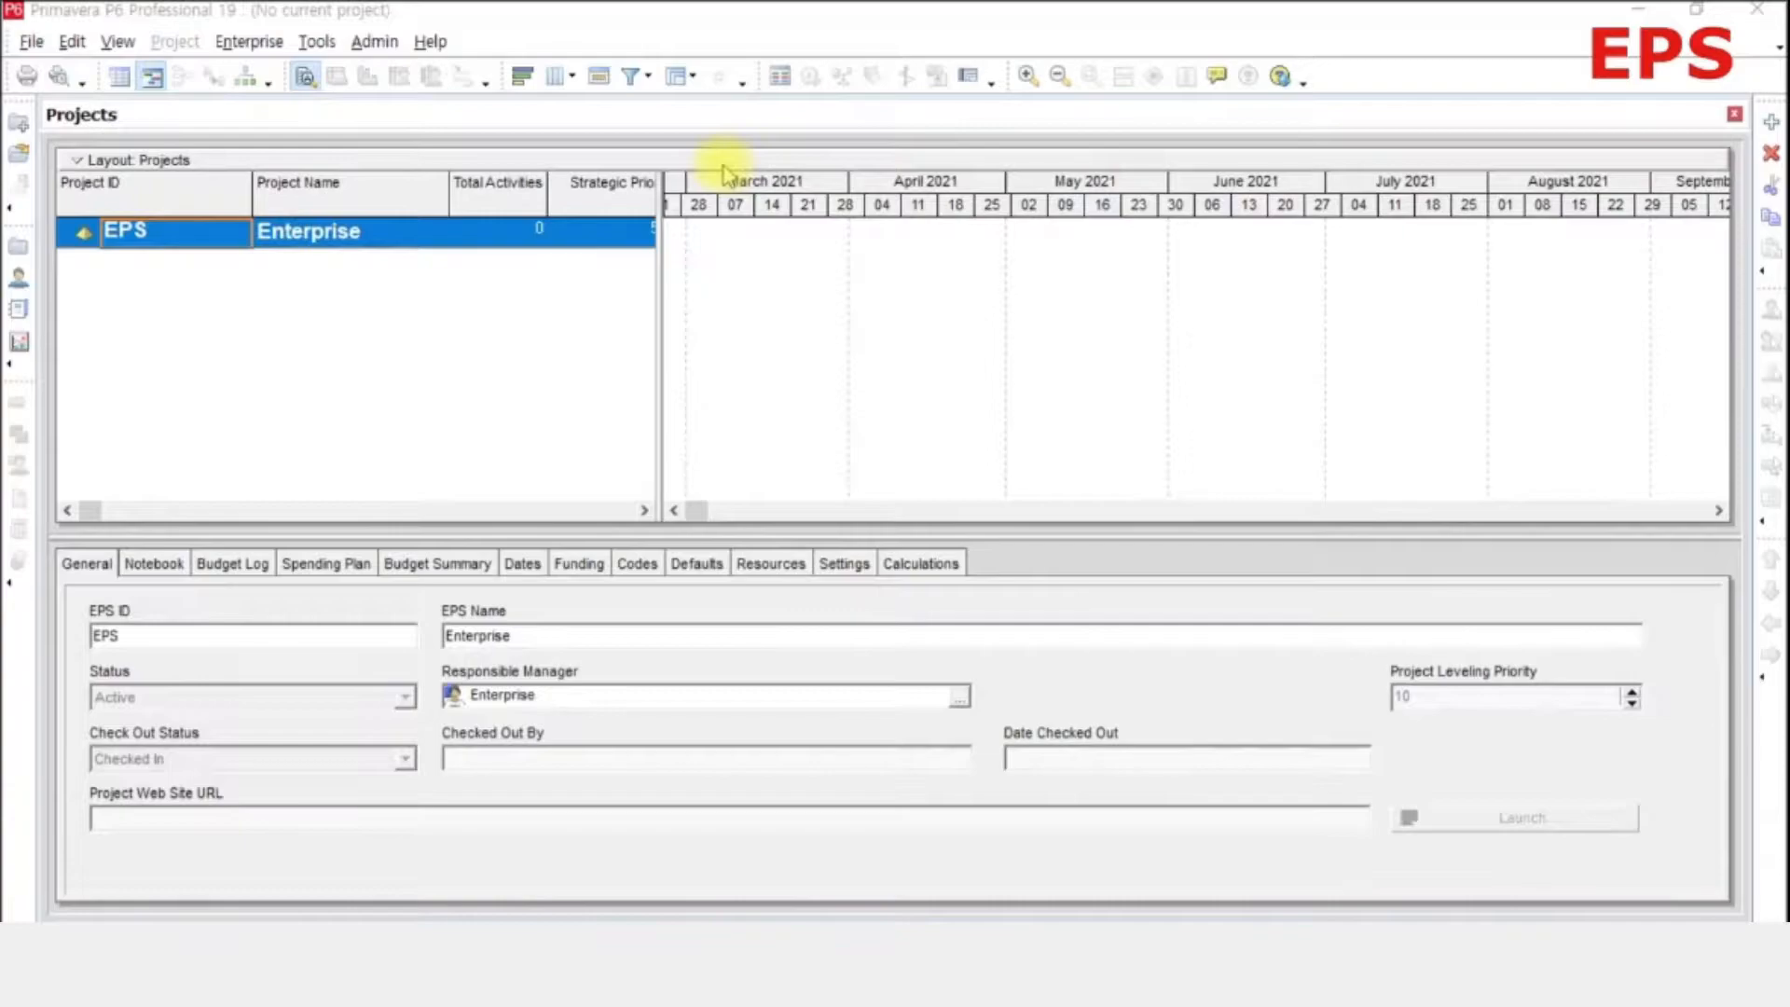
# - Add an EPS node under Enterprise with ID 01 and name Power Plant in the Enterprise Project Structure
pyautogui.click(701, 20)
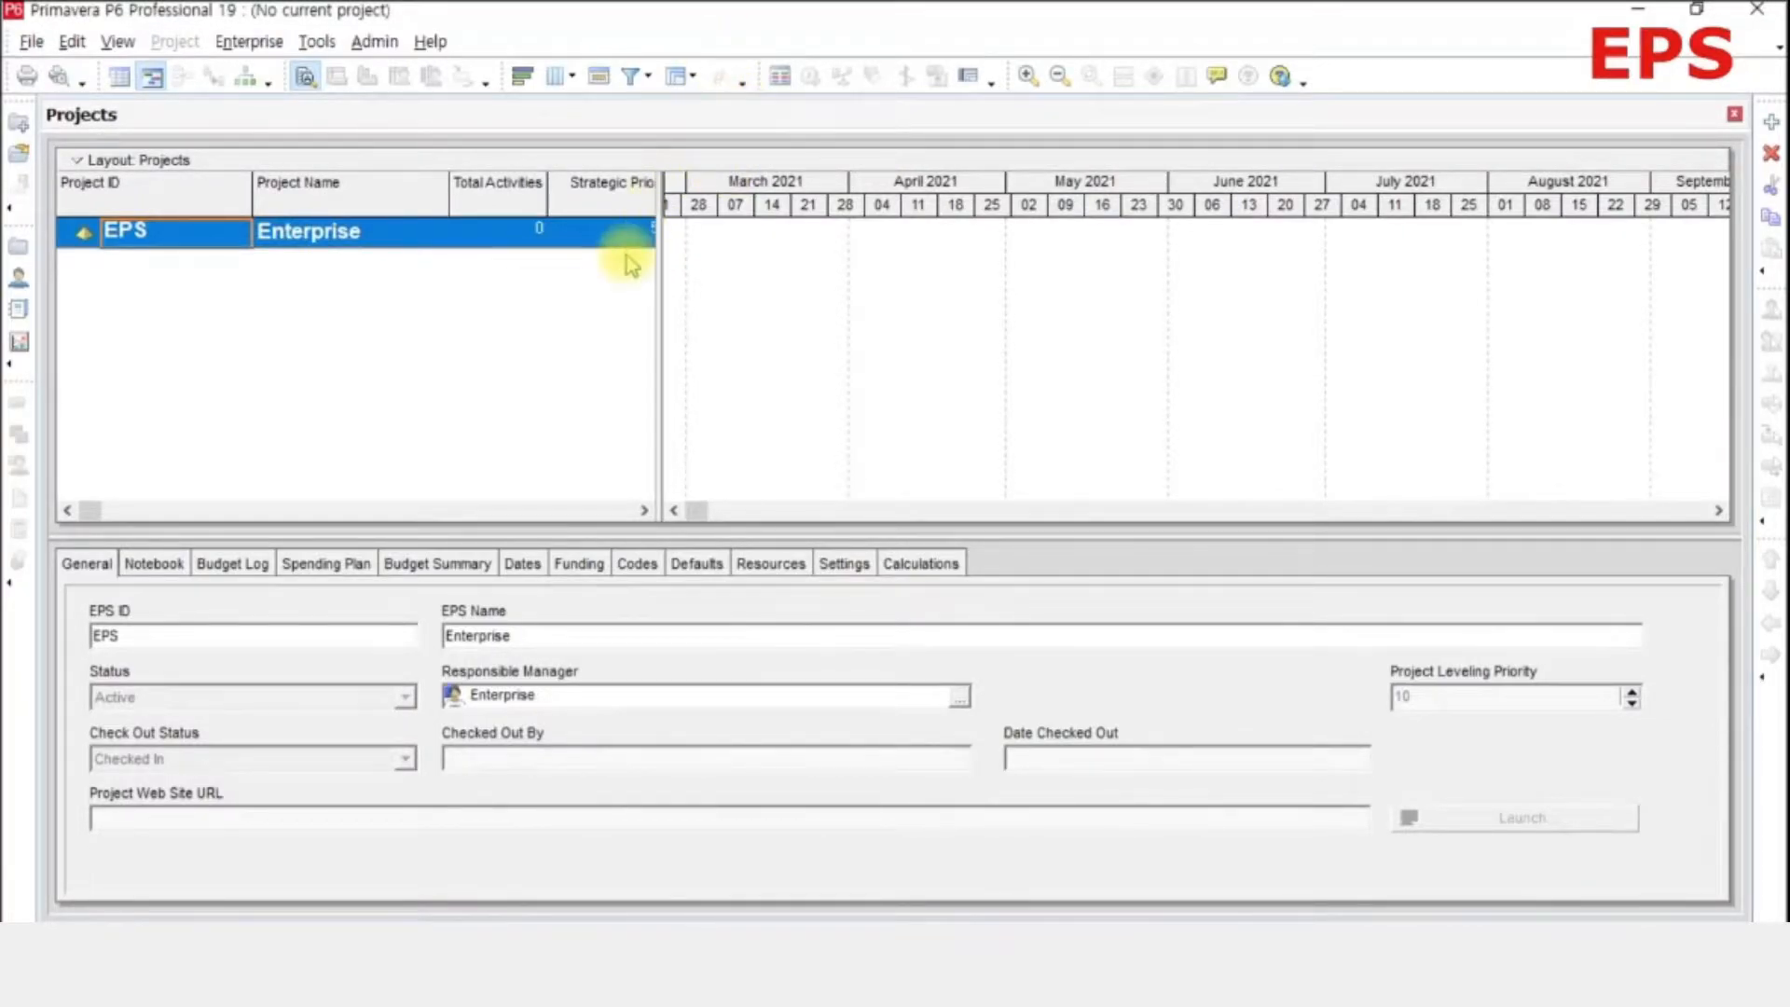
pyautogui.click(269, 49)
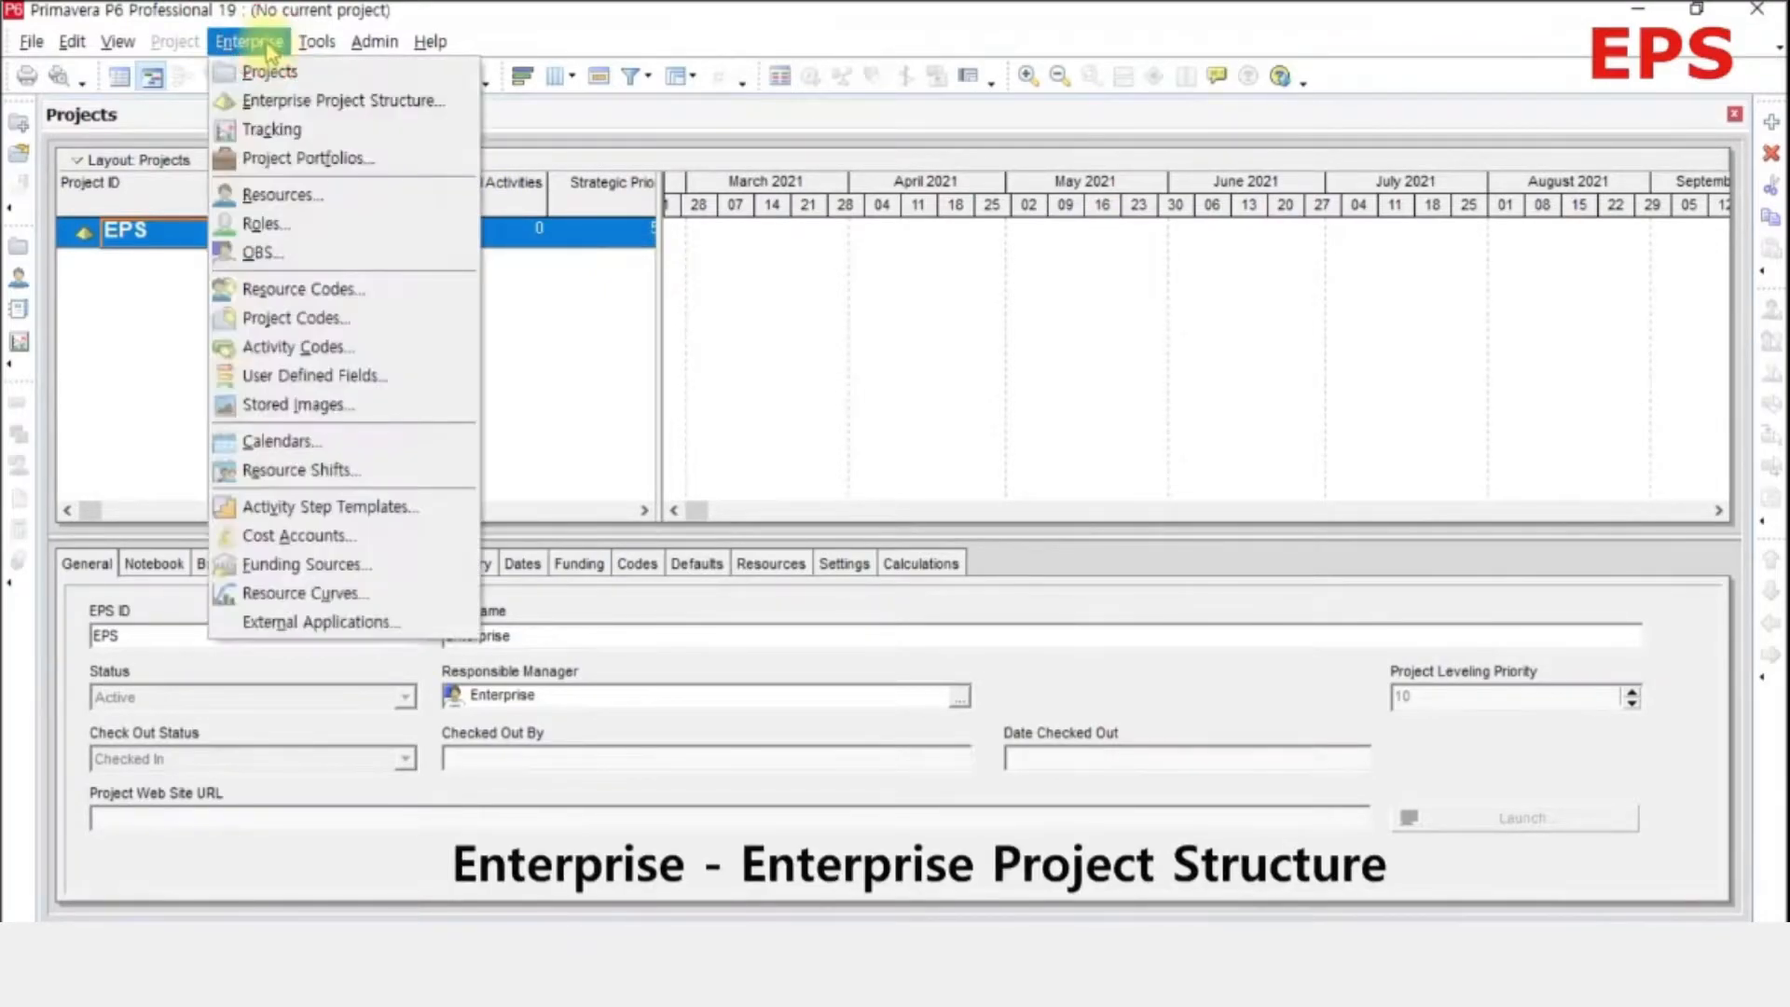
pyautogui.click(461, 116)
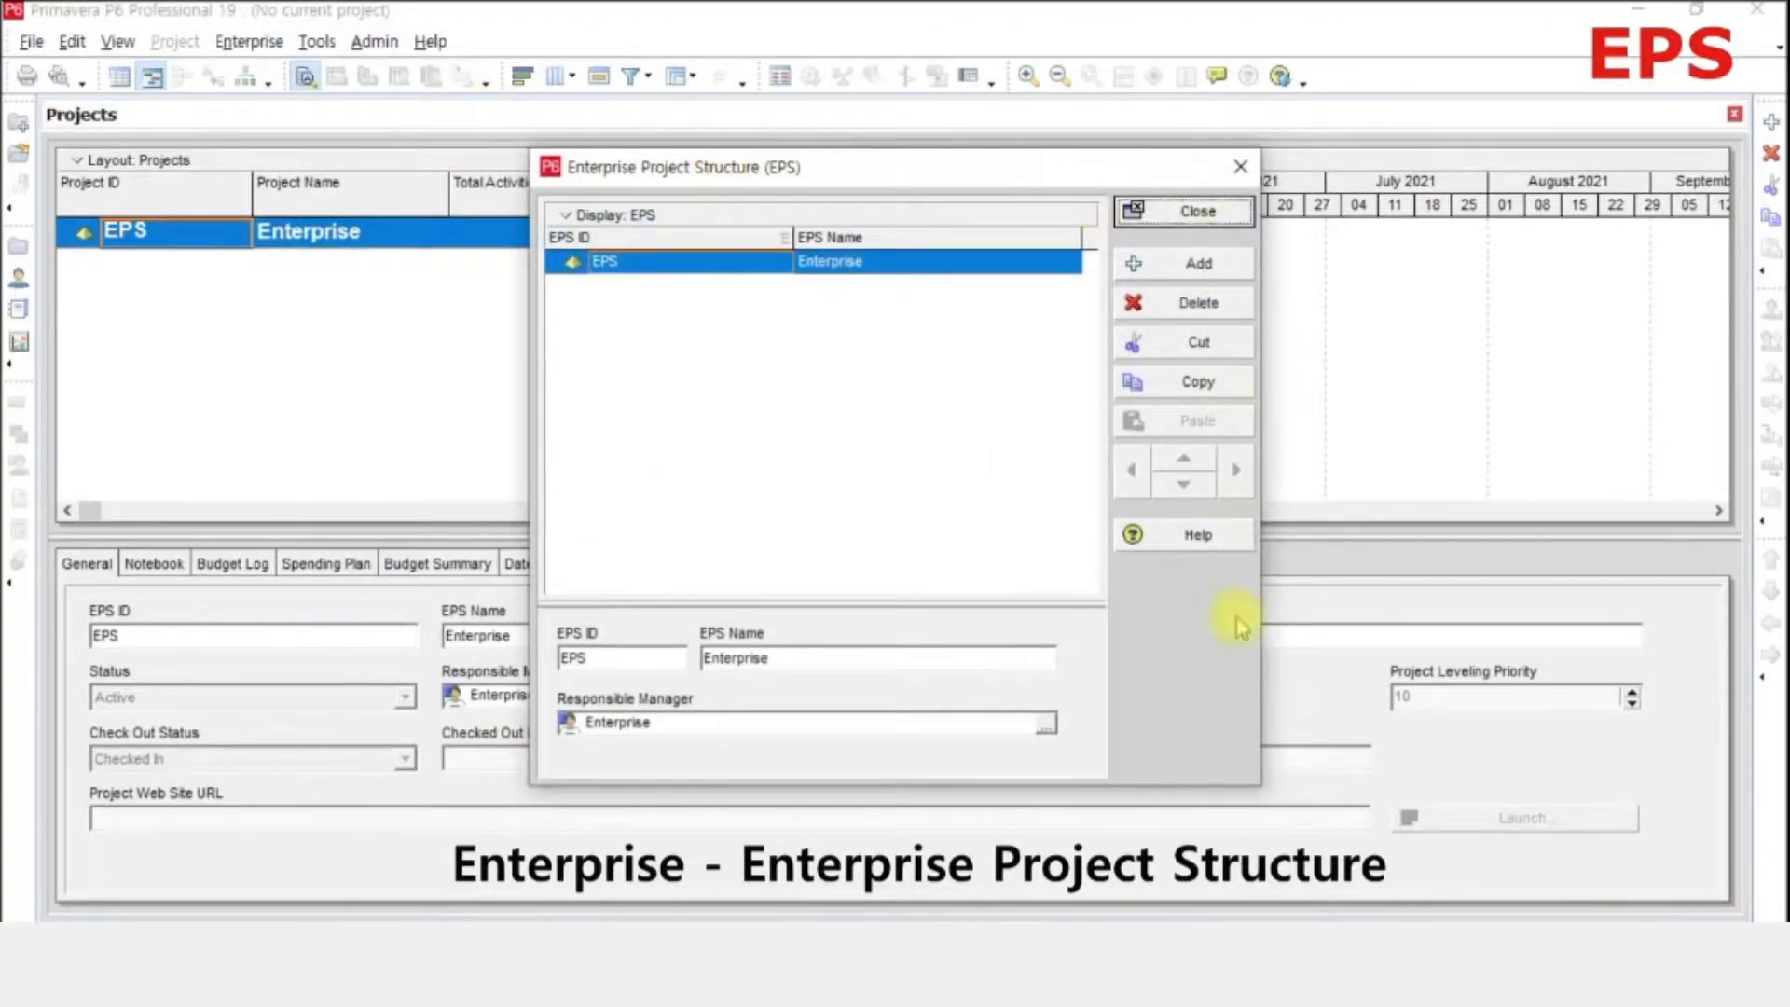
pyautogui.click(1236, 269)
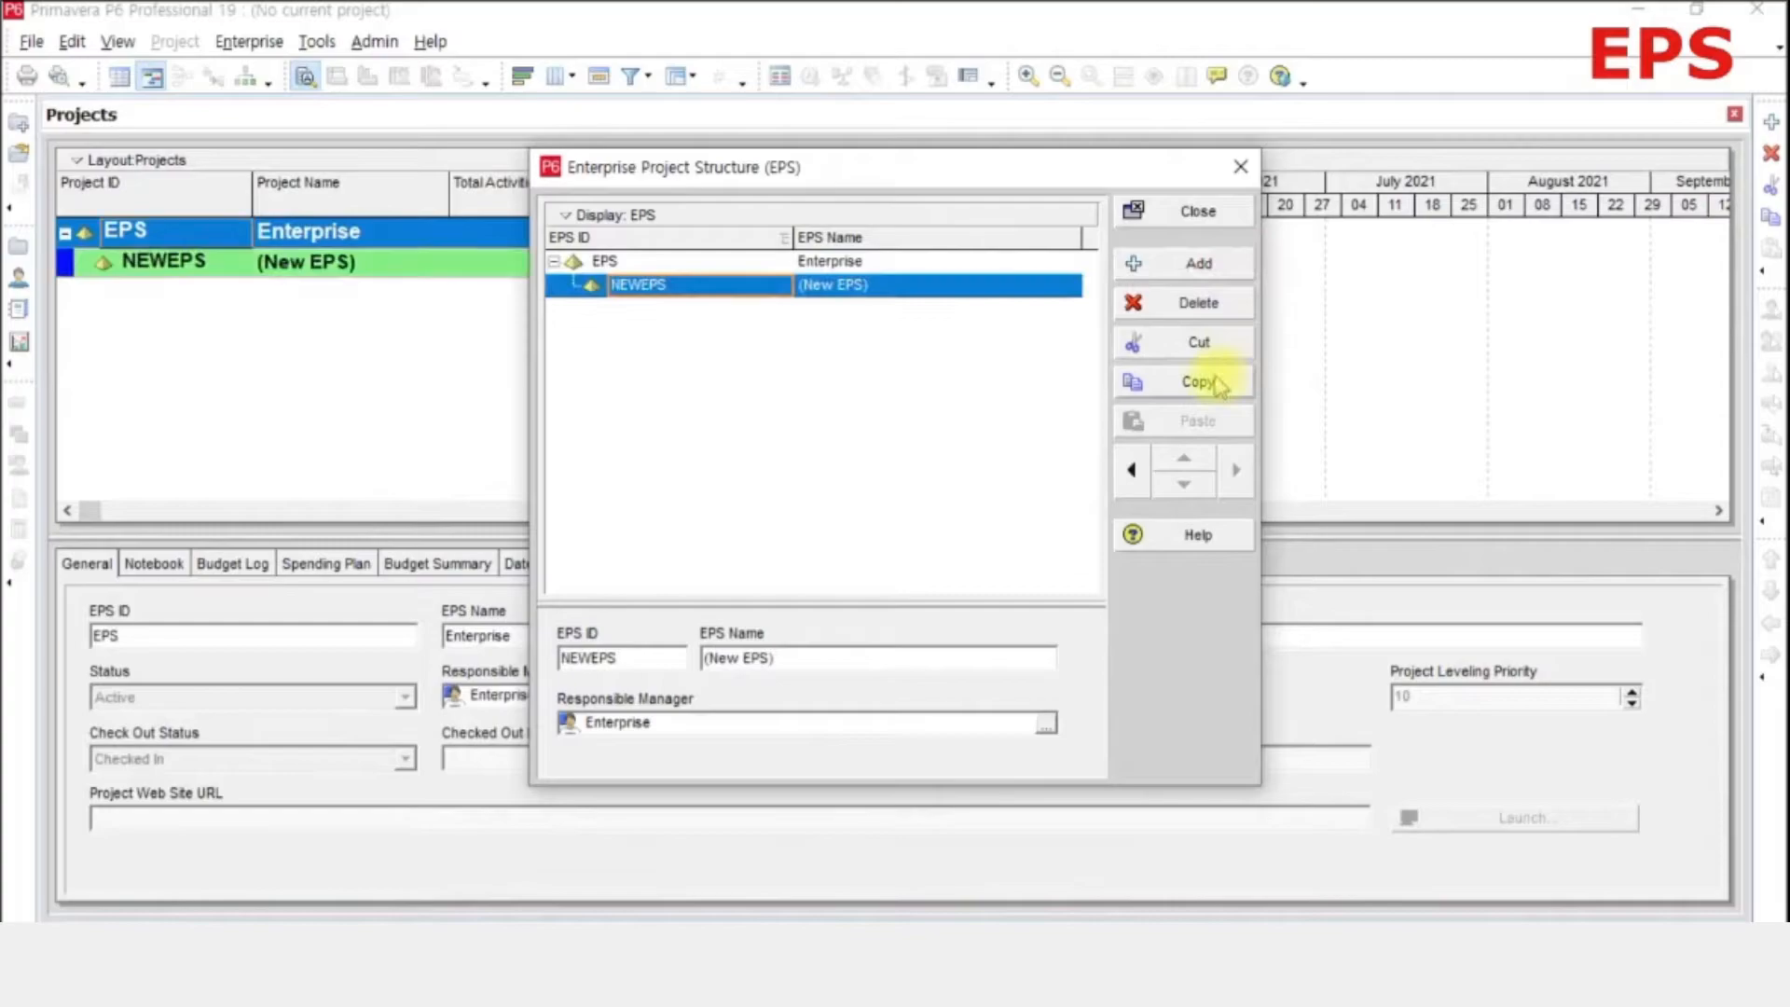
pyautogui.click(737, 287)
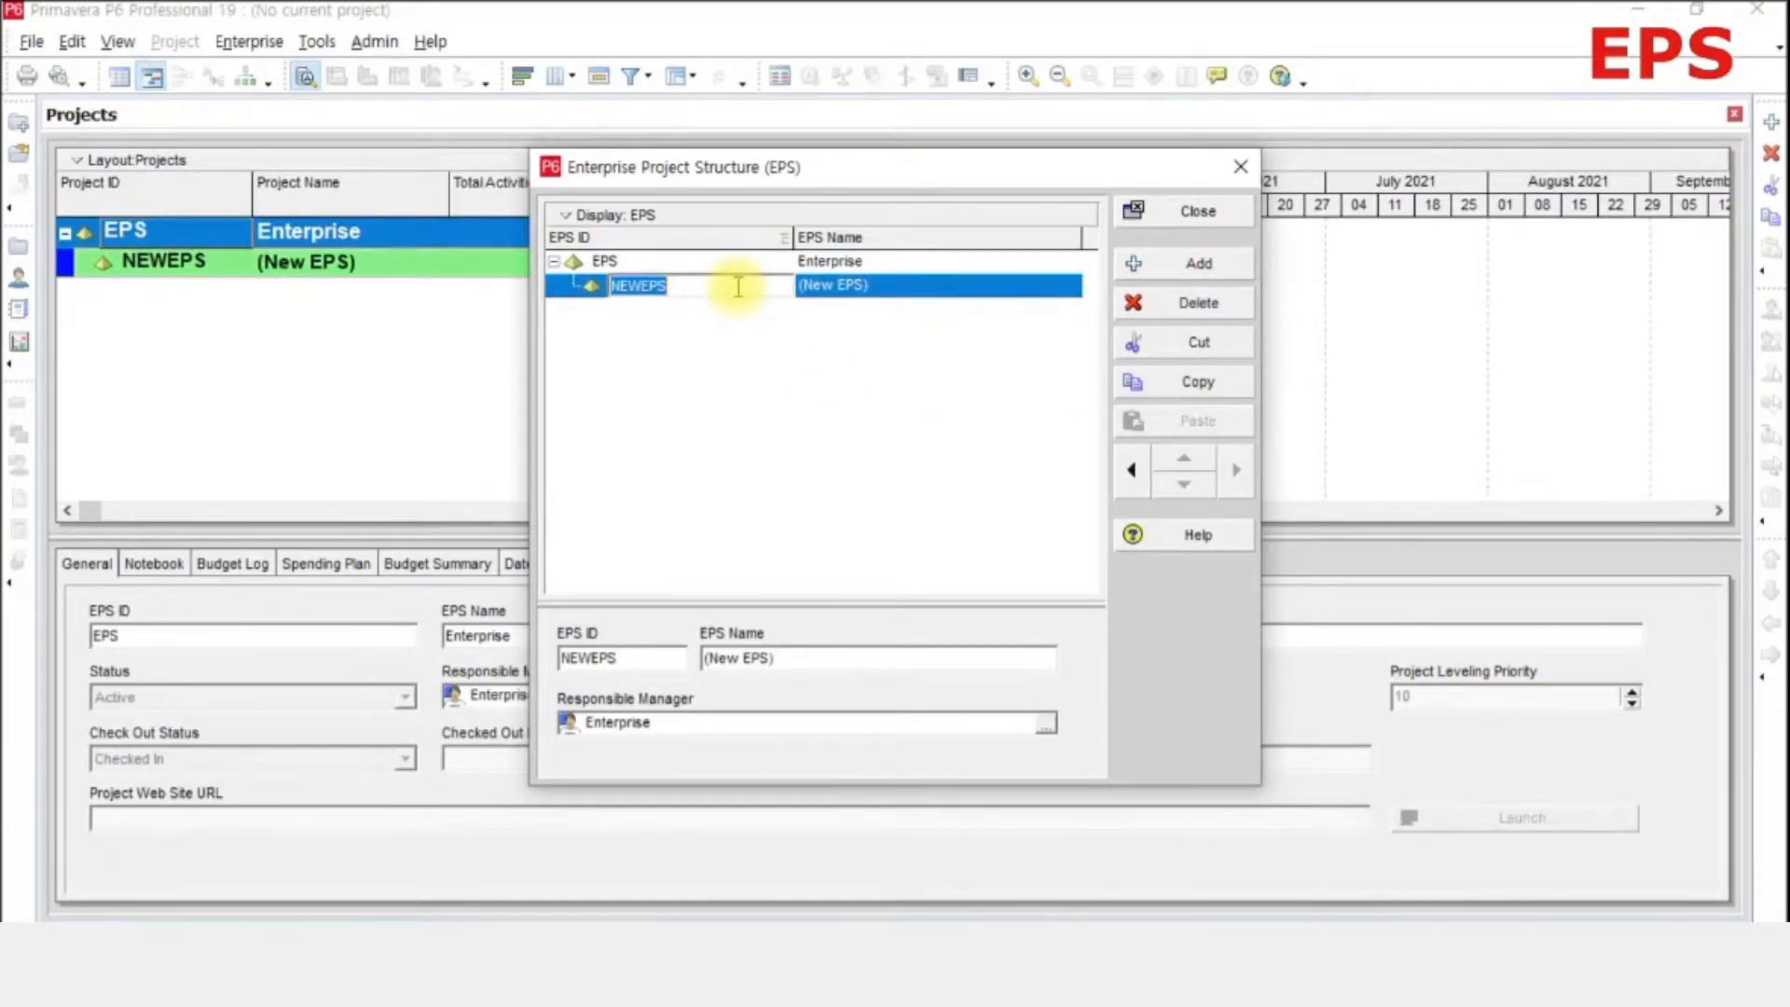
pyautogui.write('01')
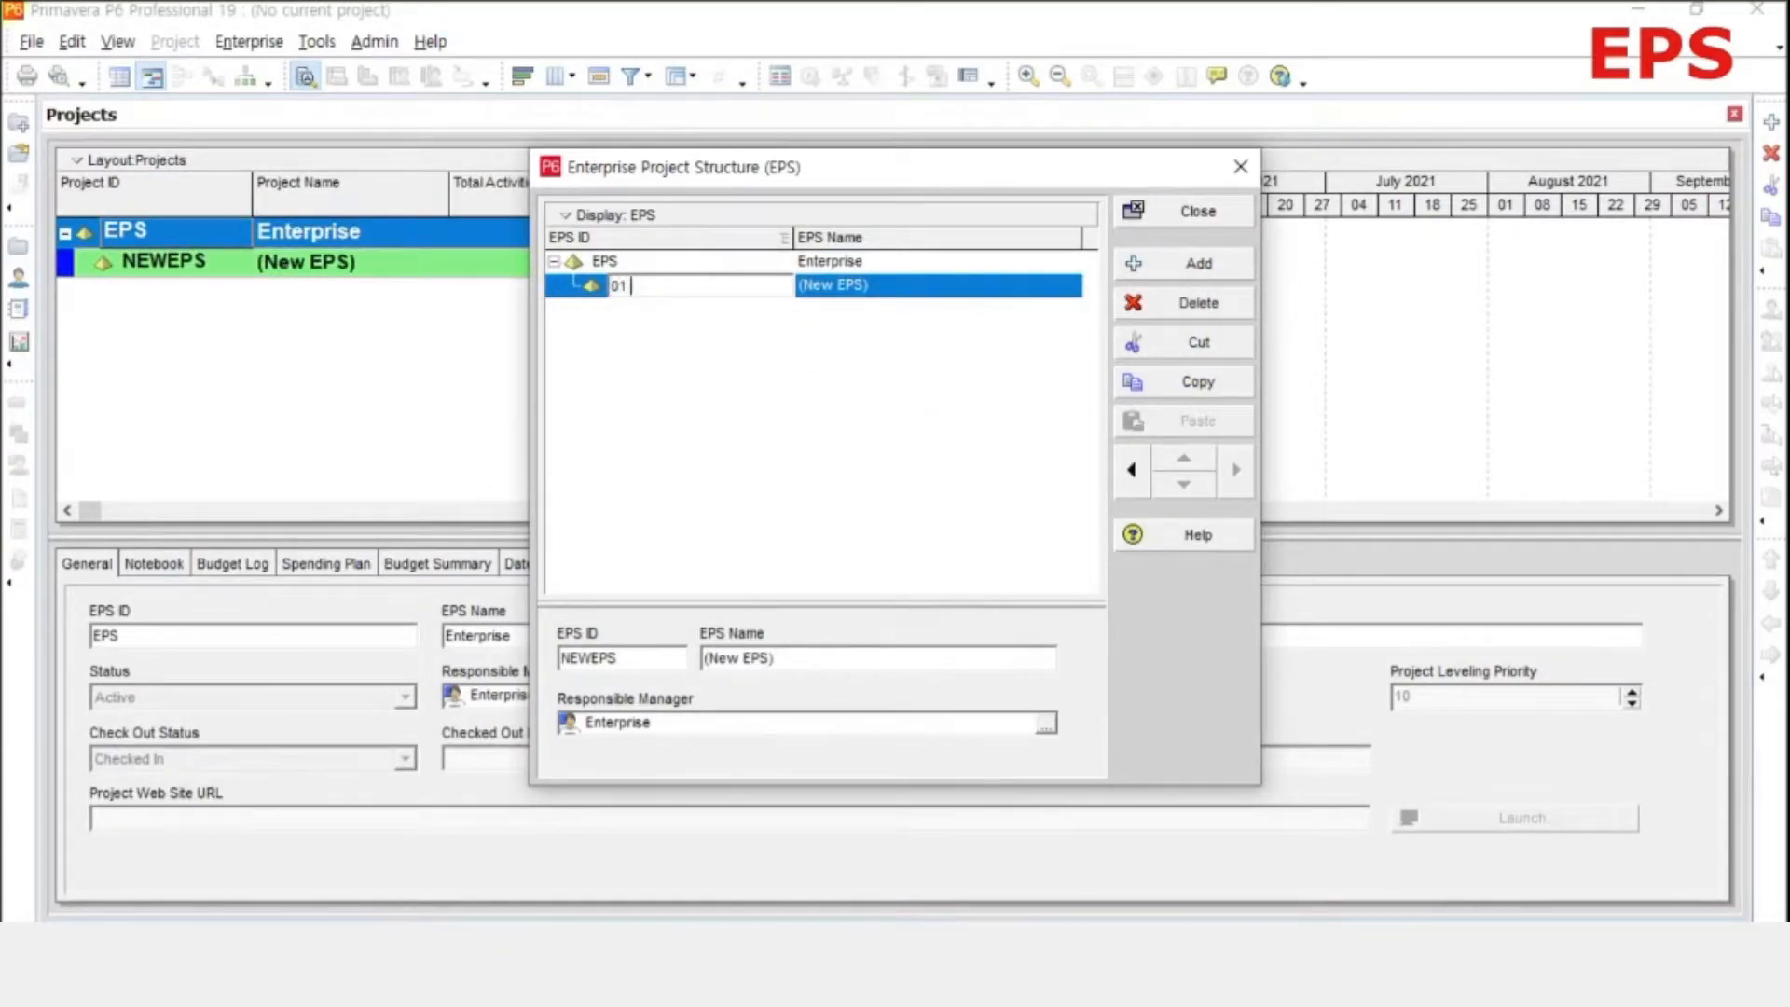
pyautogui.click(904, 284)
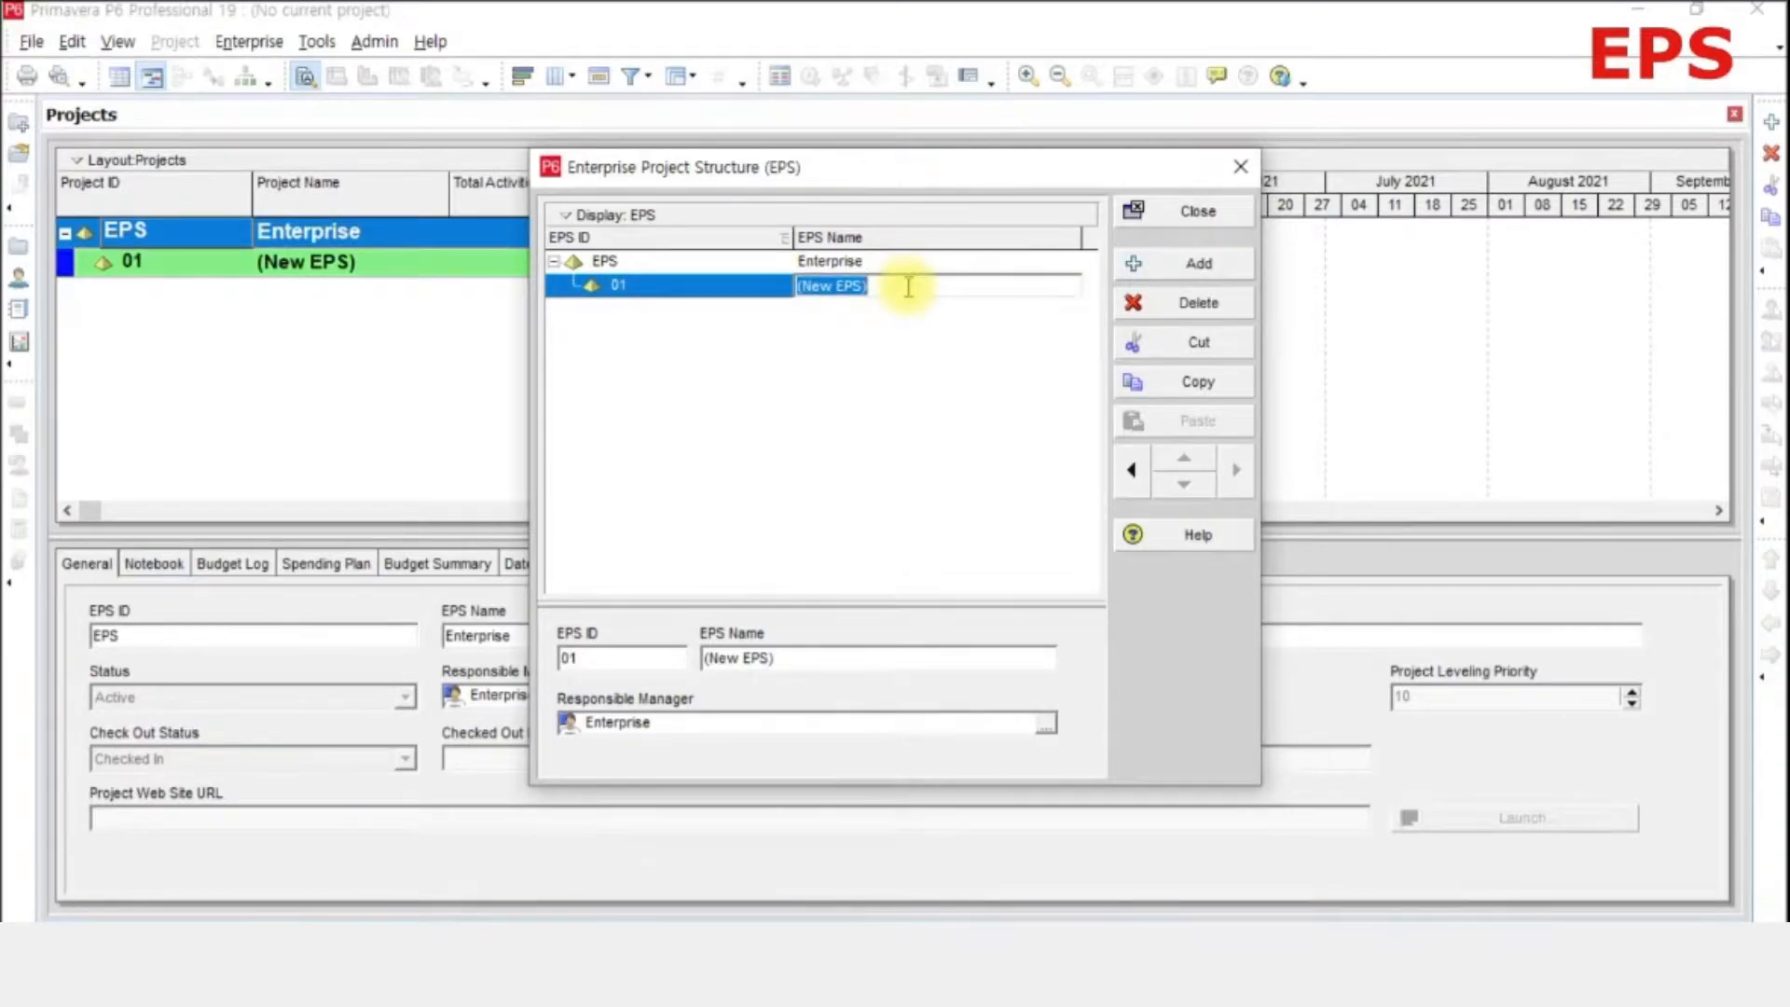
pyautogui.write('Power Plant')
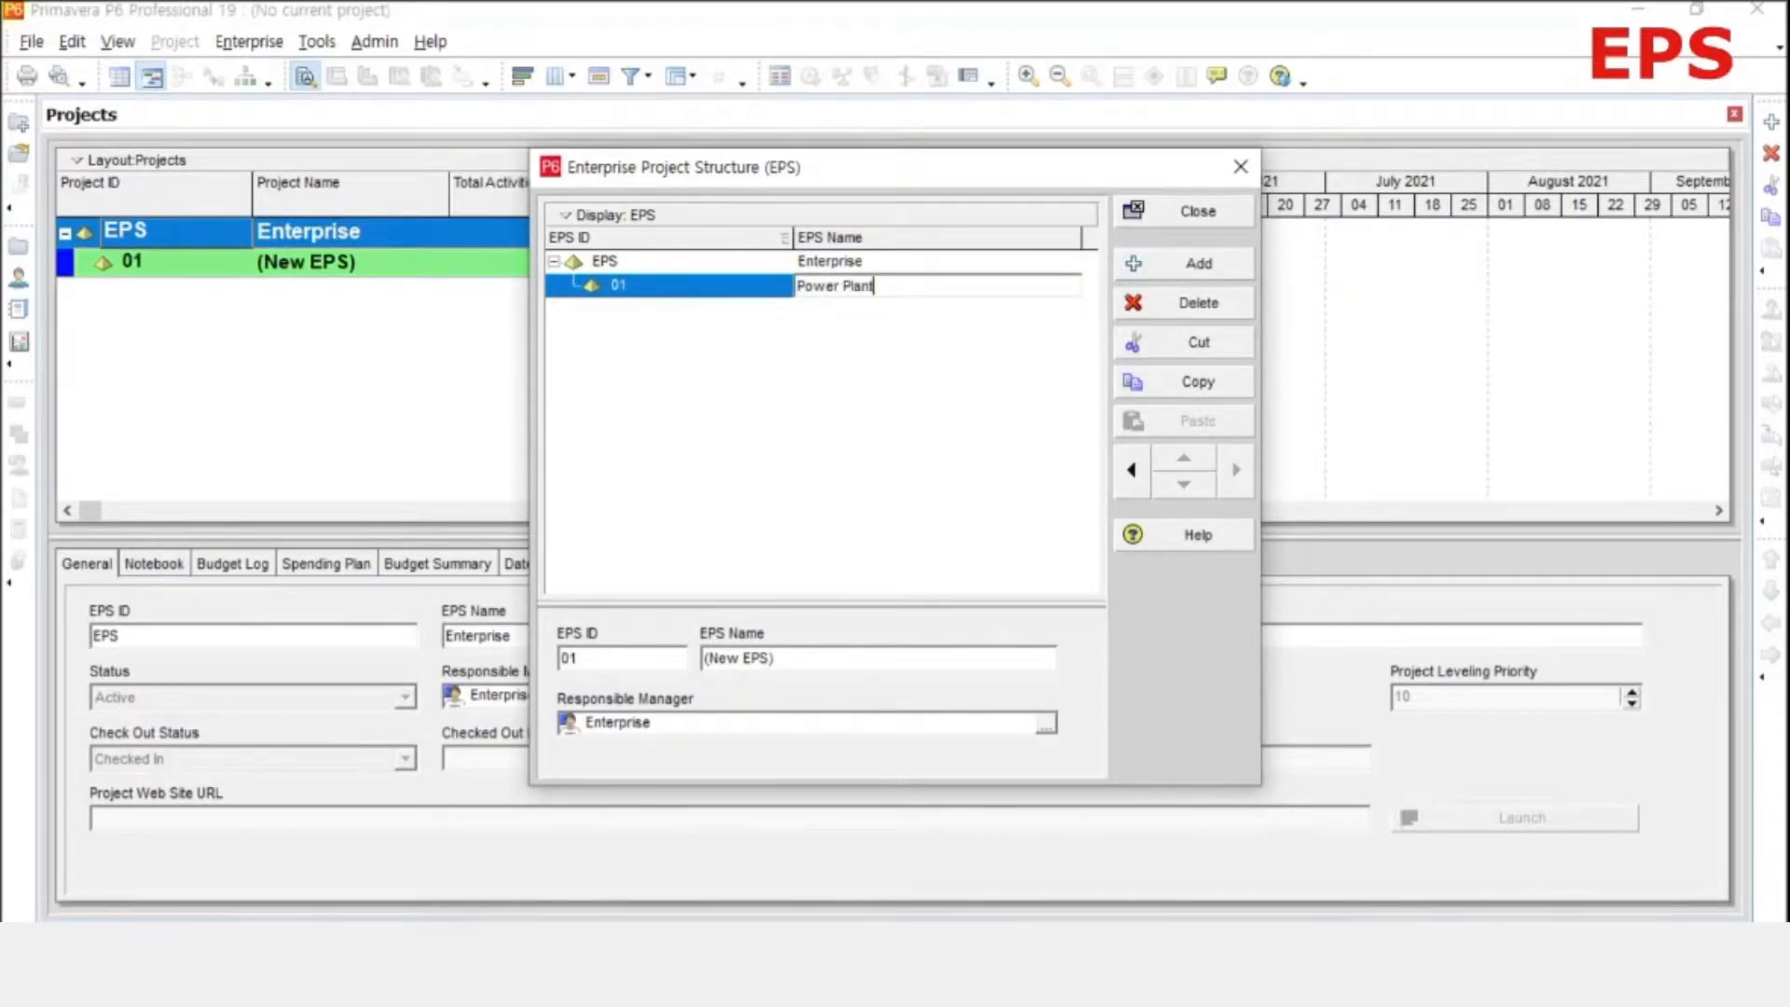
pyautogui.press('Return')
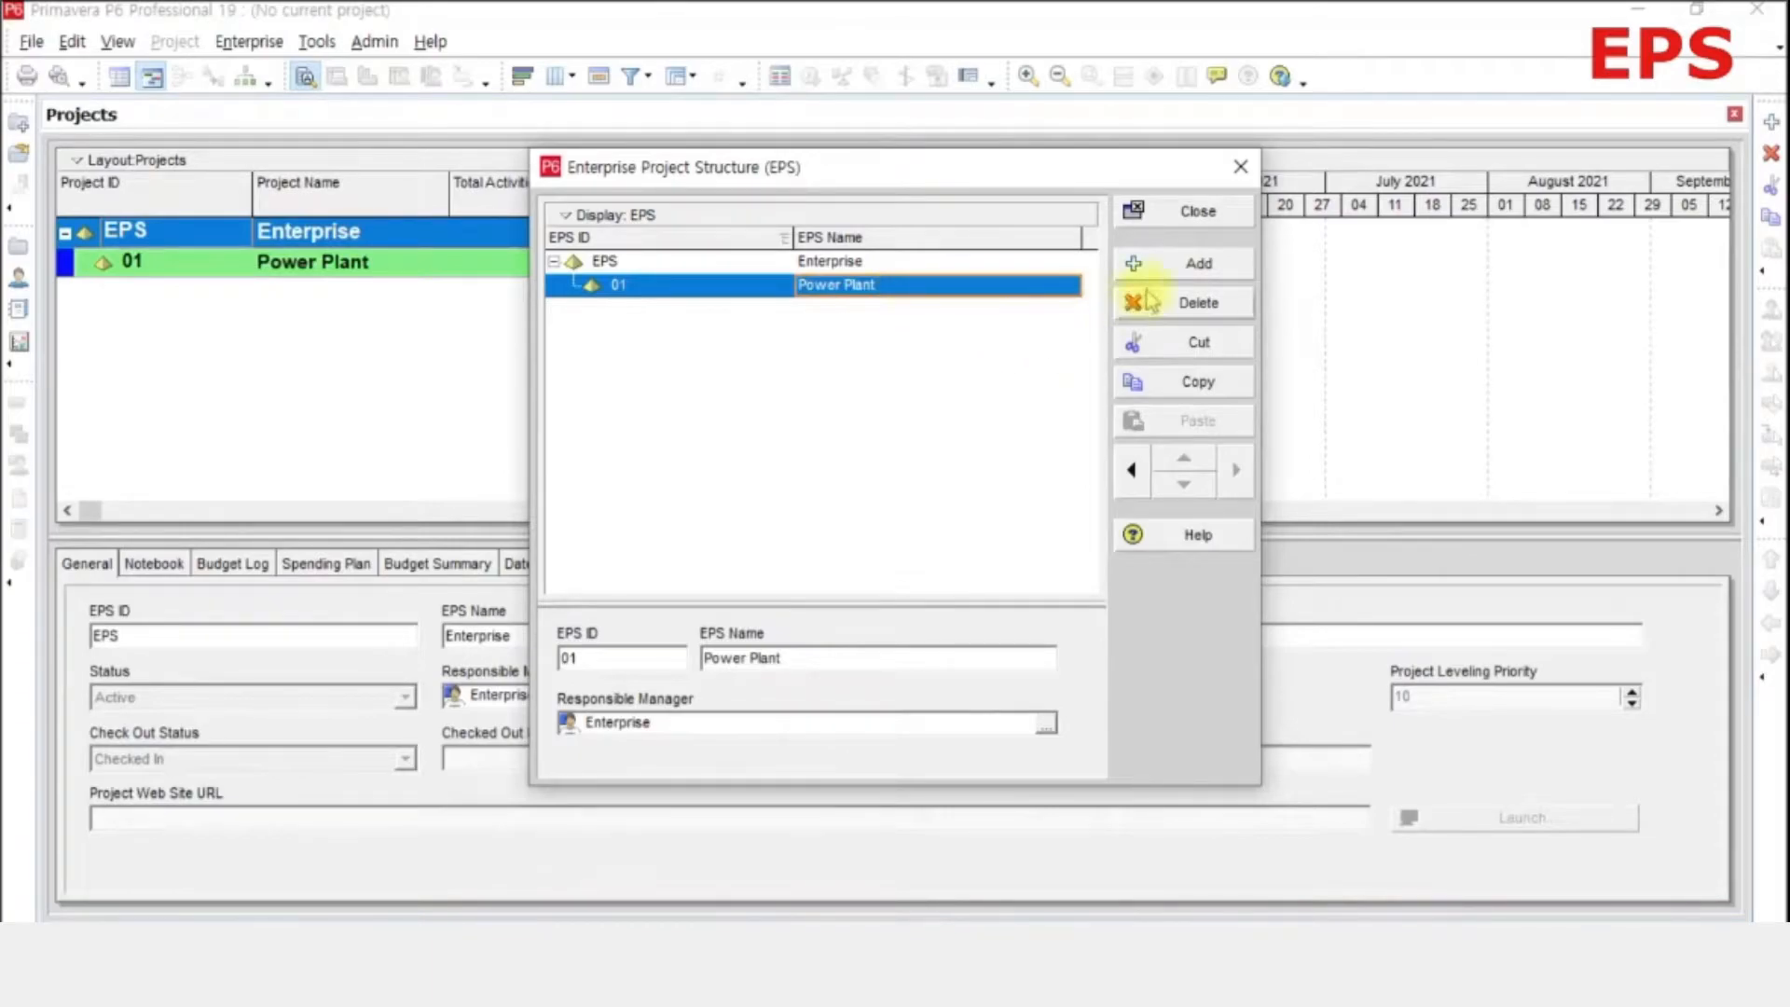
# - Add a second EPS node under Enterprise with ID 02 and name BLDG
pyautogui.click(1165, 262)
pyautogui.click(713, 310)
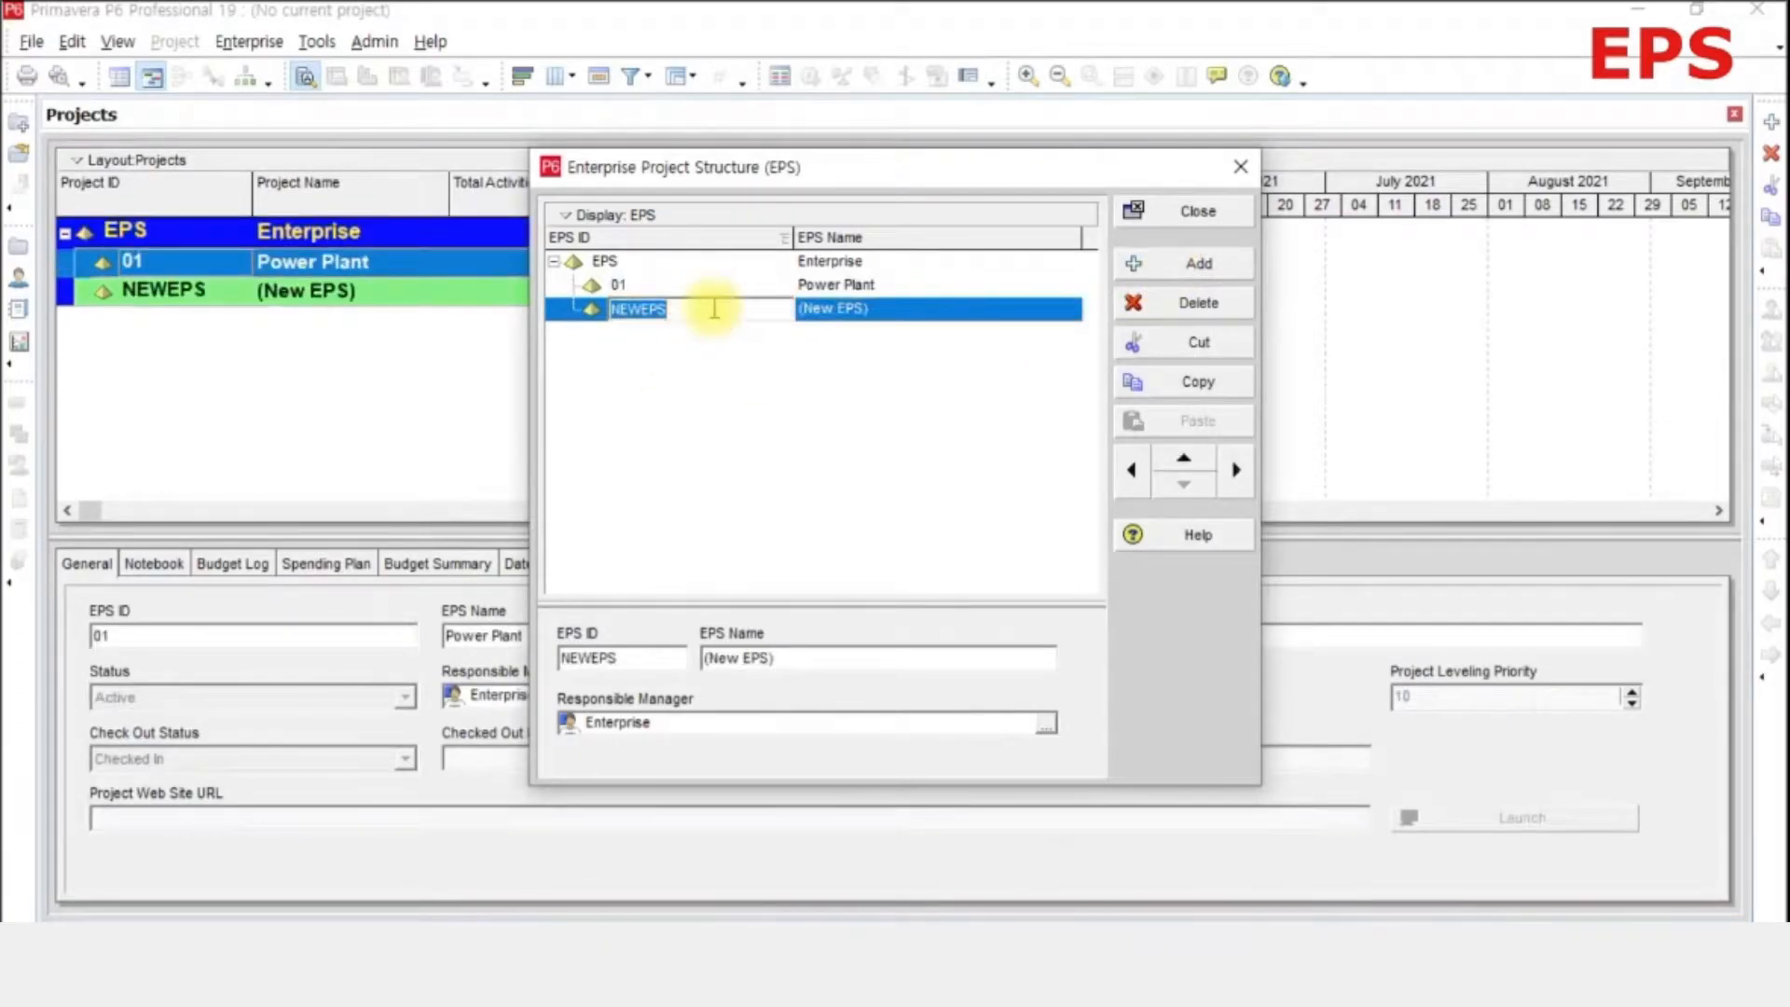
pyautogui.write('02')
pyautogui.press('Return')
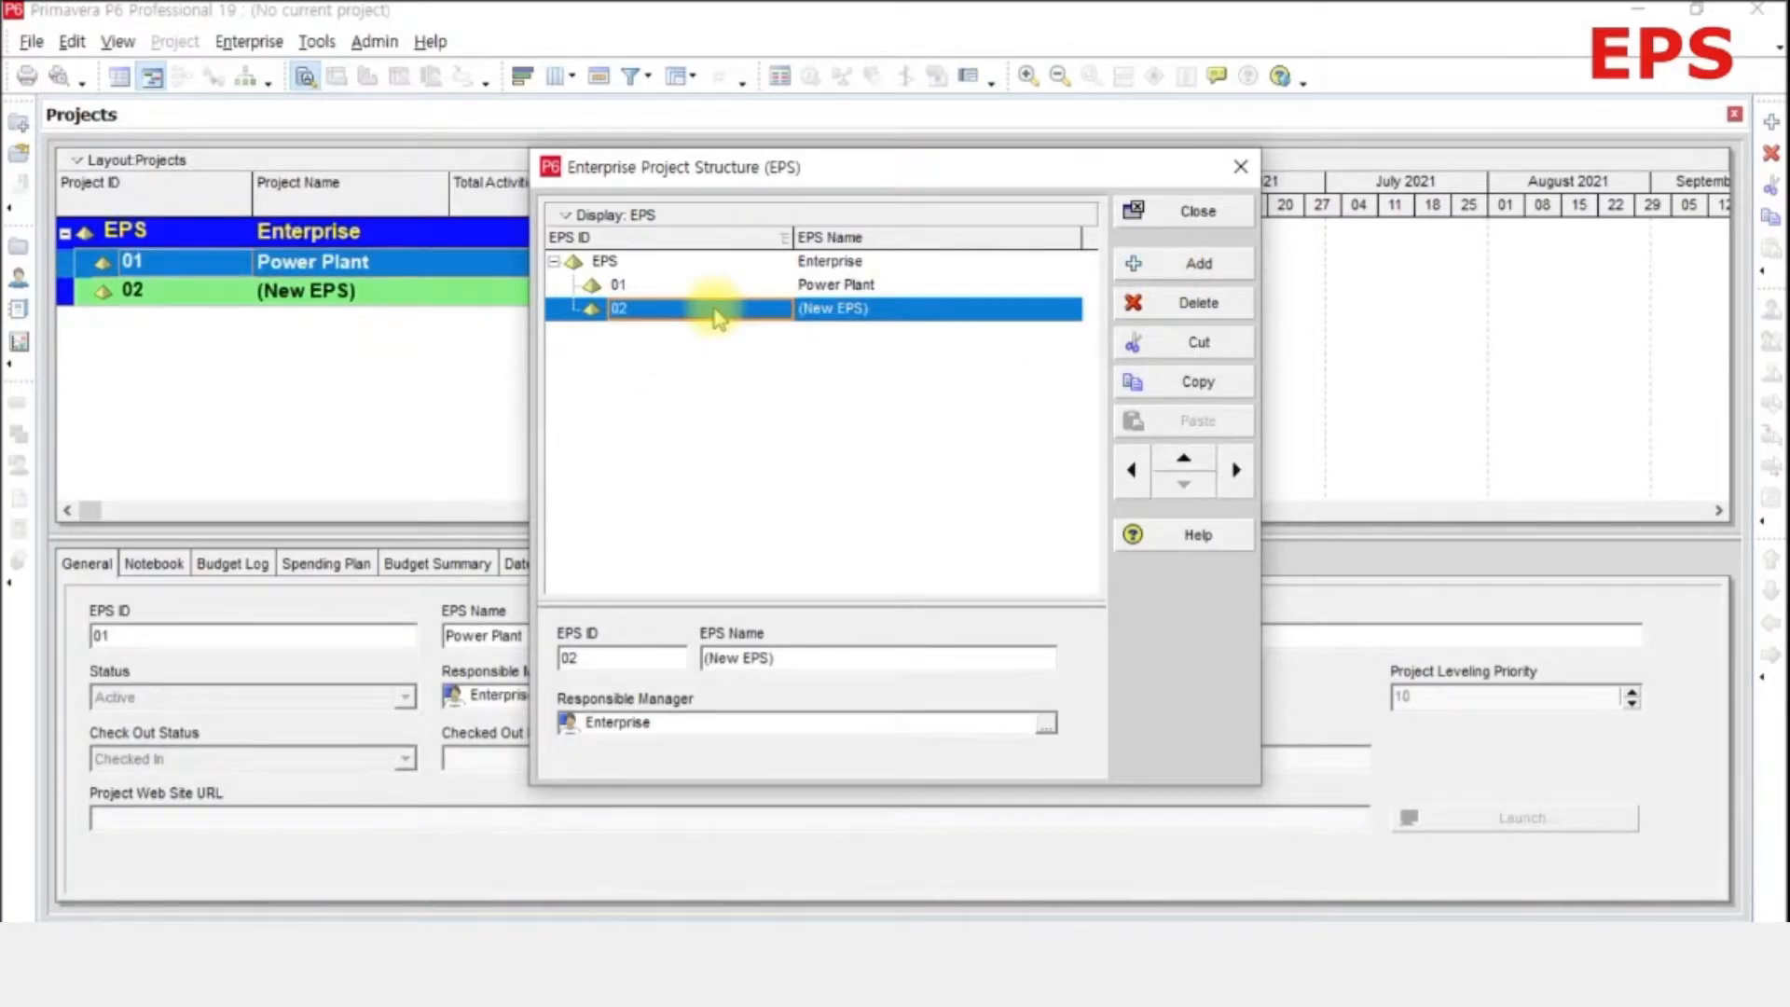
pyautogui.click(930, 308)
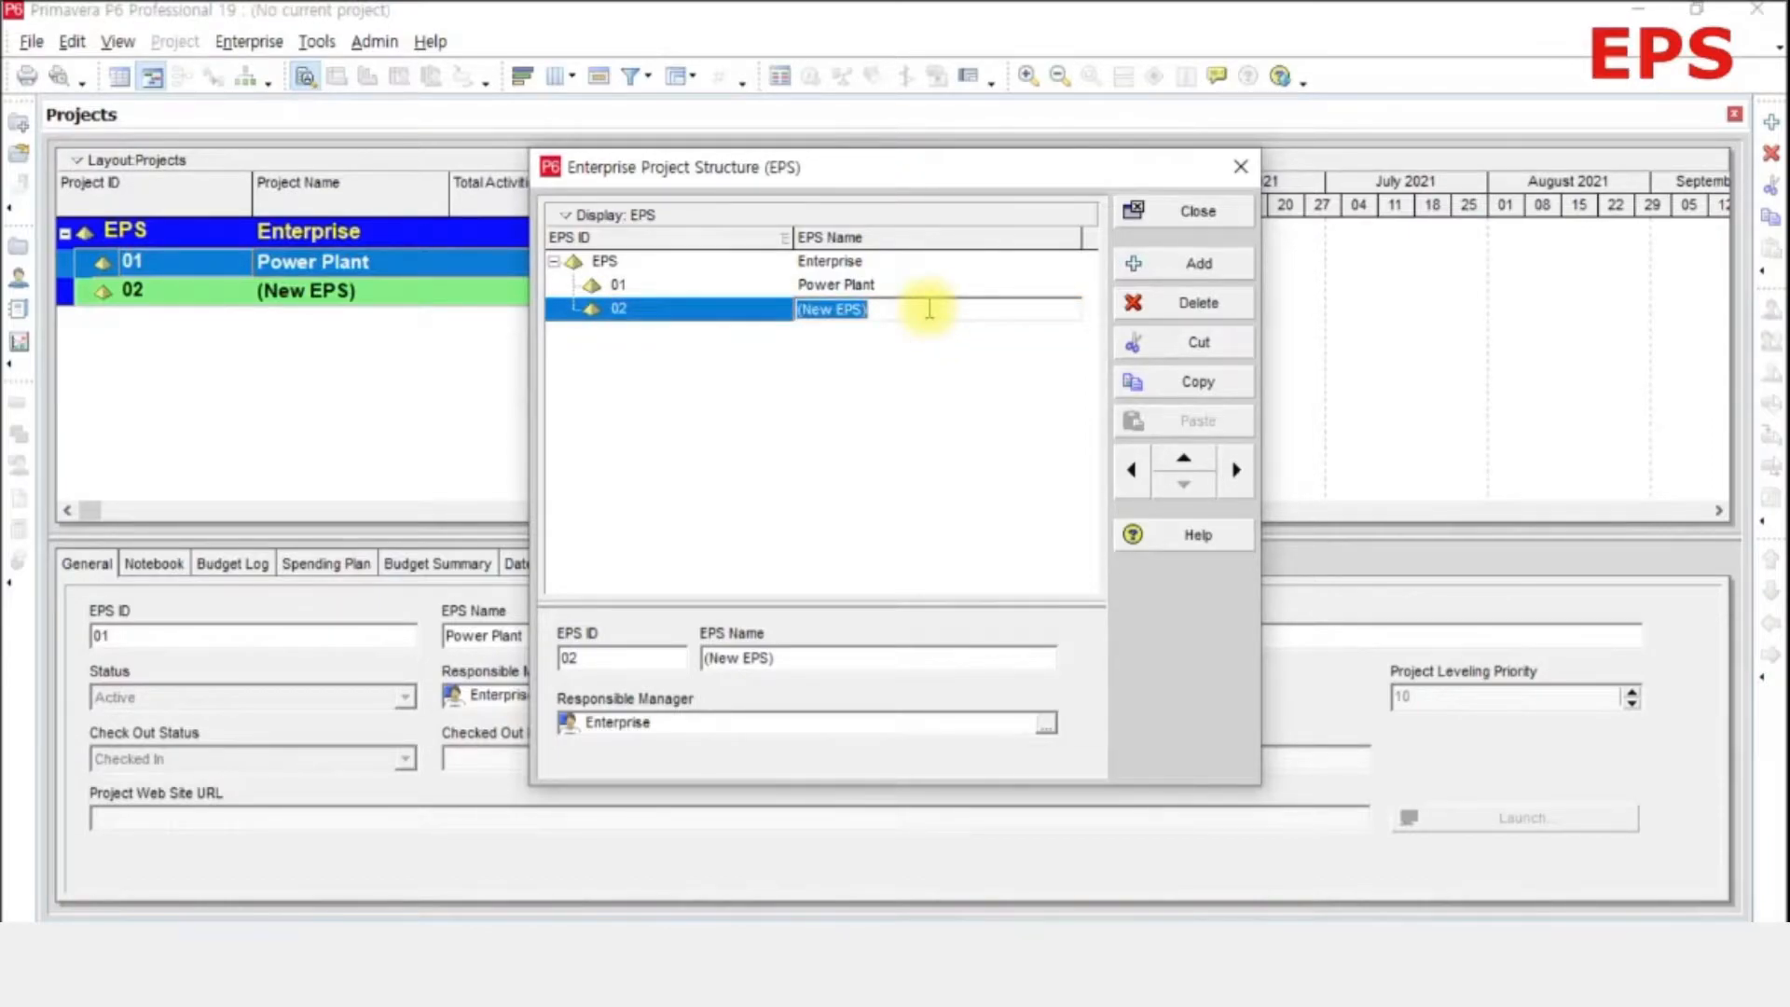
pyautogui.write('BLDG')
pyautogui.press('Return')
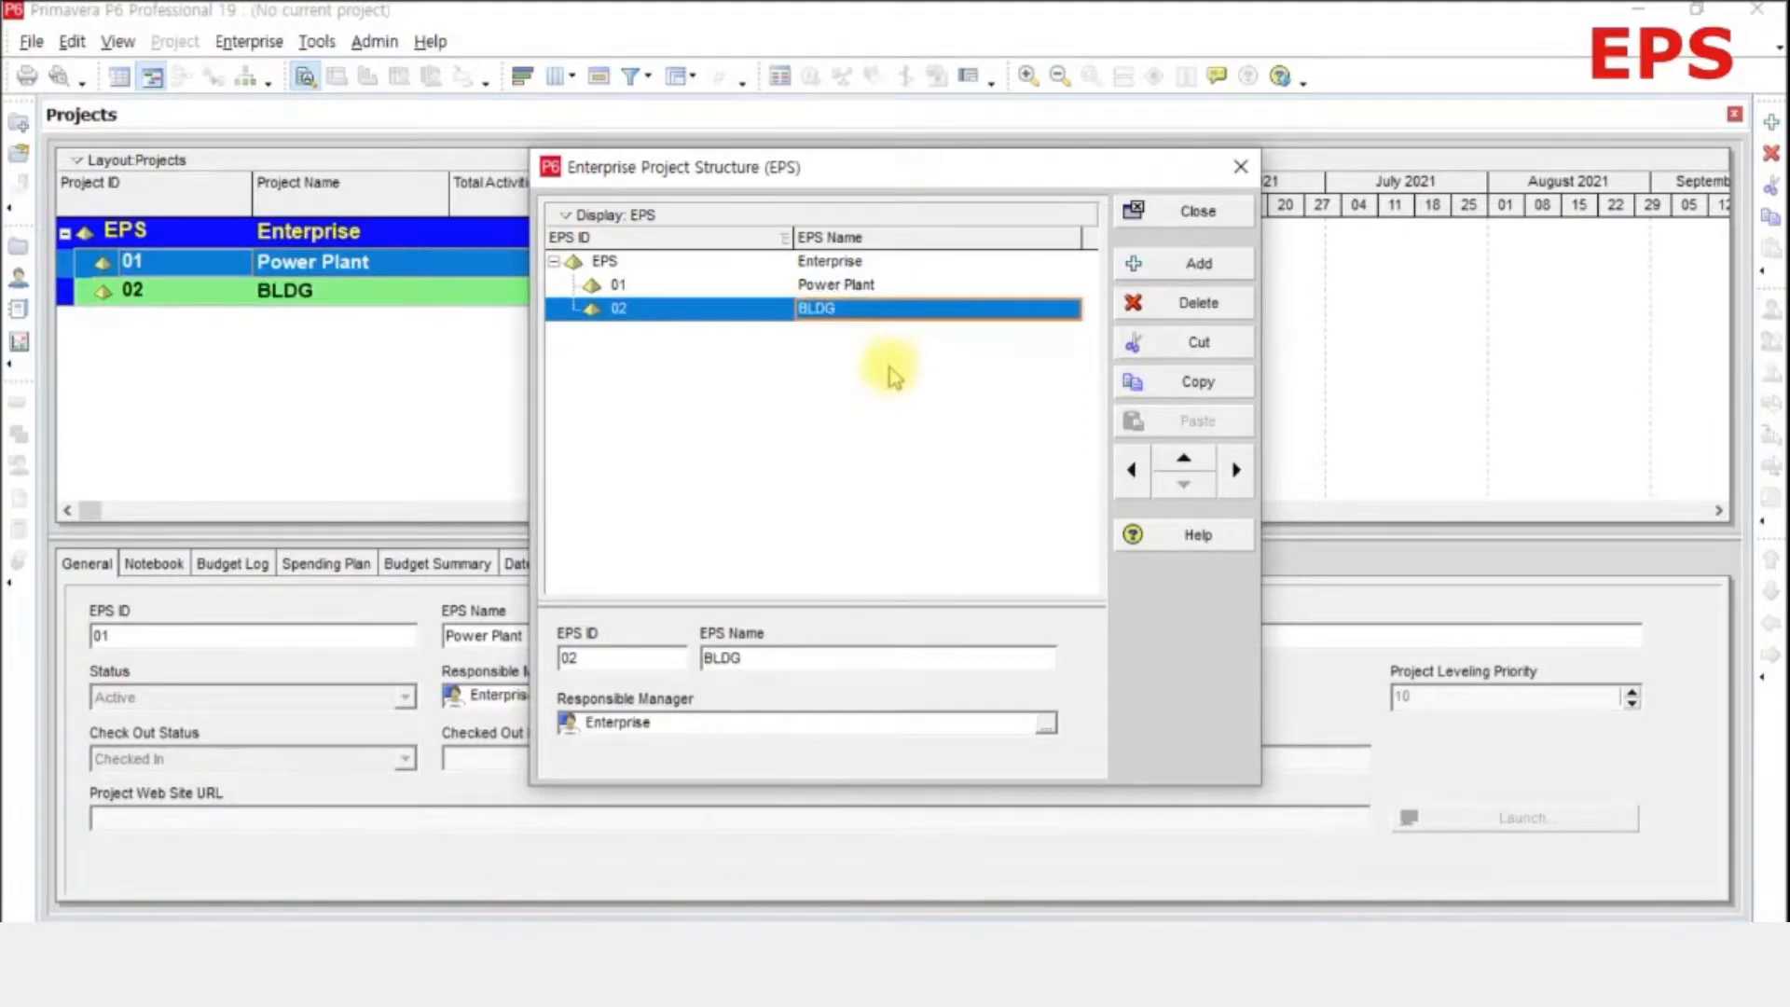
# - Promote the Power Plant and BLDG nodes from under Enterprise to the top level of the structure
pyautogui.click(650, 284)
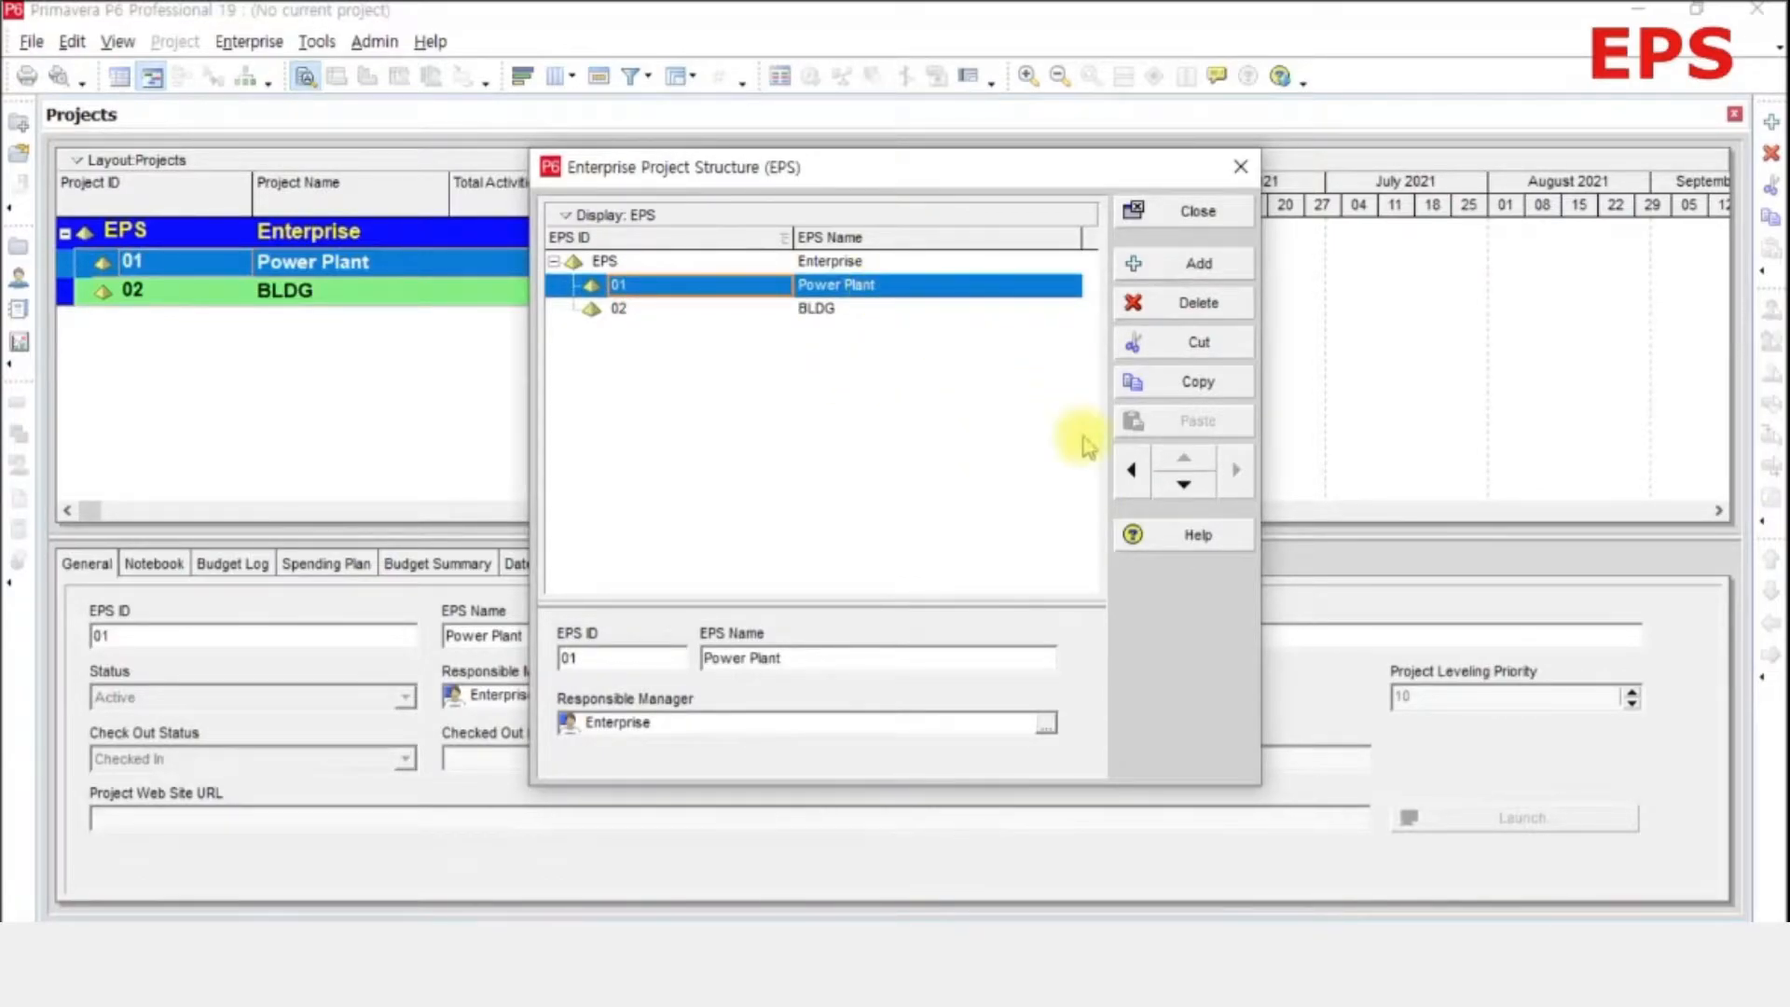
pyautogui.click(1132, 471)
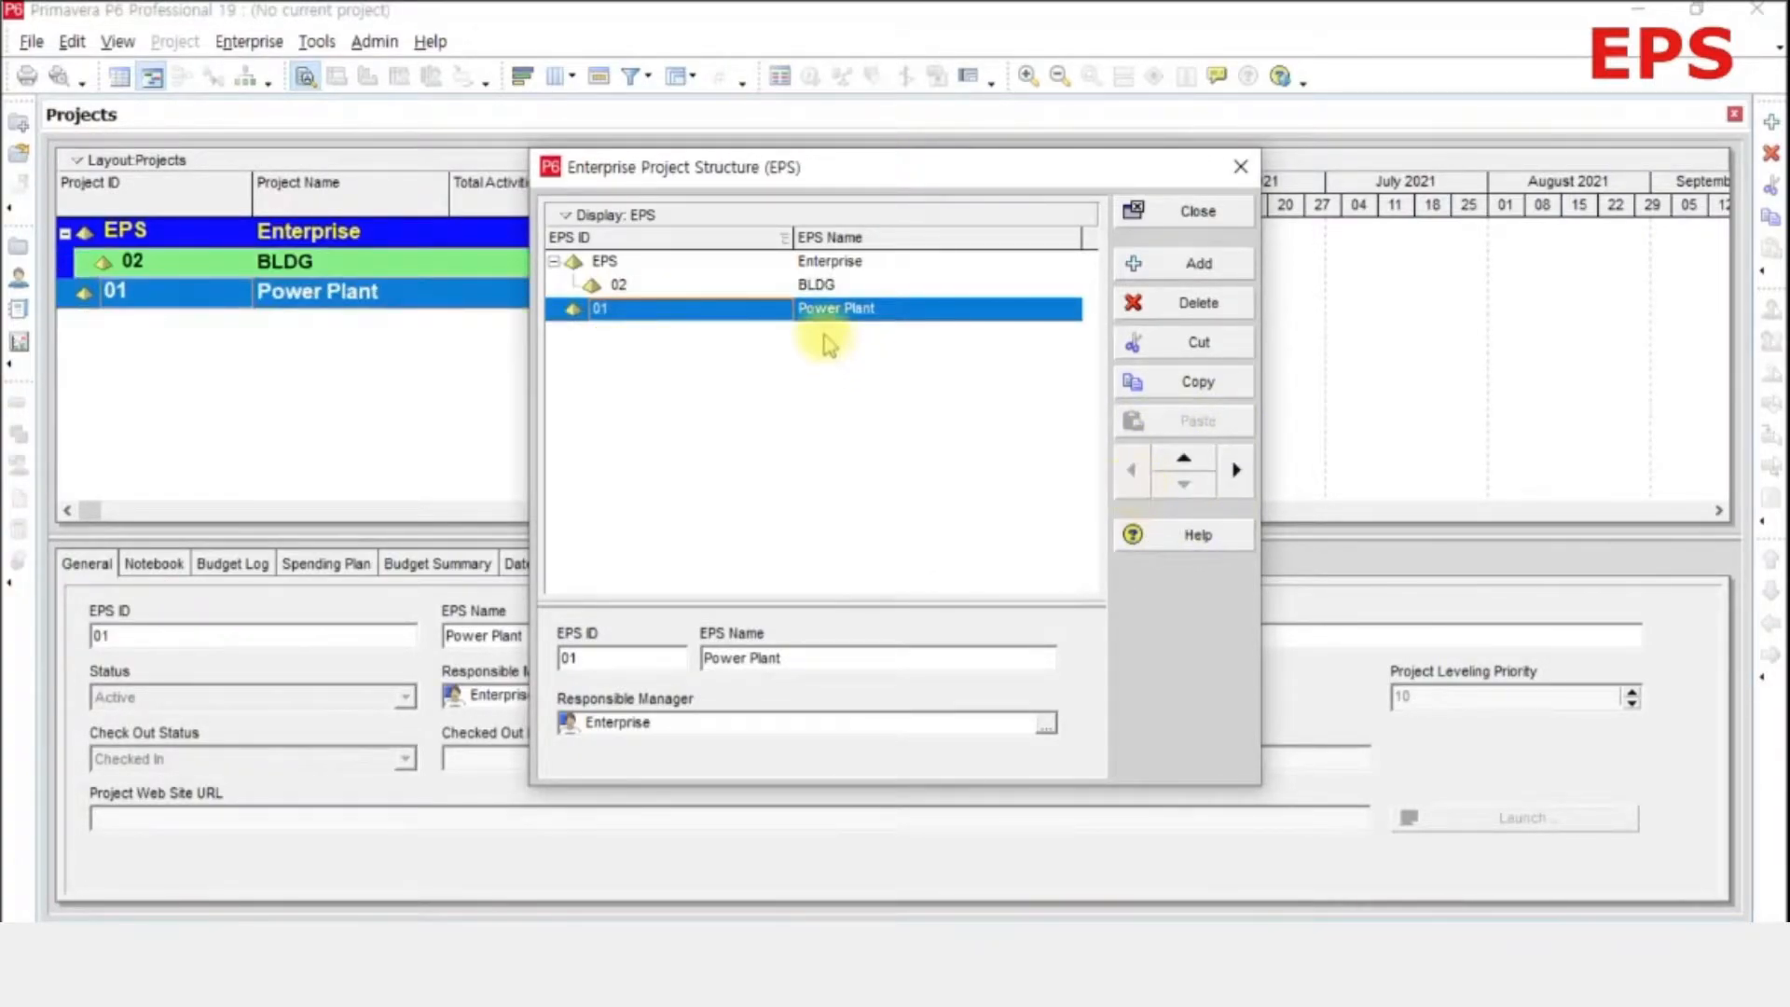
pyautogui.click(819, 283)
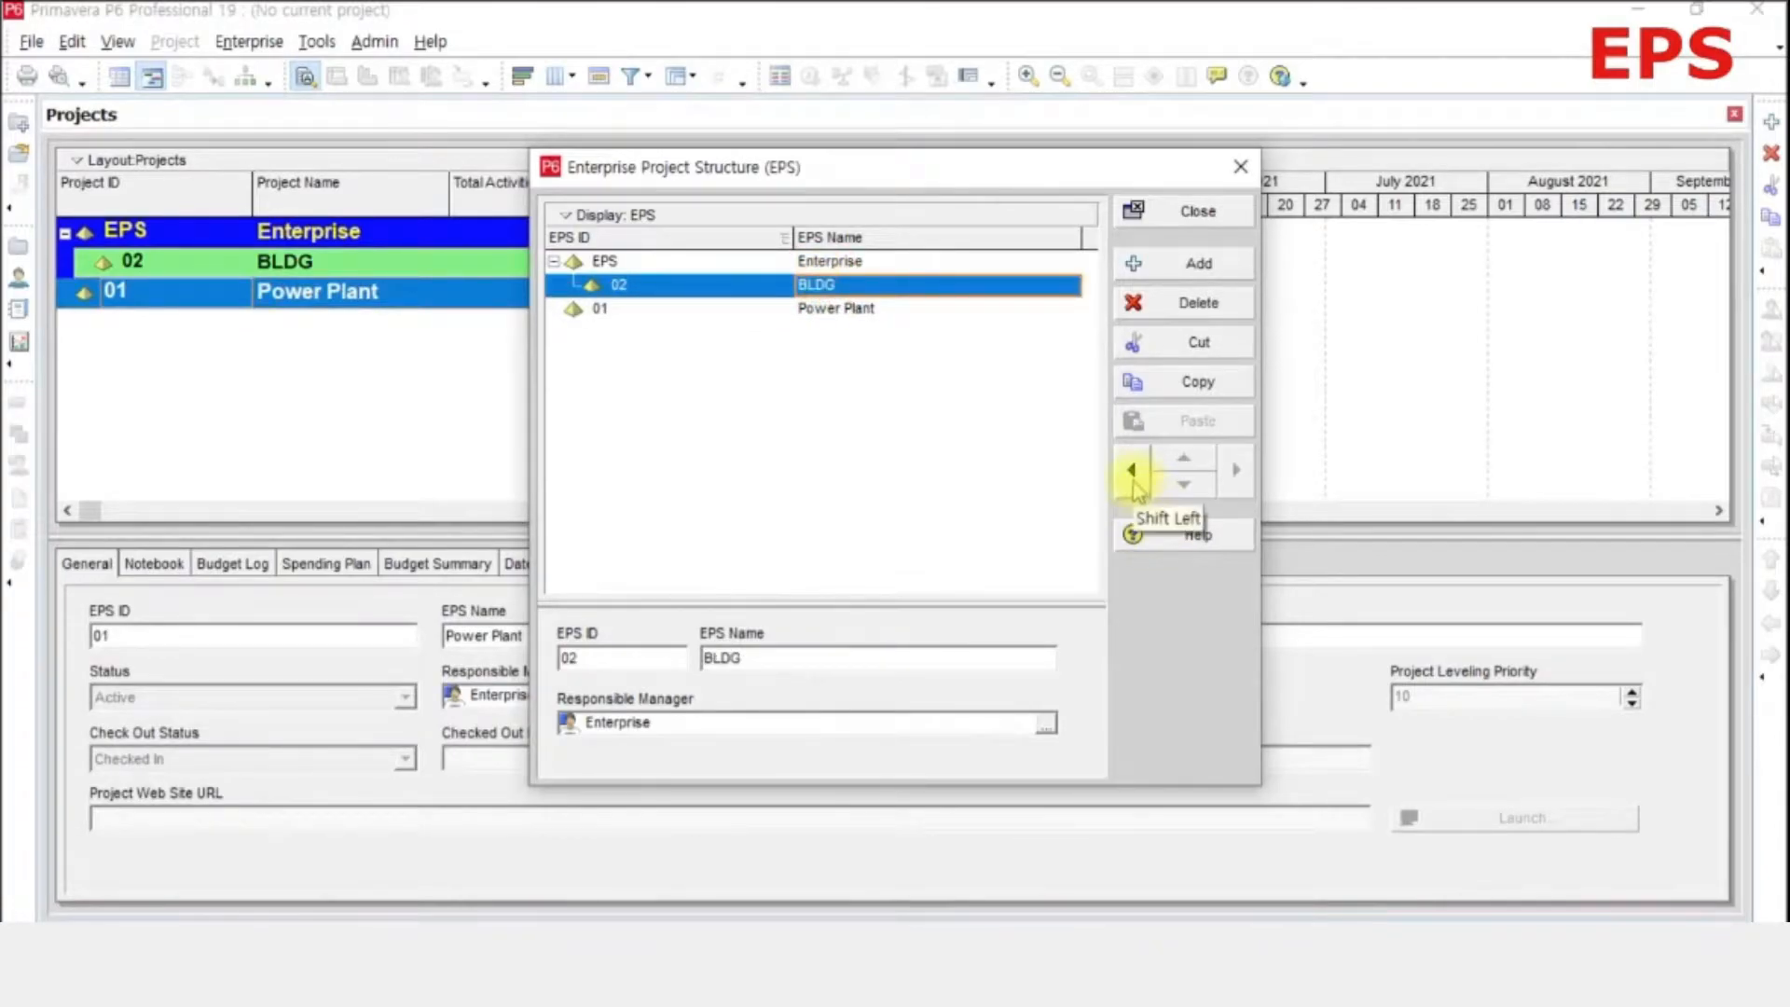
pyautogui.click(1132, 473)
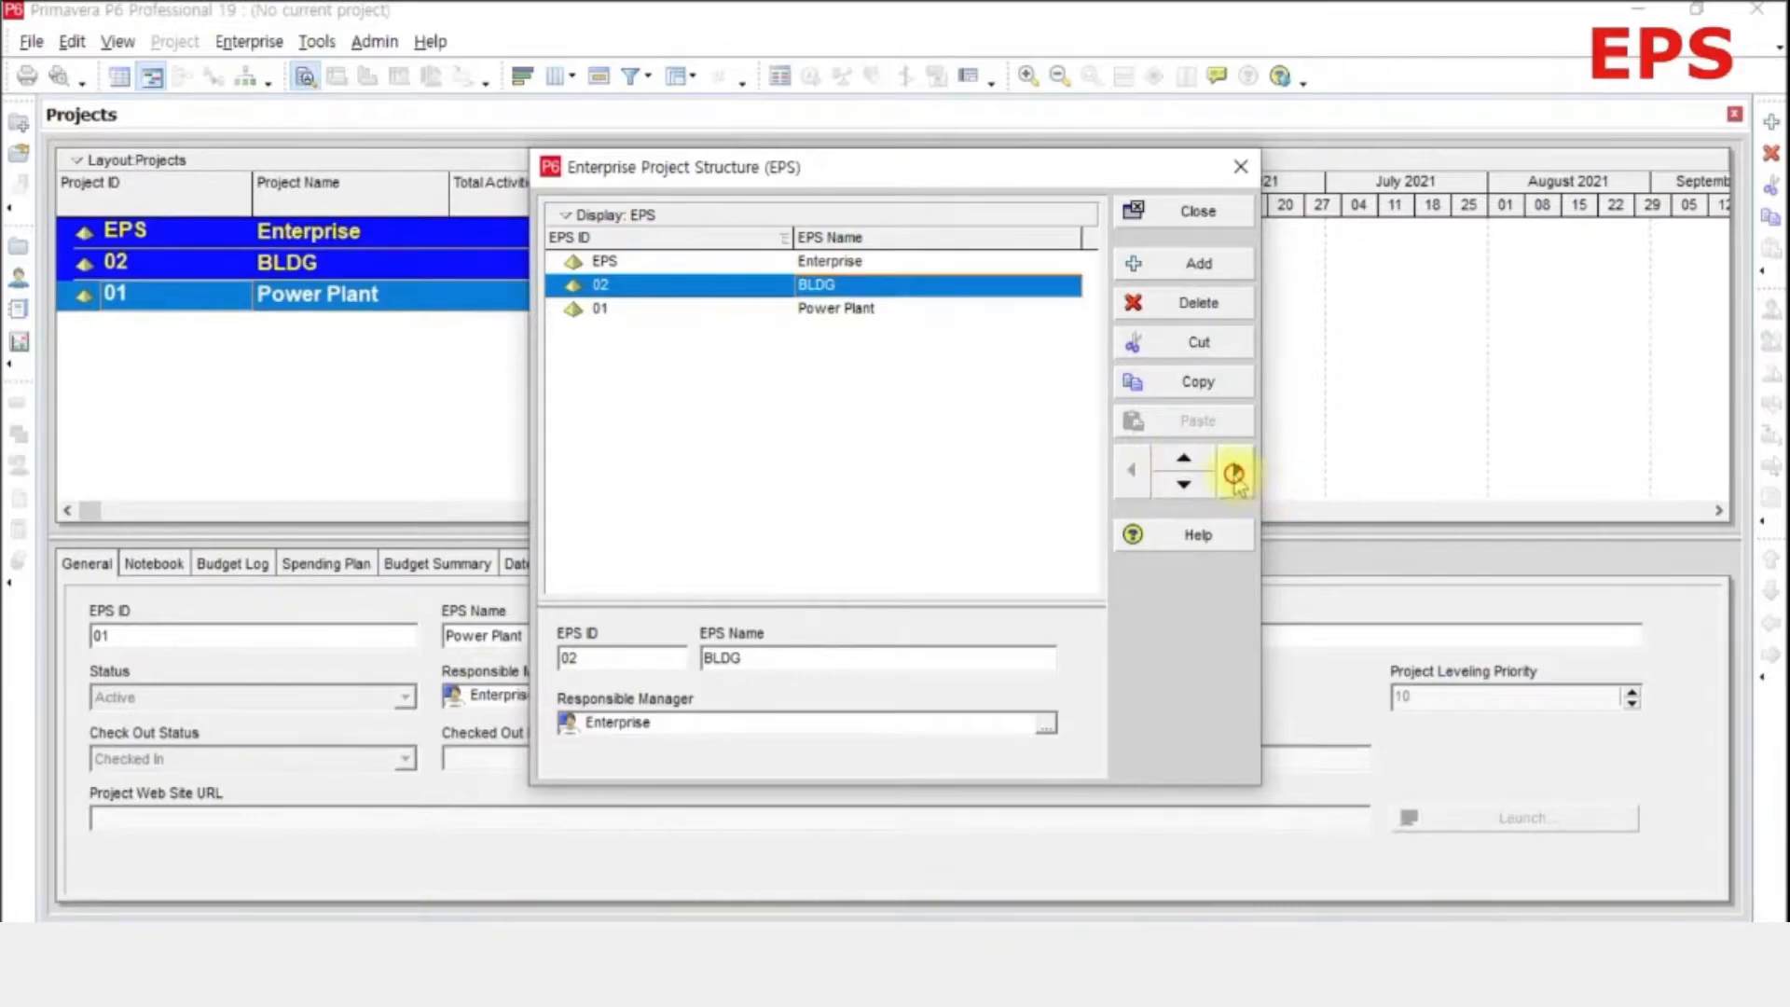
# - Reorder the top-level nodes so BLDG comes last, below Power Plant, and close the Enterprise Project Structure dialog
pyautogui.click(1235, 476)
pyautogui.click(1135, 477)
pyautogui.click(1184, 459)
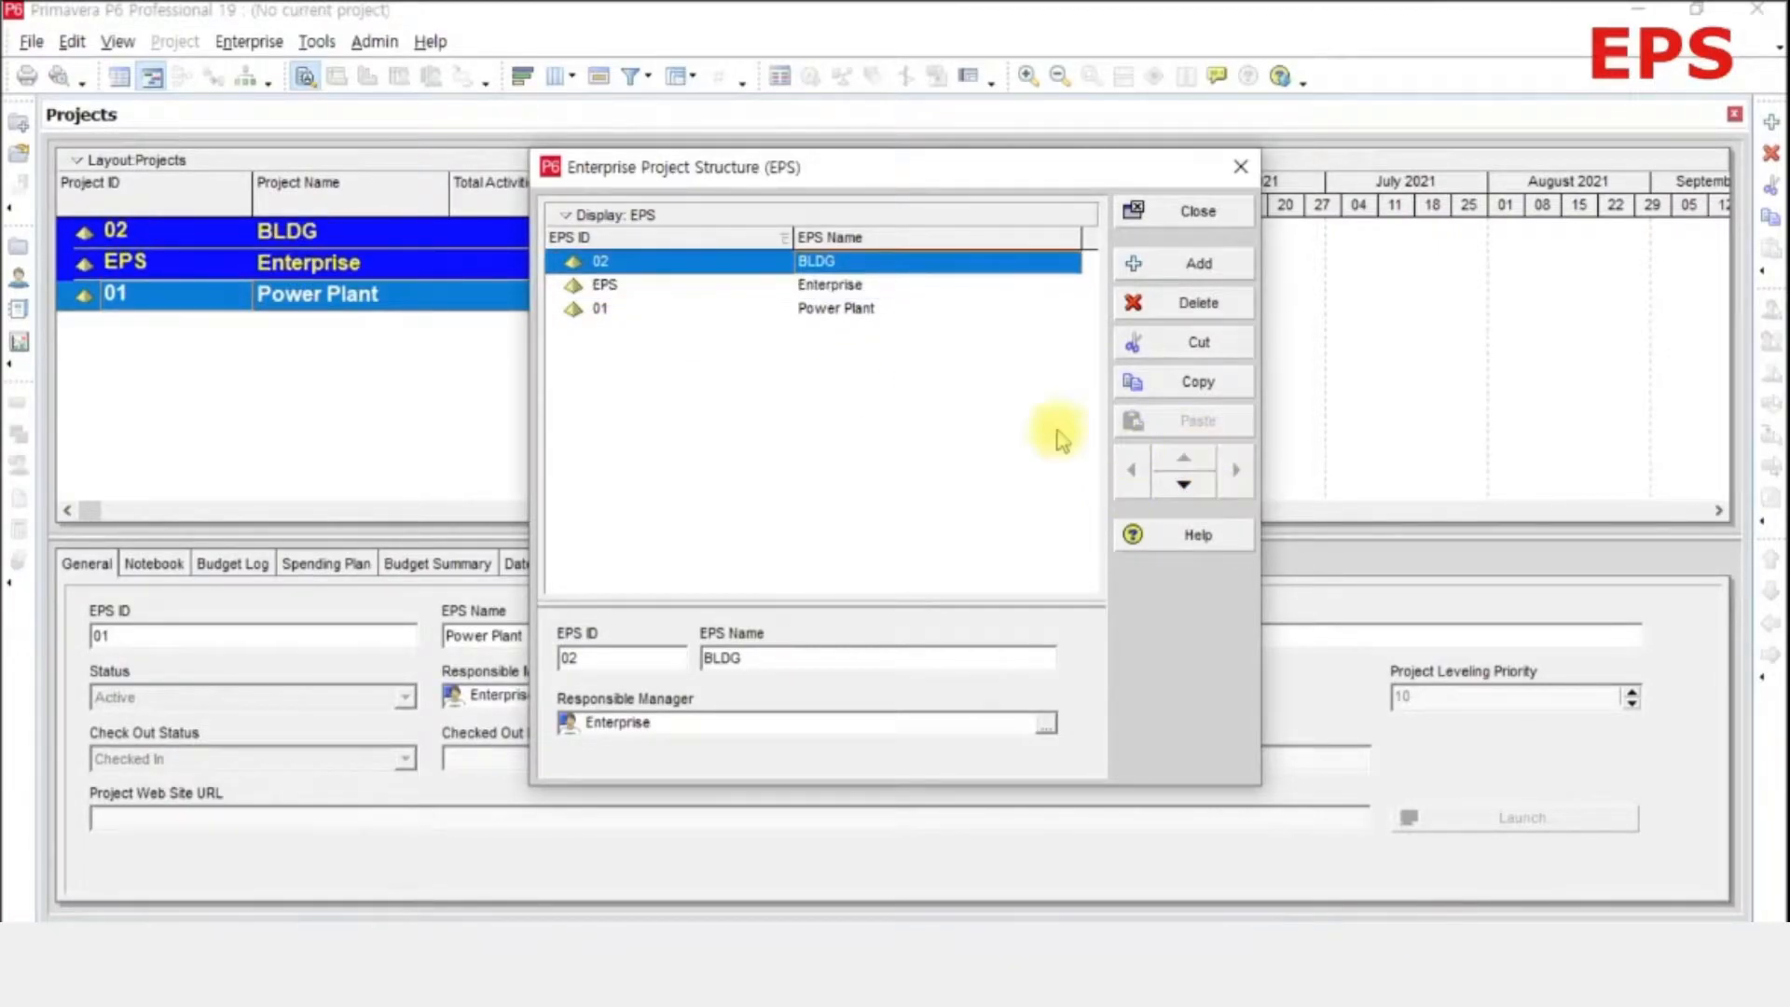
pyautogui.click(1183, 484)
pyautogui.click(1197, 494)
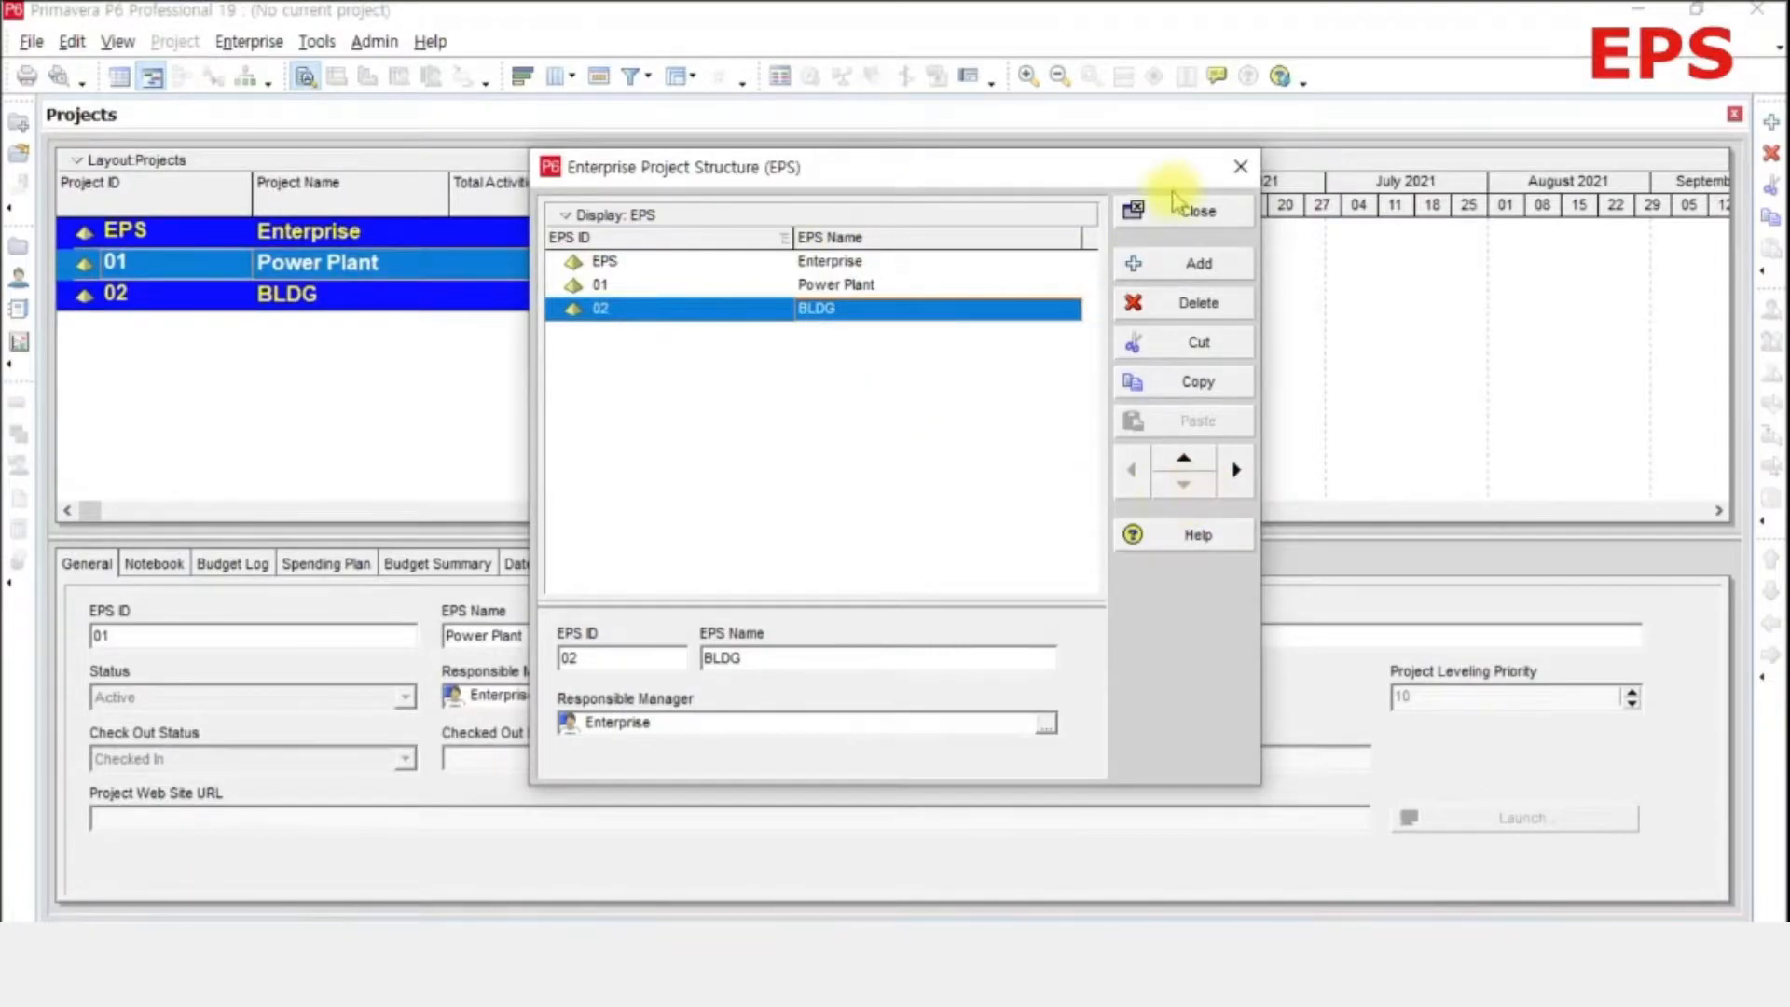
pyautogui.click(1197, 211)
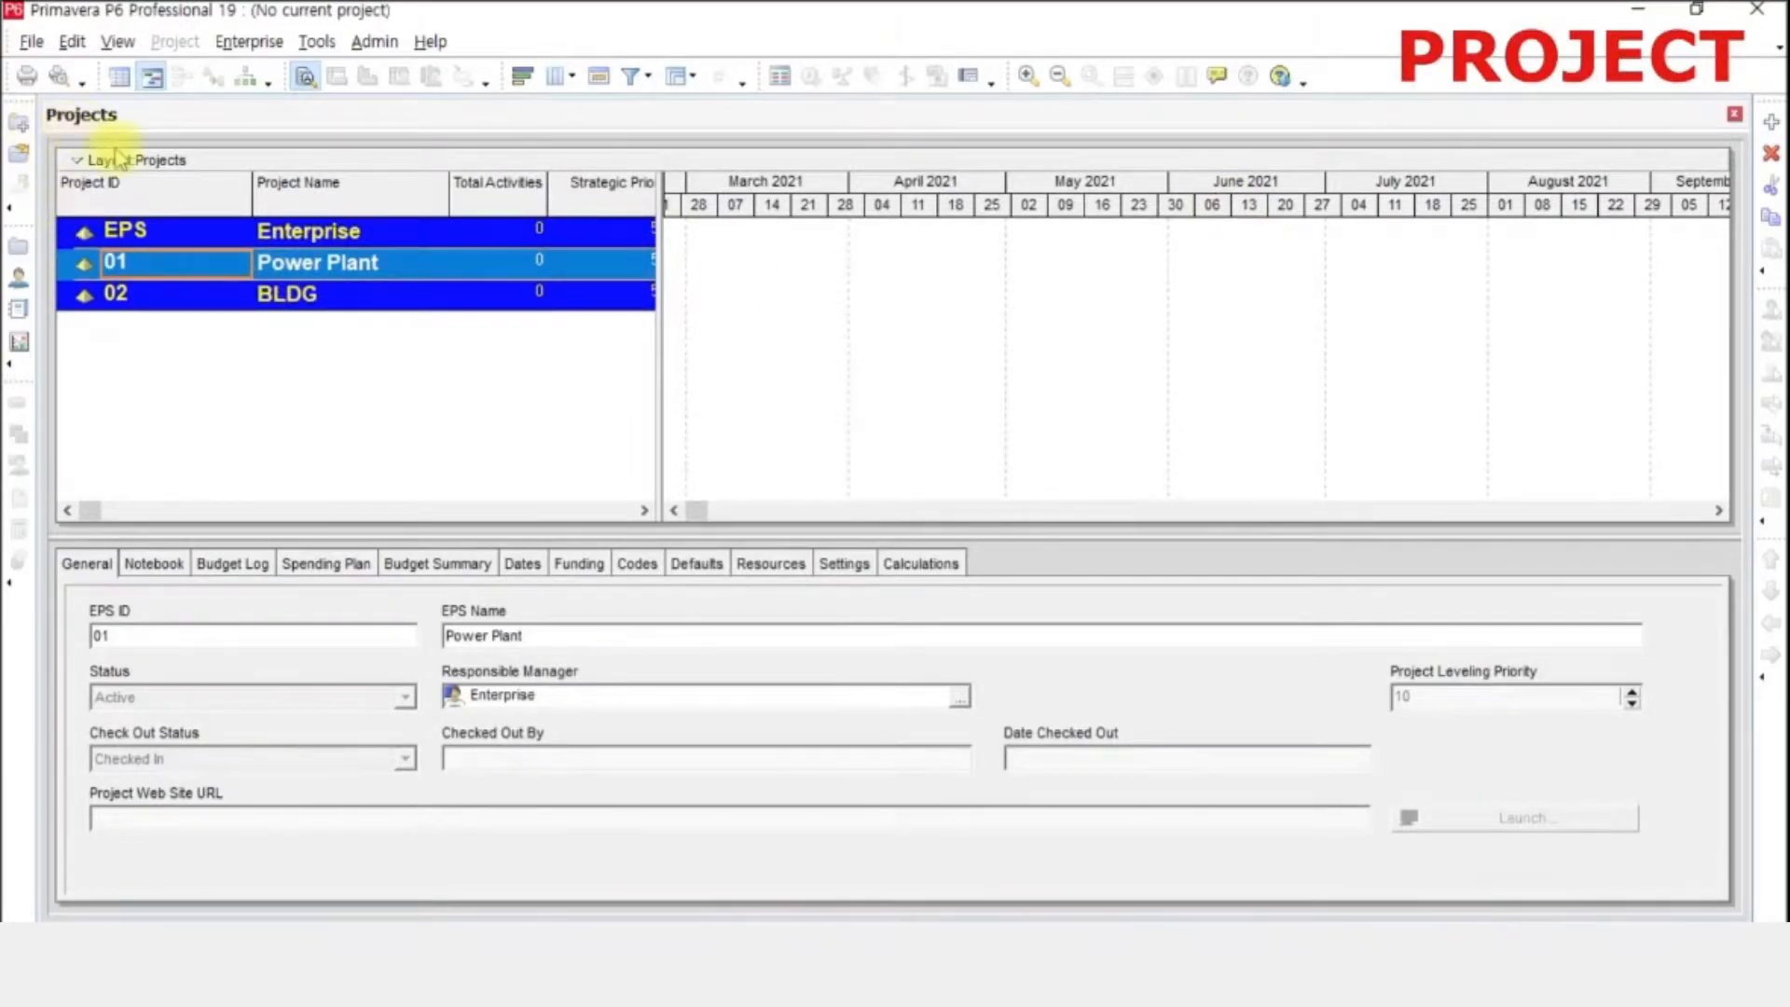
# - Start creating a new project and assign it to the Power Plant EPS node
pyautogui.click(18, 121)
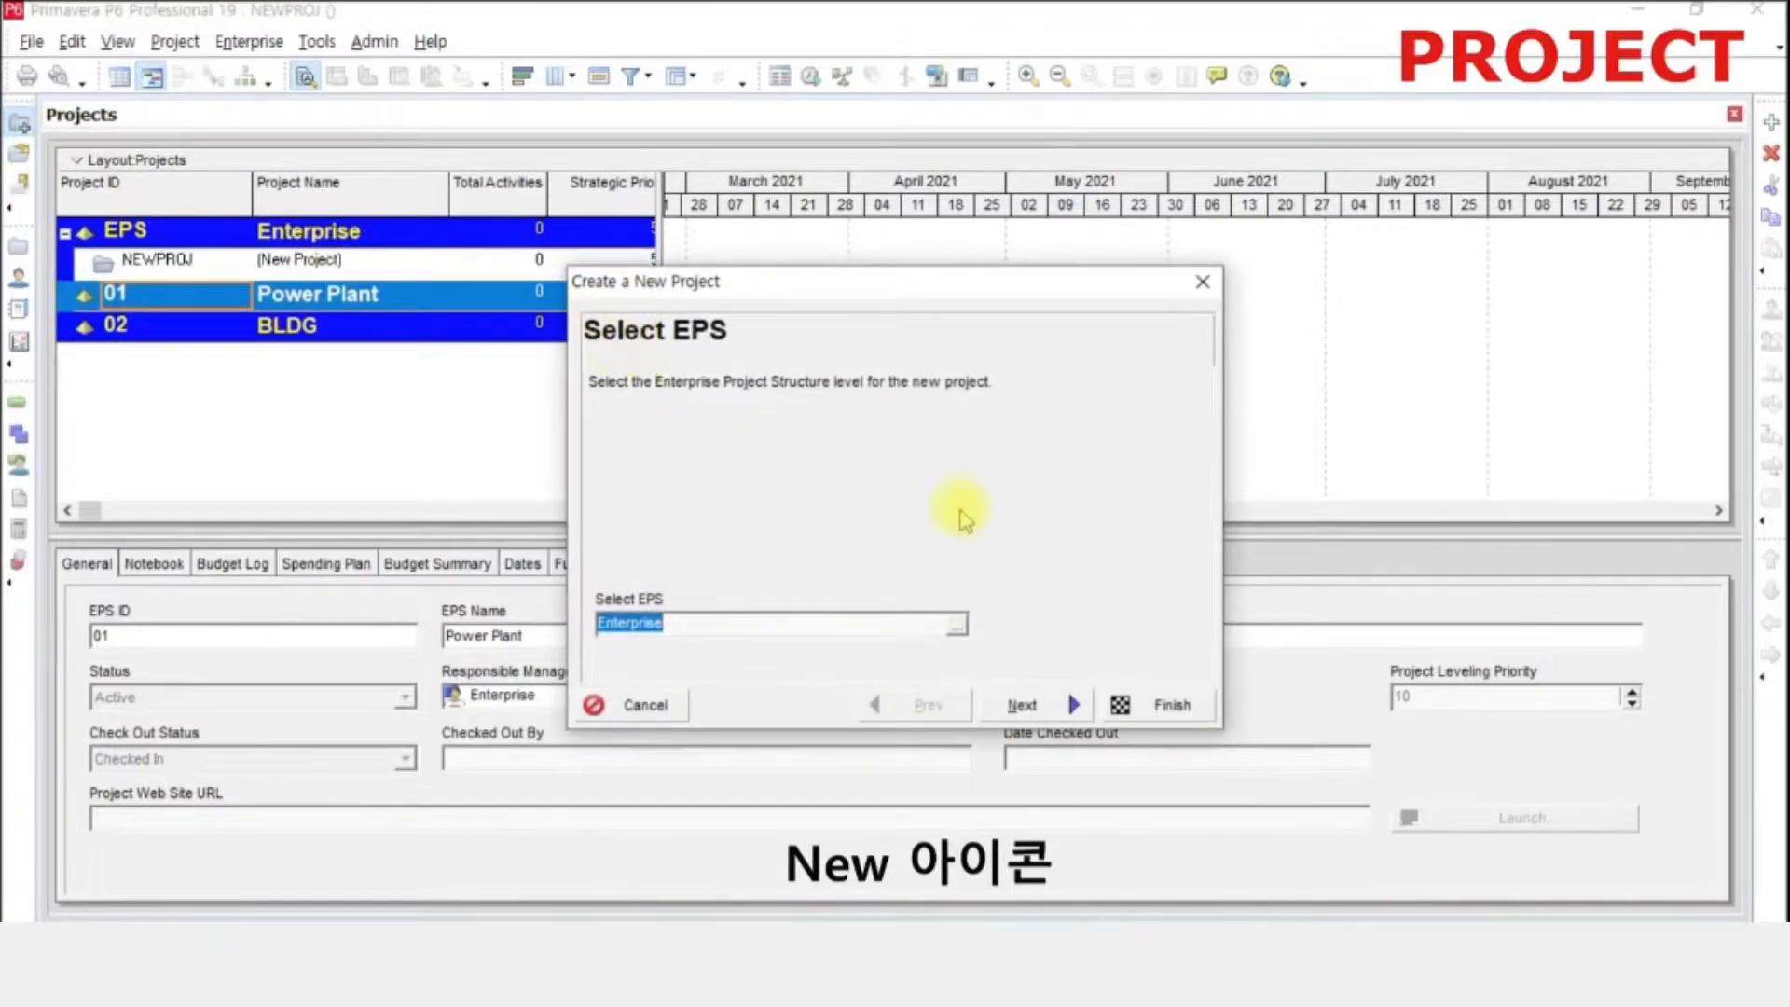
pyautogui.click(956, 624)
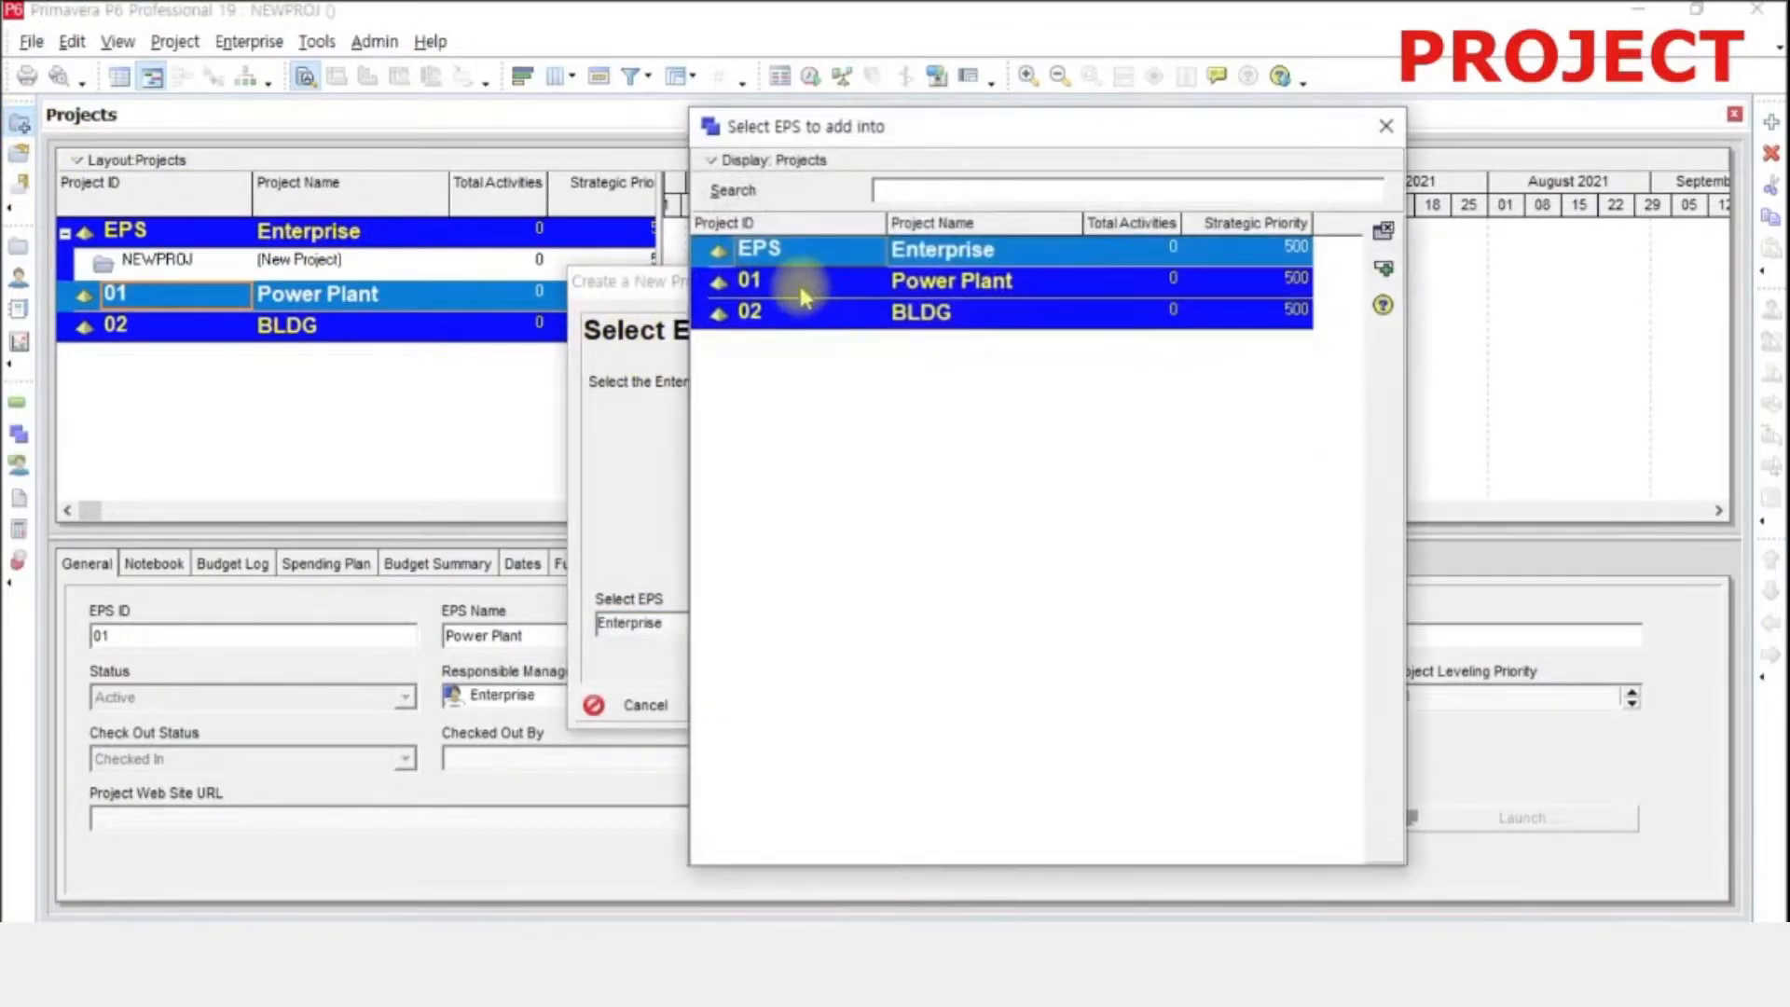
pyautogui.doubleClick(802, 296)
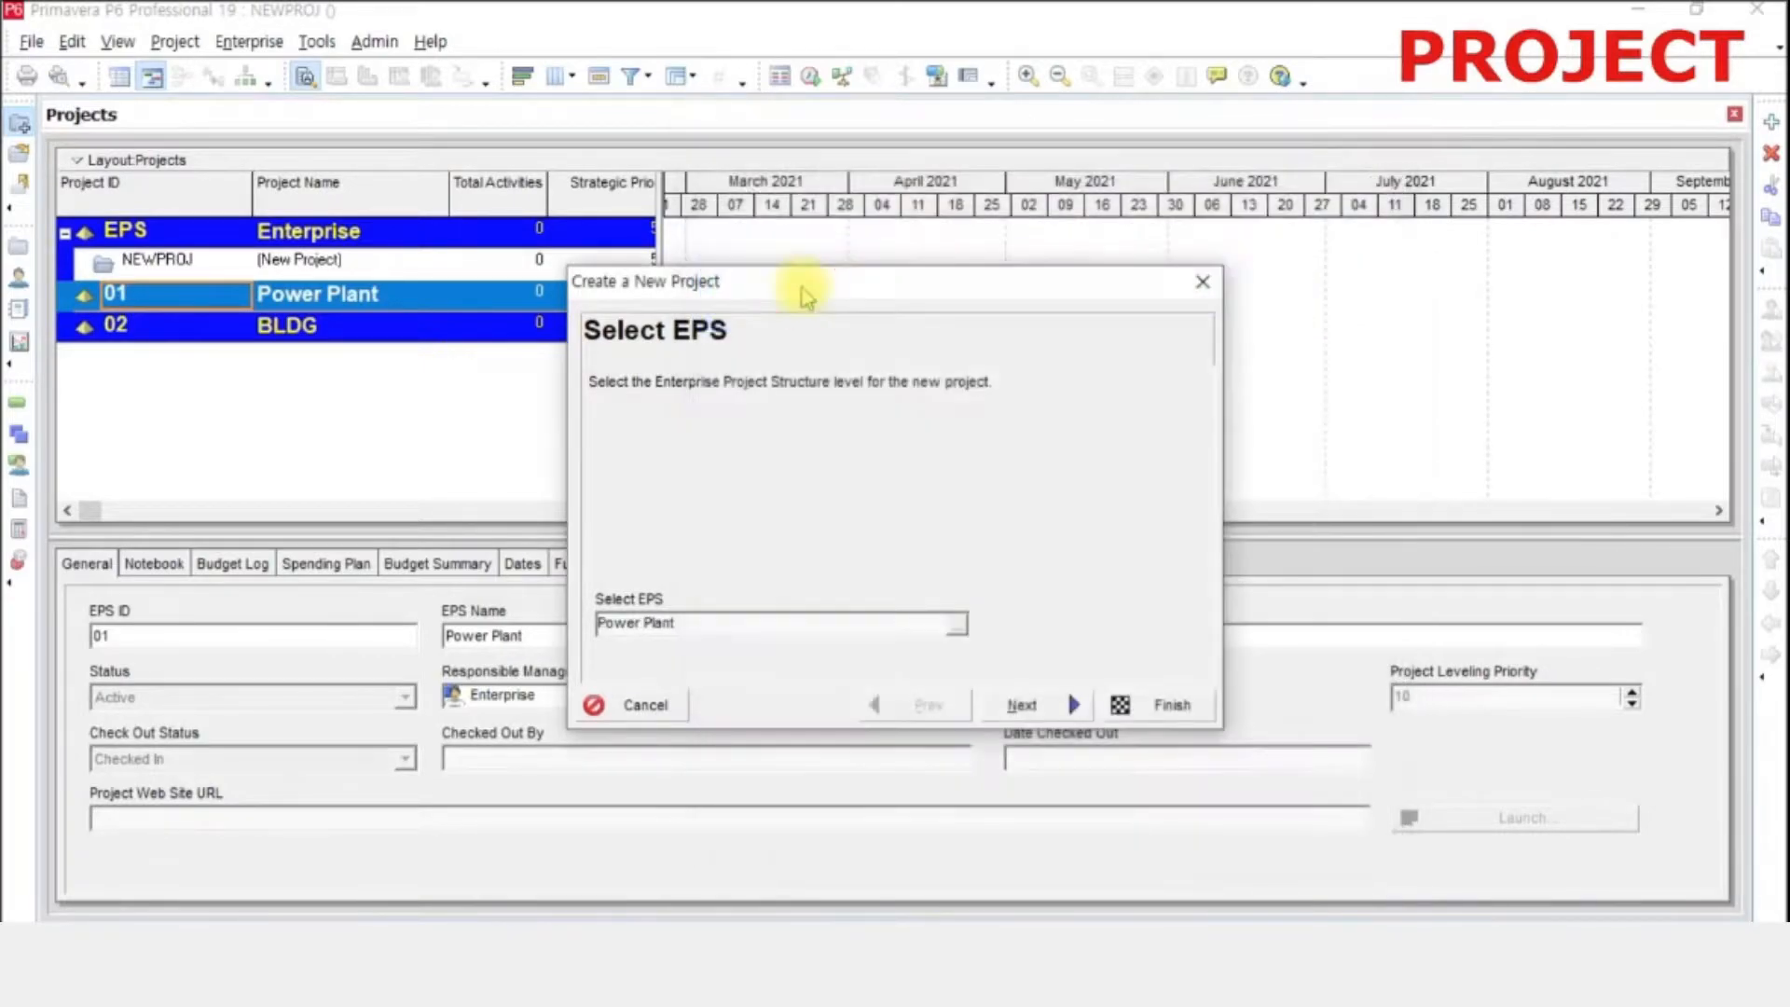
pyautogui.click(1072, 711)
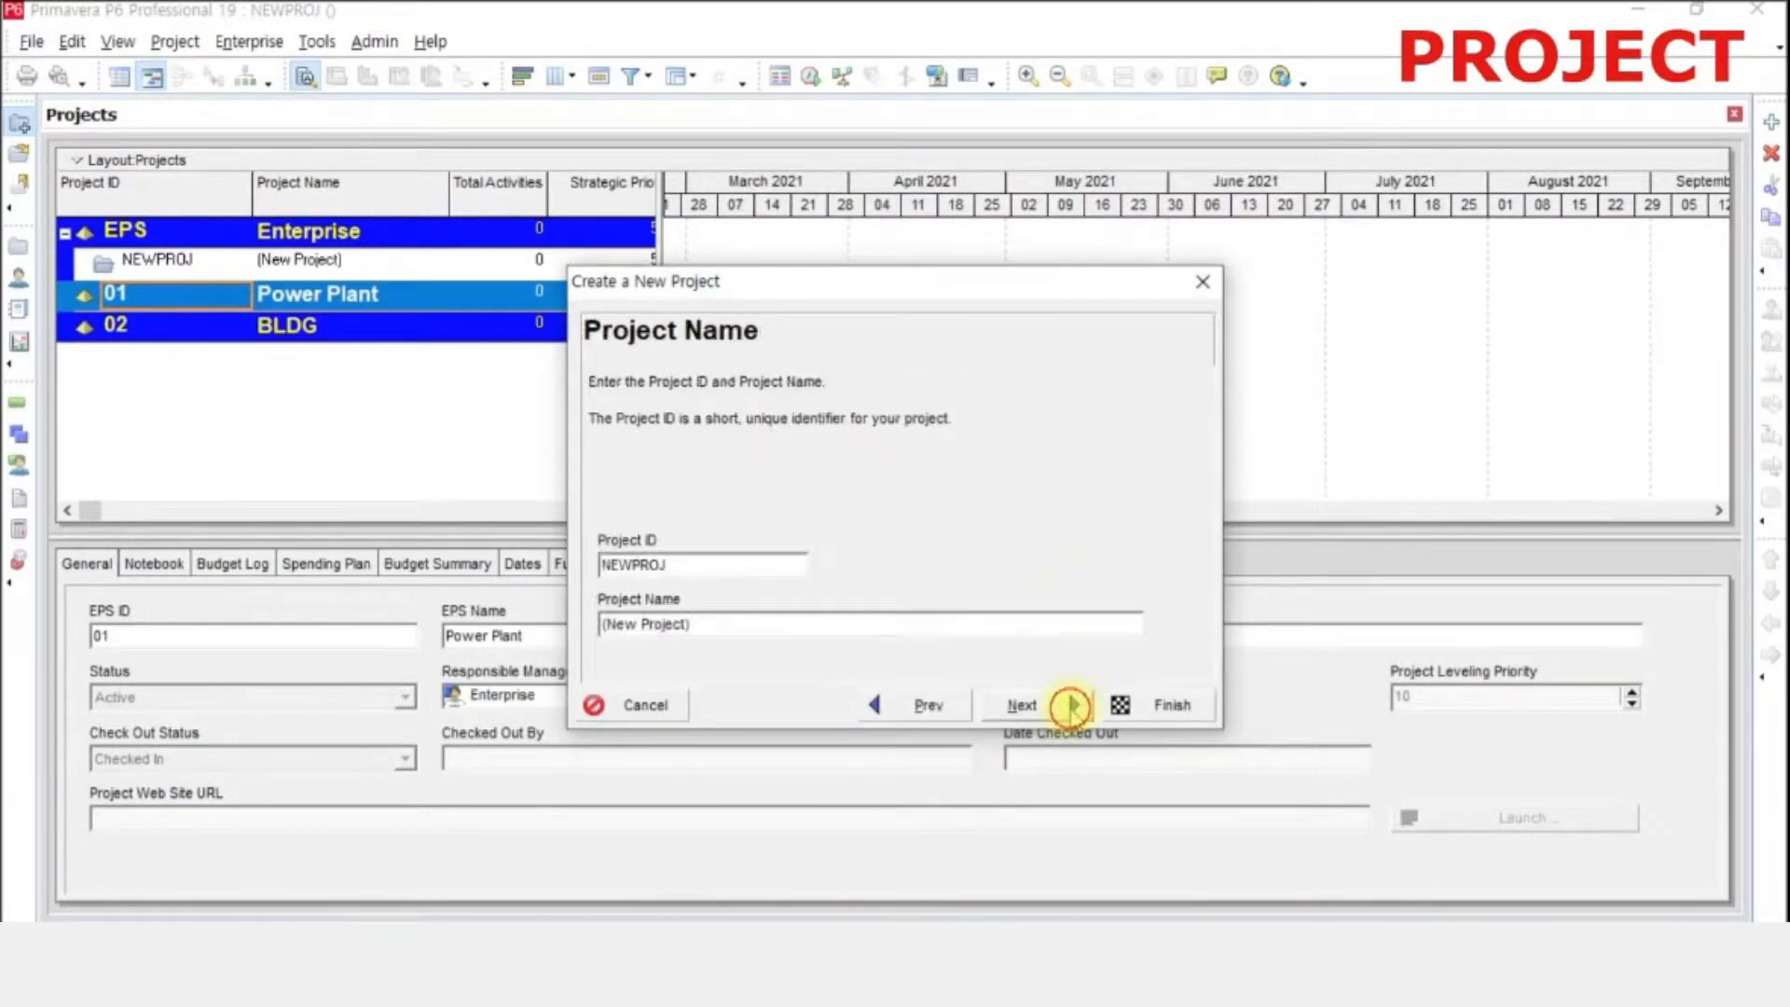
# - Set the new project's ID to P01 and its name to 연습프로젝트
pyautogui.moveTo(736, 567); pyautogui.dragTo(503, 550)
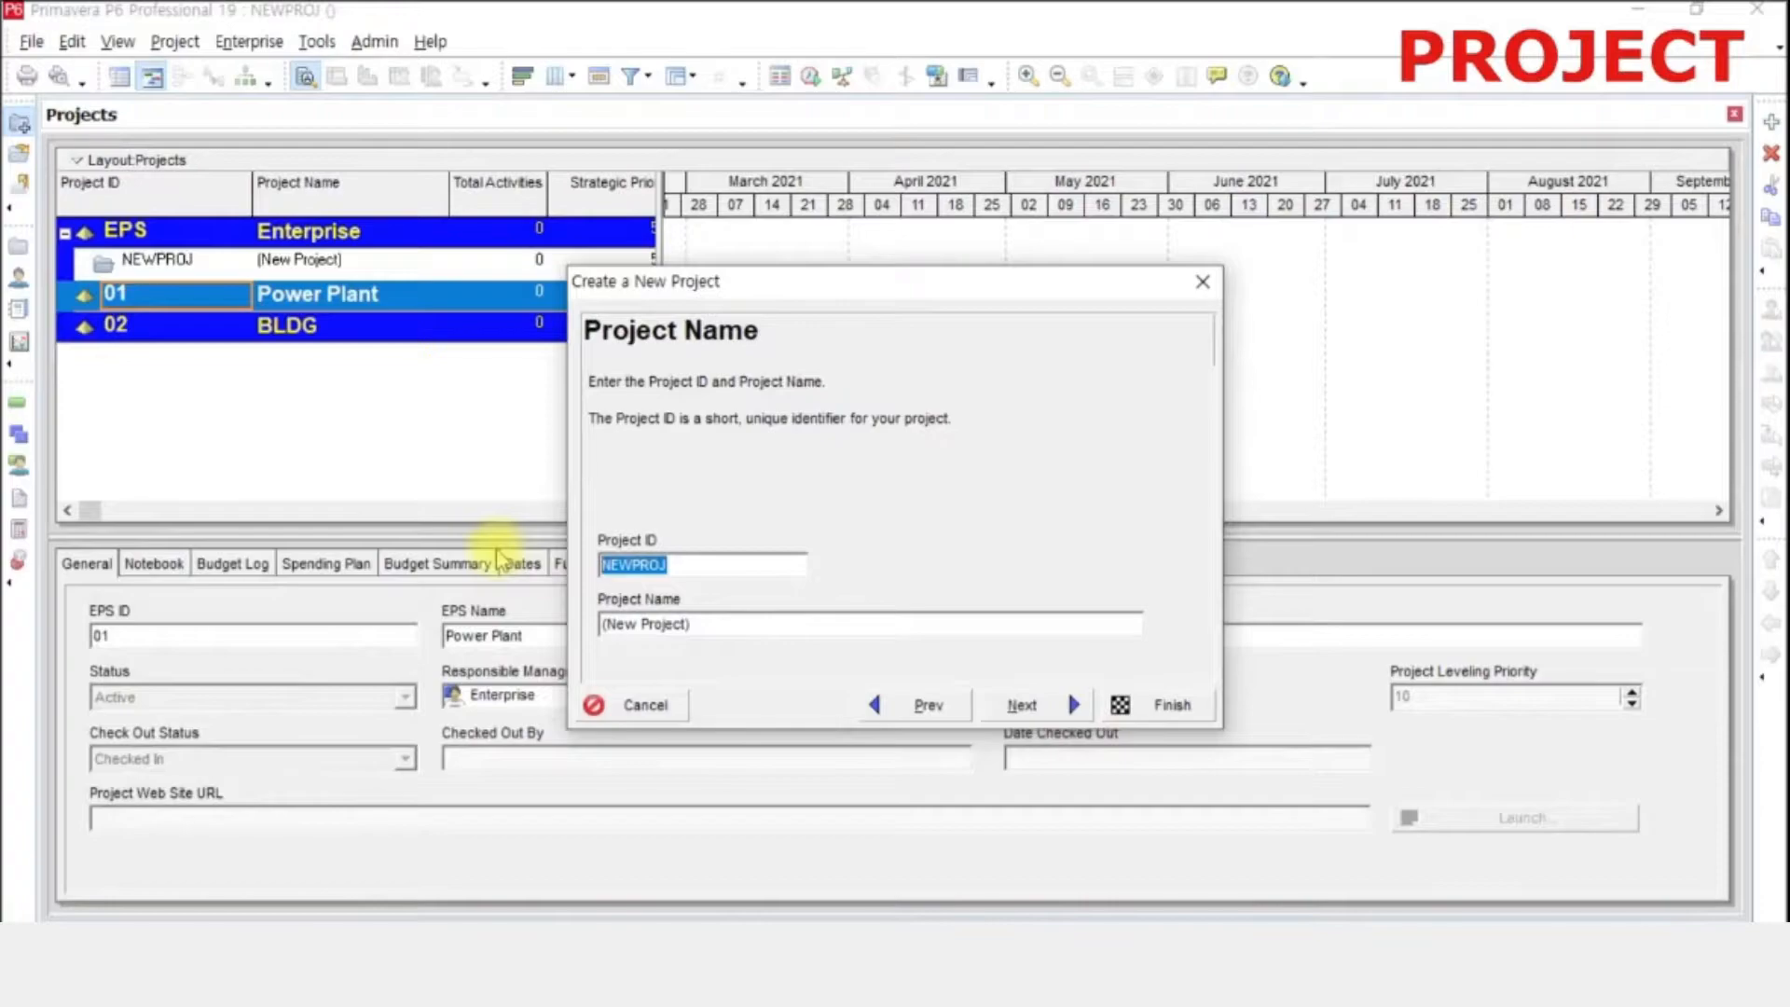
pyautogui.write('P01')
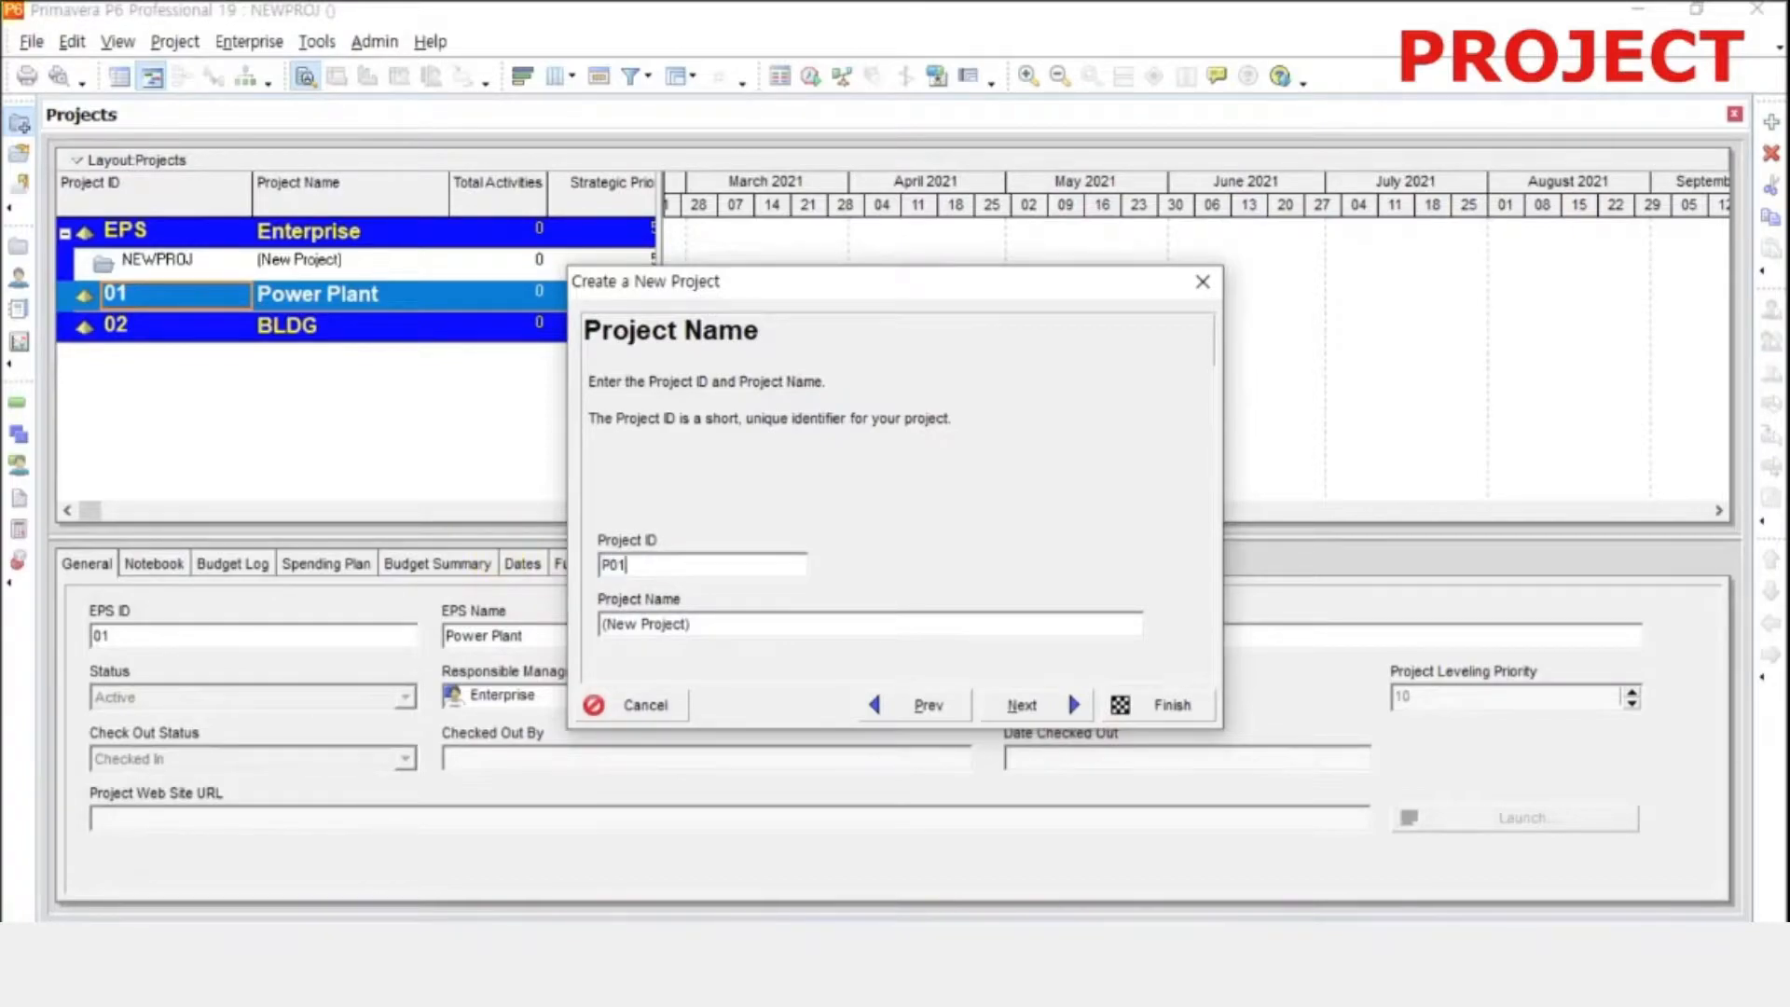
pyautogui.moveTo(731, 620); pyautogui.dragTo(457, 617)
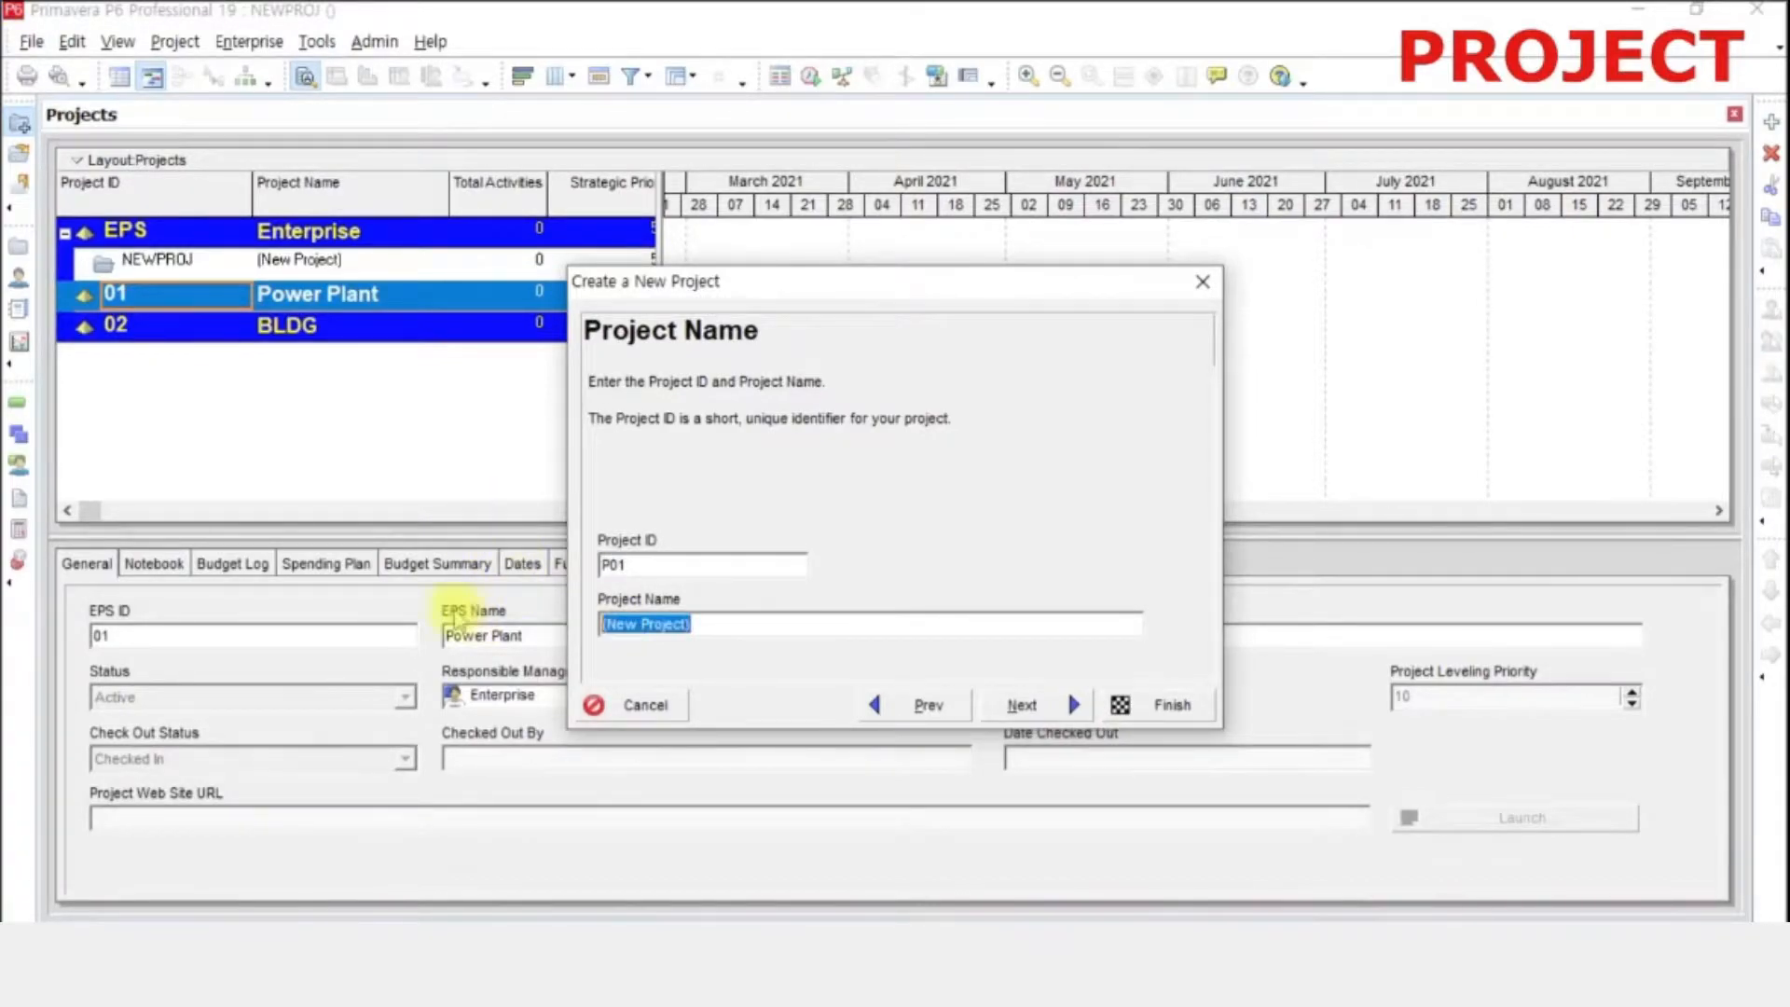
pyautogui.write('연습프로젝트')
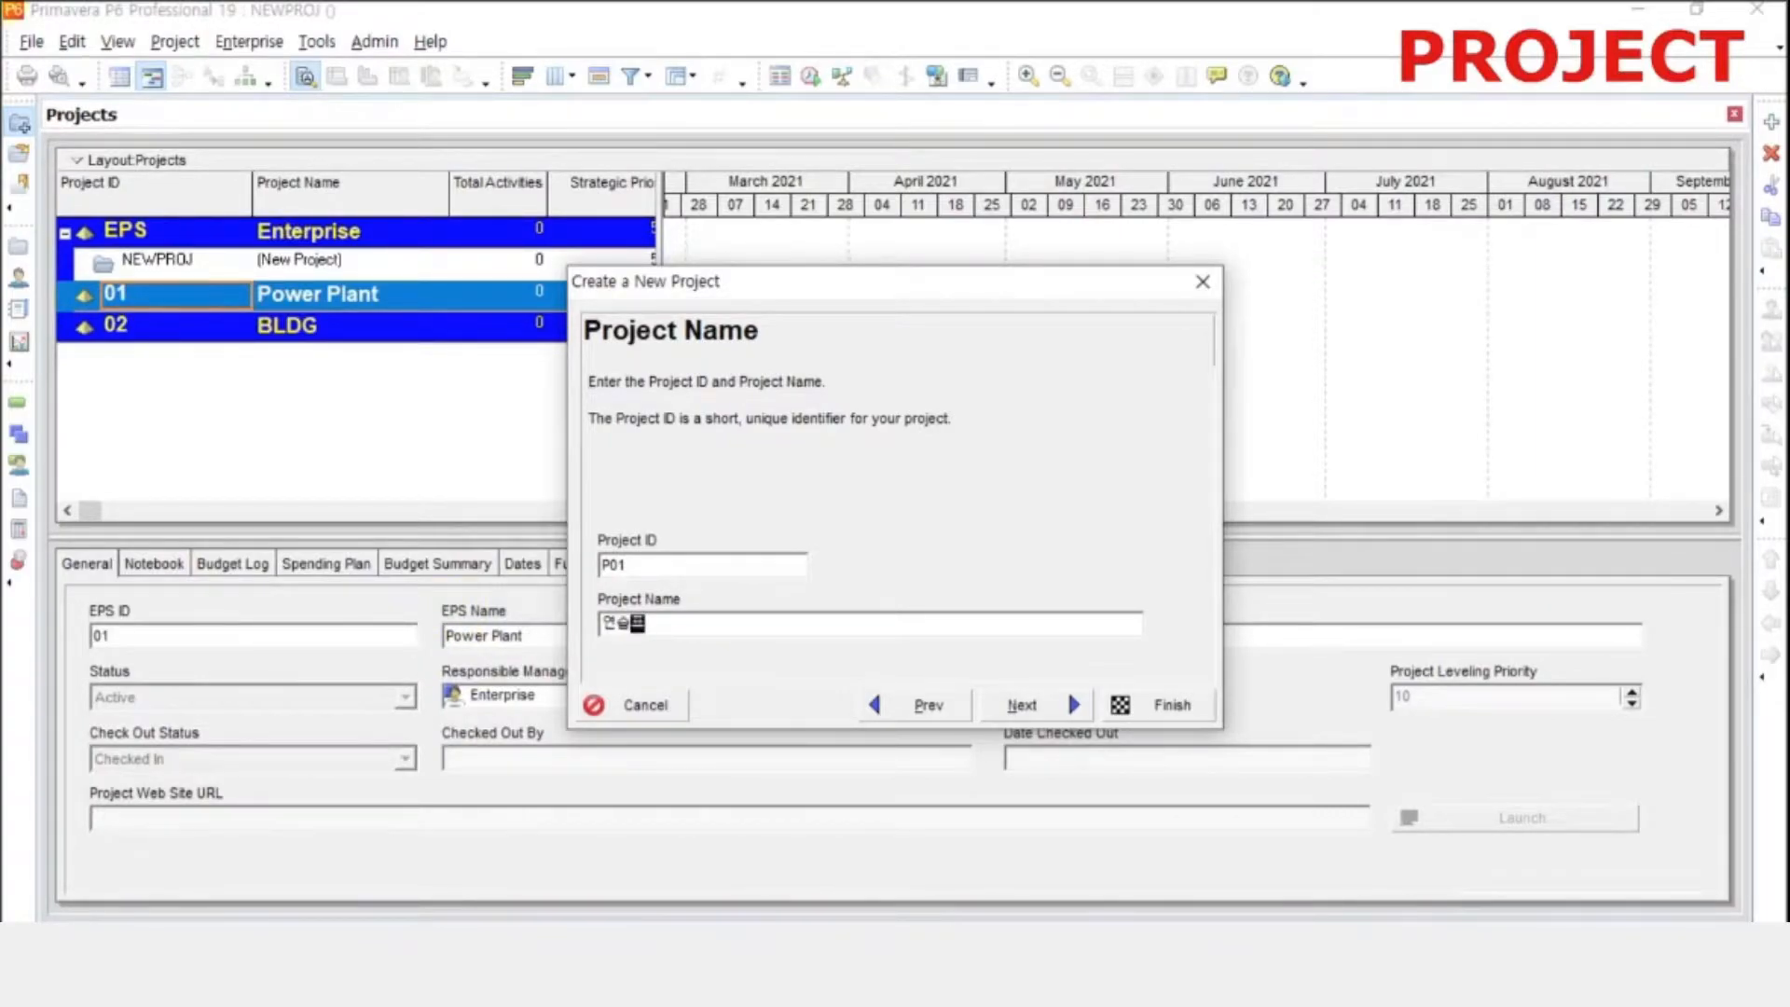
pyautogui.click(1022, 704)
# - Set the project's planned start to 01-Jan-22, leaving the must-finish date empty
pyautogui.click(743, 626)
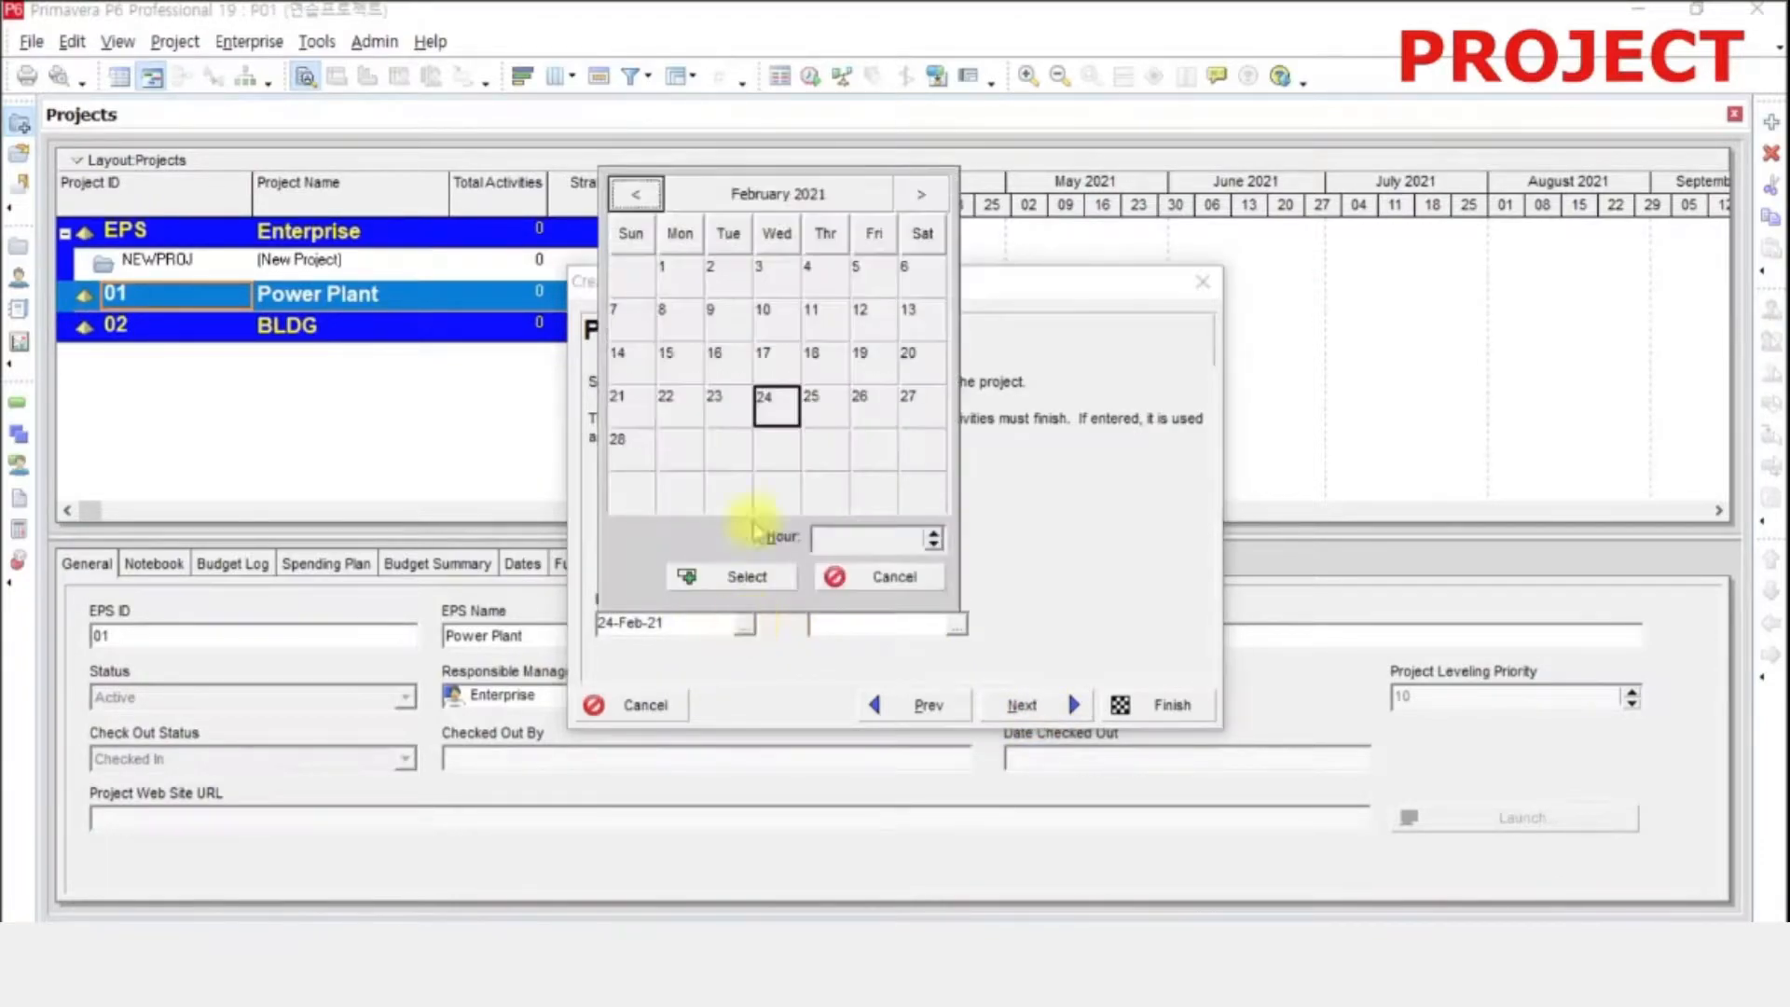
pyautogui.click(820, 193)
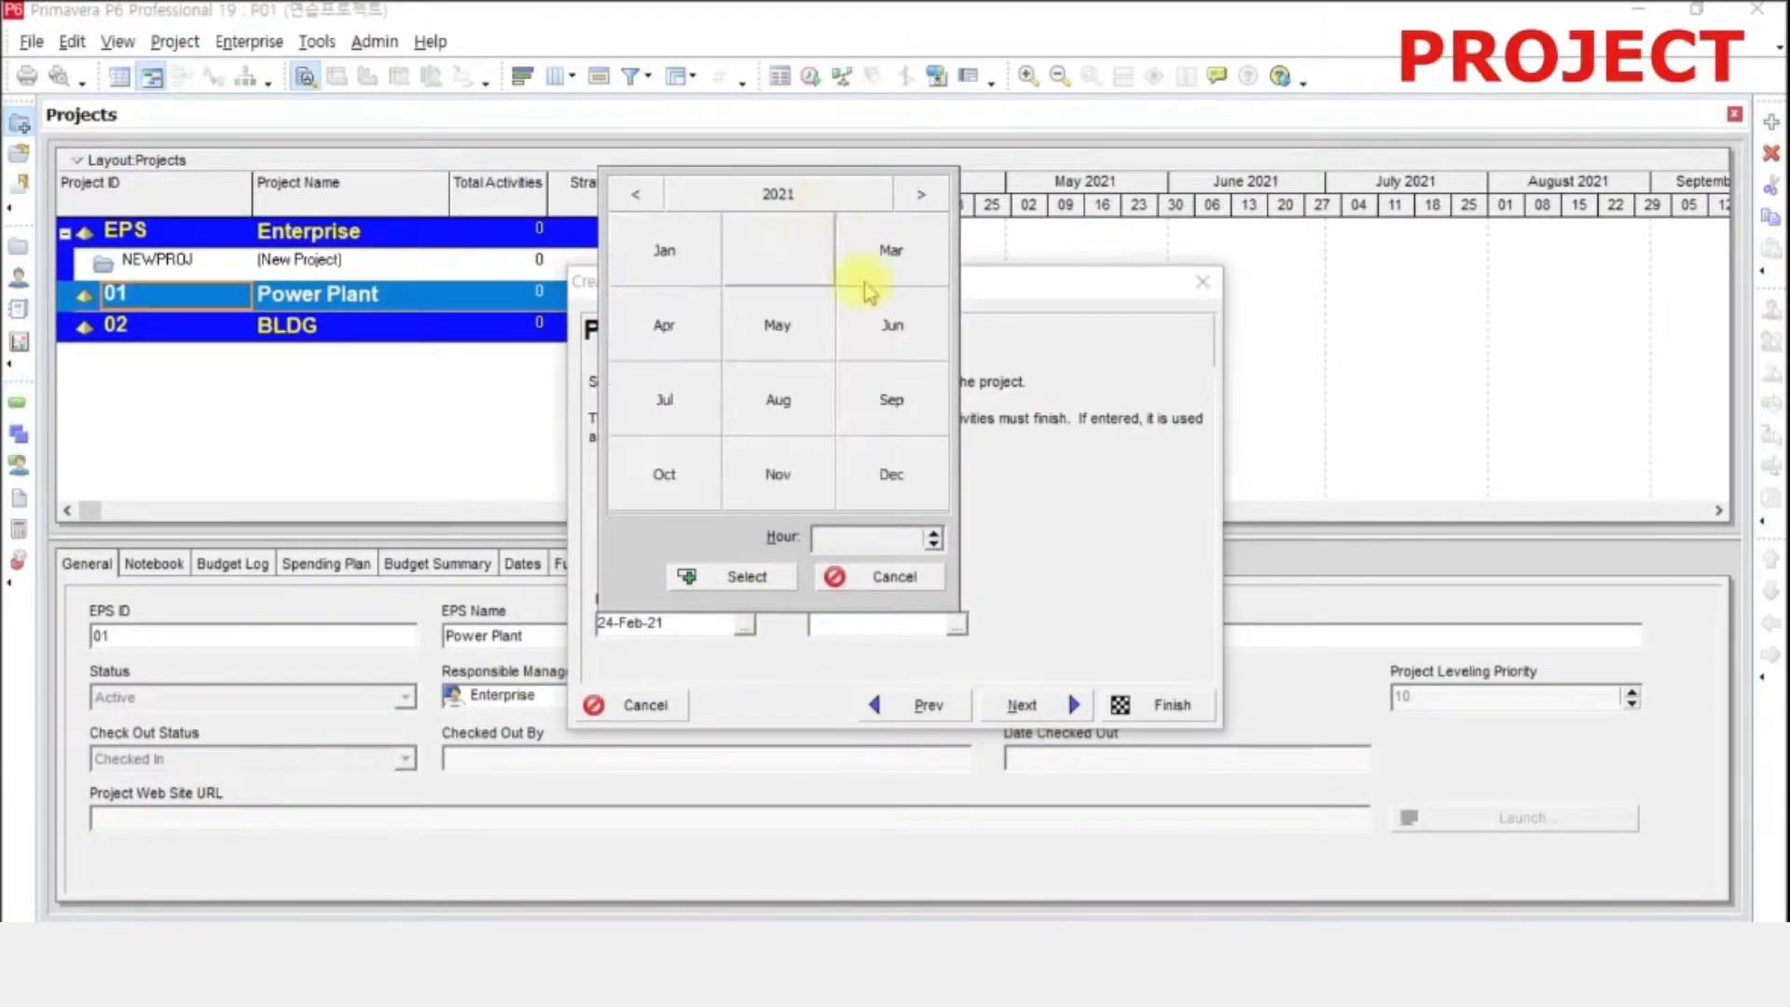
pyautogui.click(918, 196)
pyautogui.click(676, 256)
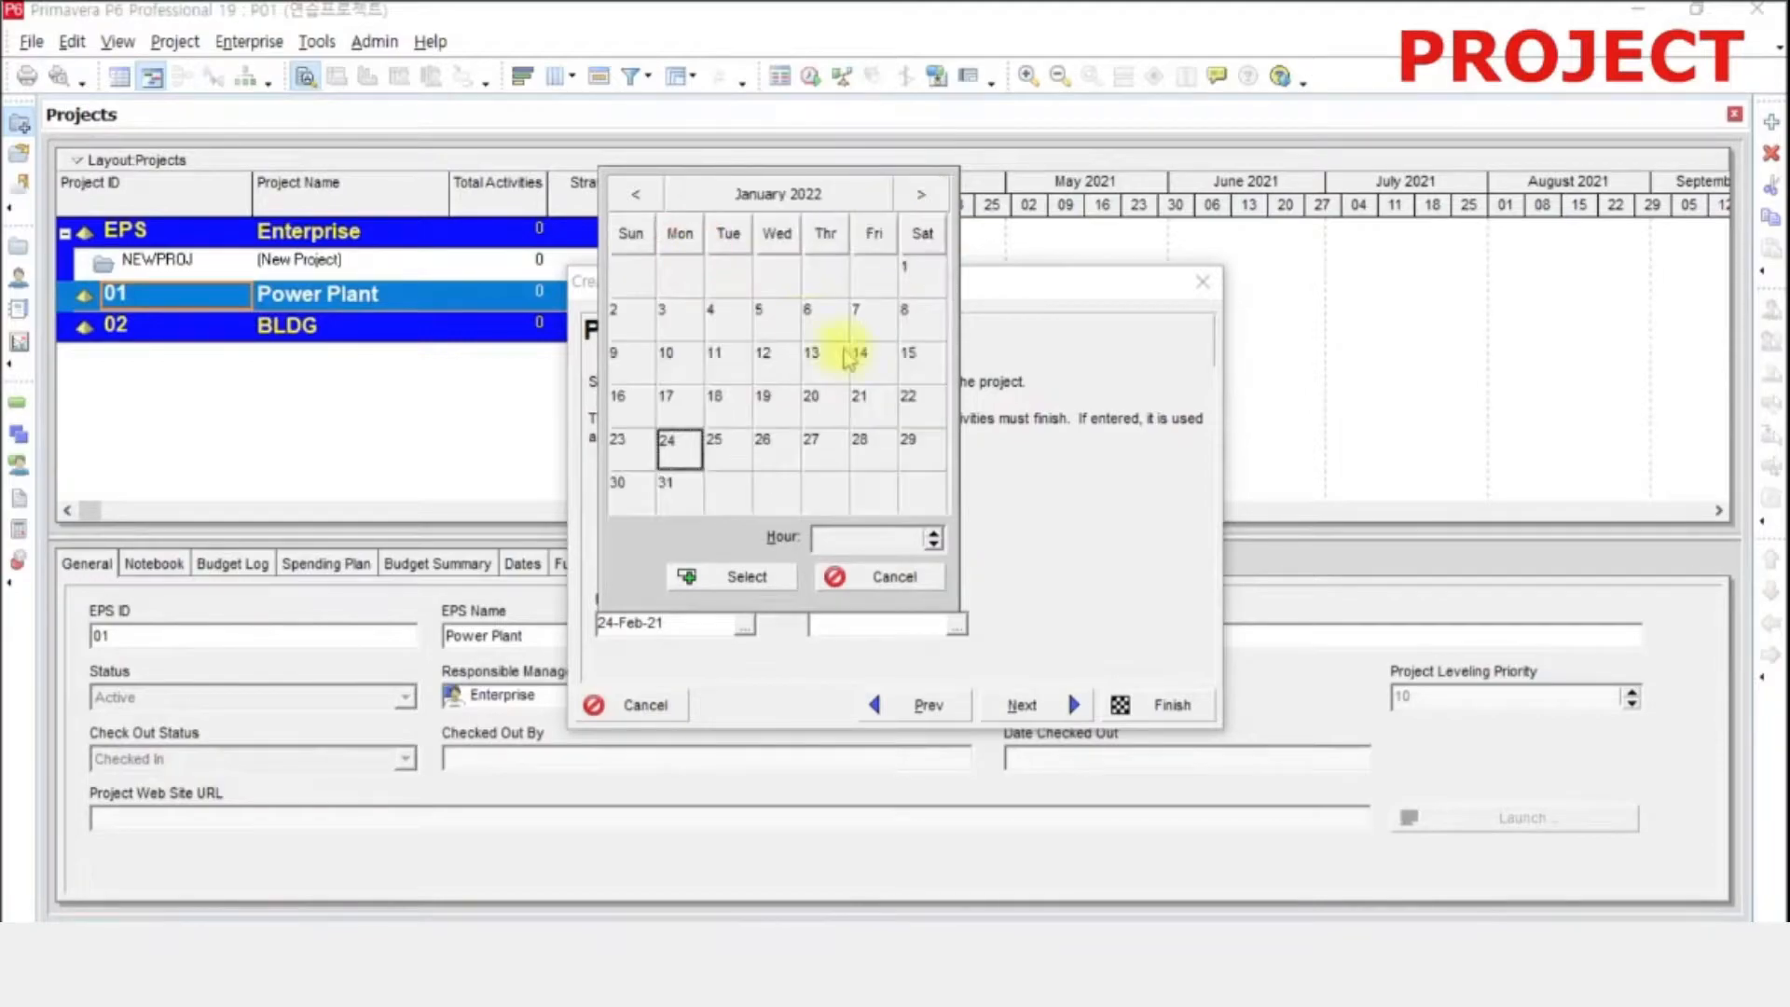
pyautogui.click(915, 271)
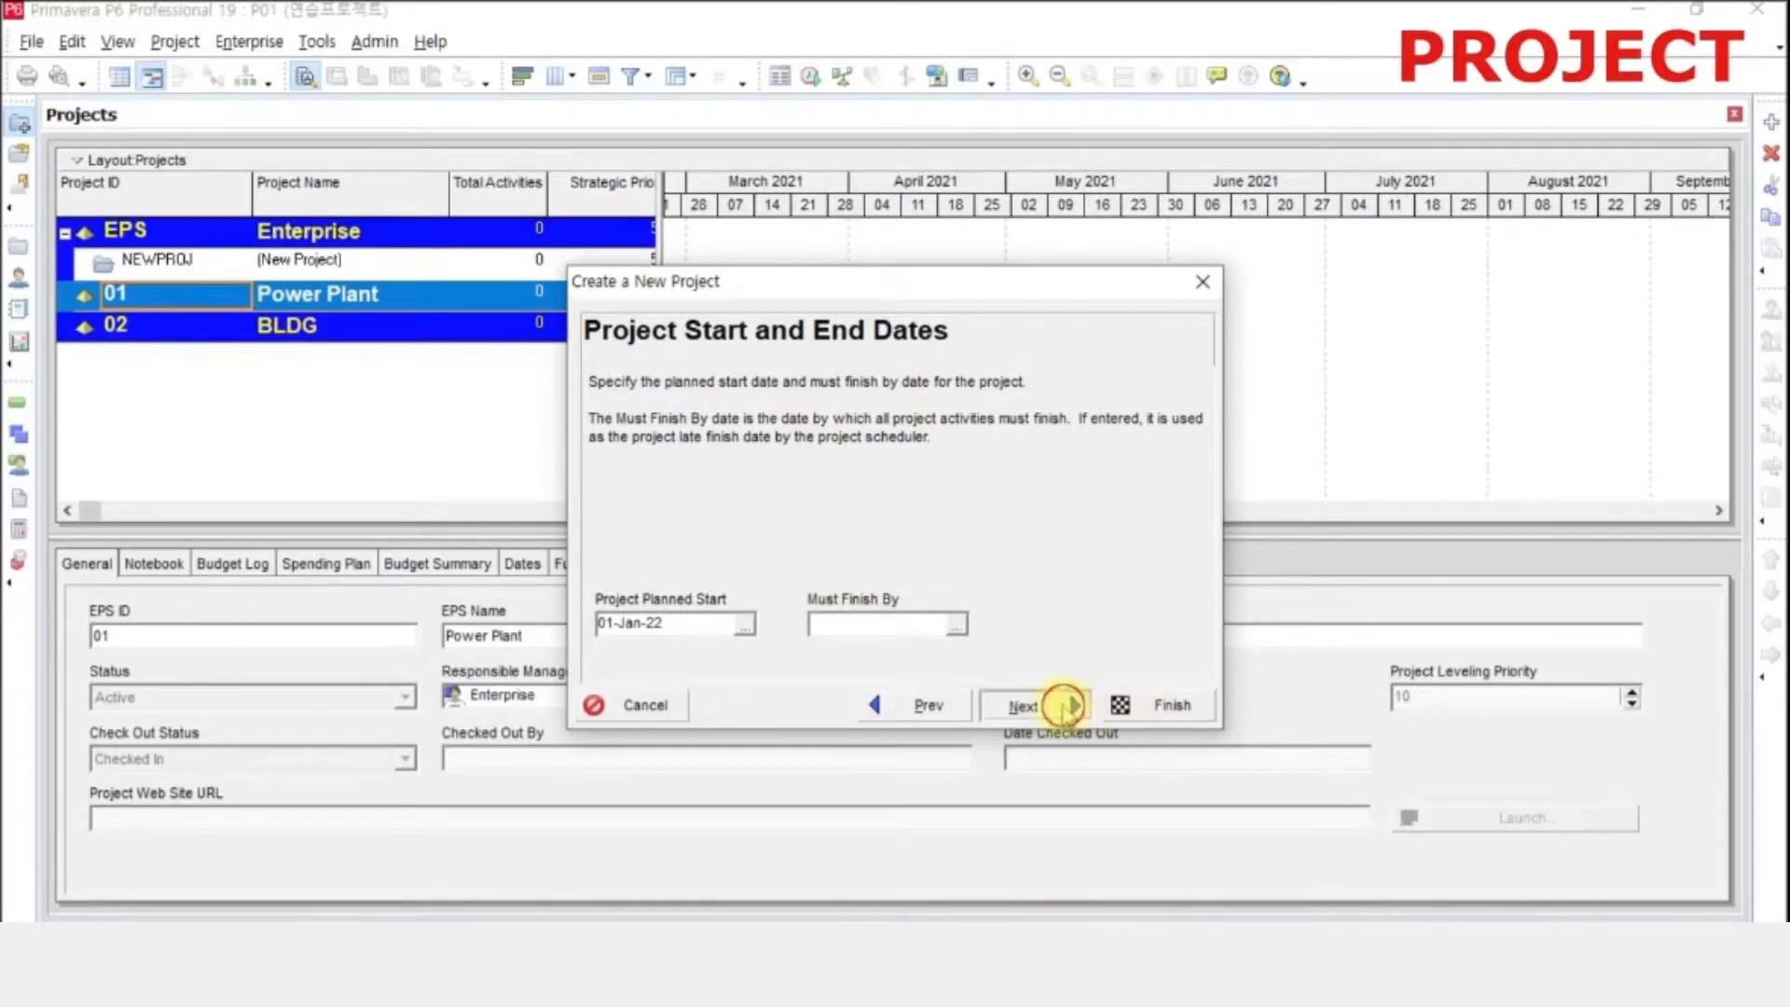
pyautogui.click(1054, 706)
# - Finish creating the project with the default Price / Unit rate type and select project P01 under Power Plant
pyautogui.click(1077, 710)
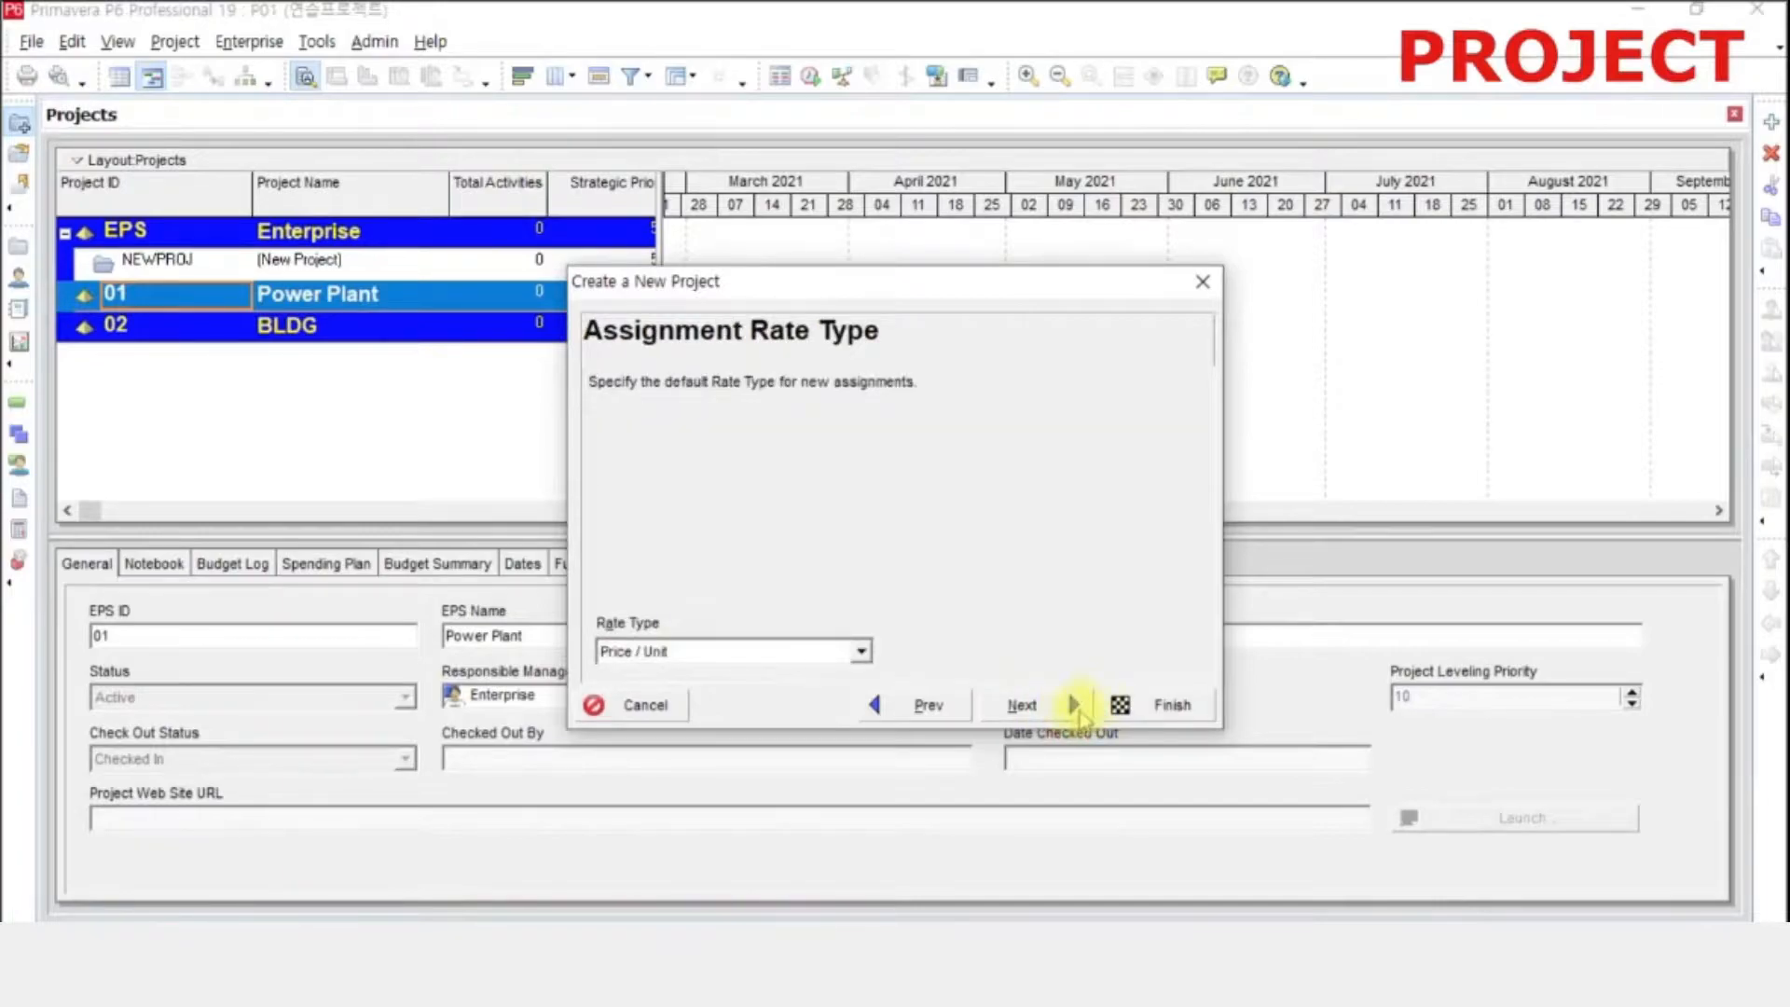
pyautogui.click(1082, 708)
pyautogui.click(1167, 706)
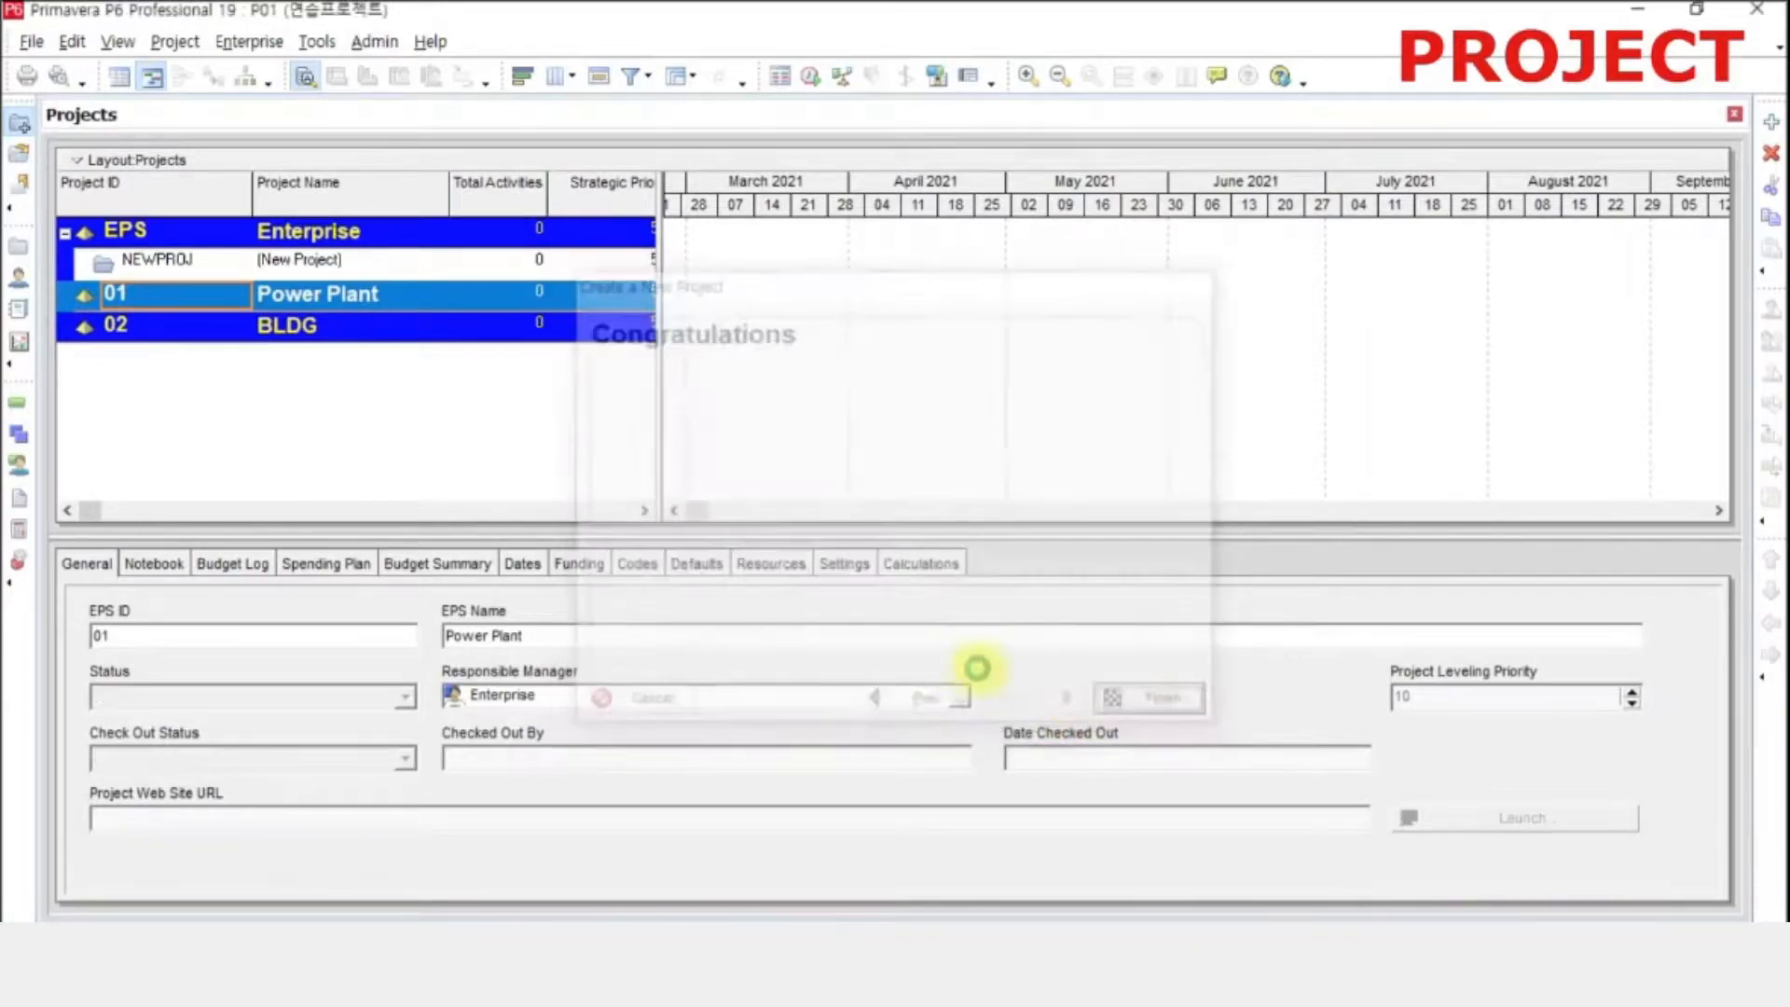
pyautogui.click(186, 264)
pyautogui.click(182, 291)
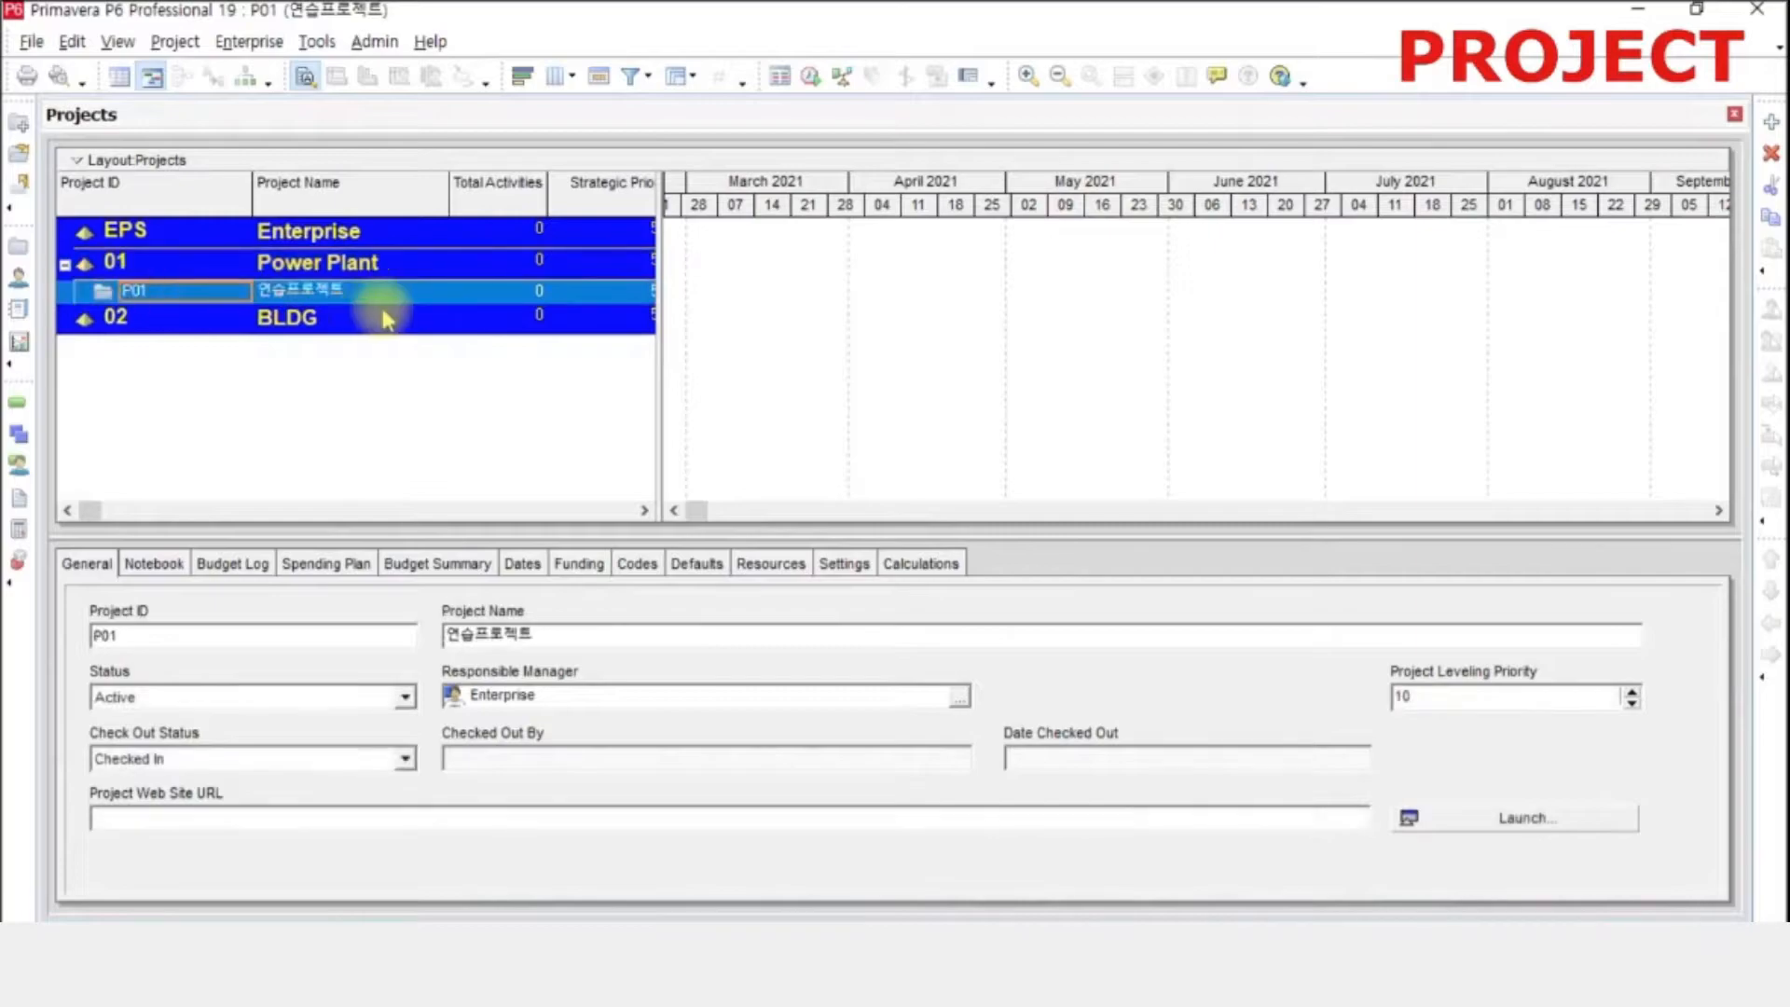
# - Start creating a new project under the BLDG EPS node and accept BLDG as its EPS
pyautogui.click(327, 326)
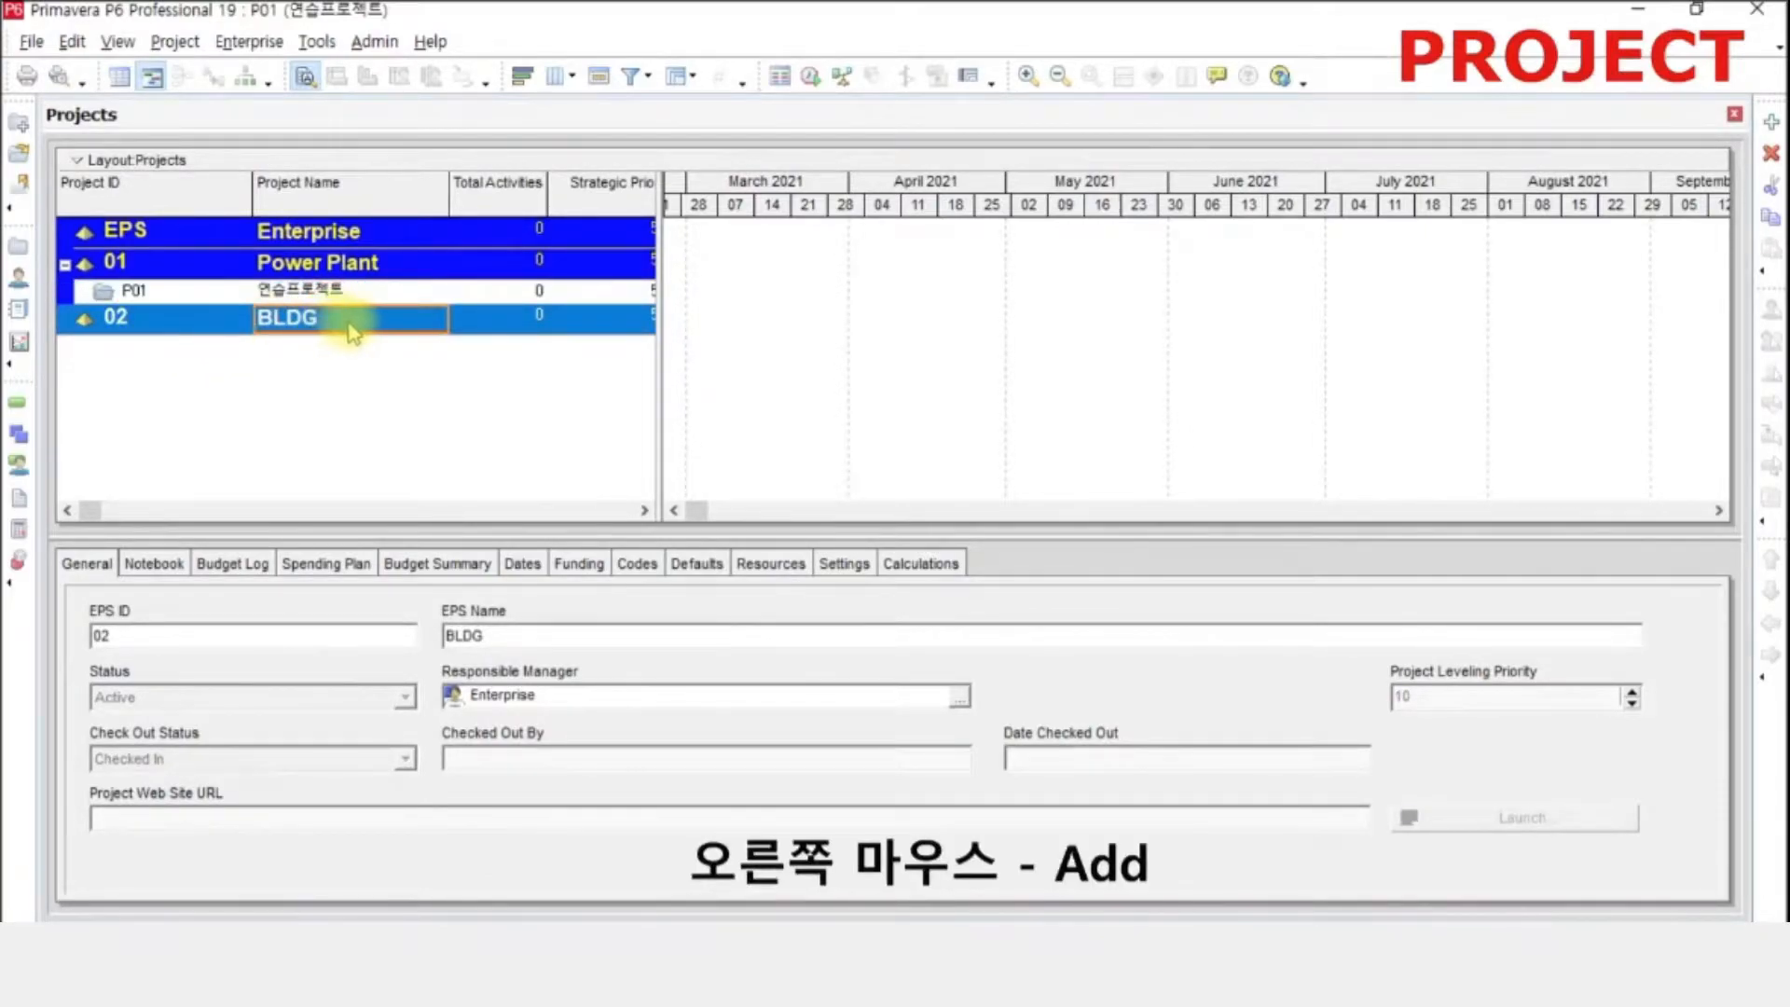
pyautogui.rightClick(380, 322)
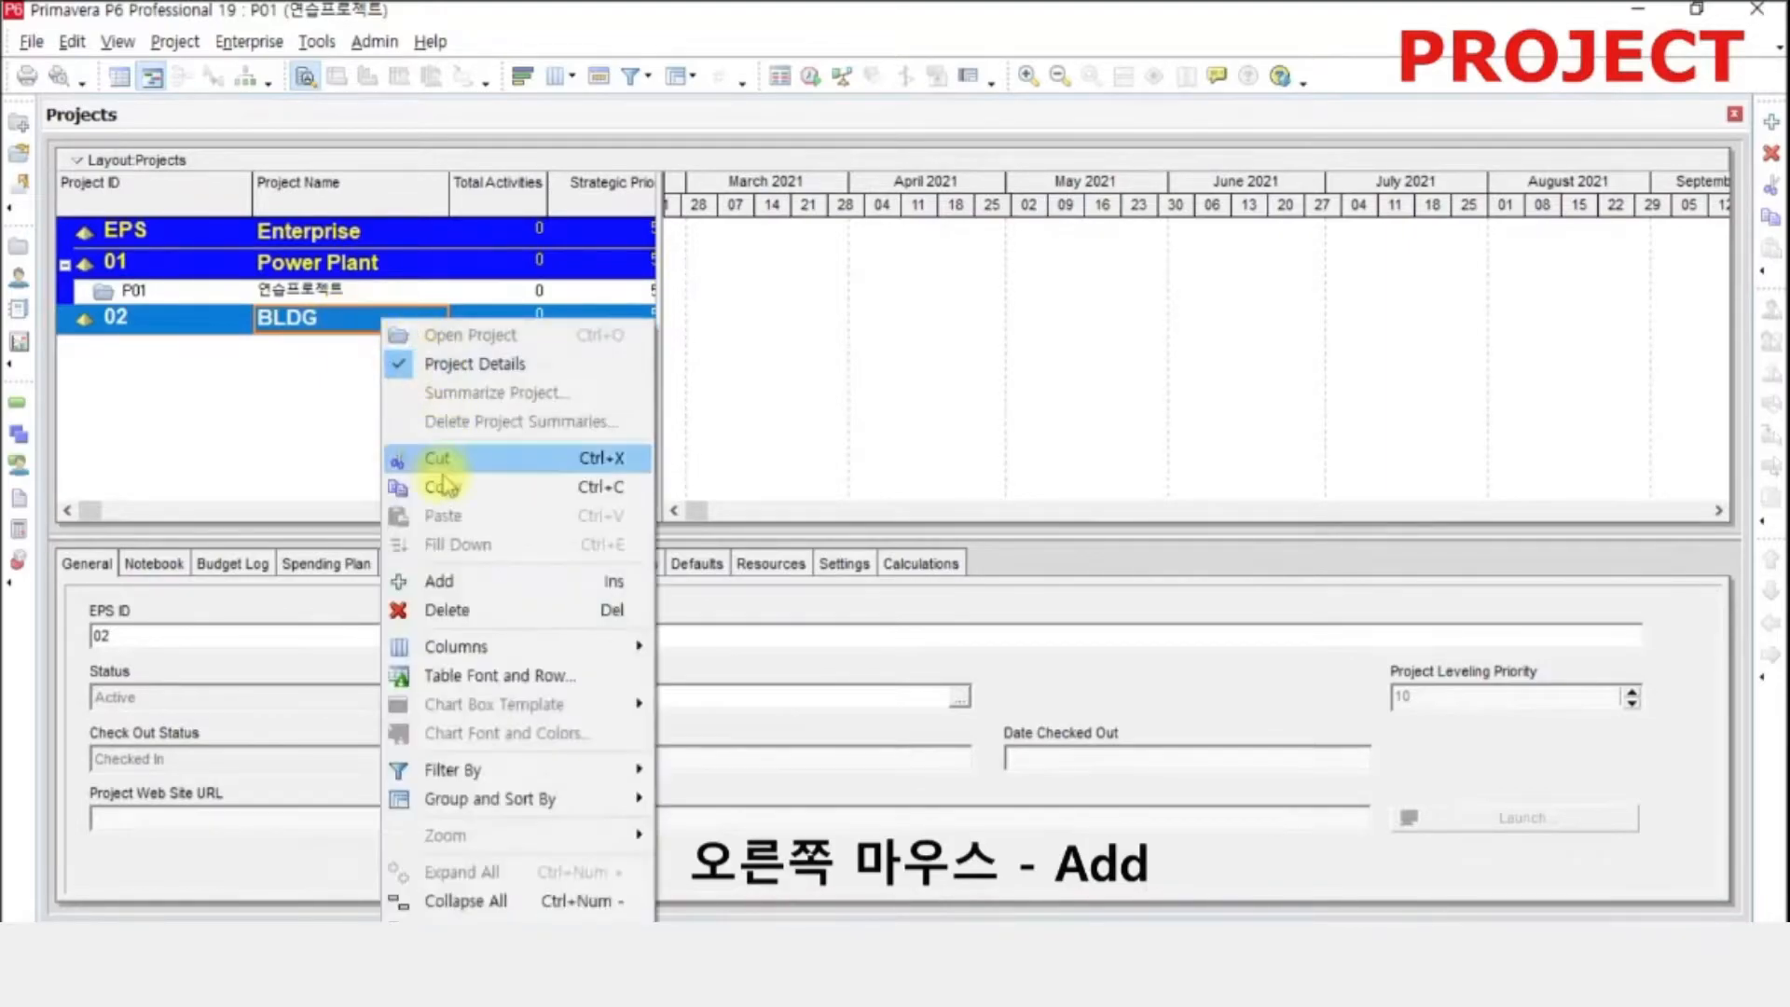
pyautogui.click(476, 586)
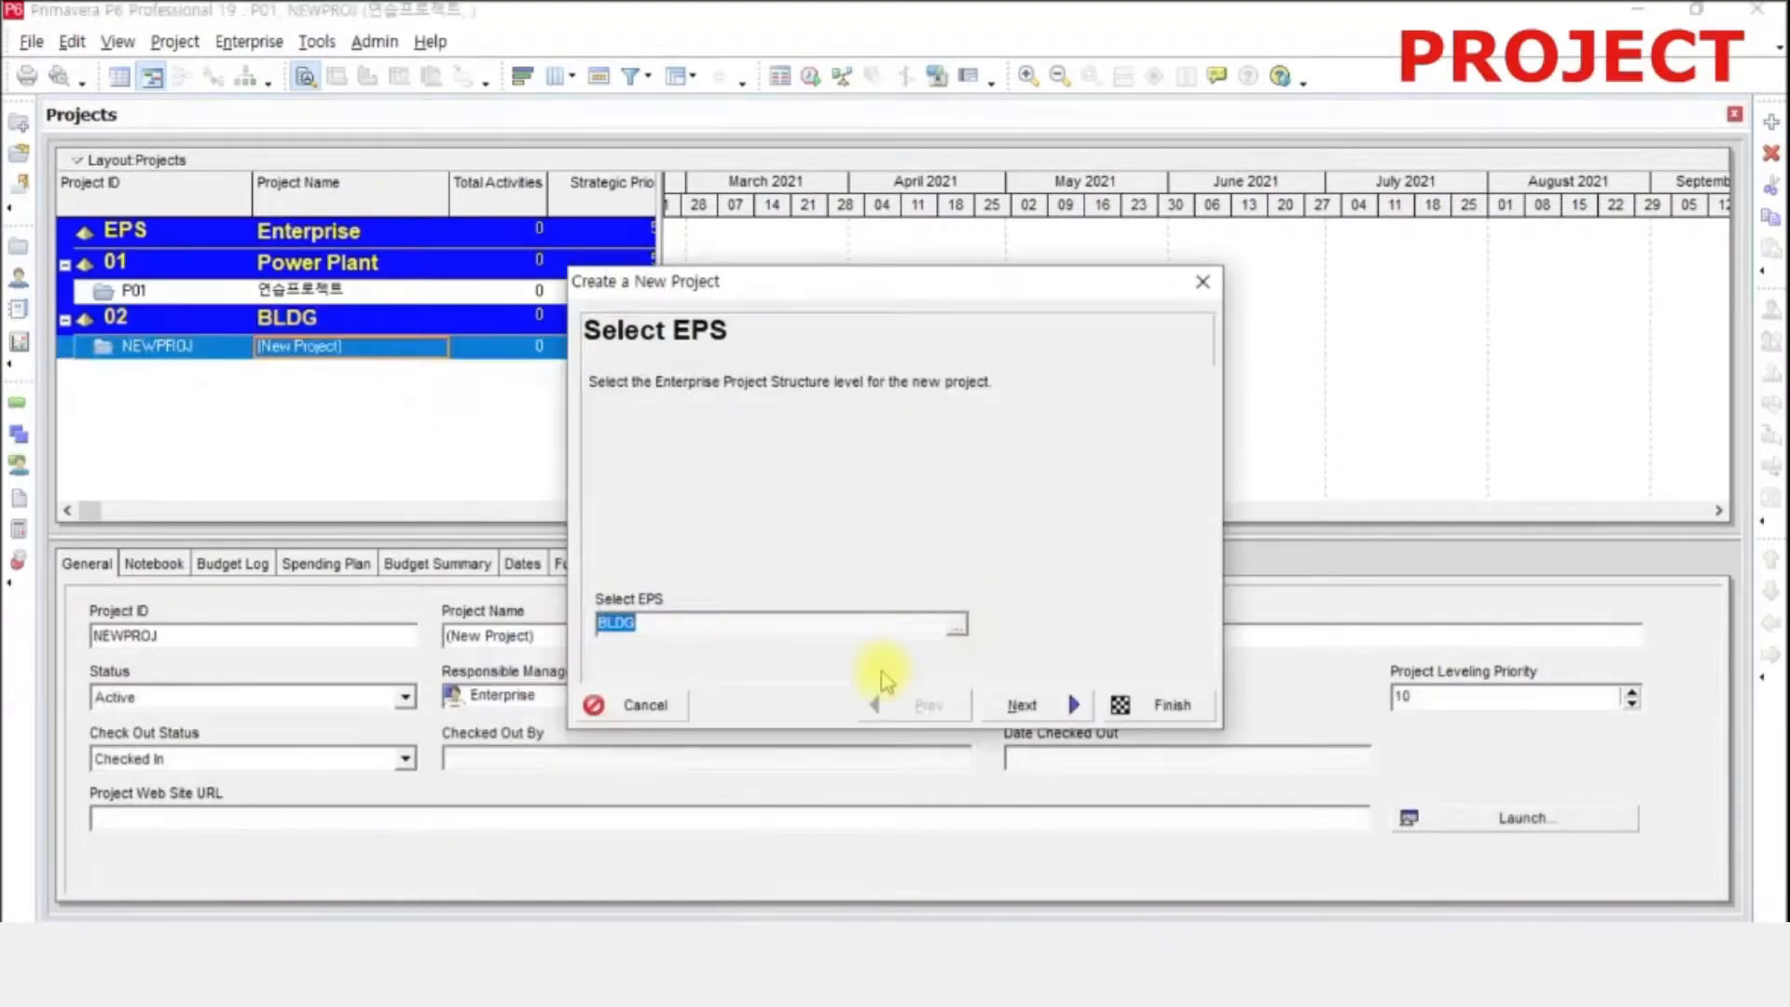
pyautogui.moveTo(799, 286); pyautogui.dragTo(902, 236)
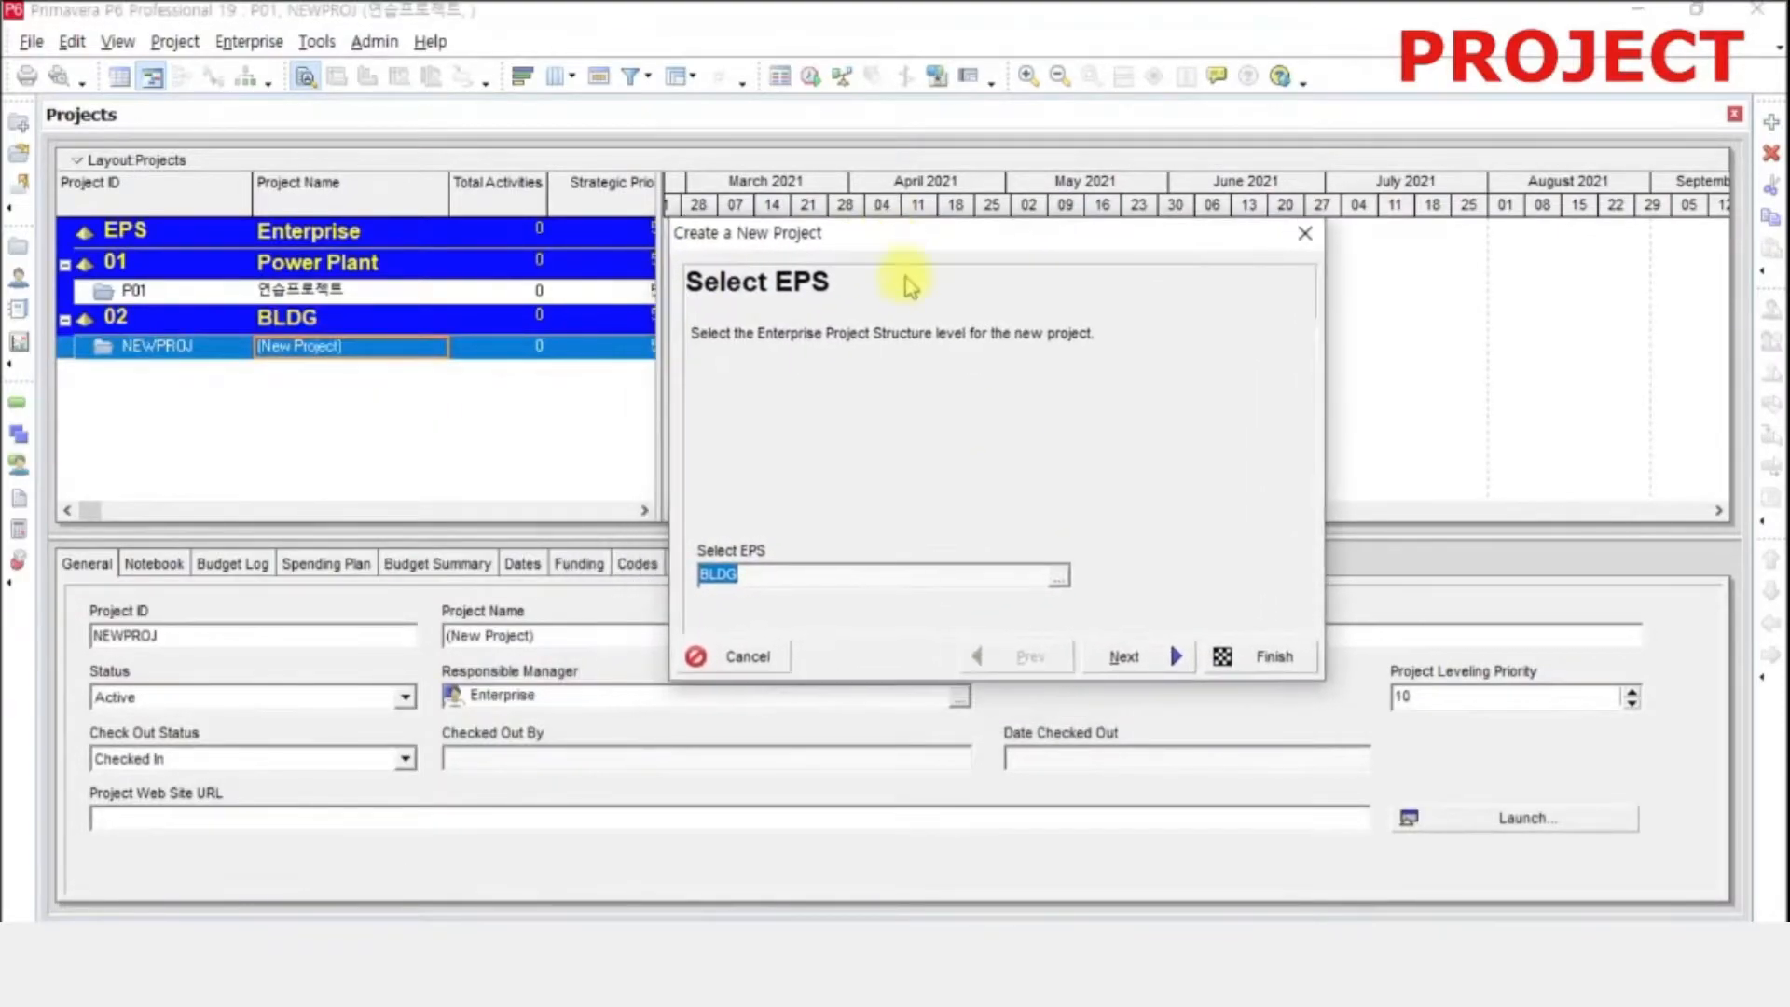
pyautogui.click(757, 573)
pyautogui.doubleClick(757, 572)
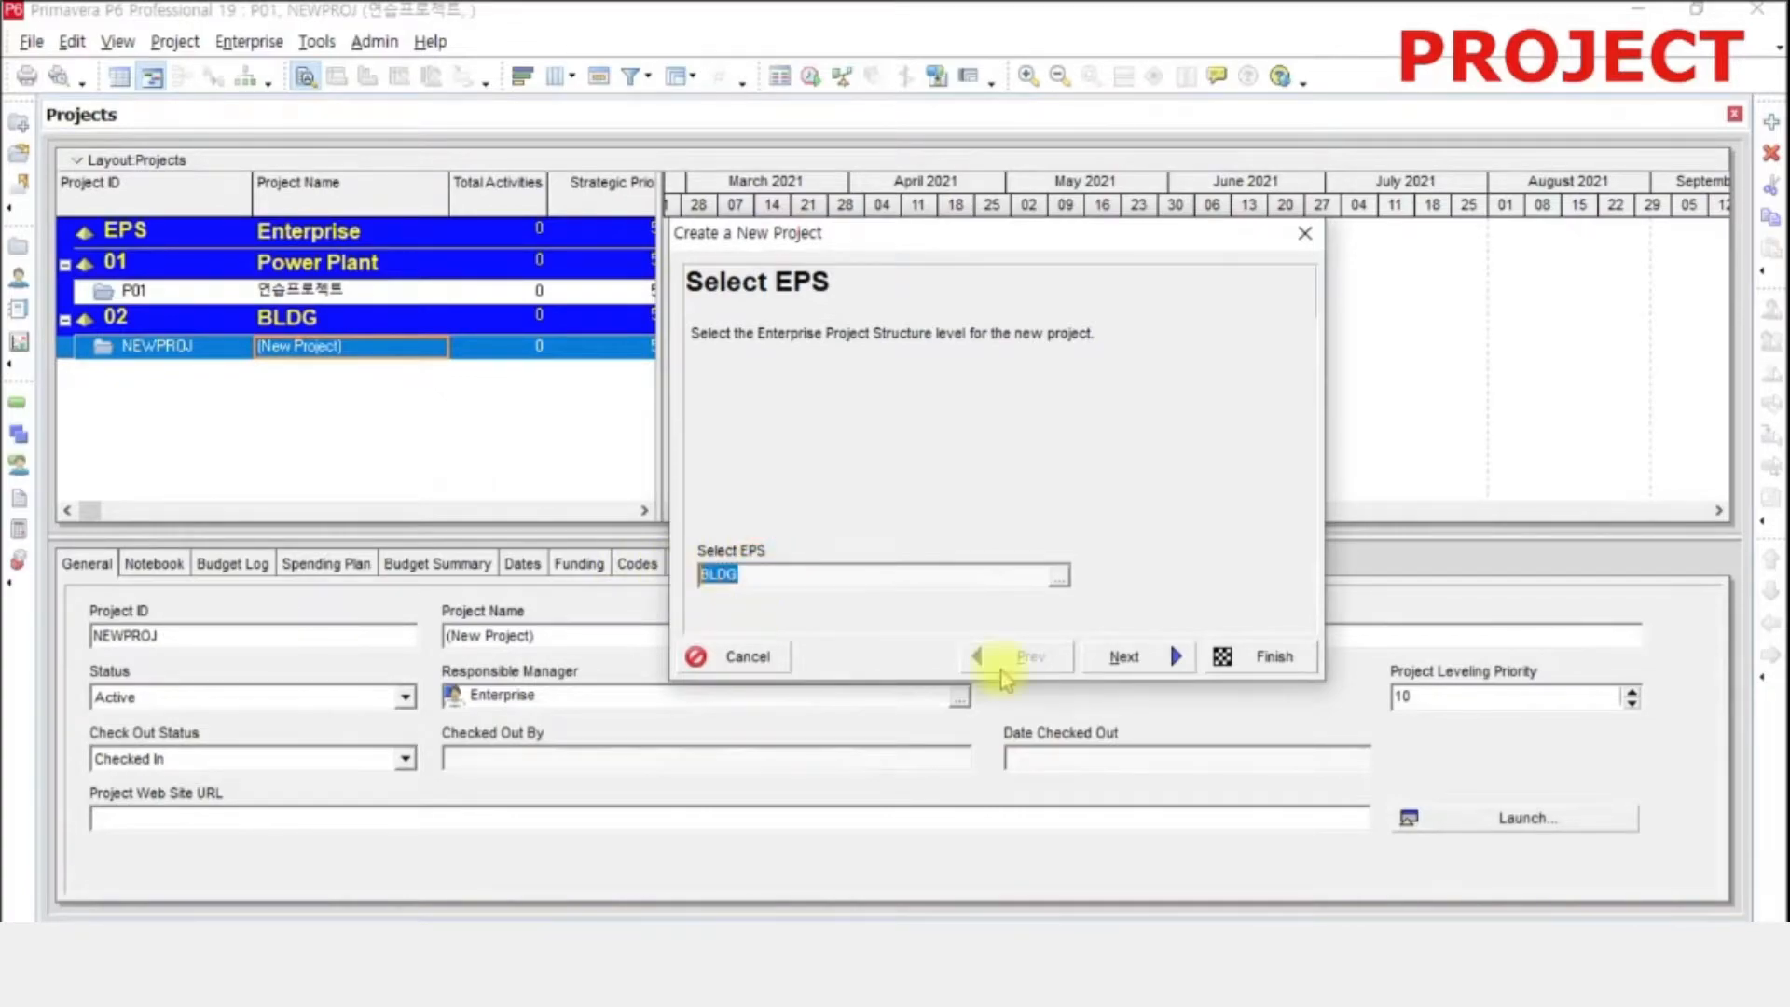
pyautogui.click(1128, 655)
# - Set the new project's ID to p02 and its name to 연습프로젝트 2
pyautogui.doubleClick(783, 517)
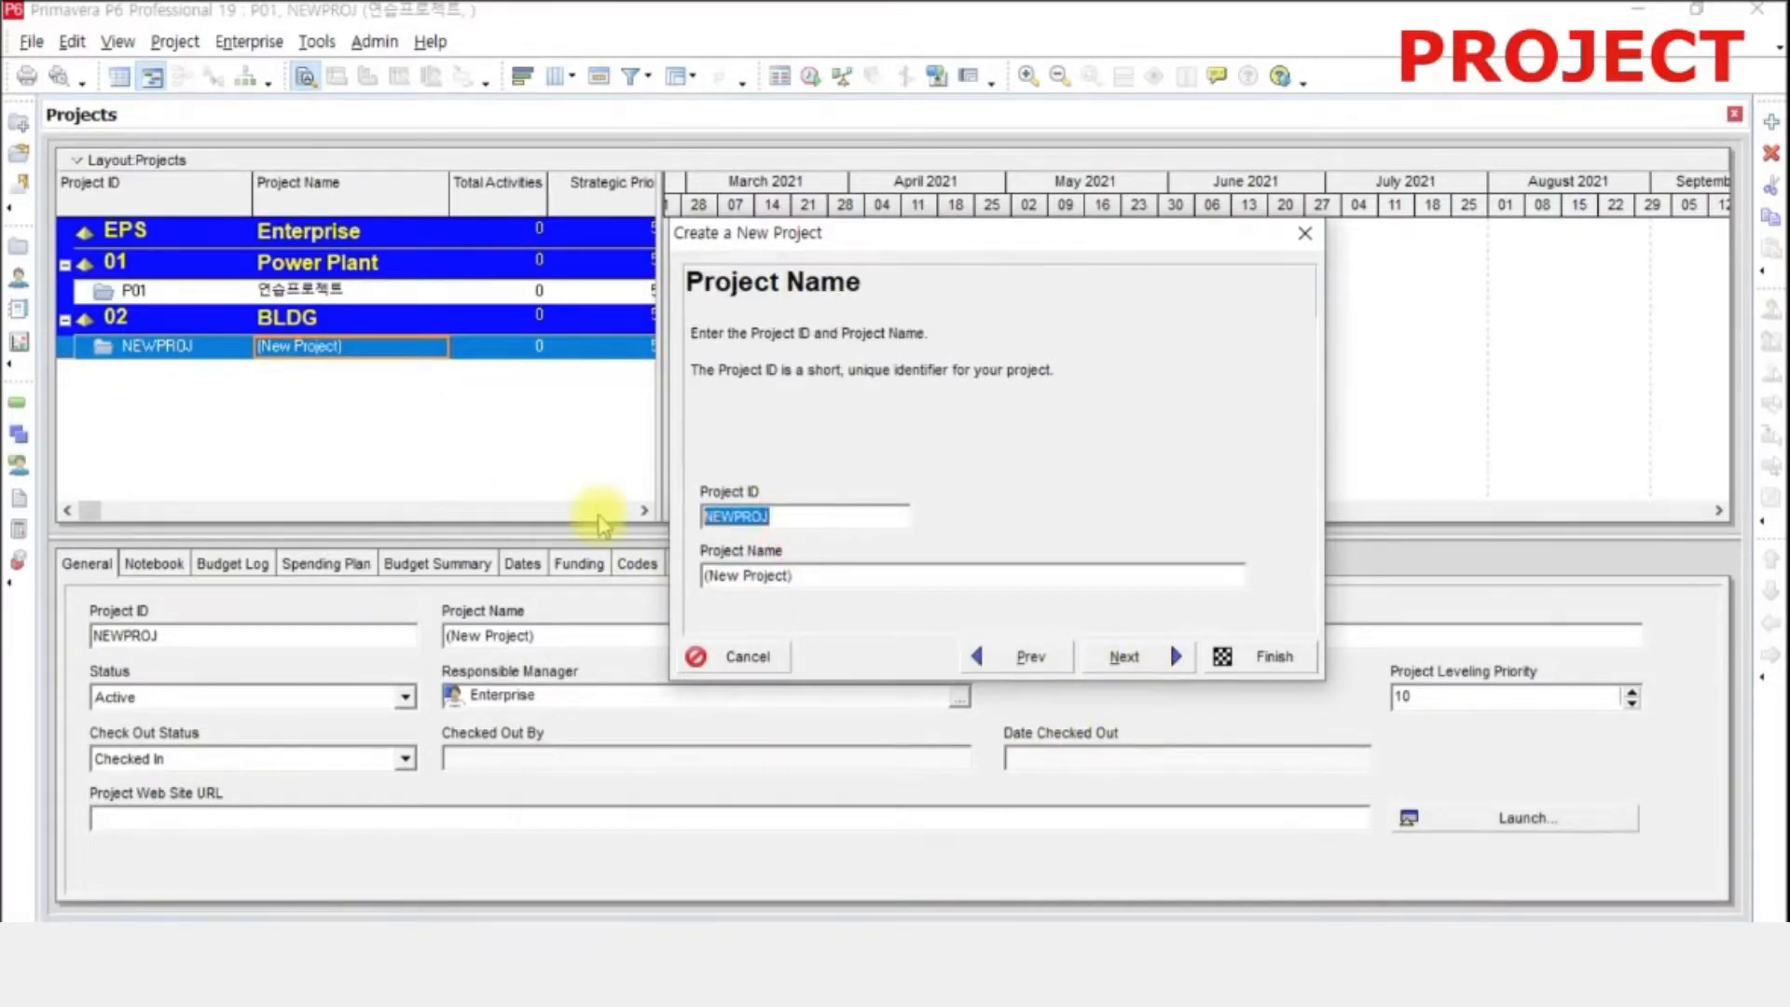
pyautogui.write('ㅔ02')
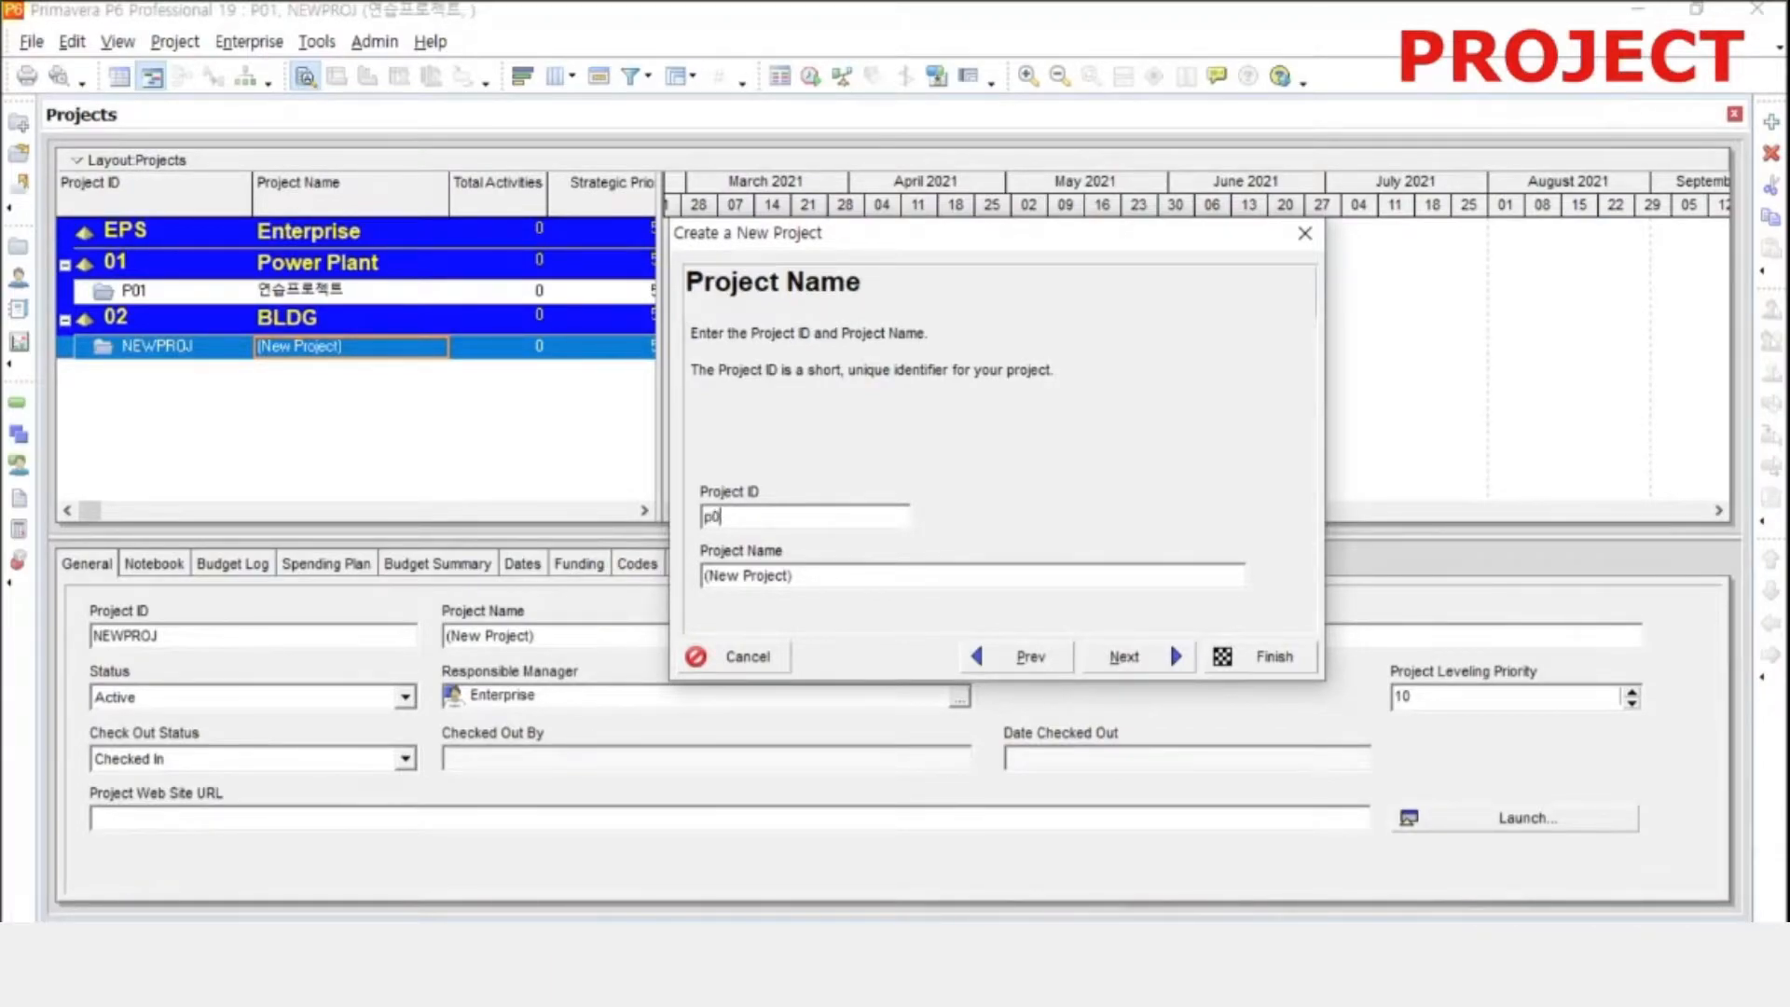
pyautogui.press('Tab')
pyautogui.write('연')
pyautogui.click(1159, 654)
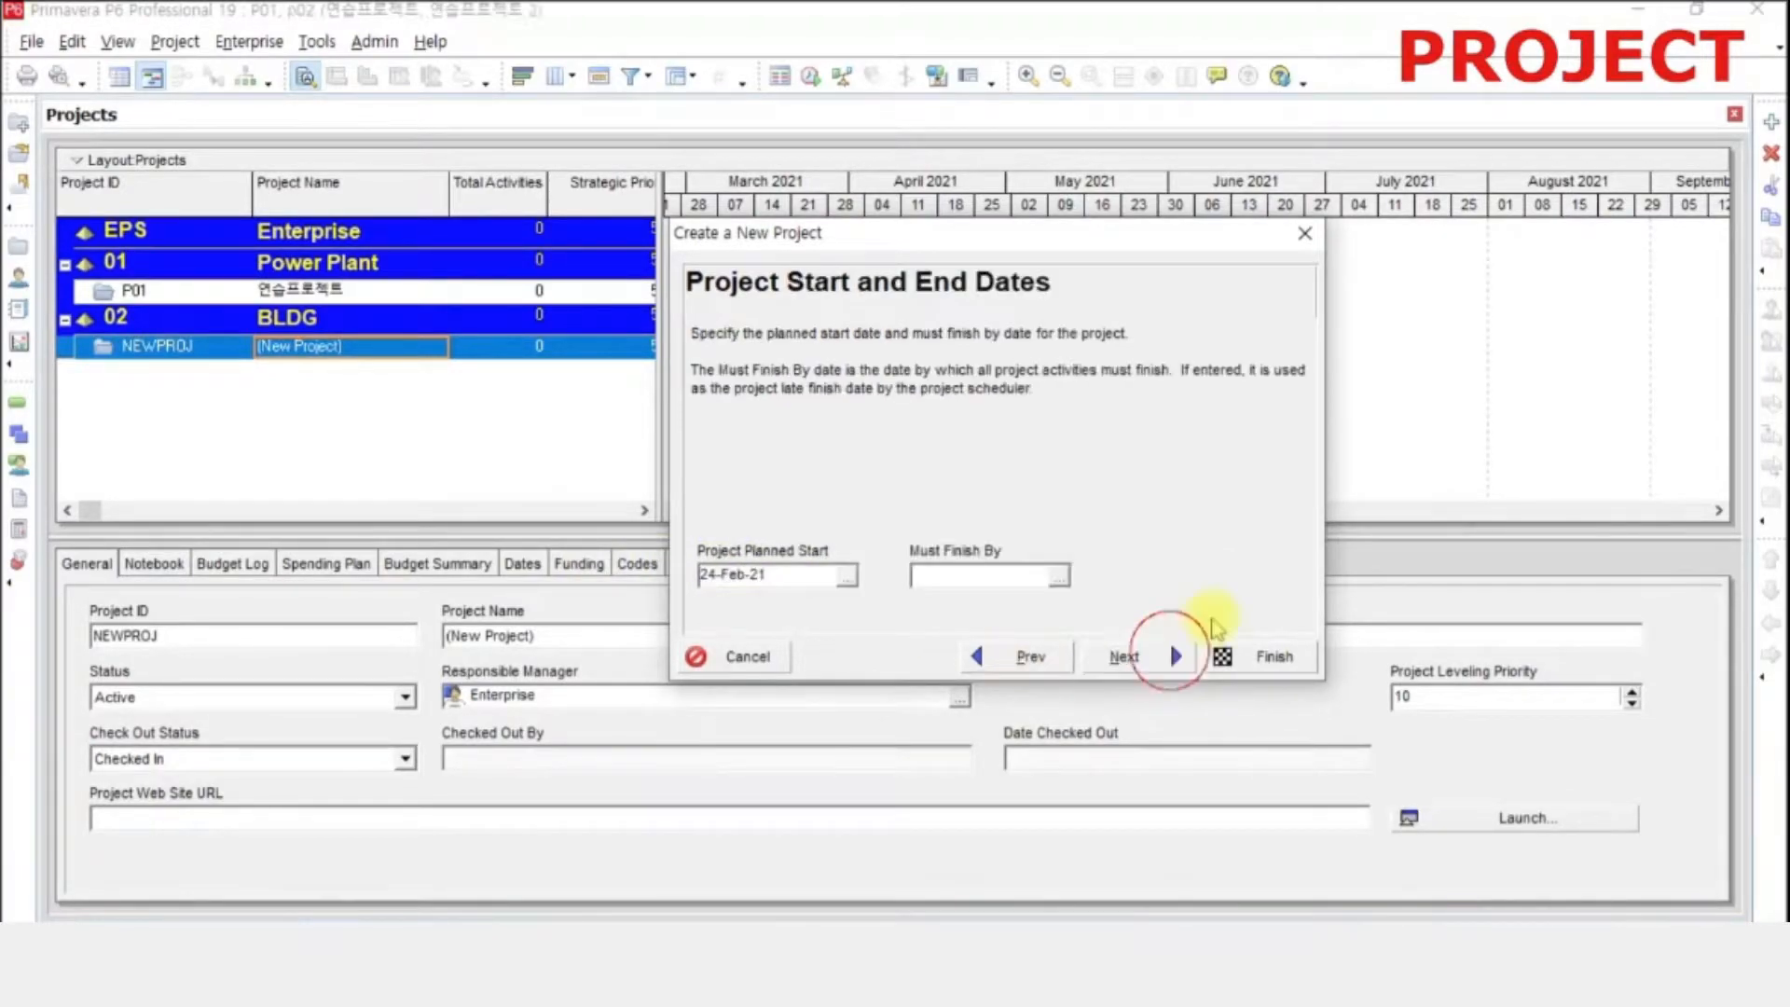
# - Set the project's planned start to 01-Feb-21 and finish creating it with the remaining defaults
pyautogui.click(847, 577)
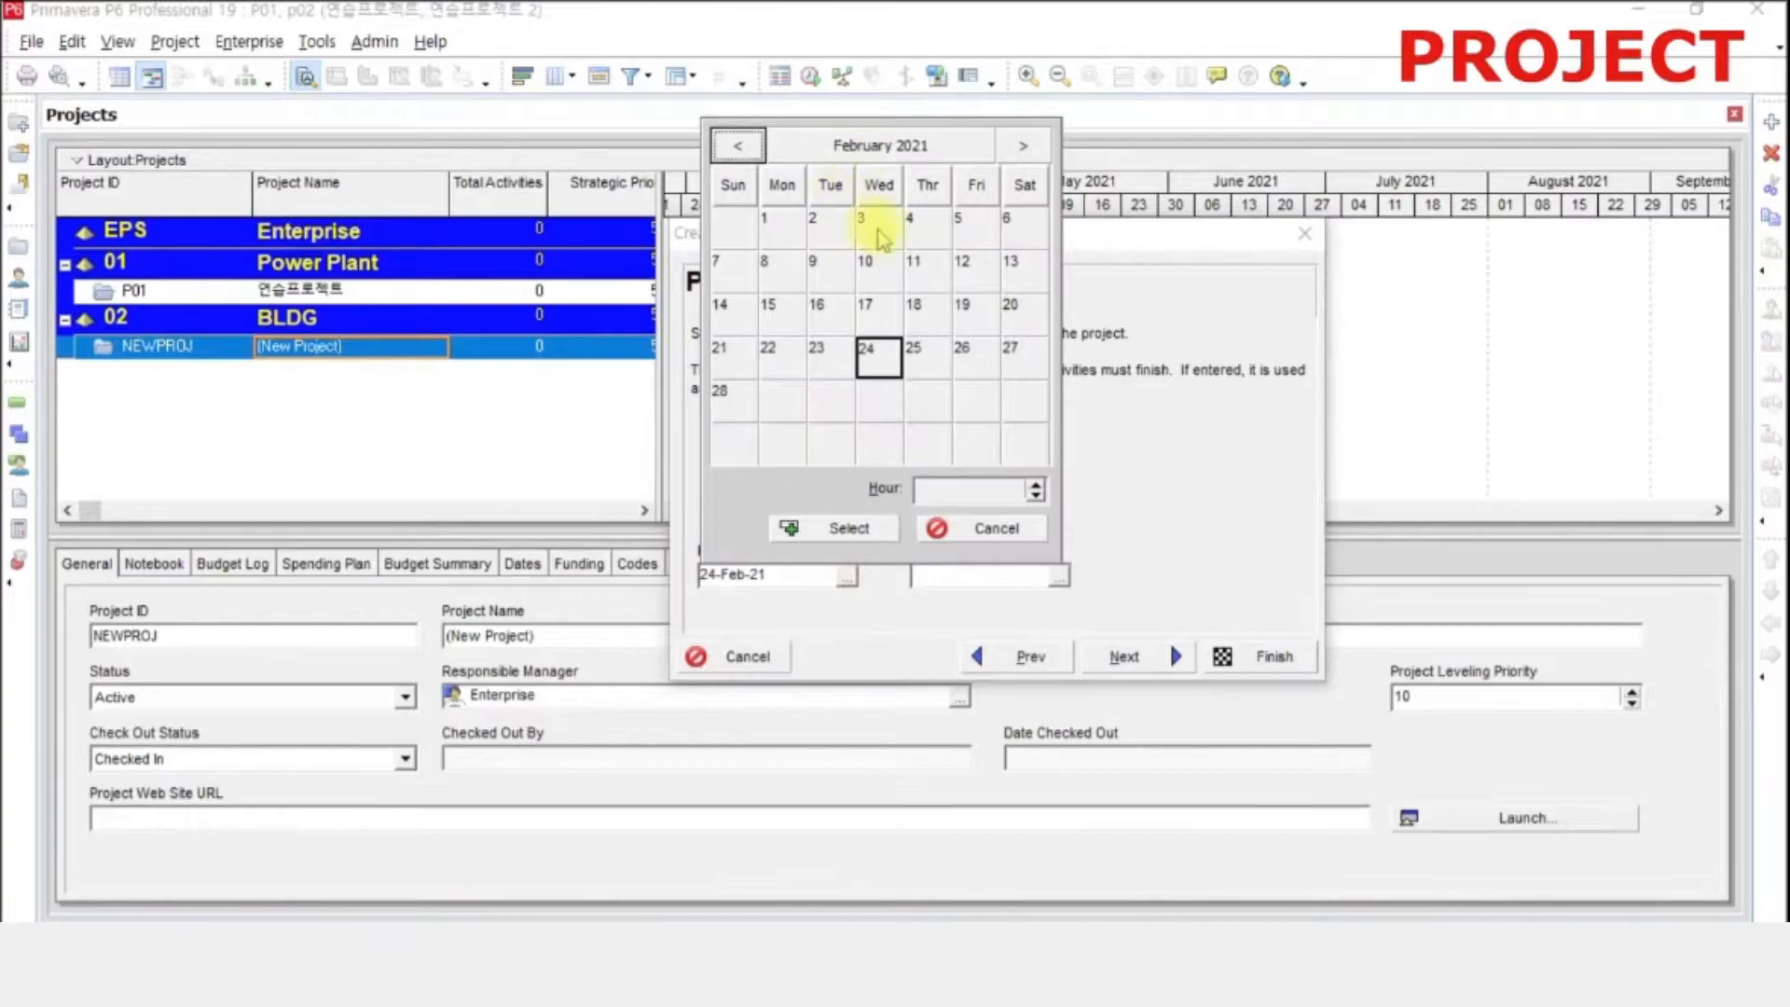
pyautogui.doubleClick(784, 221)
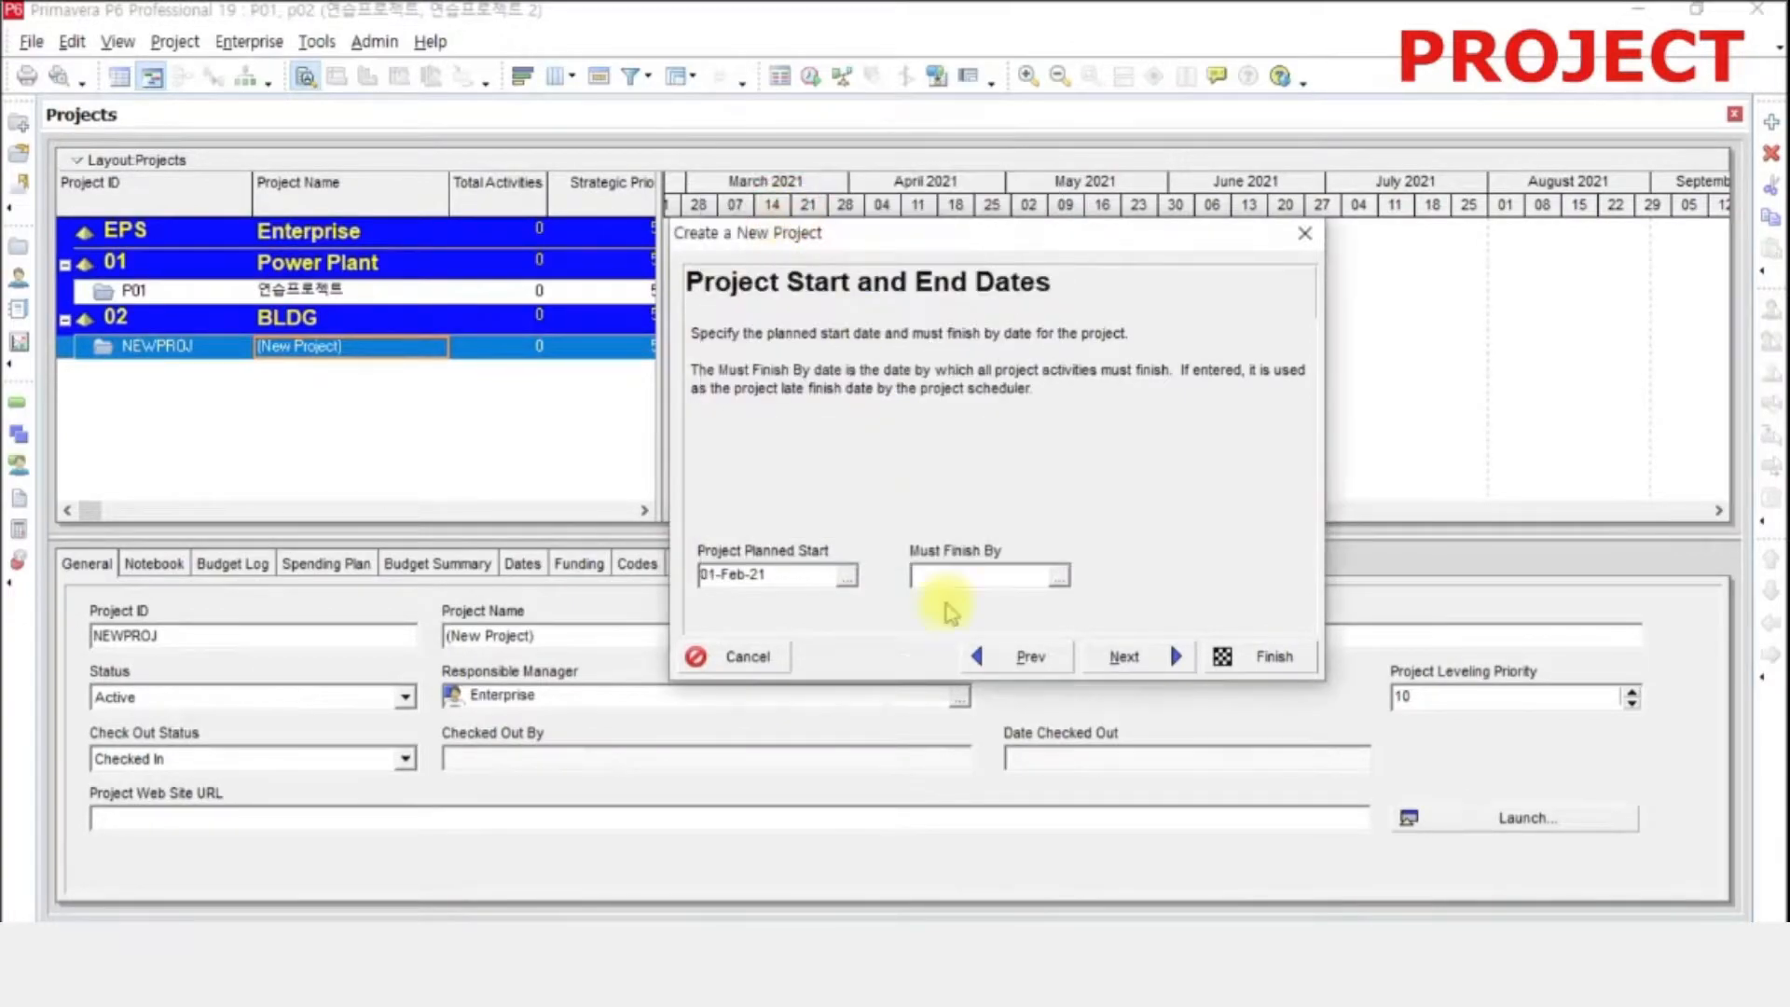
pyautogui.click(1272, 657)
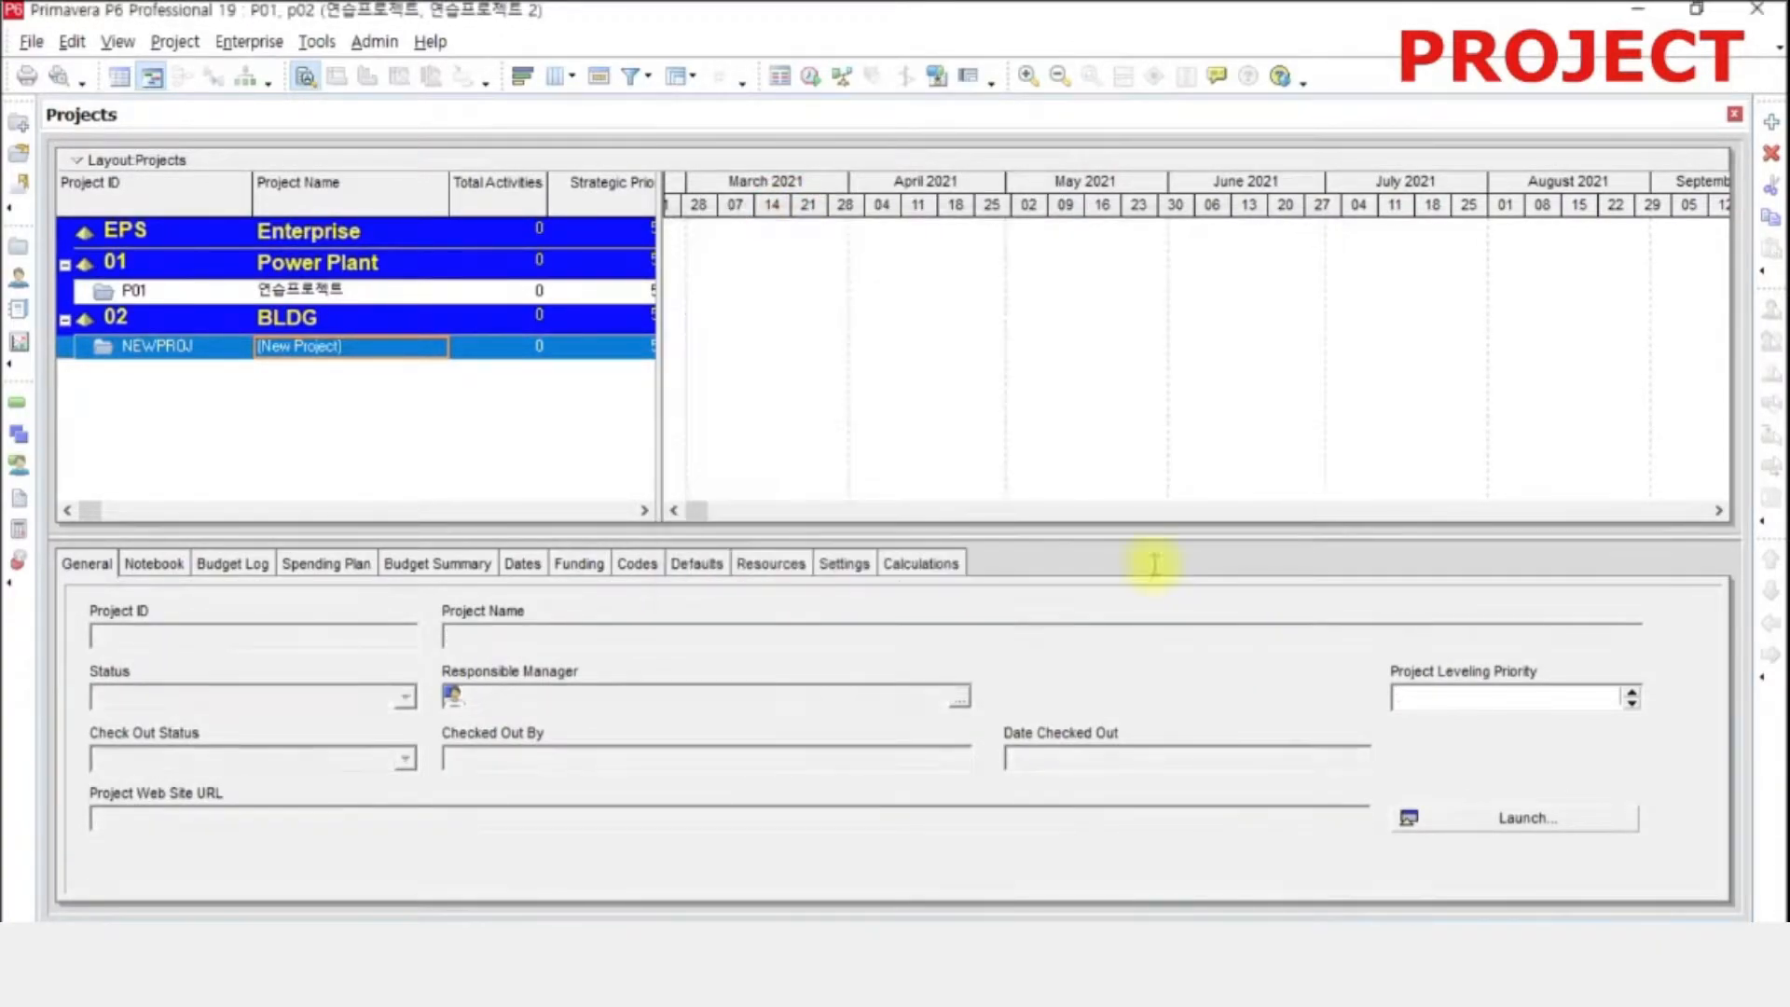
# - Examine the general details of projects P01 and p02 and check which projects are currently open
pyautogui.click(380, 291)
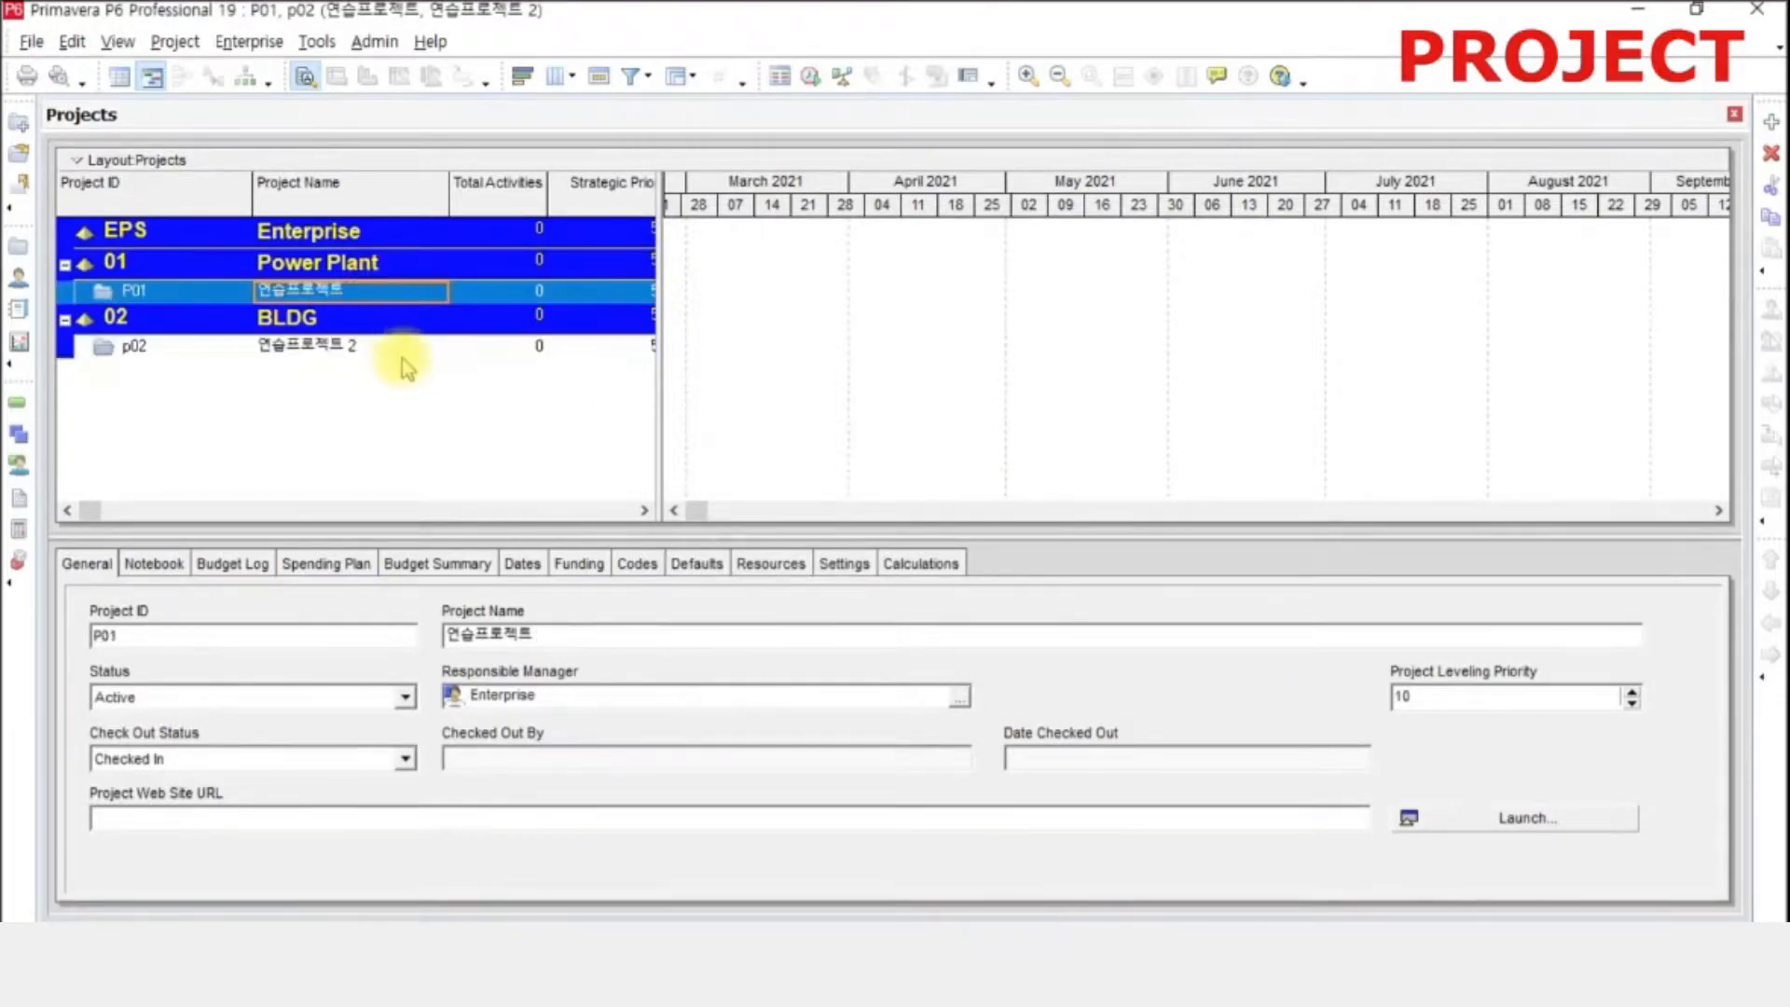
pyautogui.click(401, 347)
pyautogui.click(205, 291)
pyautogui.click(207, 348)
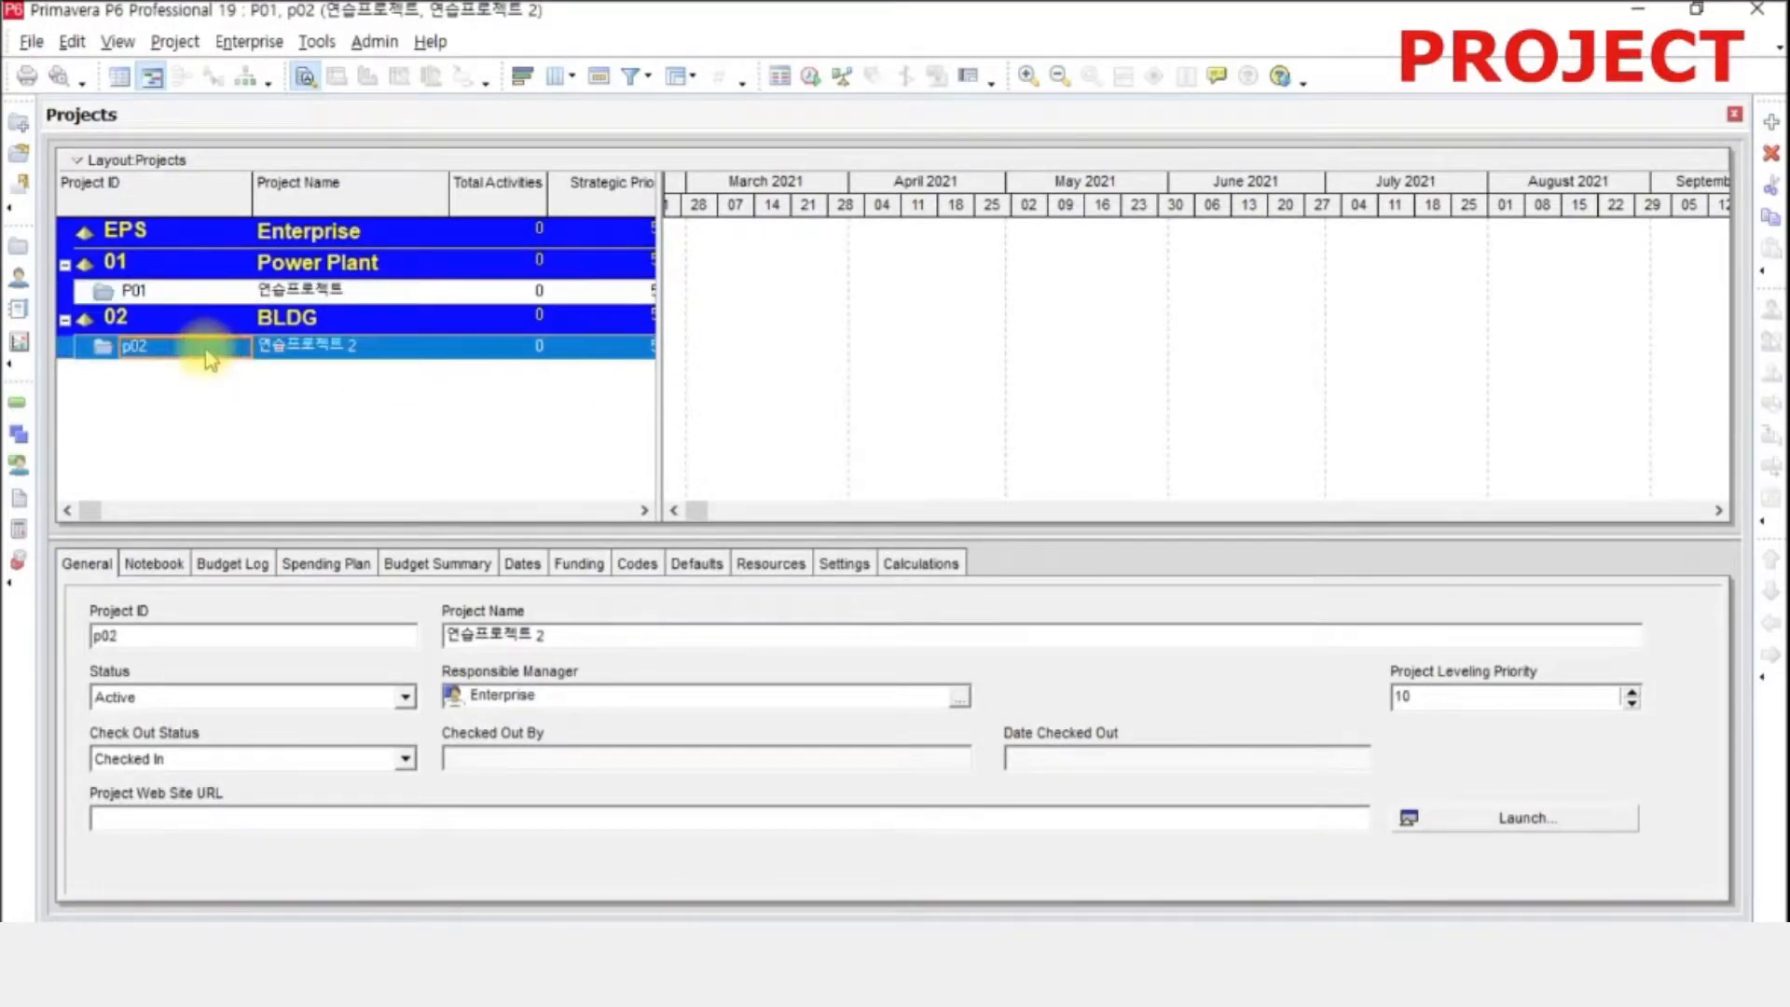
pyautogui.click(130, 291)
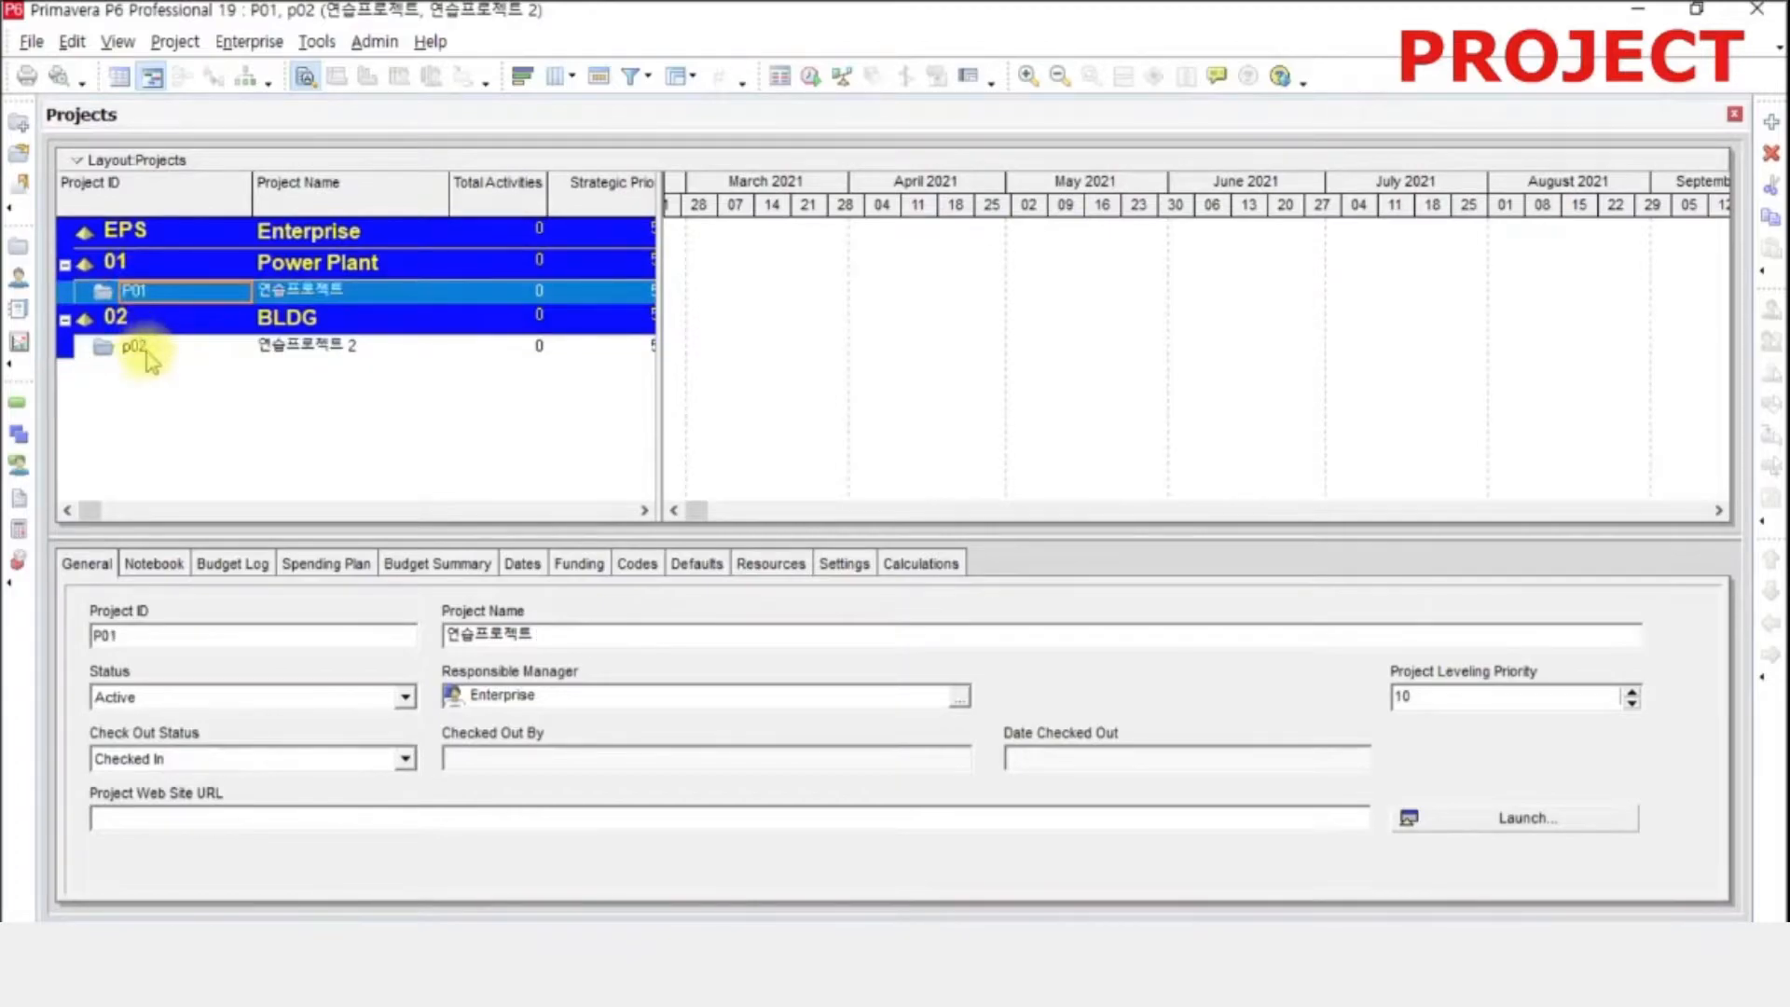
pyautogui.click(140, 347)
pyautogui.click(138, 295)
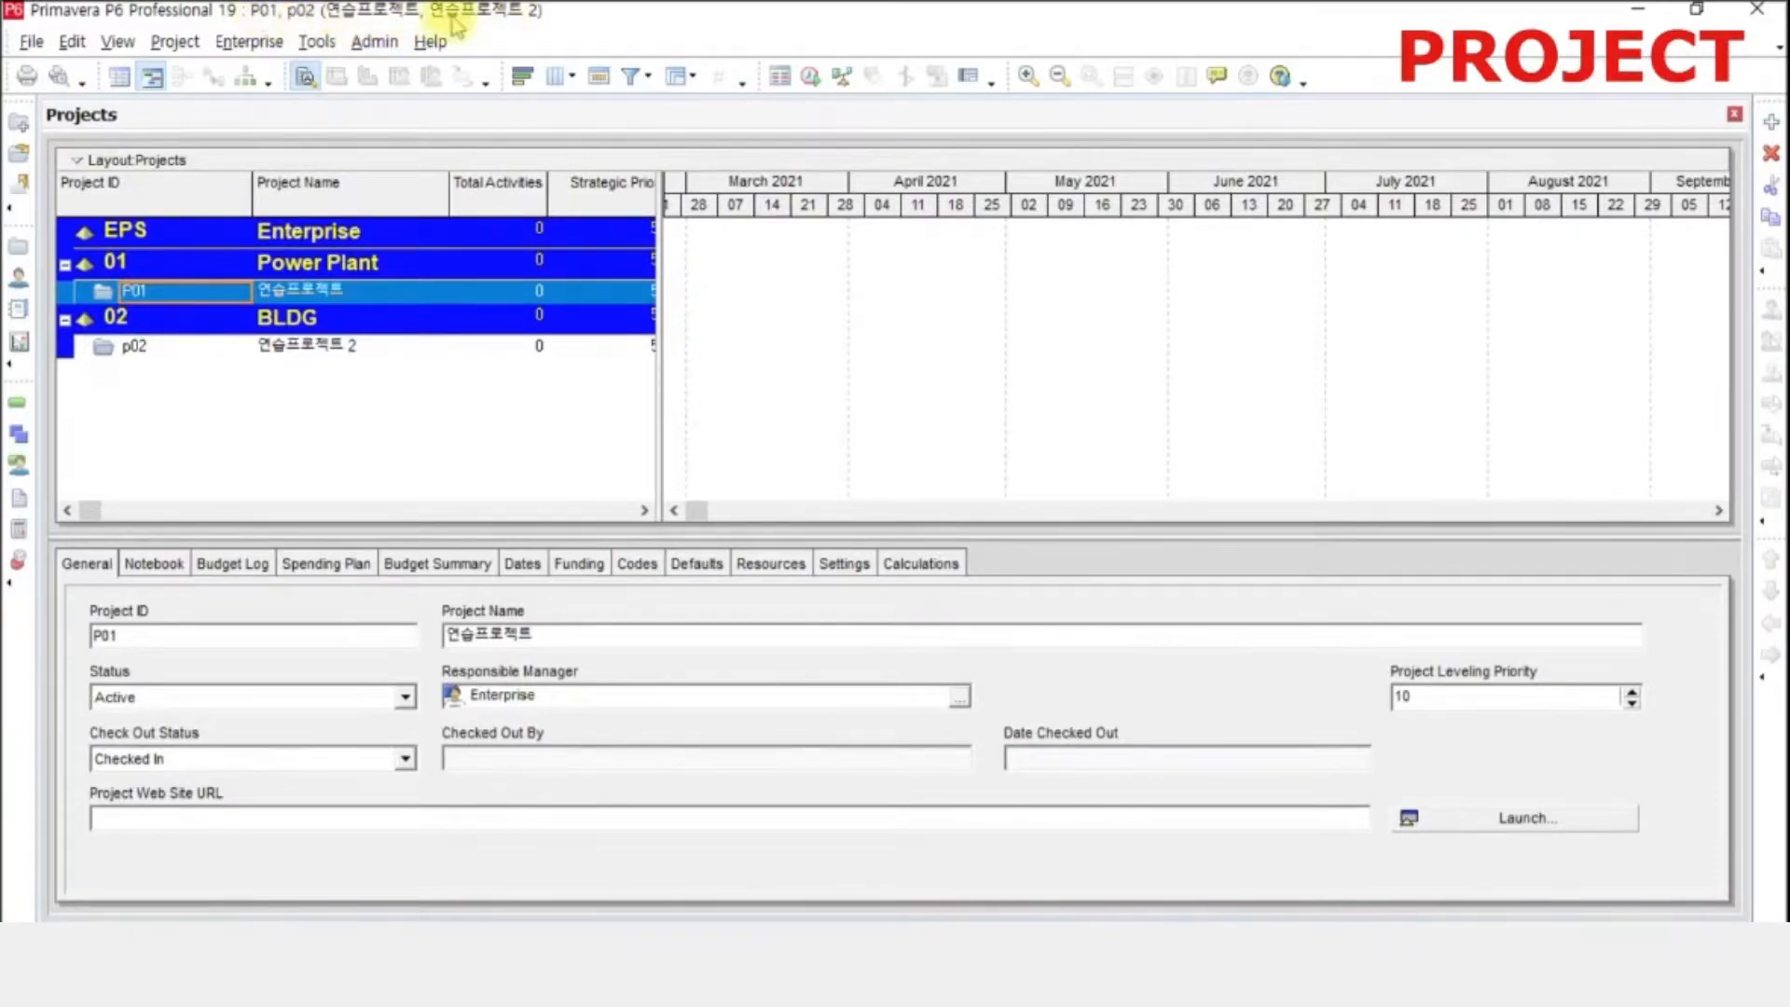
# - Close all open projects and confirm the closing
pyautogui.click(35, 43)
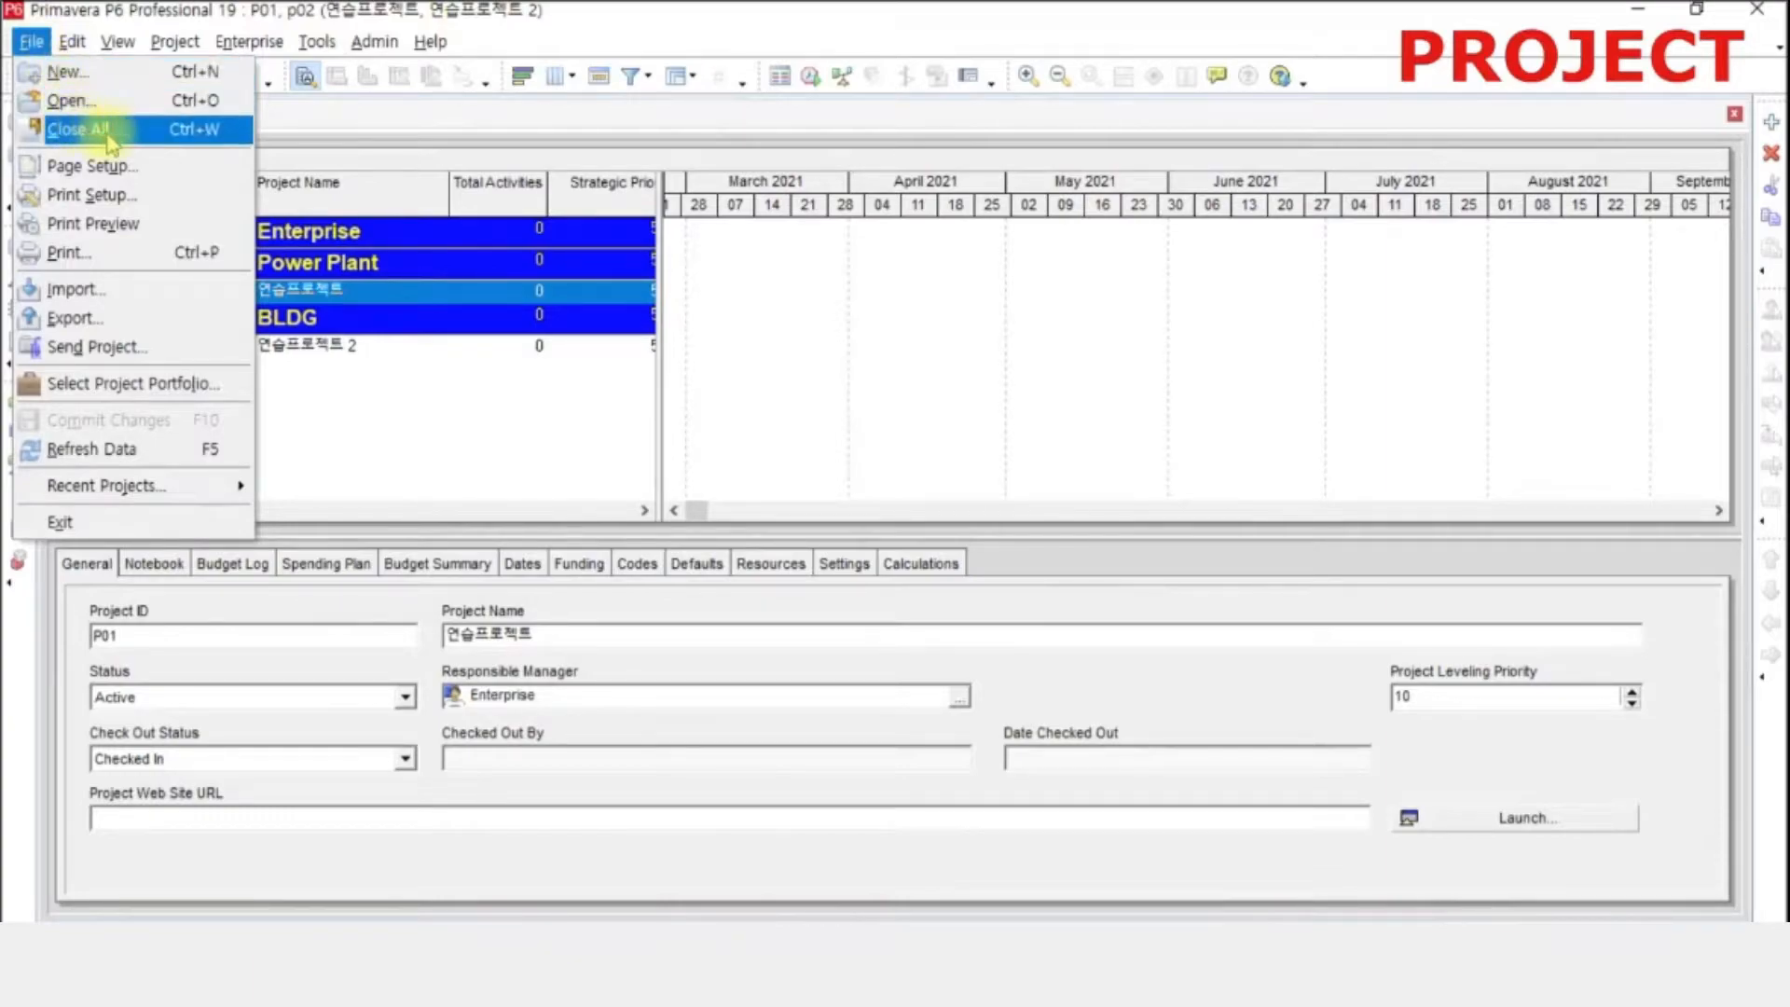
pyautogui.click(138, 138)
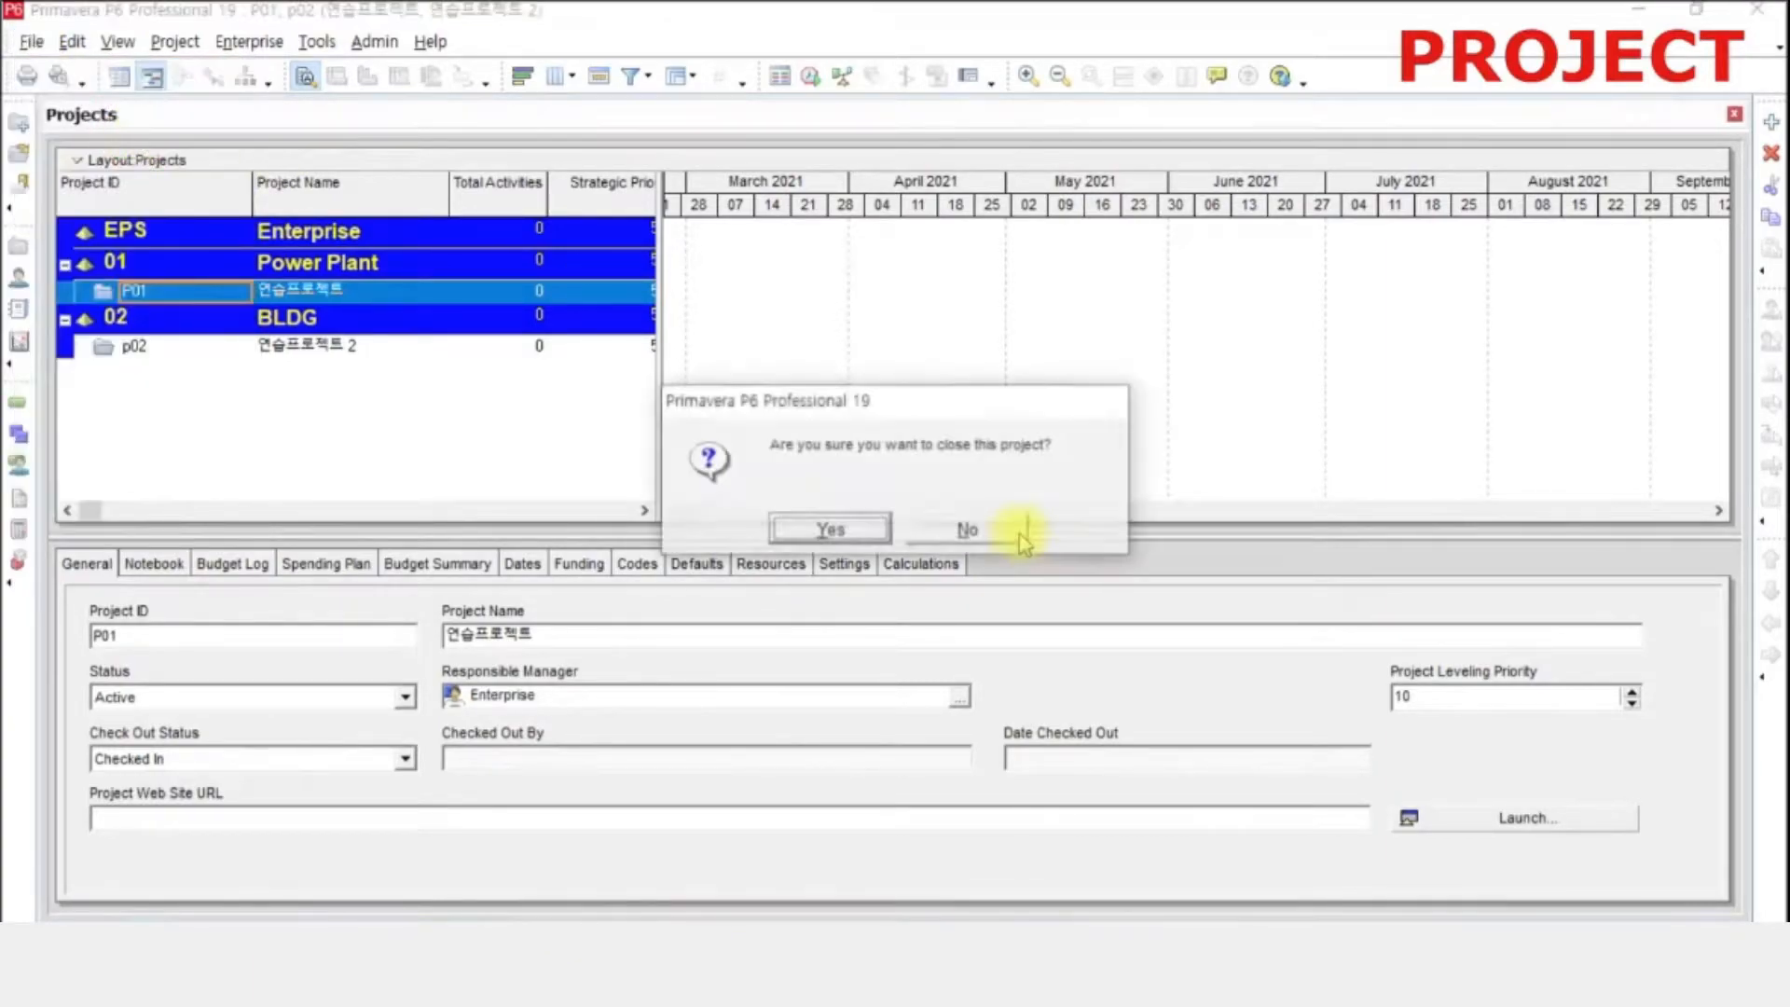
pyautogui.click(849, 530)
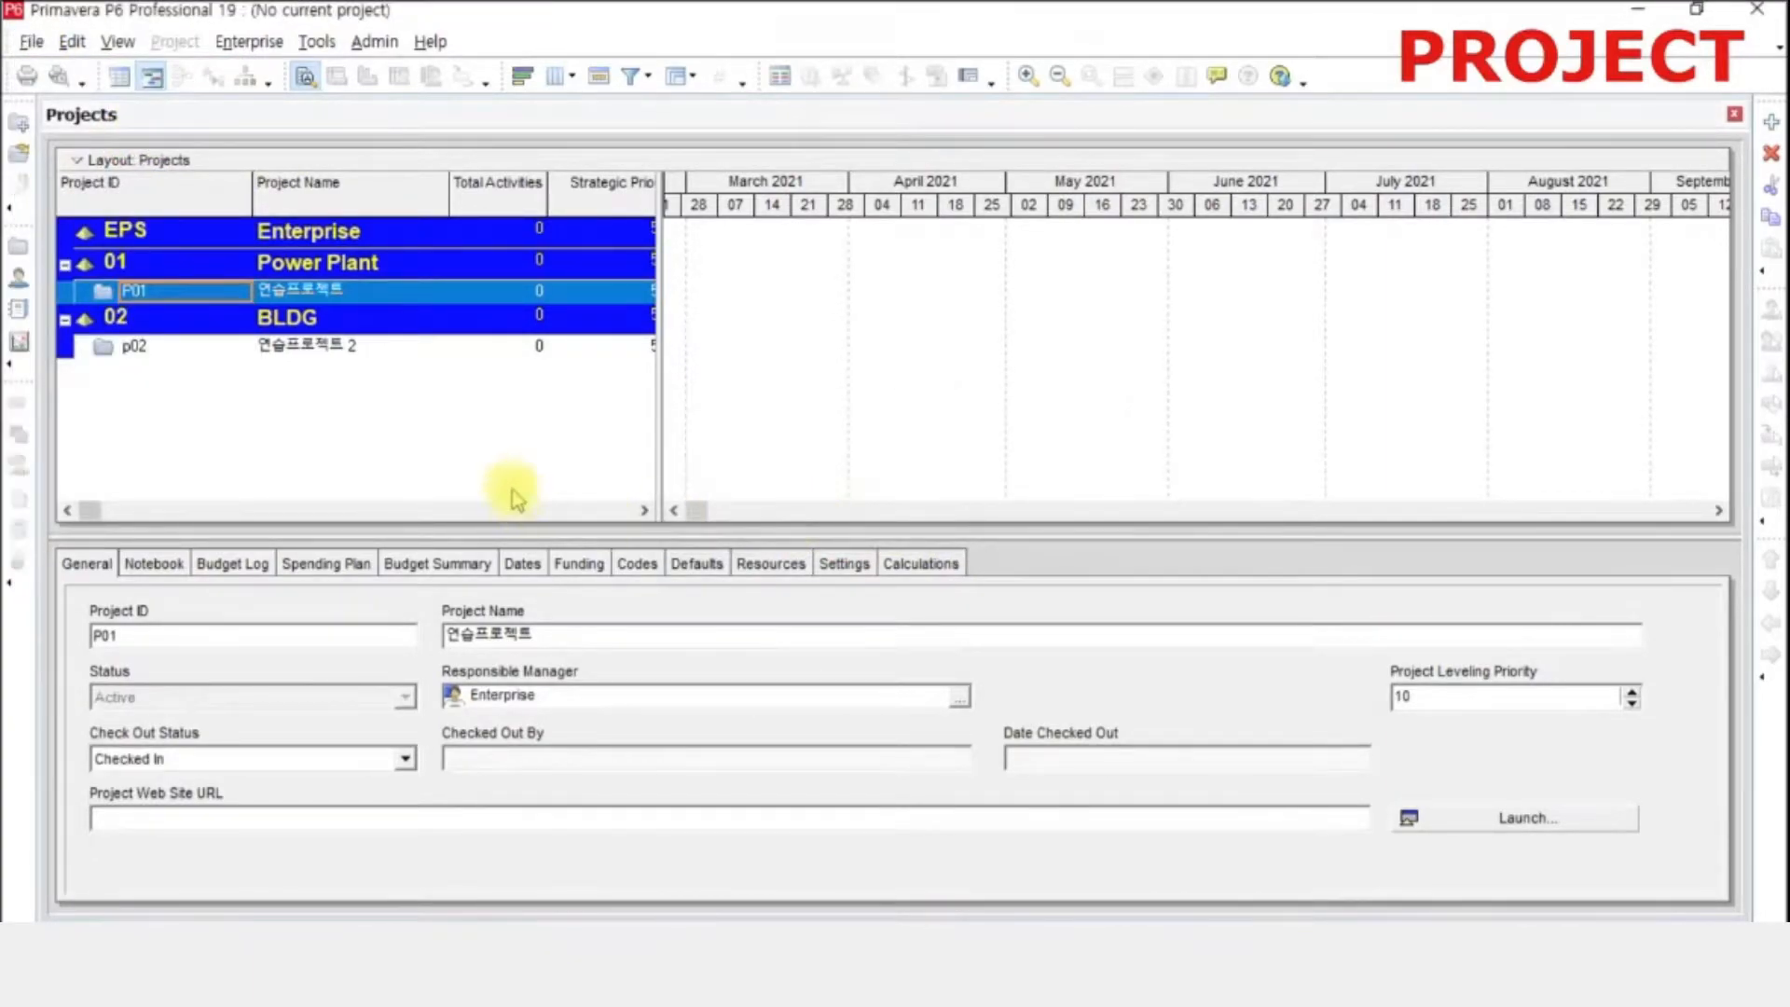
# - Open only project P01 (연습프로젝트) under Power Plant
pyautogui.click(385, 349)
pyautogui.click(382, 293)
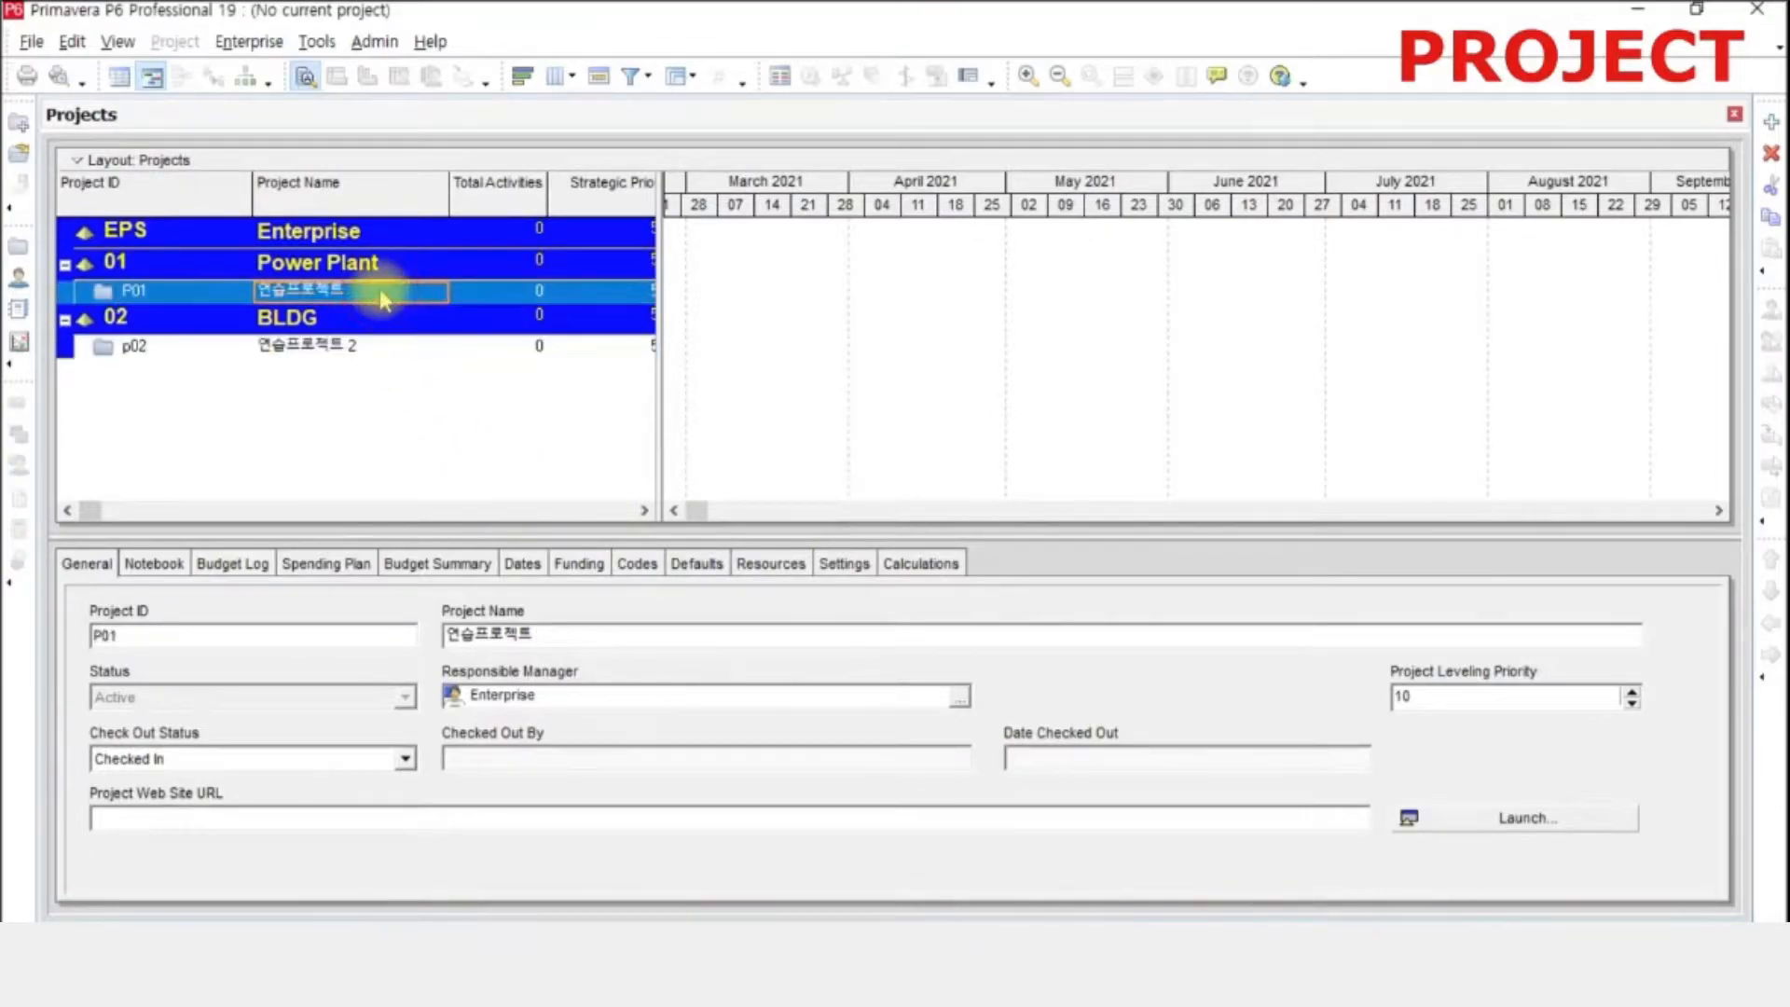
pyautogui.rightClick(383, 299)
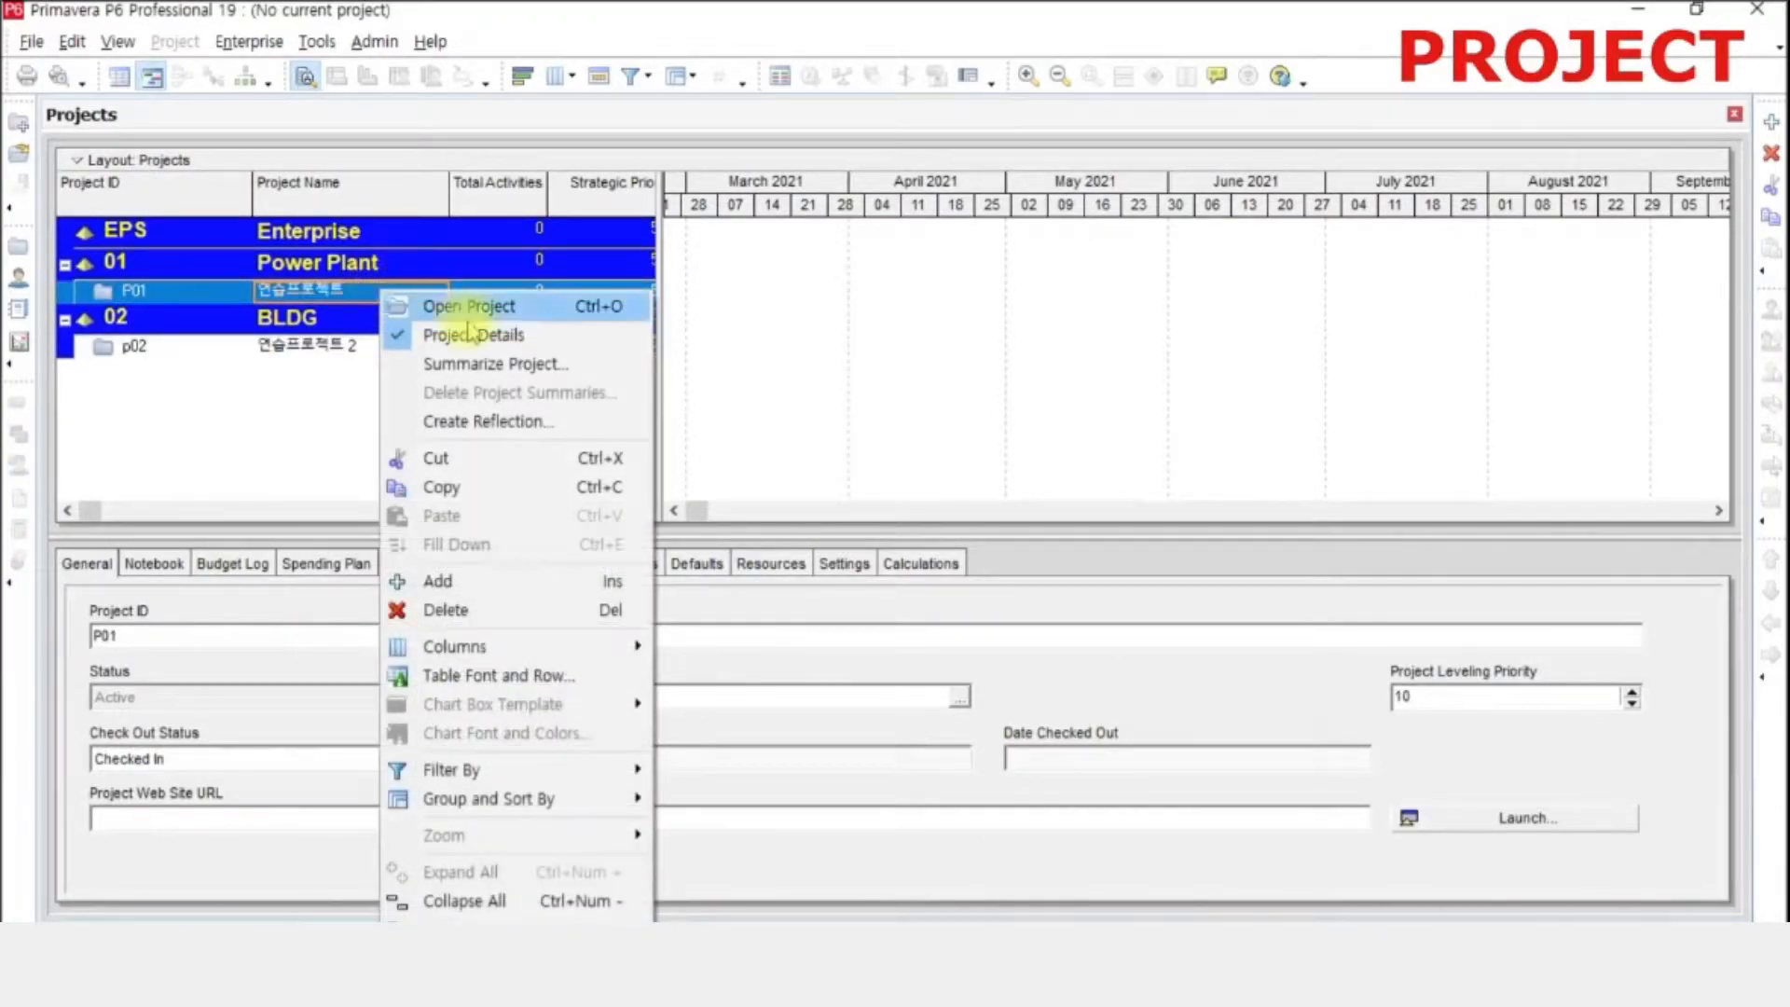
pyautogui.click(559, 308)
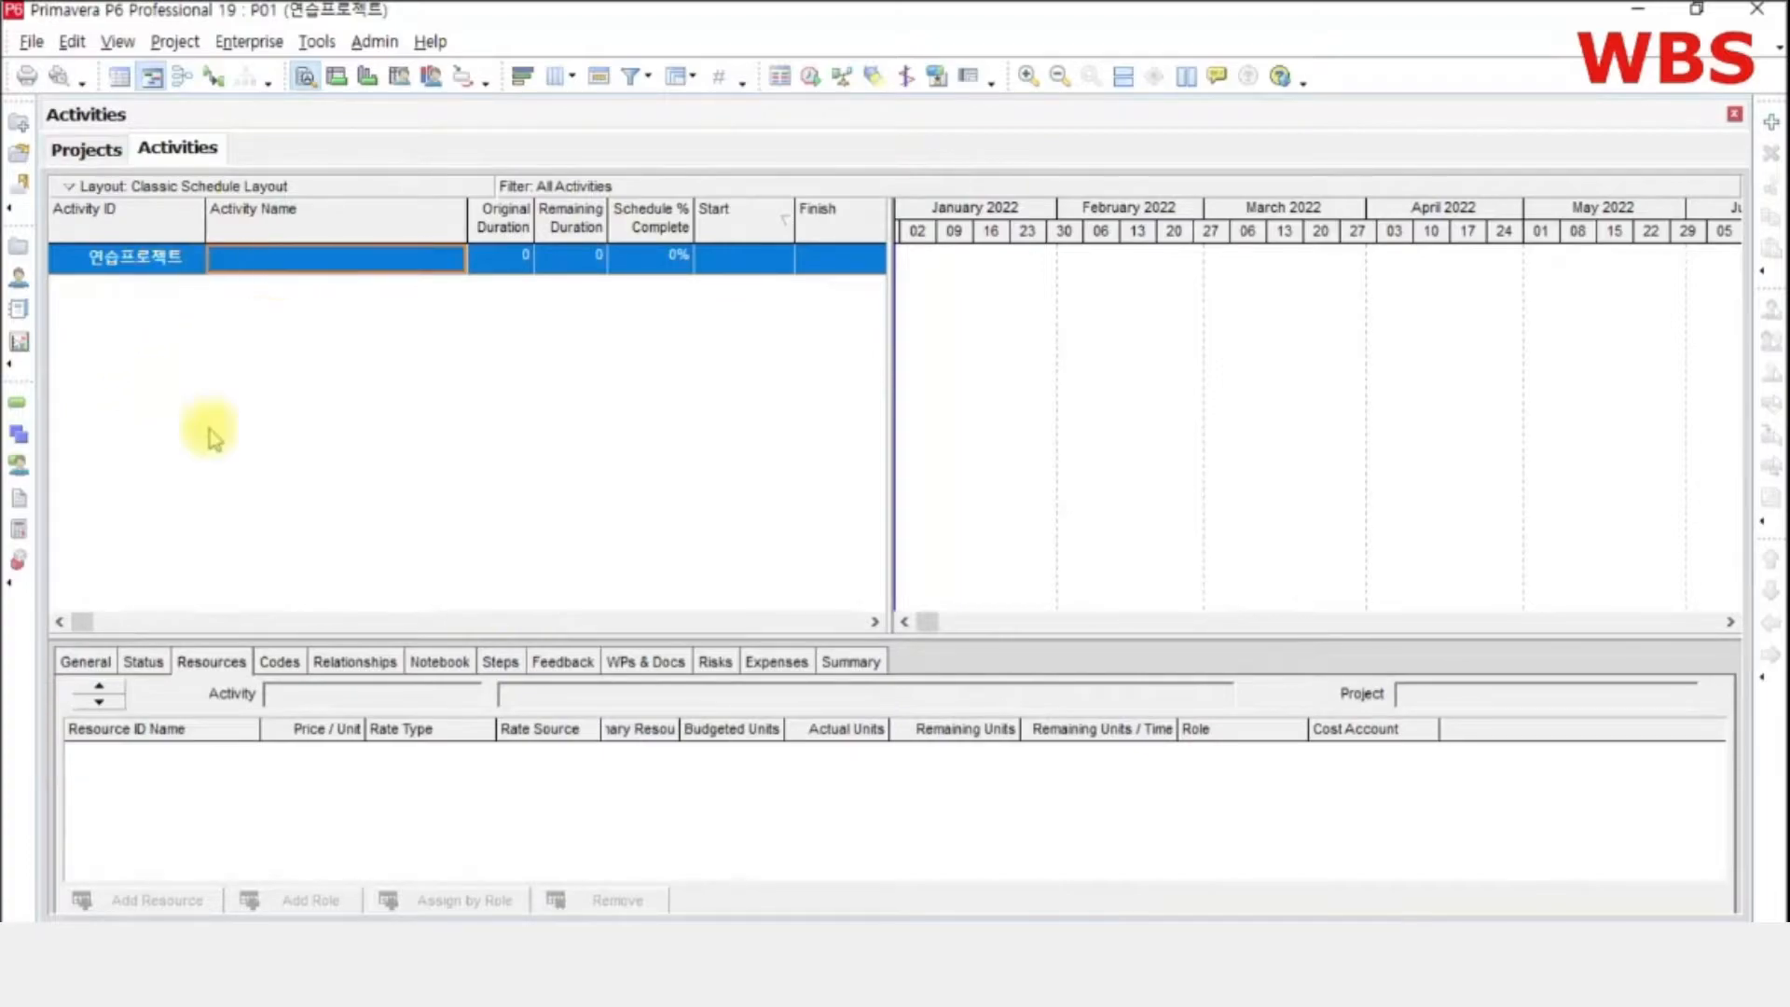
# - Show the WBS of project P01 and add two new WBS elements, the second nested under the first
pyautogui.click(19, 434)
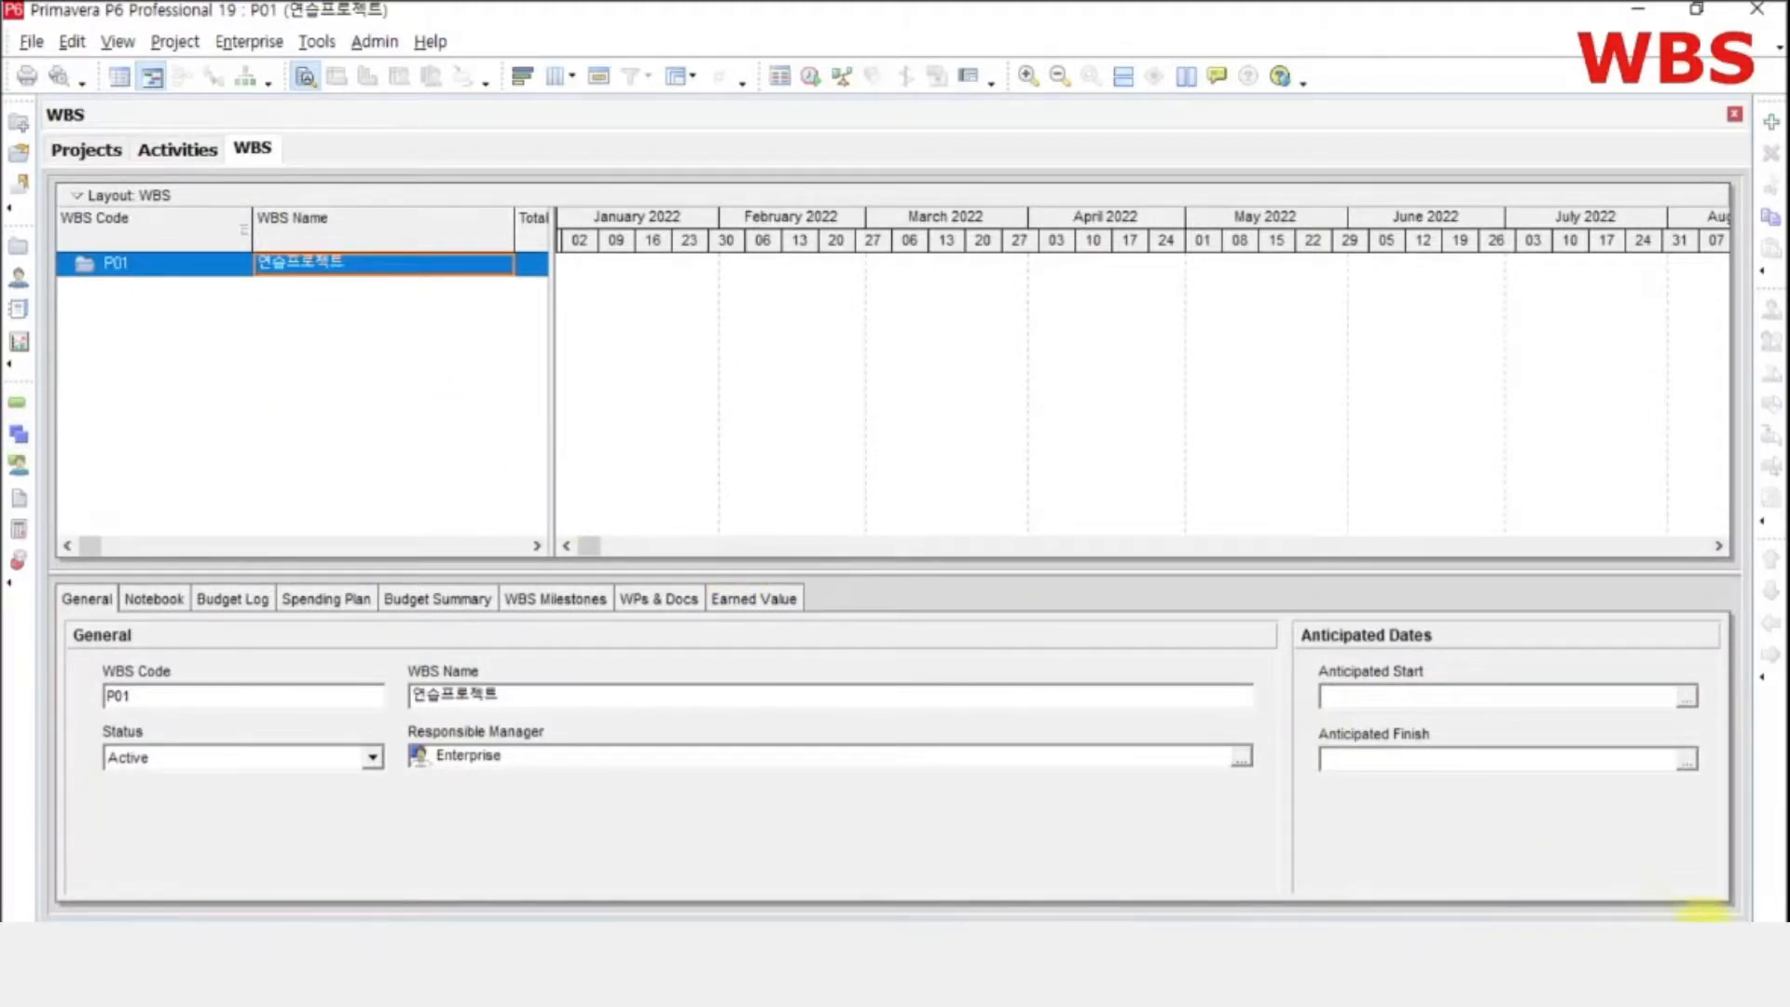
pyautogui.click(1705, 921)
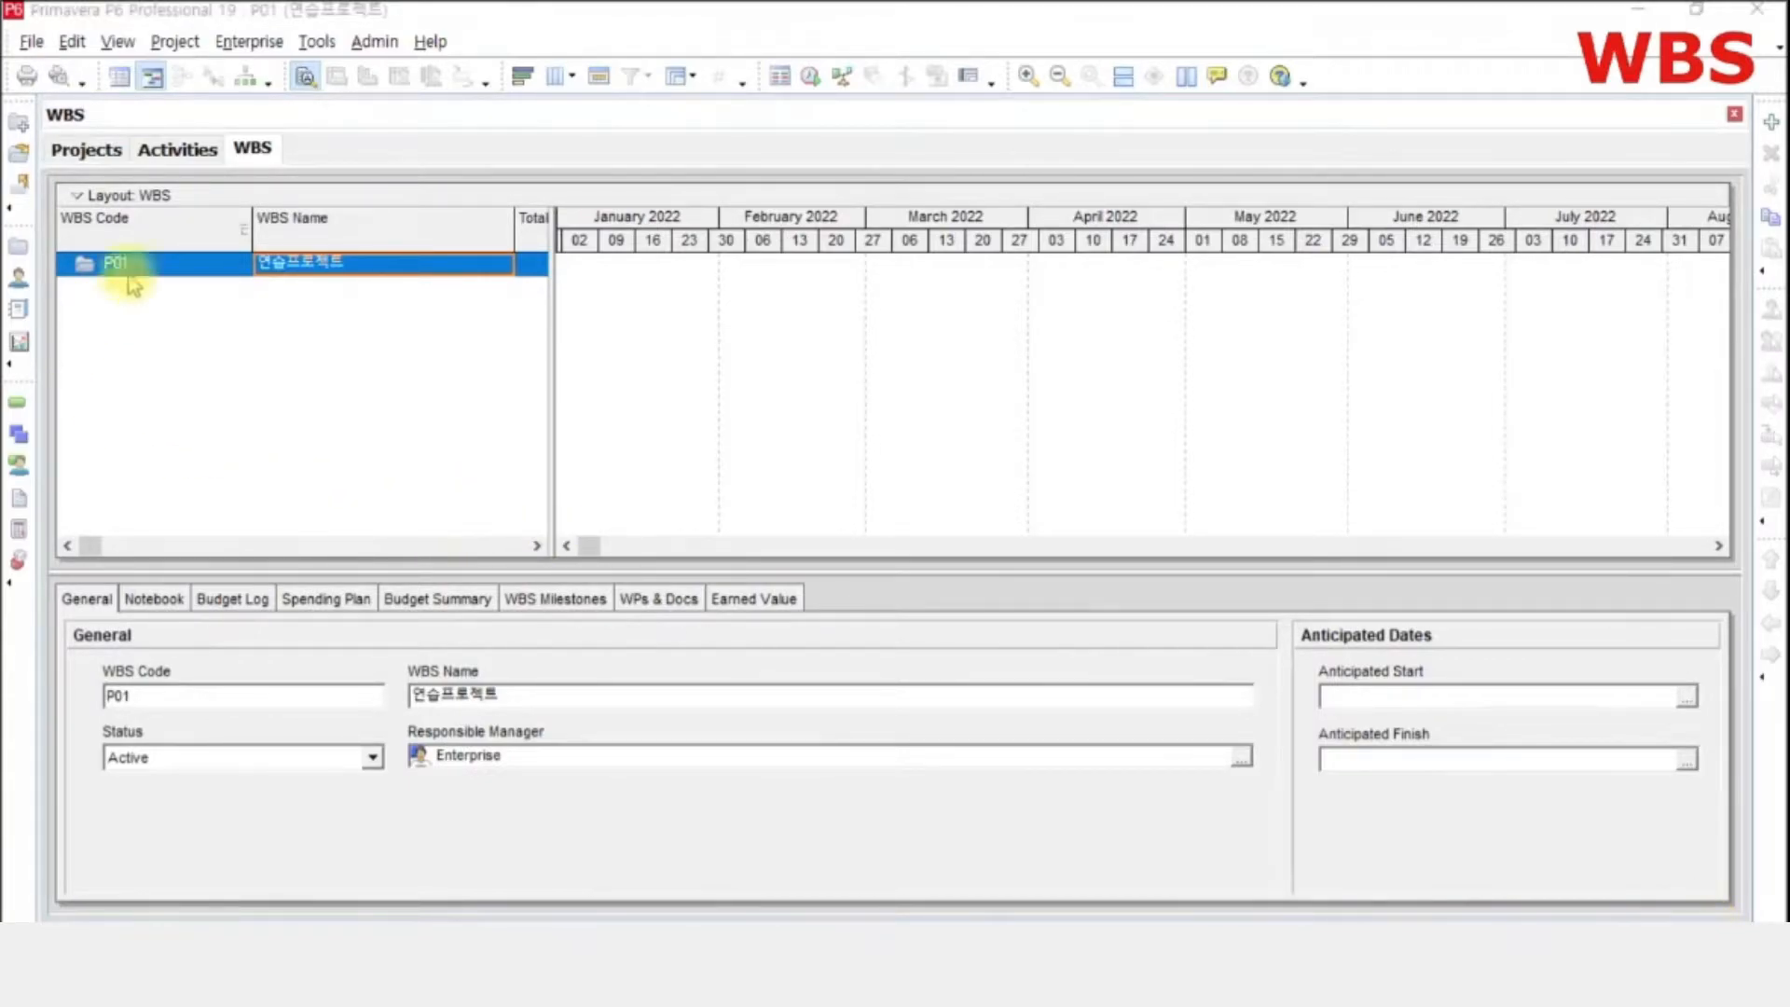
pyautogui.click(1772, 126)
pyautogui.click(1772, 126)
# - Set the first new WBS element's code to M and its name to Milestone
pyautogui.click(200, 309)
pyautogui.click(200, 288)
pyautogui.click(243, 307)
pyautogui.click(223, 286)
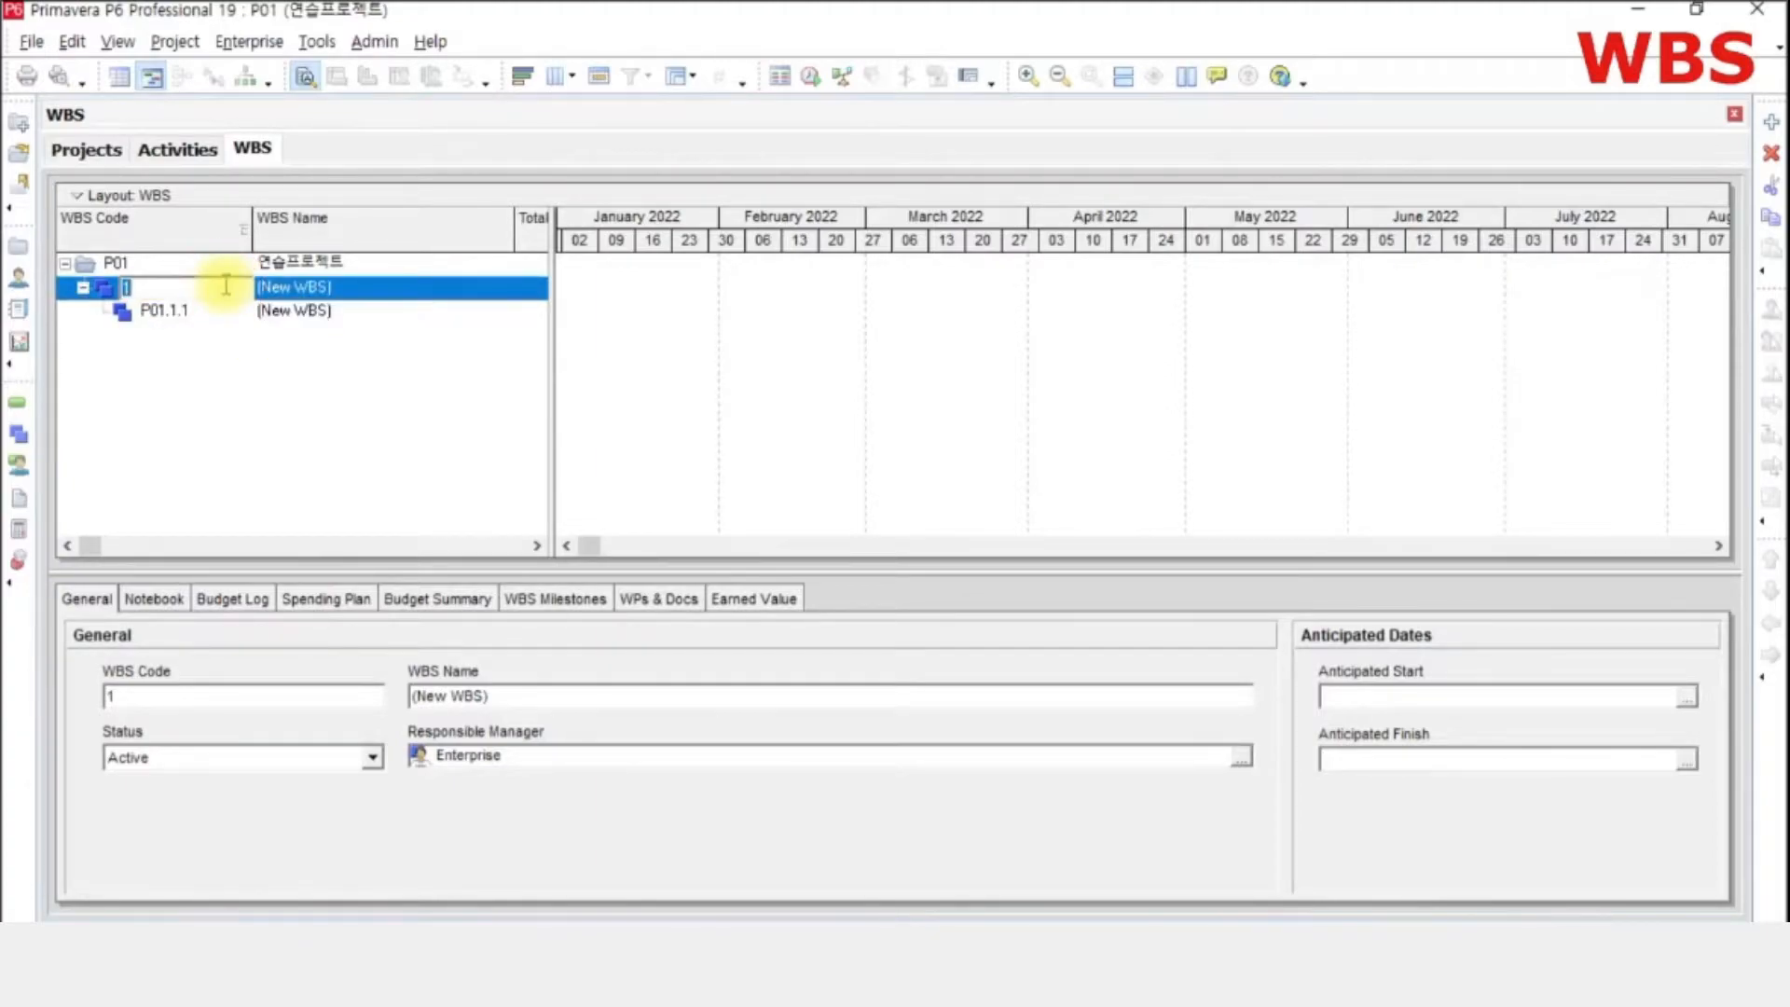
pyautogui.write('M')
pyautogui.press('Return')
pyautogui.click(357, 287)
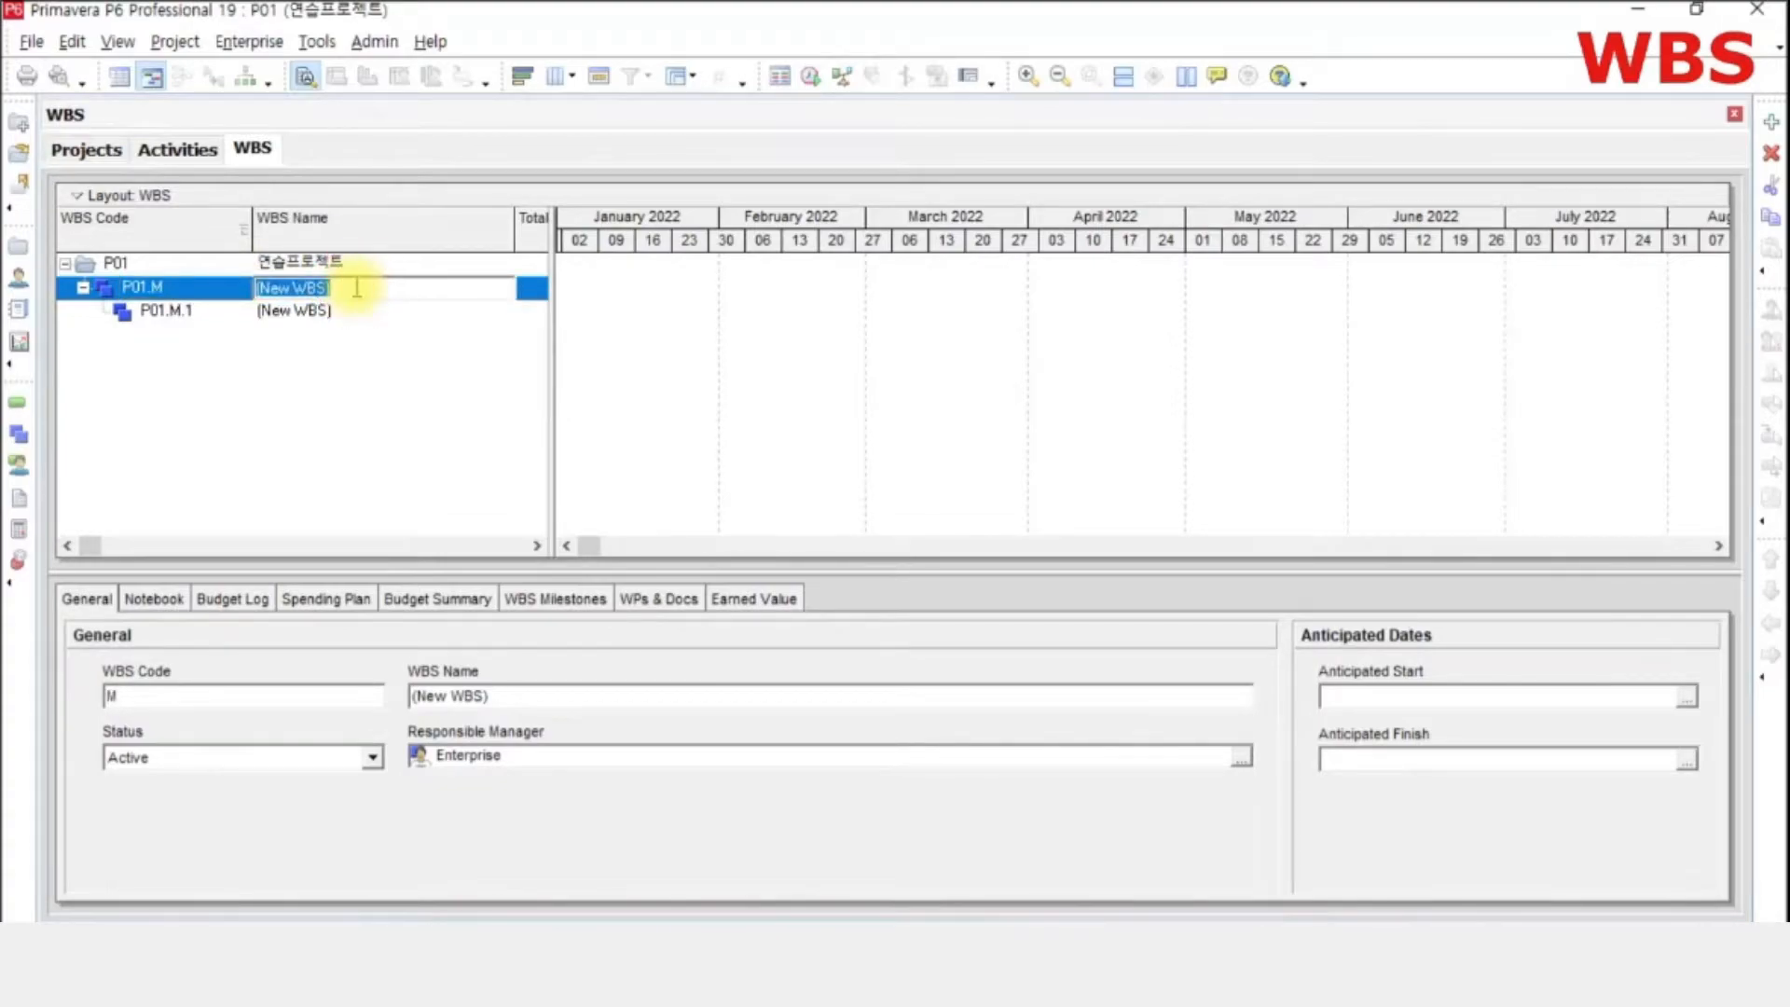
pyautogui.write('Mi')
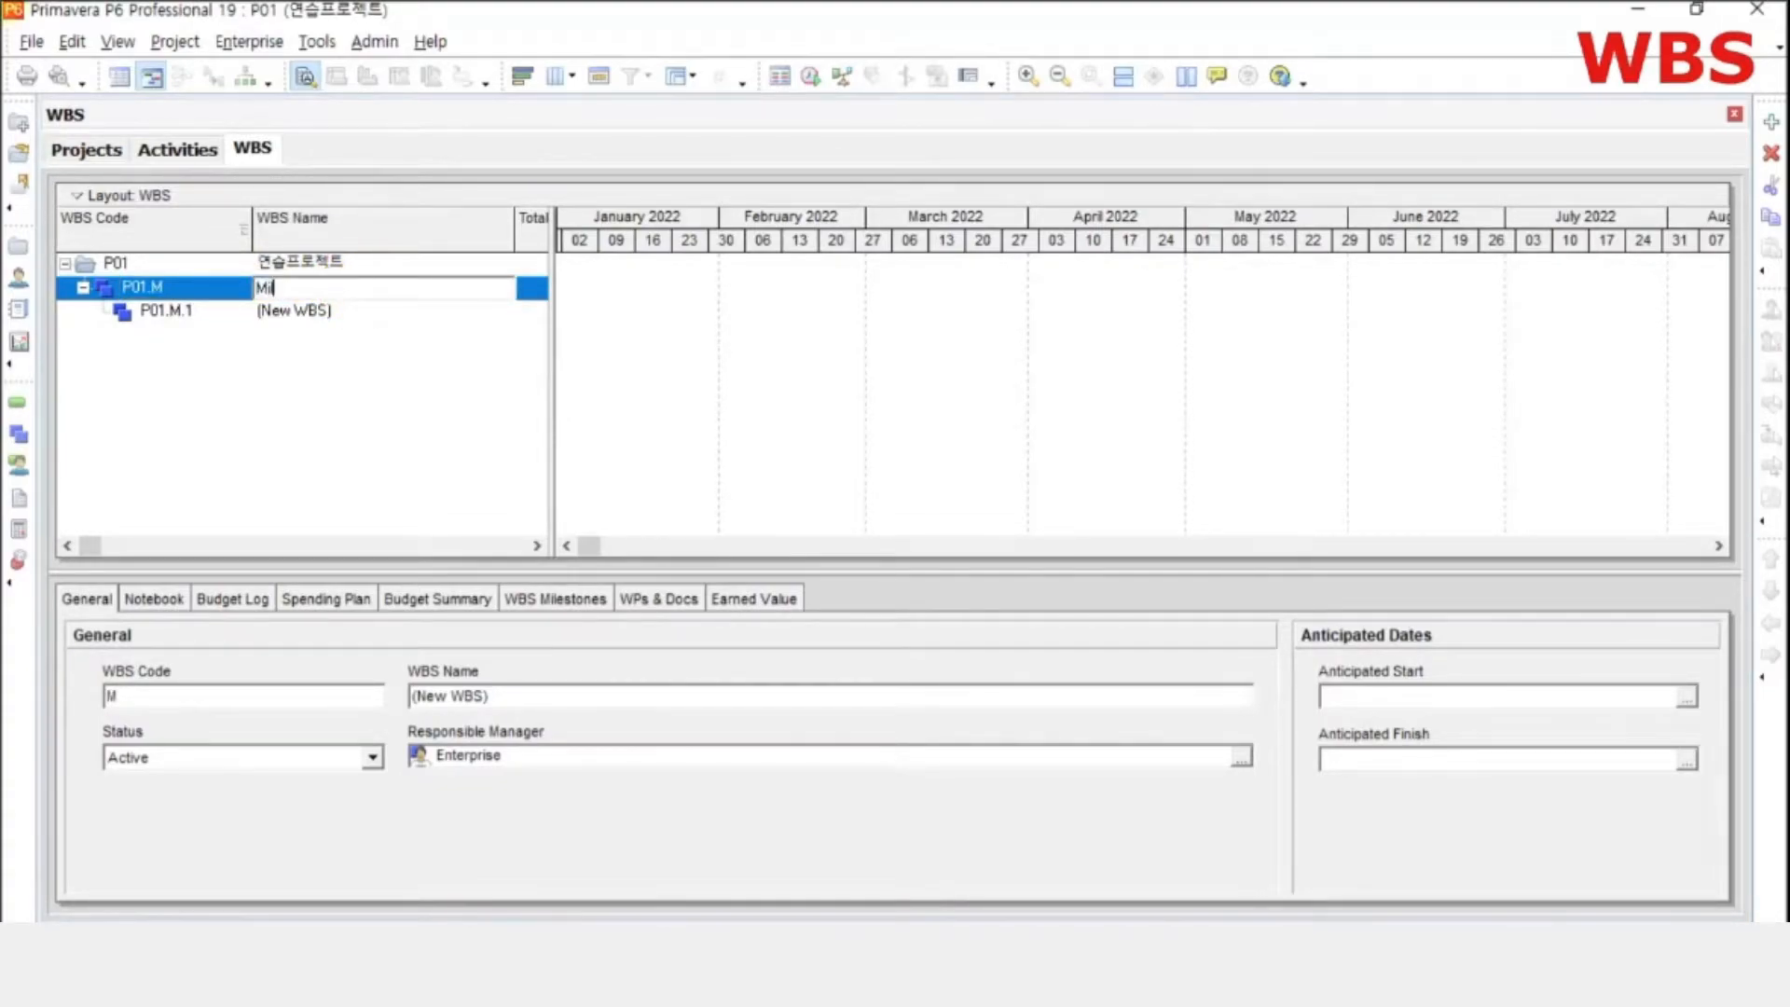
pyautogui.write('lestone')
pyautogui.press('Return')
# - Set the nested WBS element's code to E and its name to Engineering
pyautogui.click(177, 310)
pyautogui.write('E')
pyautogui.click(366, 313)
pyautogui.write('Engineeri')
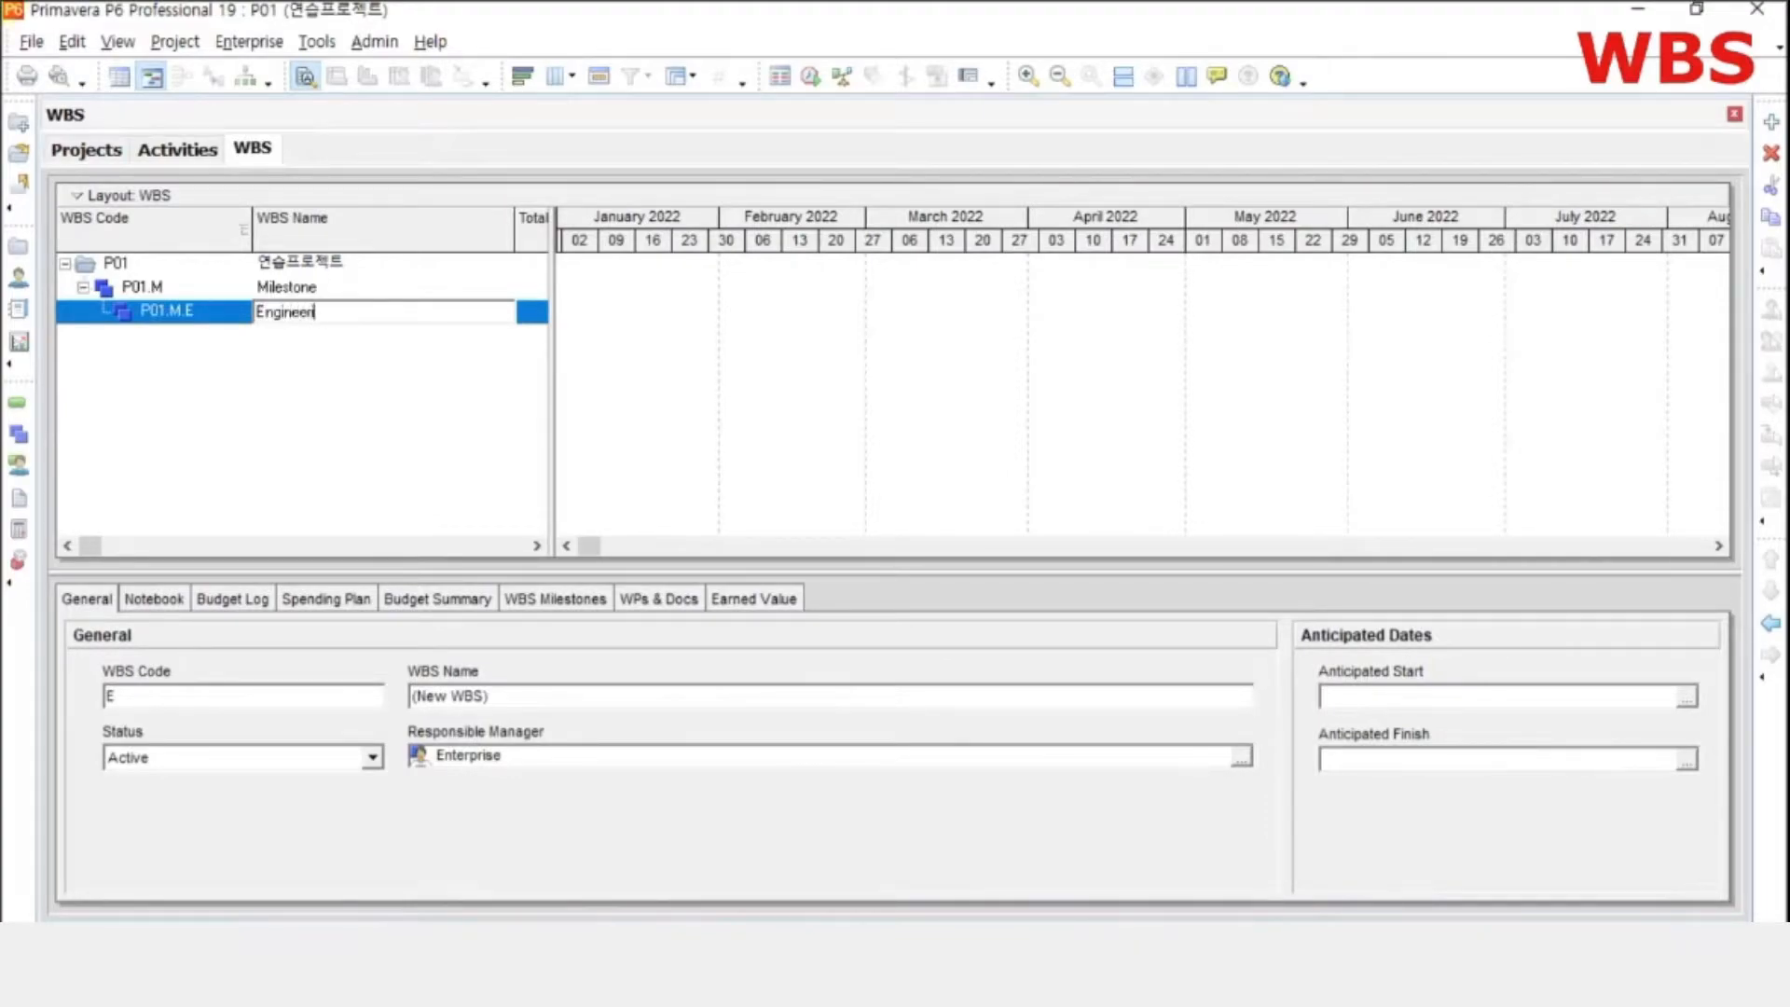
pyautogui.write('ng')
pyautogui.press('Return')
# - Outdent the Engineering WBS element to the same level as Milestone, directly under P01
pyautogui.click(331, 287)
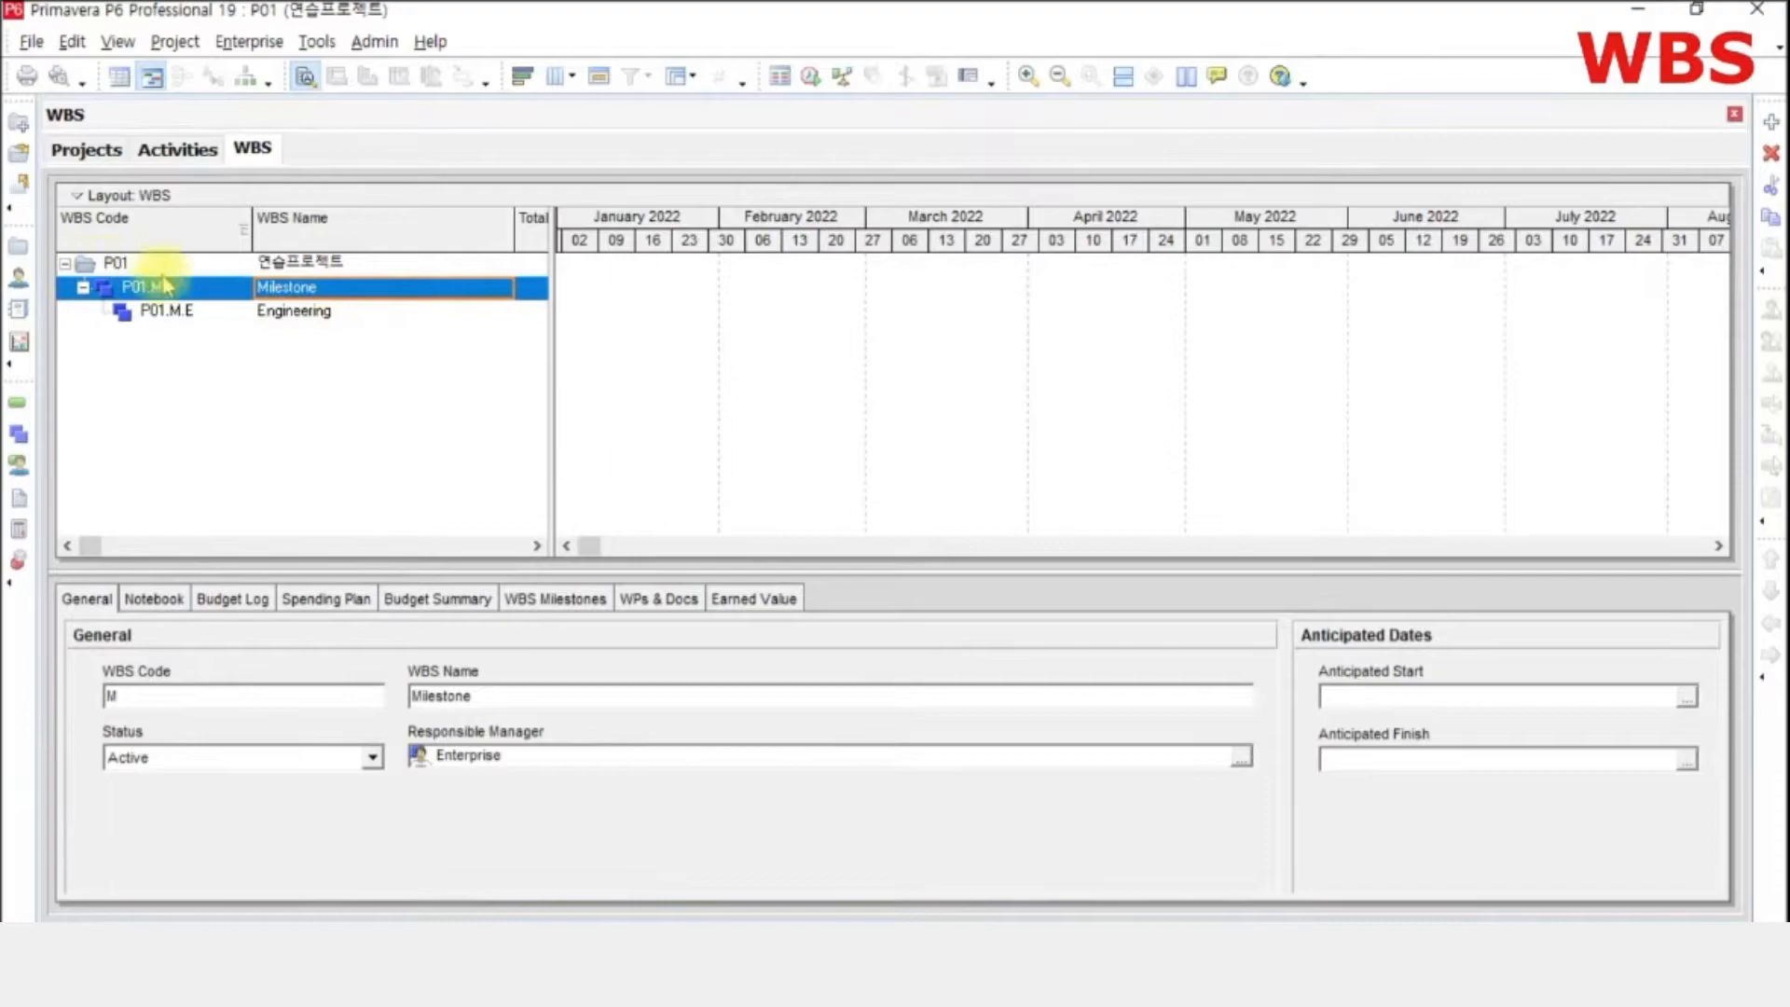
pyautogui.click(177, 314)
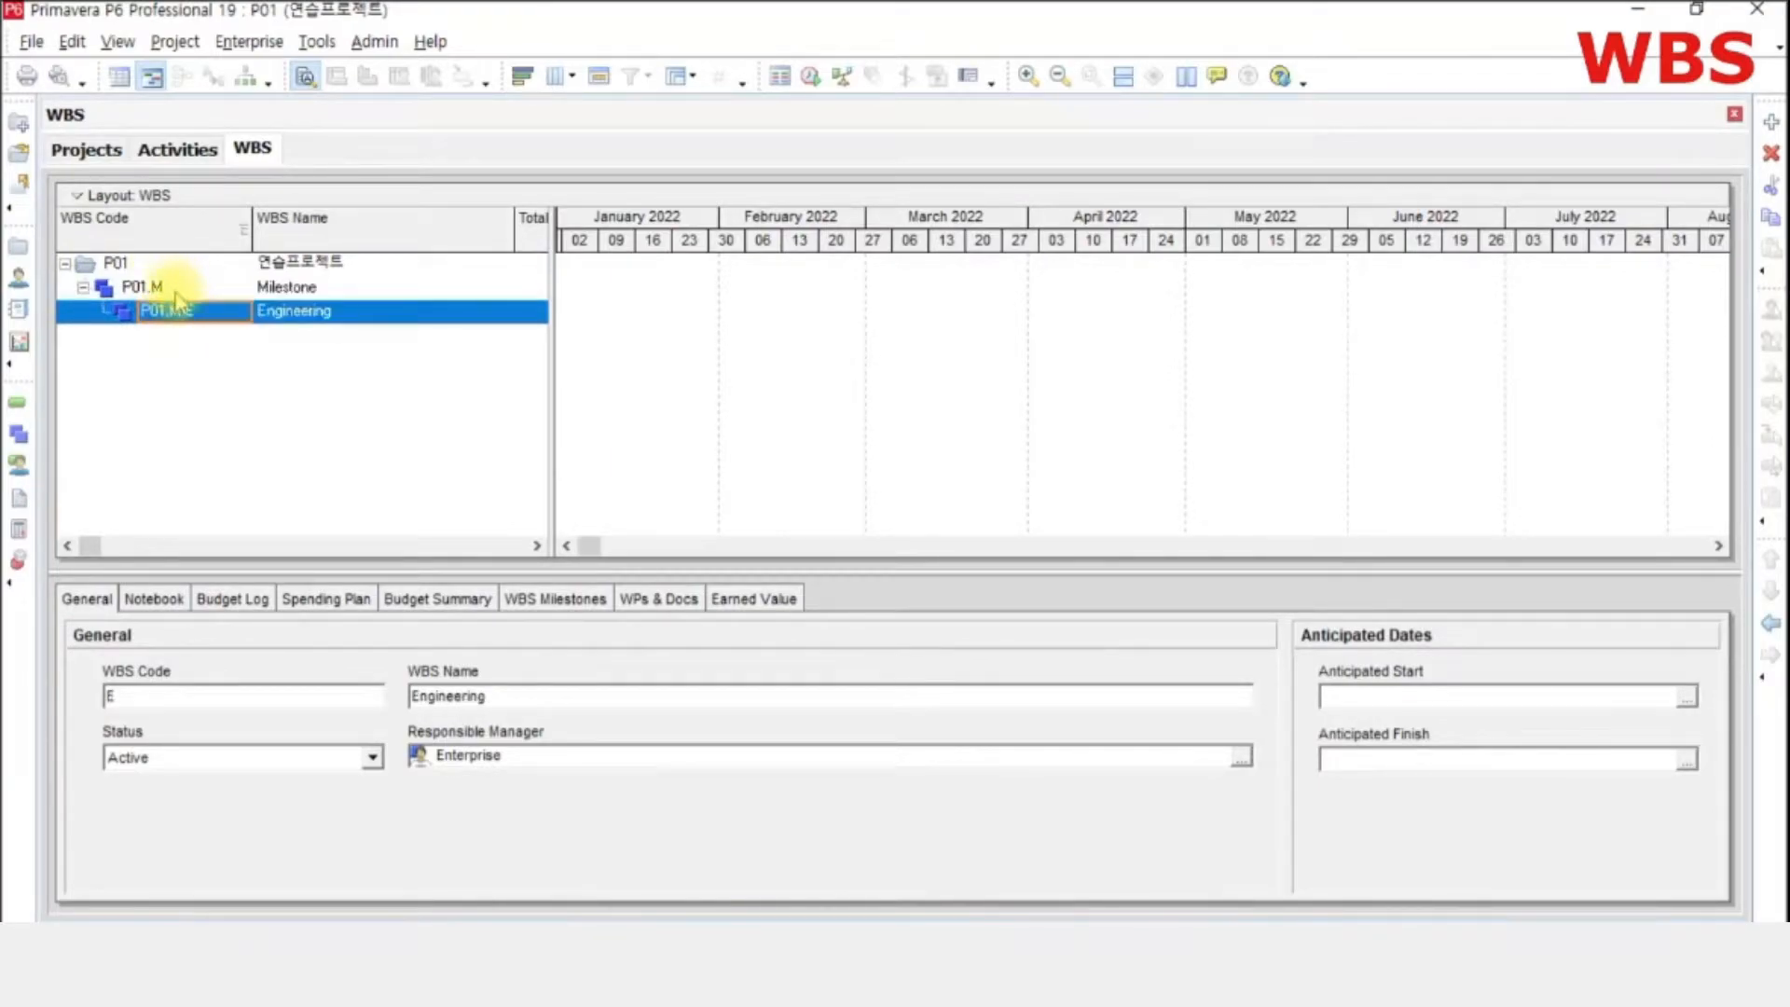
pyautogui.click(1771, 624)
pyautogui.click(286, 313)
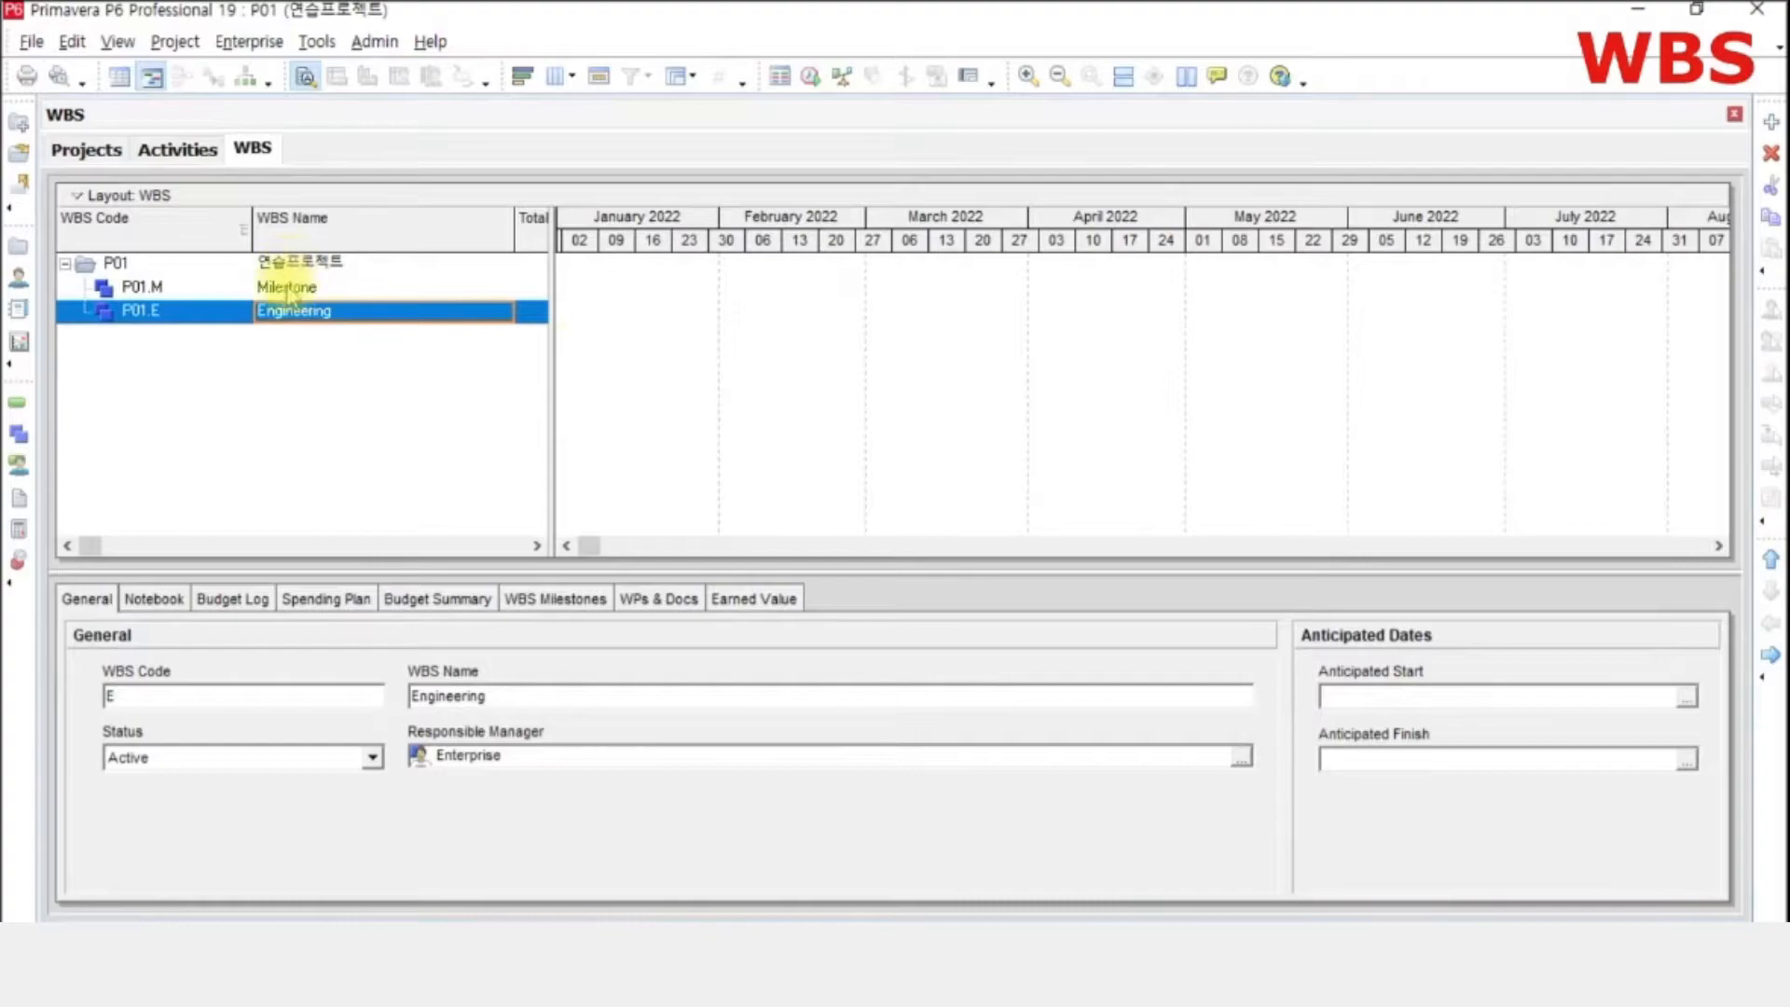
# - Add another WBS element directly under P01 with code P and name Procurement
pyautogui.click(335, 268)
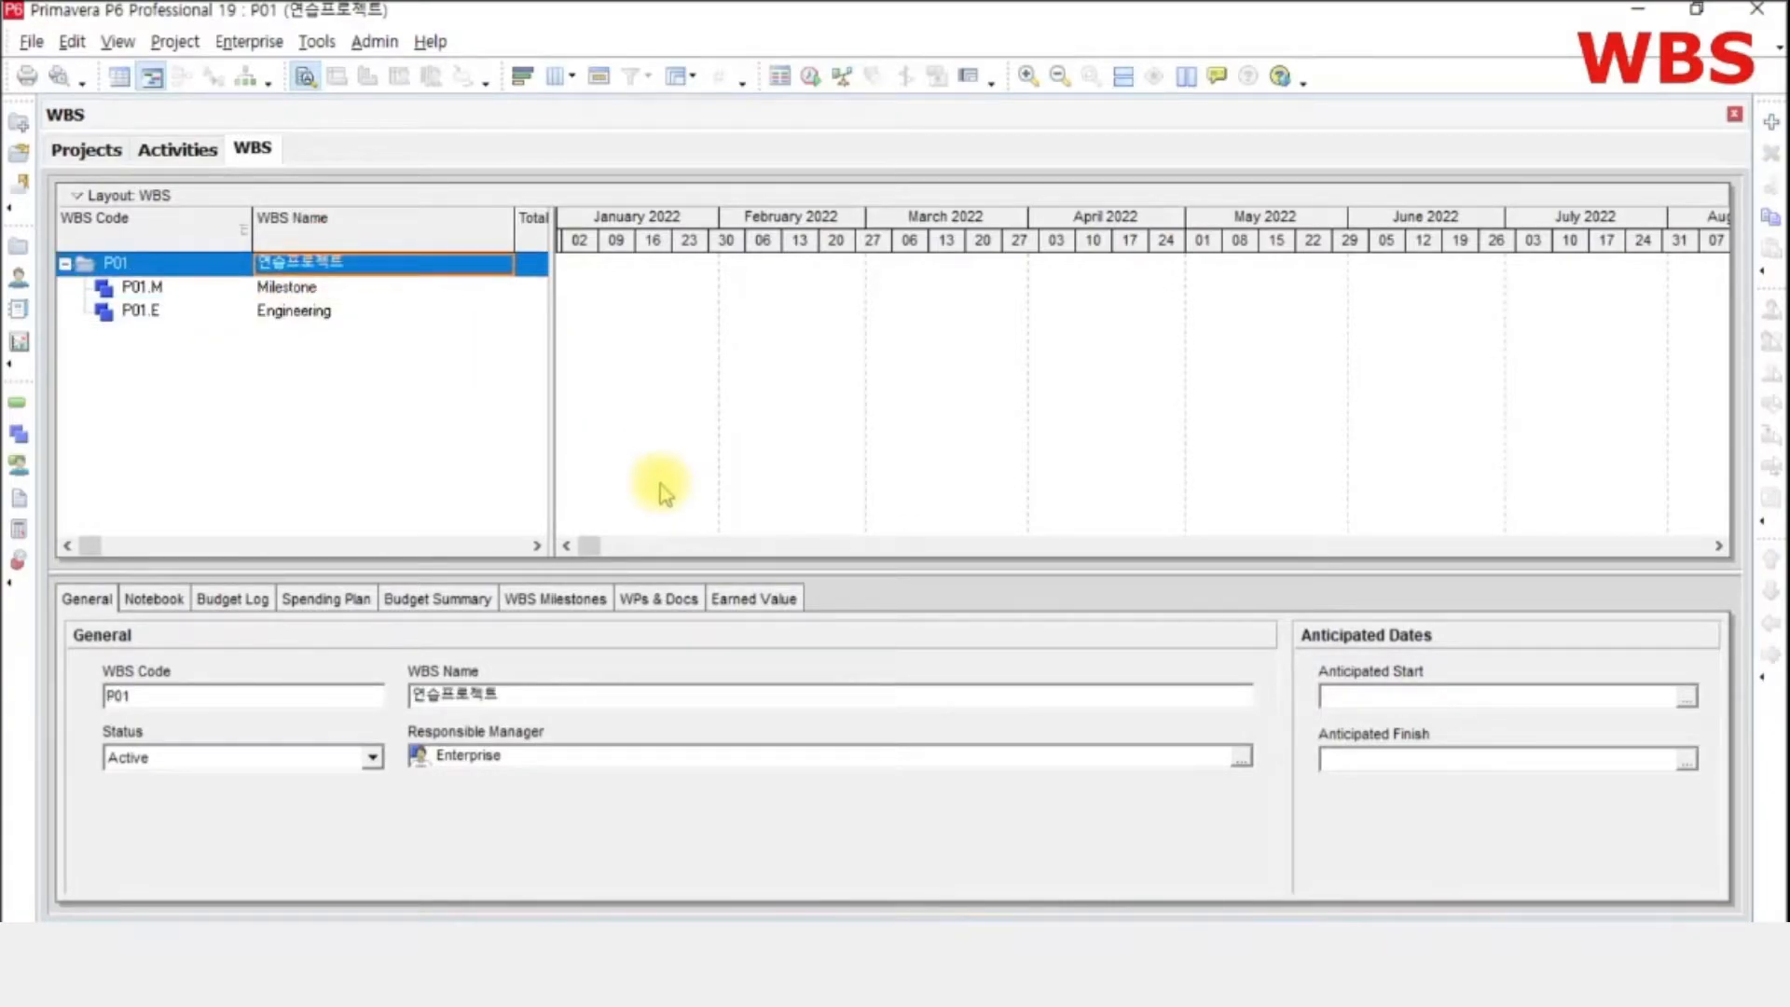
pyautogui.press('Insert')
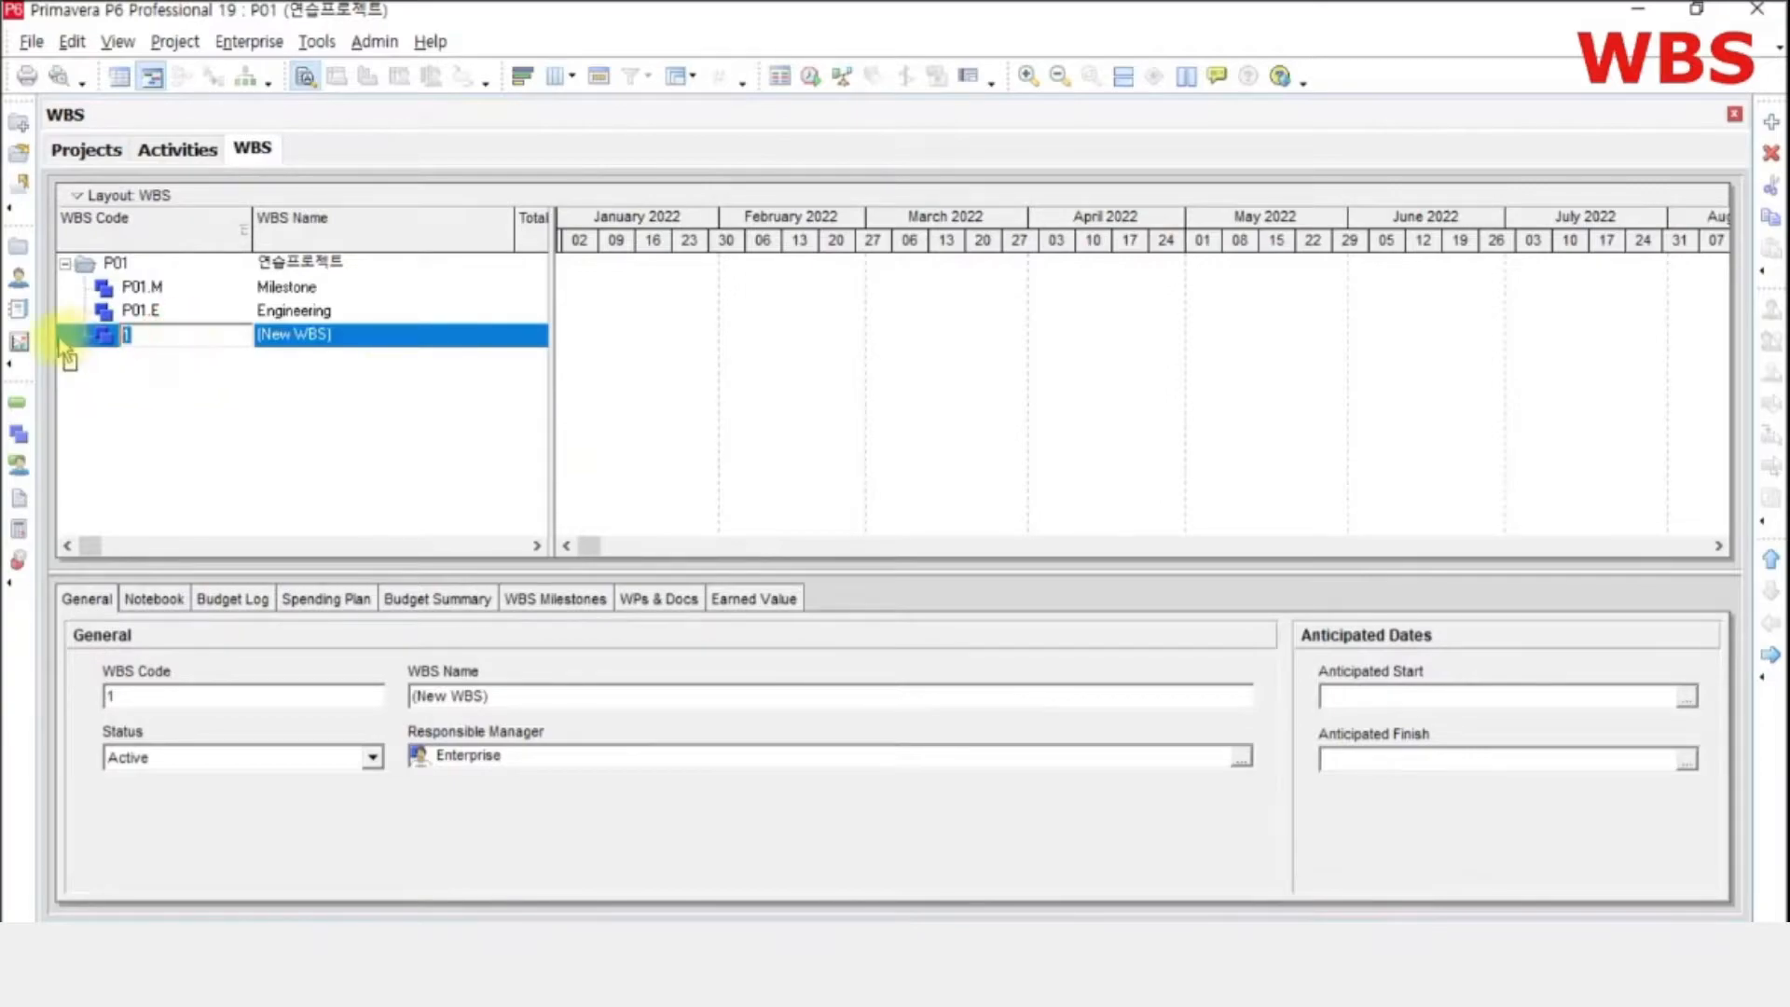
pyautogui.write('P')
pyautogui.press('Return')
pyautogui.click(367, 336)
pyautogui.click(367, 336)
pyautogui.write('P')
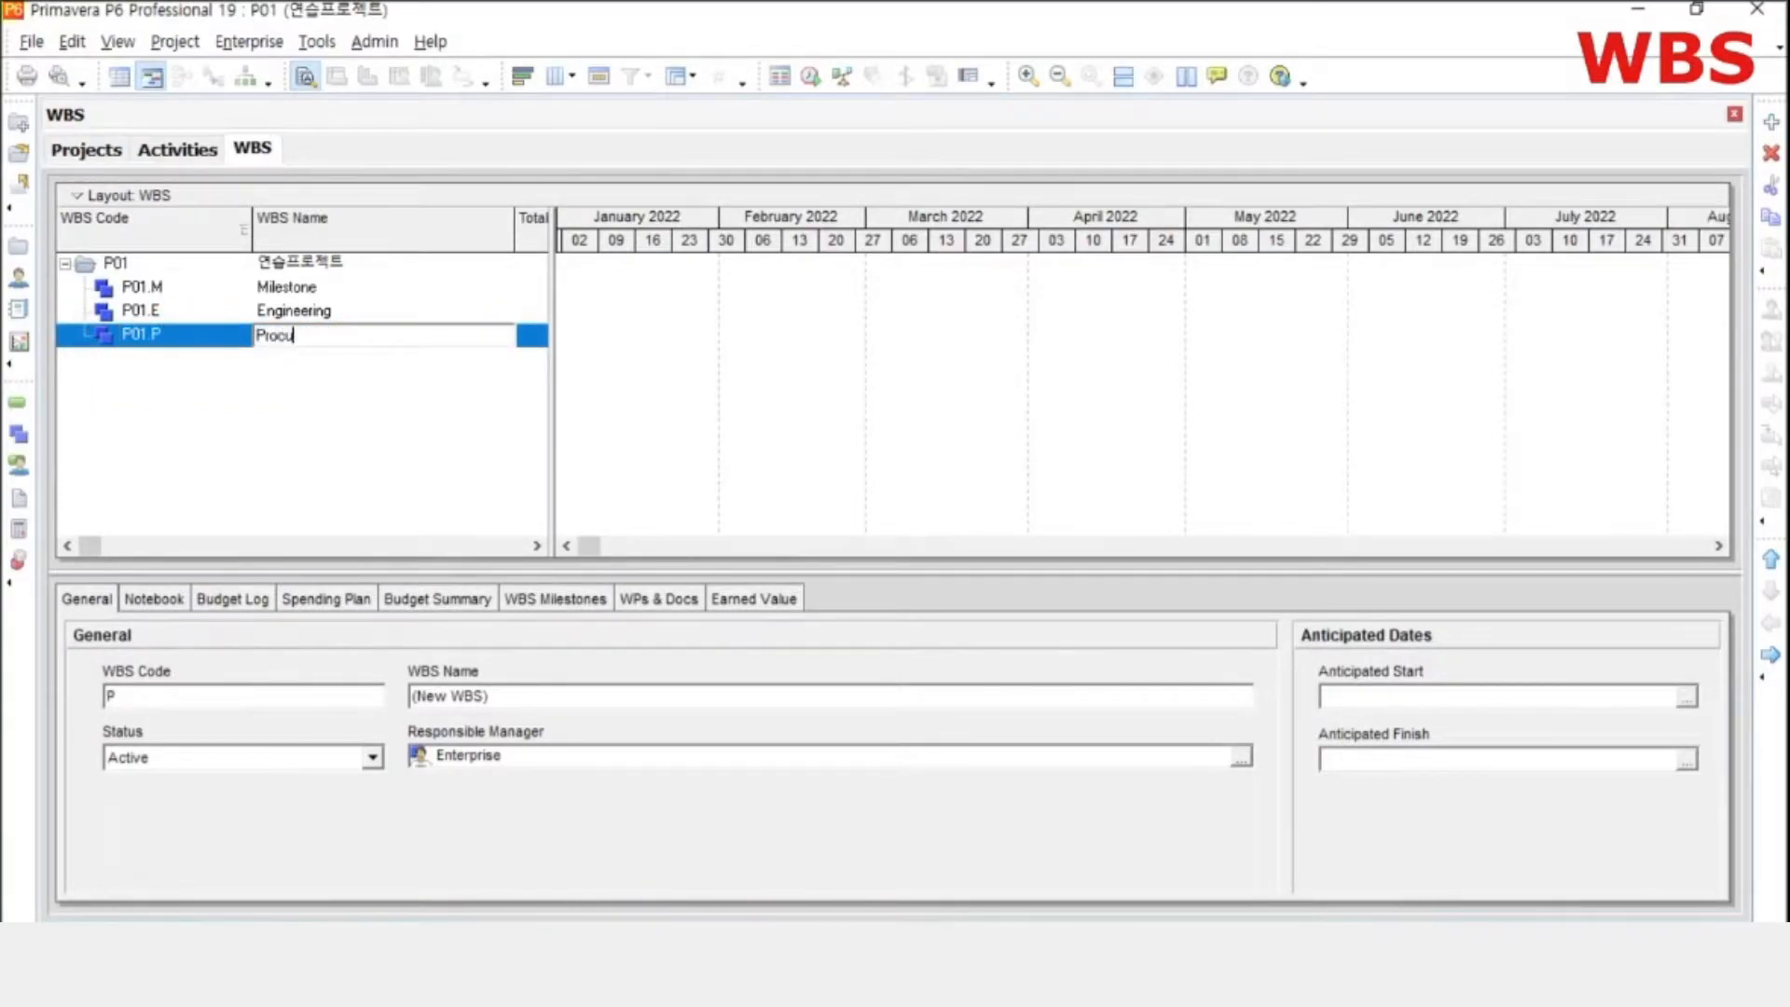
pyautogui.write('rocurement')
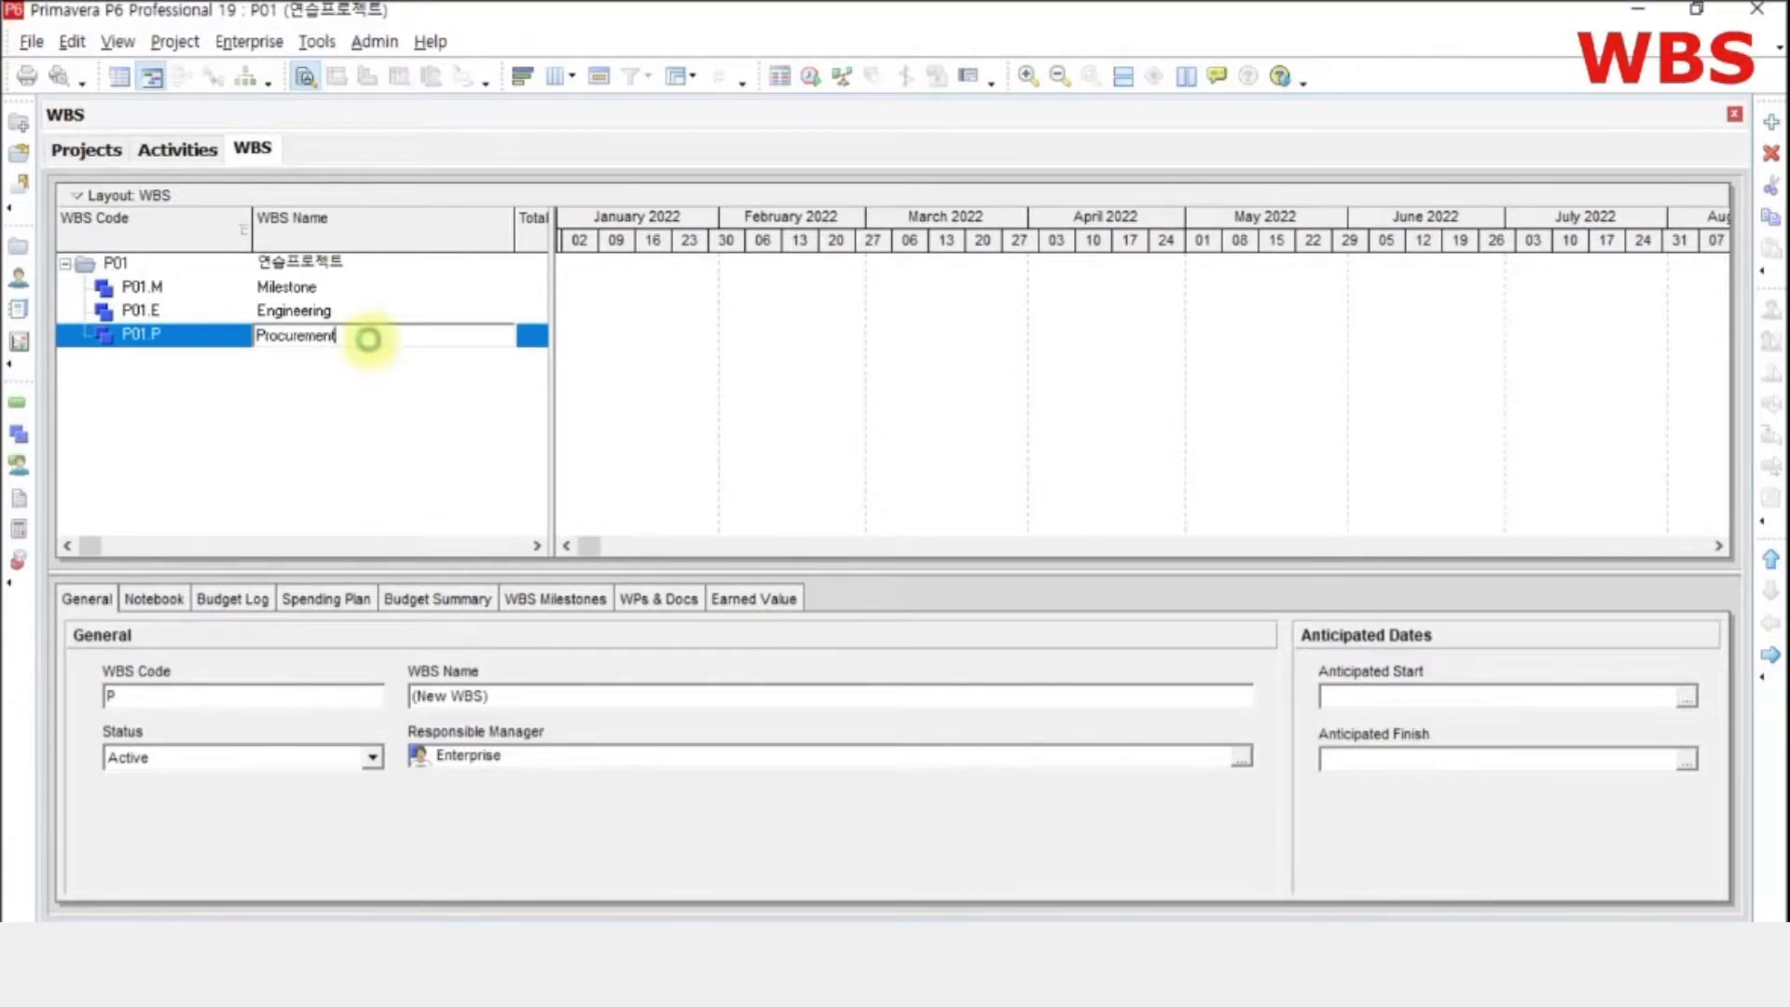
pyautogui.press('Return')
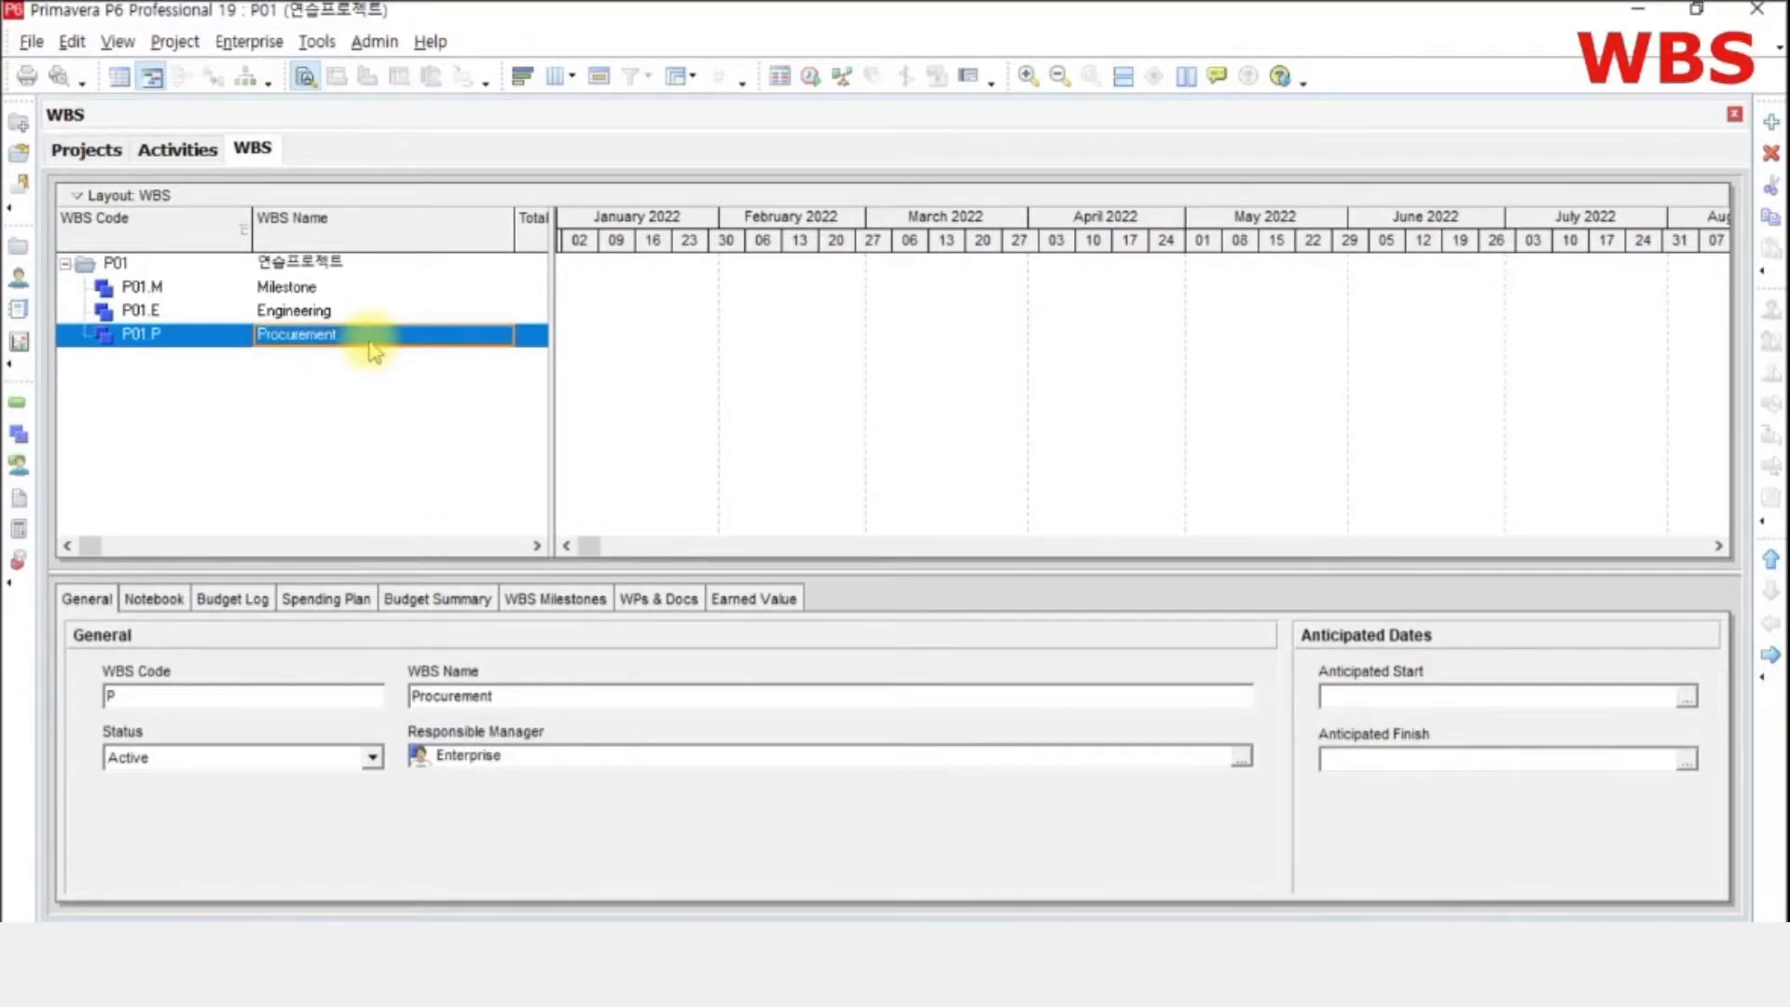
# - Add a WBS element with code C and name Construction, and outdent it to sit directly under P01
pyautogui.press('Insert')
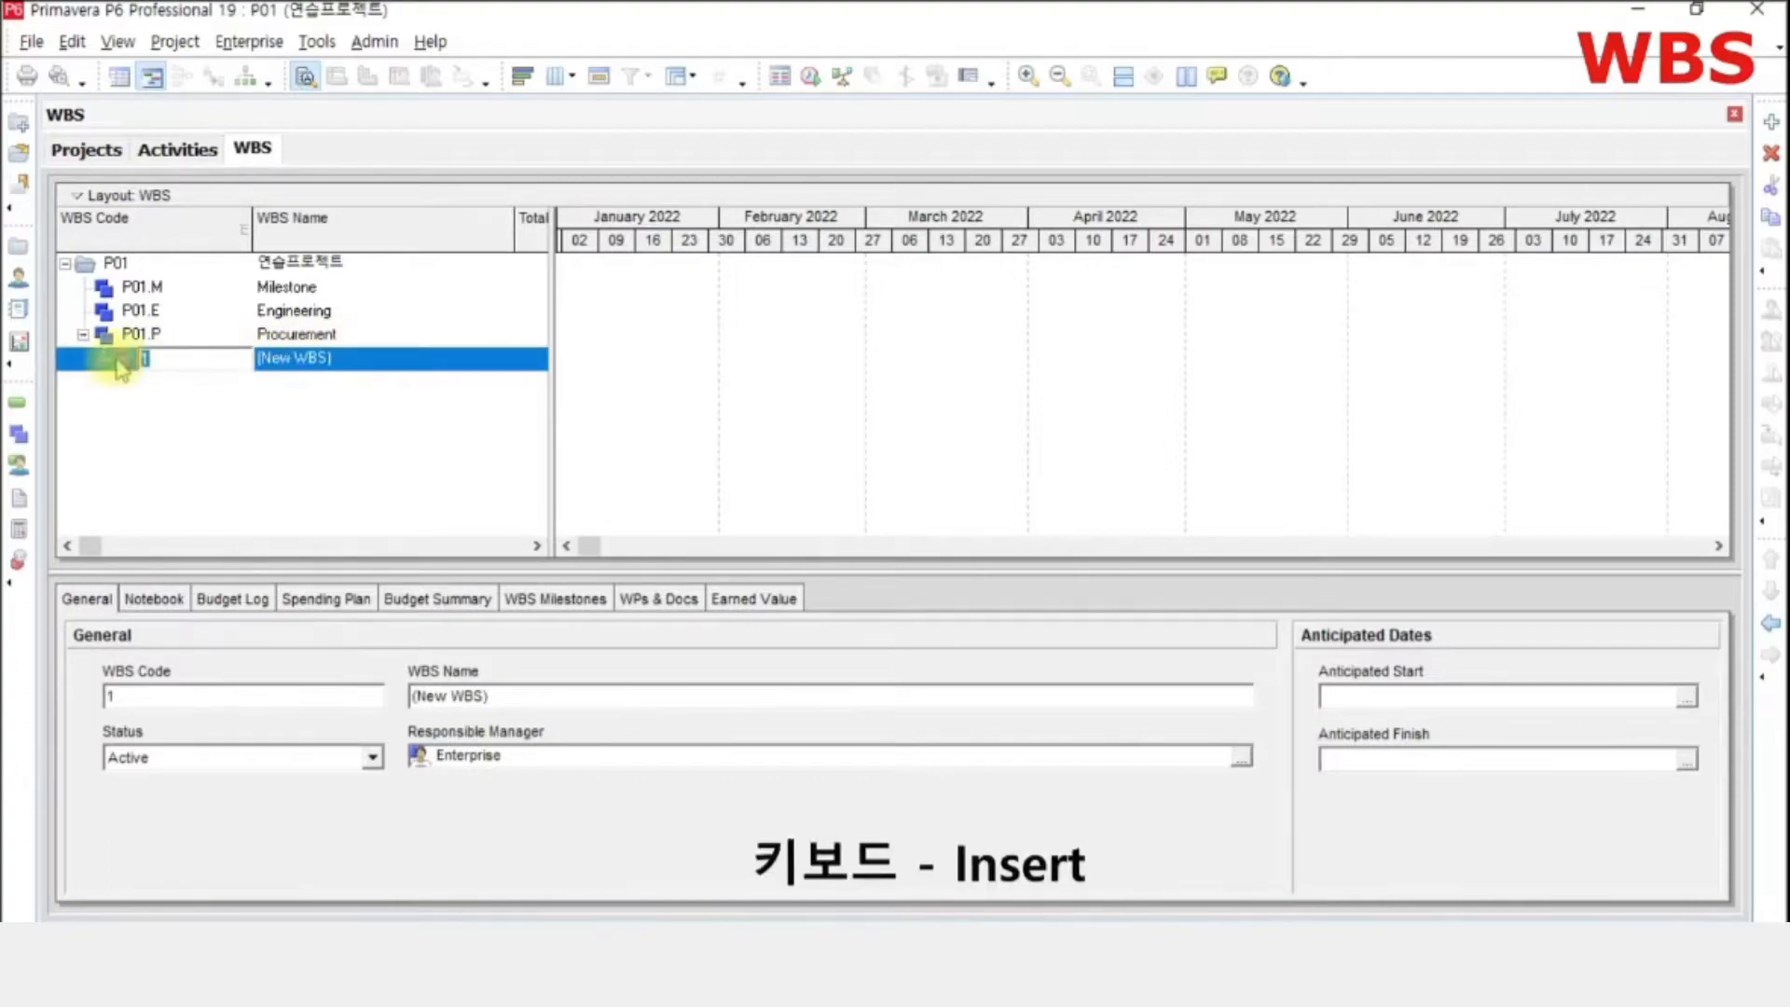
pyautogui.write('C')
pyautogui.click(378, 365)
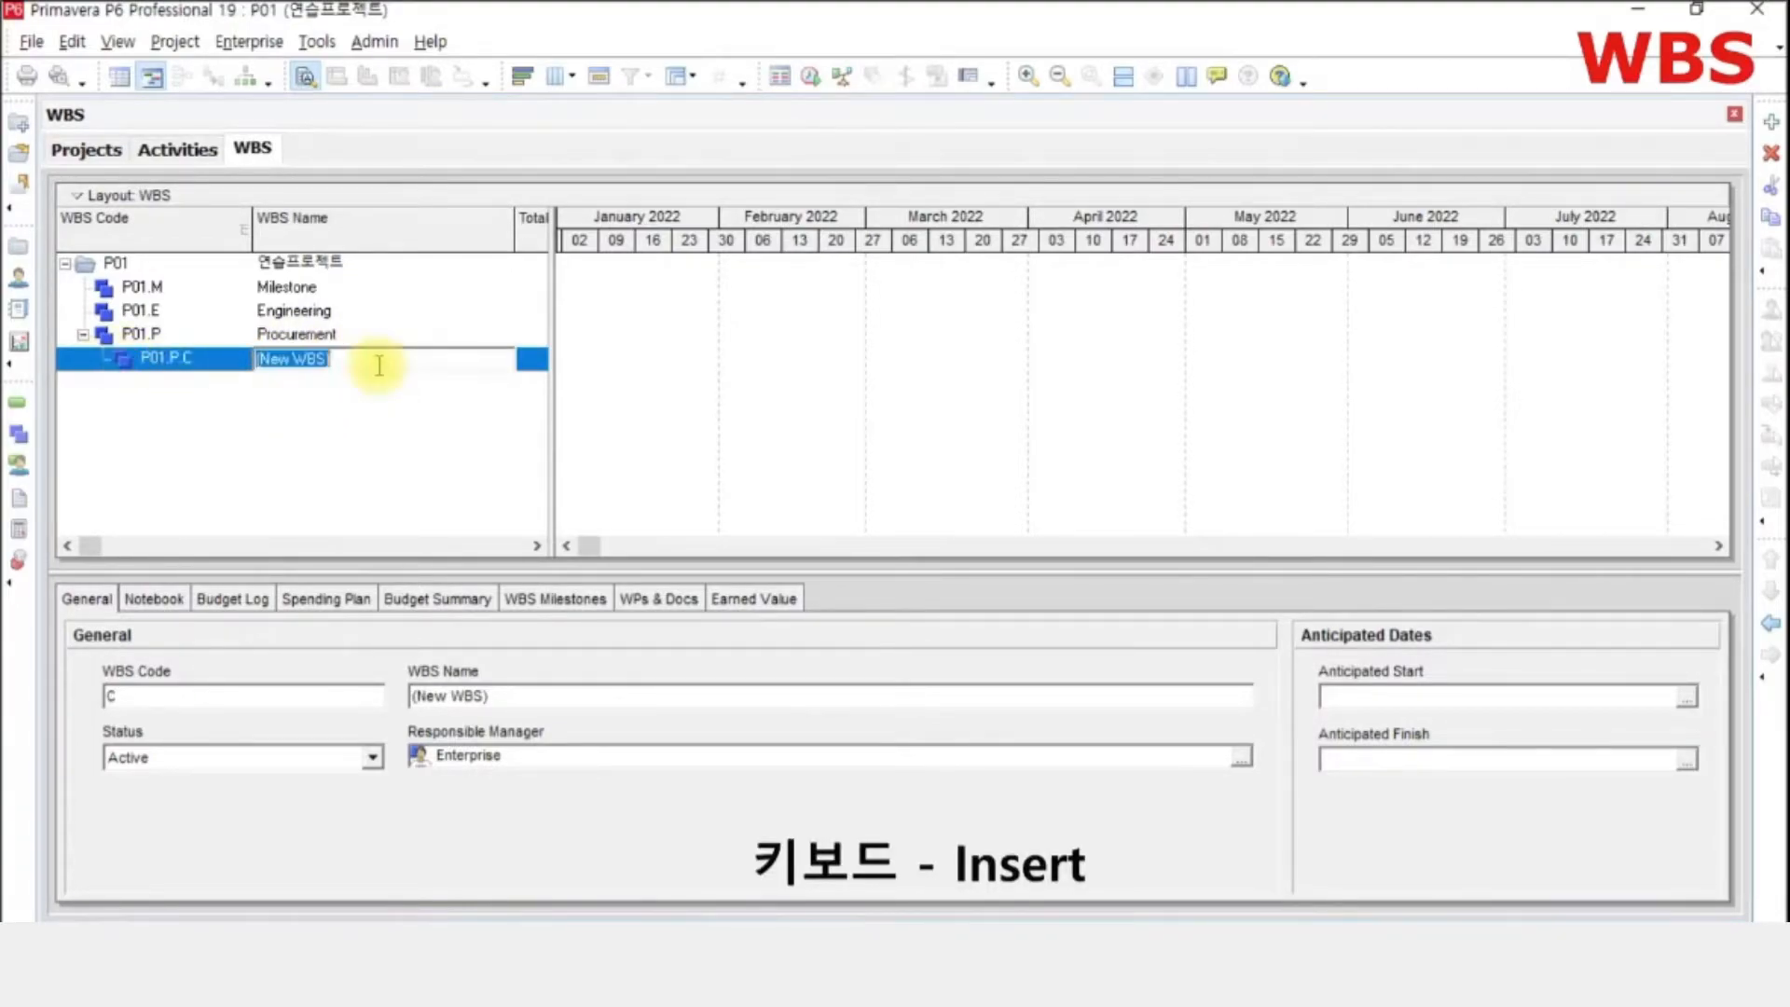
pyautogui.write('Construction')
pyautogui.click(378, 366)
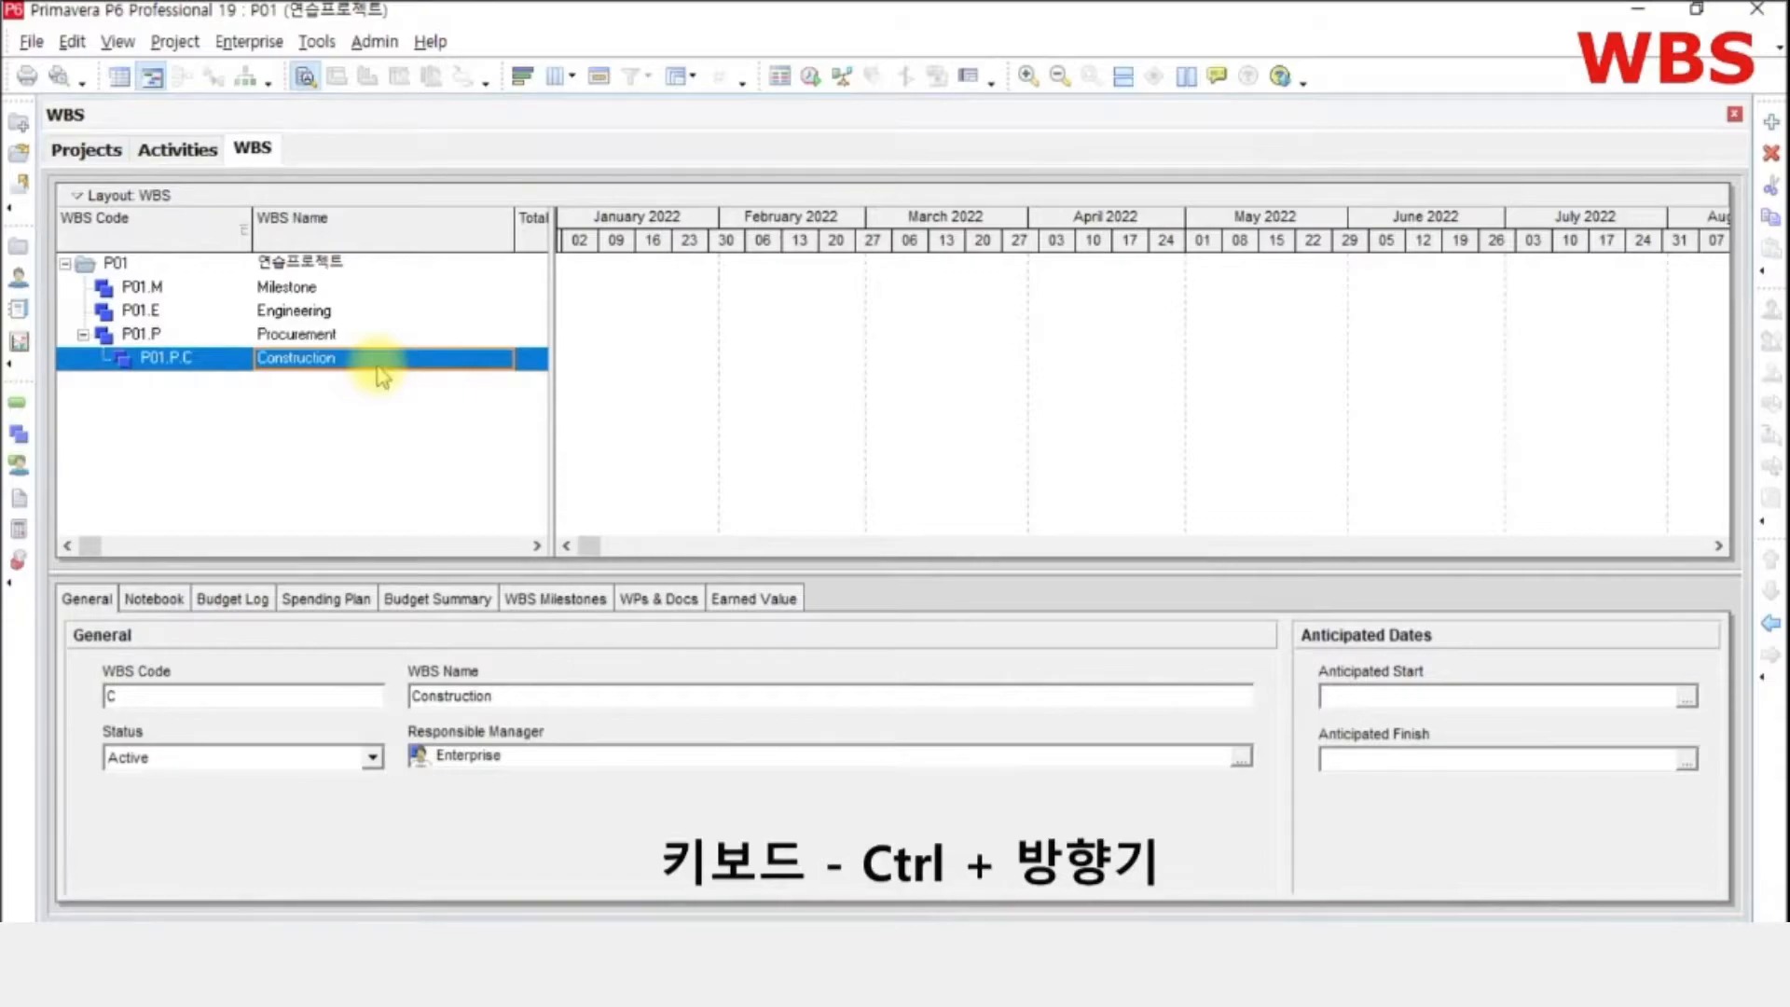
pyautogui.hotkey('ctrl', 'Left')
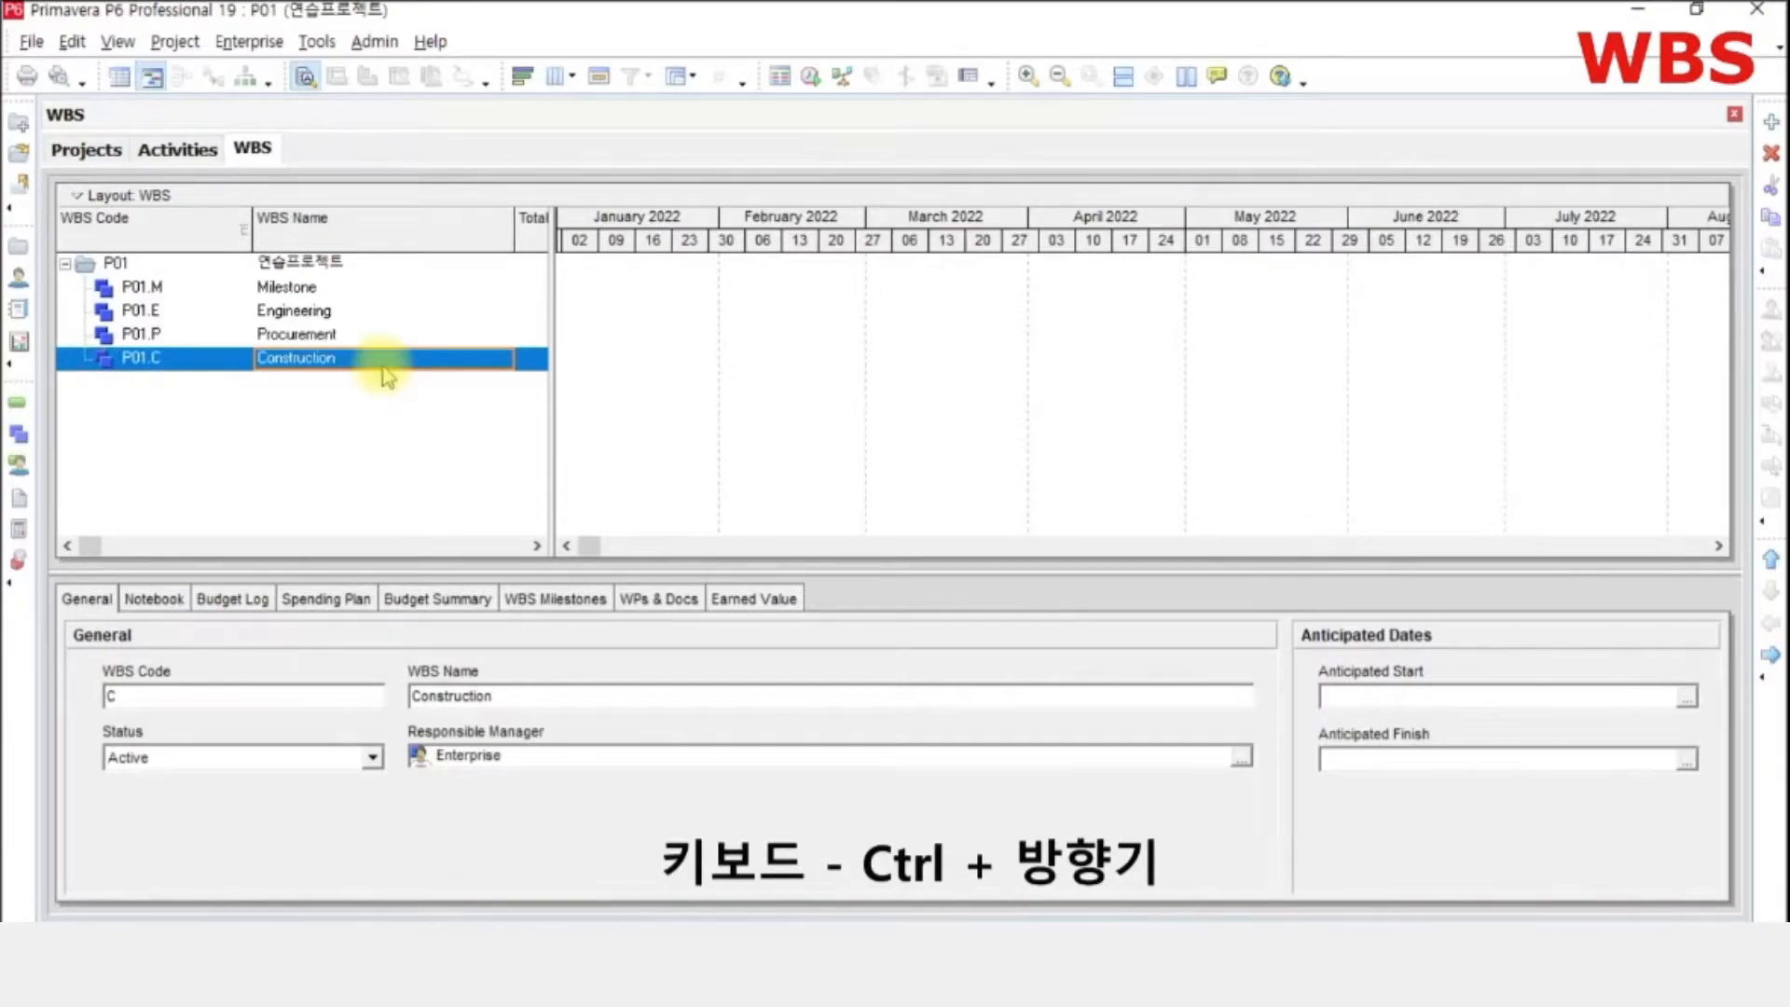
# - Add a WBS element under Construction with code C and name Civil
pyautogui.click(326, 335)
pyautogui.click(469, 363)
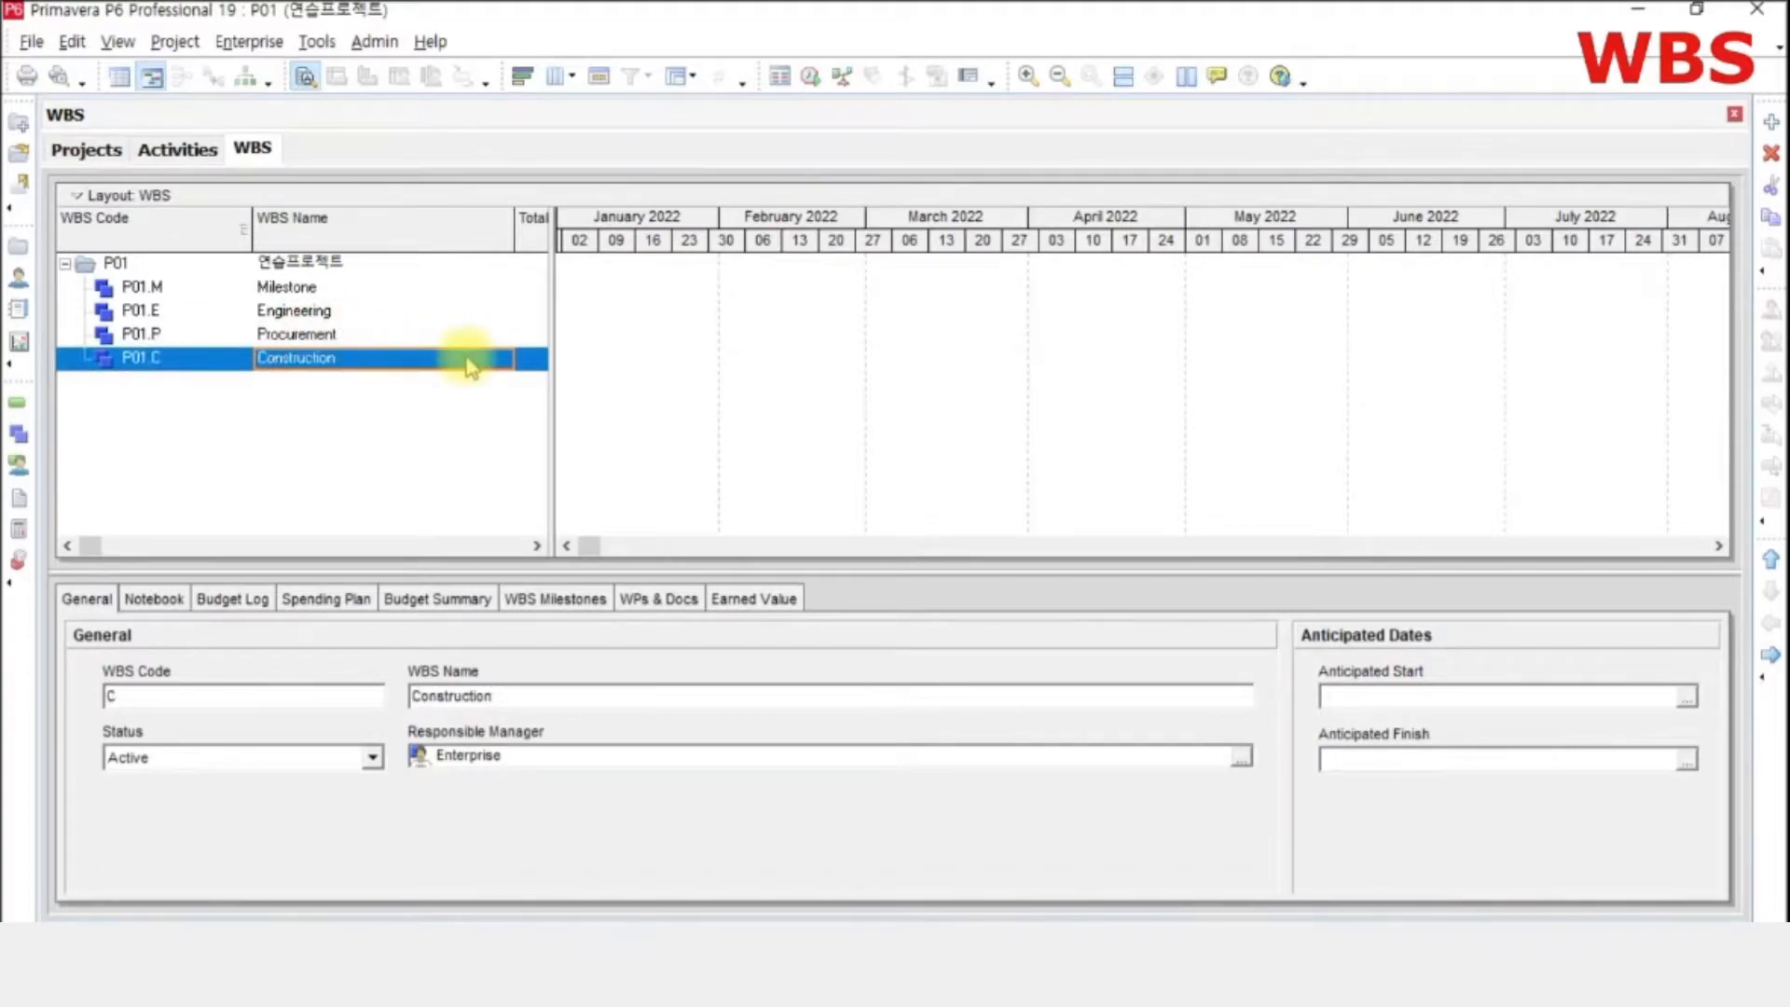
pyautogui.press('Insert')
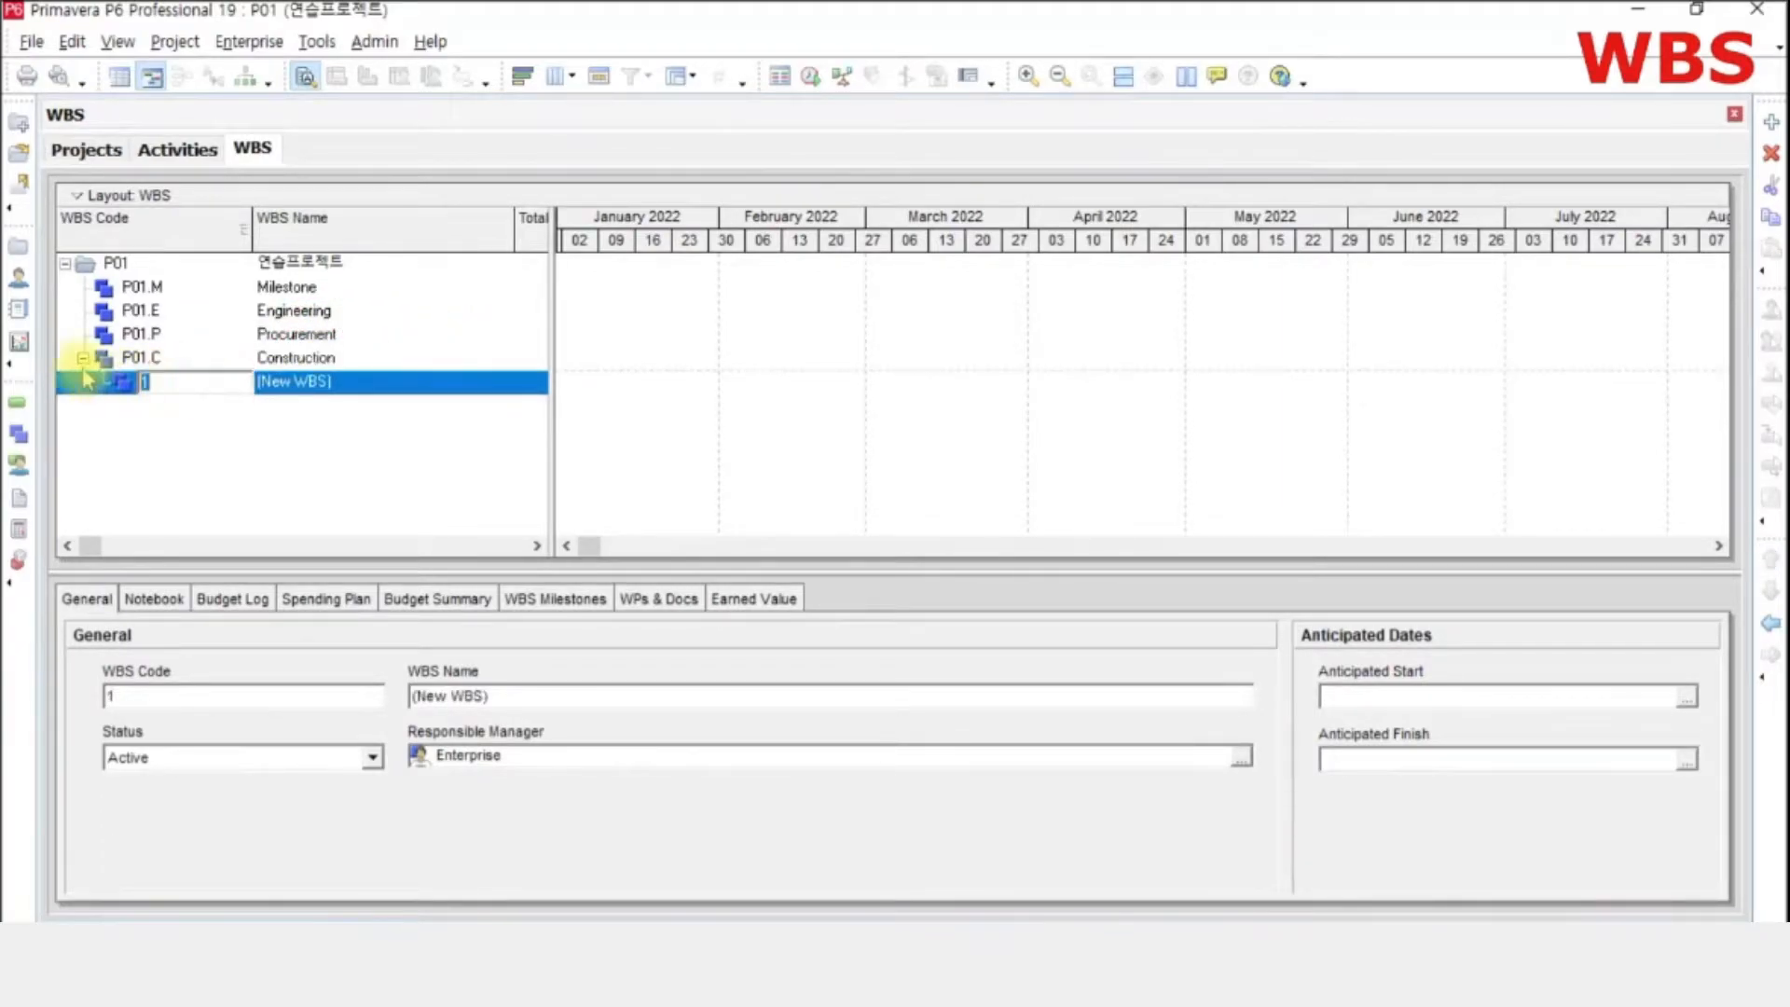
pyautogui.write('C')
pyautogui.press('Return')
pyautogui.click(411, 383)
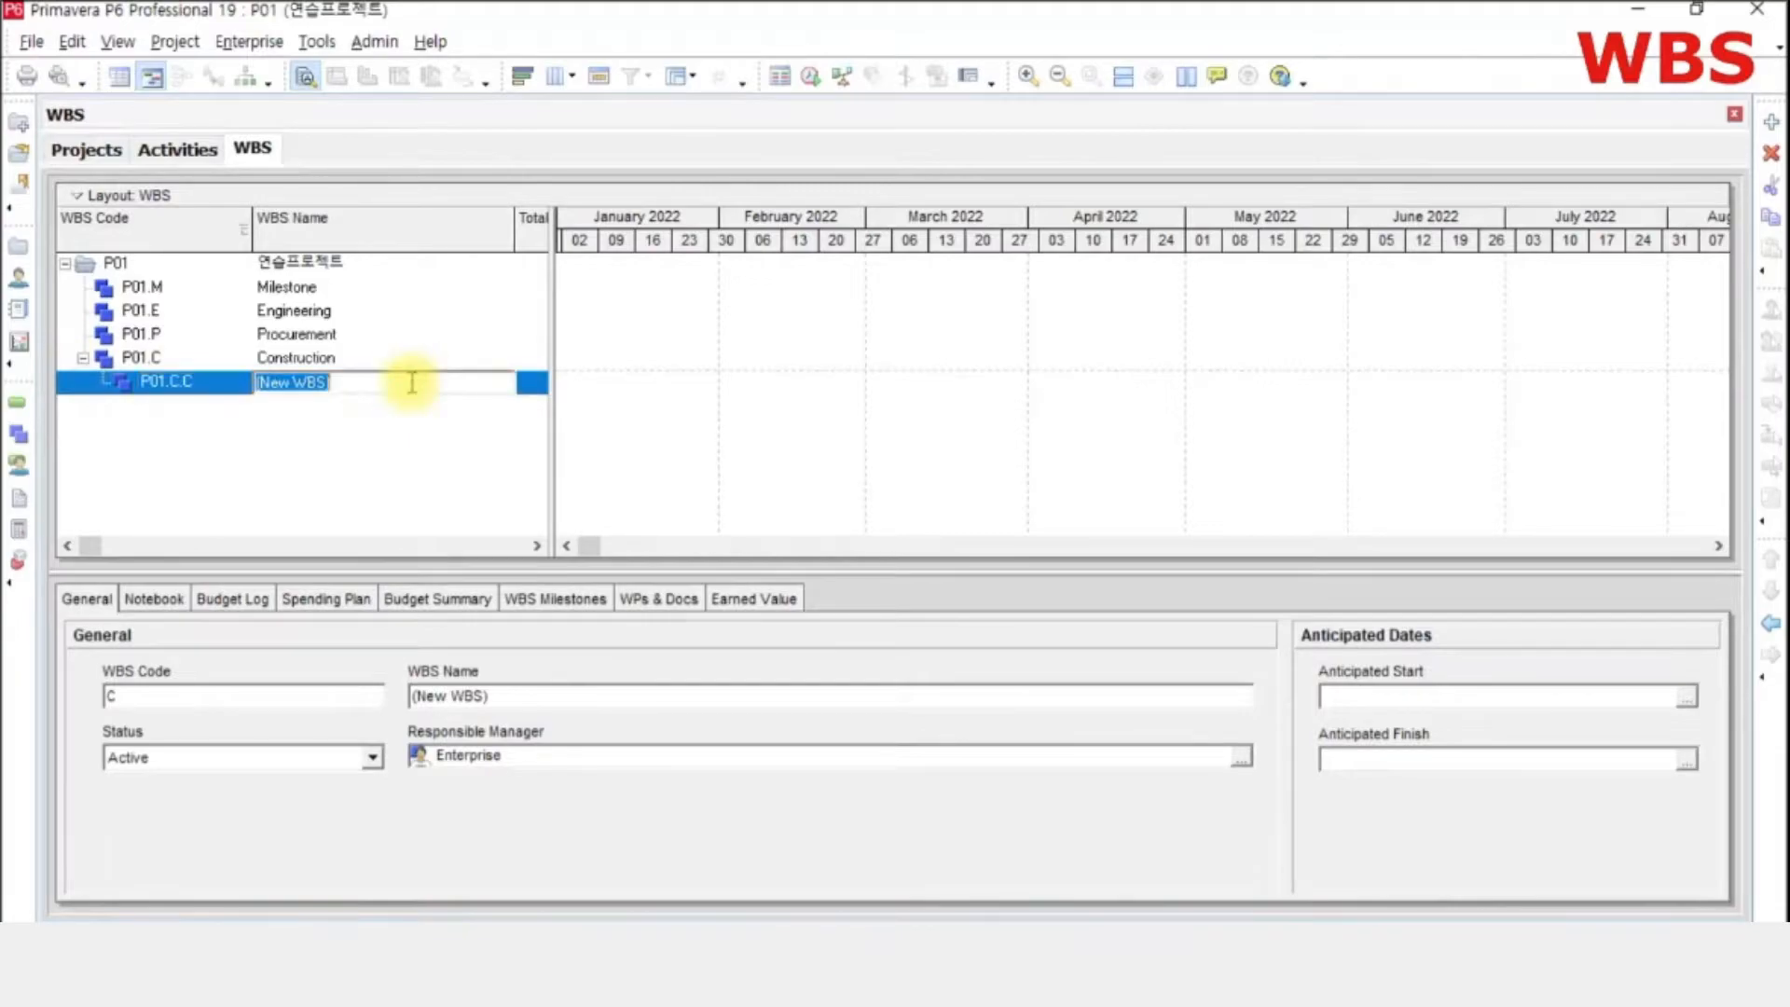
pyautogui.write('Civil')
pyautogui.press('Return')
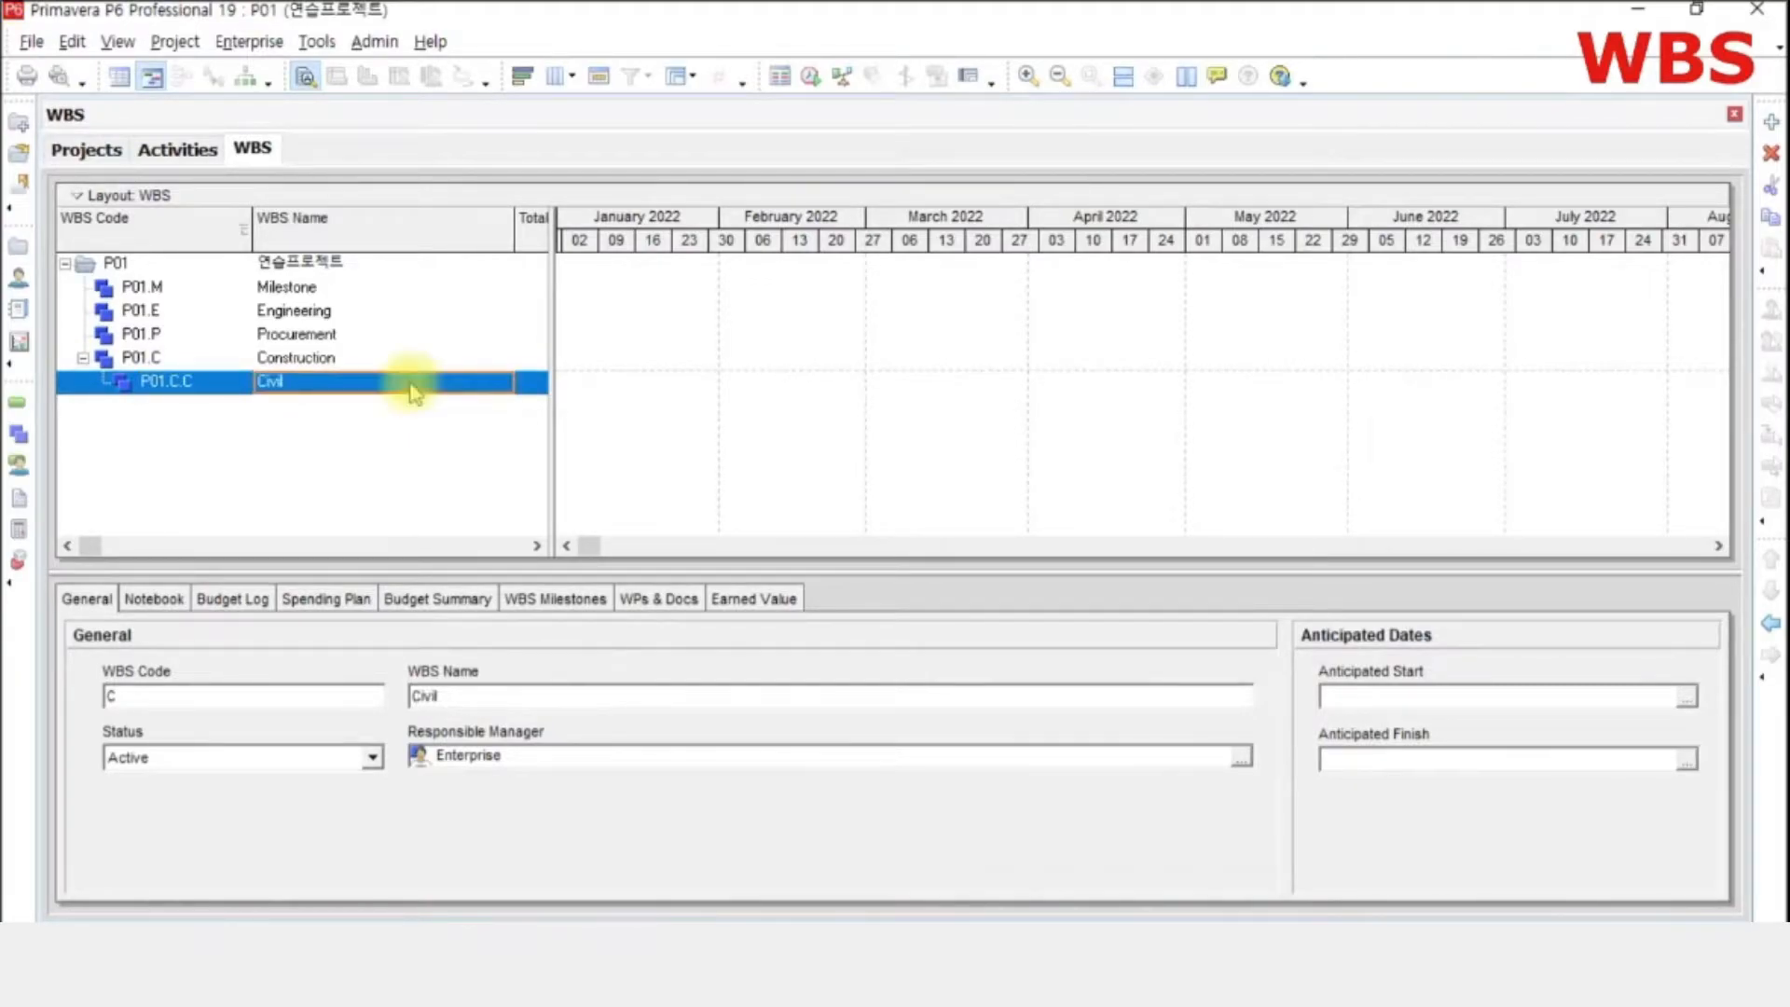
# - Add a WBS element with code M and name Mechanical, placed directly under Construction at the same level as Civil
pyautogui.press('Insert')
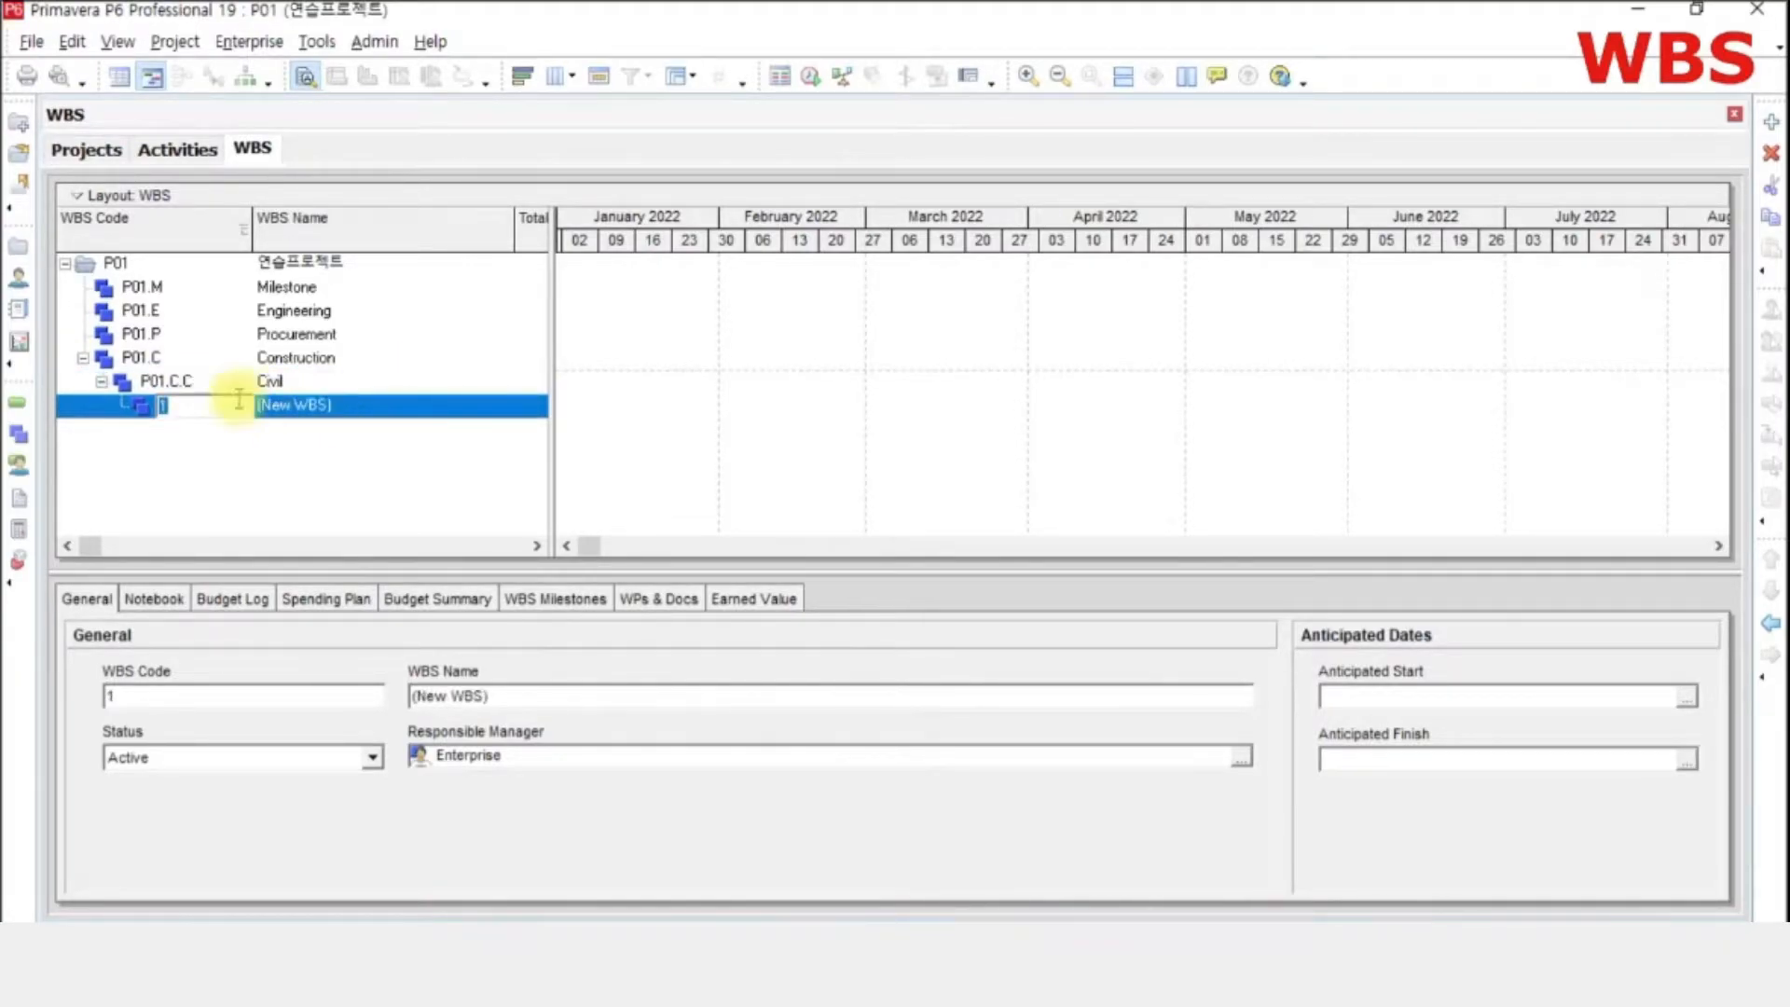
pyautogui.write('M')
pyautogui.press('Return')
pyautogui.click(408, 417)
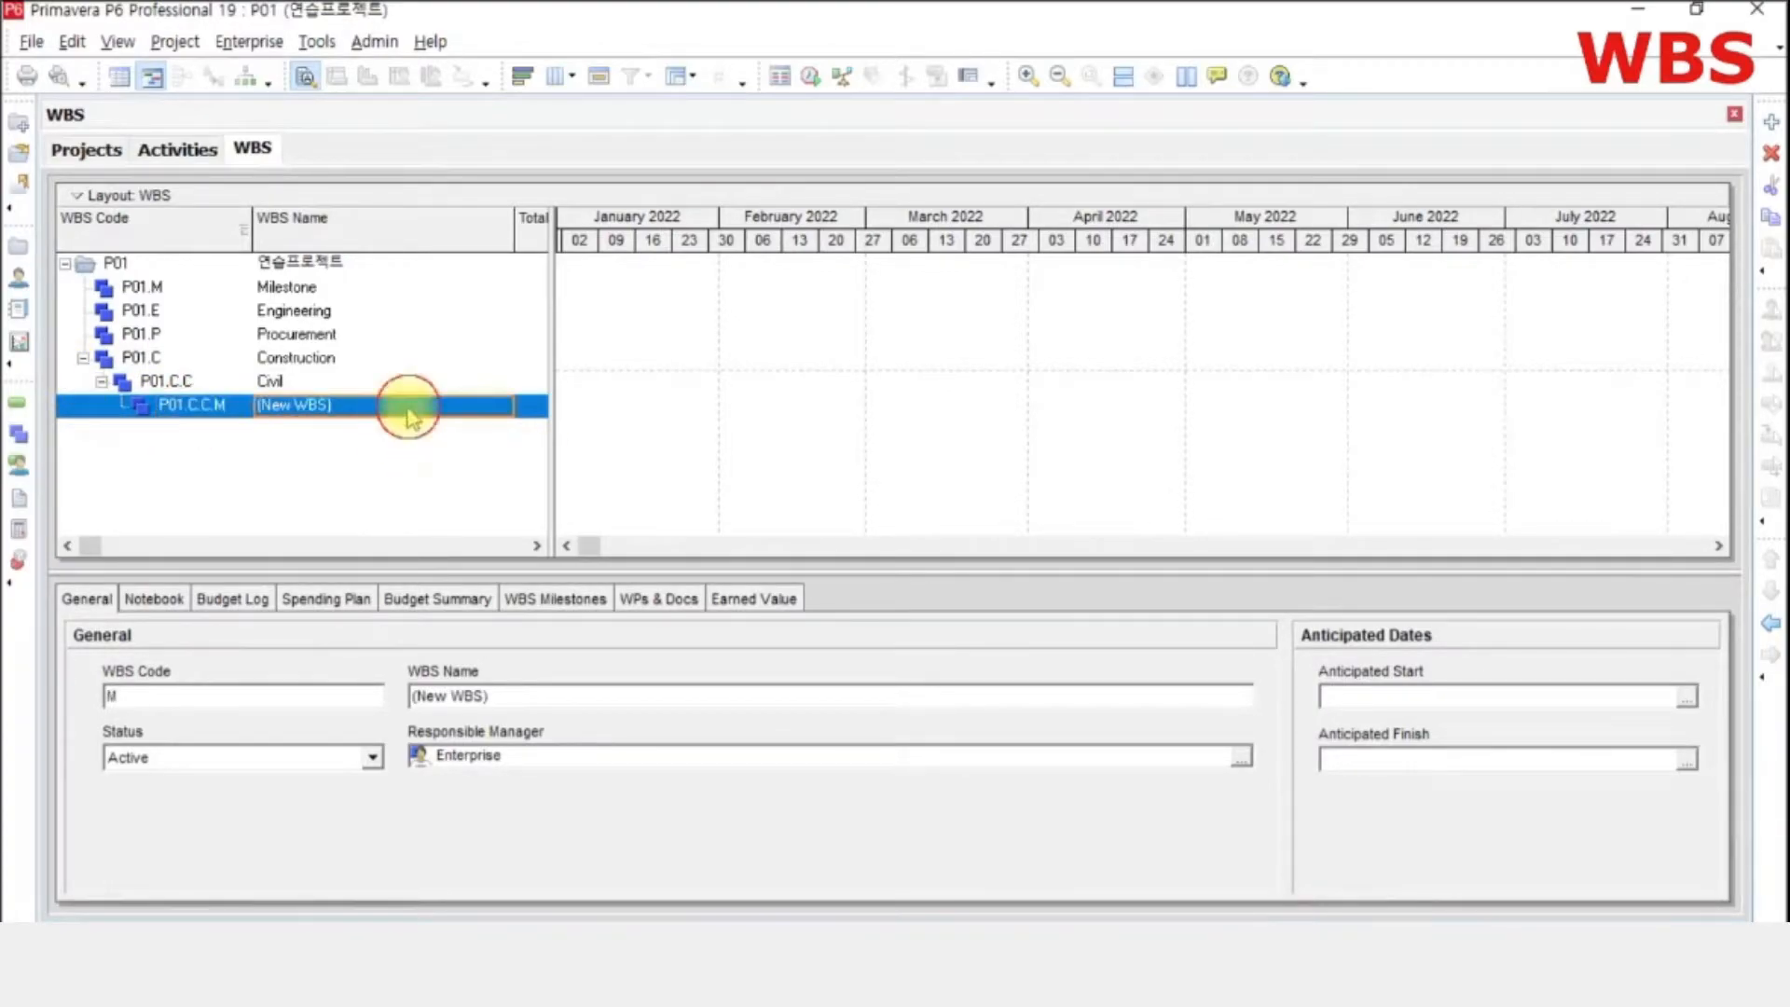
pyautogui.write('Mechan')
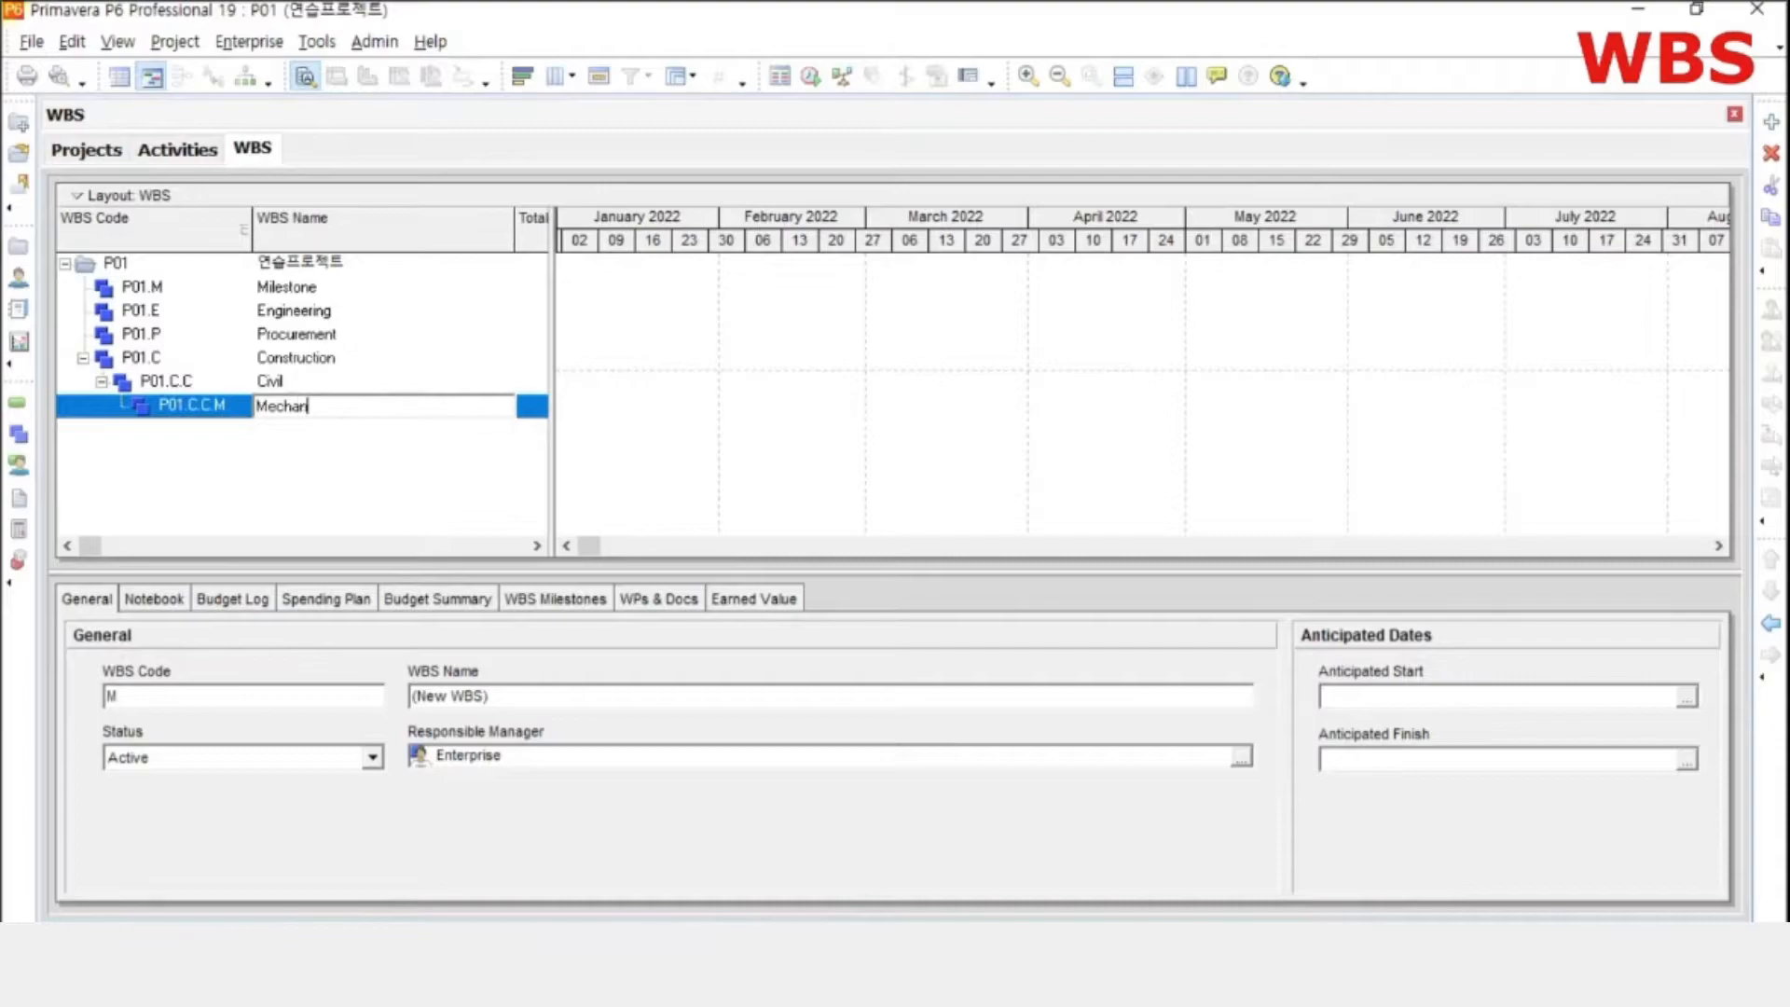
pyautogui.write('ical')
pyautogui.click(409, 411)
# - Add a third WBS element under Construction with code E and name Electrical
pyautogui.moveTo(410, 416); pyautogui.dragTo(346, 360)
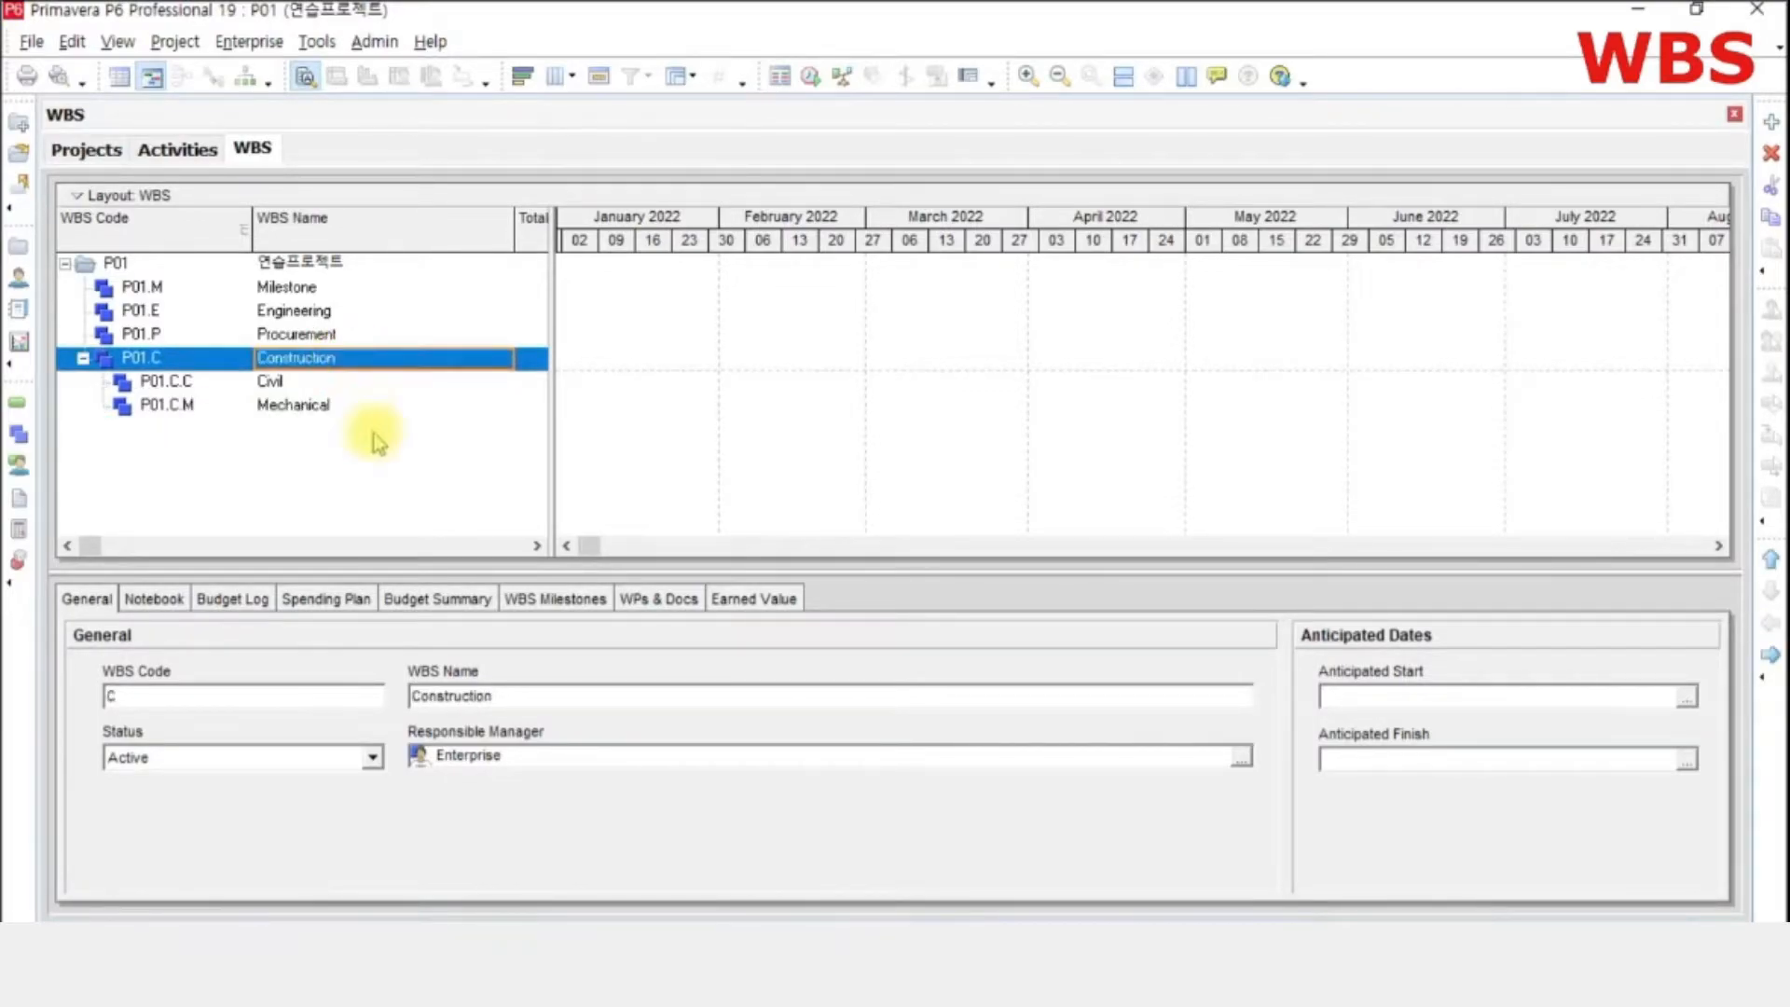
pyautogui.press('Insert')
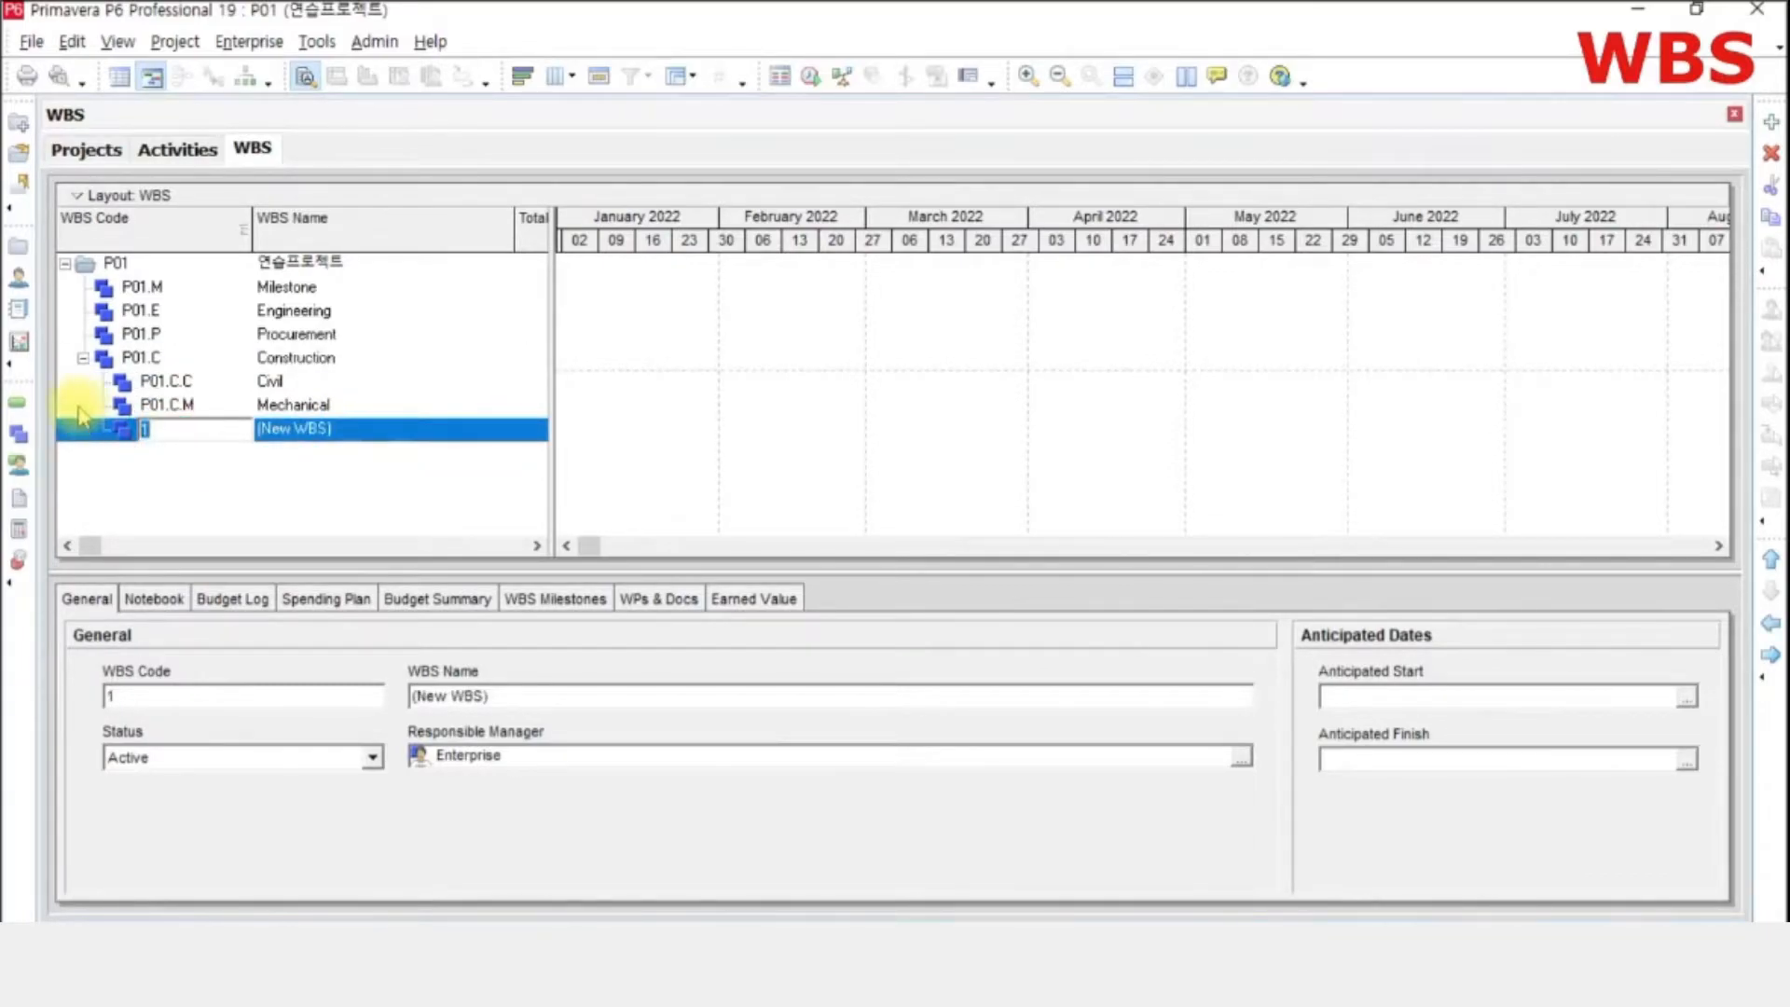
pyautogui.write('E')
pyautogui.click(351, 432)
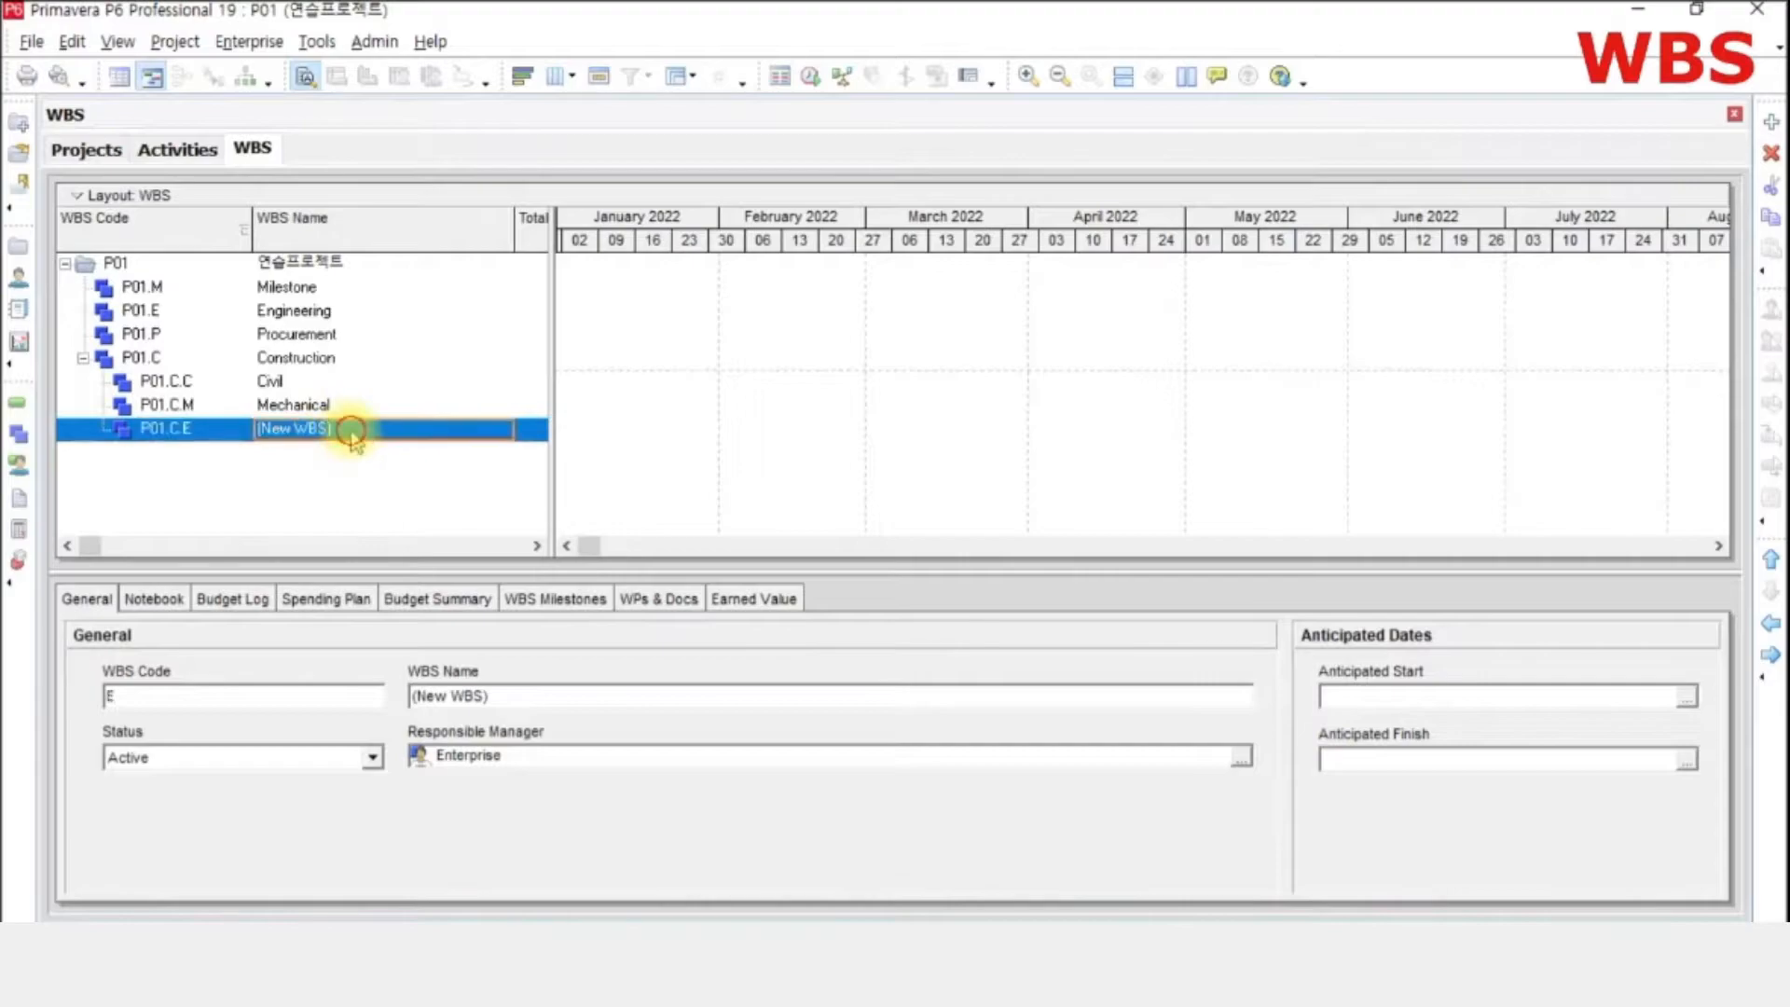
pyautogui.write('Electricall')
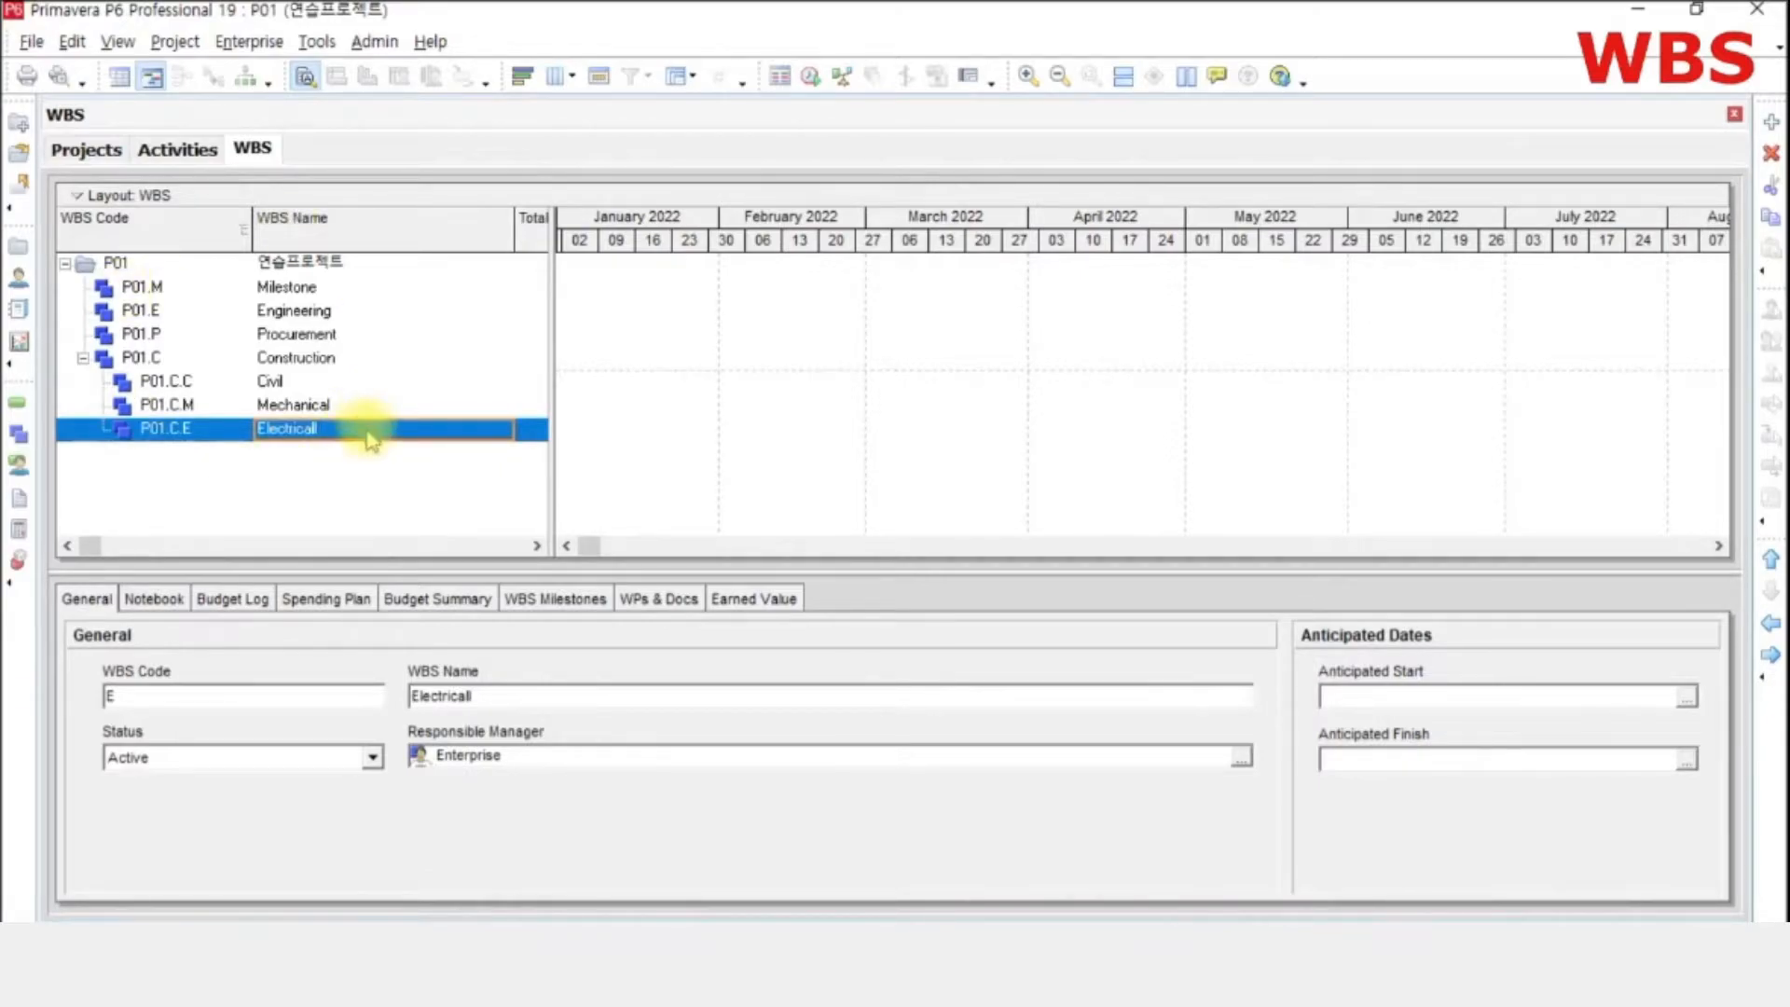
pyautogui.press('Return')
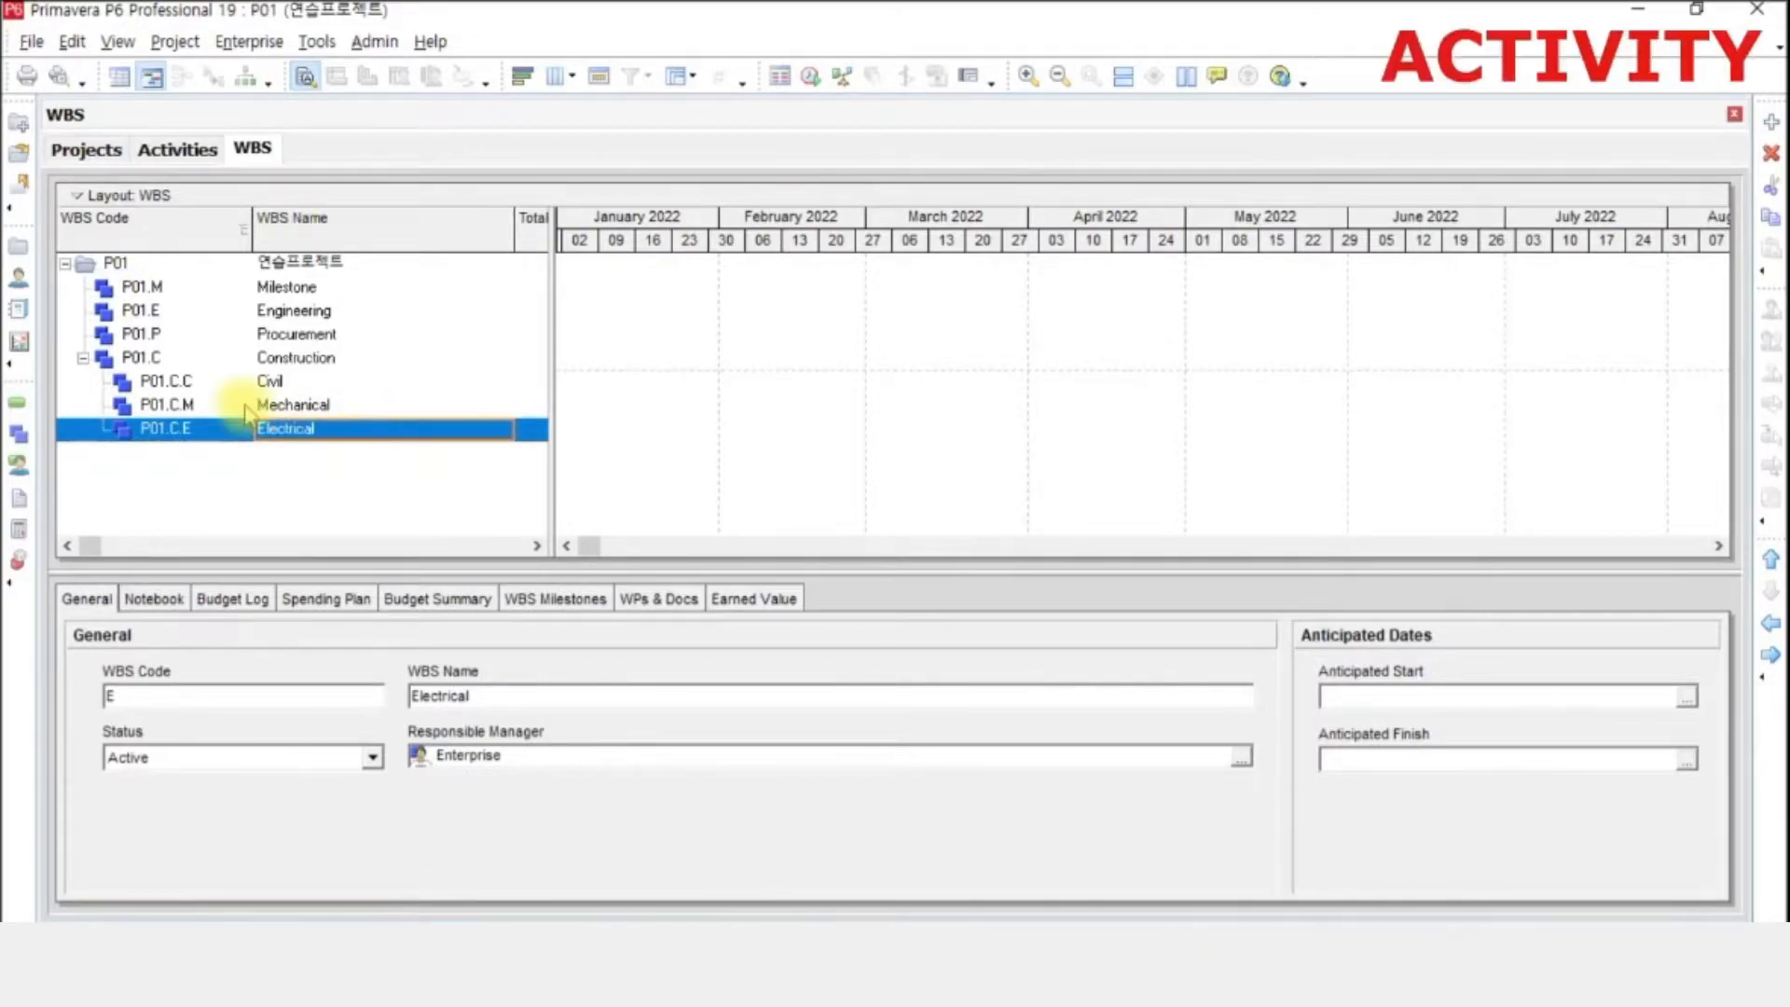
# - Switch to the project's activities and group them by WBS
pyautogui.click(179, 155)
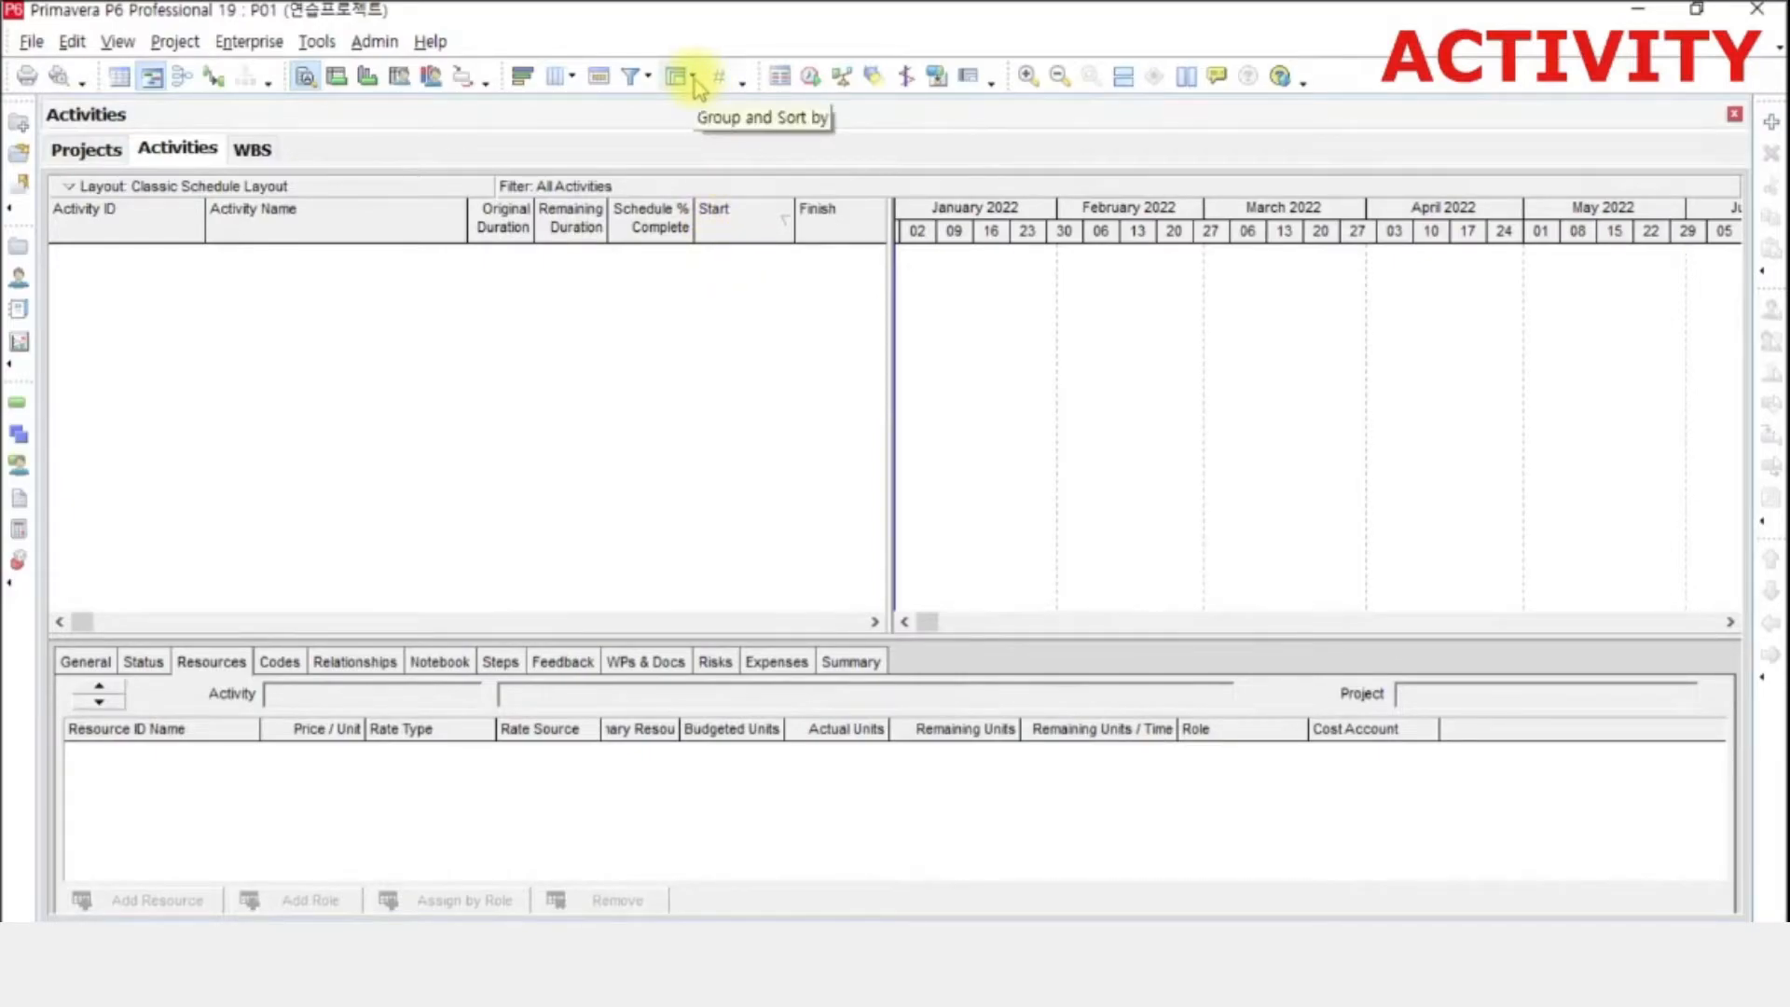
pyautogui.click(86, 42)
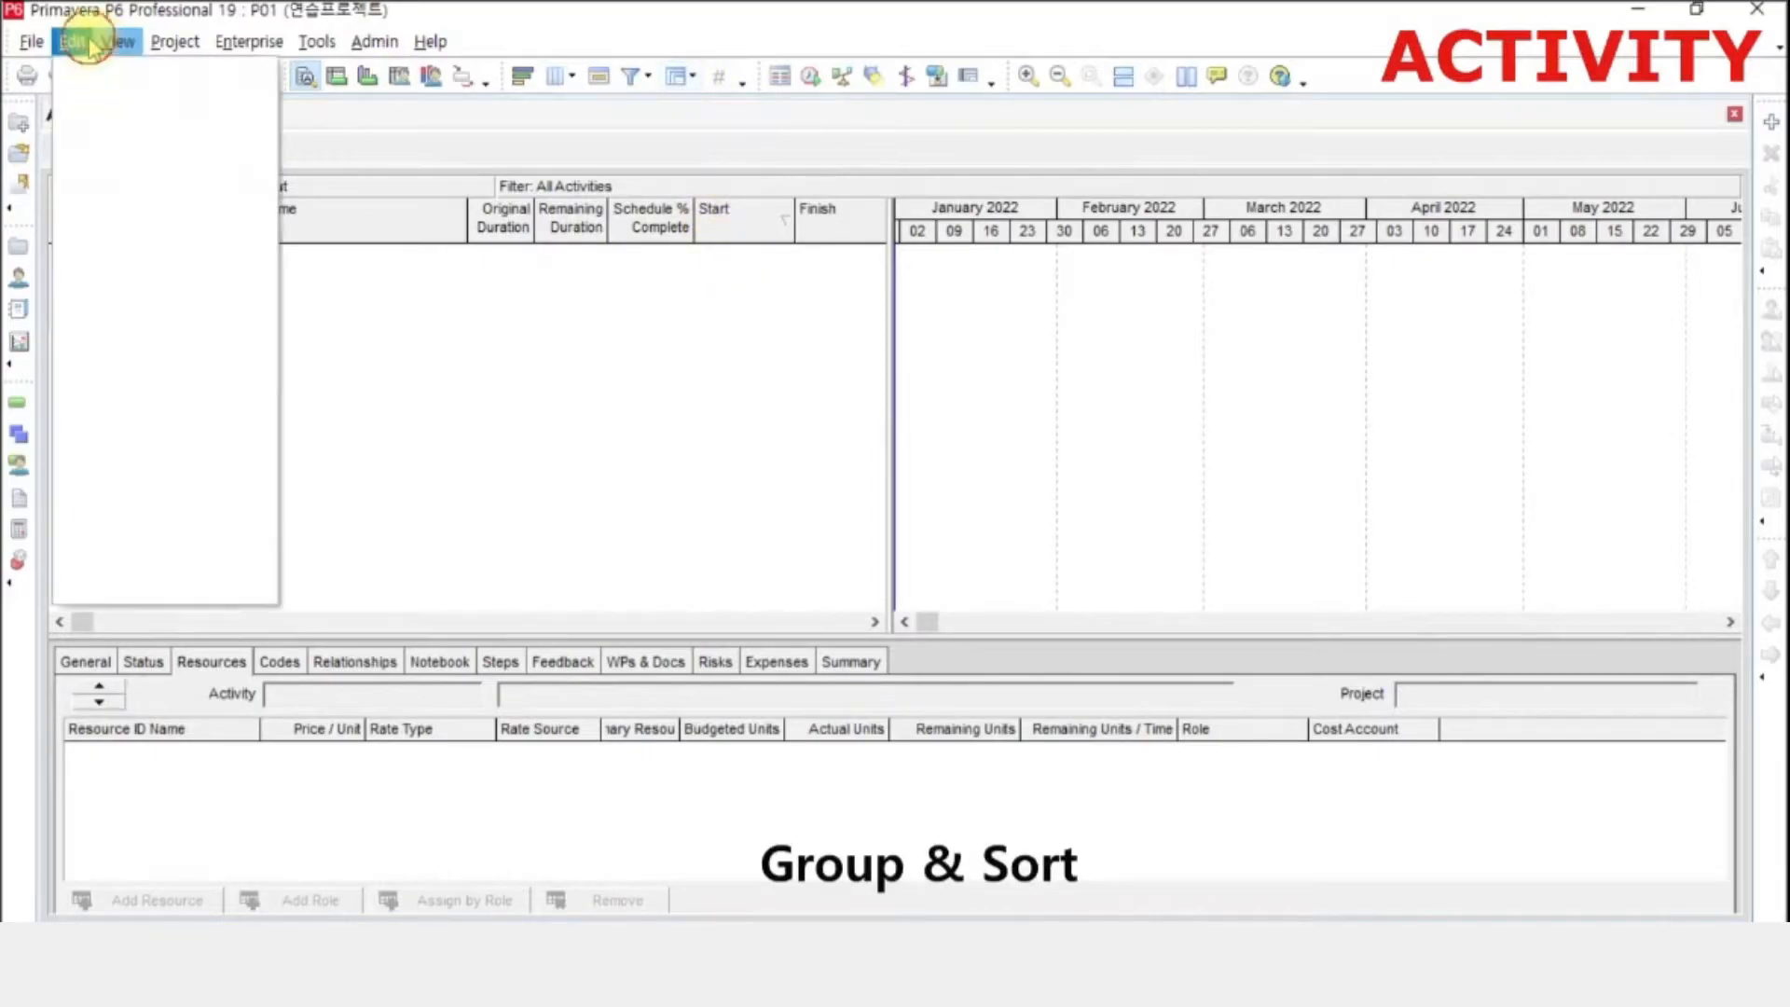
pyautogui.moveTo(118, 42)
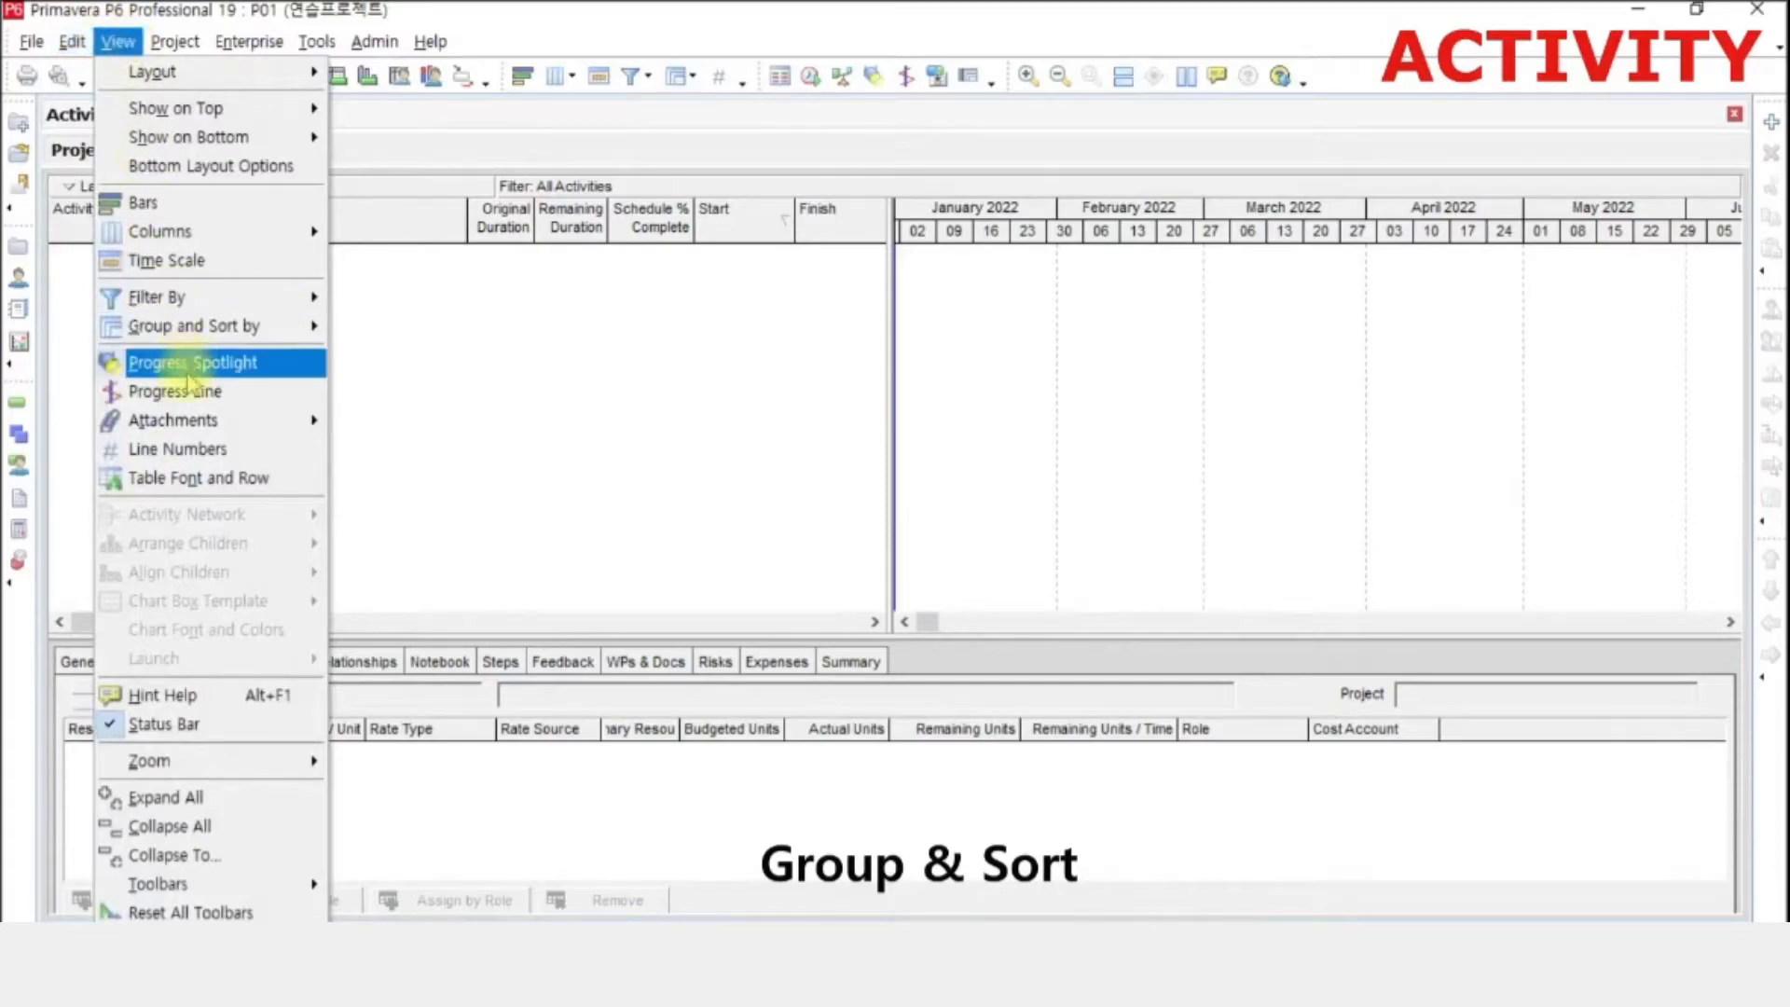
pyautogui.click(200, 325)
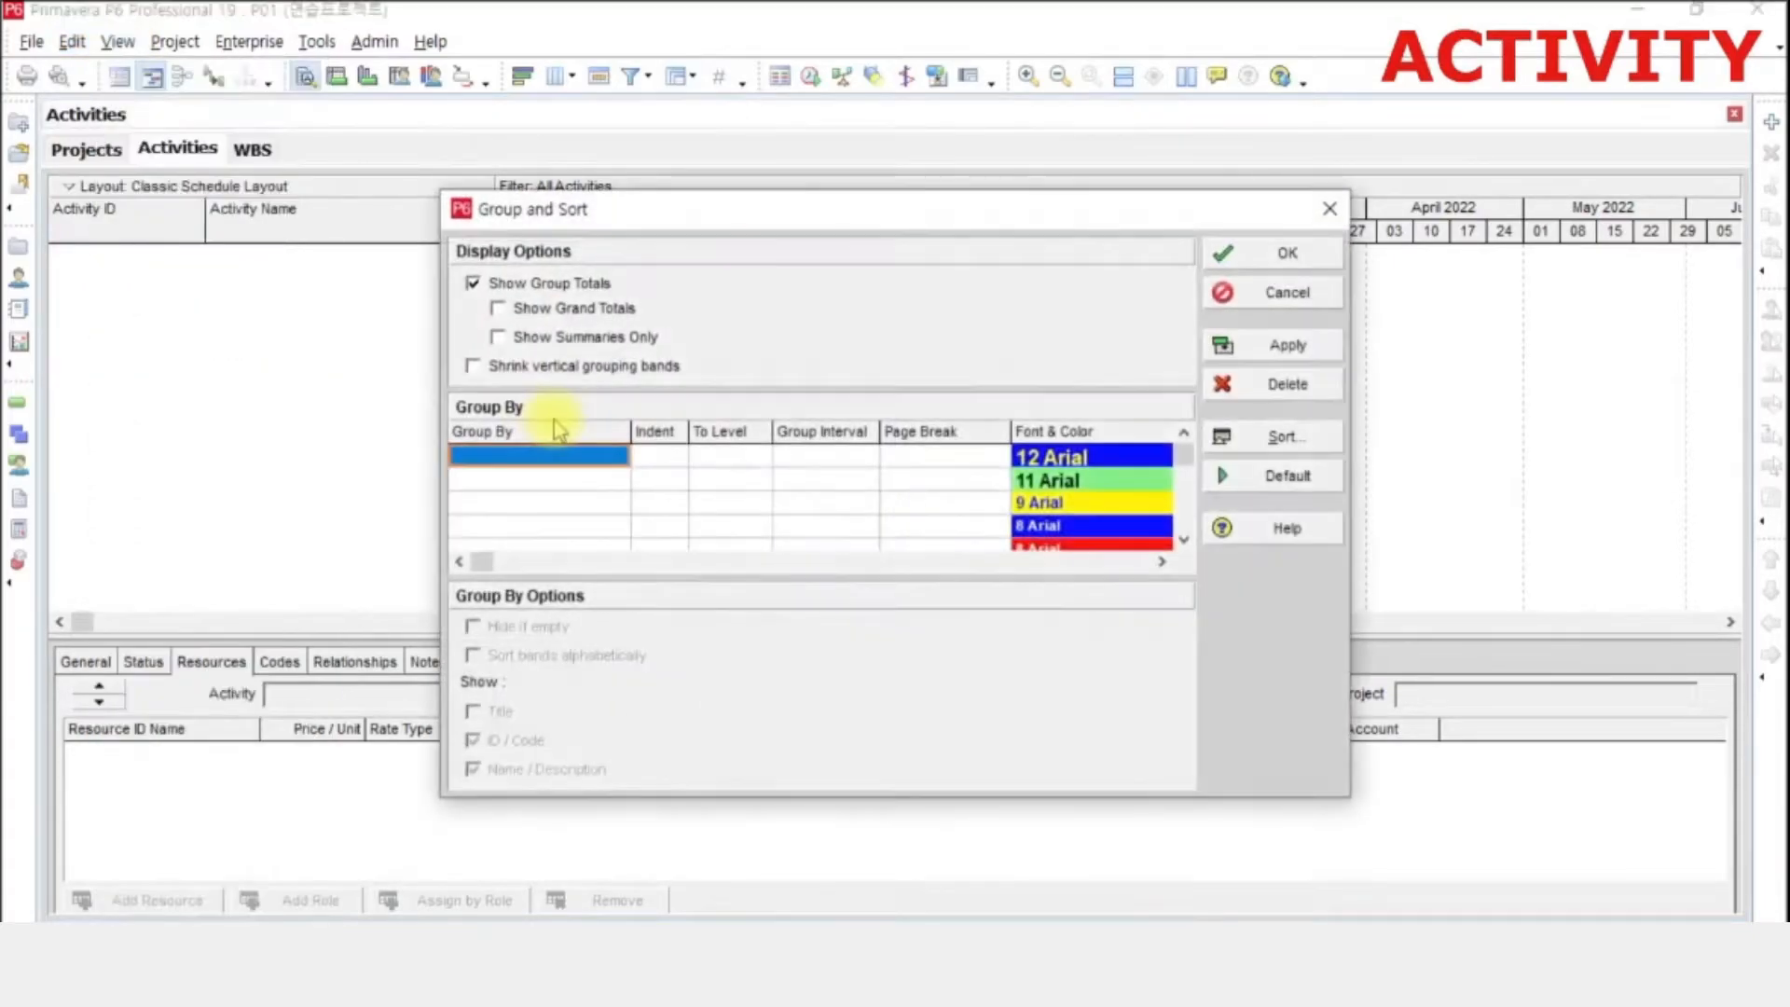
pyautogui.click(509, 465)
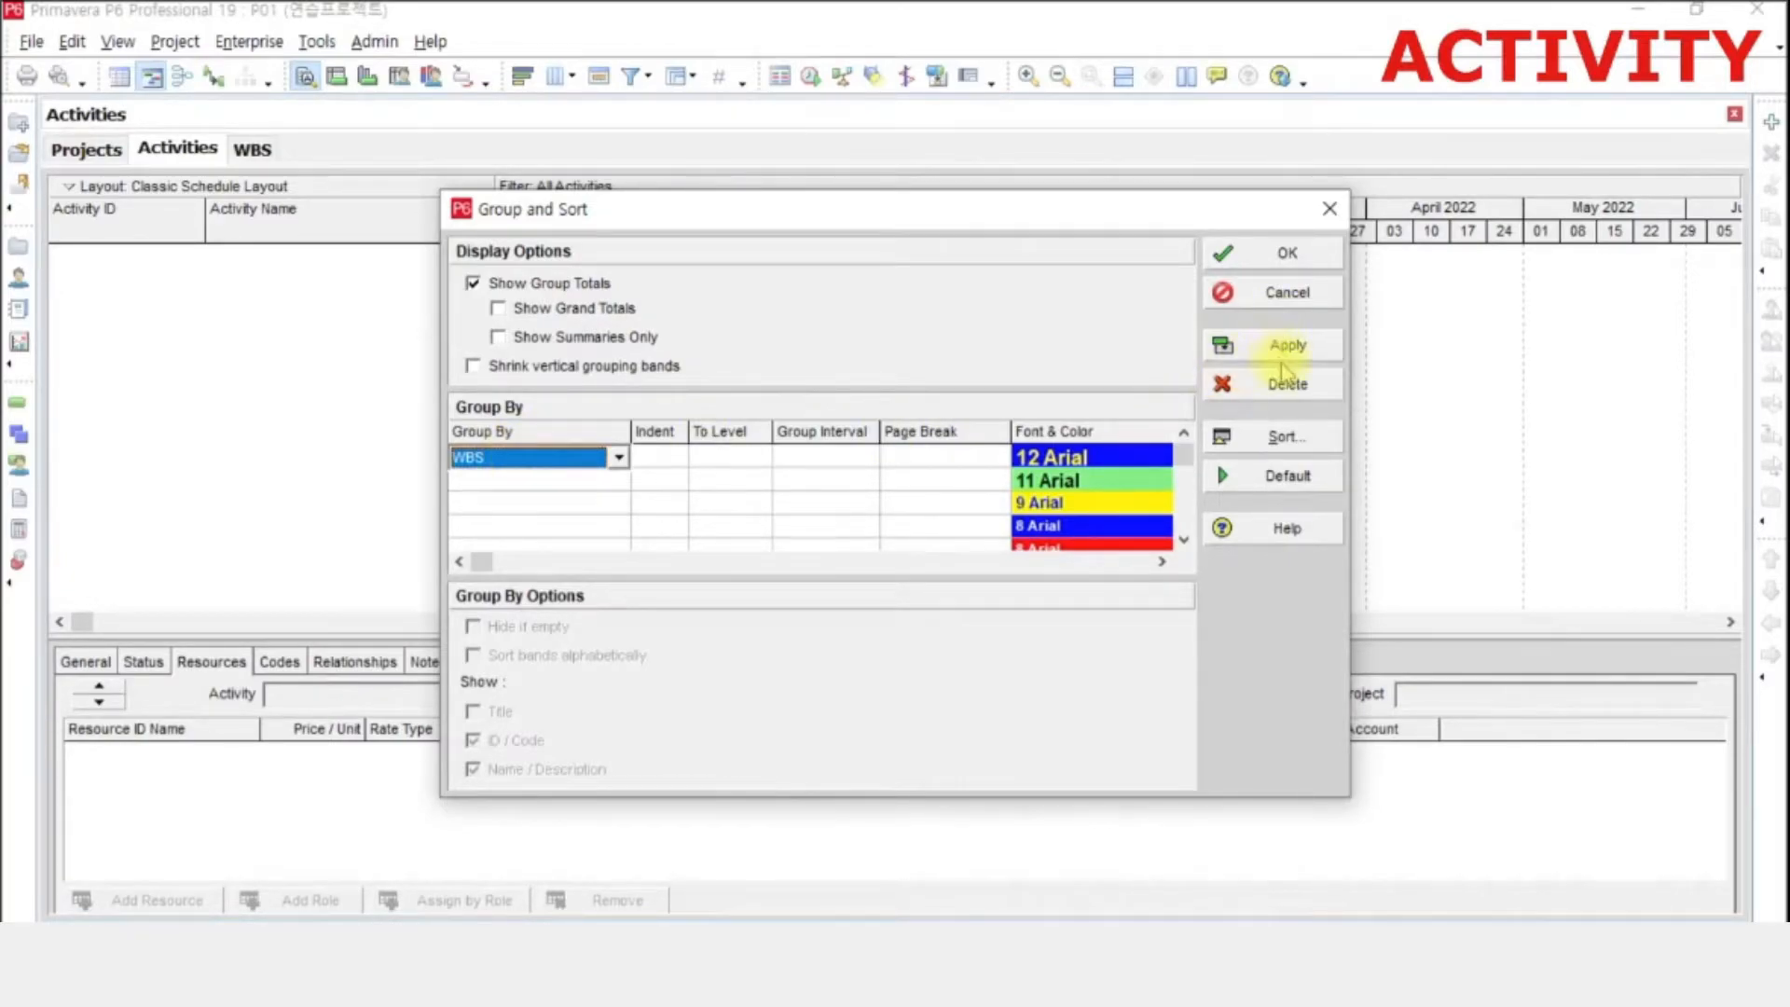
pyautogui.click(1283, 367)
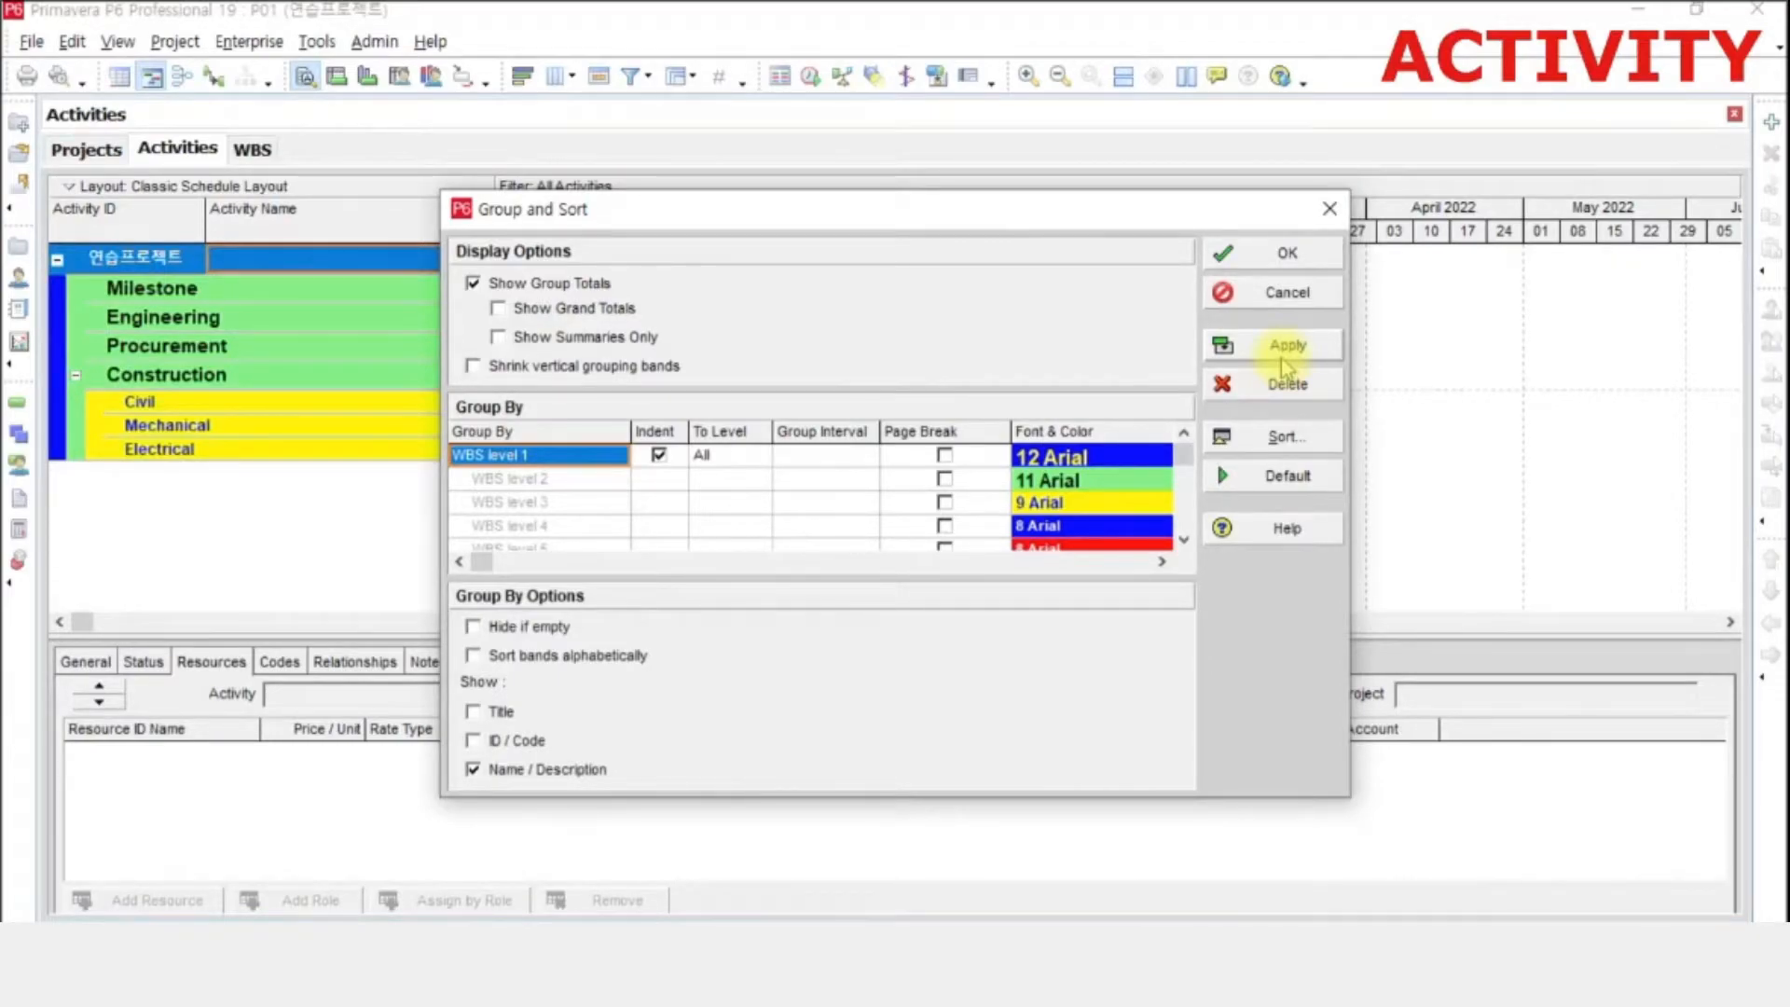
pyautogui.click(1314, 257)
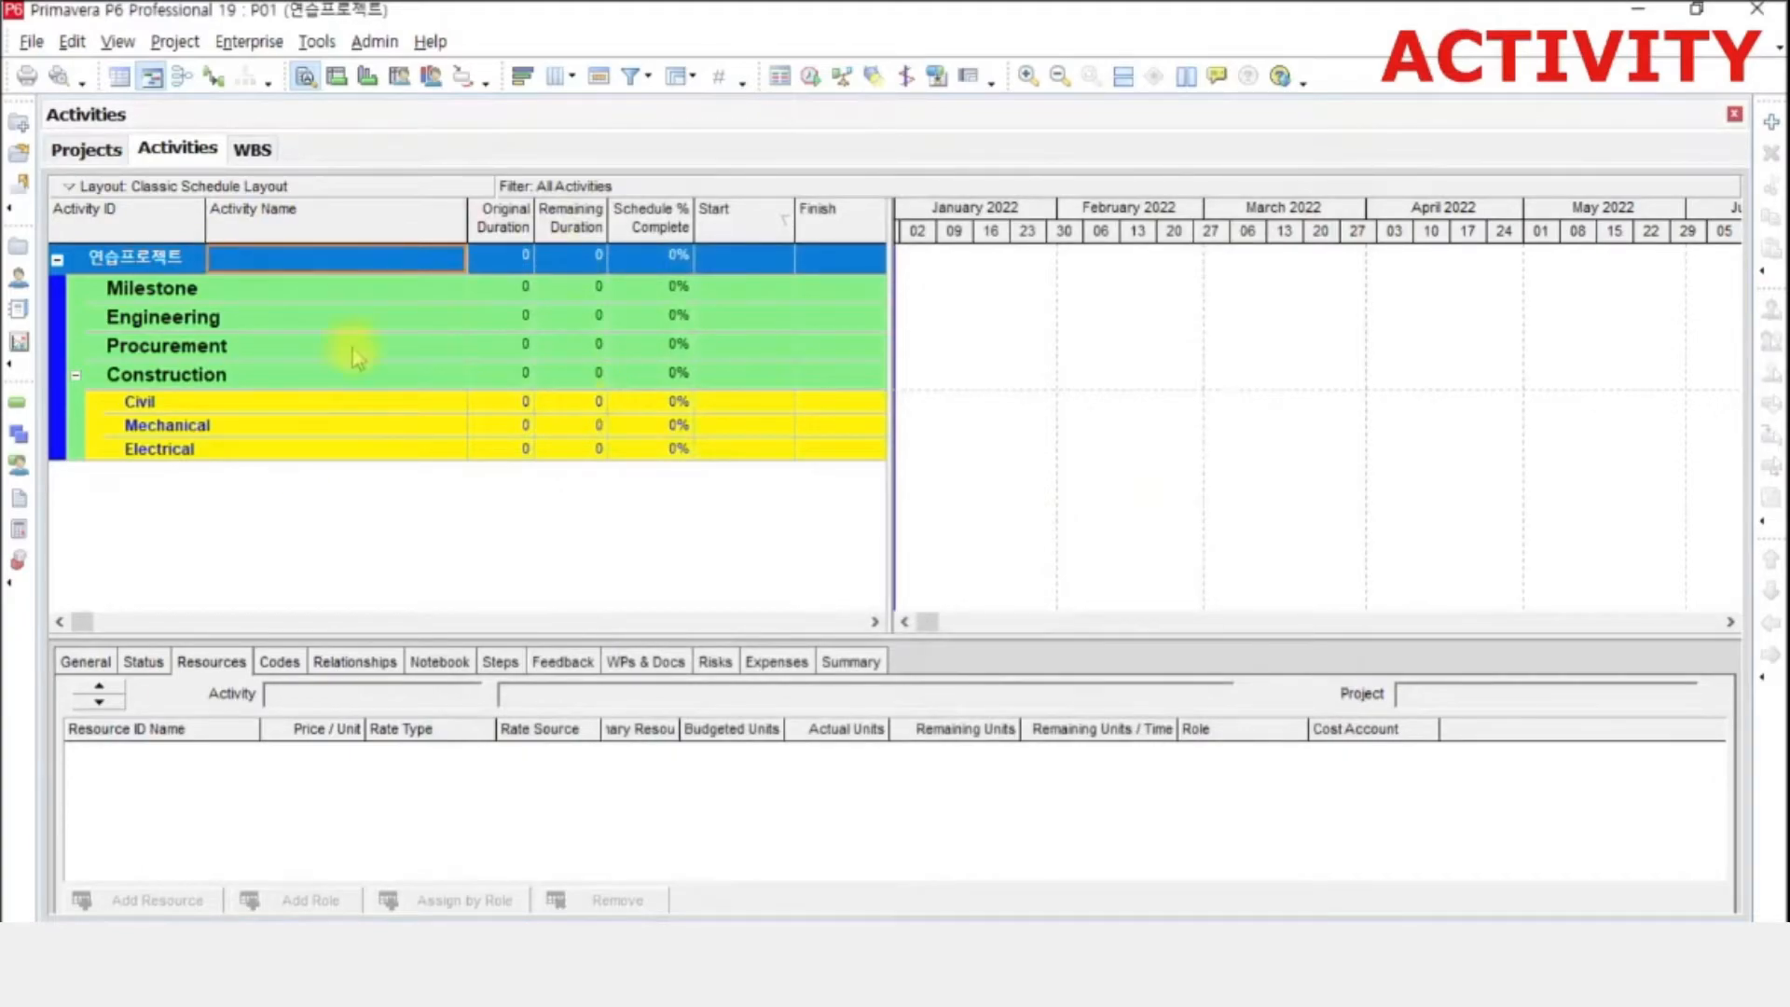
# - Start a new activity under the Milestone WBS element and name it Start Milestone, keeping the ID A1000
pyautogui.click(179, 291)
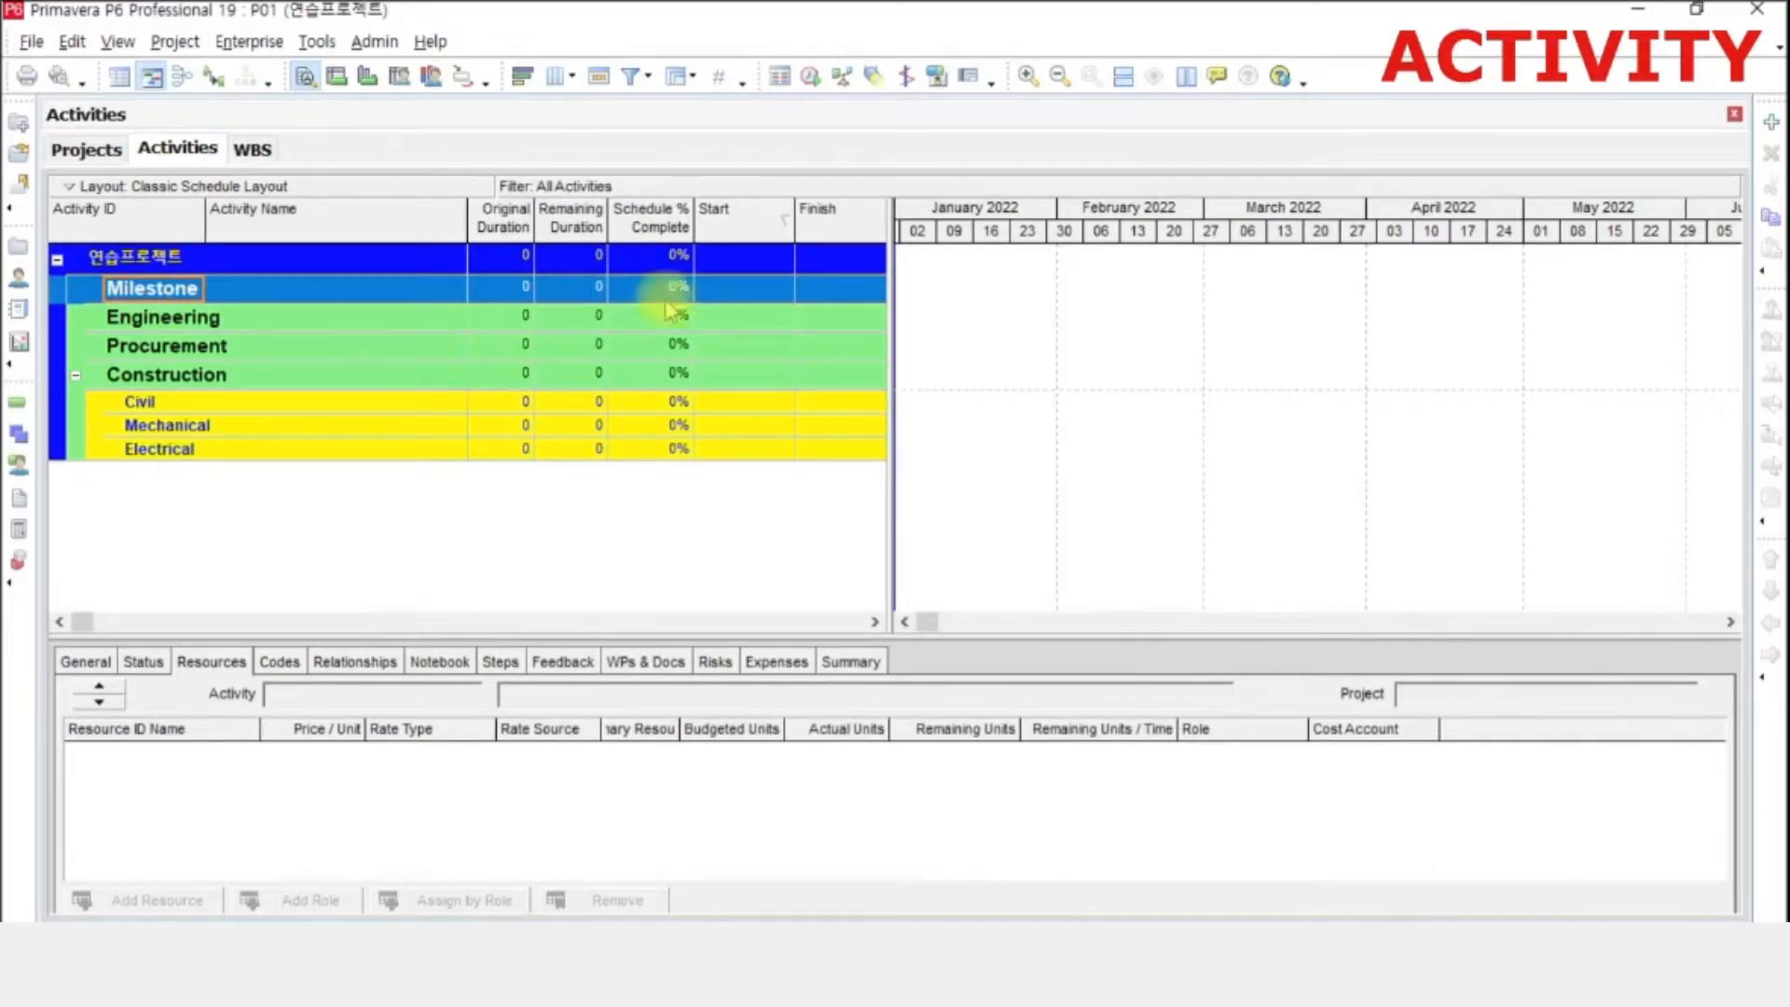
pyautogui.click(1771, 125)
pyautogui.moveTo(683, 292); pyautogui.dragTo(583, 266)
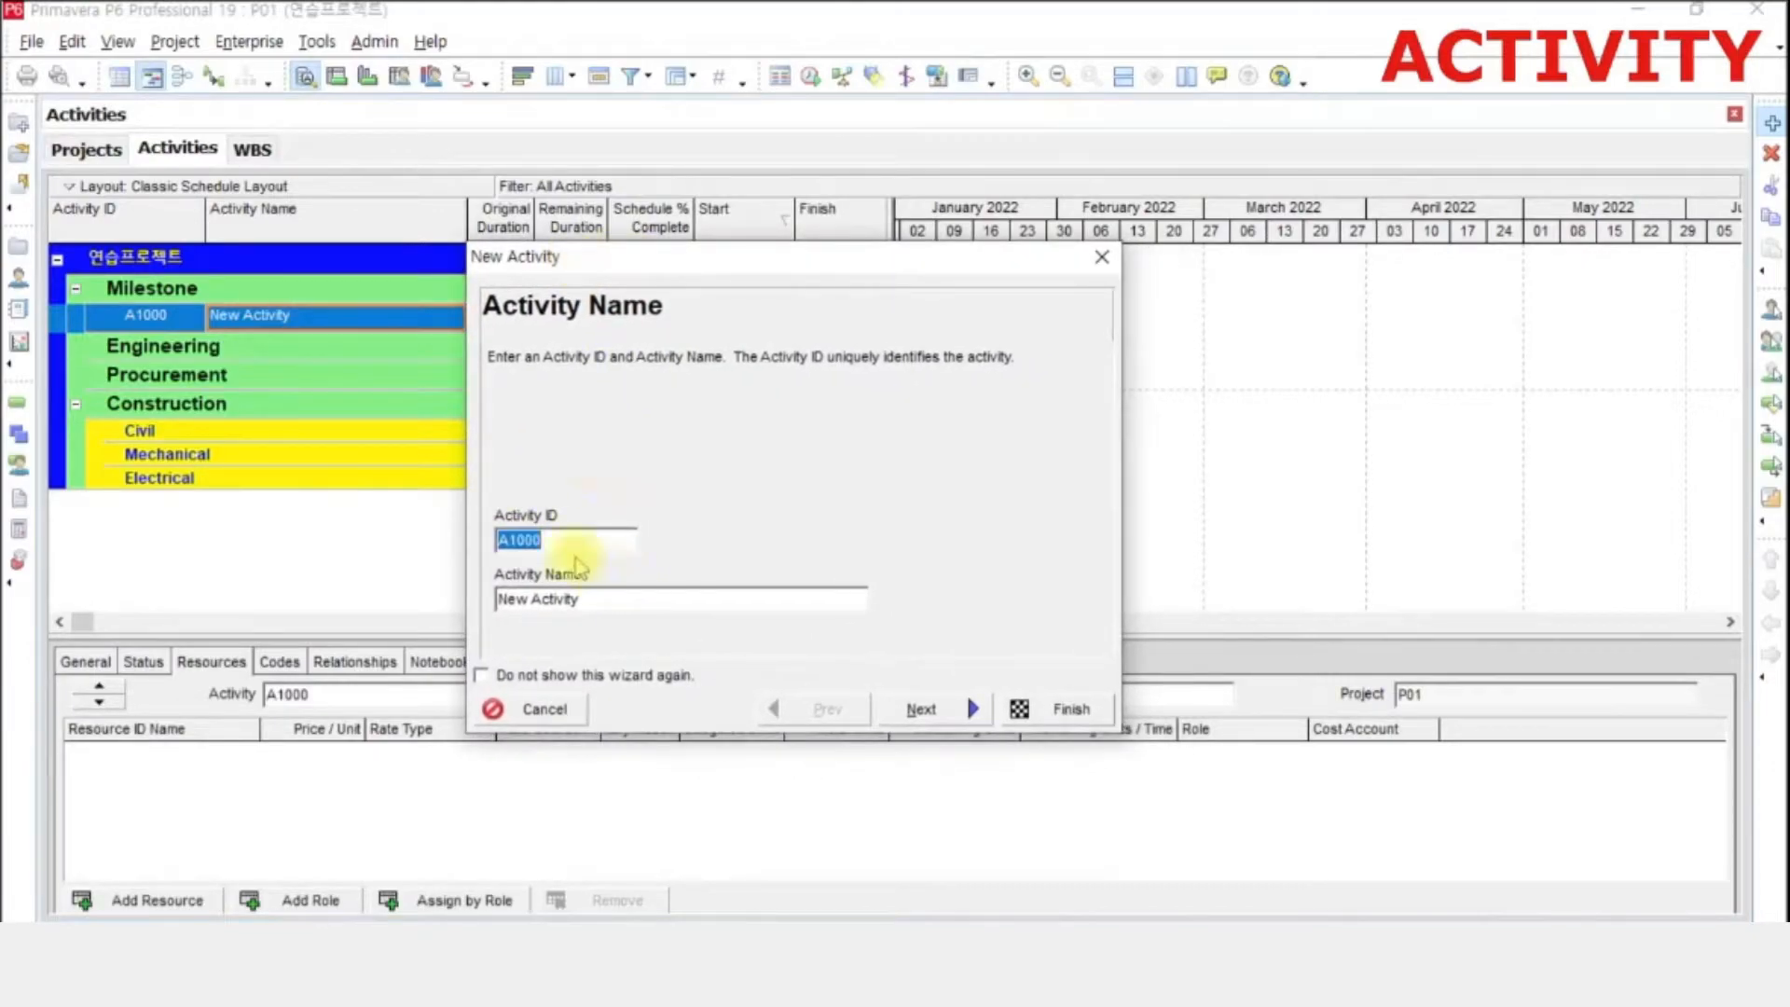
pyautogui.click(607, 597)
pyautogui.doubleClick(672, 597)
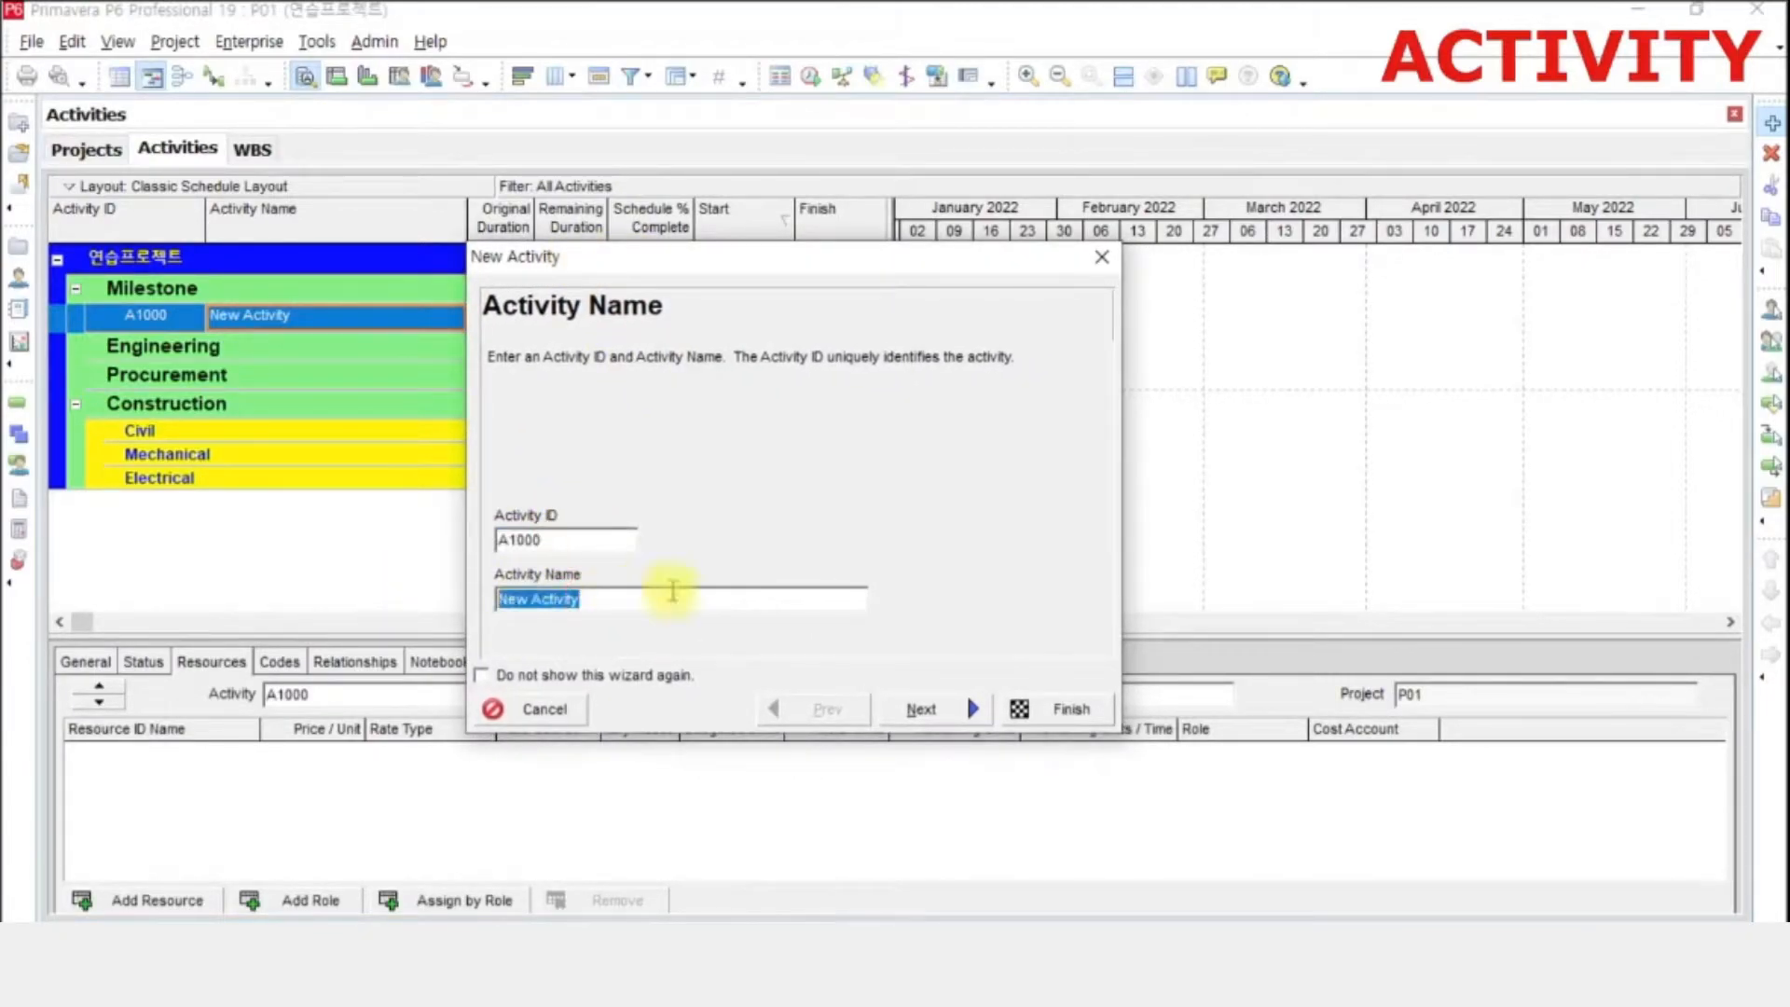
pyautogui.write('ㄴ')
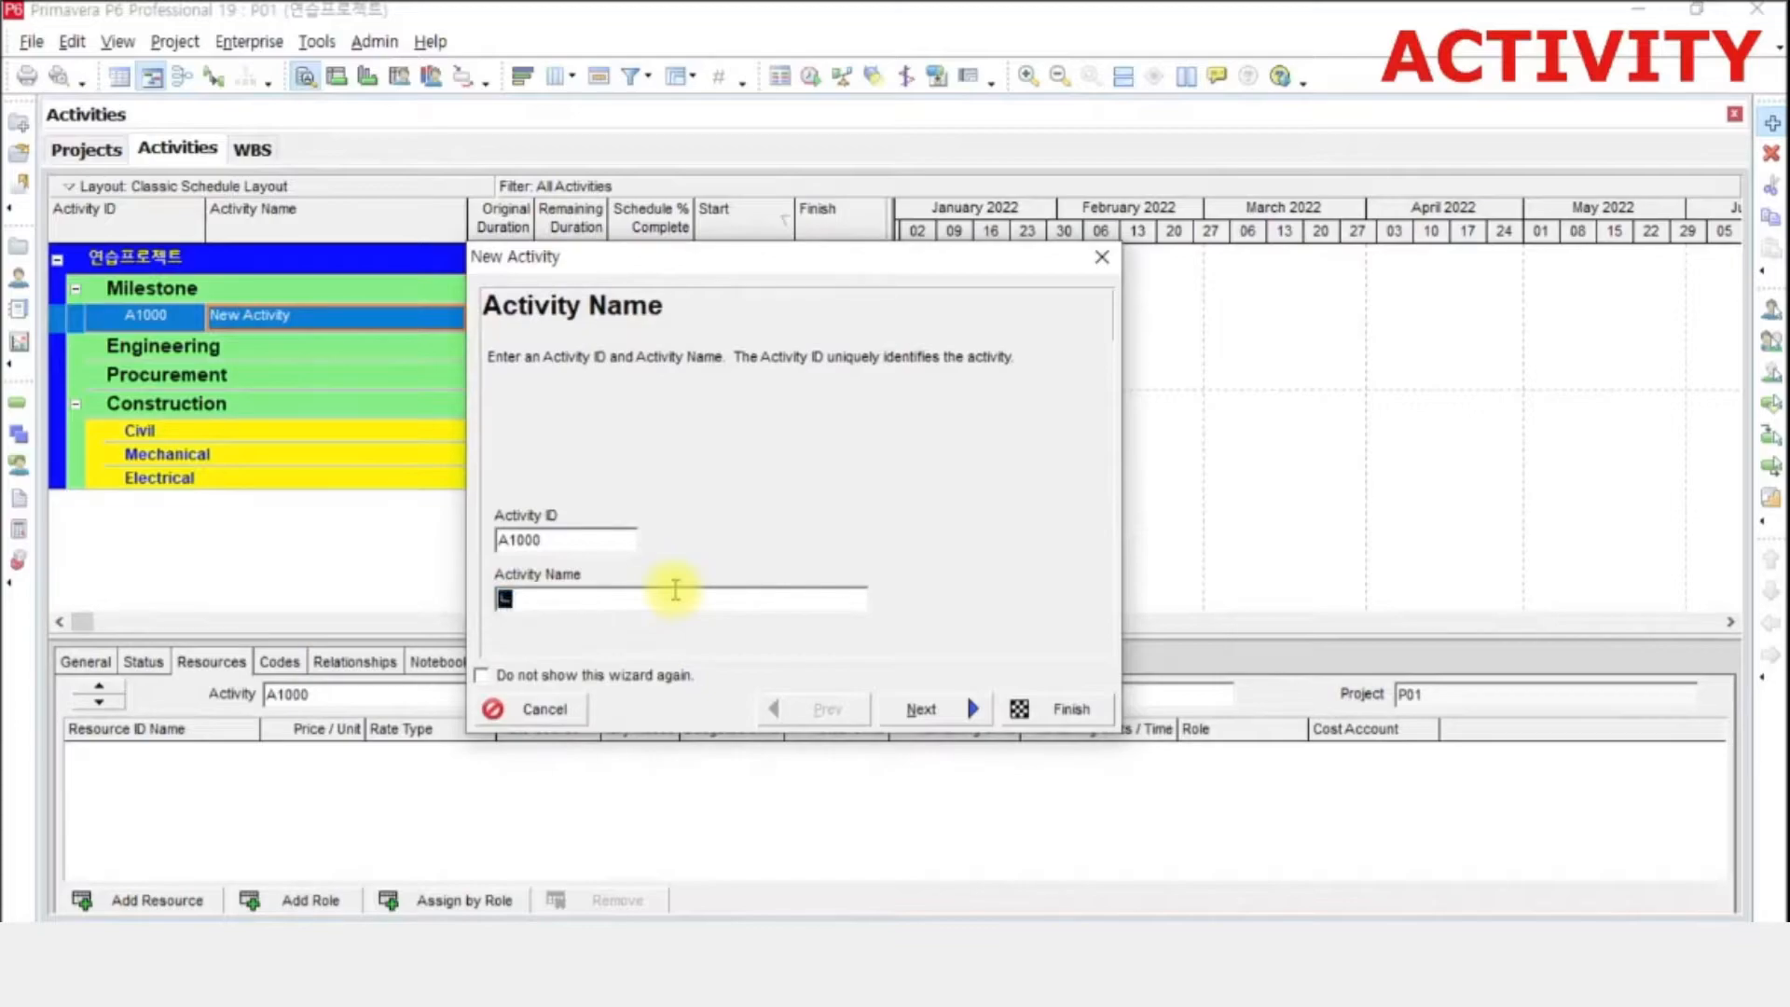
pyautogui.press('BackSpace')
pyautogui.write('Start')
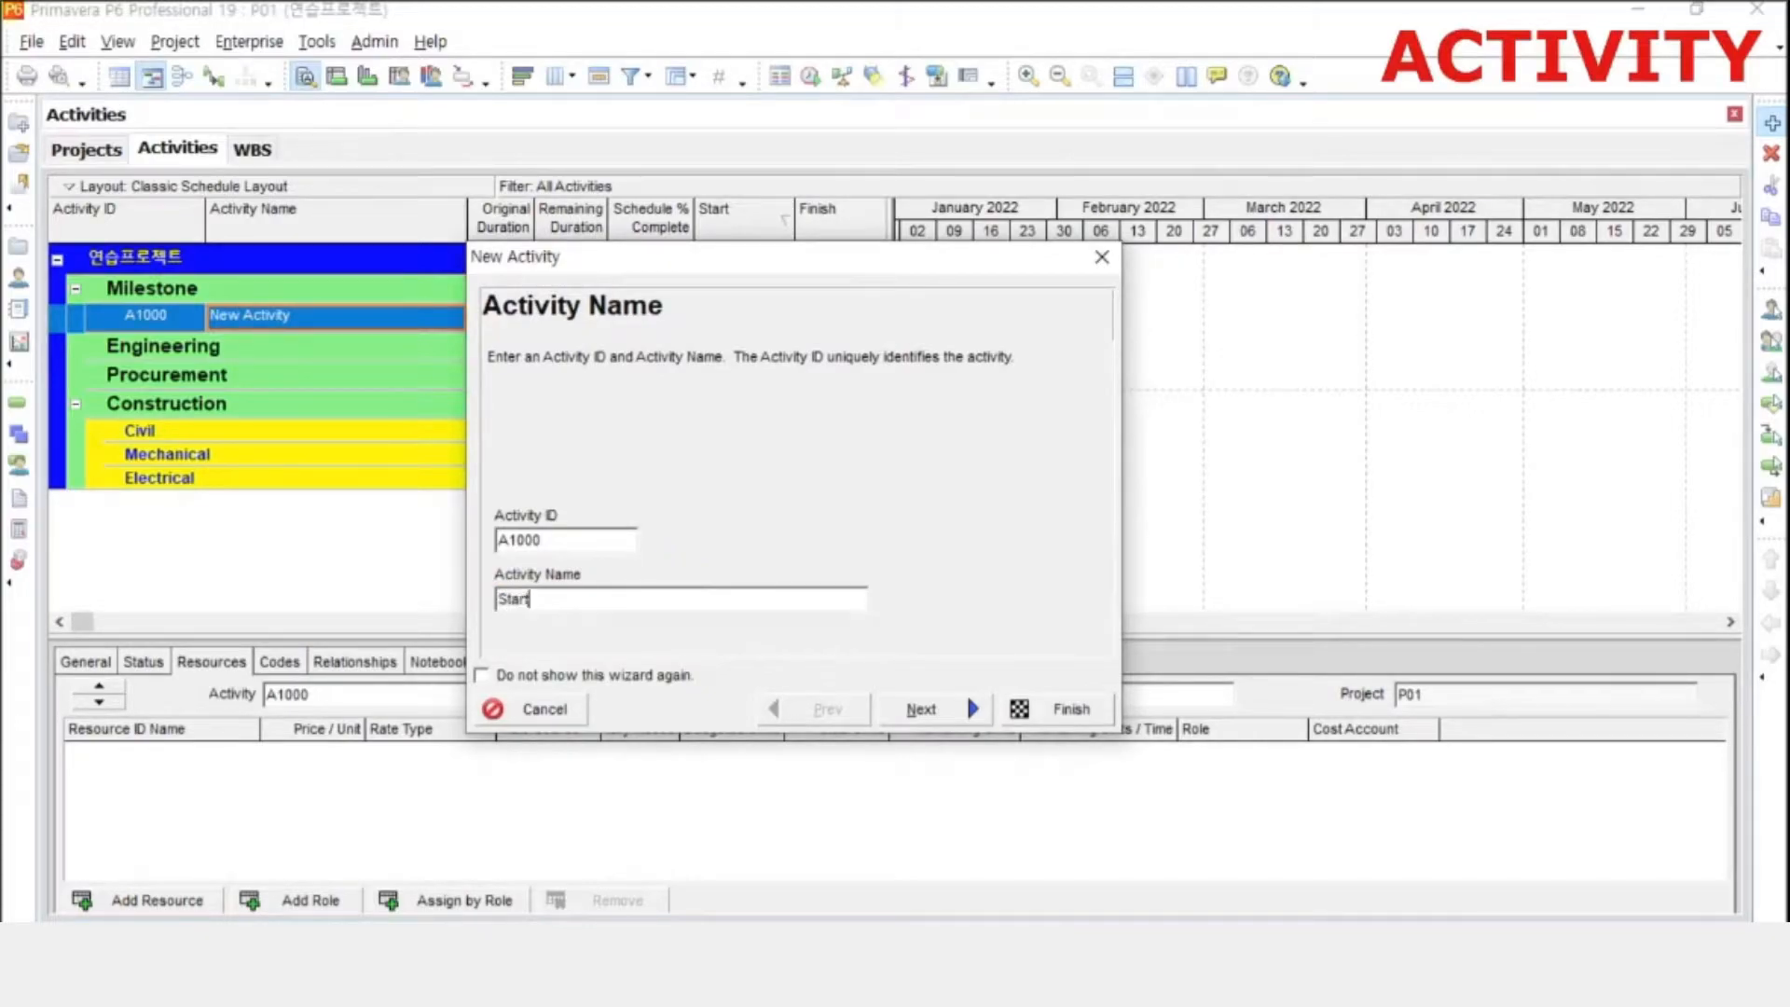
pyautogui.write(' Milestone')
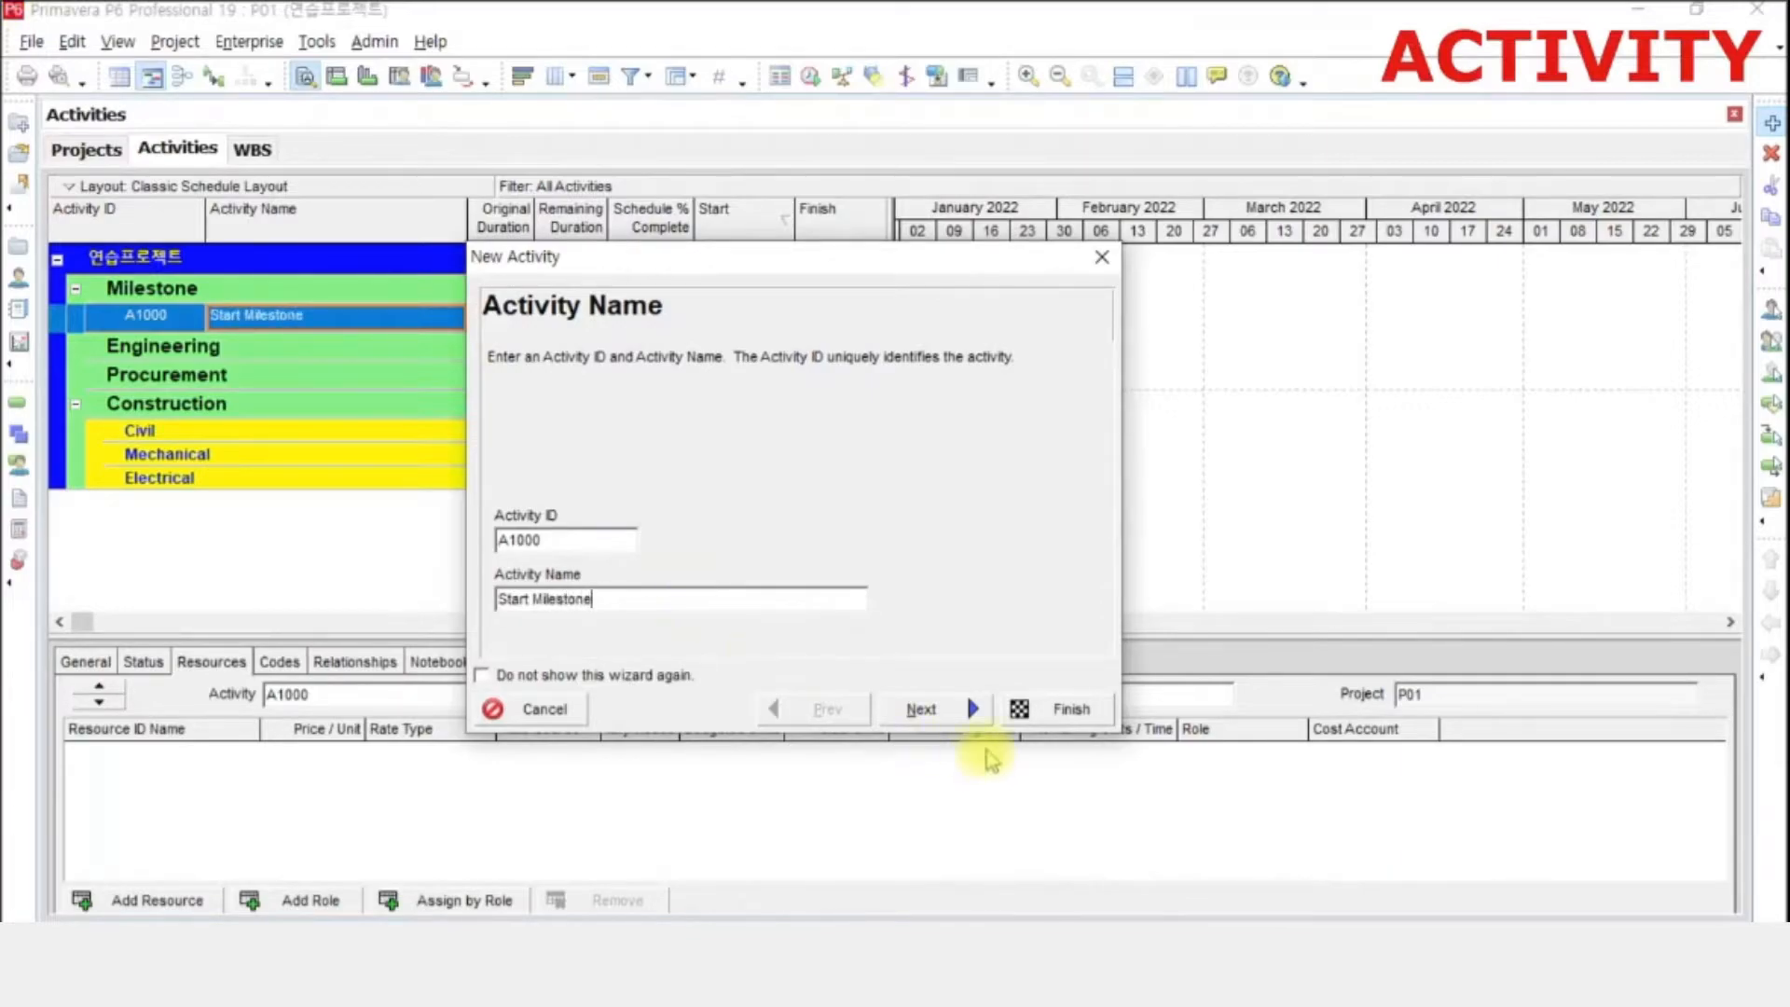
# - Assign the new activity to the WBS element P01.M Milestone
pyautogui.click(965, 706)
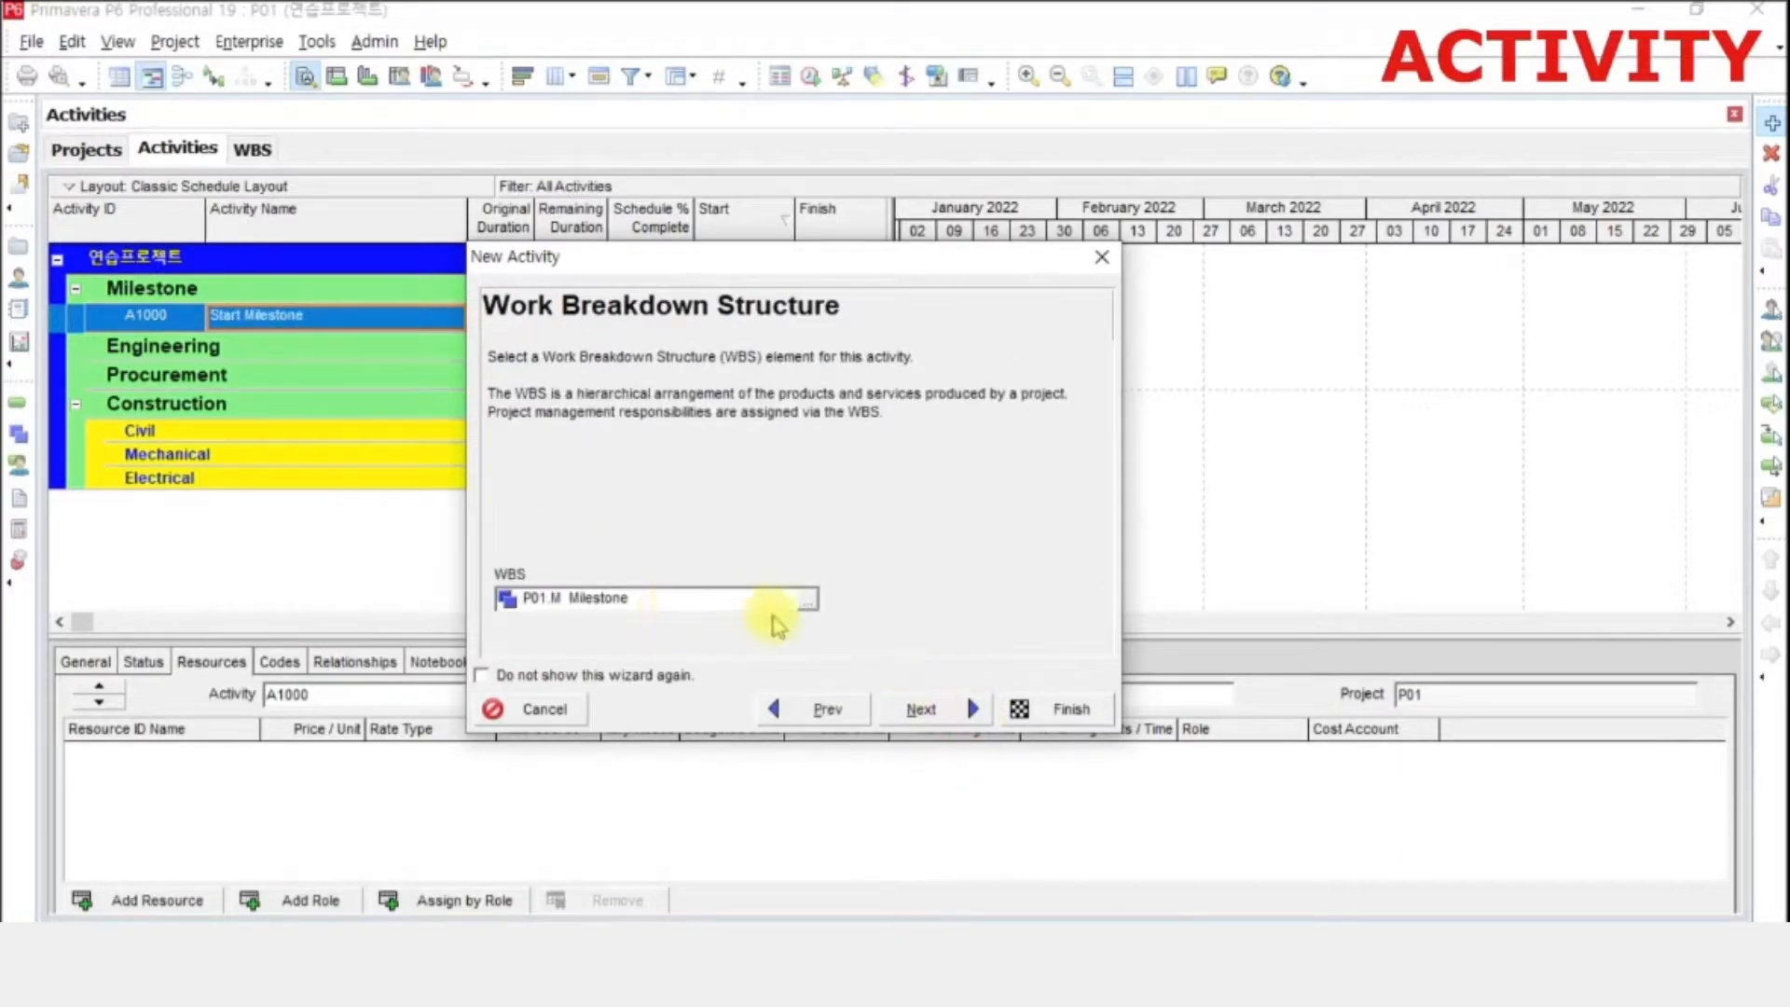
pyautogui.click(806, 603)
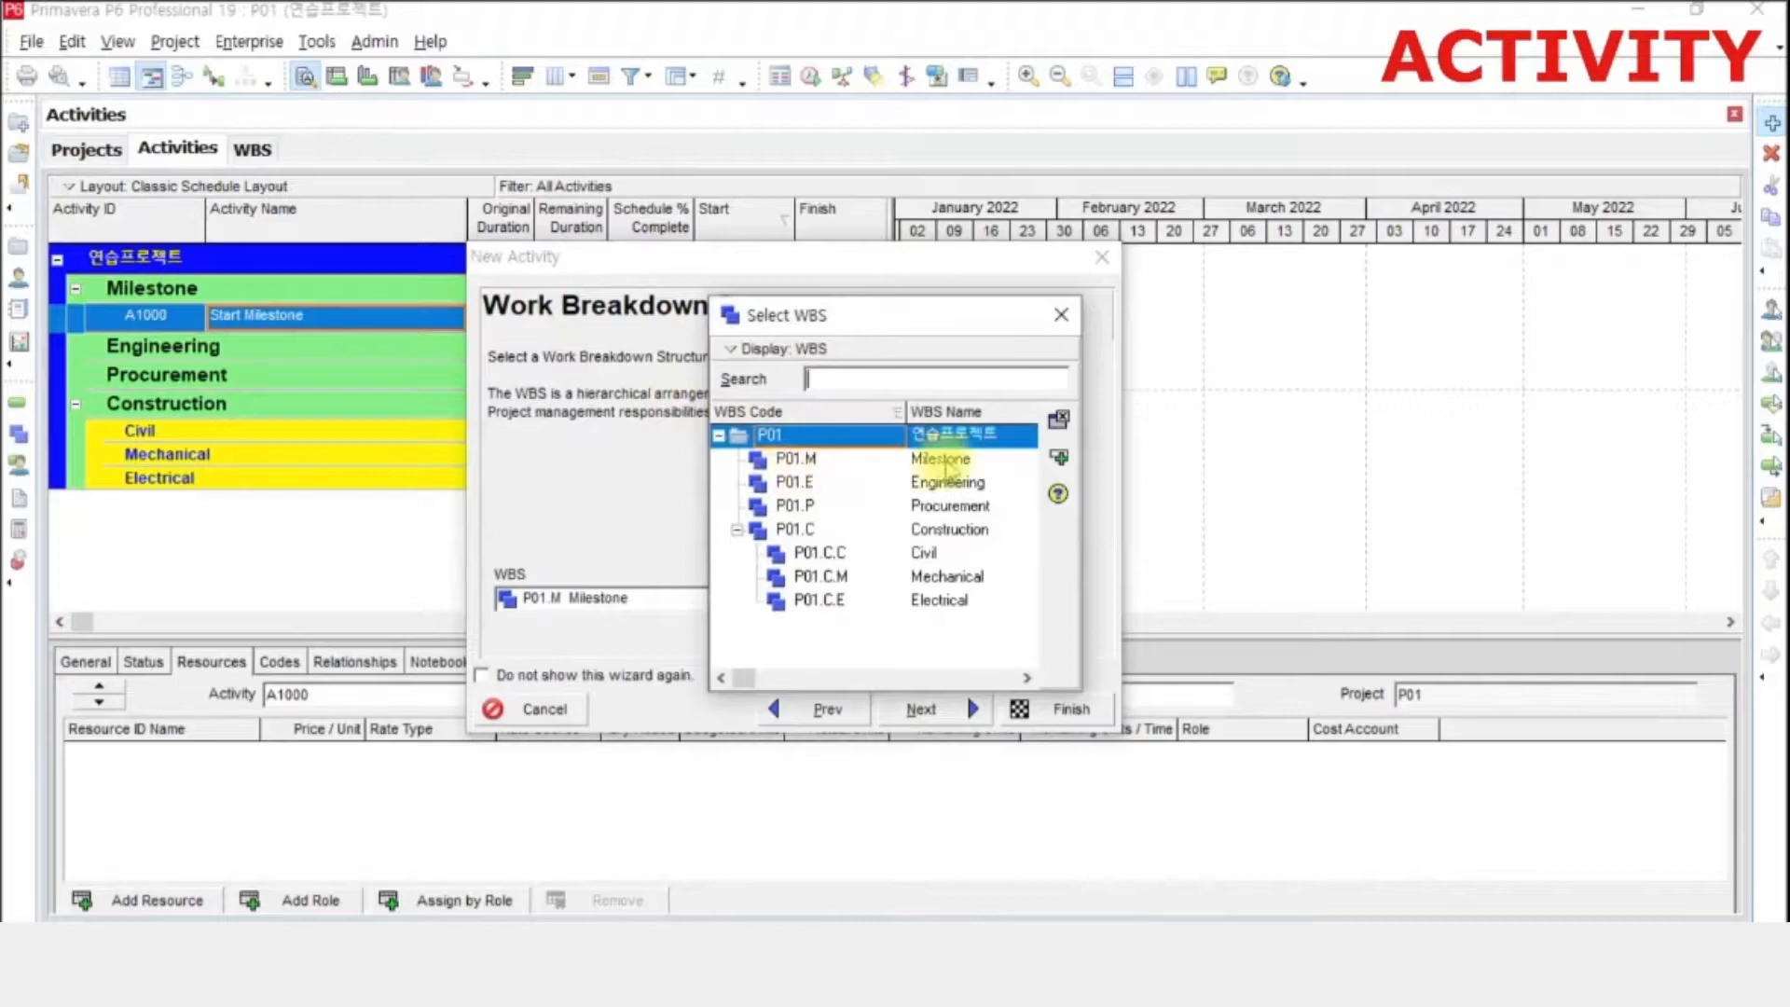
pyautogui.doubleClick(986, 460)
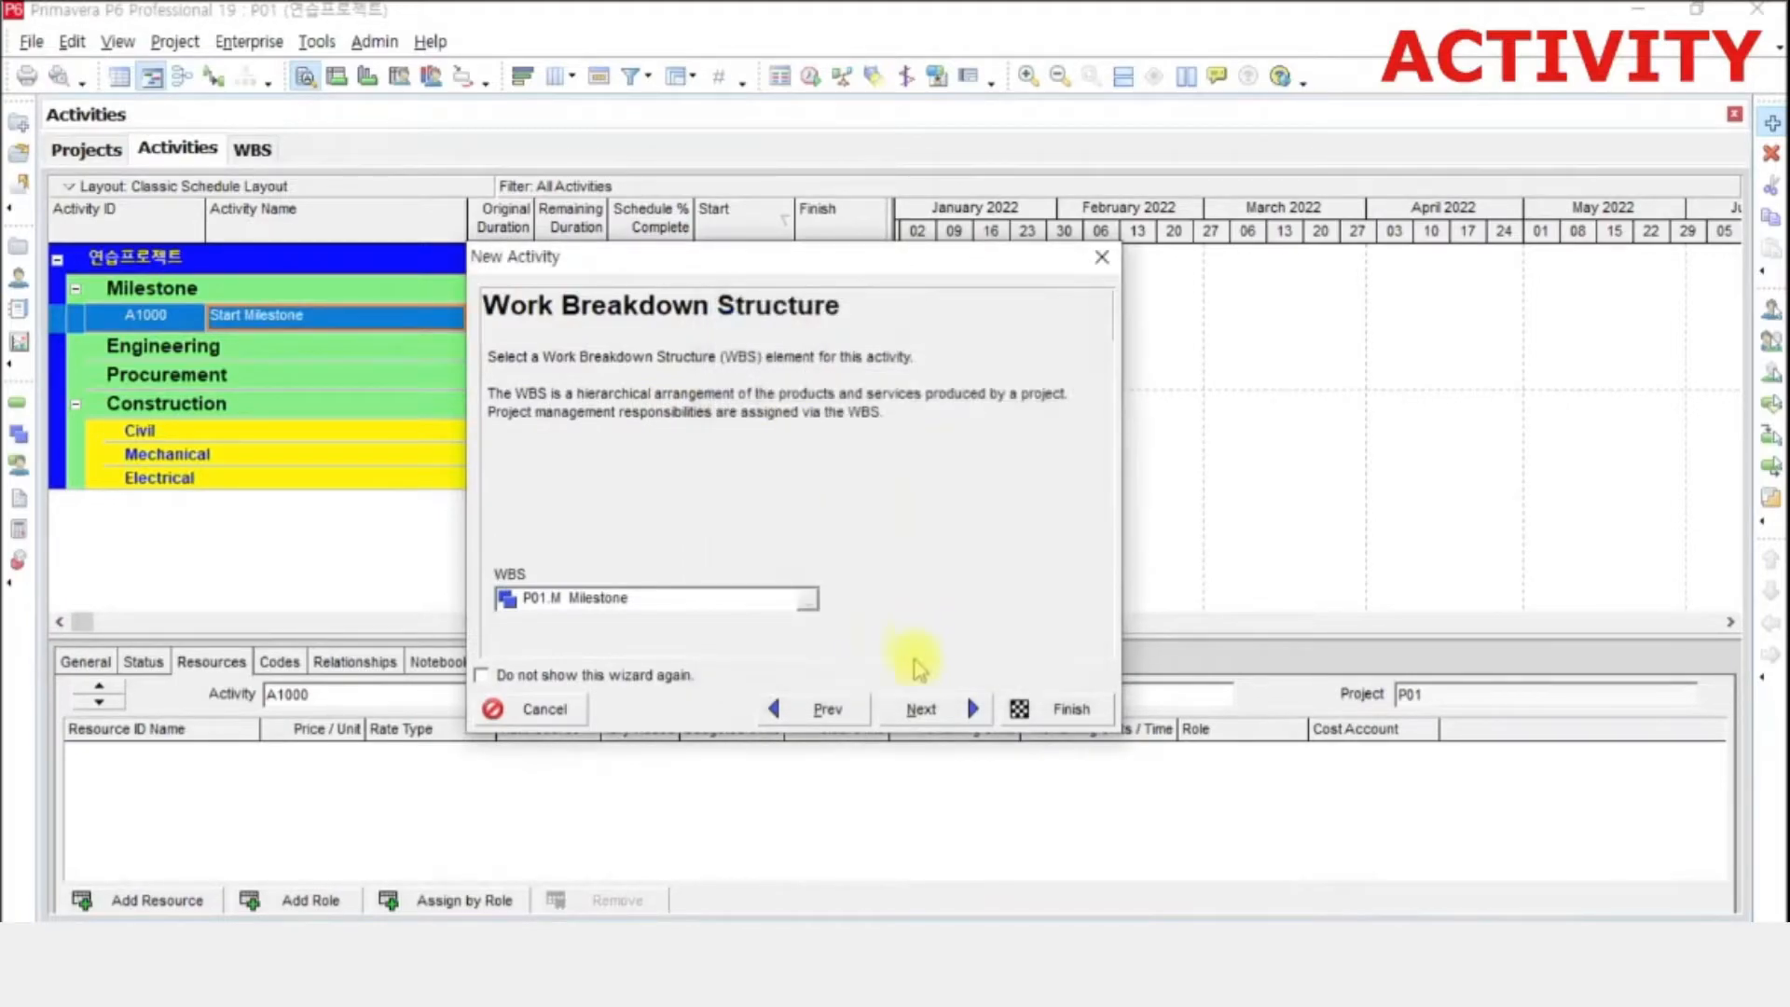
pyautogui.click(921, 708)
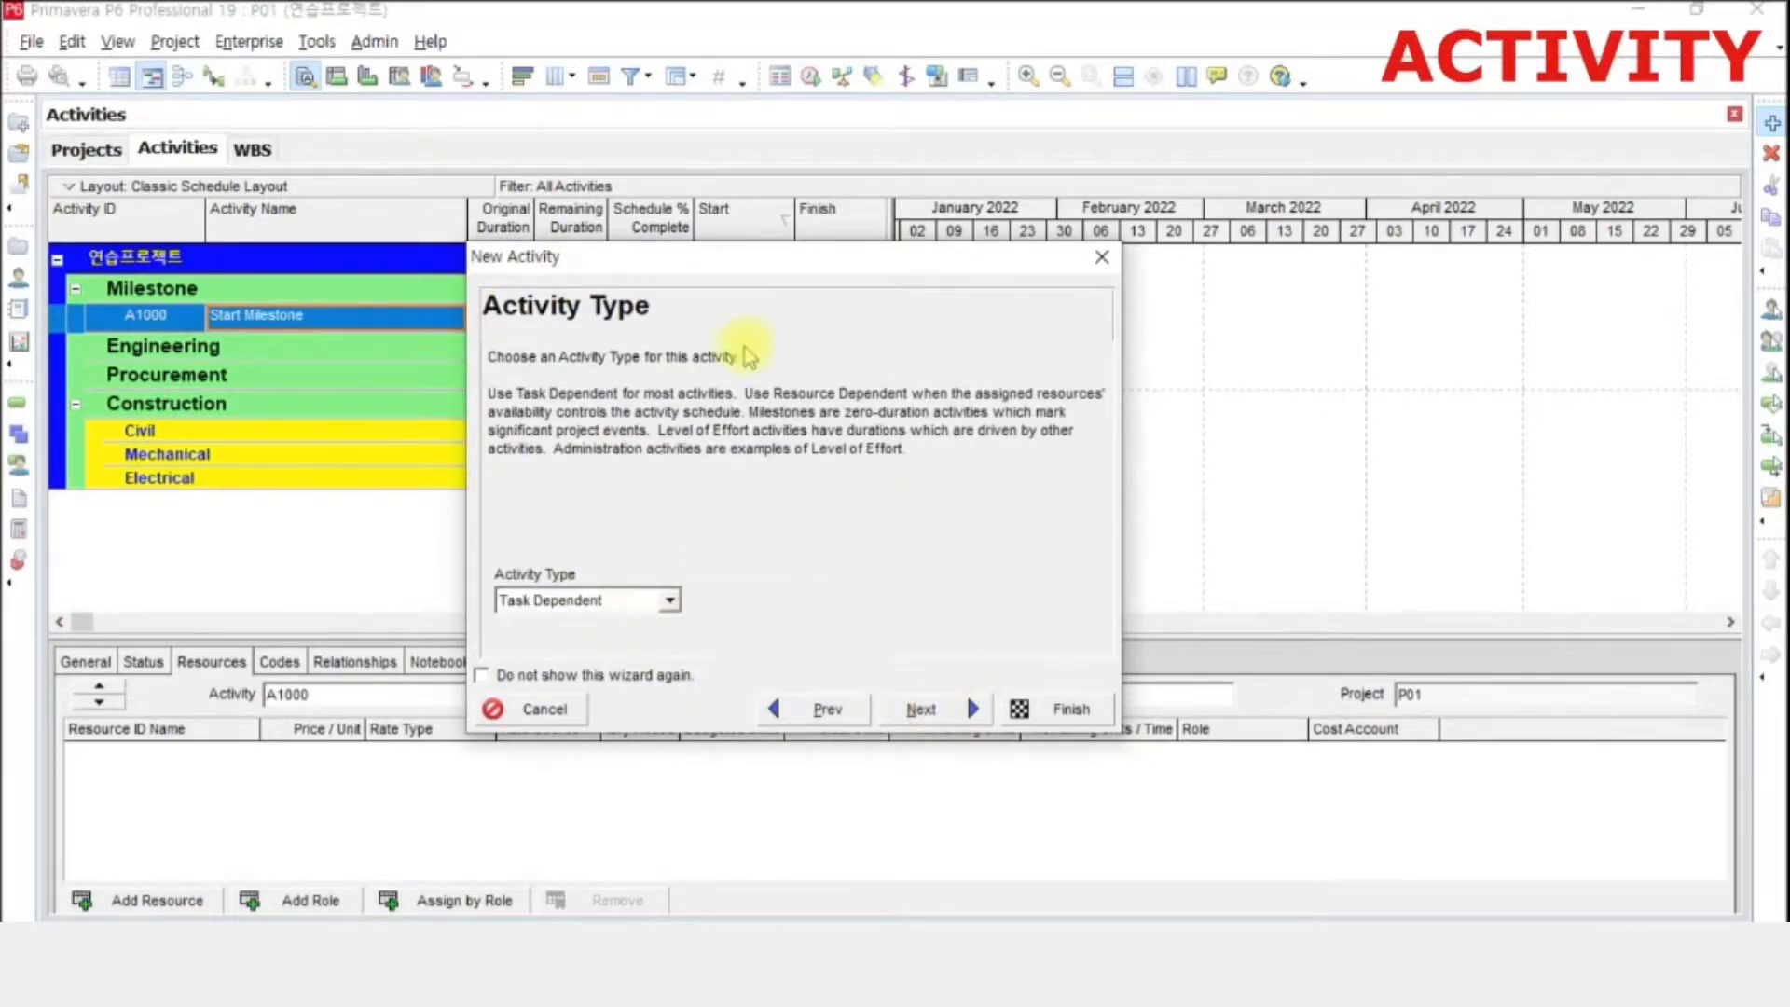
# - Finish creating the activity as Task Dependent with Fixed Duration & Units, a duration of 5 and no relationships configured
pyautogui.click(971, 709)
pyautogui.click(971, 708)
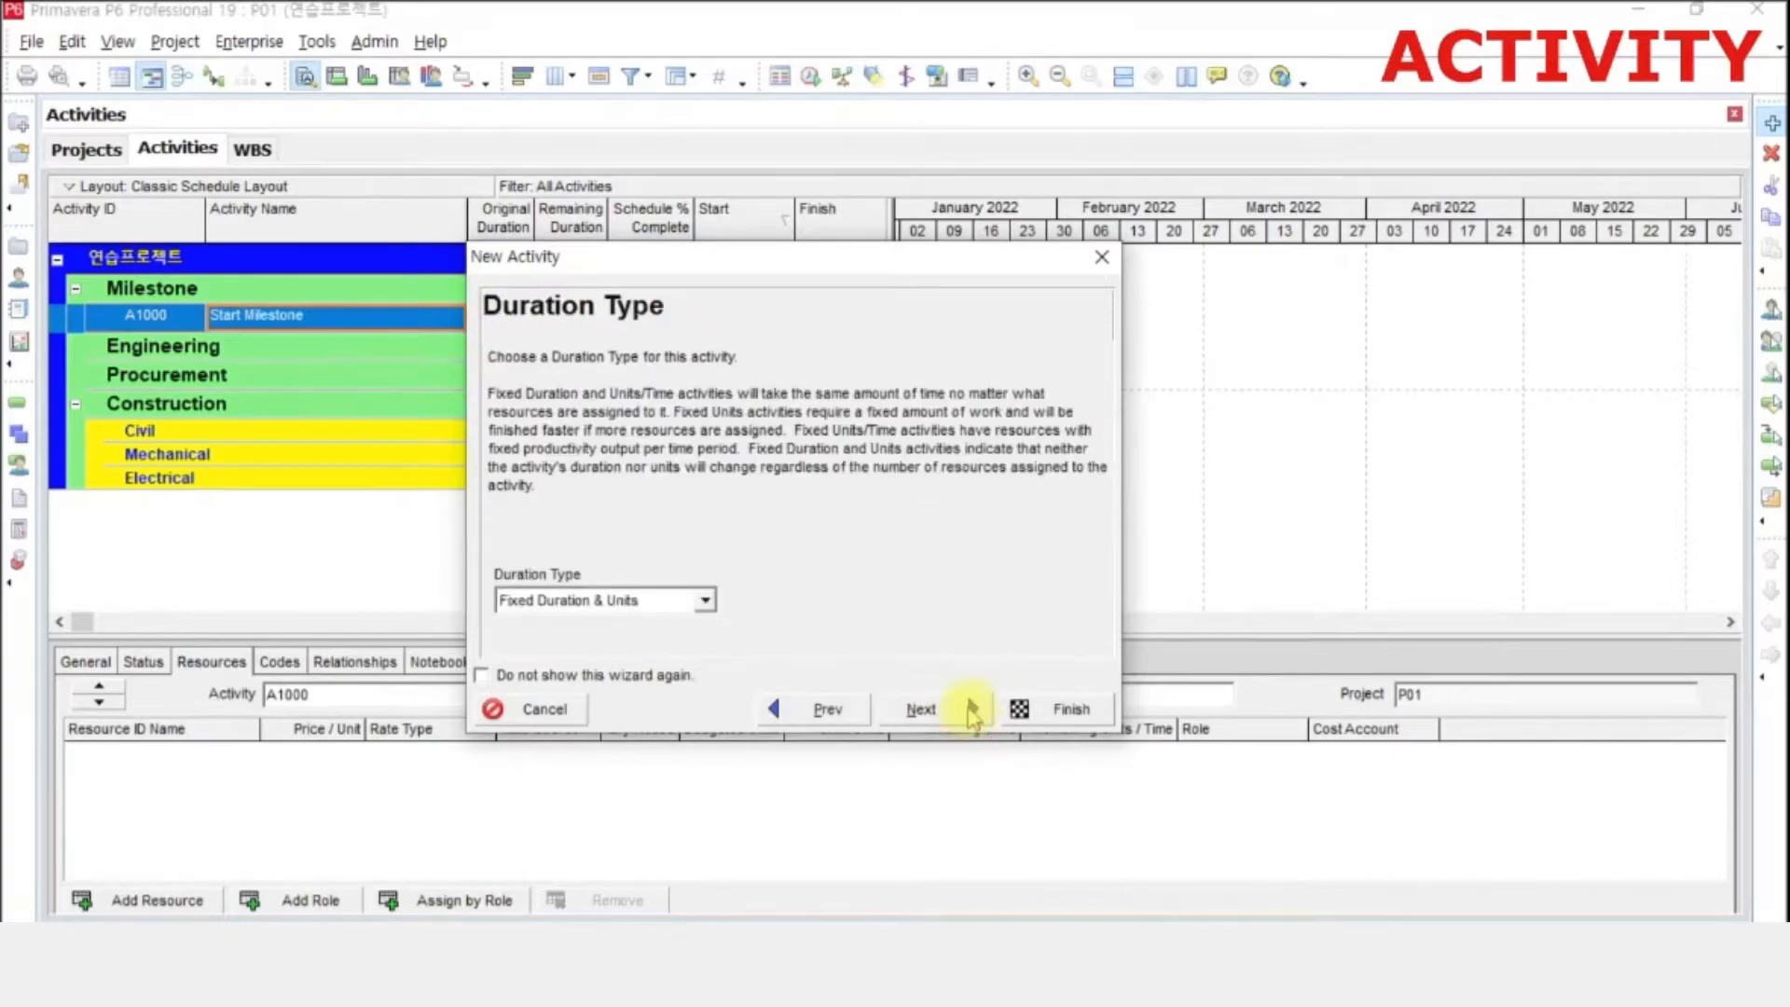
pyautogui.click(969, 711)
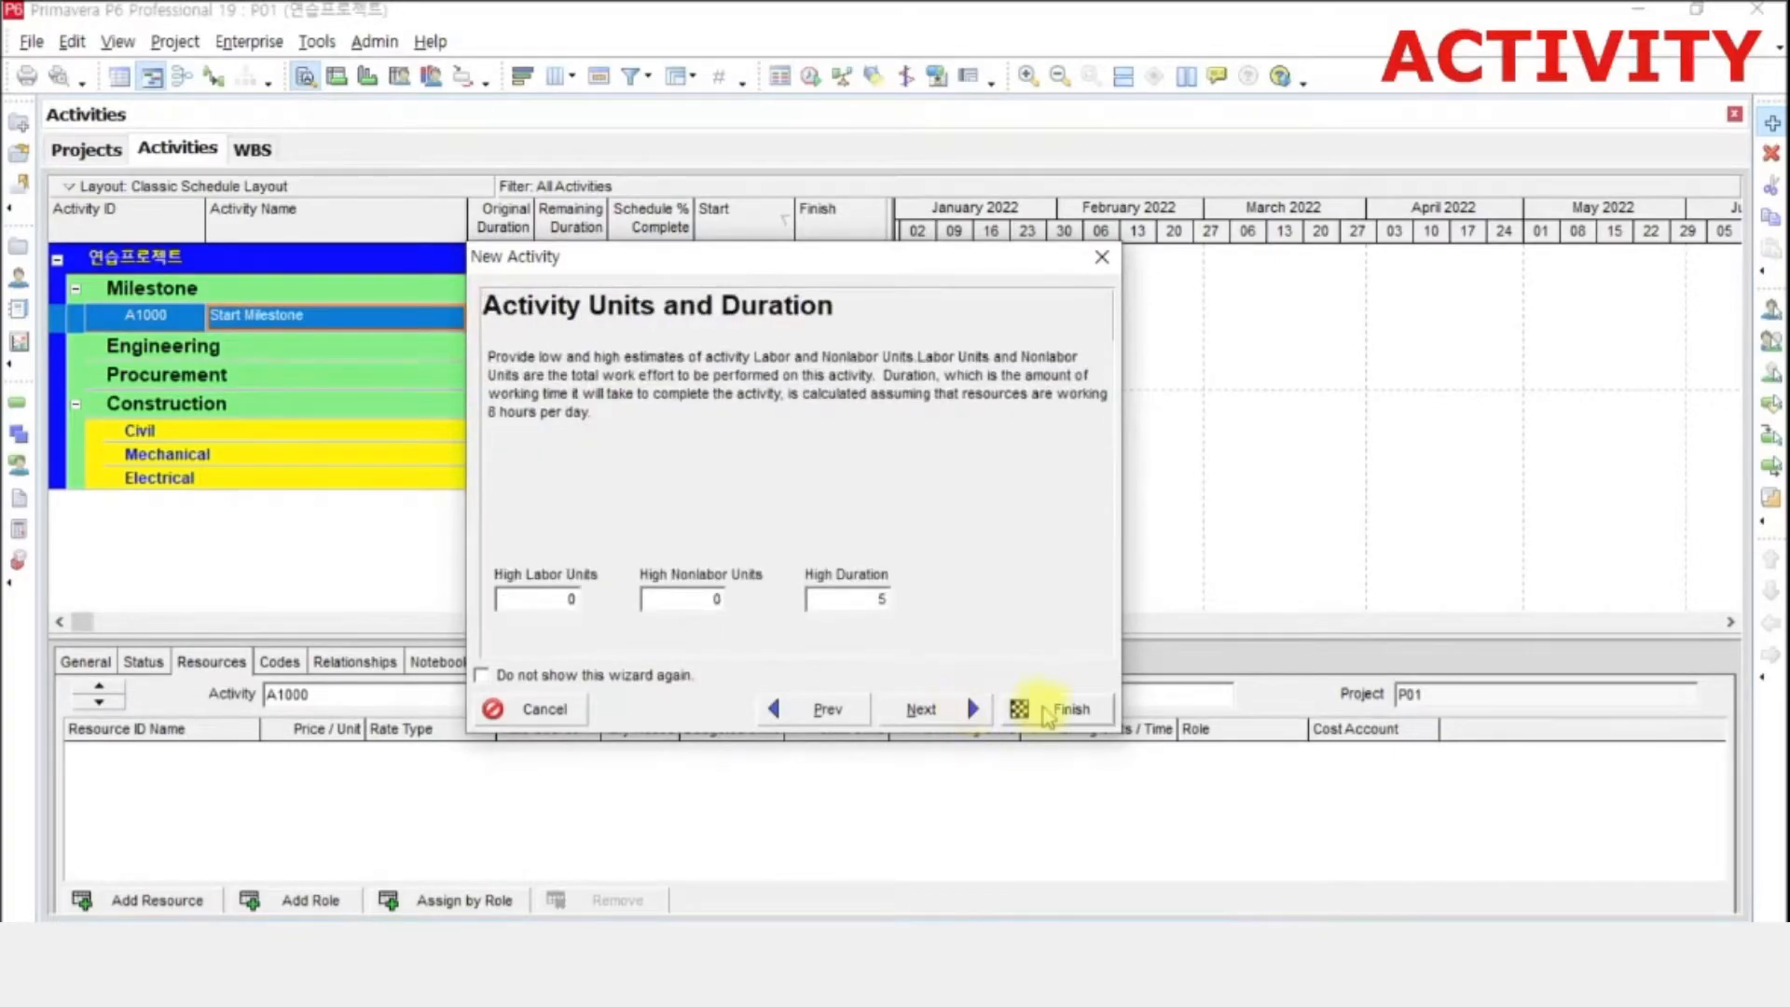
pyautogui.click(967, 713)
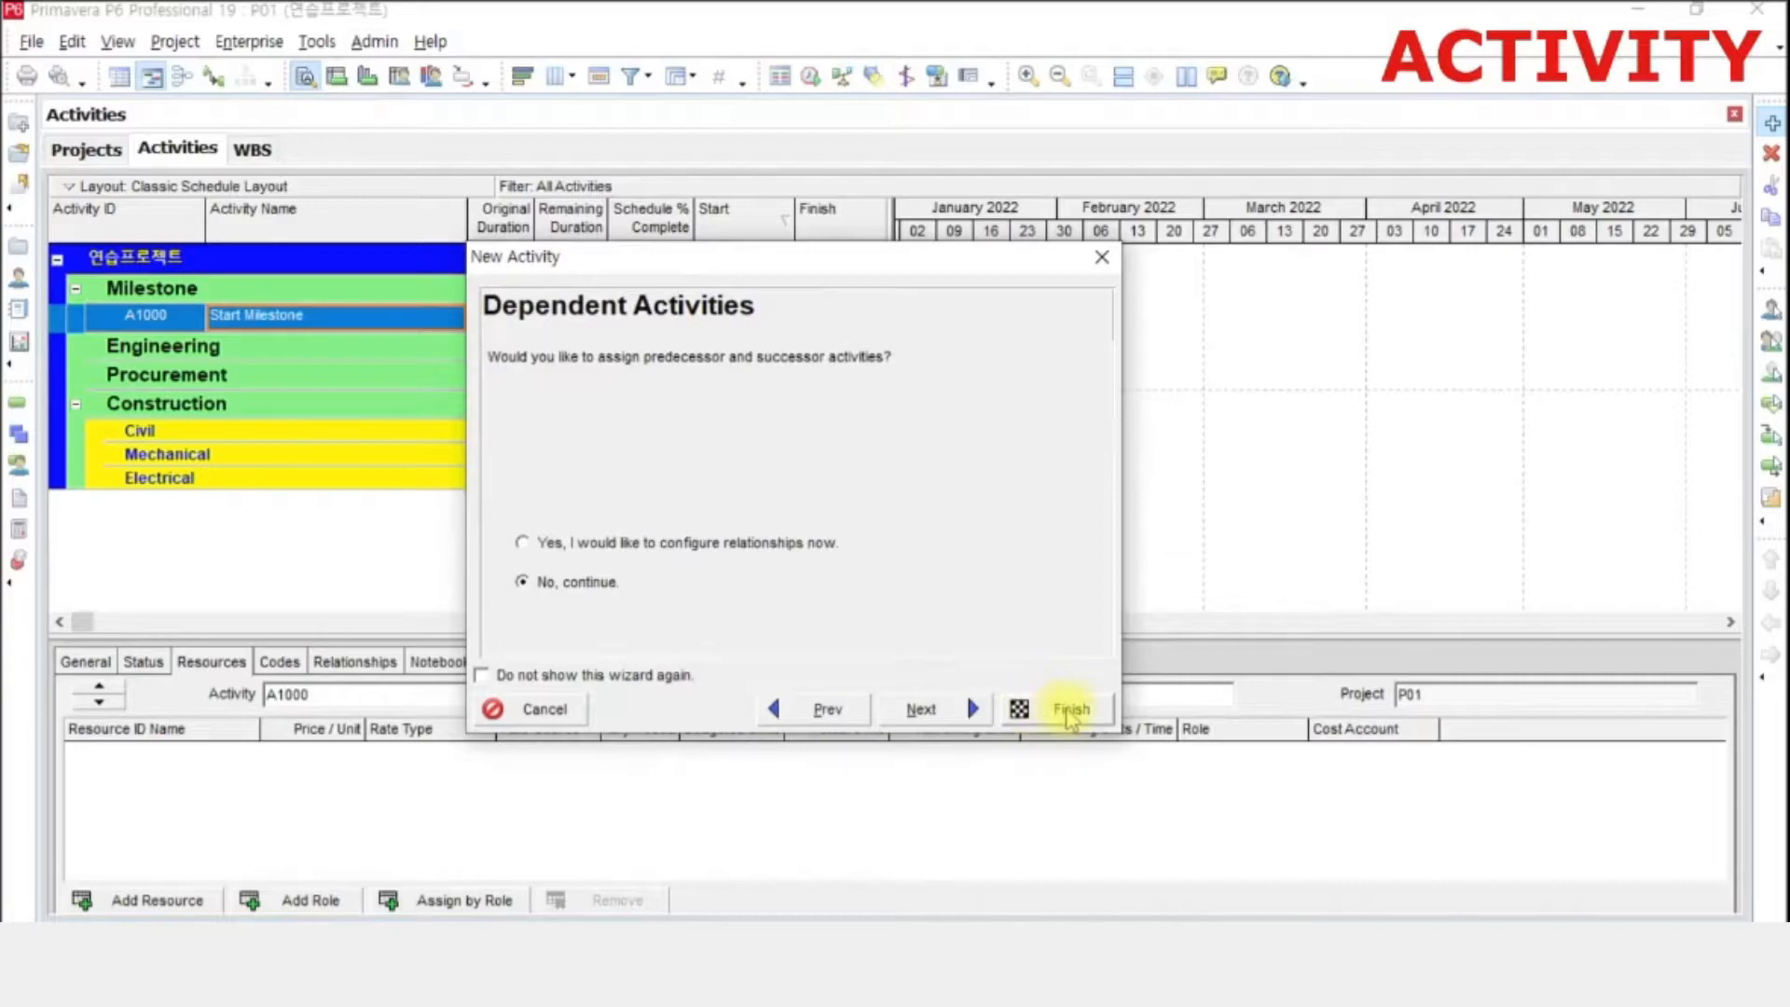
pyautogui.click(1029, 708)
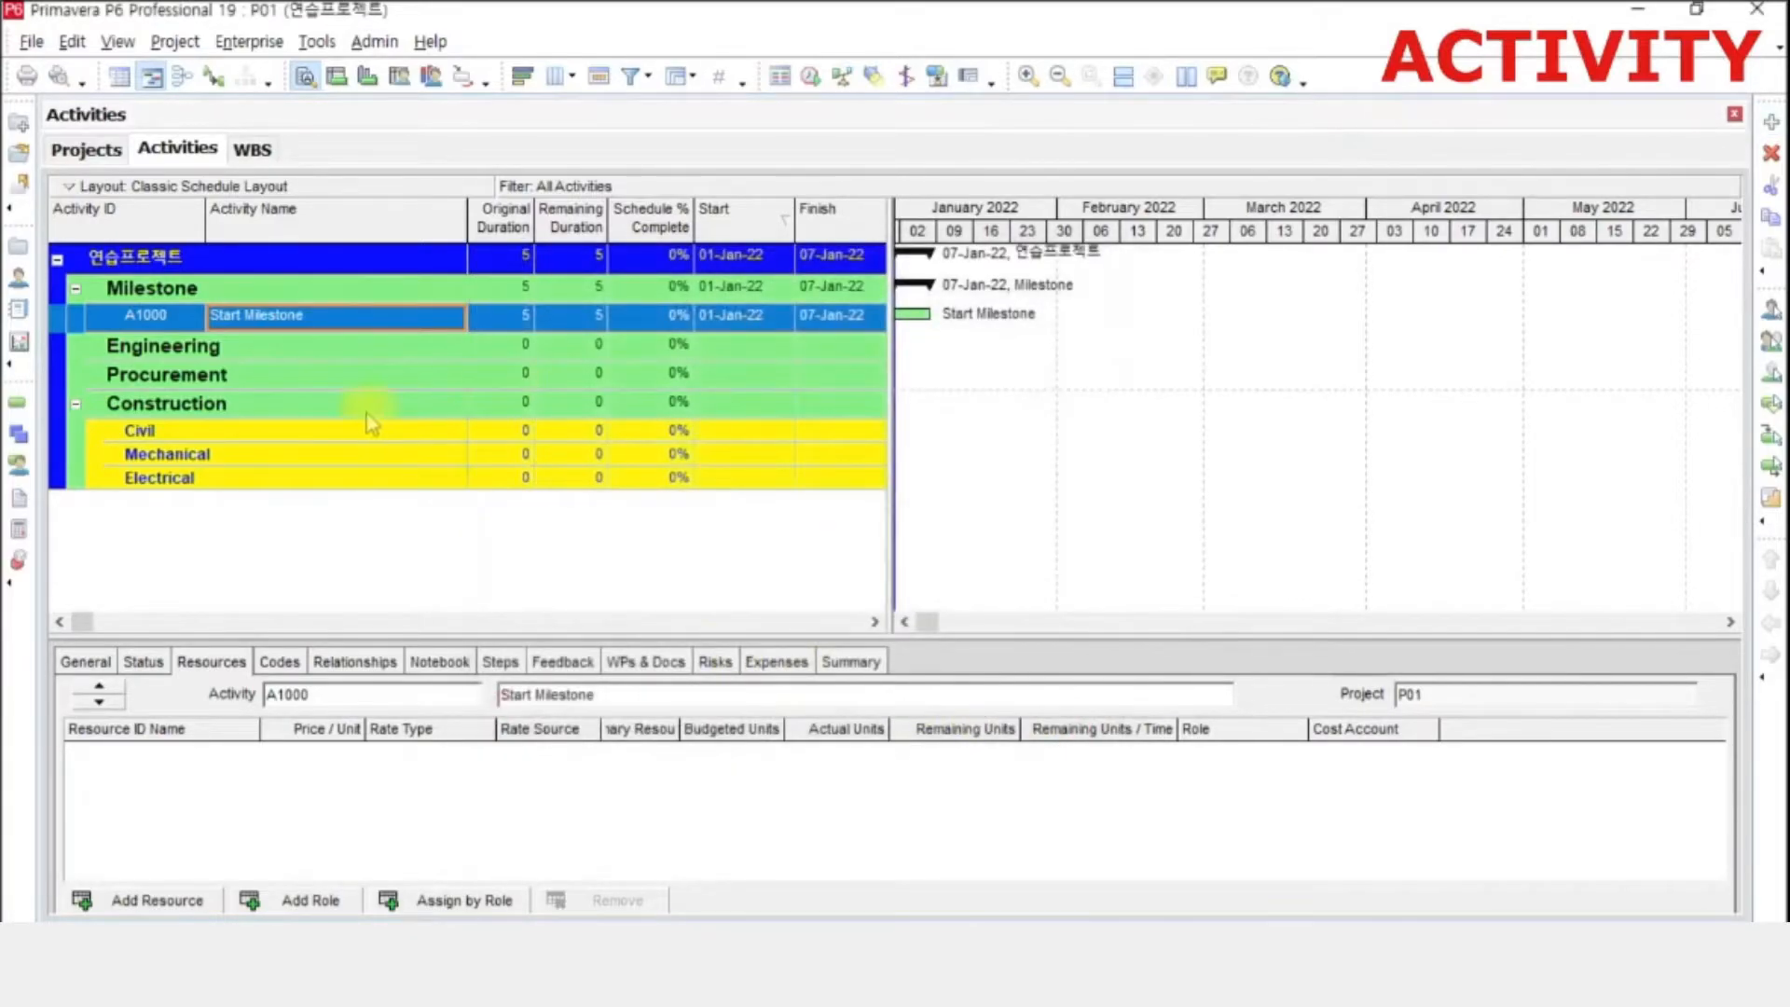
# - Add a second activity under the Milestone WBS element and name it Finish Milestone, reusing the Start Milestone name
pyautogui.click(294, 287)
pyautogui.click(284, 314)
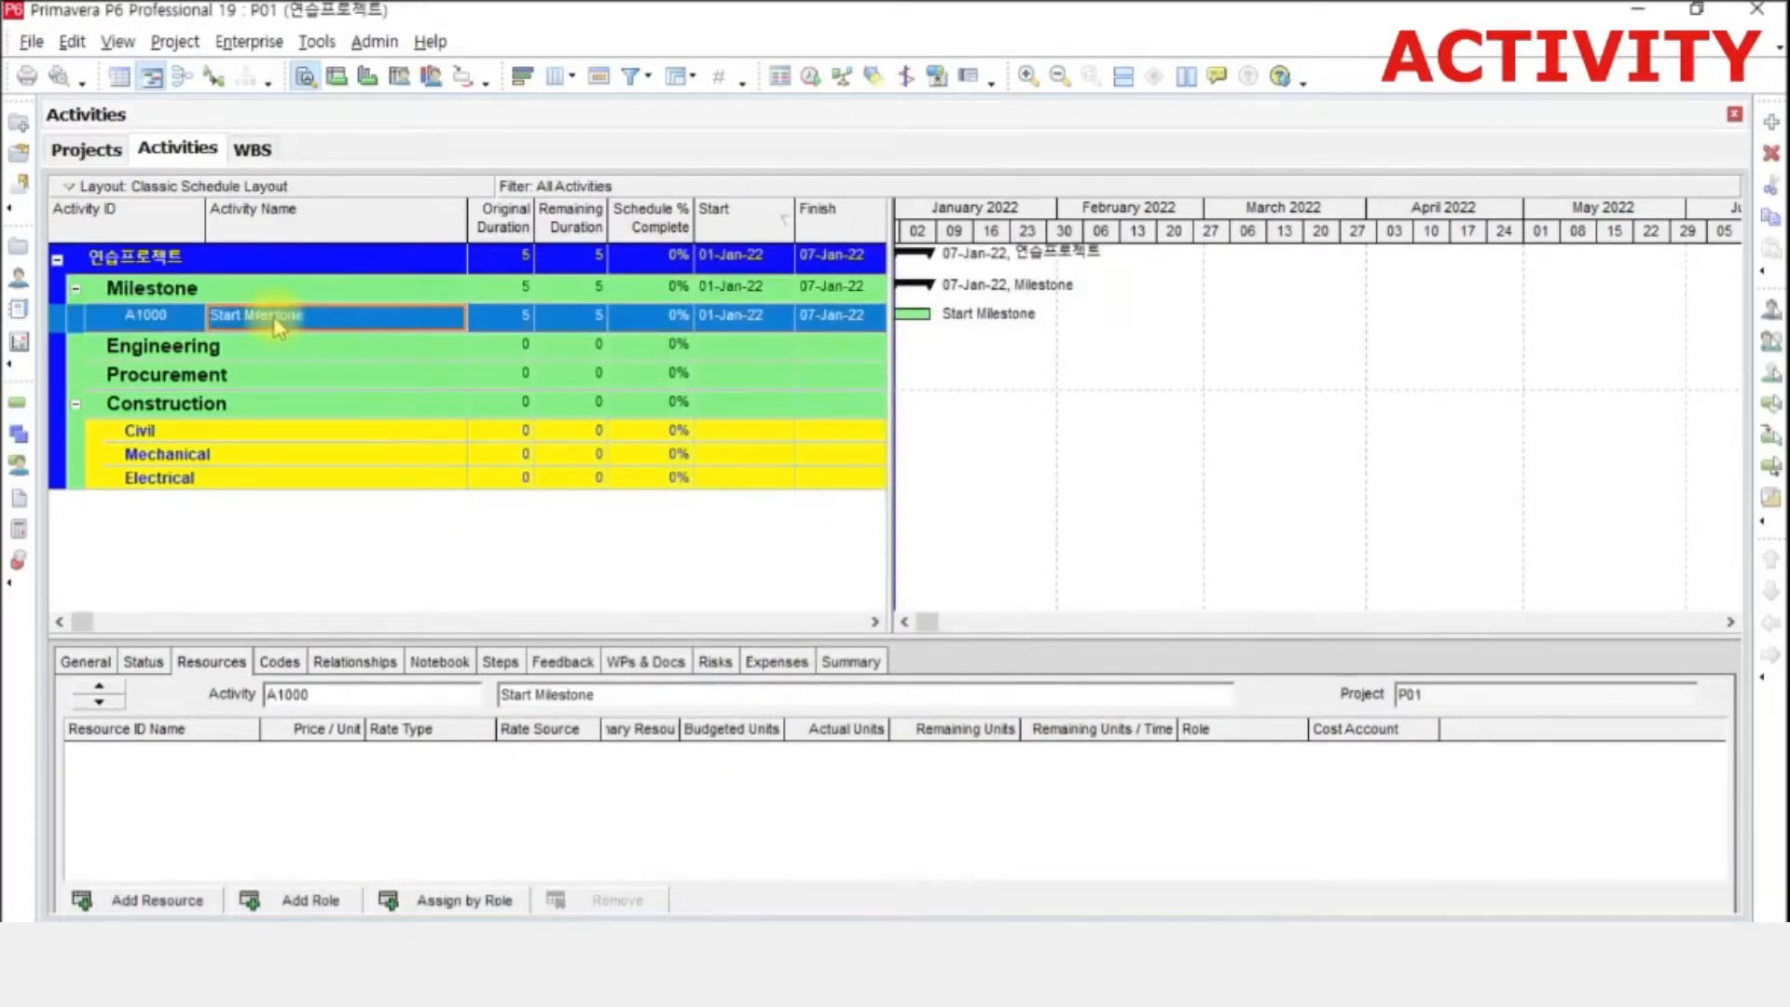
pyautogui.rightClick(352, 324)
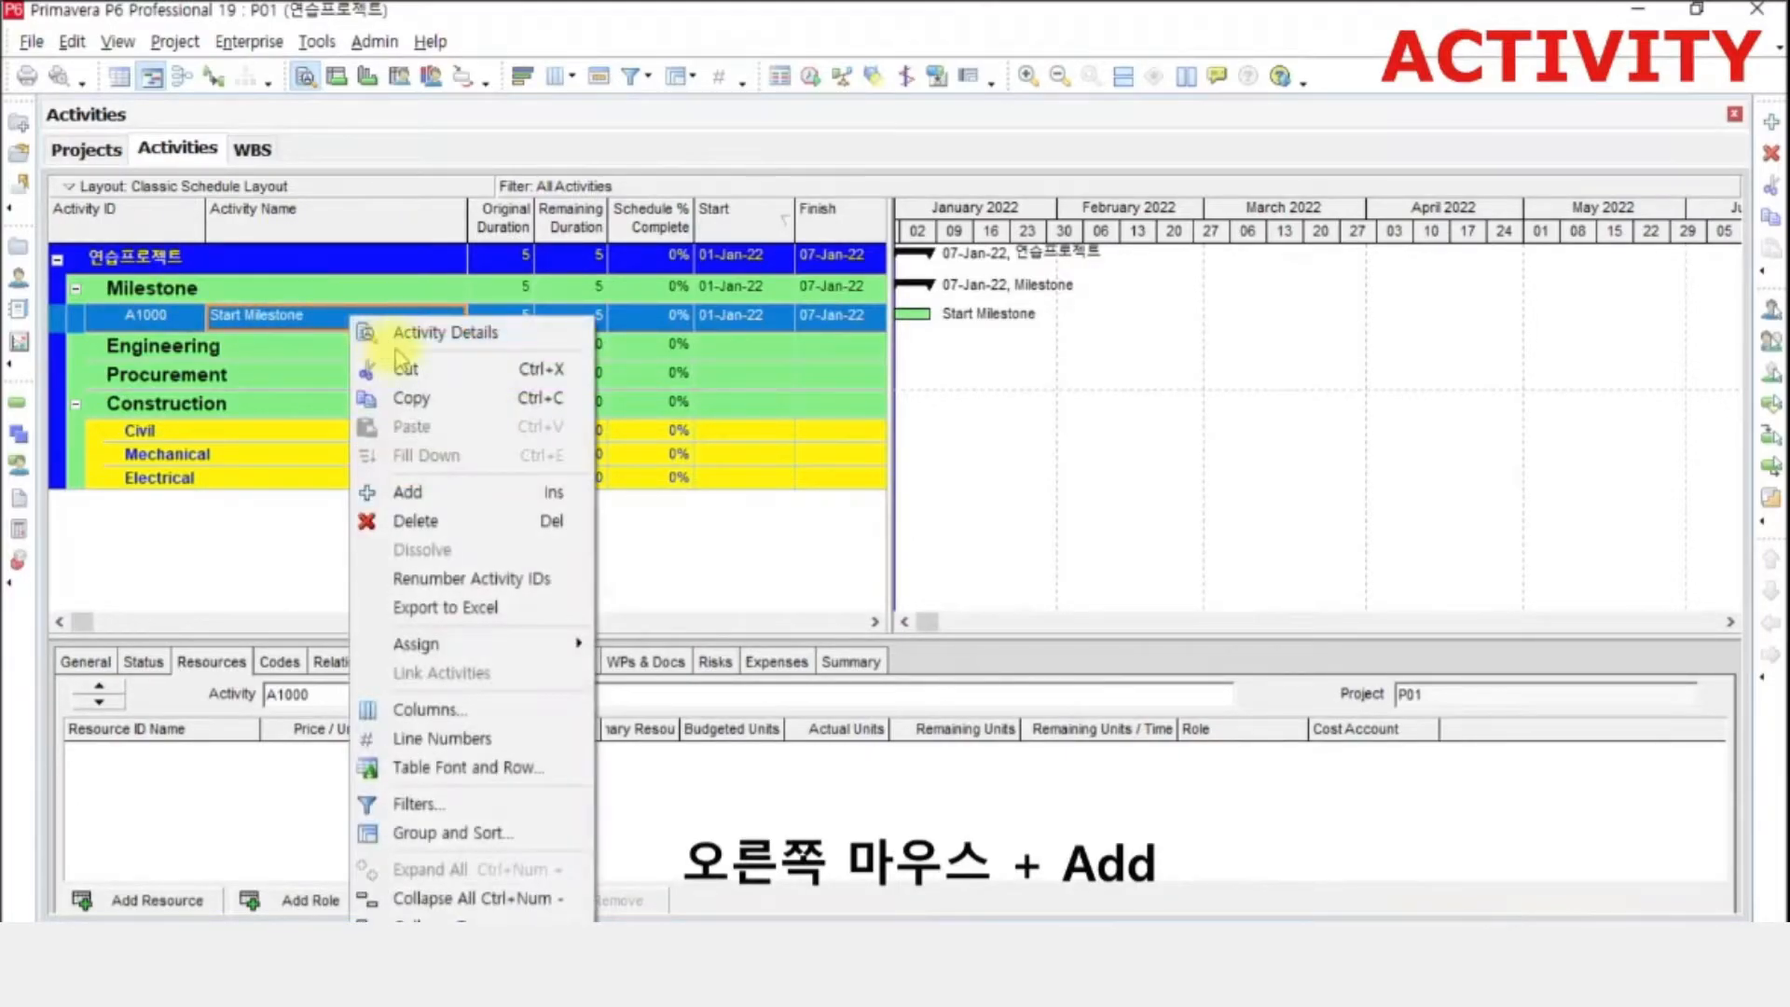
pyautogui.click(444, 504)
pyautogui.click(322, 315)
pyautogui.hotkey('ctrl', 'c')
pyautogui.click(317, 343)
pyautogui.hotkey('ctrl', 'v')
pyautogui.moveTo(245, 346); pyautogui.dragTo(136, 335)
pyautogui.write('Finis')
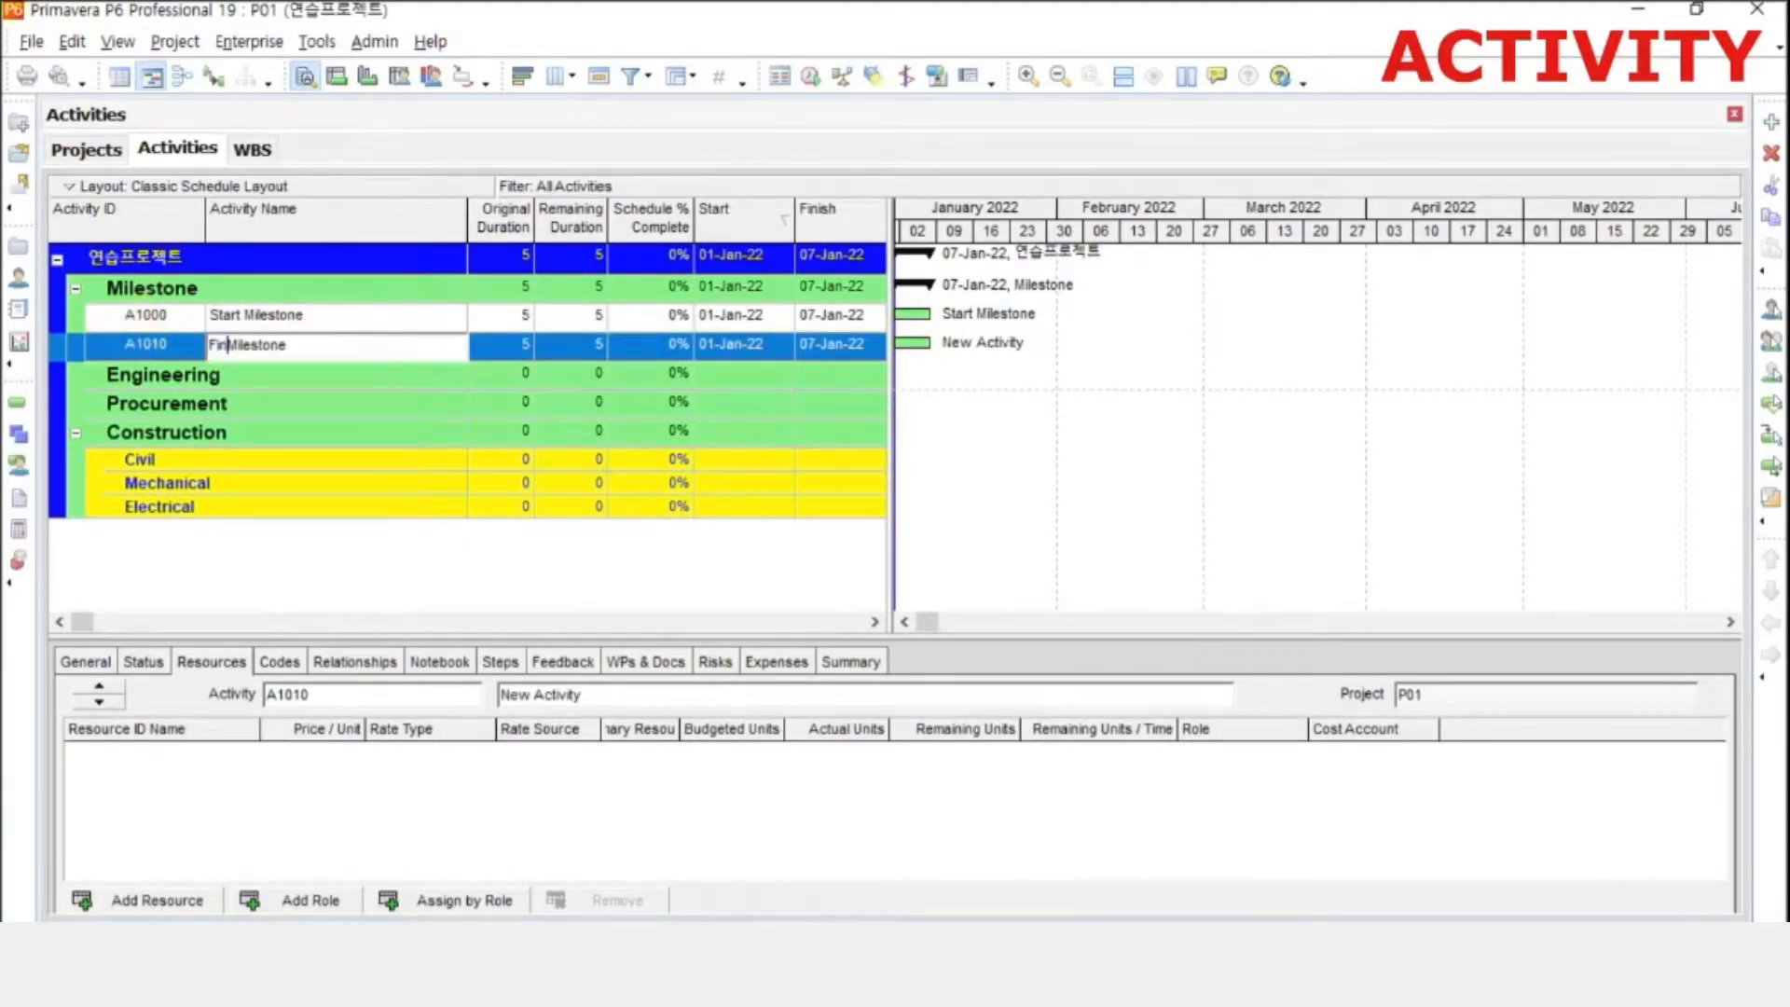
pyautogui.write('h')
pyautogui.click(140, 335)
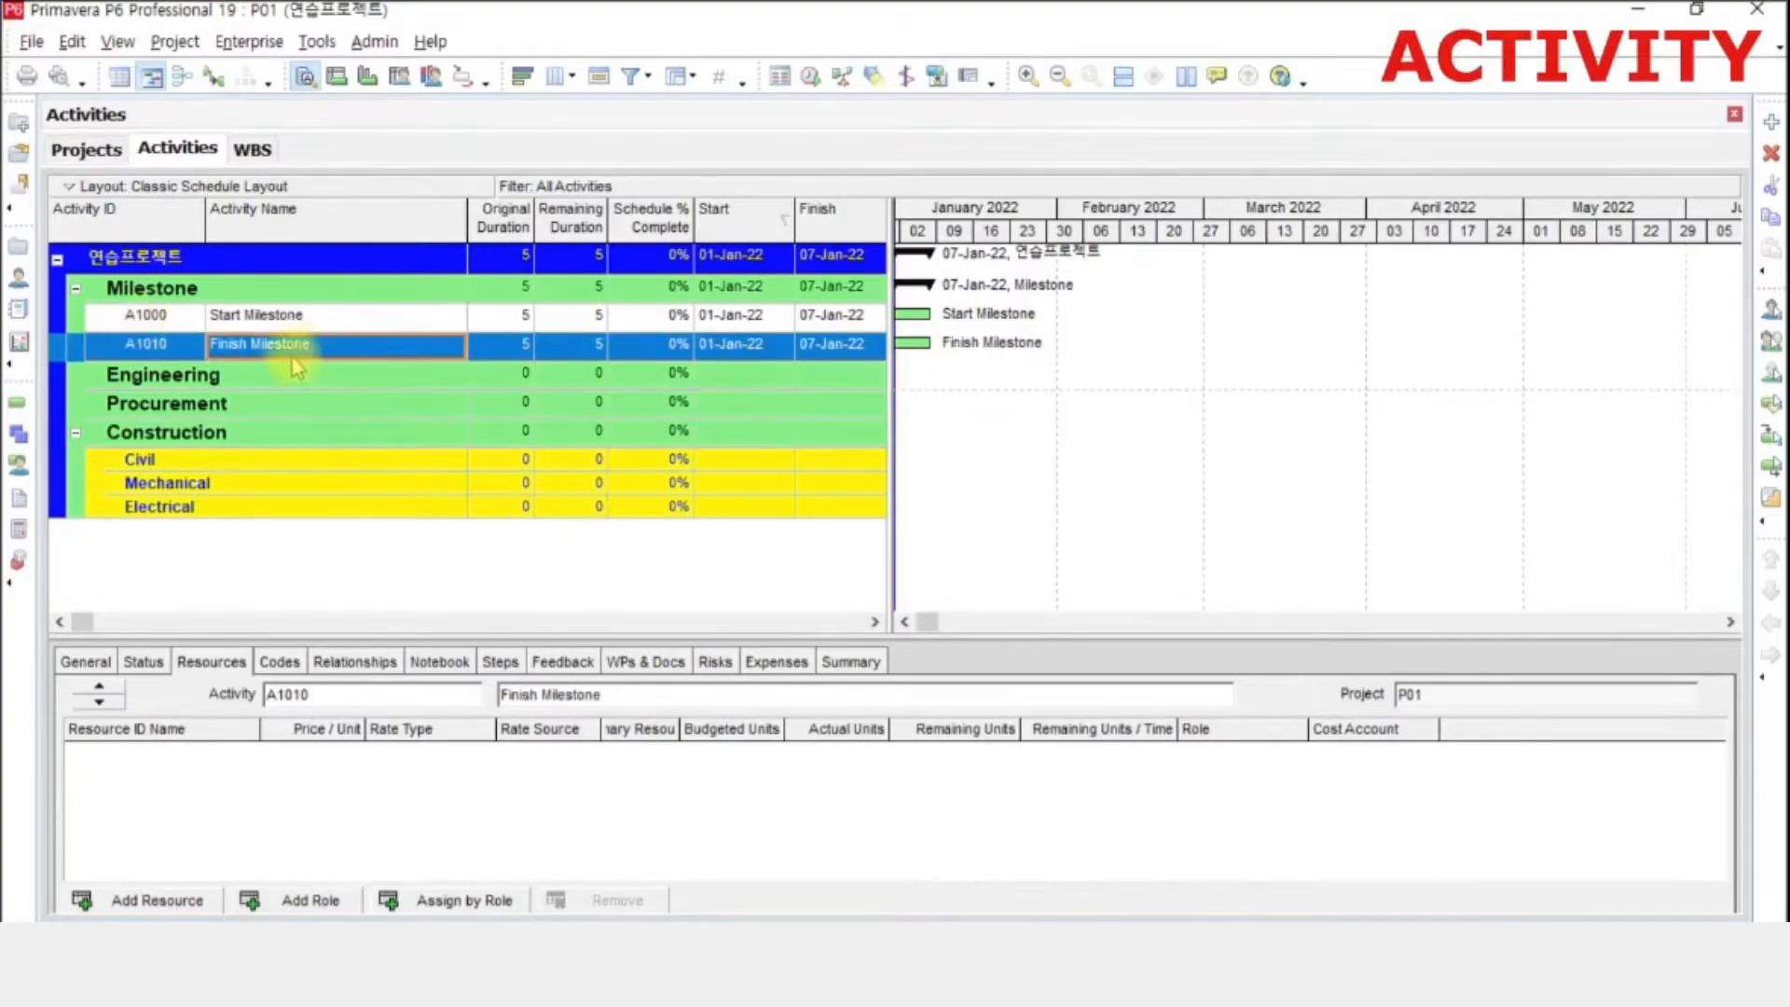
# - Add an activity under the Engineering WBS element and name it Baic Engineering
pyautogui.click(336, 378)
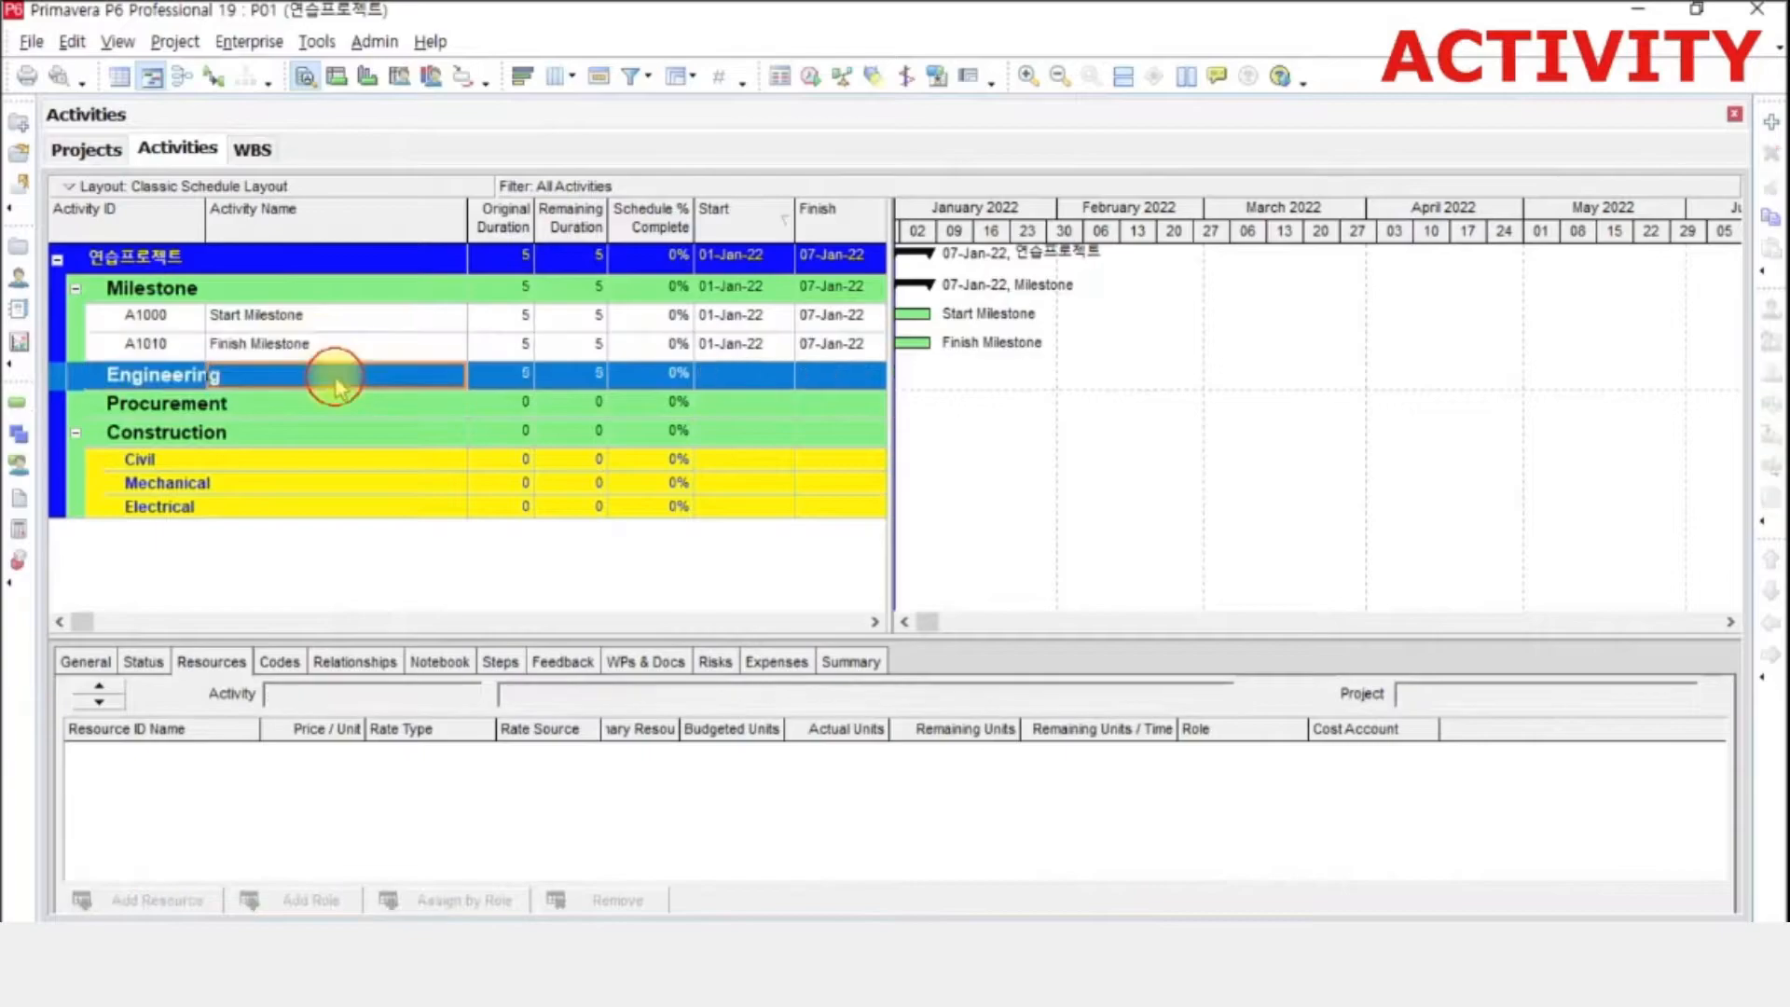
pyautogui.press('Insert')
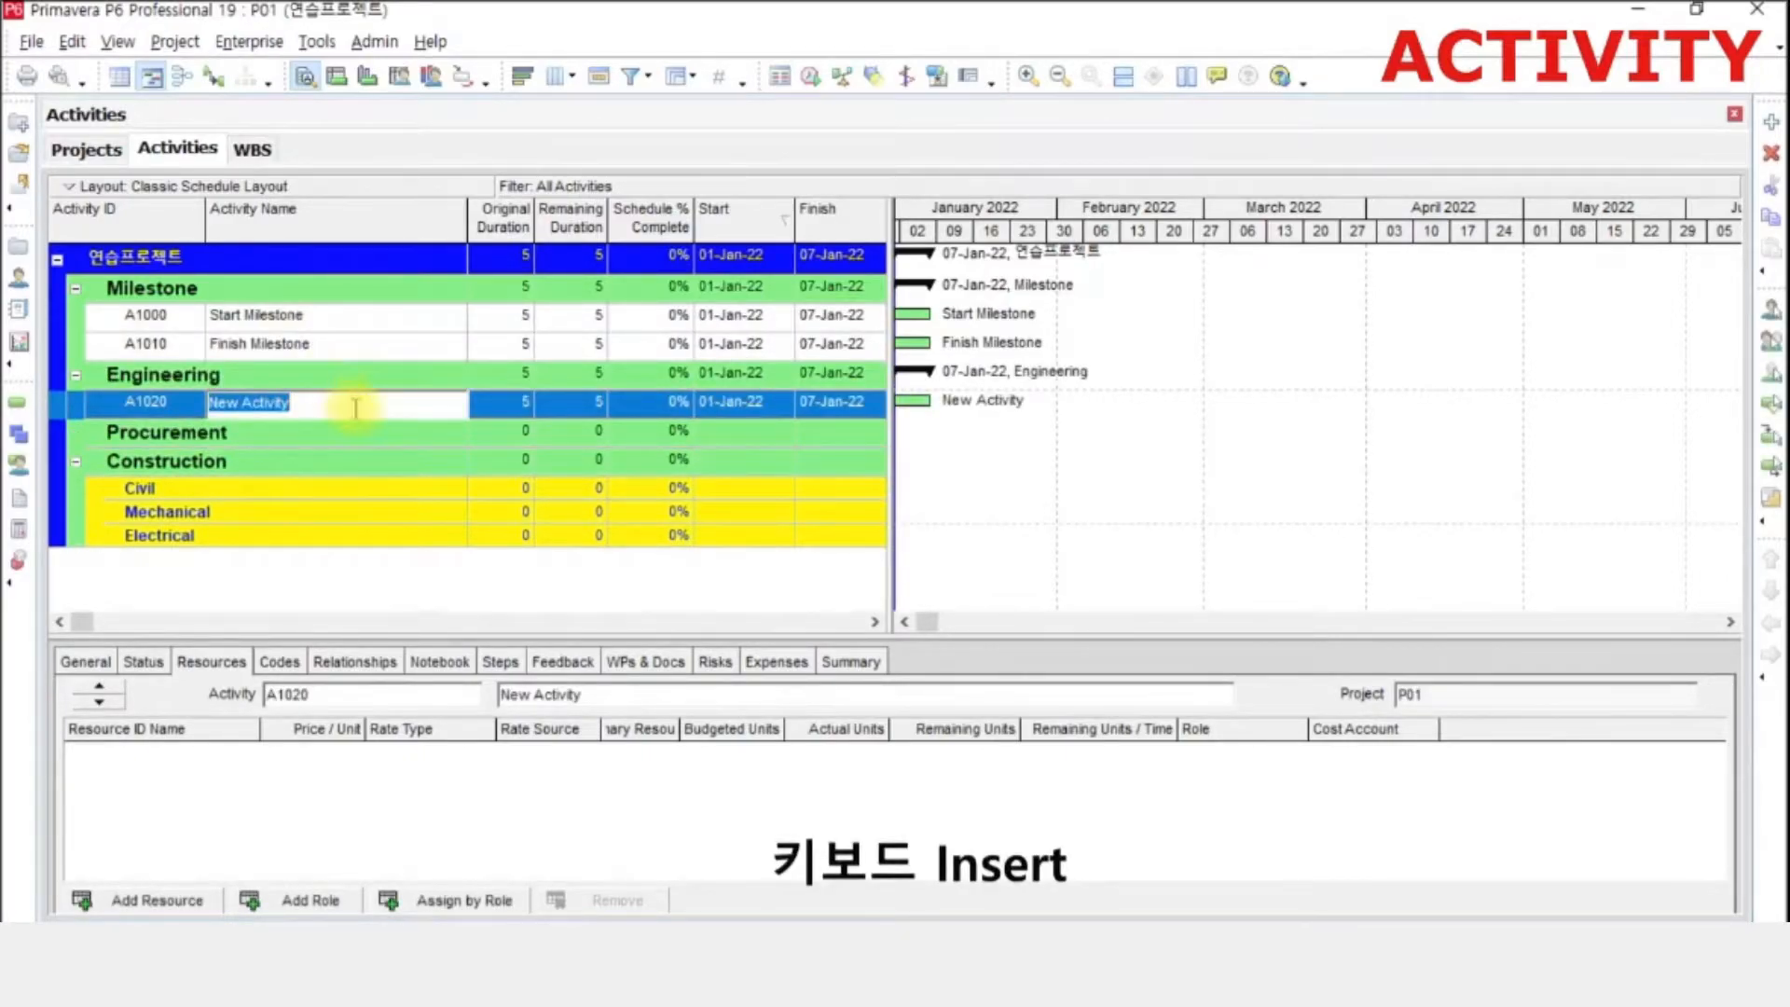
pyautogui.write('Ba')
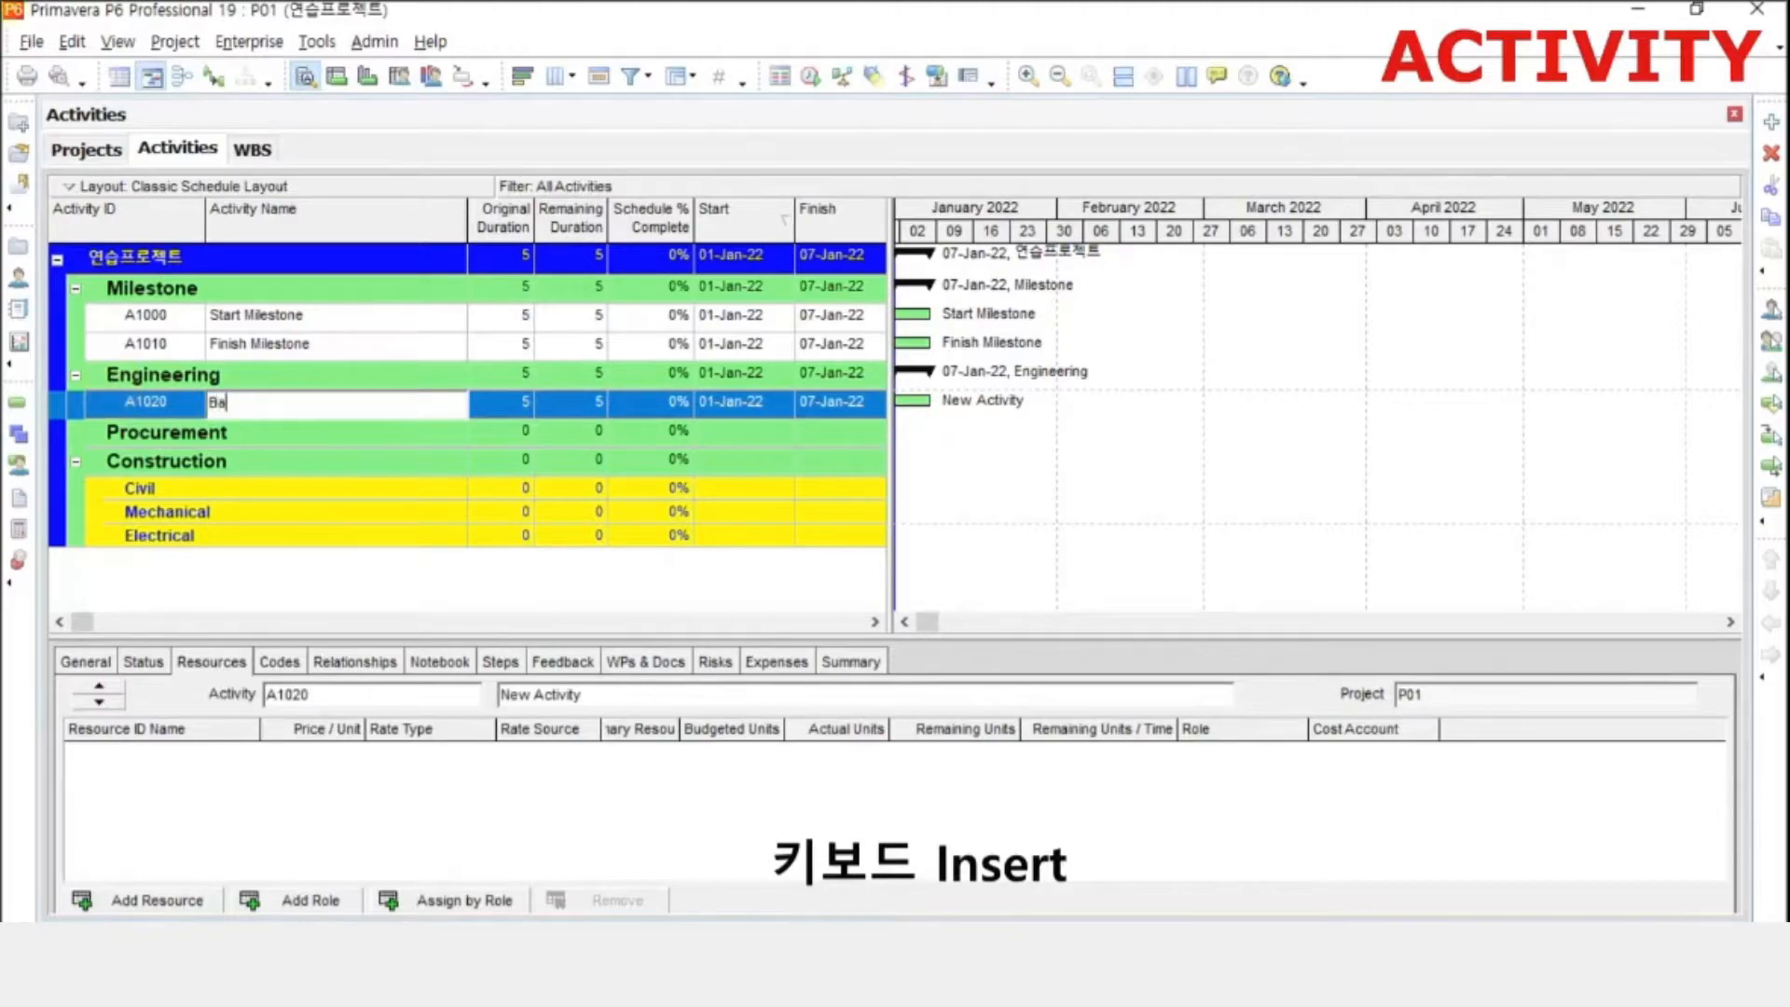
pyautogui.write('ic Enginee')
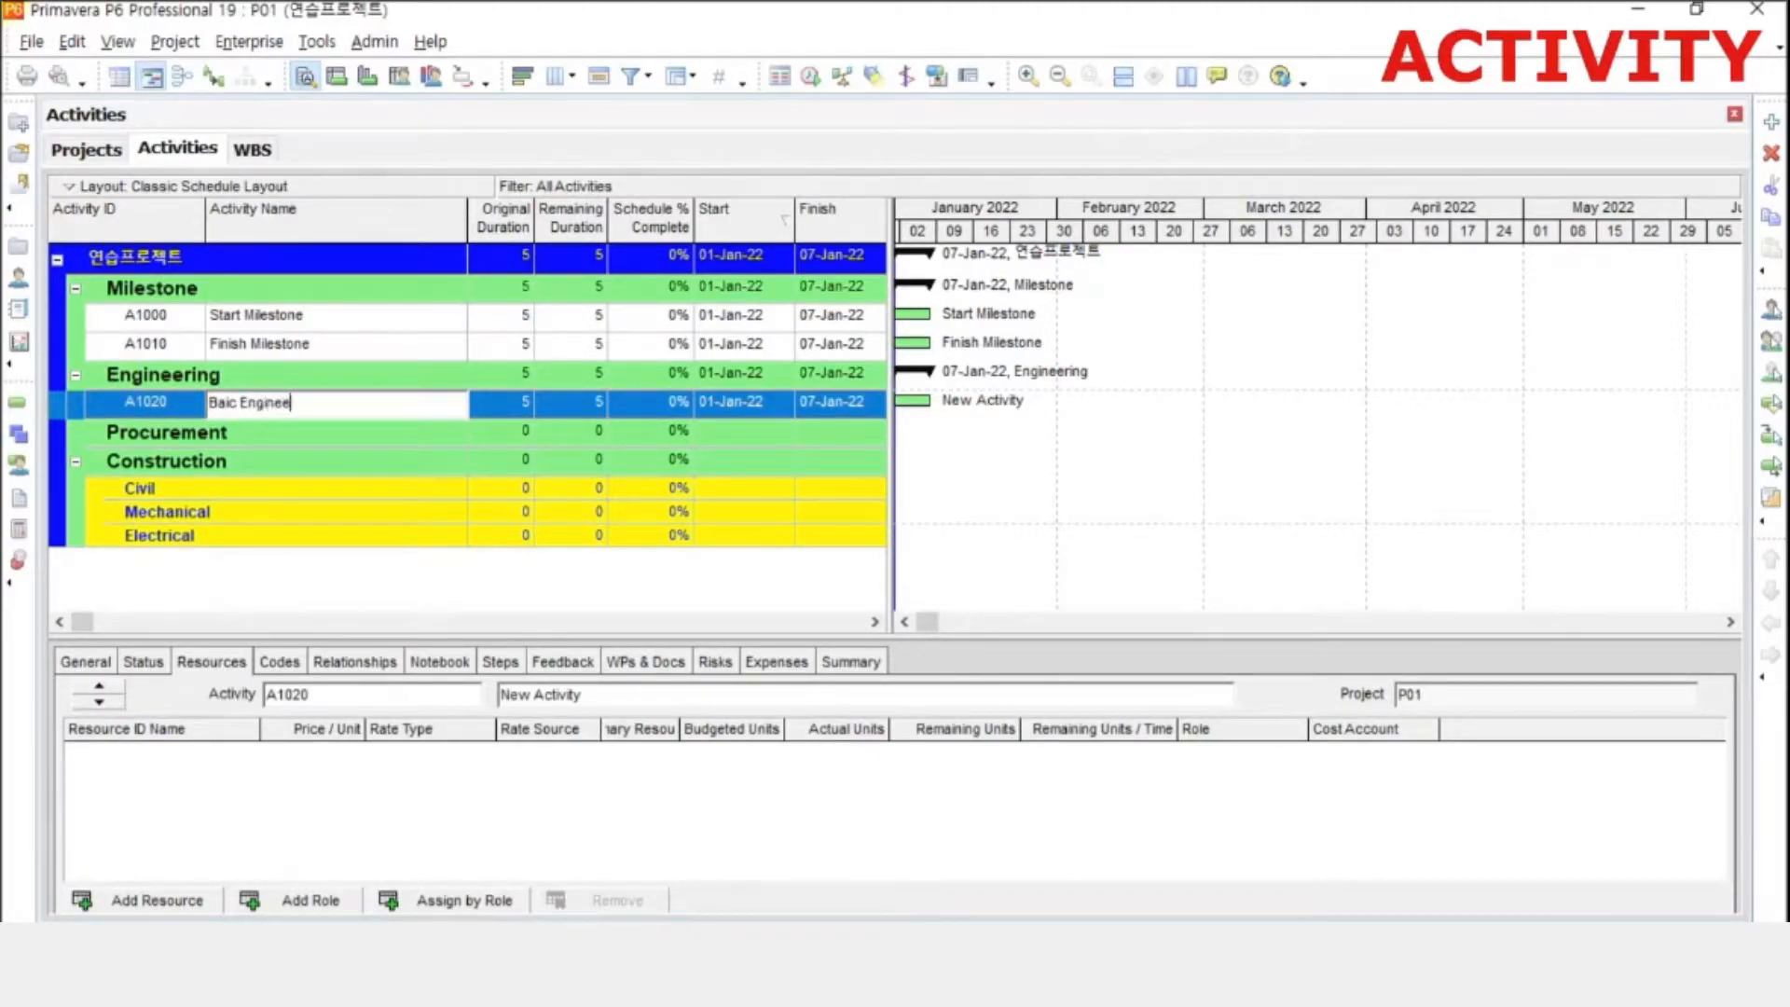
pyautogui.write('ring')
pyautogui.press('Return')
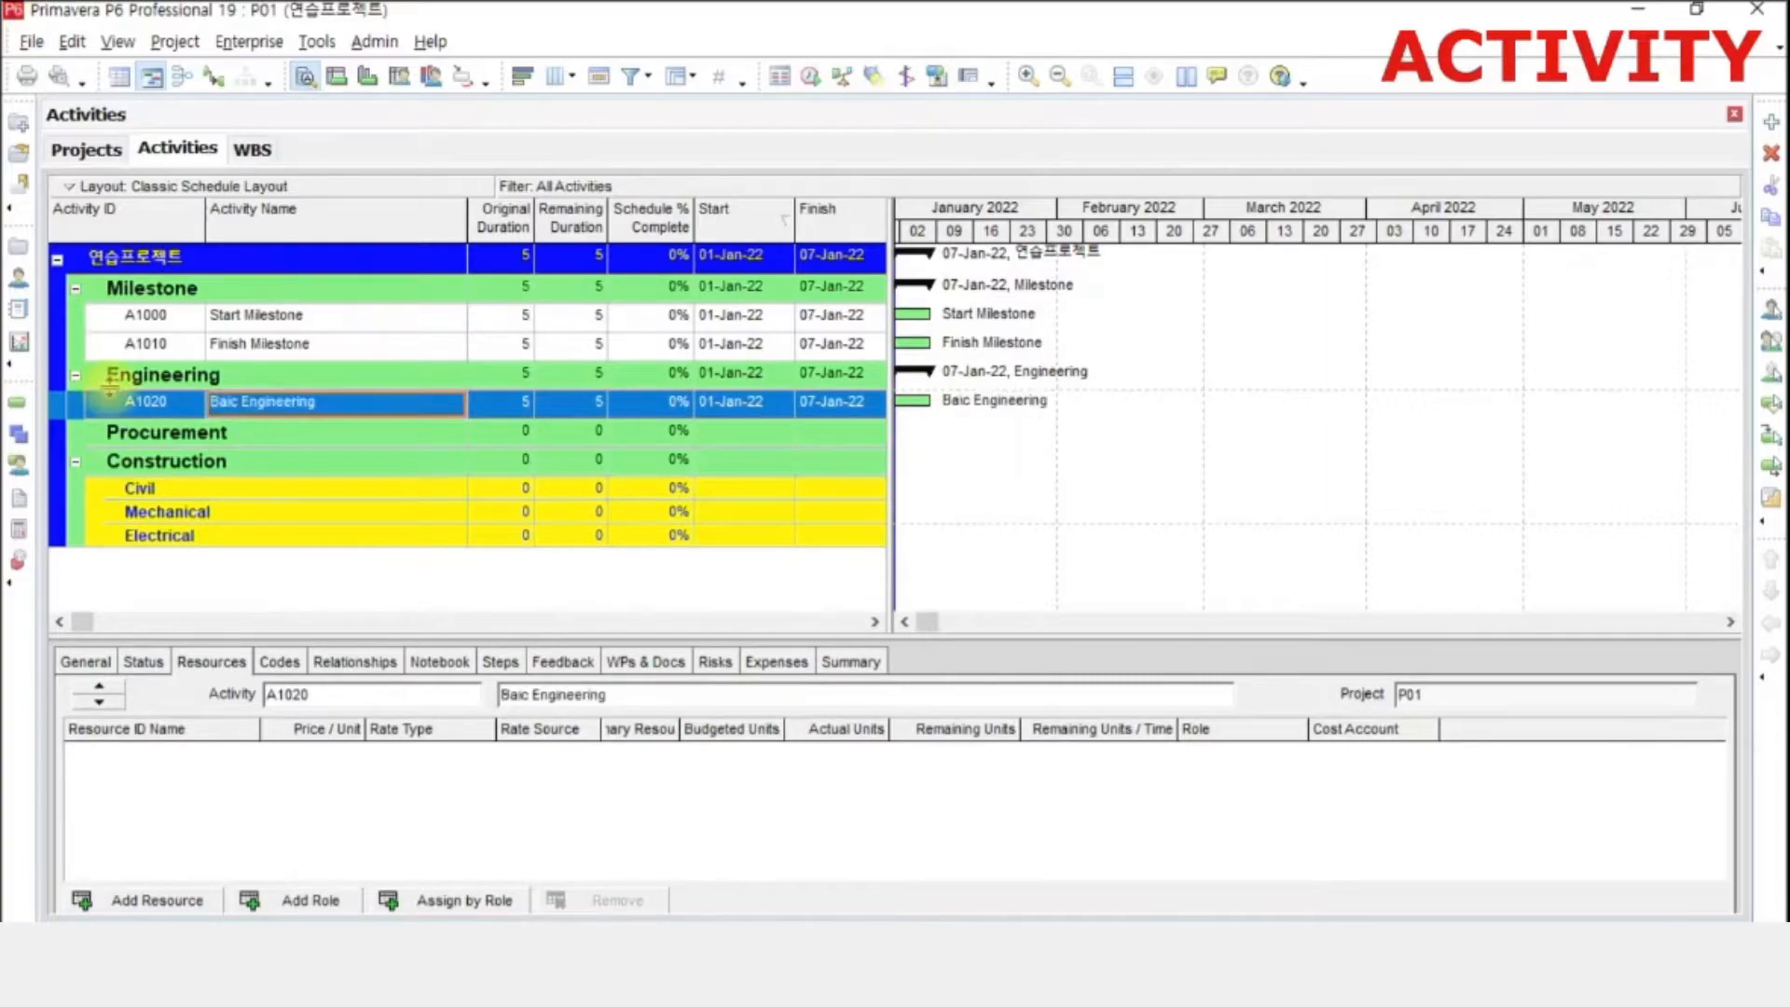
# - Add a second Engineering activity and name it Detail Engineering by adapting the copied name of the first one
pyautogui.press('Insert')
pyautogui.click(381, 401)
pyautogui.click(383, 402)
pyautogui.hotkey('ctrl', 'c')
pyautogui.click(351, 431)
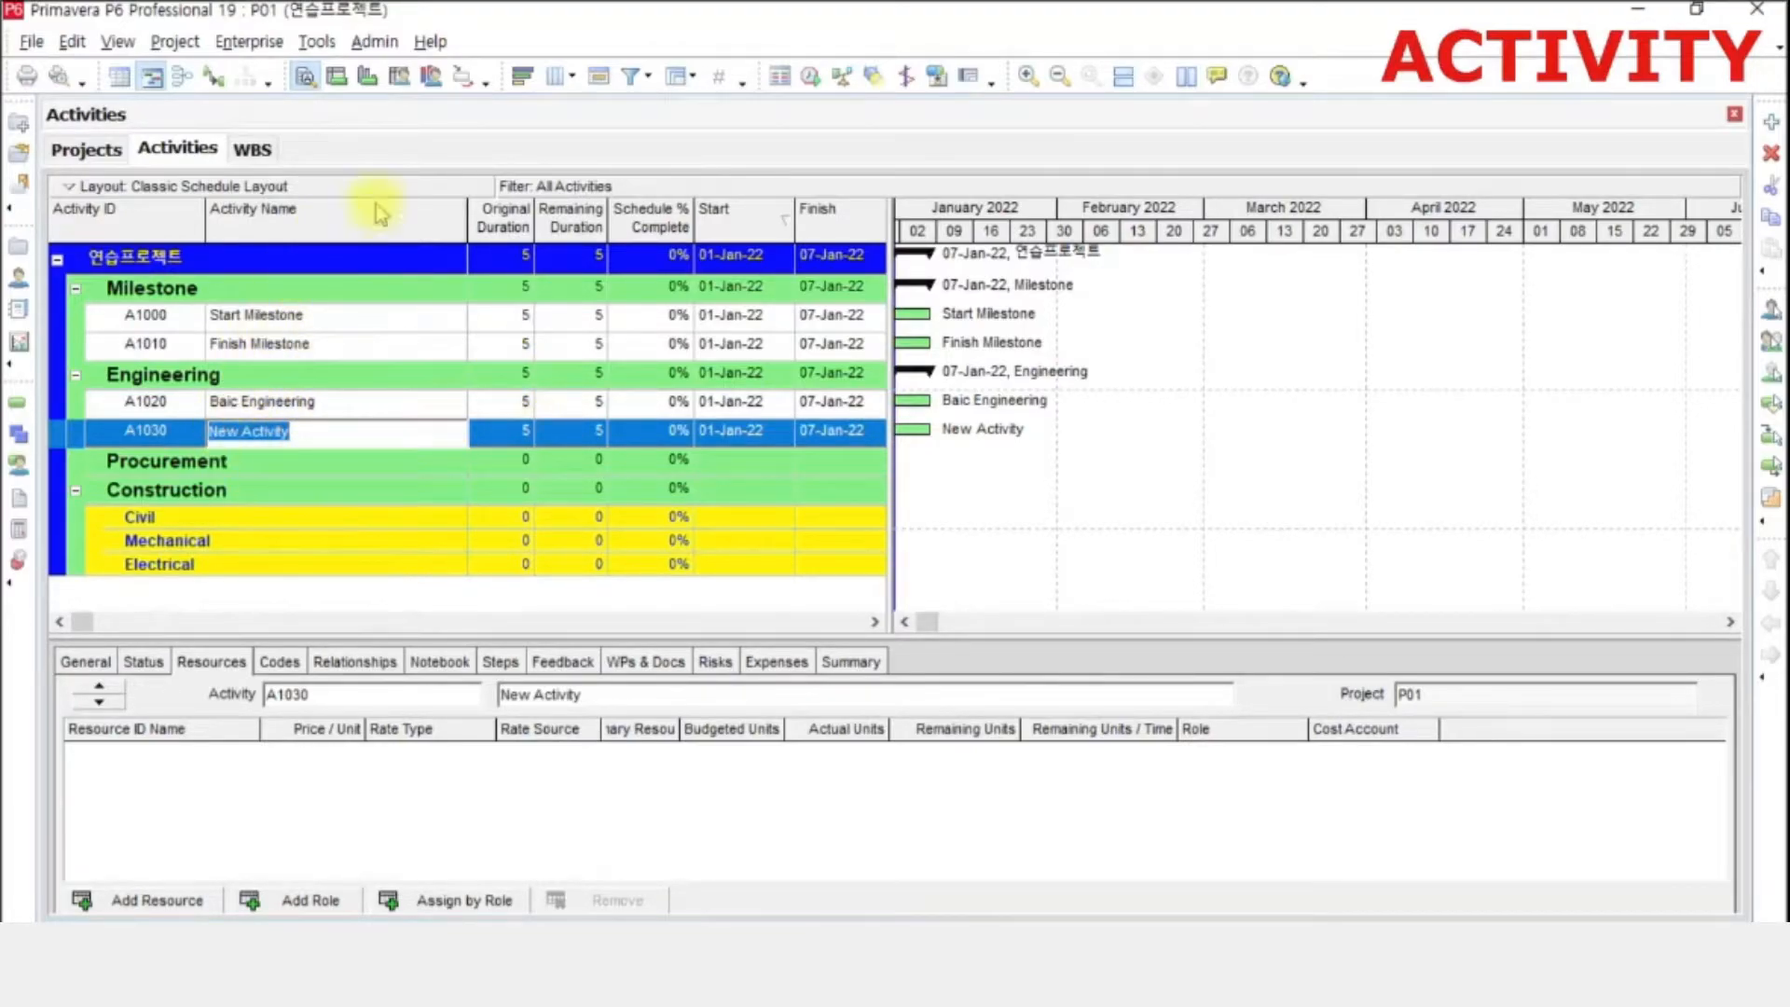
pyautogui.hotkey('ctrl', 'v')
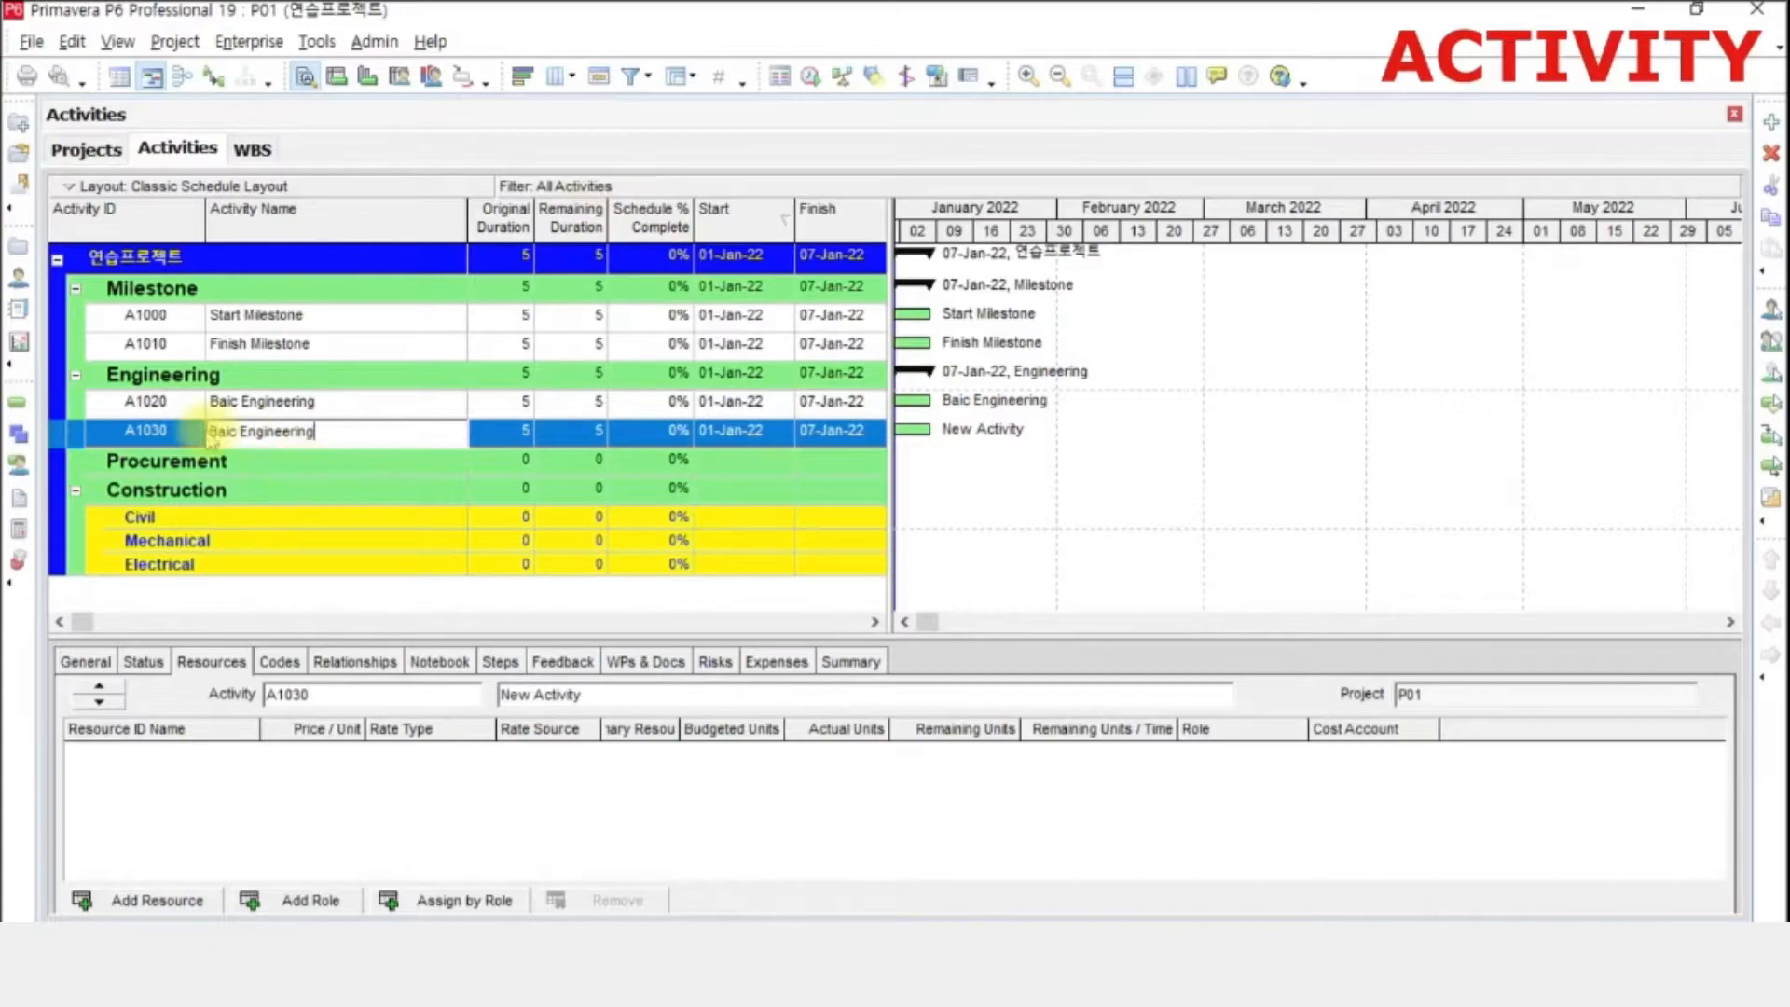
pyautogui.moveTo(237, 431); pyautogui.dragTo(149, 415)
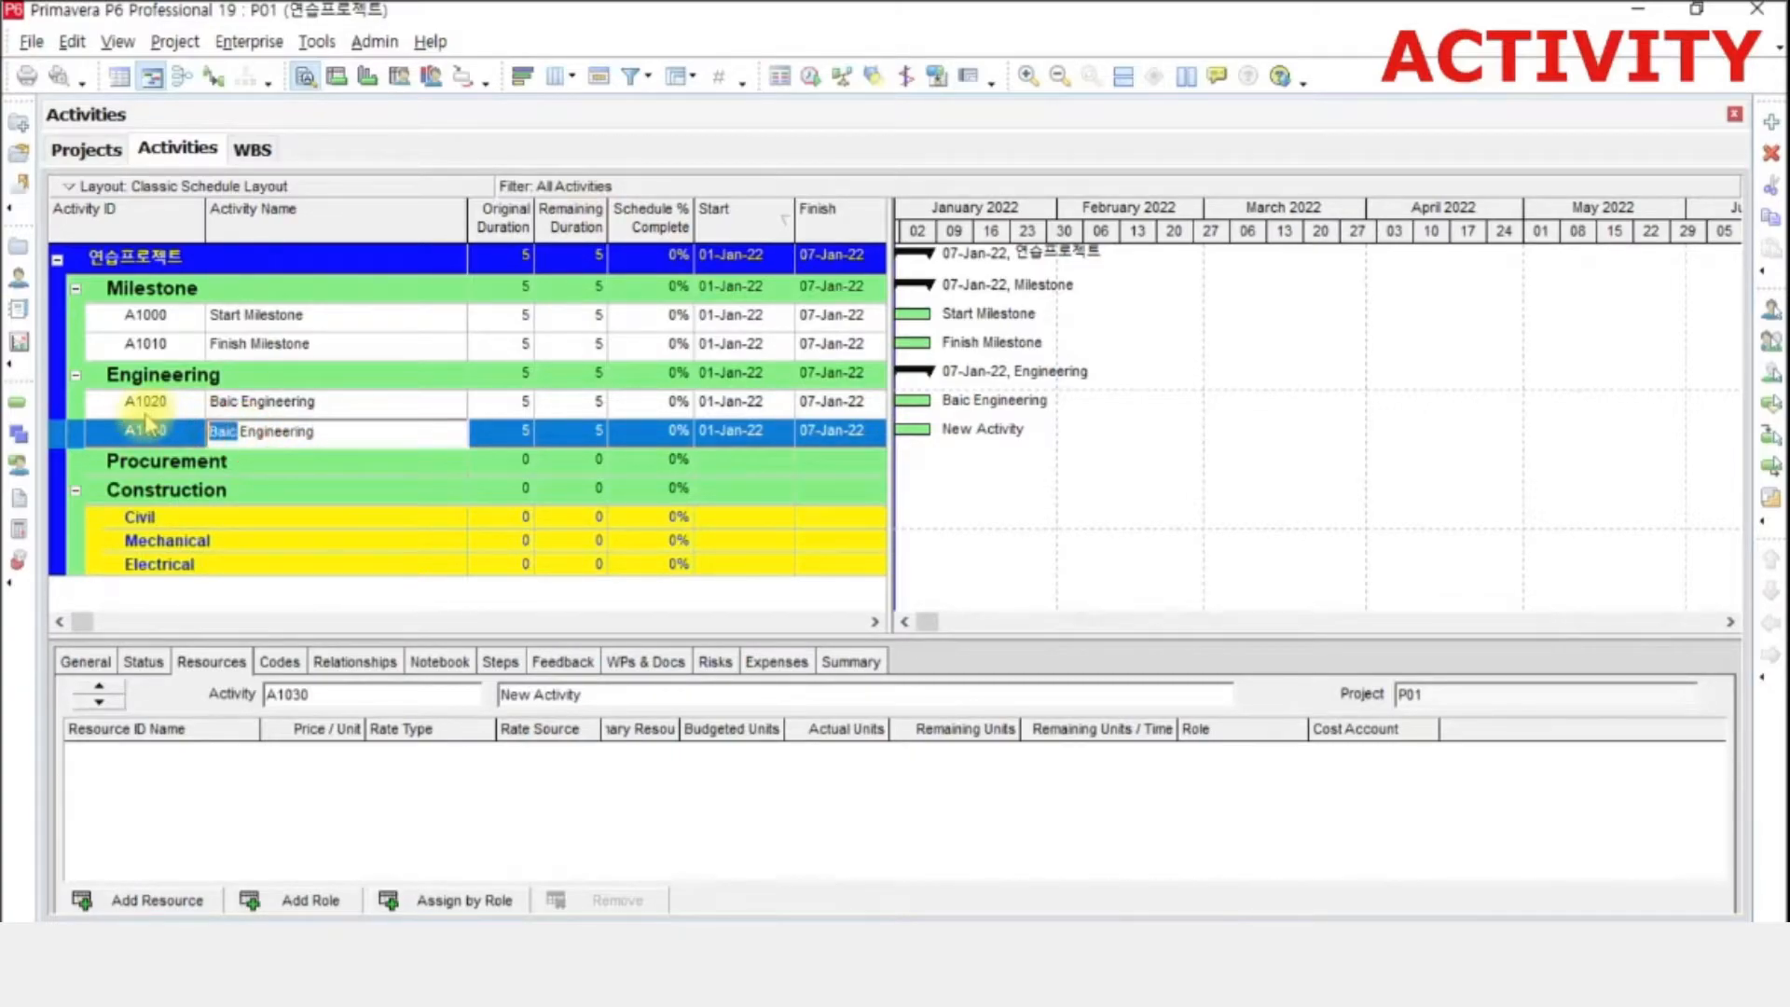
pyautogui.write('Detai')
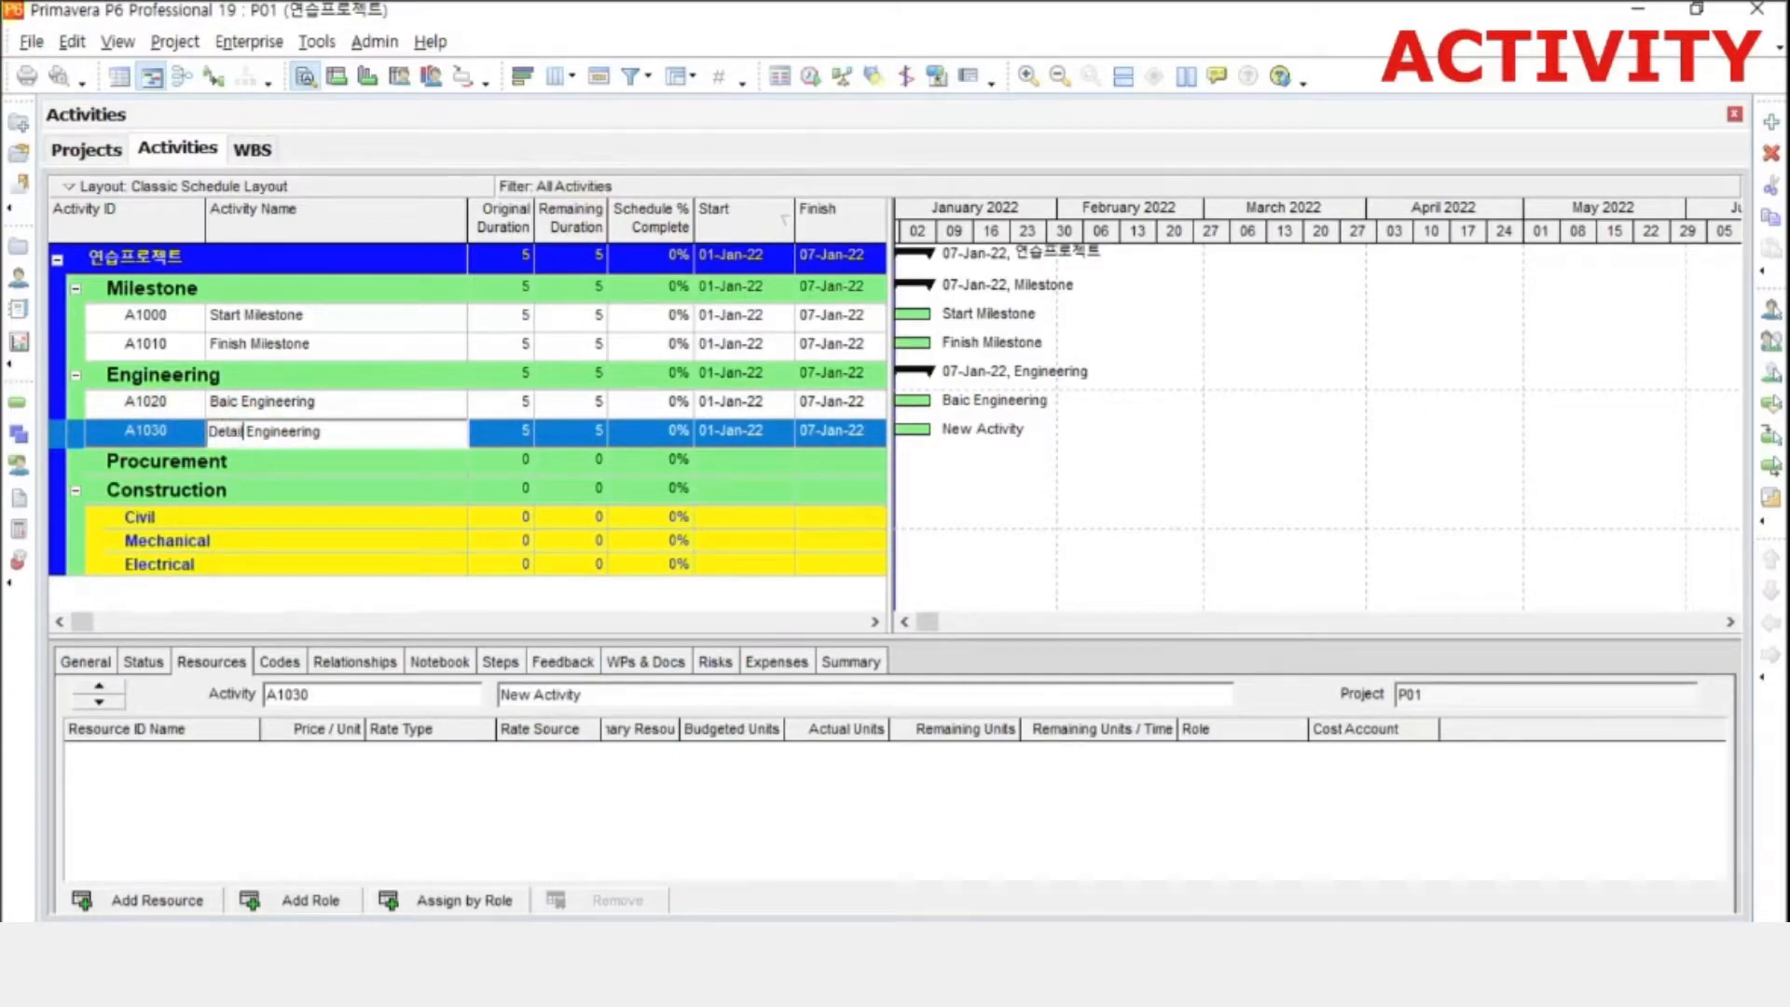
pyautogui.write('l')
# - Set the original duration of Baic Engineering to 10 and that of Detail Engineering to 30
pyautogui.click(484, 401)
pyautogui.click(499, 400)
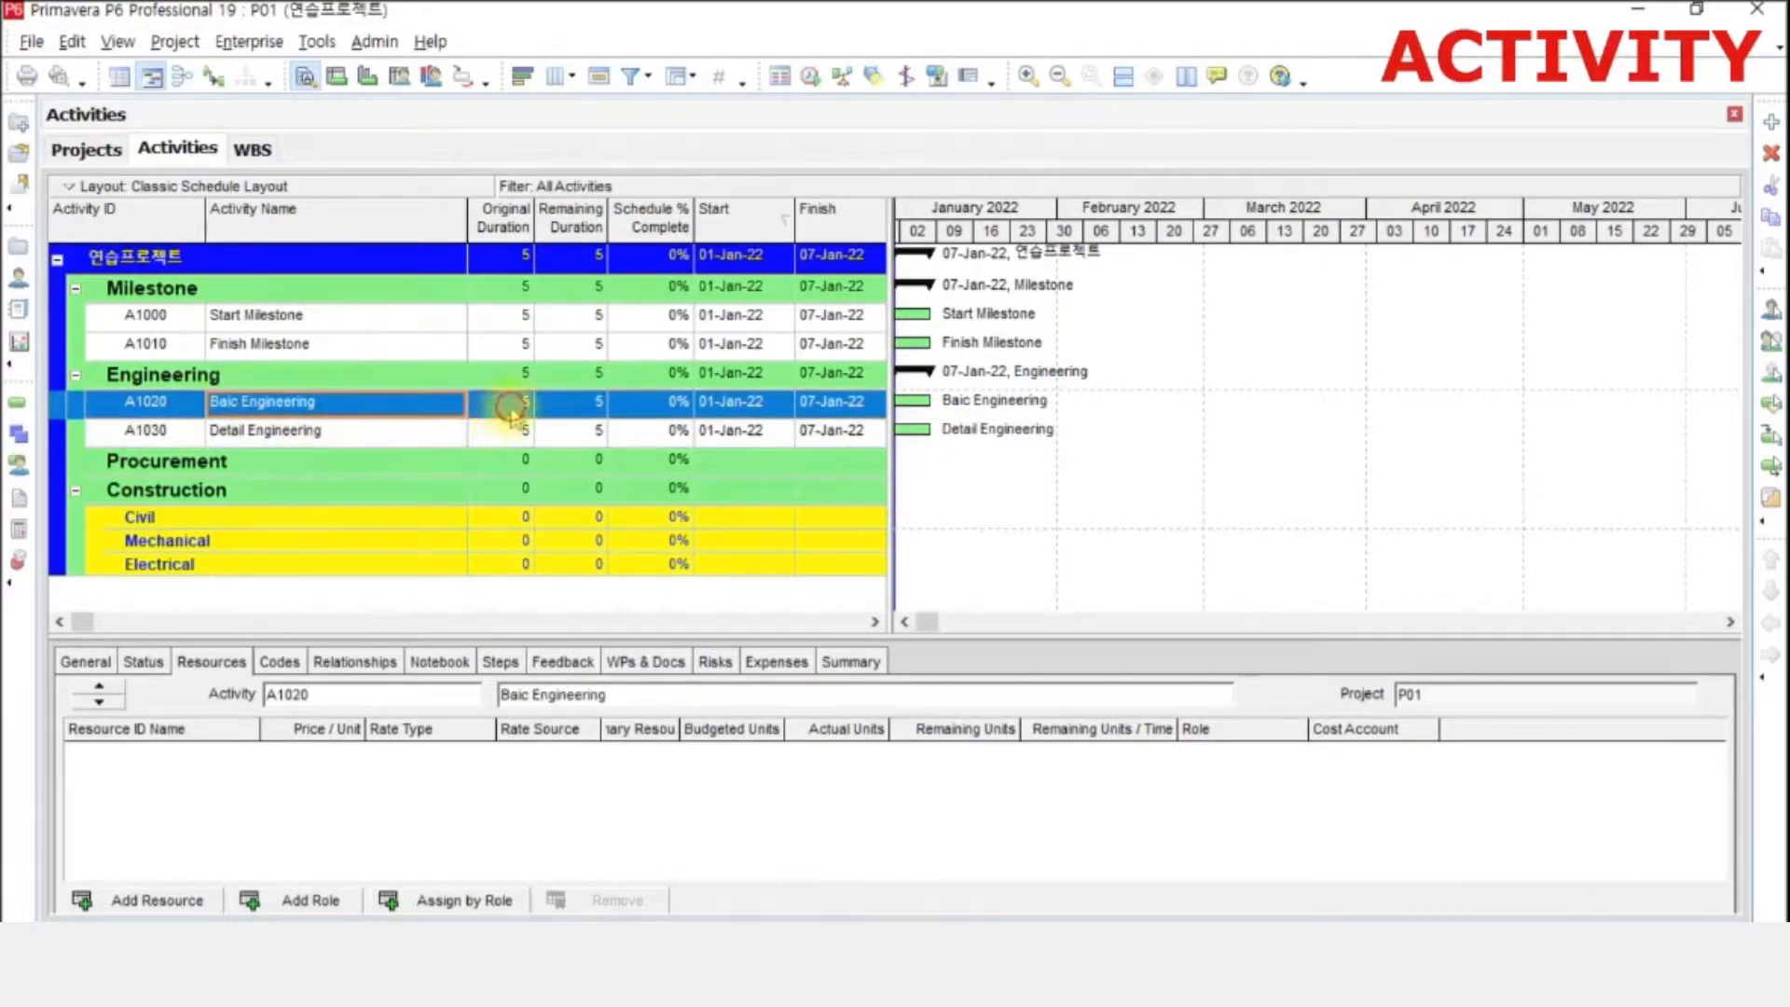
pyautogui.write('10')
pyautogui.press('Return')
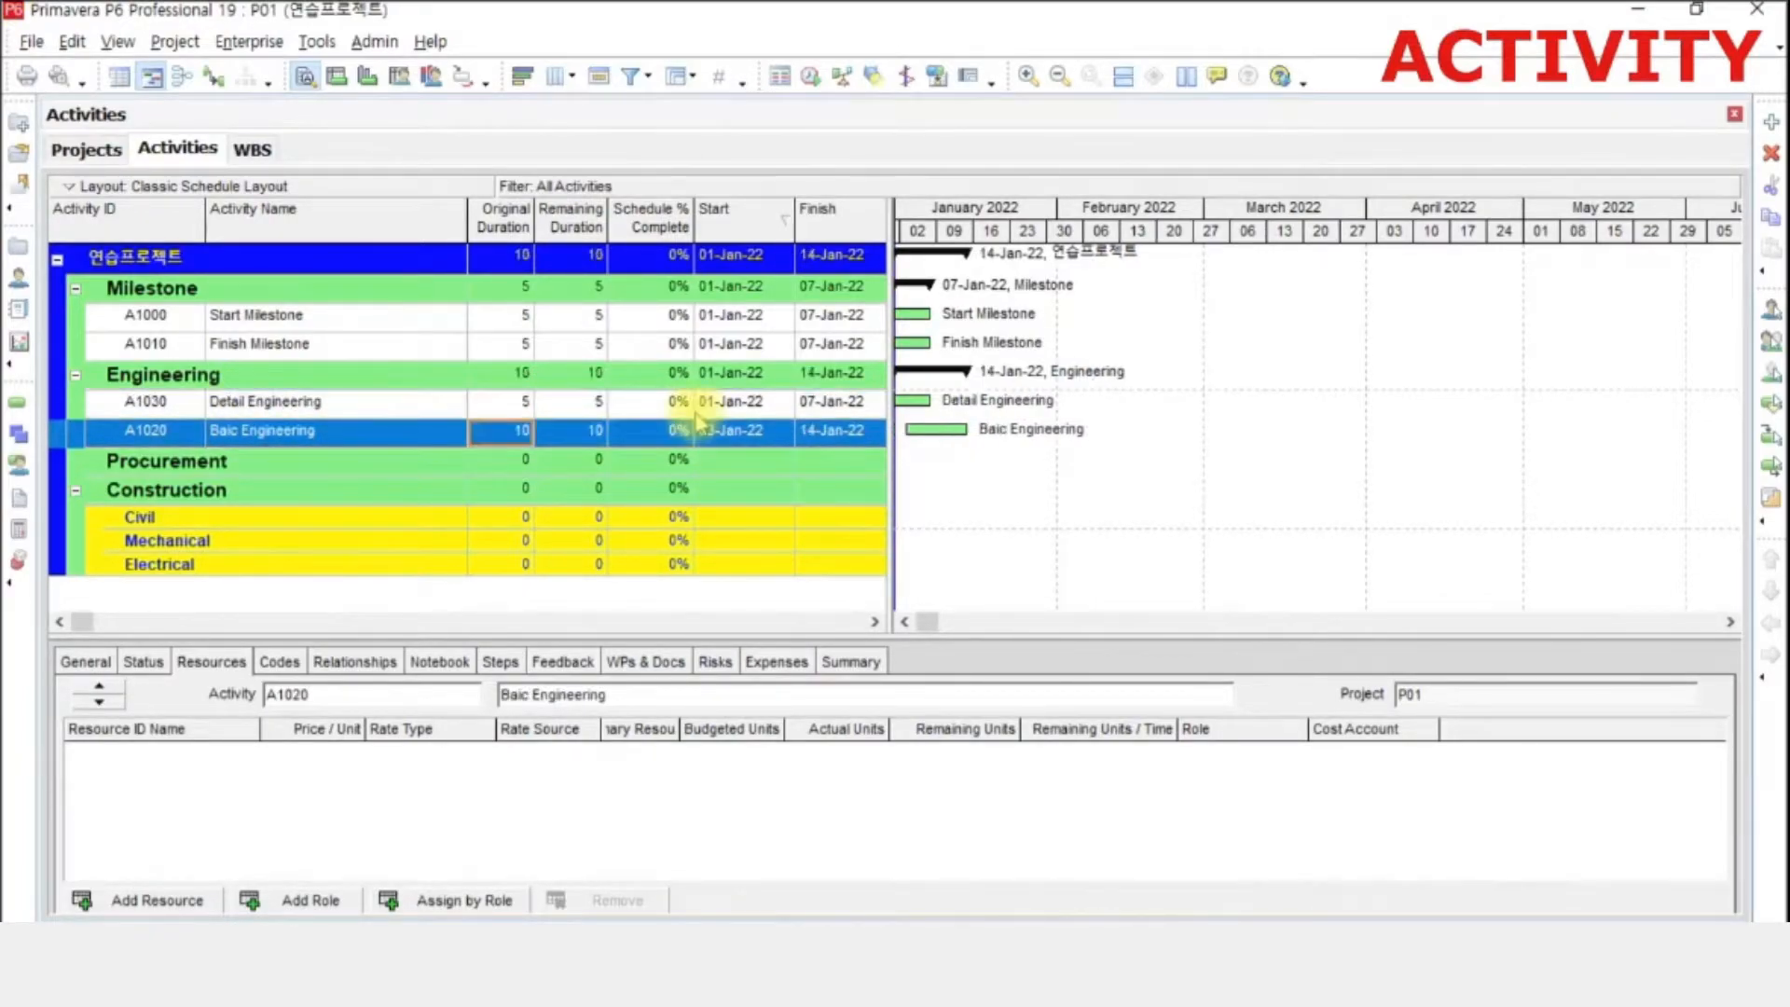
pyautogui.press('Up')
pyautogui.write('30')
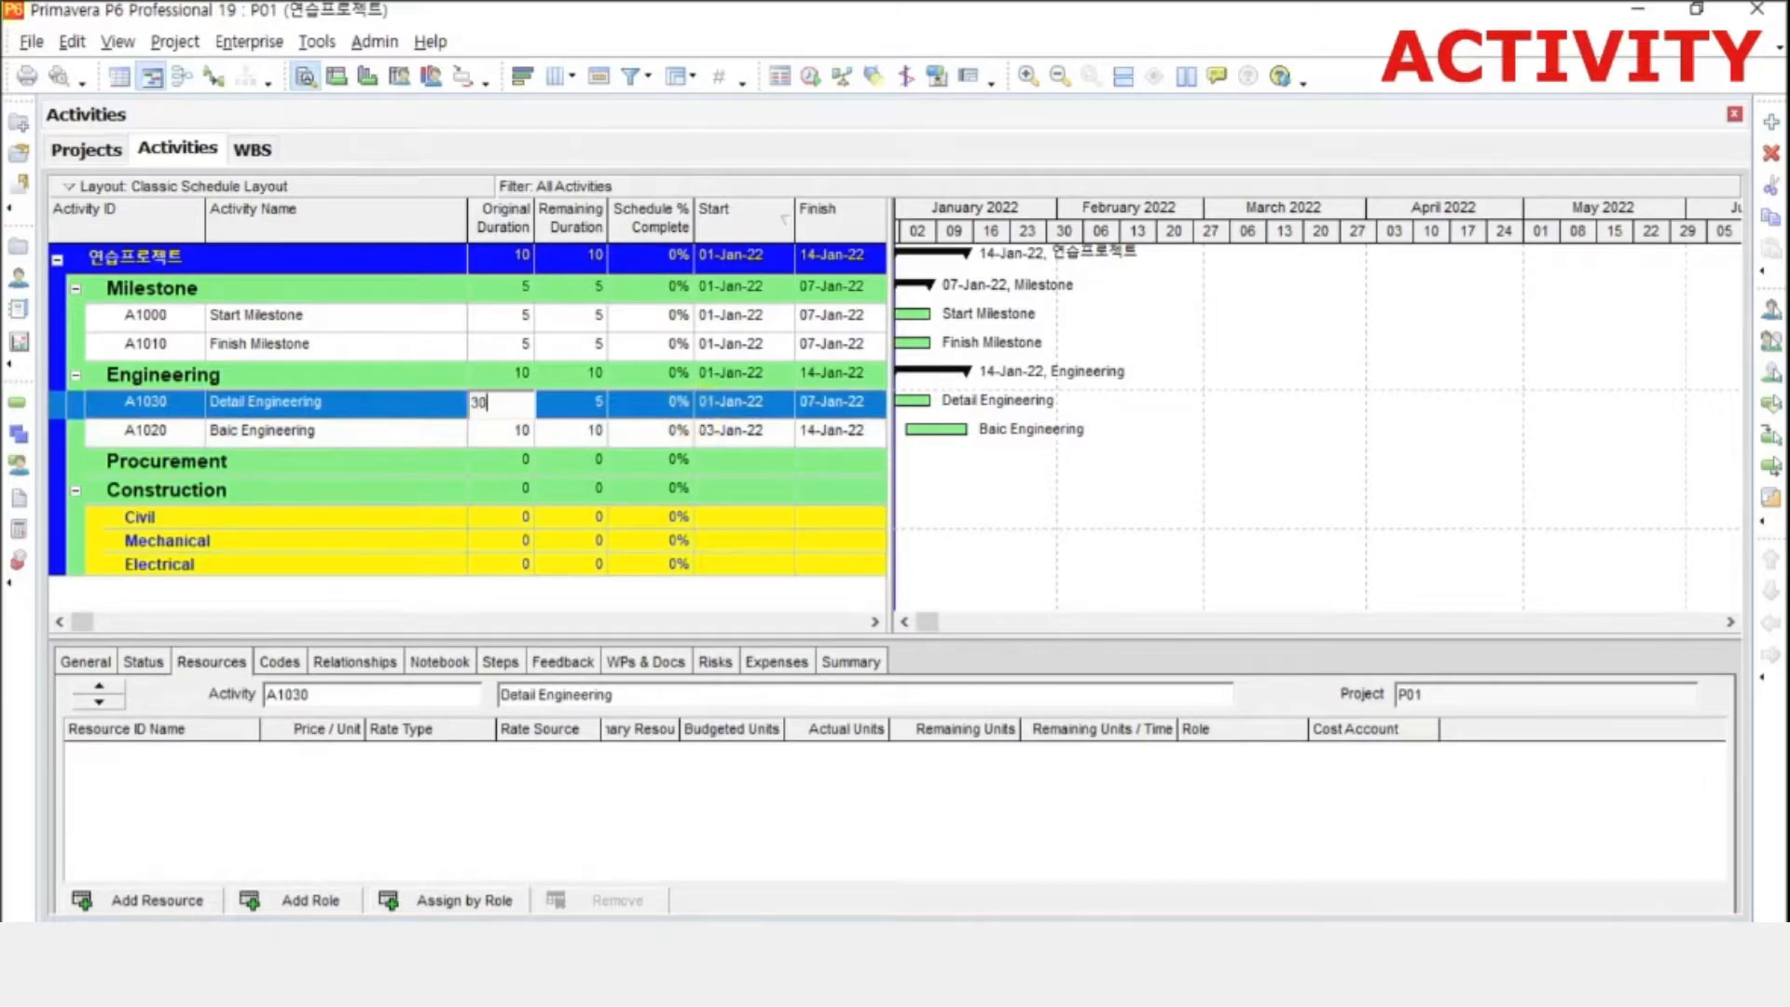
pyautogui.press('Return')
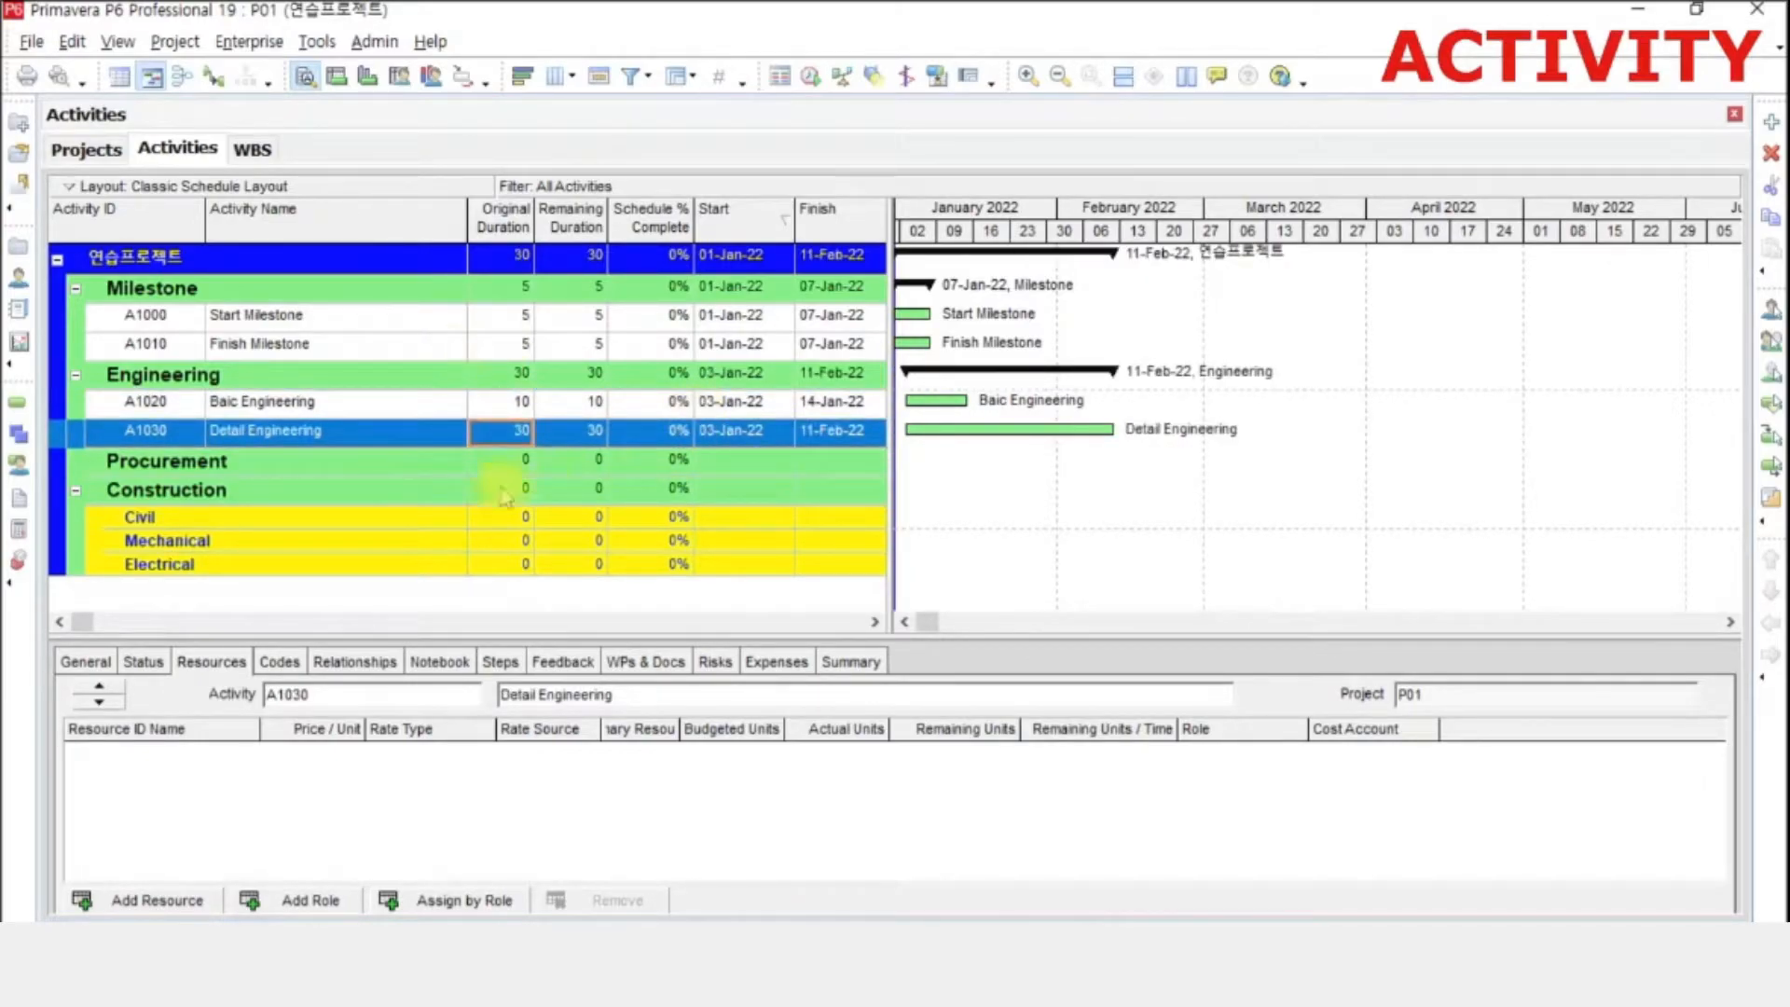
# - Add an activity directly under the Construction WBS element and name it FND A Work
pyautogui.click(401, 497)
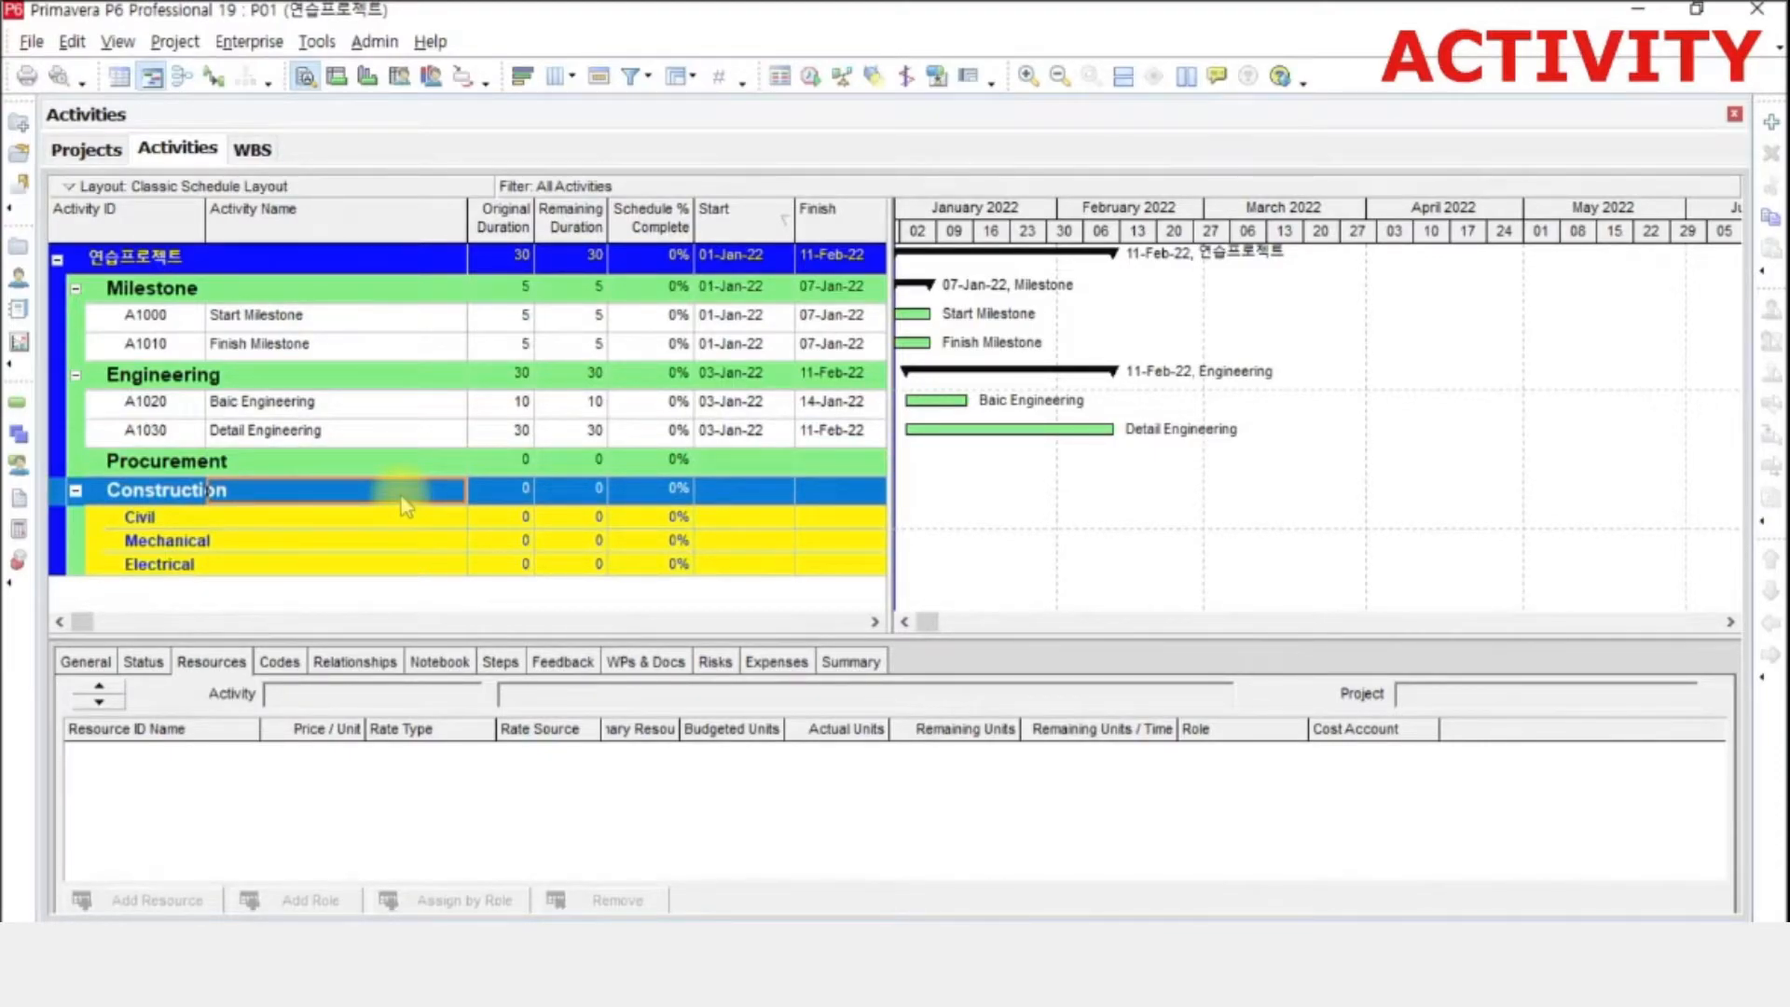
pyautogui.press('Insert')
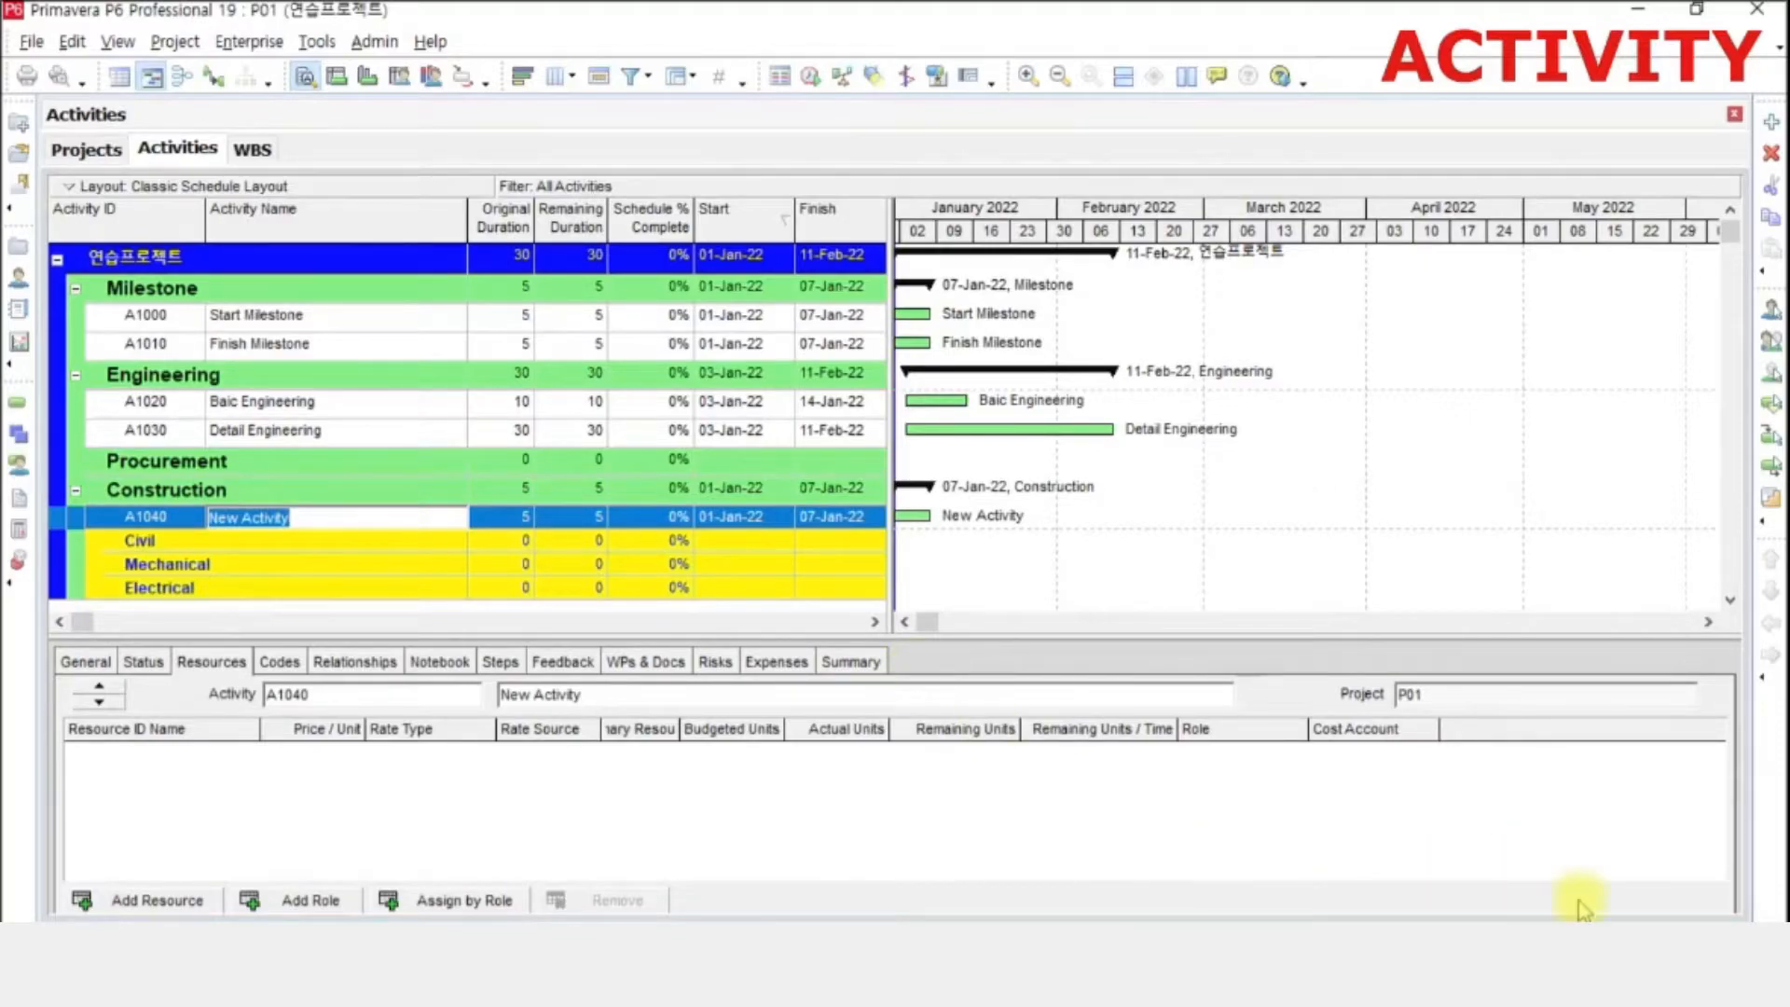
pyautogui.click(1706, 921)
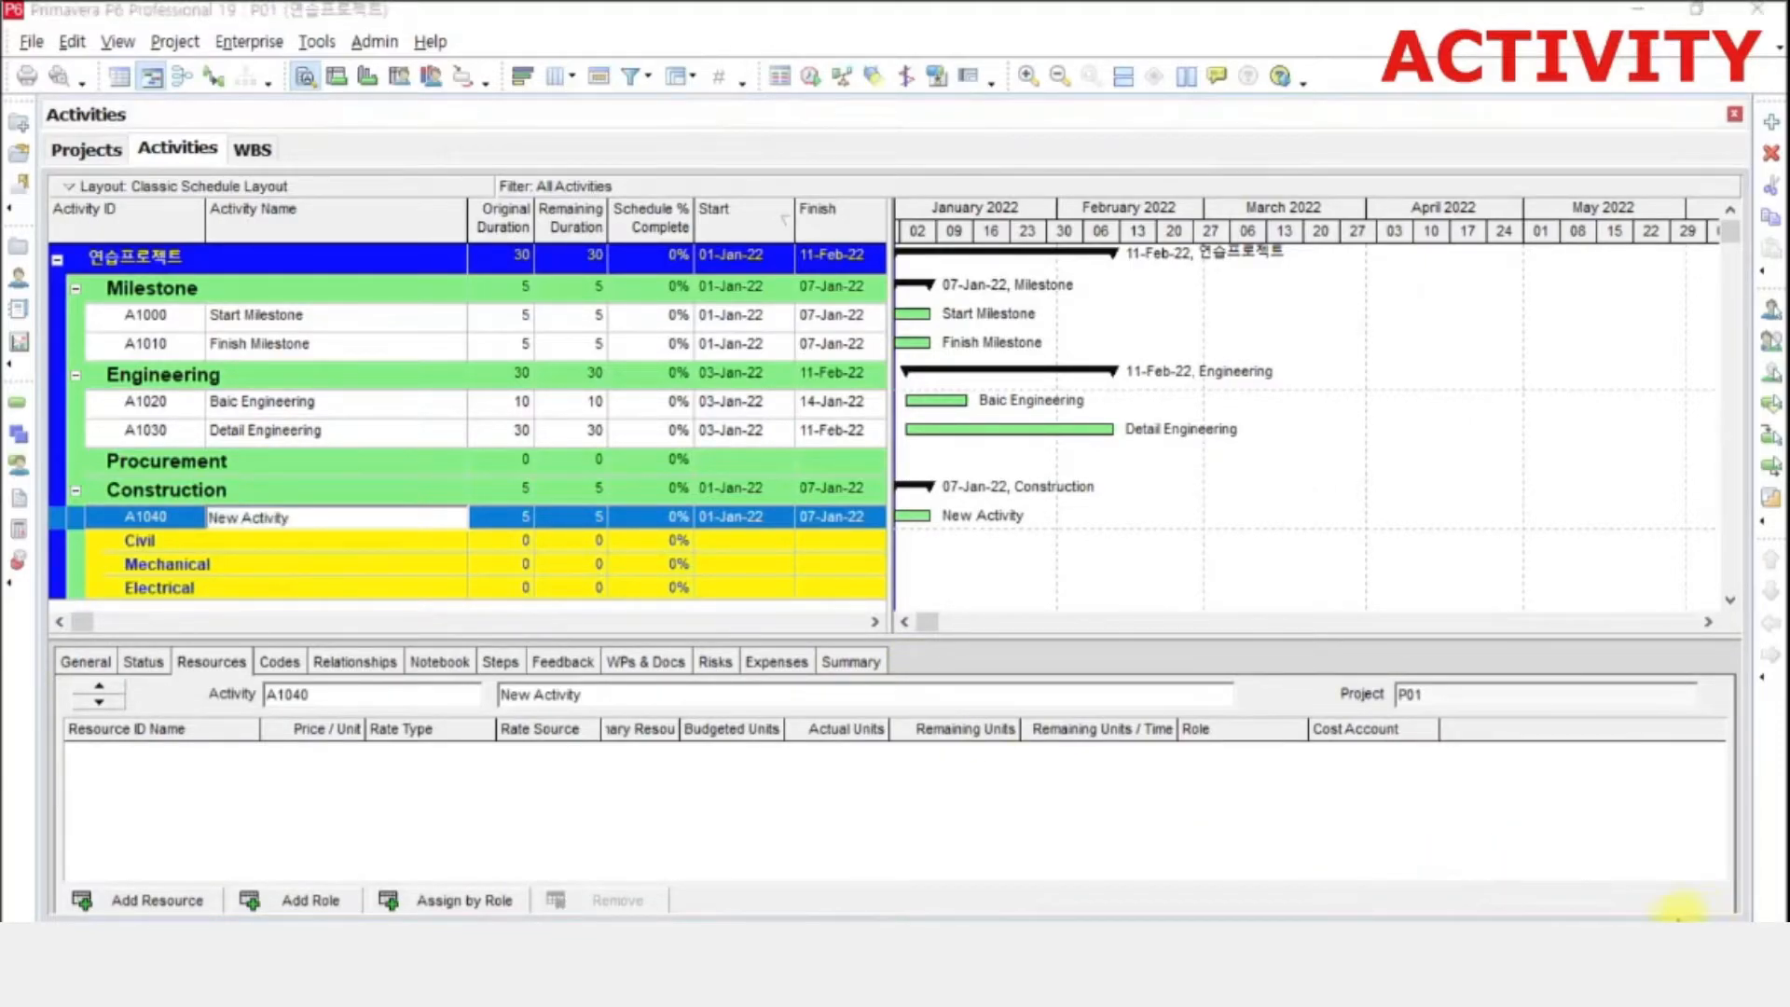
pyautogui.click(317, 515)
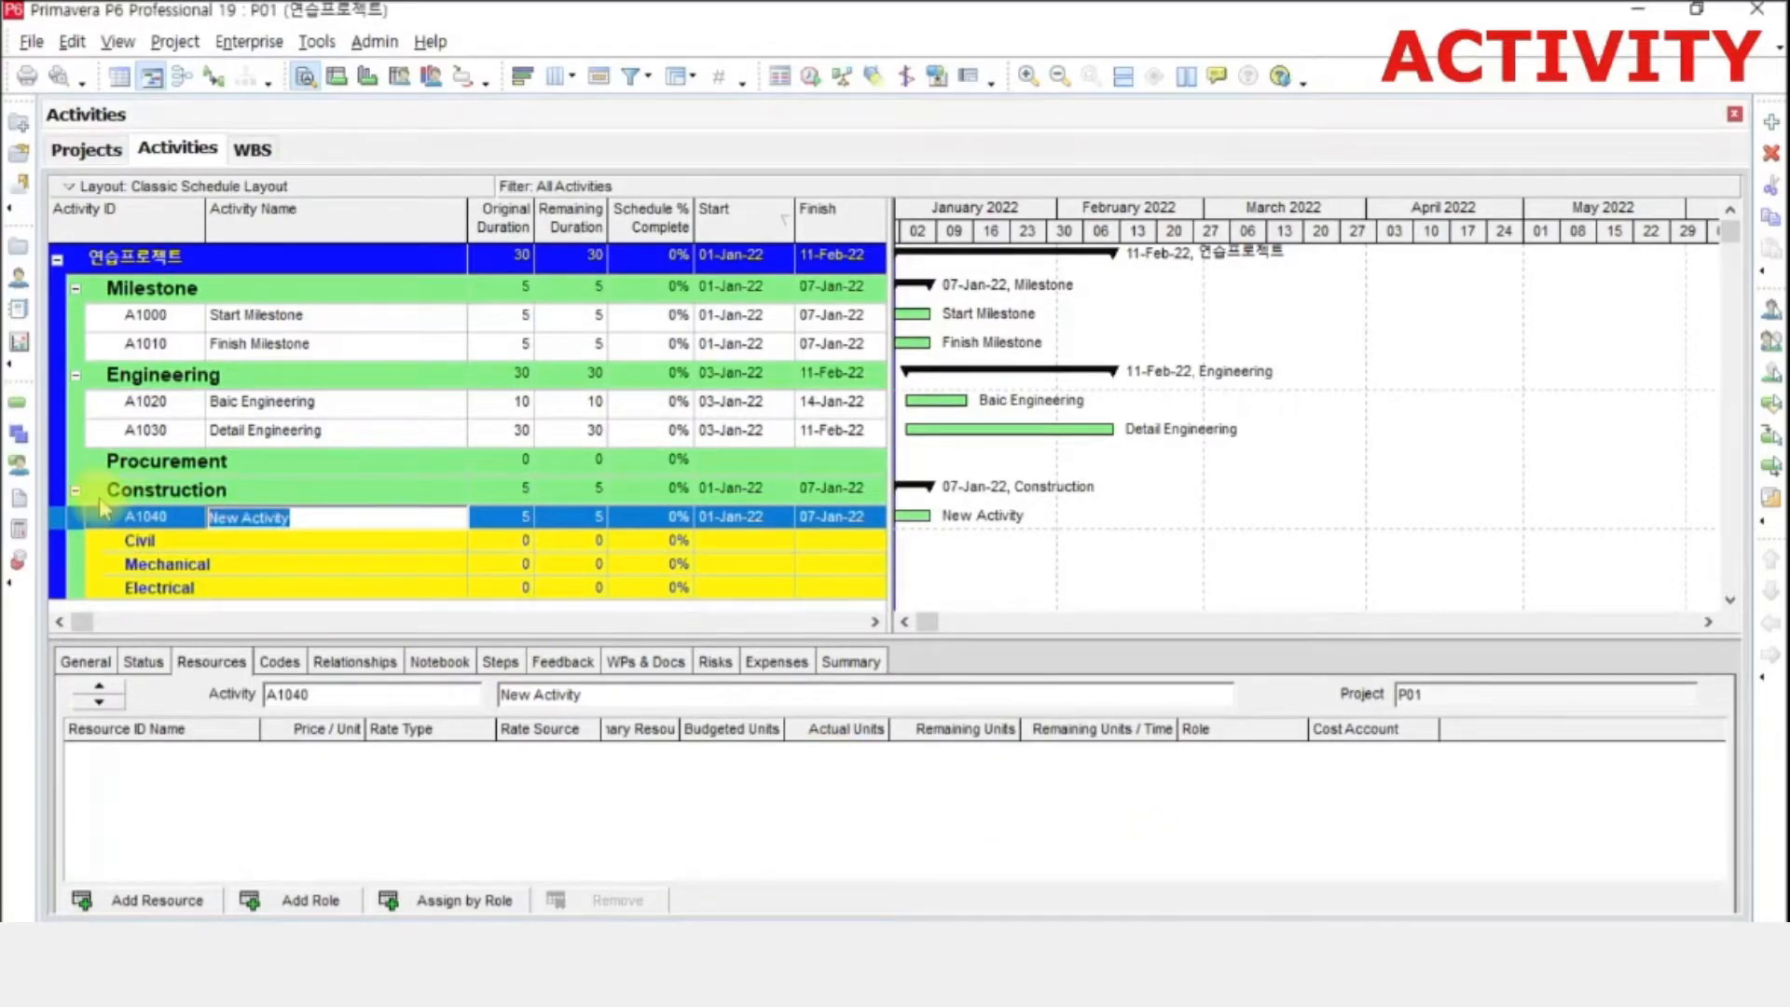
pyautogui.write('FND A')
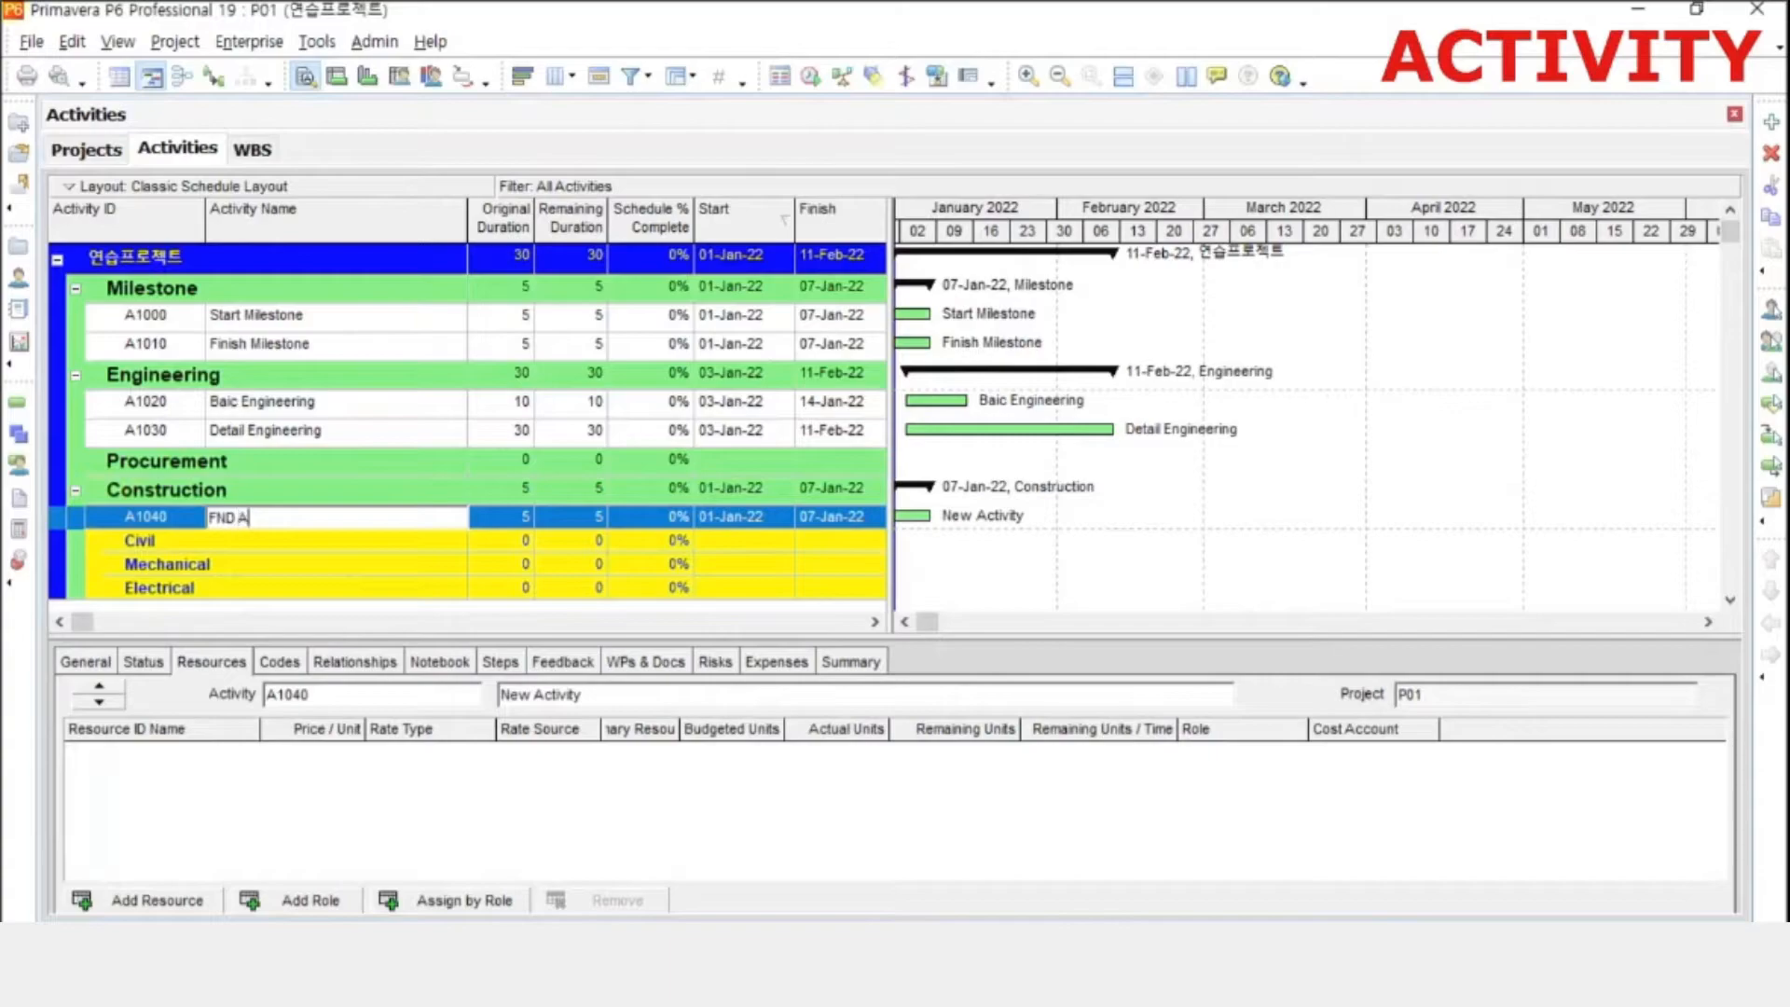
pyautogui.press('Return')
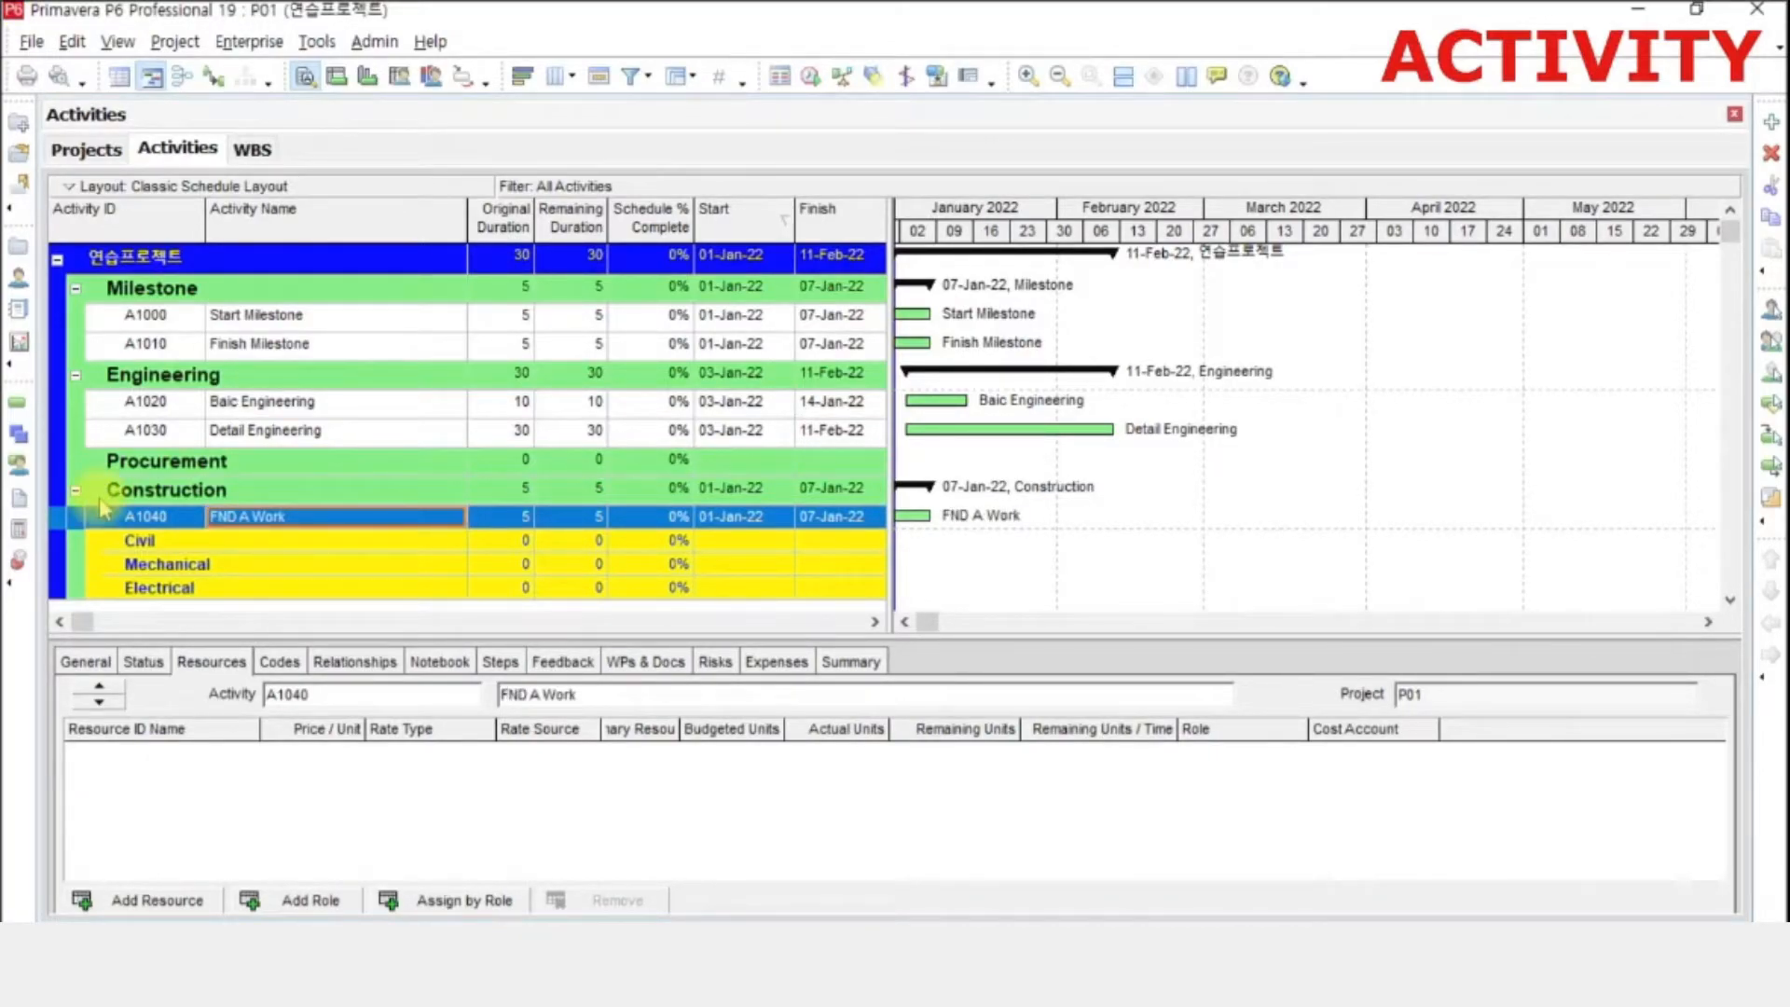
# - Add a second activity under Construction and name it FND B Work, reusing the name of FND A Work
pyautogui.press('Insert')
pyautogui.click(326, 516)
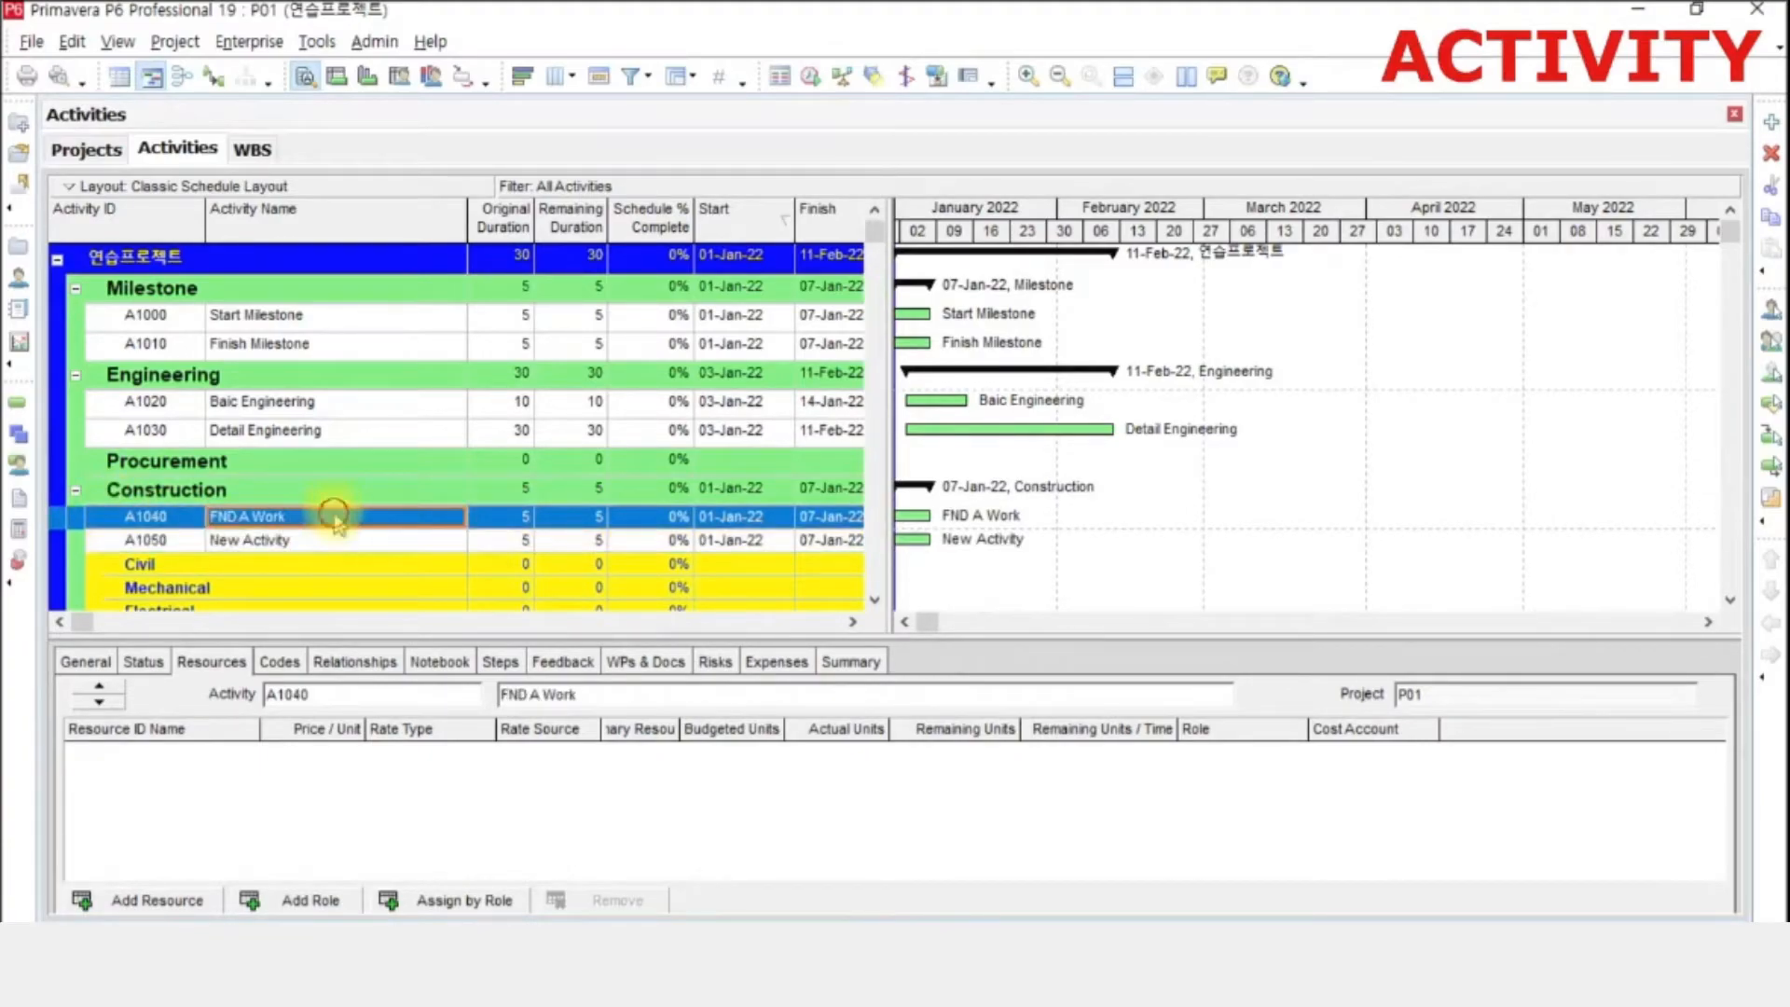
pyautogui.click(334, 518)
pyautogui.hotkey('ctrl', 'c')
pyautogui.click(320, 539)
pyautogui.click(320, 539)
pyautogui.hotkey('ctrl', 'v')
pyautogui.write('B')
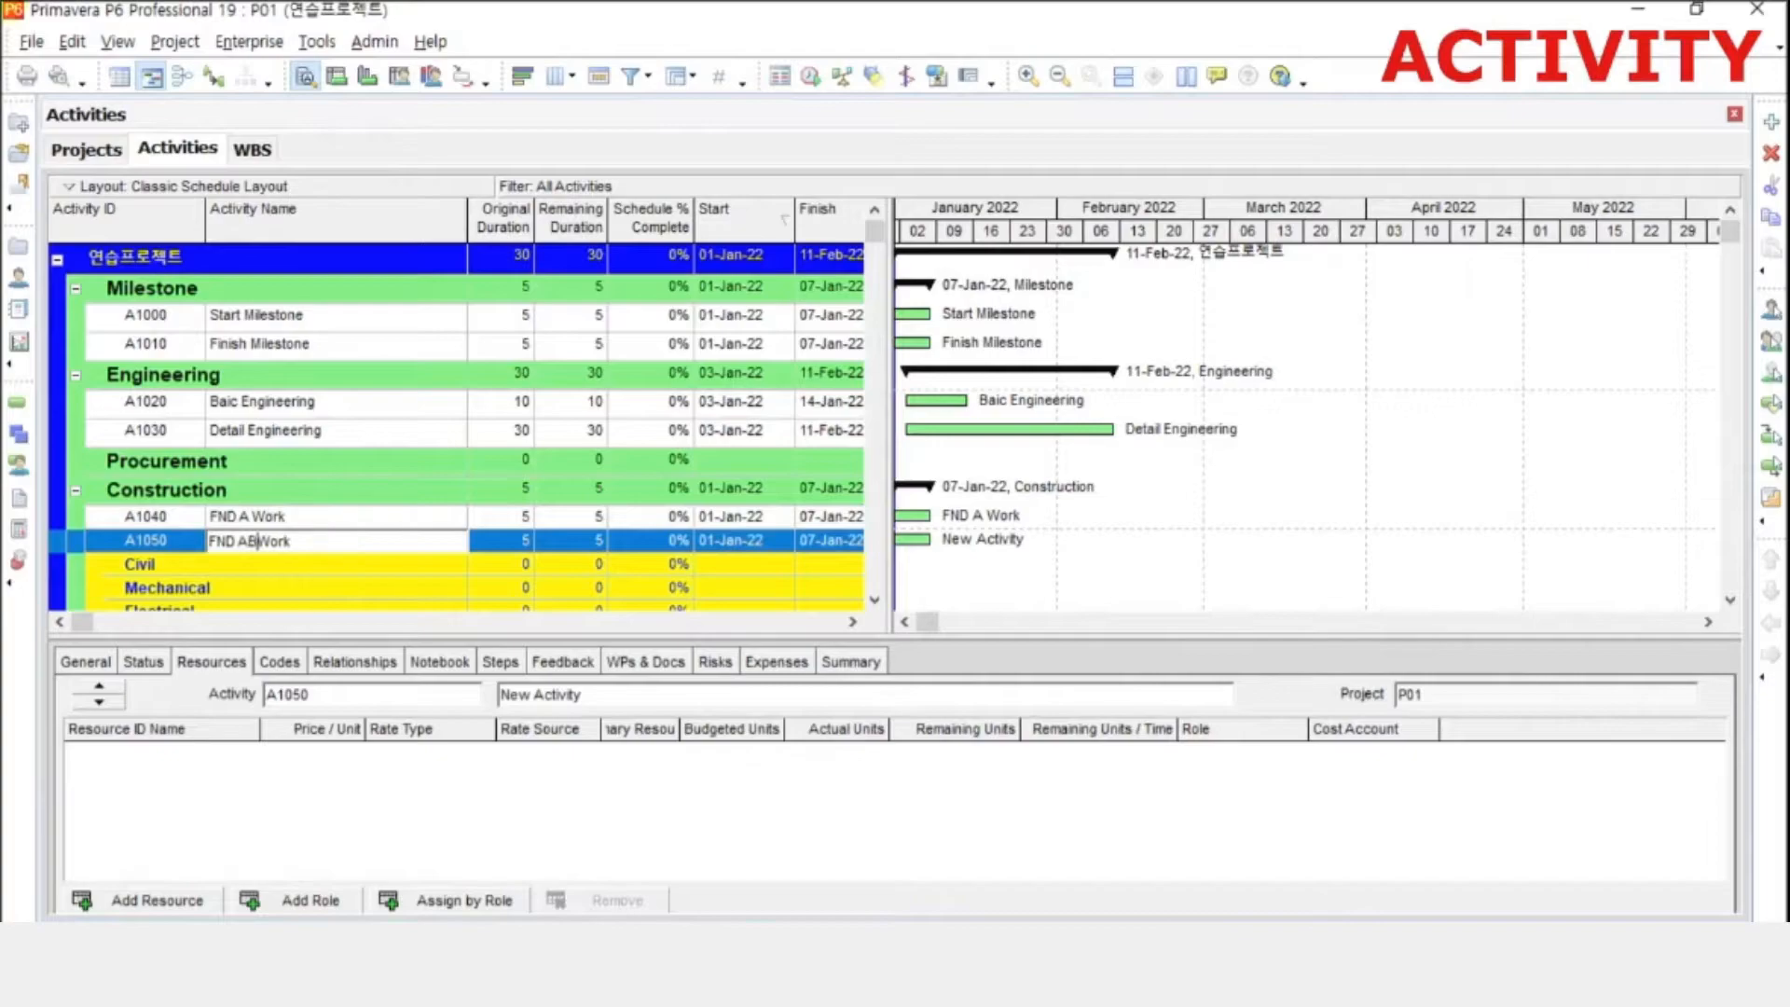
pyautogui.press('BackSpace')
pyautogui.press('BackSpace')
pyautogui.write('B')
pyautogui.click(376, 556)
# - Add an activity under the Mechanical WBS element and name it EQ A Install
pyautogui.scroll(-1, 365, 563)
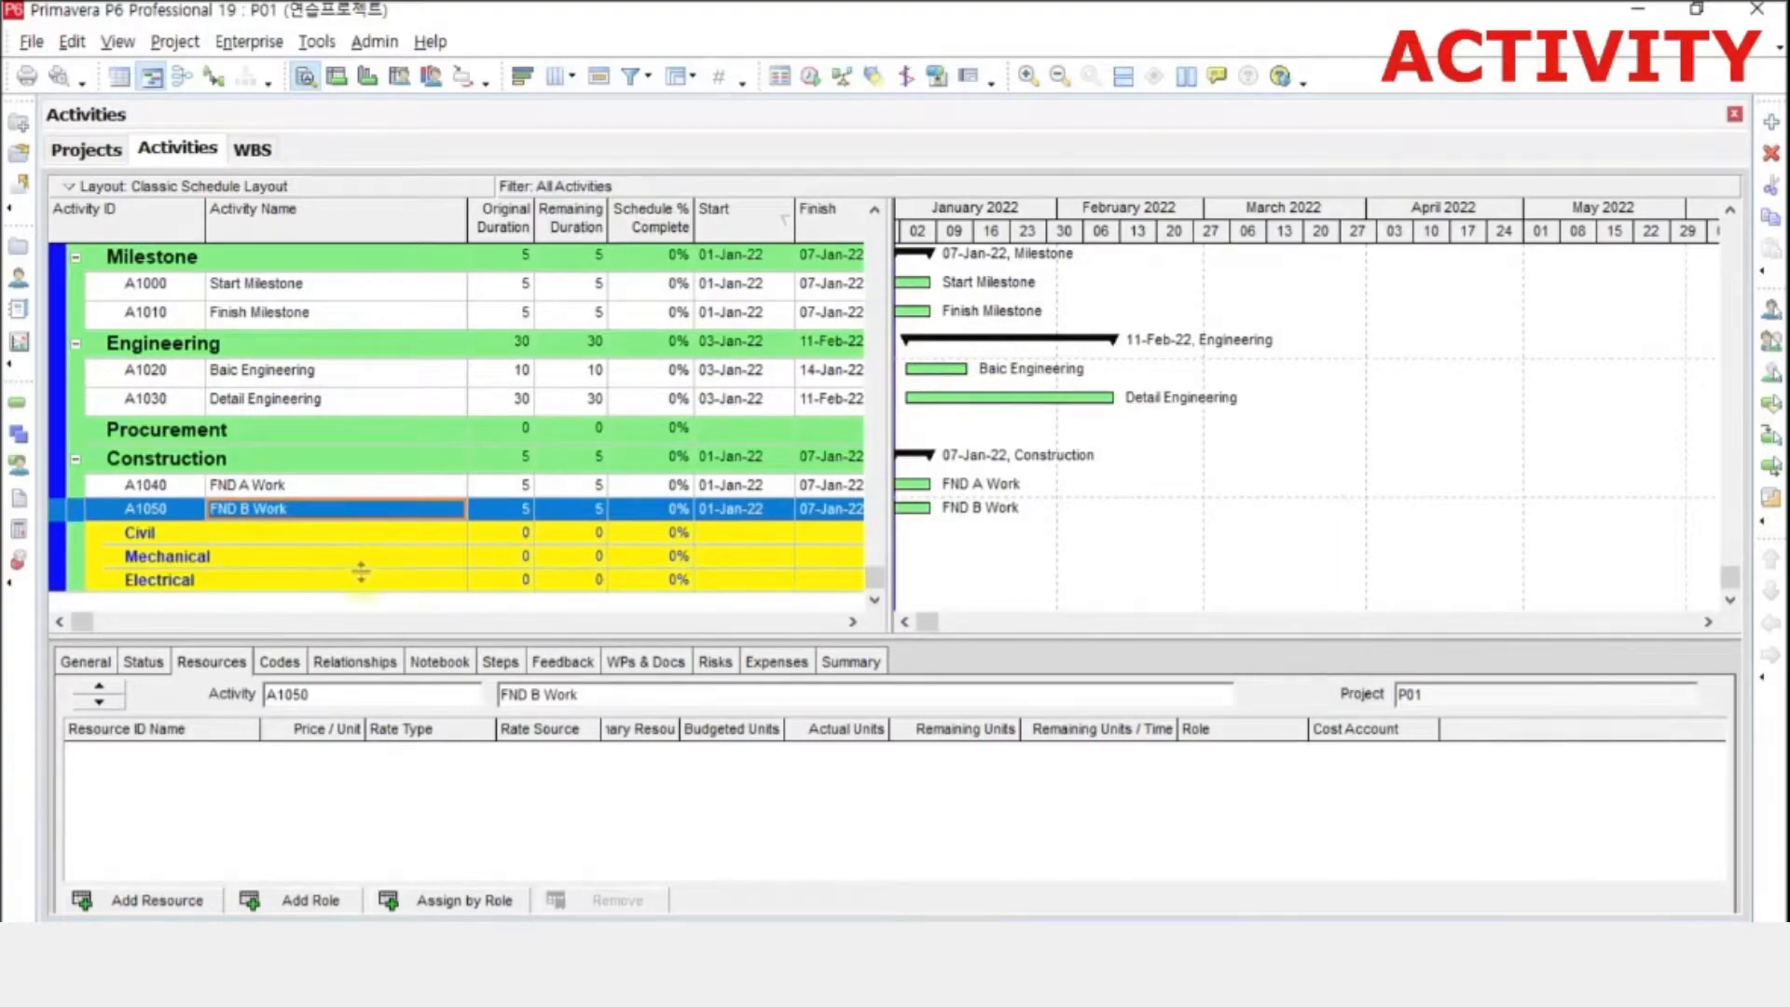
pyautogui.click(345, 559)
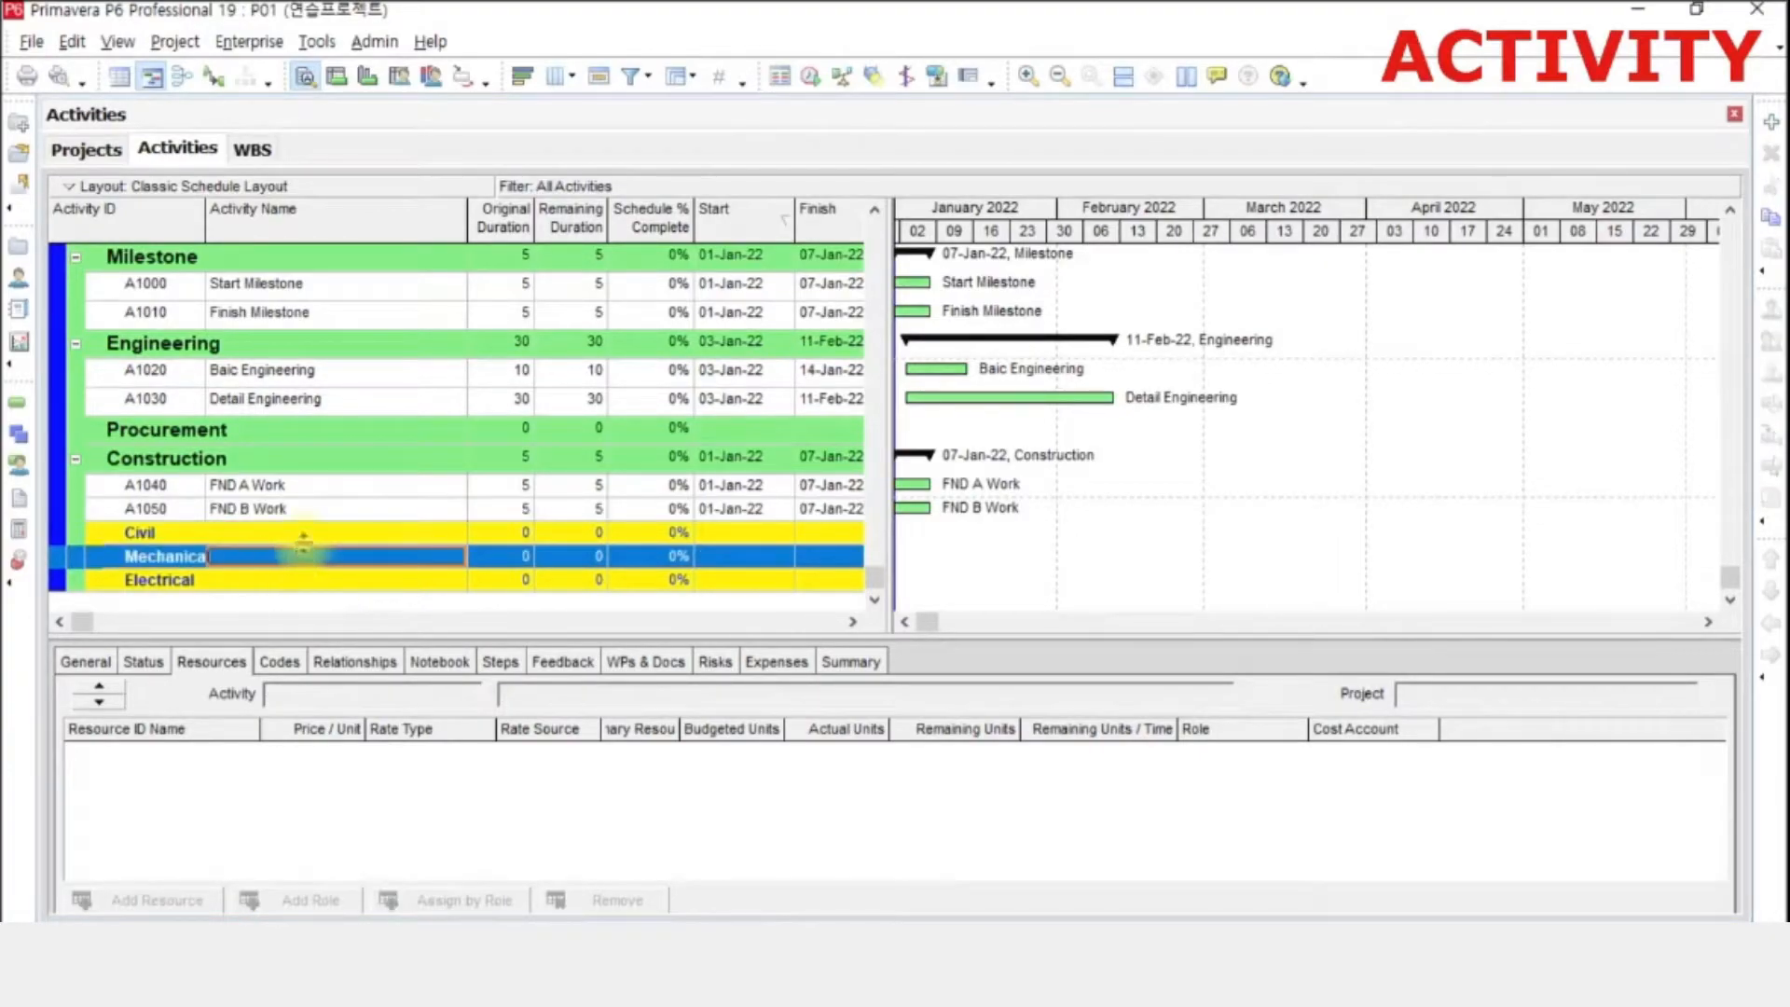
pyautogui.rightClick(333, 562)
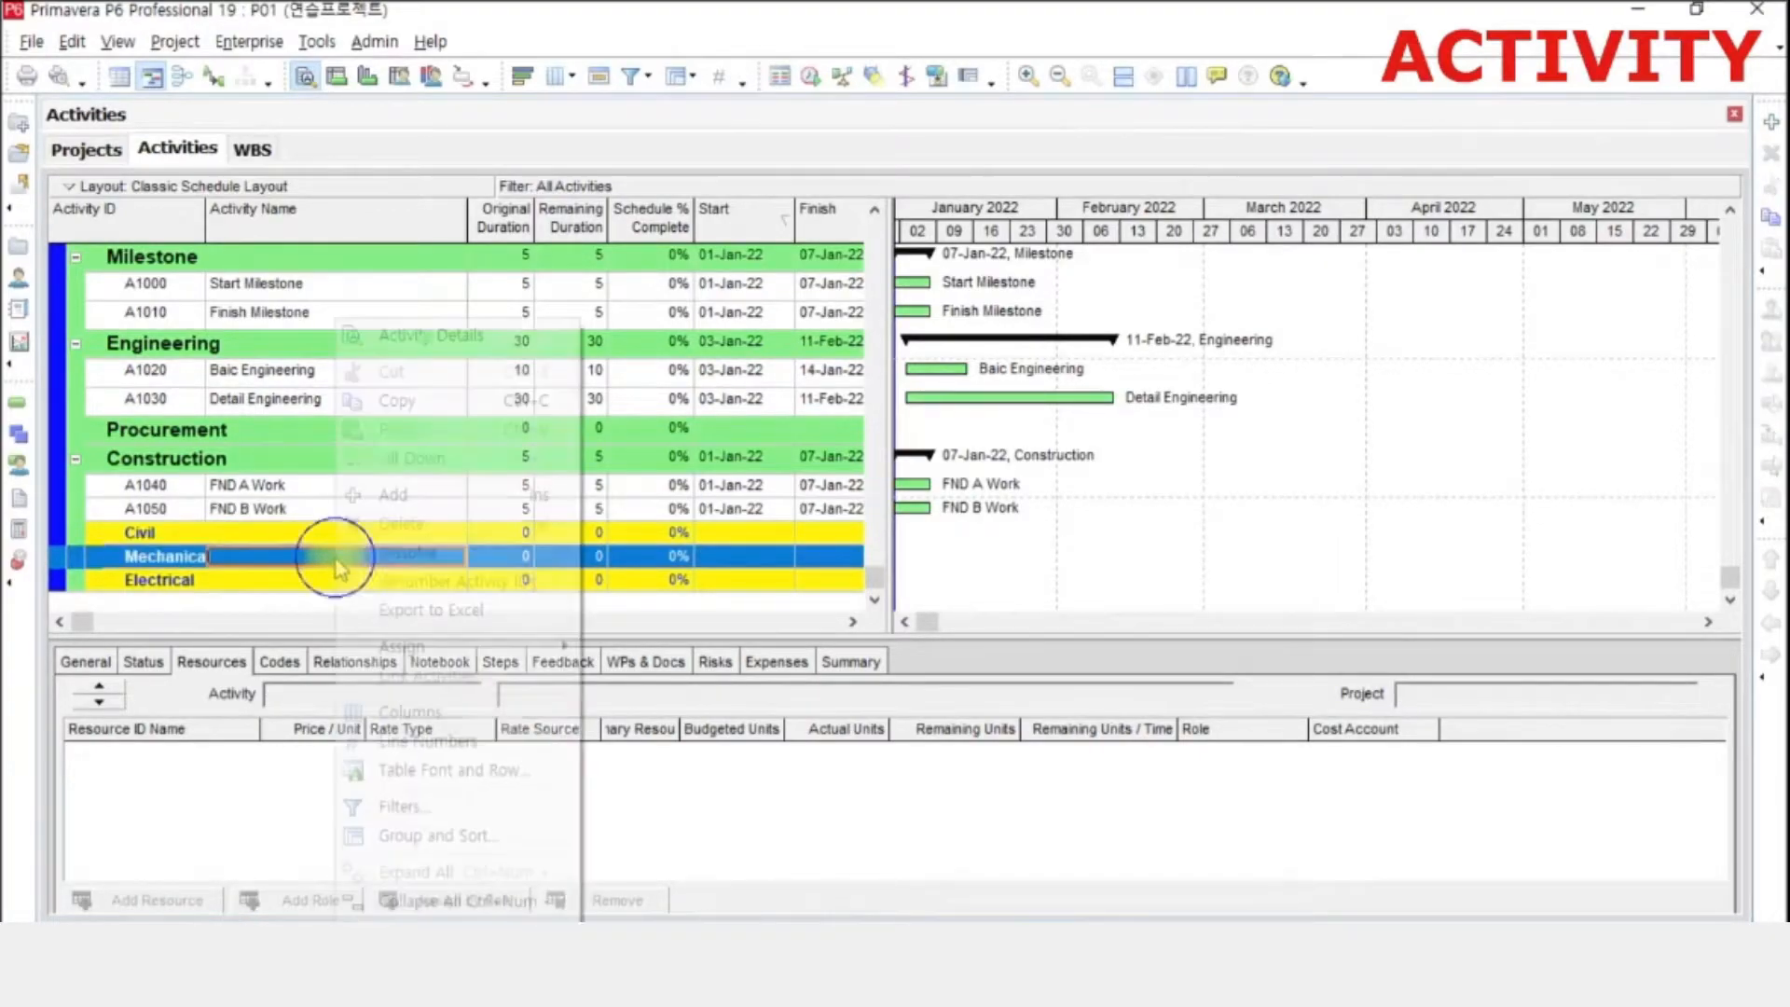
pyautogui.click(389, 494)
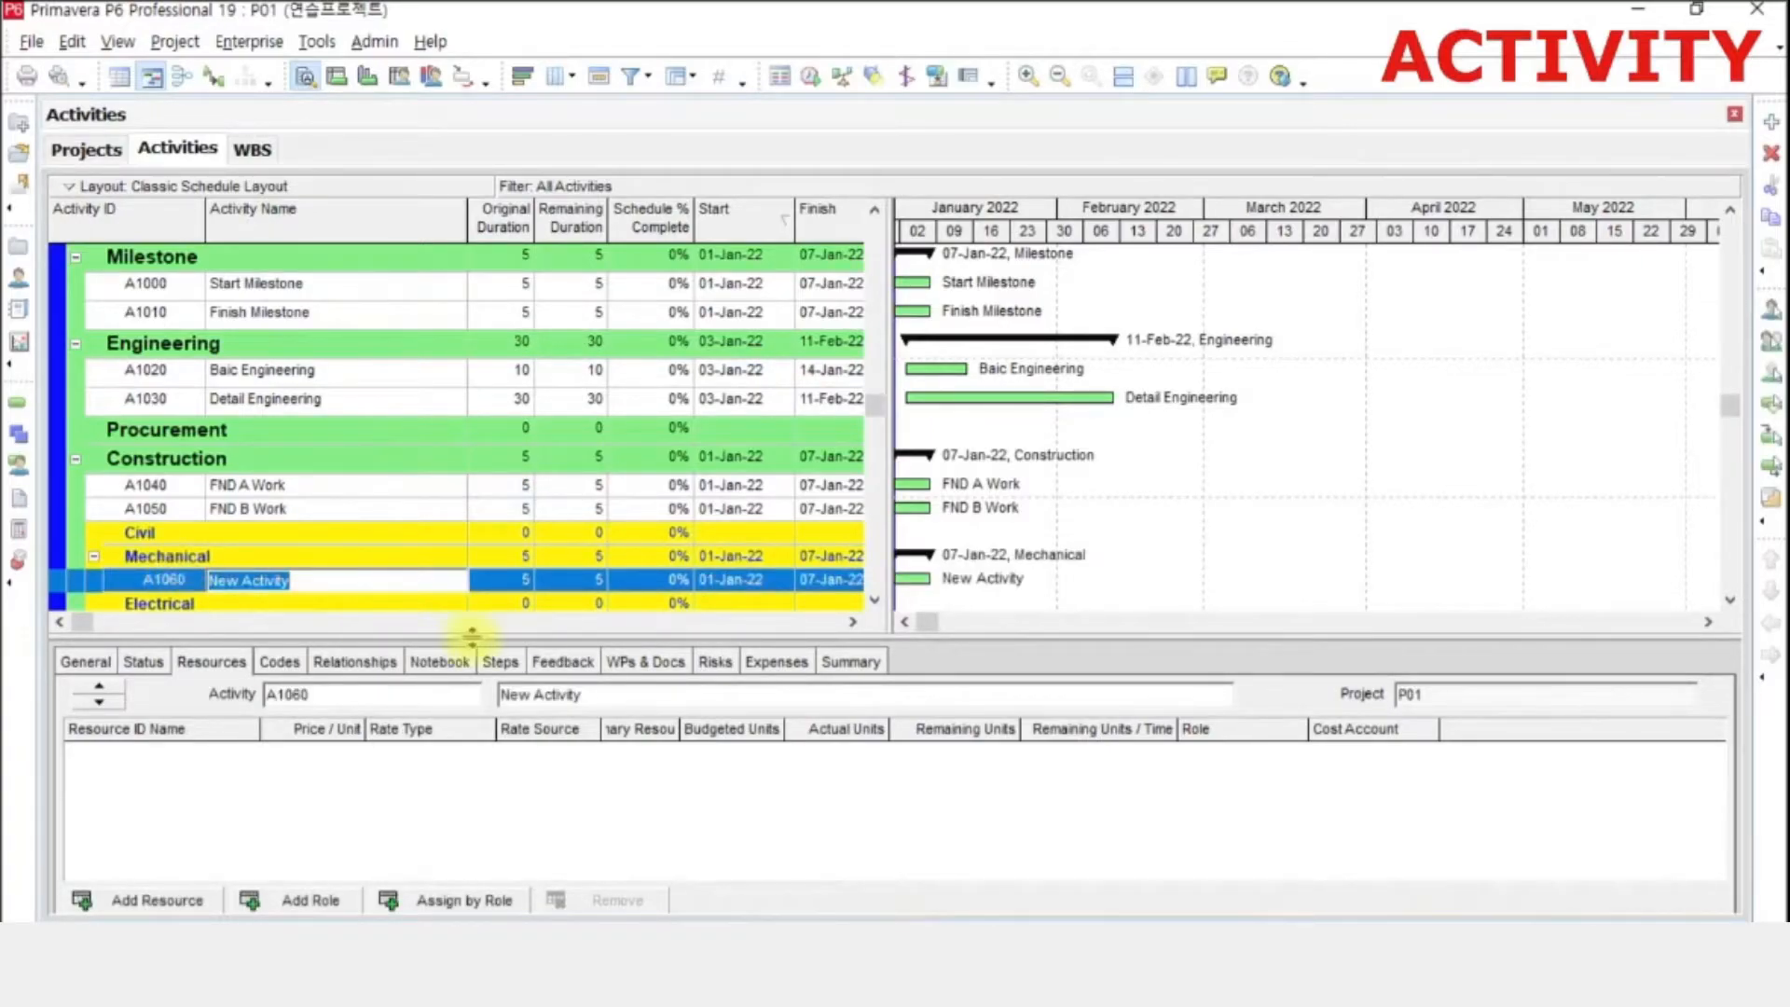
pyautogui.click(875, 601)
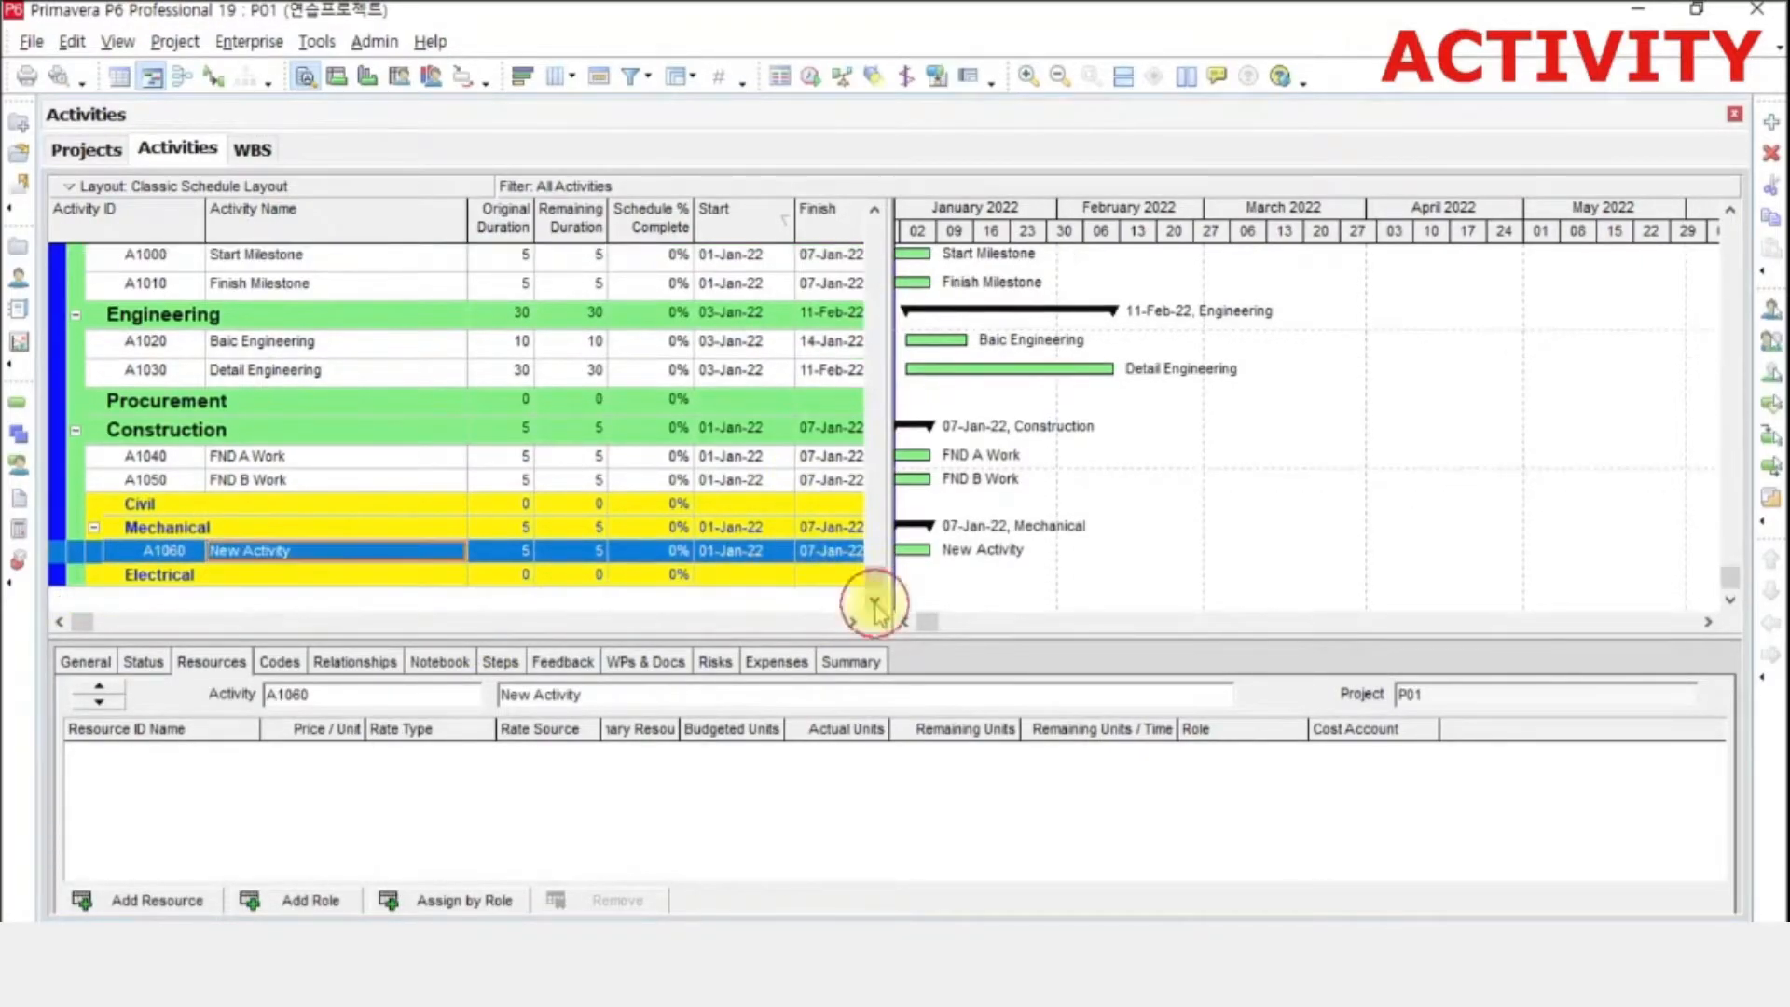
pyautogui.click(355, 550)
pyautogui.click(355, 550)
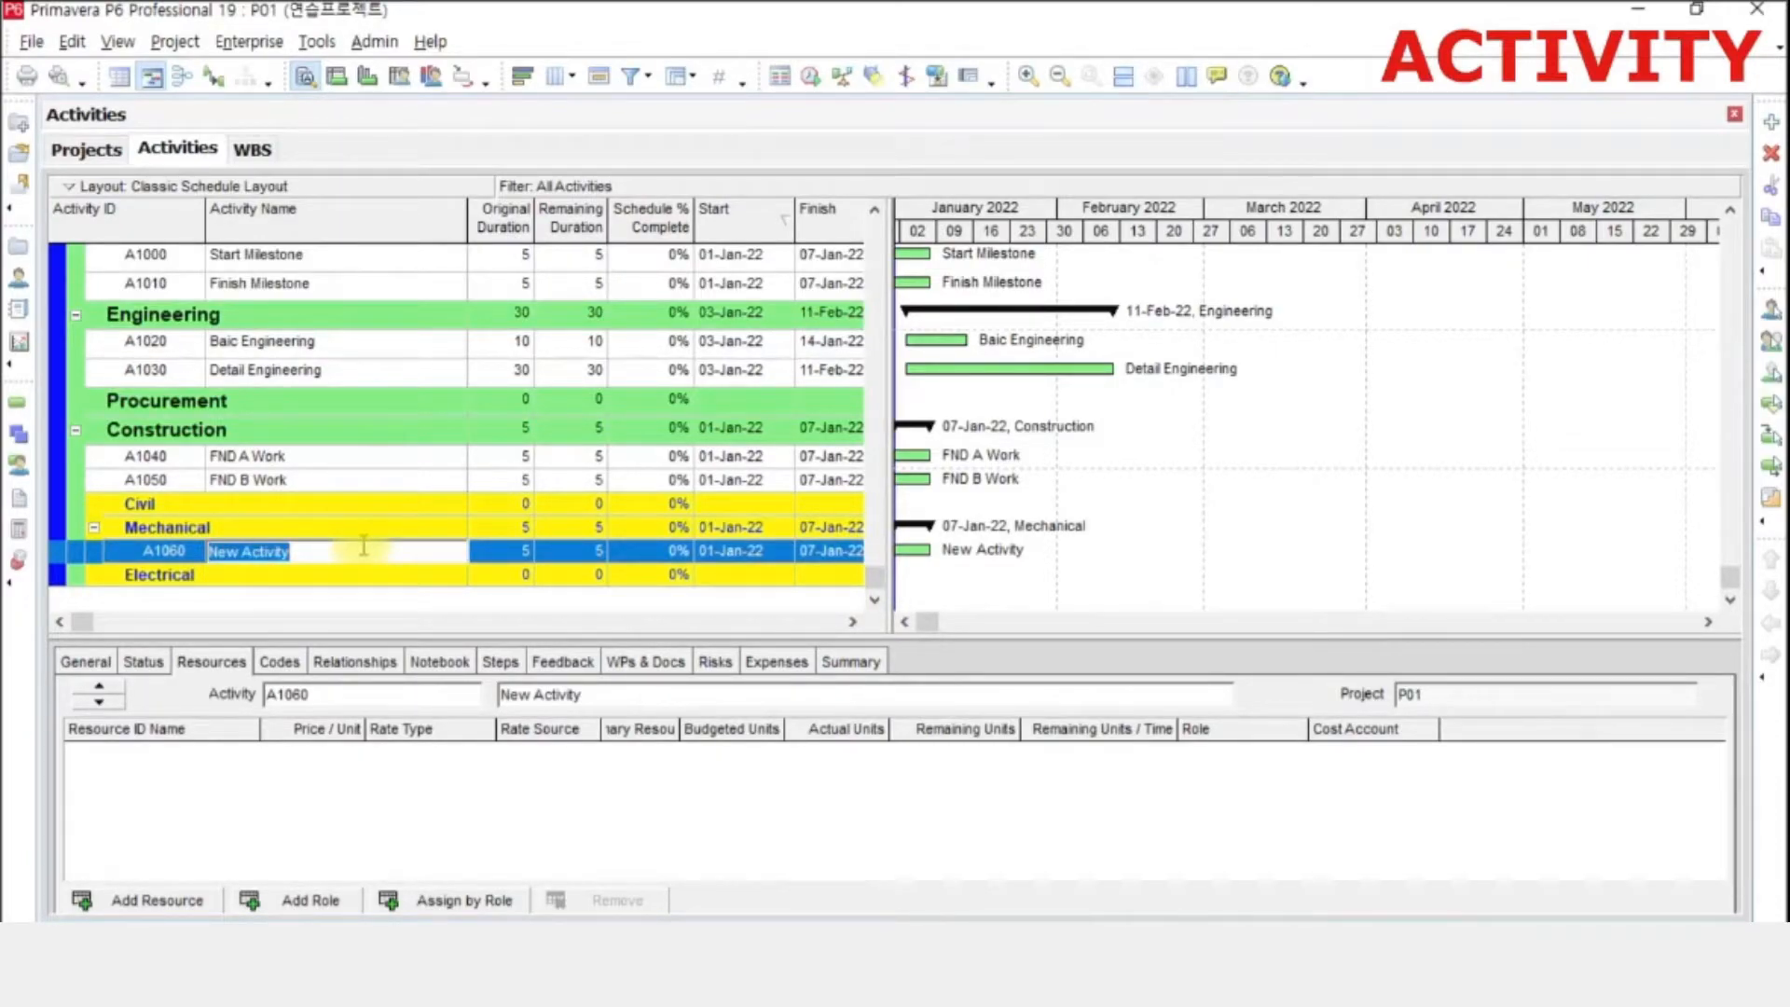
pyautogui.write('EC')
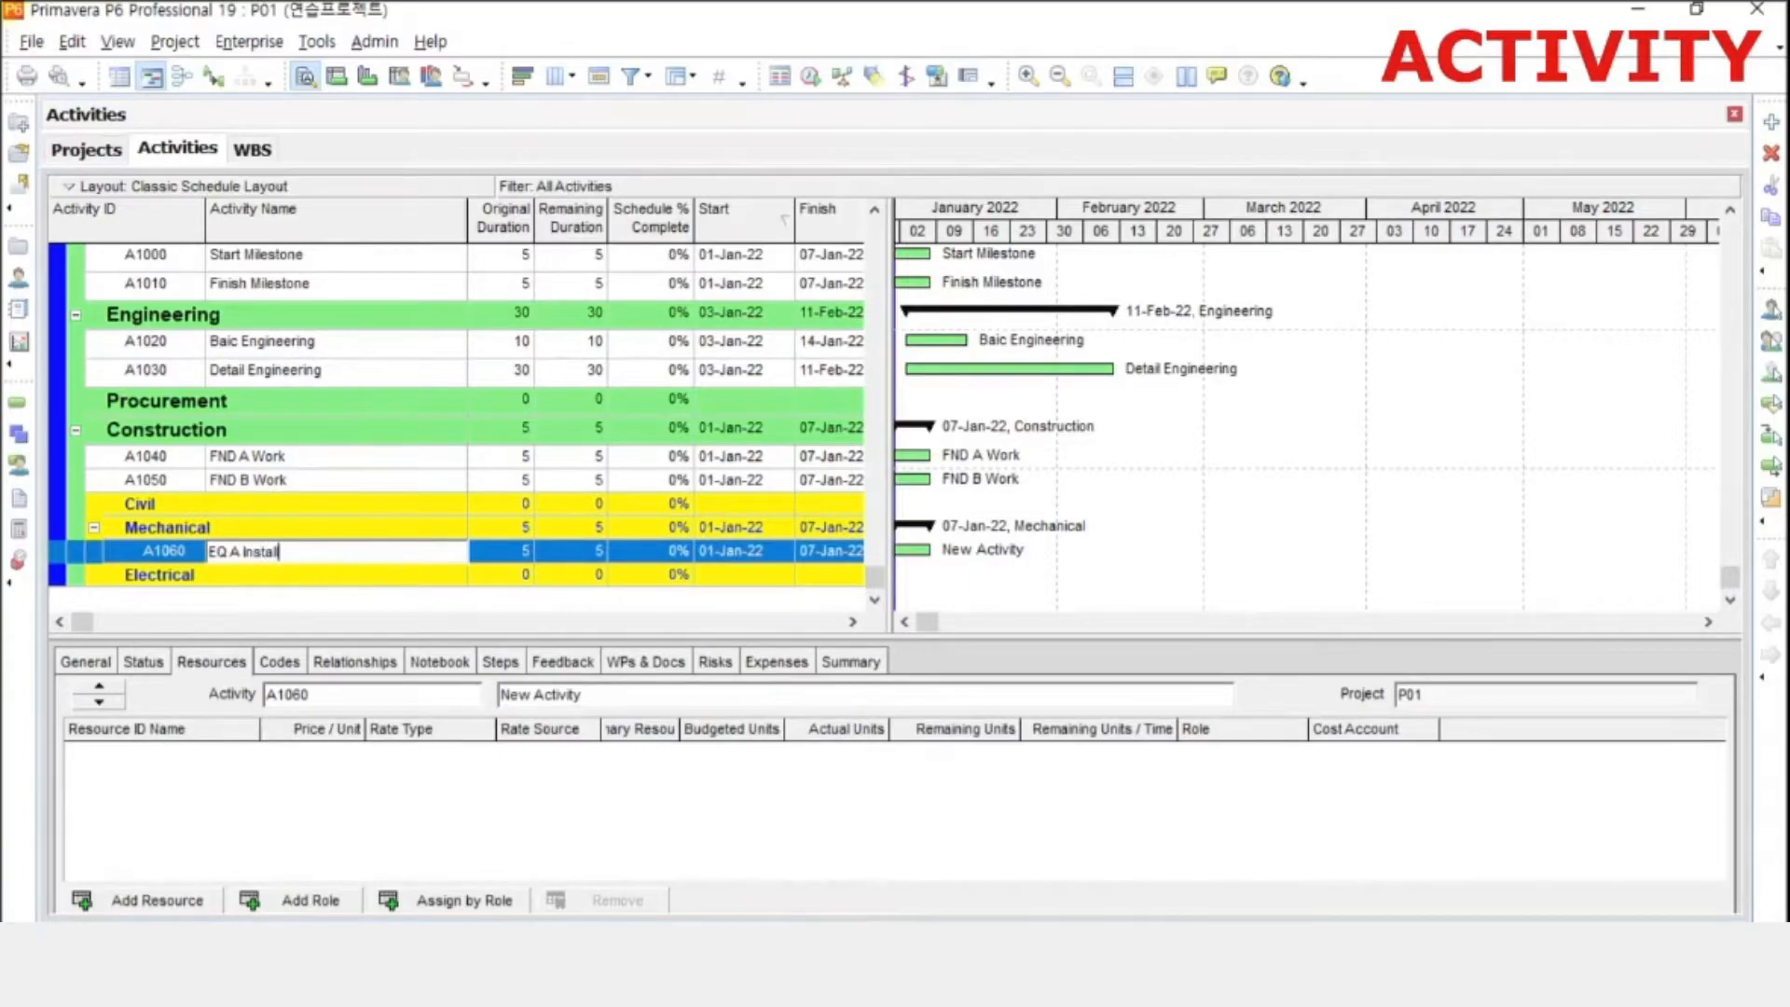
pyautogui.hotkey('shift', 'Home')
pyautogui.press('Return')
# - Add a second activity under Mechanical and name it EQ B Install, reusing the name of EQ A Install
pyautogui.press('Insert')
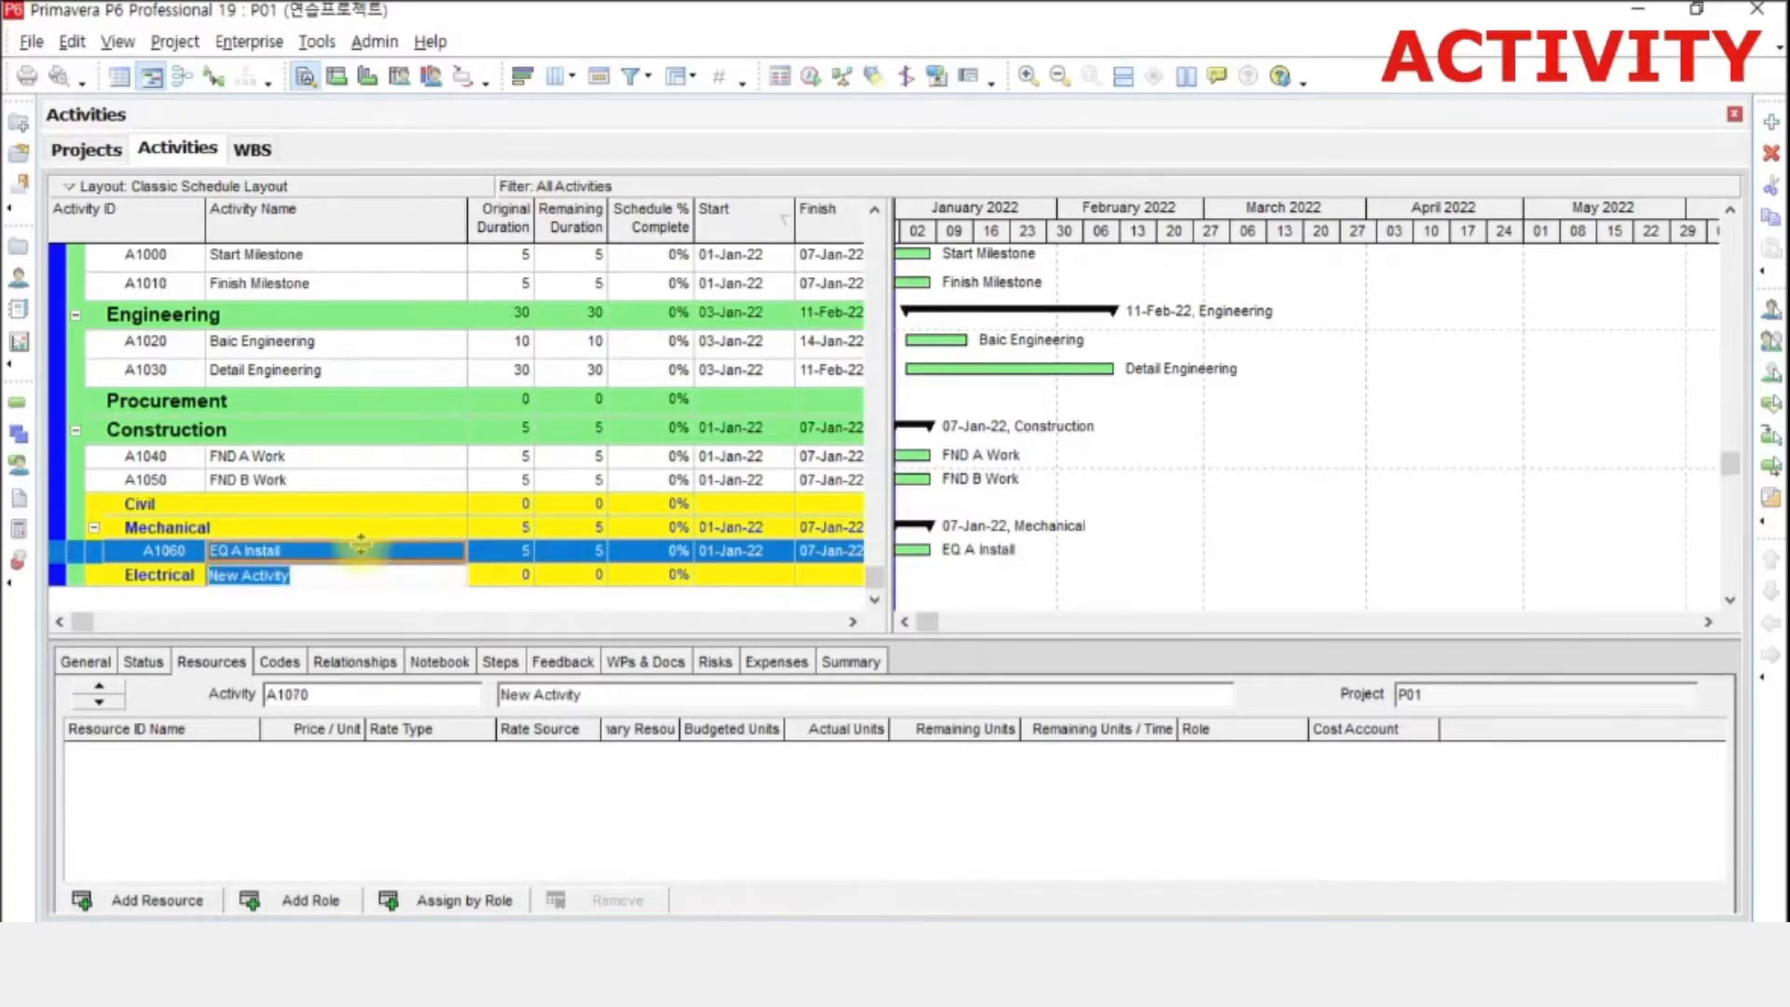
pyautogui.hotkey('ctrl', 'v')
pyautogui.click(230, 568)
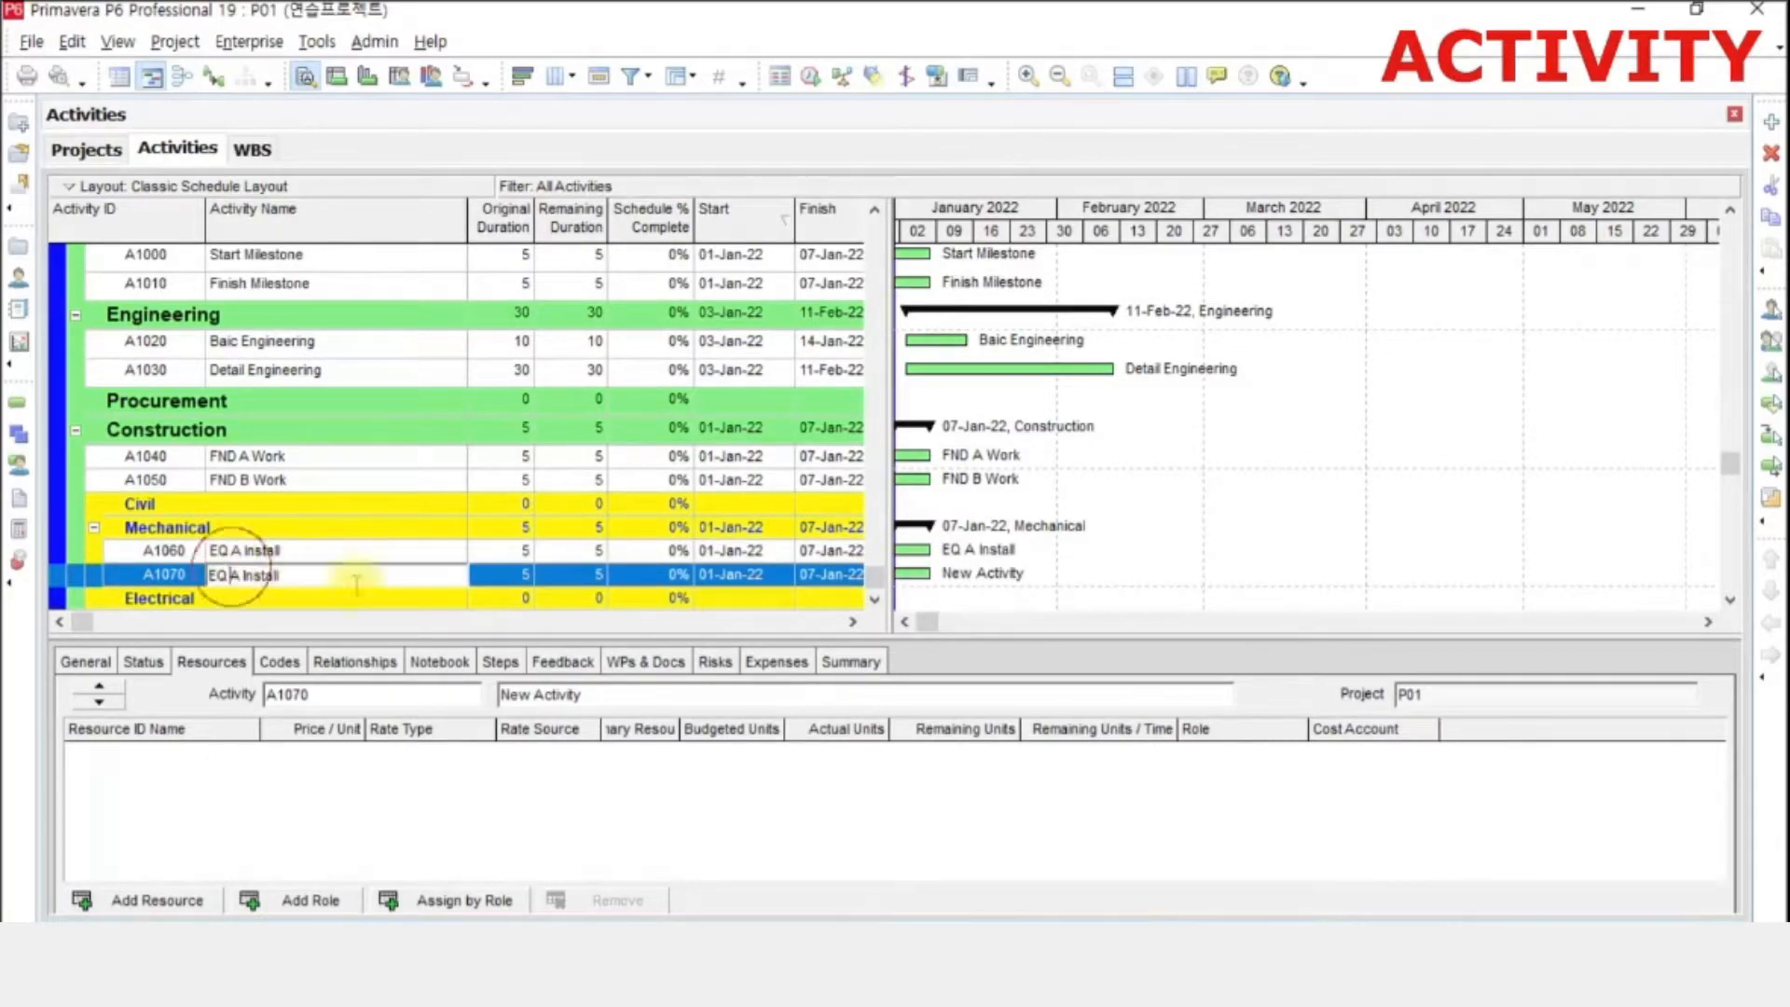
pyautogui.press('Delete')
pyautogui.write('B')
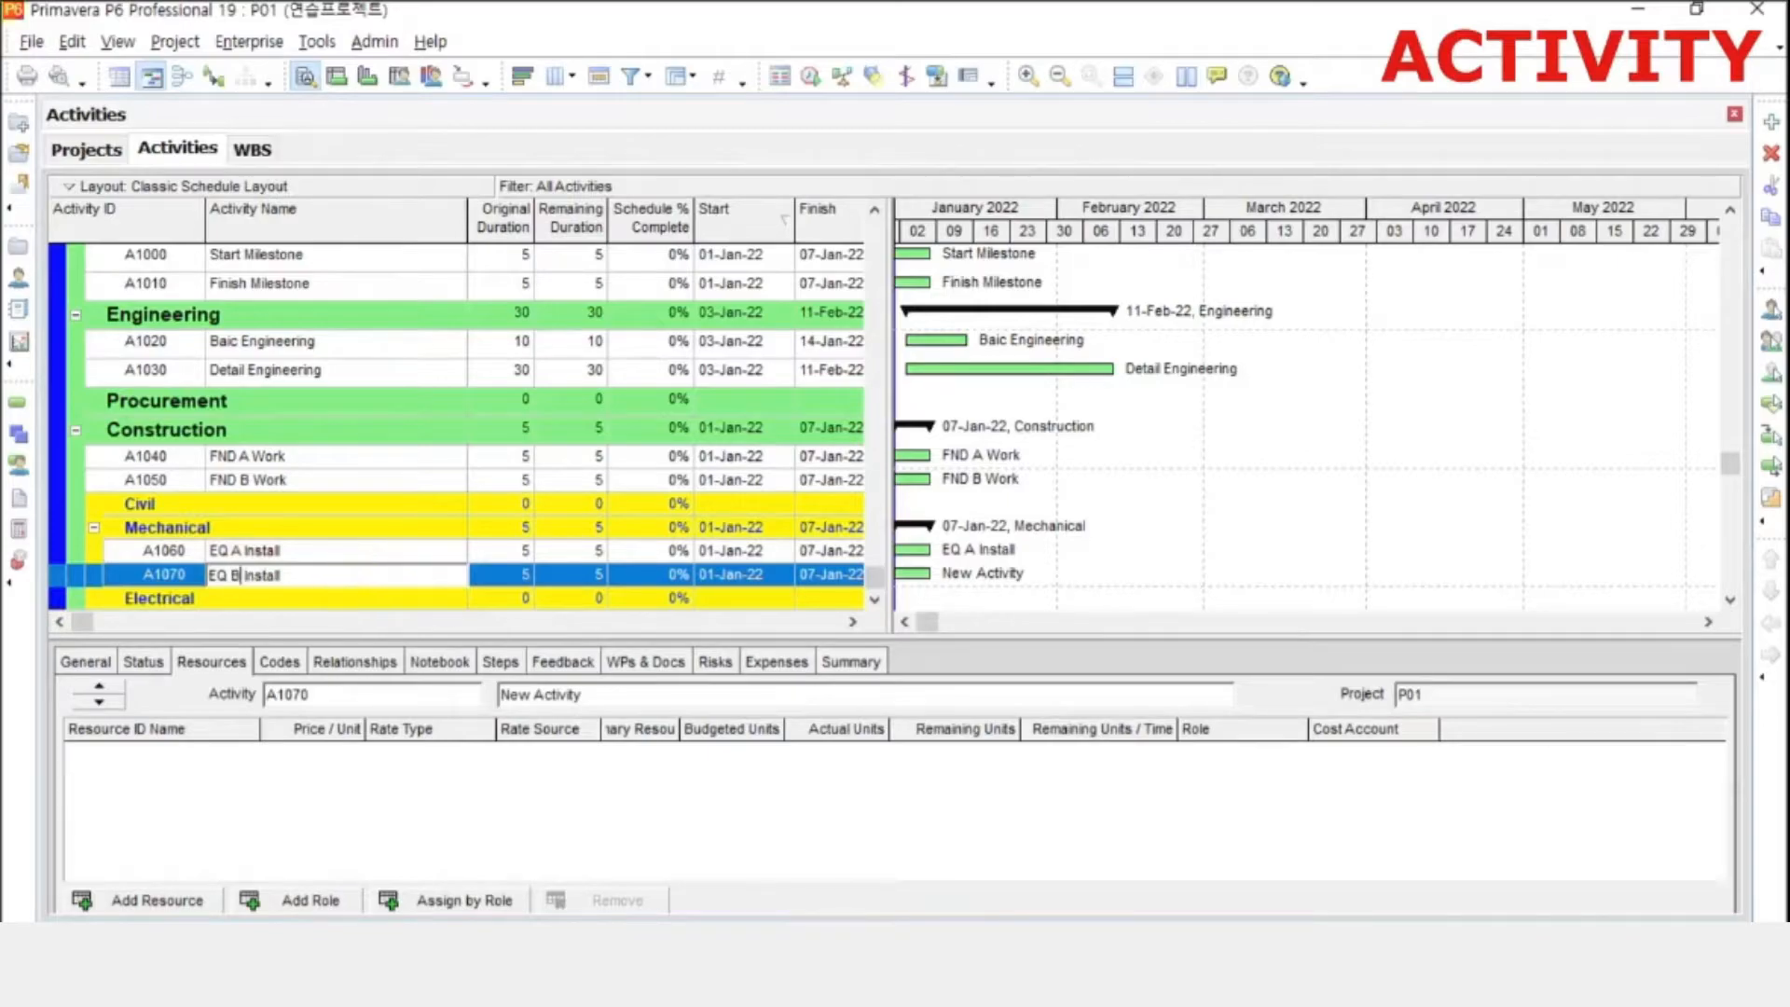
pyautogui.press('Return')
# - Add an activity under the Electrical WBS element and name it Electrical Work
pyautogui.scroll(1, 345, 589)
pyautogui.scroll(-1, 290, 593)
pyautogui.click(265, 601)
pyautogui.press('Insert')
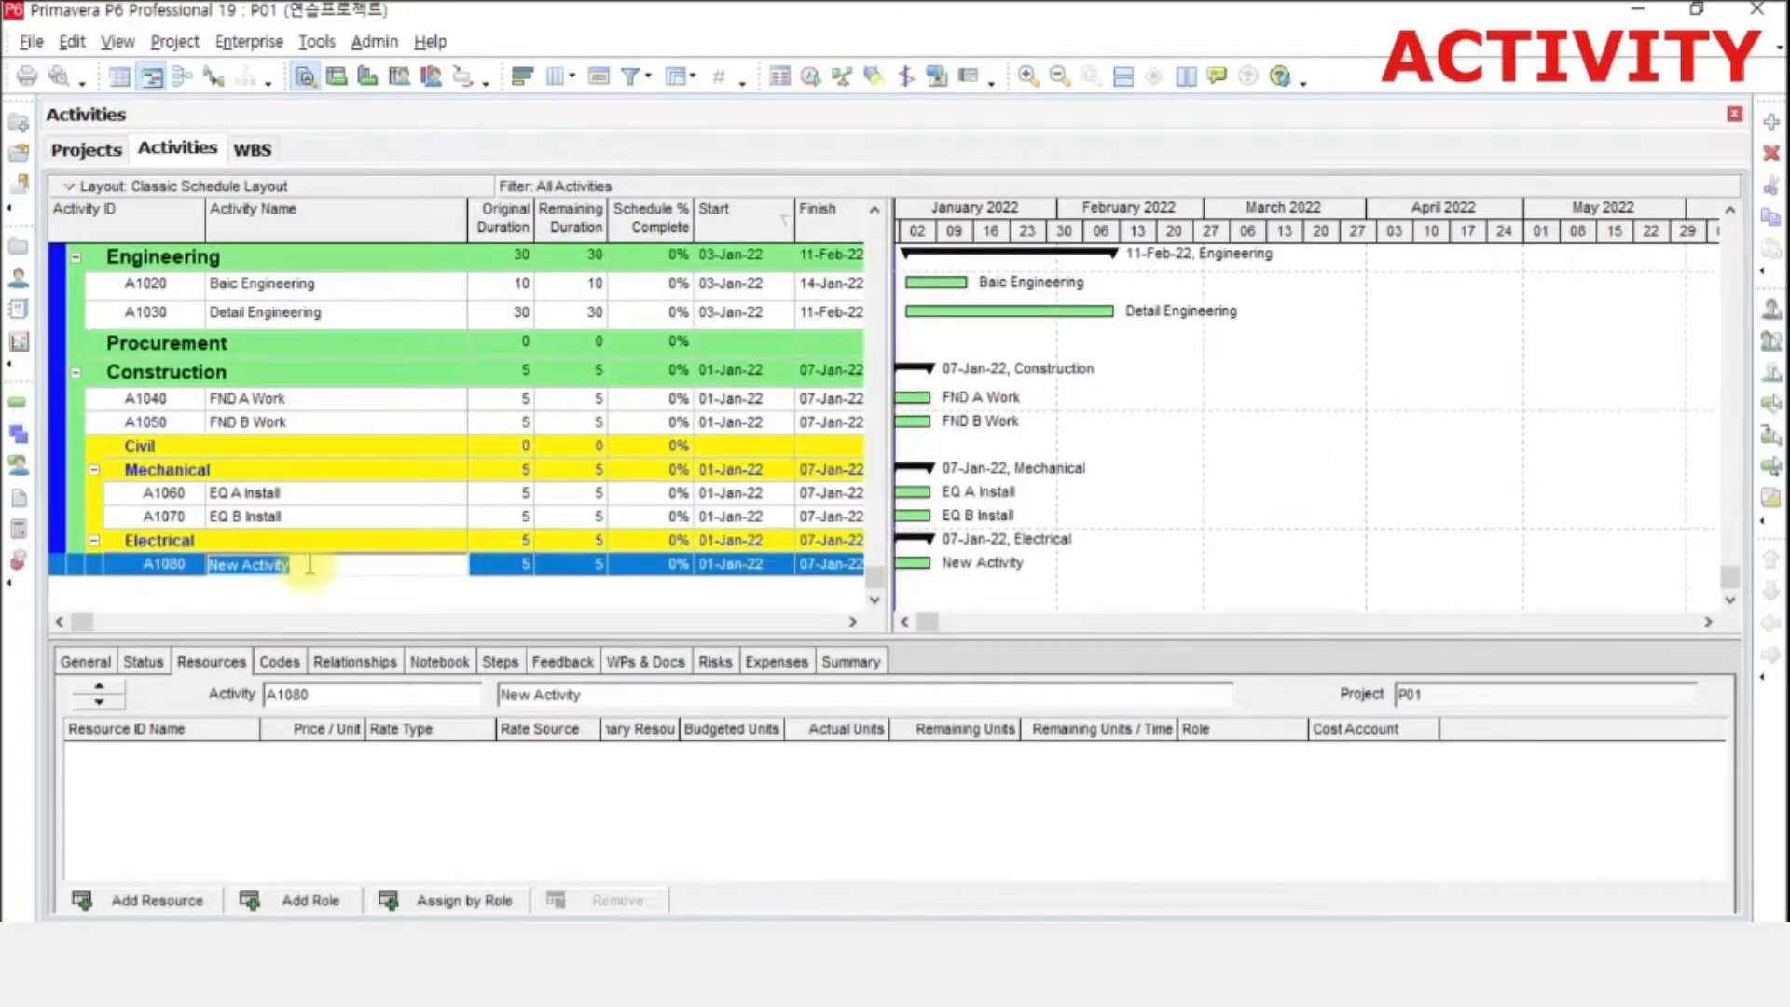
pyautogui.write('Electrical')
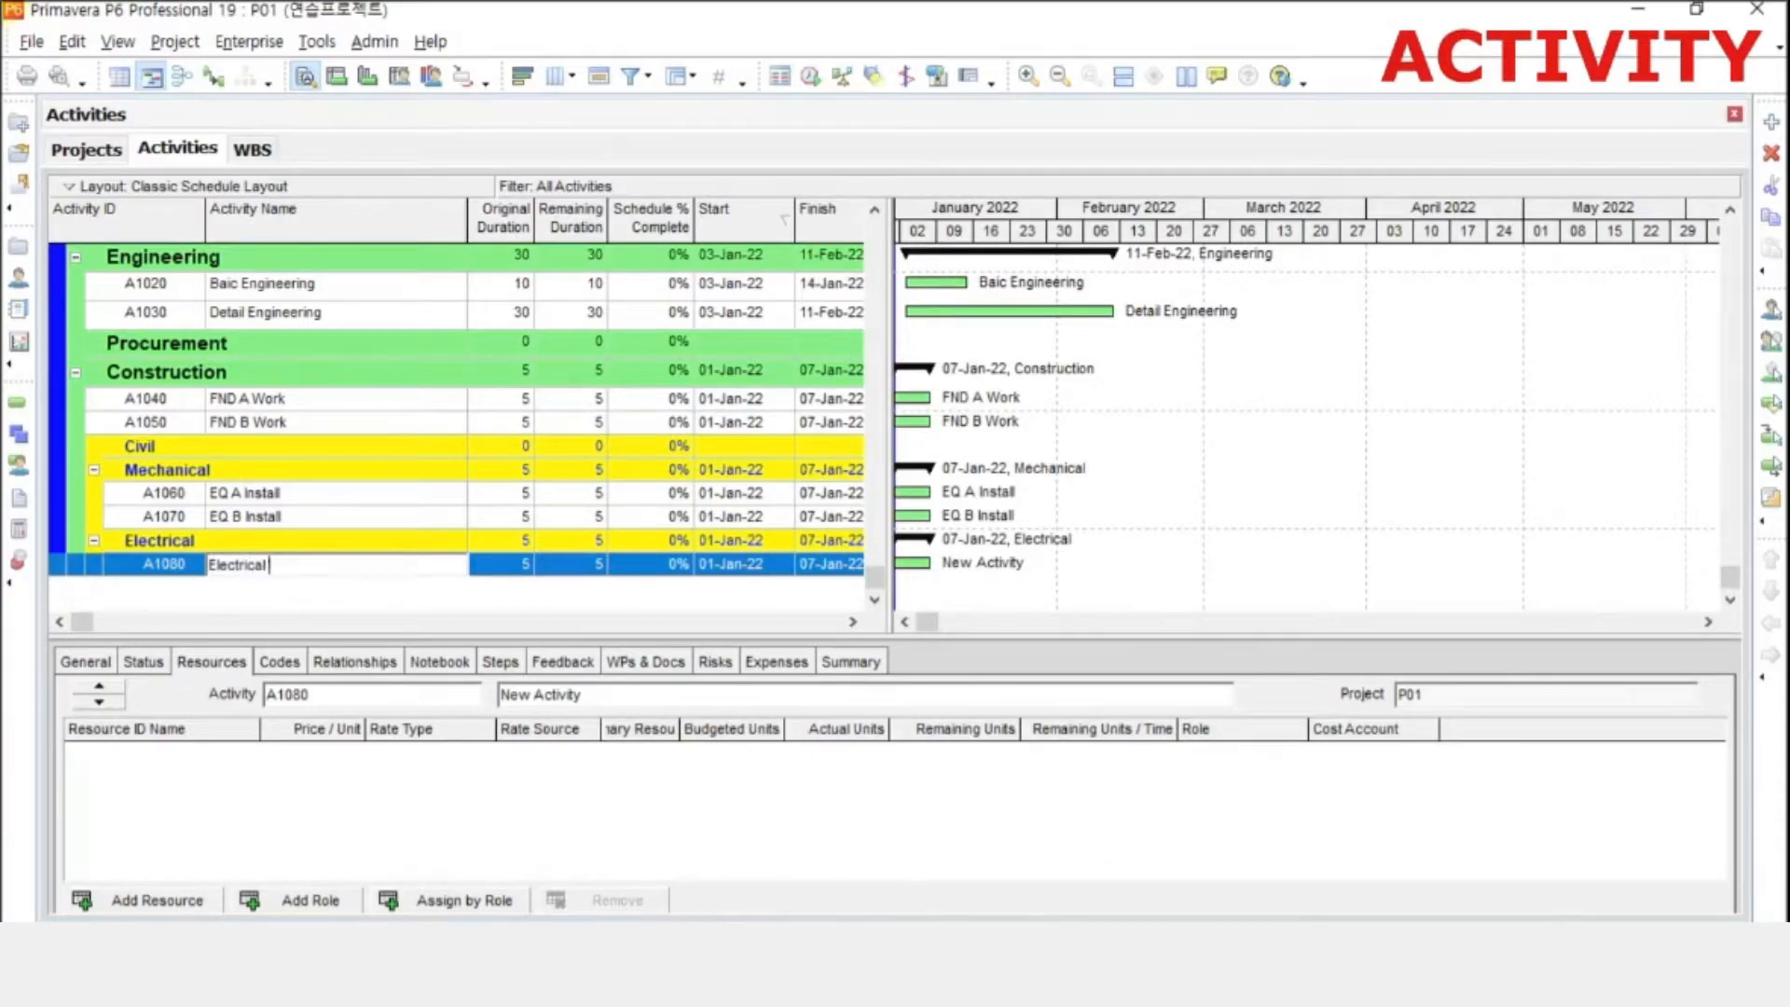
pyautogui.write(' Work')
pyautogui.press('Return')
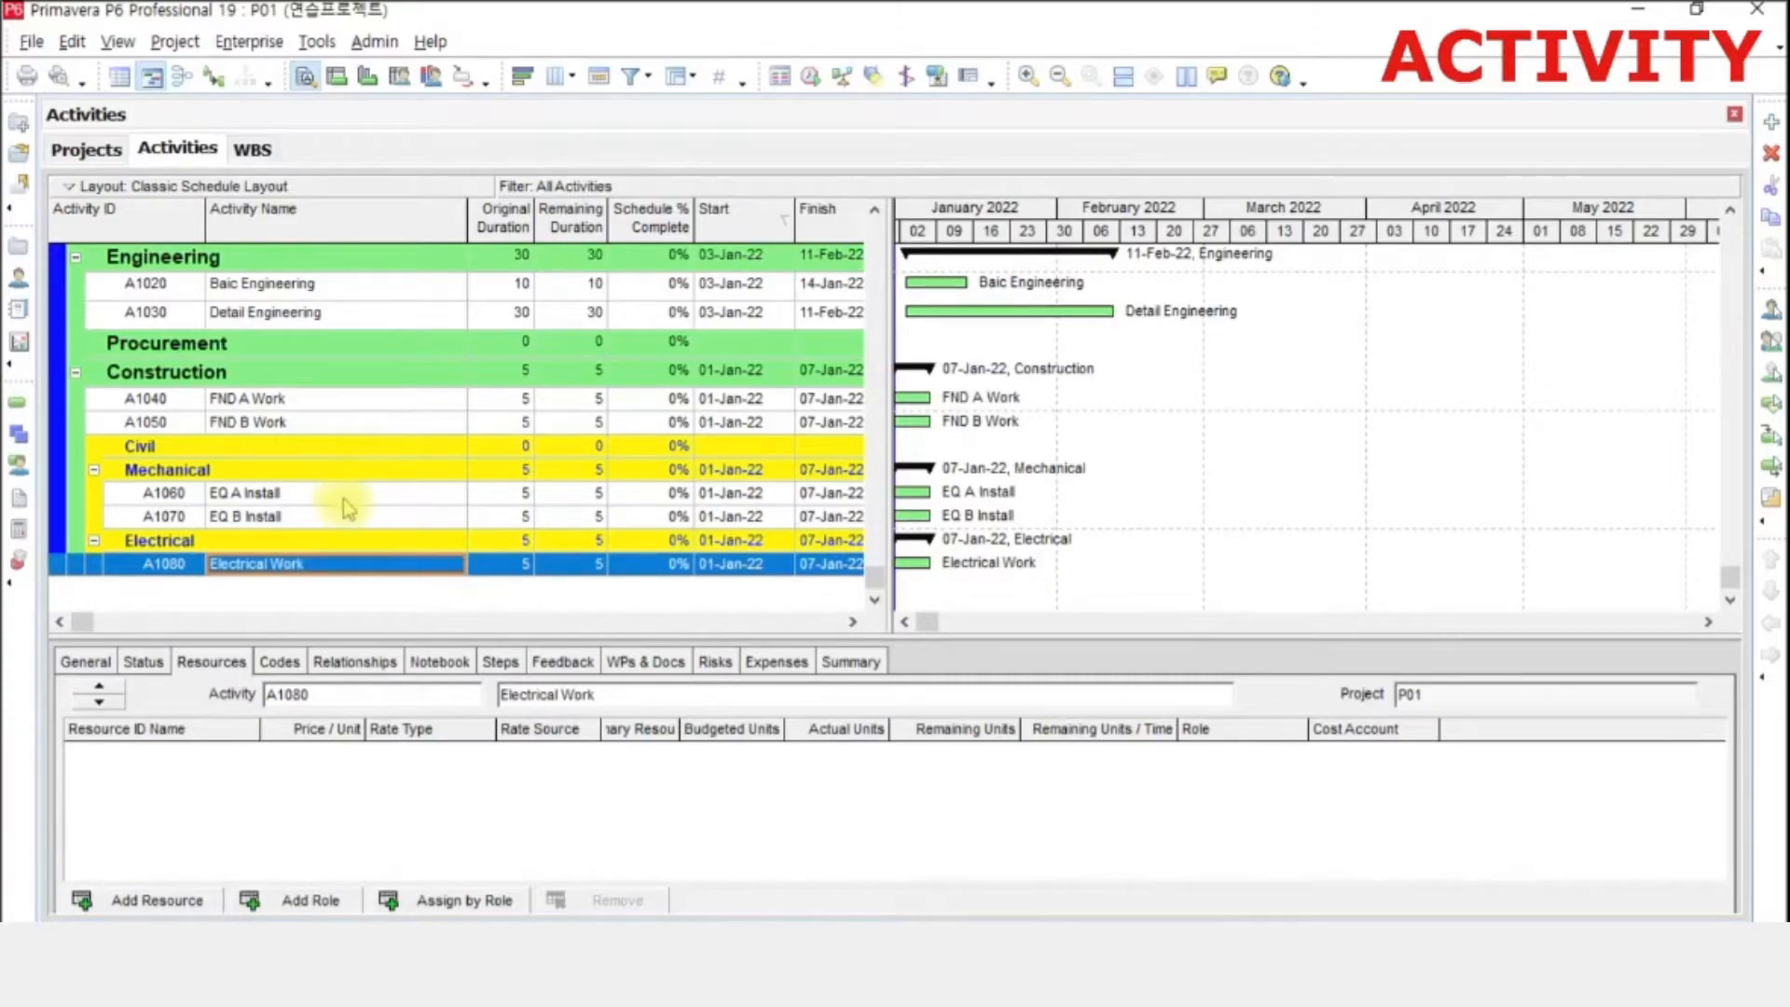
# - Enlarge the activity details area and set the activity type of the Start Milestone activity to Start Milestone
pyautogui.scroll(3, 349, 507)
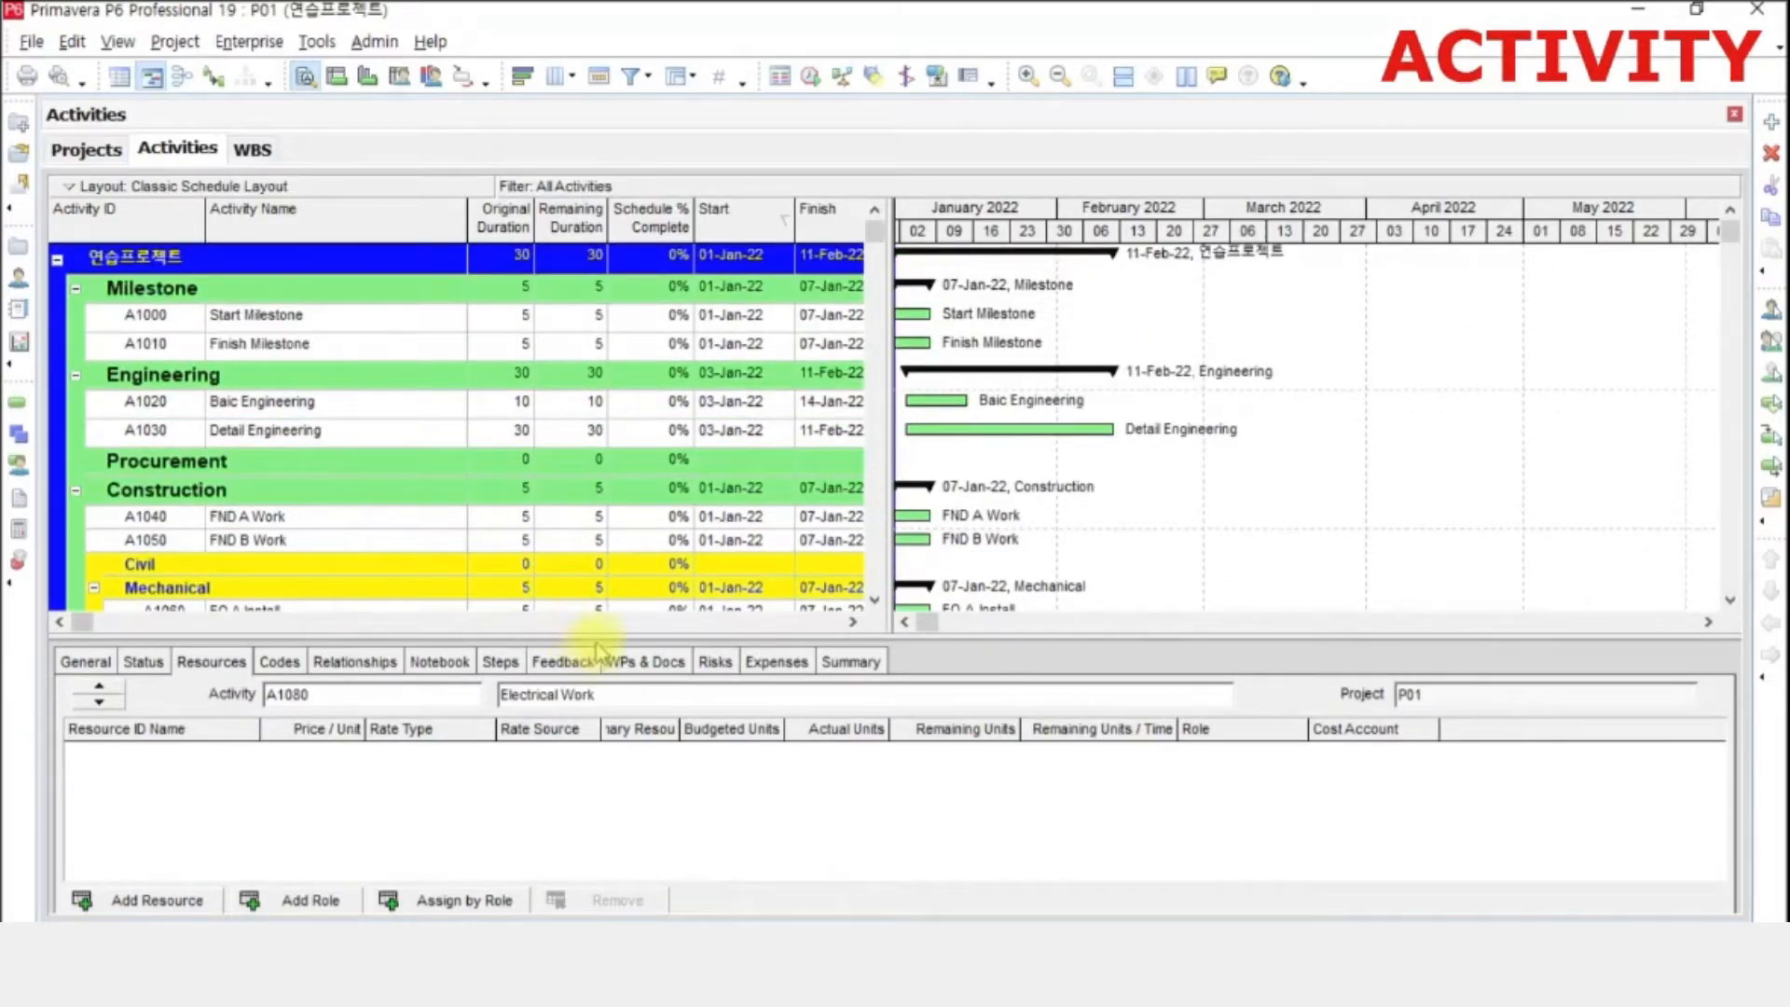
pyautogui.moveTo(594, 641); pyautogui.dragTo(595, 712)
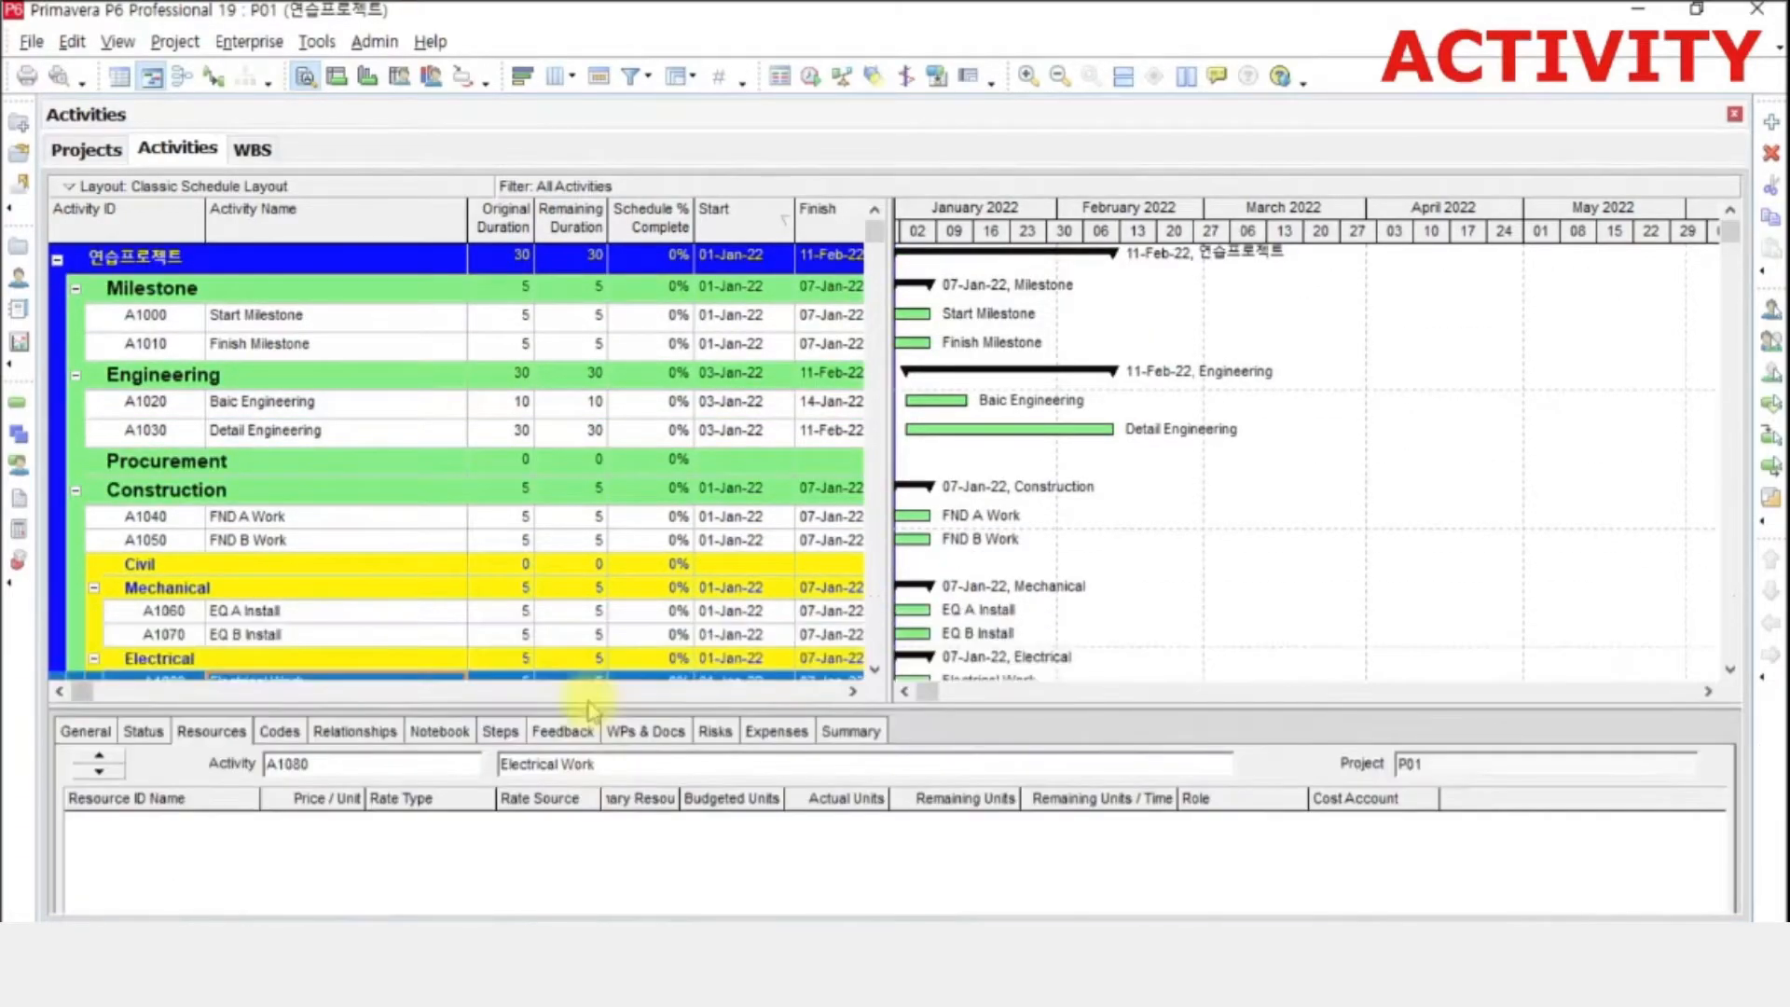
pyautogui.click(307, 321)
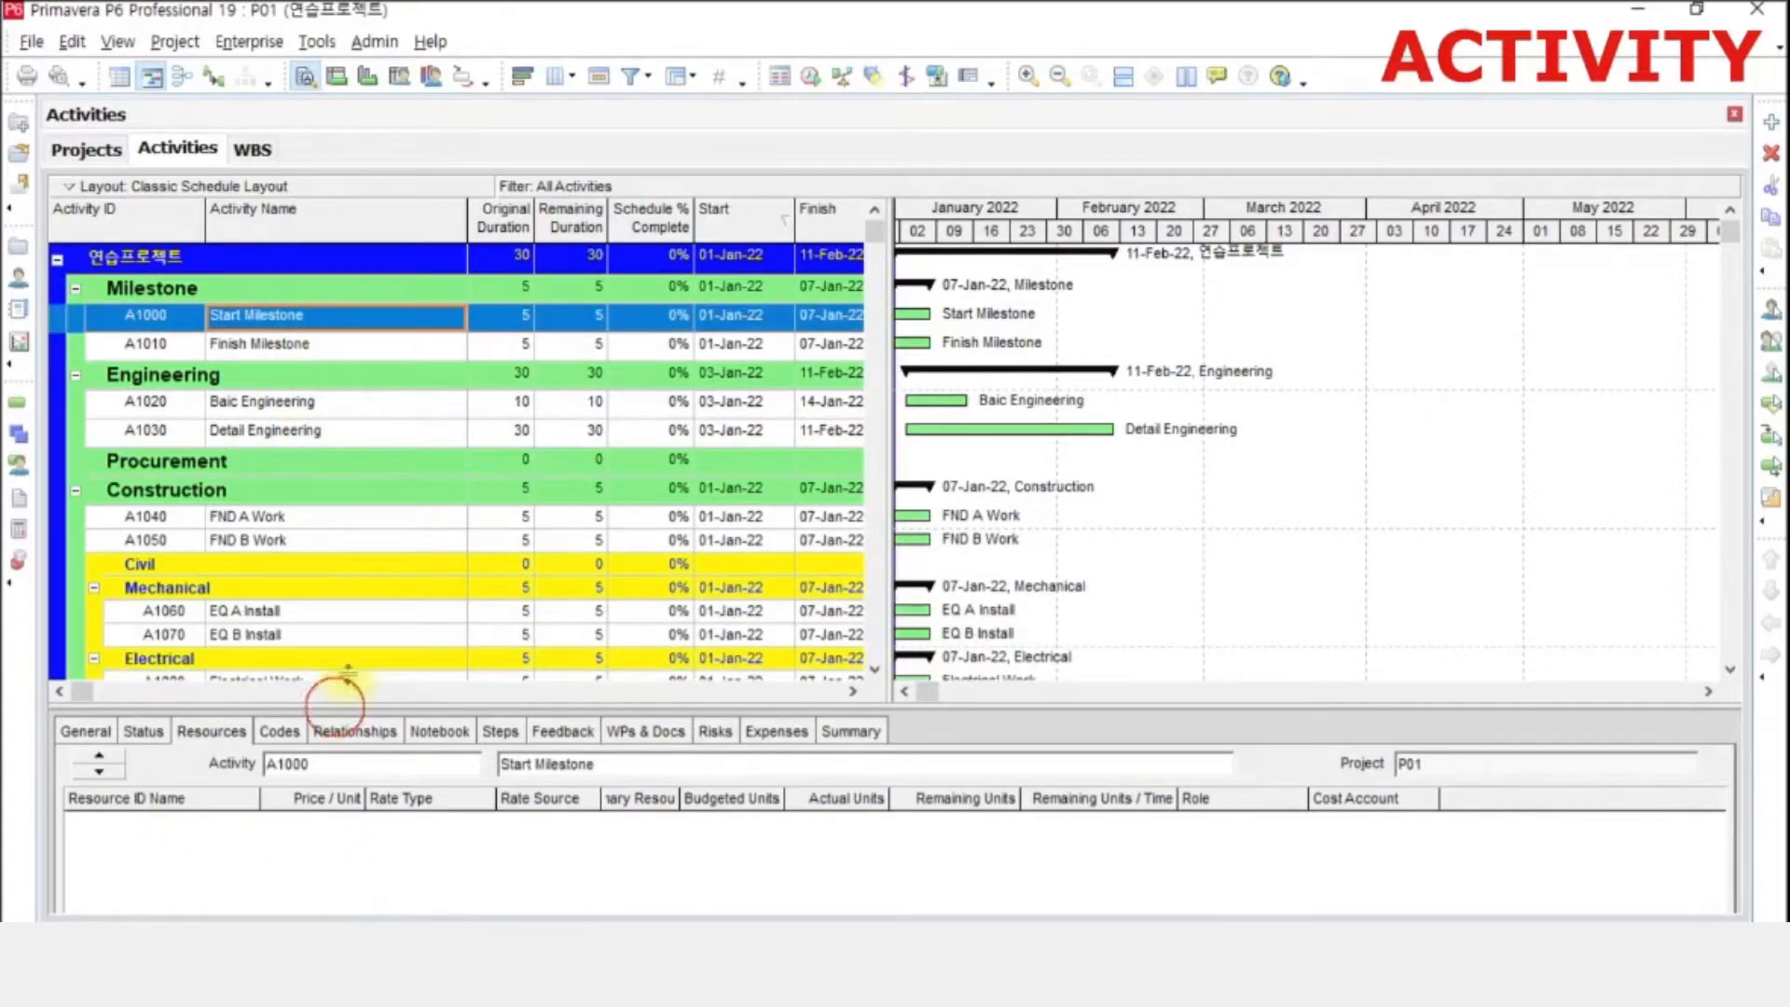
pyautogui.moveTo(347, 679); pyautogui.dragTo(347, 579)
pyautogui.click(84, 631)
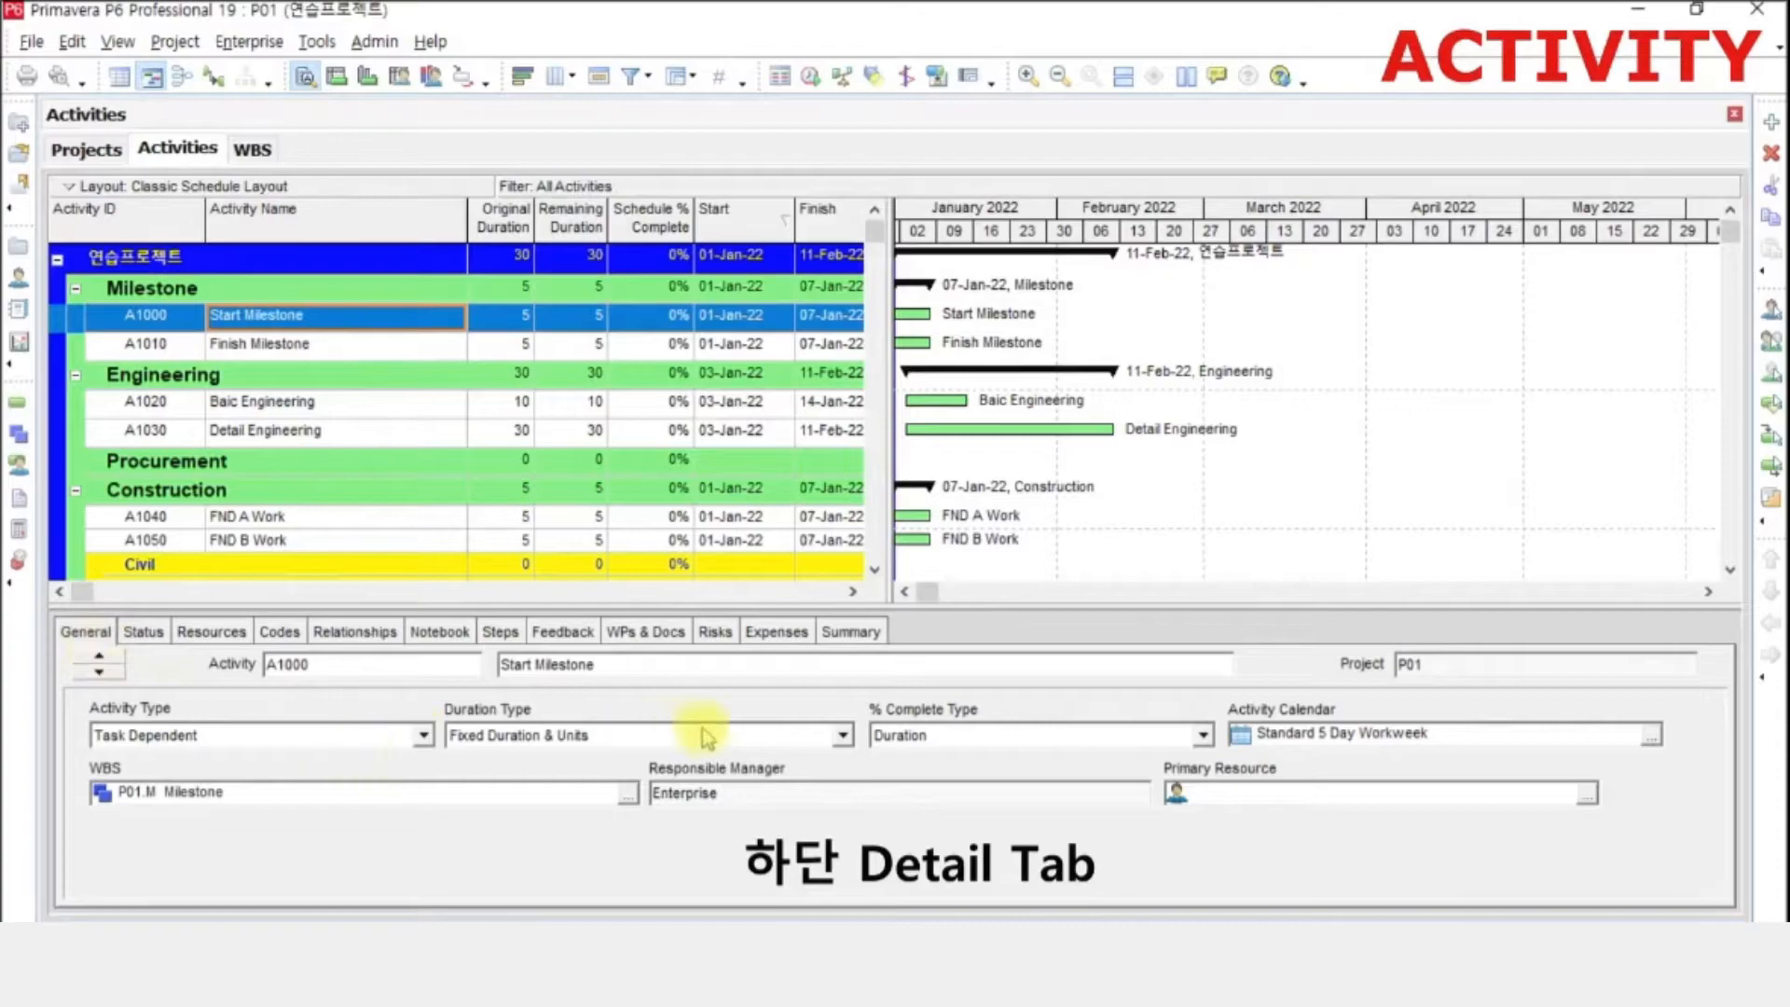
pyautogui.click(424, 737)
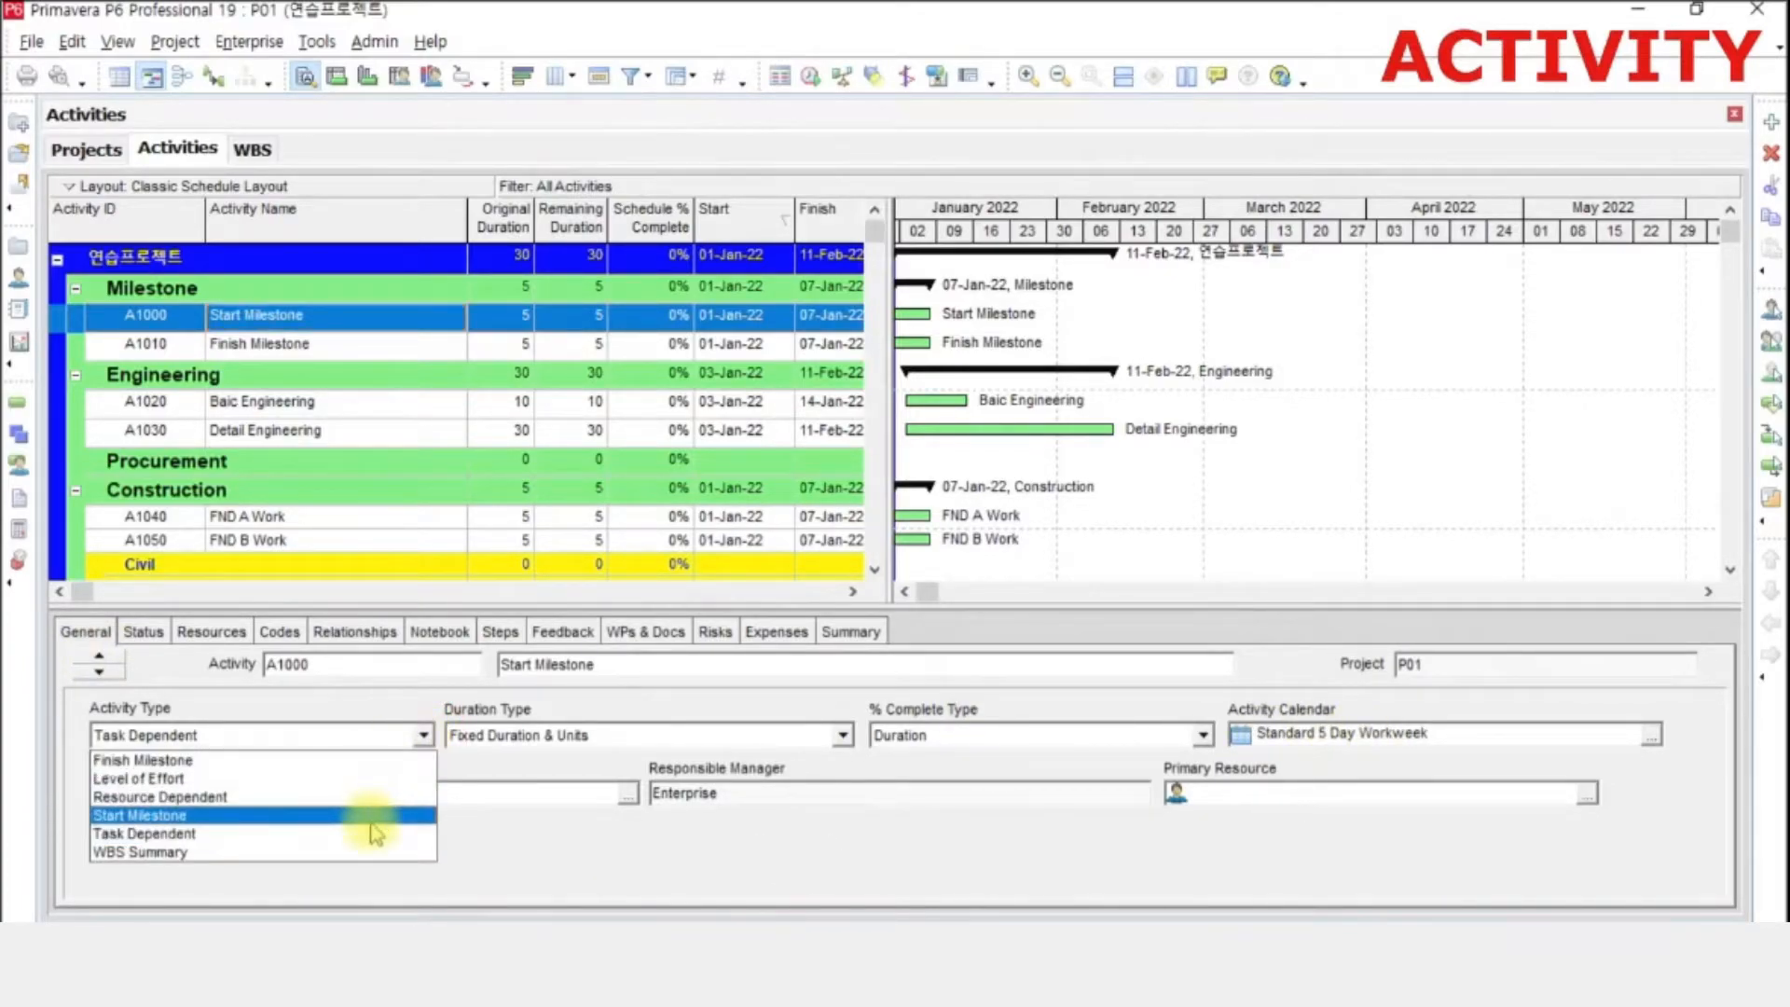
pyautogui.click(371, 817)
# - Set the activity type of the Finish Milestone activity to Finish Milestone
pyautogui.click(458, 317)
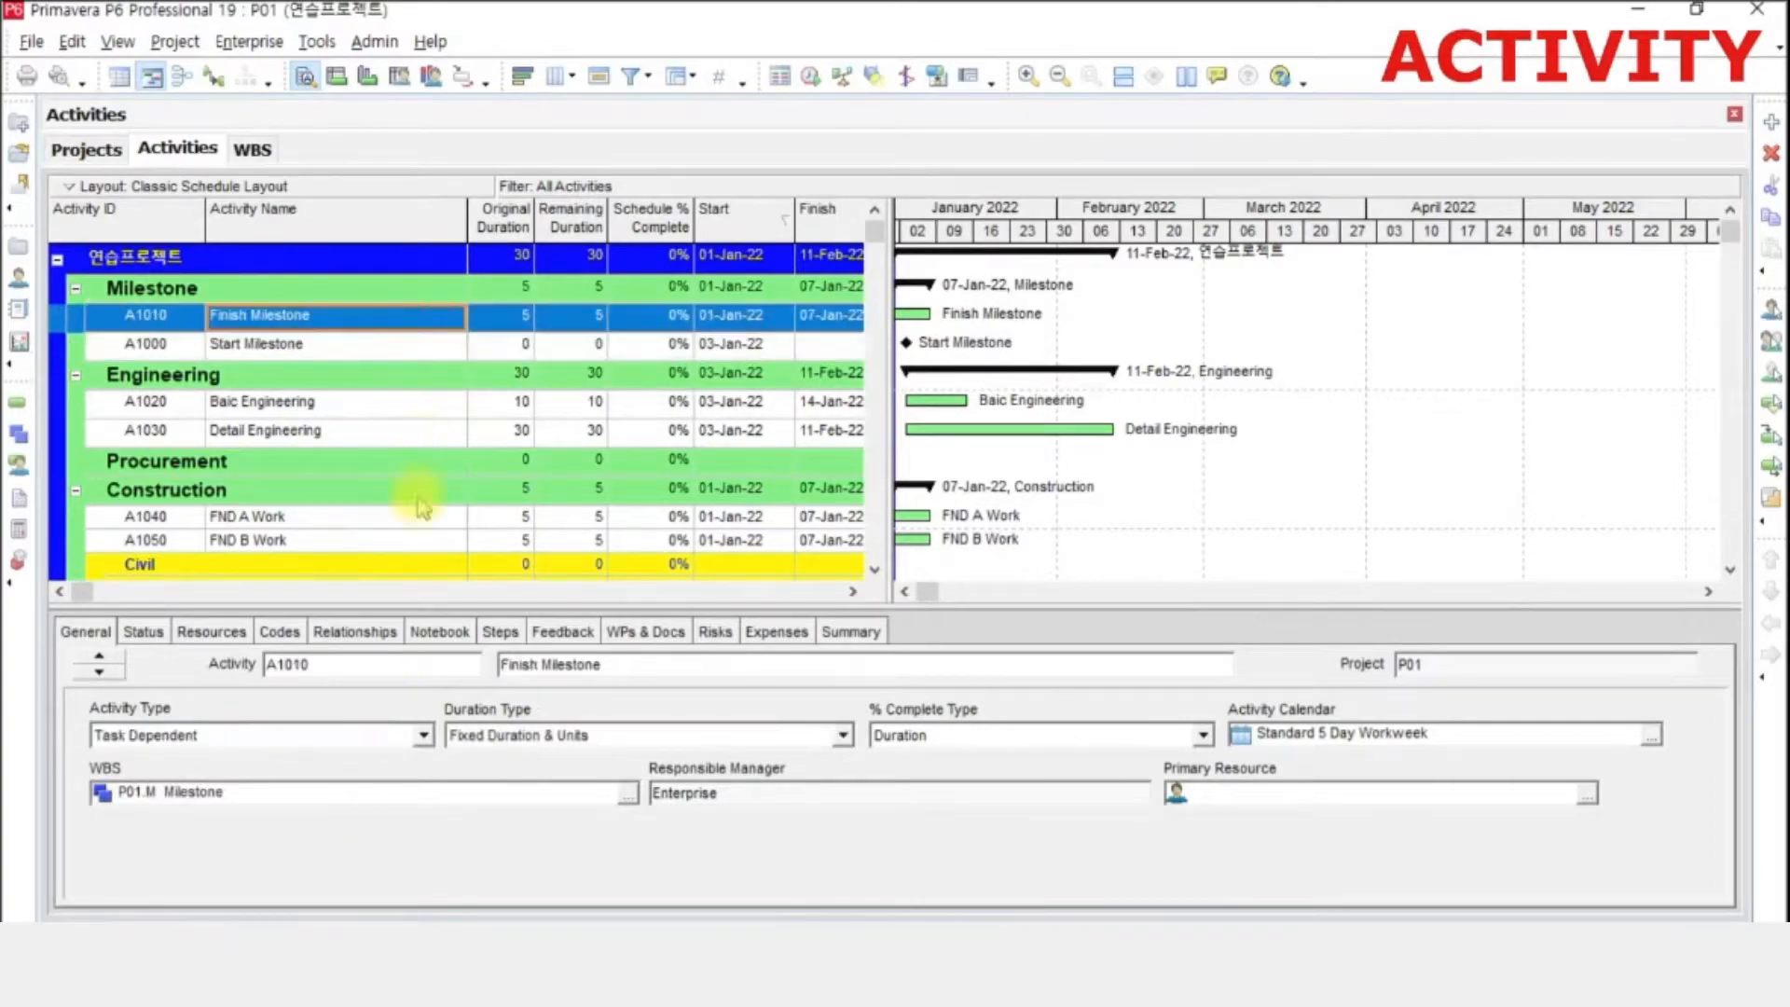
pyautogui.click(424, 736)
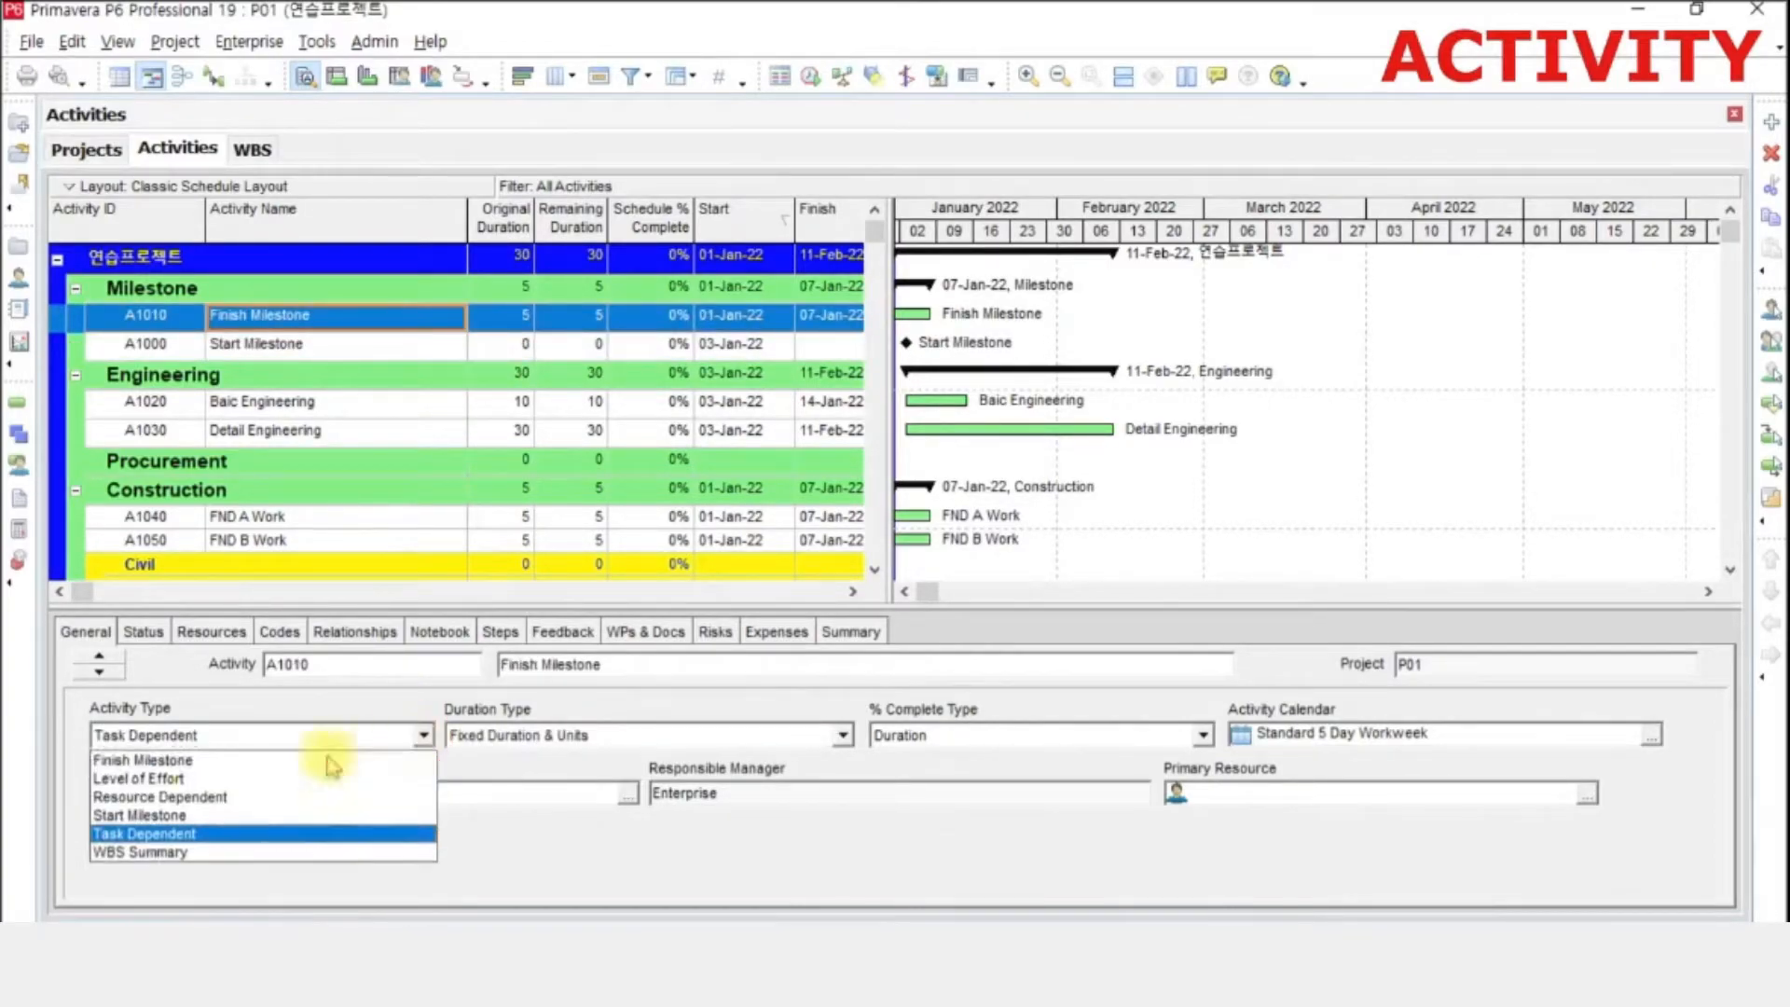
pyautogui.click(168, 753)
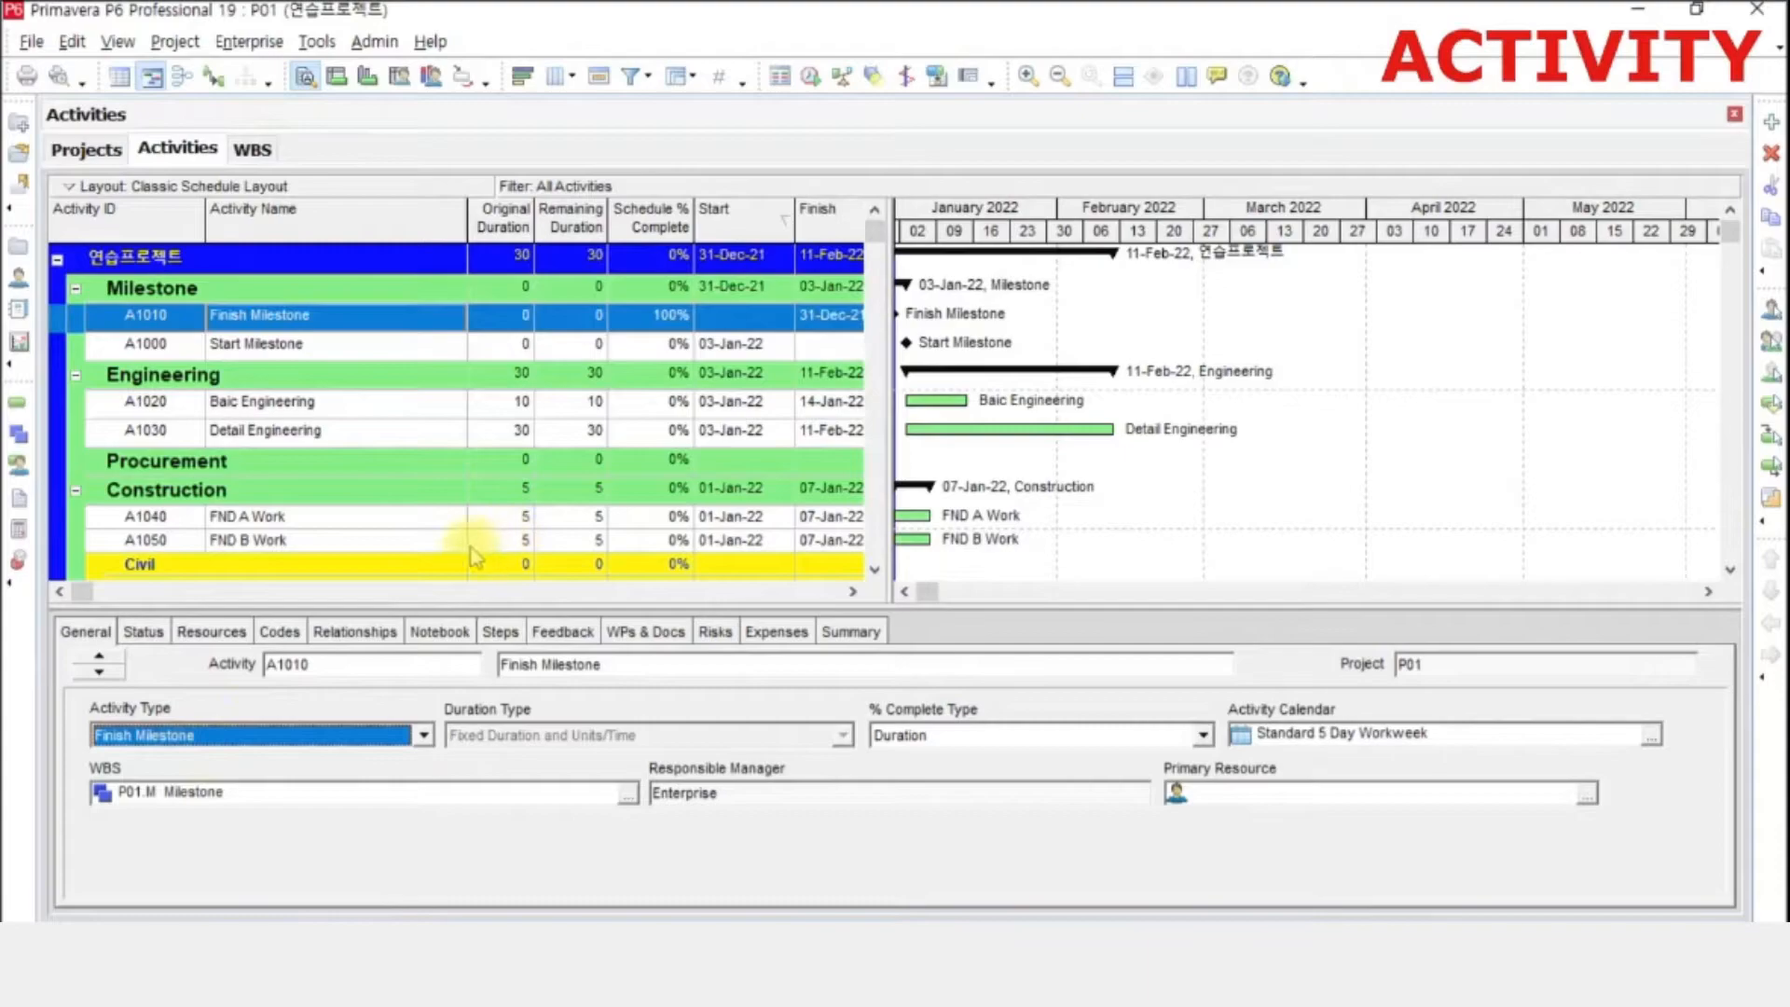
# - Examine the activity type and WBS assignment of the engineering, foundation and equipment installation activities one by one
pyautogui.click(345, 404)
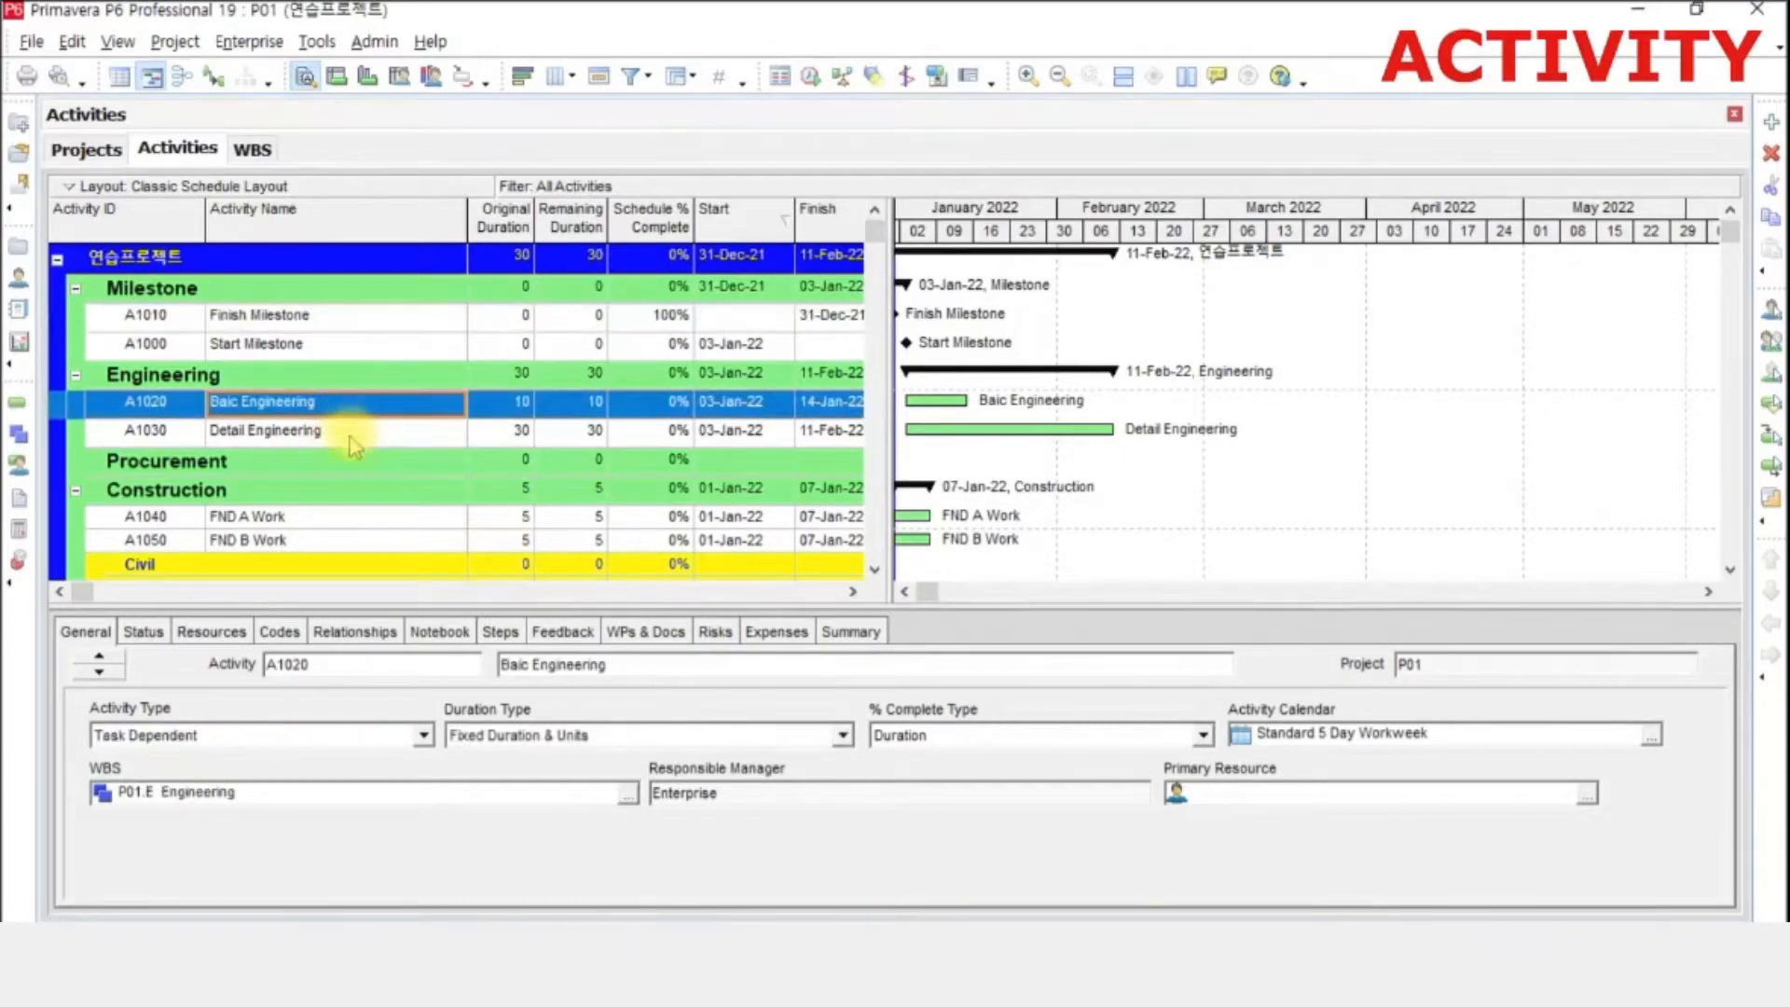
pyautogui.click(347, 430)
pyautogui.click(349, 515)
pyautogui.click(346, 541)
pyautogui.scroll(-1, 345, 539)
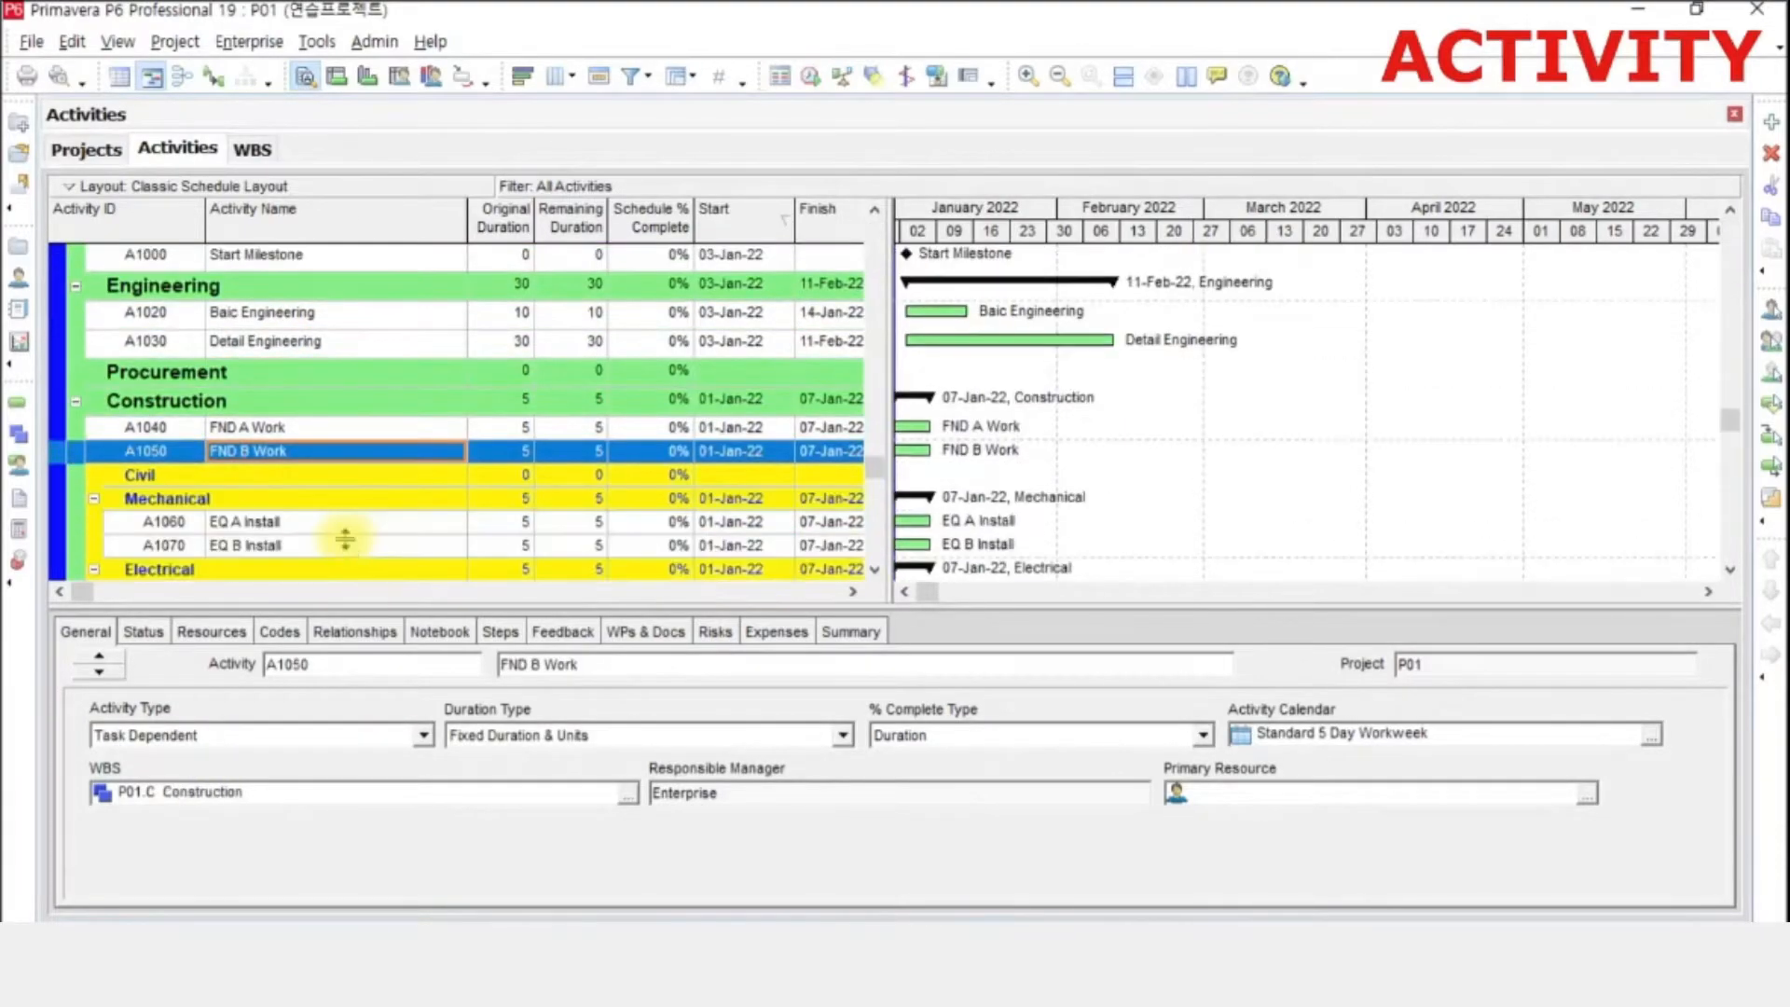
pyautogui.click(343, 521)
pyautogui.click(345, 544)
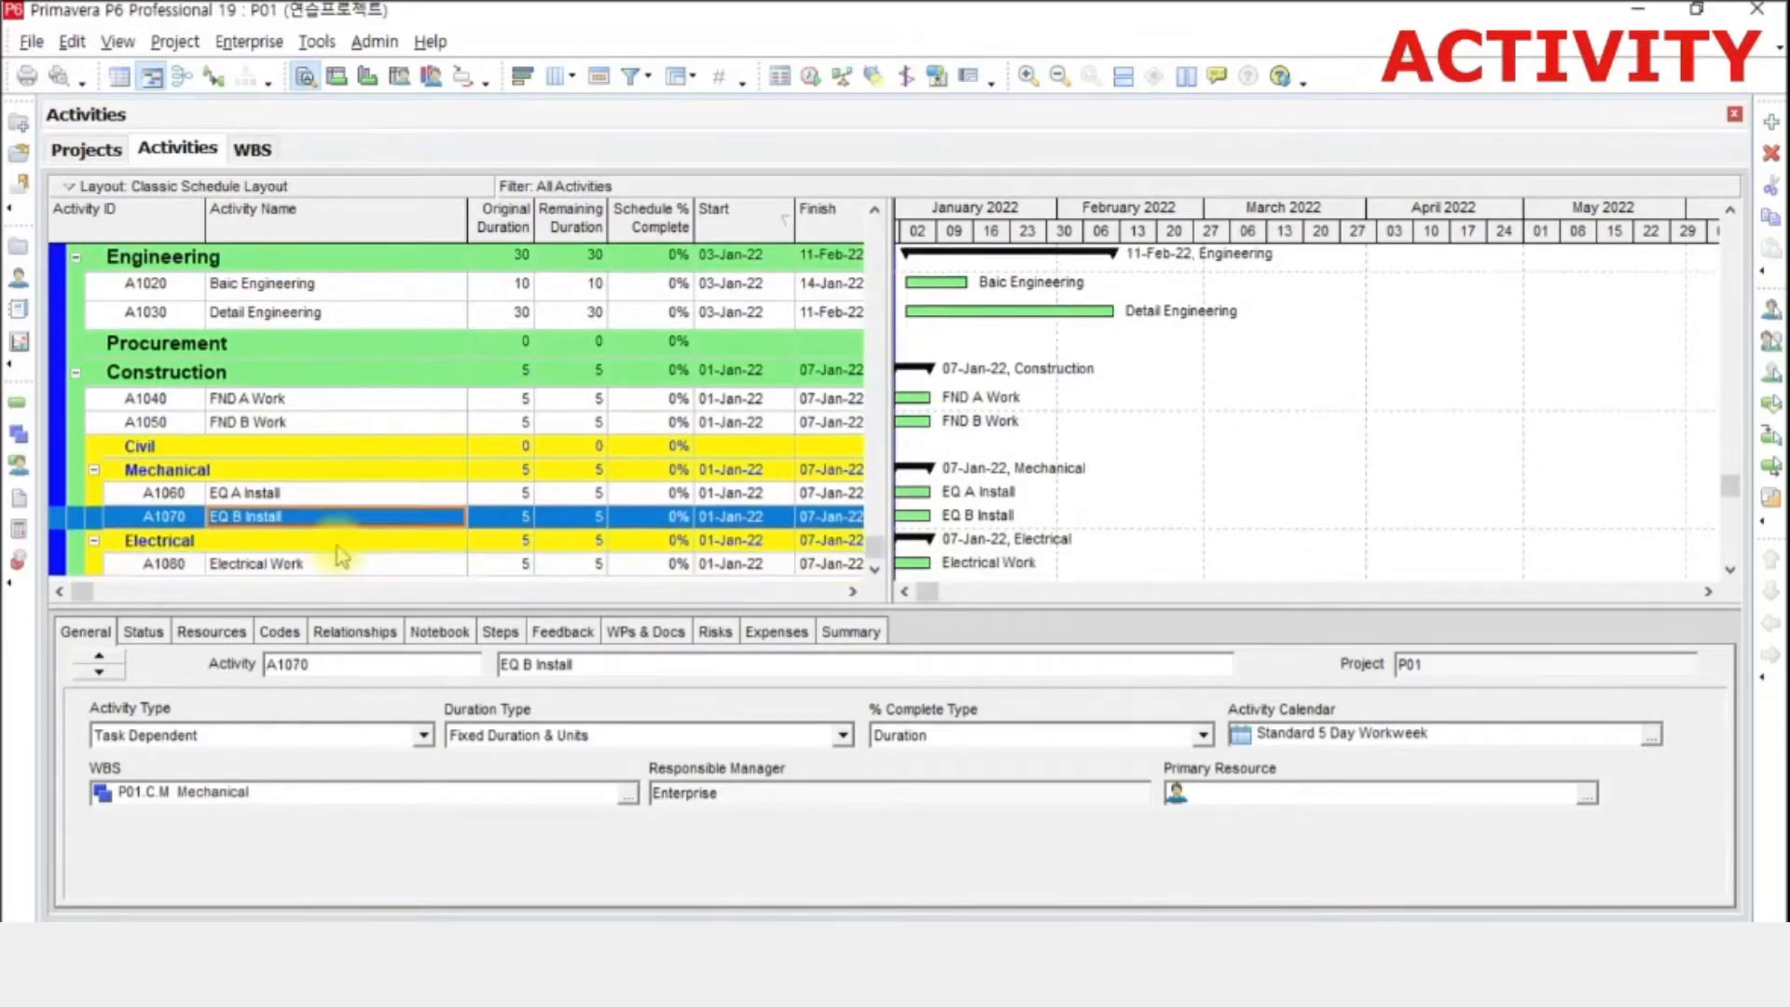
pyautogui.scroll(1, 343, 556)
pyautogui.scroll(-1, 336, 540)
# - Move FND A Work and FND B Work together from directly under Construction into the Civil WBS element
pyautogui.keyDown('ctrl'); pyautogui.click(237, 399); pyautogui.keyUp('ctrl')
pyautogui.click(237, 399)
pyautogui.keyDown('shift'); pyautogui.click(245, 422); pyautogui.keyUp('shift')
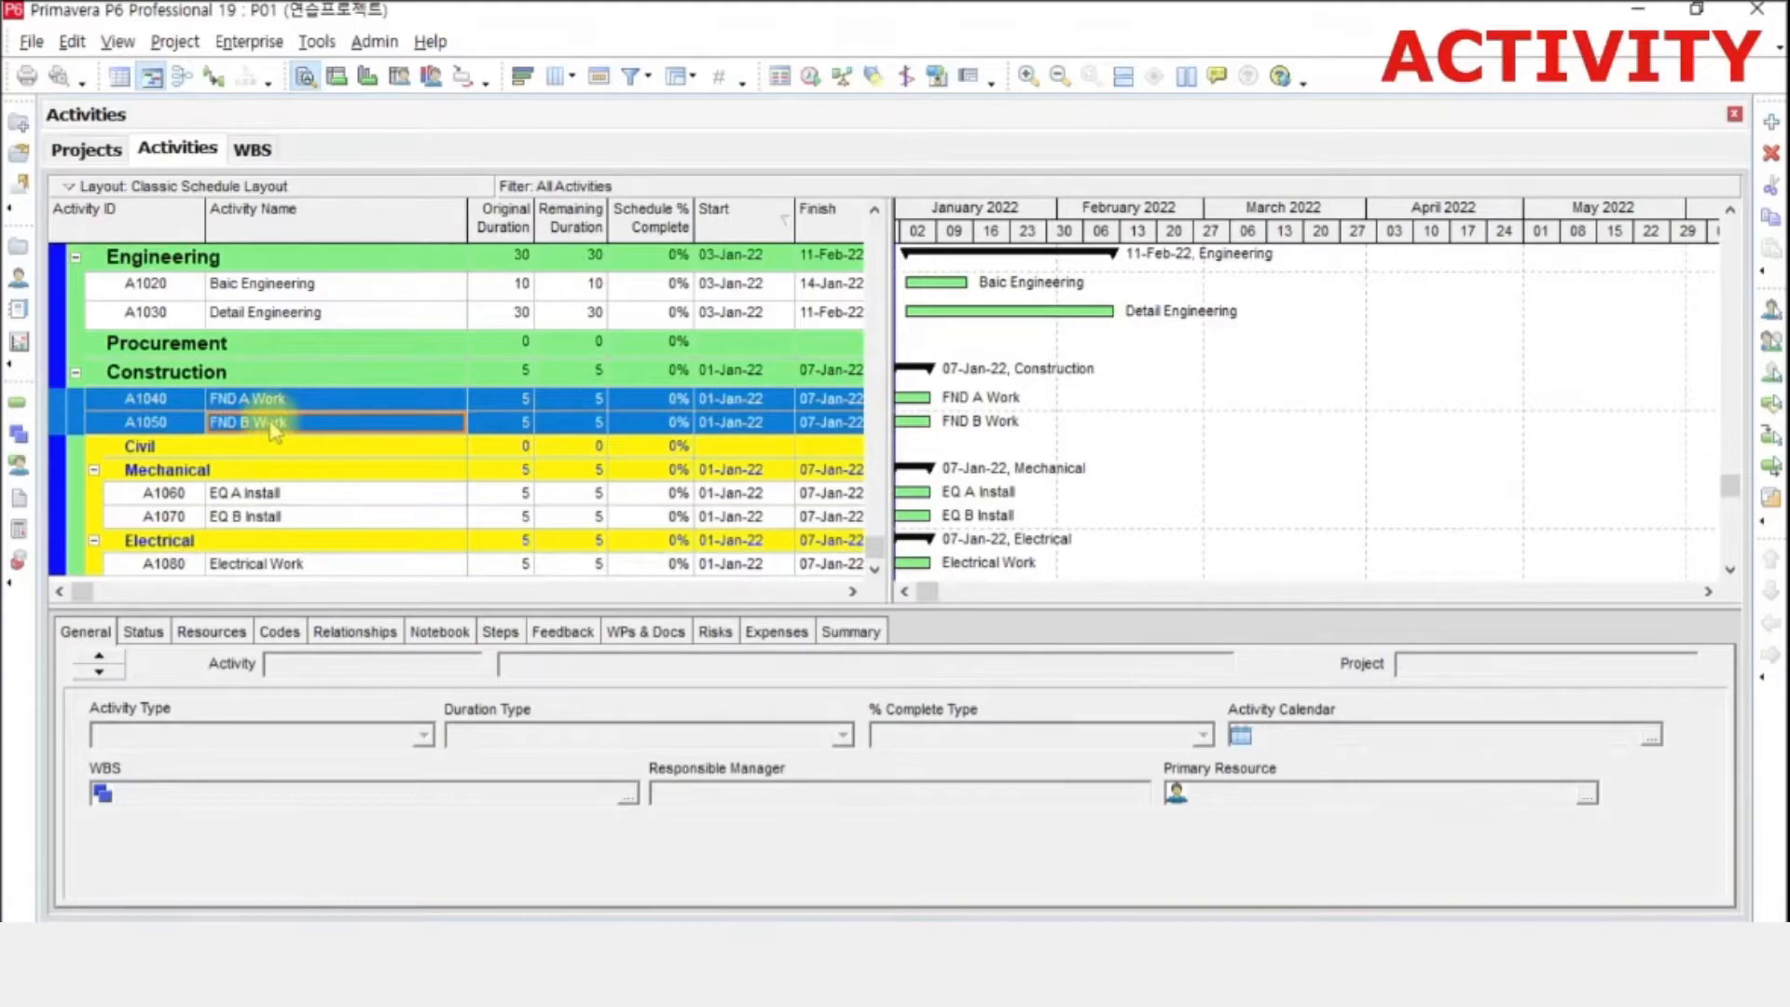
pyautogui.moveTo(245, 444); pyautogui.dragTo(158, 457)
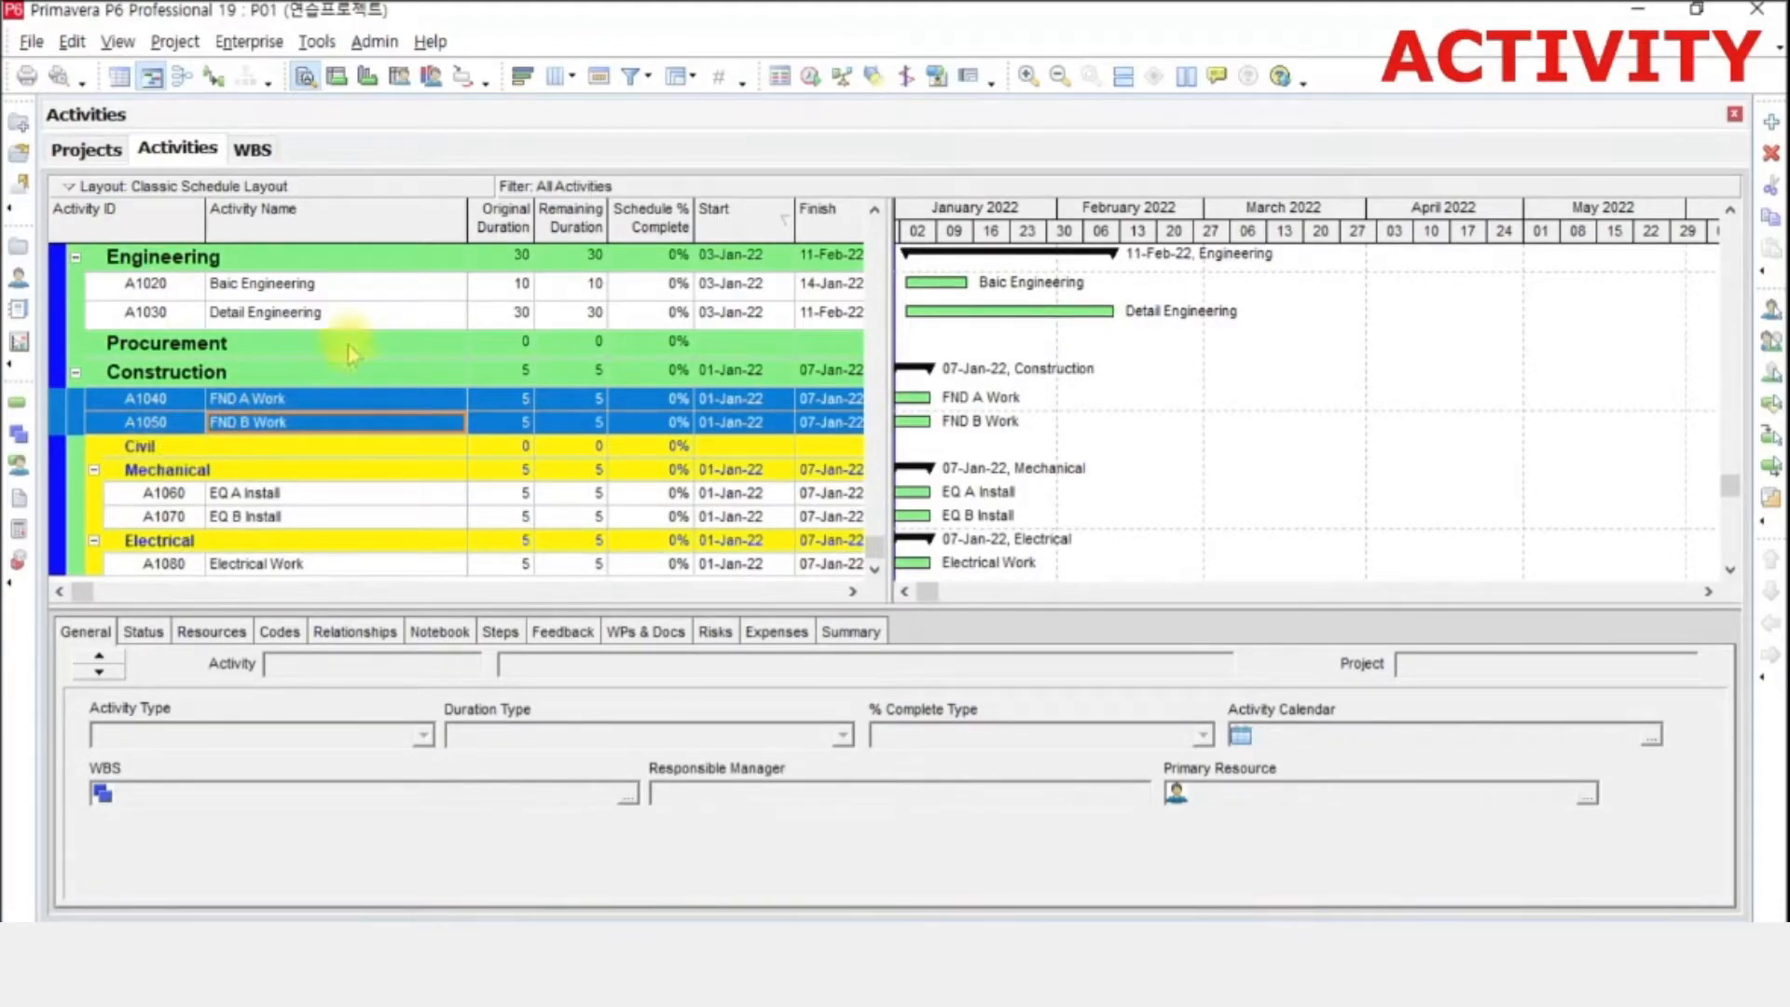
pyautogui.moveTo(275, 422); pyautogui.dragTo(254, 459)
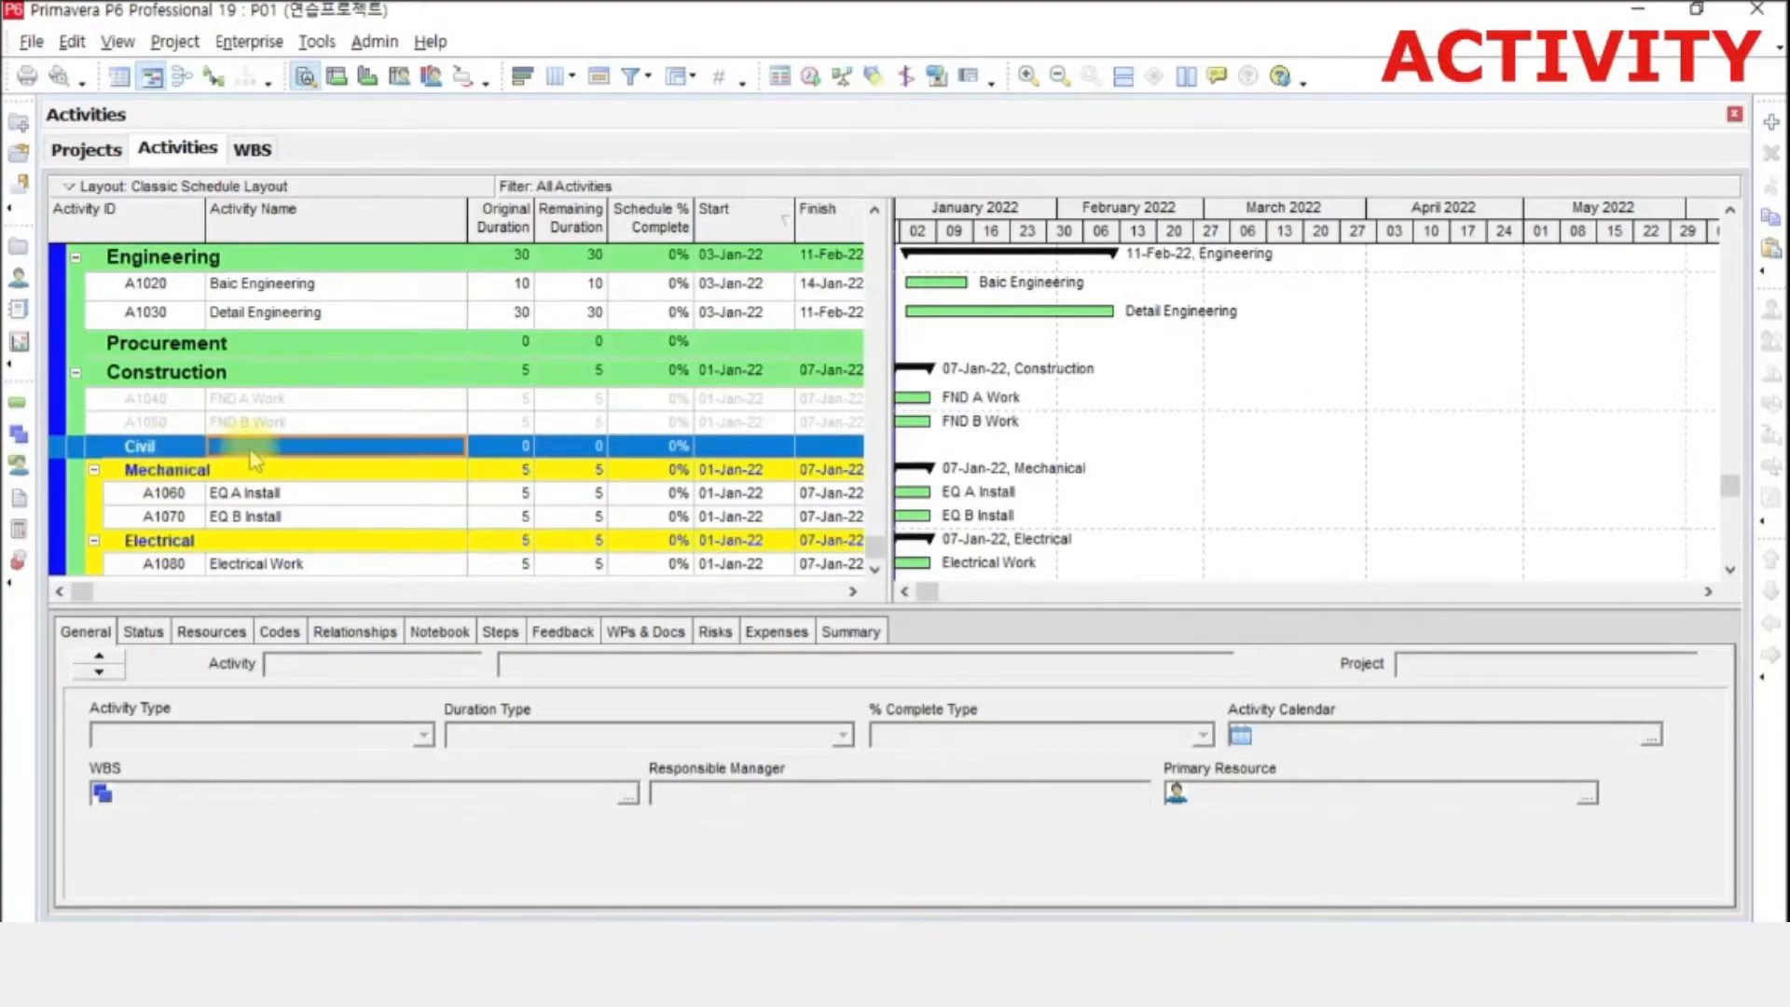
pyautogui.rightClick(255, 458)
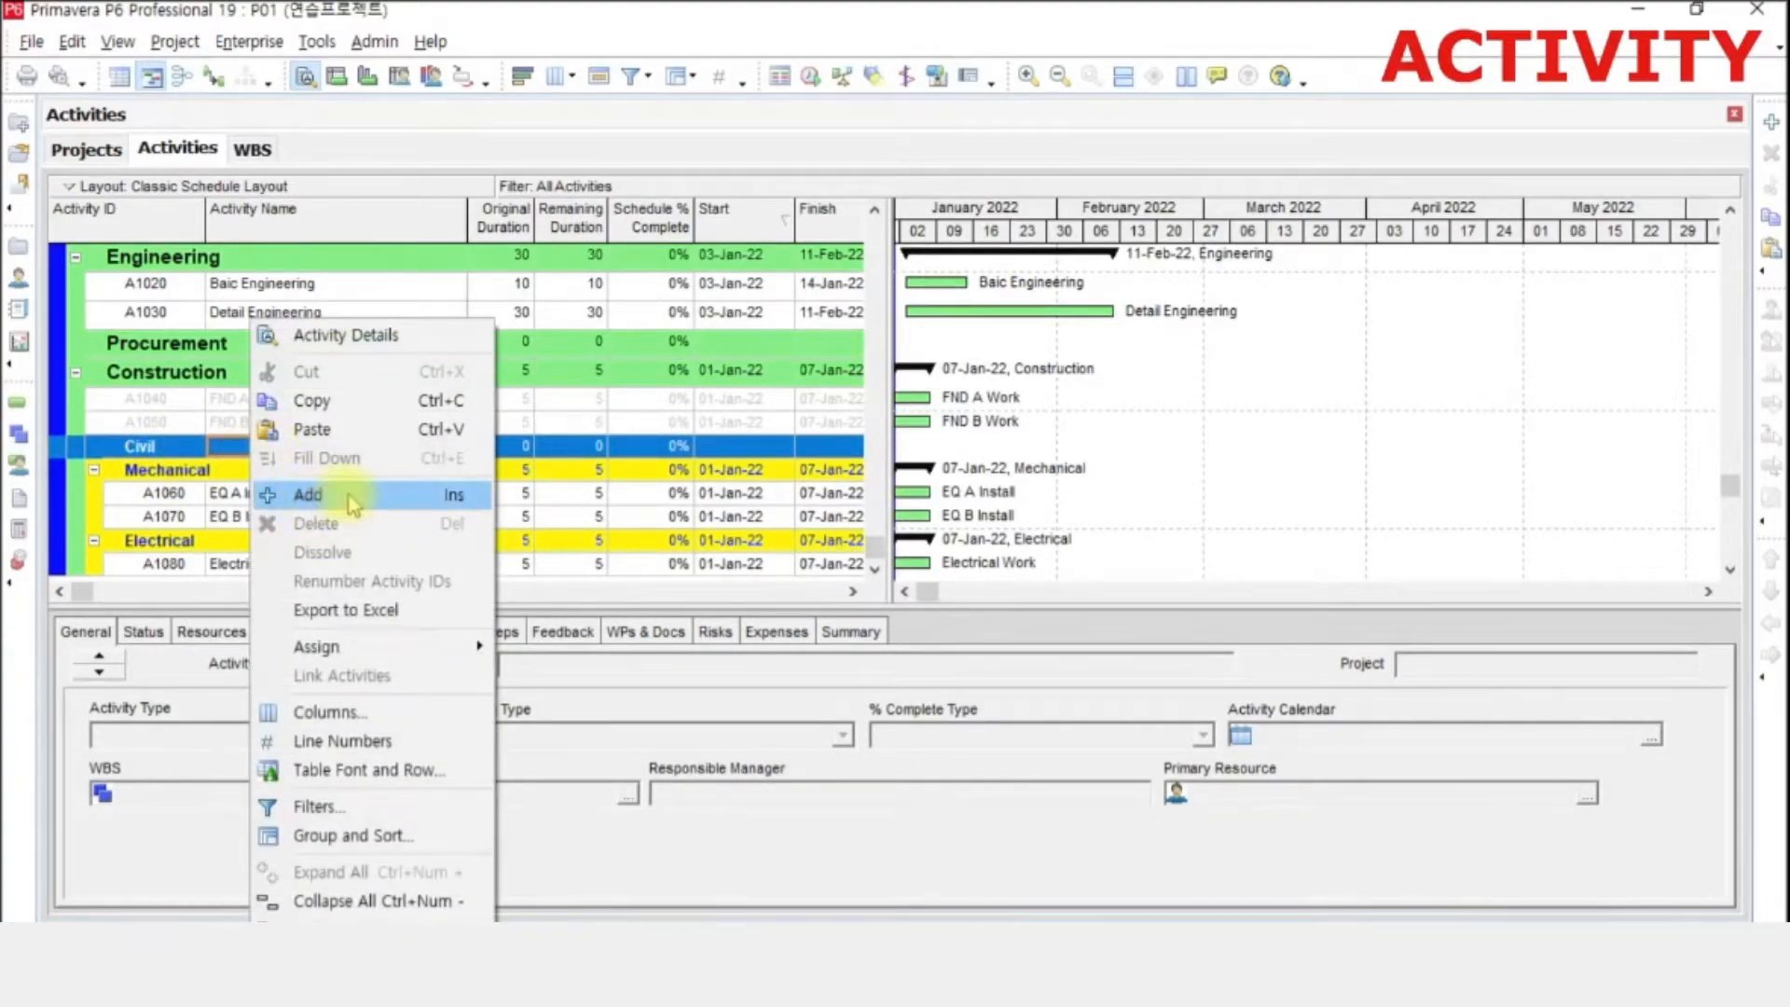
pyautogui.click(351, 428)
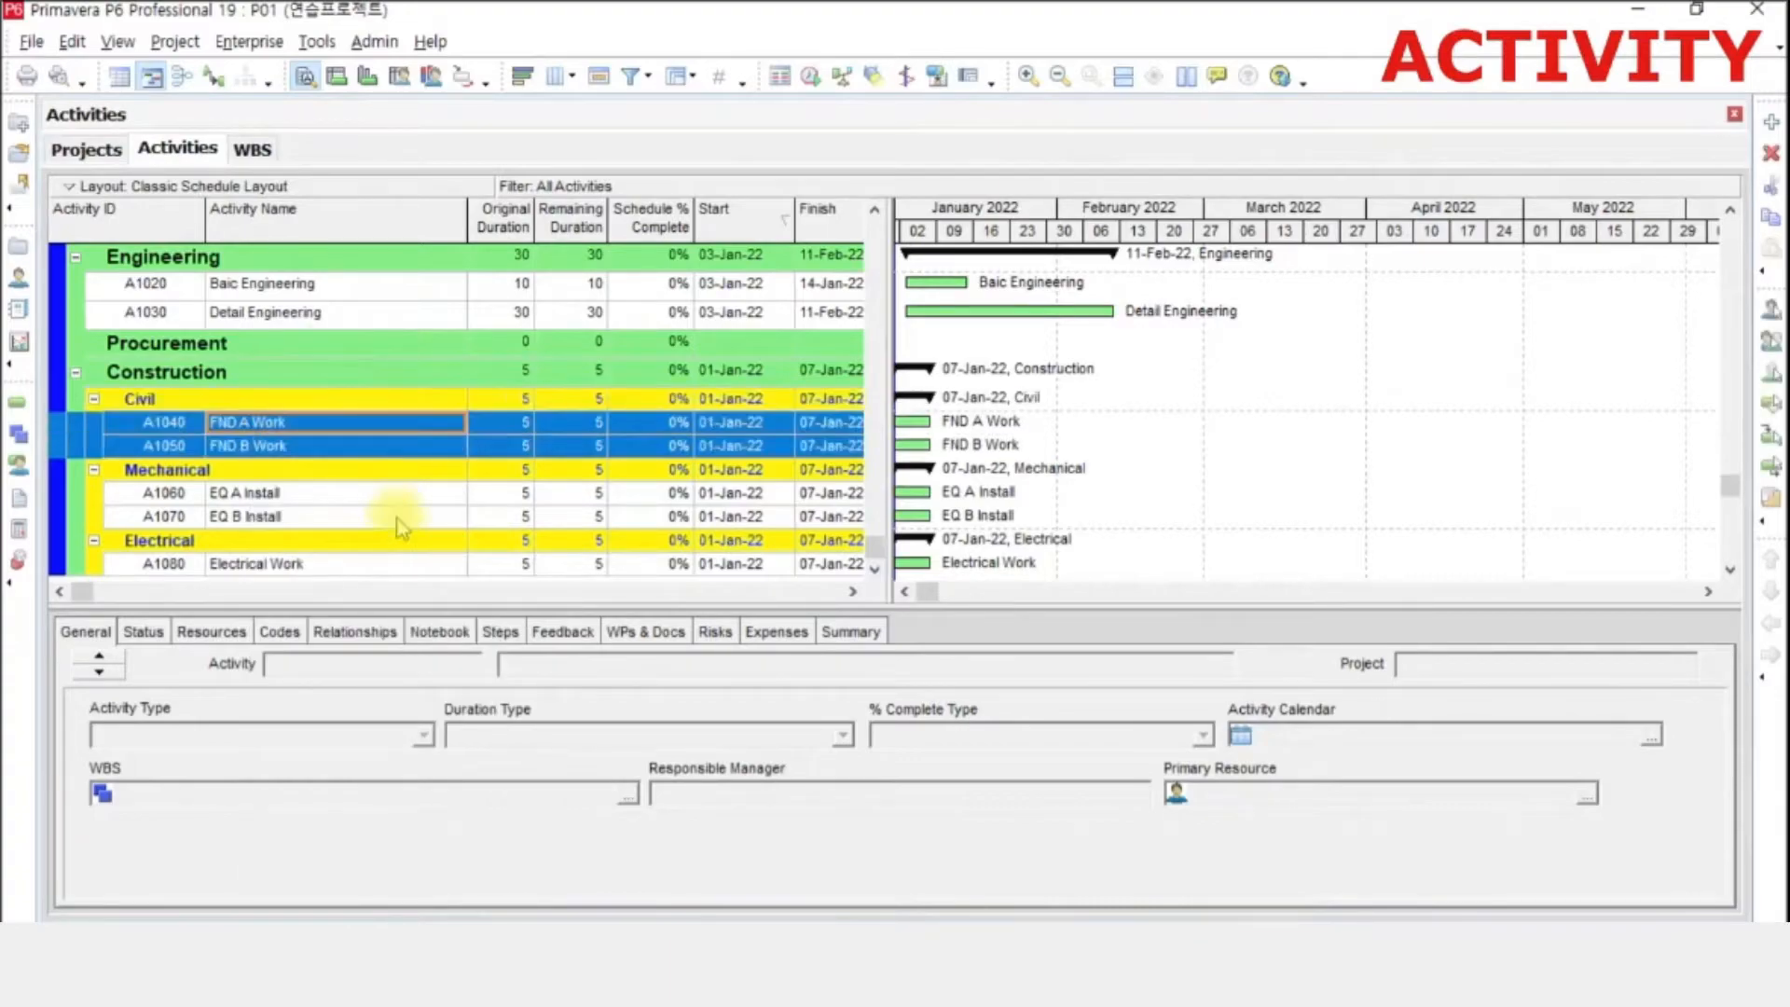
pyautogui.click(359, 445)
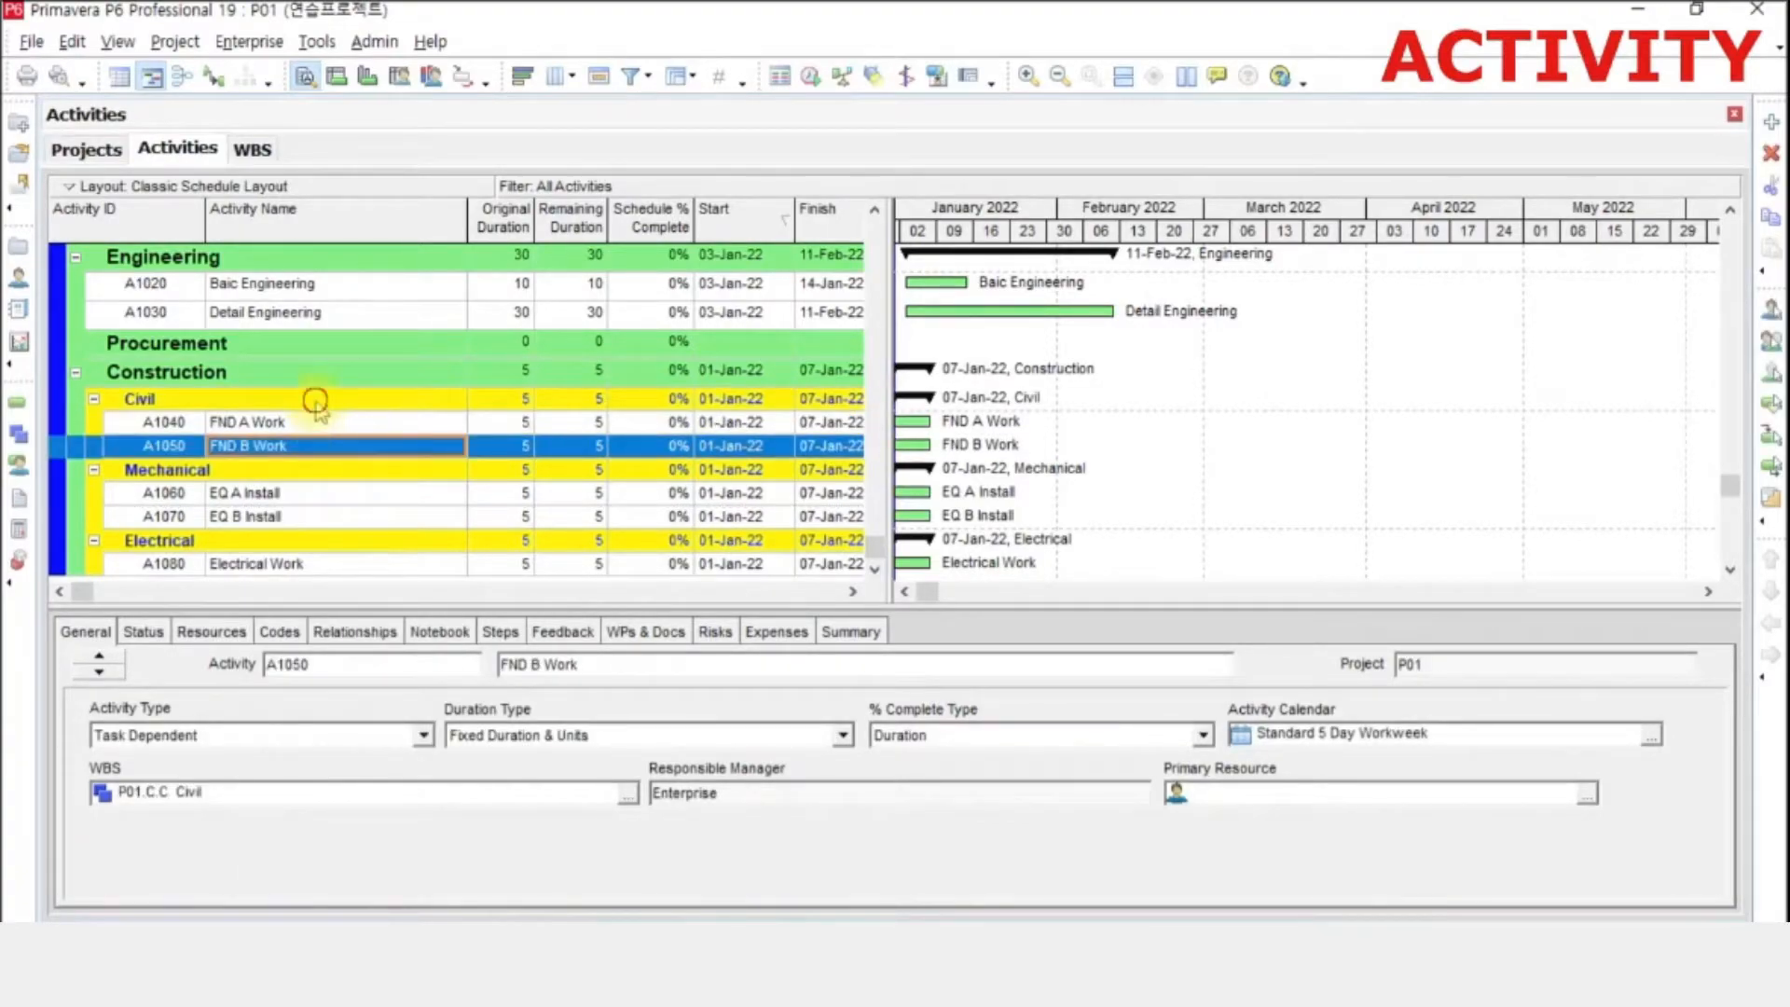
pyautogui.click(315, 401)
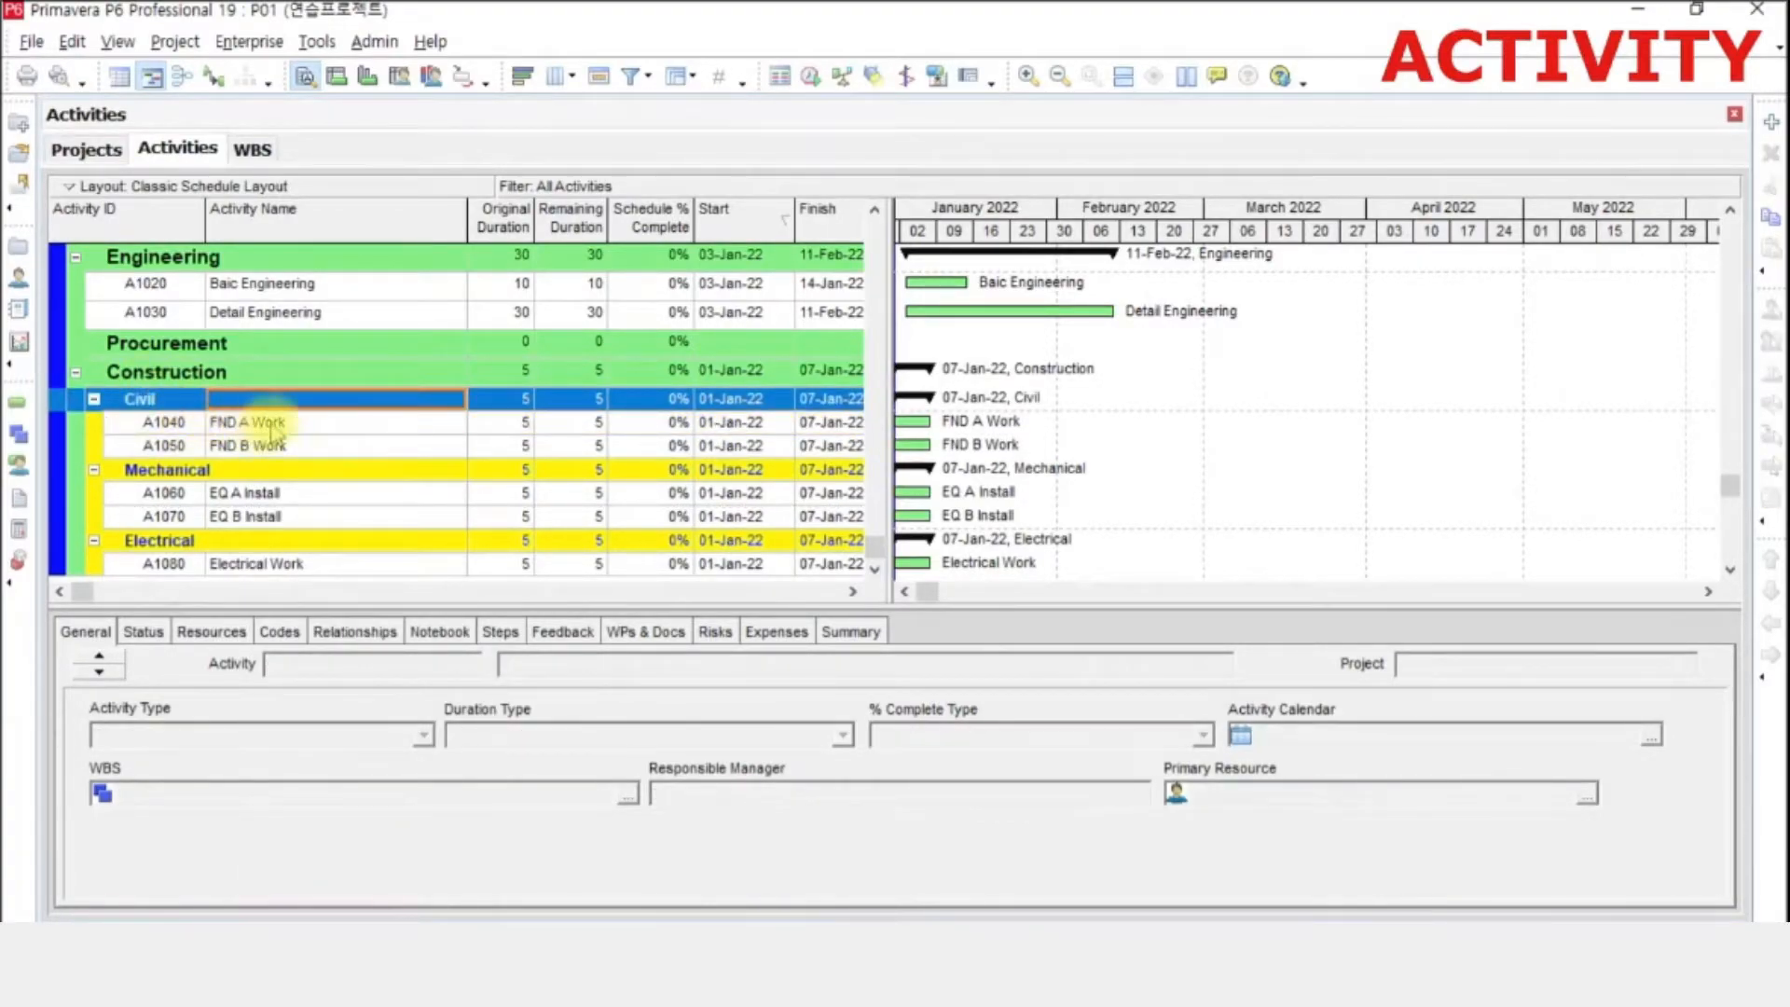
pyautogui.click(359, 447)
# - Set the original duration of both FND A Work and FND B Work to 30
pyautogui.scroll(1, 361, 480)
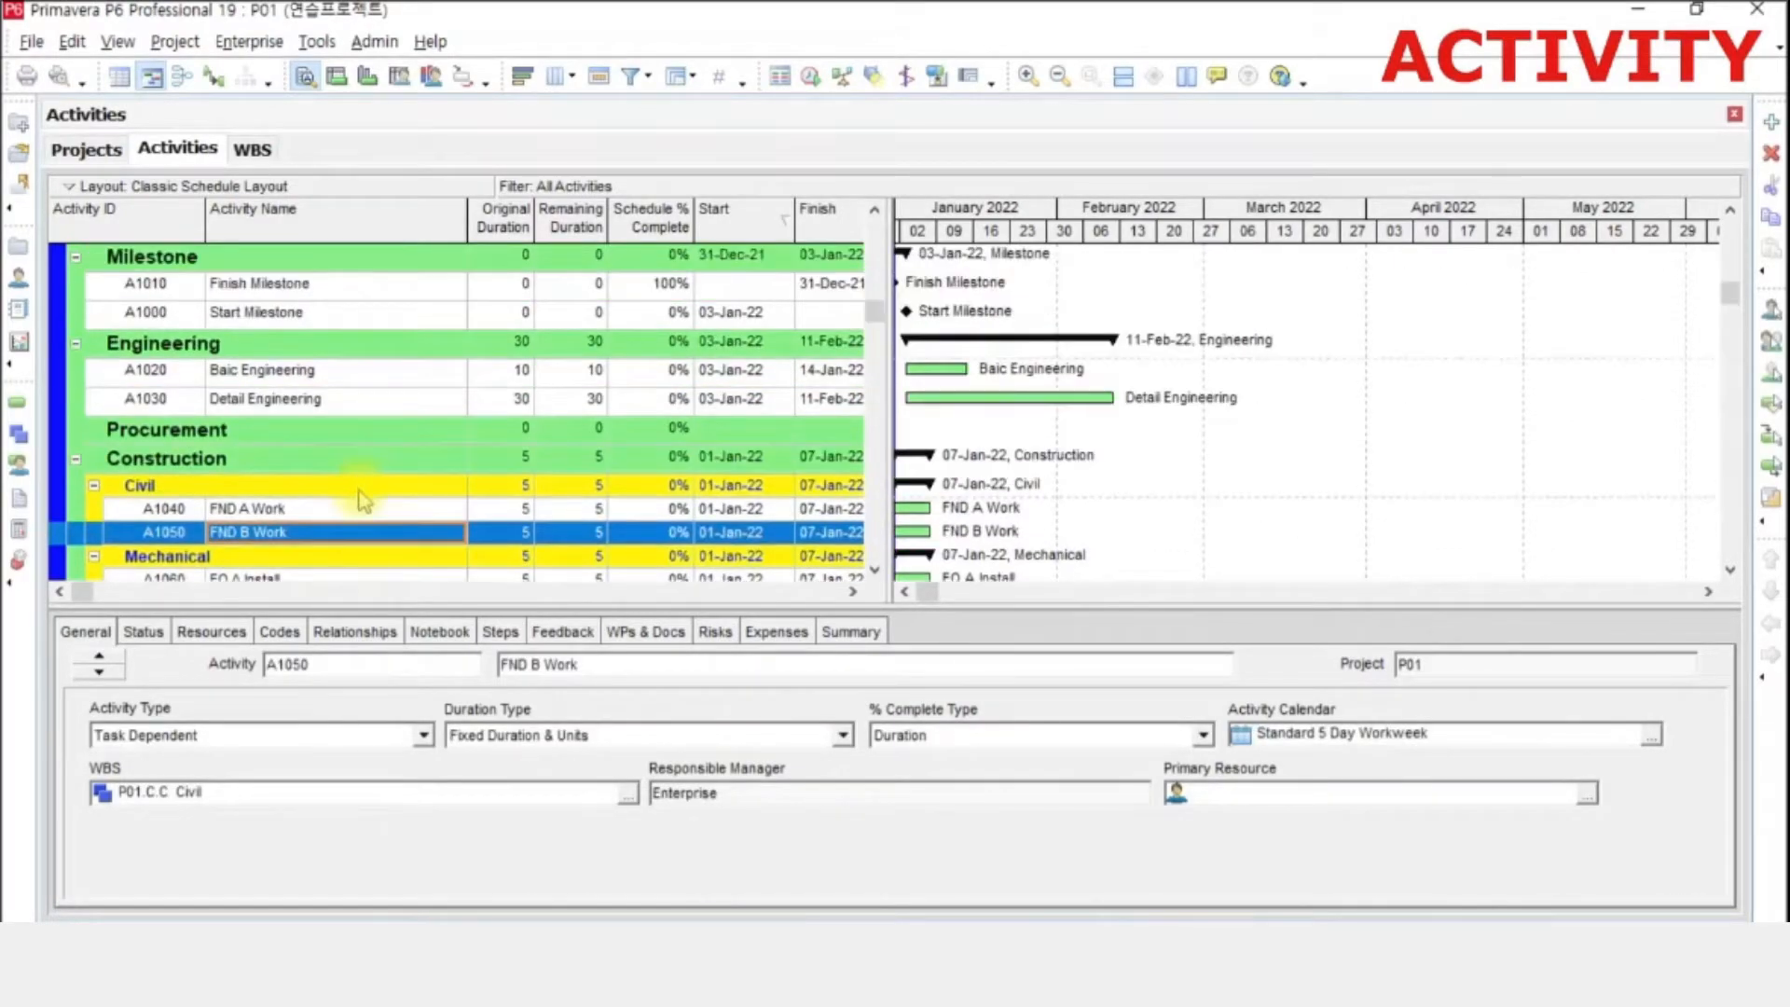
pyautogui.scroll(-1, 363, 501)
pyautogui.click(504, 422)
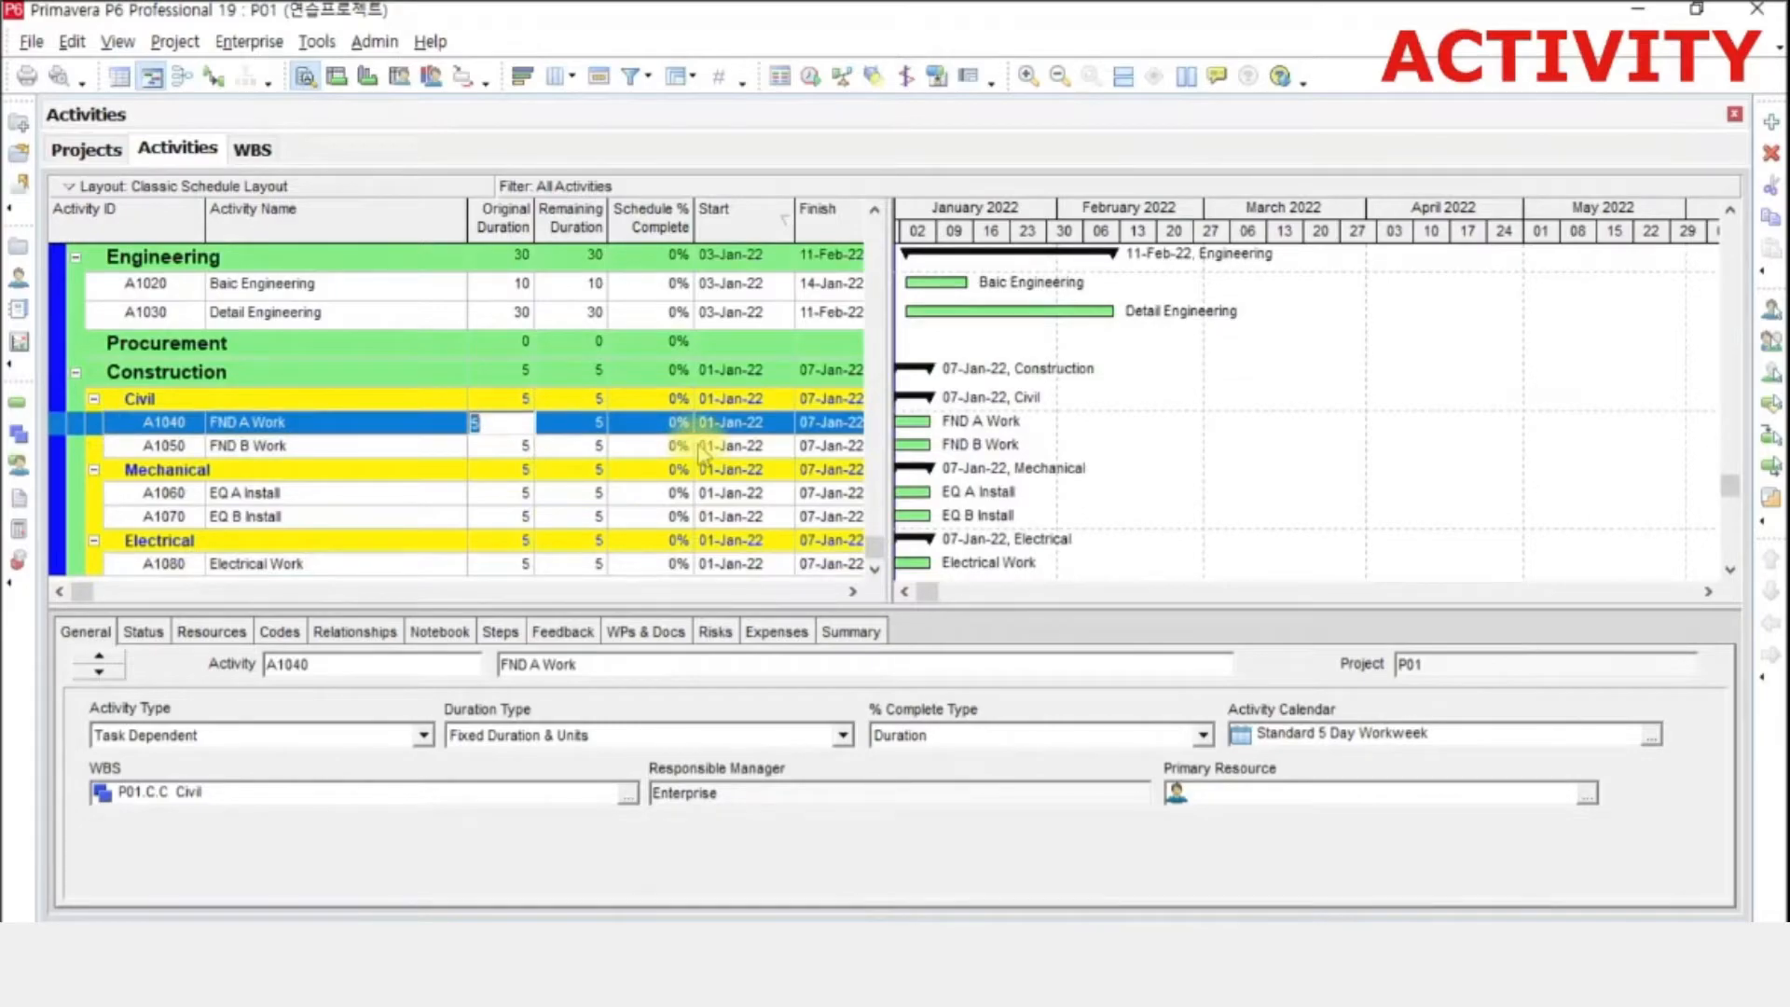
pyautogui.write('30')
pyautogui.press('Return')
pyautogui.click(529, 427)
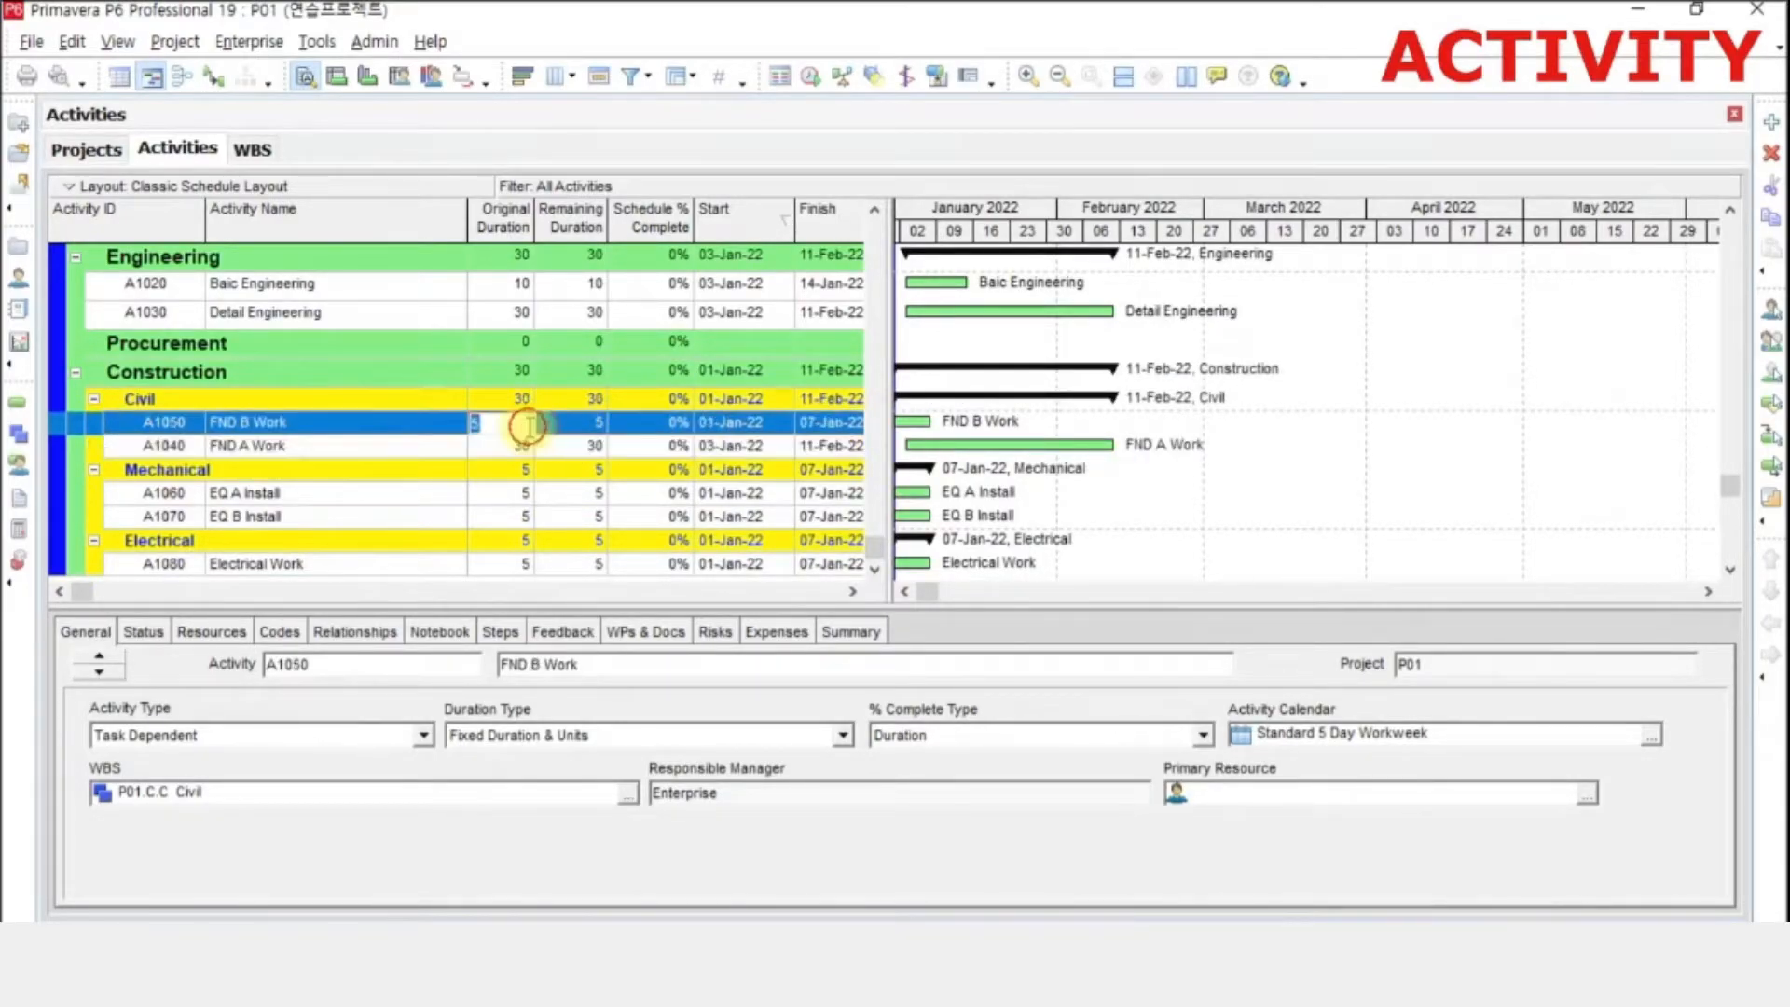
pyautogui.write('30')
pyautogui.press('Return')
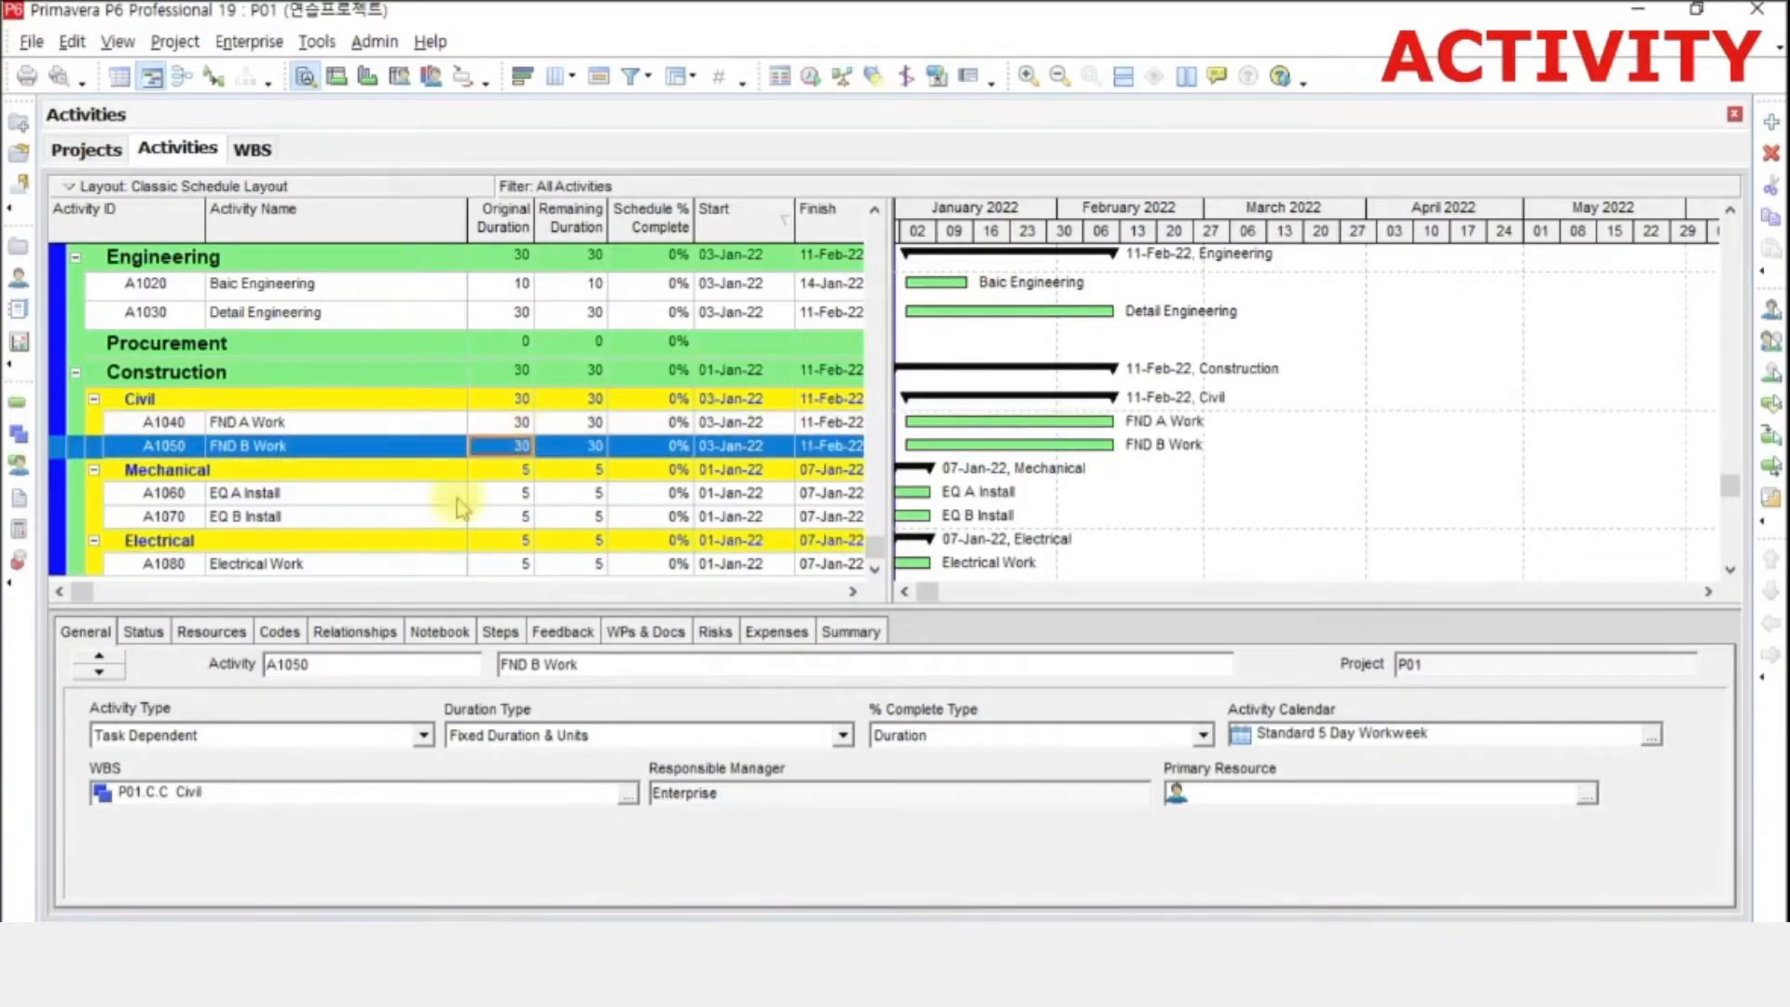
# - Set the original duration of both EQ A Install and EQ B Install under Mechanical to 10
pyautogui.click(299, 499)
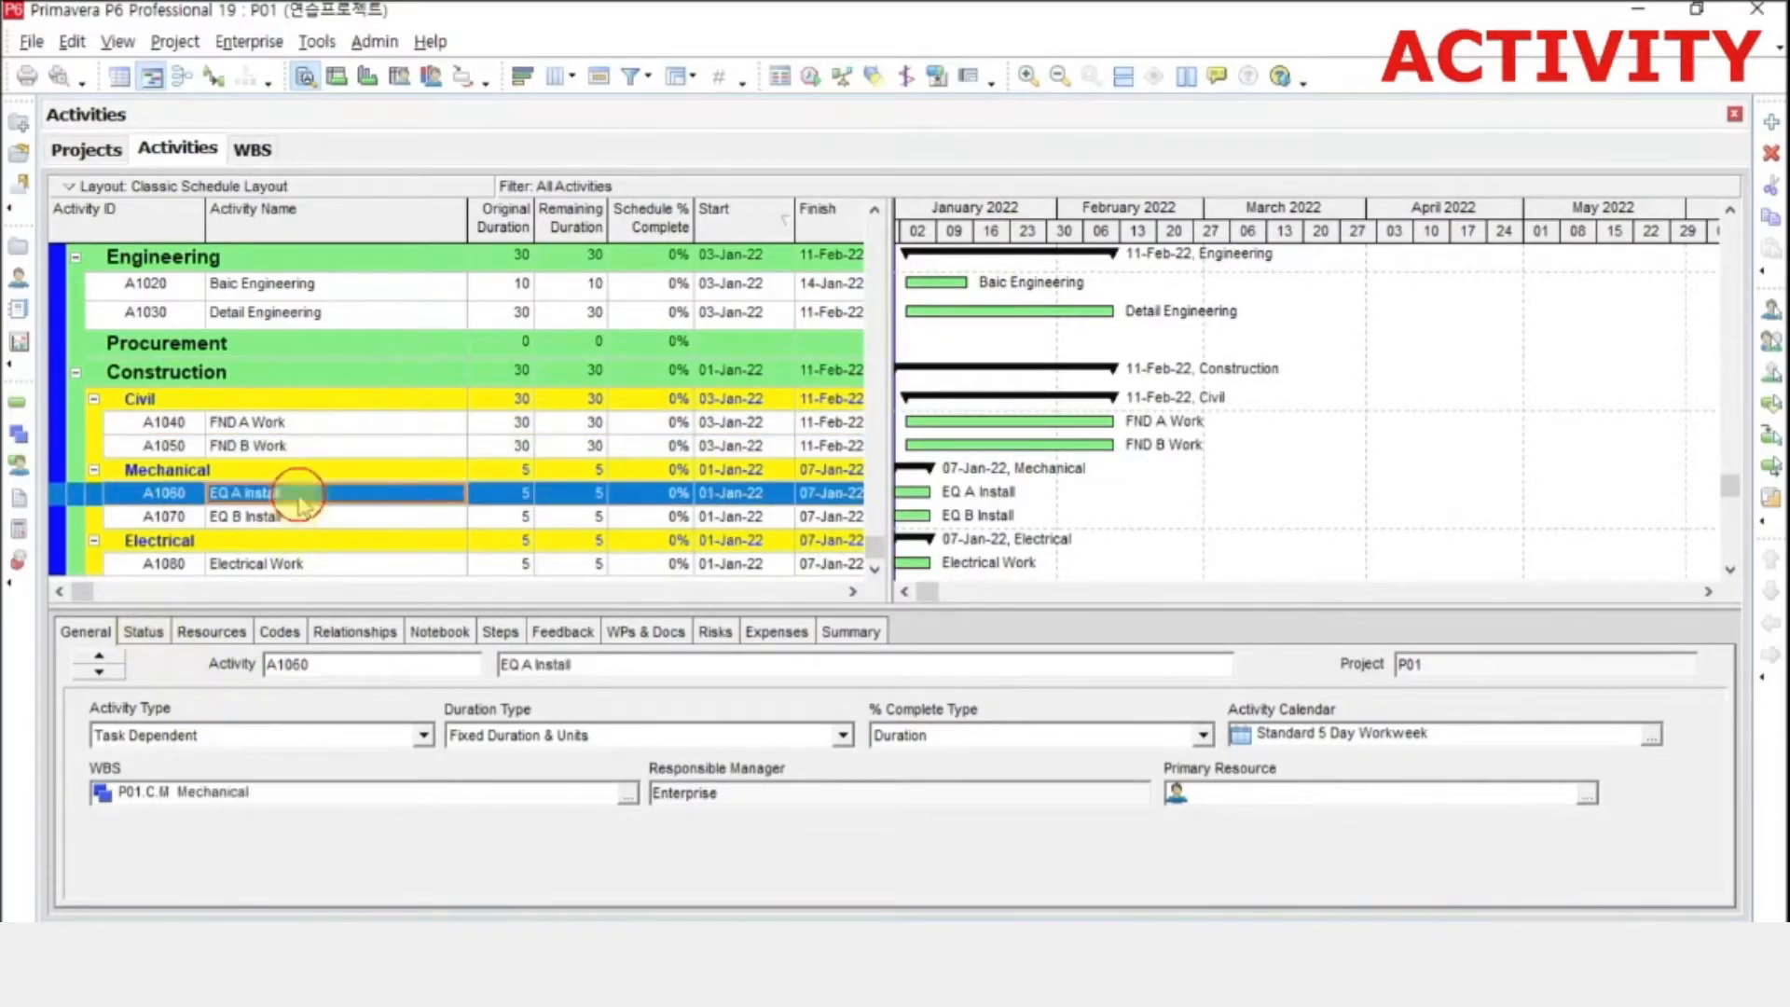
pyautogui.click(143, 631)
pyautogui.click(314, 736)
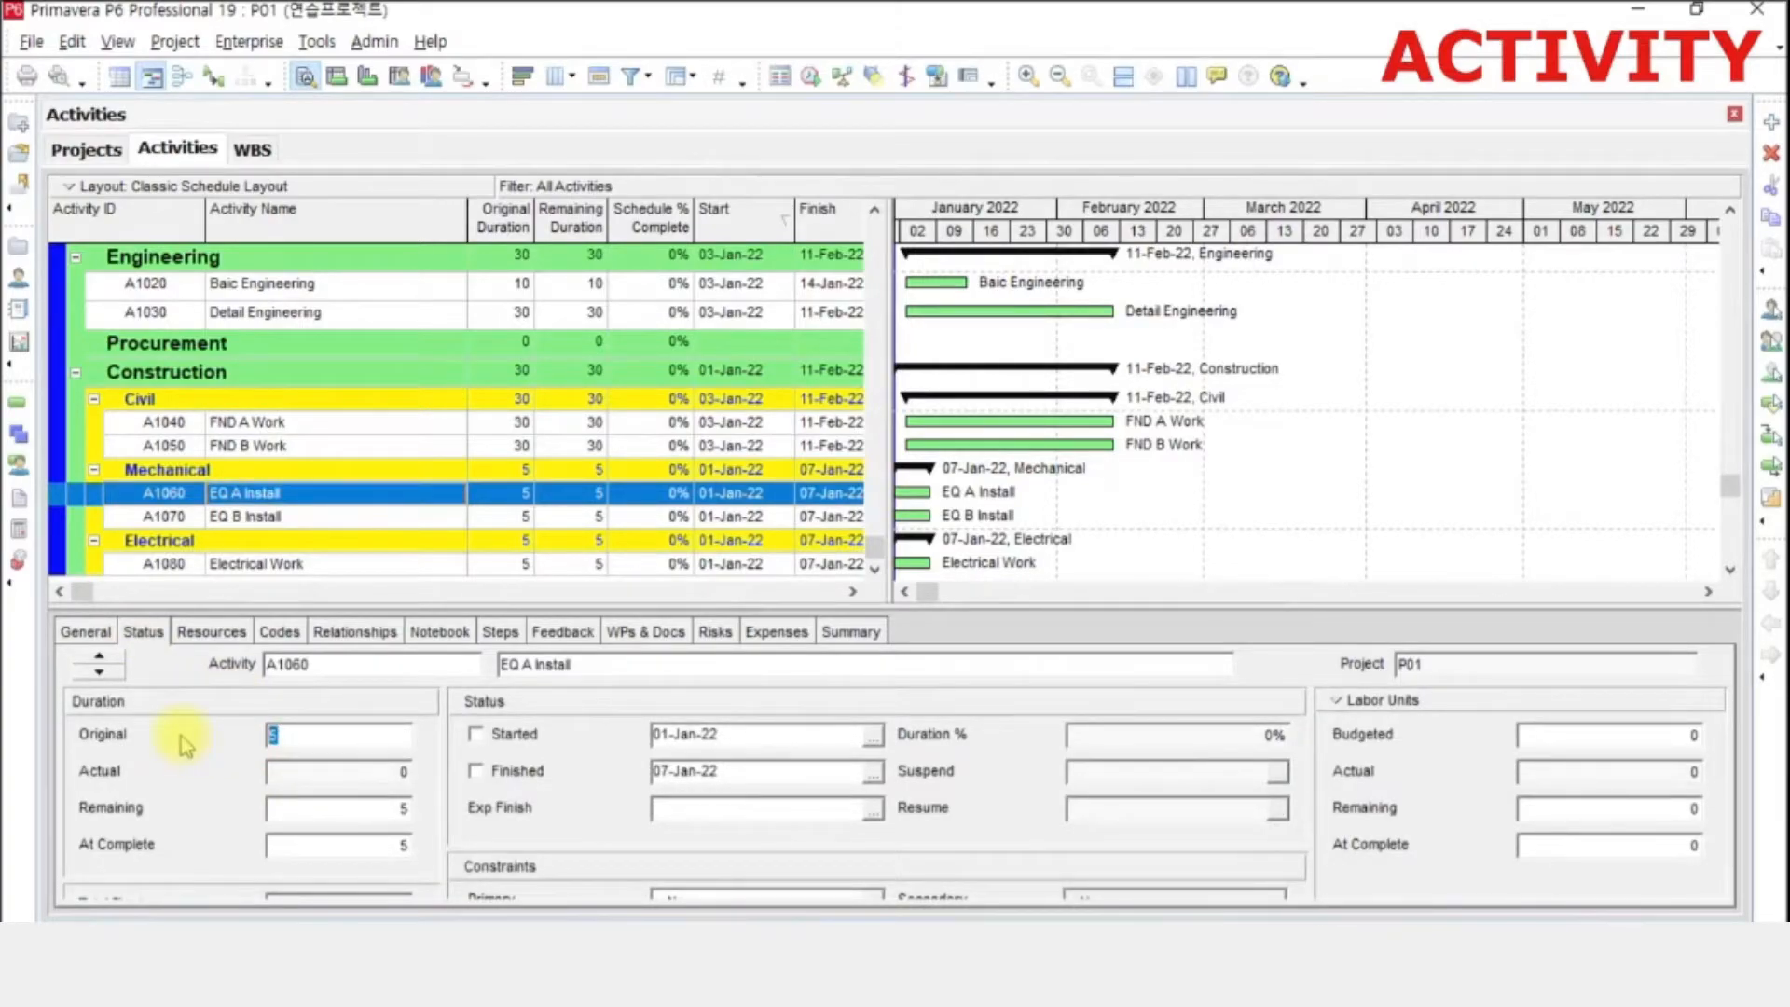
pyautogui.press('Return')
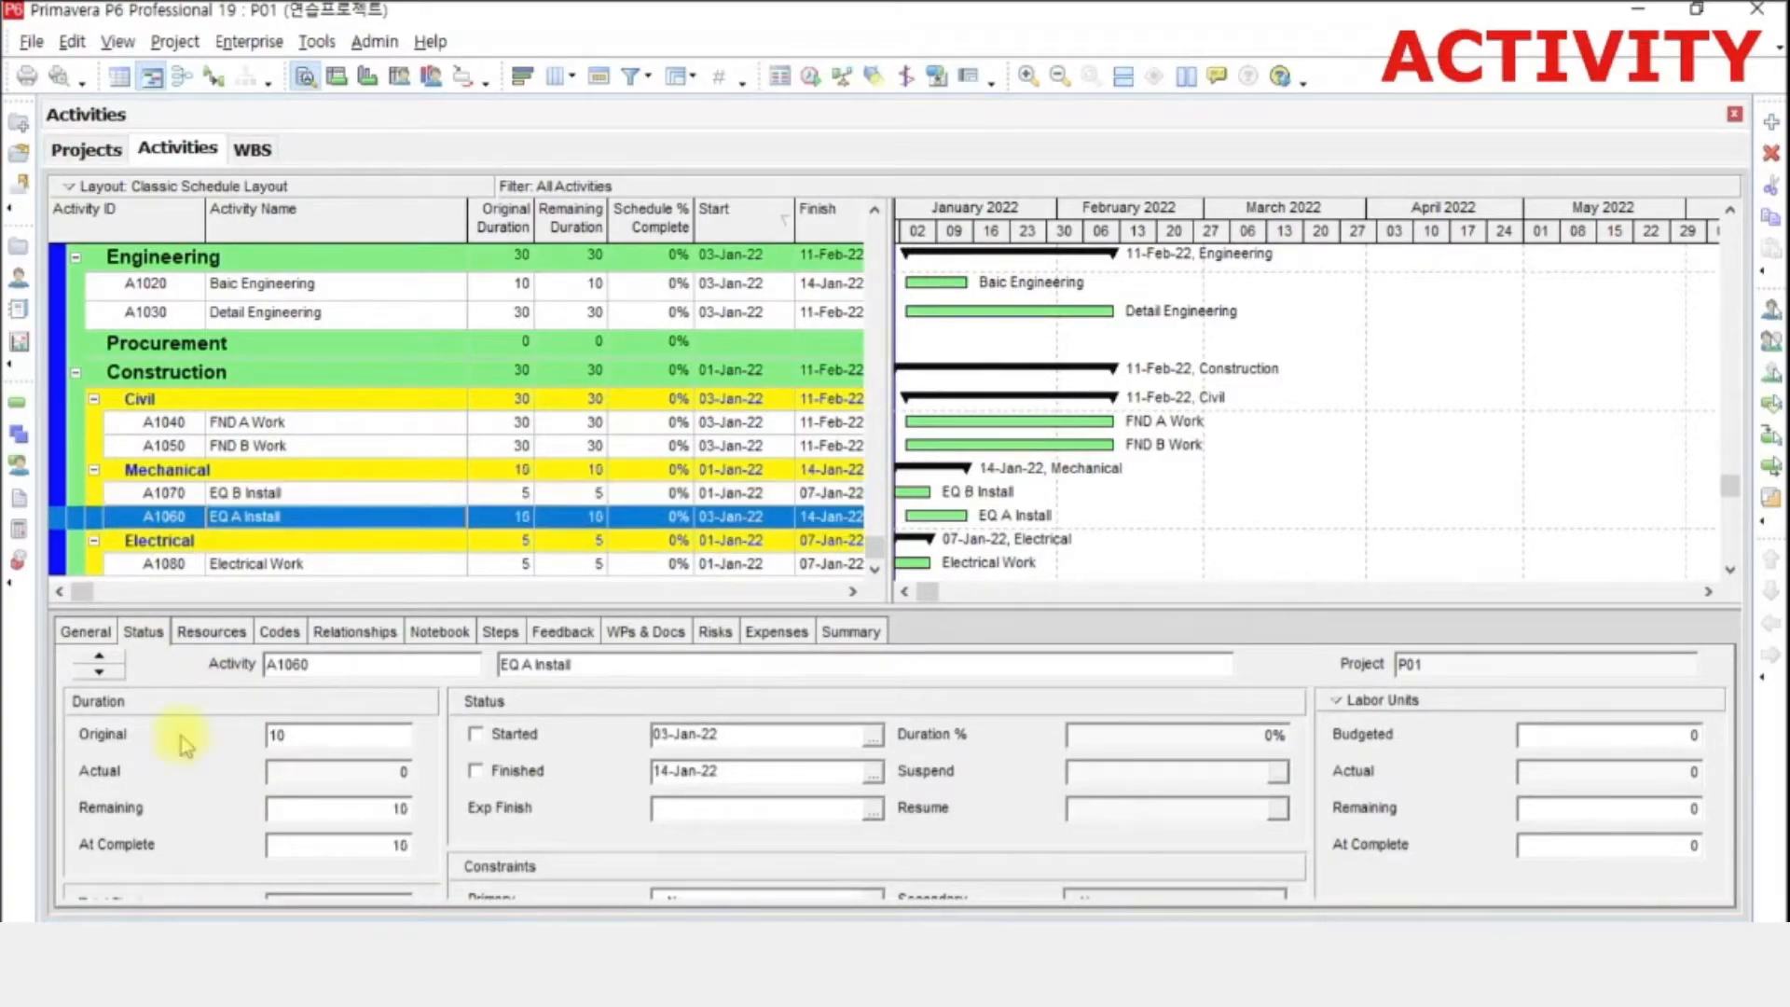
pyautogui.doubleClick(524, 496)
pyautogui.write('10')
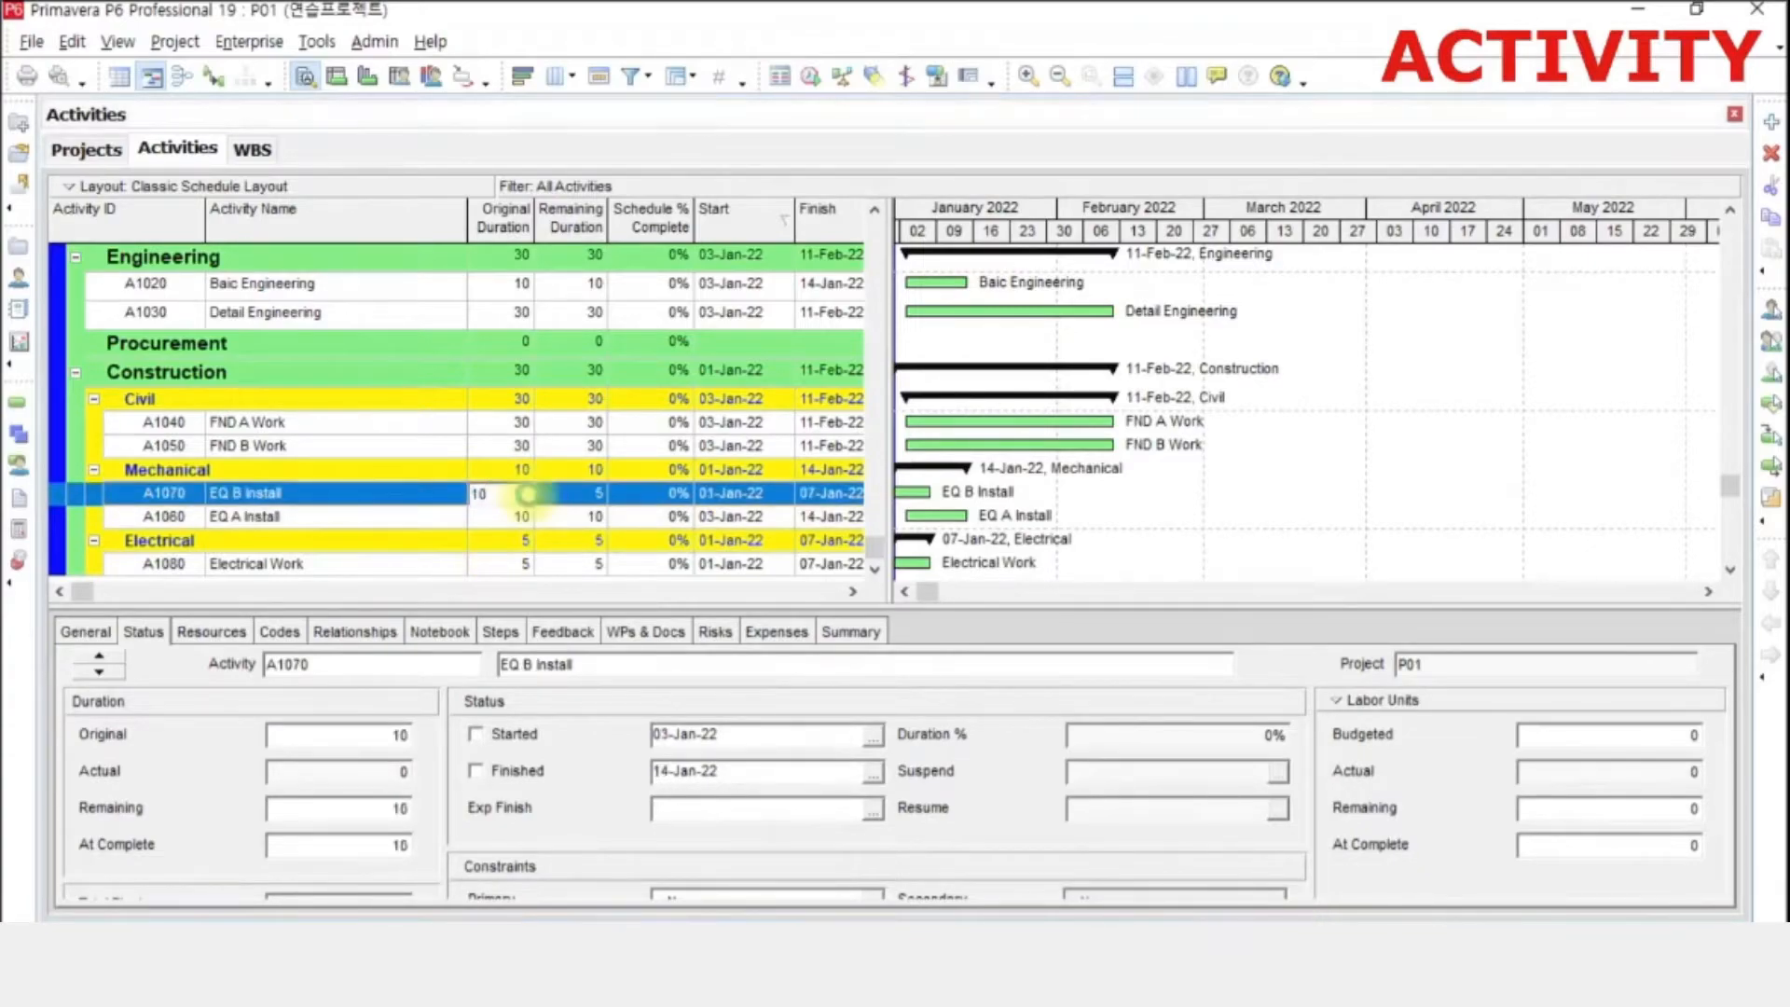
pyautogui.press('Return')
# - Set the original duration of the Electrical Work activity to 30
pyautogui.click(515, 568)
pyautogui.doubleClick(522, 536)
pyautogui.write('30')
pyautogui.press('Return')
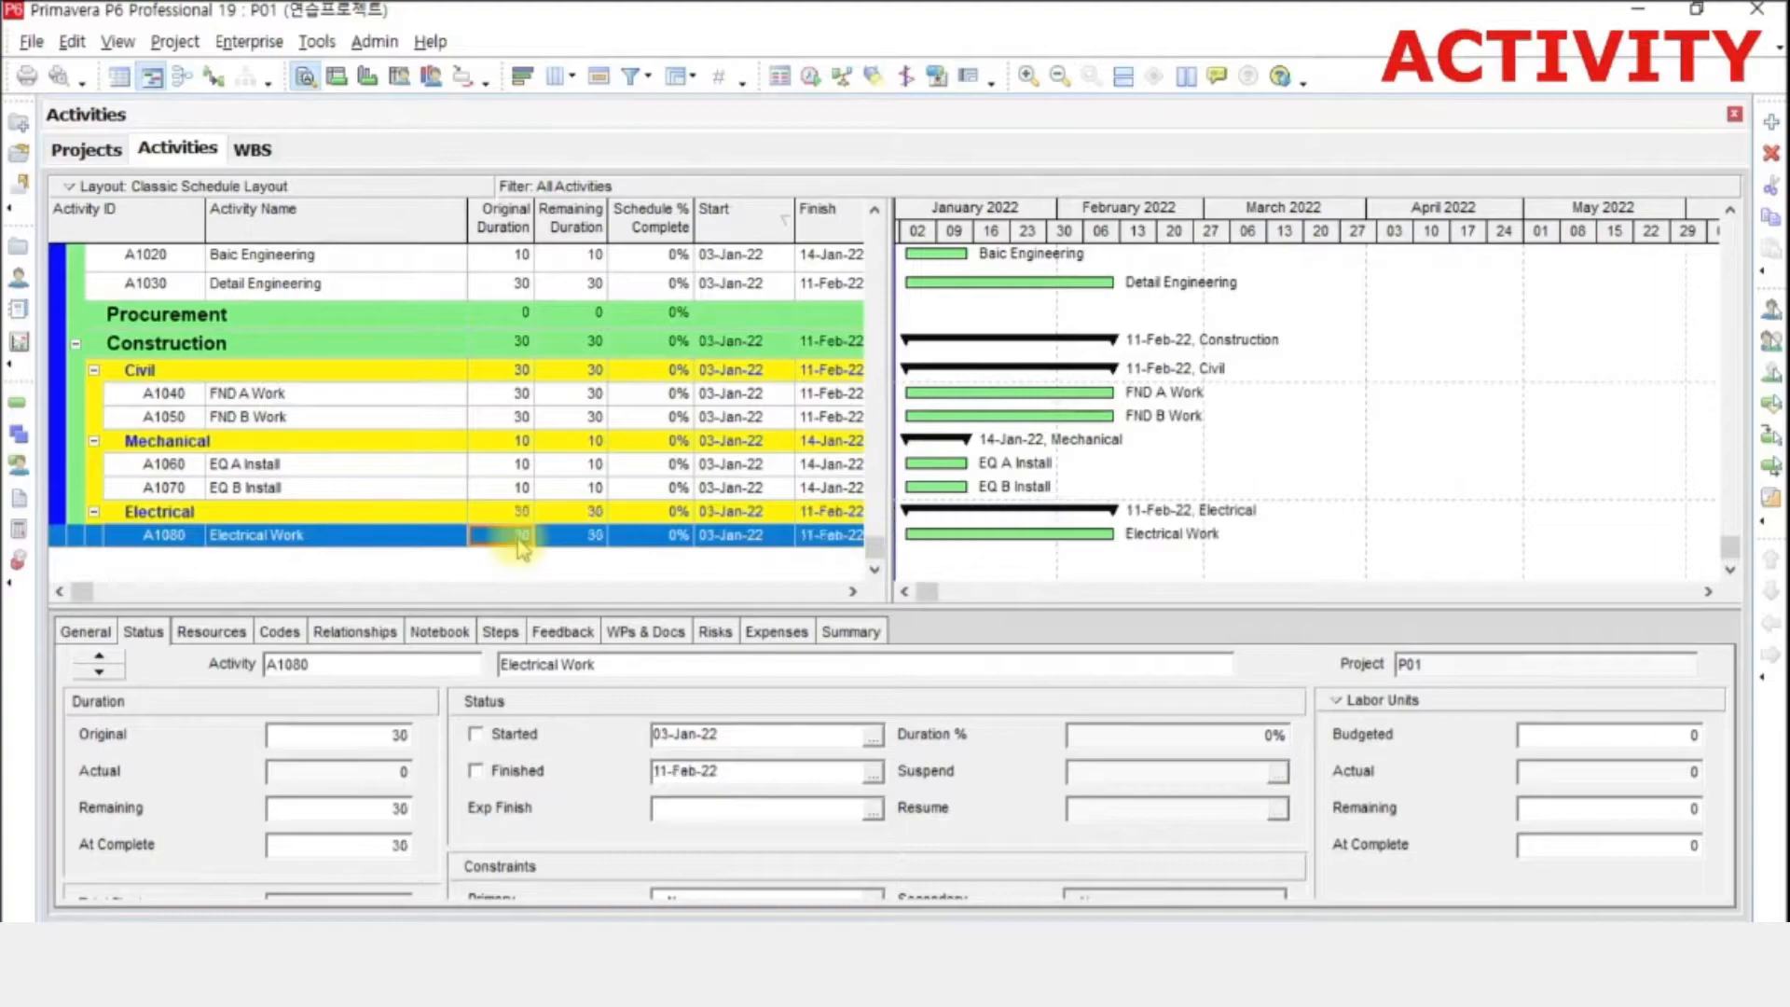
# - Bring up the activity relationship details and sort the activities by Activity ID, slightly widening the activity table
pyautogui.scroll(2, 725, 357)
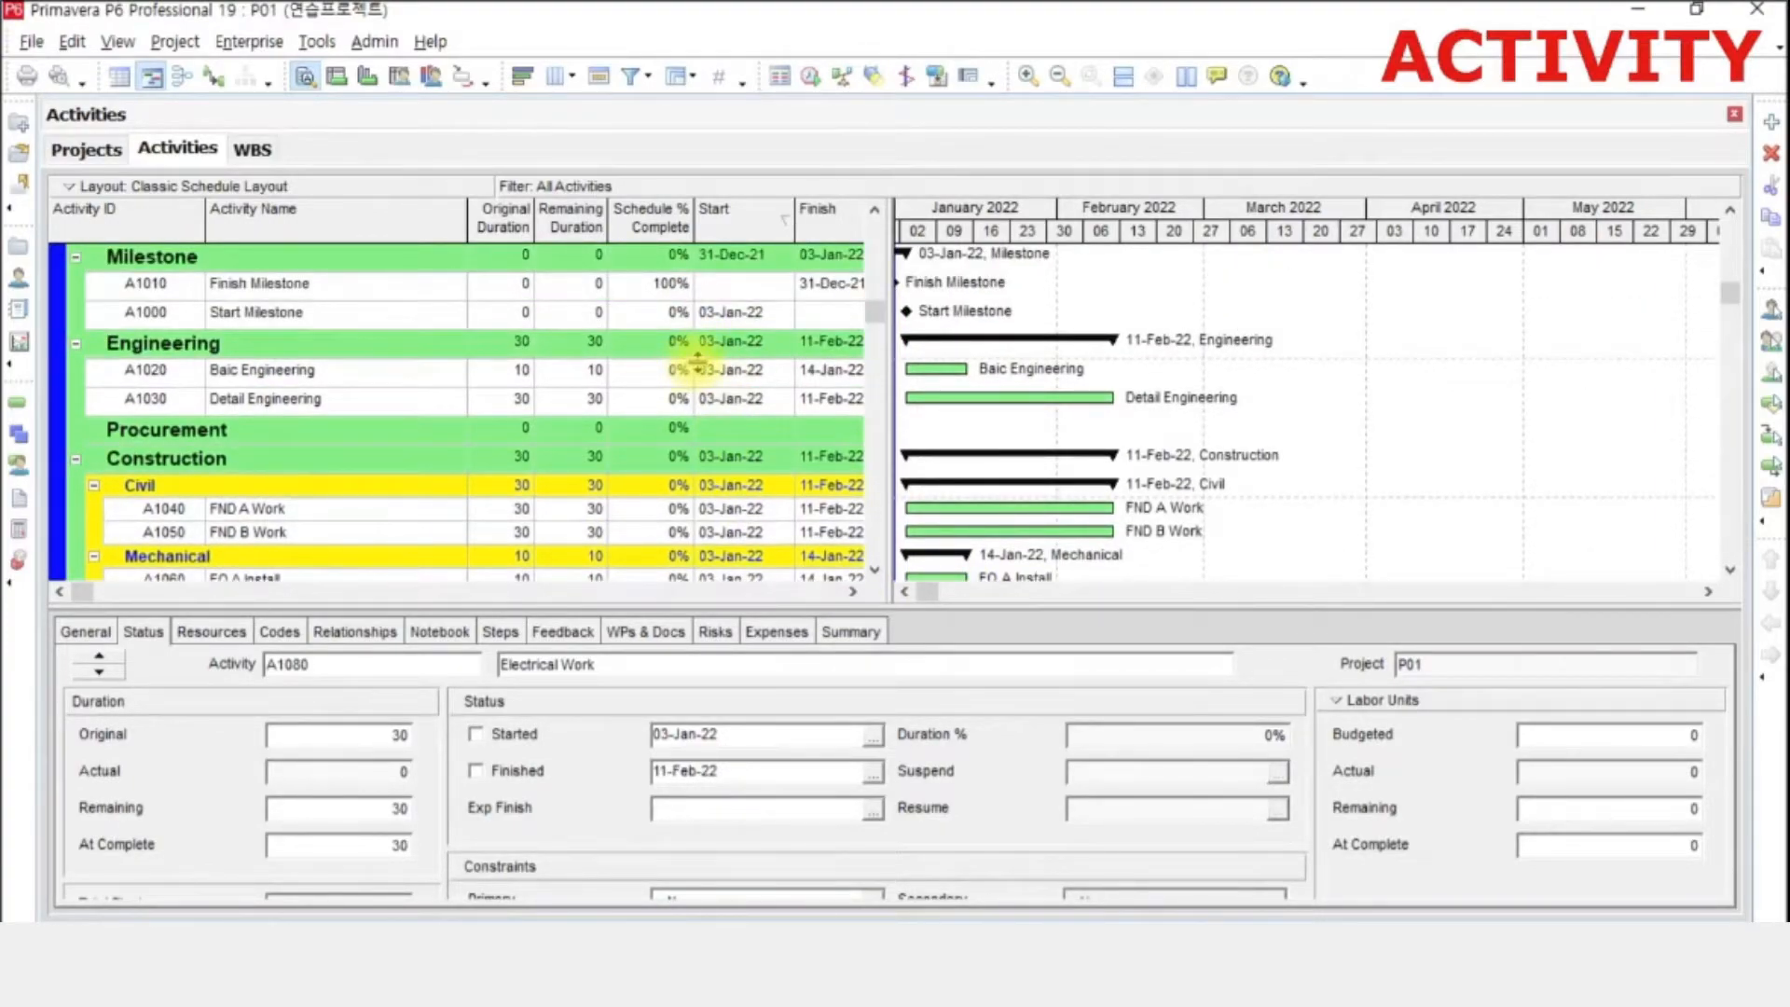
pyautogui.scroll(1, 839, 345)
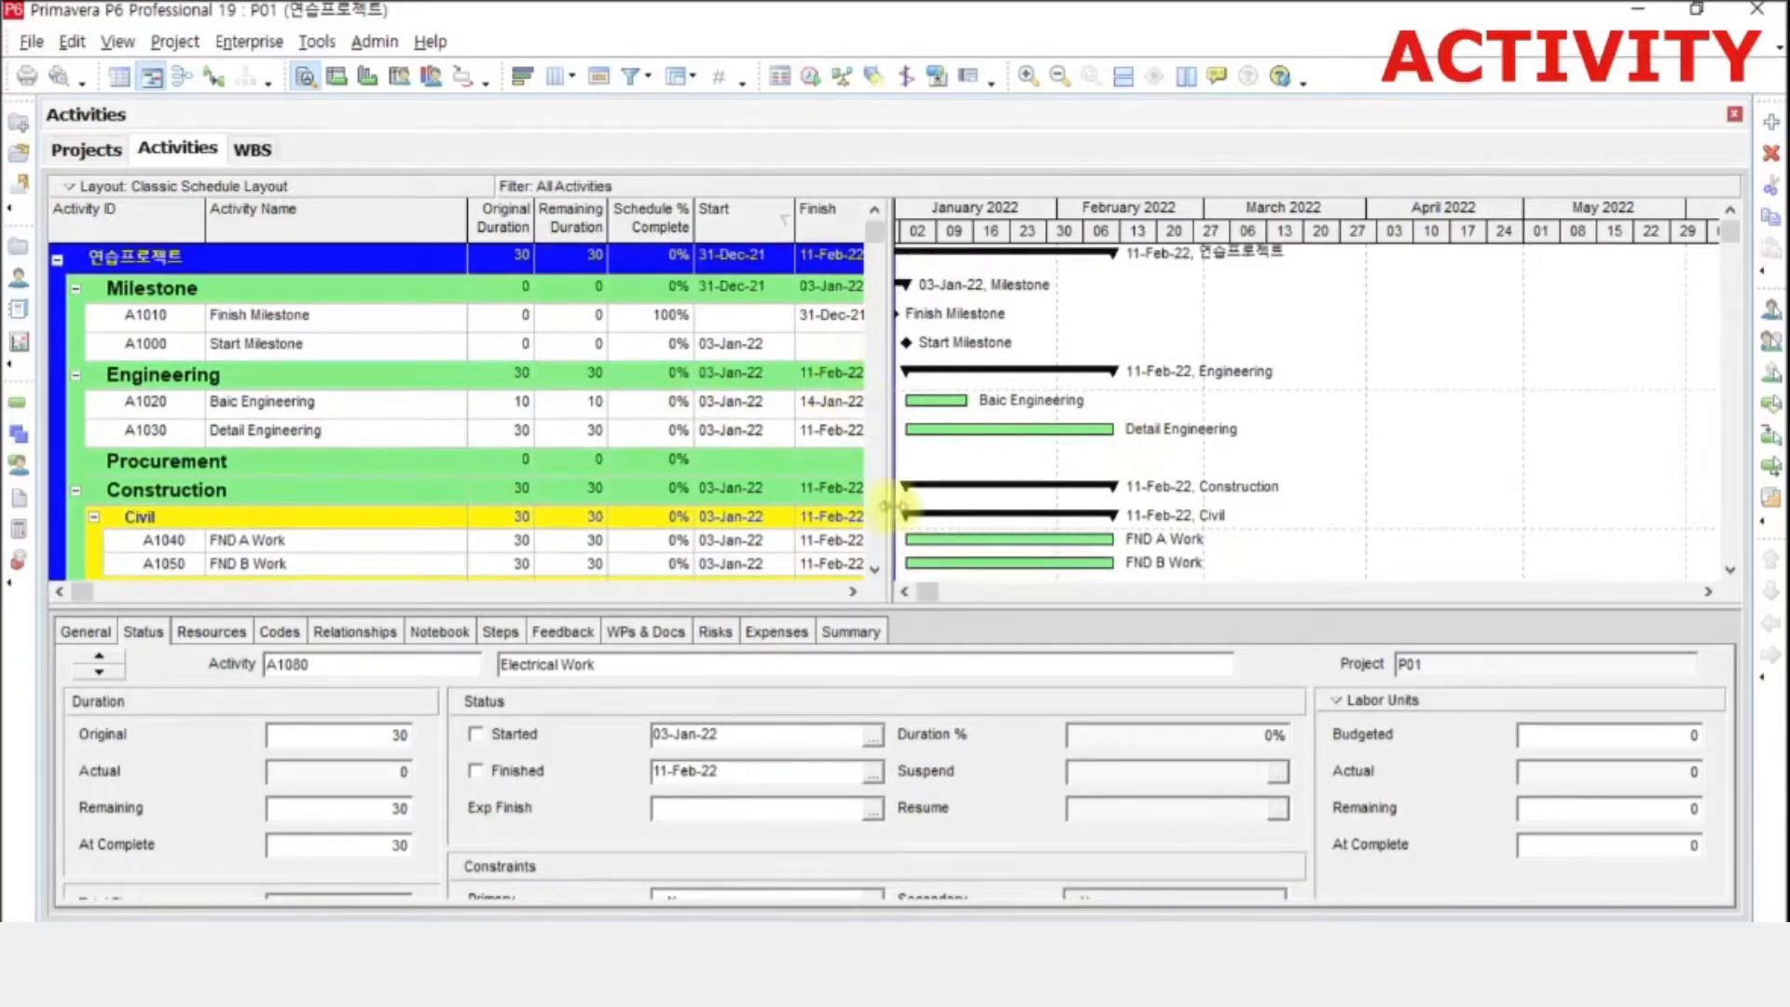
pyautogui.click(902, 591)
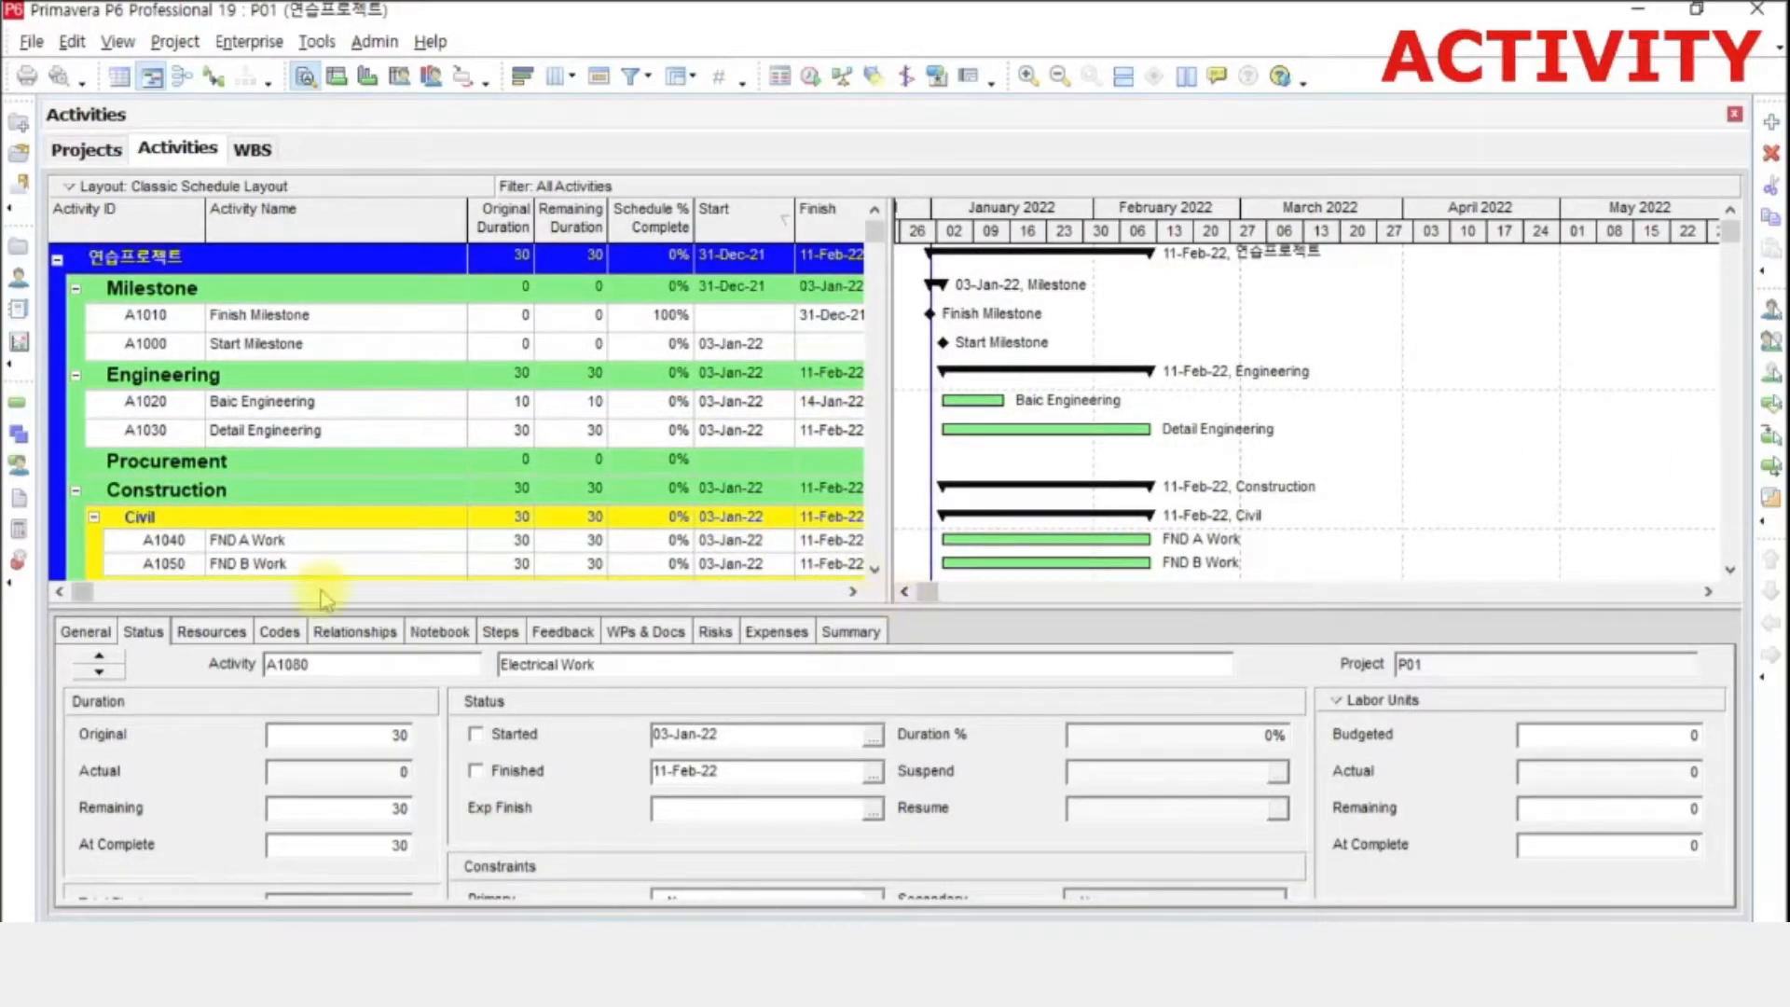
pyautogui.click(375, 637)
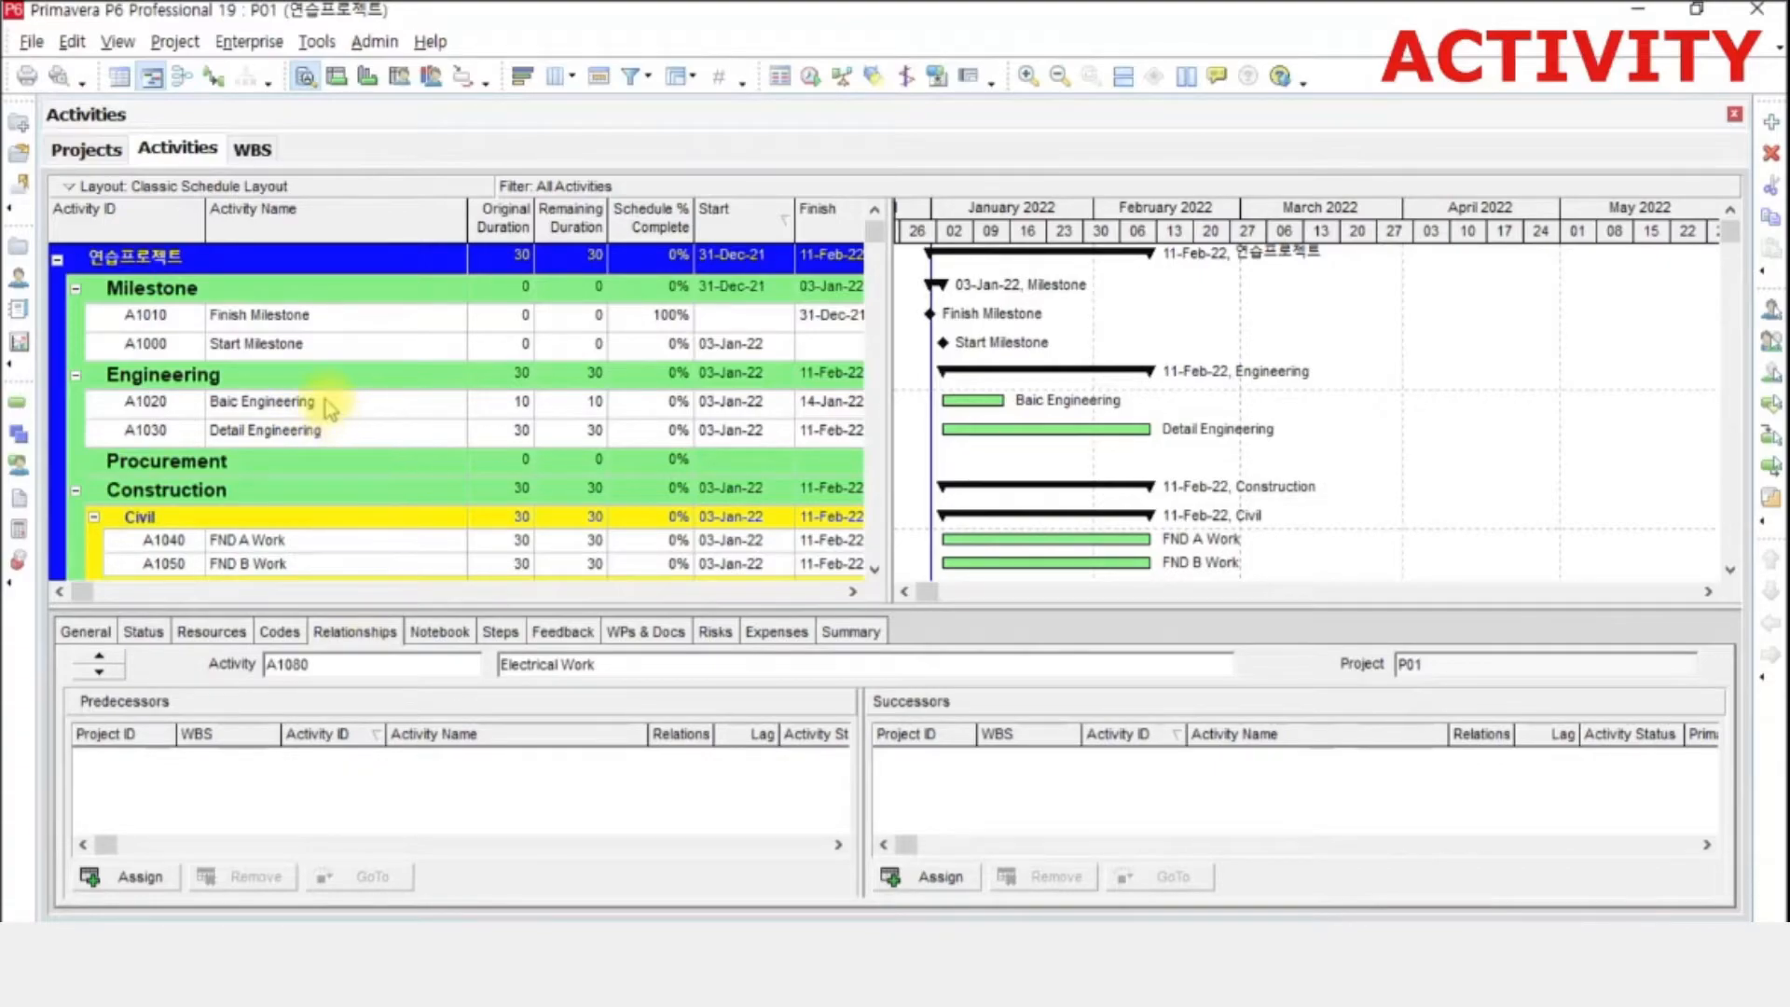
pyautogui.click(163, 219)
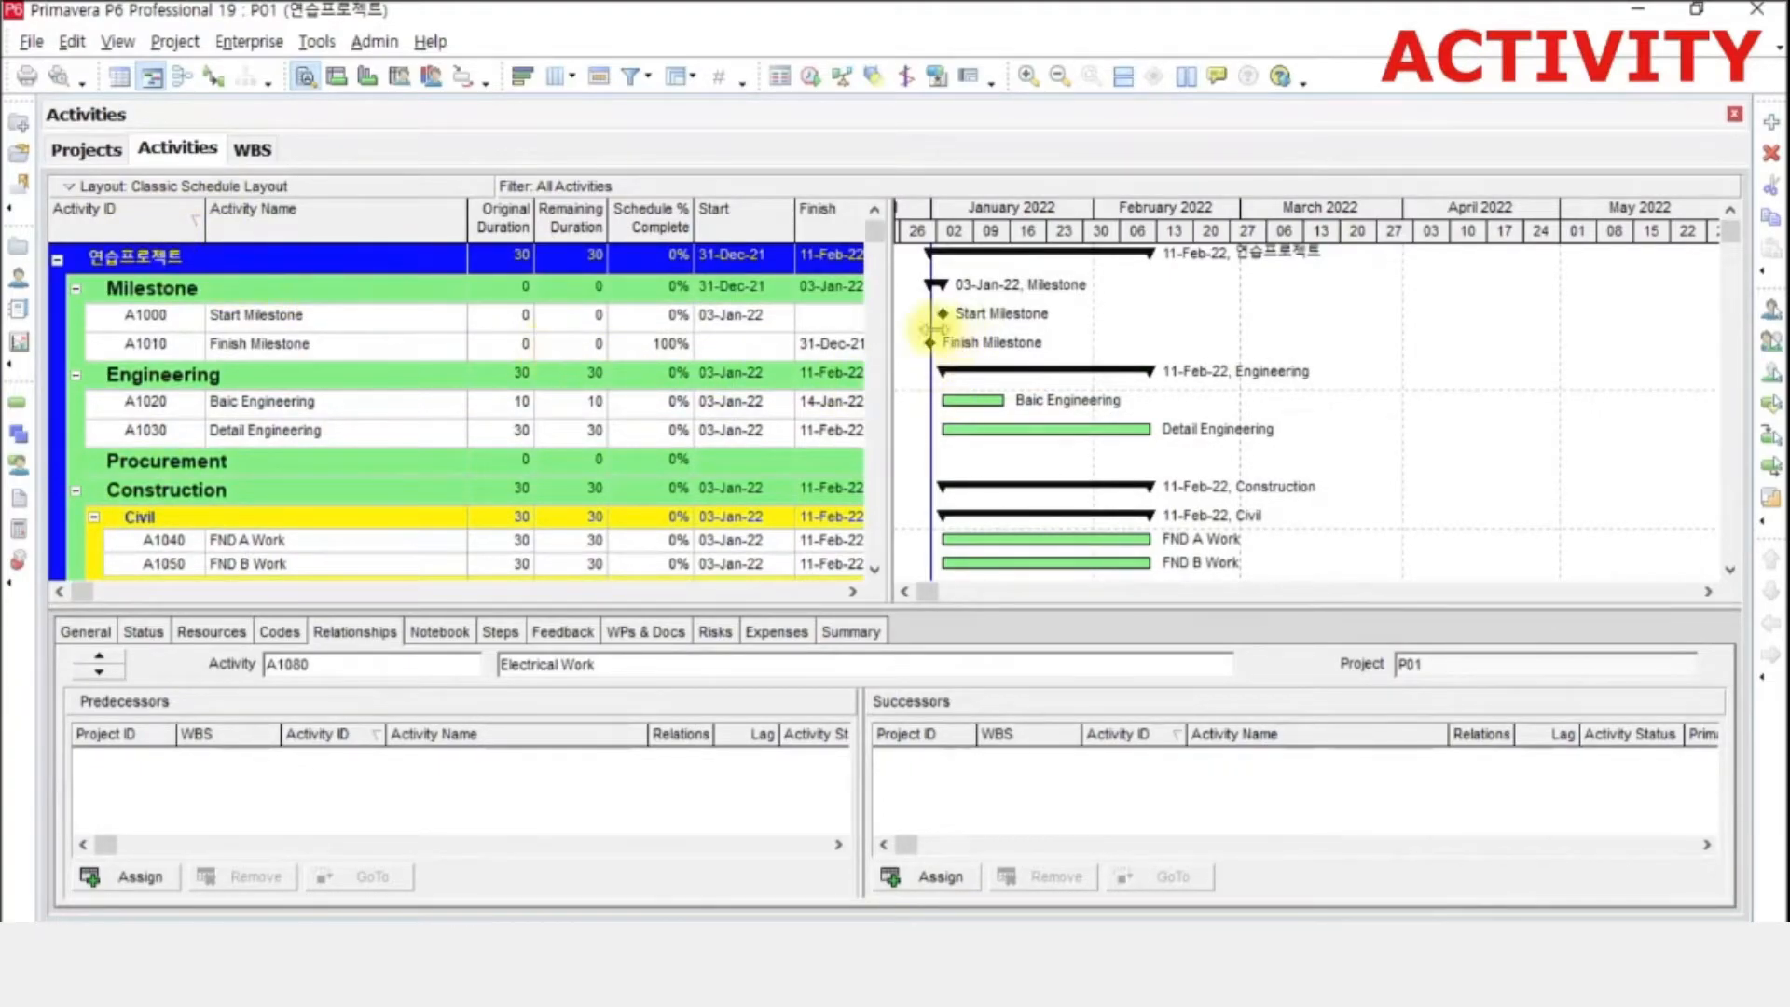
pyautogui.moveTo(894, 321); pyautogui.dragTo(924, 303)
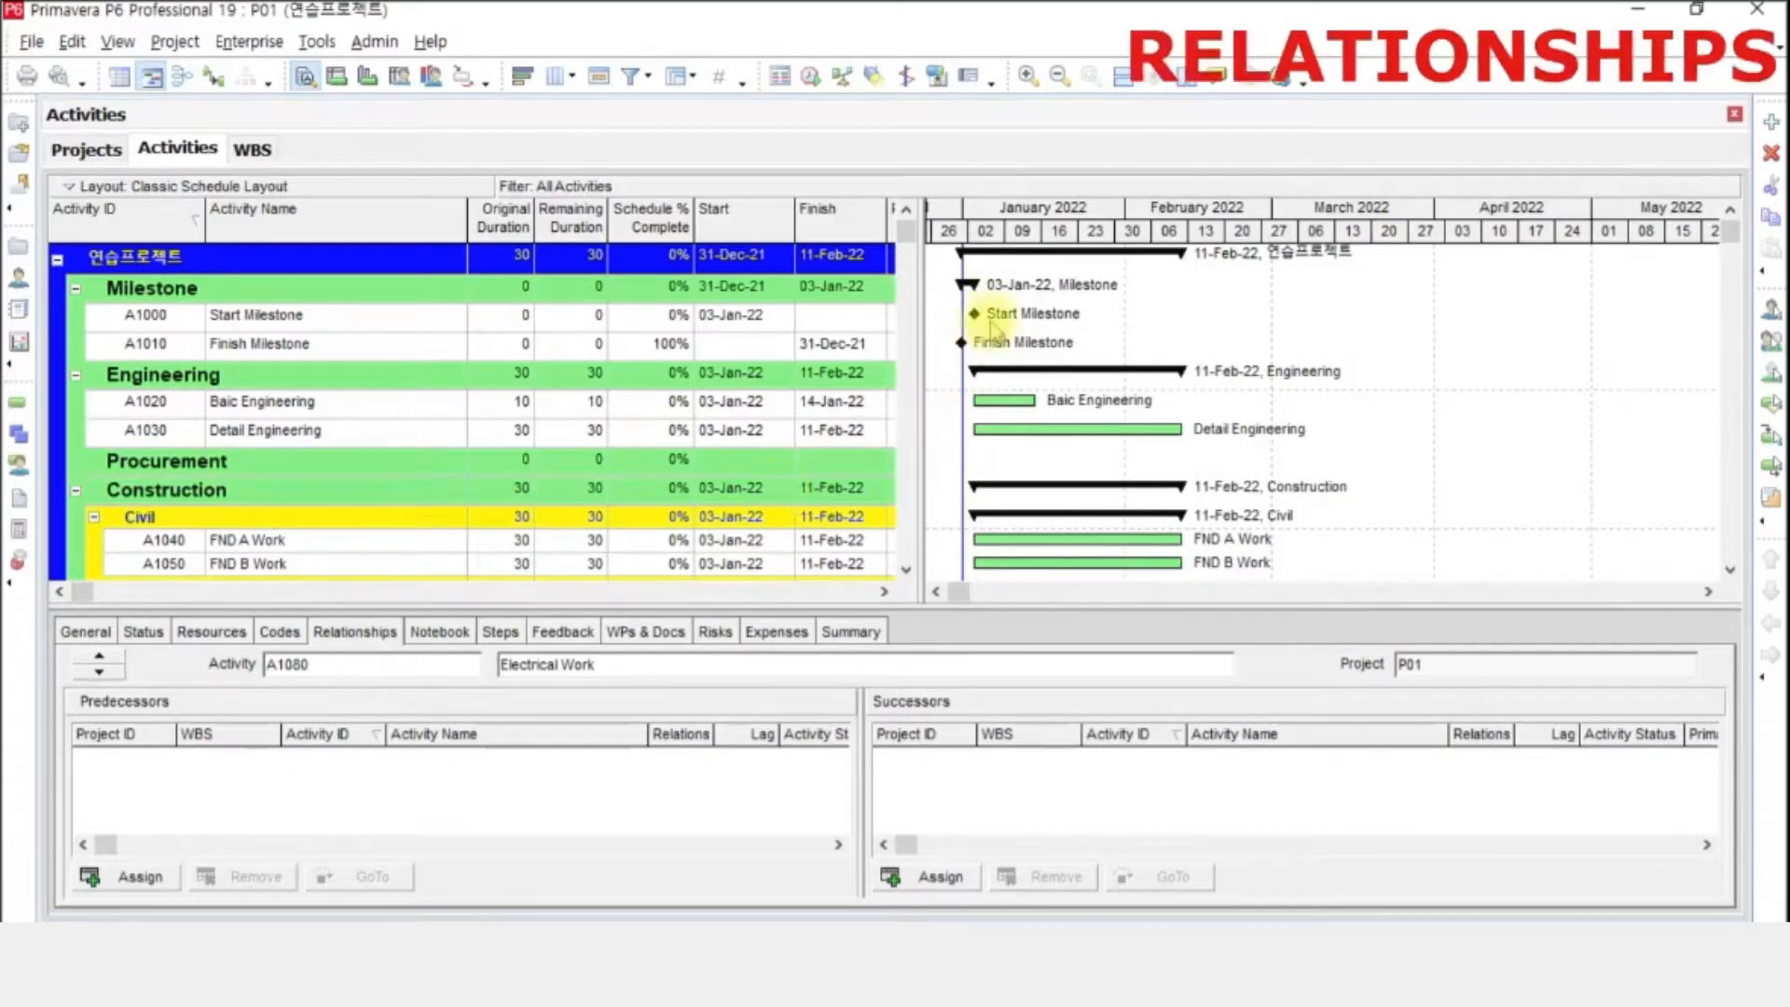
# - Assign Baic Engineering (A1020) as a successor of Start Milestone, arranging the Assign Successors window so the successor list stays readable
pyautogui.click(541, 317)
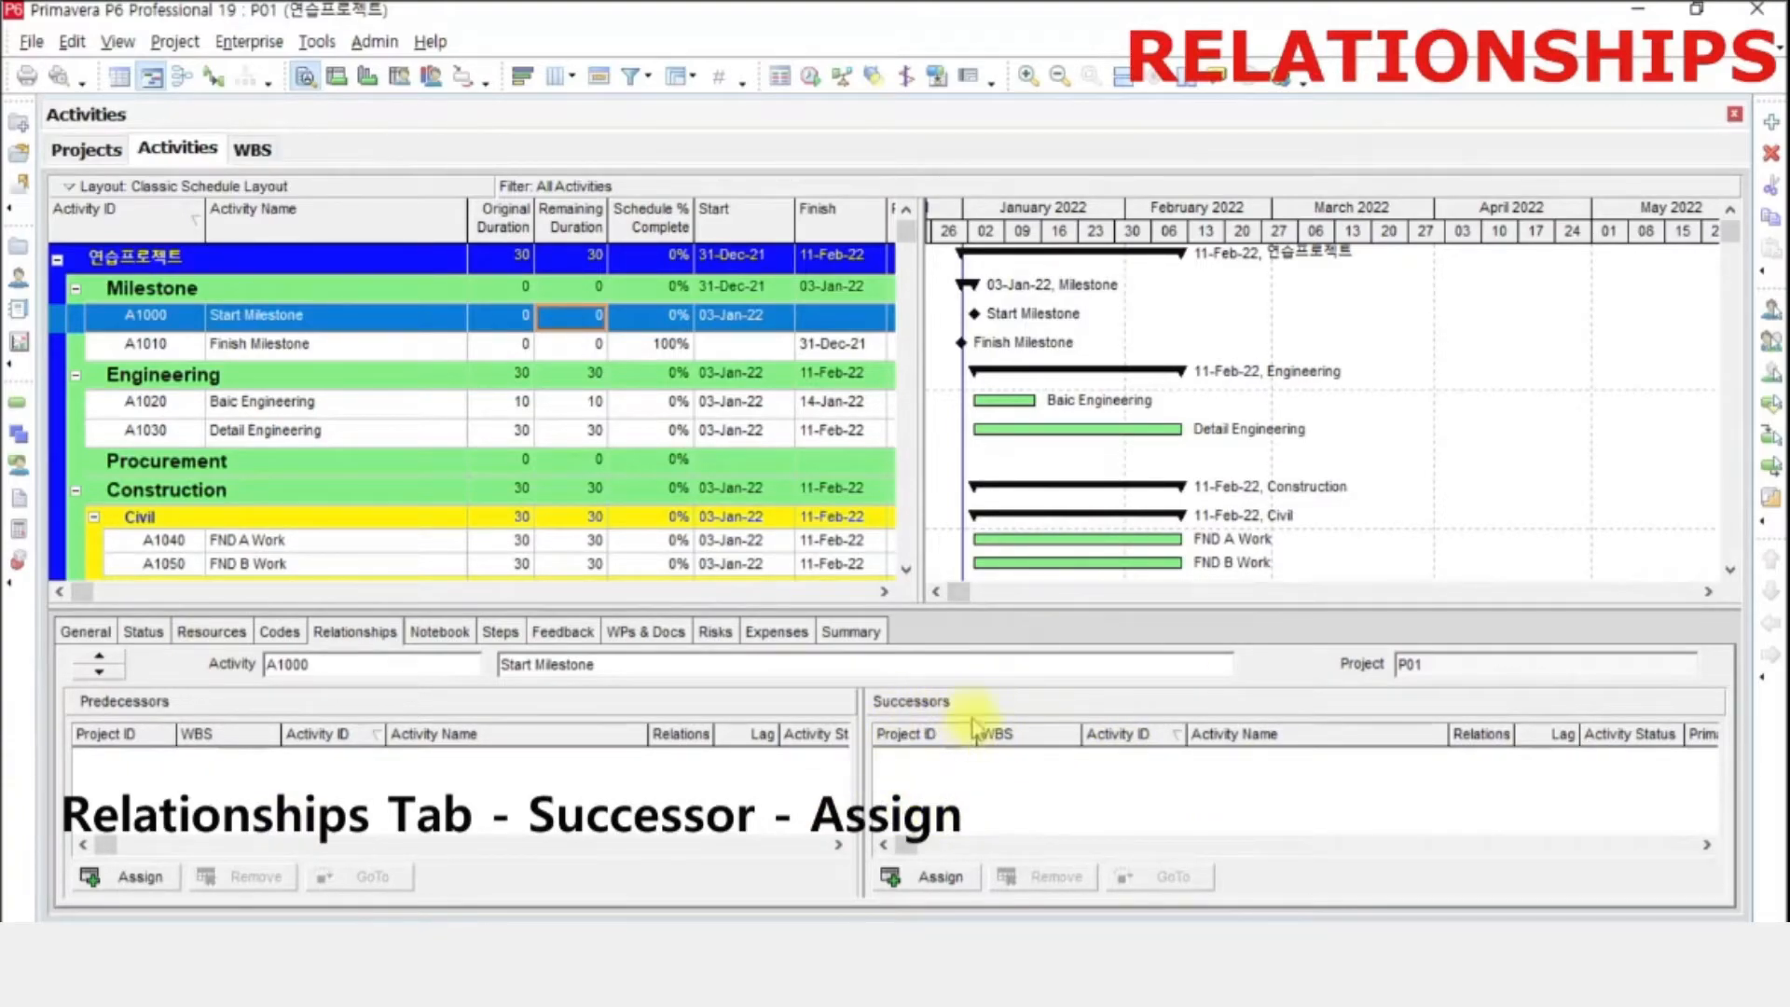
pyautogui.click(935, 876)
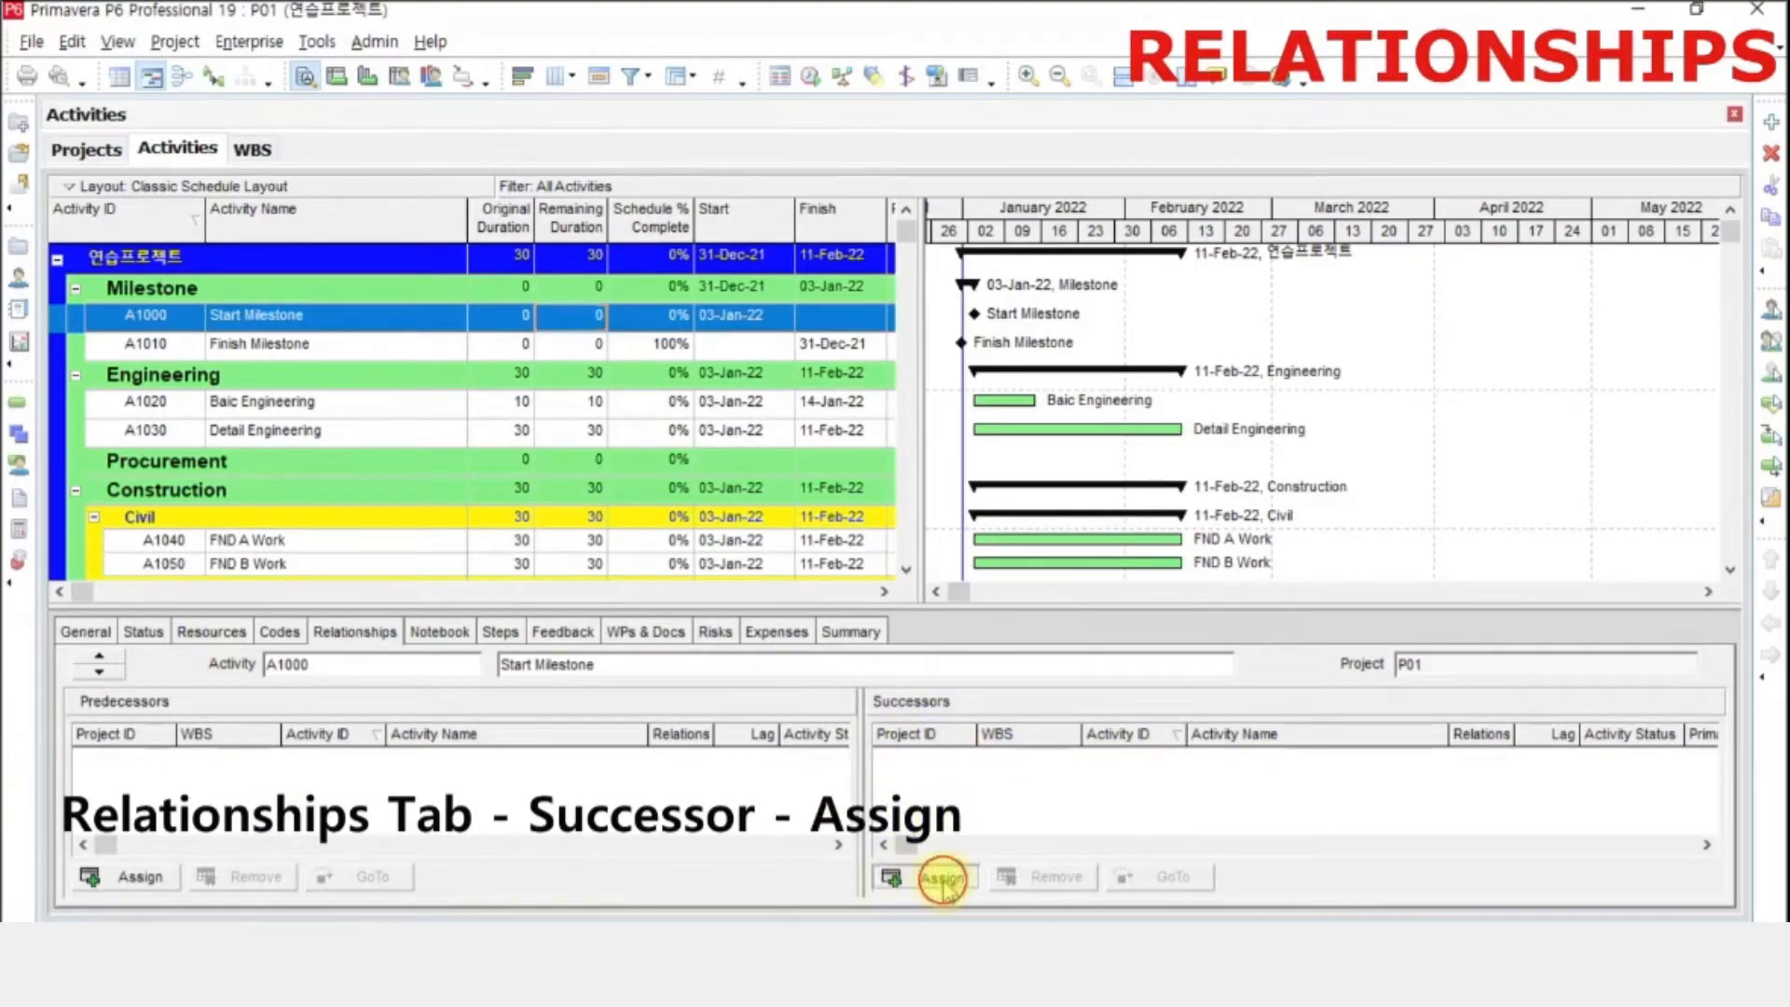
pyautogui.moveTo(839, 315); pyautogui.dragTo(1061, 223)
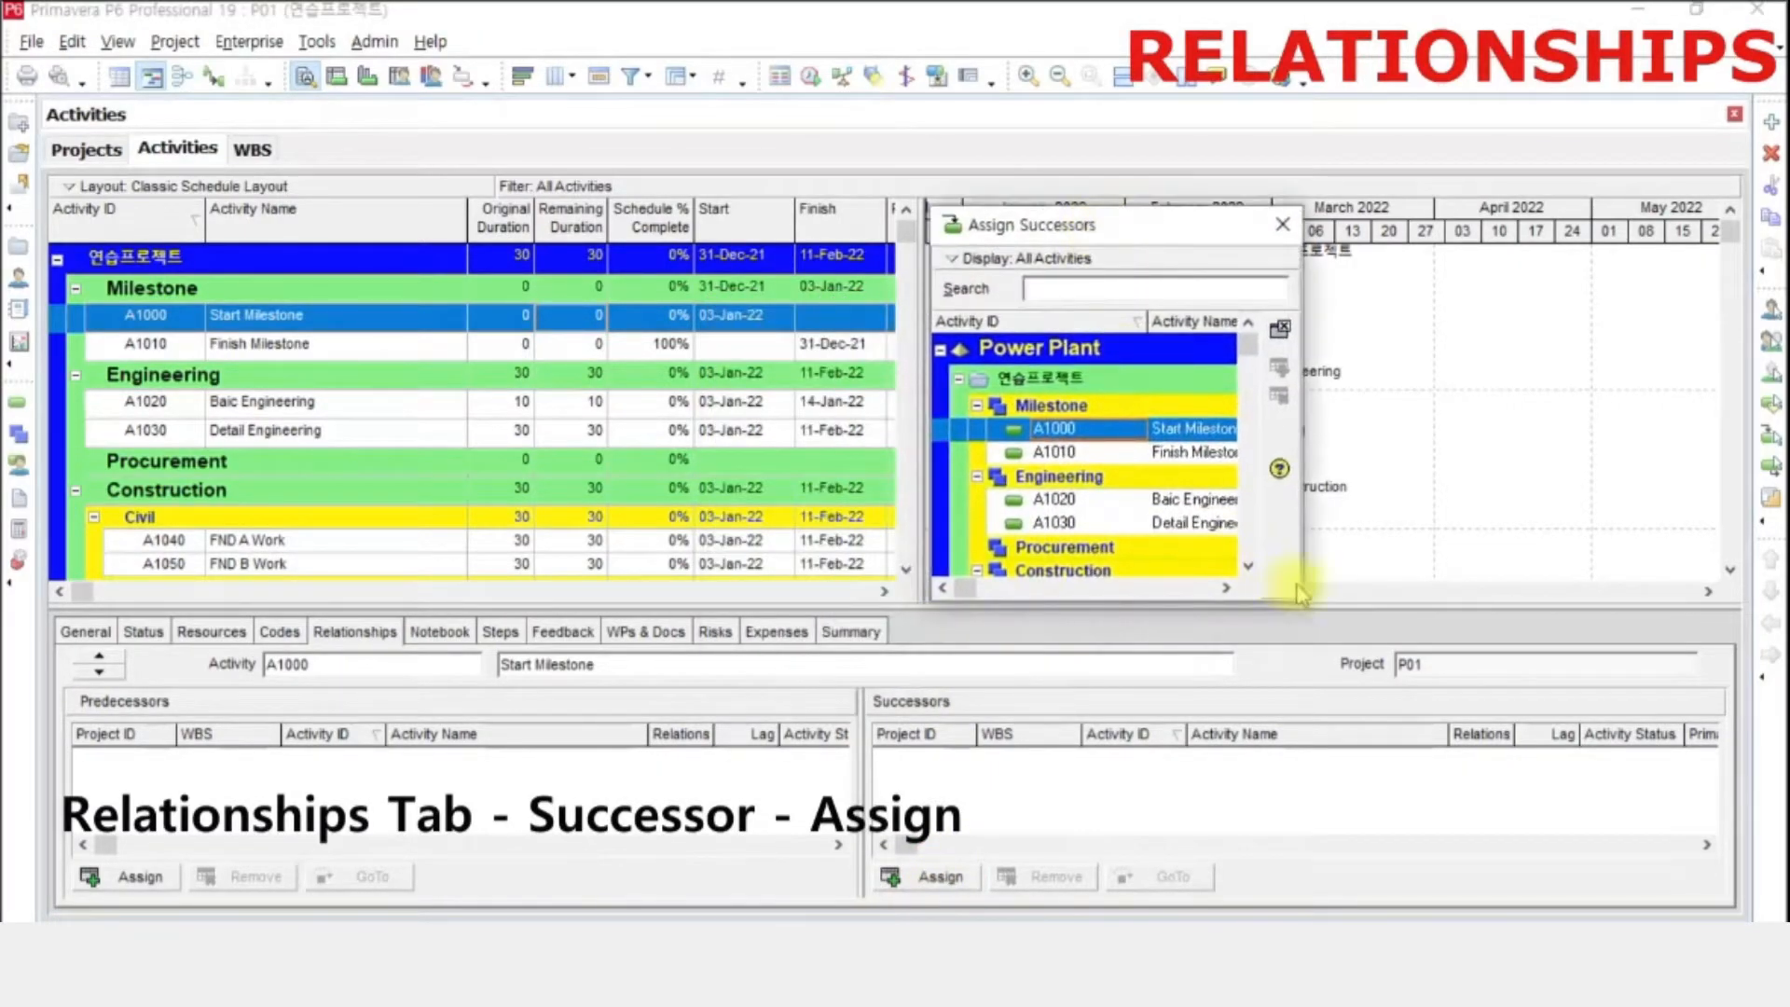
pyautogui.moveTo(1305, 601); pyautogui.dragTo(1712, 919)
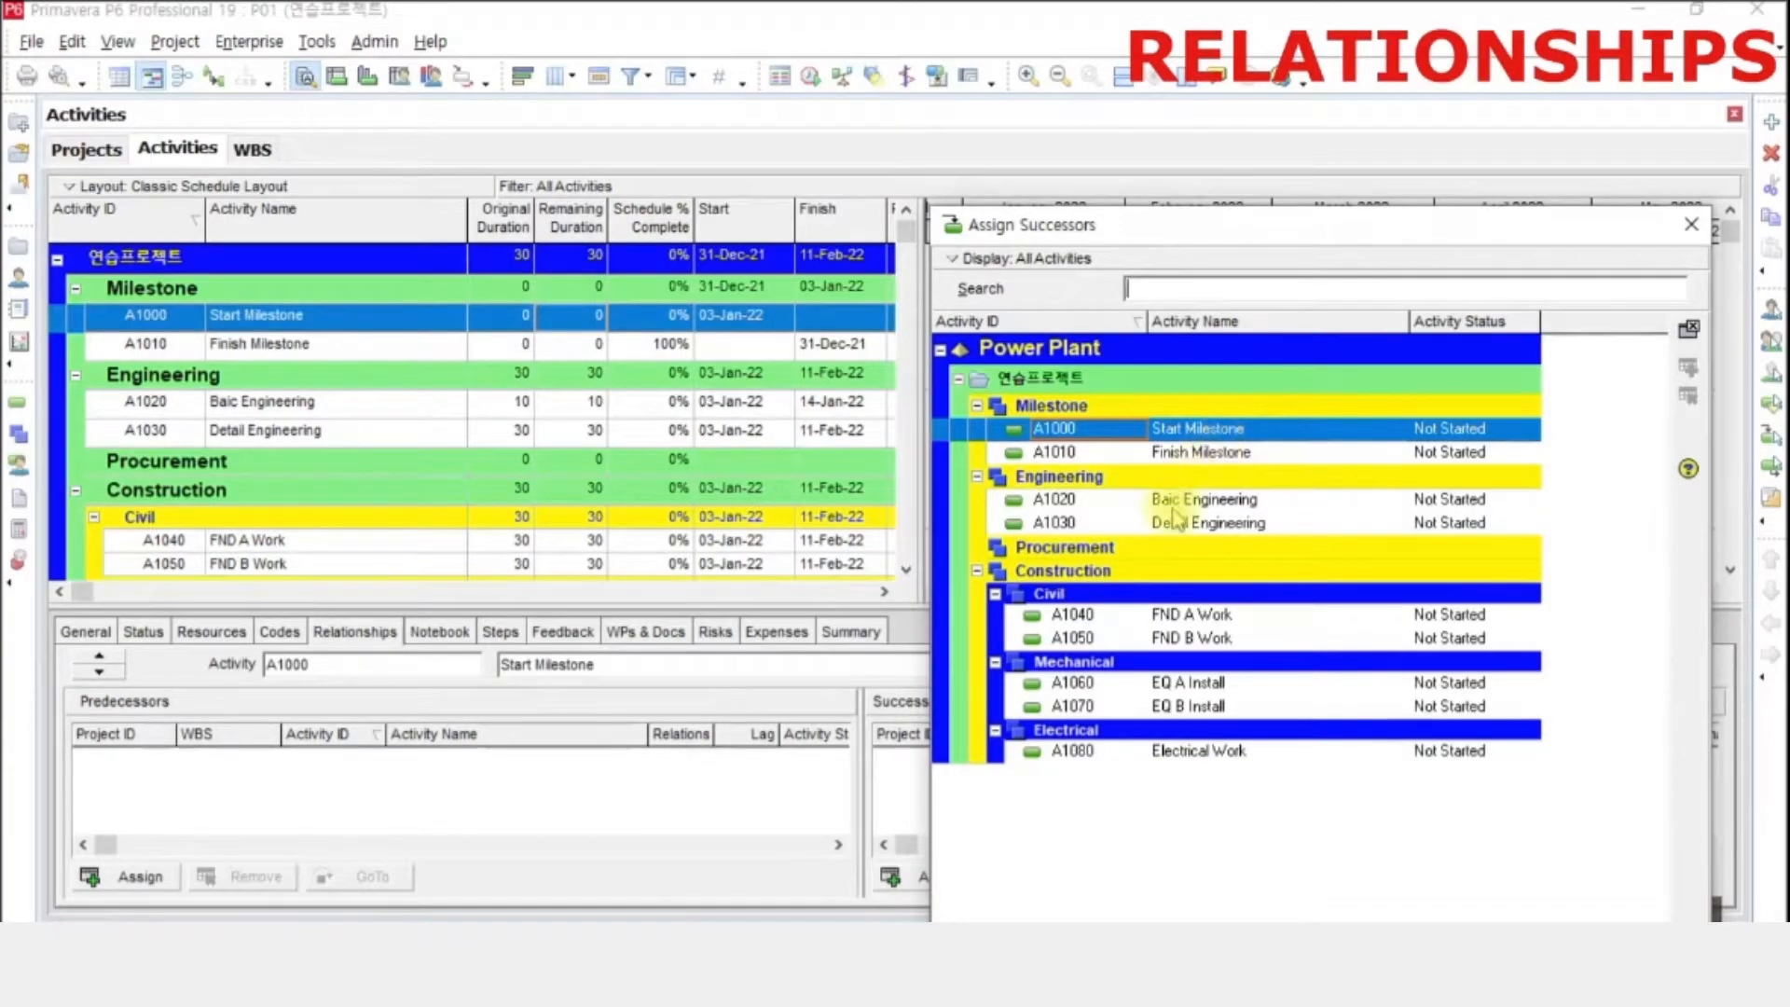
pyautogui.doubleClick(1212, 503)
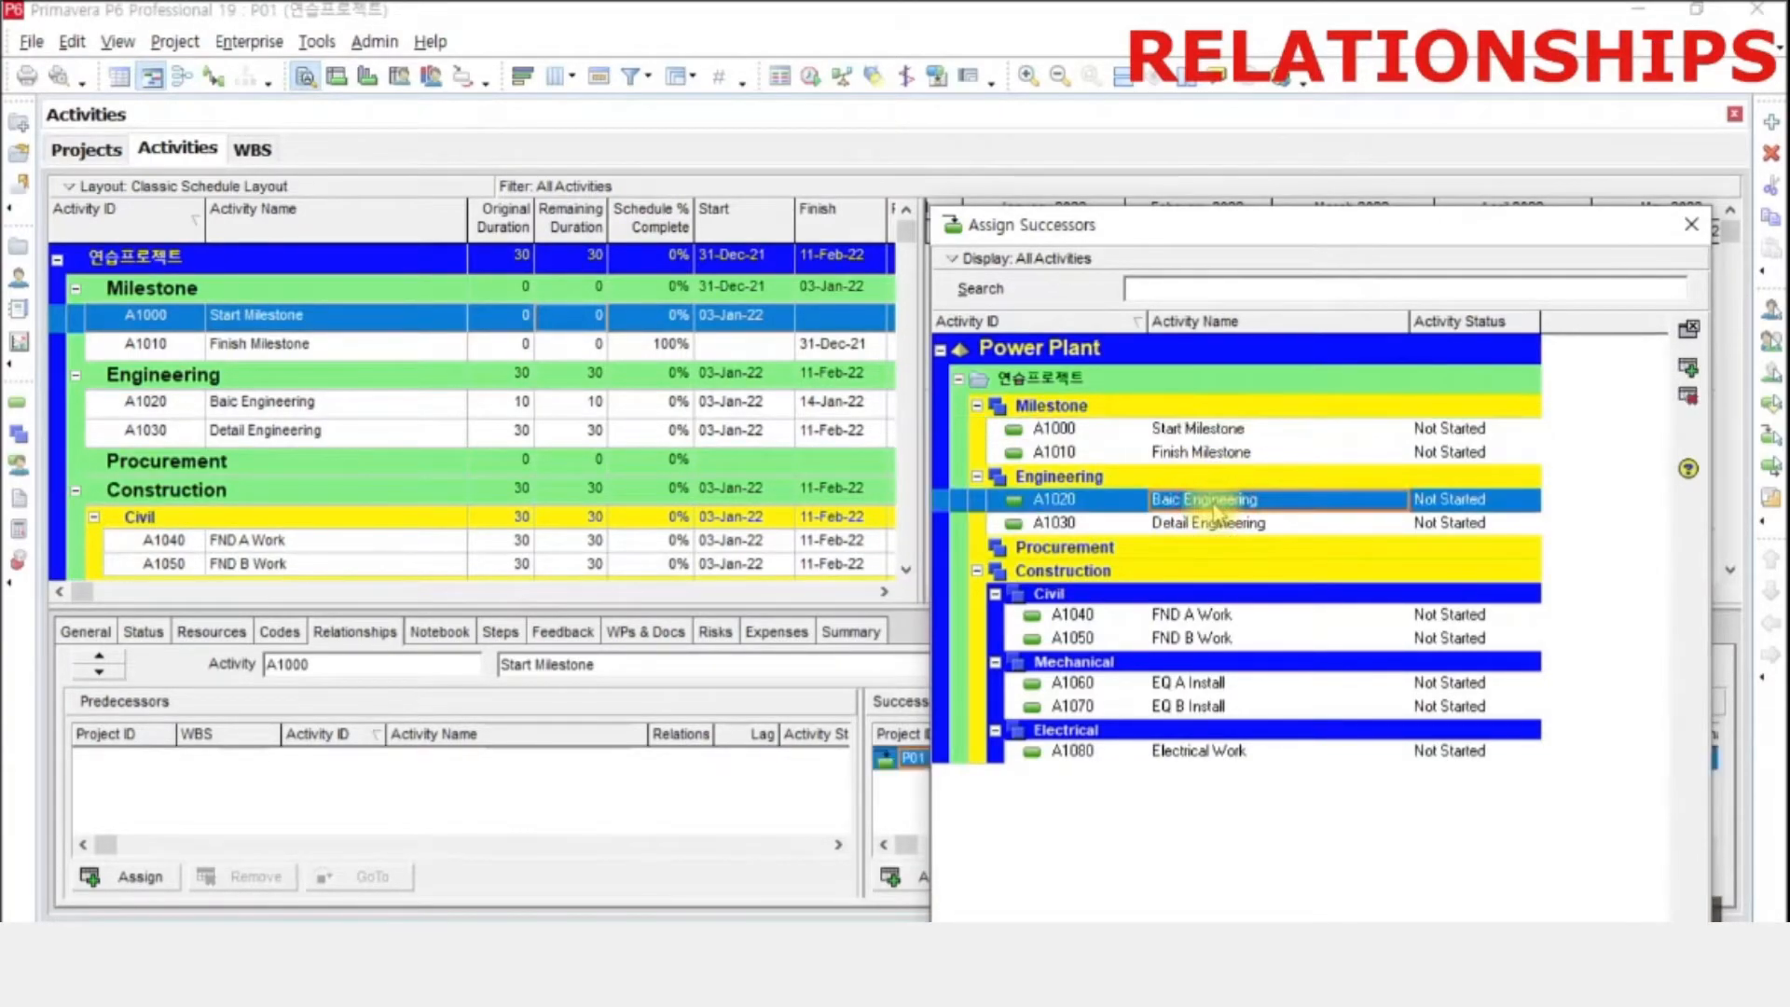
pyautogui.moveTo(1173, 229); pyautogui.dragTo(1332, 70)
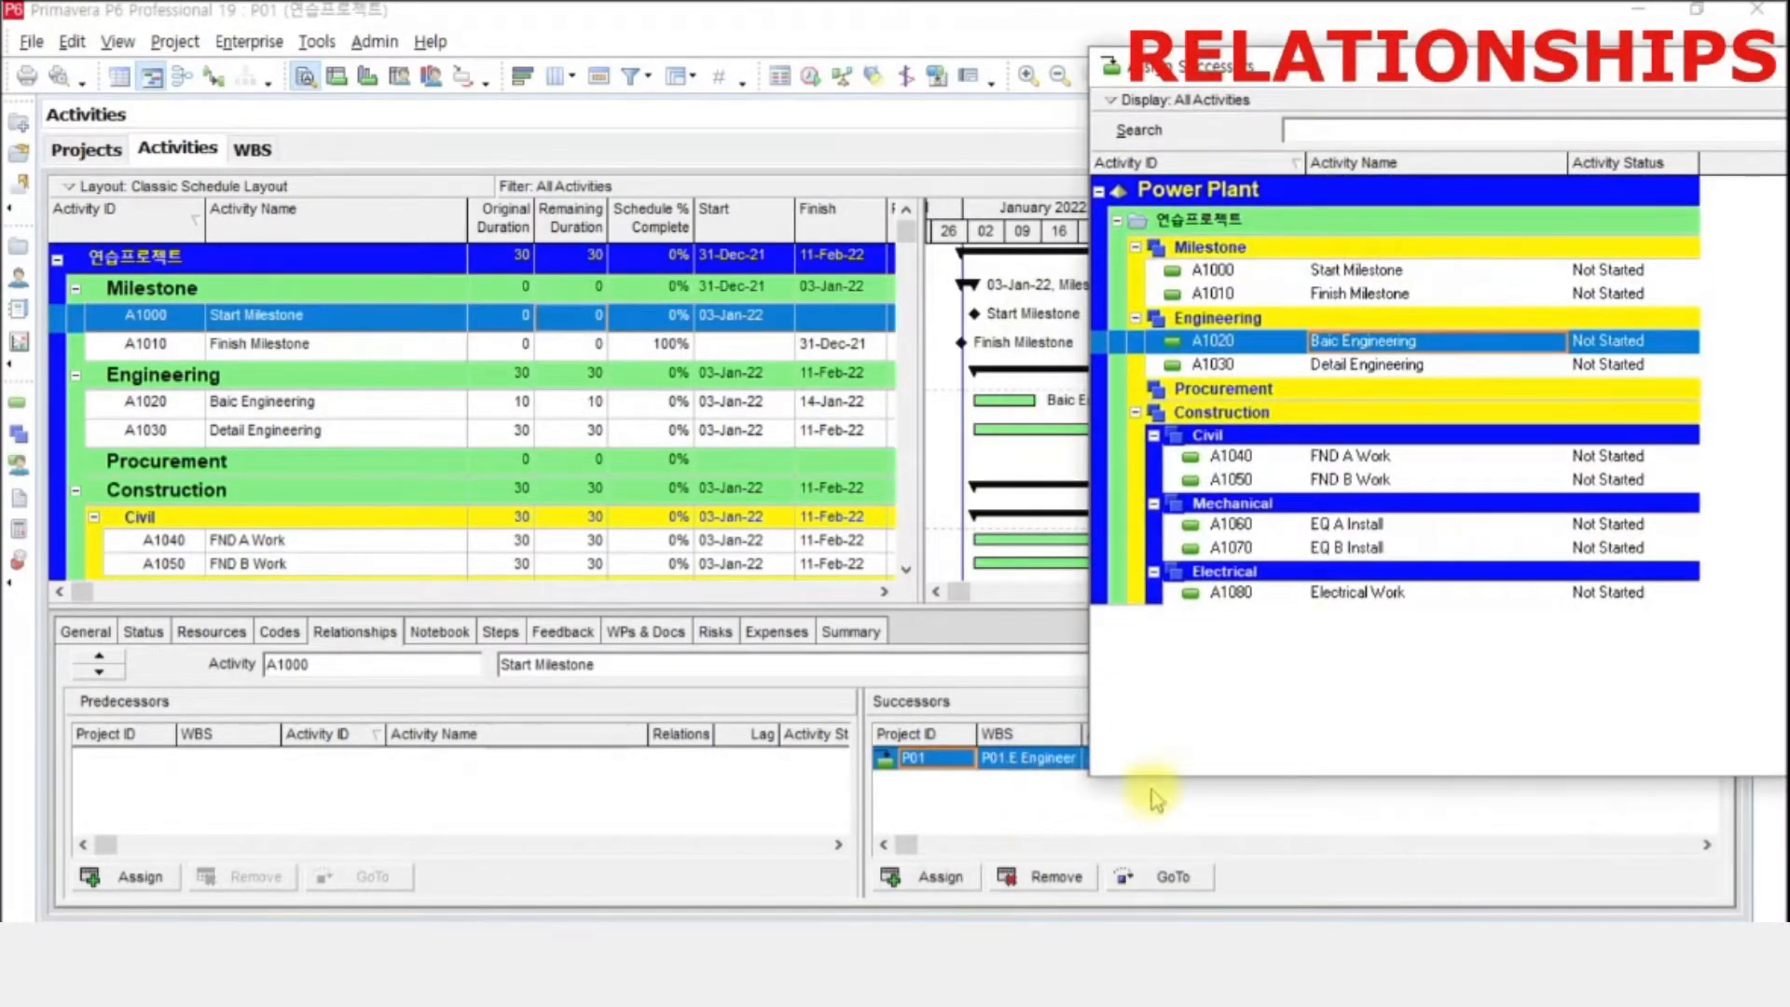
pyautogui.moveTo(1156, 774); pyautogui.dragTo(1152, 630)
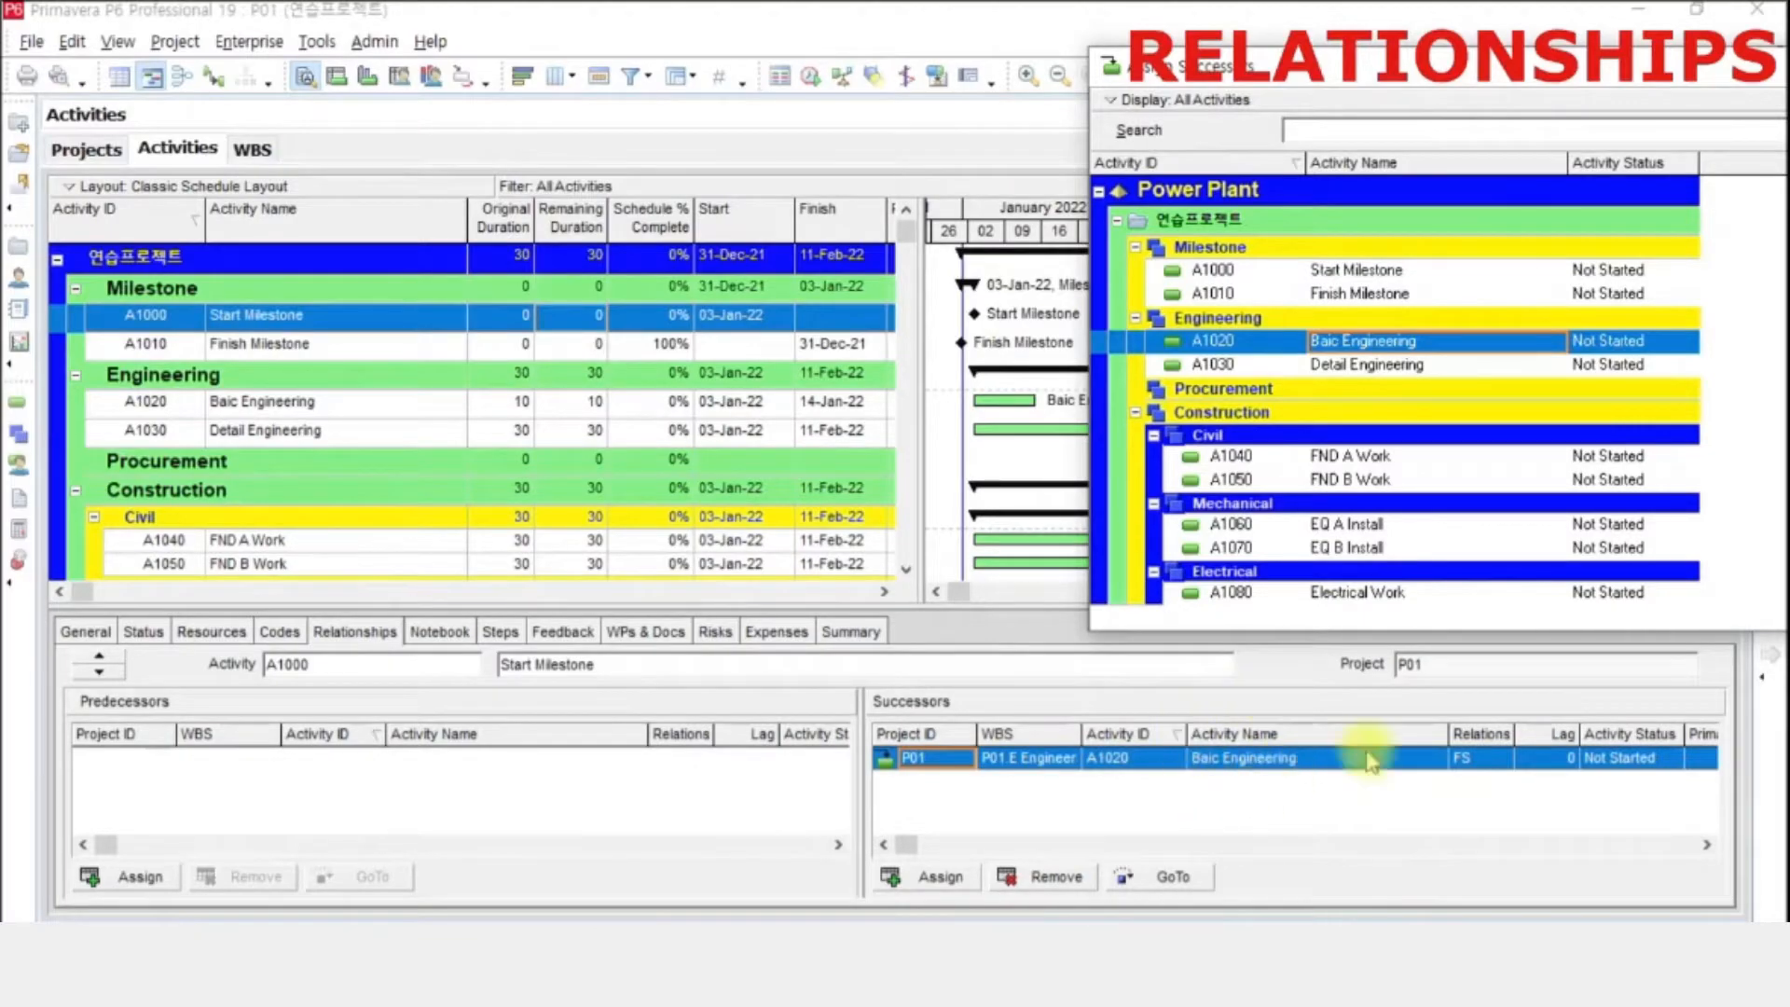
# - Choose FS as the relationship type between Start Milestone and Baic Engineering, and close the successor assignment window
pyautogui.click(1498, 766)
pyautogui.click(1498, 768)
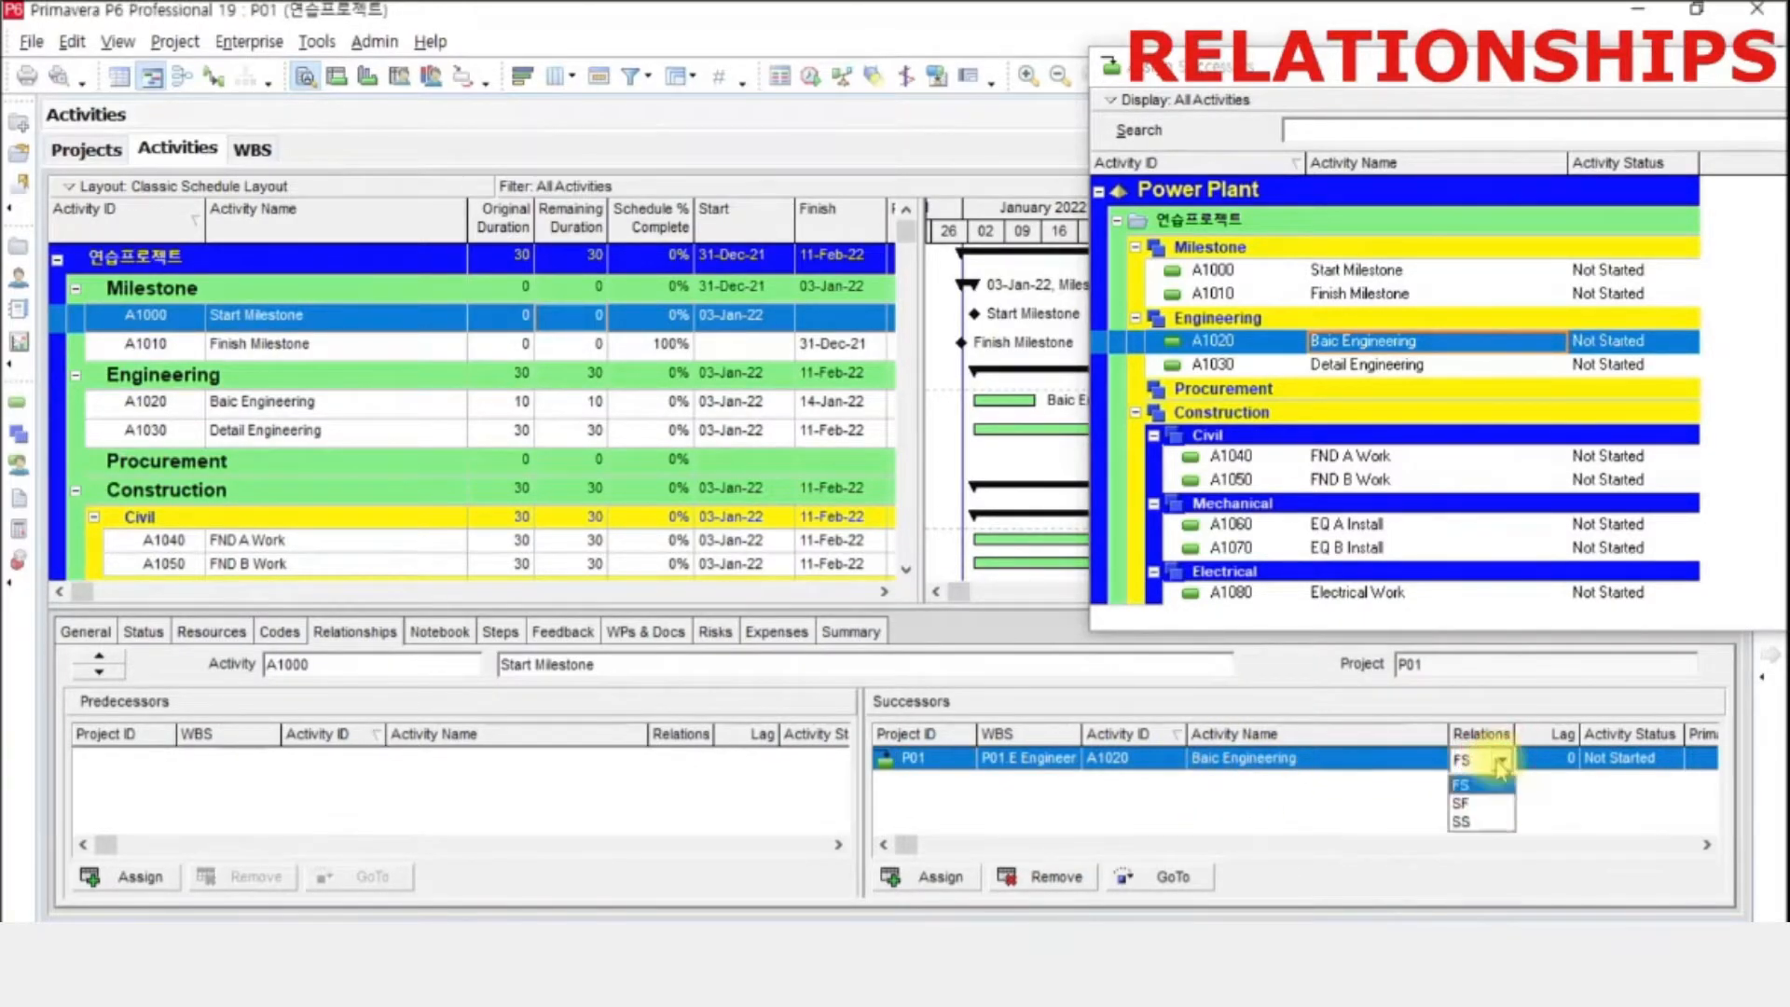
pyautogui.click(1491, 784)
pyautogui.click(1546, 757)
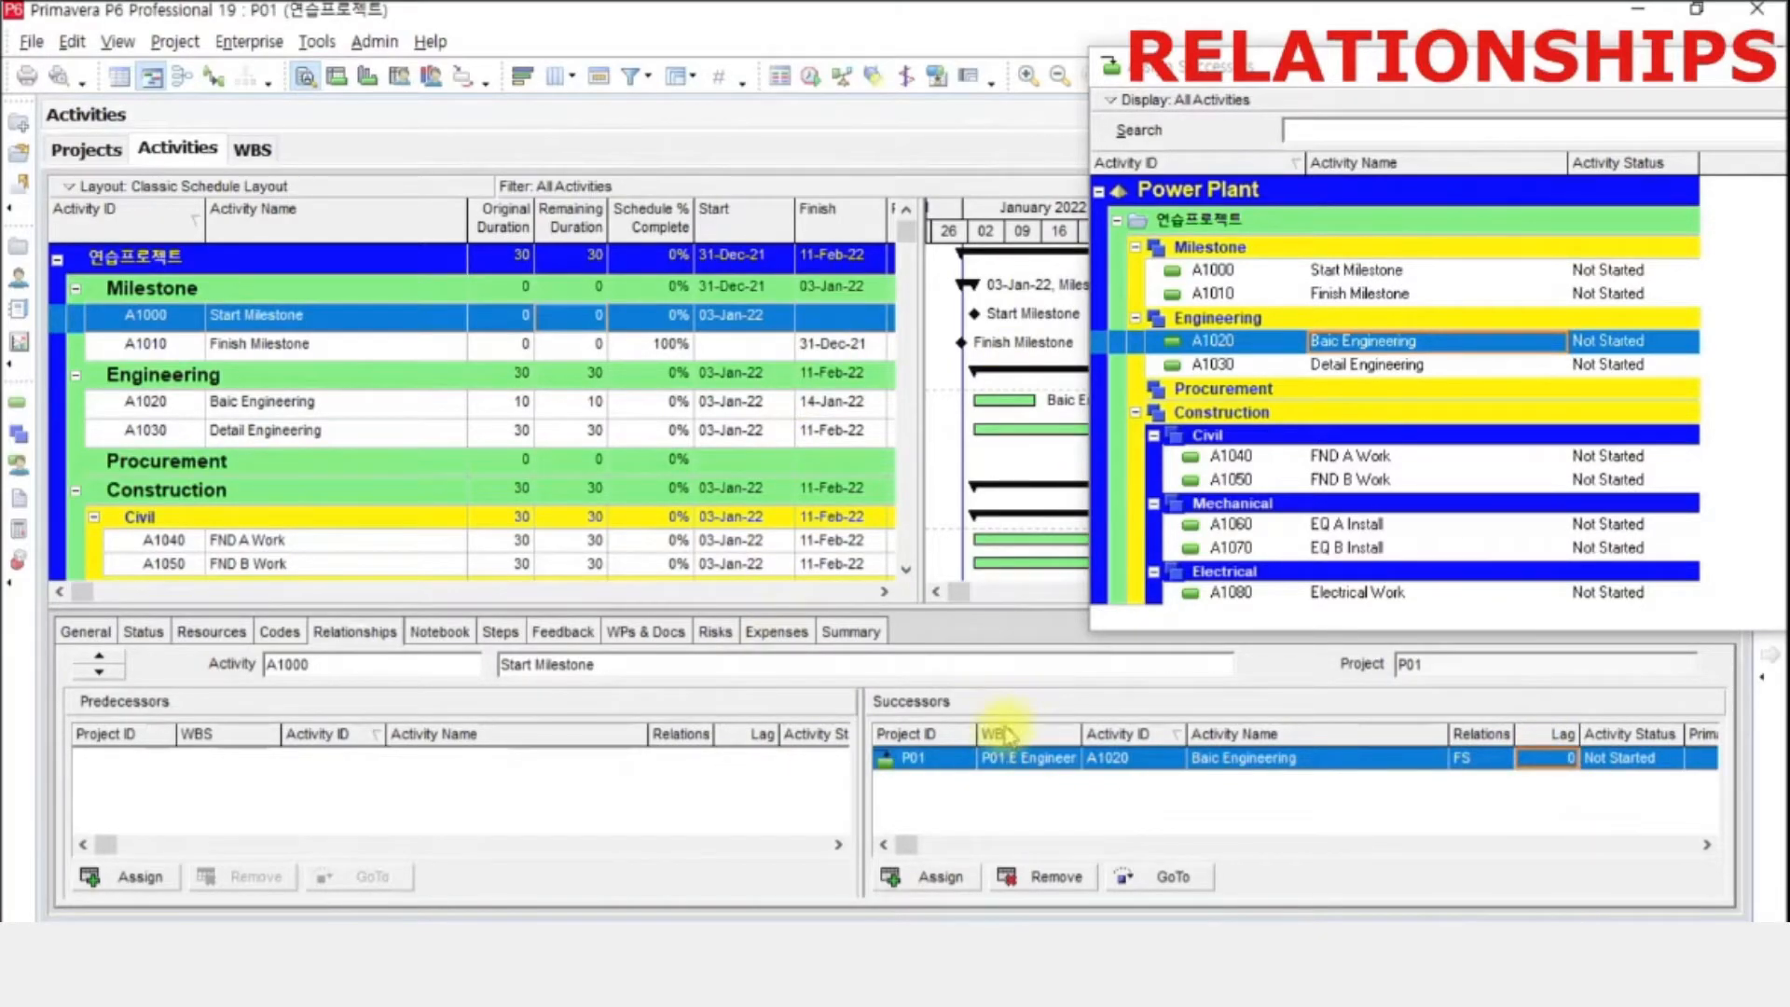
pyautogui.moveTo(1538, 59); pyautogui.dragTo(1415, 31)
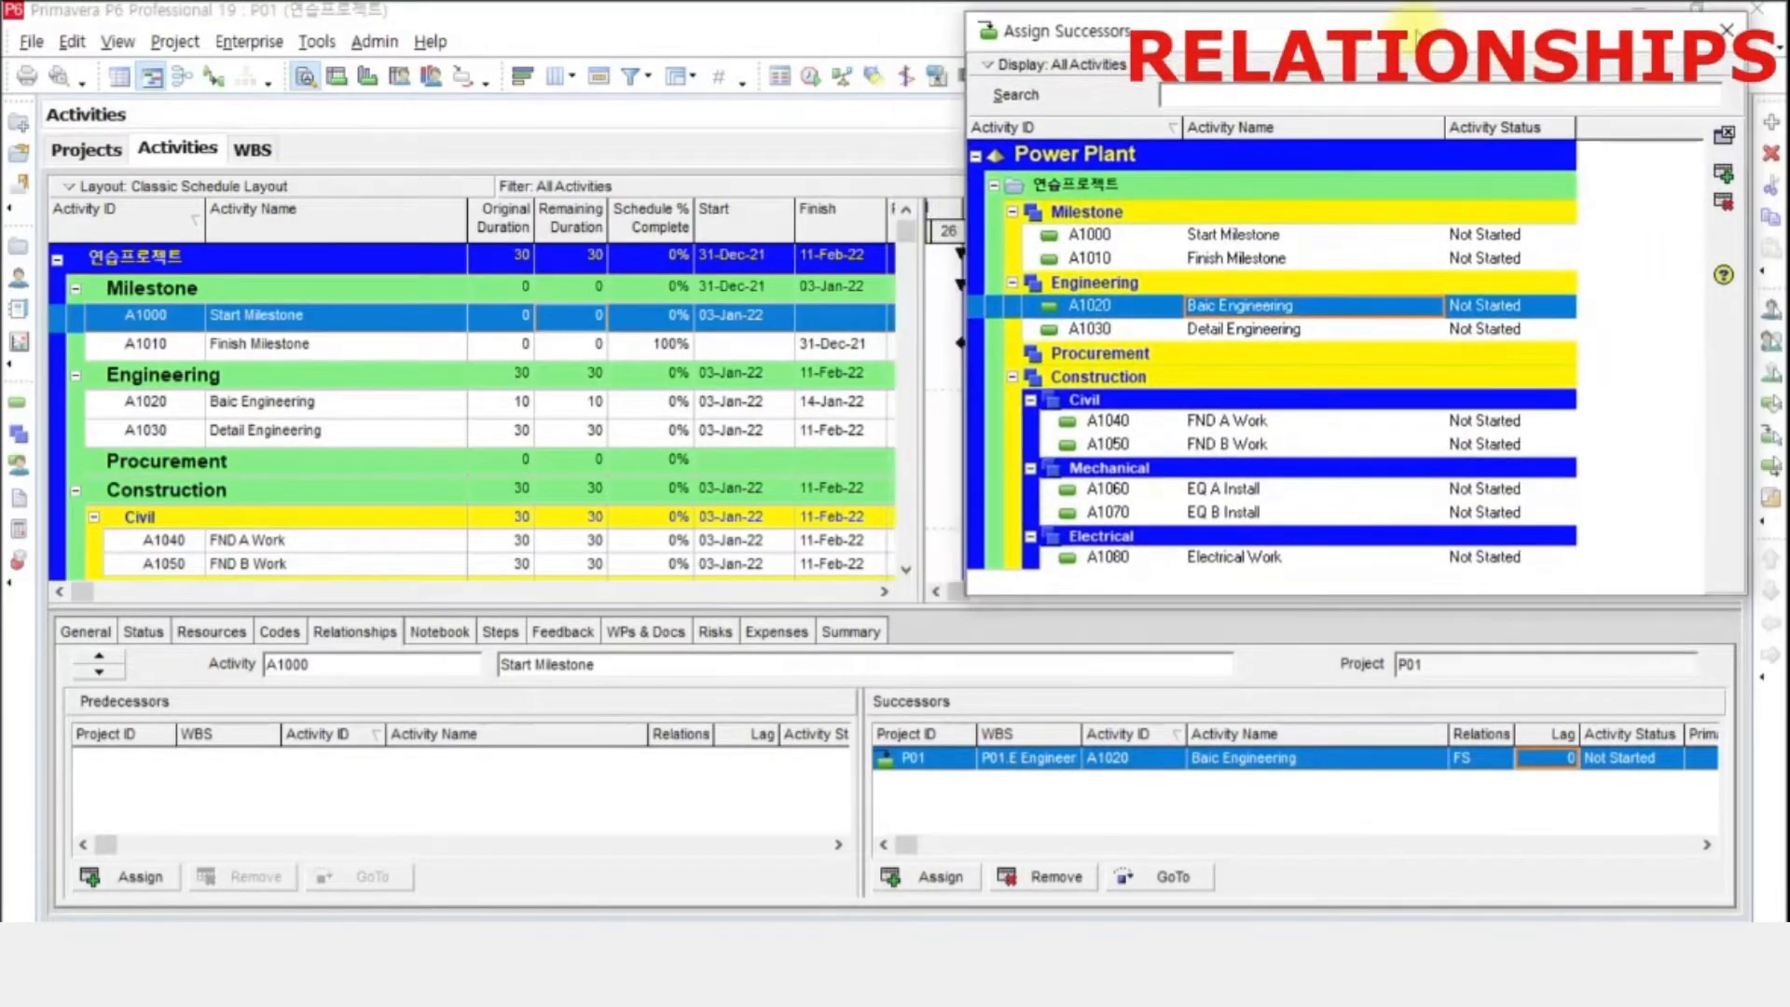
pyautogui.click(1726, 30)
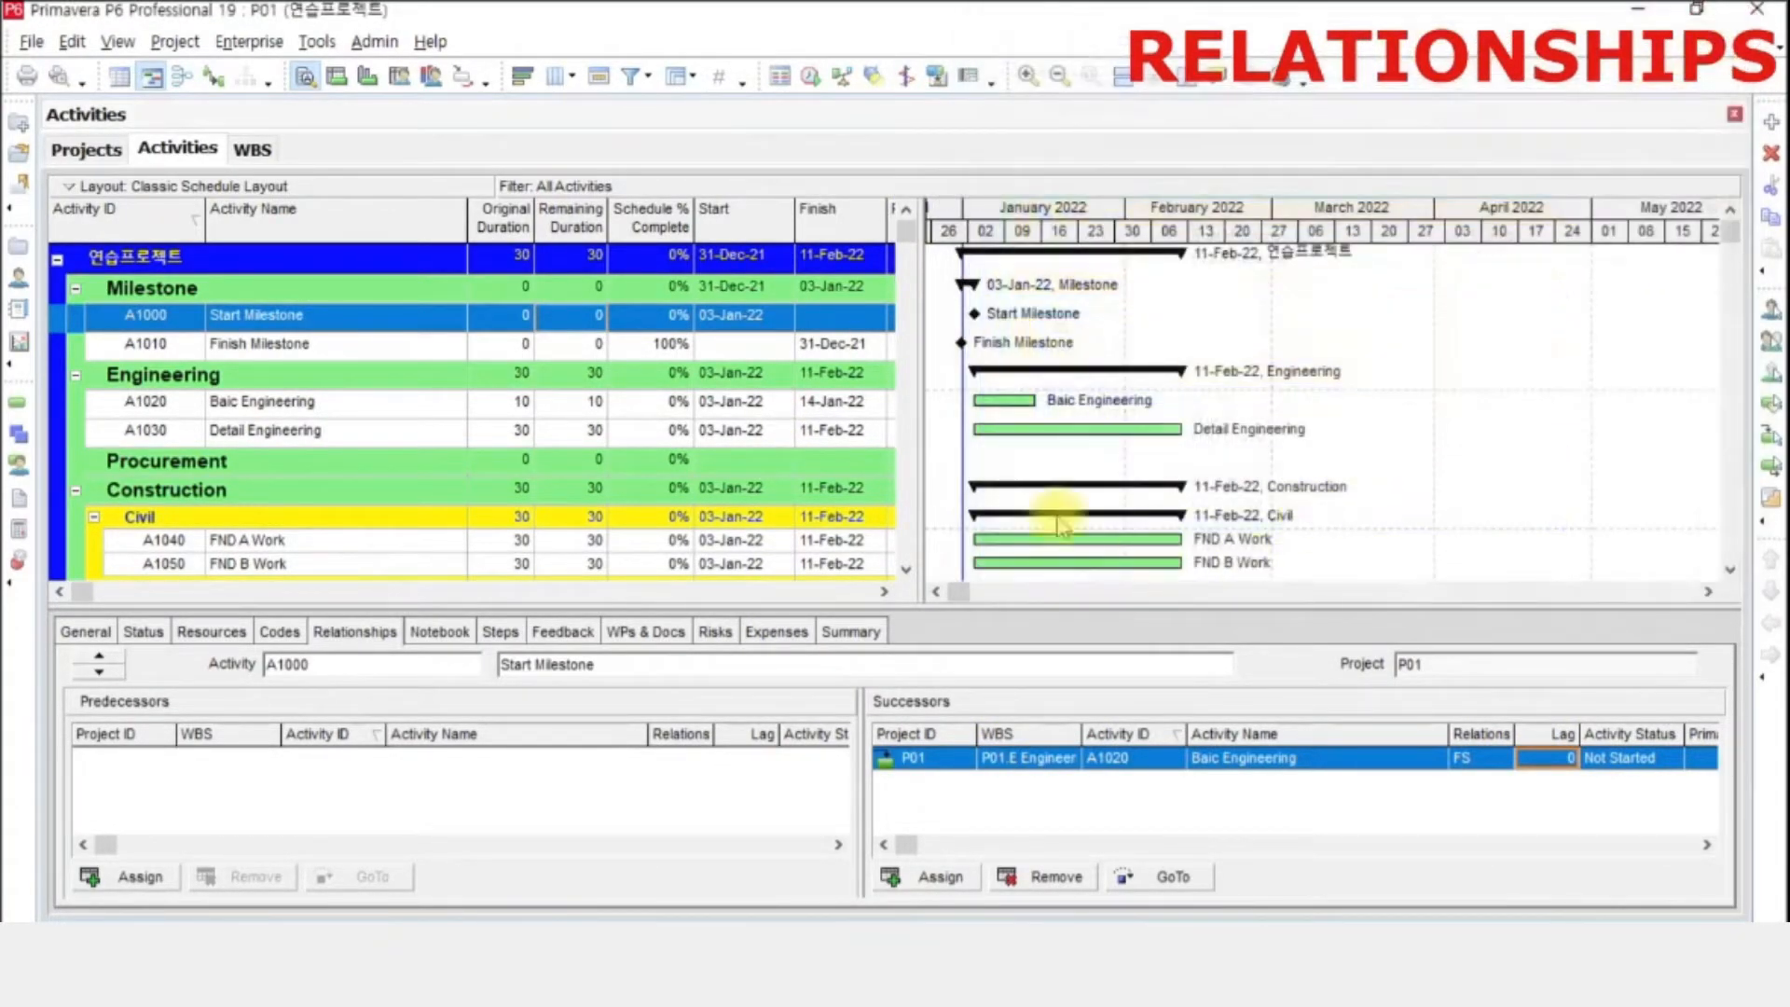
# - Assign Detail Engineering (A1030) as a successor of Baic Engineering
pyautogui.click(869, 403)
pyautogui.scroll(-2, 859, 400)
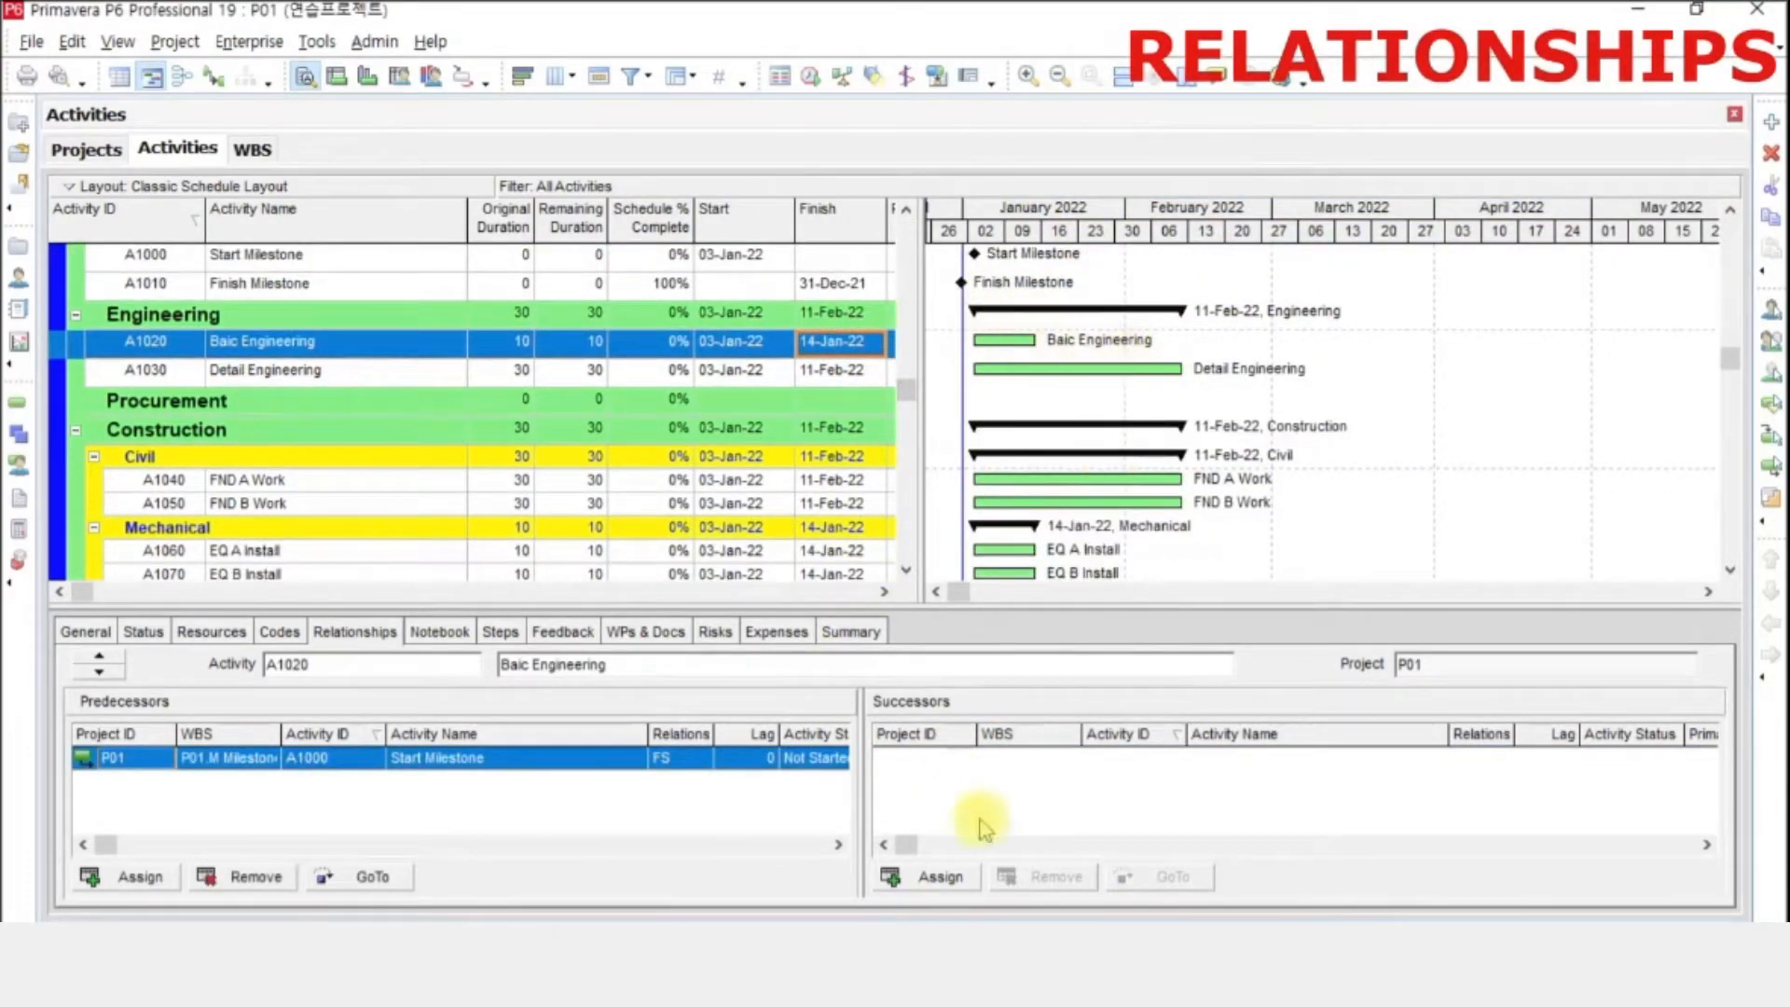
pyautogui.click(932, 875)
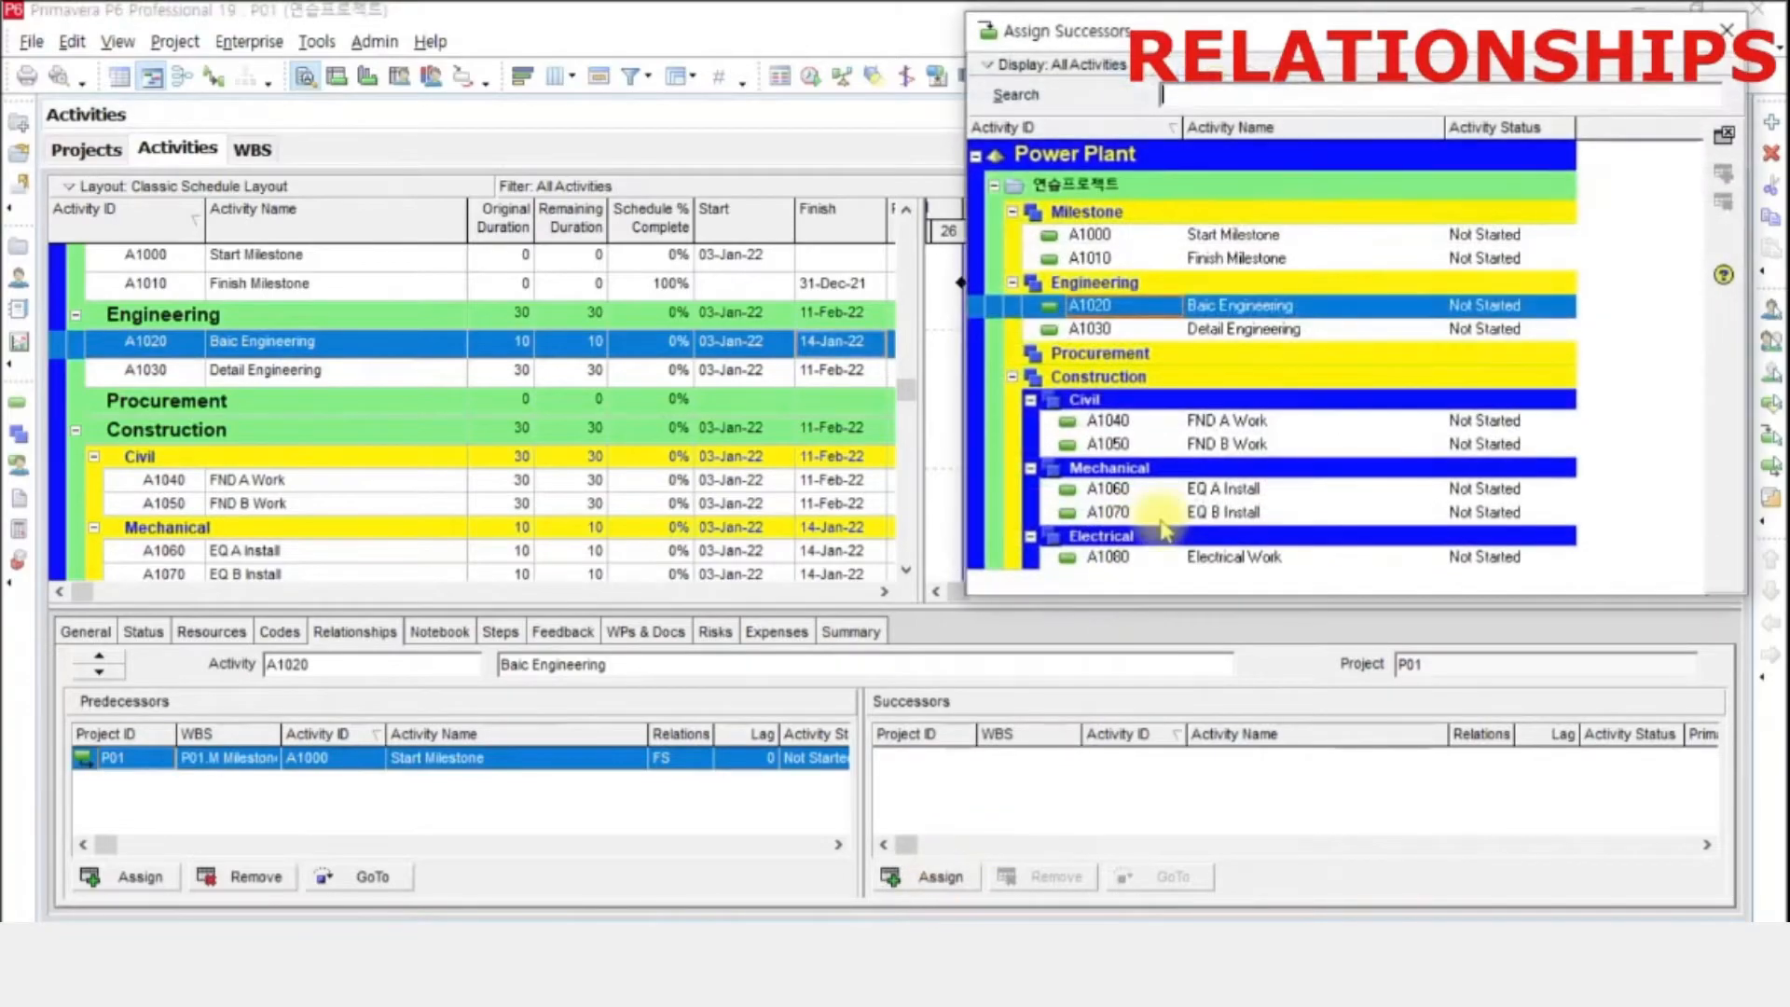
pyautogui.doubleClick(1273, 336)
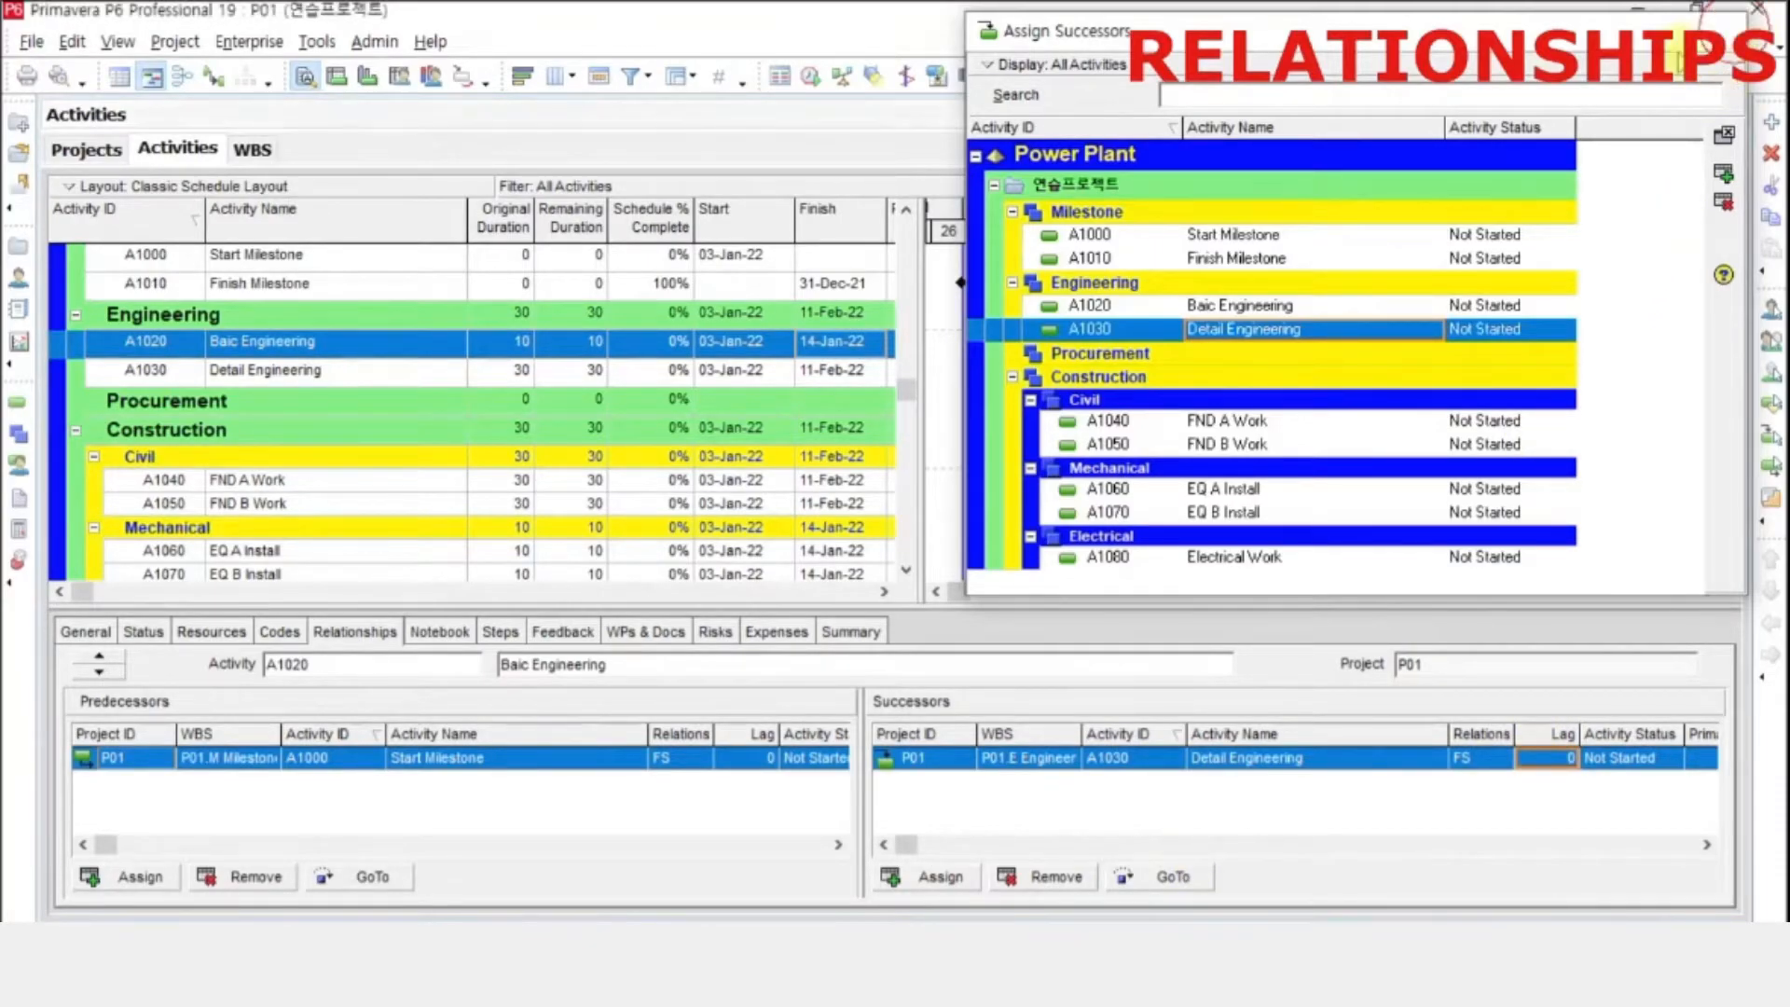
pyautogui.click(1727, 30)
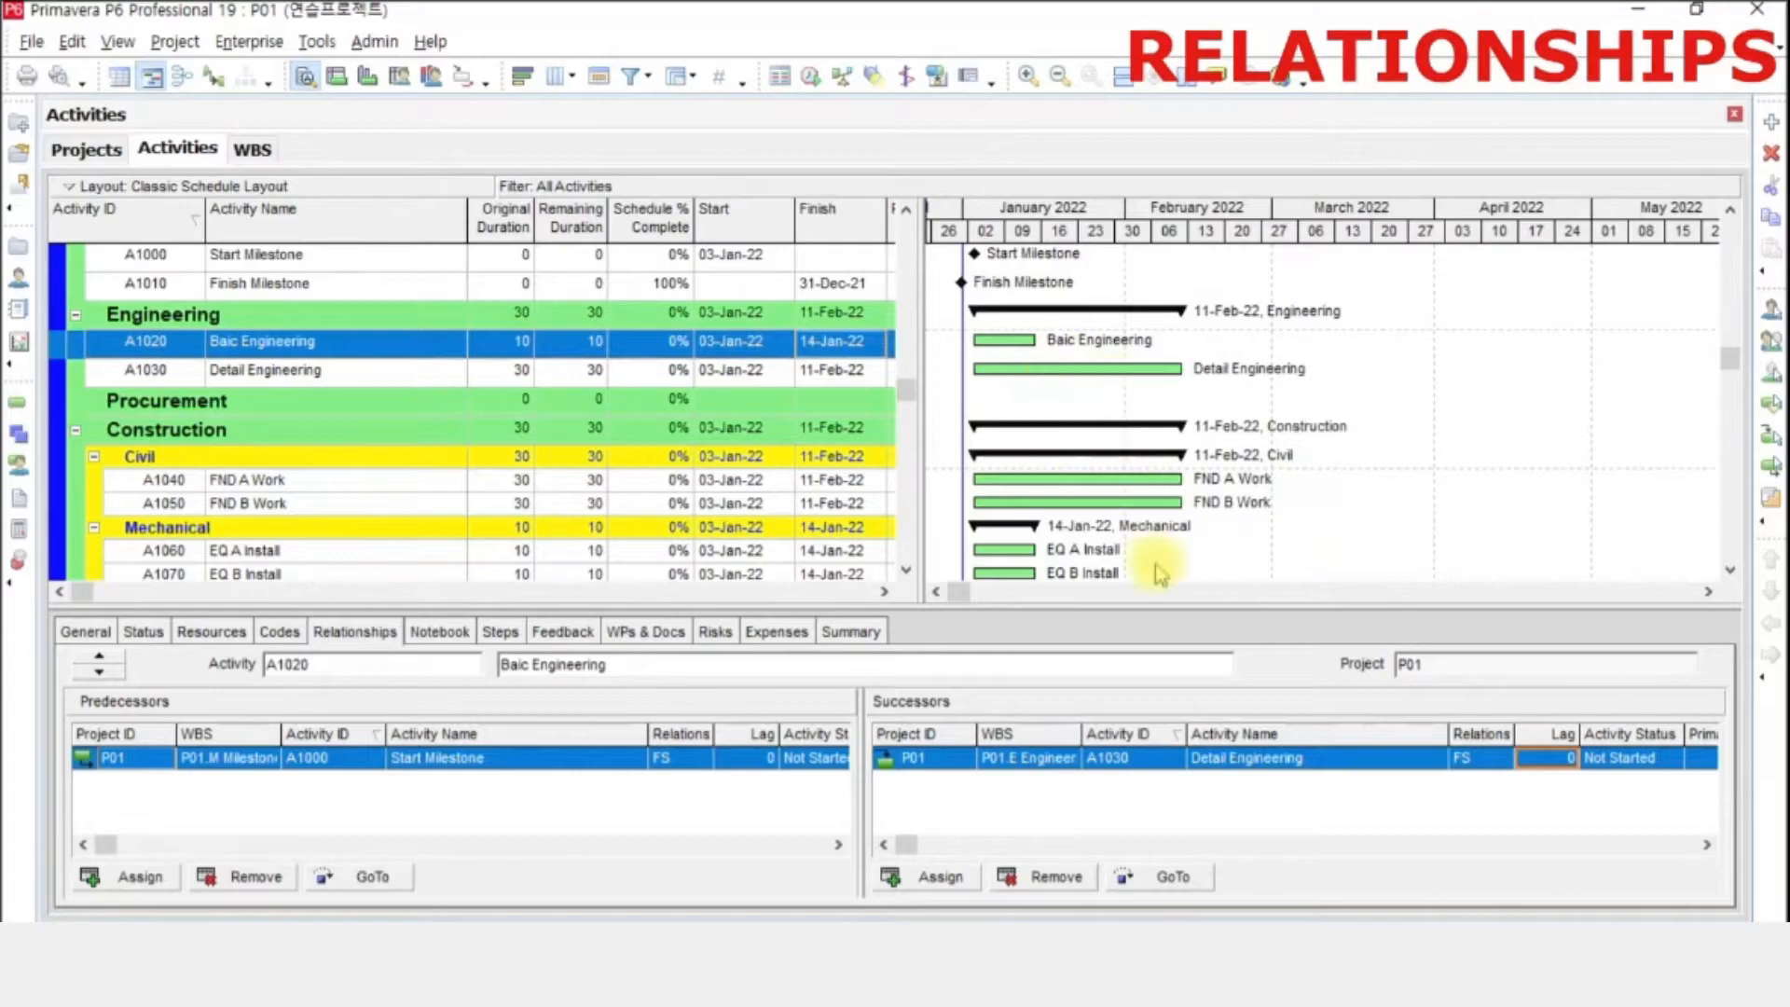
# - Enlarge the Gantt chart area and link the finish of the Detail Engineering bar to the start of the FND A Work bar
pyautogui.moveTo(1156, 608); pyautogui.dragTo(1159, 654)
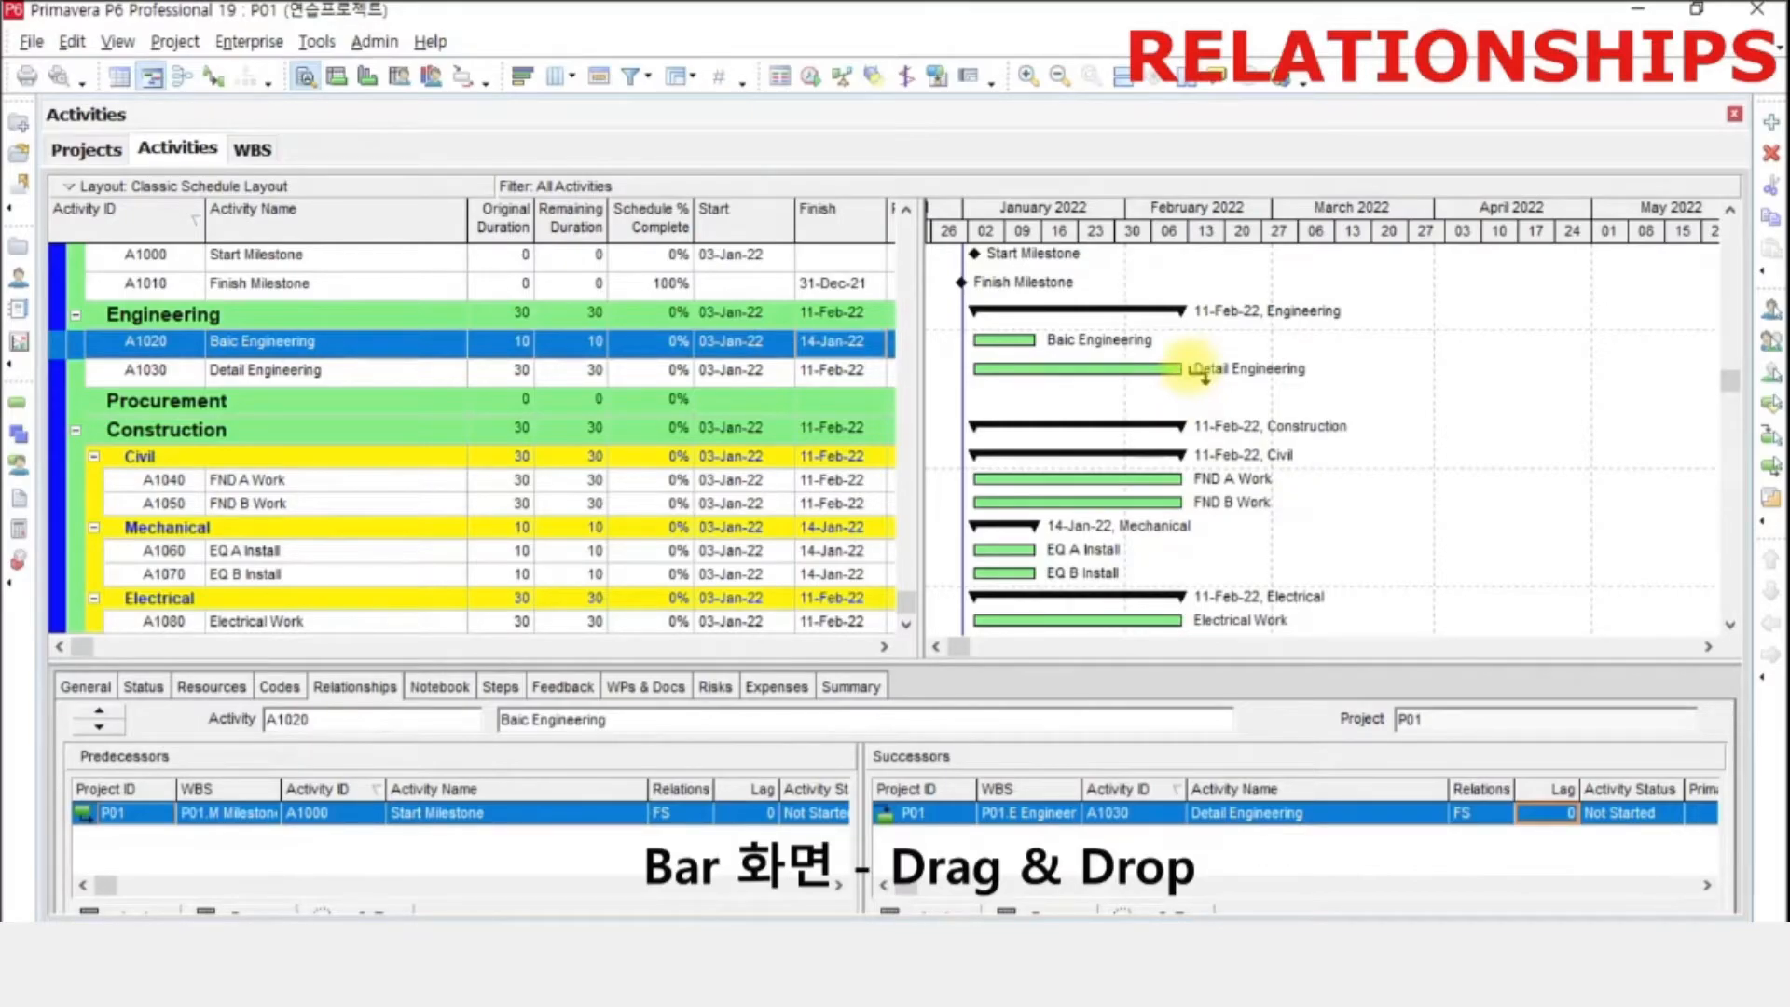
pyautogui.moveTo(1189, 371); pyautogui.dragTo(1200, 496)
pyautogui.moveTo(1203, 373); pyautogui.dragTo(977, 458)
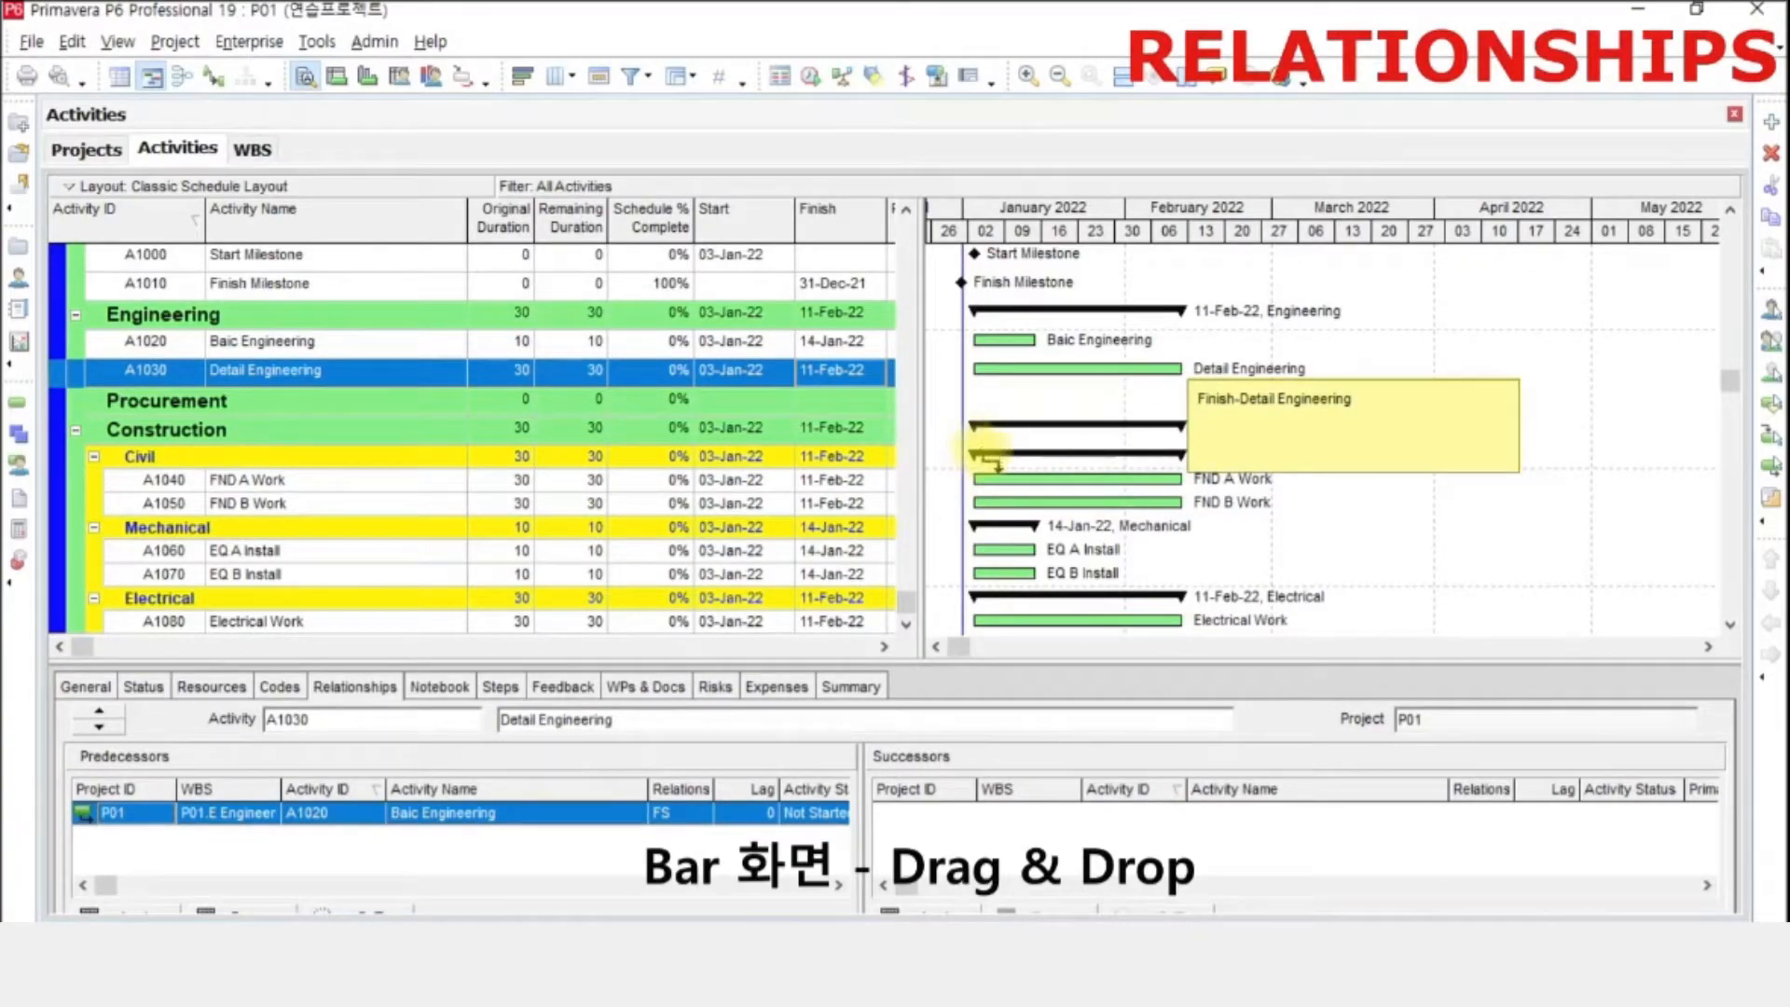
pyautogui.moveTo(991, 479); pyautogui.dragTo(991, 486)
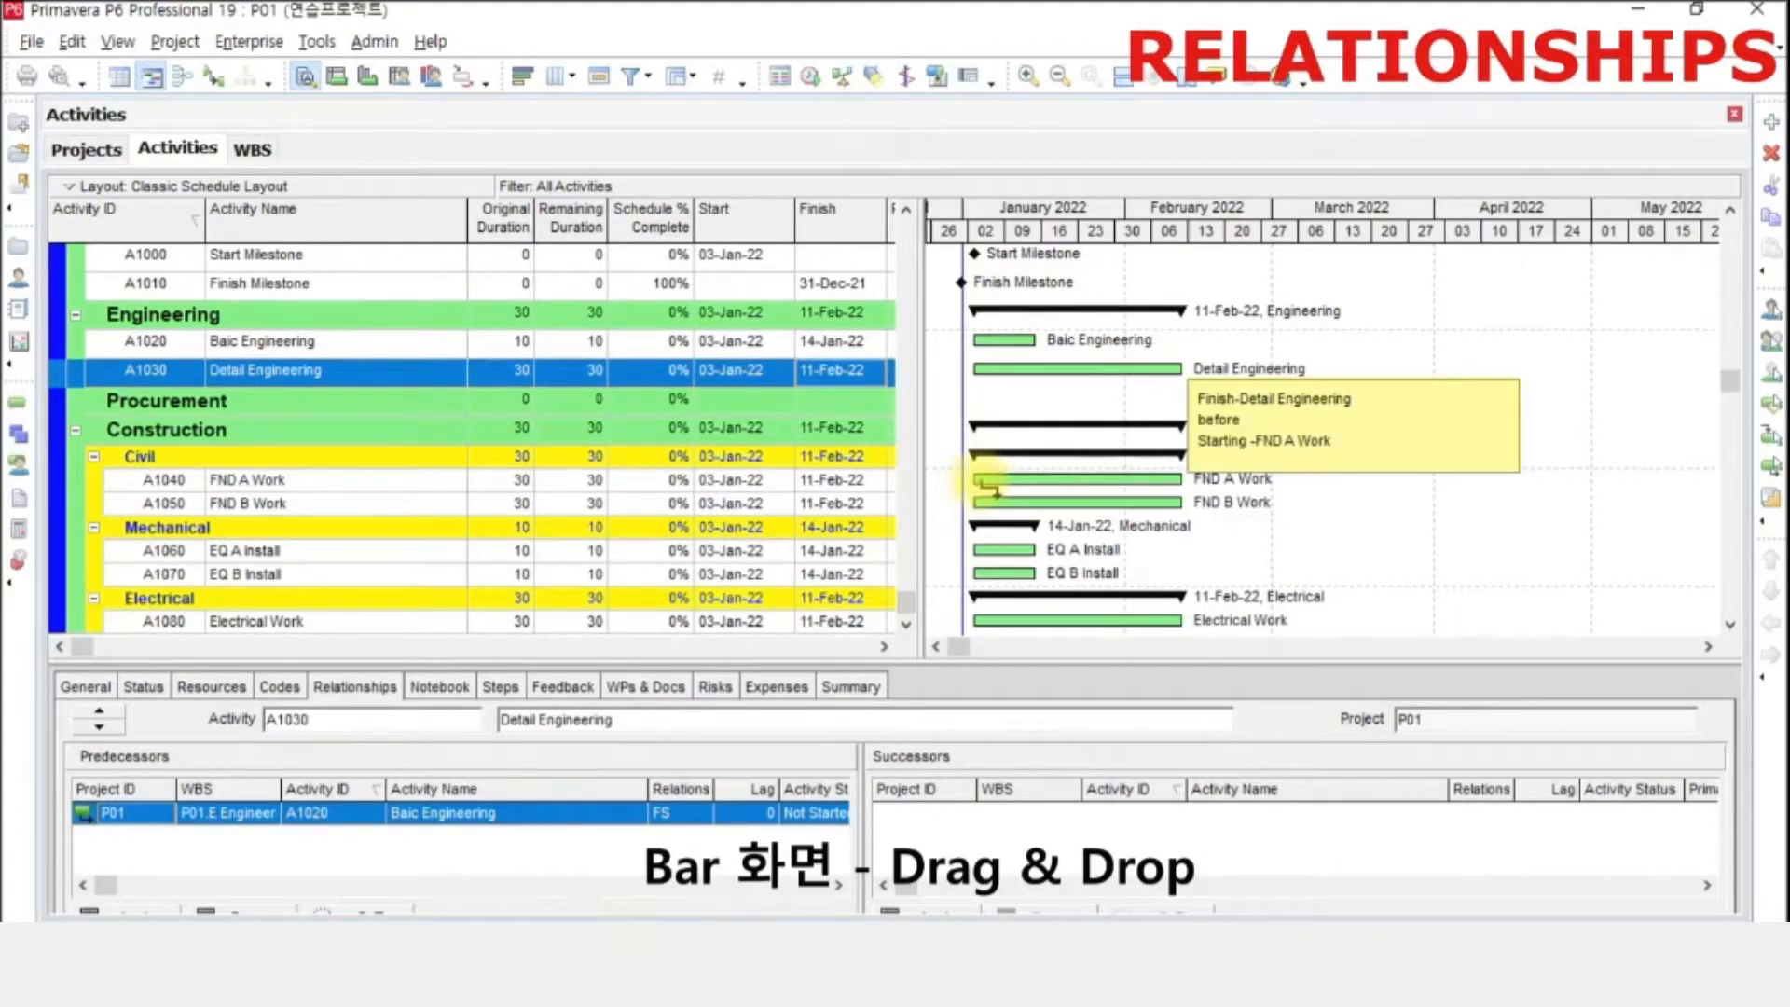
pyautogui.moveTo(991, 486); pyautogui.dragTo(992, 485)
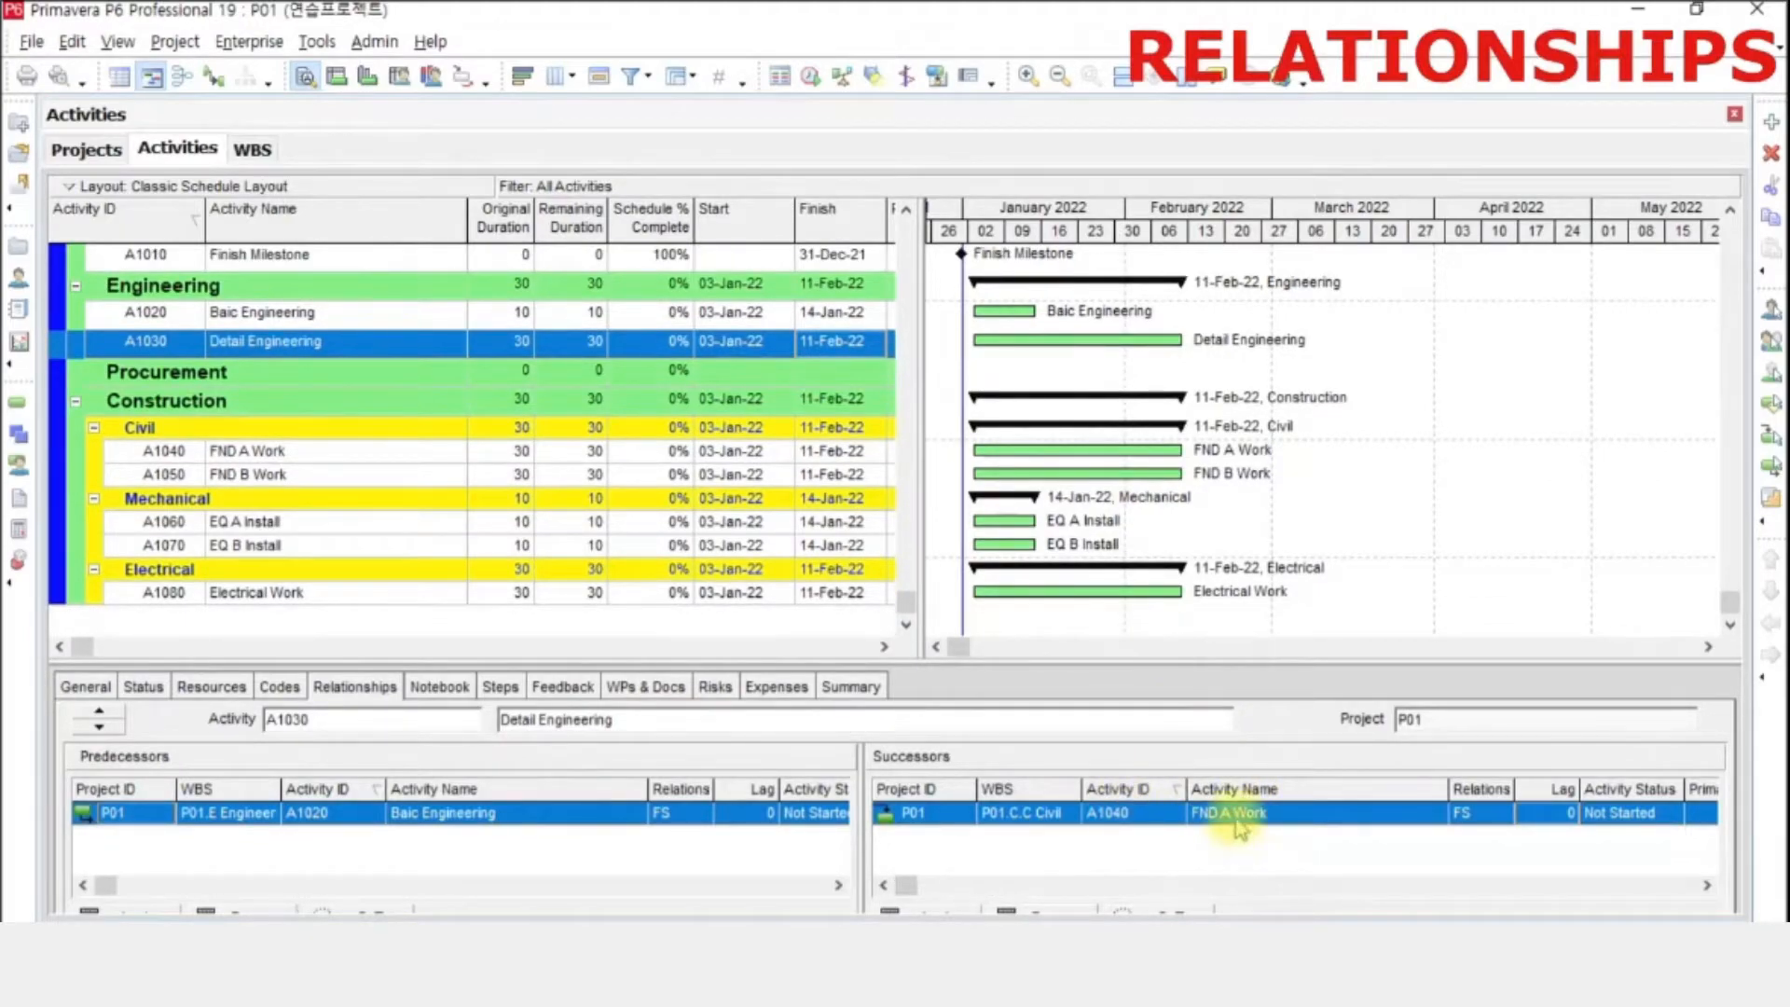
# - Link the start of the FND A Work bar to the start of the FND B Work bar in the Gantt chart
pyautogui.click(818, 461)
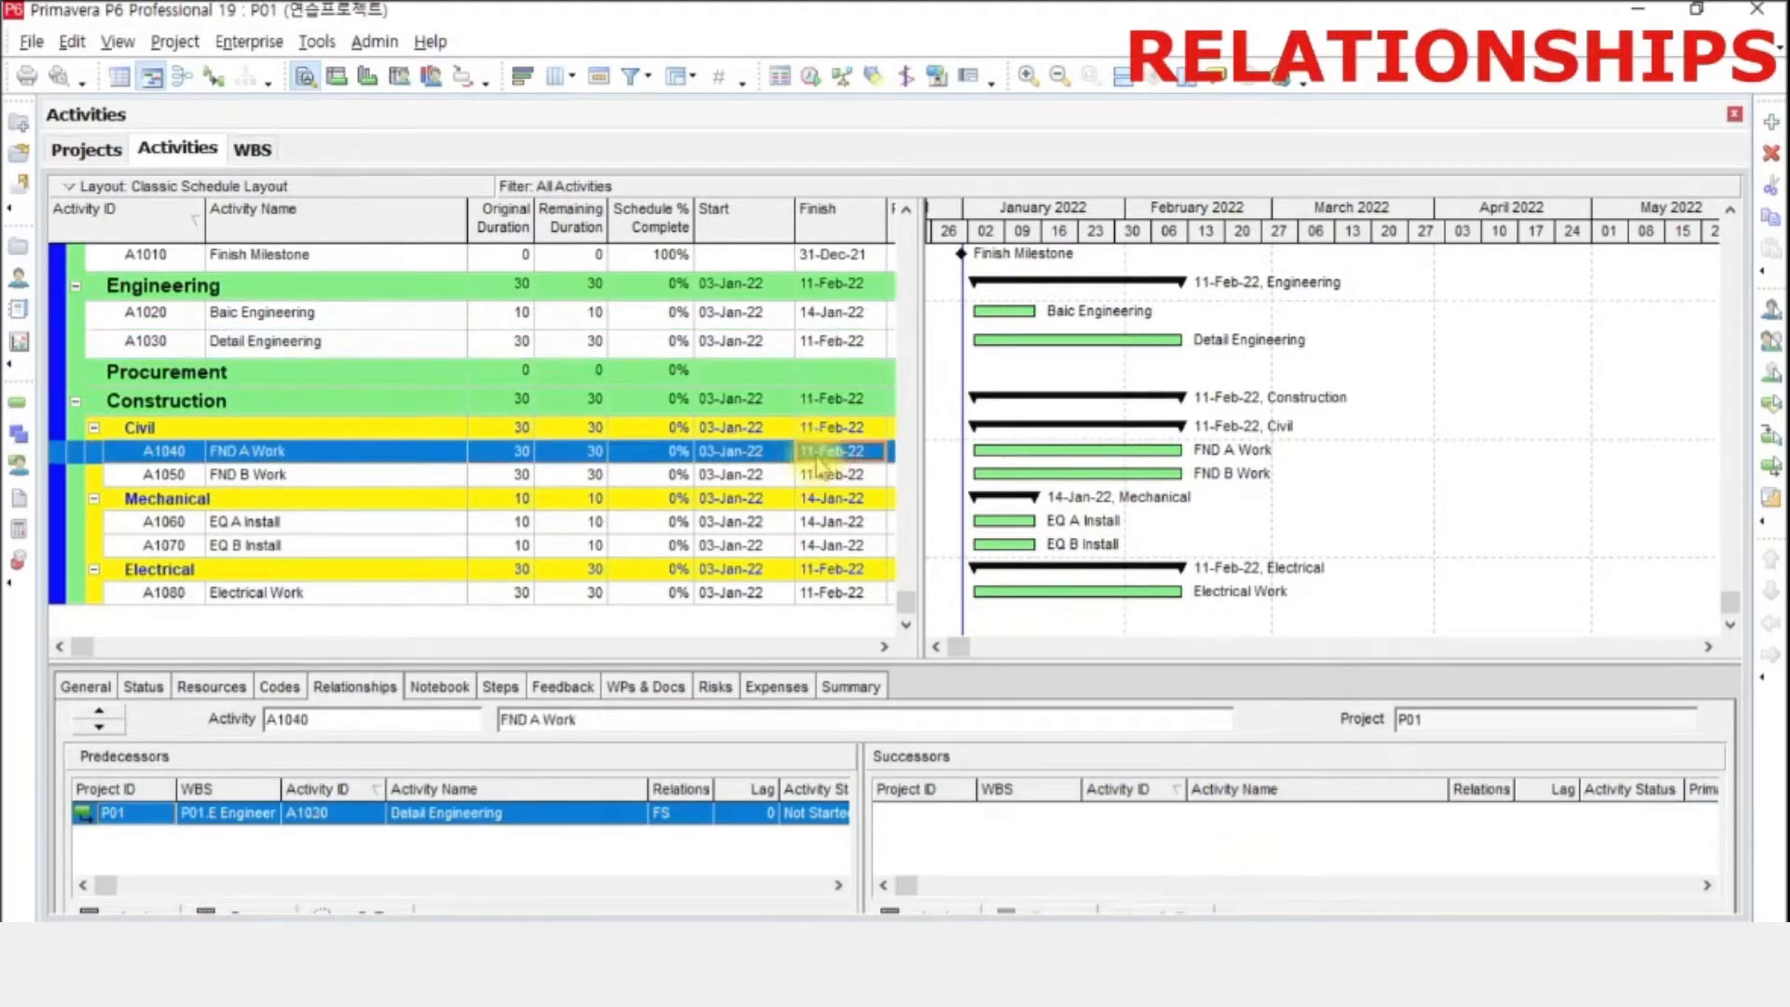
pyautogui.scroll(1, 817, 466)
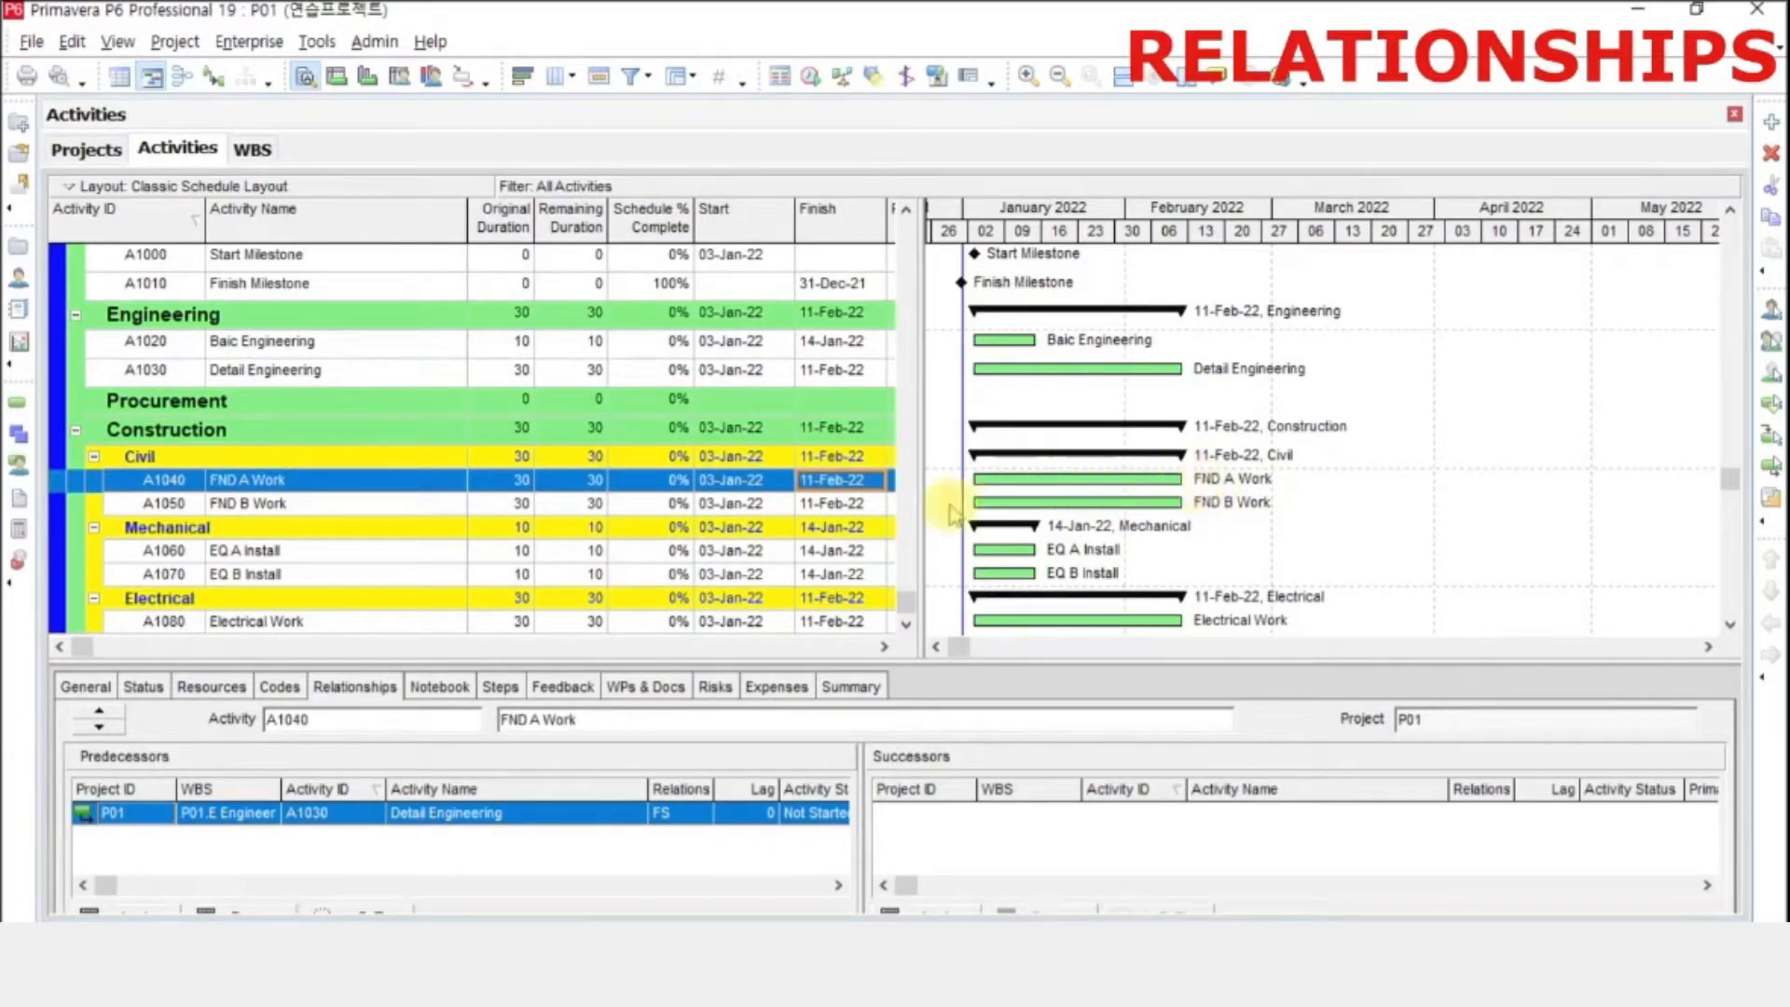
pyautogui.moveTo(979, 485); pyautogui.dragTo(984, 511)
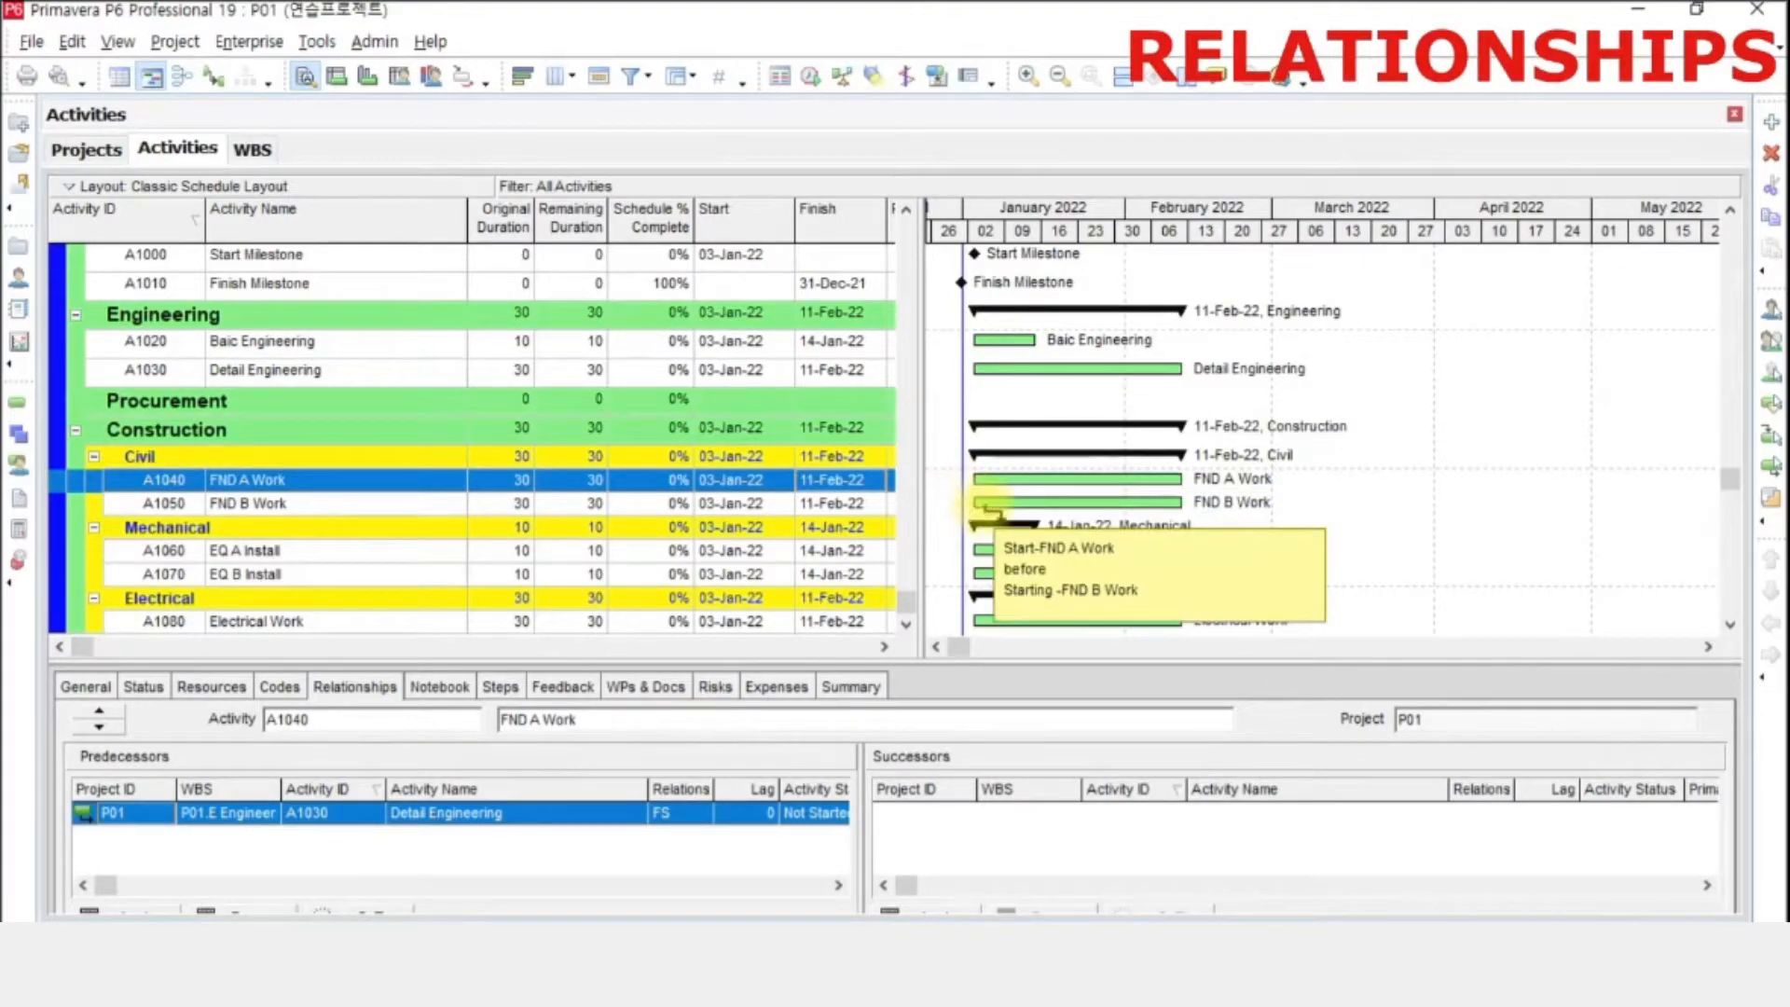
pyautogui.moveTo(988, 508)
pyautogui.mouseDown()
pyautogui.moveTo(963, 478)
pyautogui.moveTo(981, 508)
pyautogui.mouseUp()
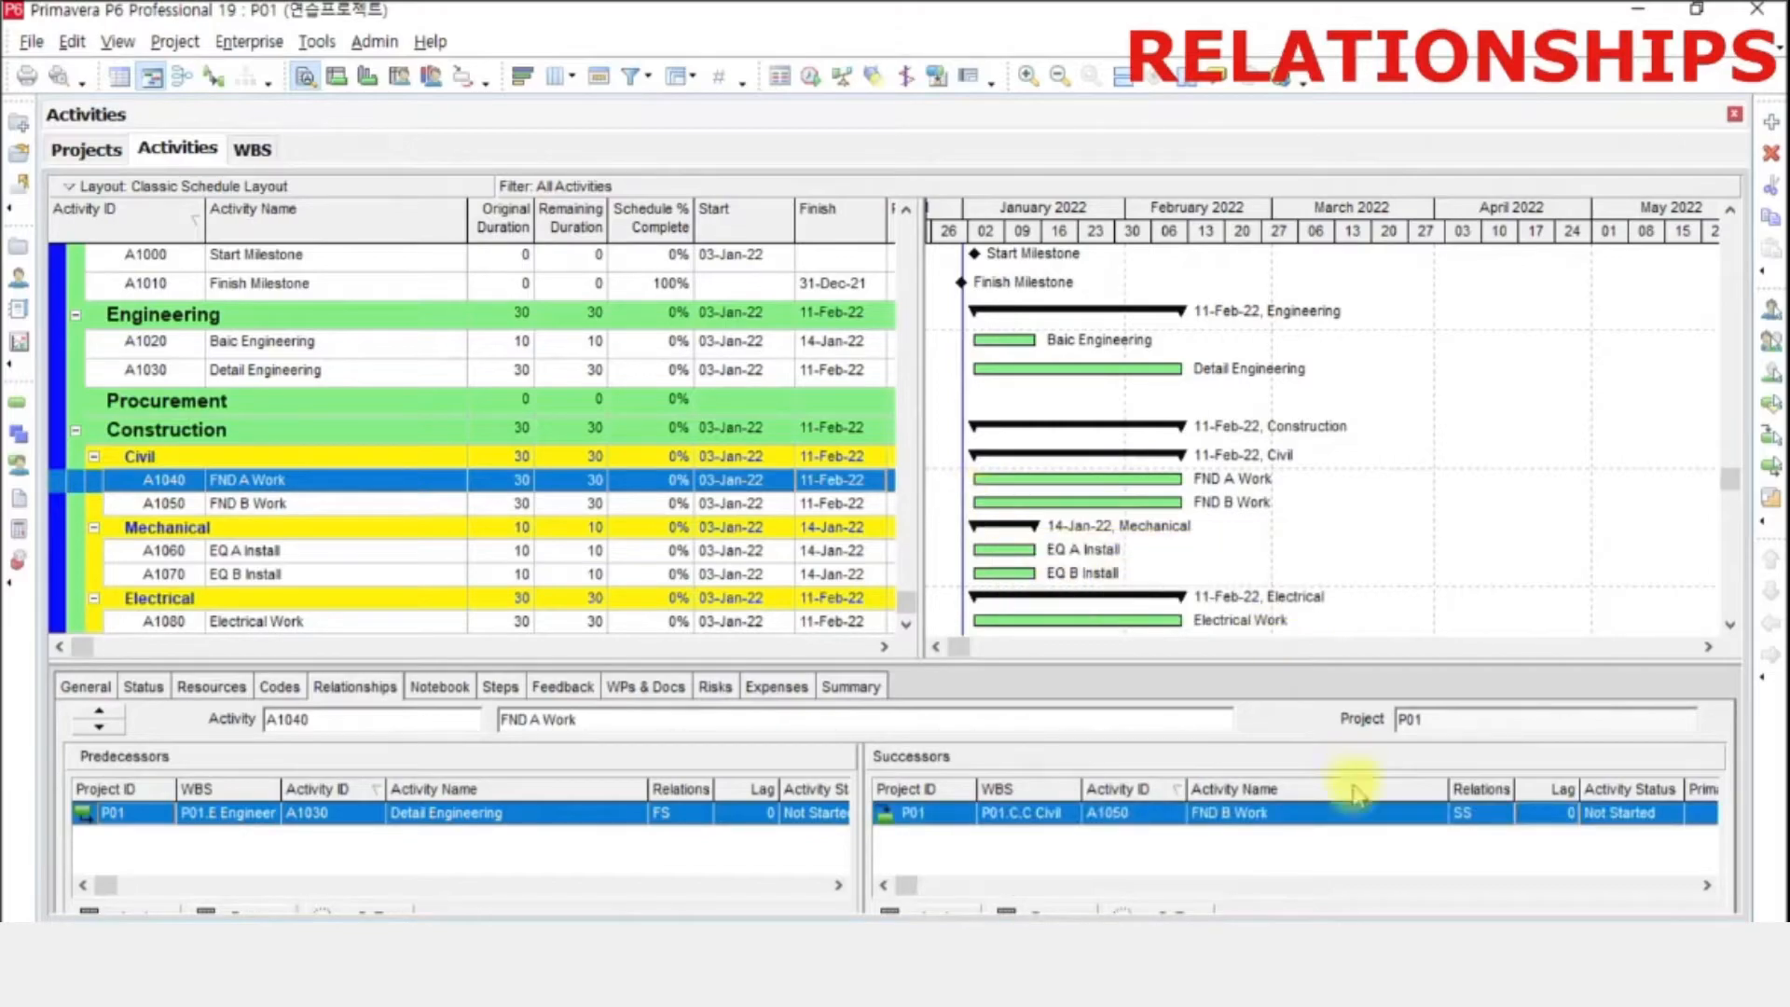
# - Set a lag of 10 on the SS relationship from FND A Work to FND B Work
pyautogui.click(1499, 818)
pyautogui.click(1501, 815)
pyautogui.click(1502, 815)
pyautogui.click(1570, 814)
pyautogui.write('10')
pyautogui.press('Return')
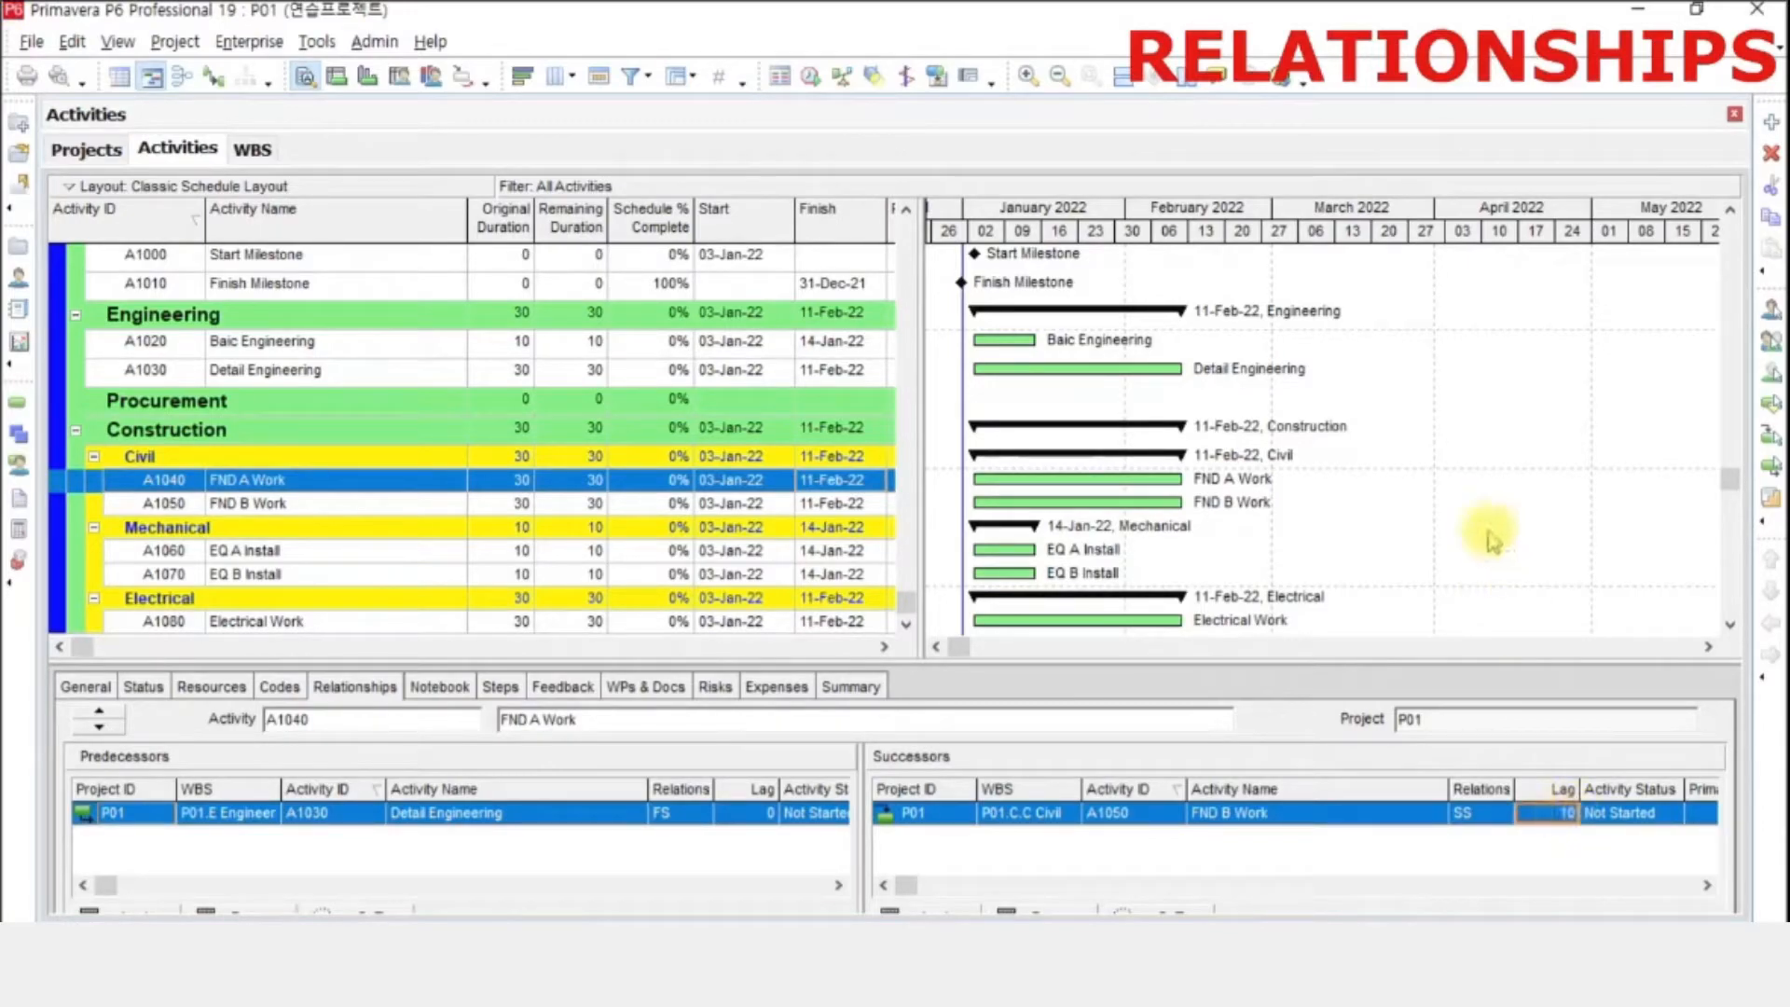
# - Turn on the display of relationship lines in the Gantt chart through the bar chart options
pyautogui.click(1729, 623)
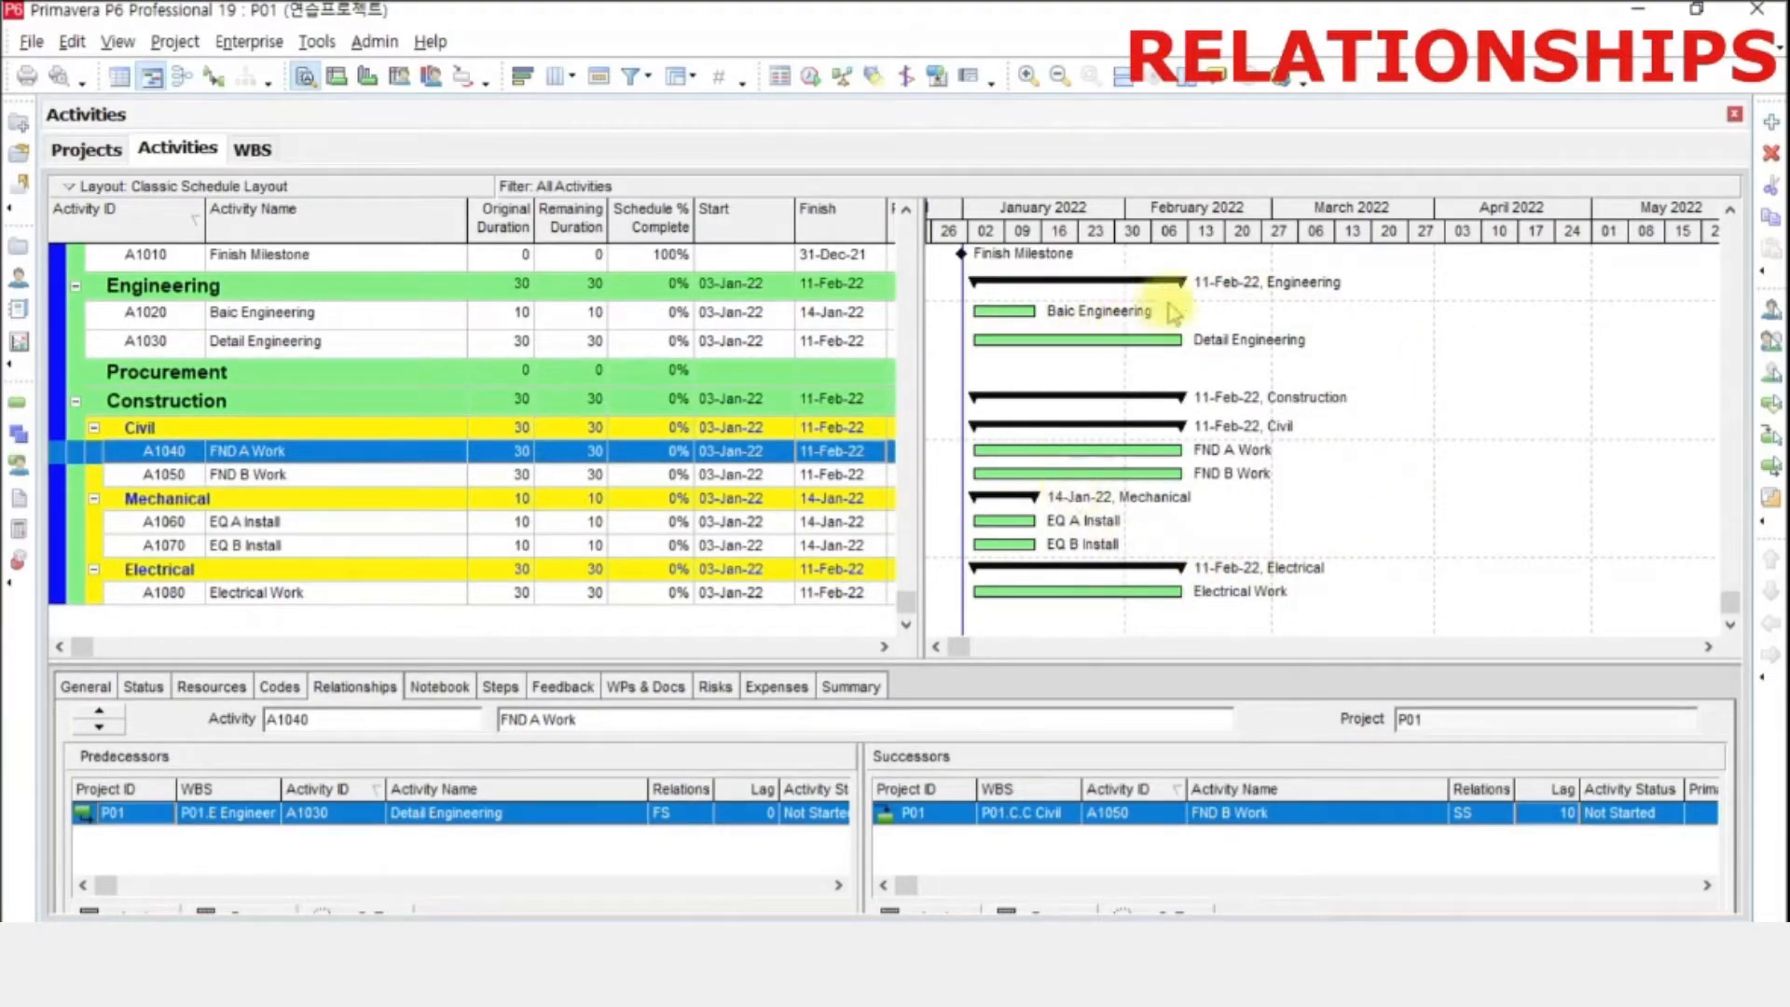
pyautogui.click(1401, 323)
pyautogui.rightClick(1405, 332)
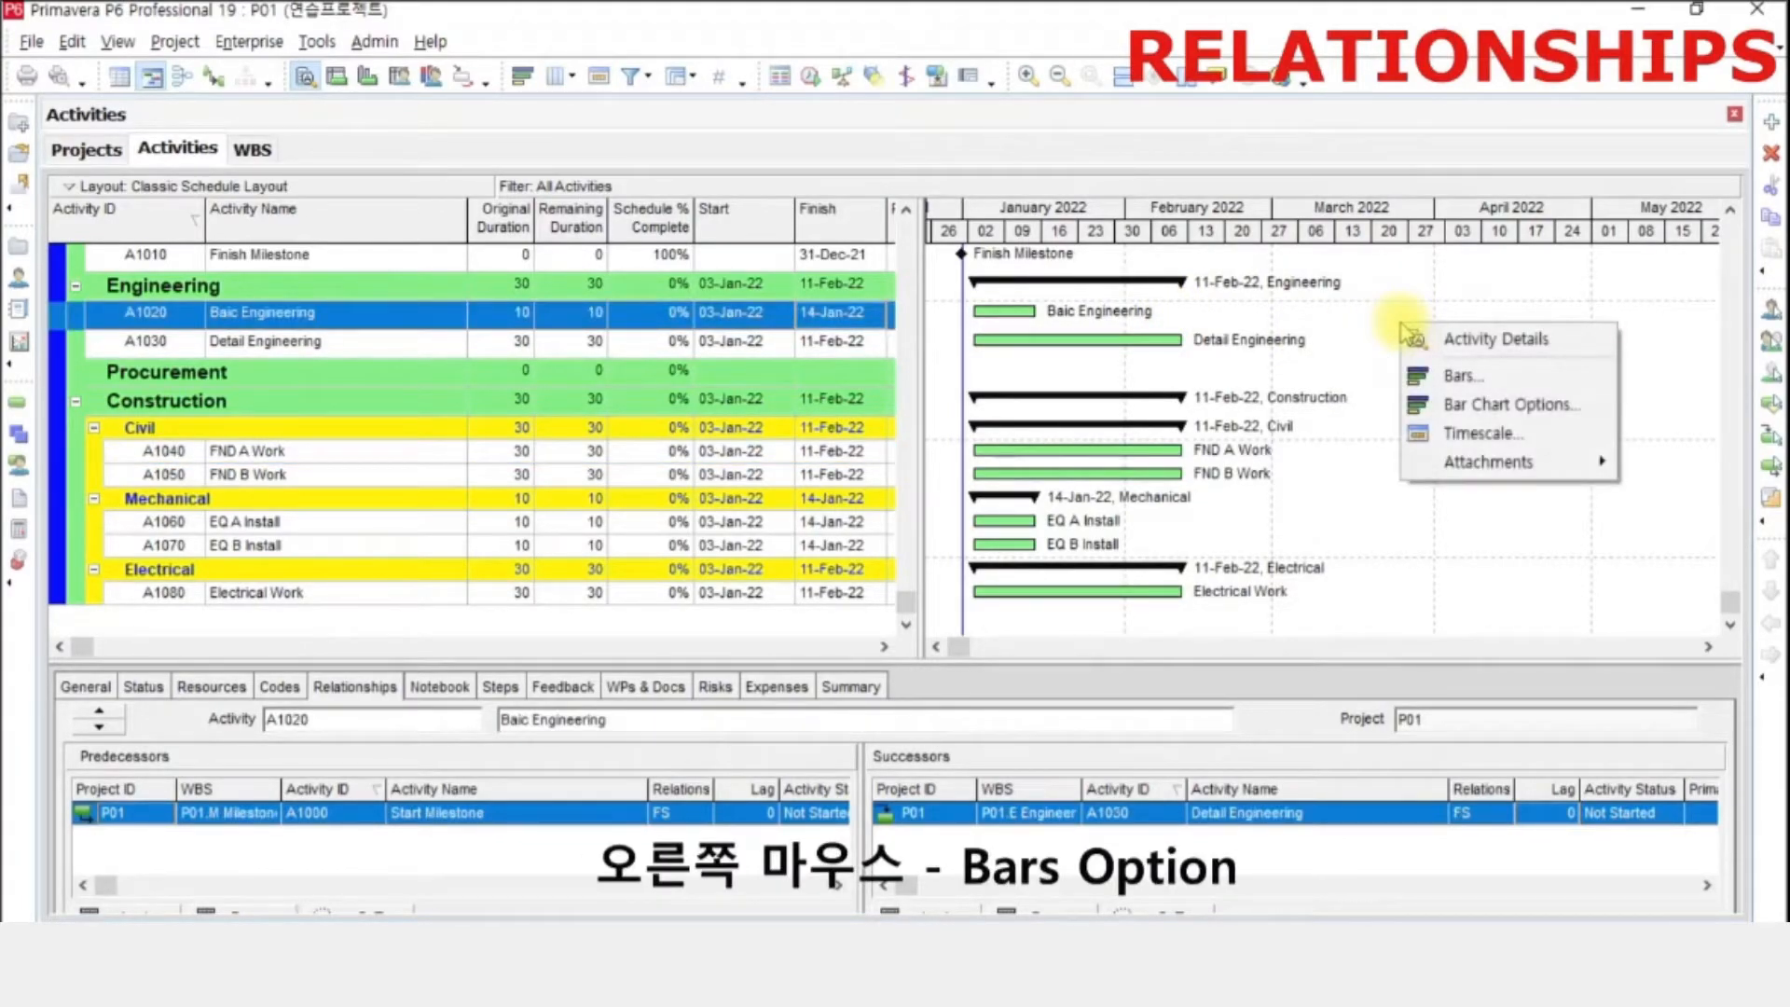
pyautogui.click(1512, 410)
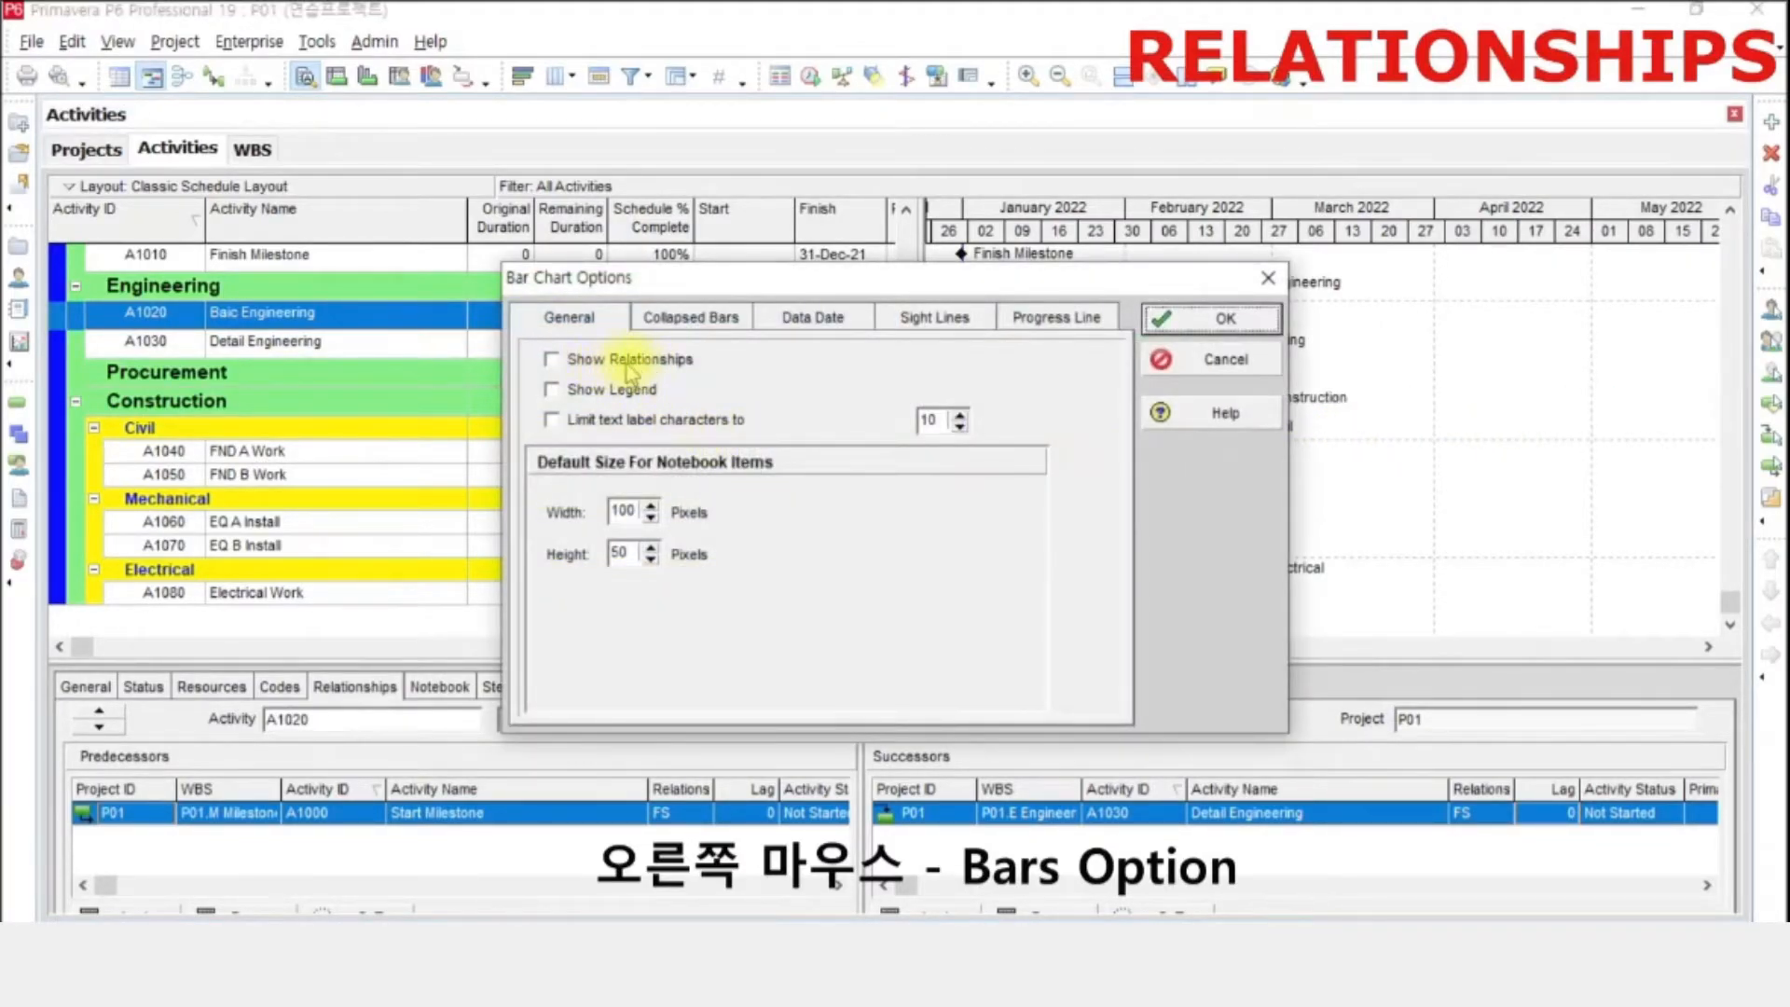
pyautogui.click(551, 359)
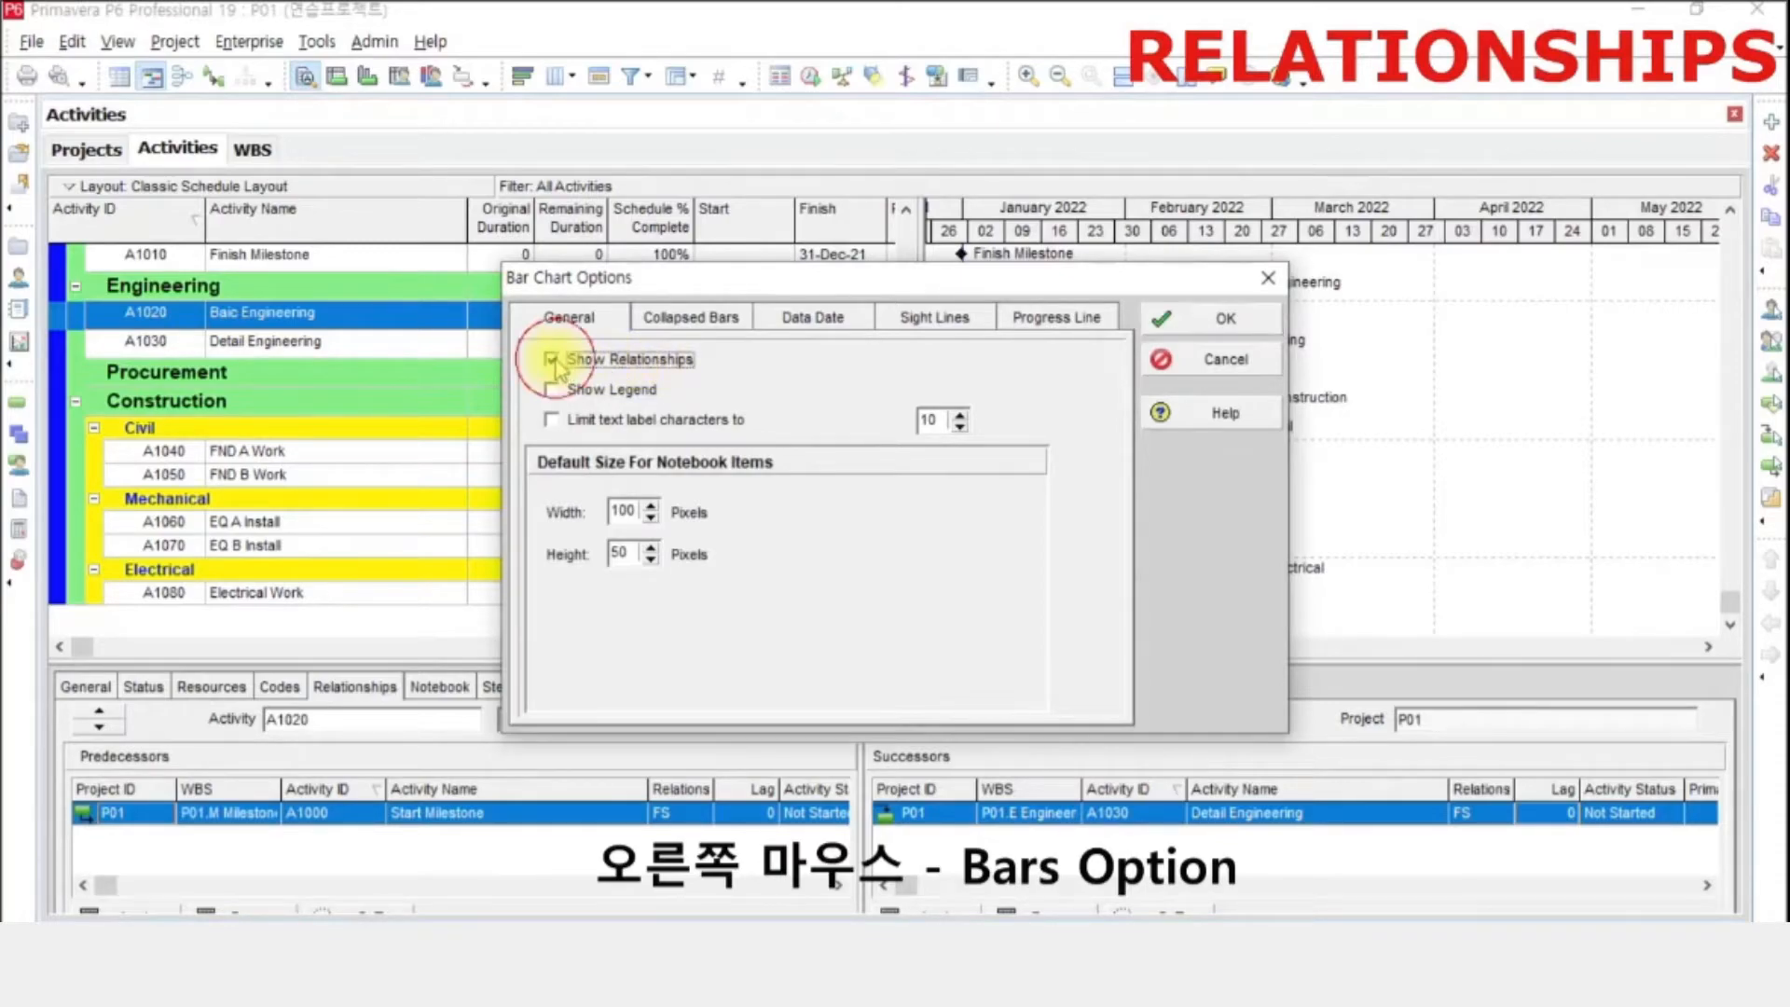
pyautogui.click(1170, 327)
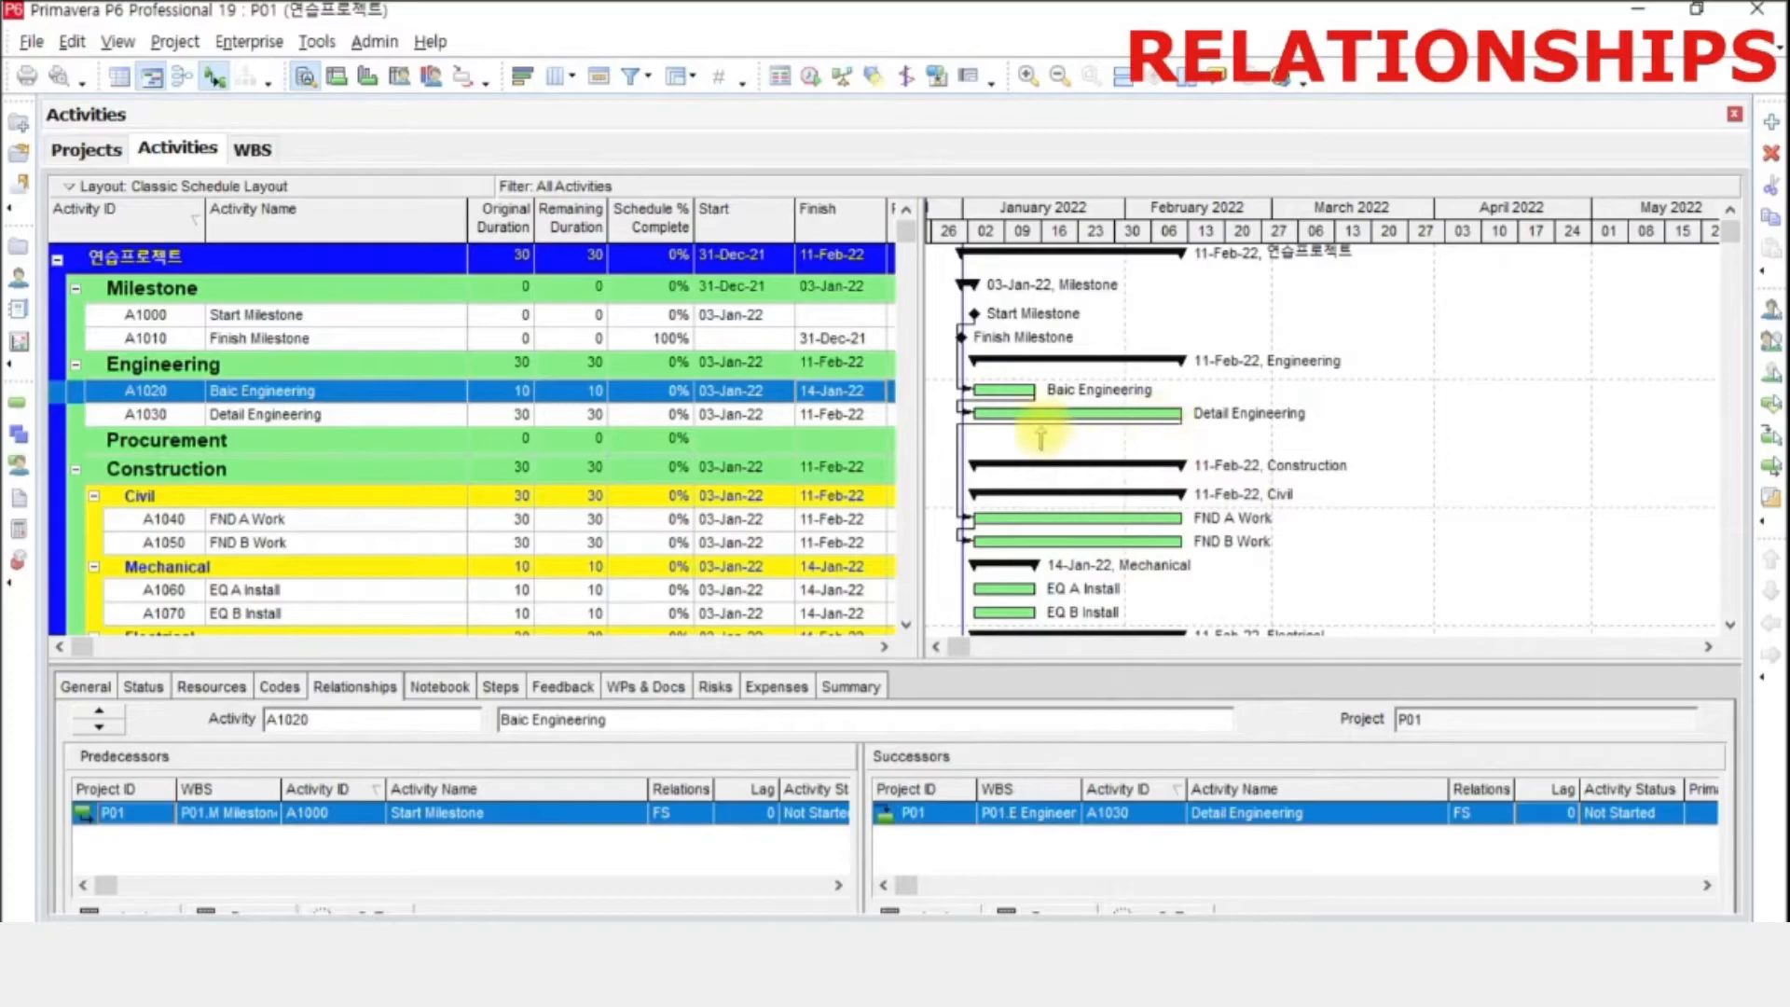
# - Link the finish of FND A Work to the start of EQ A Install, and FND B Work to EQ B Install, in the Gantt chart
pyautogui.scroll(-1, 1726, 630)
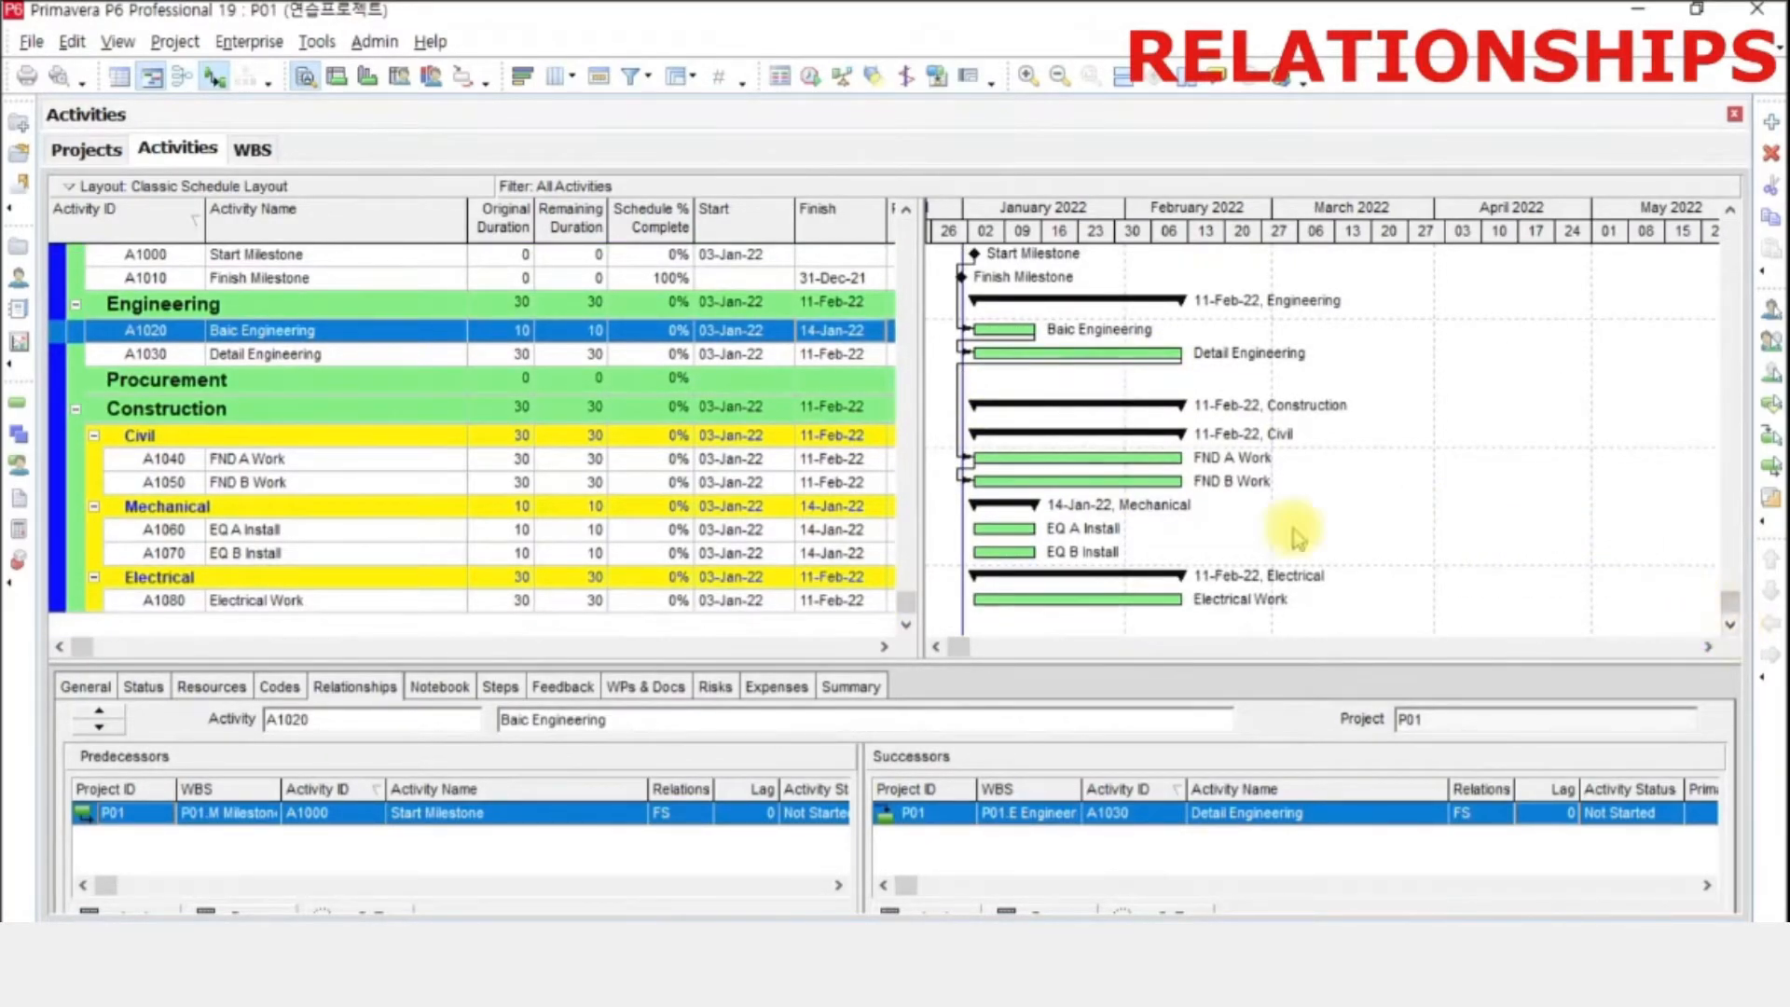
pyautogui.click(853, 535)
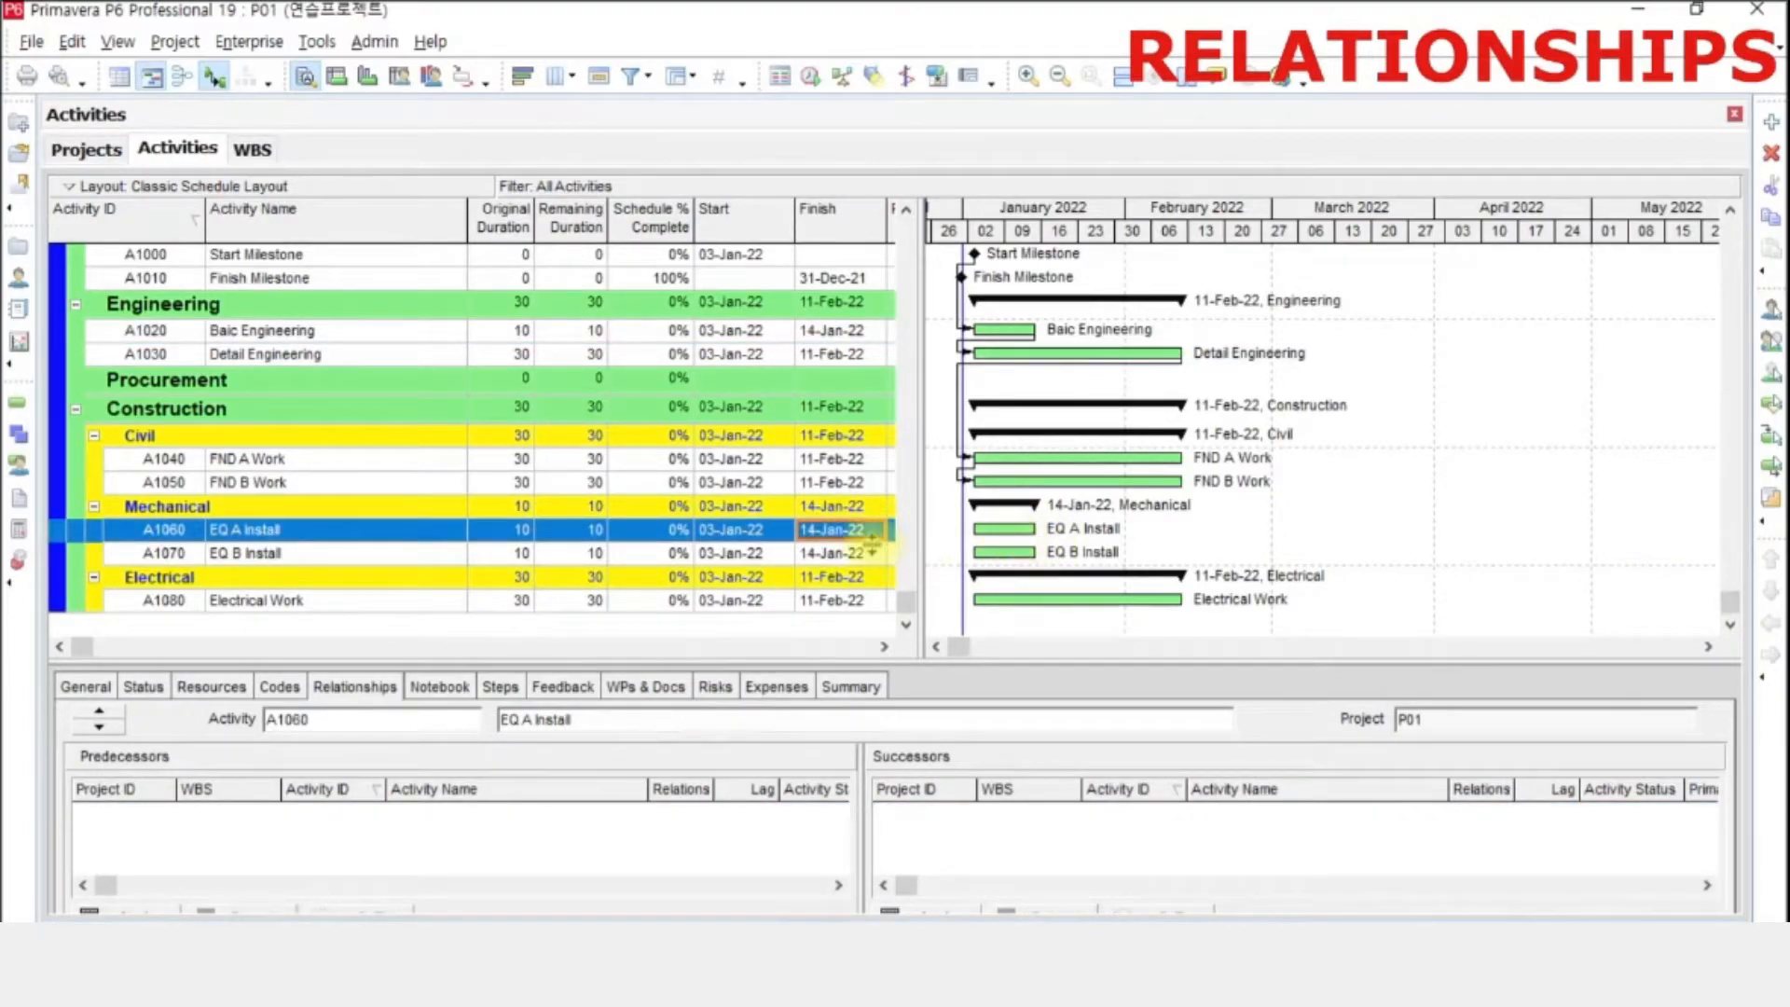
pyautogui.moveTo(1200, 468); pyautogui.dragTo(979, 534)
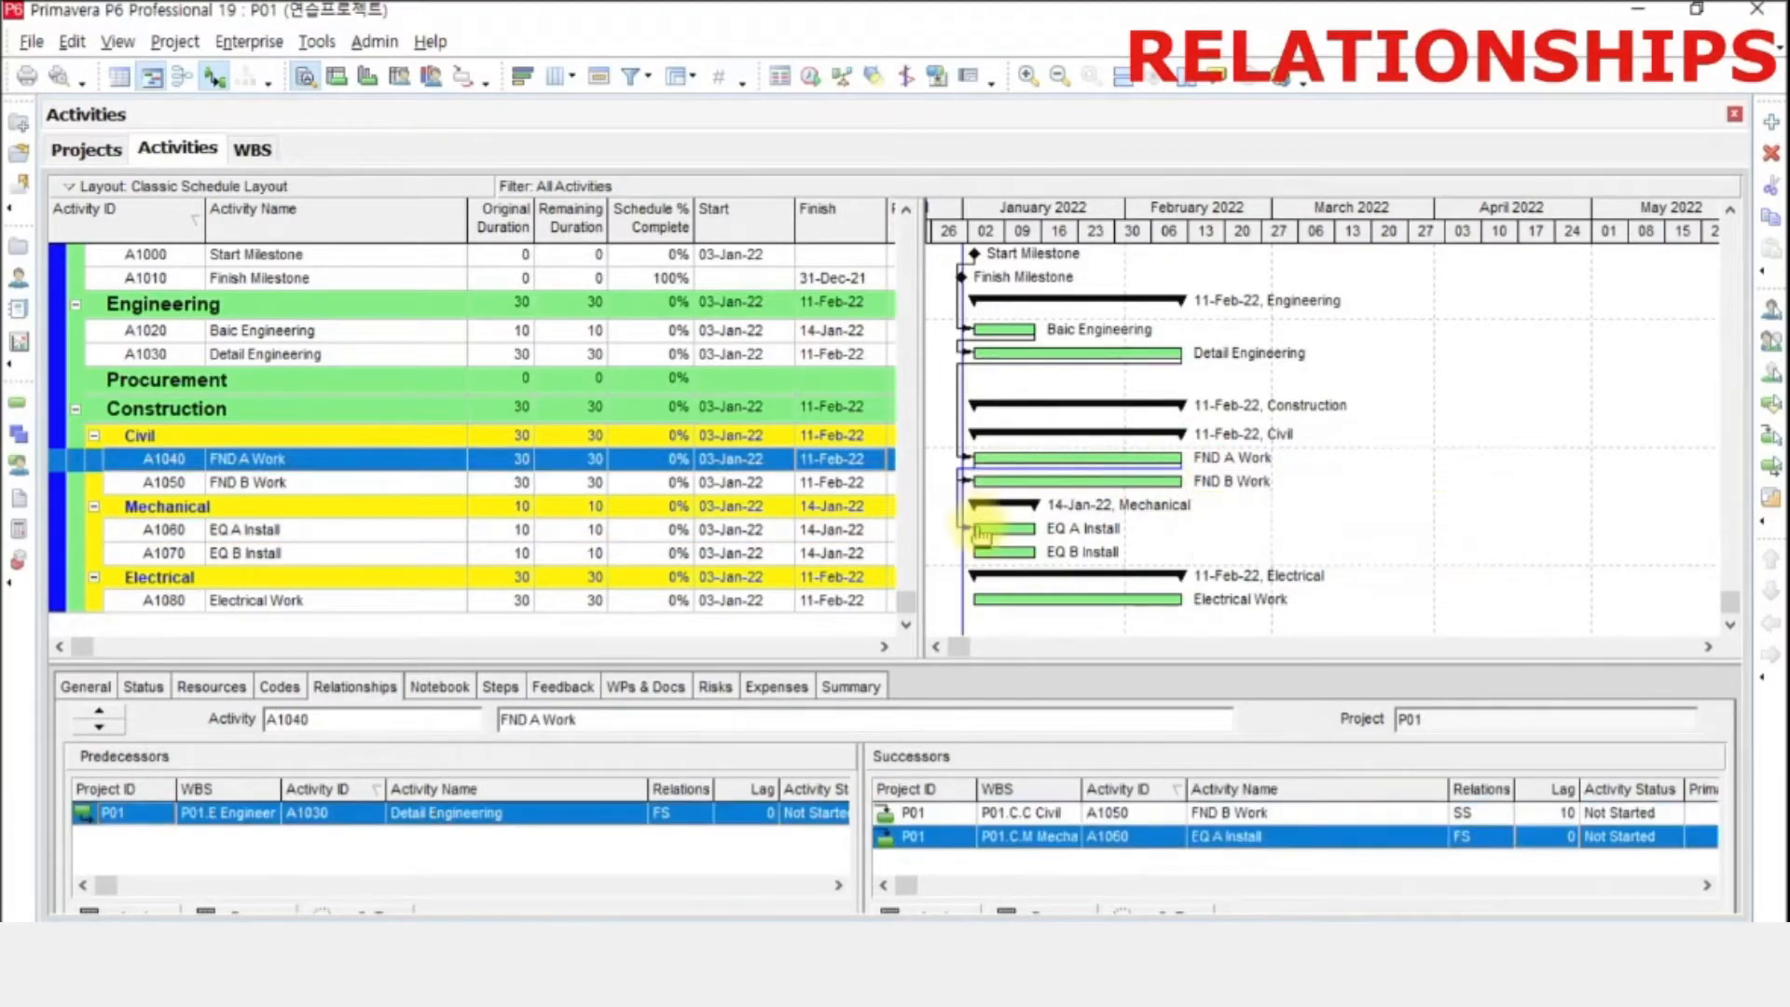
pyautogui.click(980, 534)
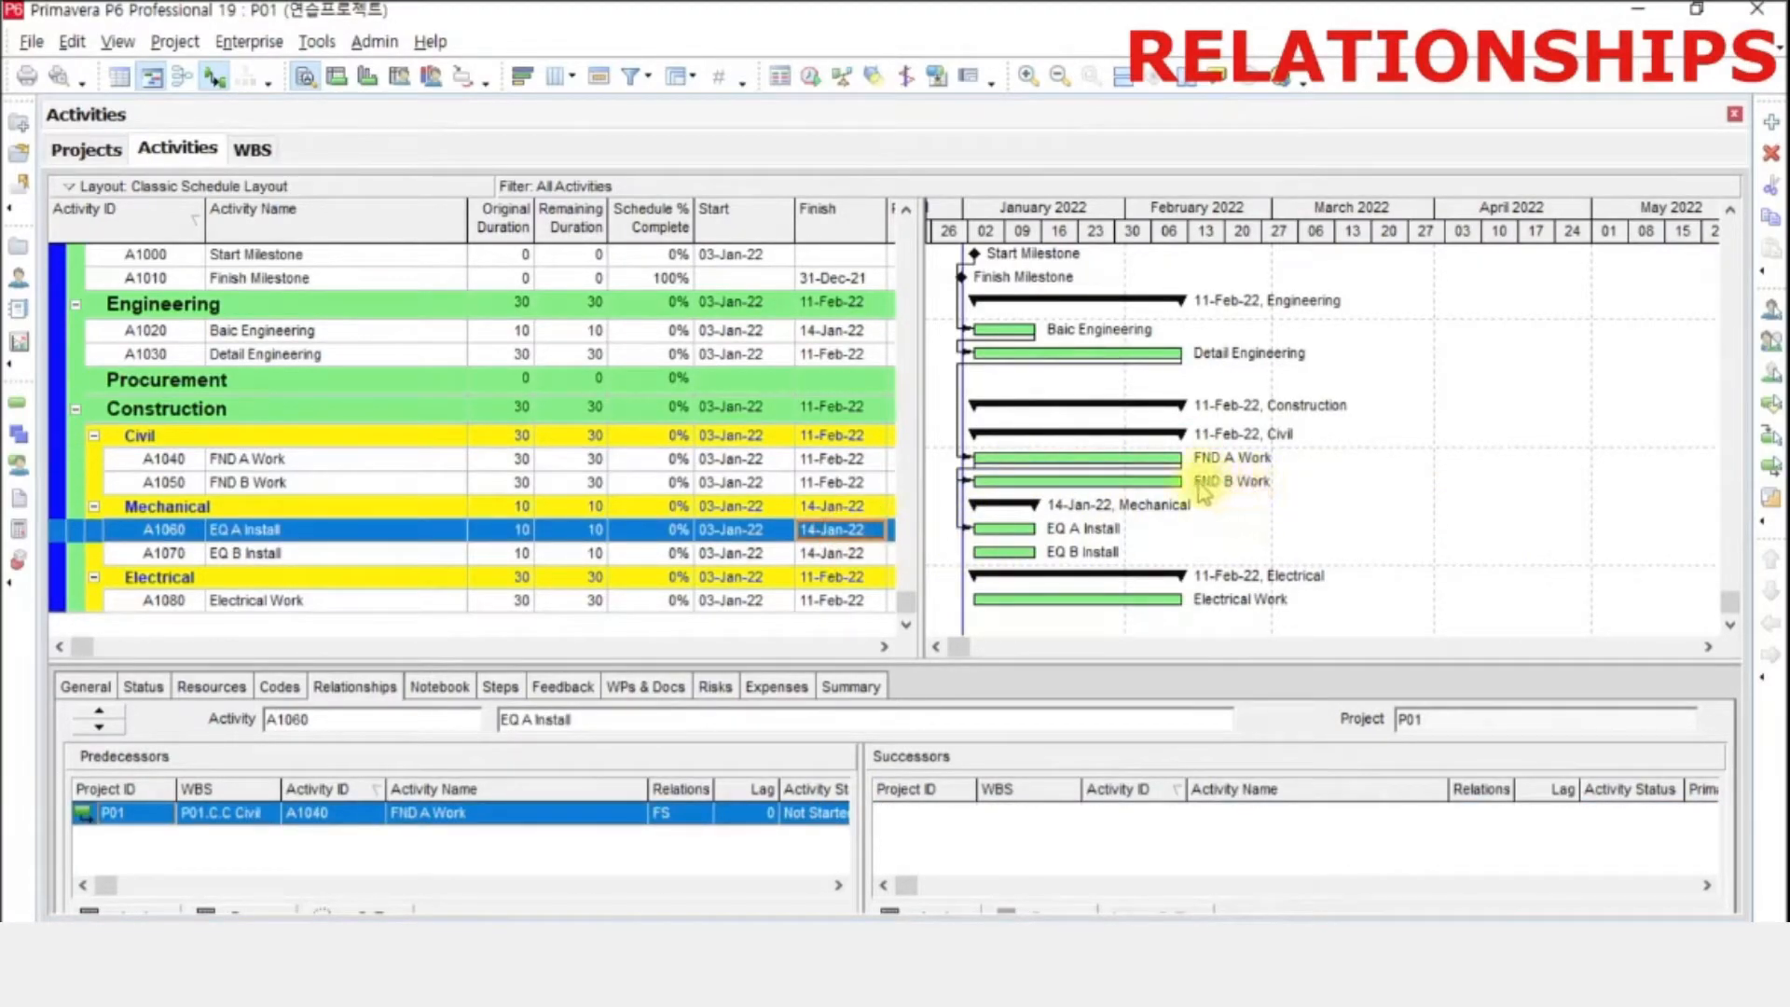
pyautogui.moveTo(1201, 487); pyautogui.dragTo(1000, 561)
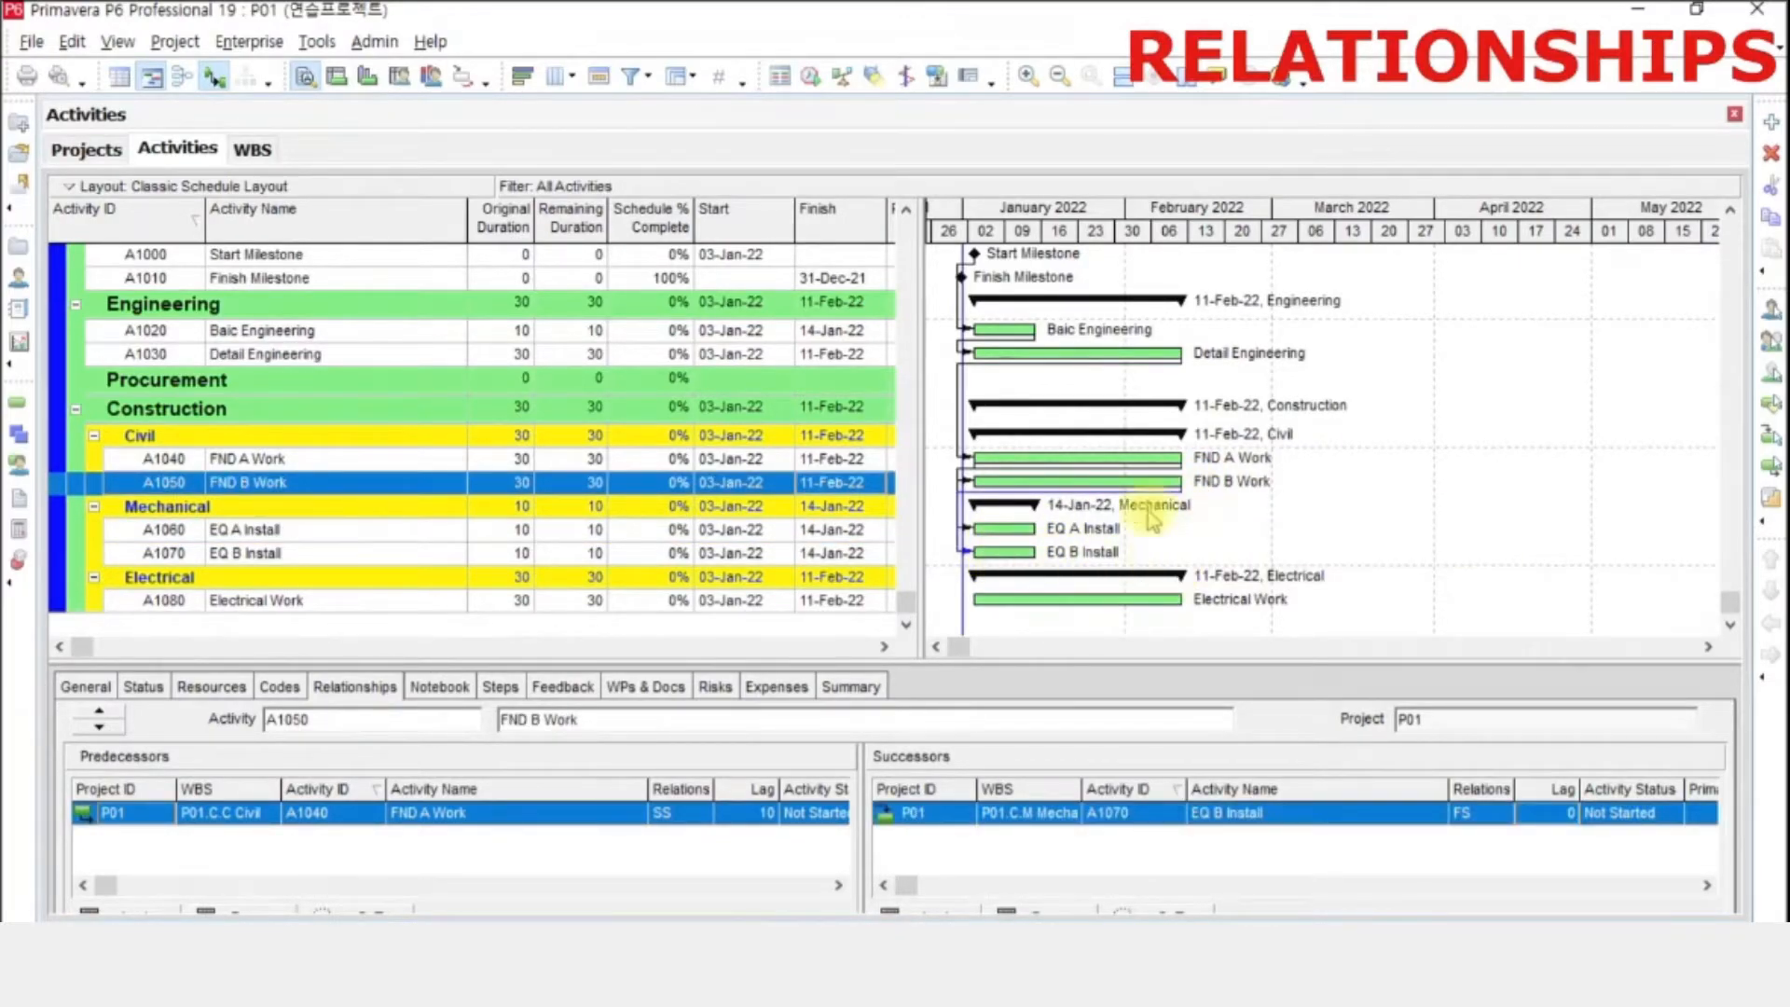
# - Link the finish of the EQ A Install bar to the start of the Electrical Work bar in the Gantt chart
pyautogui.click(853, 604)
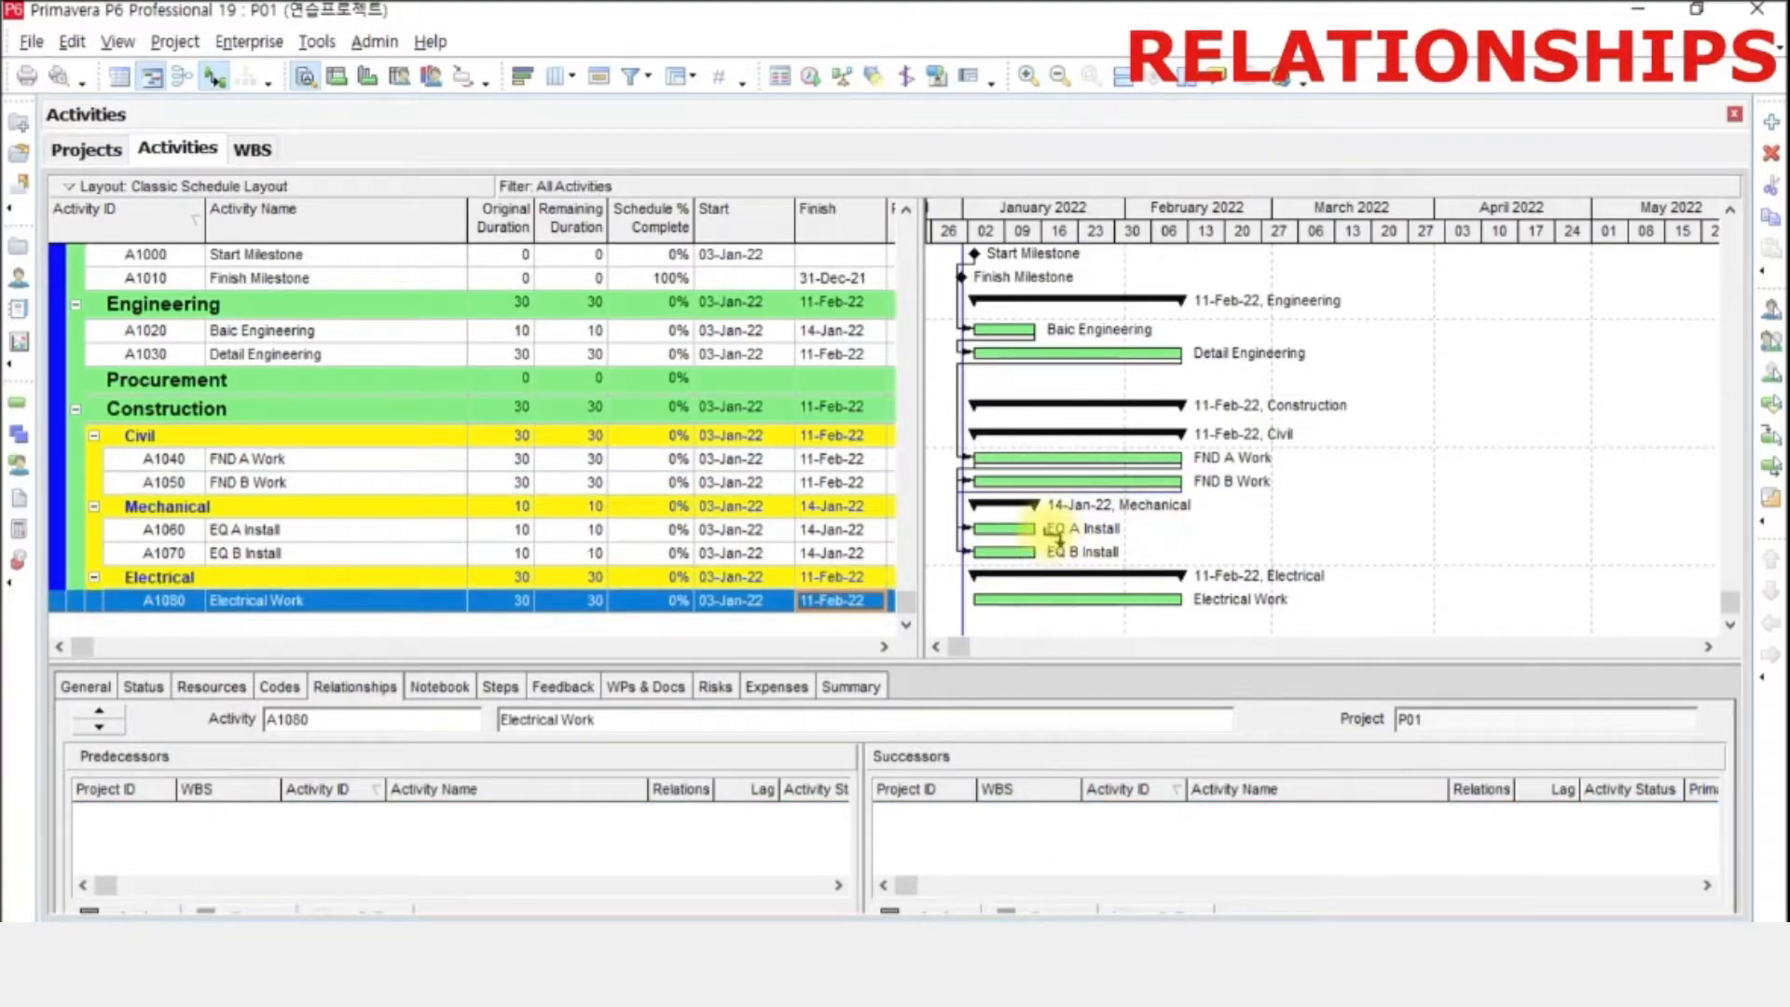
pyautogui.moveTo(1038, 529); pyautogui.dragTo(979, 602)
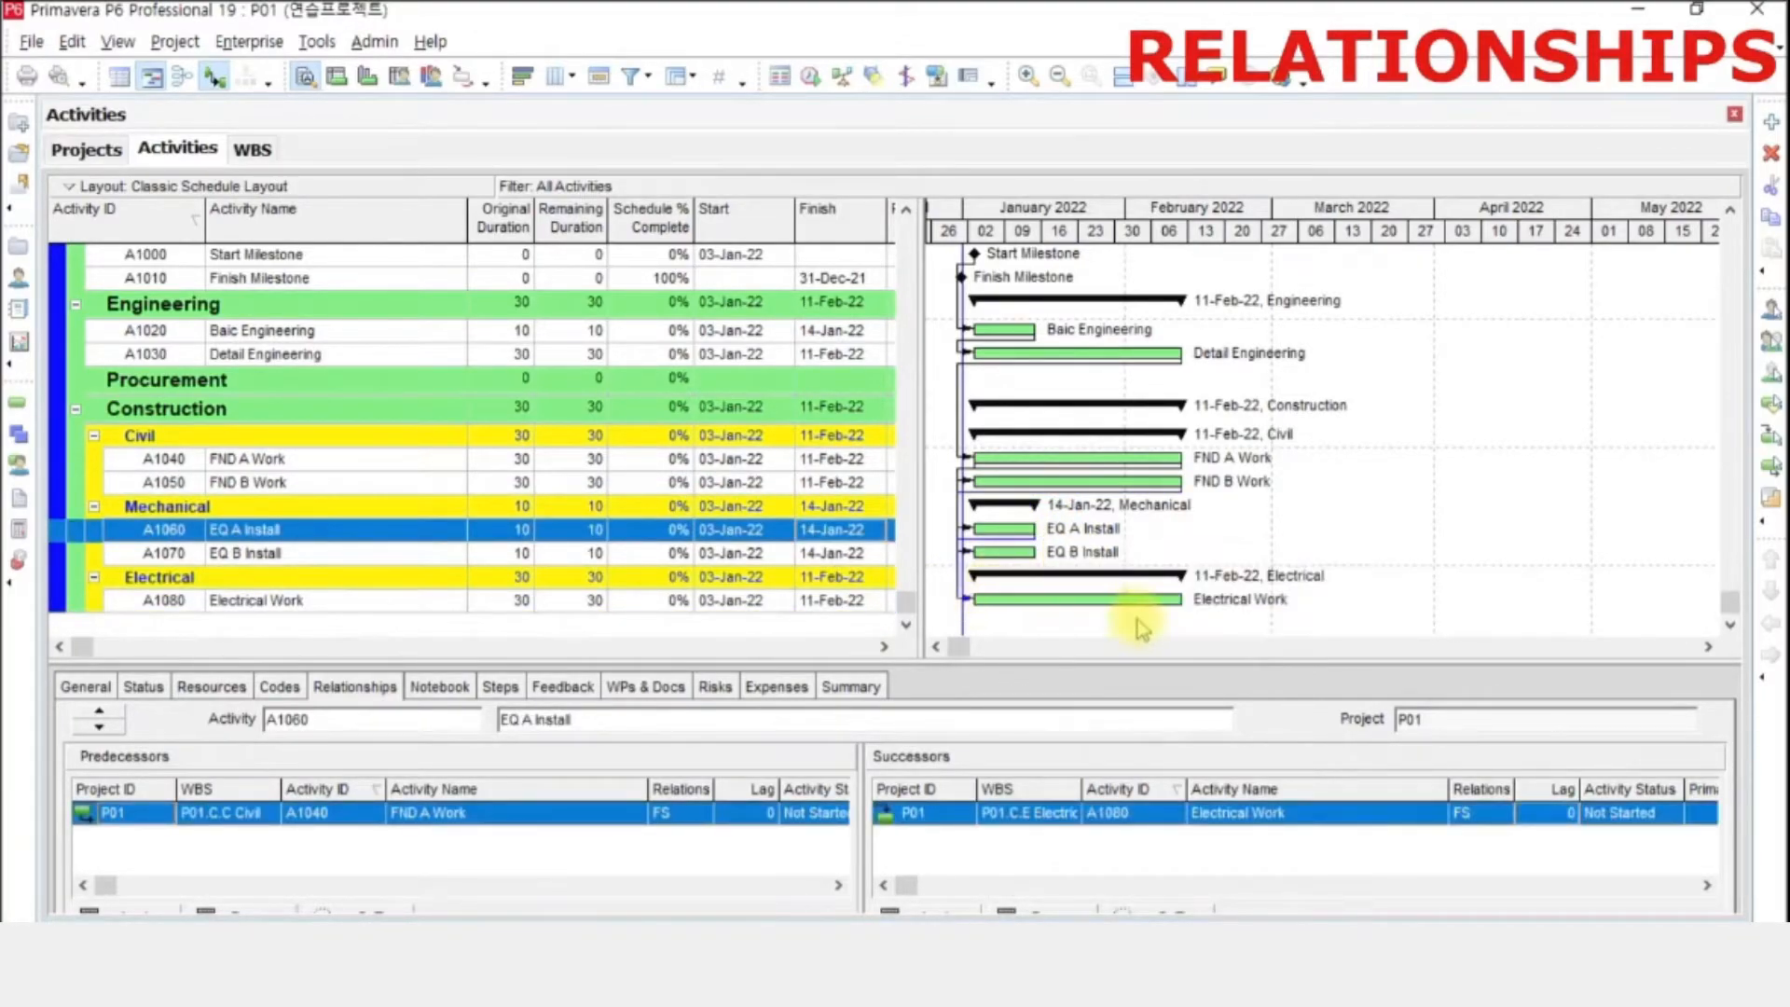
# - Assign Finish Milestone (A1010) as a successor of Electrical Work (A1080) and close the successor list
pyautogui.click(868, 606)
pyautogui.scroll(1, 1270, 630)
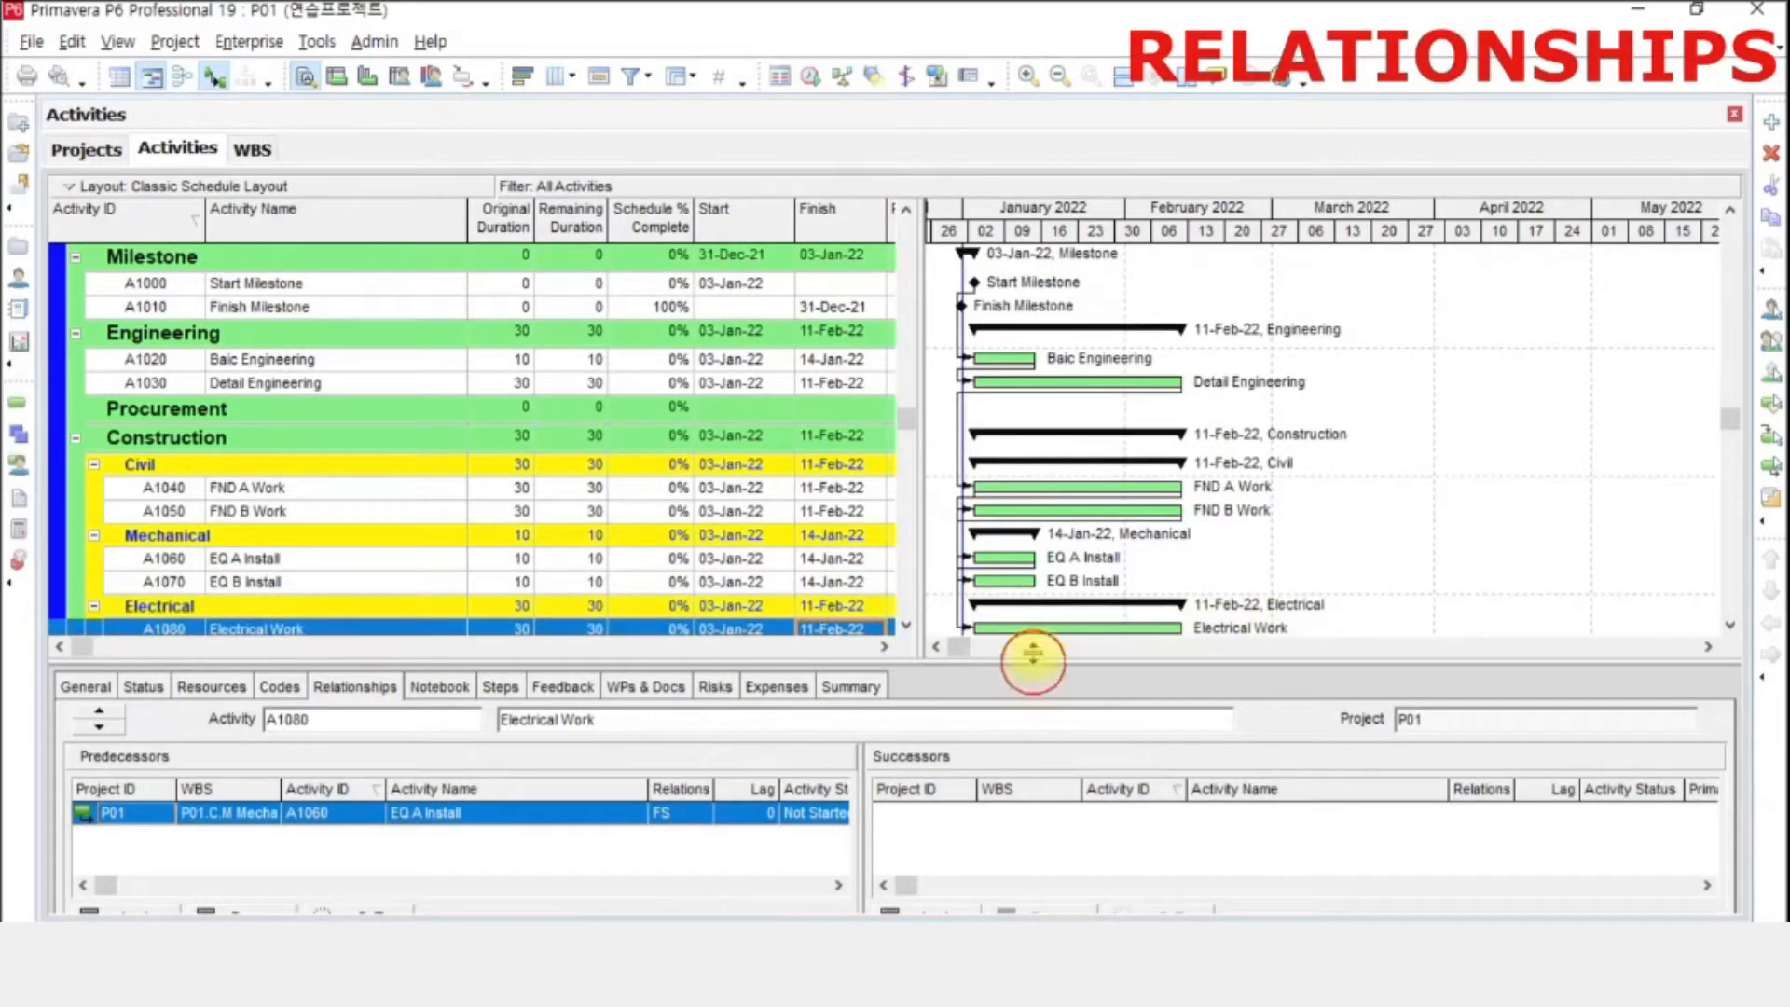
pyautogui.moveTo(1033, 657); pyautogui.dragTo(1032, 603)
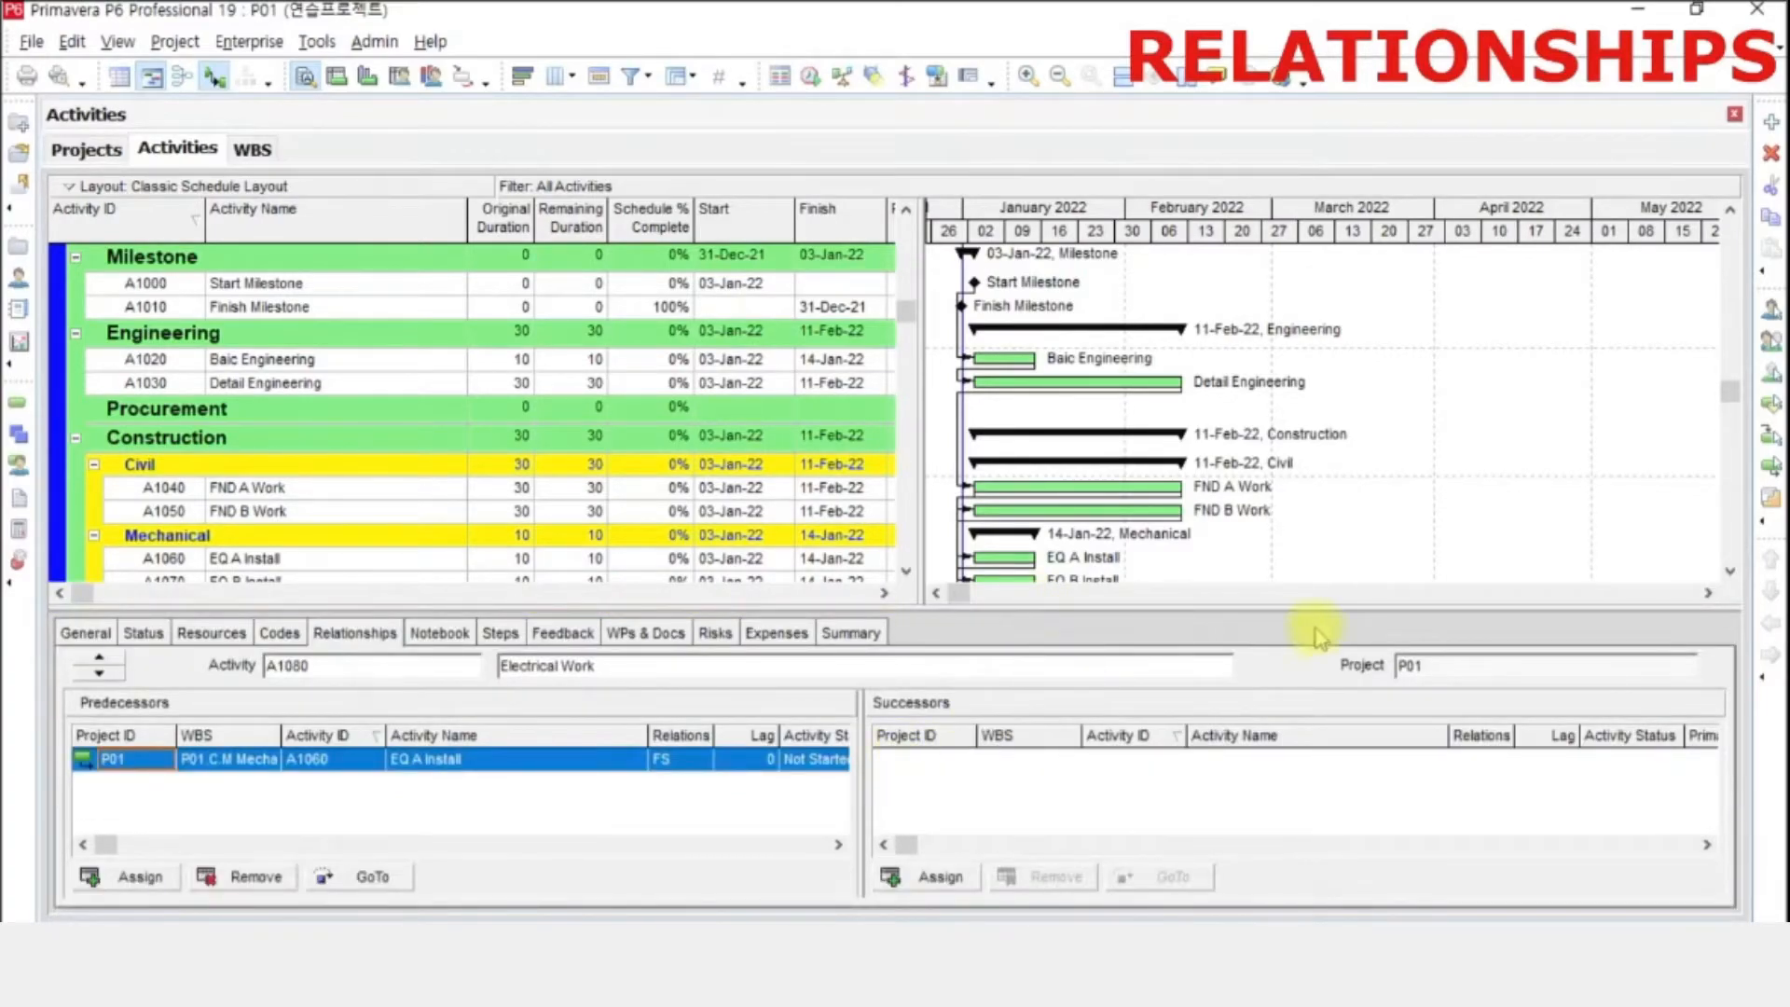
pyautogui.scroll(-3, 1729, 569)
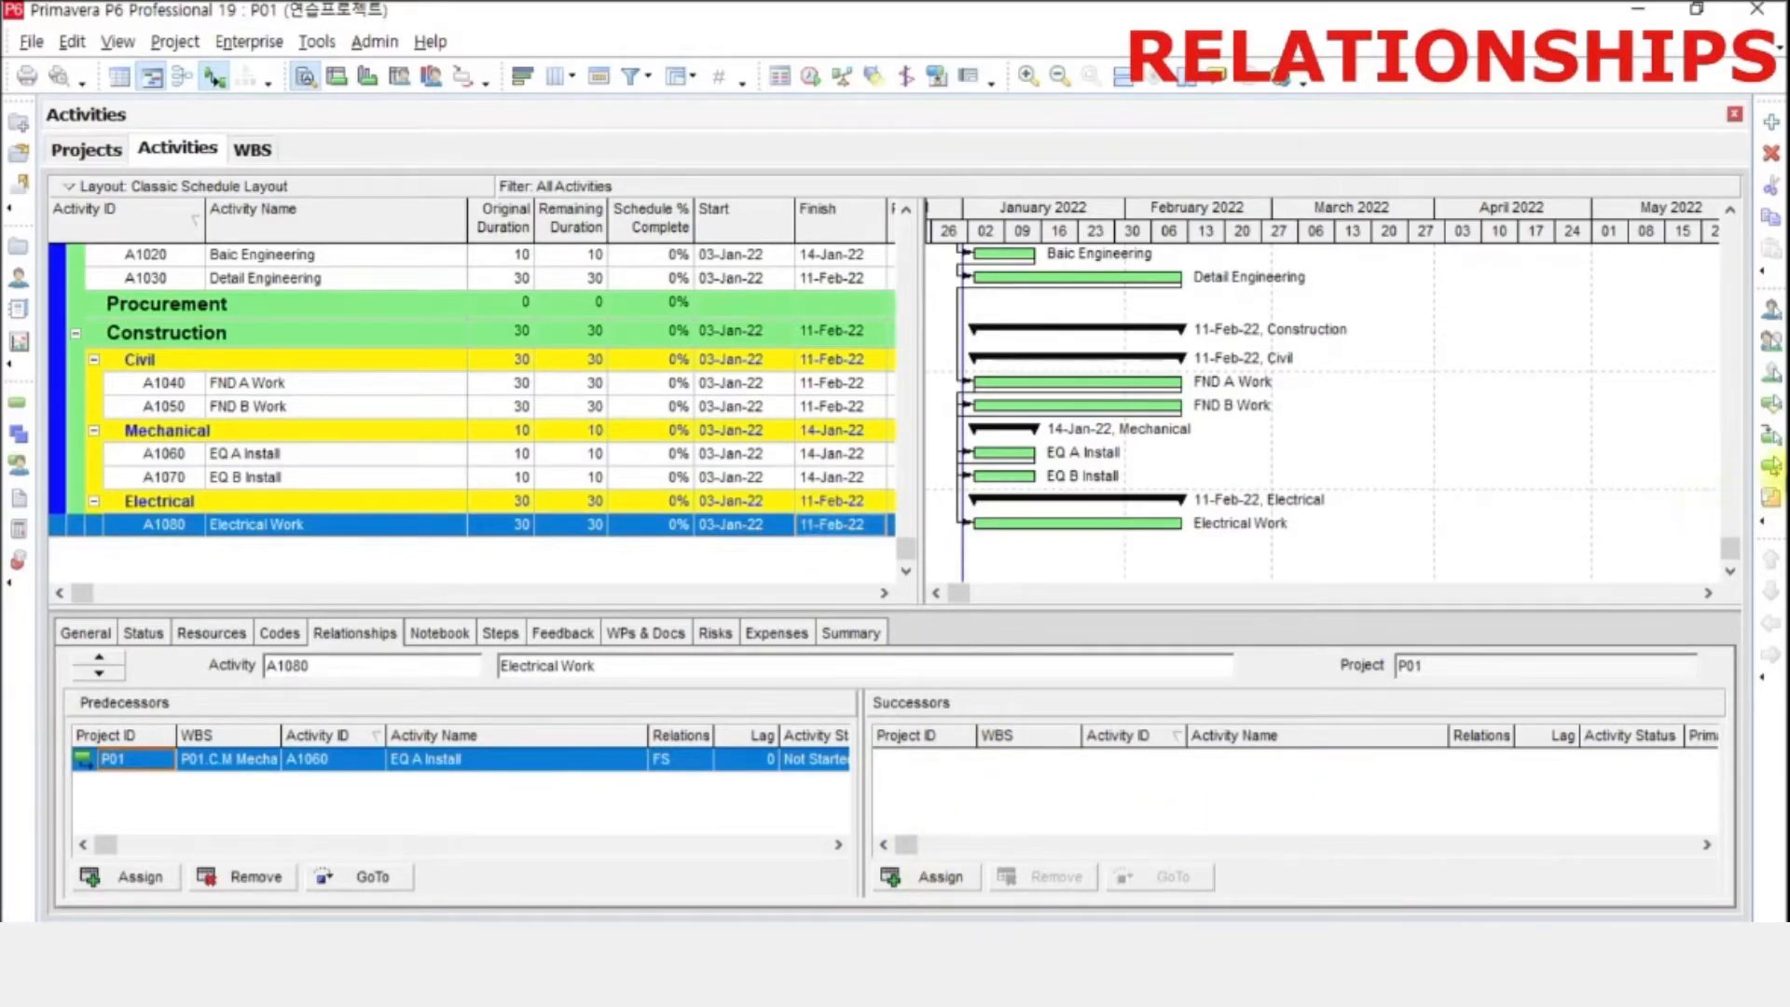
pyautogui.click(1772, 463)
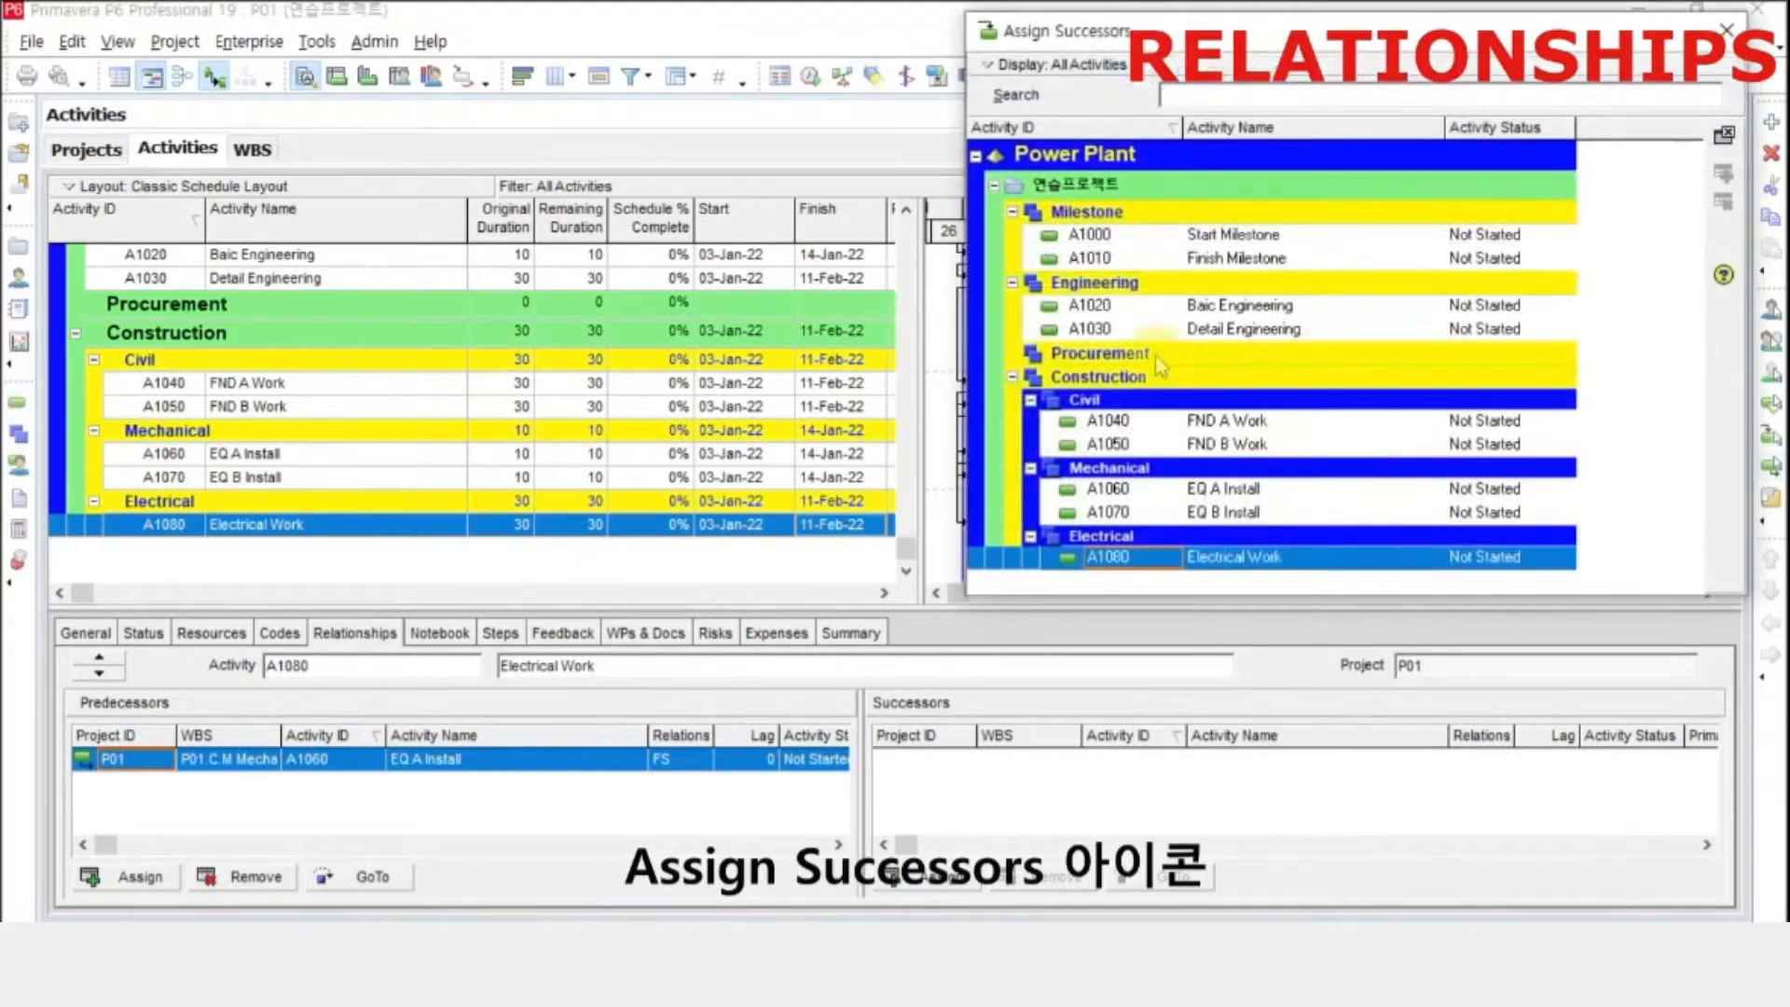
pyautogui.moveTo(1166, 28); pyautogui.dragTo(1092, 173)
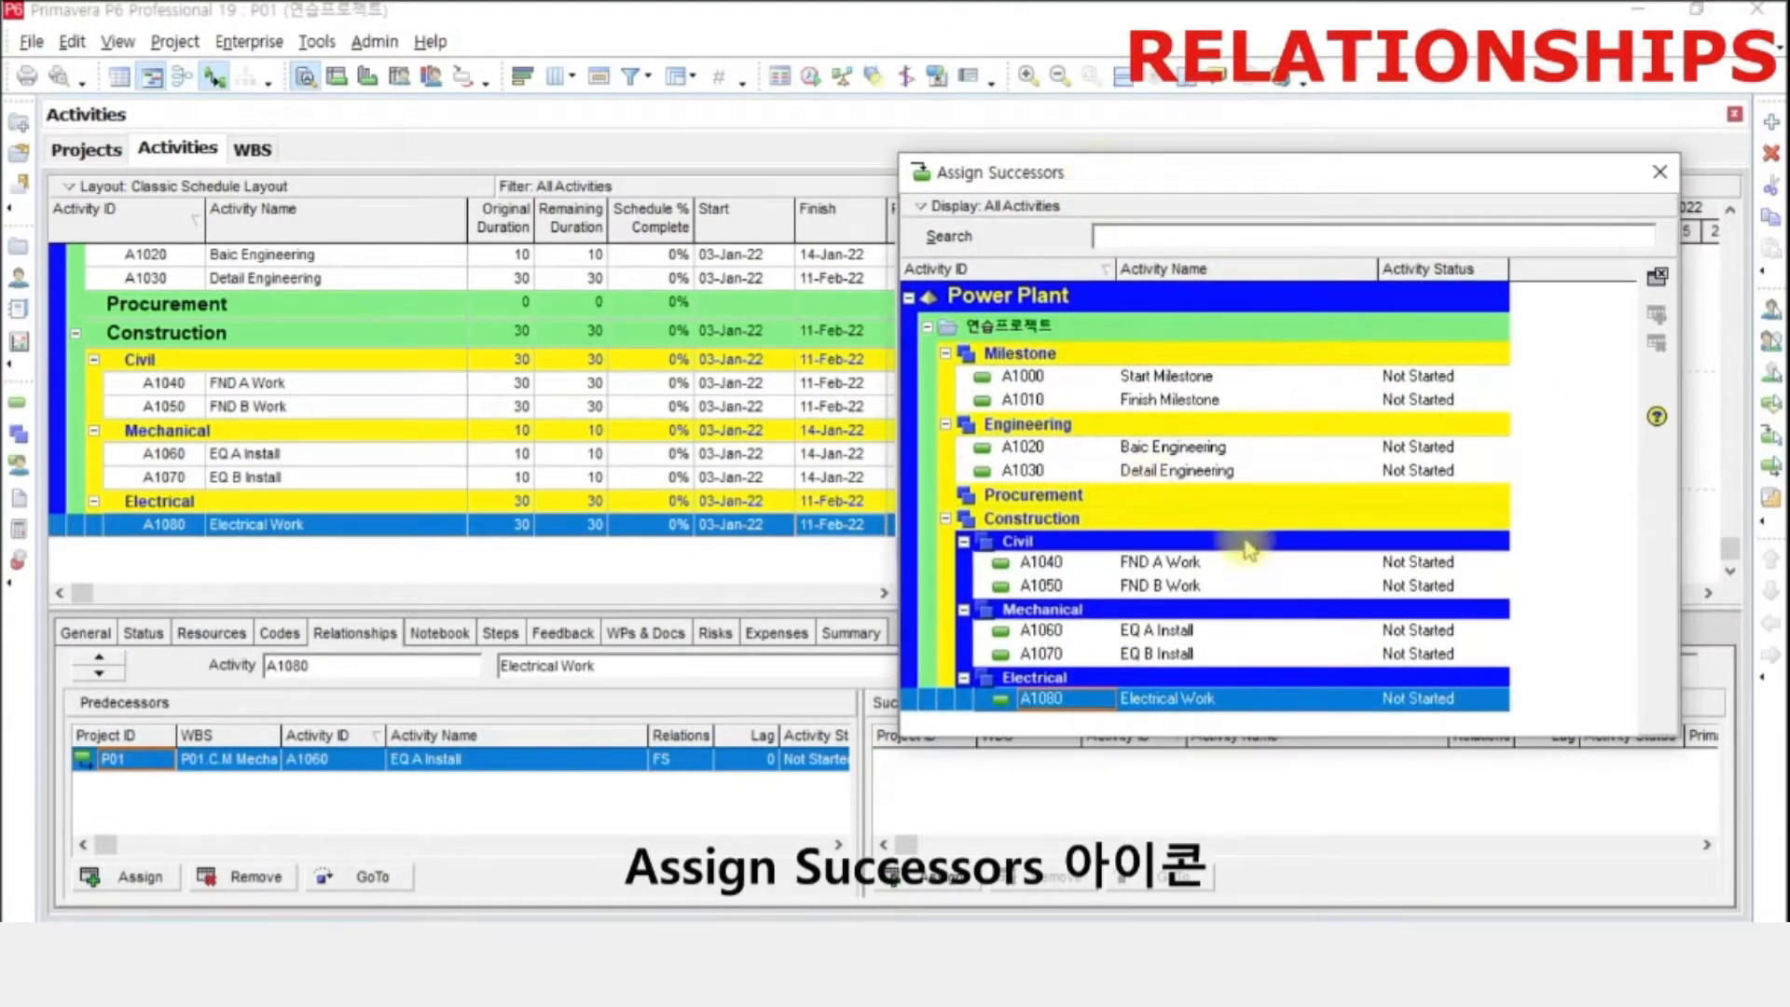
pyautogui.doubleClick(1177, 405)
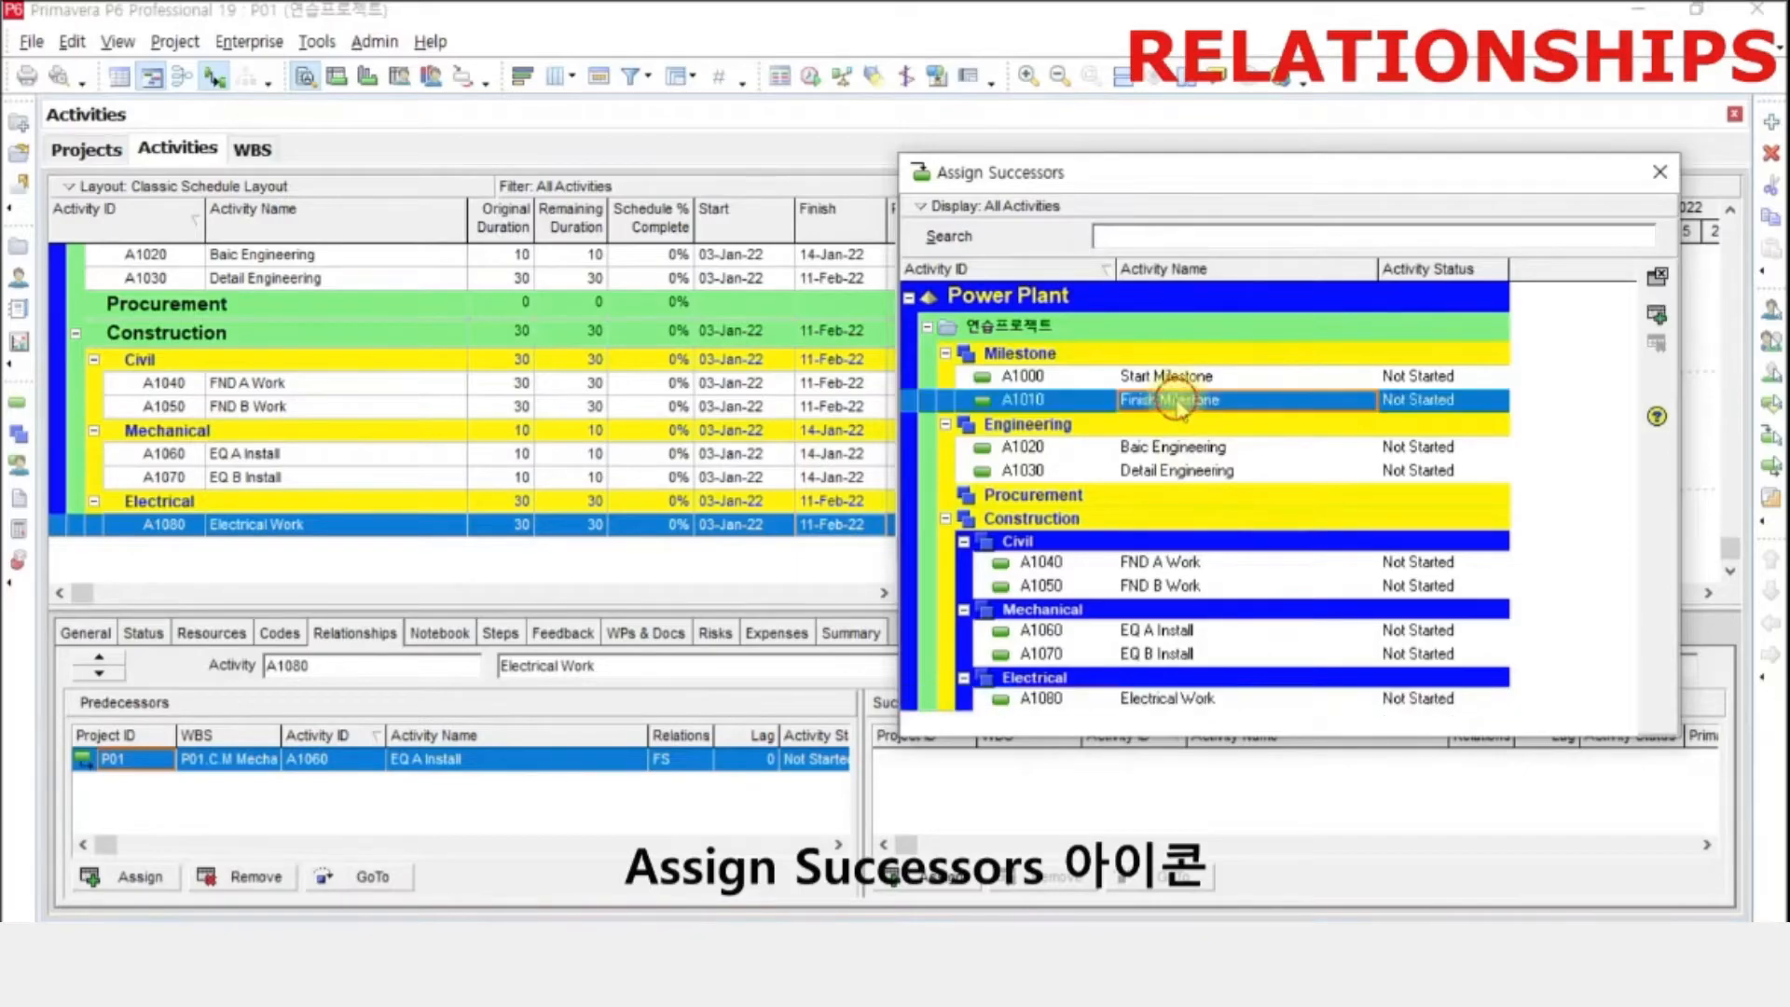
pyautogui.moveTo(1221, 172); pyautogui.dragTo(1288, 15)
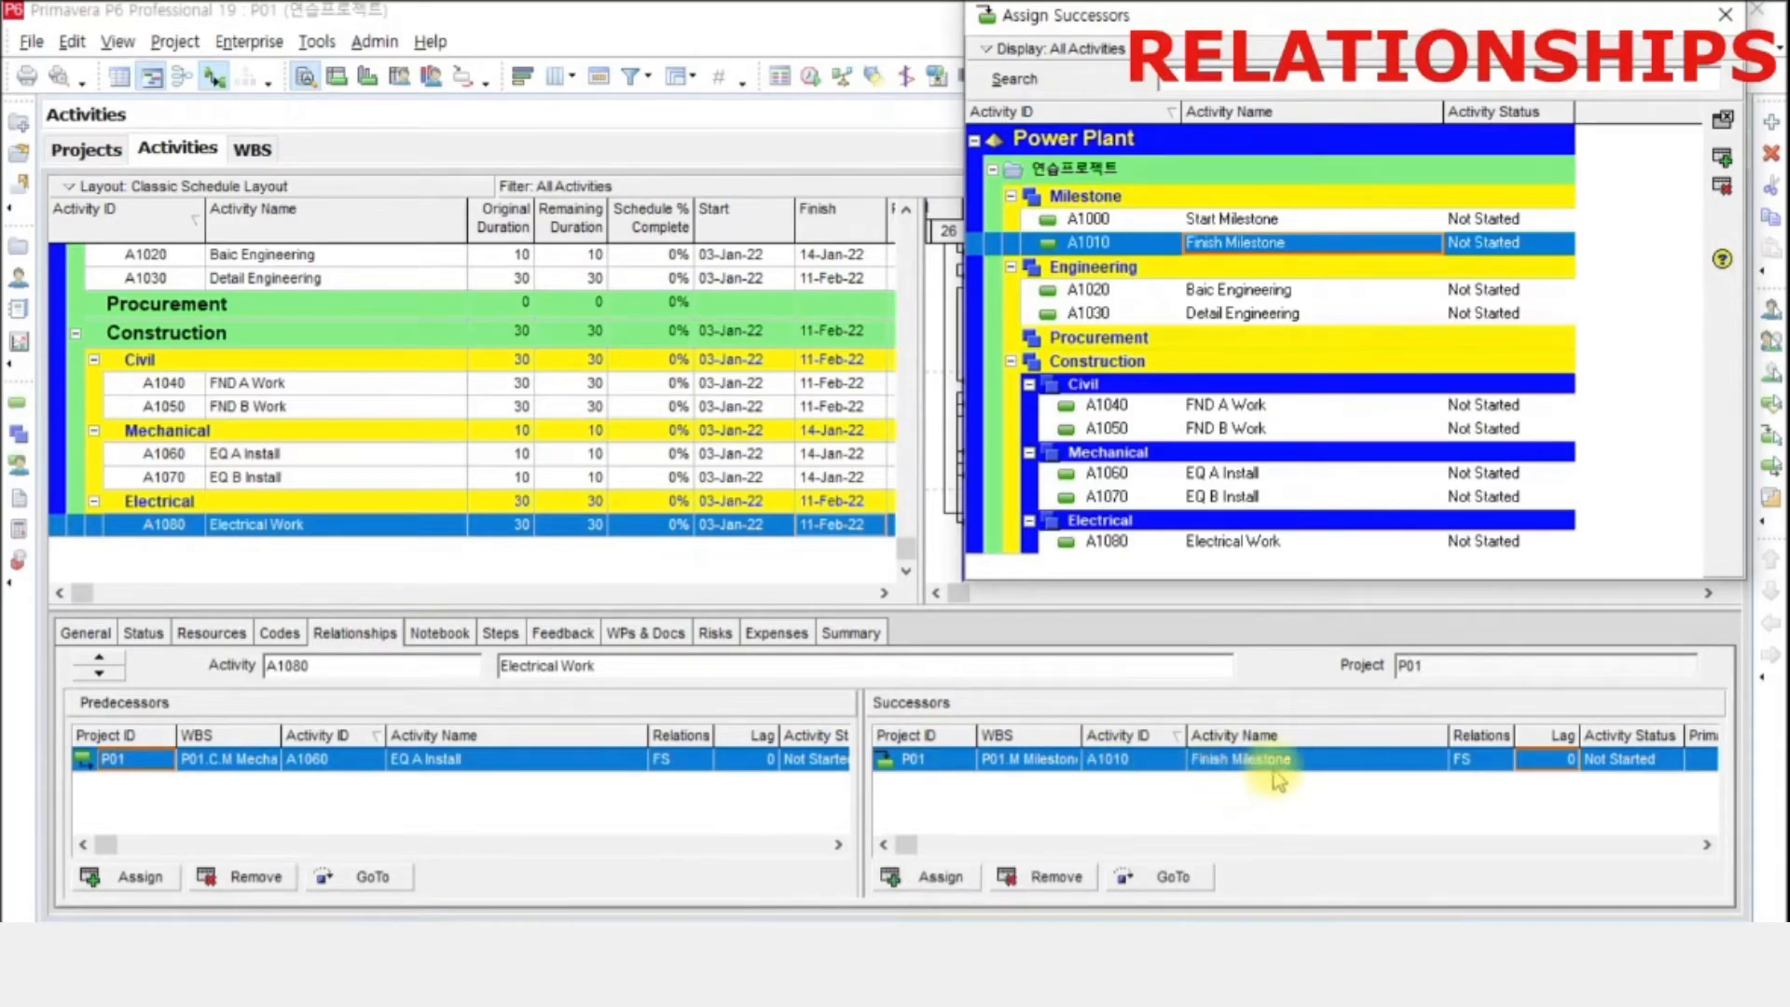
pyautogui.moveTo(1641, 18); pyautogui.dragTo(1565, 47)
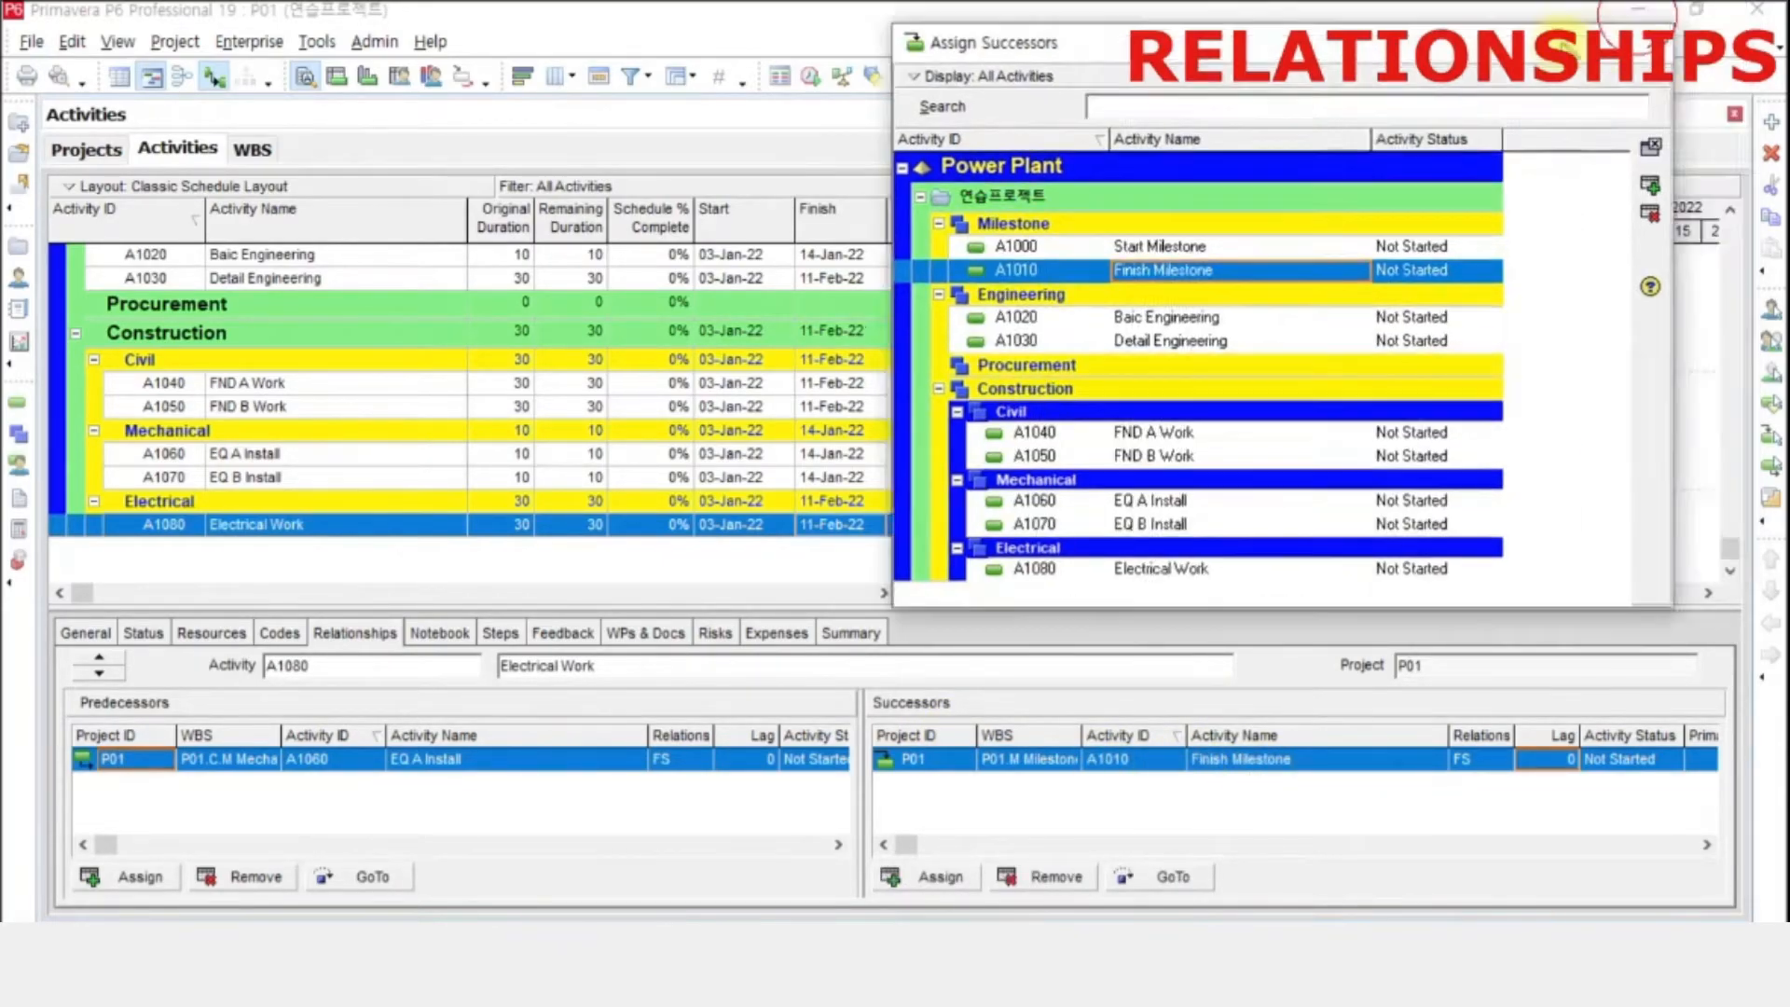
pyautogui.click(1650, 42)
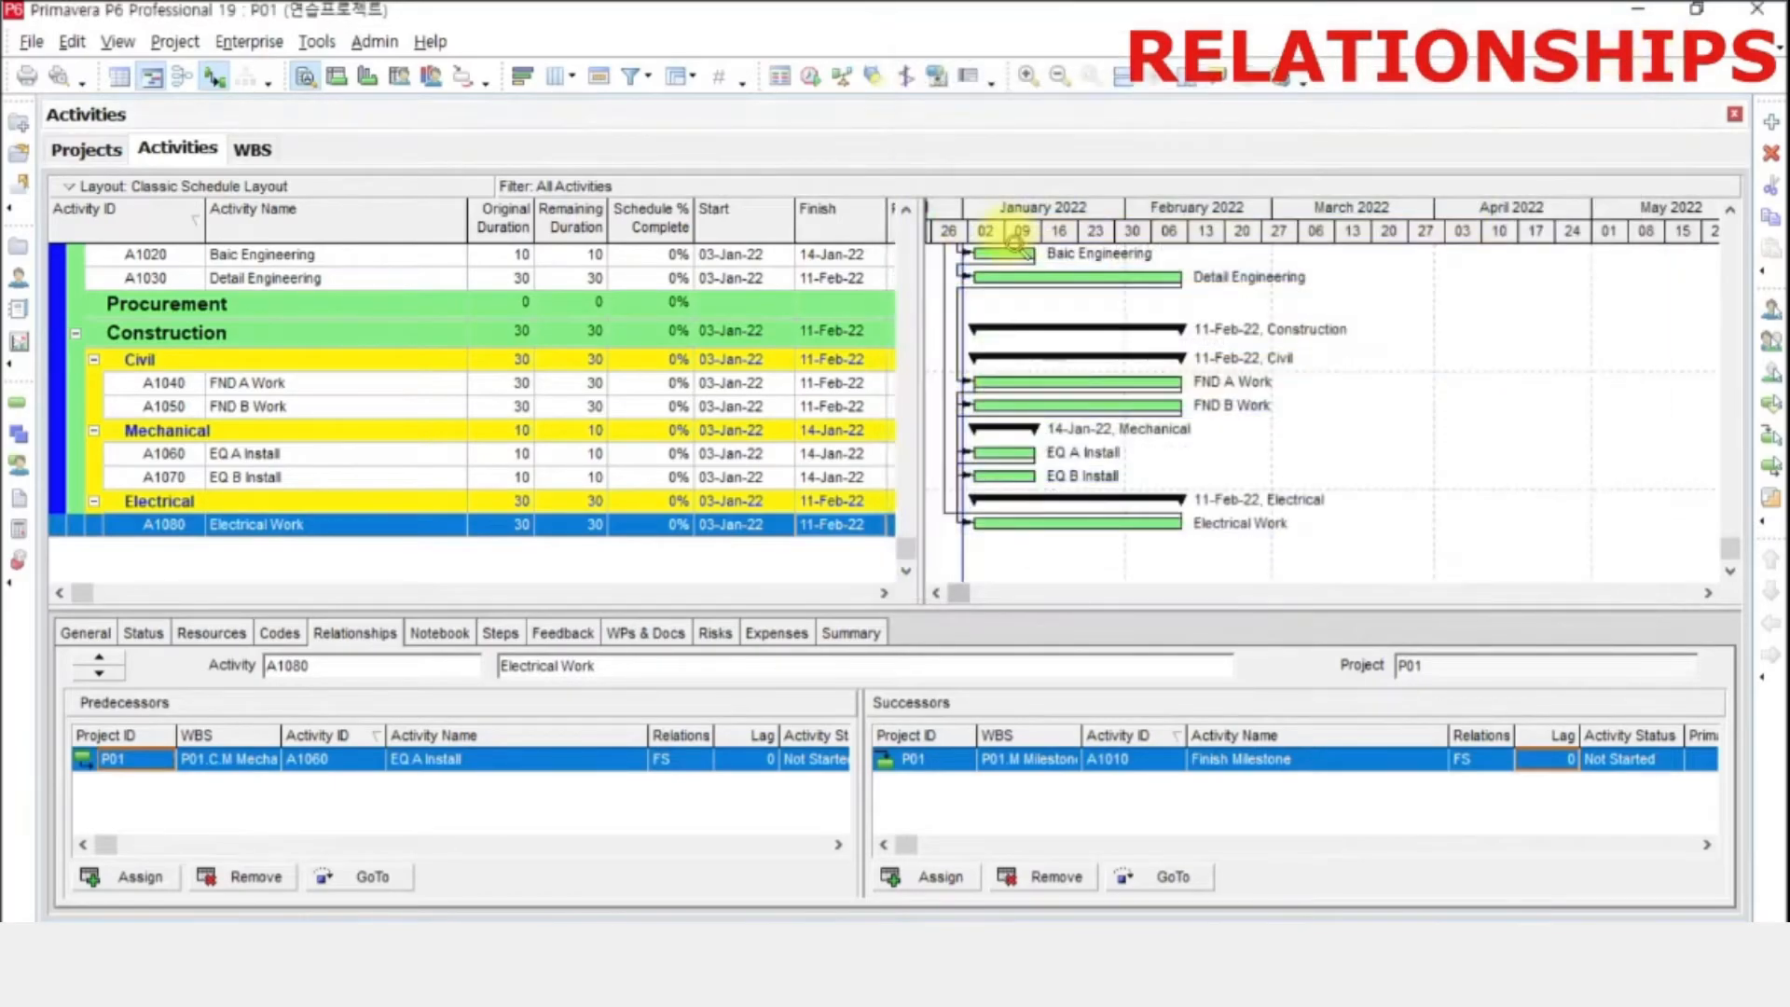
# - Set up the schedule calculation with 01-Jan-22 as the current data date and logging to file enabled
pyautogui.click(770, 383)
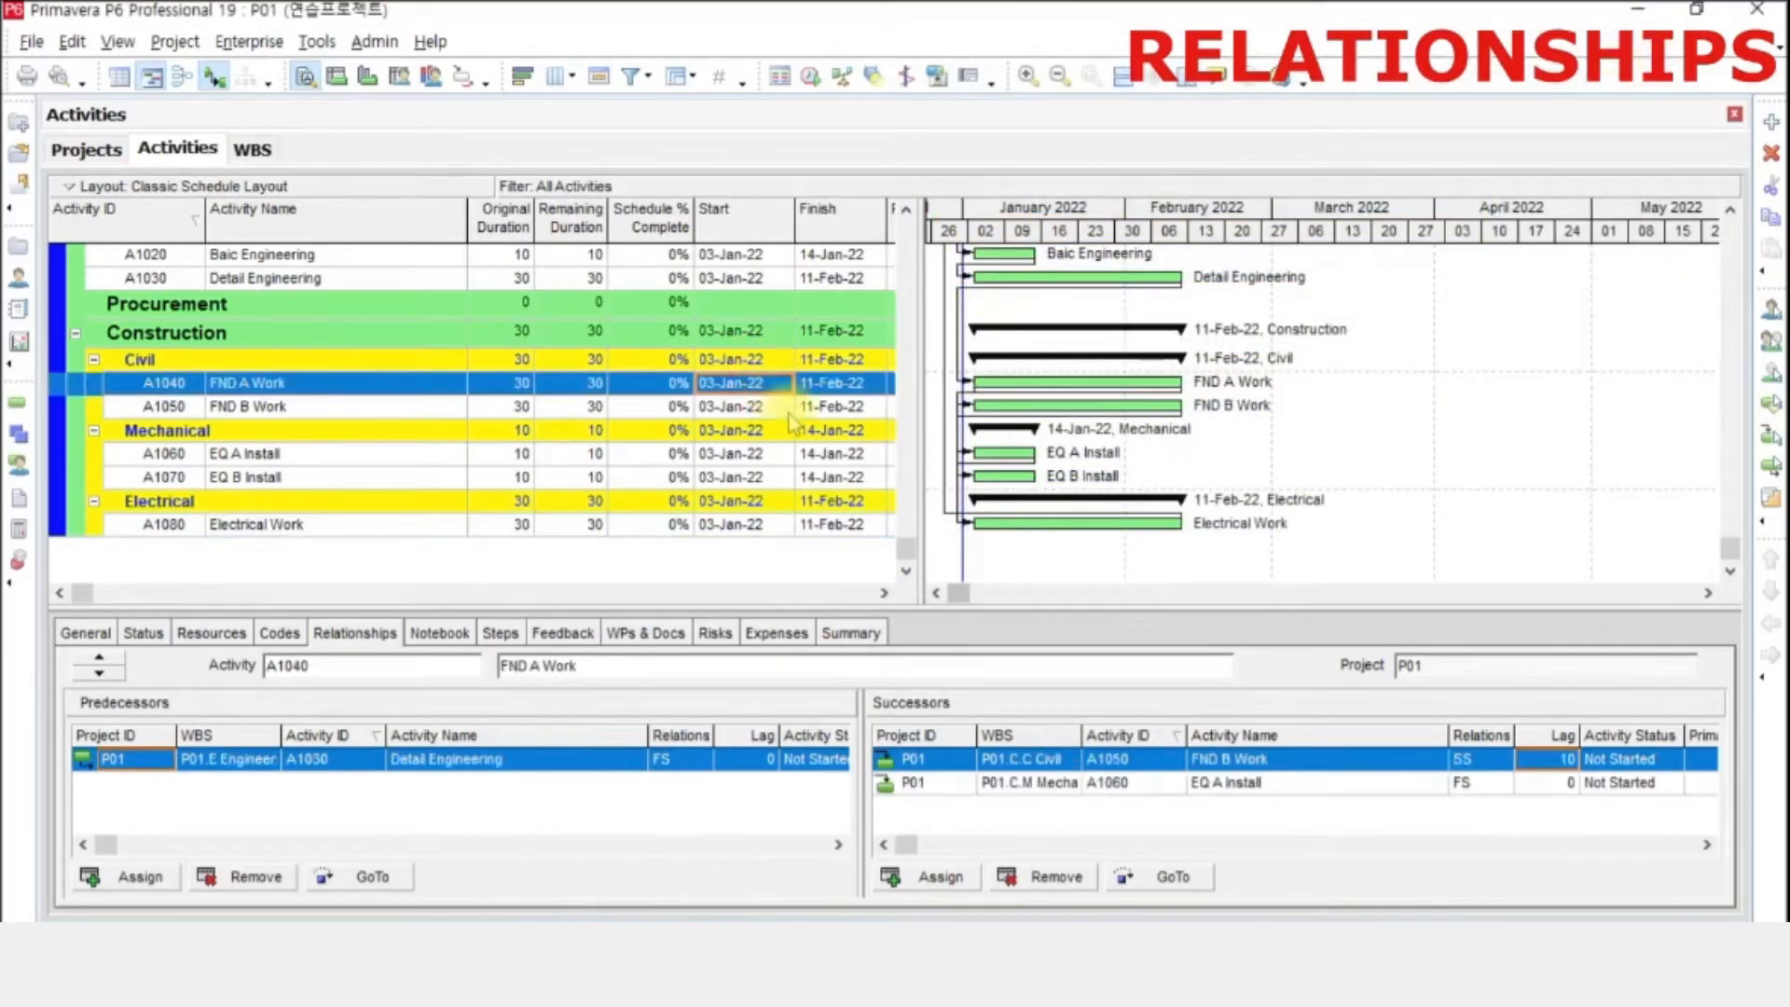
pyautogui.scroll(2, 1184, 518)
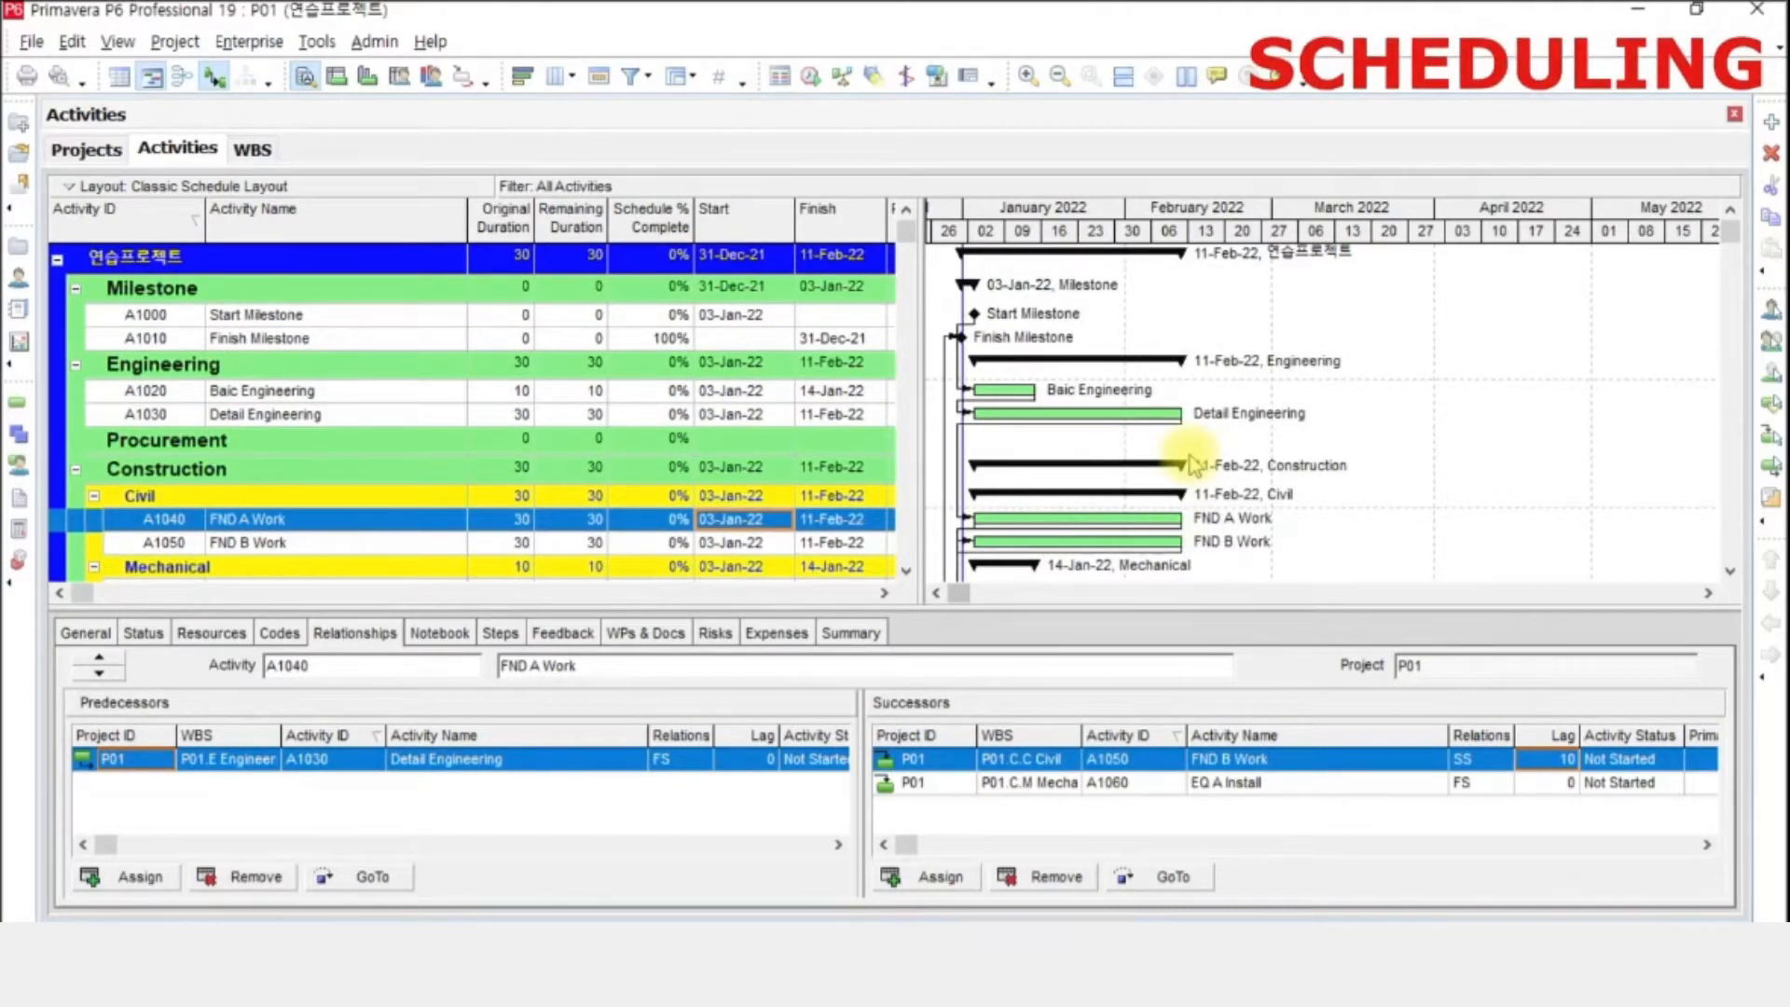
pyautogui.click(316, 41)
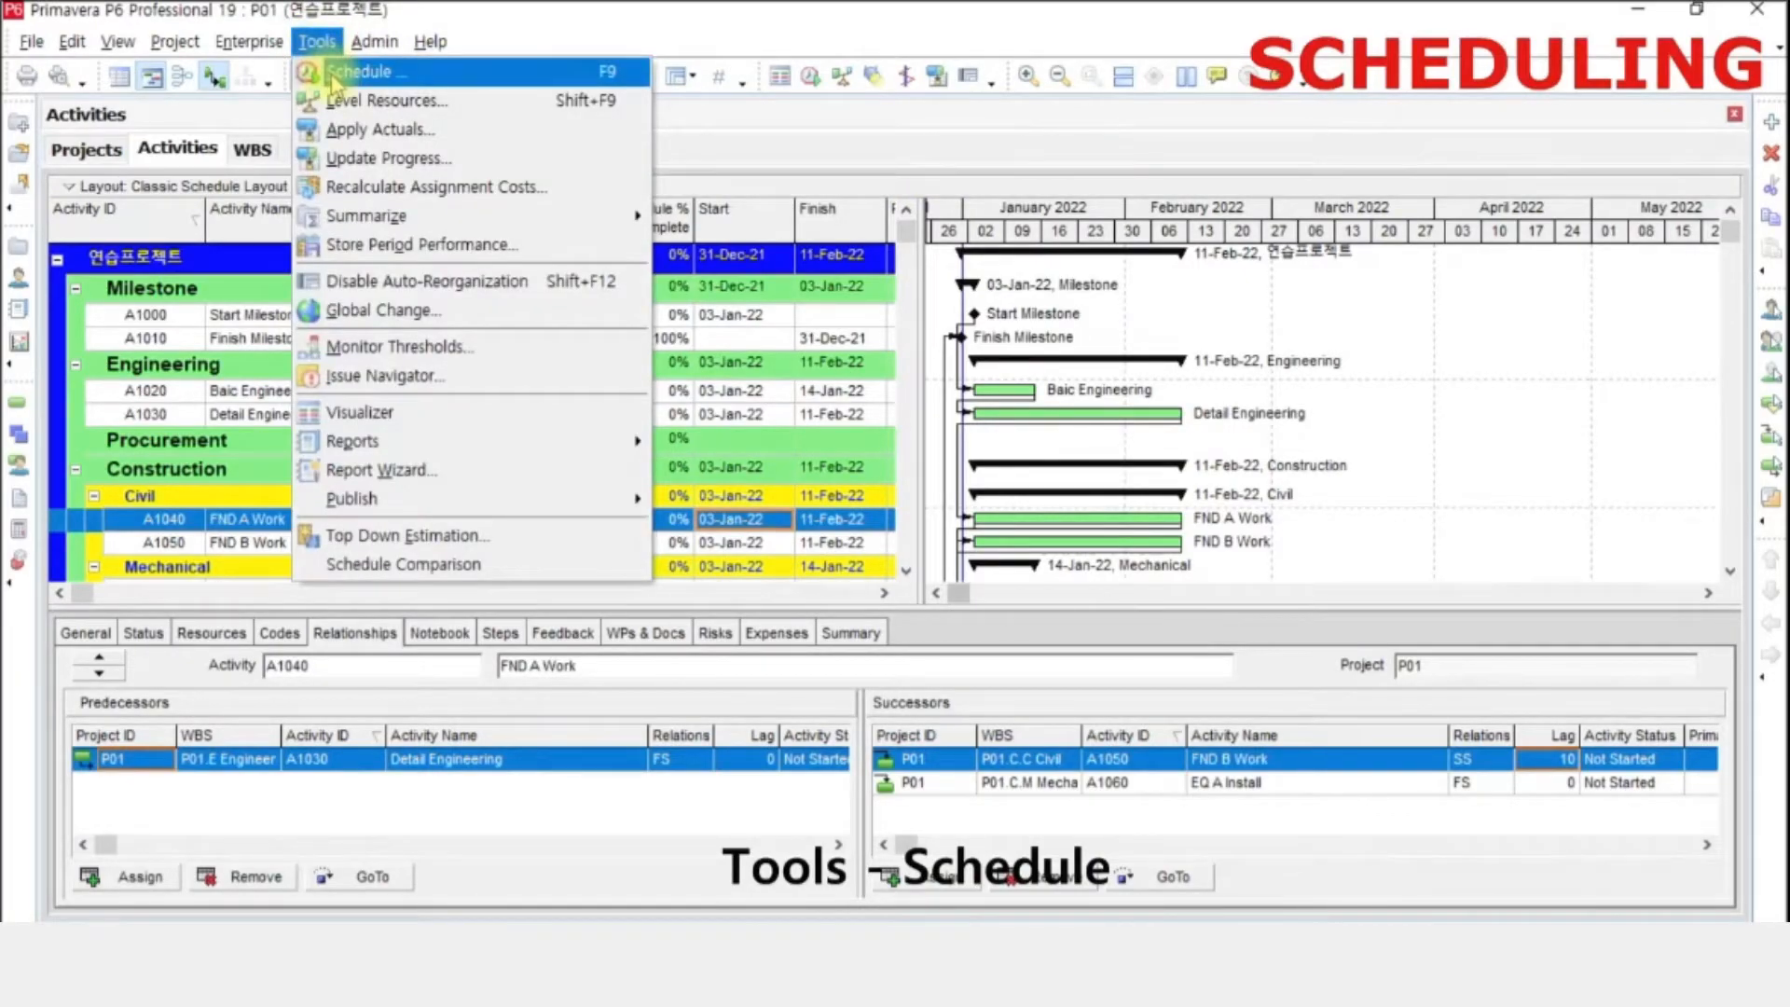
pyautogui.click(619, 80)
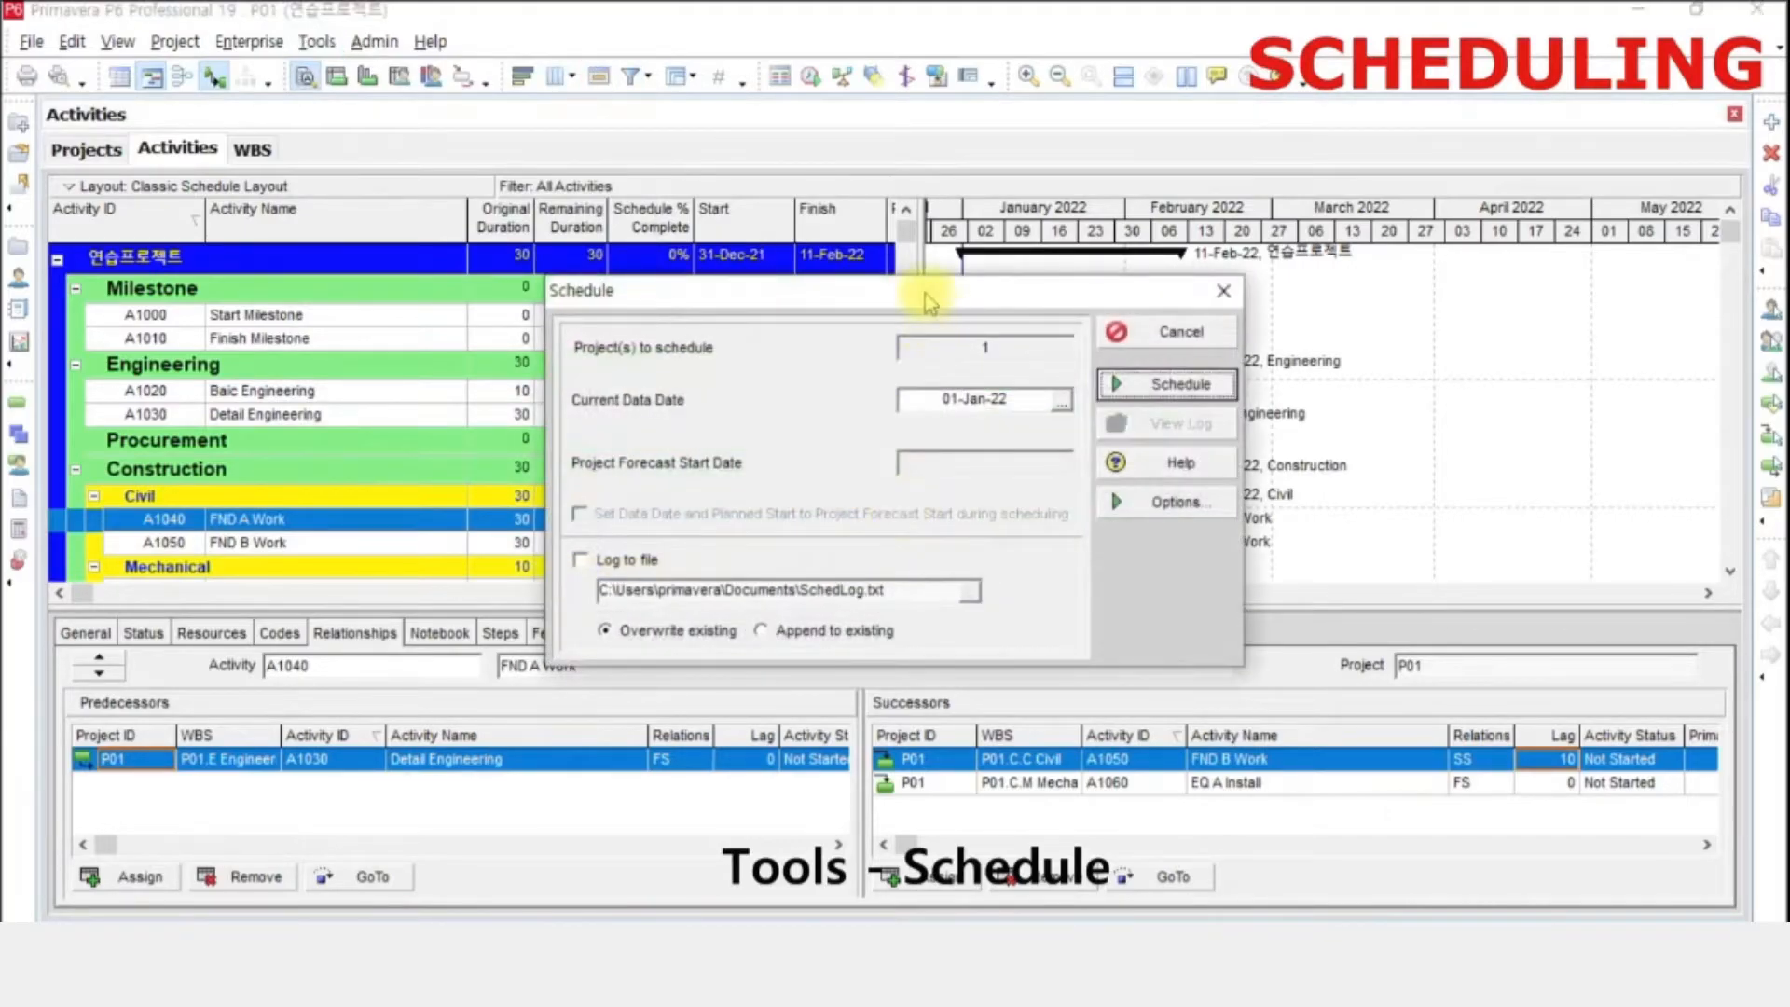
pyautogui.moveTo(927, 289); pyautogui.dragTo(871, 268)
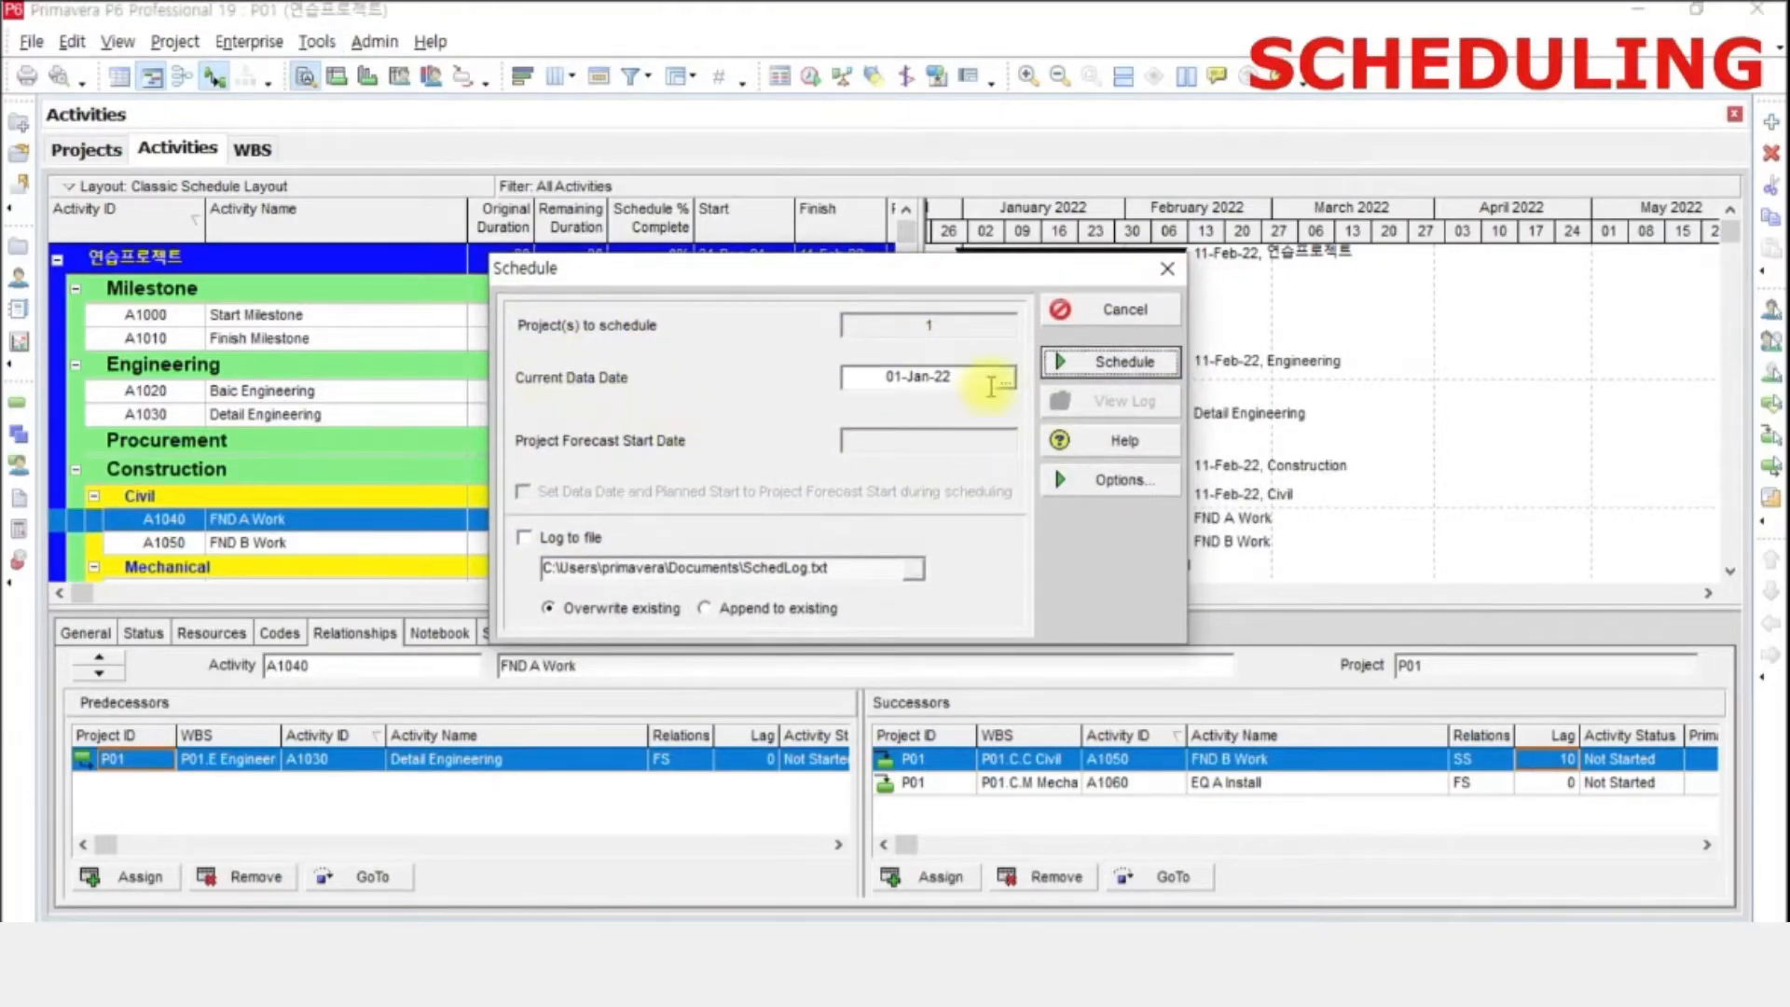
pyautogui.click(1003, 380)
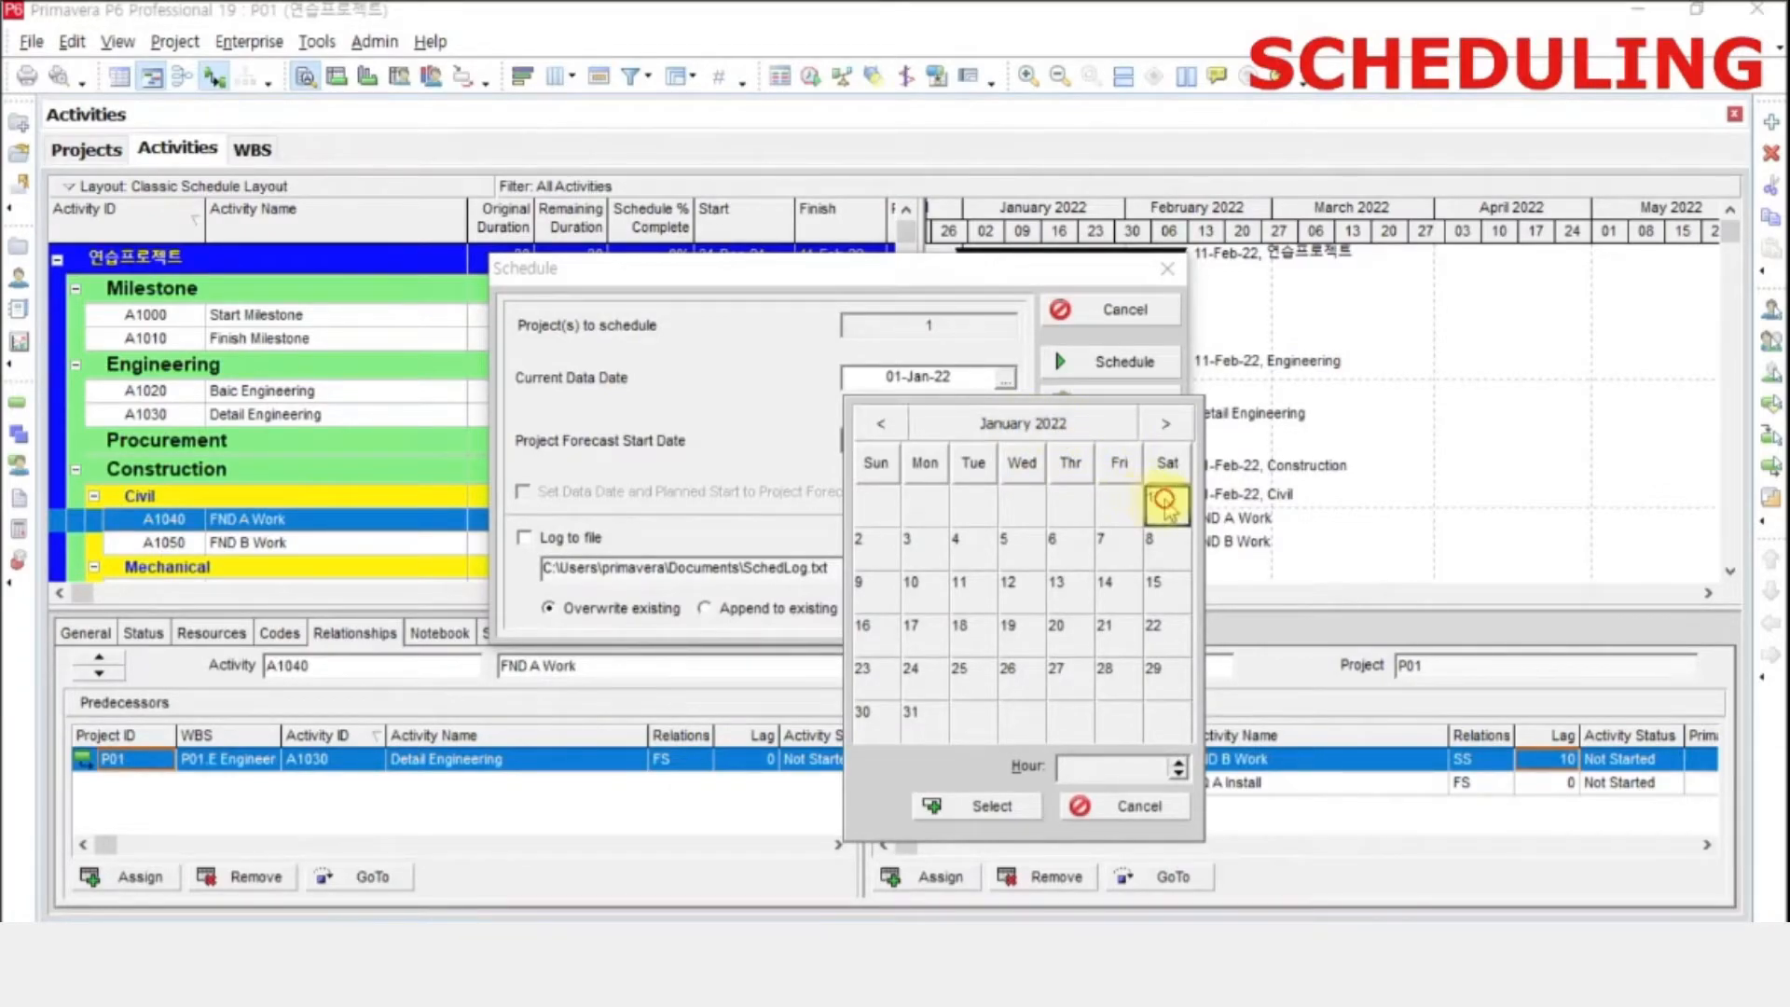
pyautogui.doubleClick(1165, 503)
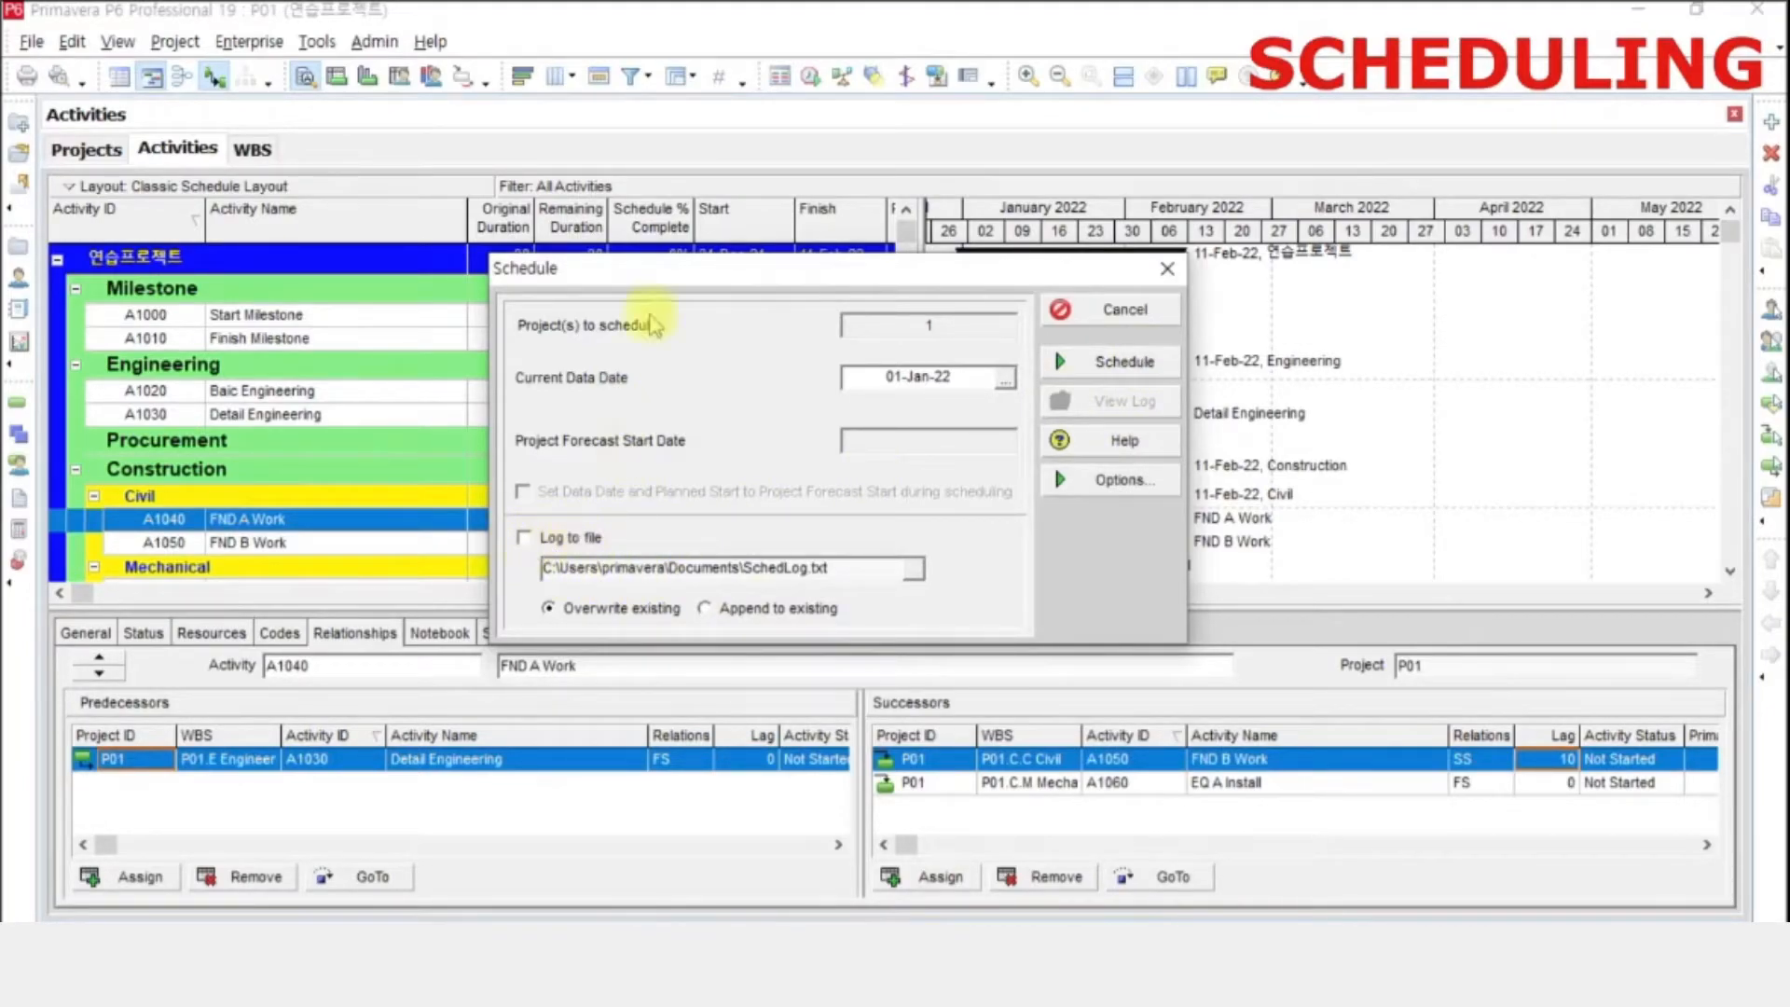
pyautogui.click(524, 540)
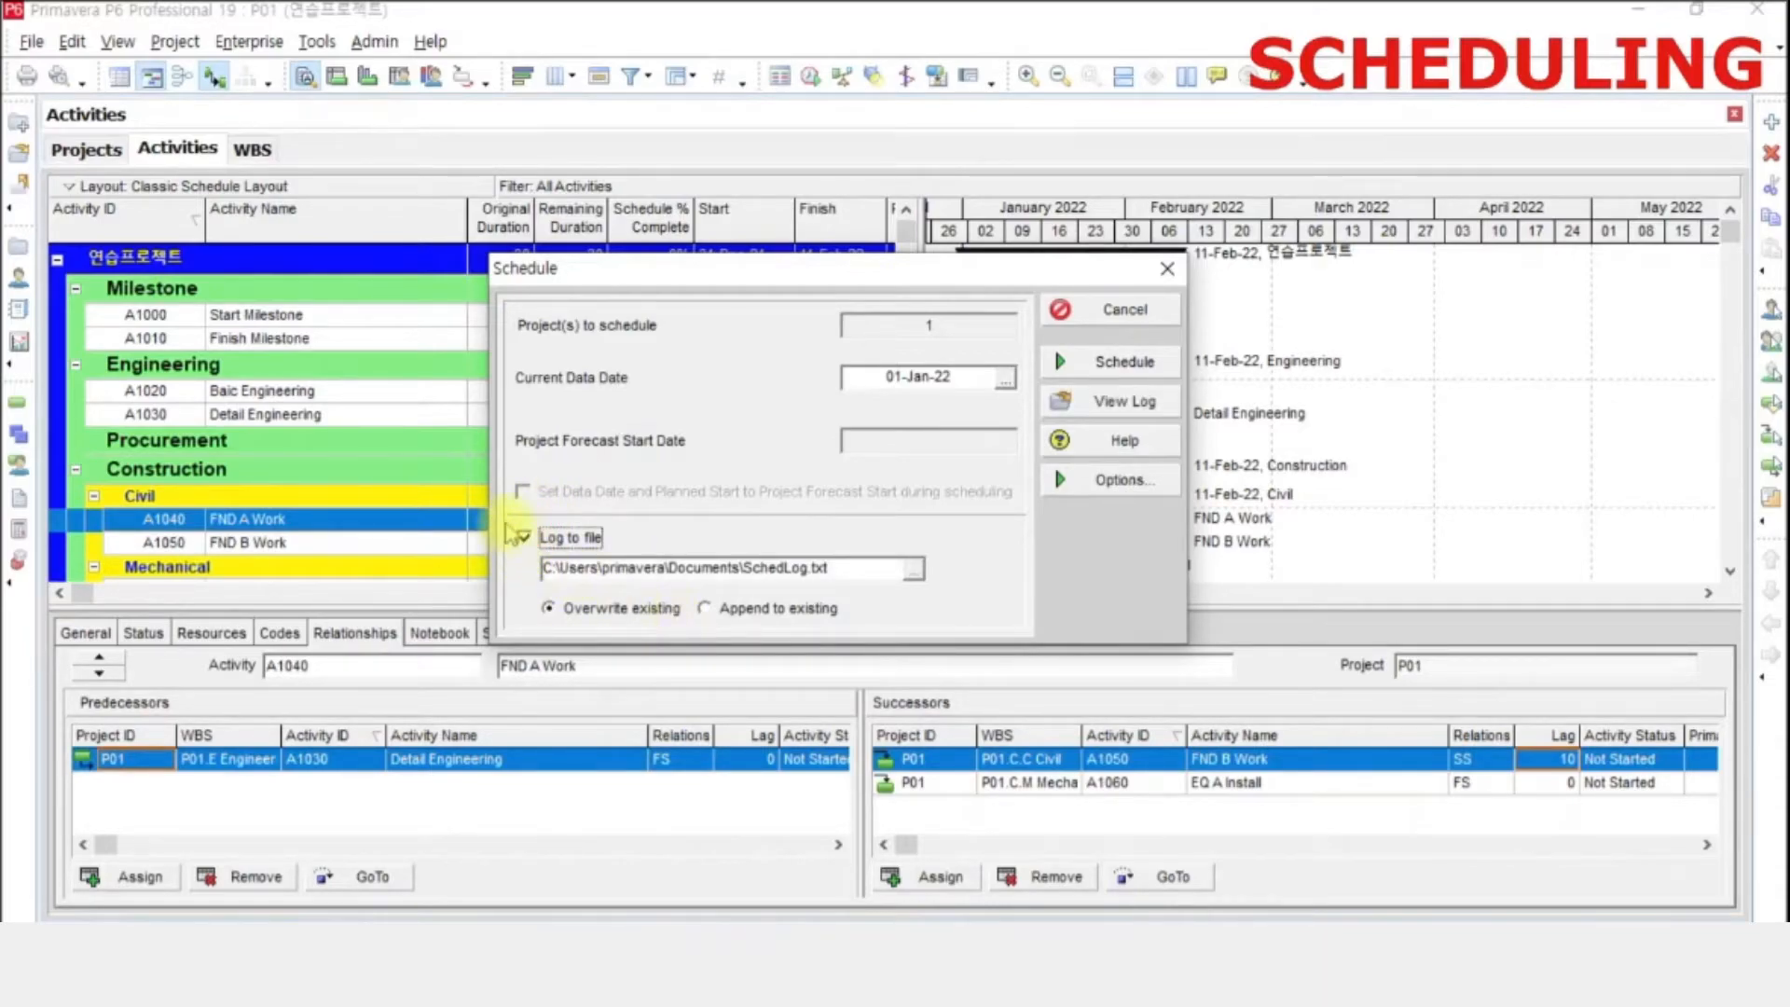
# - Set the schedule log to a new file named 연습프로젝트_SchedLog.txt in the P6 로그파일 folder
pyautogui.click(916, 574)
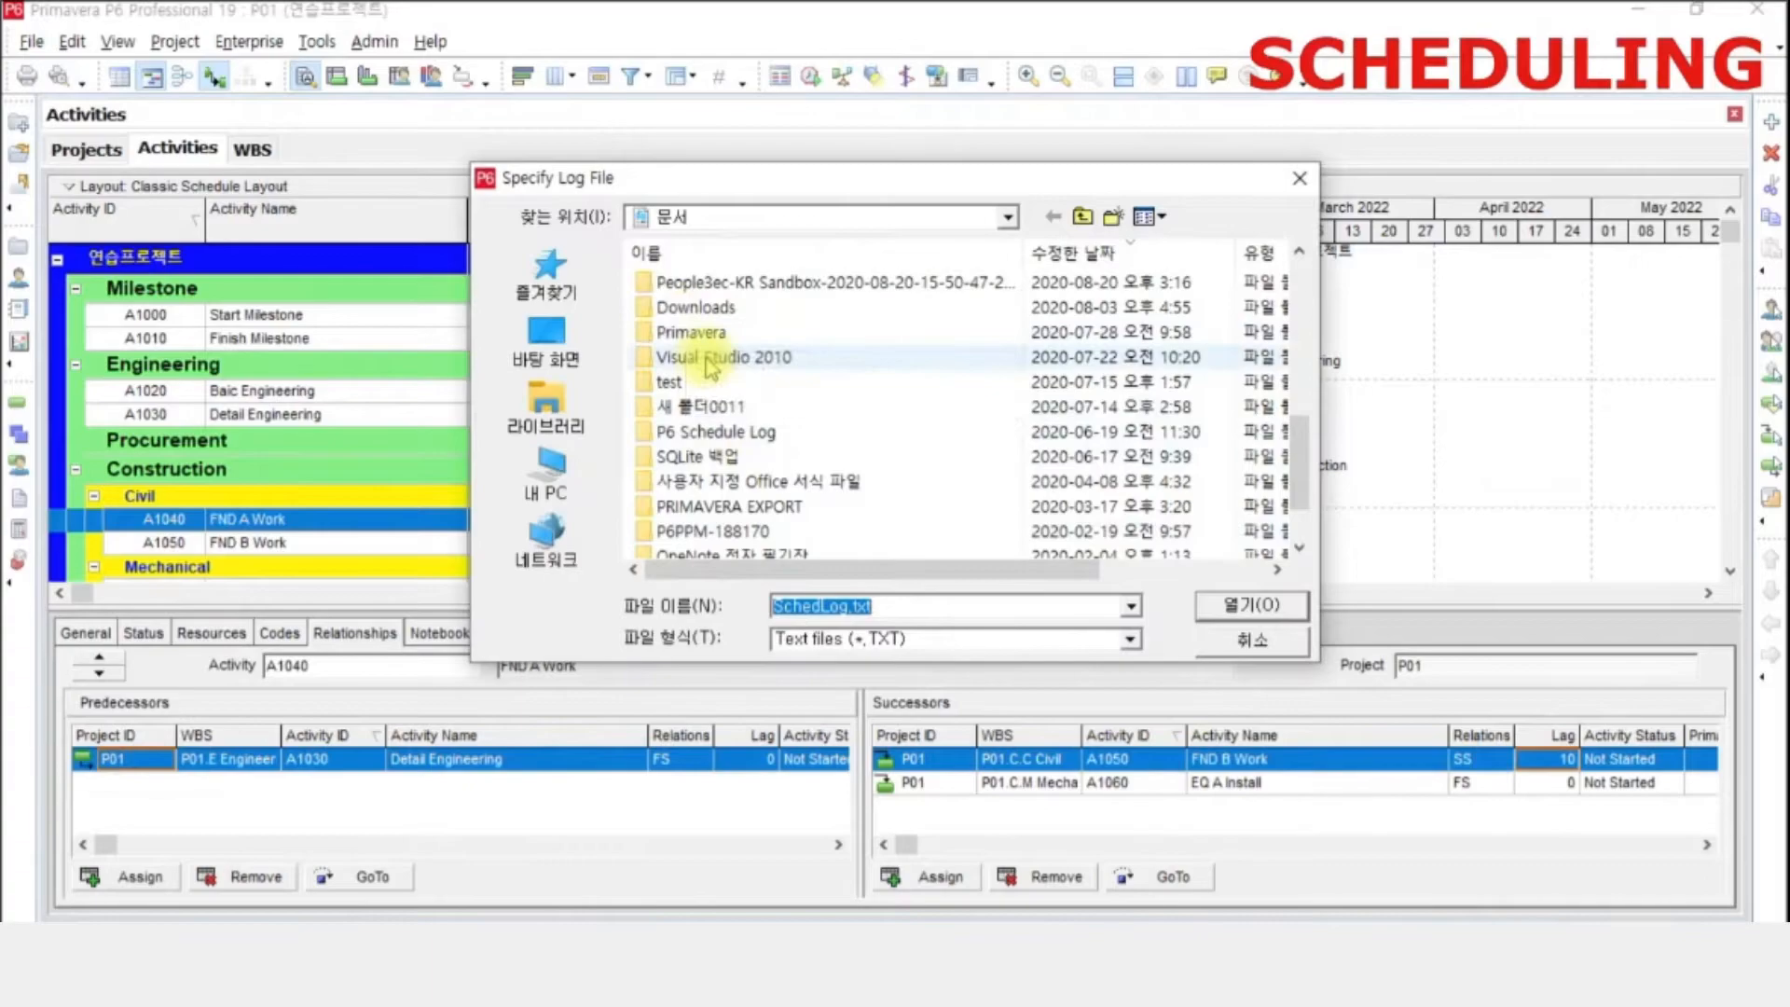
pyautogui.scroll(3, 709, 366)
pyautogui.click(701, 382)
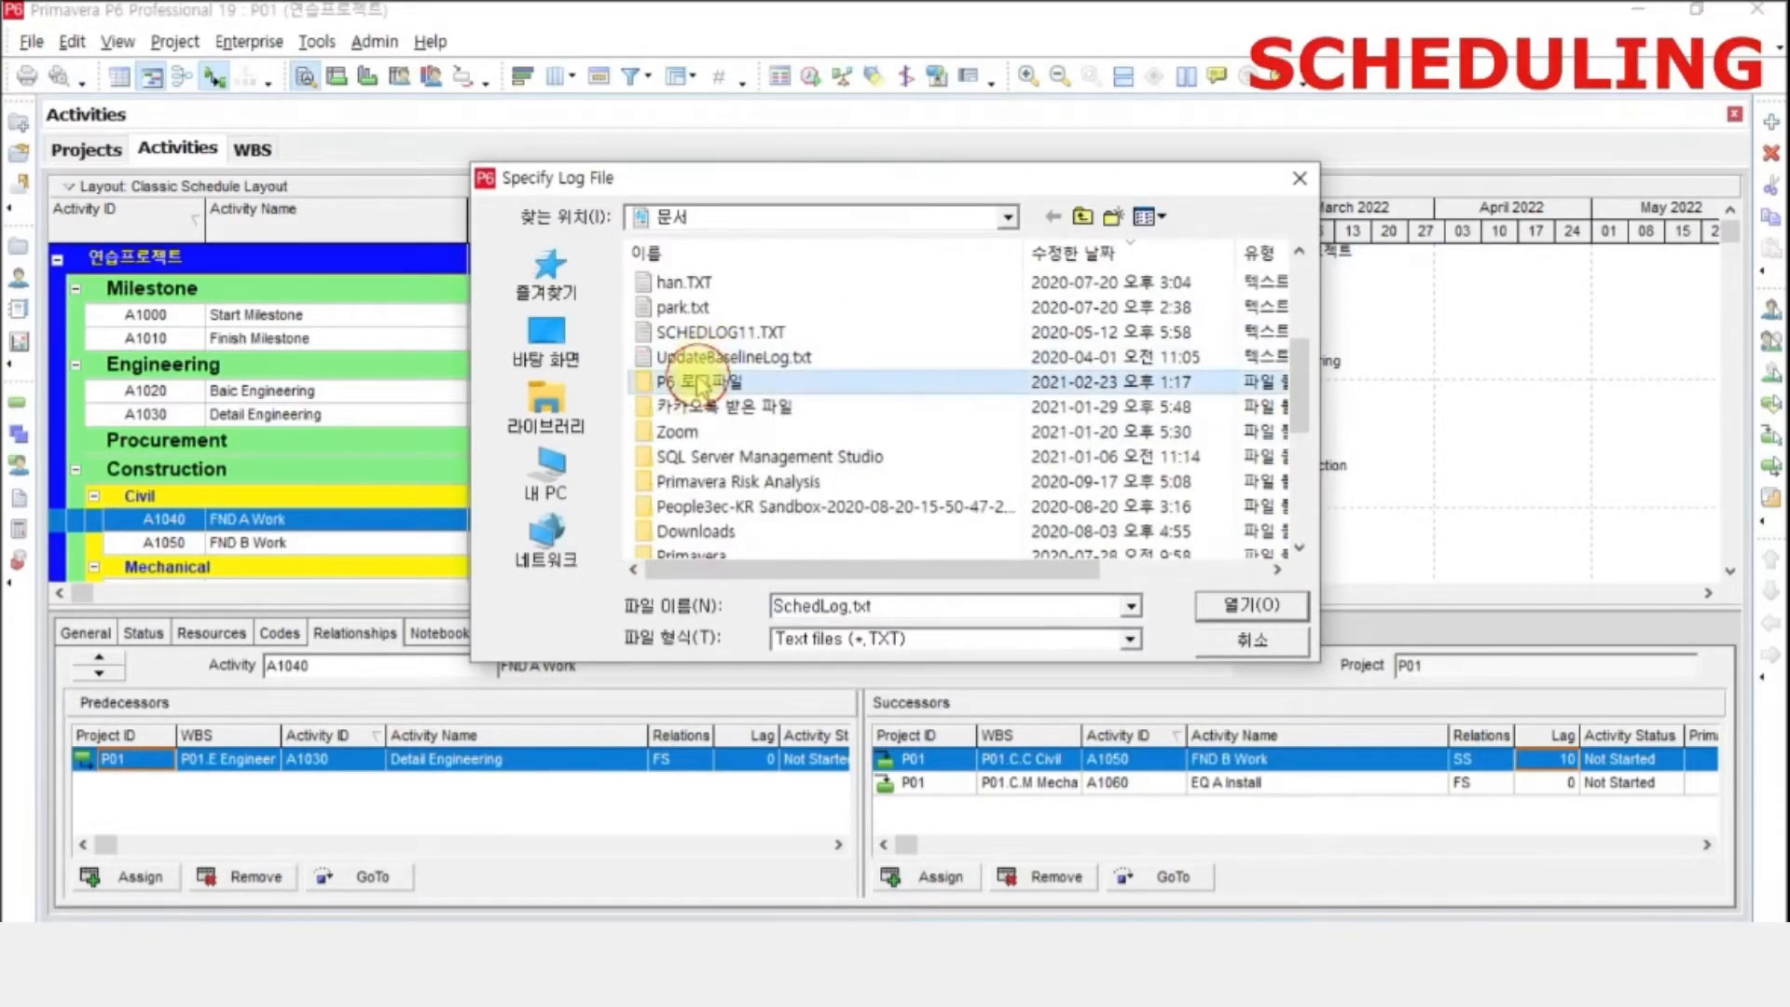
pyautogui.doubleClick(701, 383)
pyautogui.moveTo(884, 607); pyautogui.dragTo(770, 616)
pyautogui.click(770, 611)
pyautogui.write('dus')
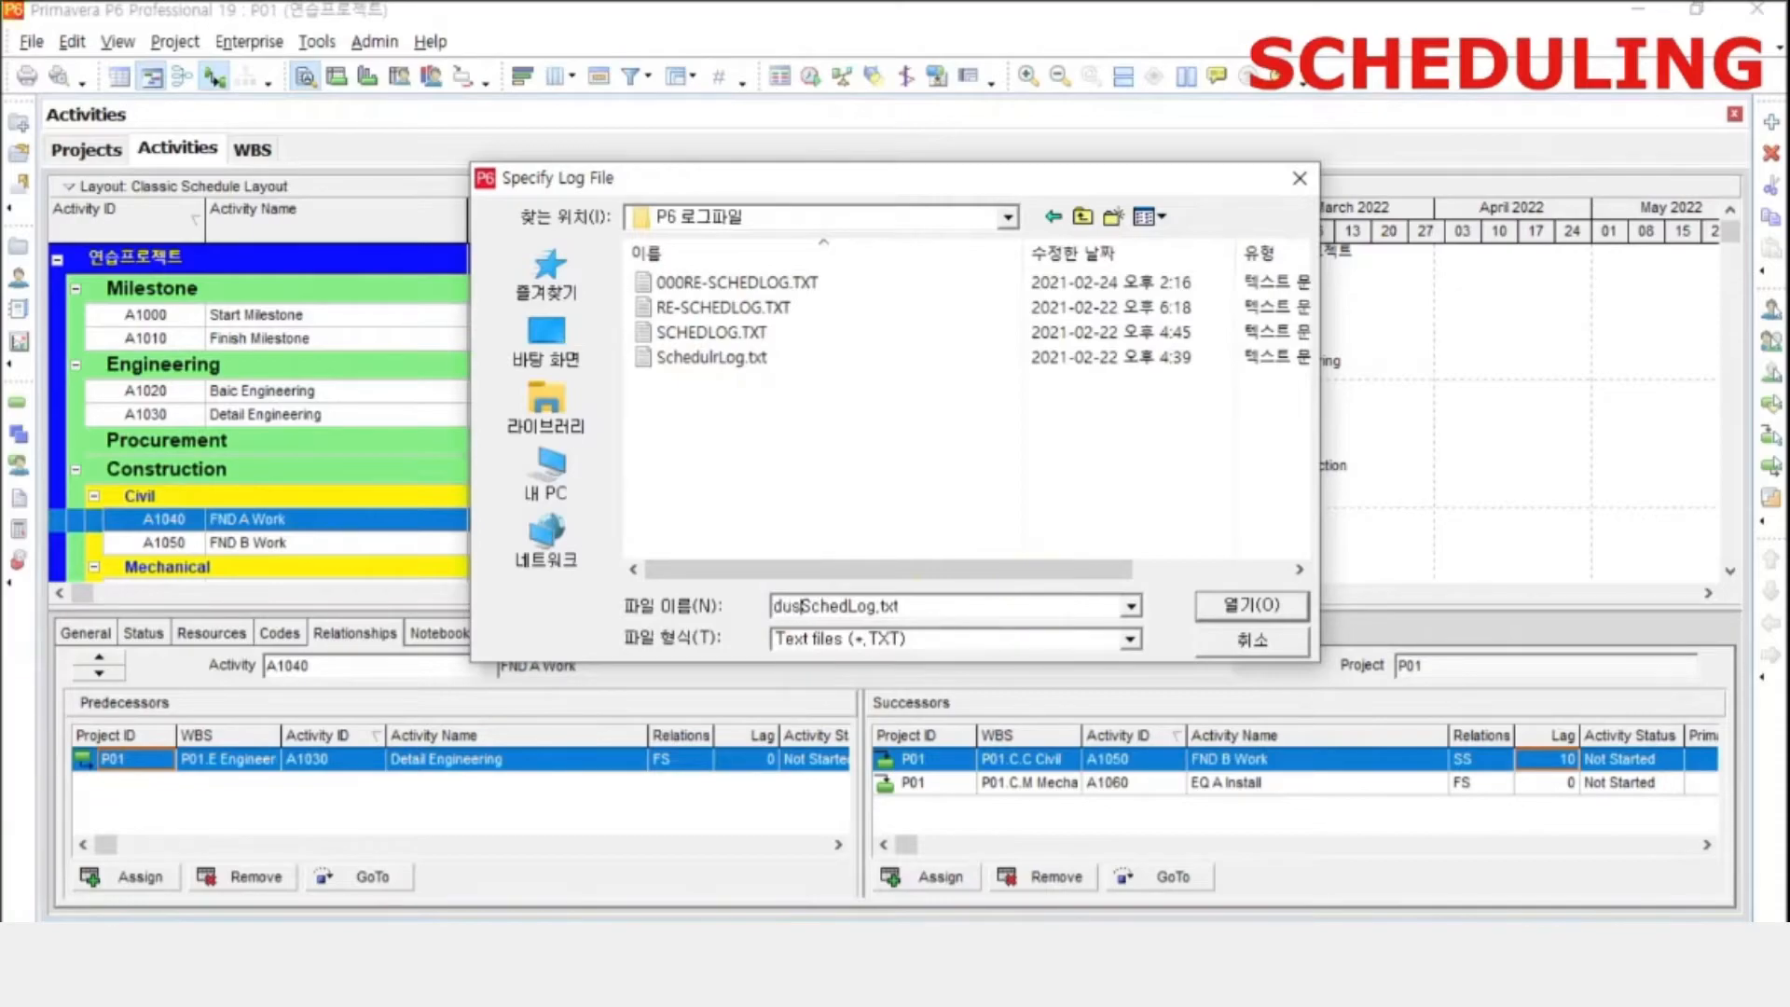
pyautogui.write('tmqvmfhwprxm_')
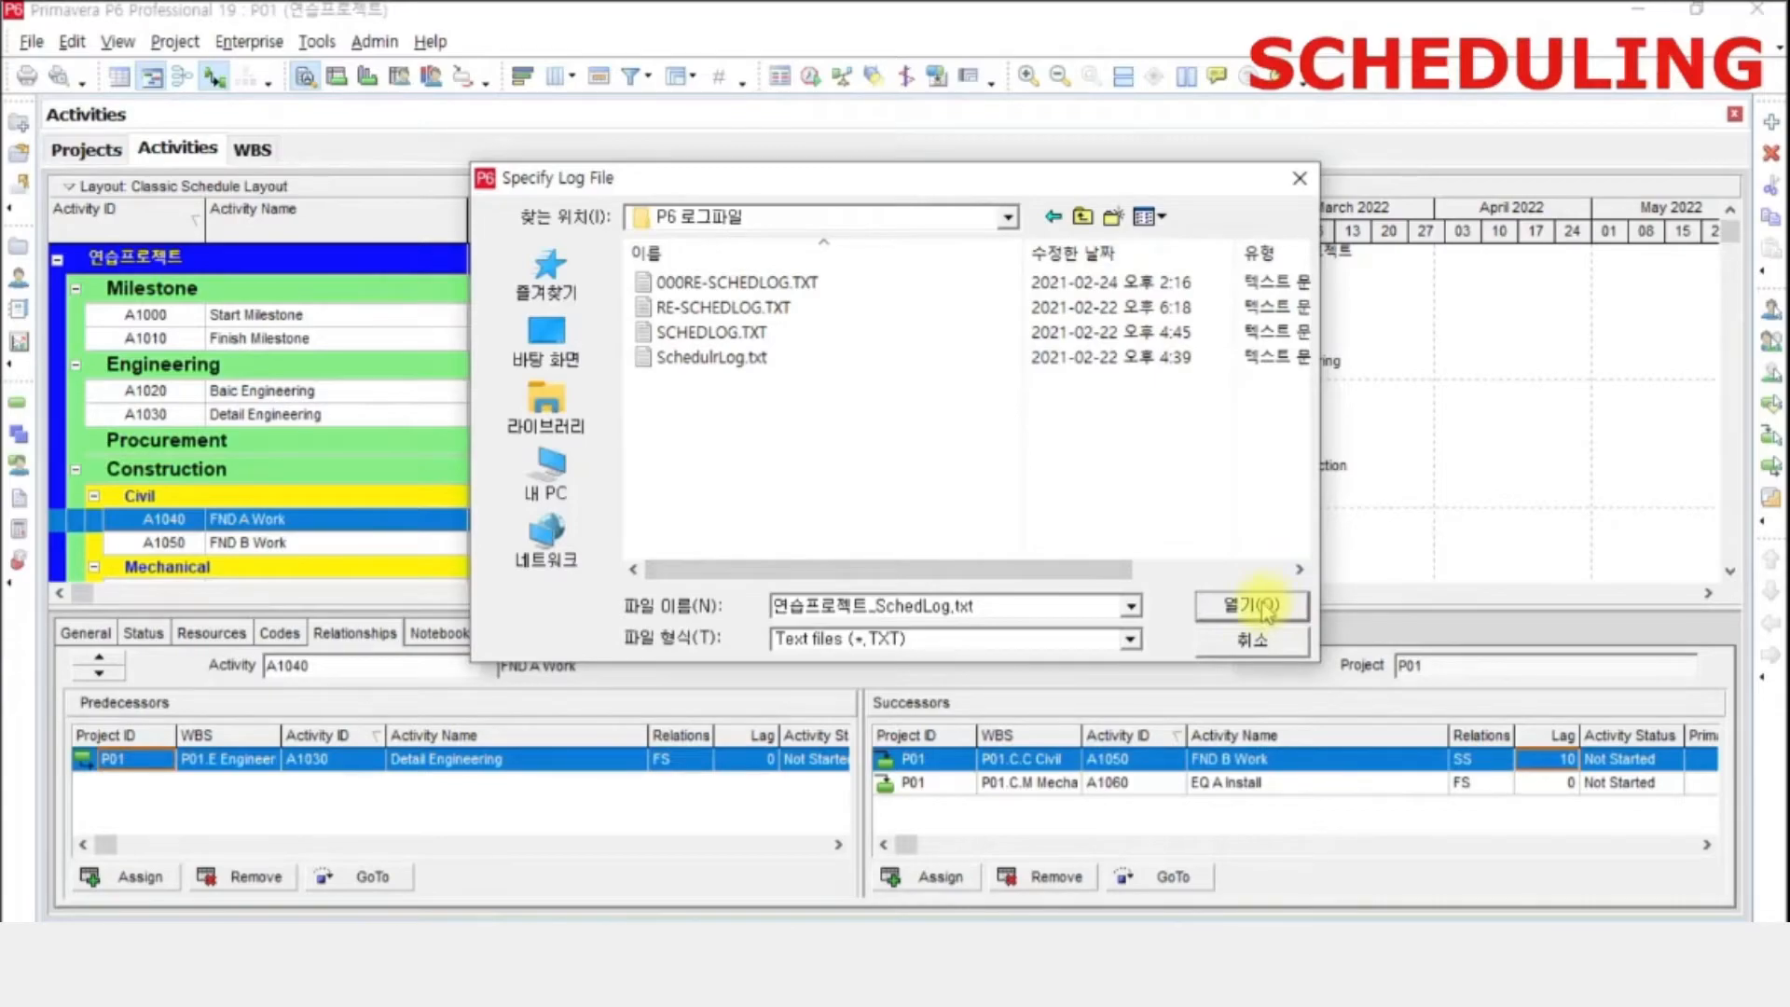
pyautogui.click(1221, 604)
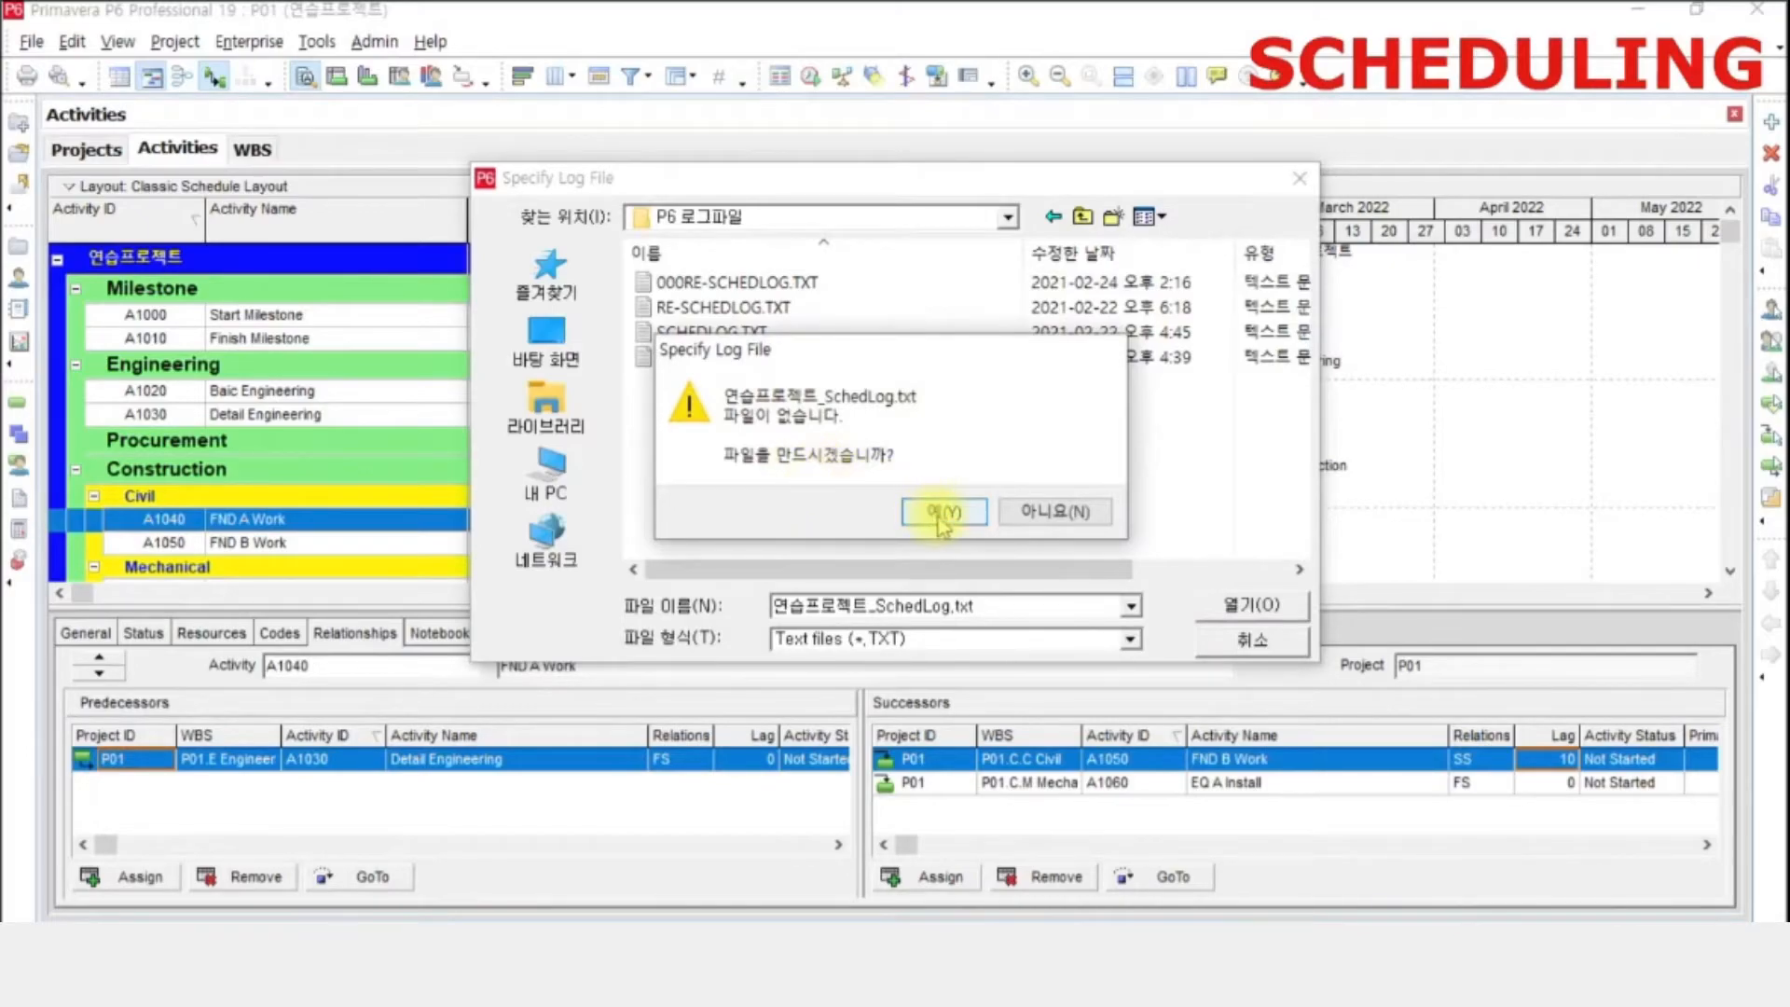
pyautogui.click(939, 514)
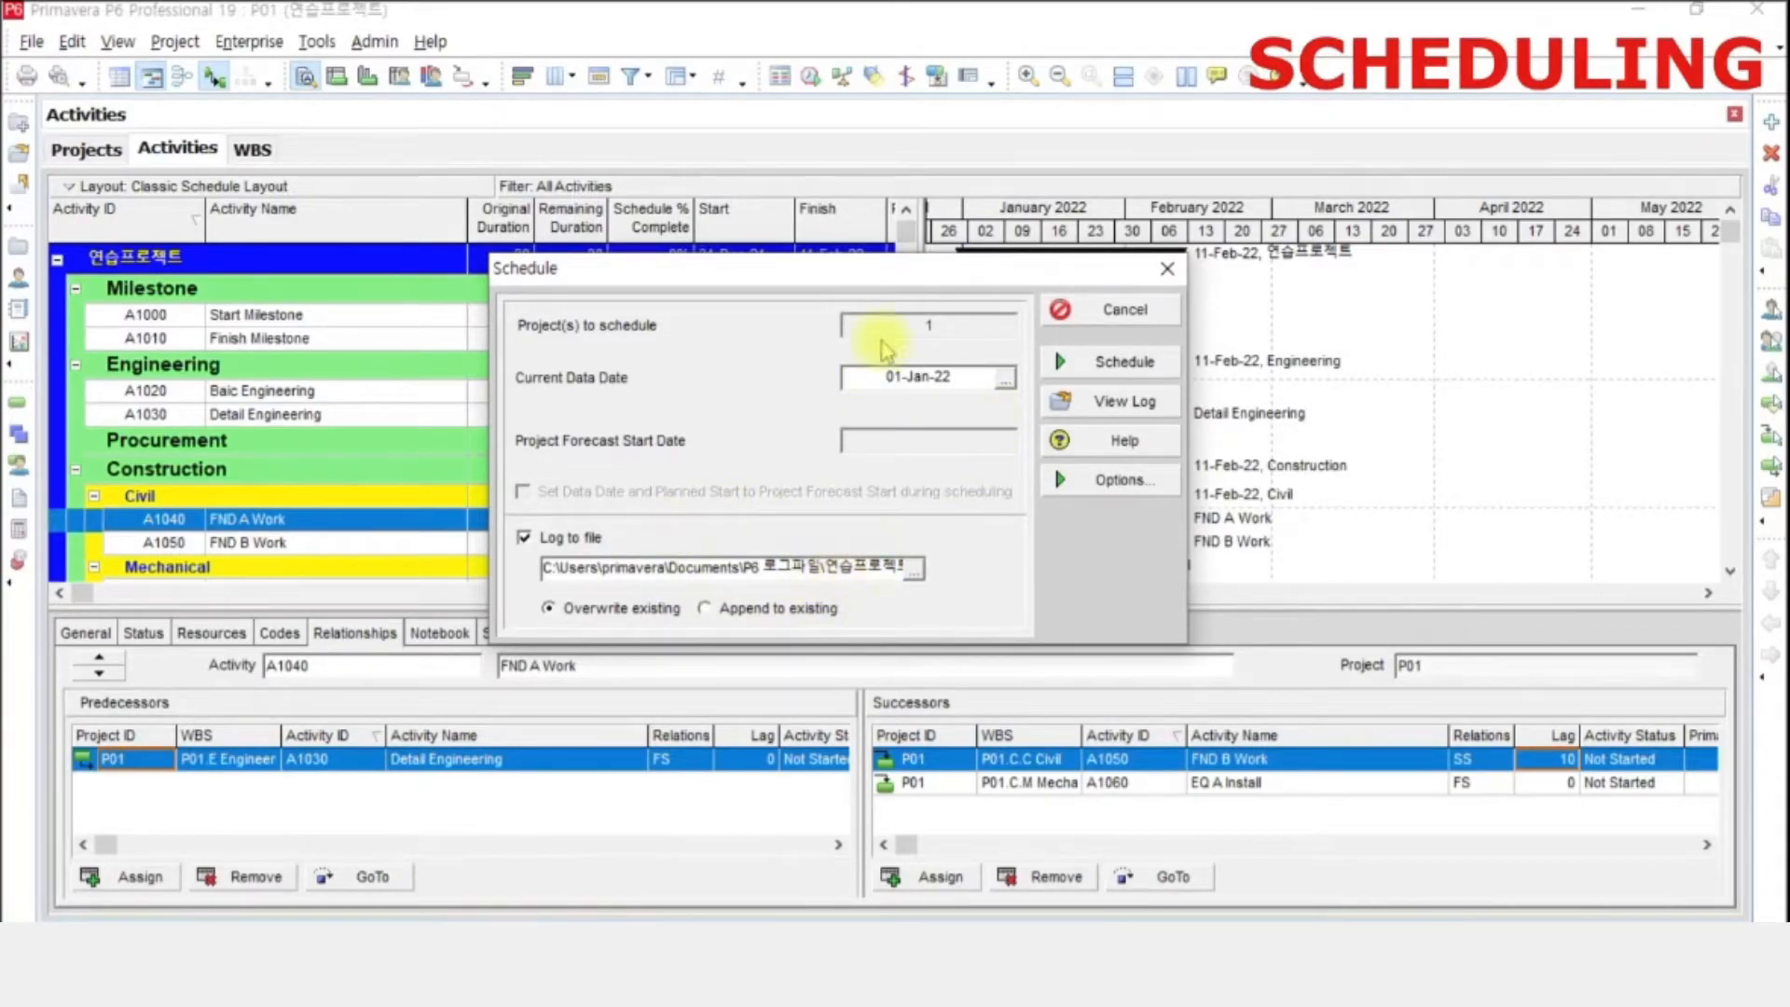
# - Schedule the project and compress the Gantt timescale so the bars fit through the Finish Milestone
pyautogui.click(1169, 369)
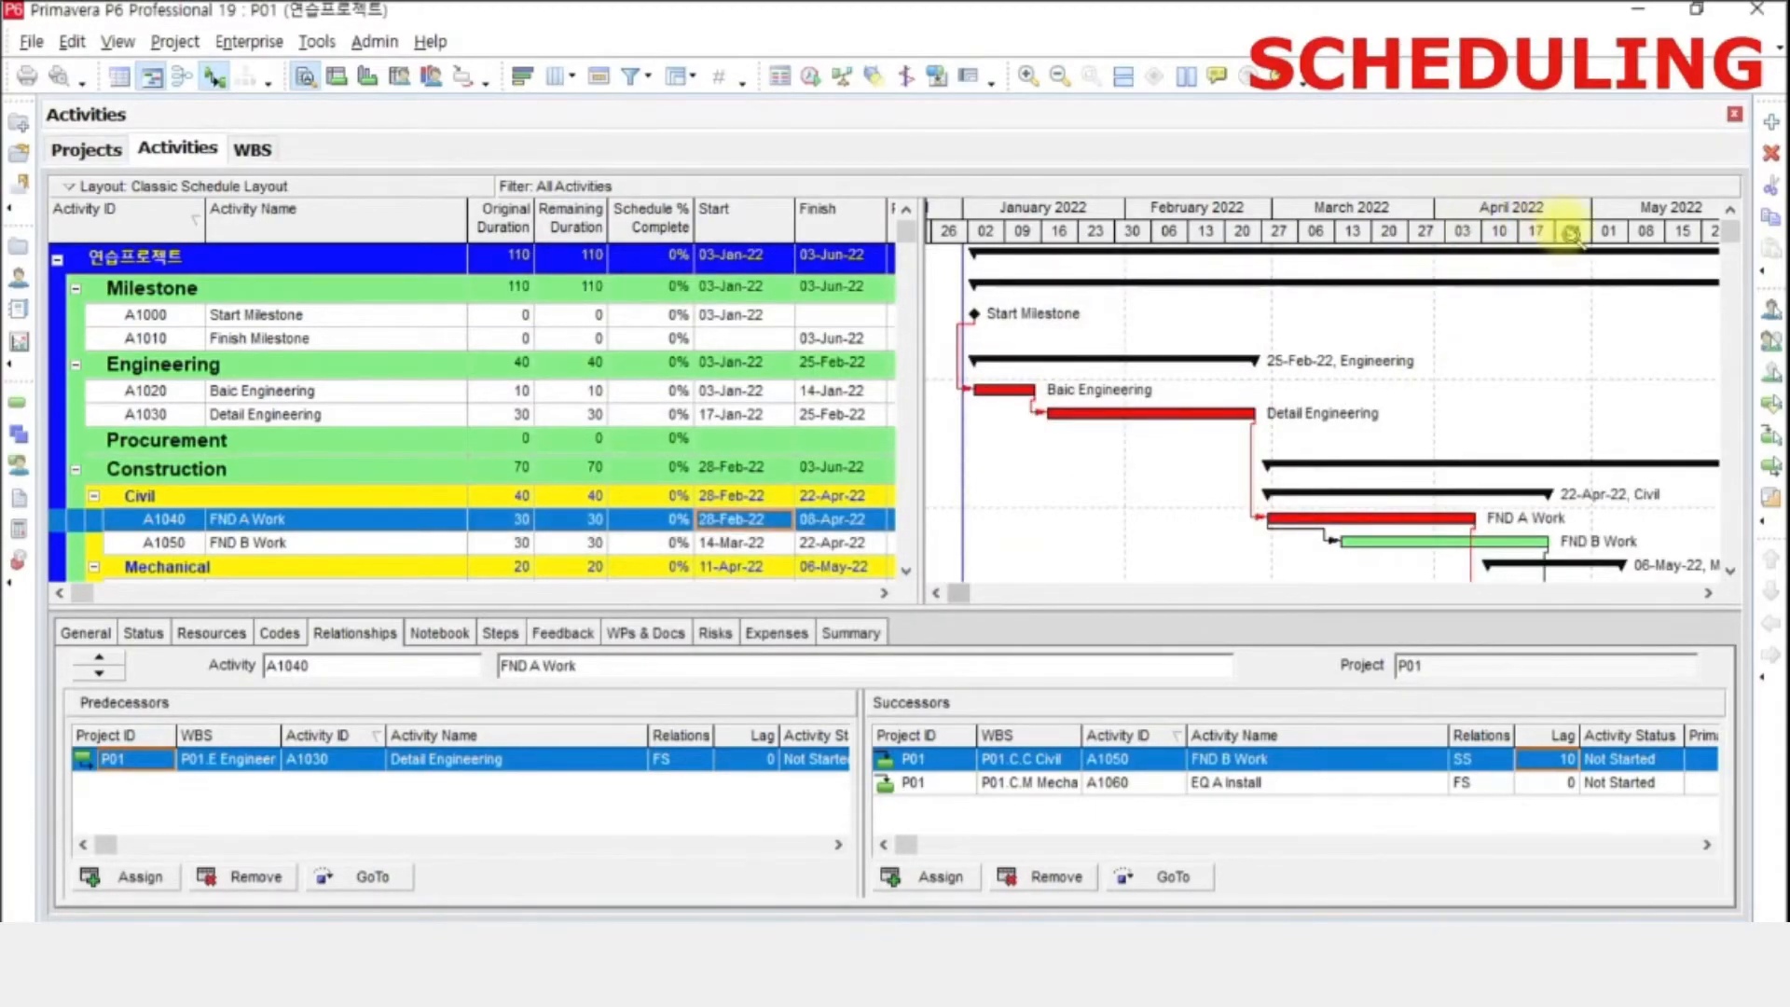
pyautogui.moveTo(1571, 235); pyautogui.dragTo(1333, 233)
pyautogui.scroll(-2, 1312, 334)
pyautogui.scroll(1, 1398, 494)
pyautogui.scroll(3, 1468, 557)
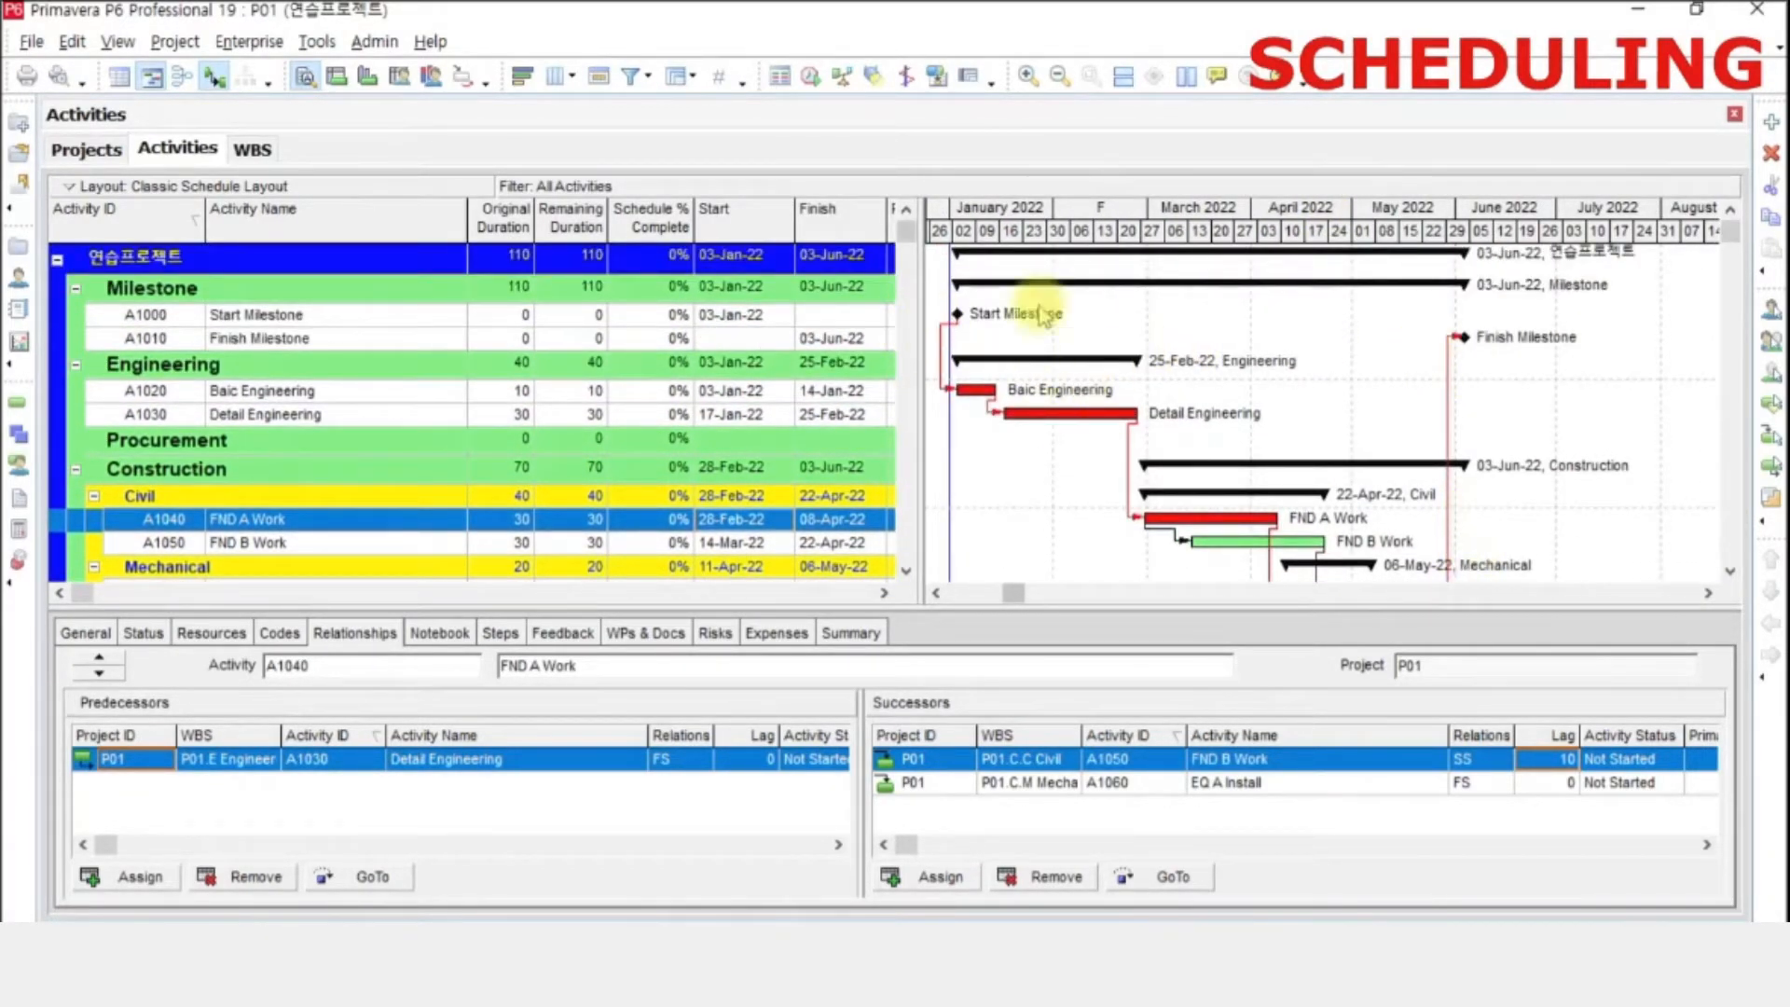
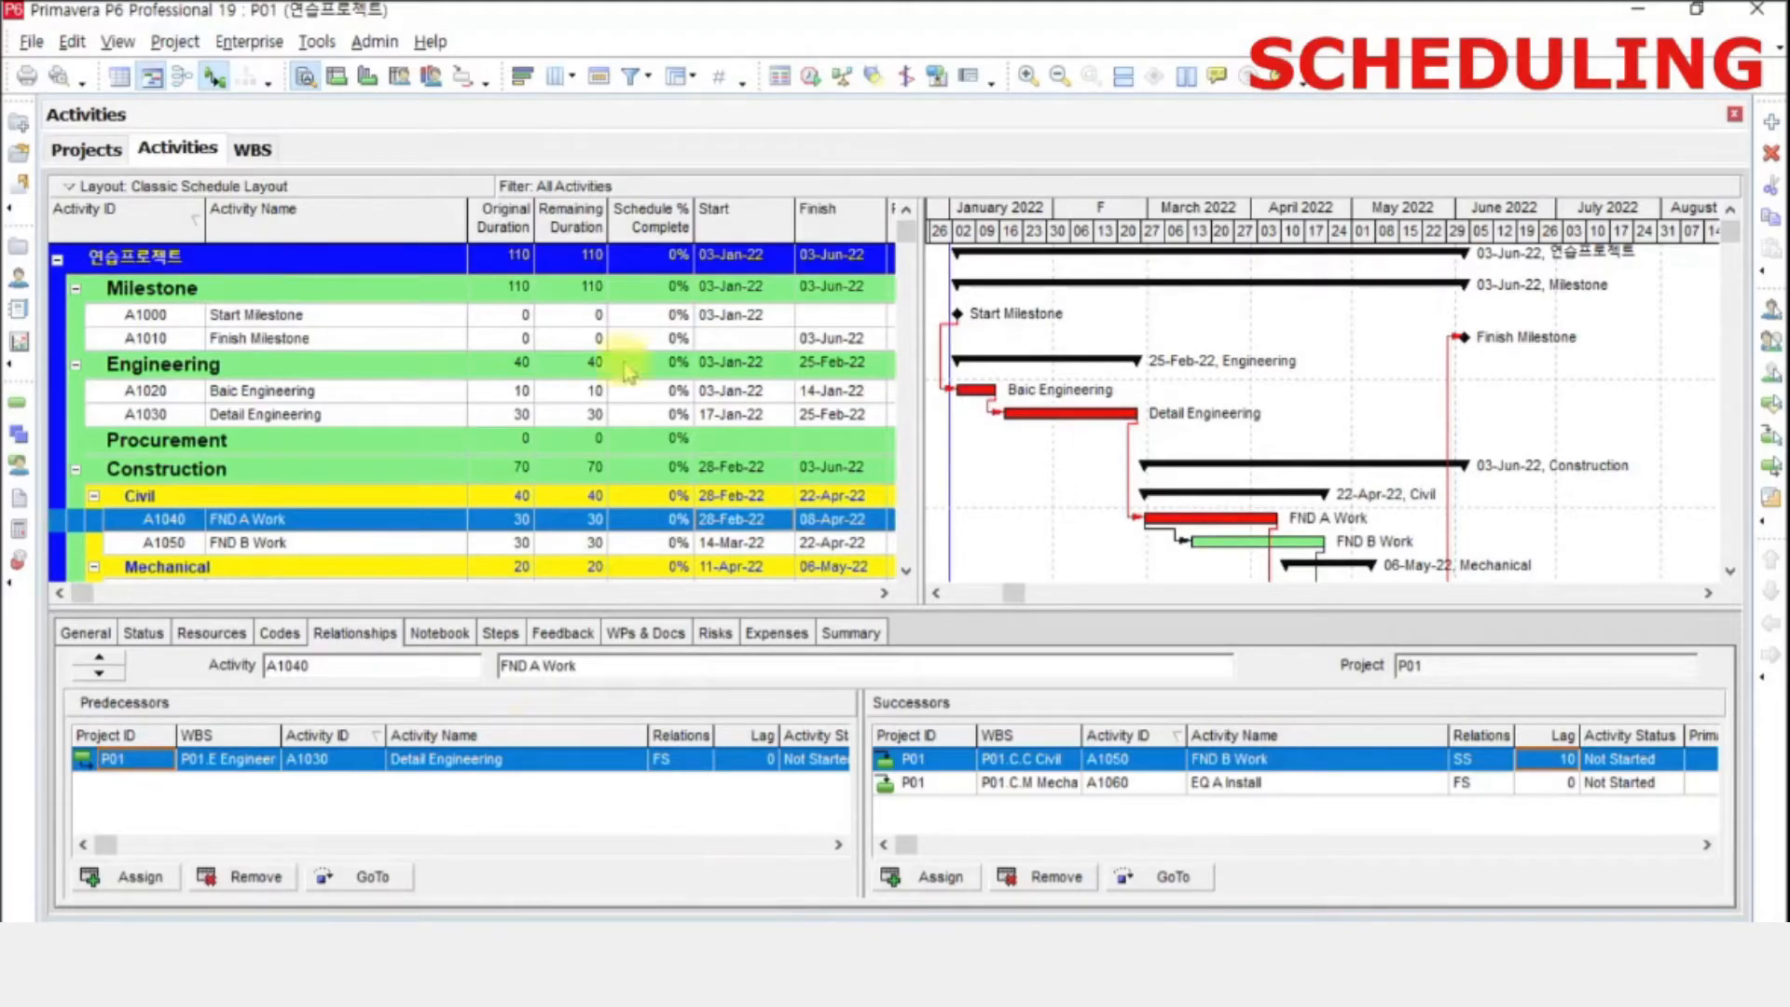
# - Open the scheduling log and review its project name, scheduling settings and statistics
pyautogui.press('F9')
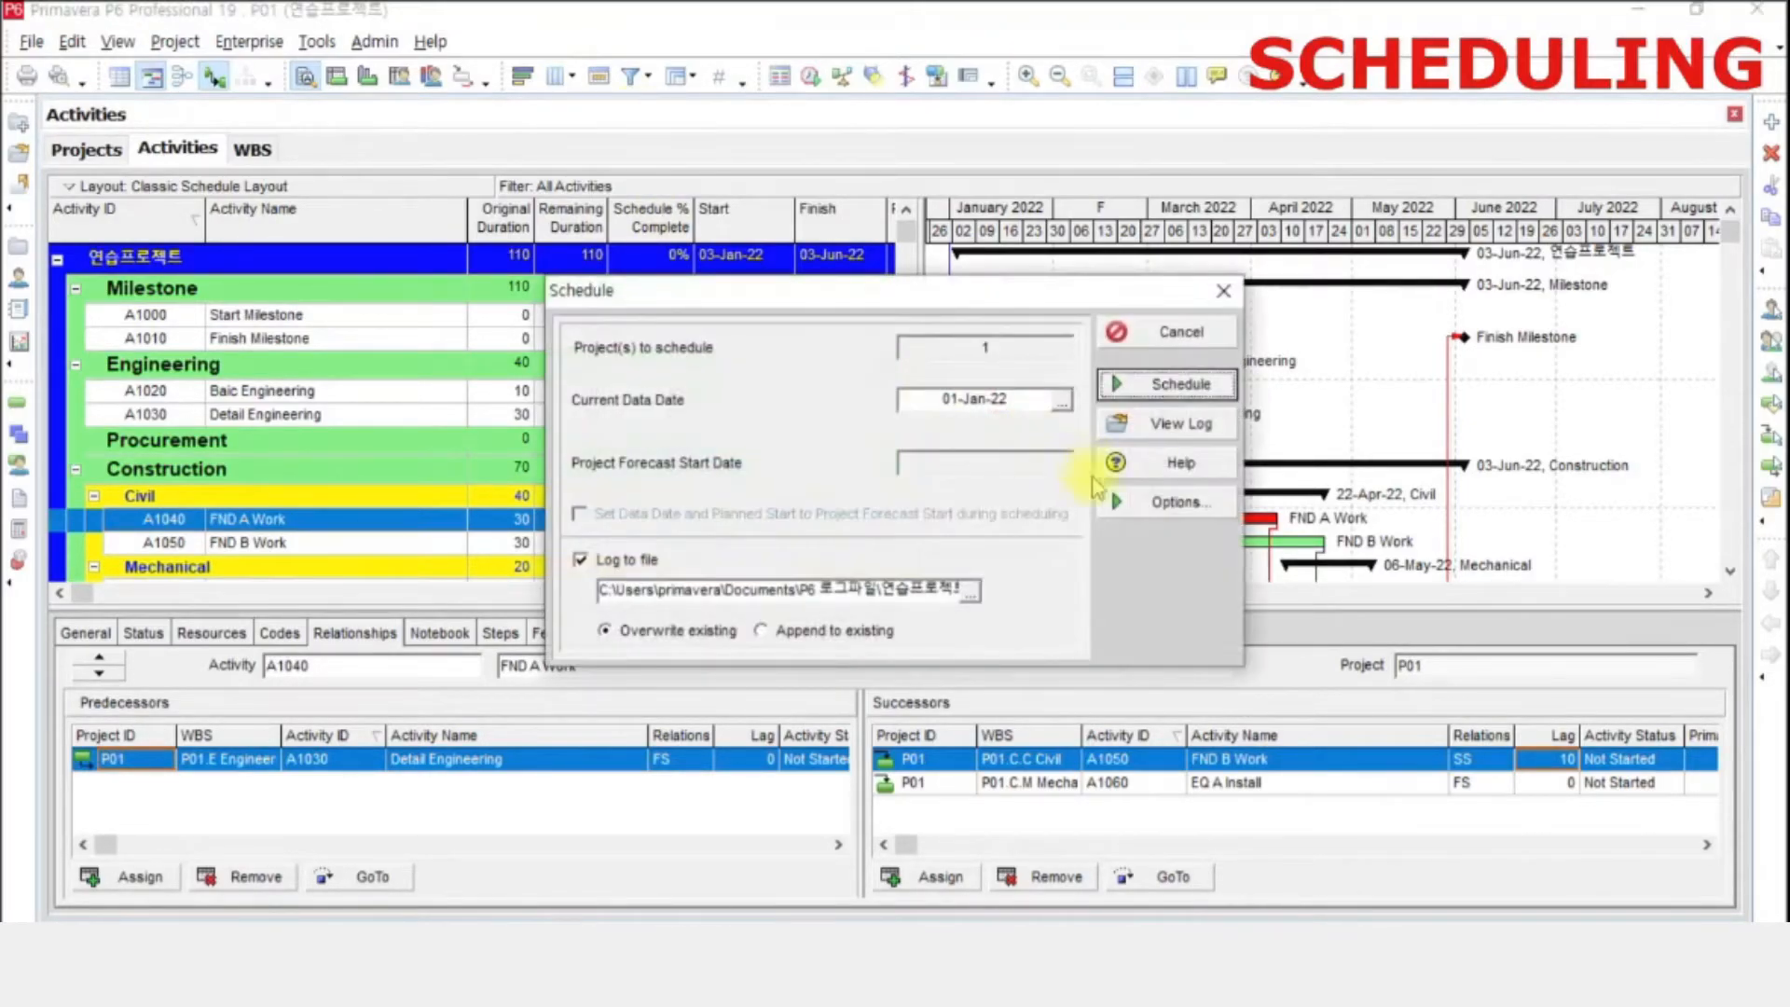
pyautogui.click(1218, 431)
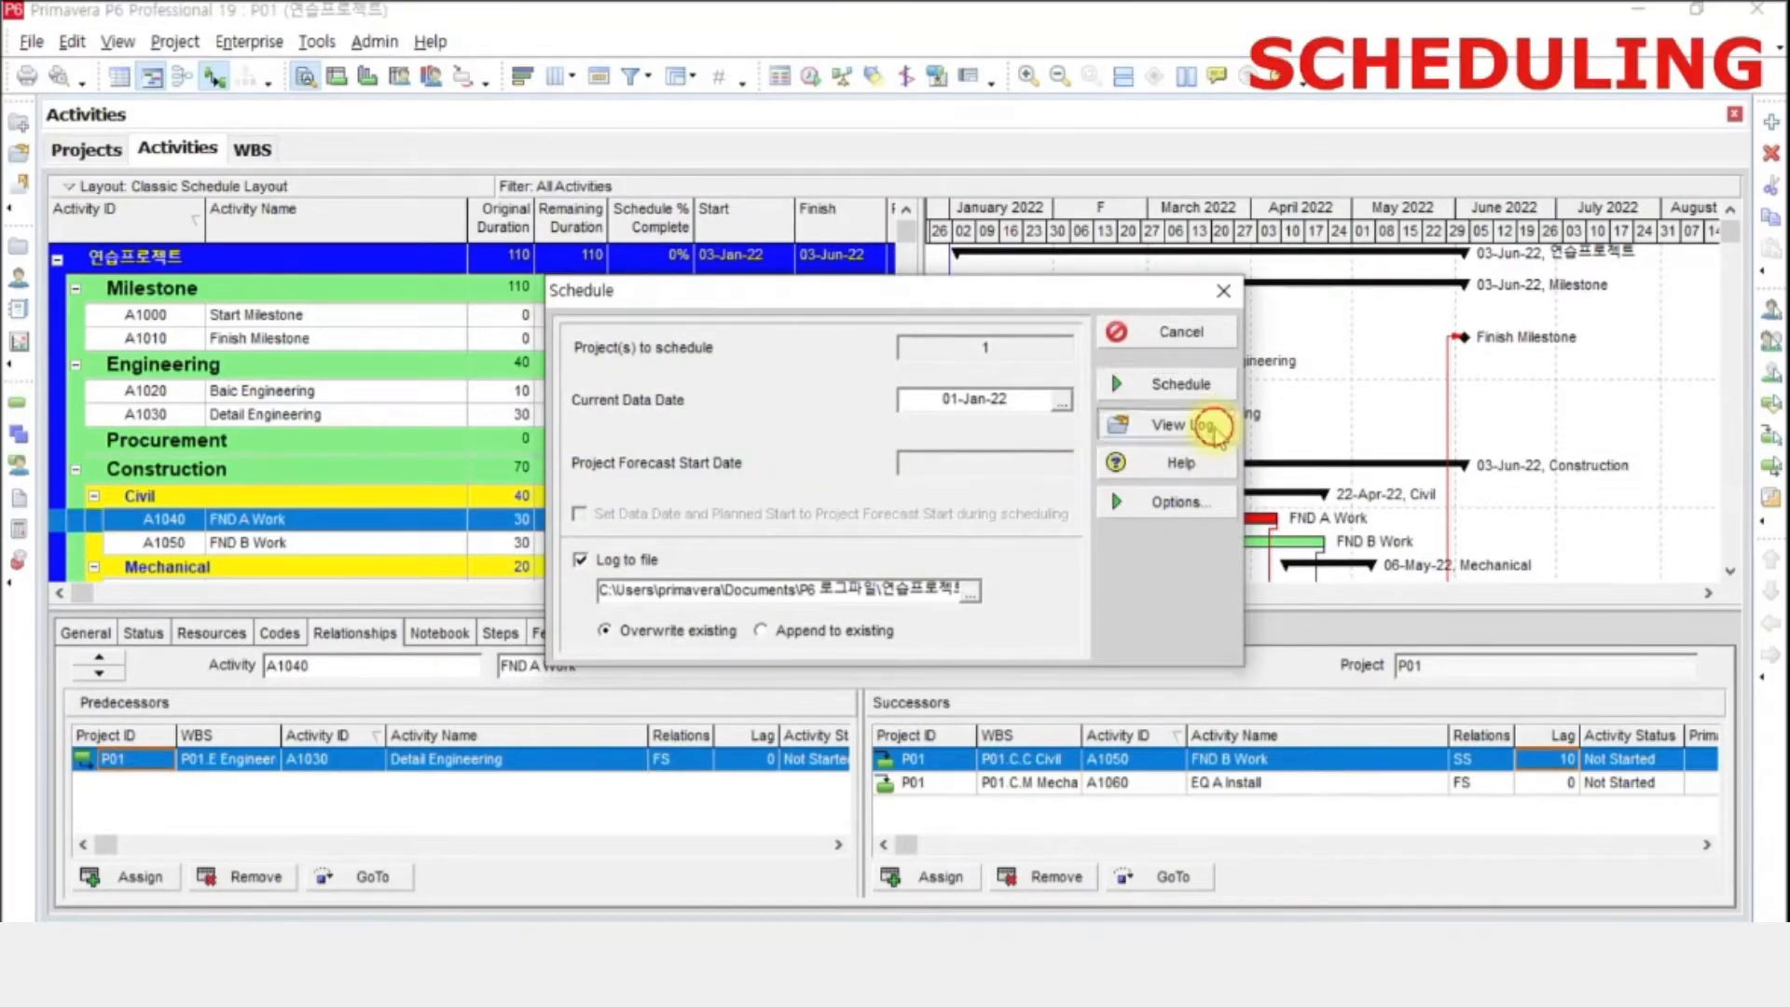
pyautogui.moveTo(1169, 528); pyautogui.dragTo(1048, 2)
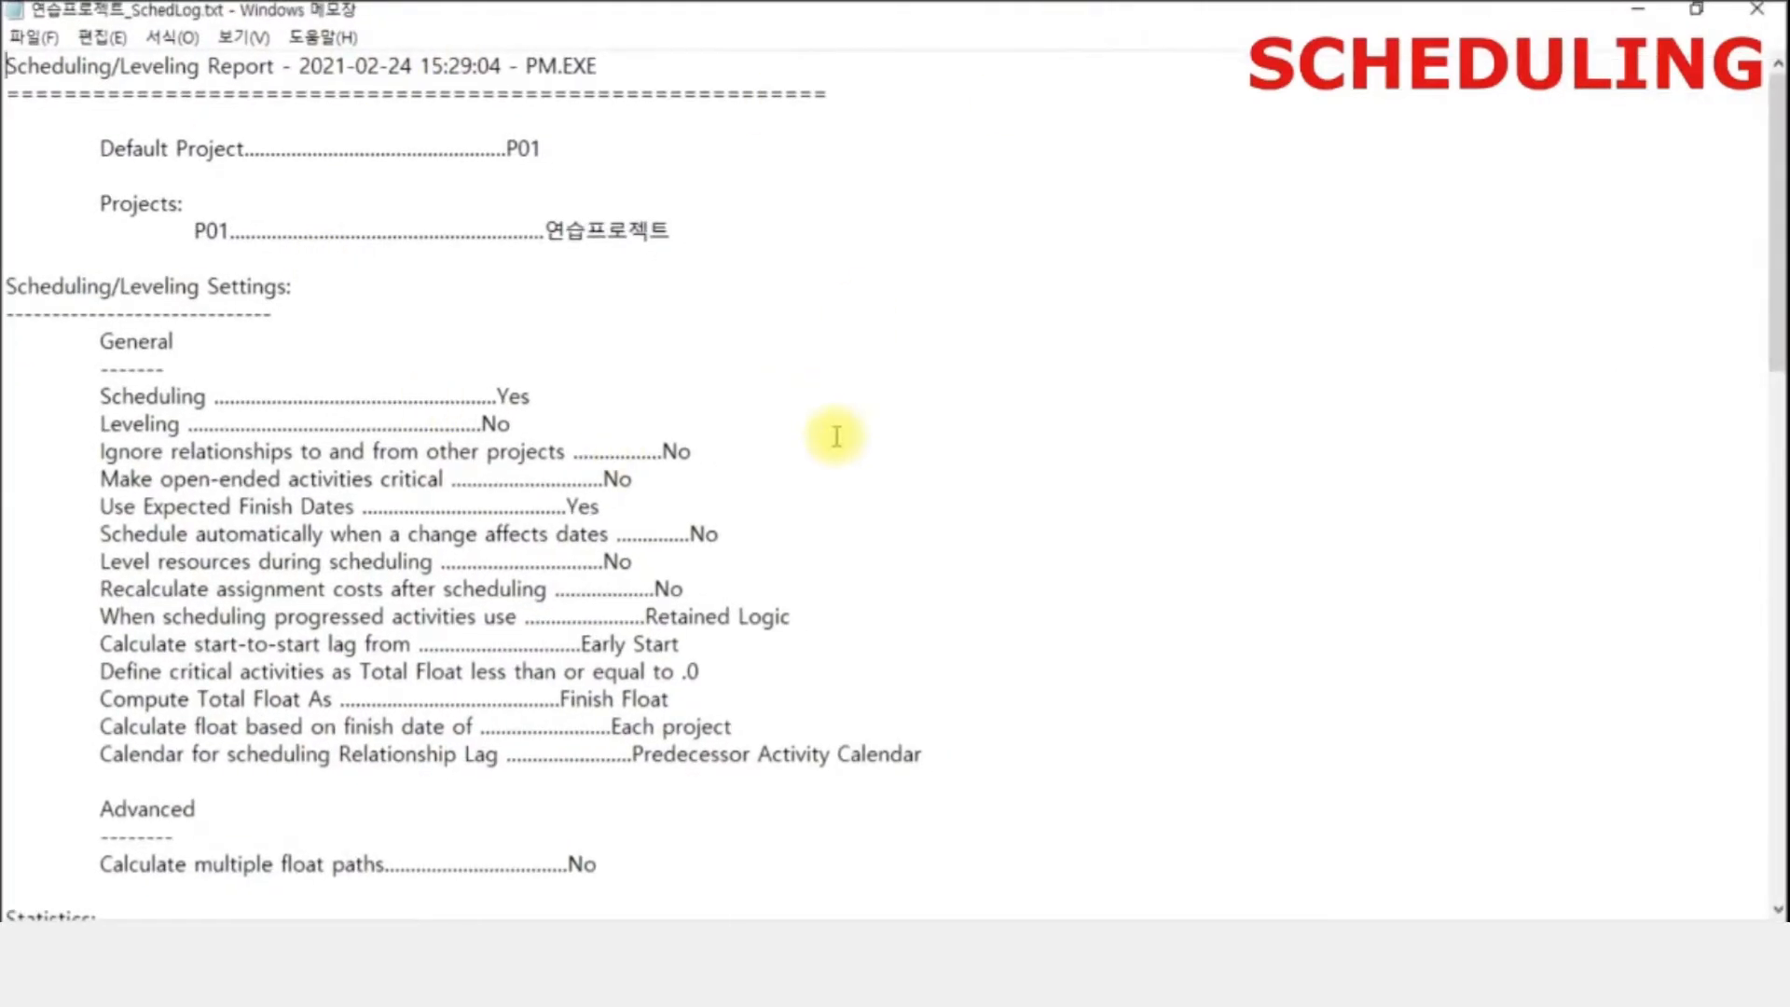
pyautogui.moveTo(519, 232); pyautogui.dragTo(680, 232)
pyautogui.click(773, 378)
pyautogui.scroll(-7, 771, 382)
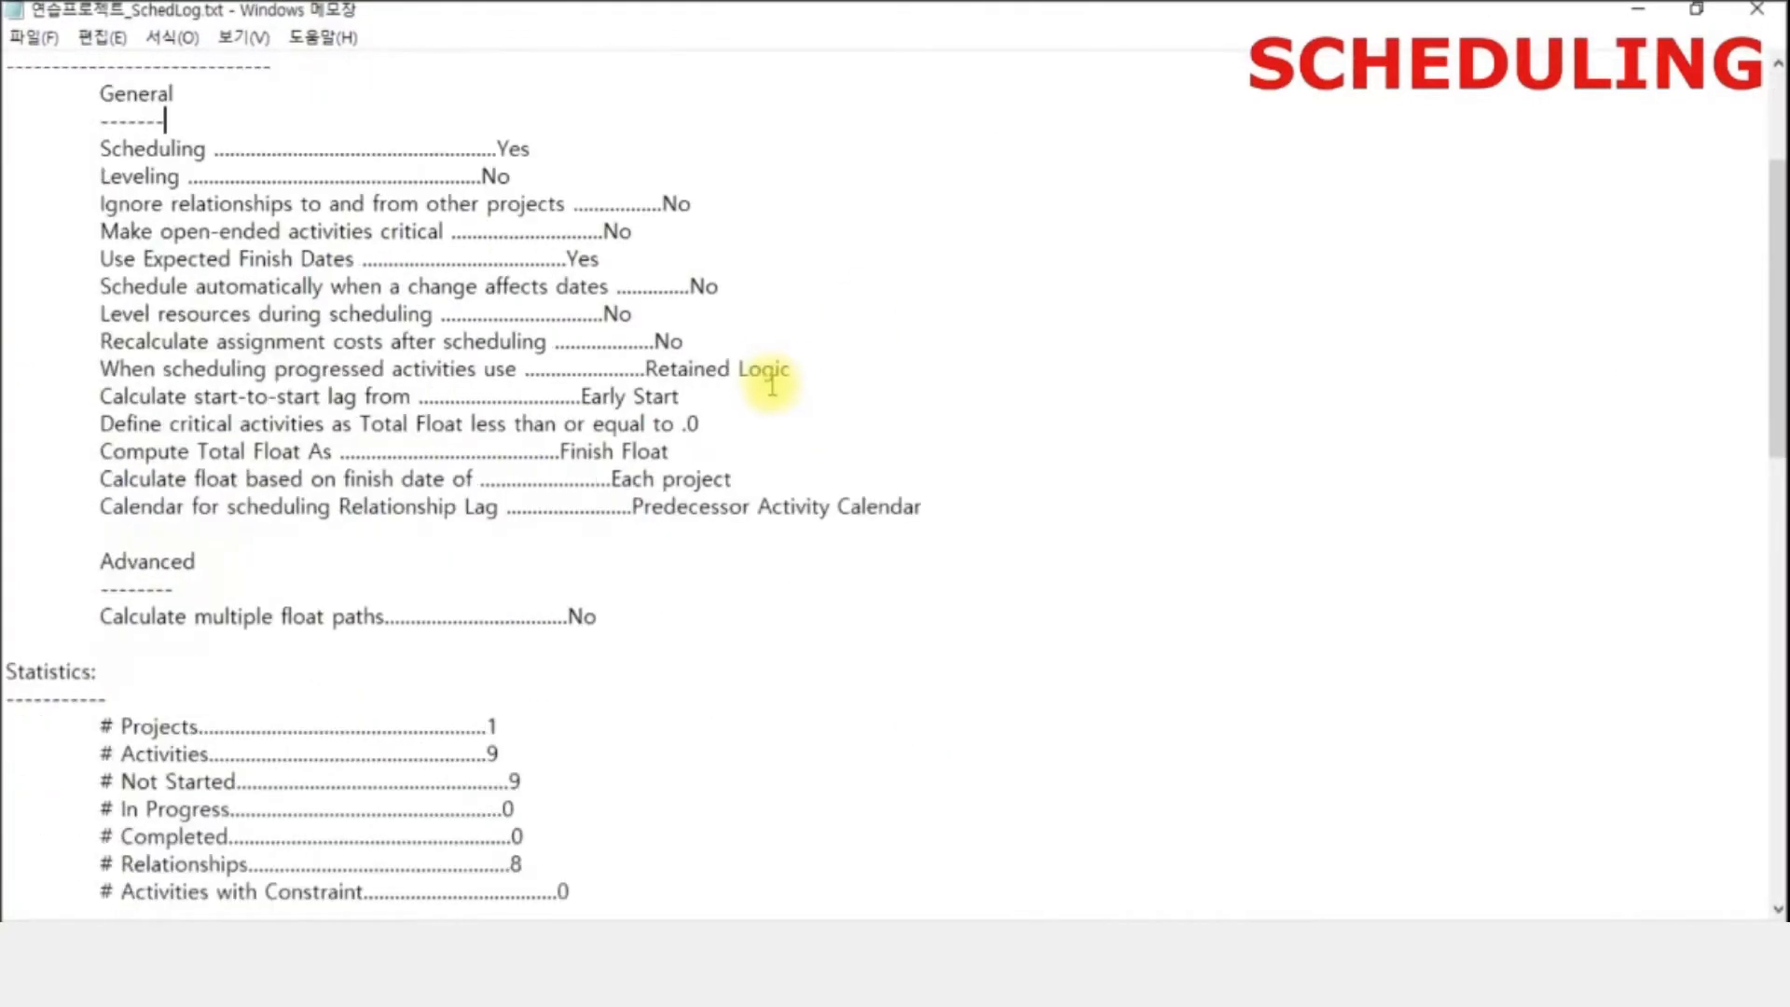
pyautogui.scroll(-7, 687, 483)
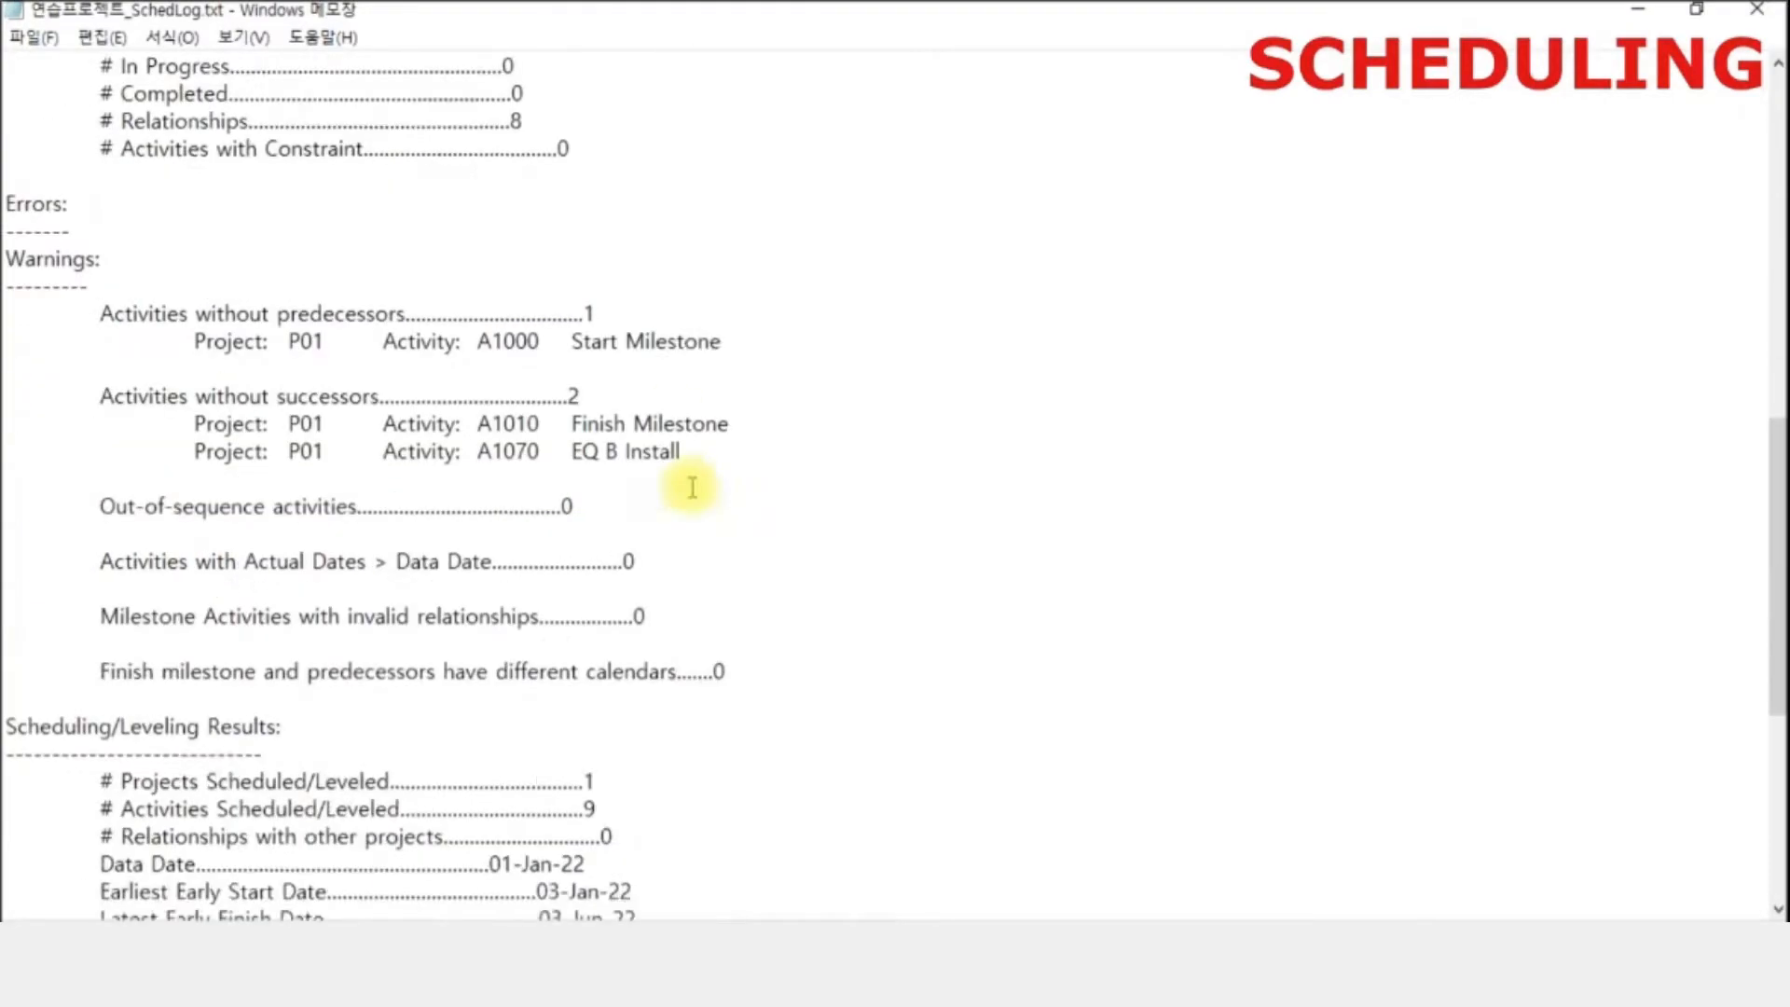
# - Examine the log's warnings for activities without predecessors or successors
pyautogui.click(618, 177)
pyautogui.click(653, 286)
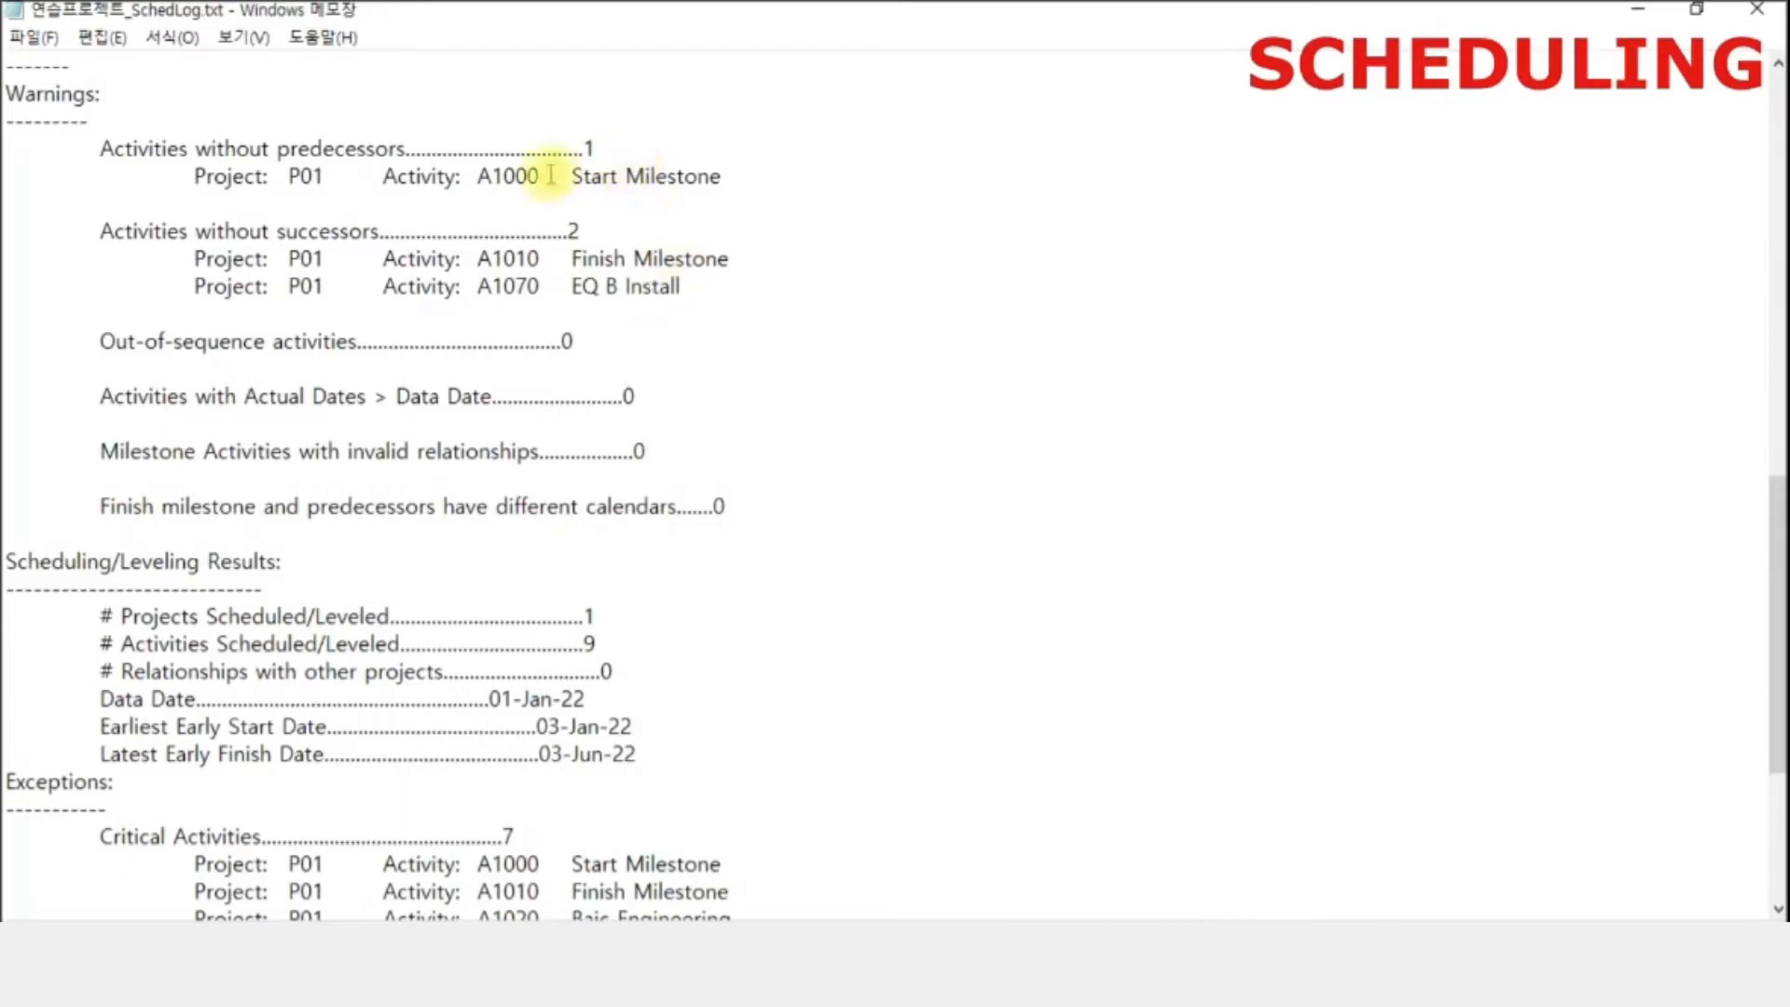
pyautogui.moveTo(294, 148); pyautogui.dragTo(448, 149)
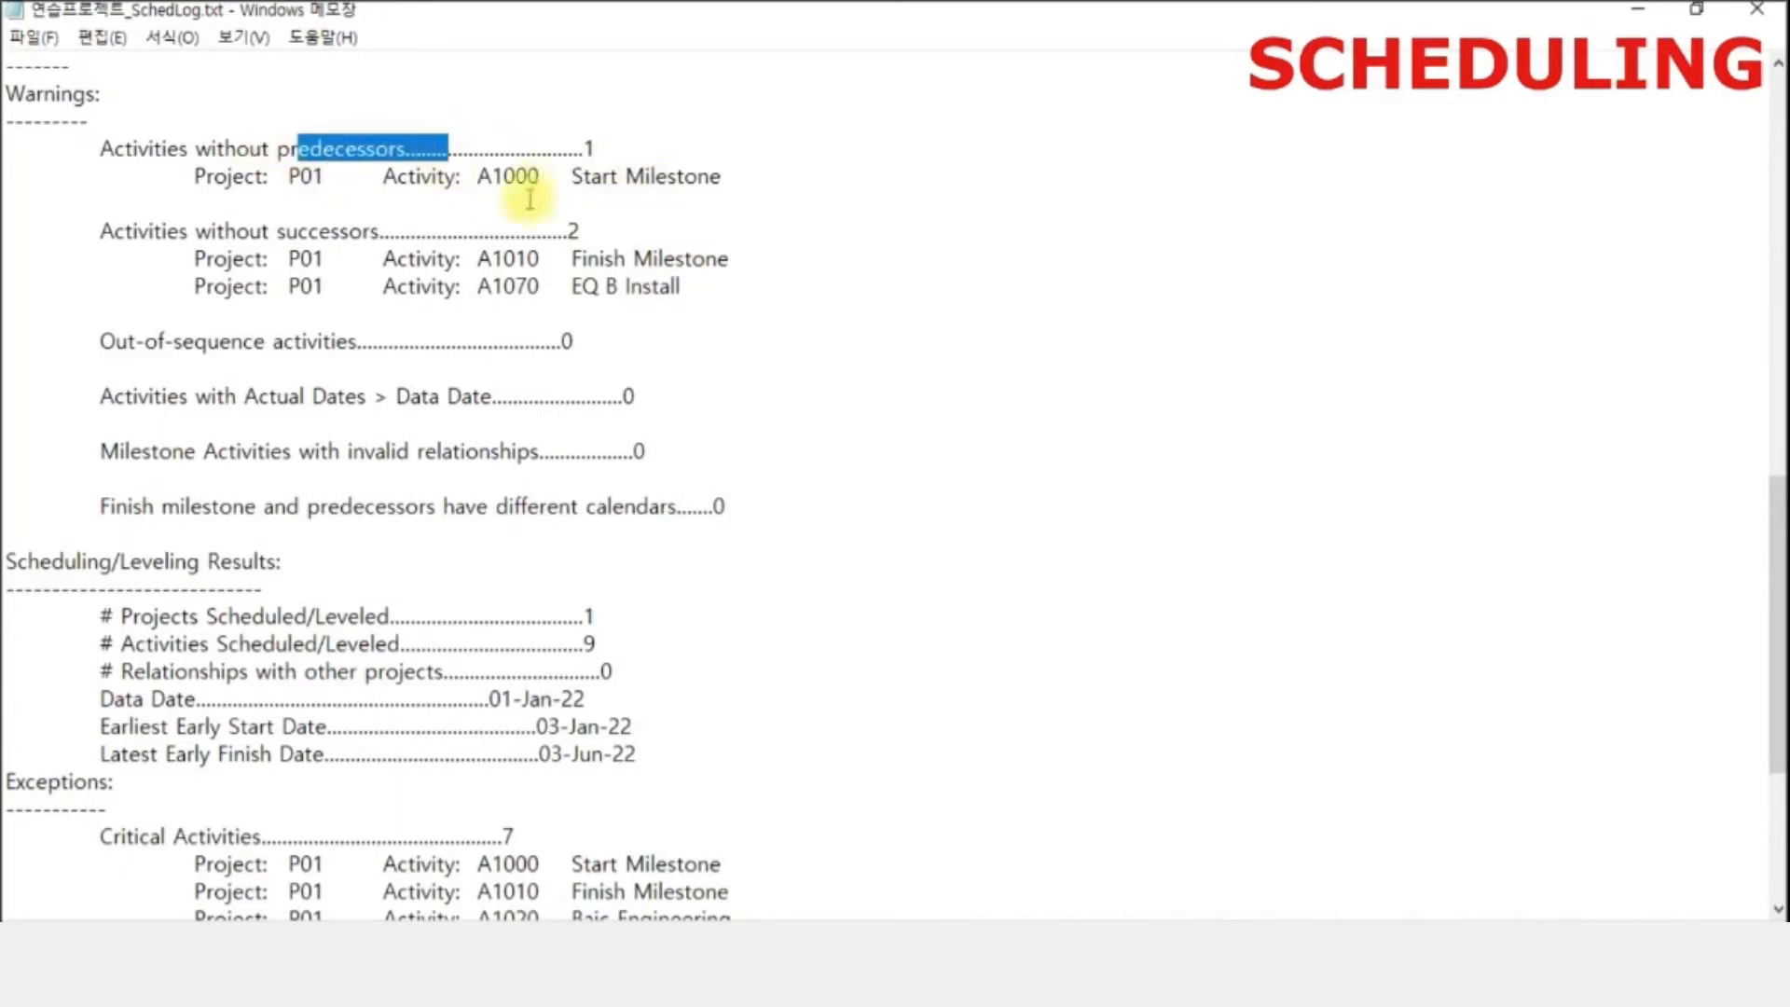
pyautogui.moveTo(314, 258); pyautogui.dragTo(408, 260)
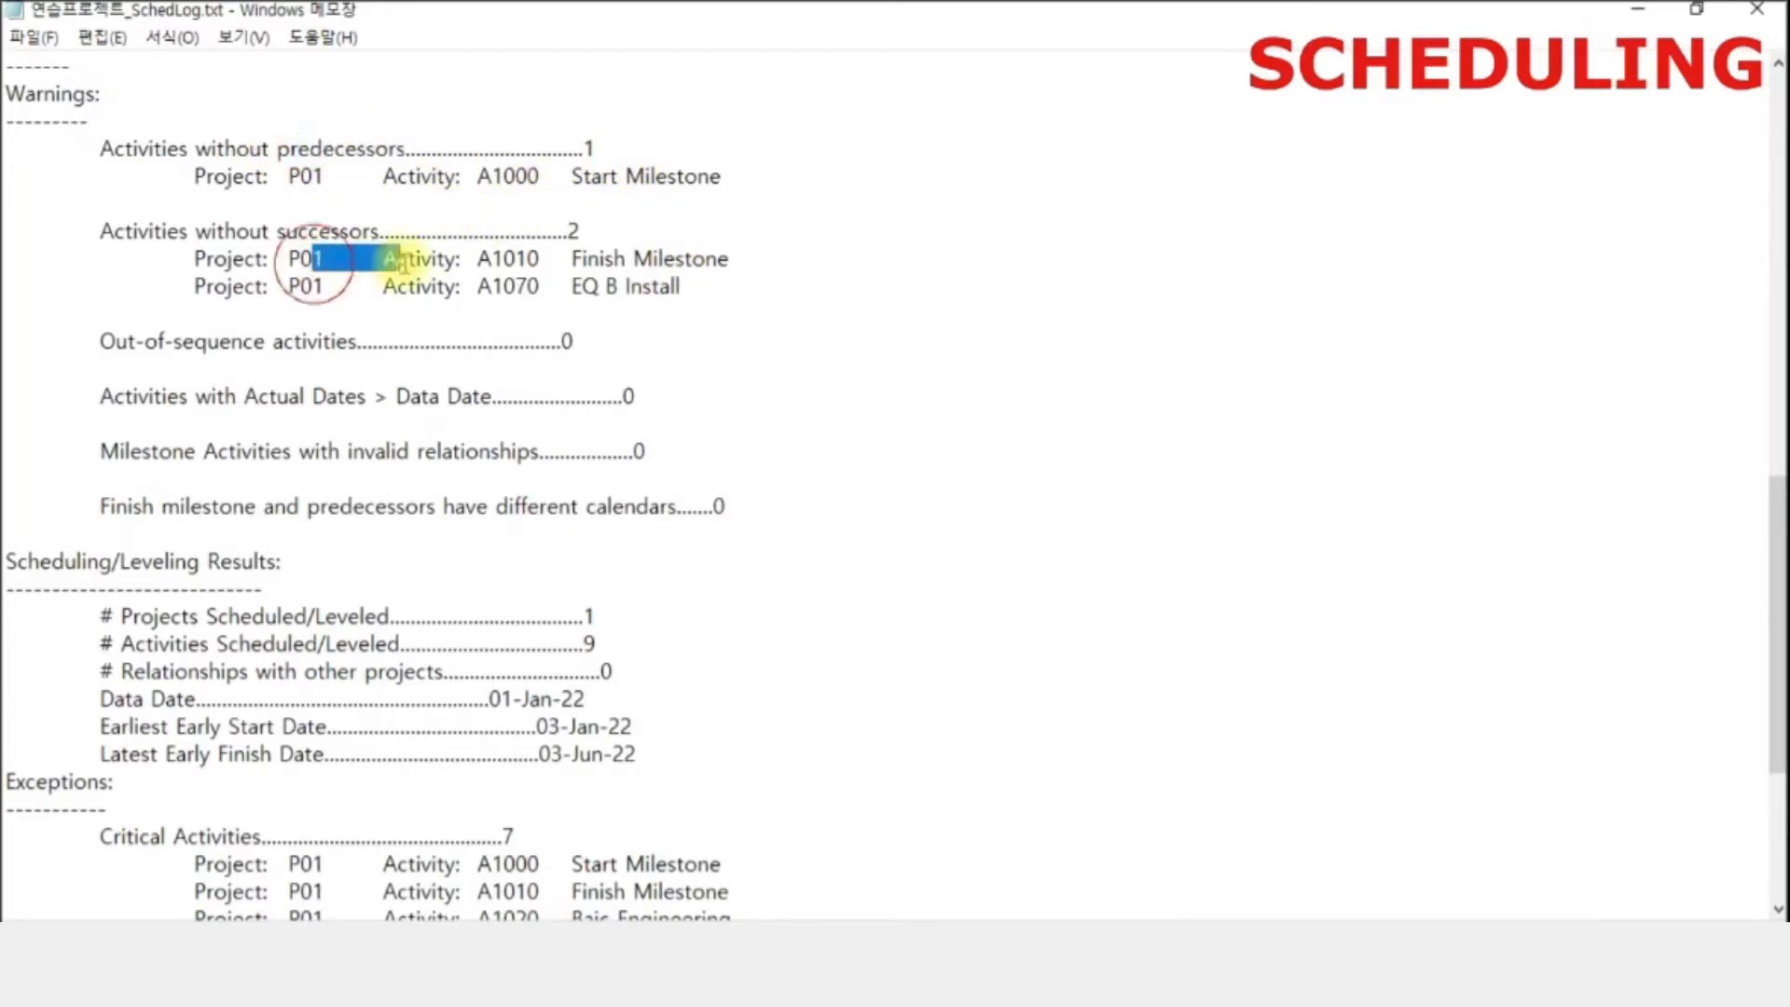
pyautogui.click(548, 283)
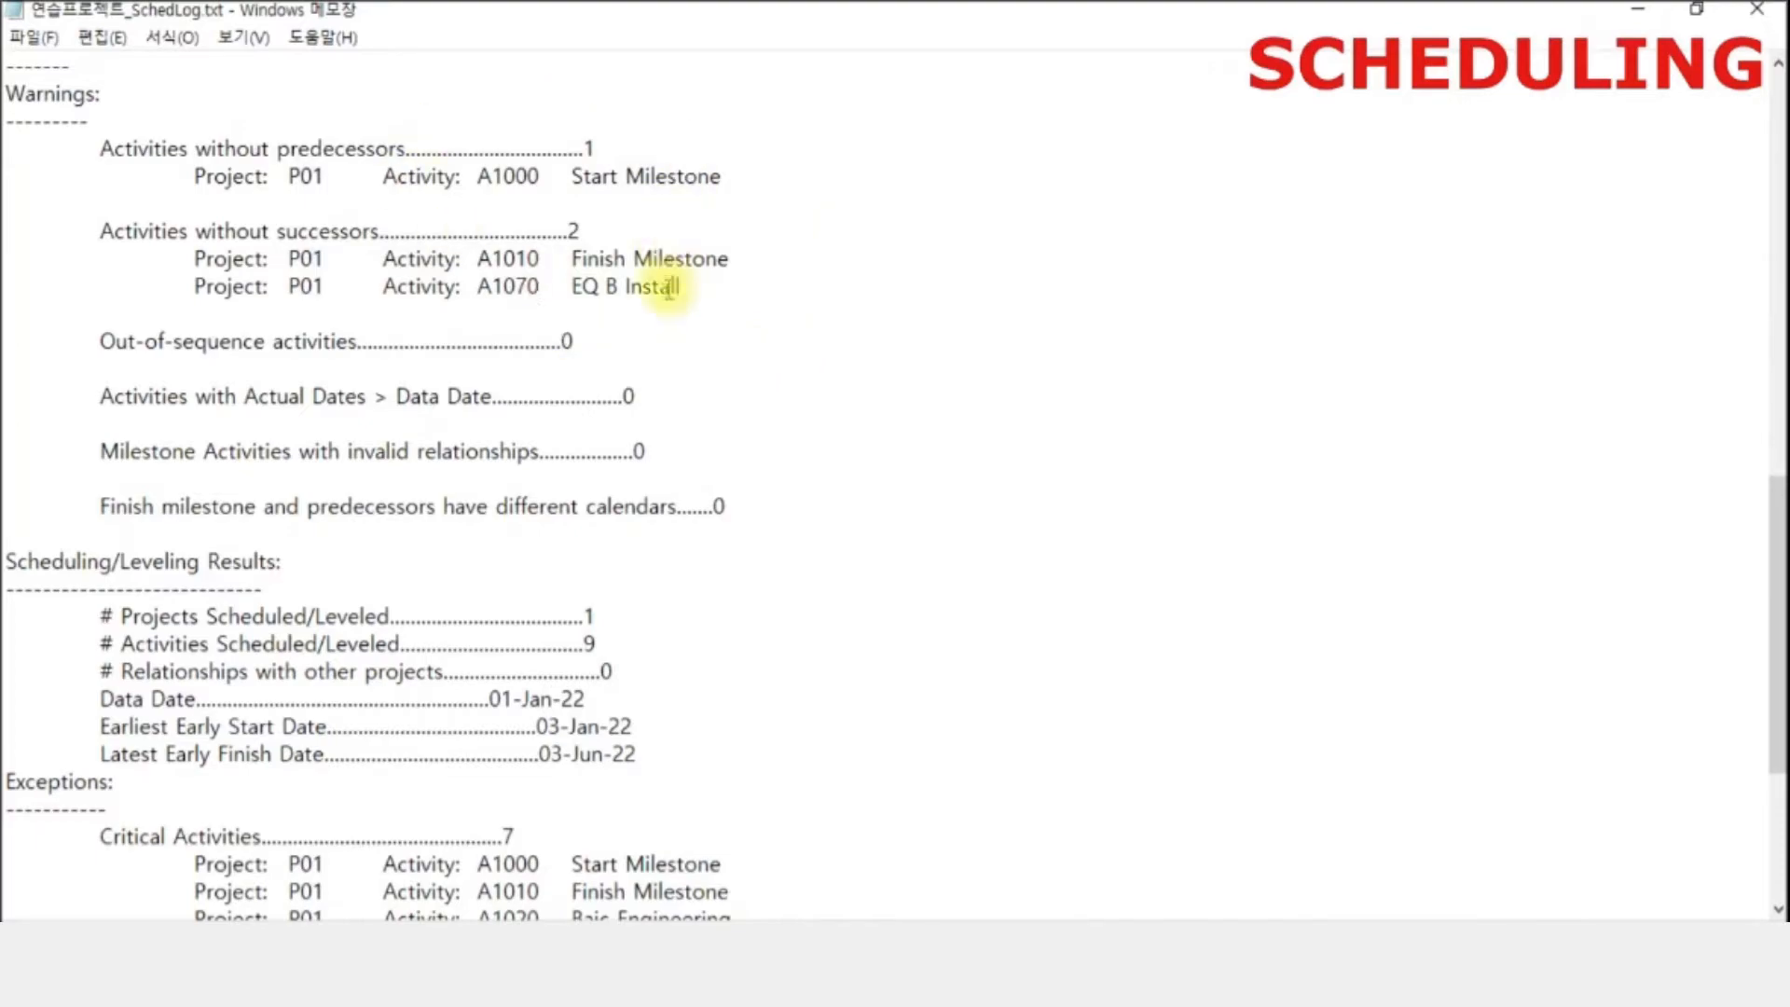
pyautogui.moveTo(591, 176); pyautogui.dragTo(678, 176)
pyautogui.moveTo(615, 259); pyautogui.dragTo(677, 259)
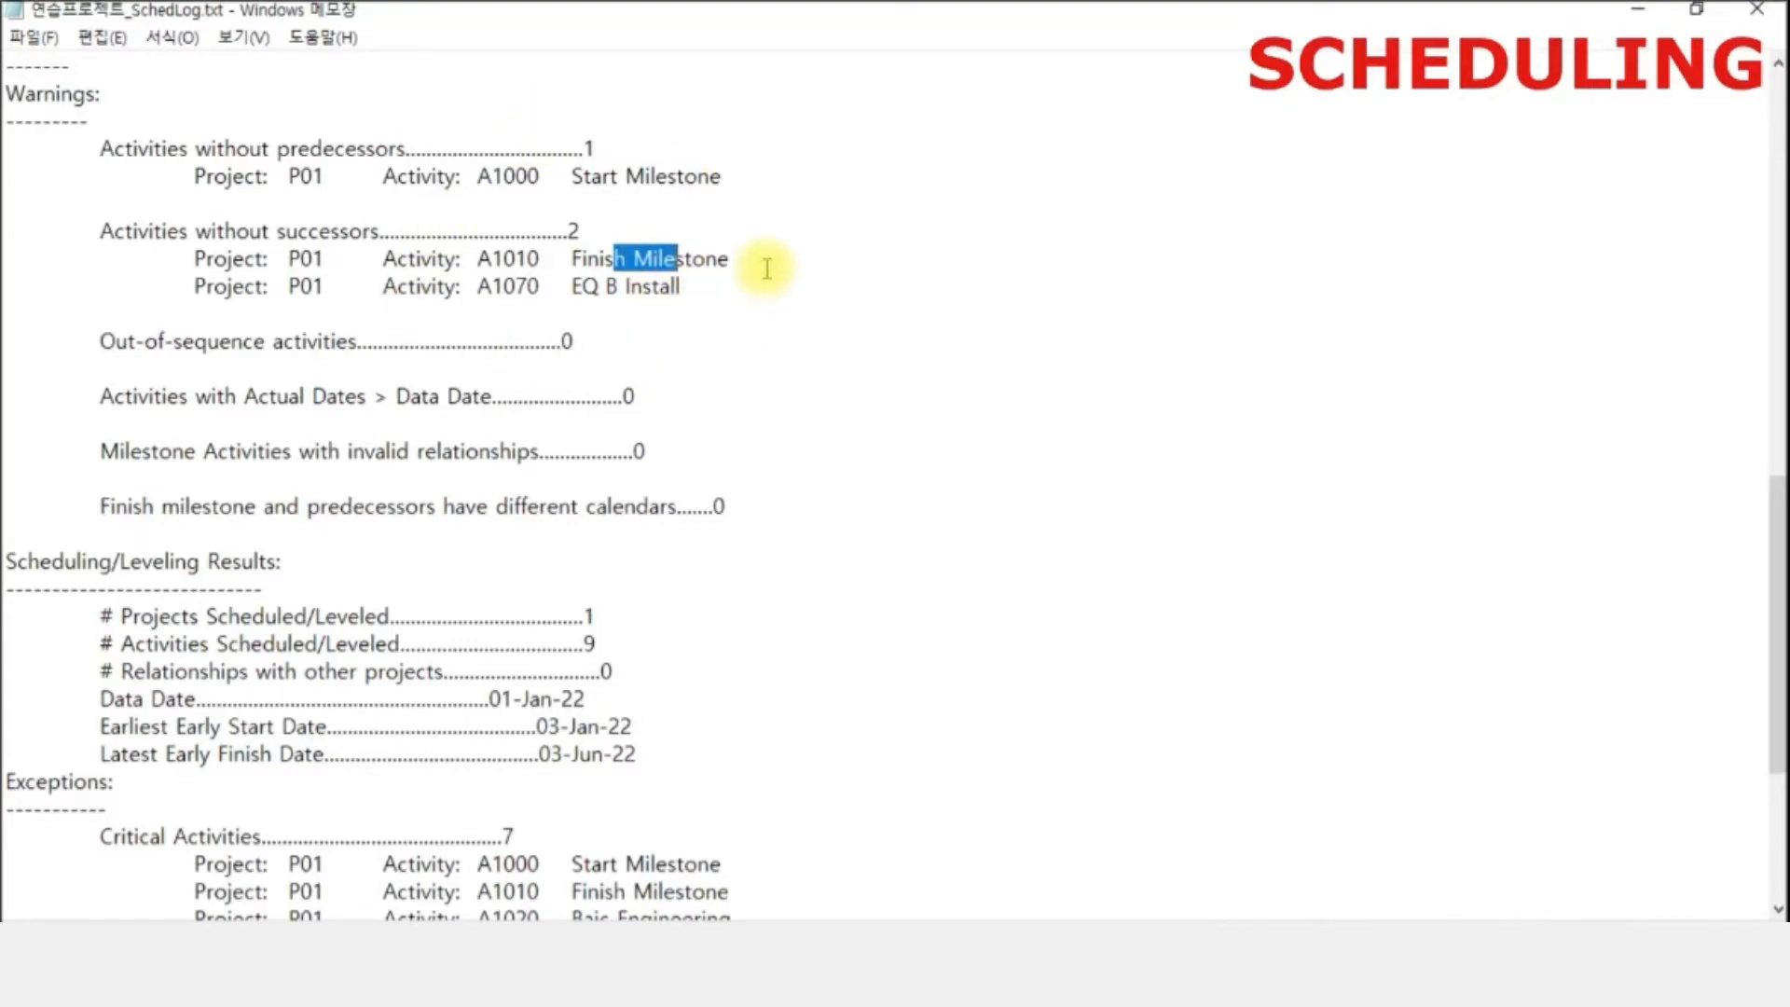
pyautogui.click(739, 310)
pyautogui.scroll(-1, 742, 466)
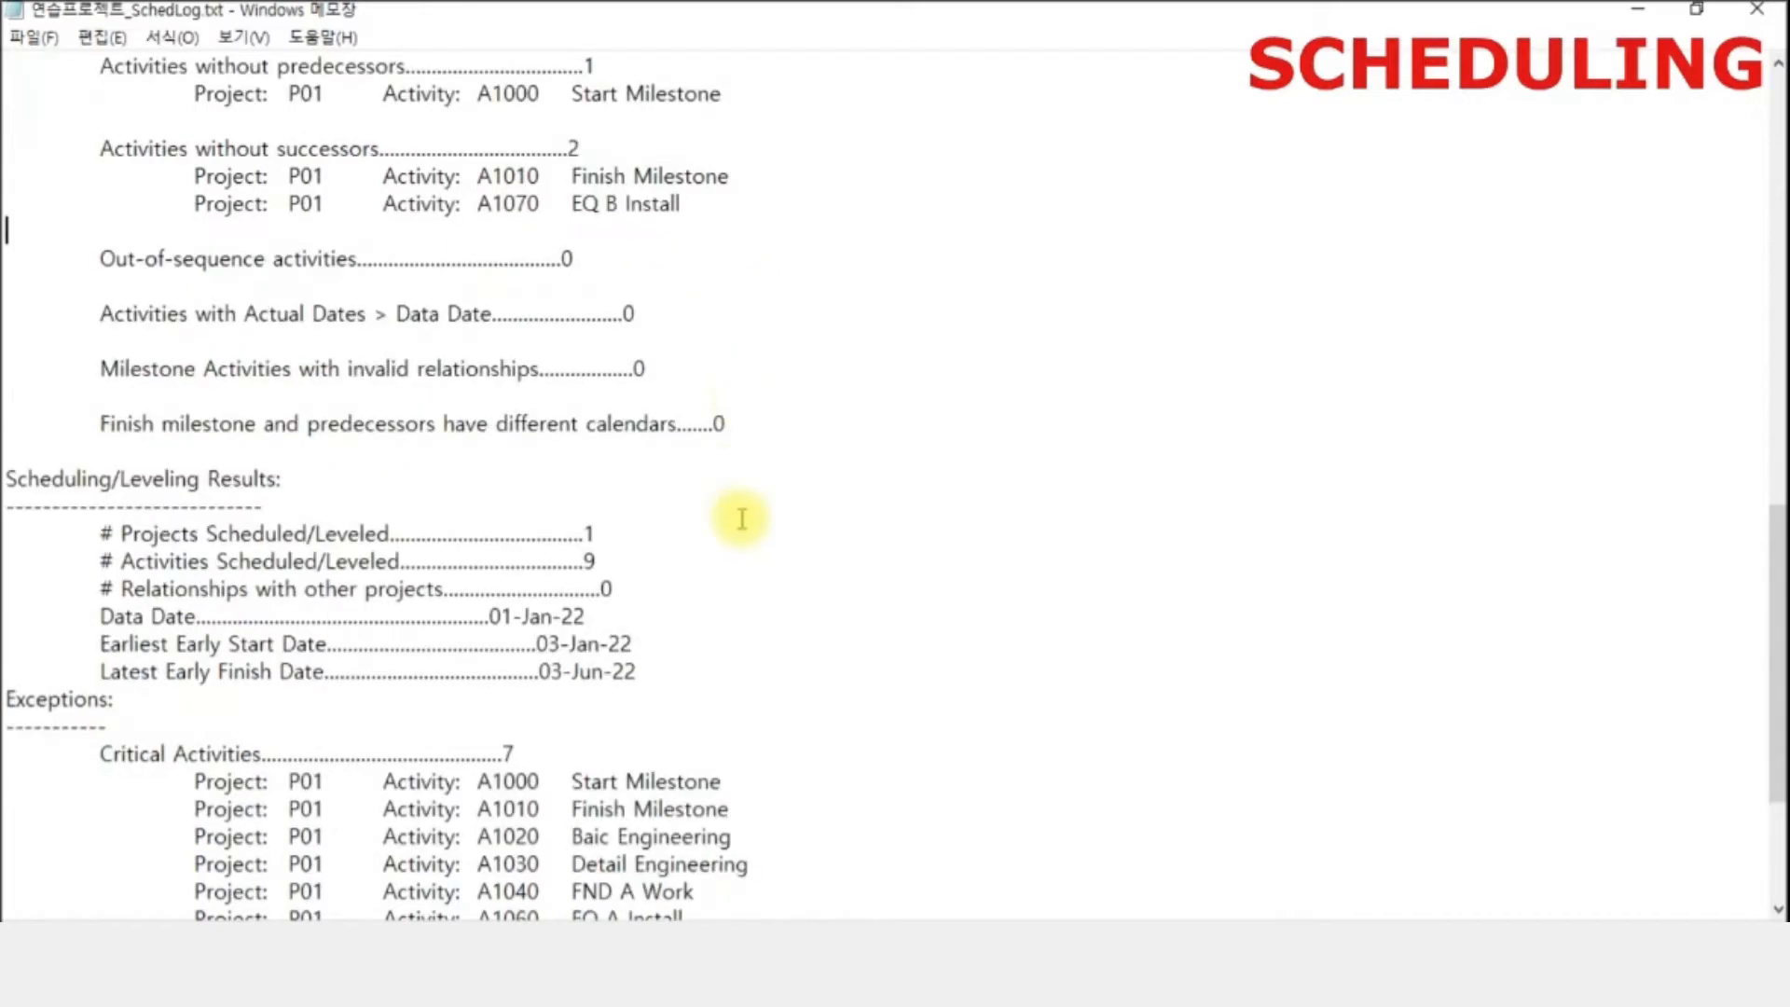
# - Review the log's scheduling results, early dates and critical activities, and close the log and the Schedule dialog
pyautogui.scroll(-2, 741, 518)
pyautogui.moveTo(691, 416); pyautogui.dragTo(772, 524)
pyautogui.scroll(-2, 792, 528)
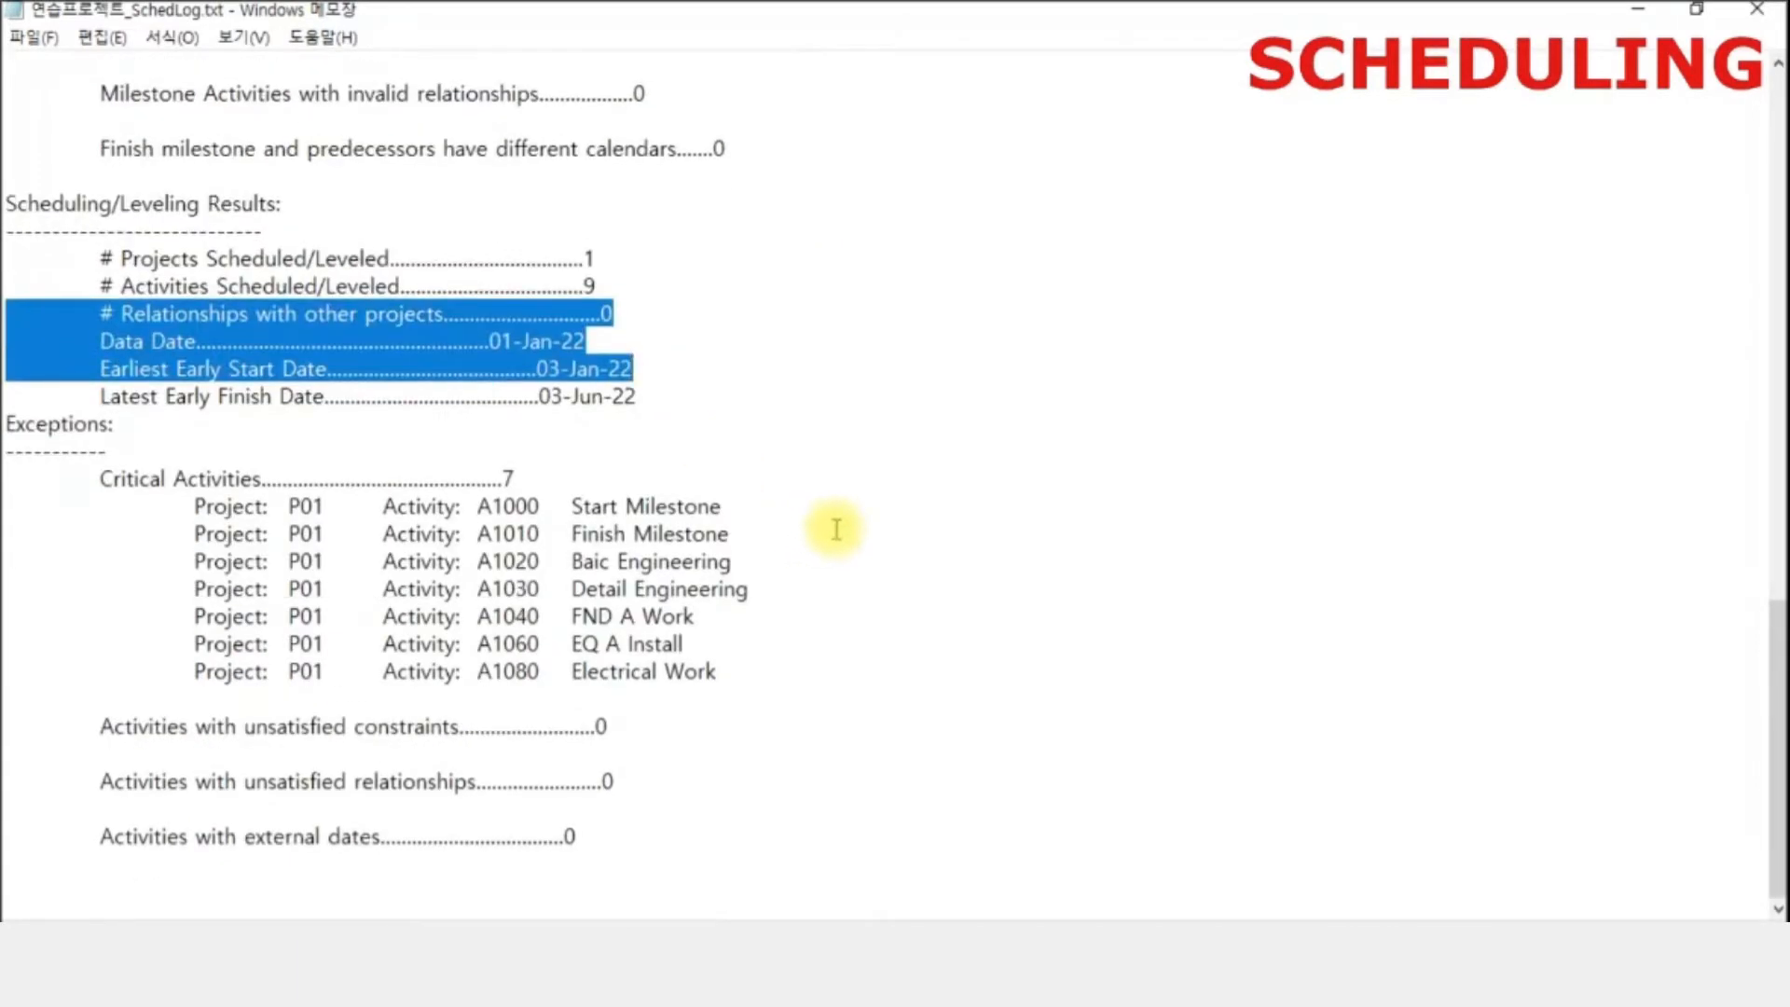
pyautogui.click(953, 608)
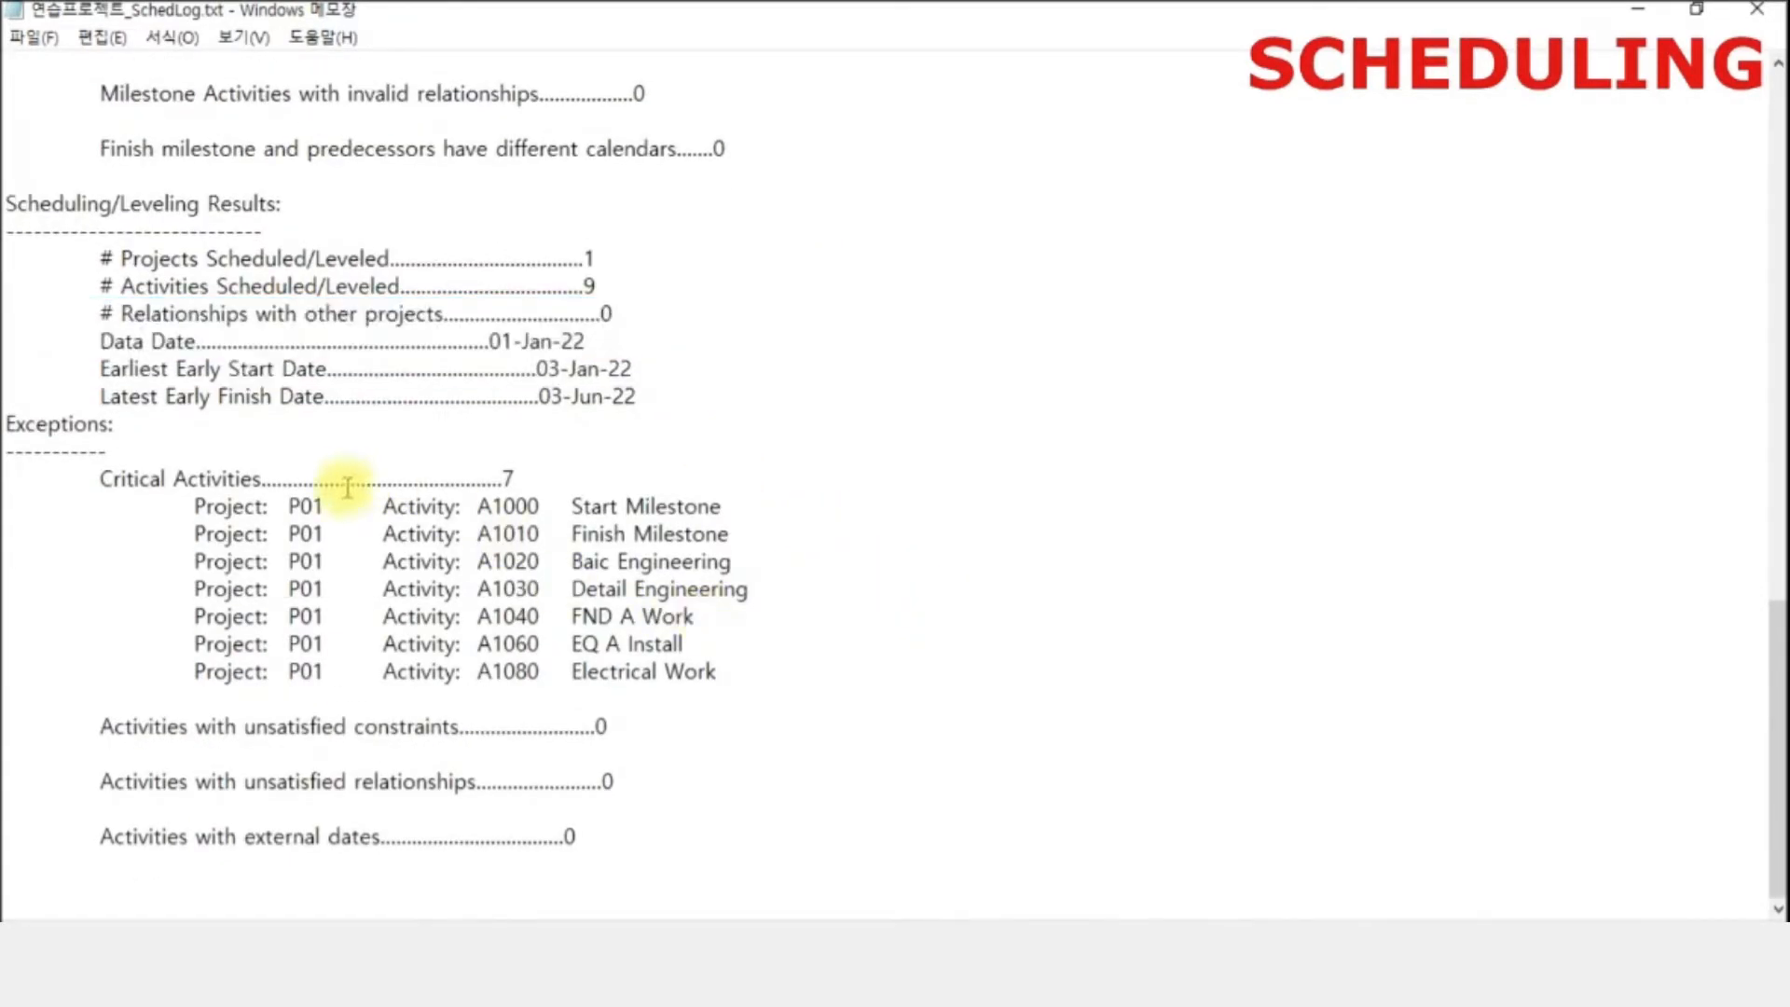
pyautogui.moveTo(489, 341); pyautogui.dragTo(679, 343)
pyautogui.click(683, 369)
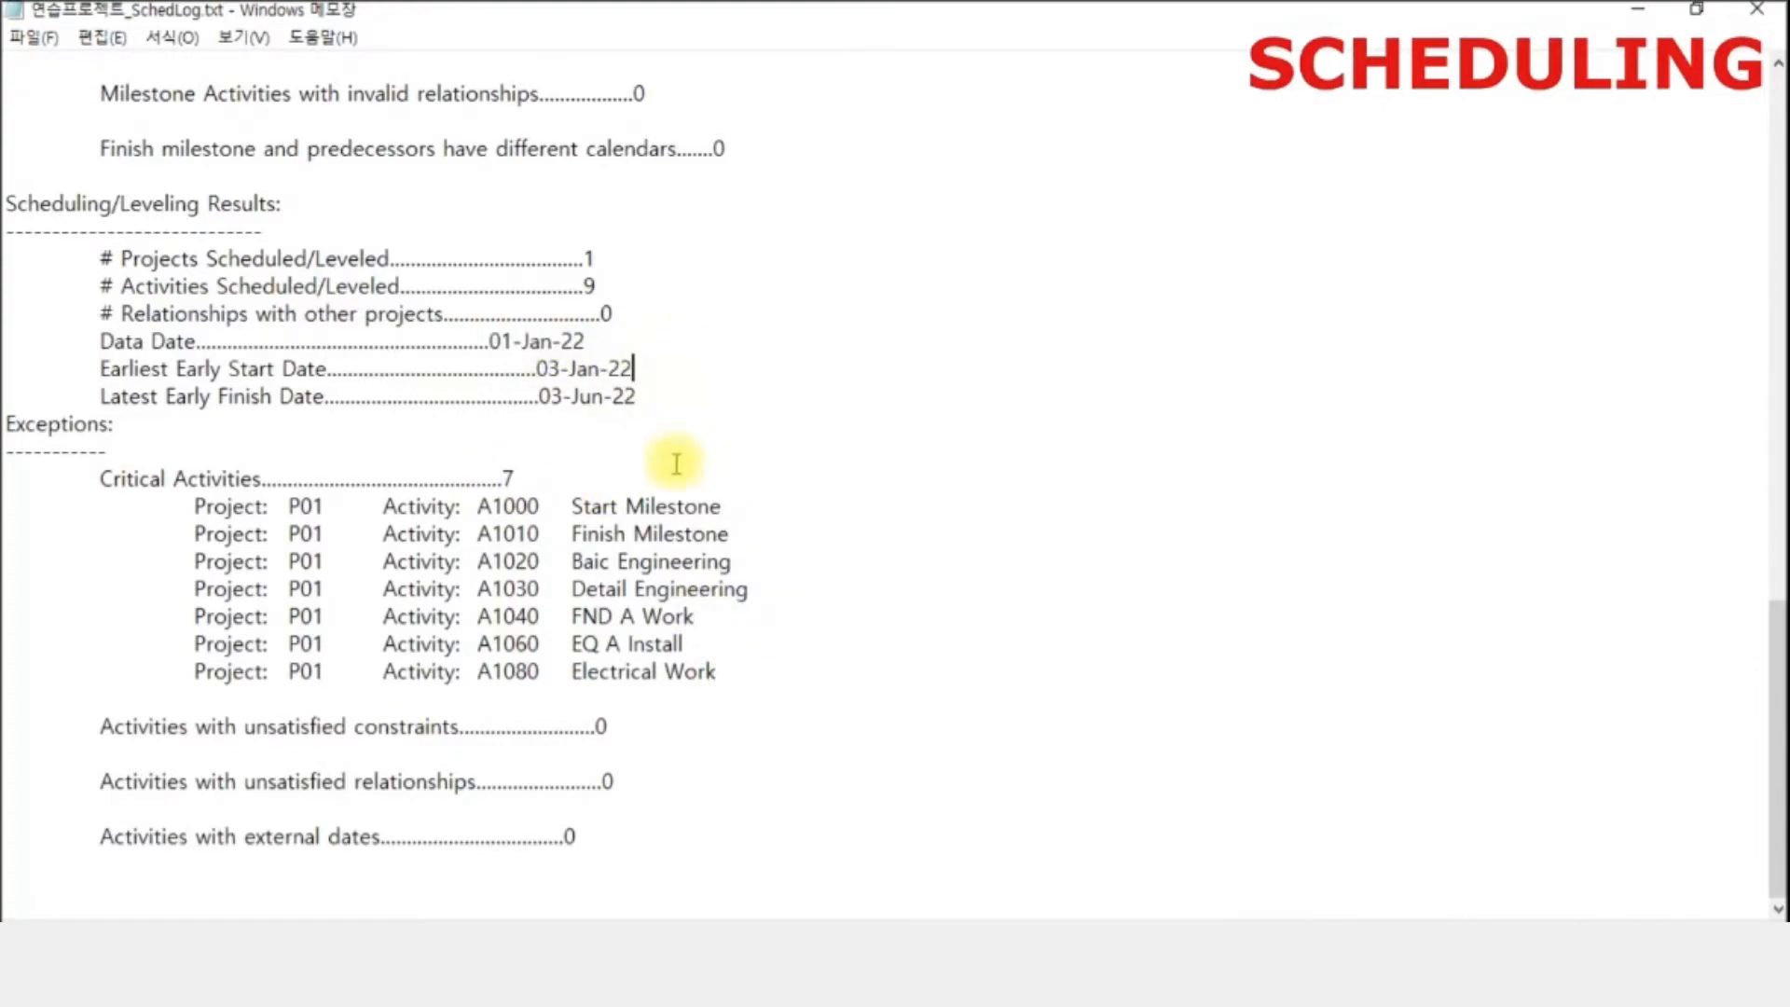
pyautogui.click(684, 410)
pyautogui.moveTo(526, 368); pyautogui.dragTo(684, 352)
pyautogui.click(596, 396)
pyautogui.scroll(5, 839, 466)
pyautogui.scroll(14, 840, 466)
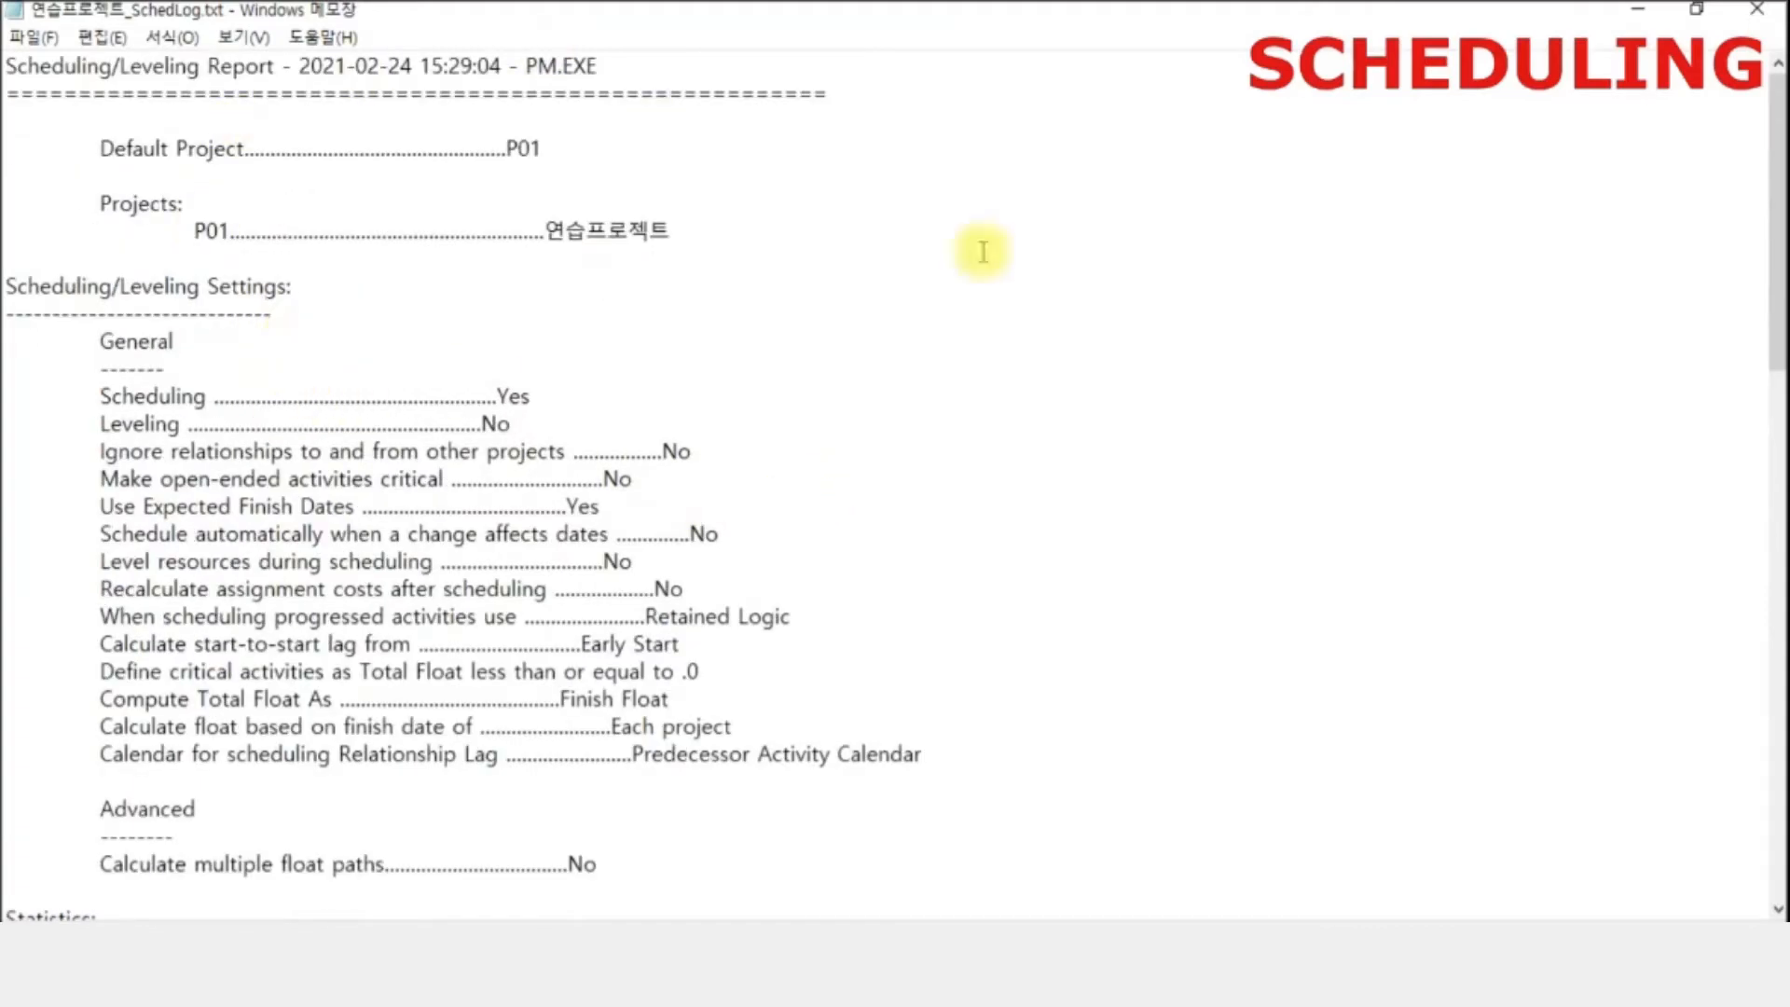
pyautogui.click(1754, 21)
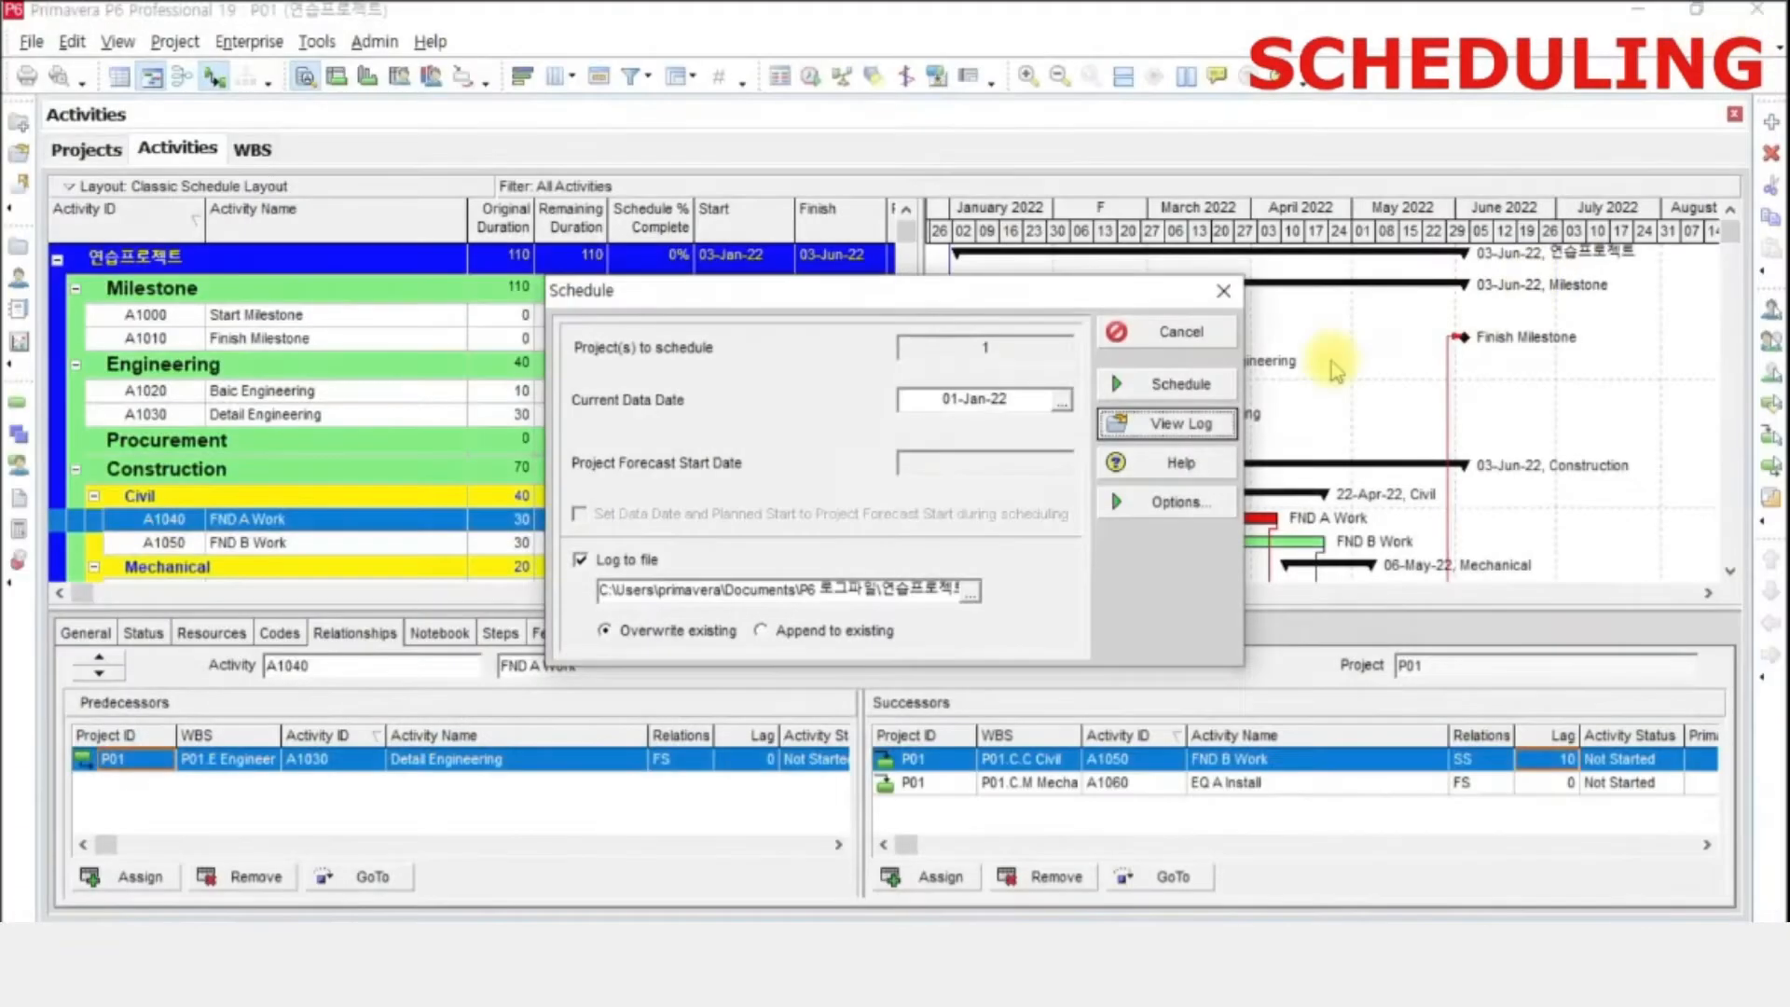
pyautogui.click(1221, 288)
# - Link EQ B Install (A1070) to Finish Milestone (A1010) with a finish-to-start relationship in the Gantt chart
pyautogui.click(1334, 368)
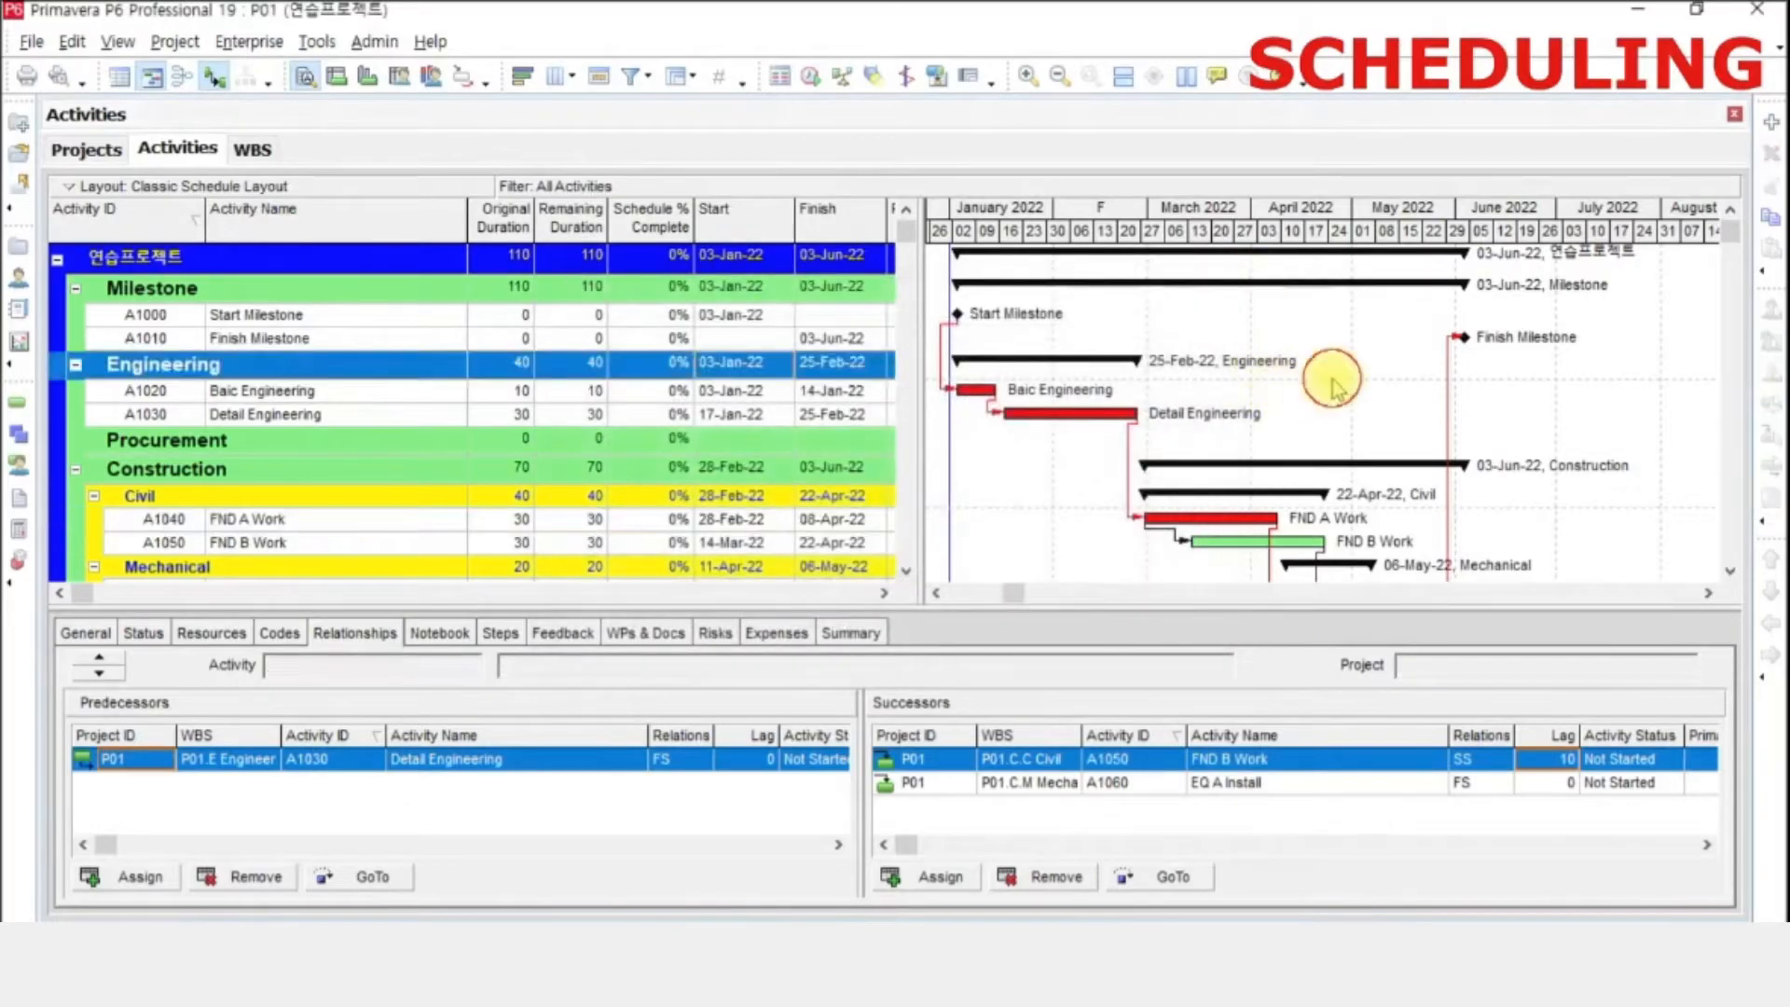
pyautogui.scroll(-1, 963, 436)
pyautogui.scroll(-1, 963, 437)
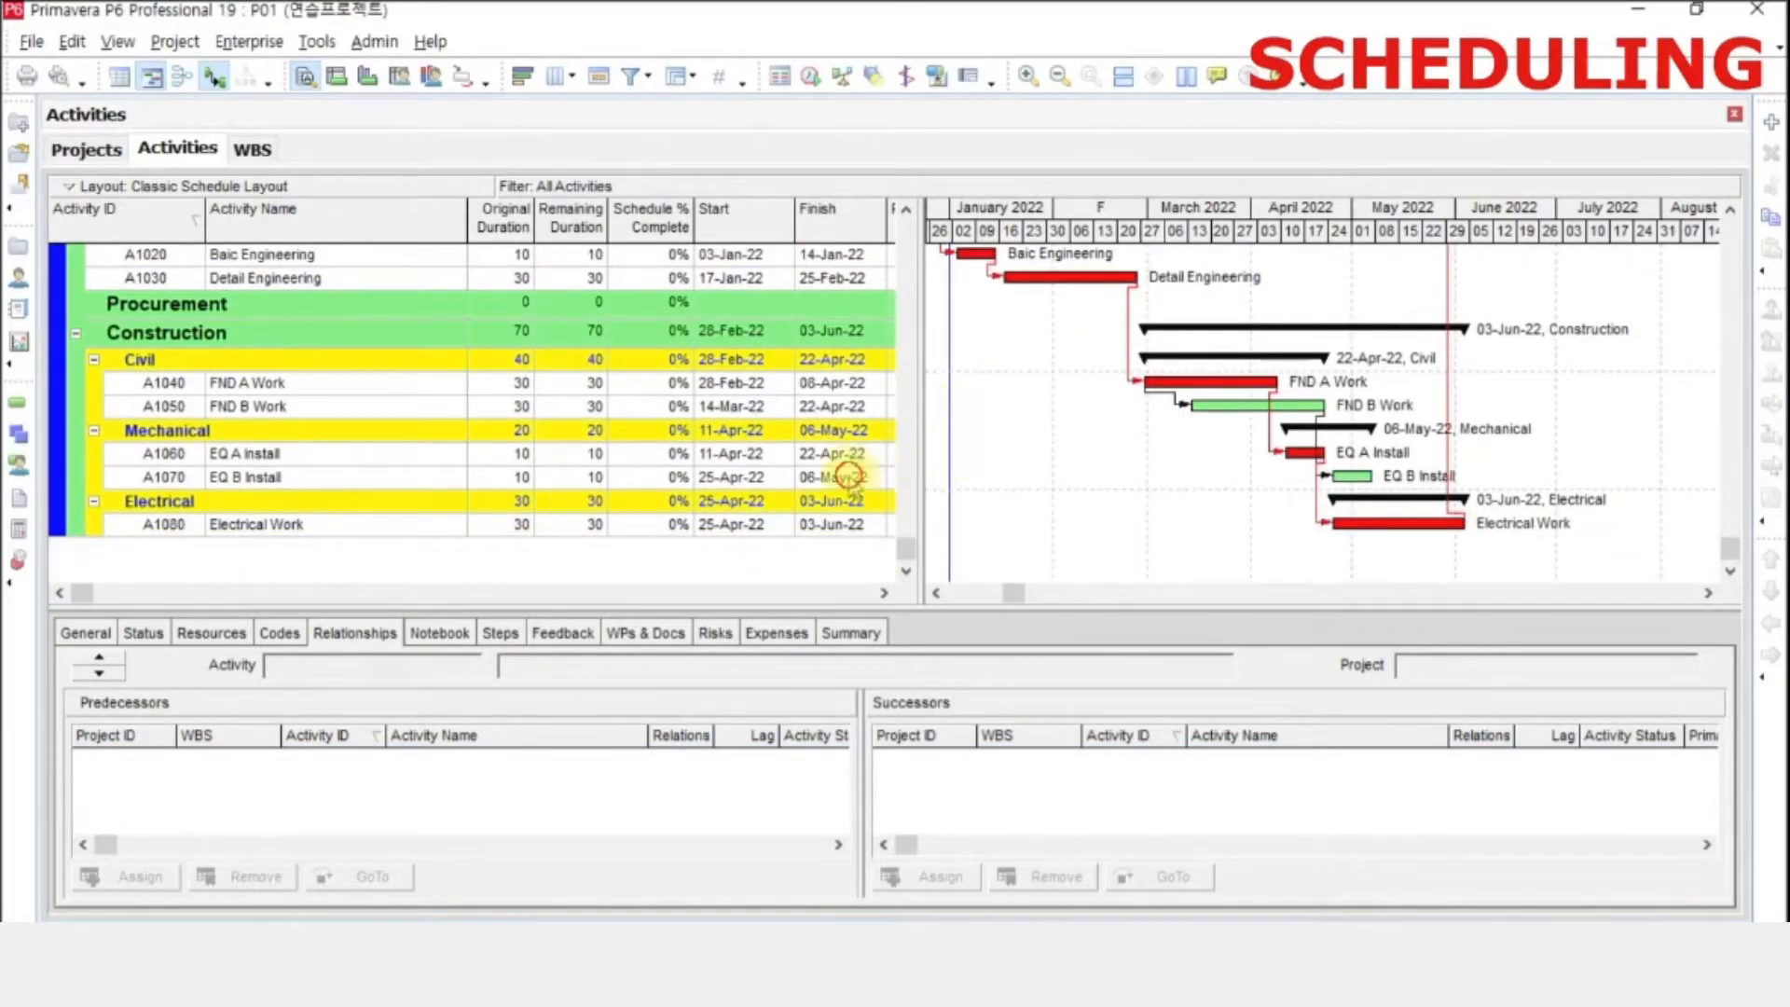
pyautogui.click(848, 478)
pyautogui.scroll(3, 1398, 522)
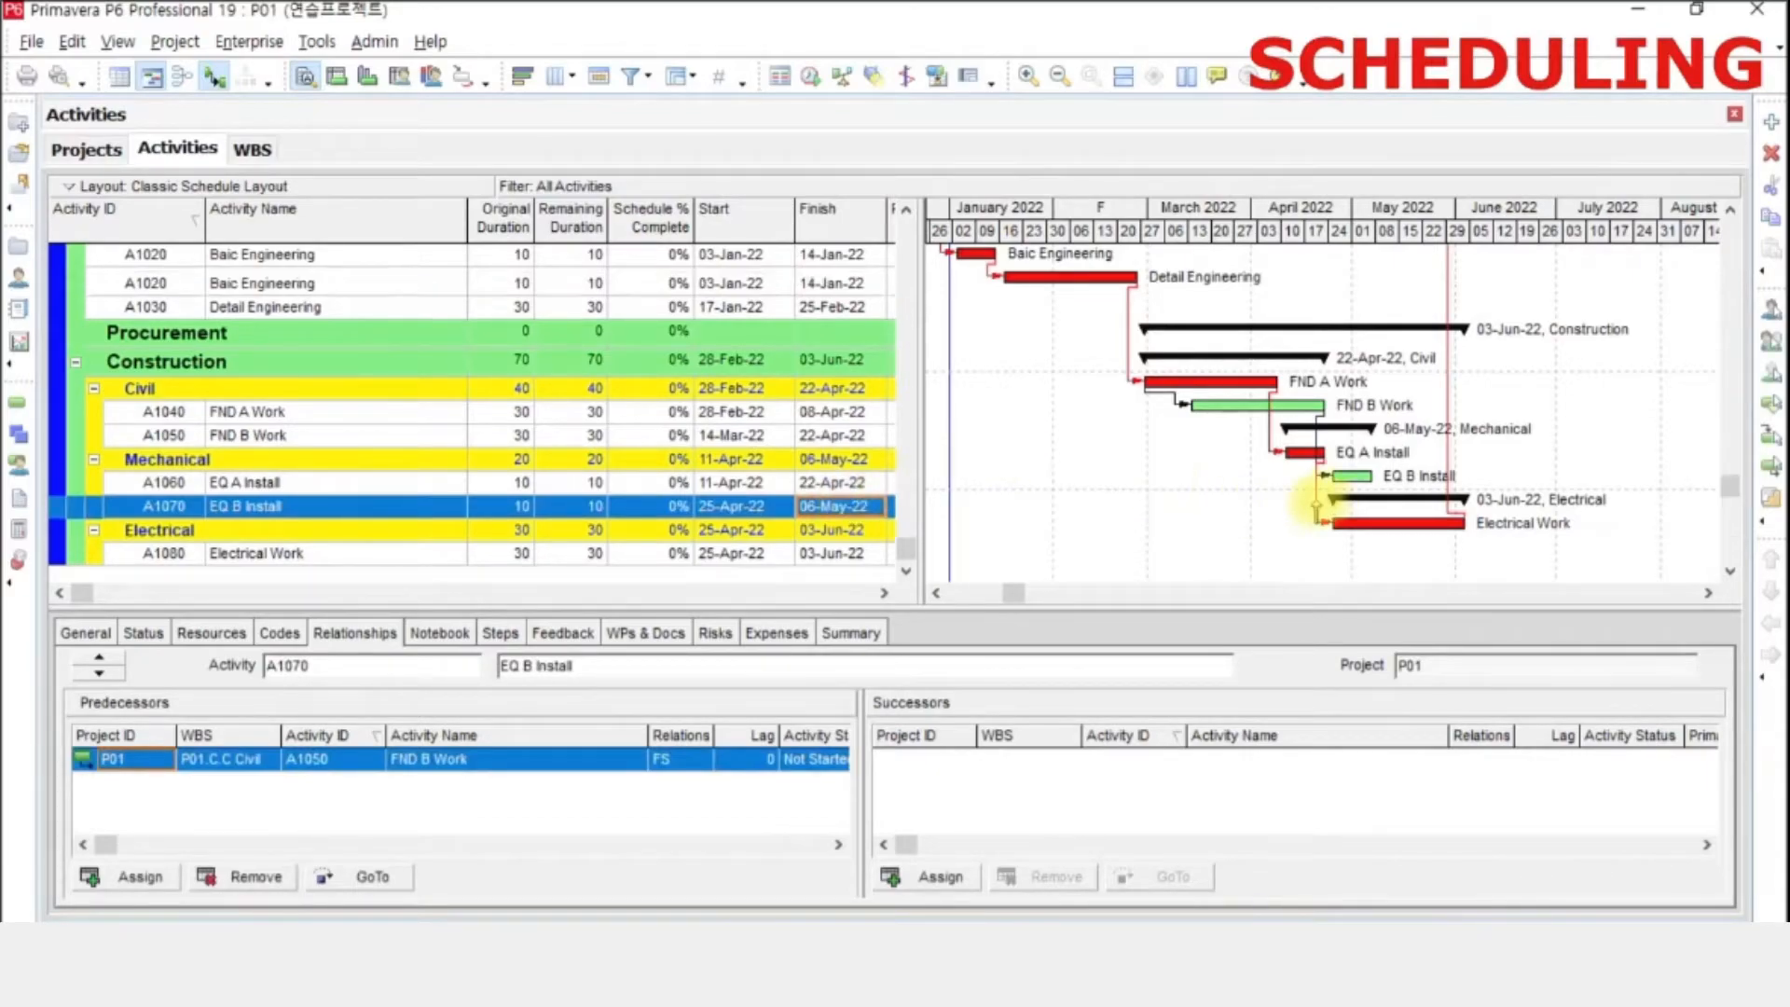
pyautogui.moveTo(1404, 558); pyautogui.dragTo(1457, 278)
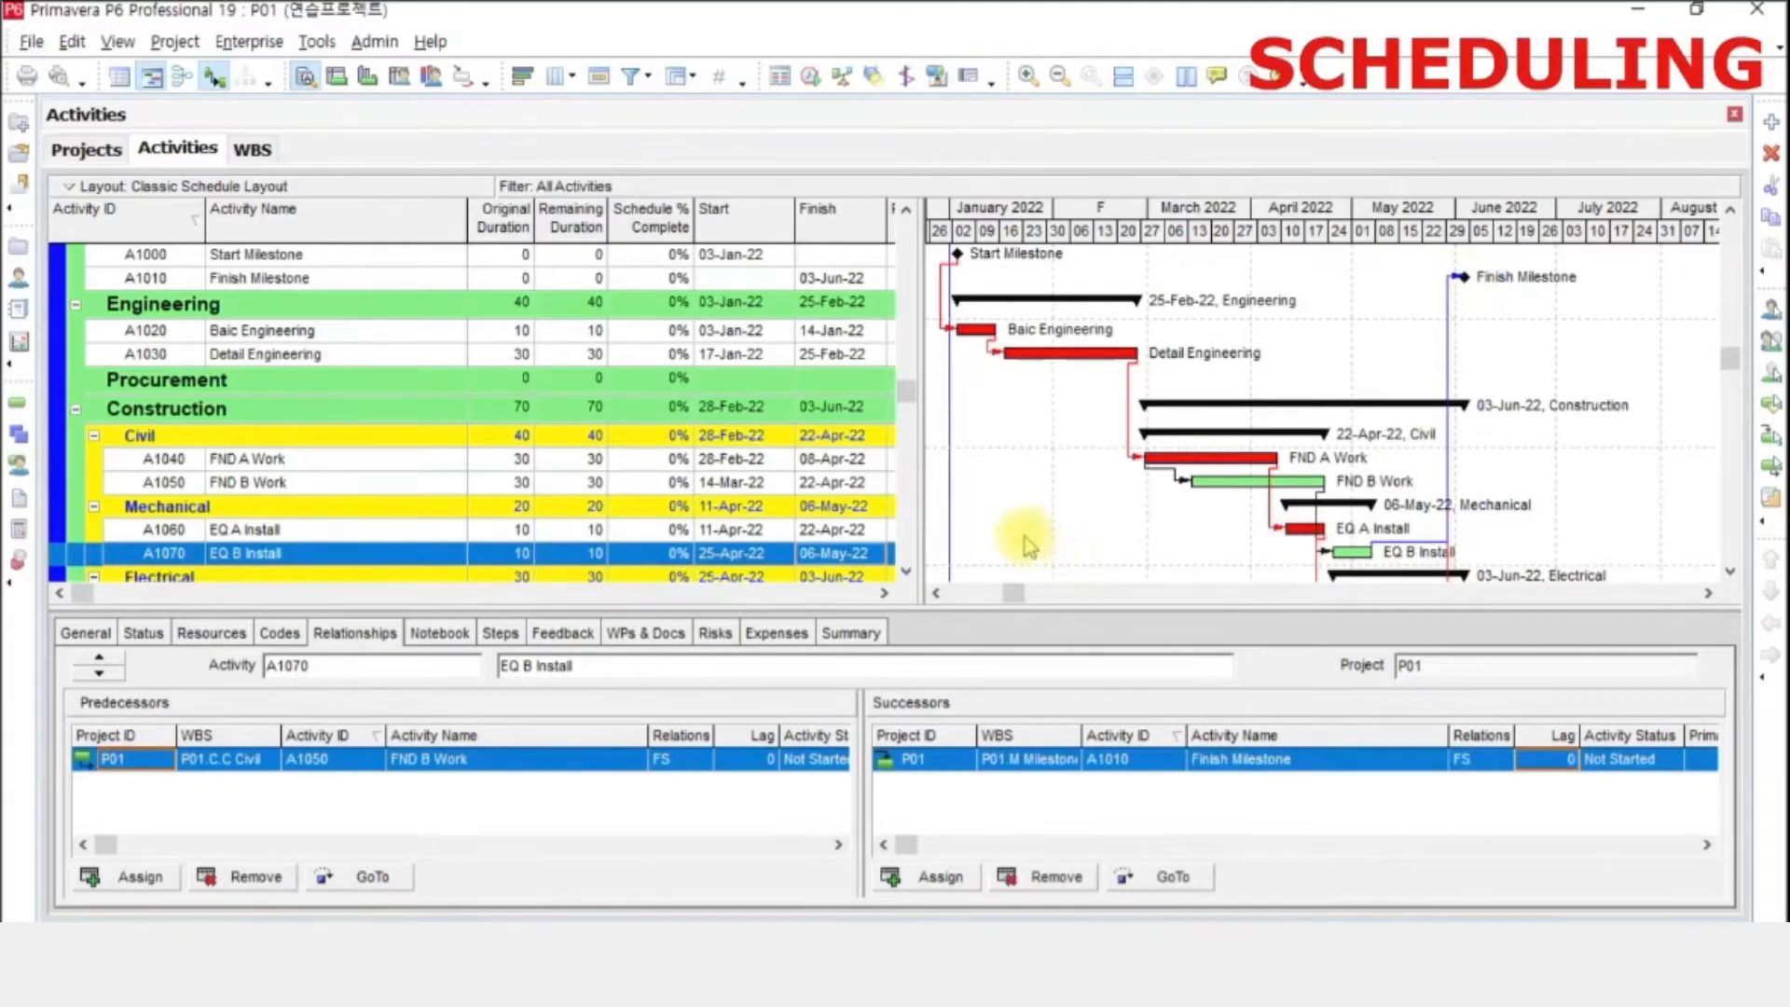
# - Reschedule the project with the new relationship and check the activities in the Gantt chart
pyautogui.press('F9')
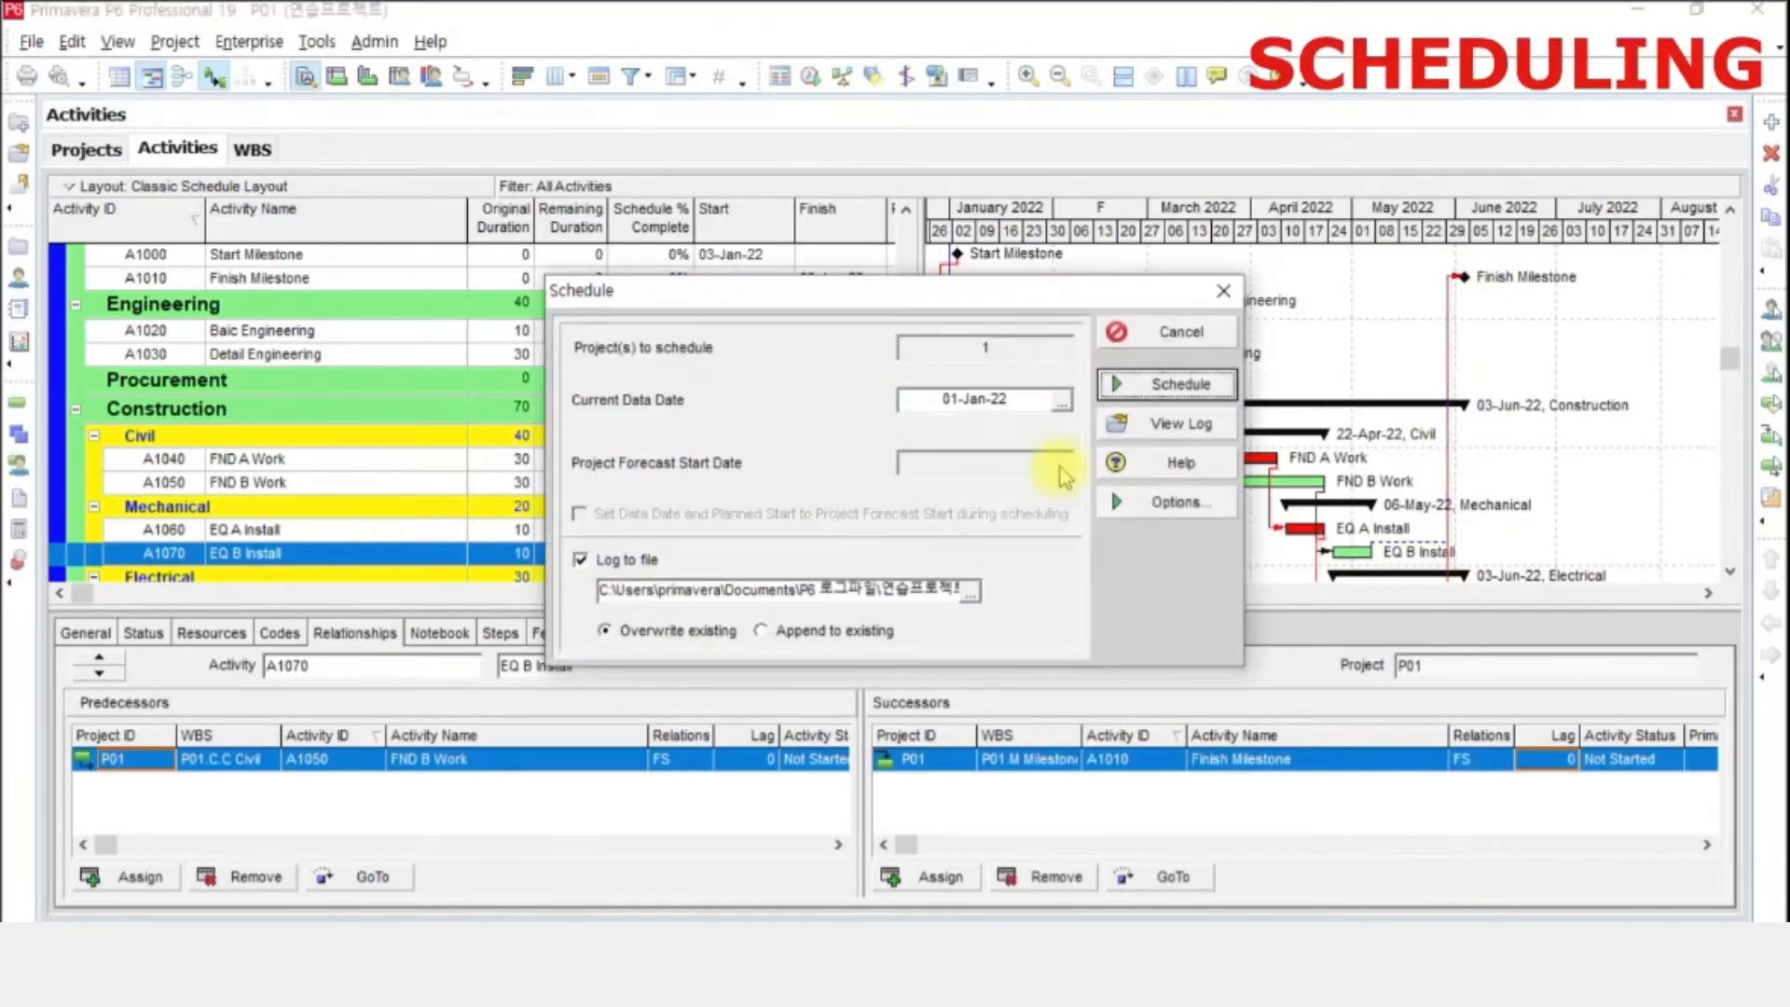
pyautogui.press('Return')
pyautogui.scroll(-1, 1072, 373)
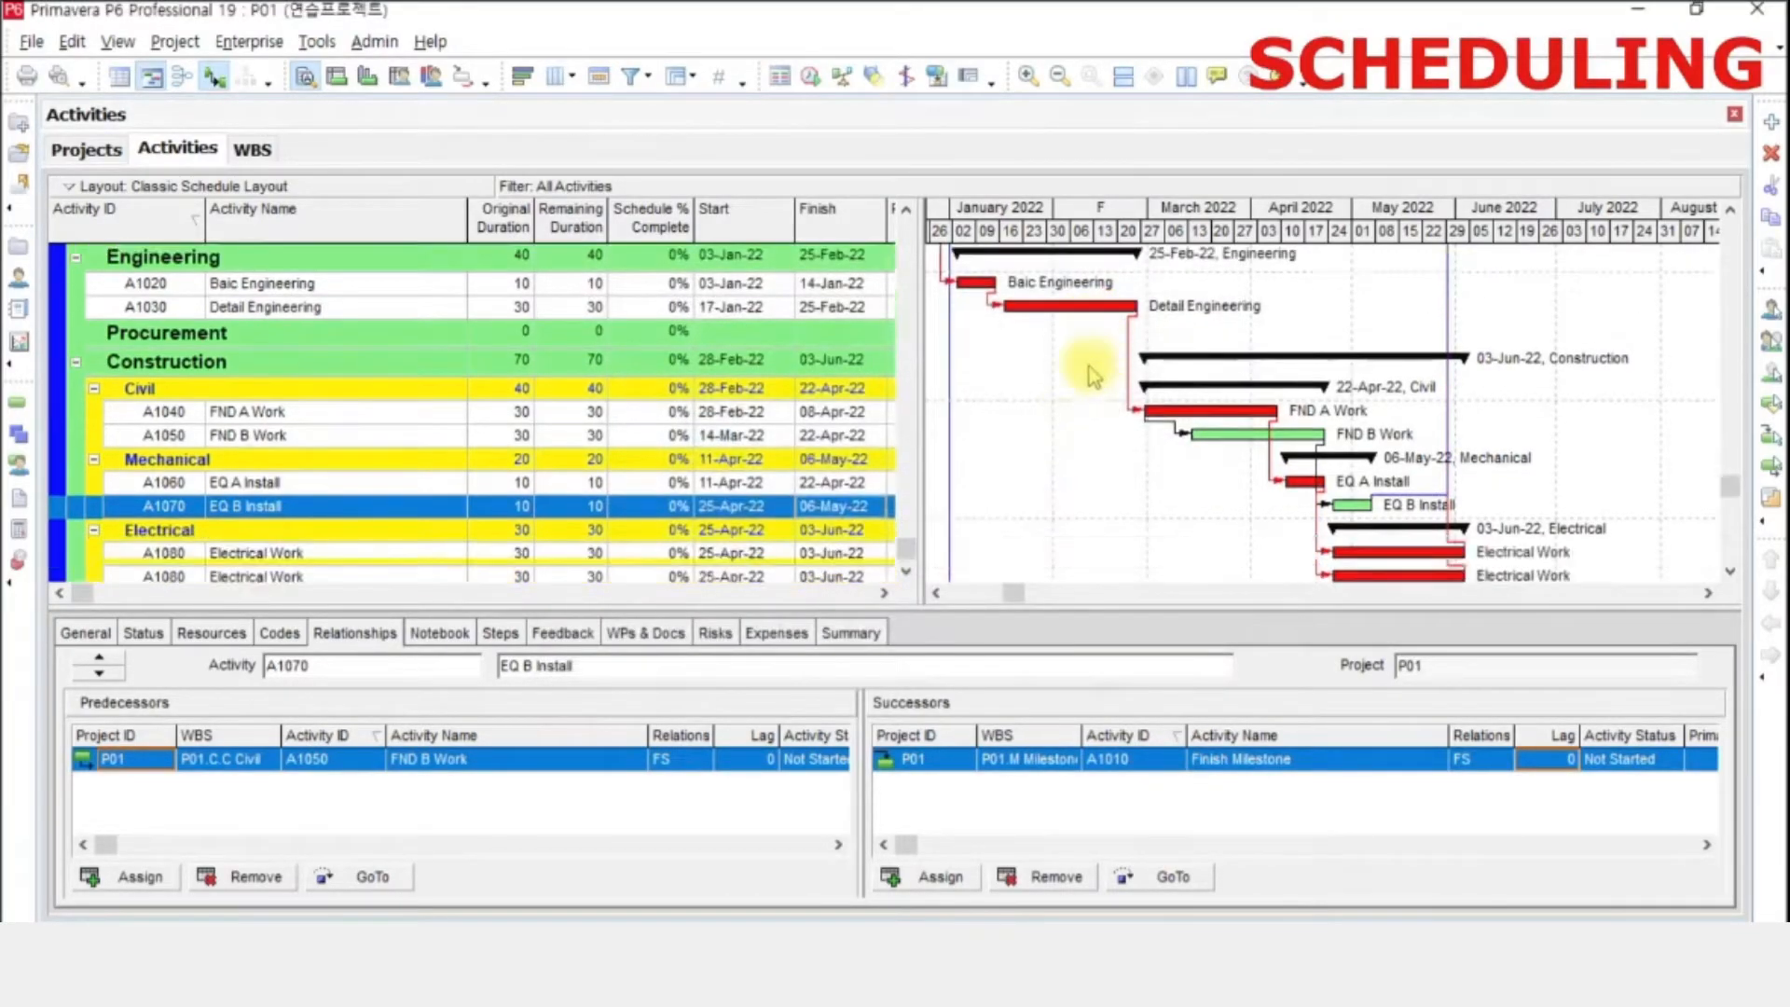
pyautogui.click(754, 527)
pyautogui.scroll(2, 754, 526)
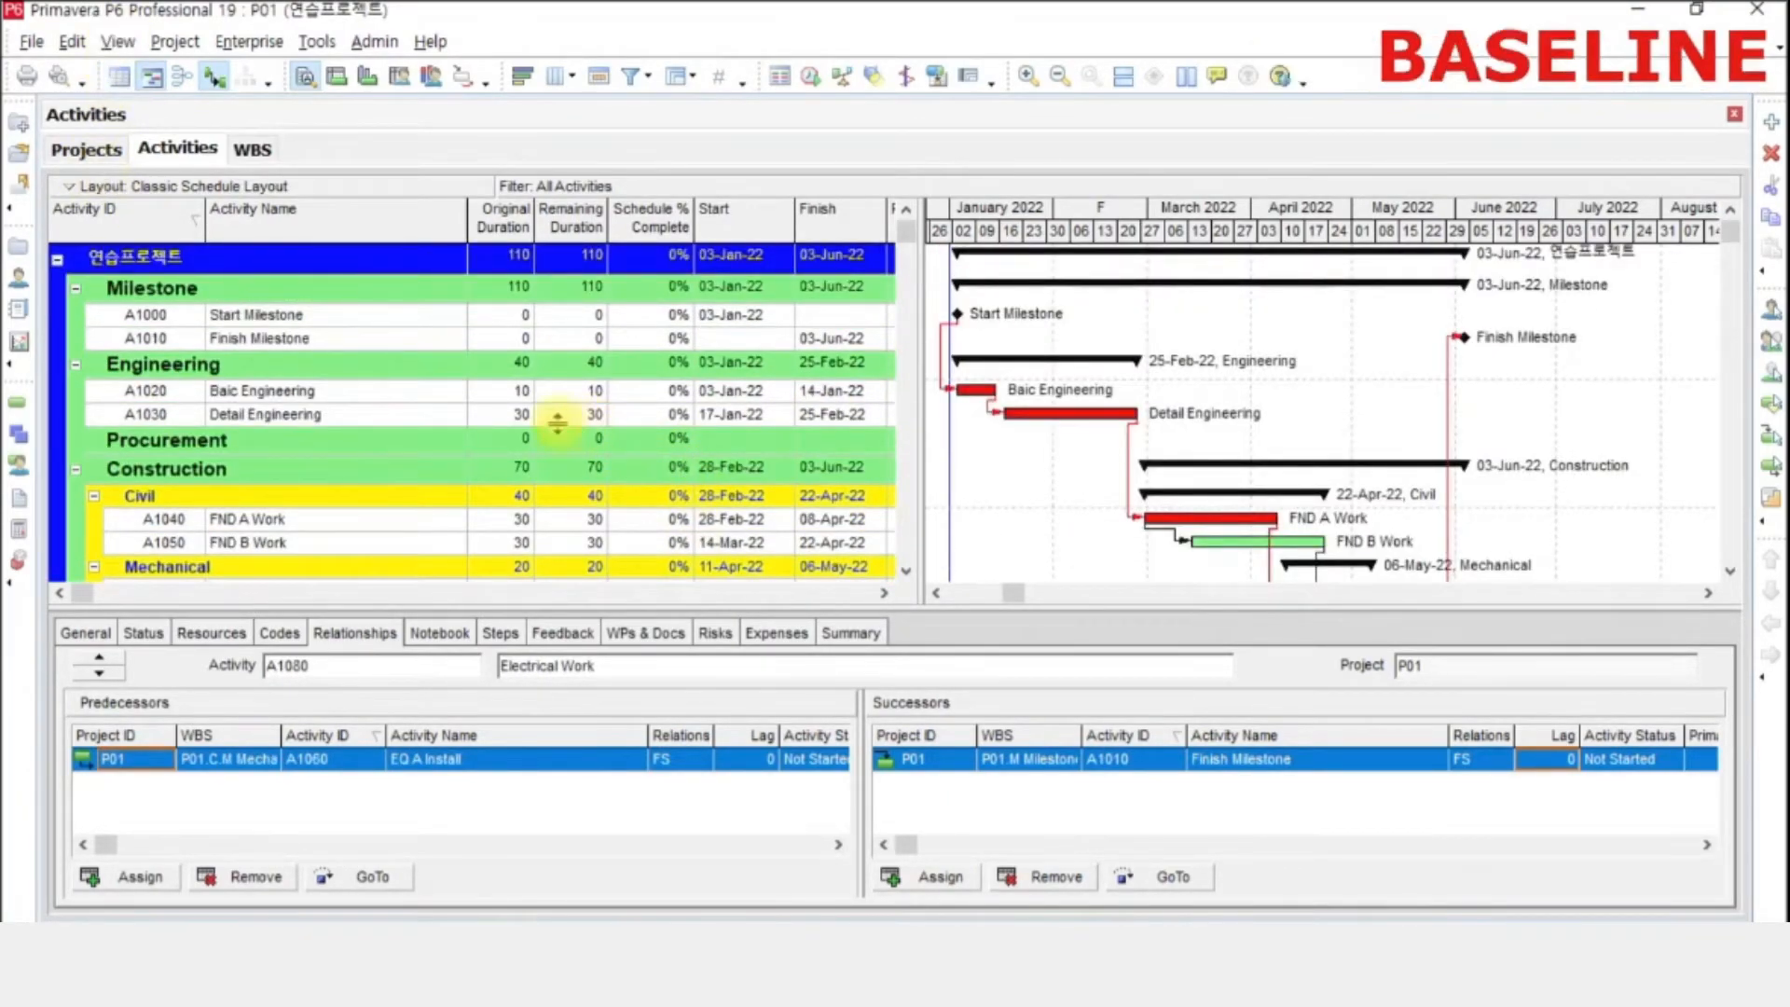
# - Save a copy of the current 연습프로젝트 project as a new baseline and close the baseline maintenance dialog
pyautogui.click(174, 47)
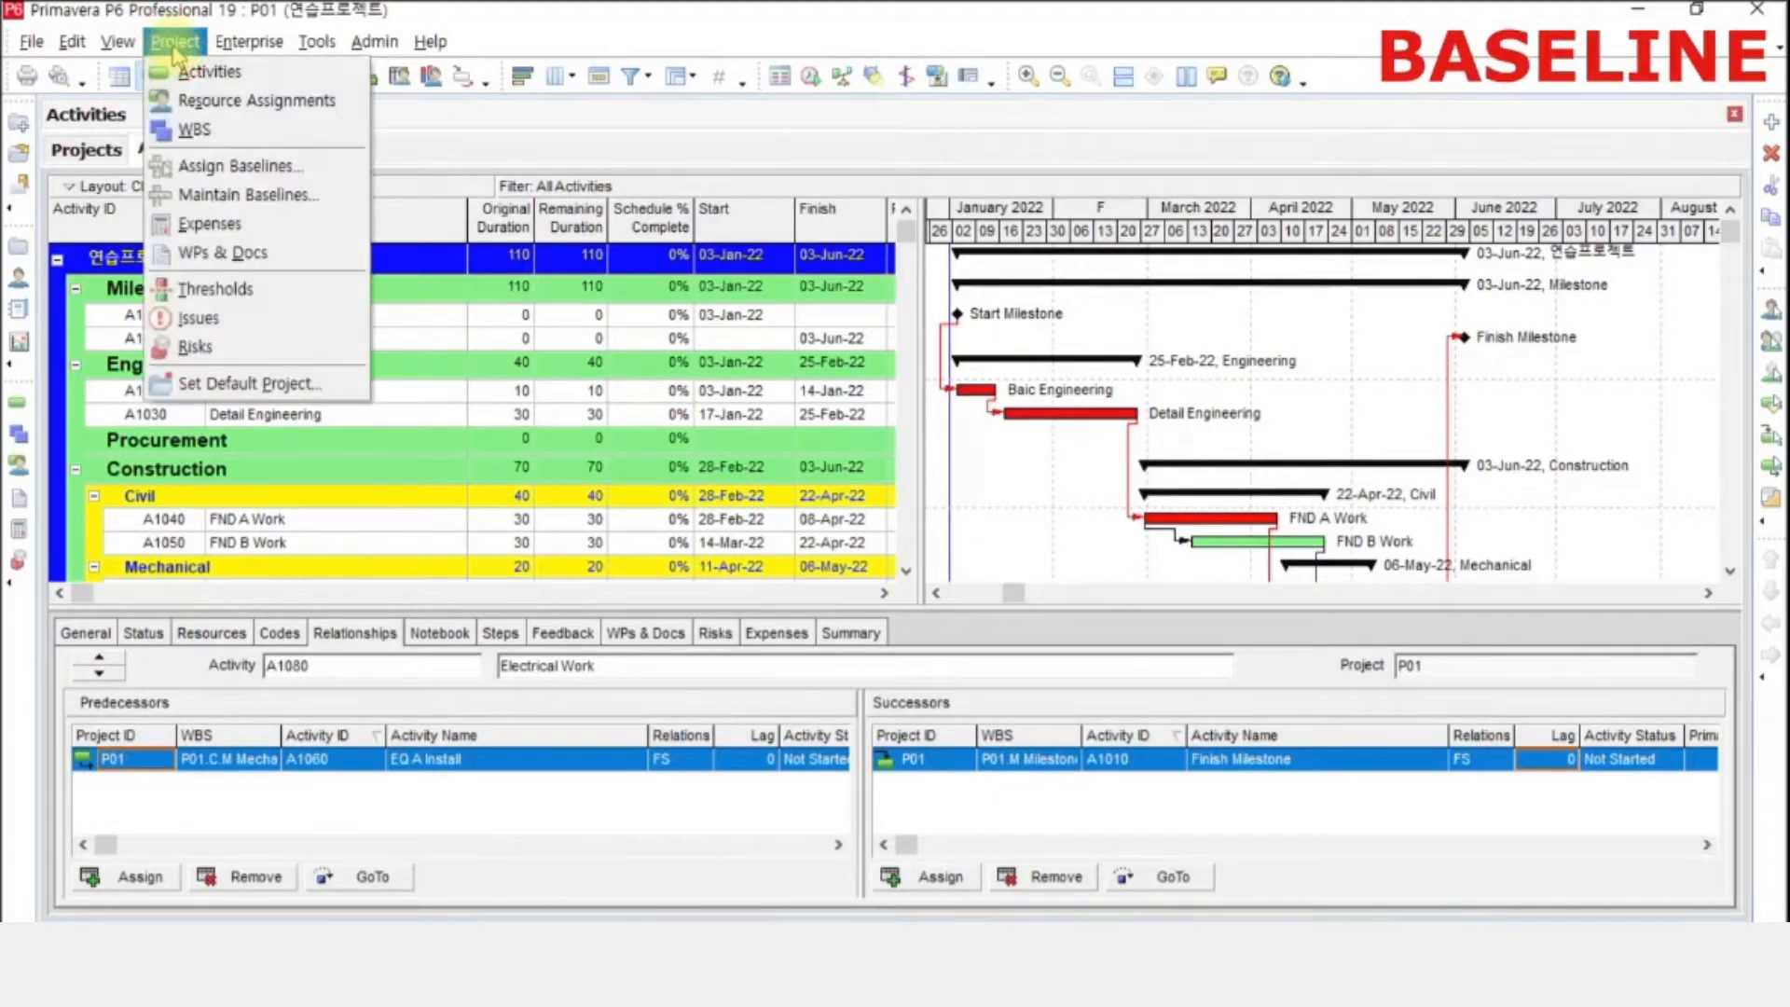
pyautogui.click(268, 207)
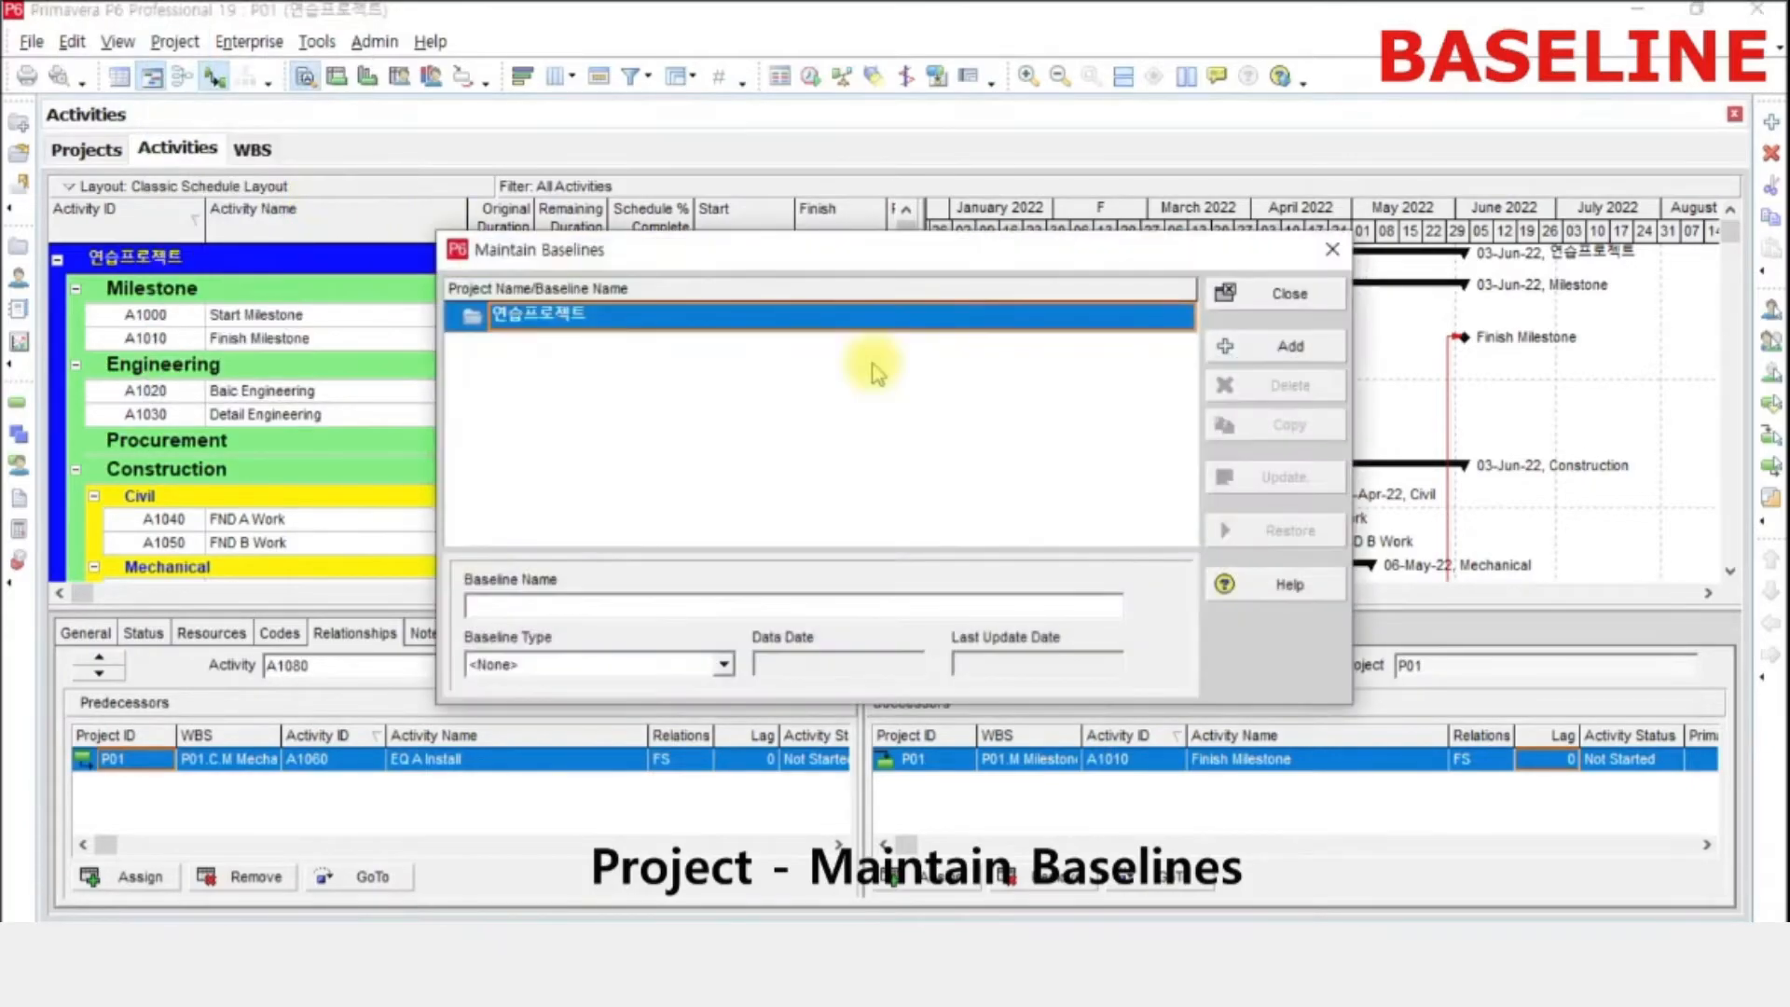
pyautogui.click(1273, 345)
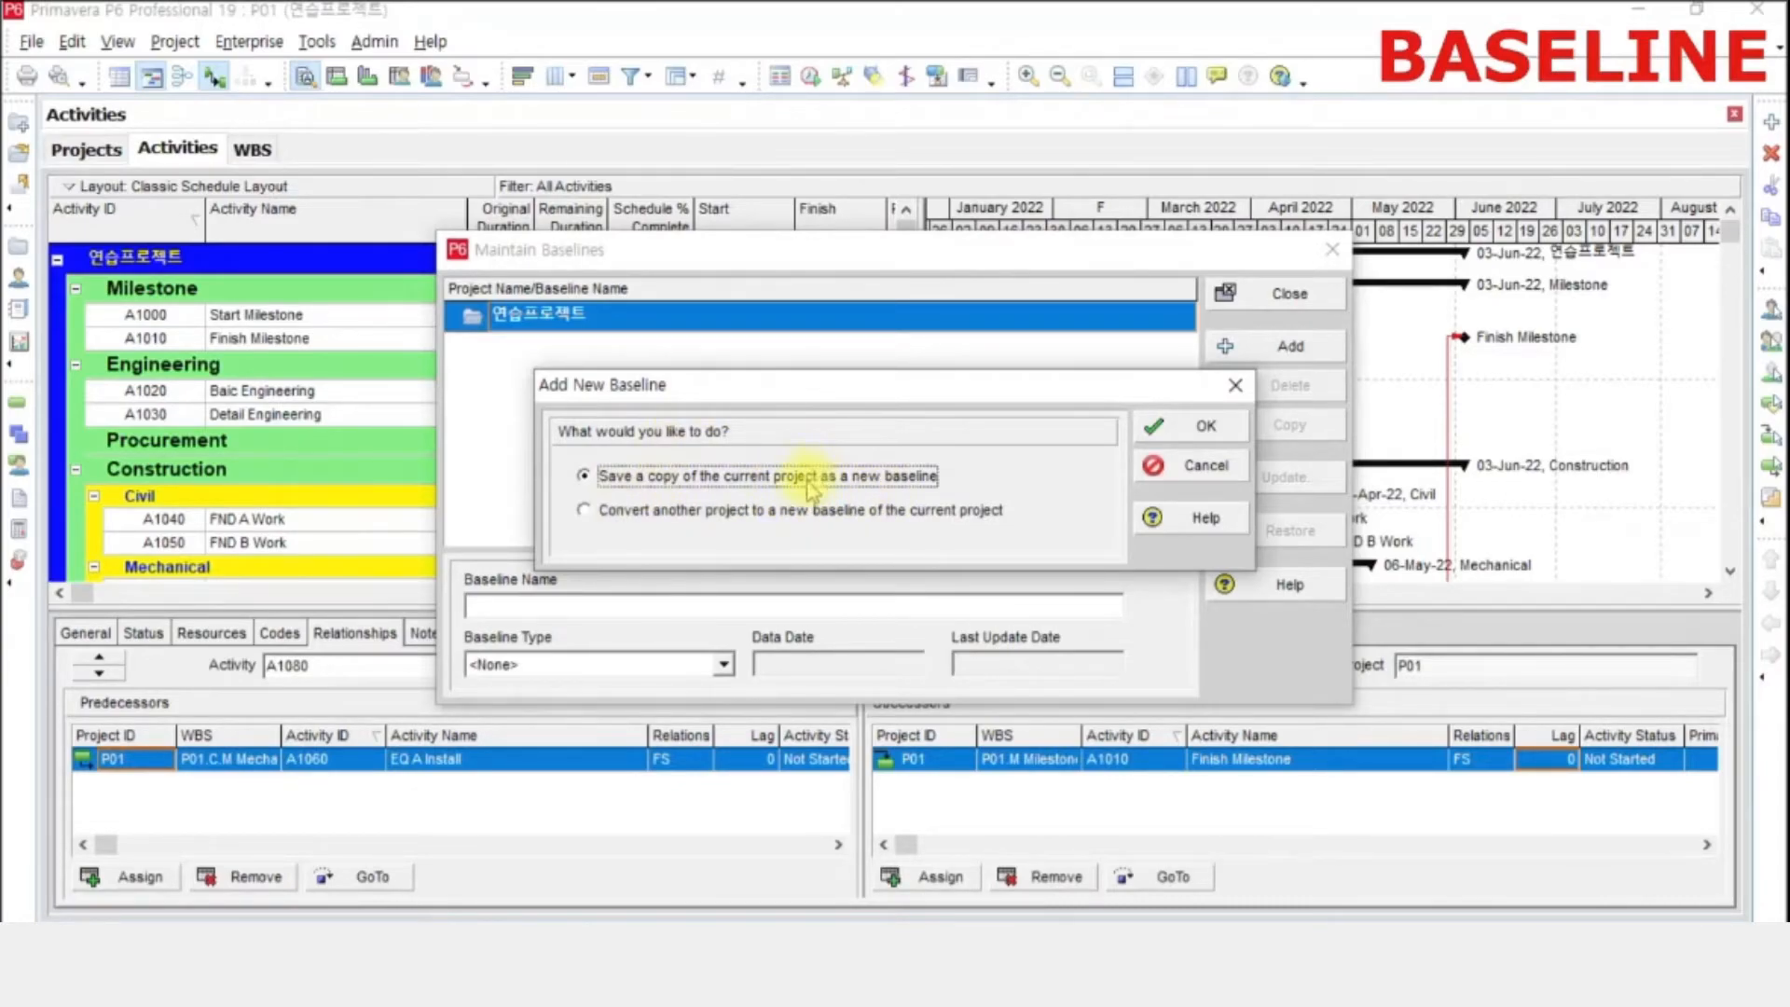
pyautogui.click(744, 512)
pyautogui.click(753, 478)
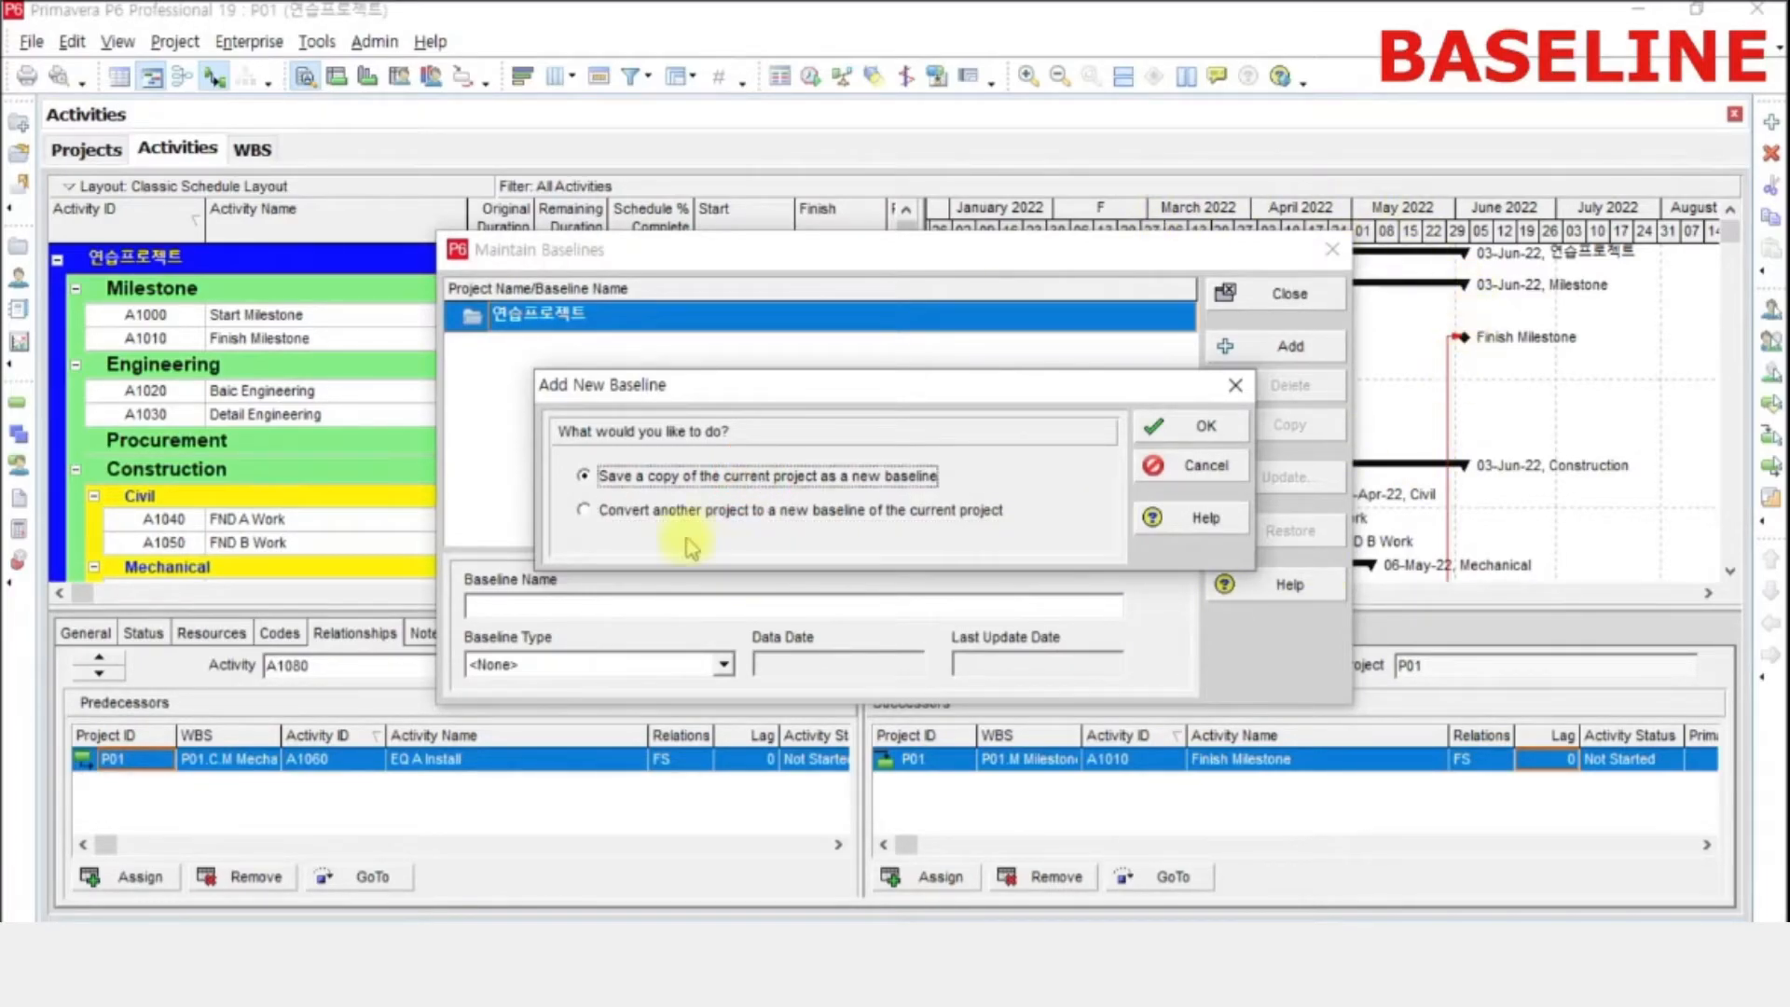
pyautogui.click(1176, 427)
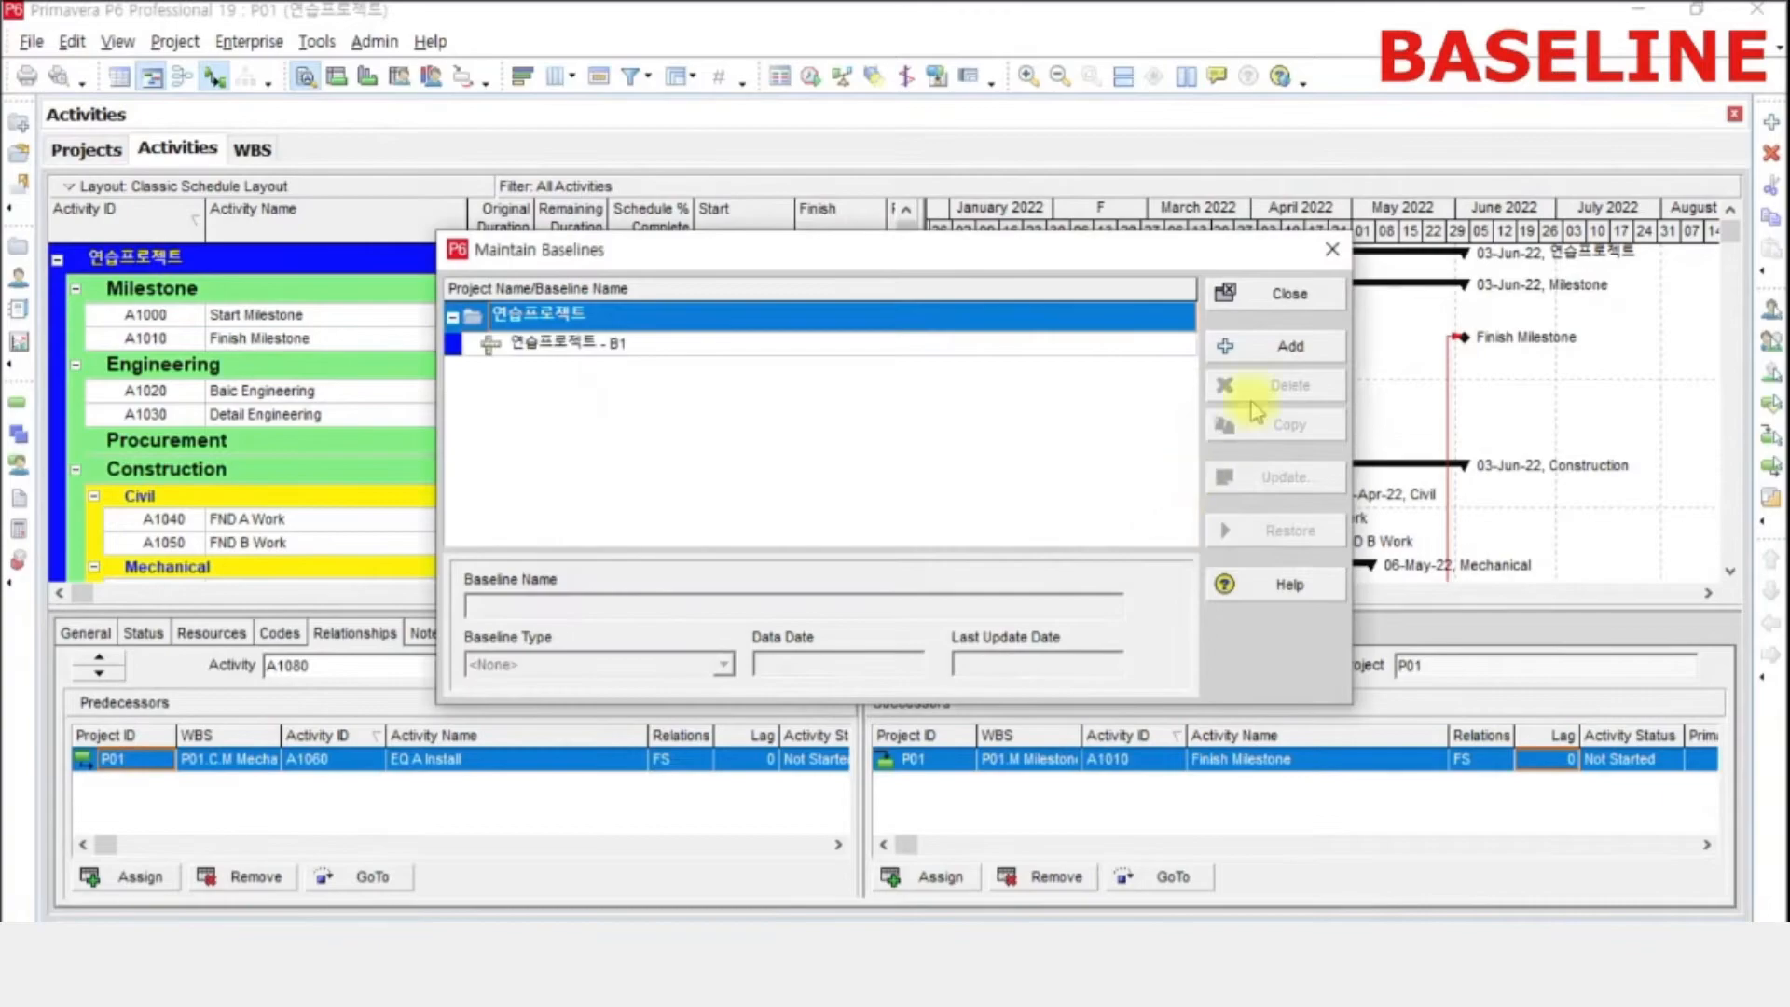
pyautogui.click(1290, 294)
# - Assign the baseline 연습프로젝트 - B1 as the project's primary user baseline
pyautogui.click(173, 42)
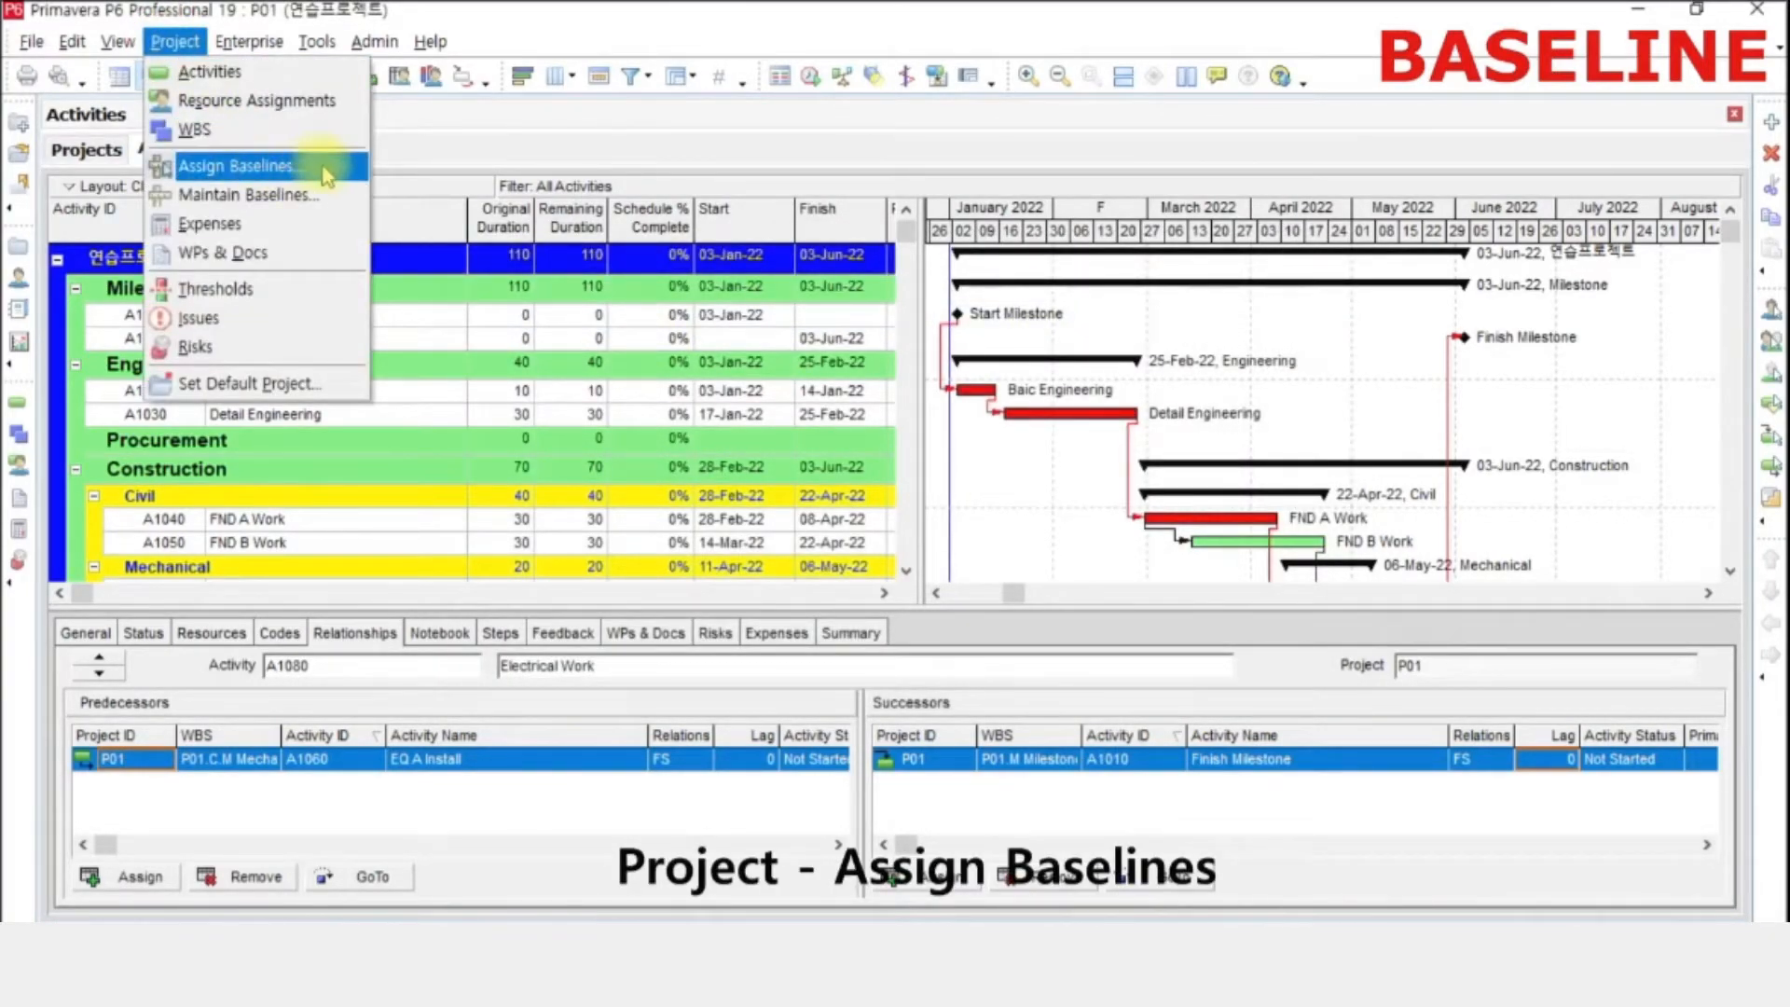
pyautogui.click(325, 175)
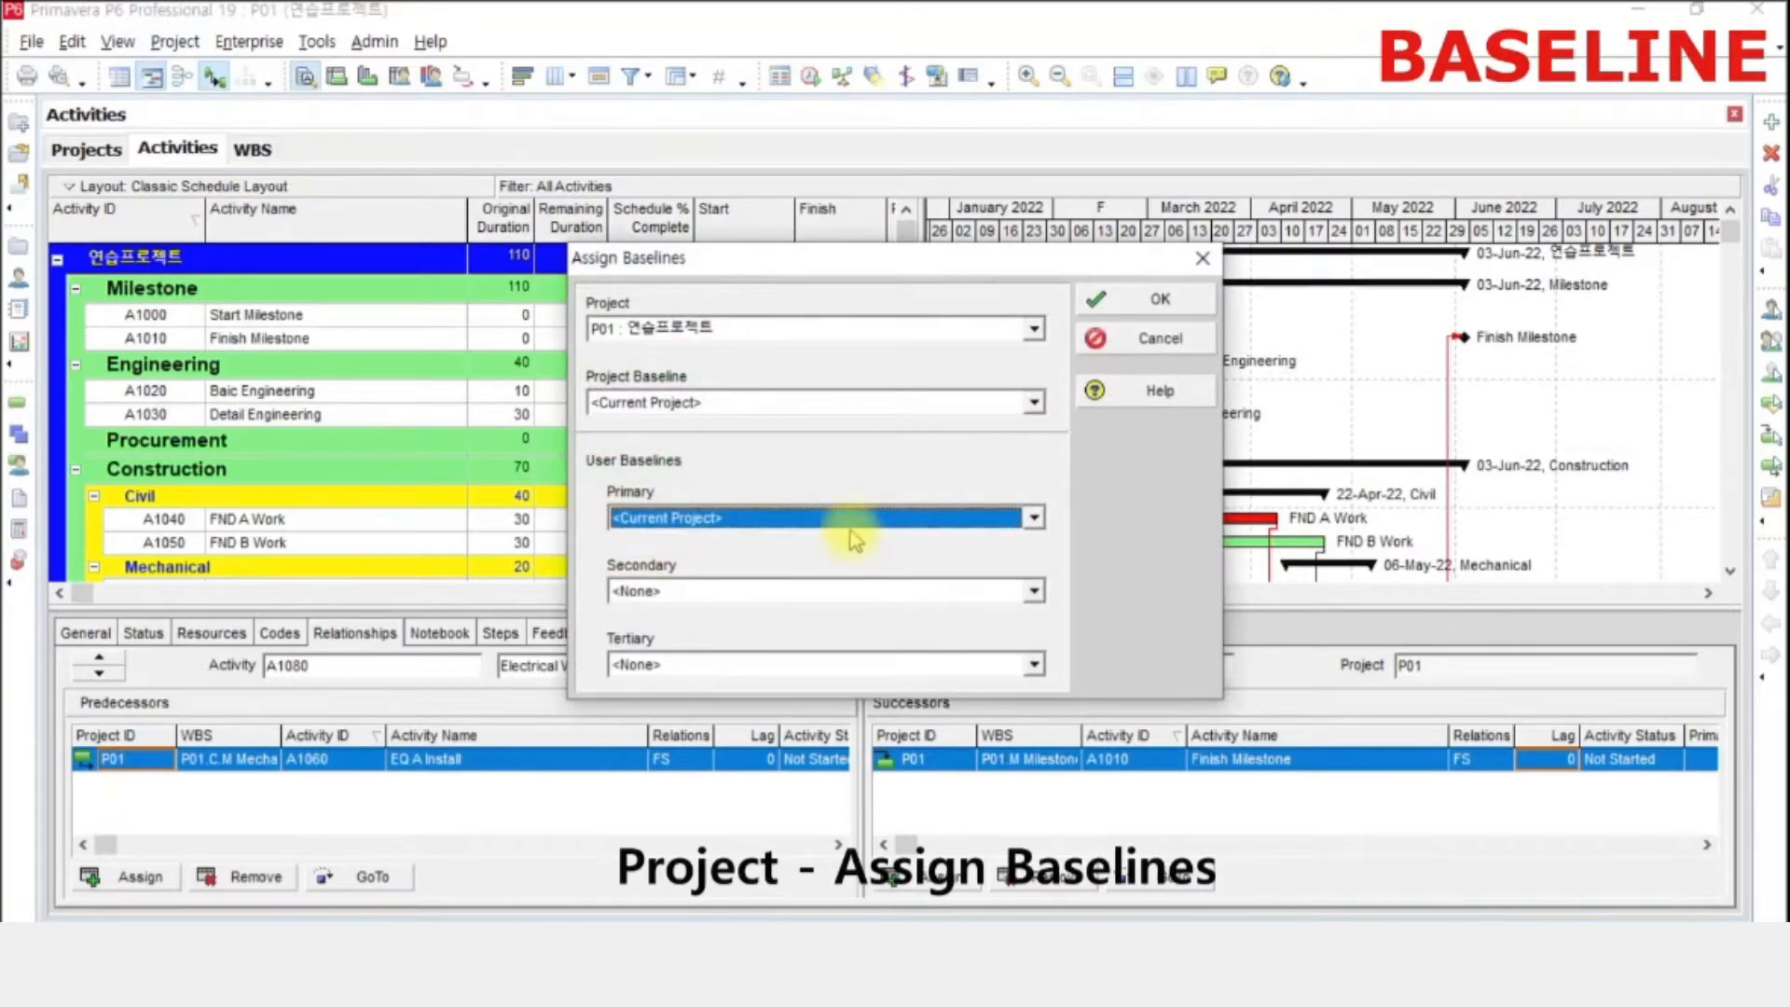
pyautogui.click(824, 518)
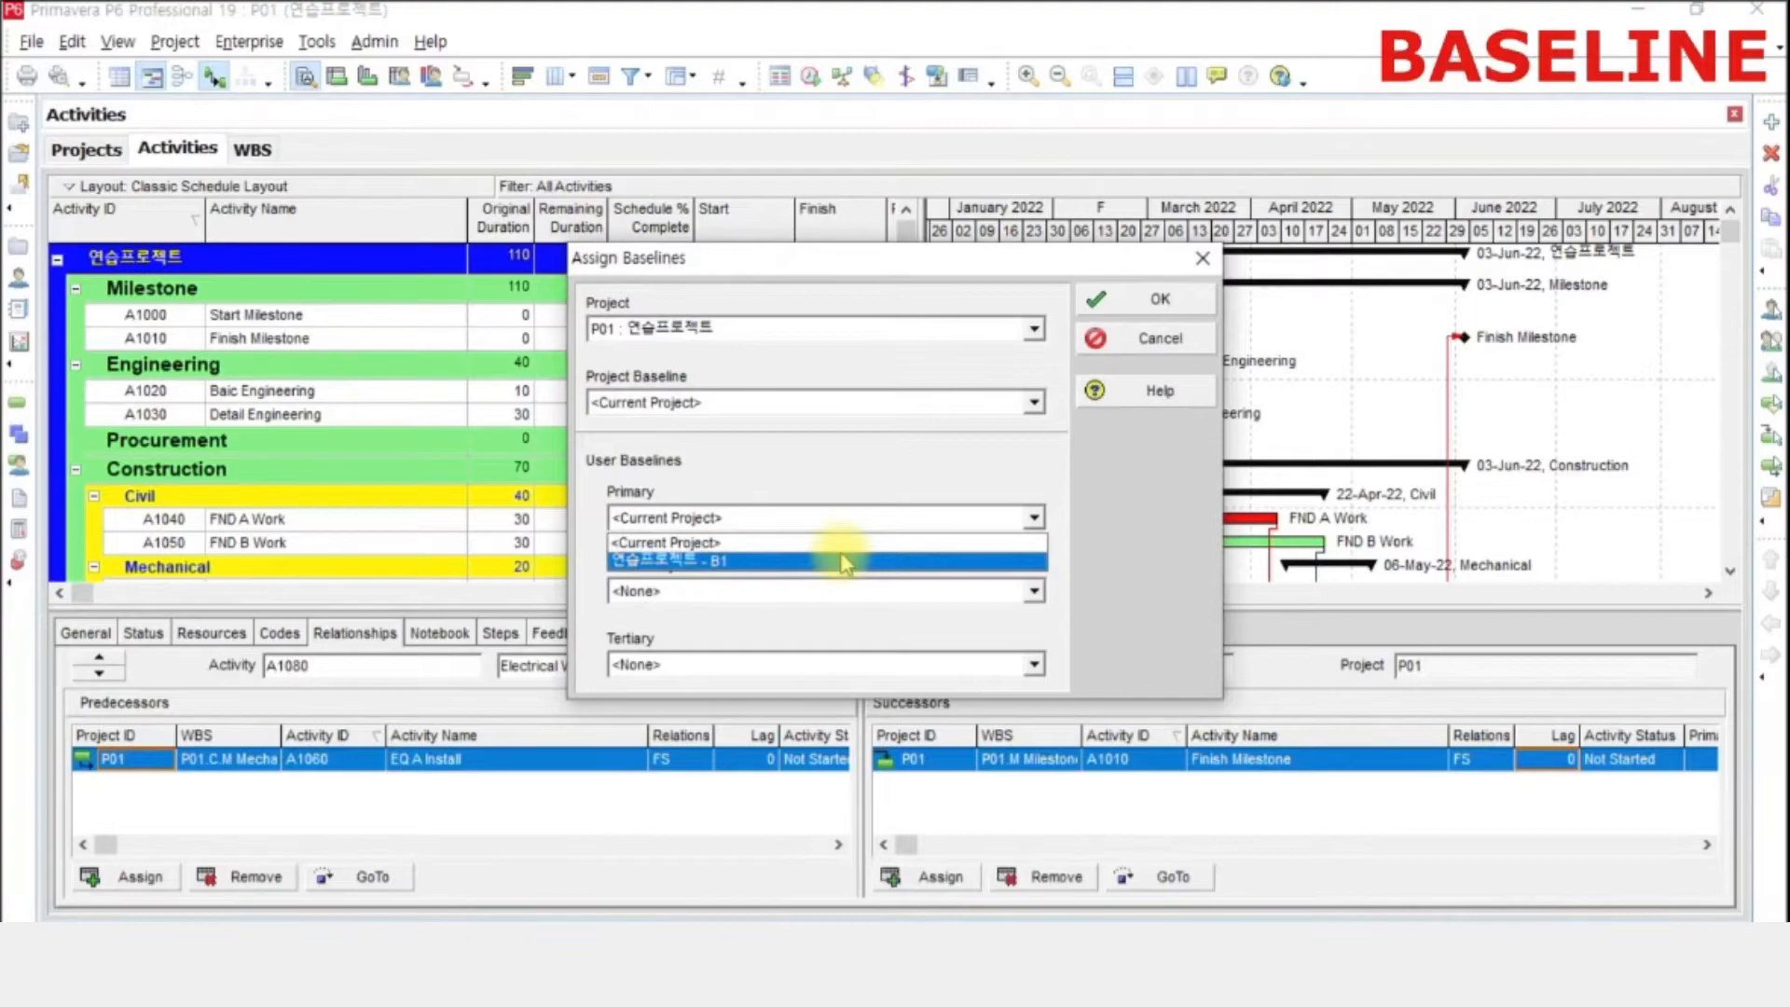
pyautogui.click(845, 562)
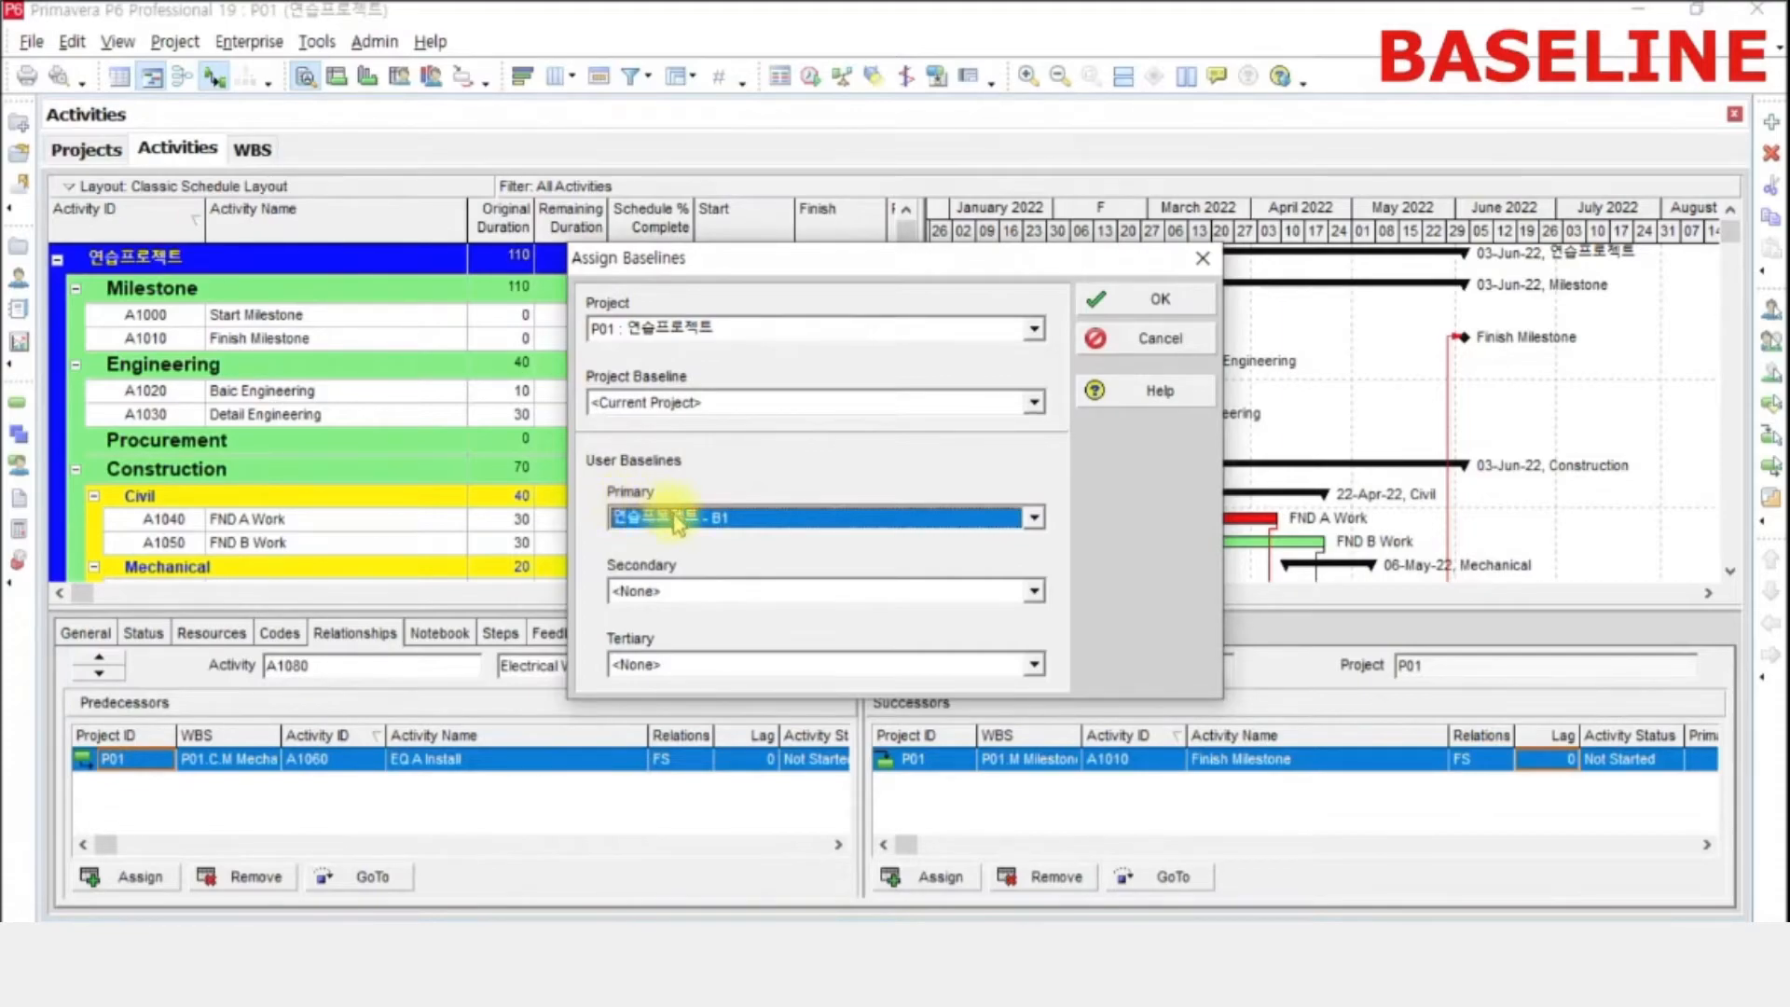
pyautogui.click(634, 516)
pyautogui.click(683, 559)
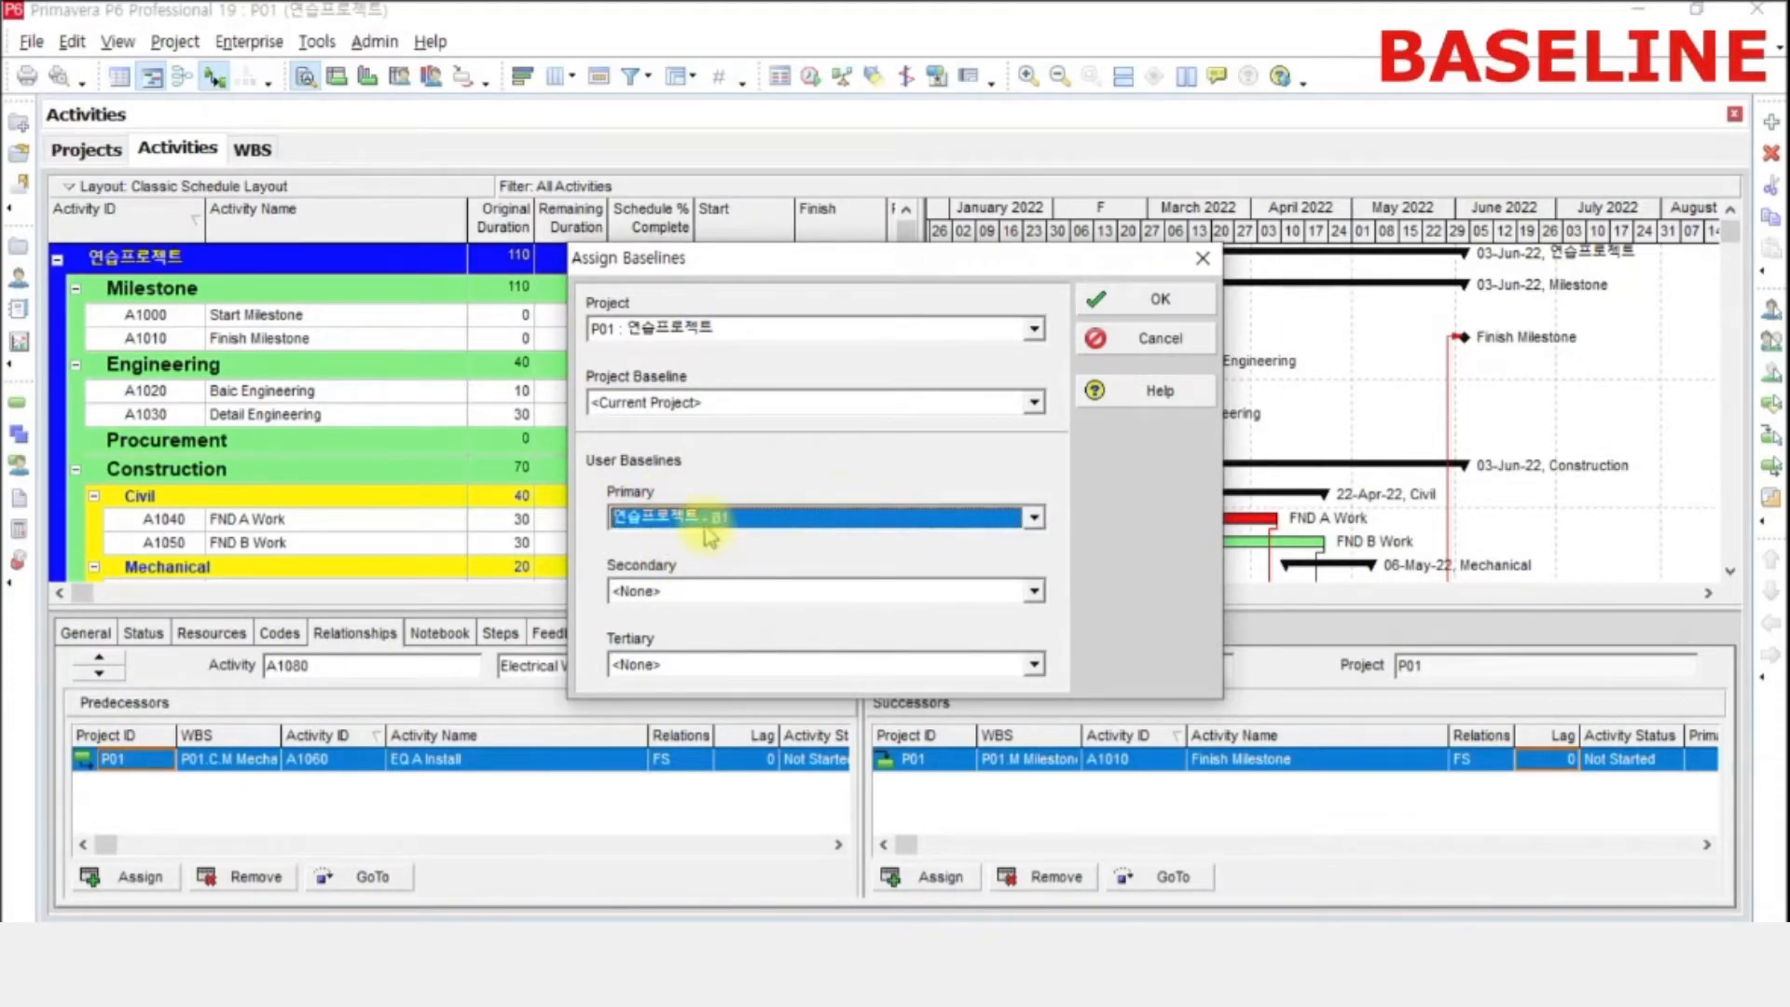
pyautogui.click(1152, 297)
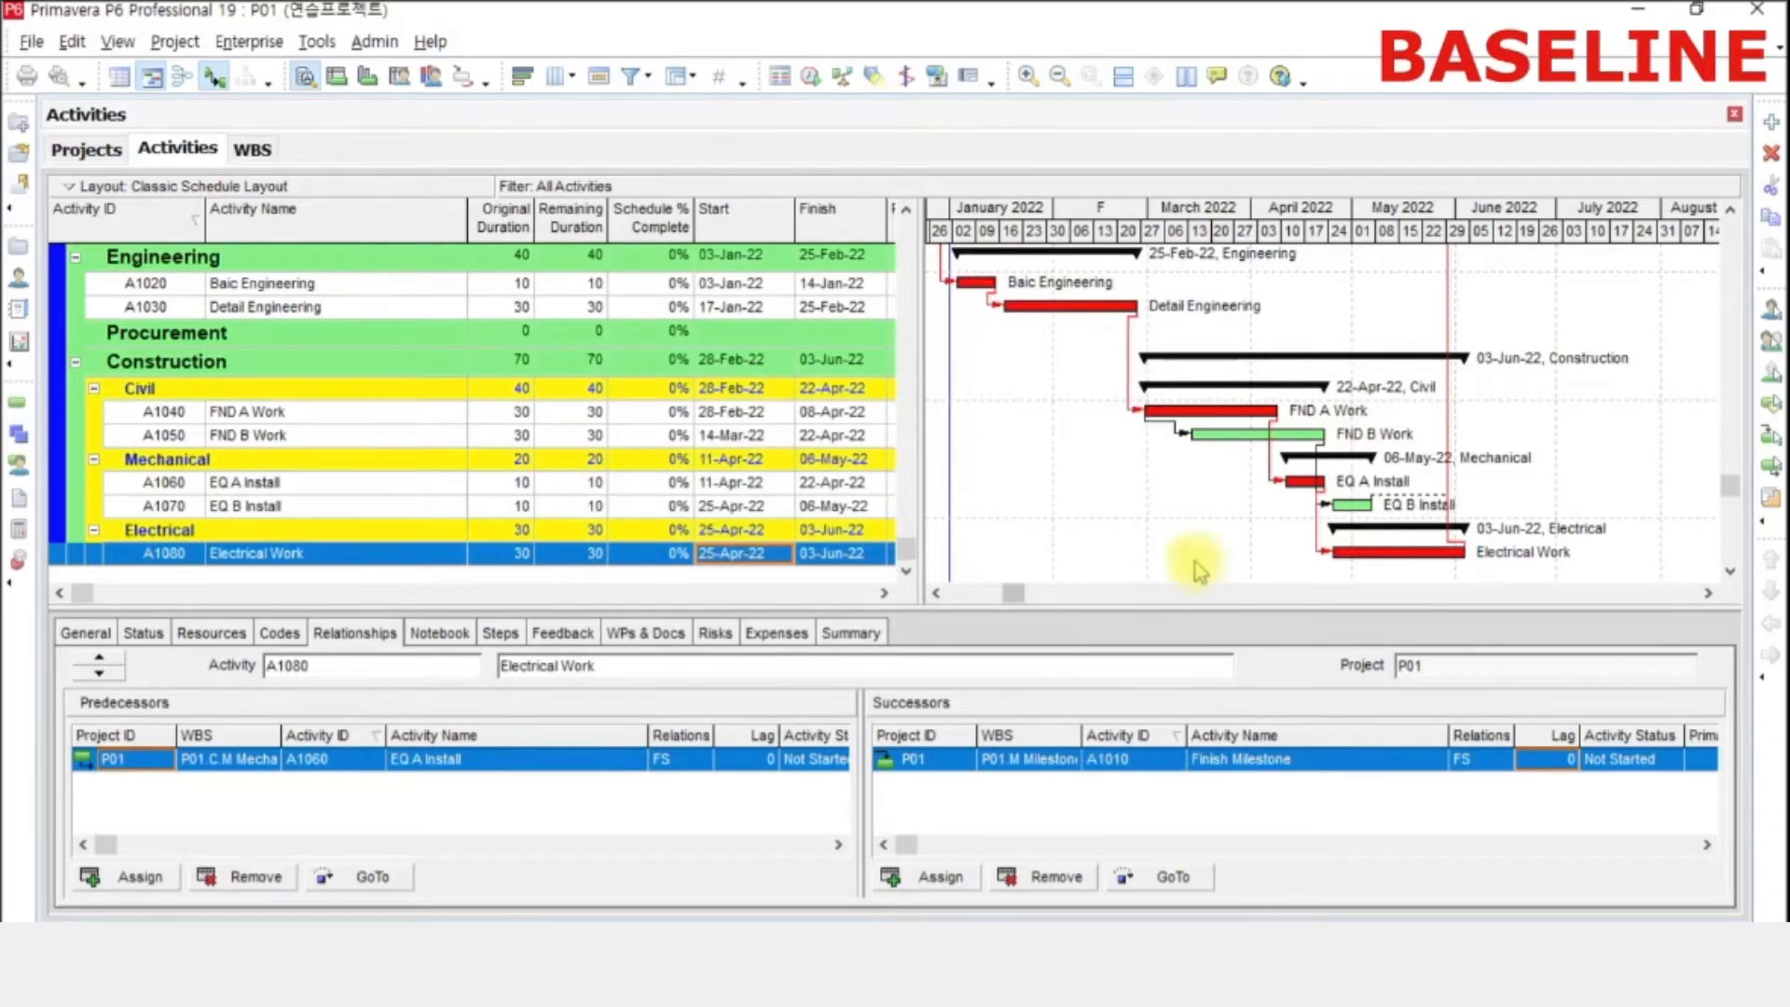
# - Enable the display of the Primary Baseline bar in the Gantt chart's bar settings and widen the Name and Timescale columns
pyautogui.scroll(3, 1167, 539)
pyautogui.scroll(-3, 1145, 522)
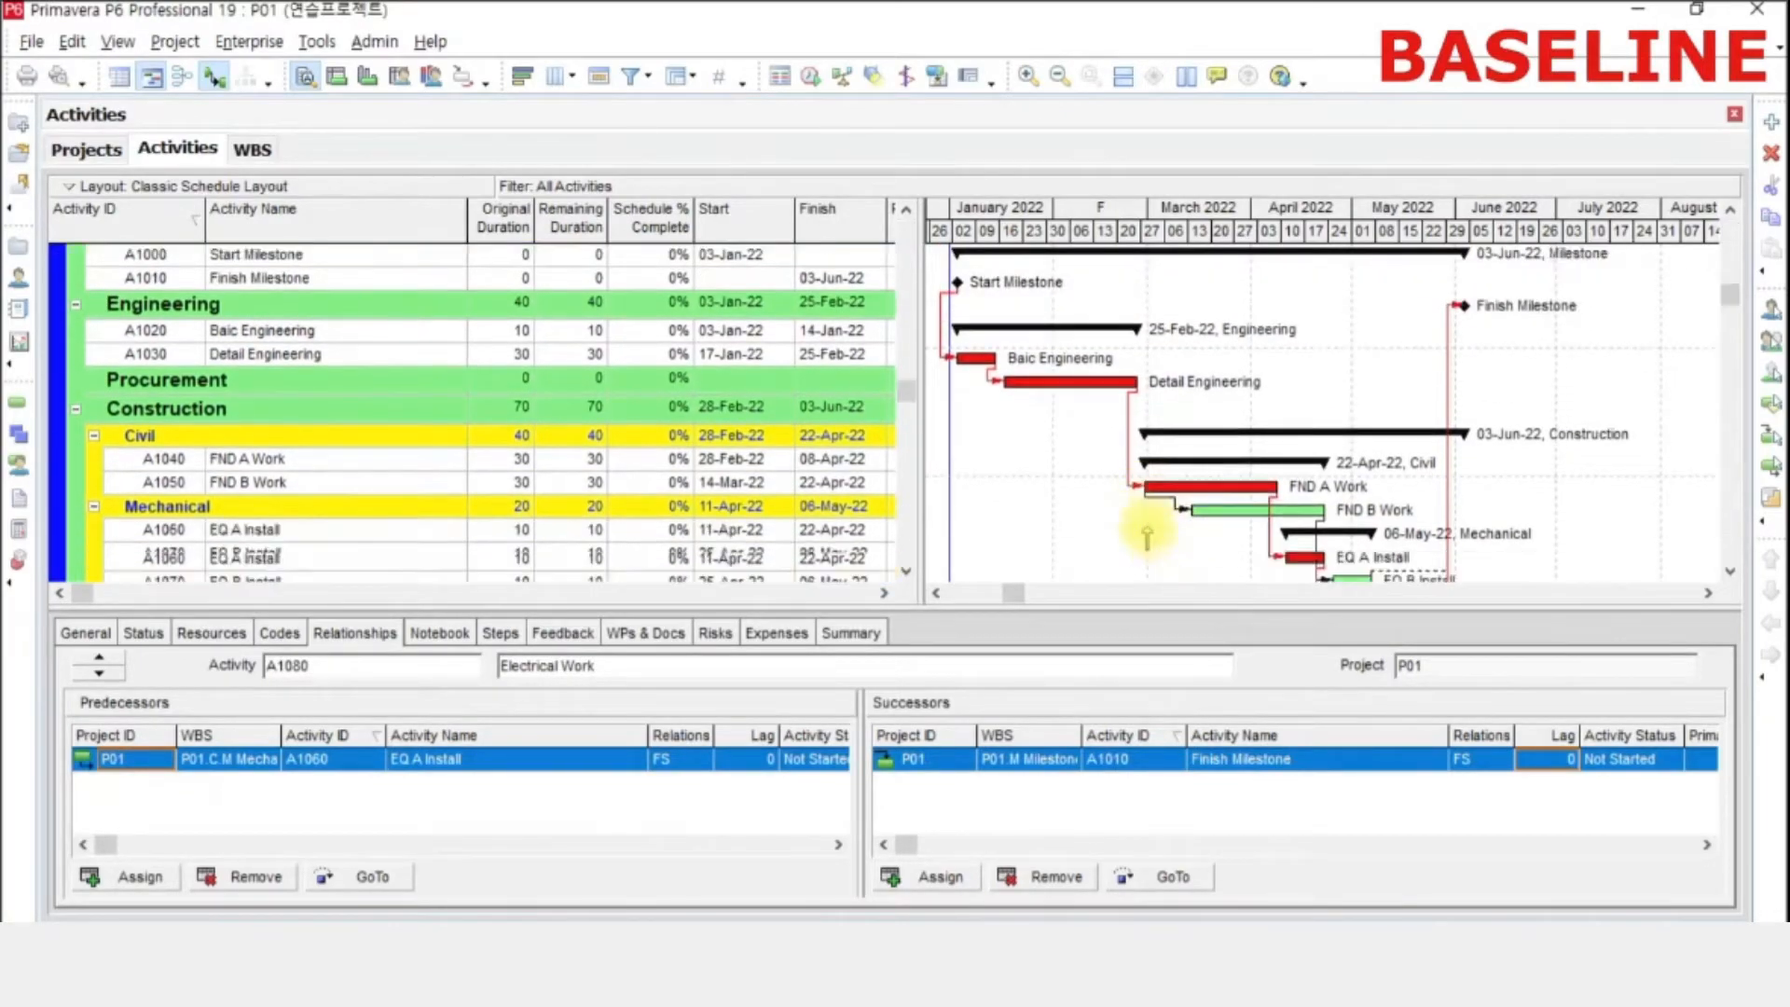
pyautogui.scroll(3, 1146, 522)
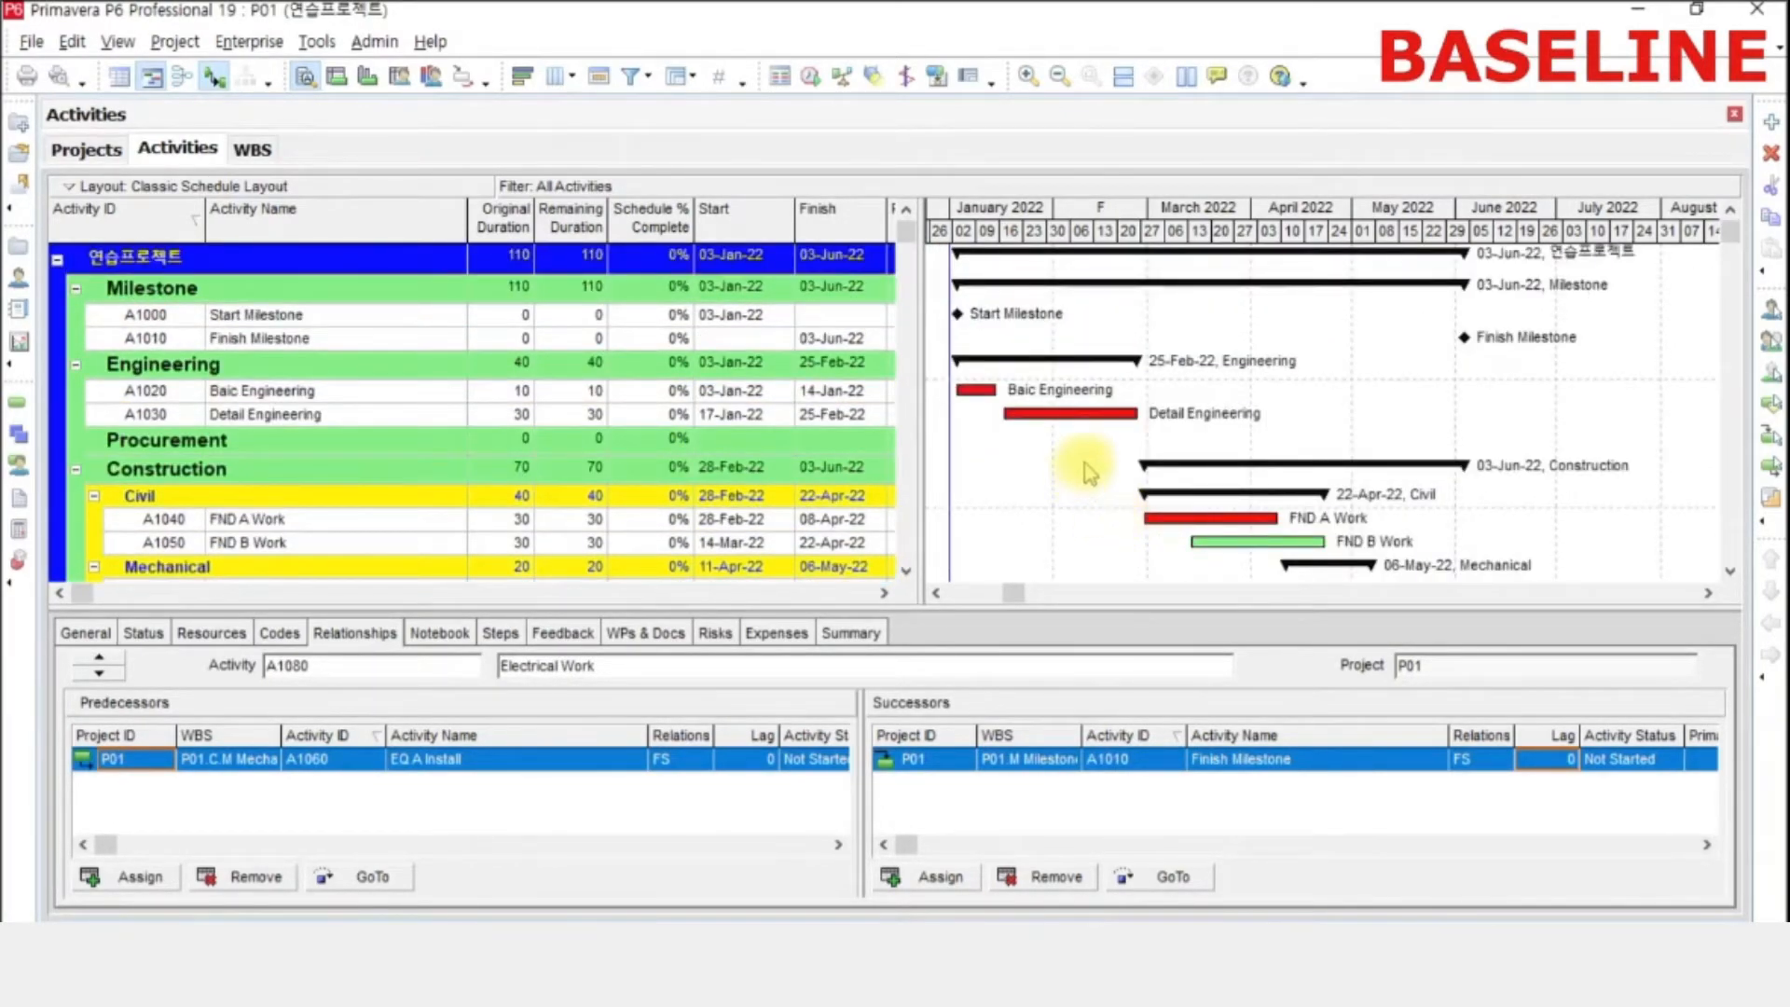
pyautogui.rightClick(1359, 353)
pyautogui.click(1456, 412)
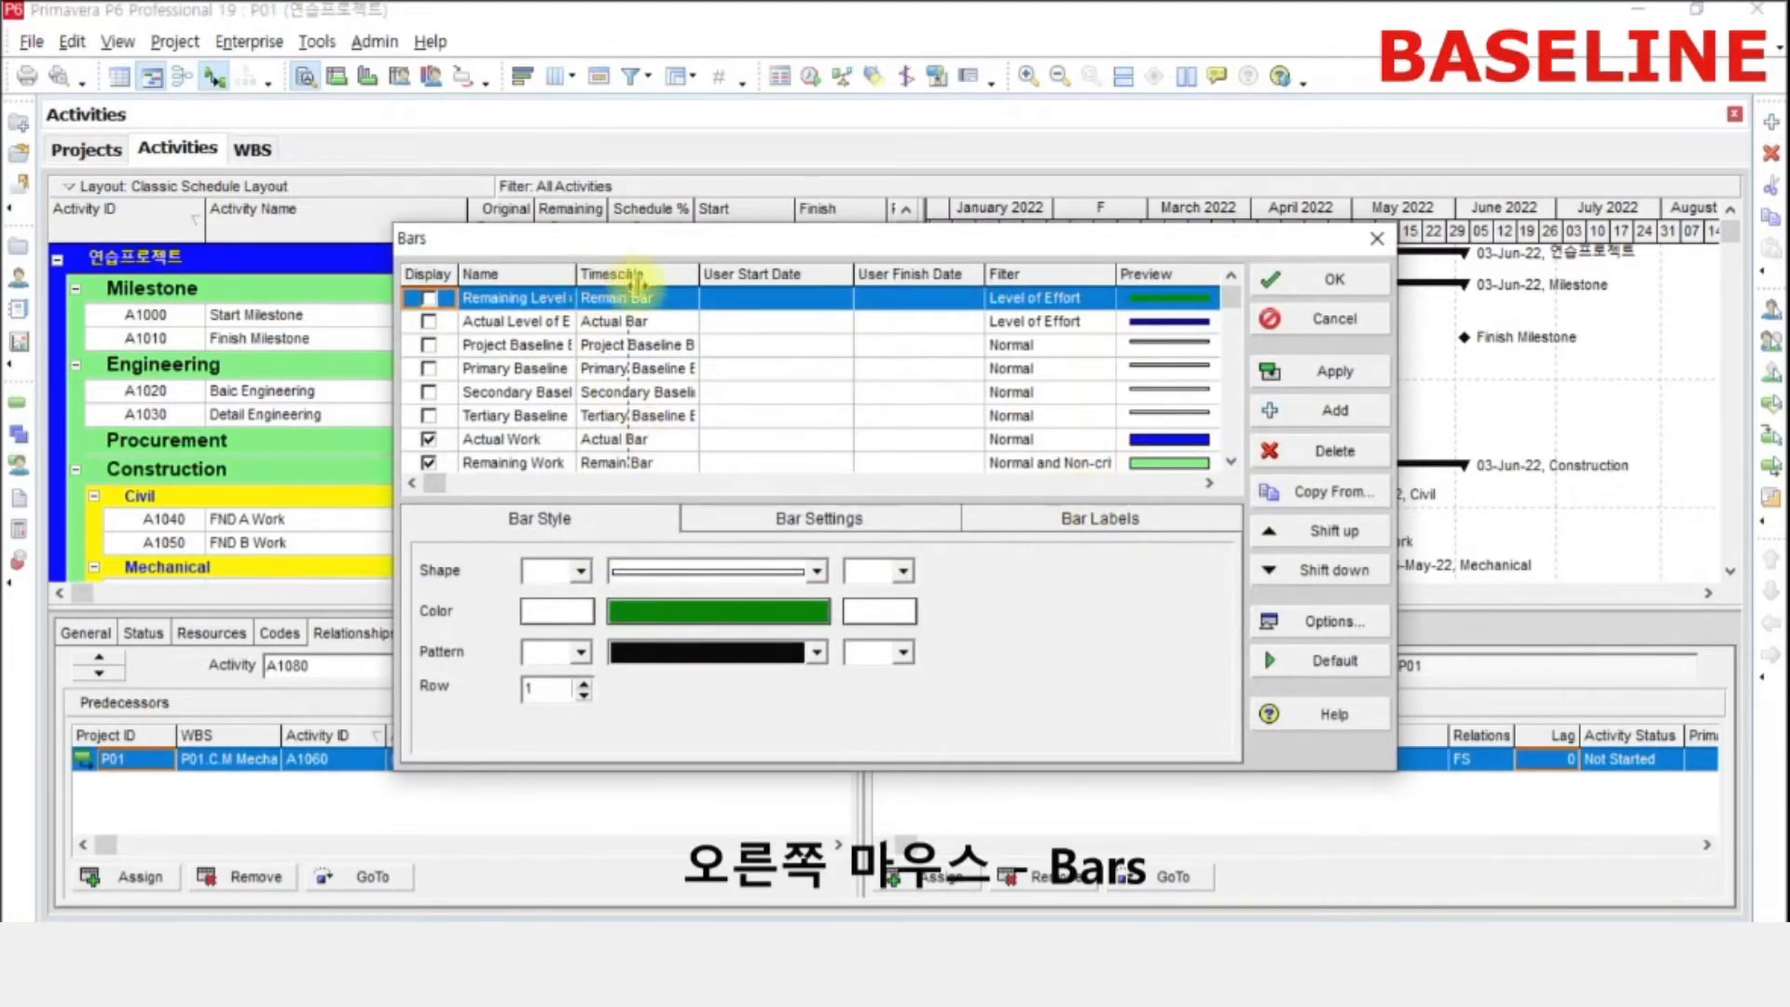
pyautogui.moveTo(577, 275); pyautogui.dragTo(669, 300)
pyautogui.click(515, 369)
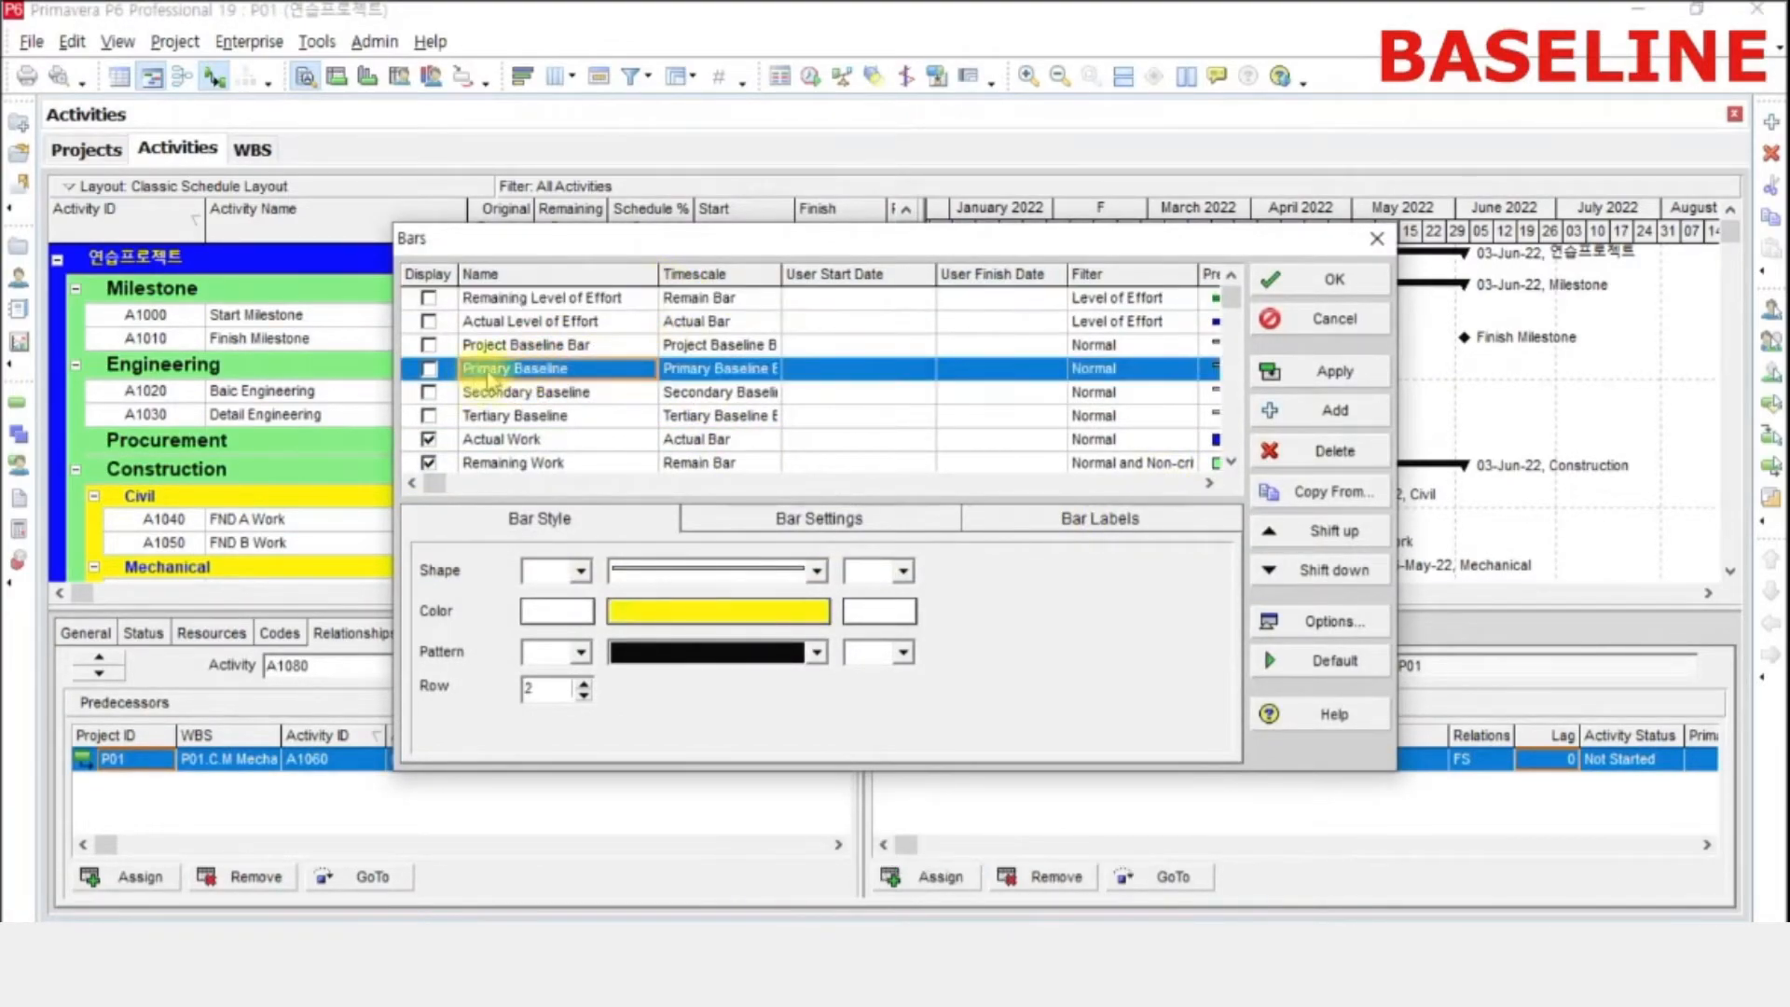
pyautogui.click(433, 371)
pyautogui.click(431, 370)
pyautogui.moveTo(783, 273); pyautogui.dragTo(831, 273)
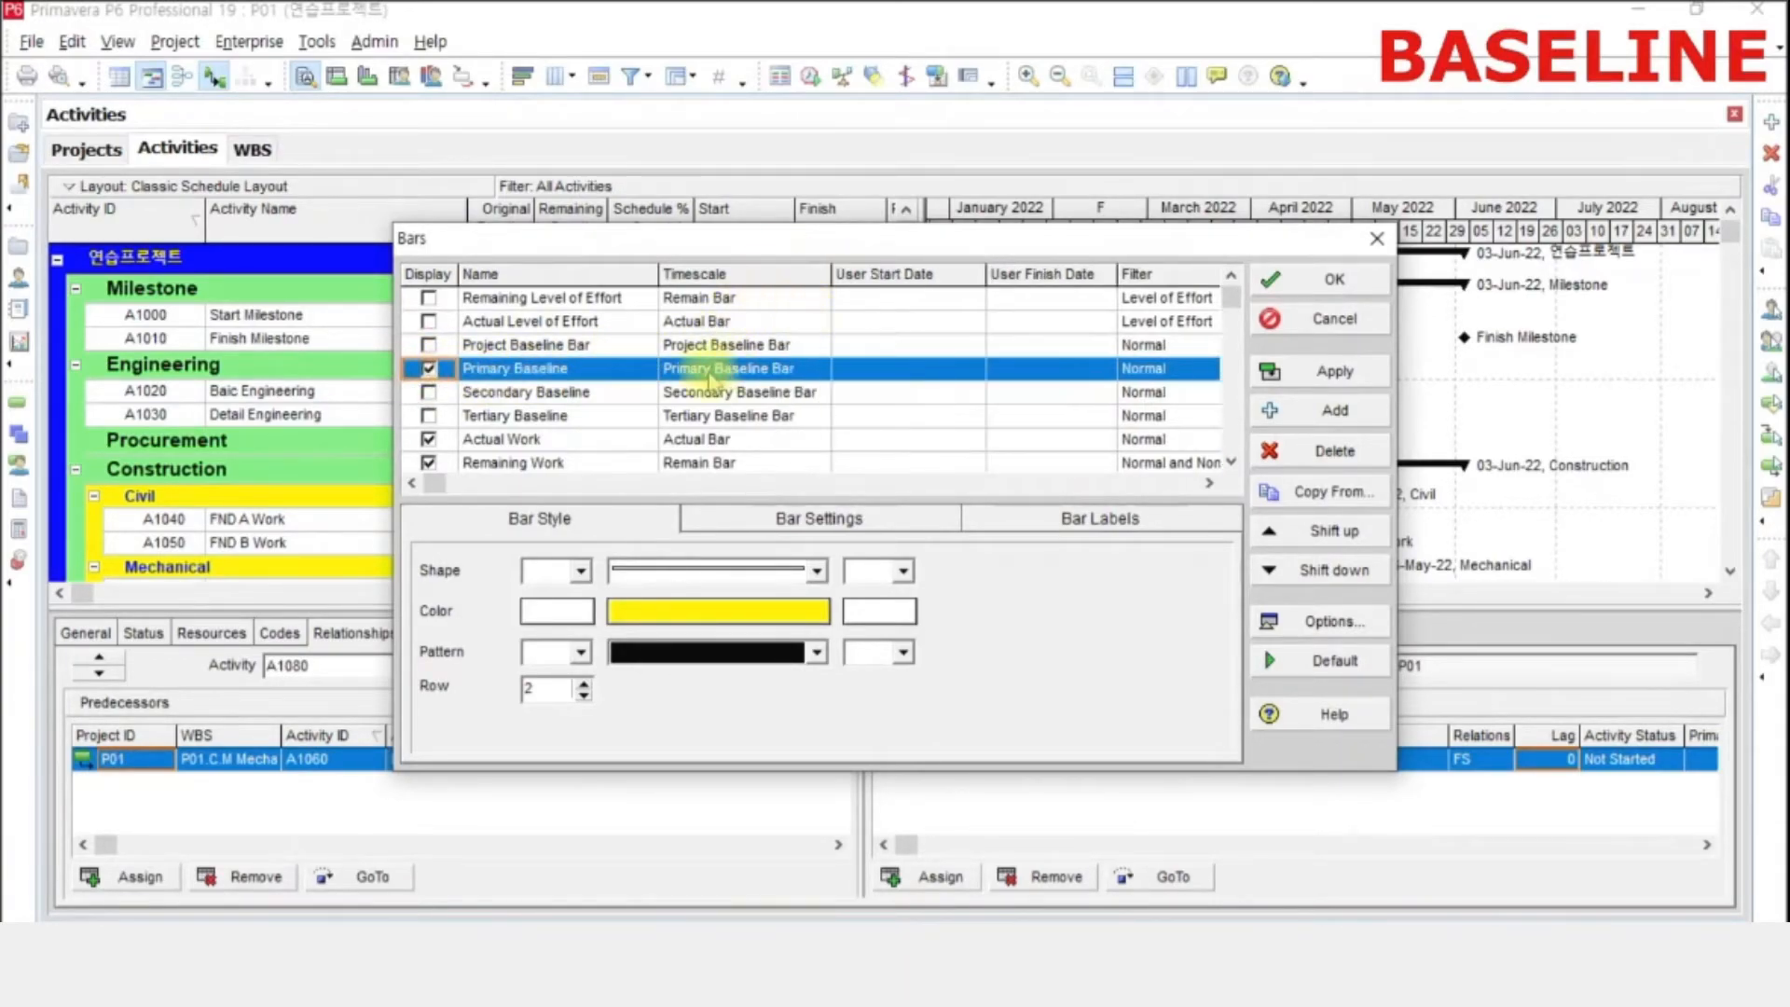
# - Choose a thicker shape for the yellow Primary Baseline bar and apply it to the Gantt chart
pyautogui.click(686, 610)
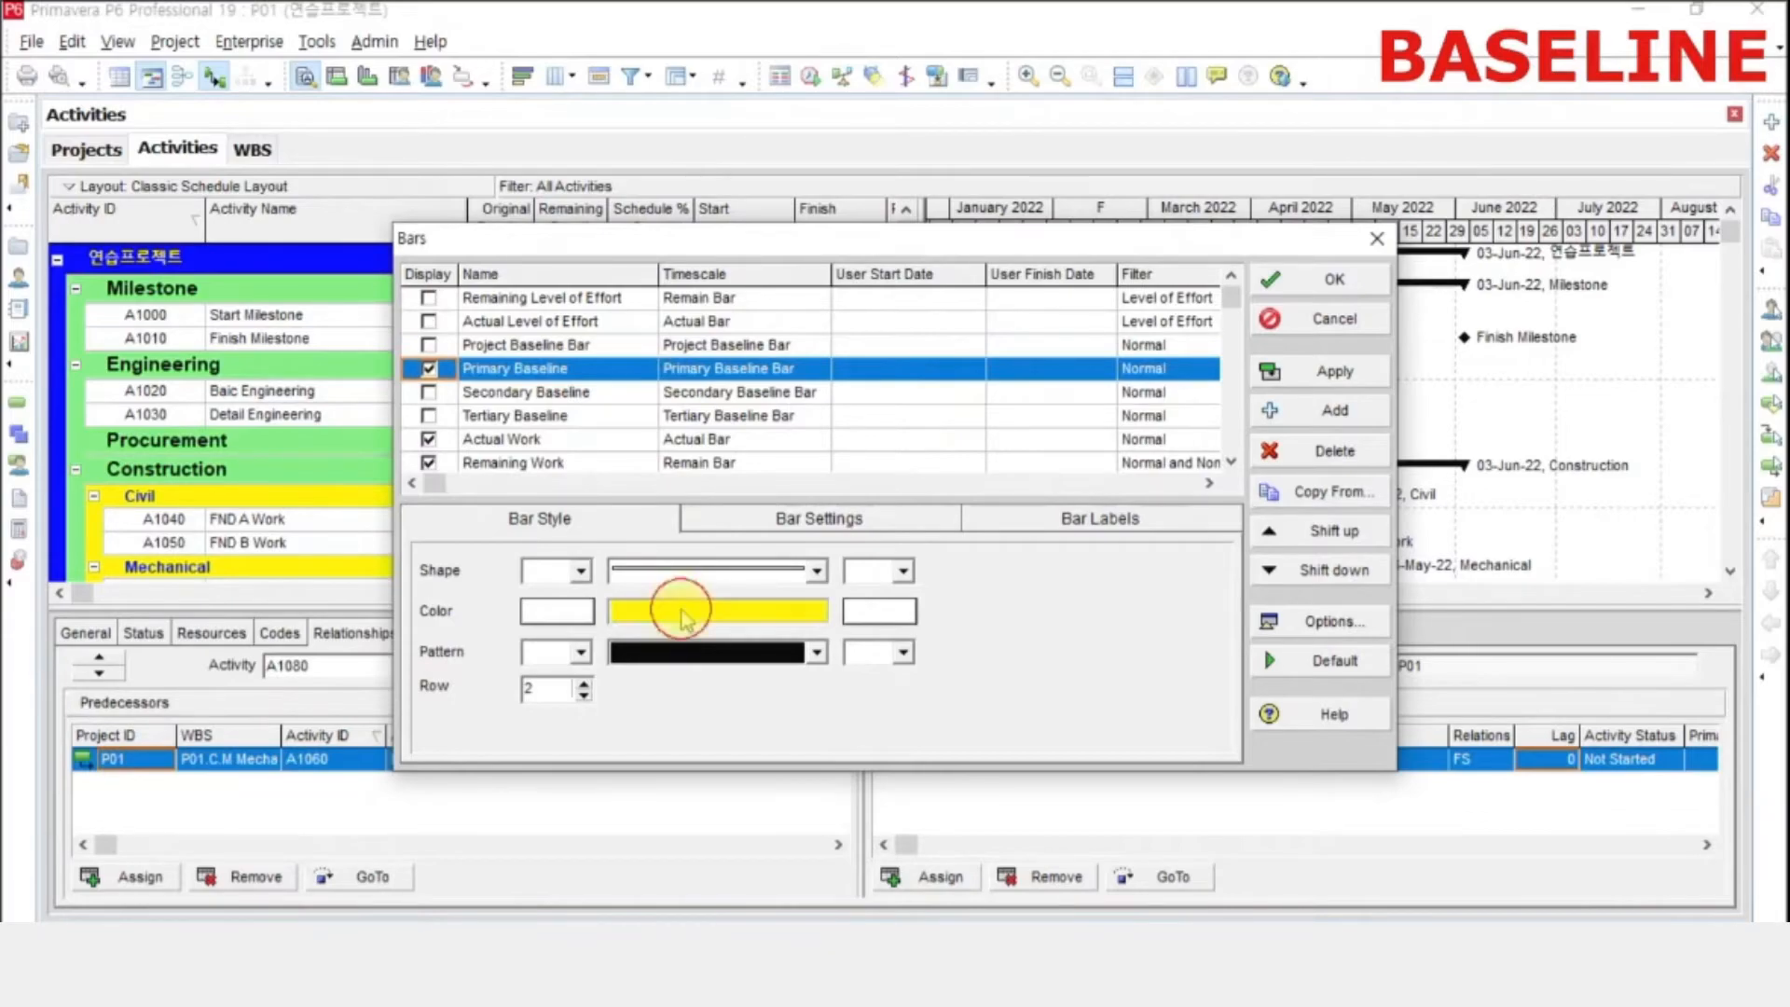
pyautogui.click(779, 625)
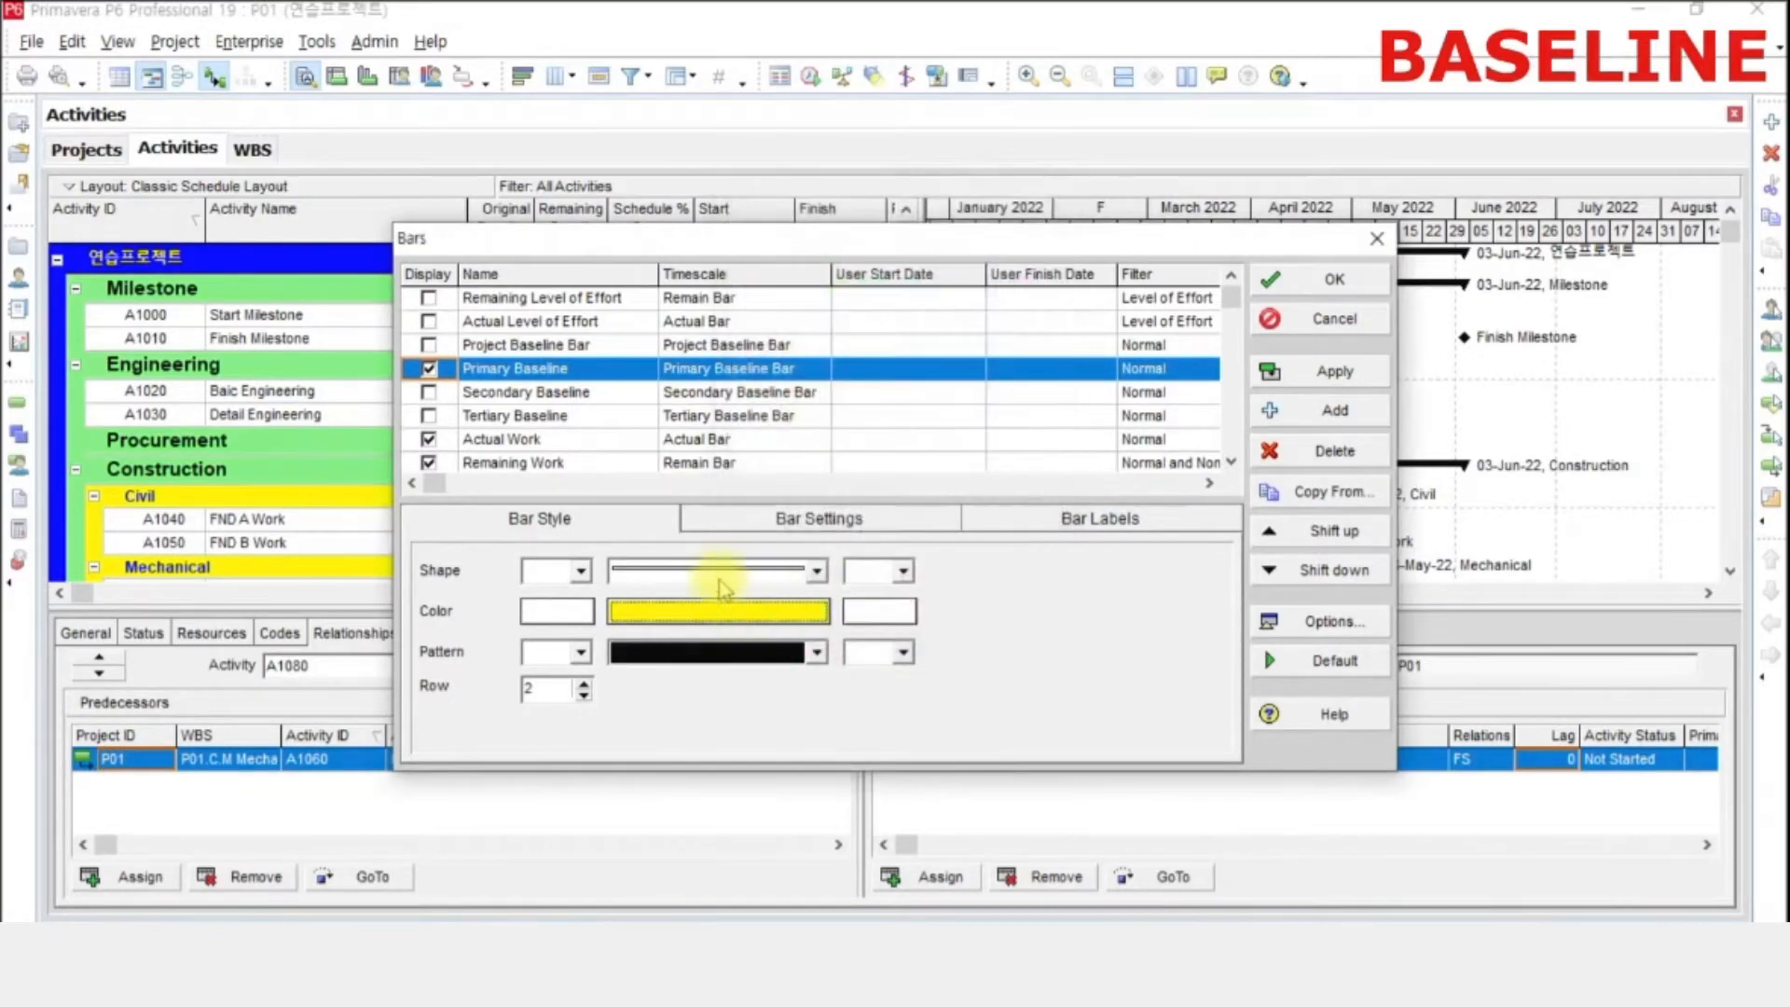
pyautogui.click(730, 571)
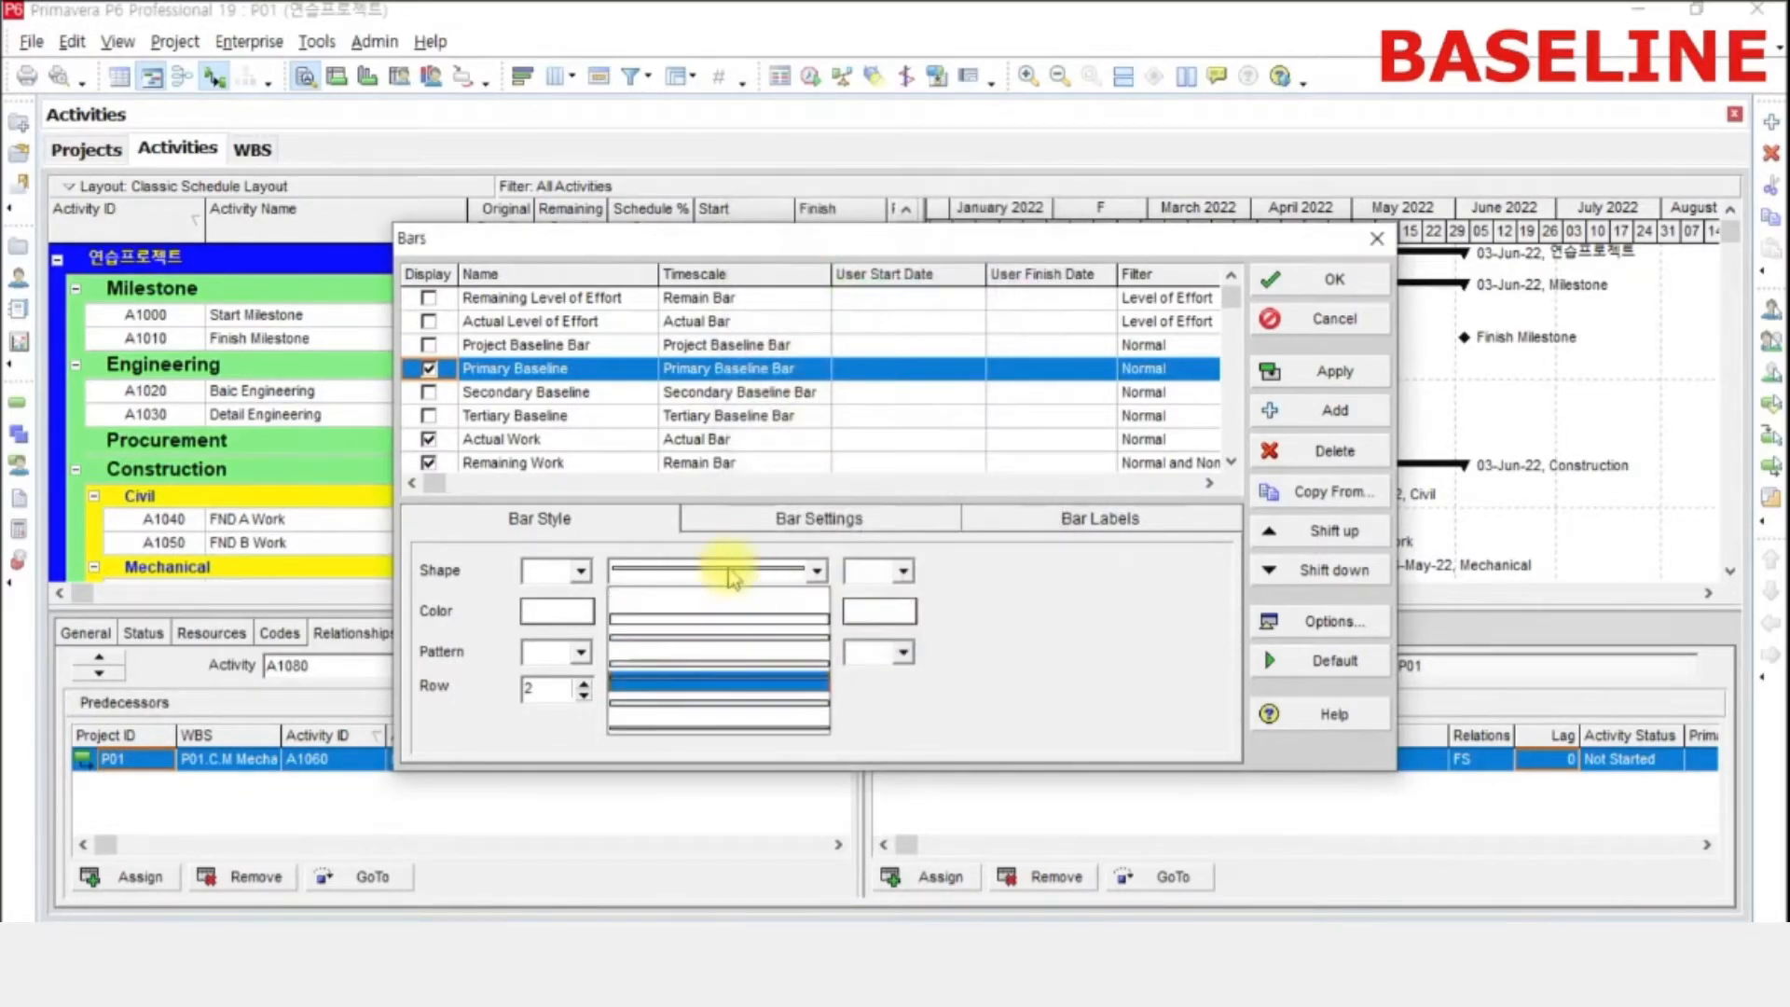
pyautogui.click(714, 705)
pyautogui.click(737, 572)
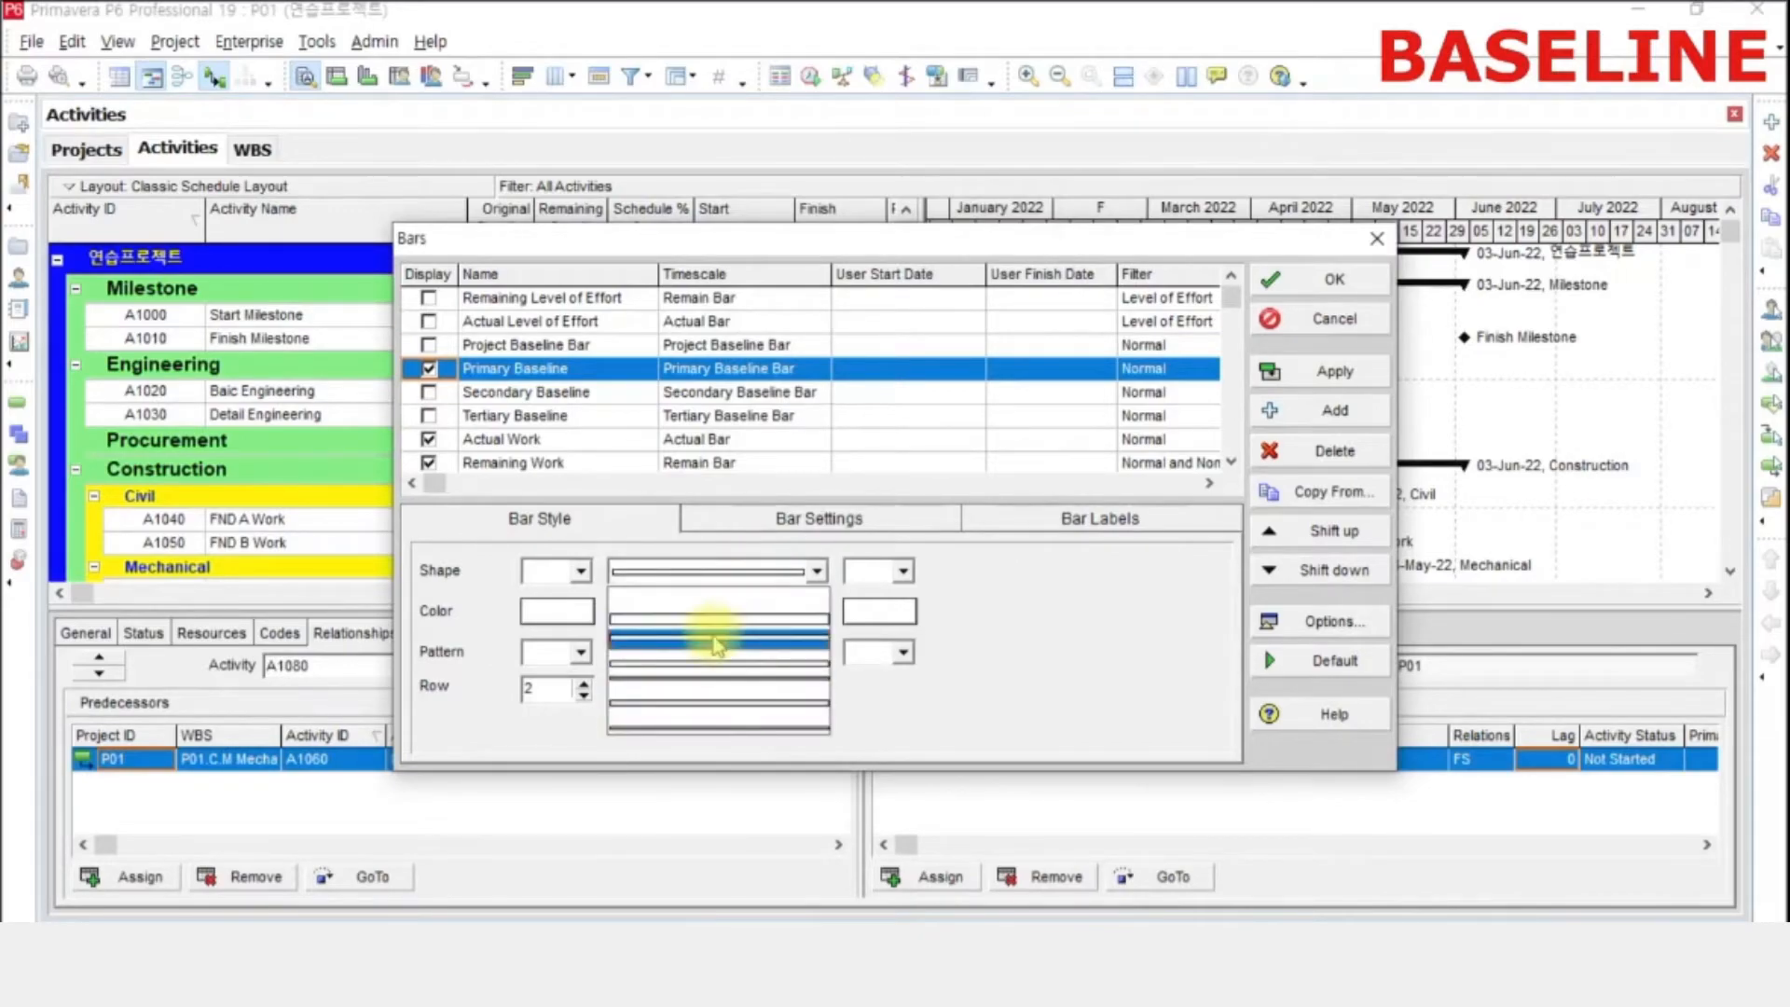
pyautogui.click(704, 631)
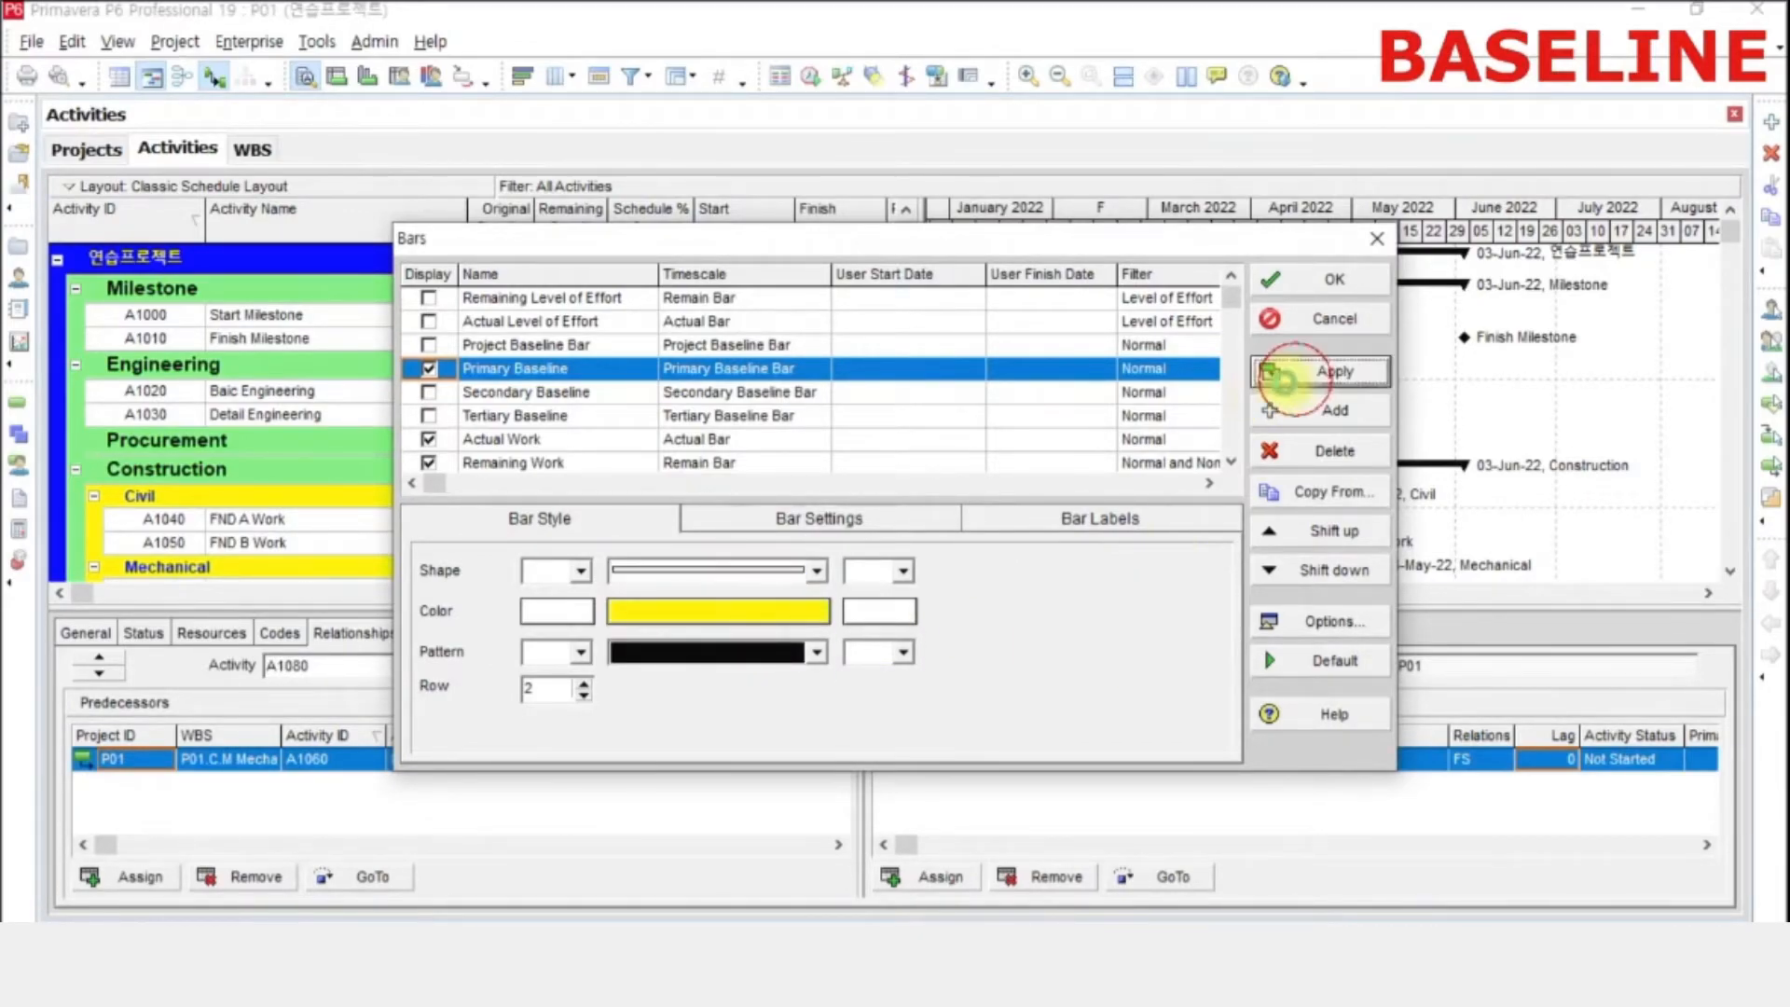
pyautogui.click(1271, 371)
# - Compare the yellow baseline bars with the current activity bars in the Gantt chart and accept the bar settings
pyautogui.moveTo(1155, 252); pyautogui.dragTo(899, 524)
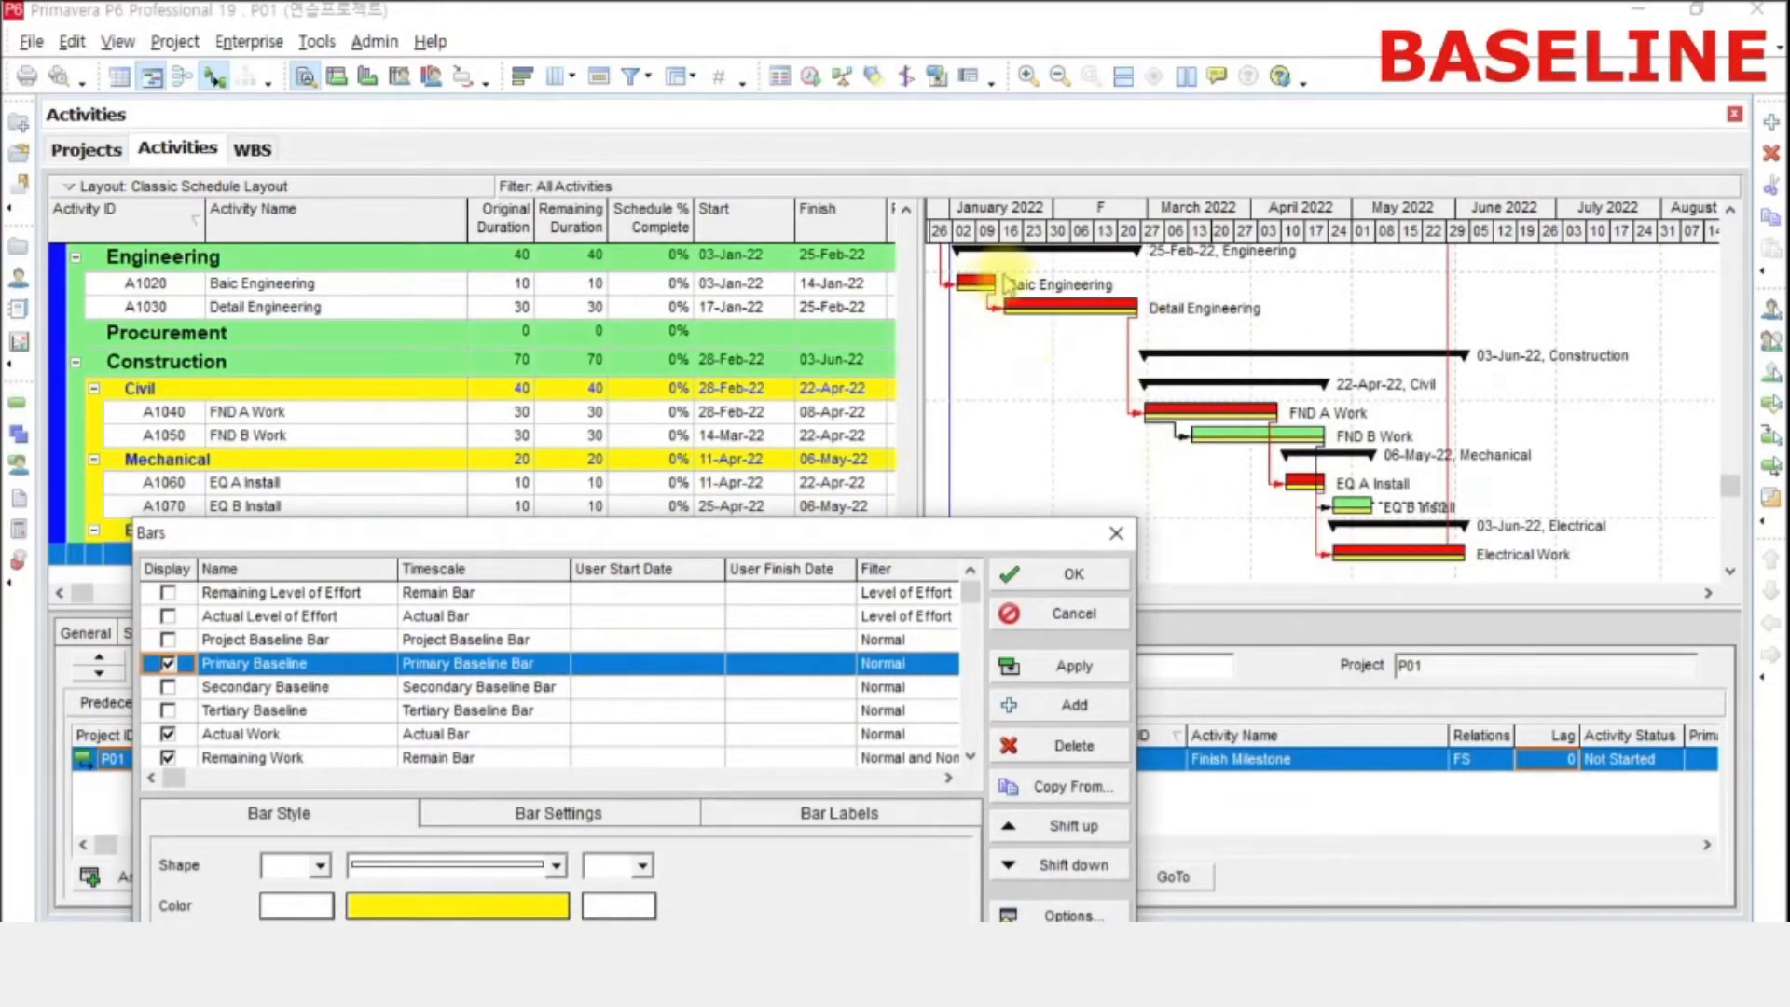
pyautogui.moveTo(1058, 533); pyautogui.dragTo(980, 306)
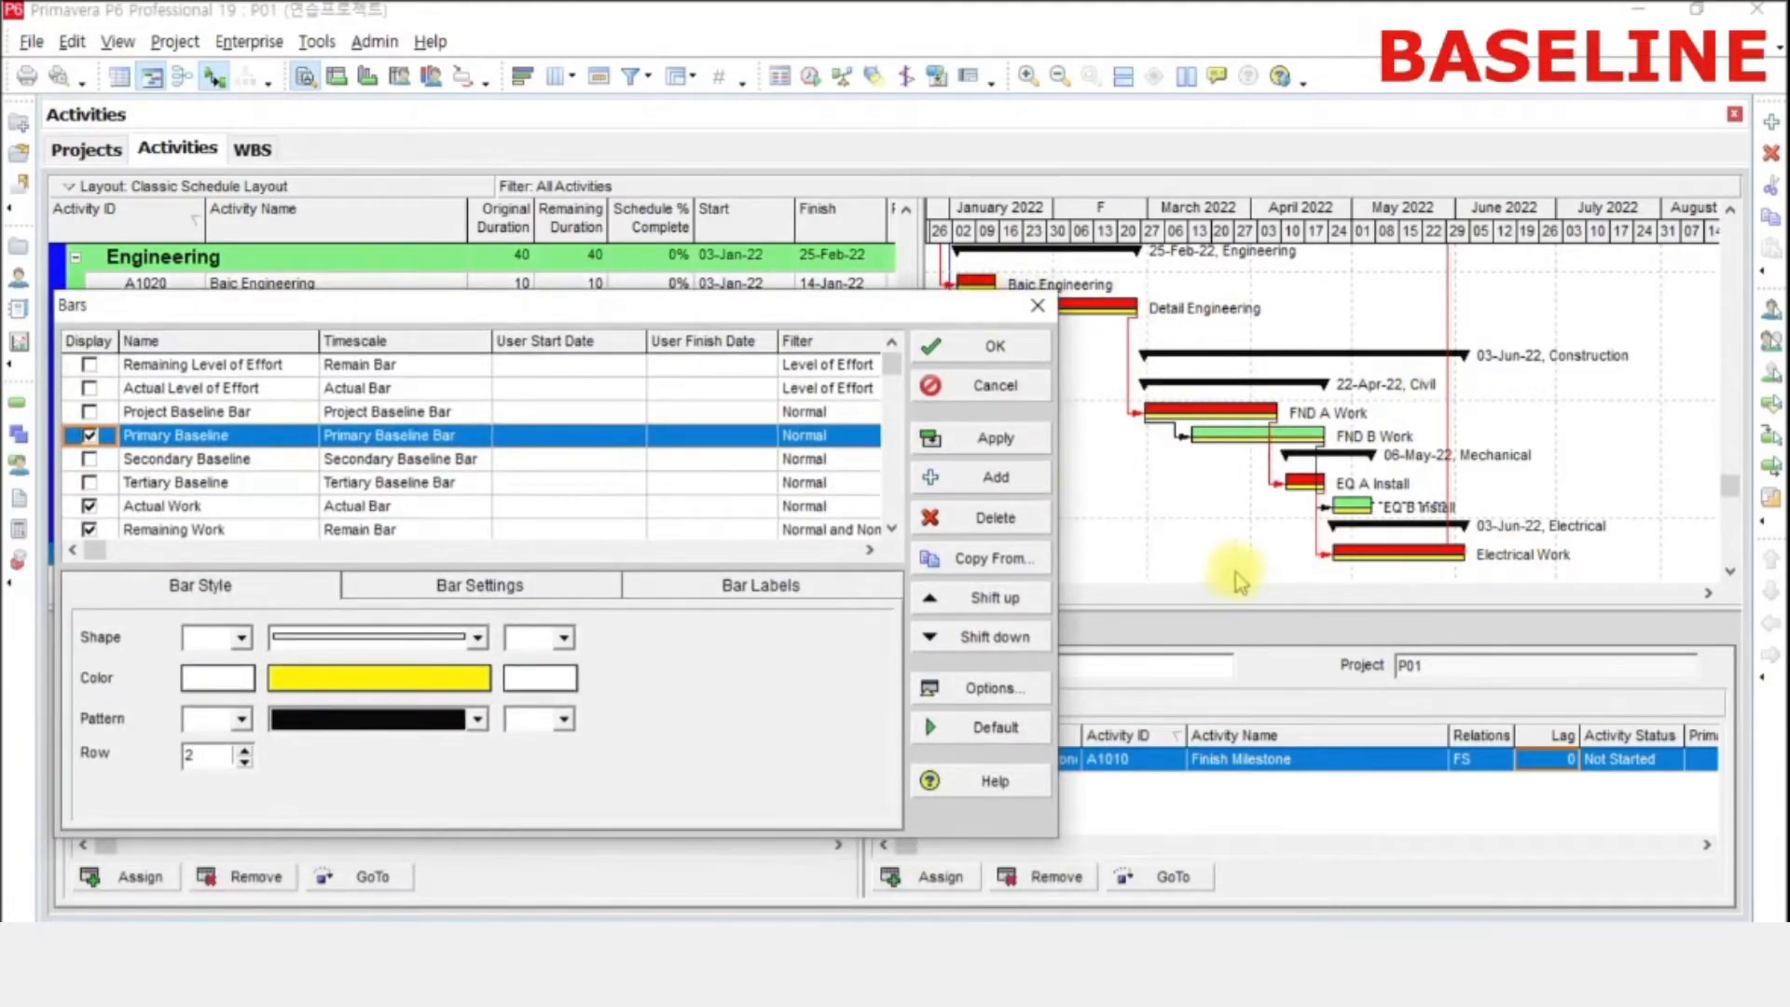
pyautogui.moveTo(843, 310); pyautogui.dragTo(1003, 278)
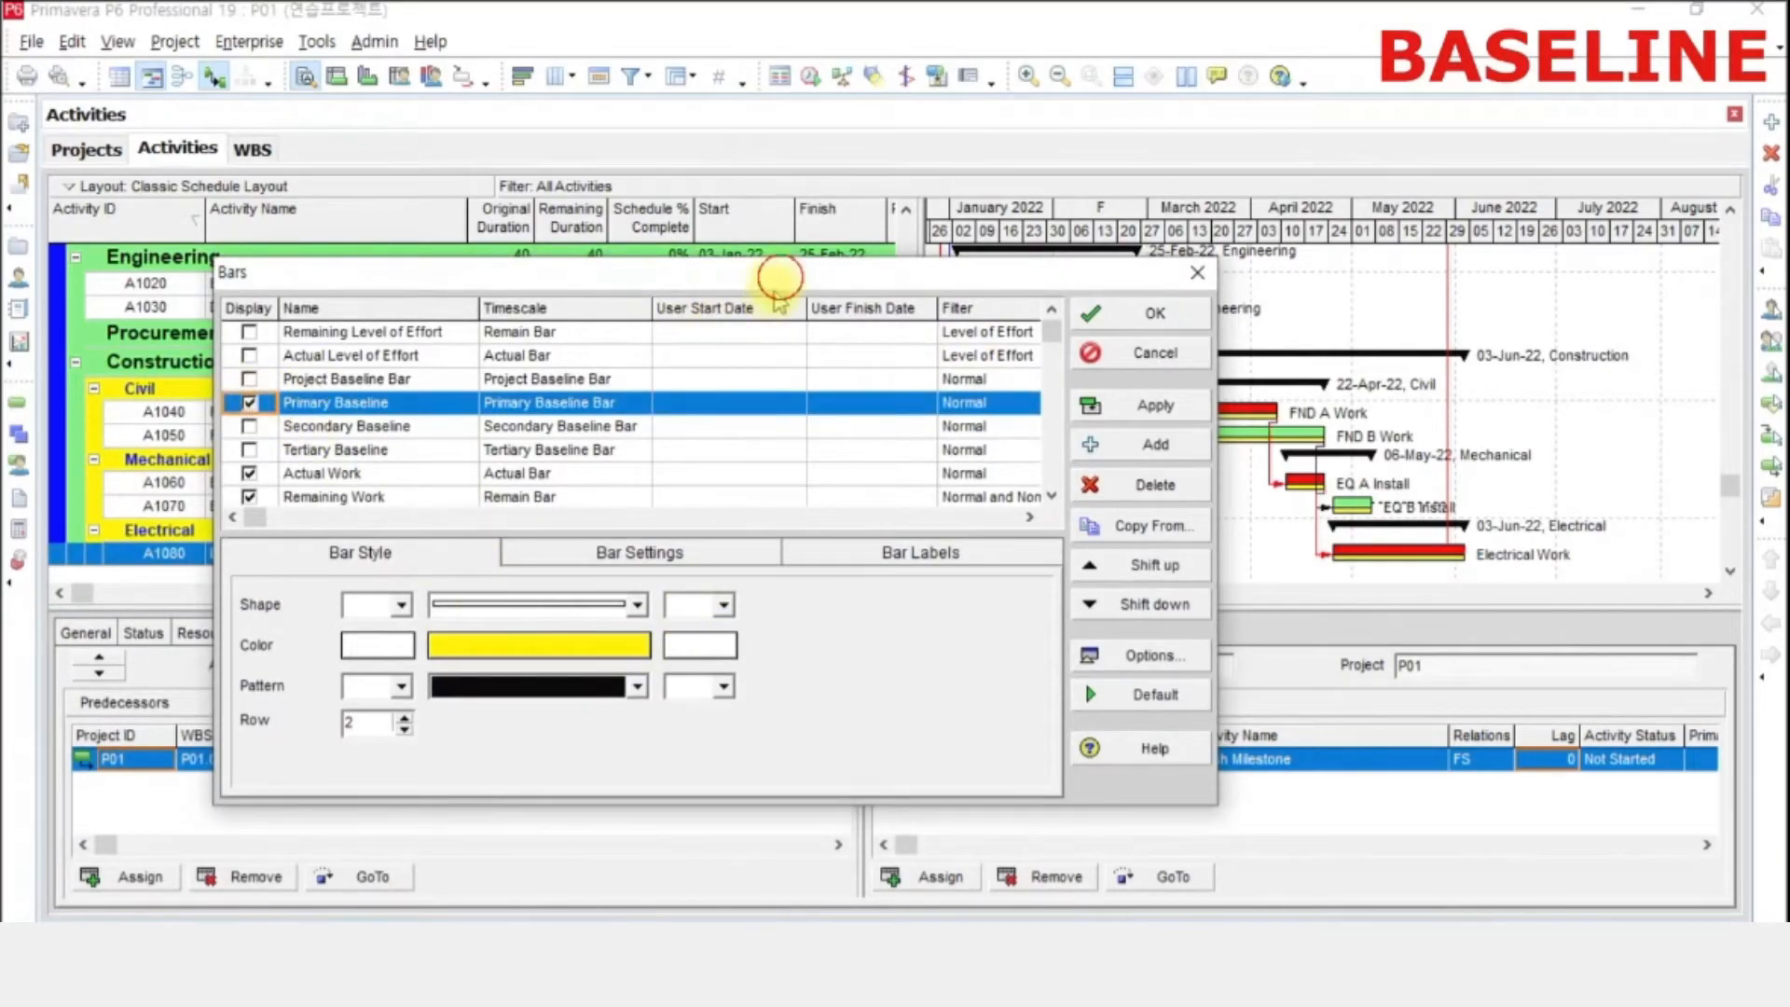
pyautogui.moveTo(780, 278); pyautogui.dragTo(736, 387)
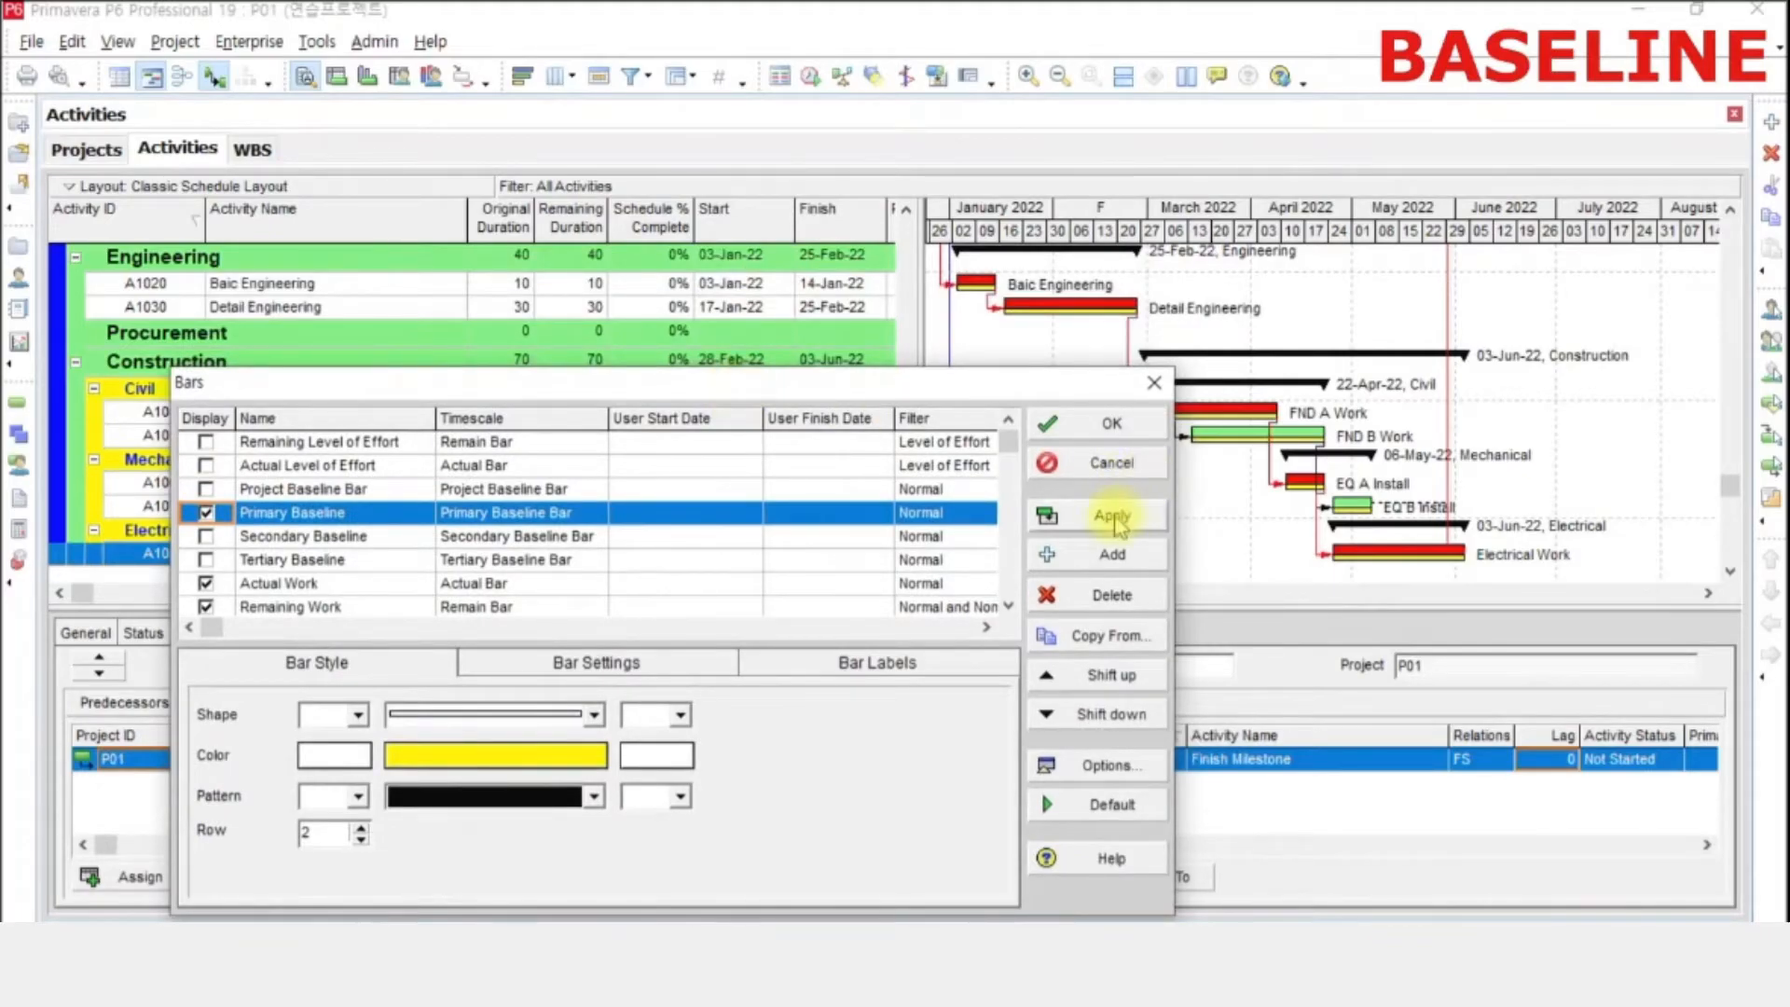
pyautogui.click(1111, 428)
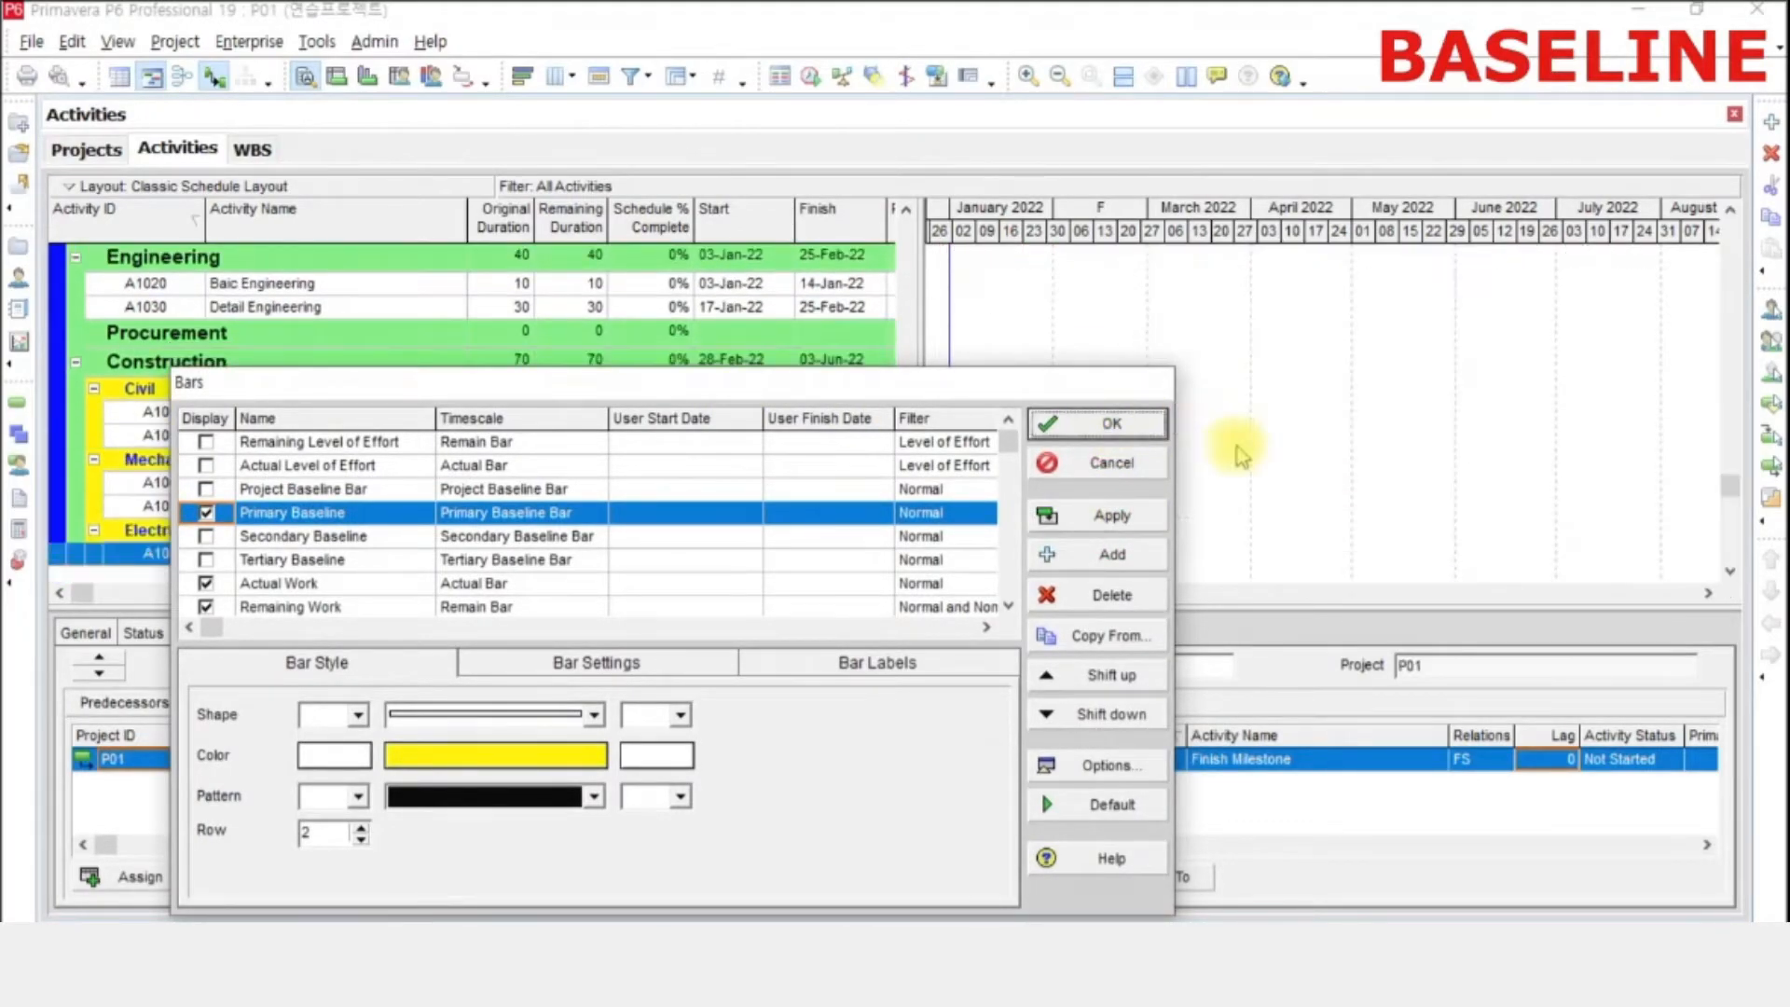
pyautogui.scroll(3, 1155, 507)
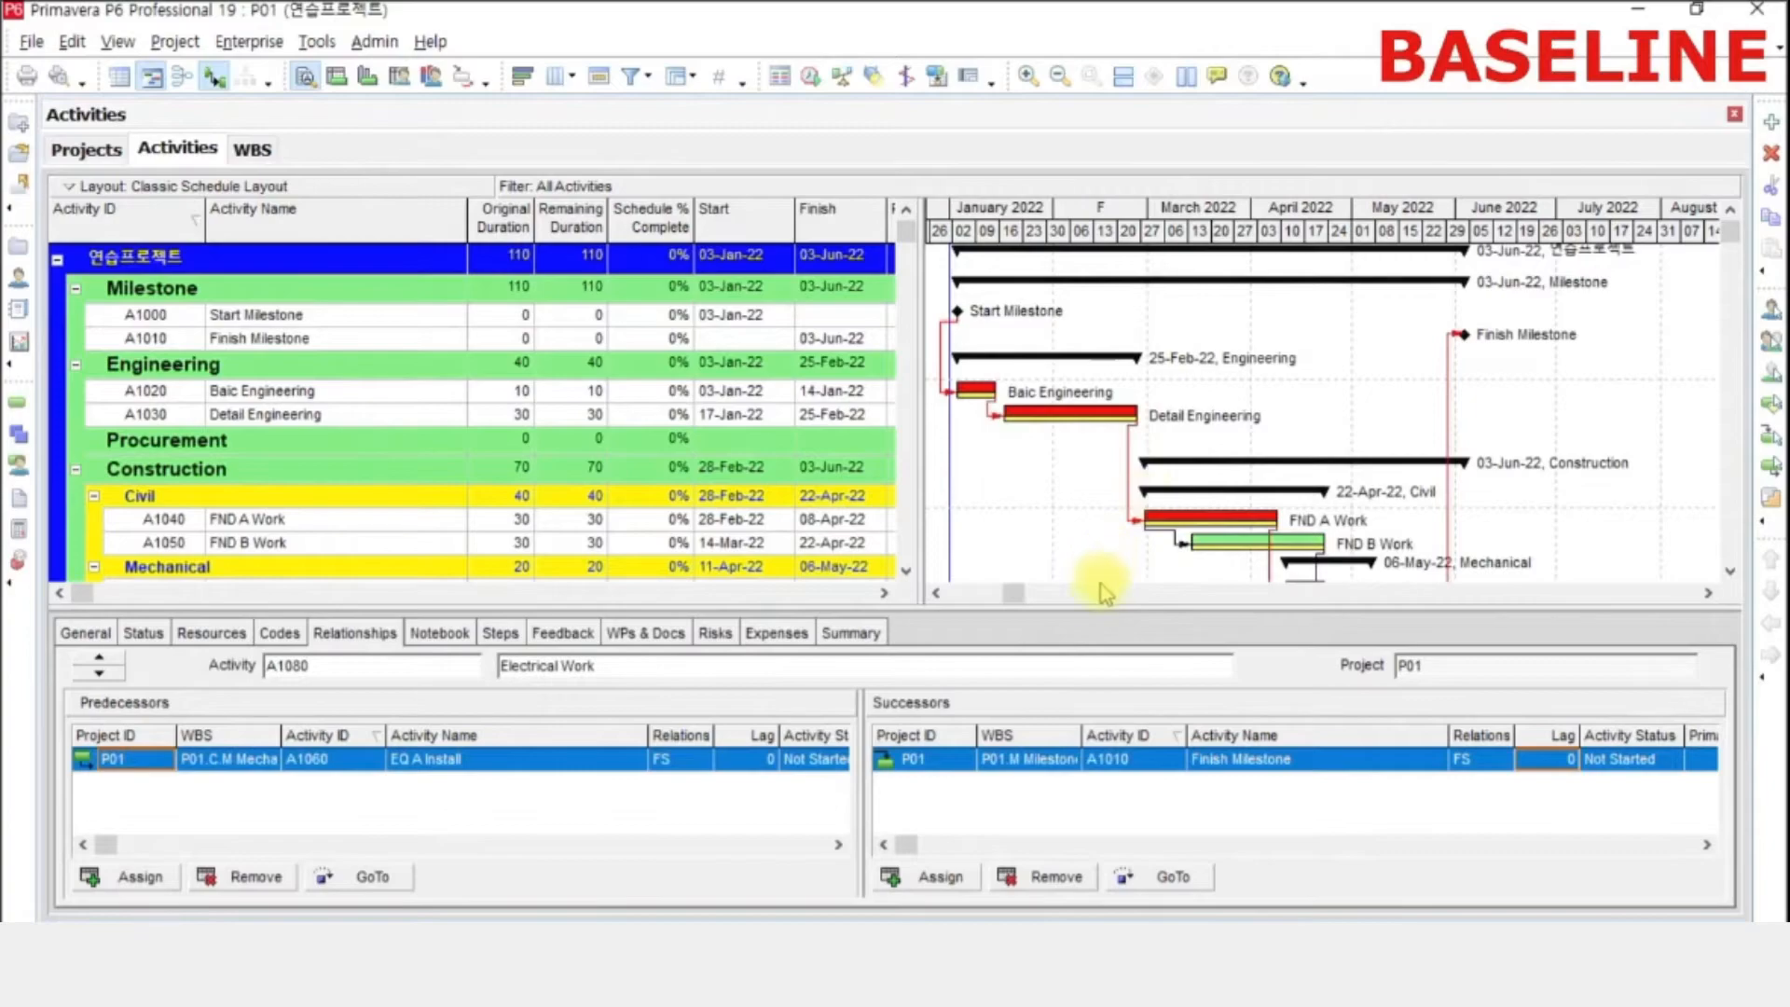
pyautogui.moveTo(1093, 606); pyautogui.dragTo(1086, 640)
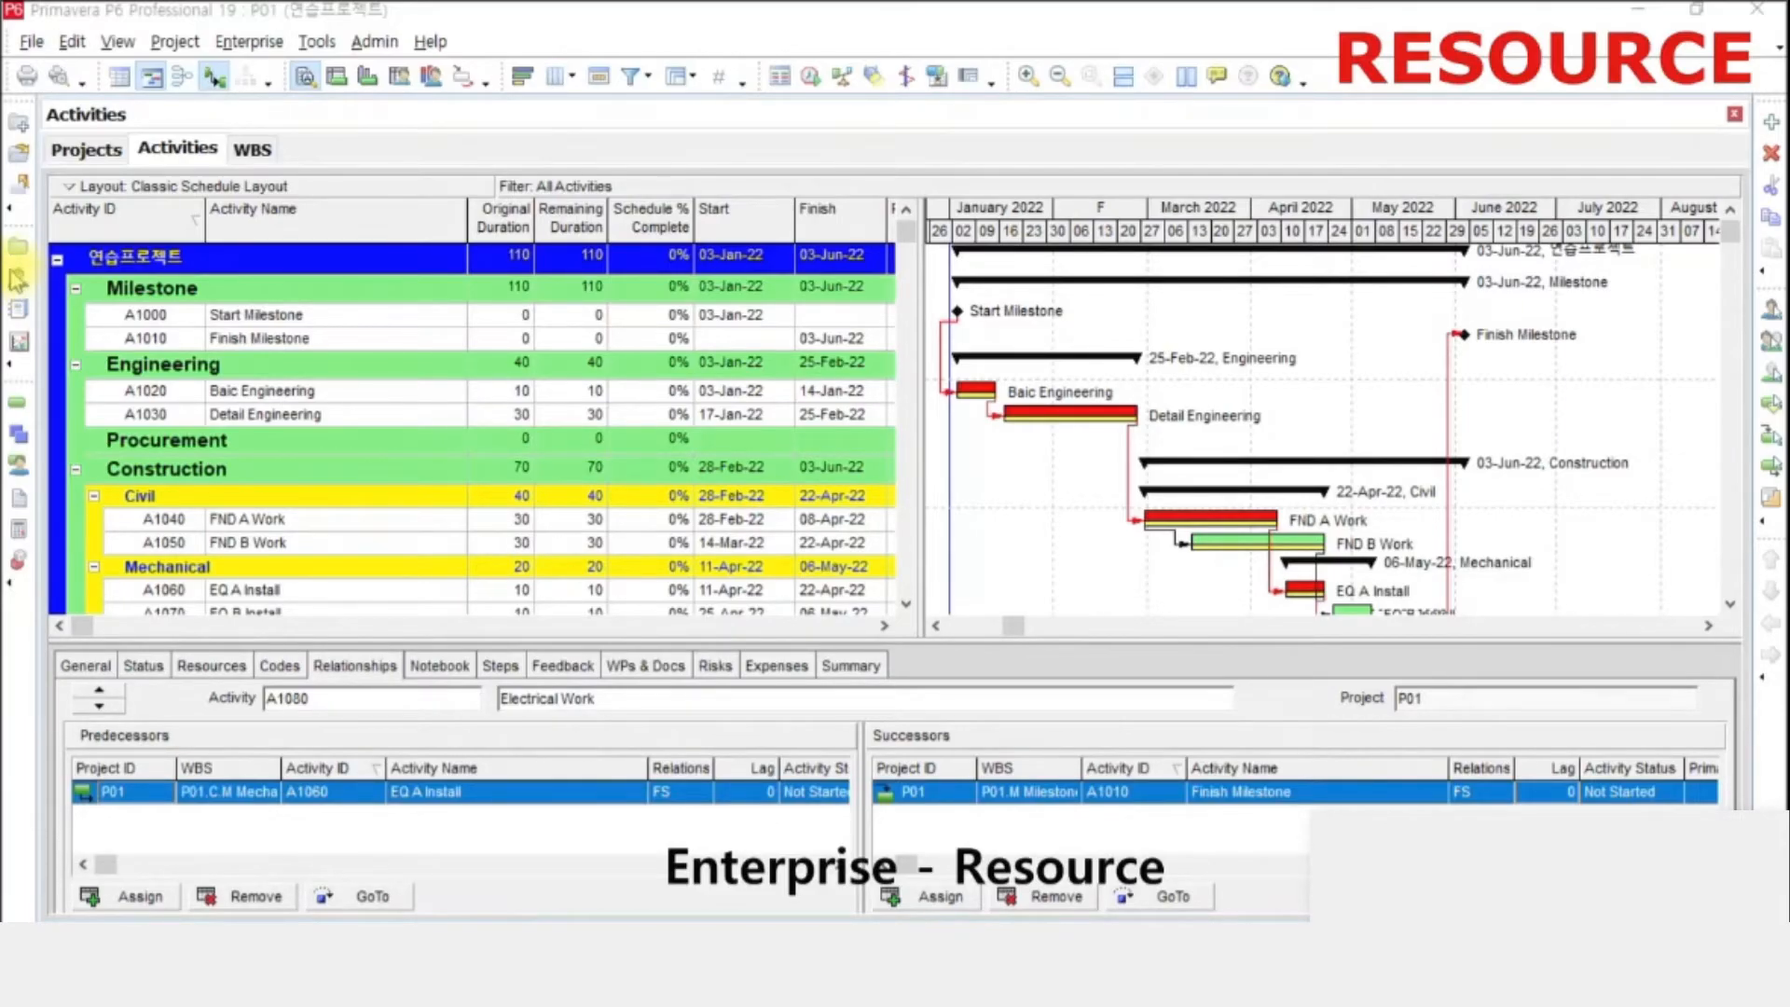
# - Open the enterprise resources and start a new resource with ID R01 and name Basic ENGR
pyautogui.click(248, 42)
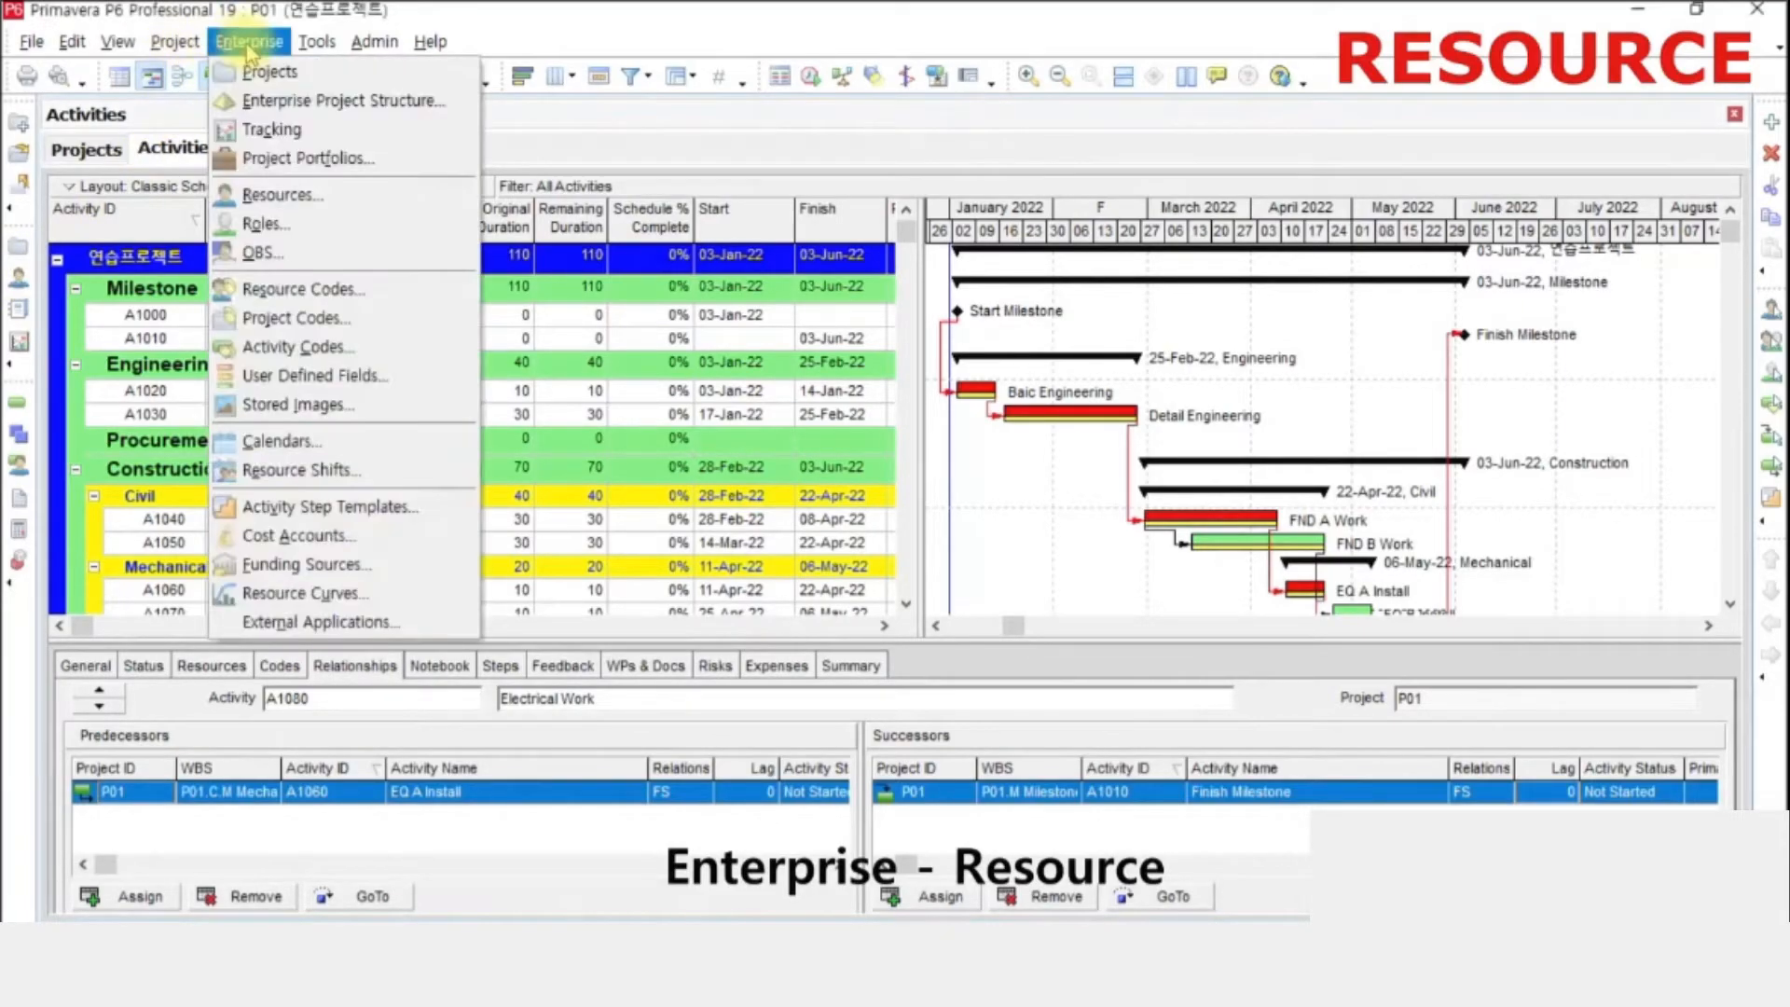
pyautogui.click(339, 197)
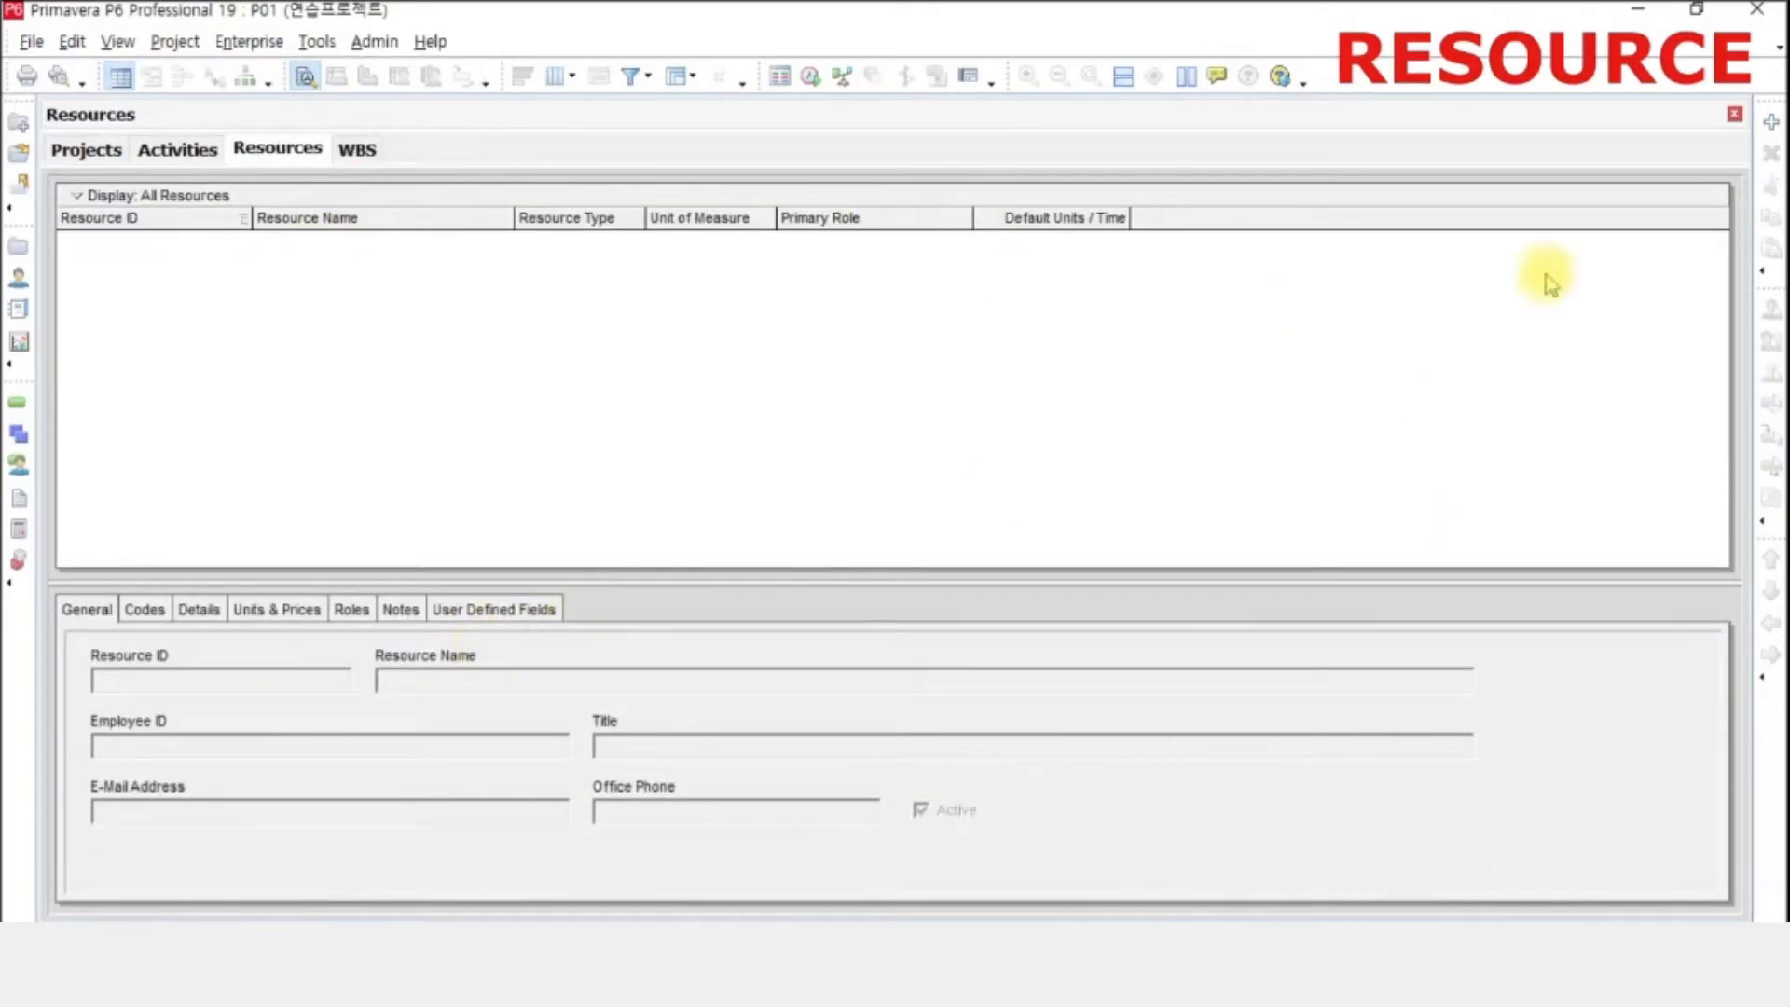
pyautogui.click(1771, 122)
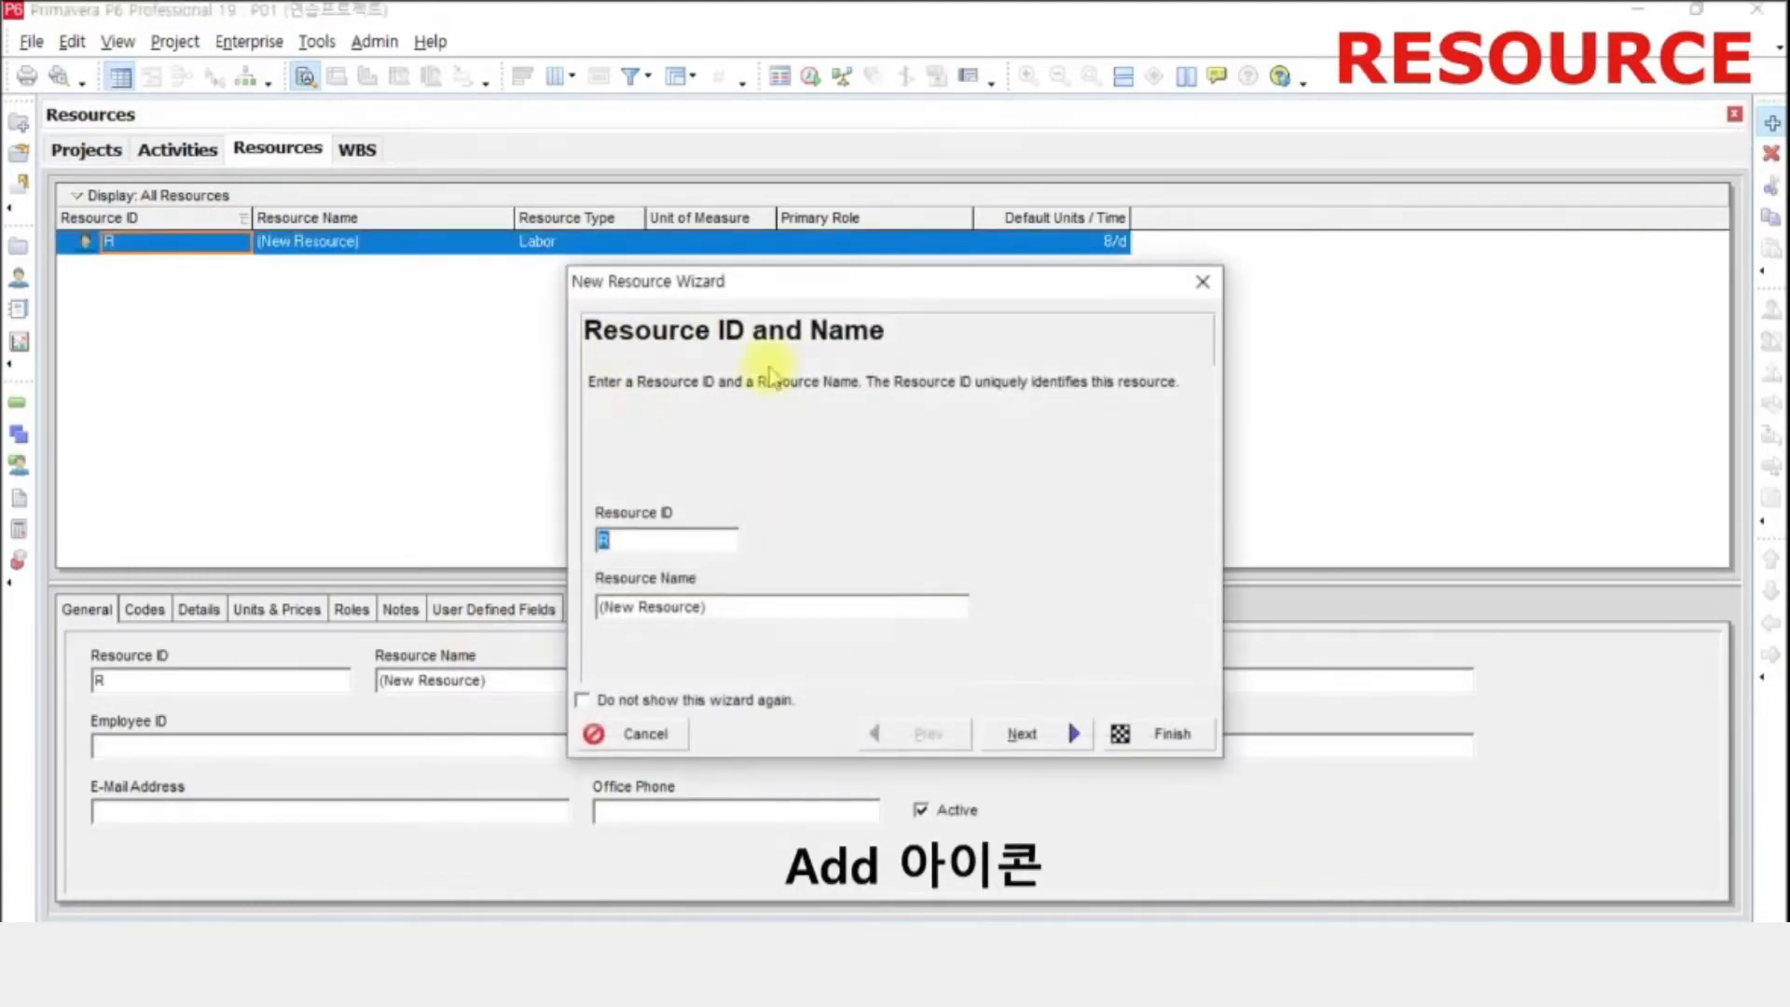
pyautogui.moveTo(771, 292); pyautogui.dragTo(727, 289)
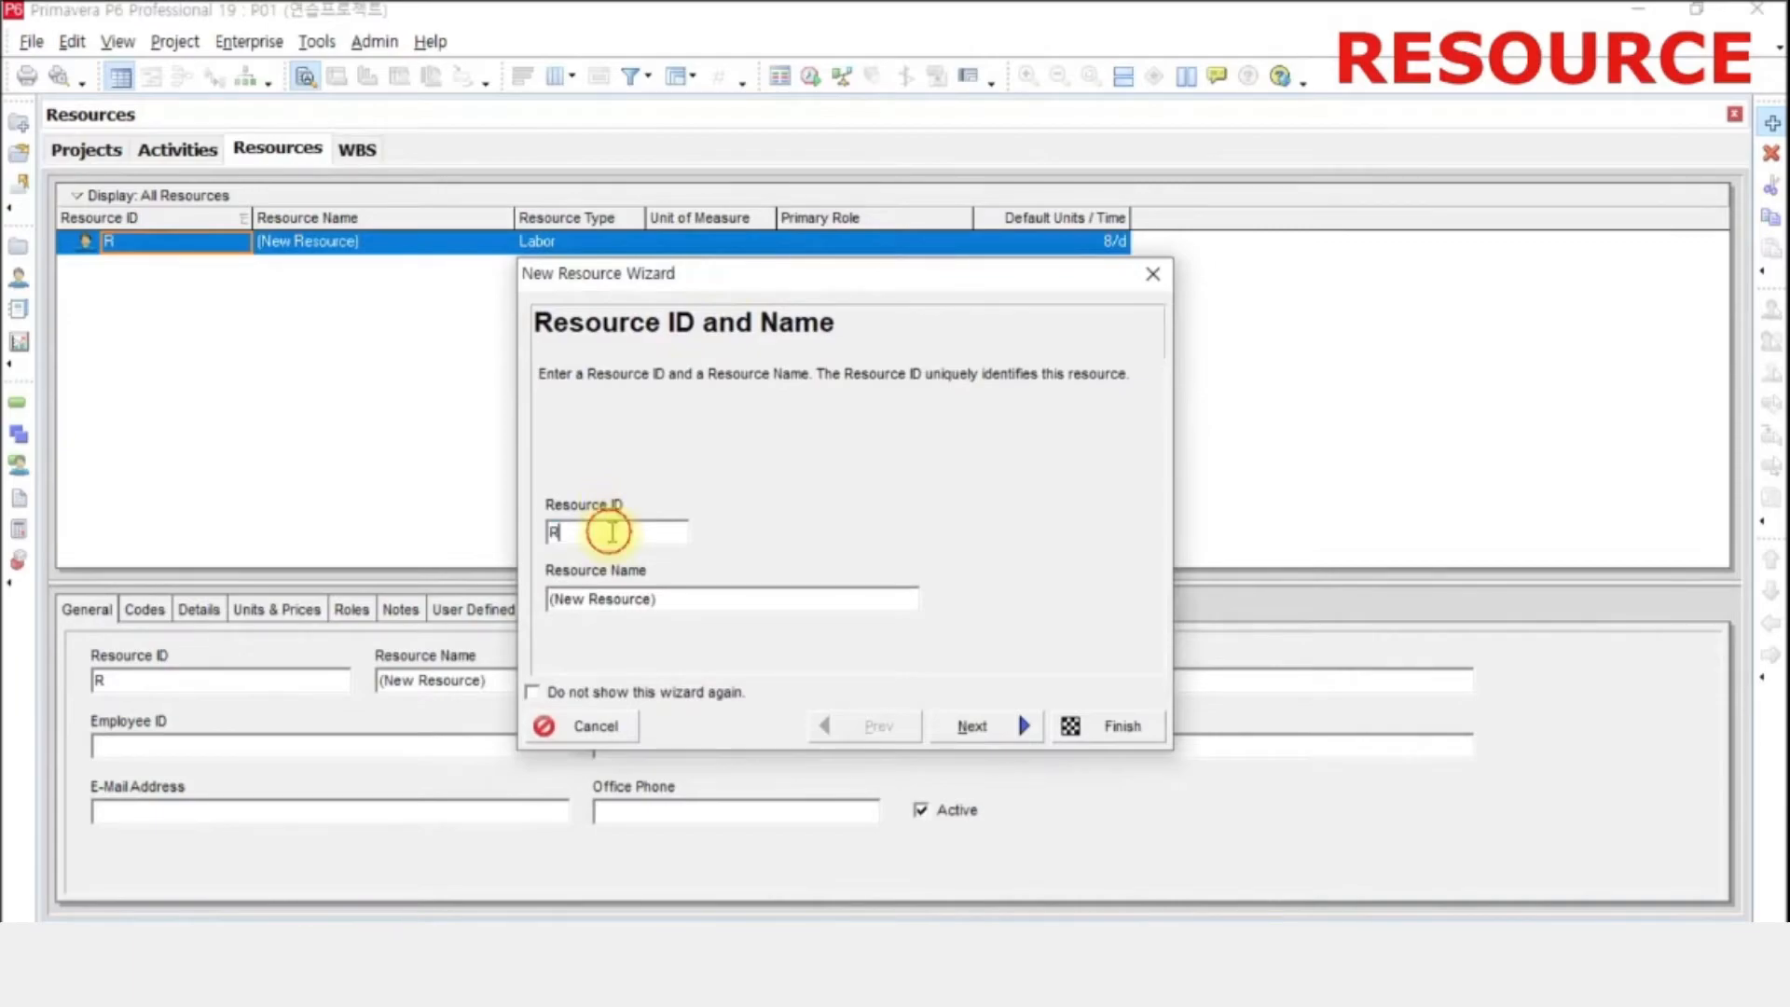
pyautogui.click(675, 596)
pyautogui.click(598, 543)
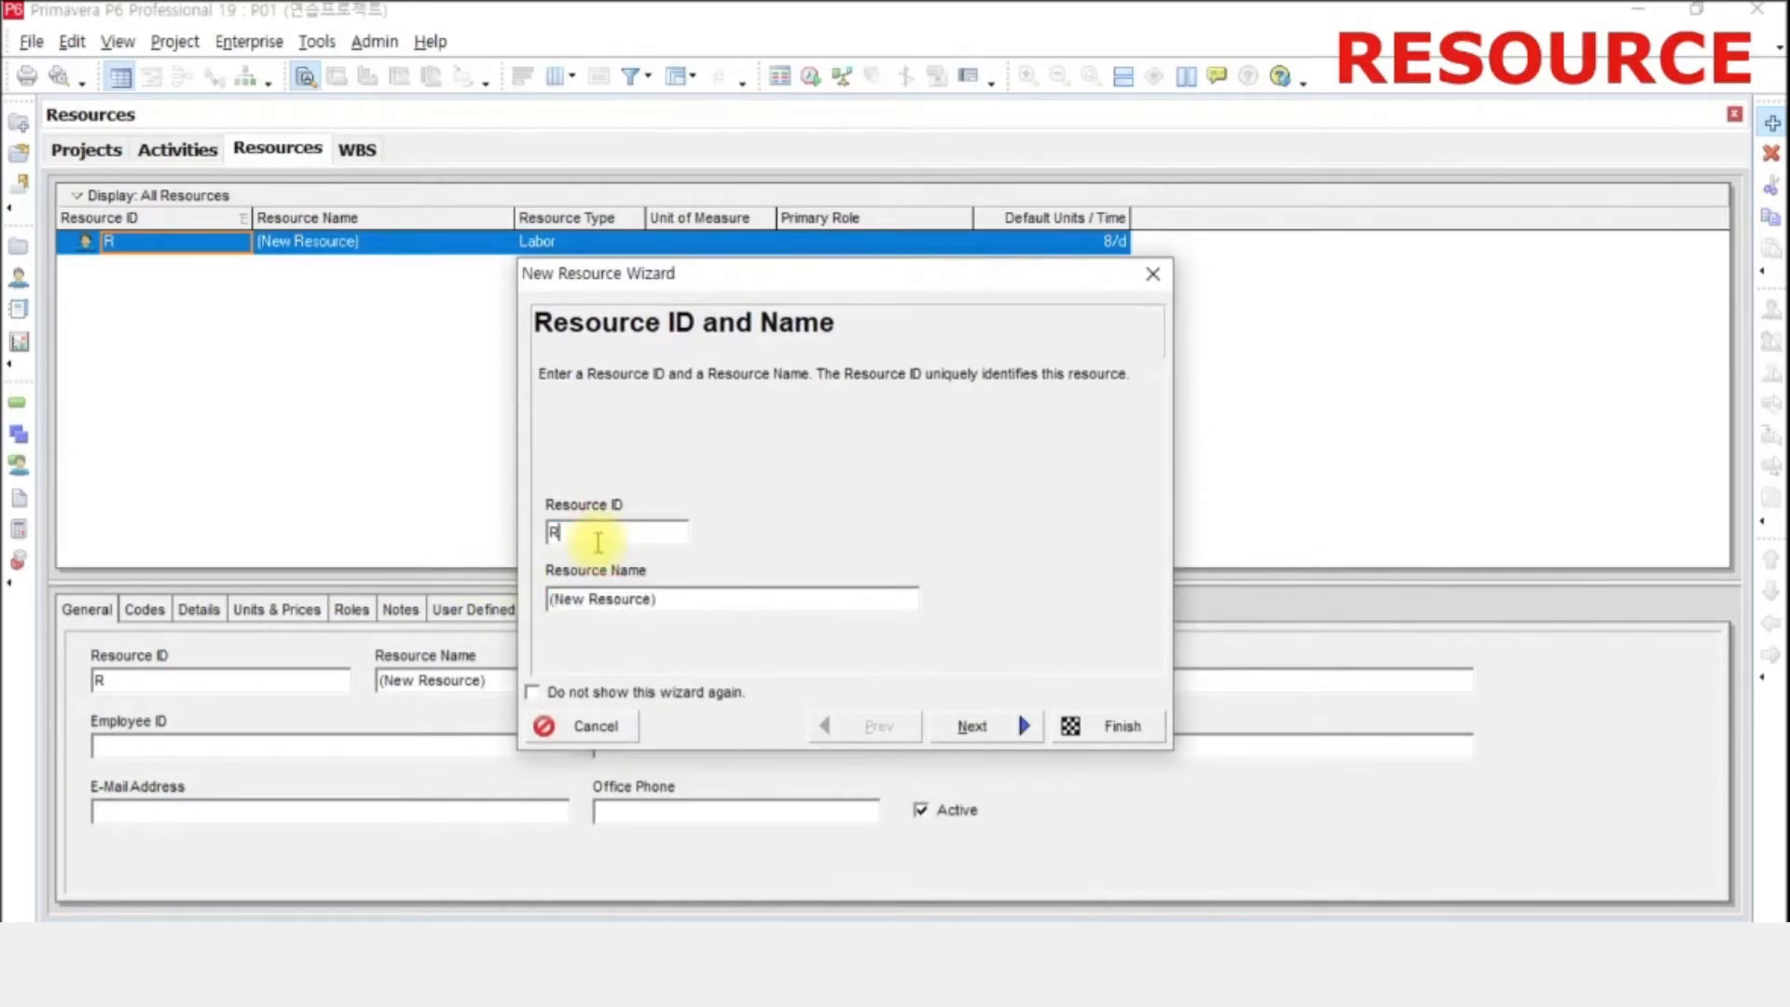
pyautogui.click(694, 597)
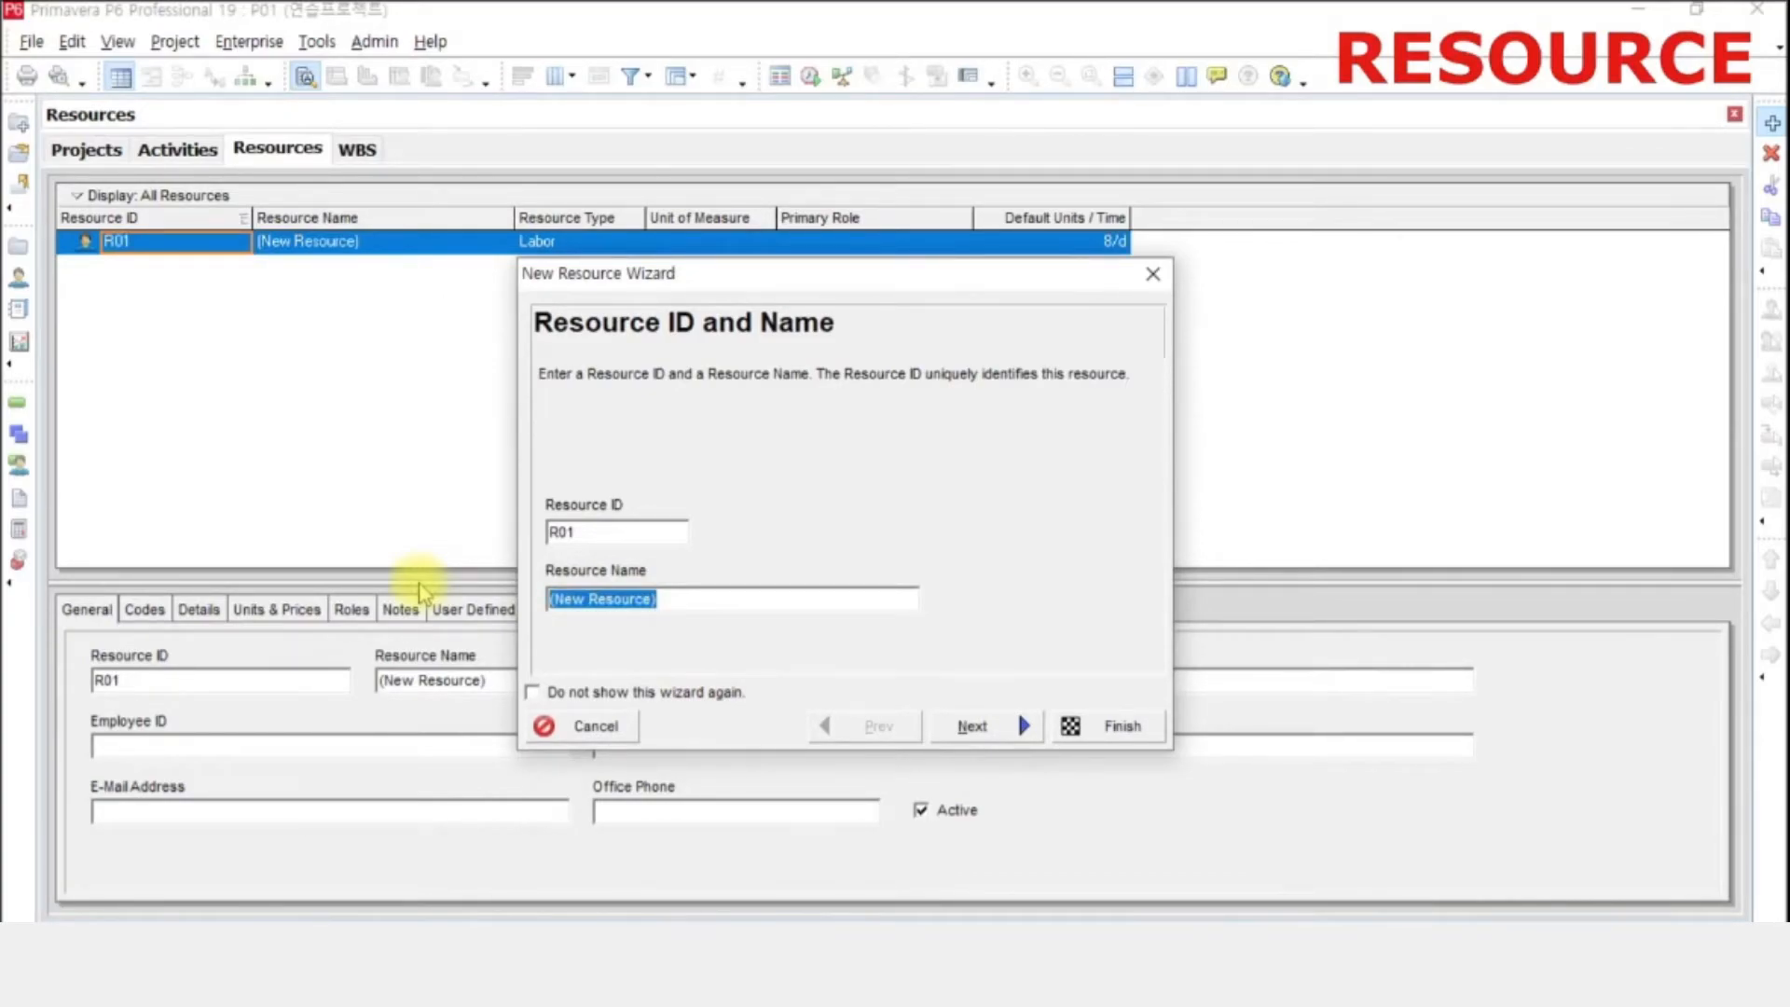
pyautogui.write('ㅠㅁ')
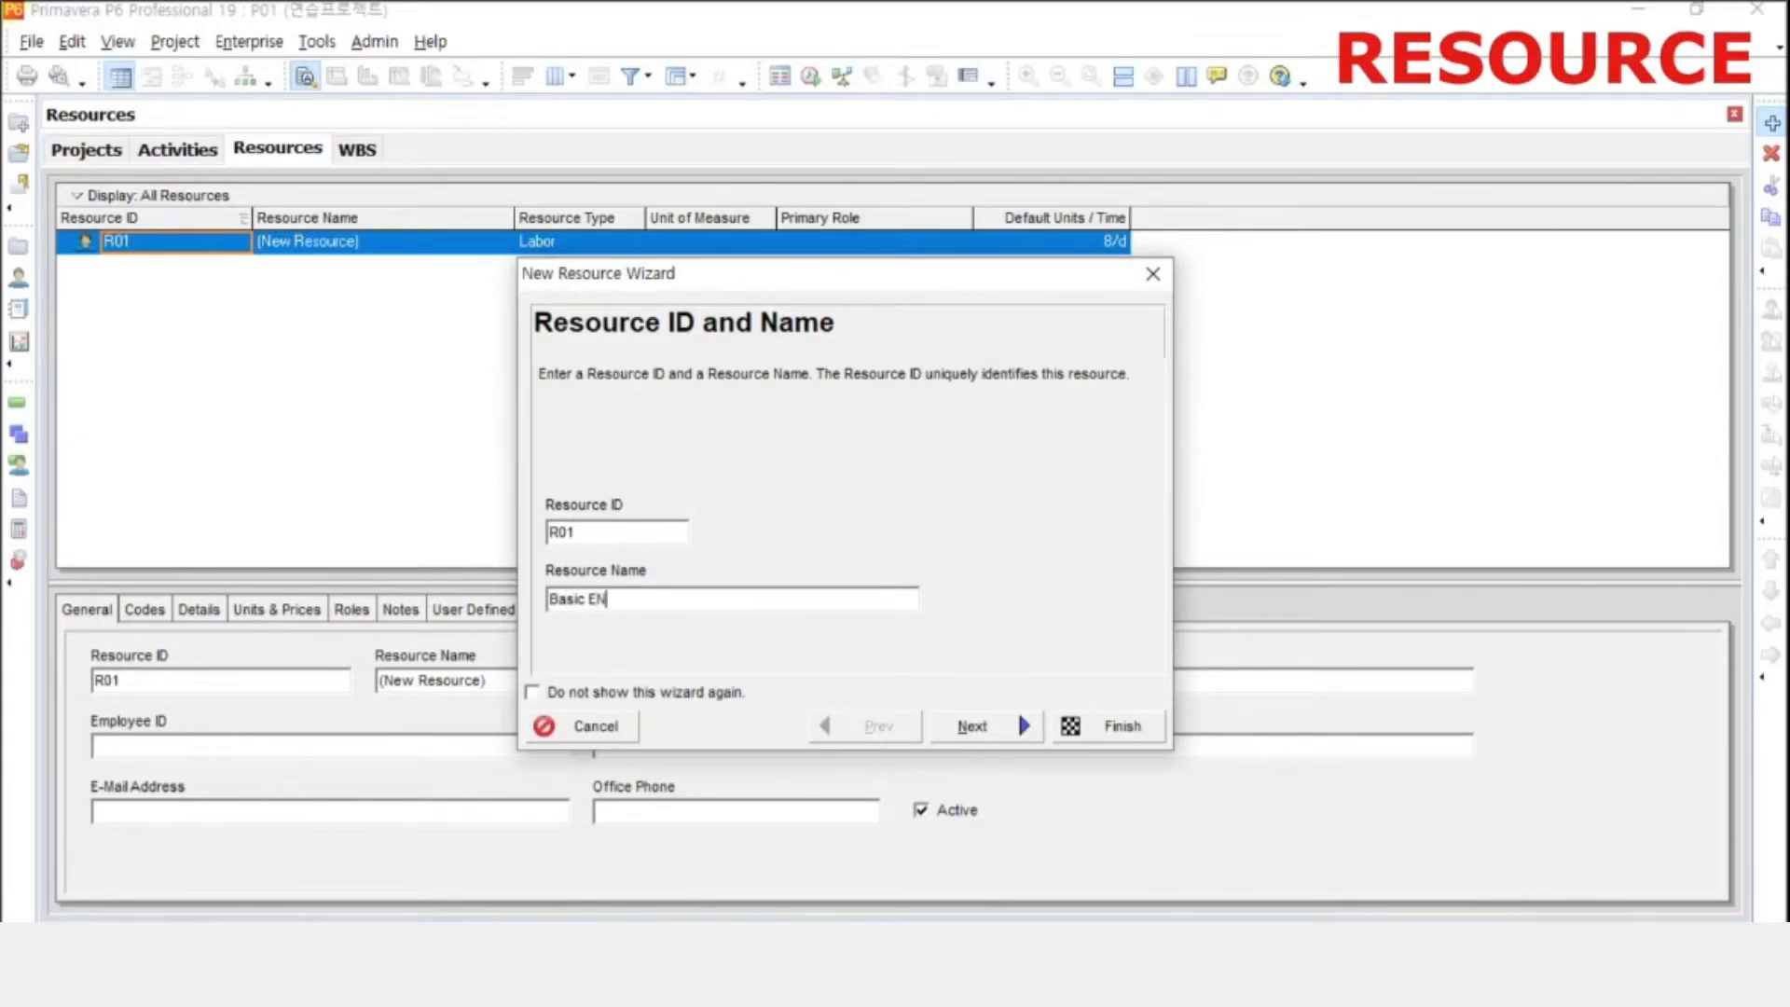
pyautogui.moveTo(550, 599); pyautogui.dragTo(668, 600)
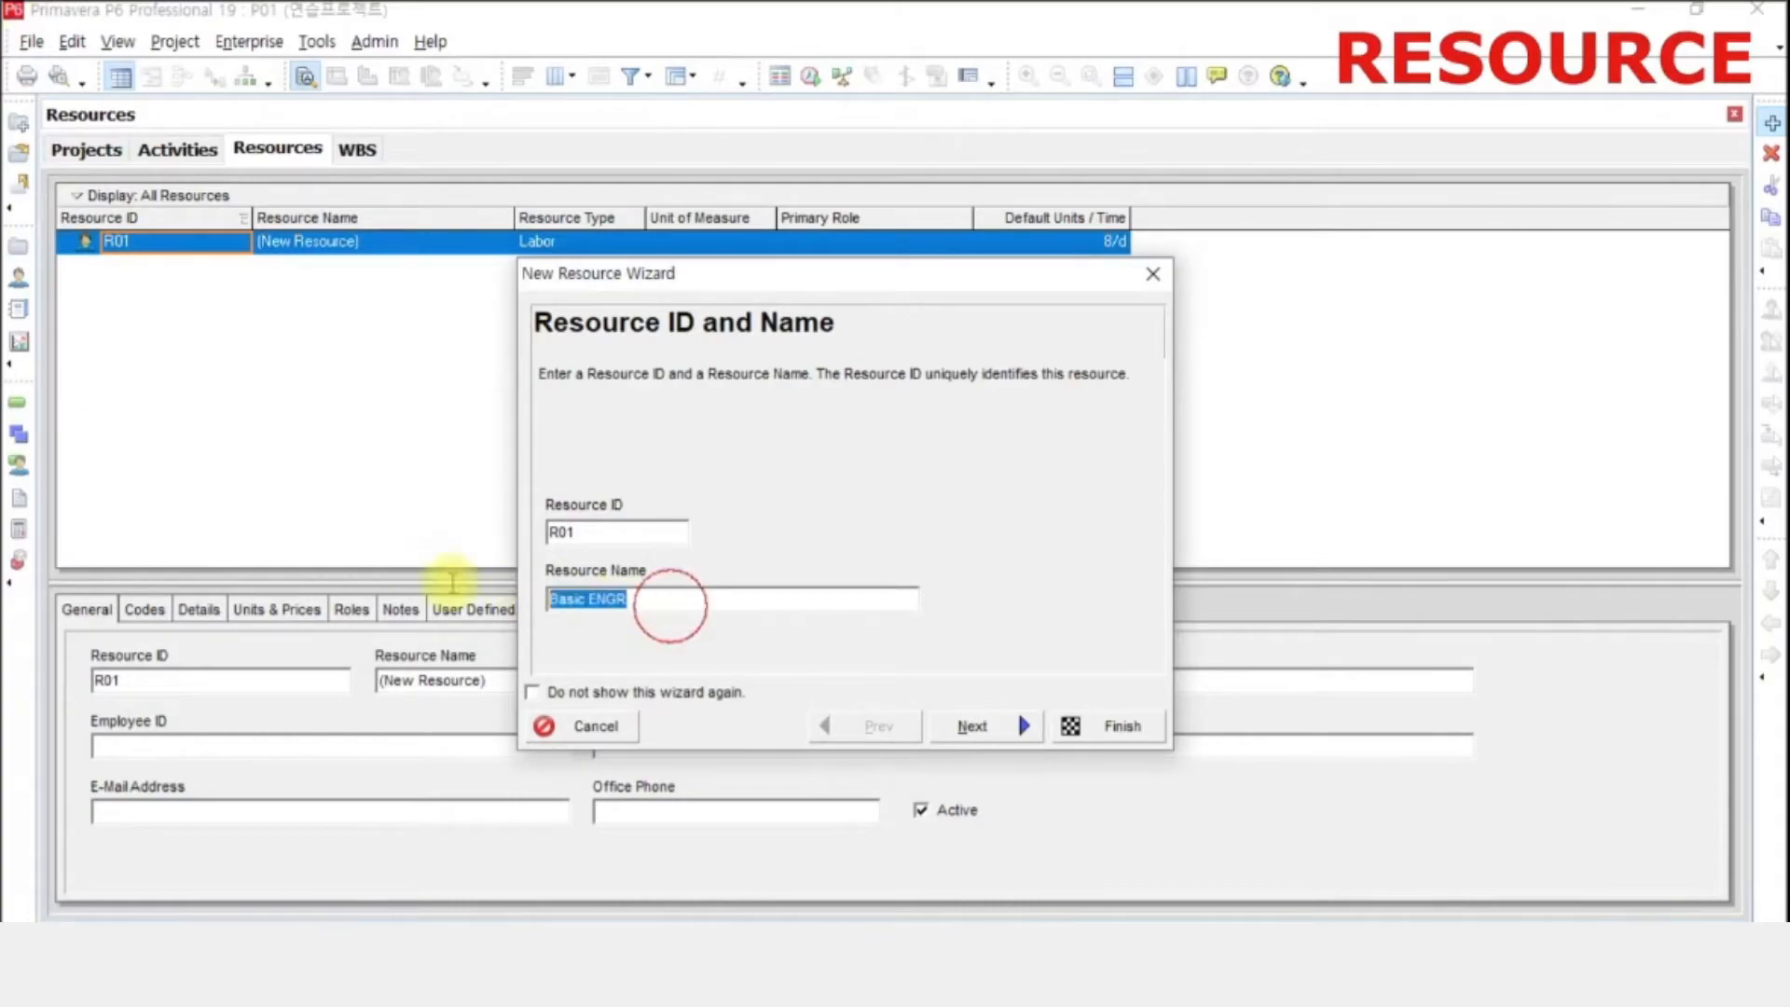
pyautogui.click(1004, 727)
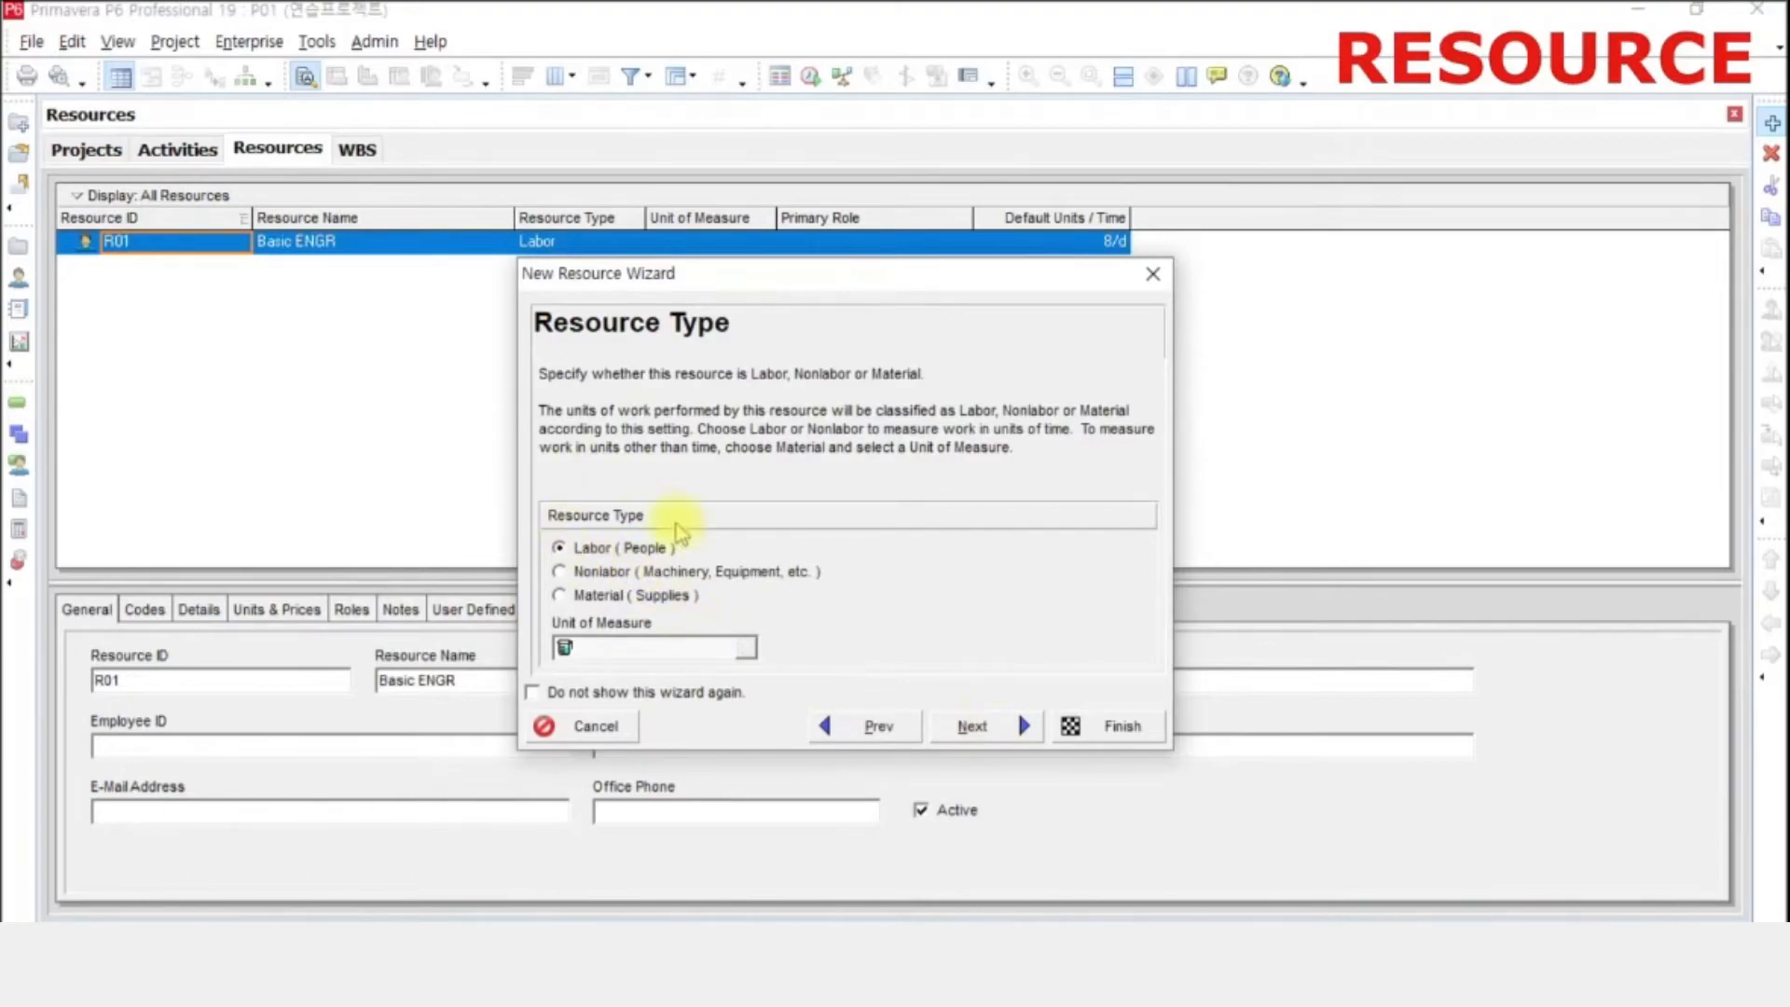
# - Finish creating resource R01 as Labor (People), keeping the default units, price and contact settings and the existing Standard 5 Day Workweek calendar
pyautogui.click(582, 550)
pyautogui.click(970, 730)
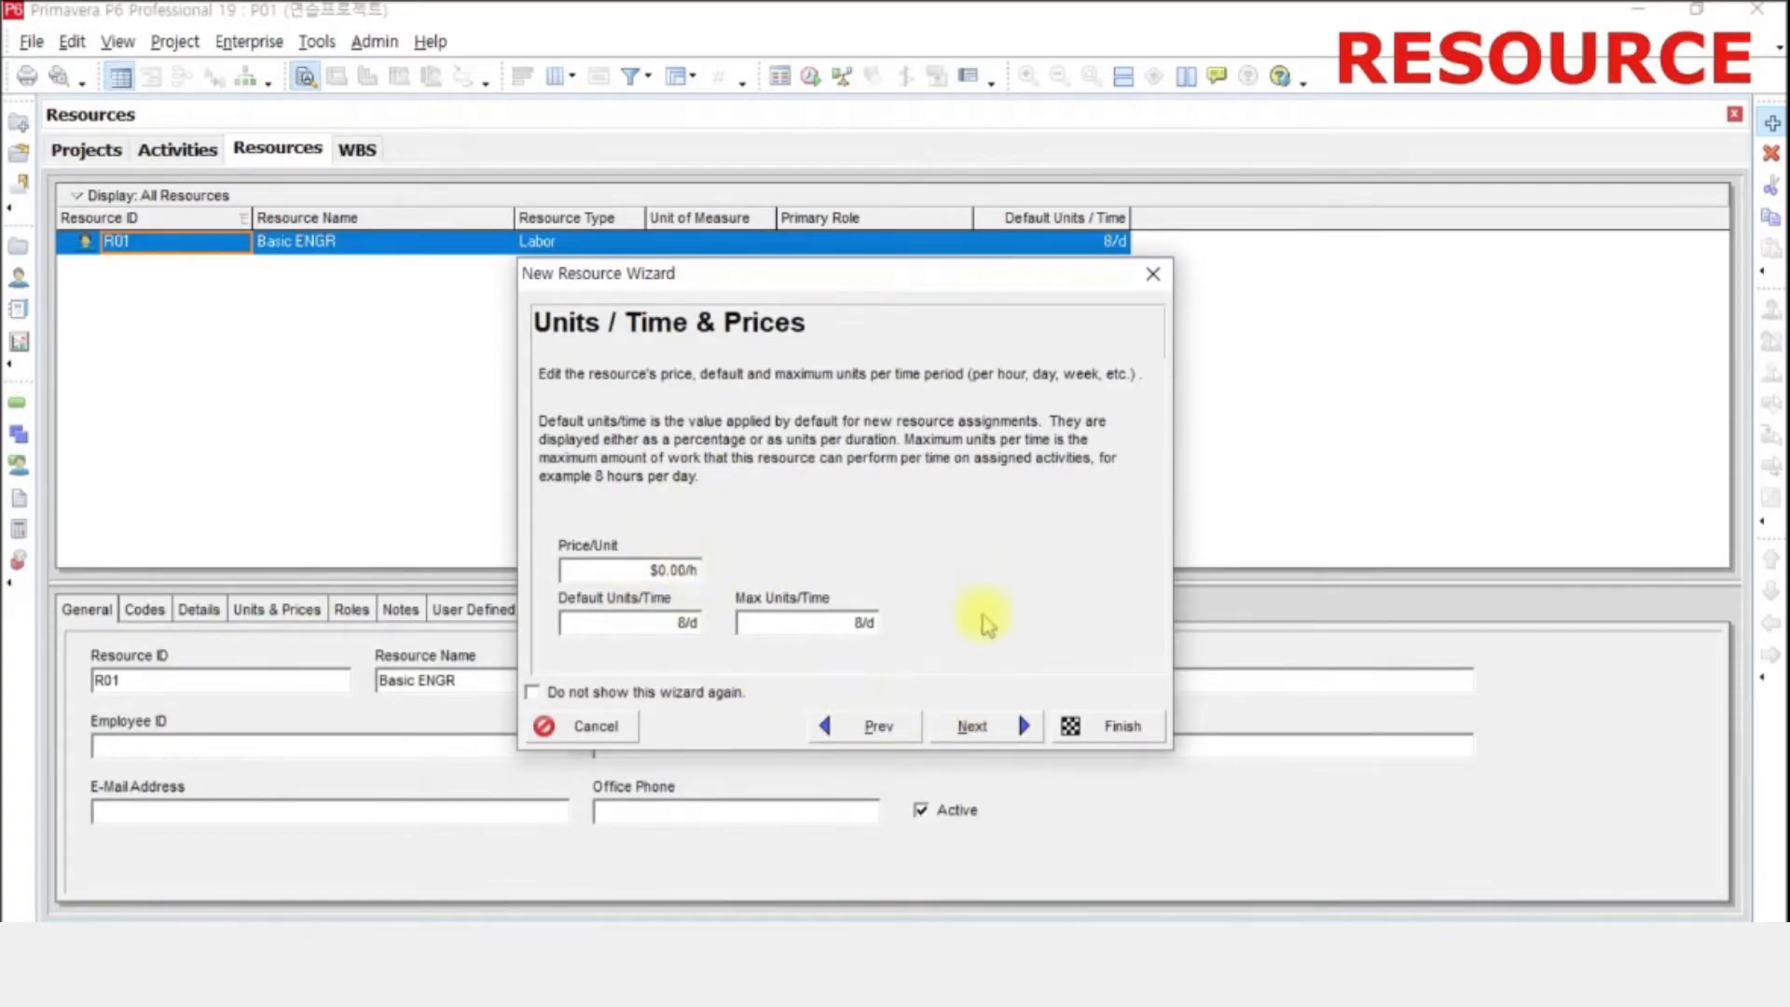
pyautogui.click(1013, 730)
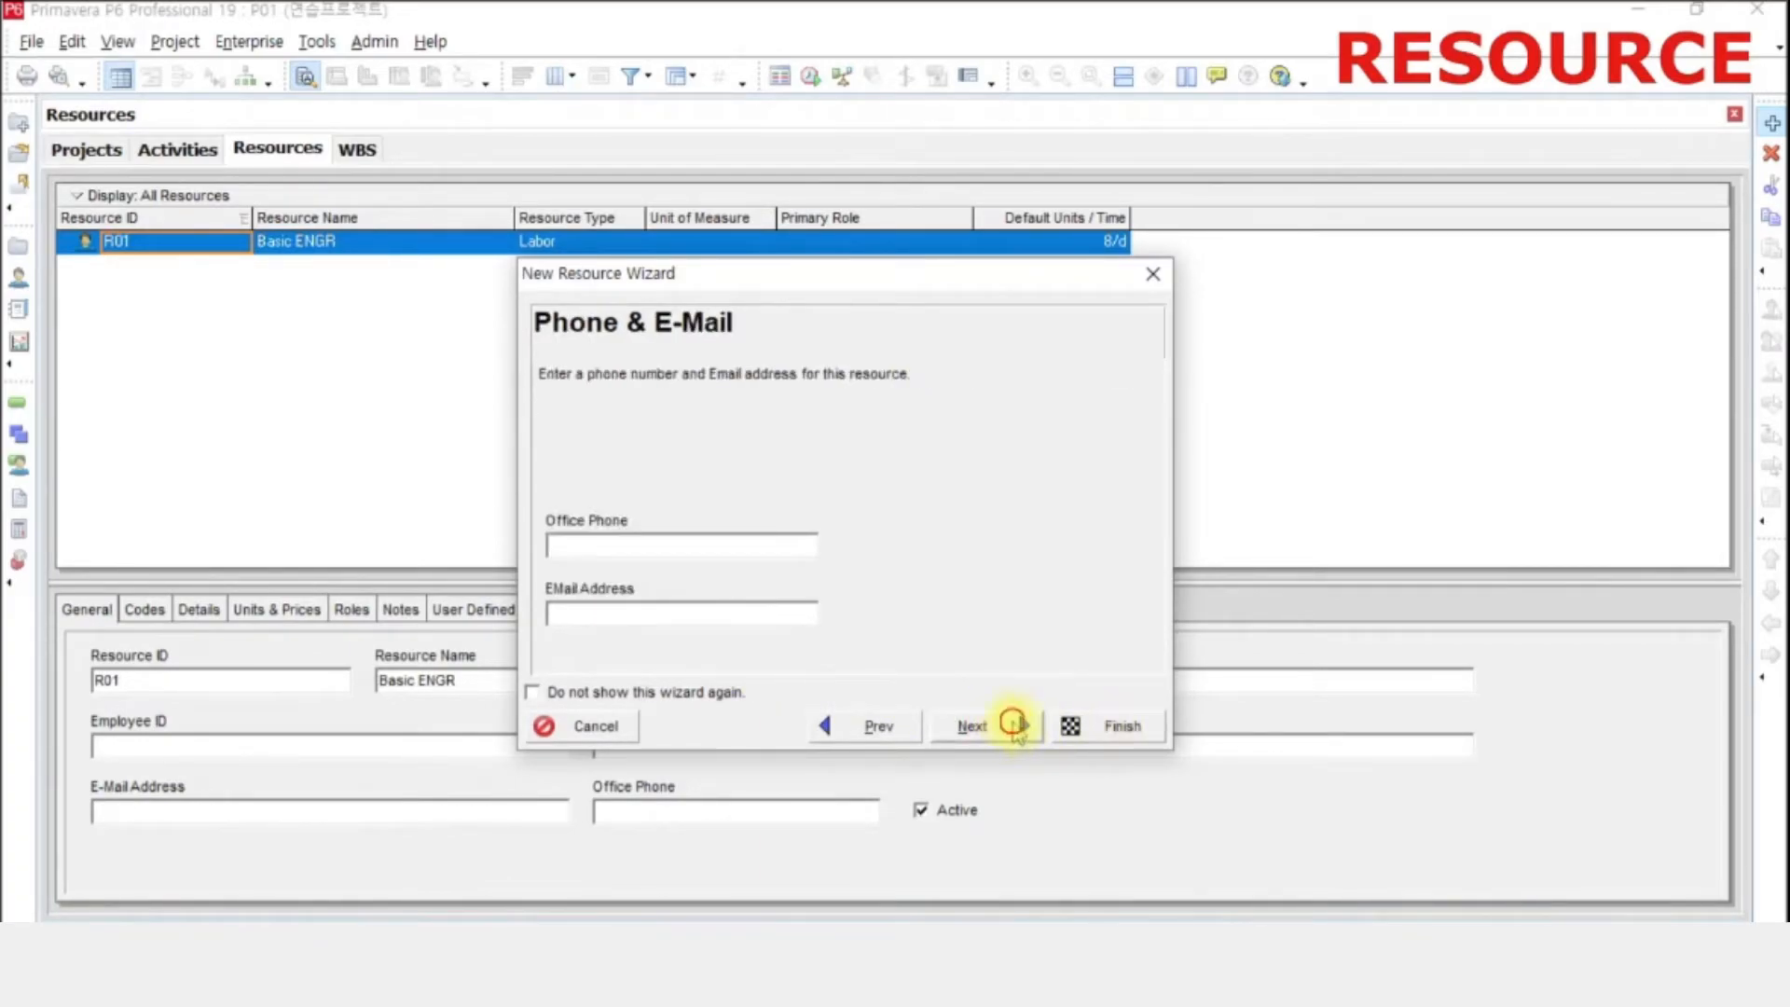
pyautogui.click(1013, 725)
pyautogui.click(1015, 728)
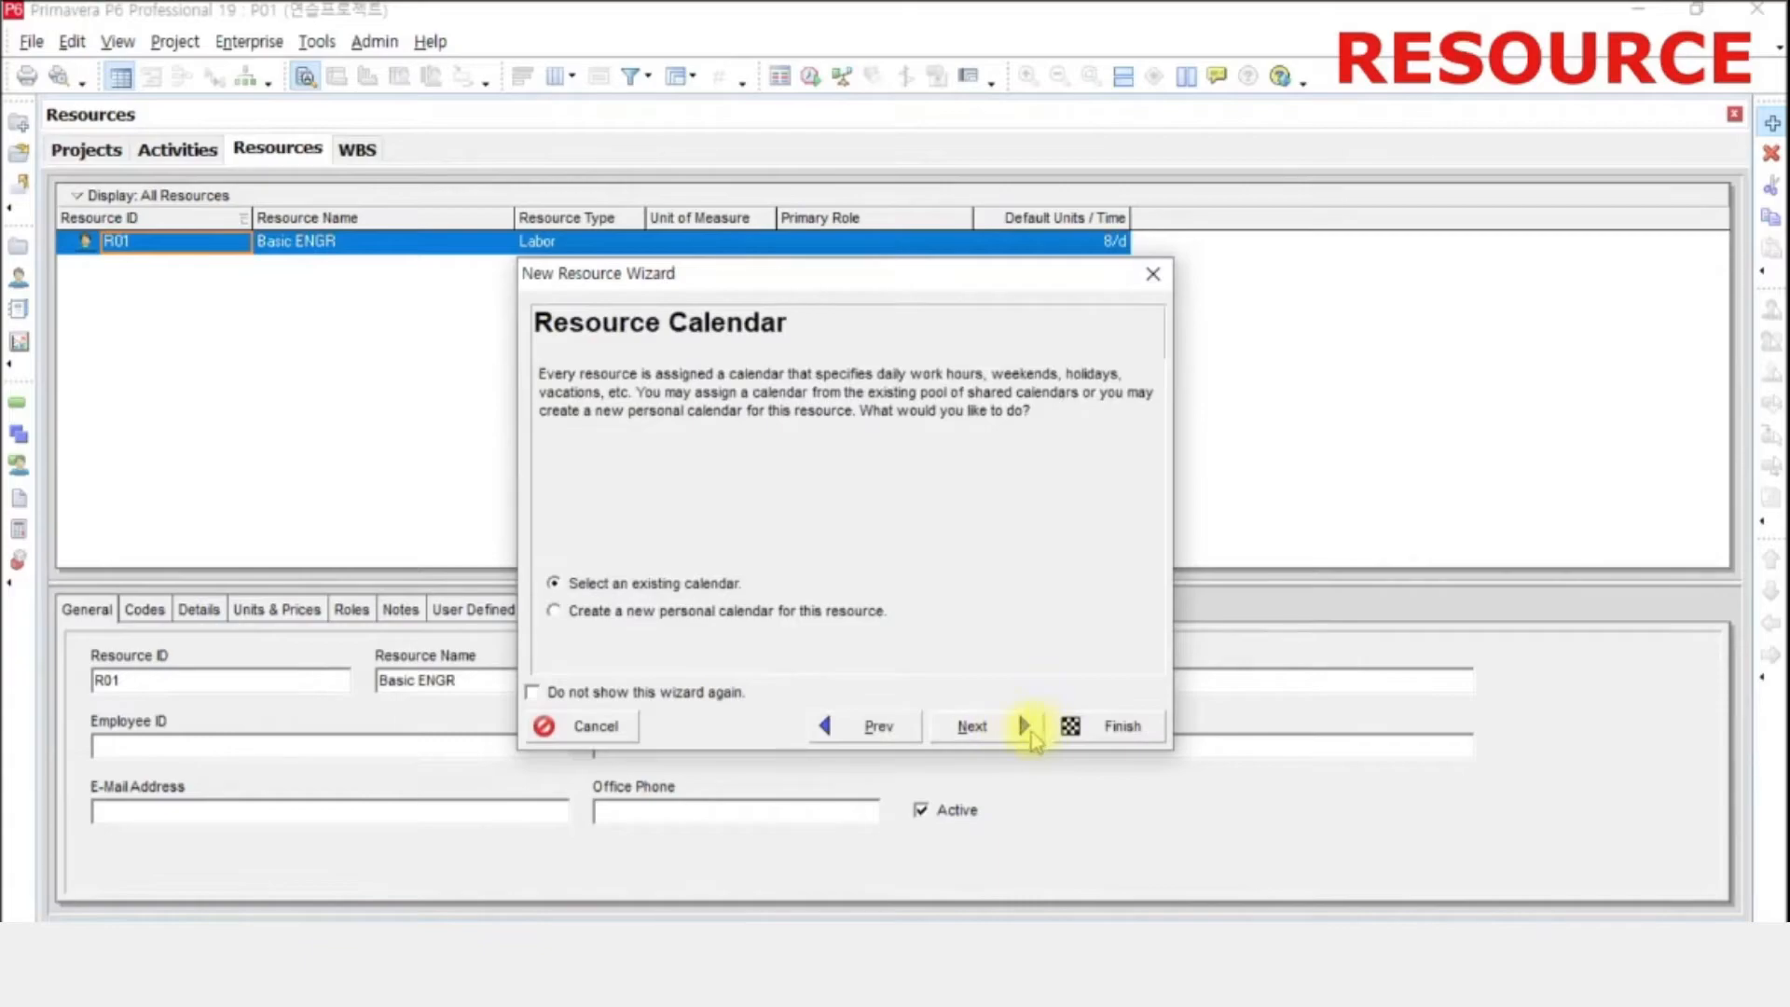
pyautogui.click(997, 733)
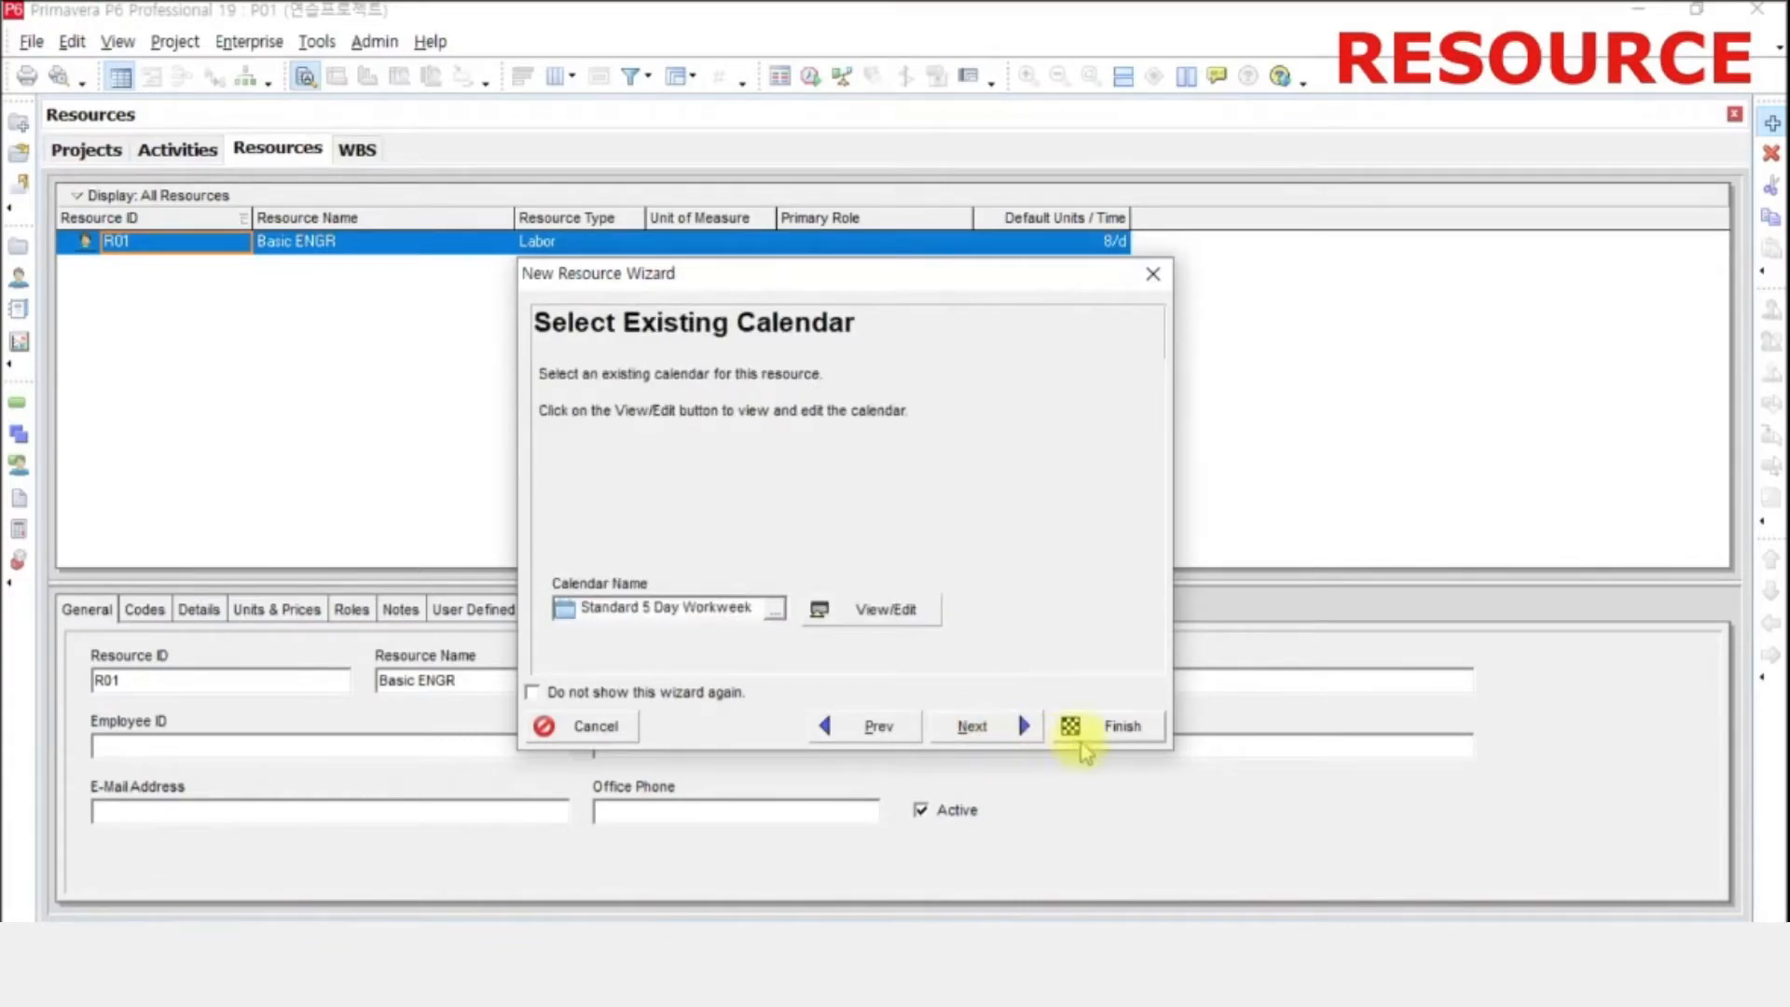
pyautogui.click(972, 728)
pyautogui.click(1093, 727)
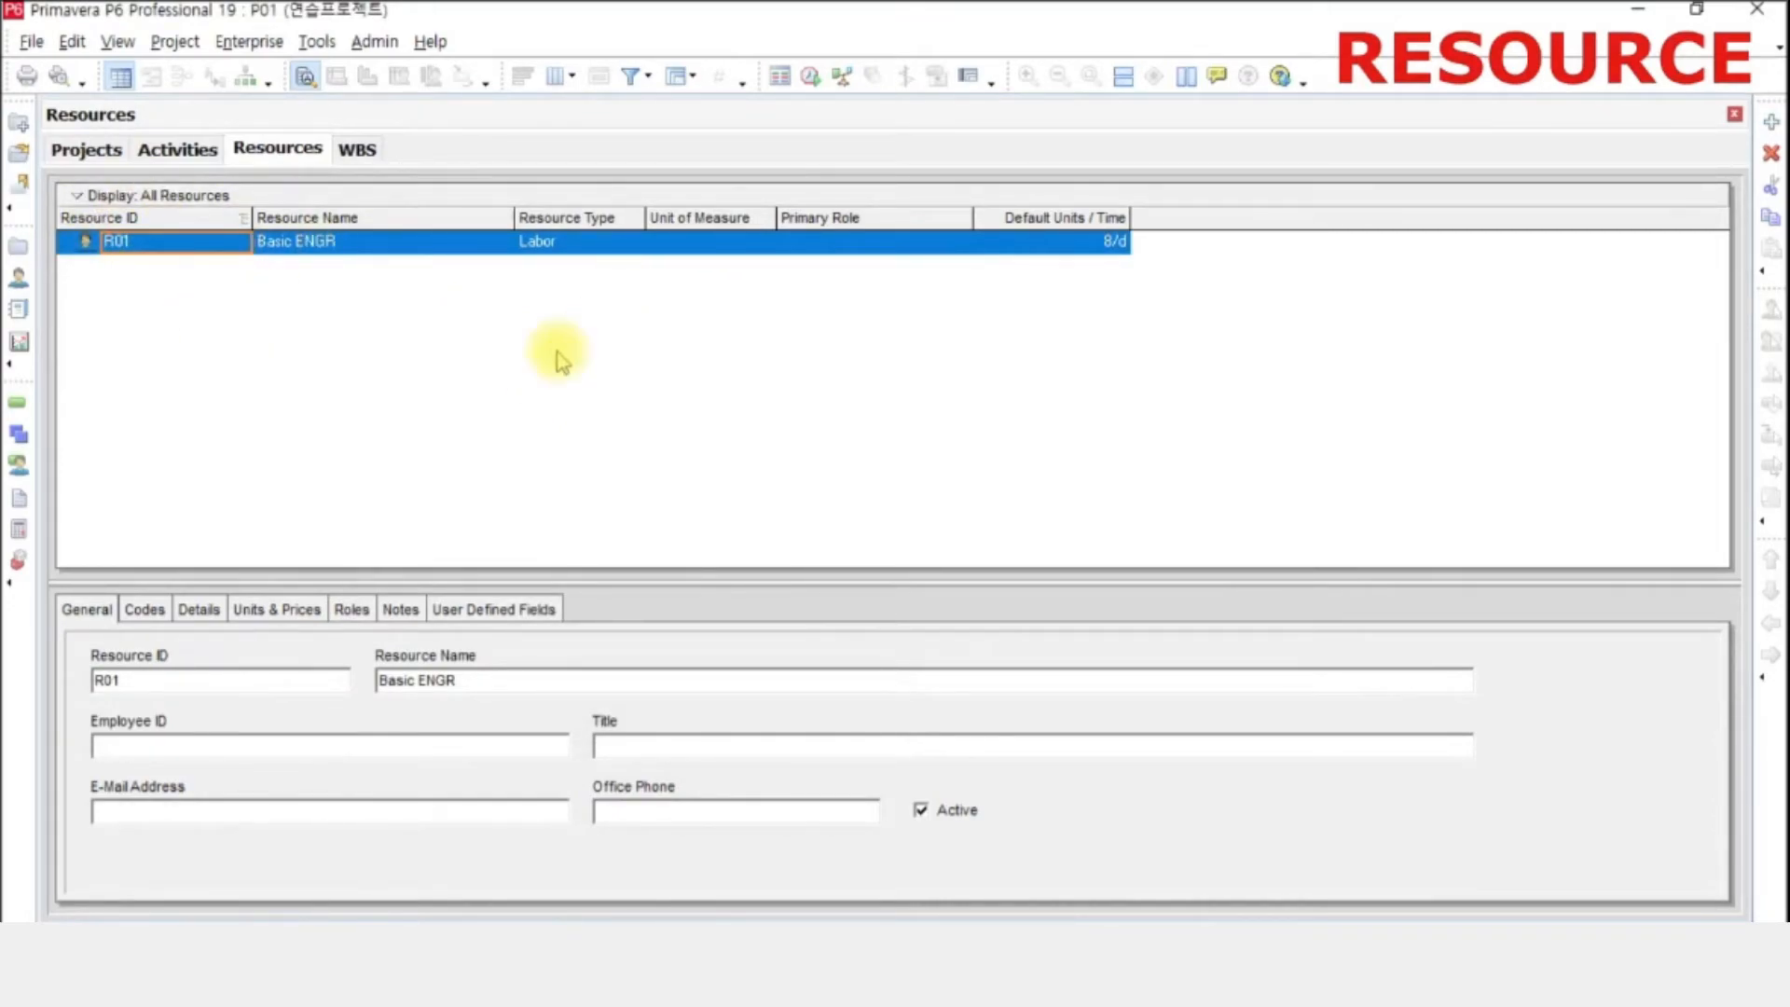
pyautogui.click(1771, 121)
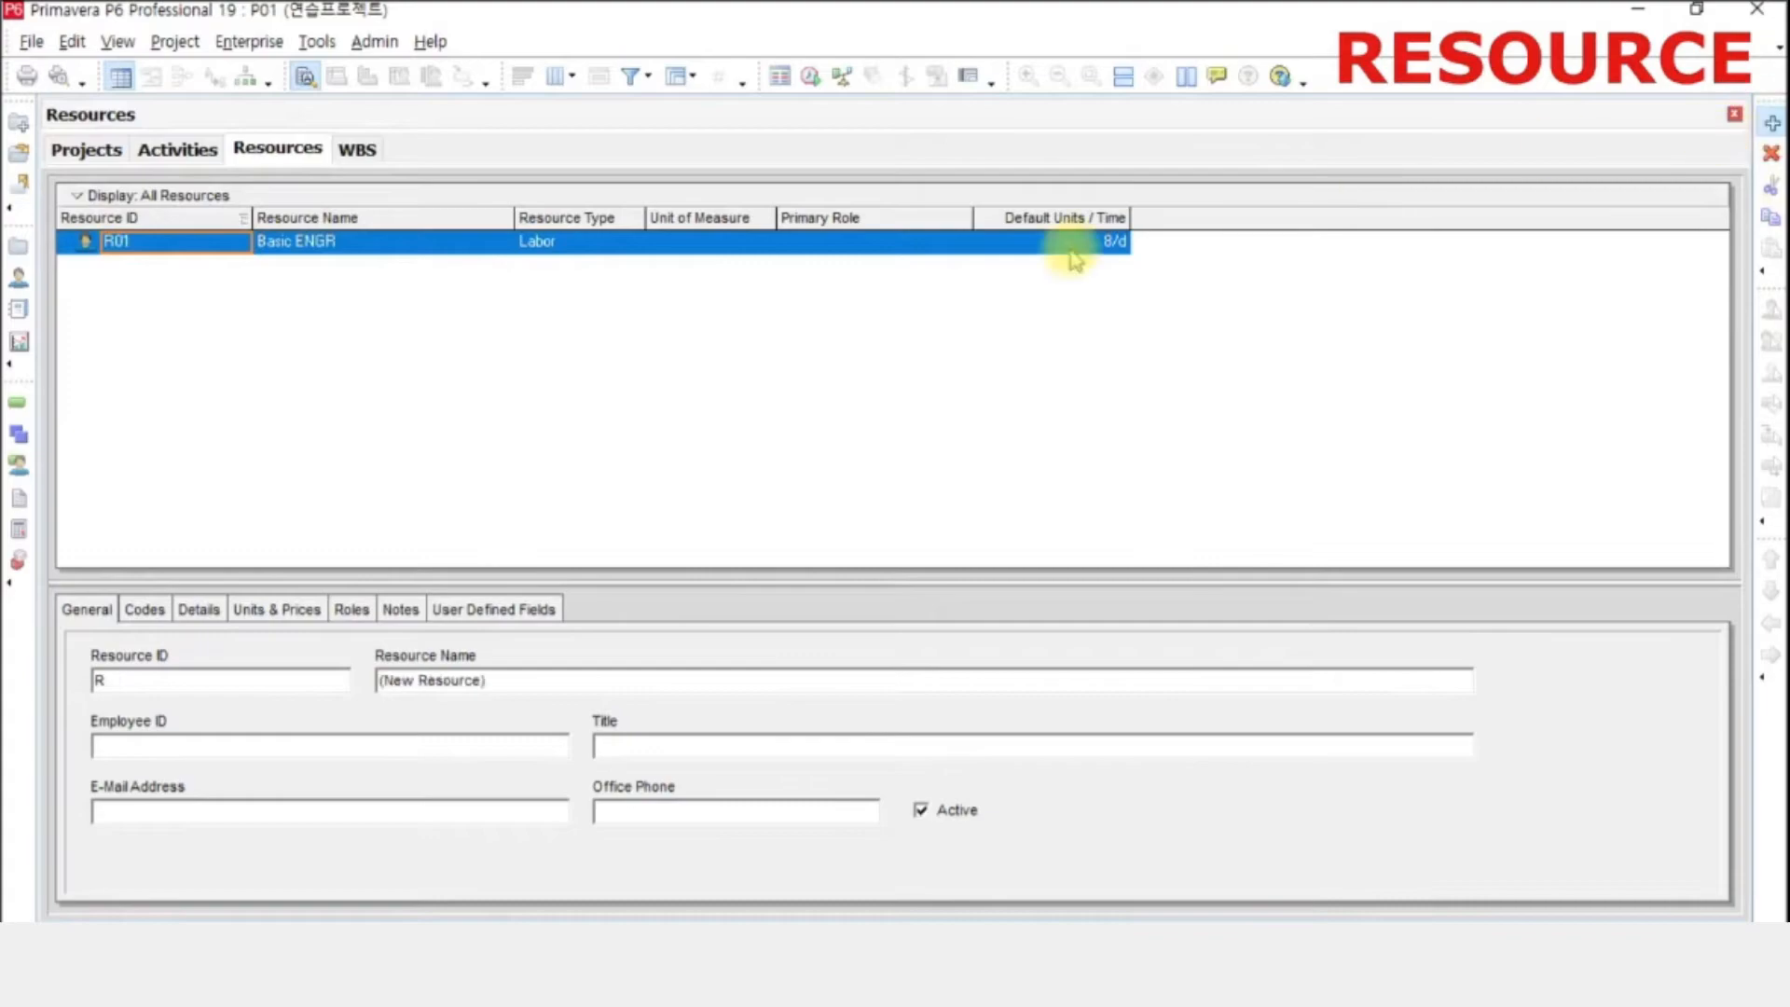
pyautogui.click(697, 541)
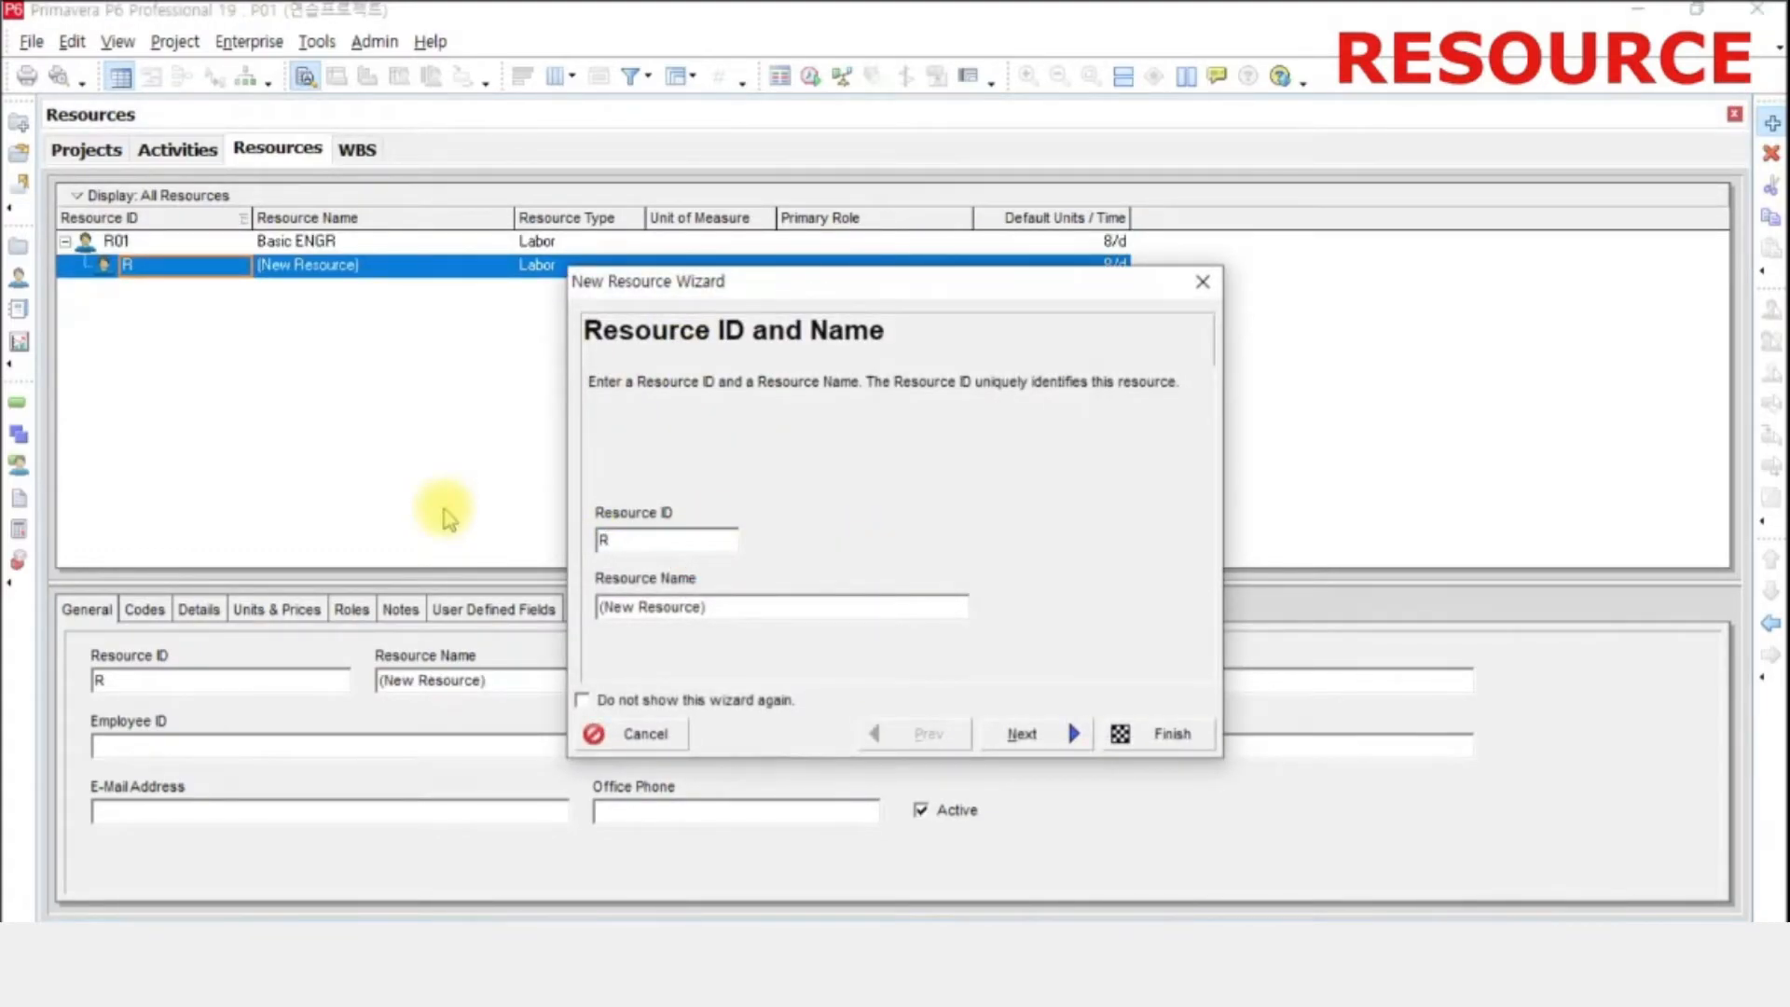
pyautogui.write('02')
pyautogui.press('Tab')
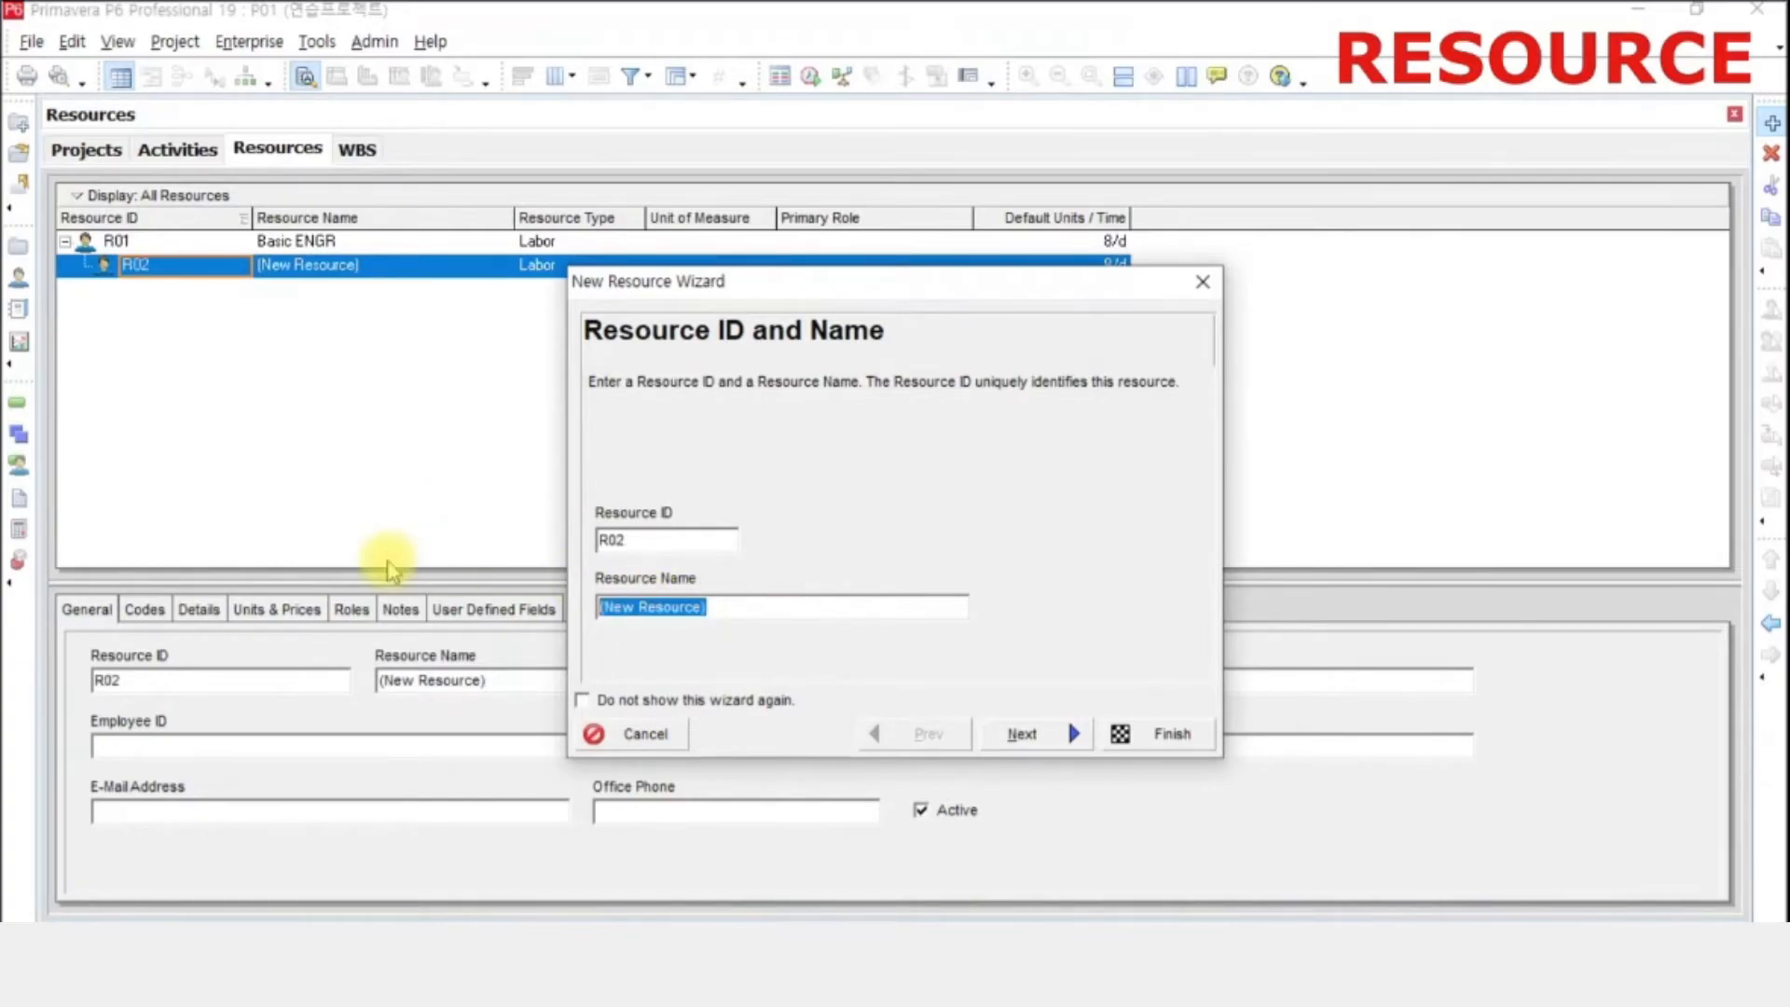
pyautogui.write('ㅡㅁ')
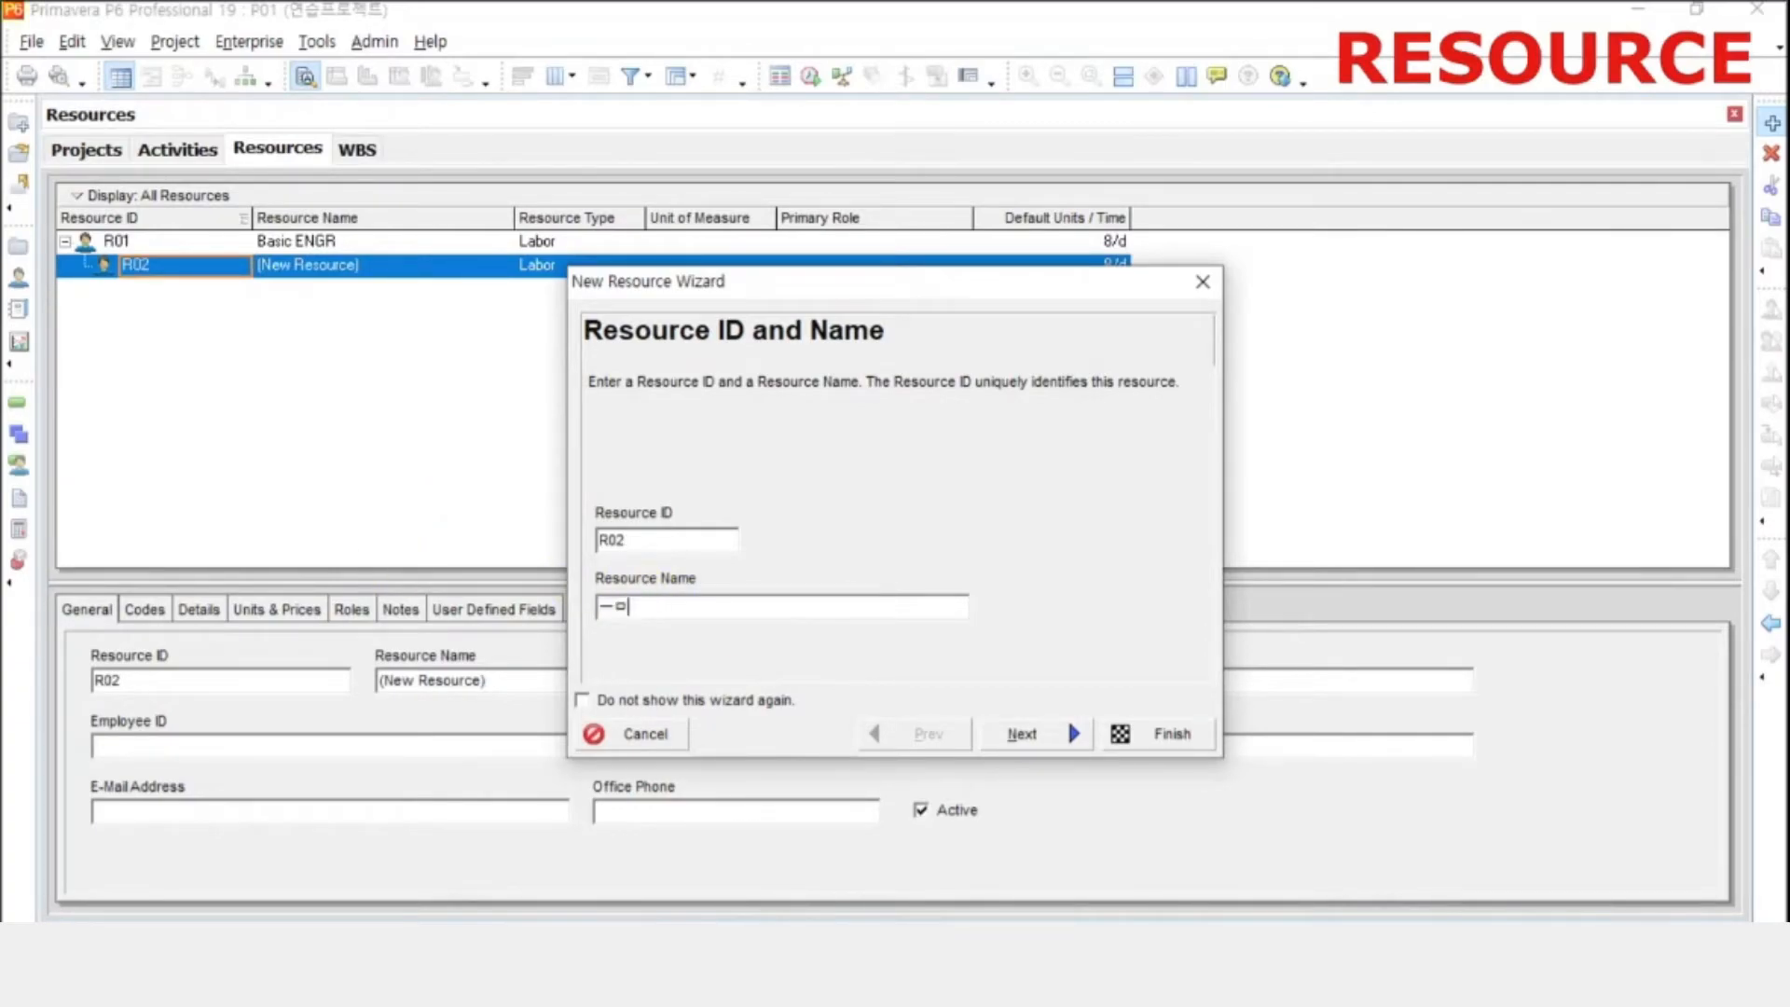
pyautogui.write('aterial')
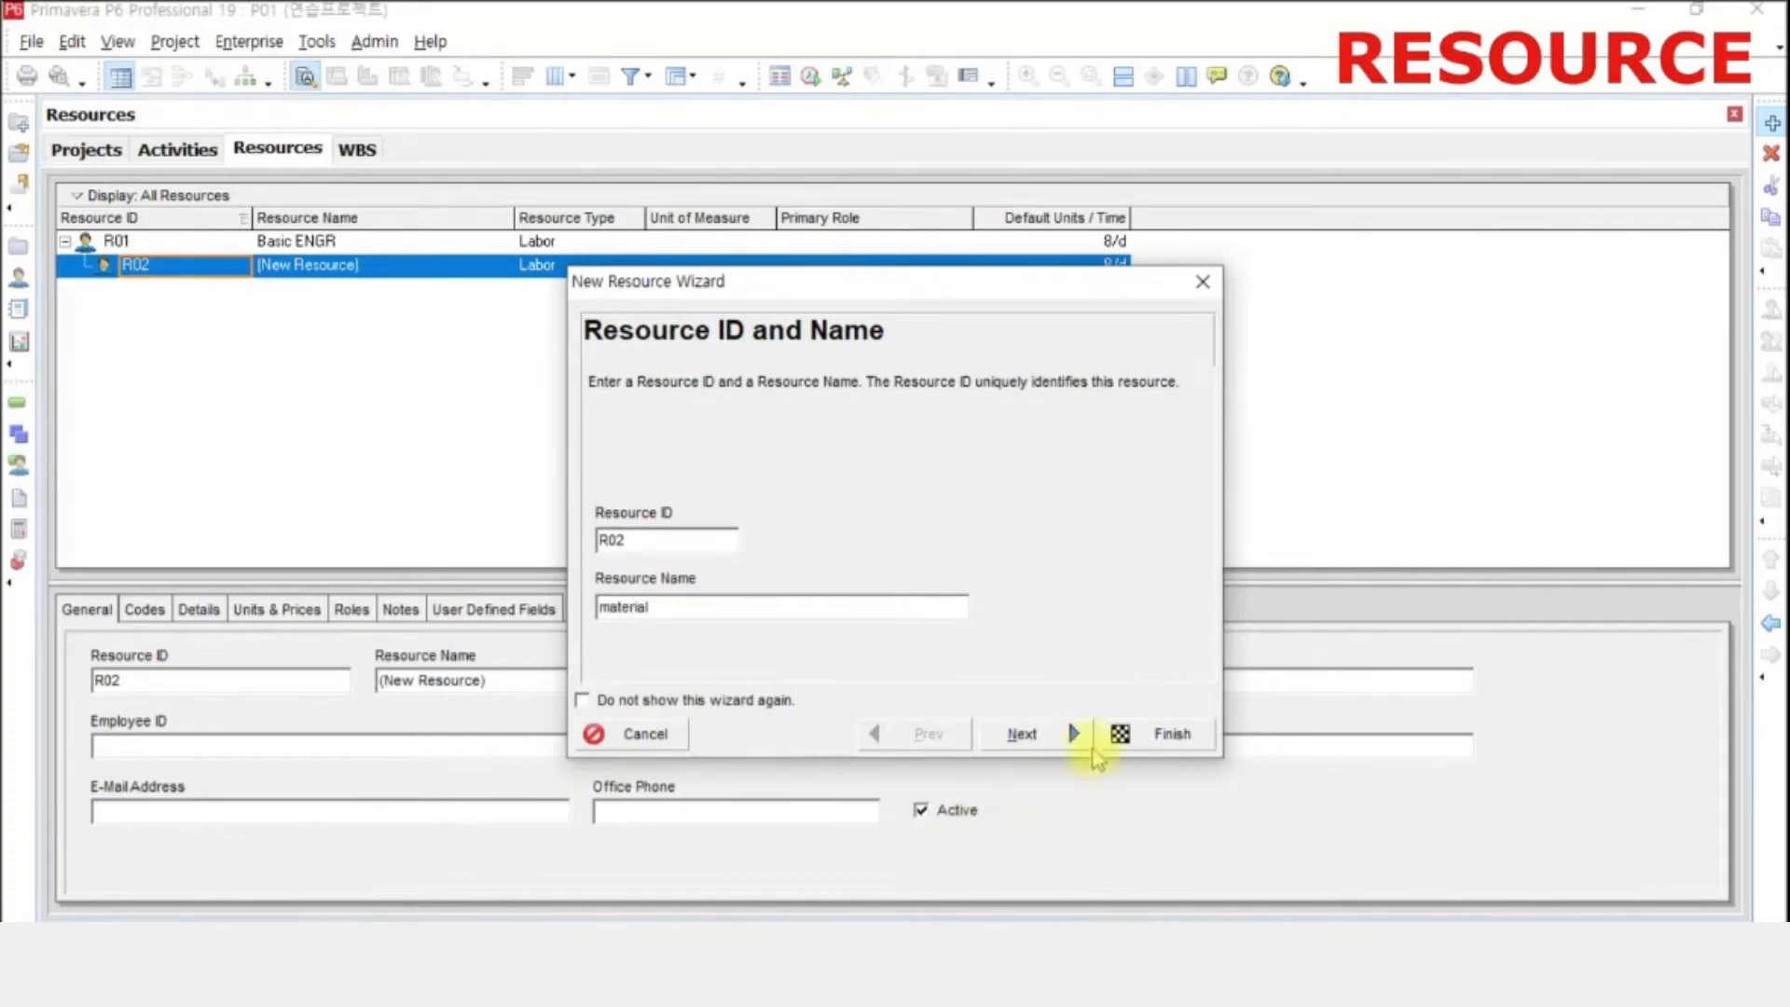
pyautogui.click(1080, 739)
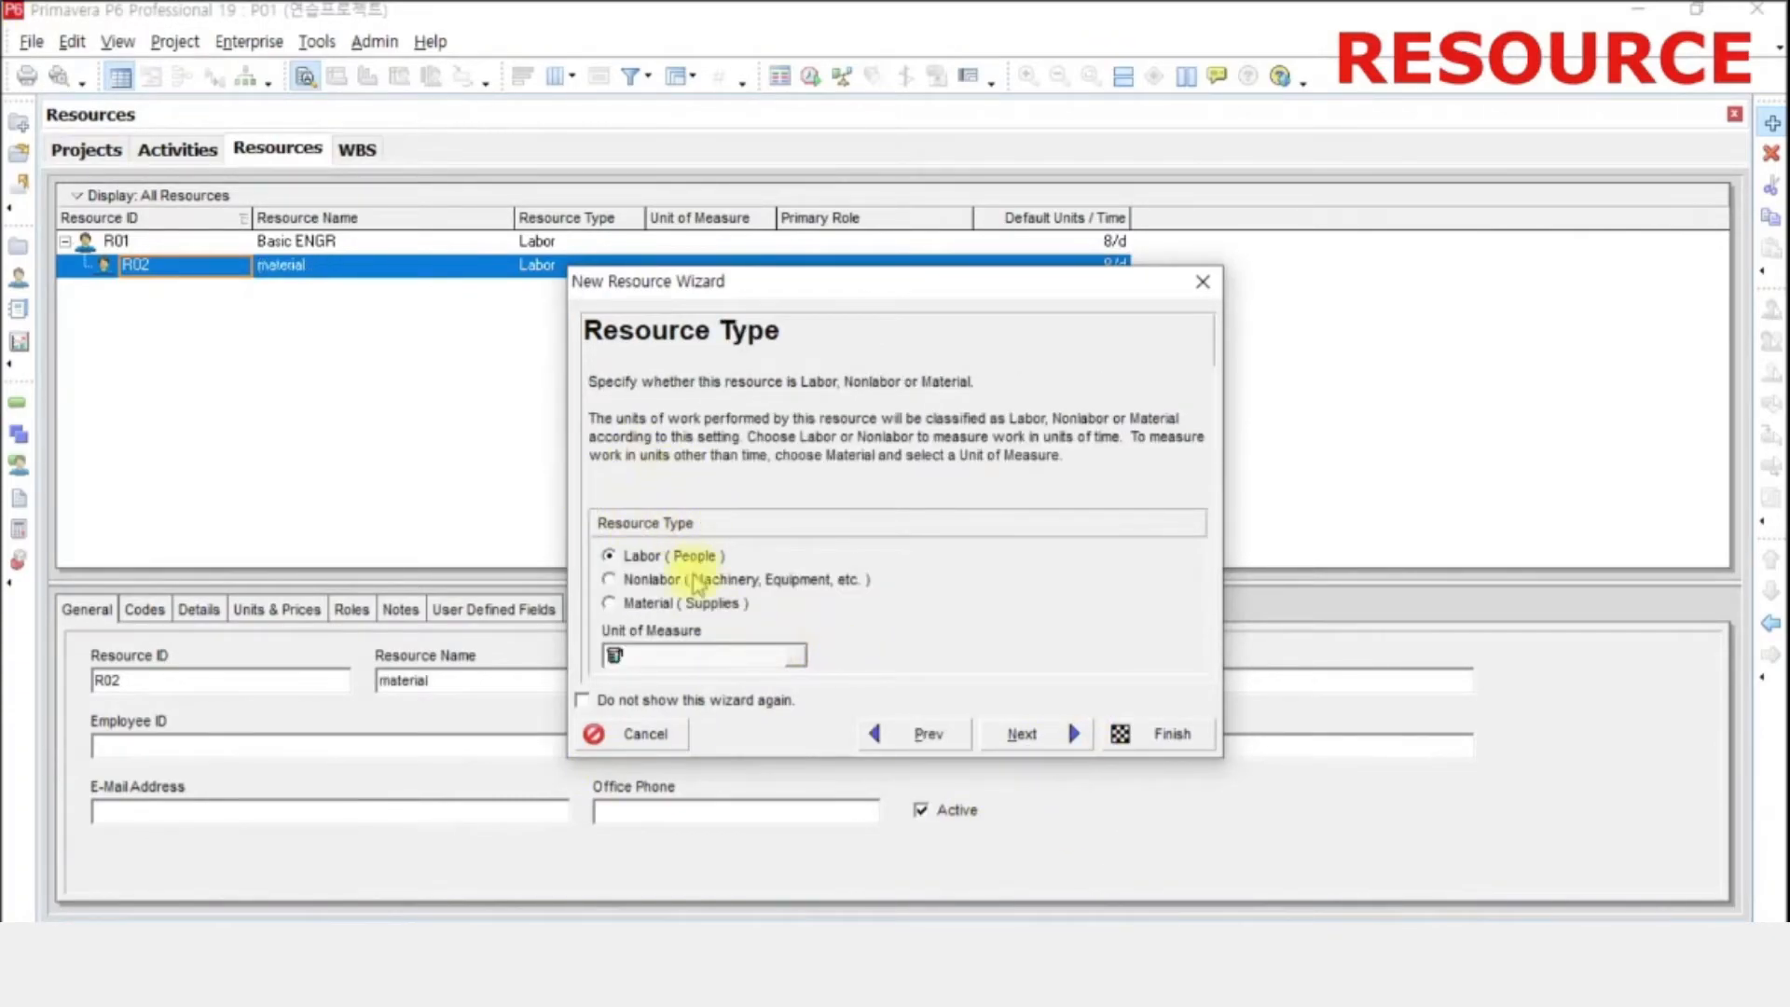
pyautogui.click(610, 605)
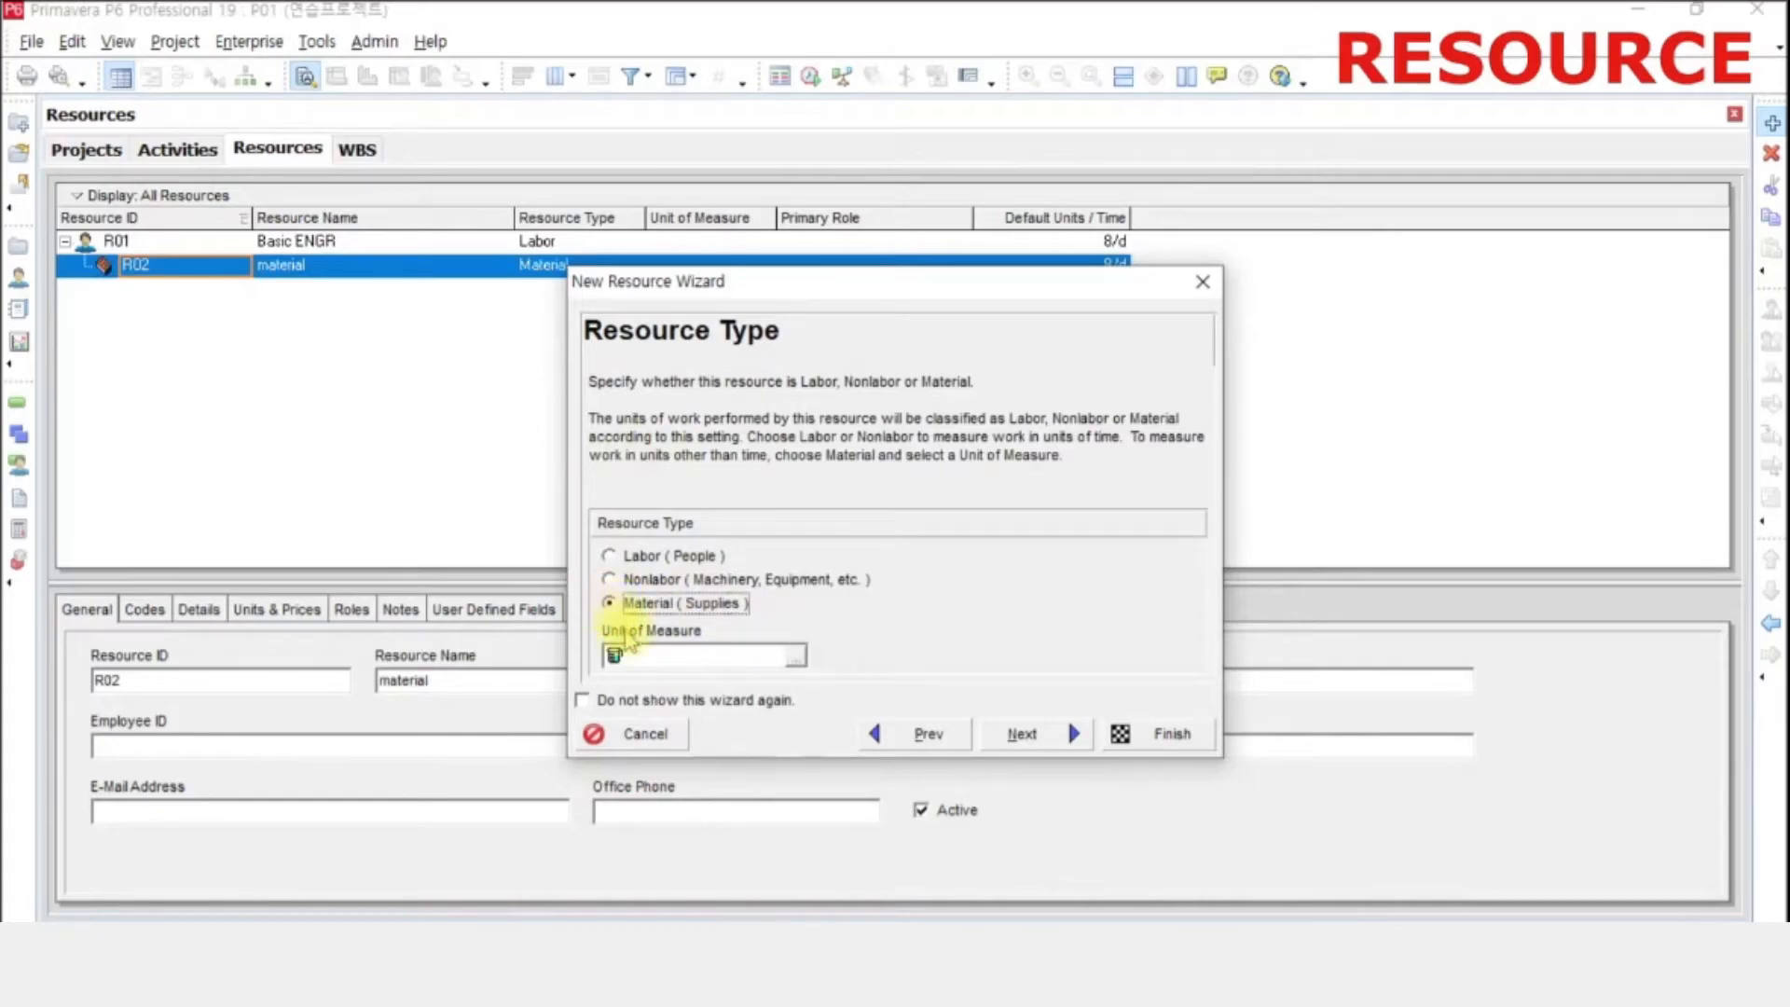
pyautogui.click(795, 656)
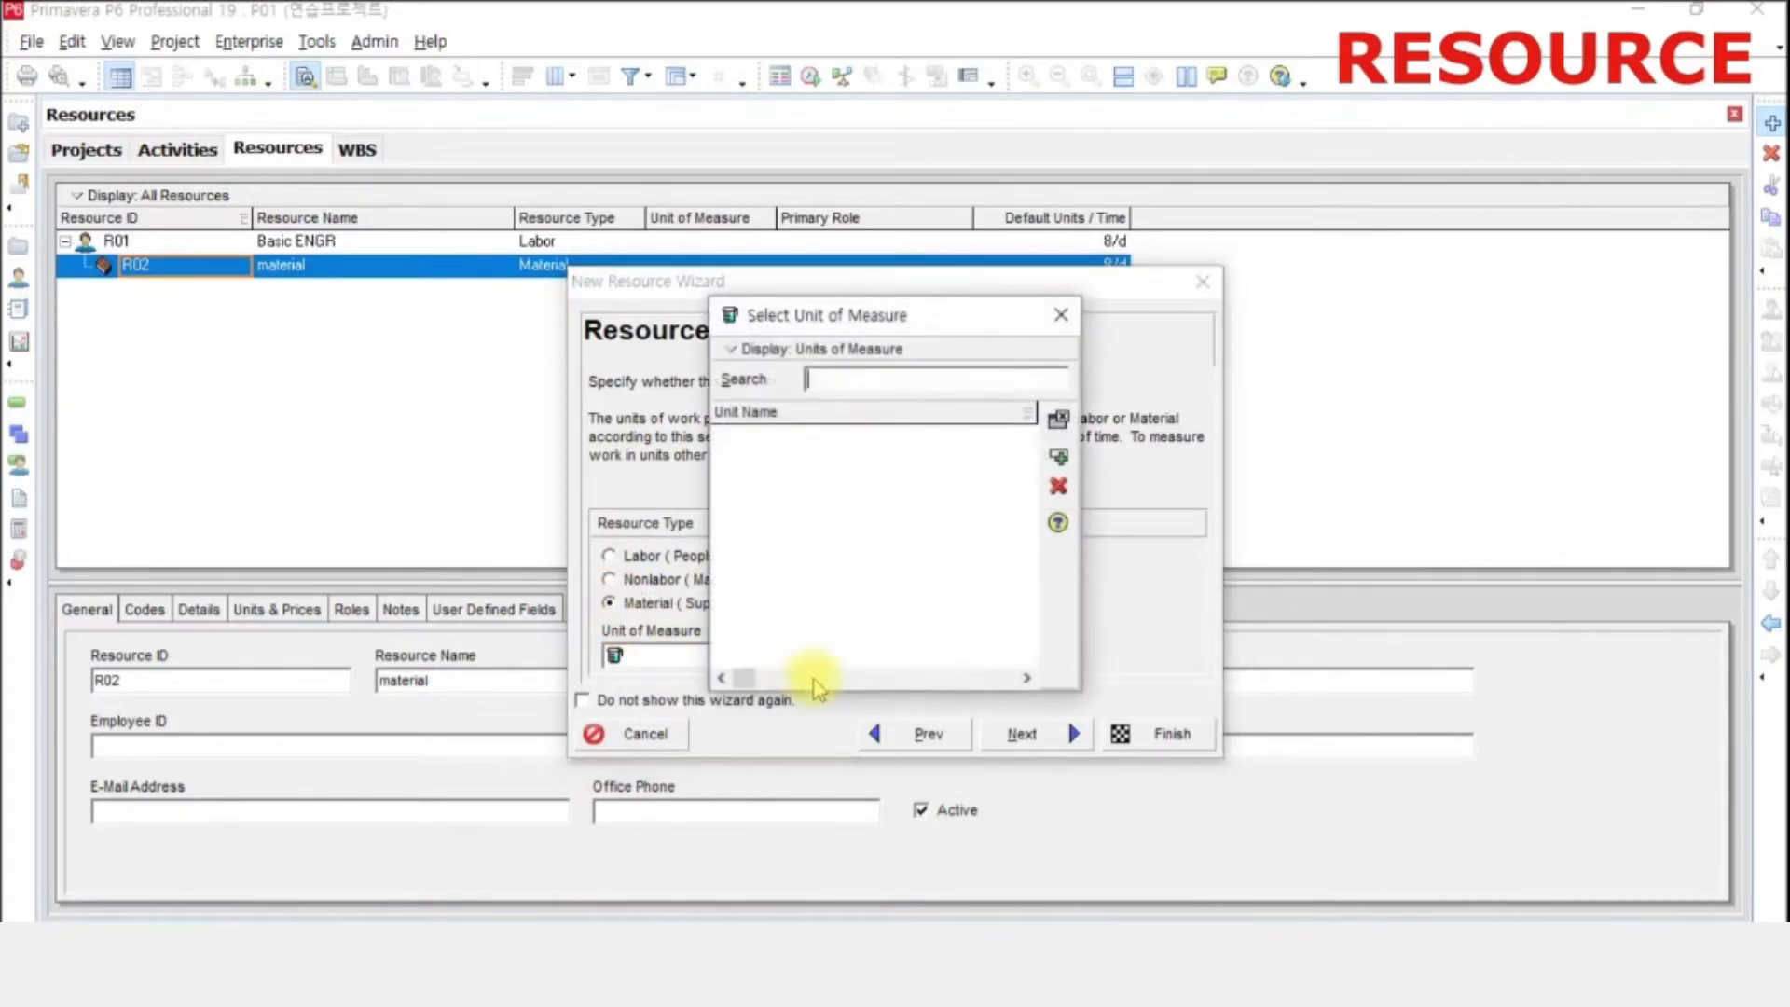
pyautogui.click(1057, 485)
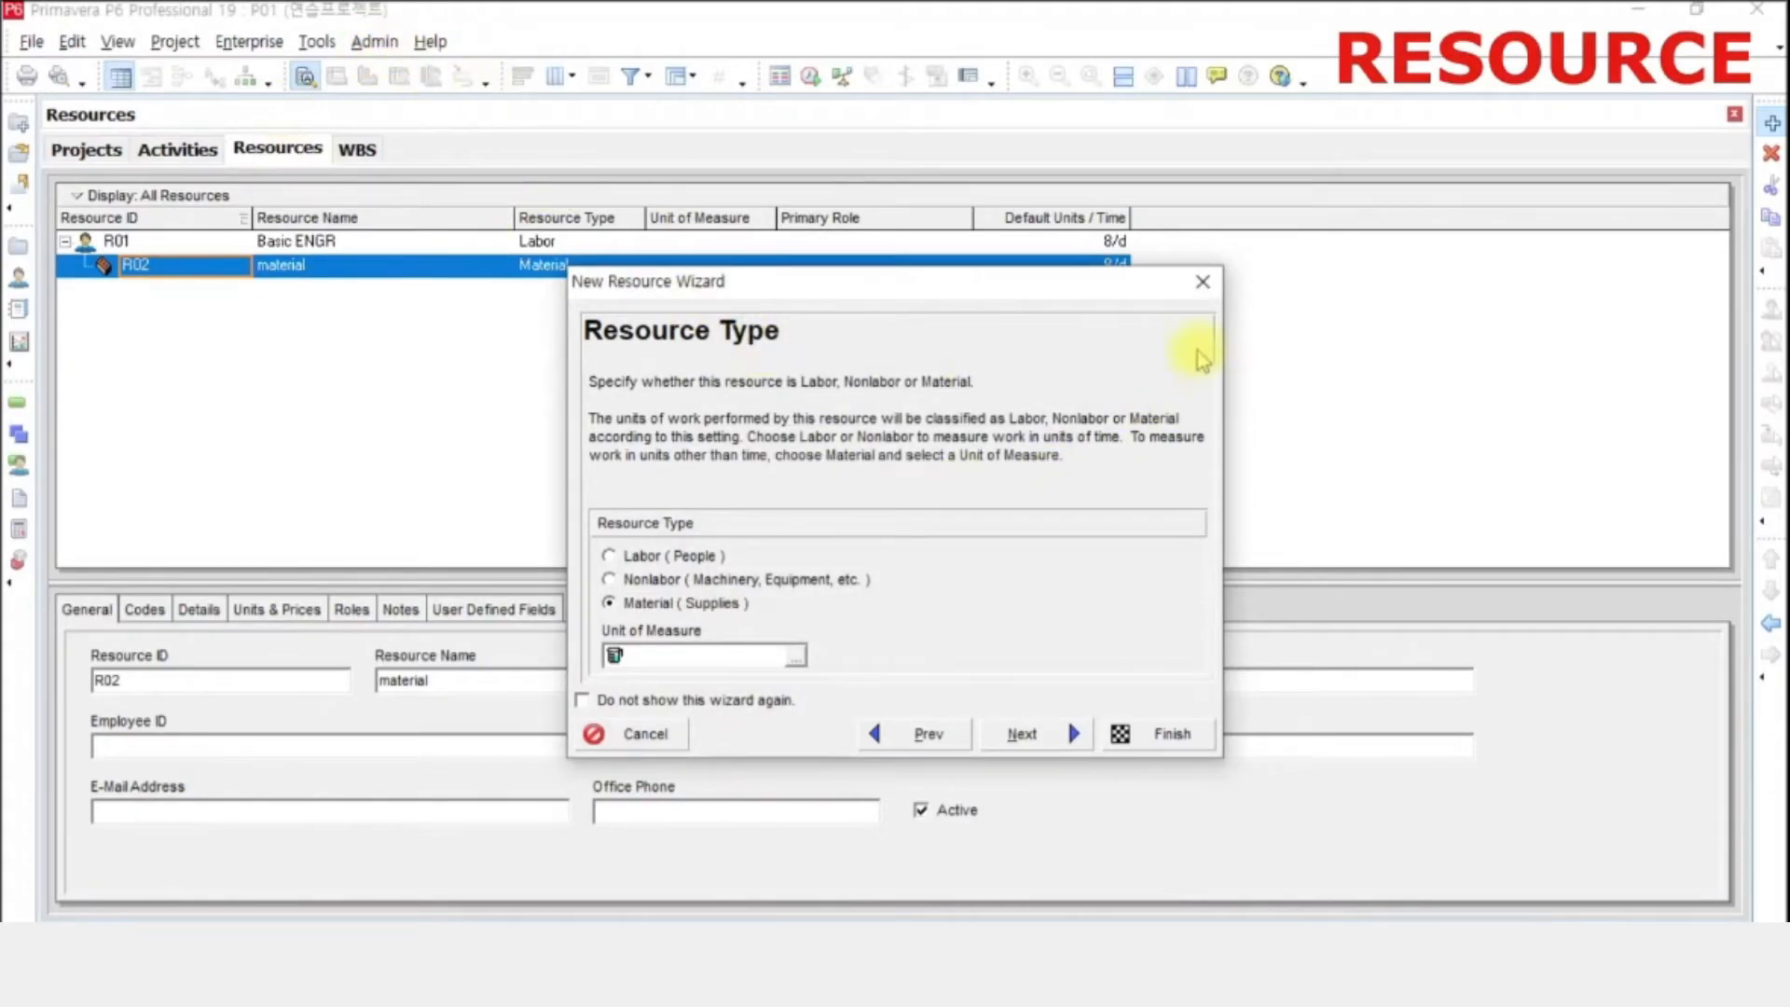
pyautogui.click(1203, 281)
# - Add a unit of measure with abbreviation T and name Ton to the admin categories
pyautogui.click(373, 41)
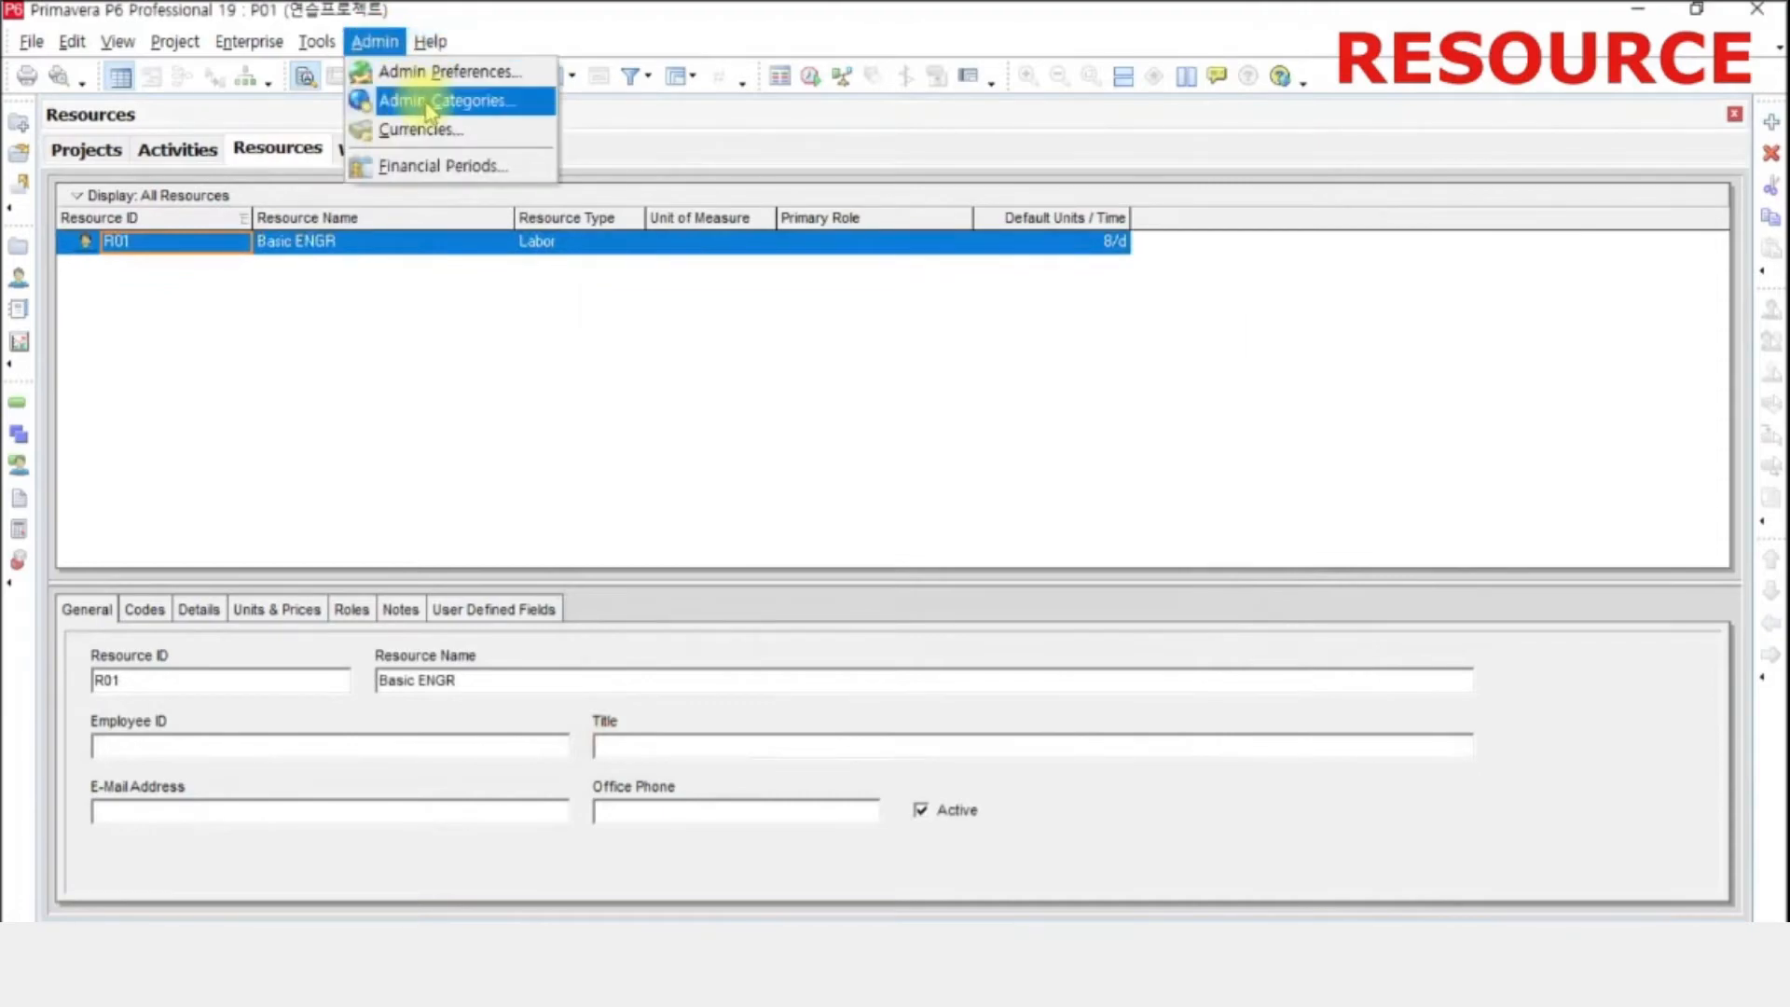
pyautogui.click(430, 104)
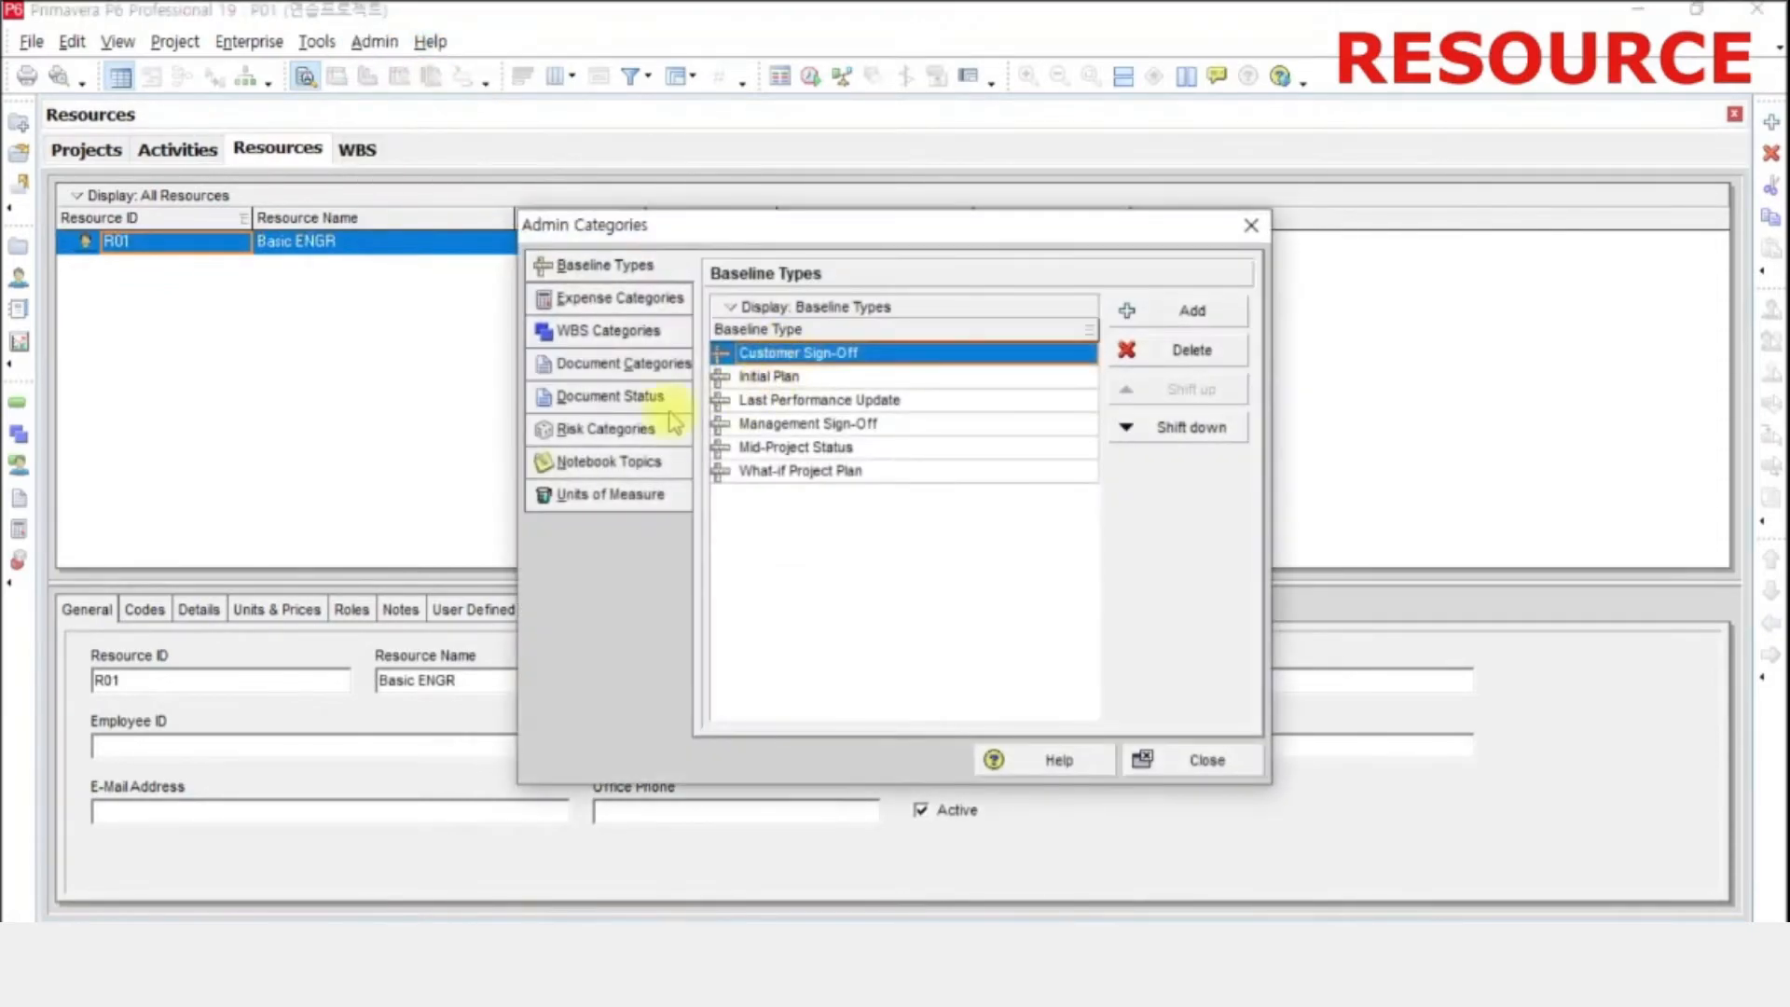
pyautogui.click(587, 492)
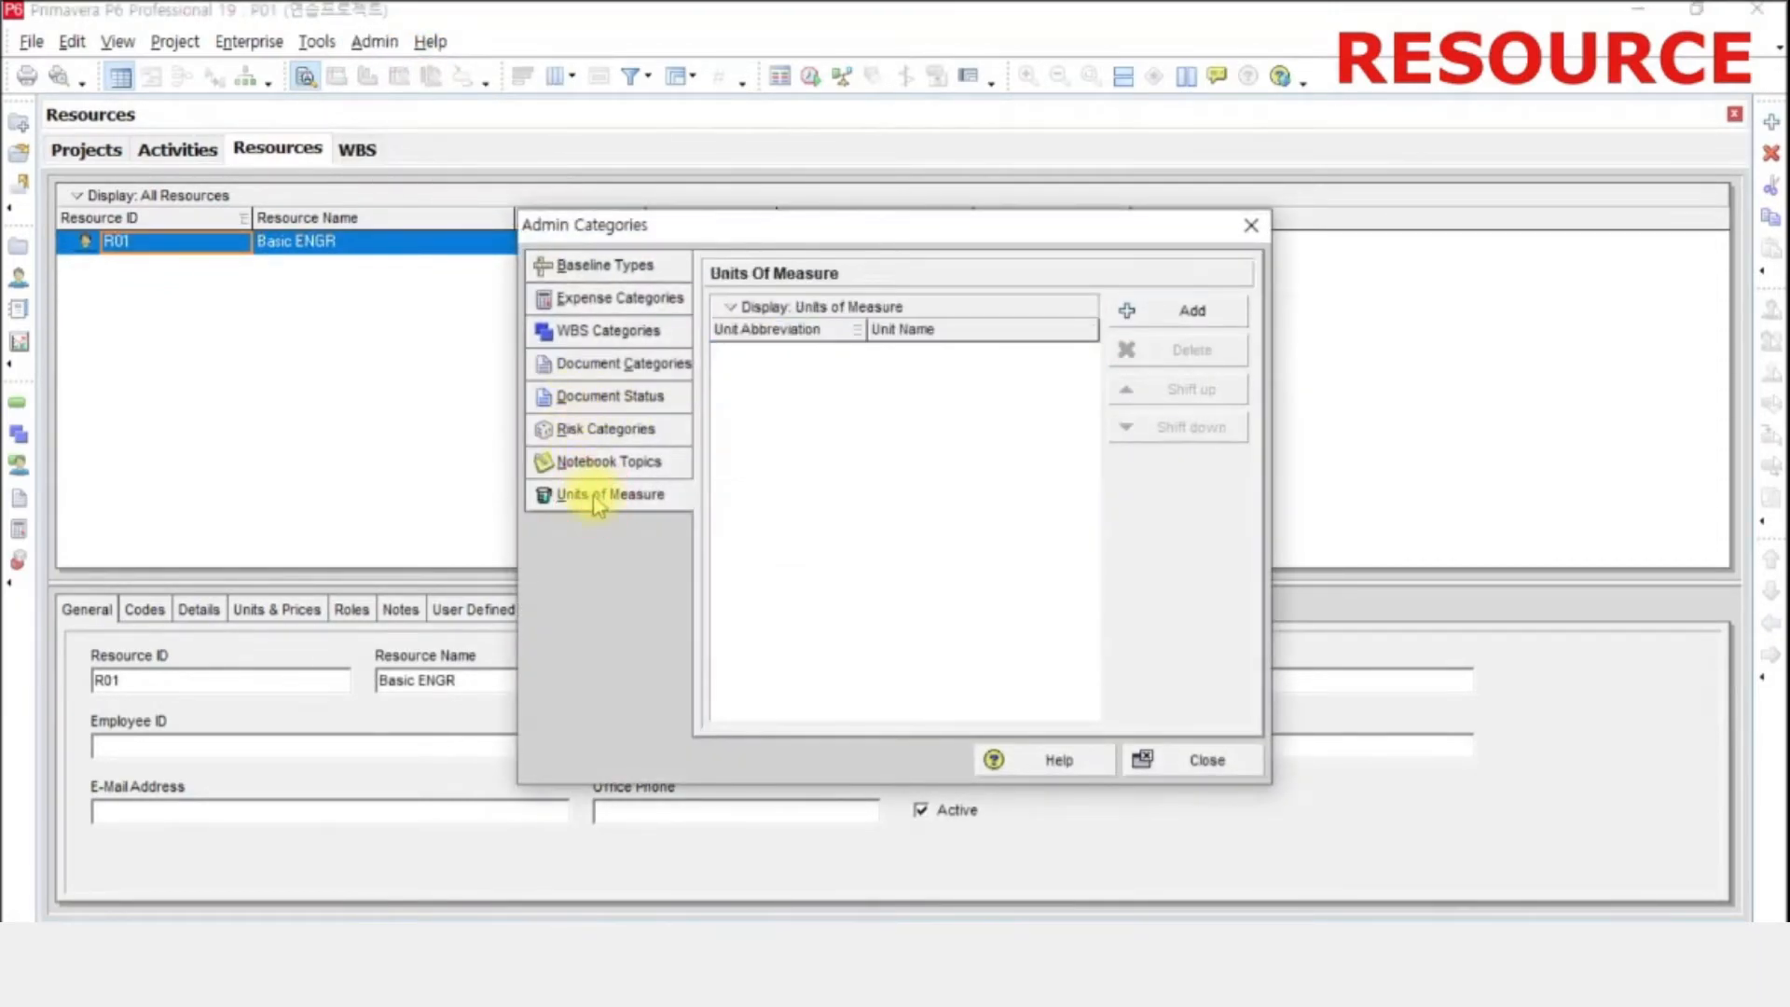
pyautogui.click(1142, 313)
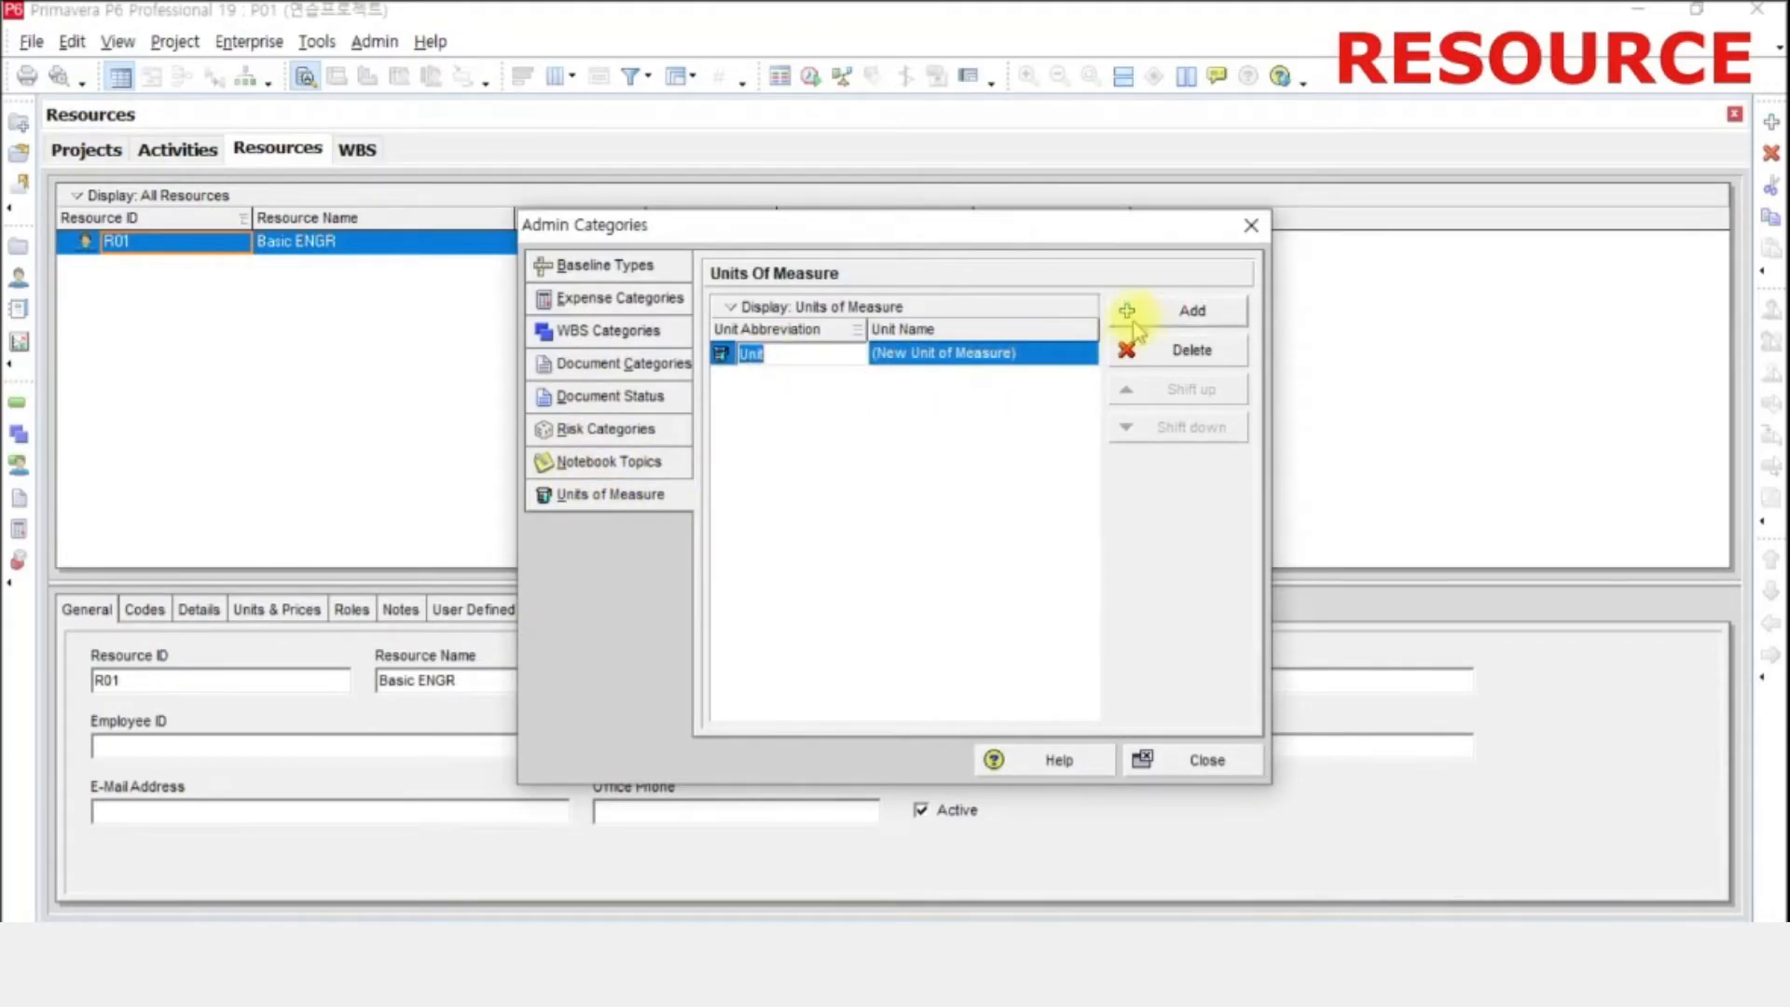
pyautogui.write('T')
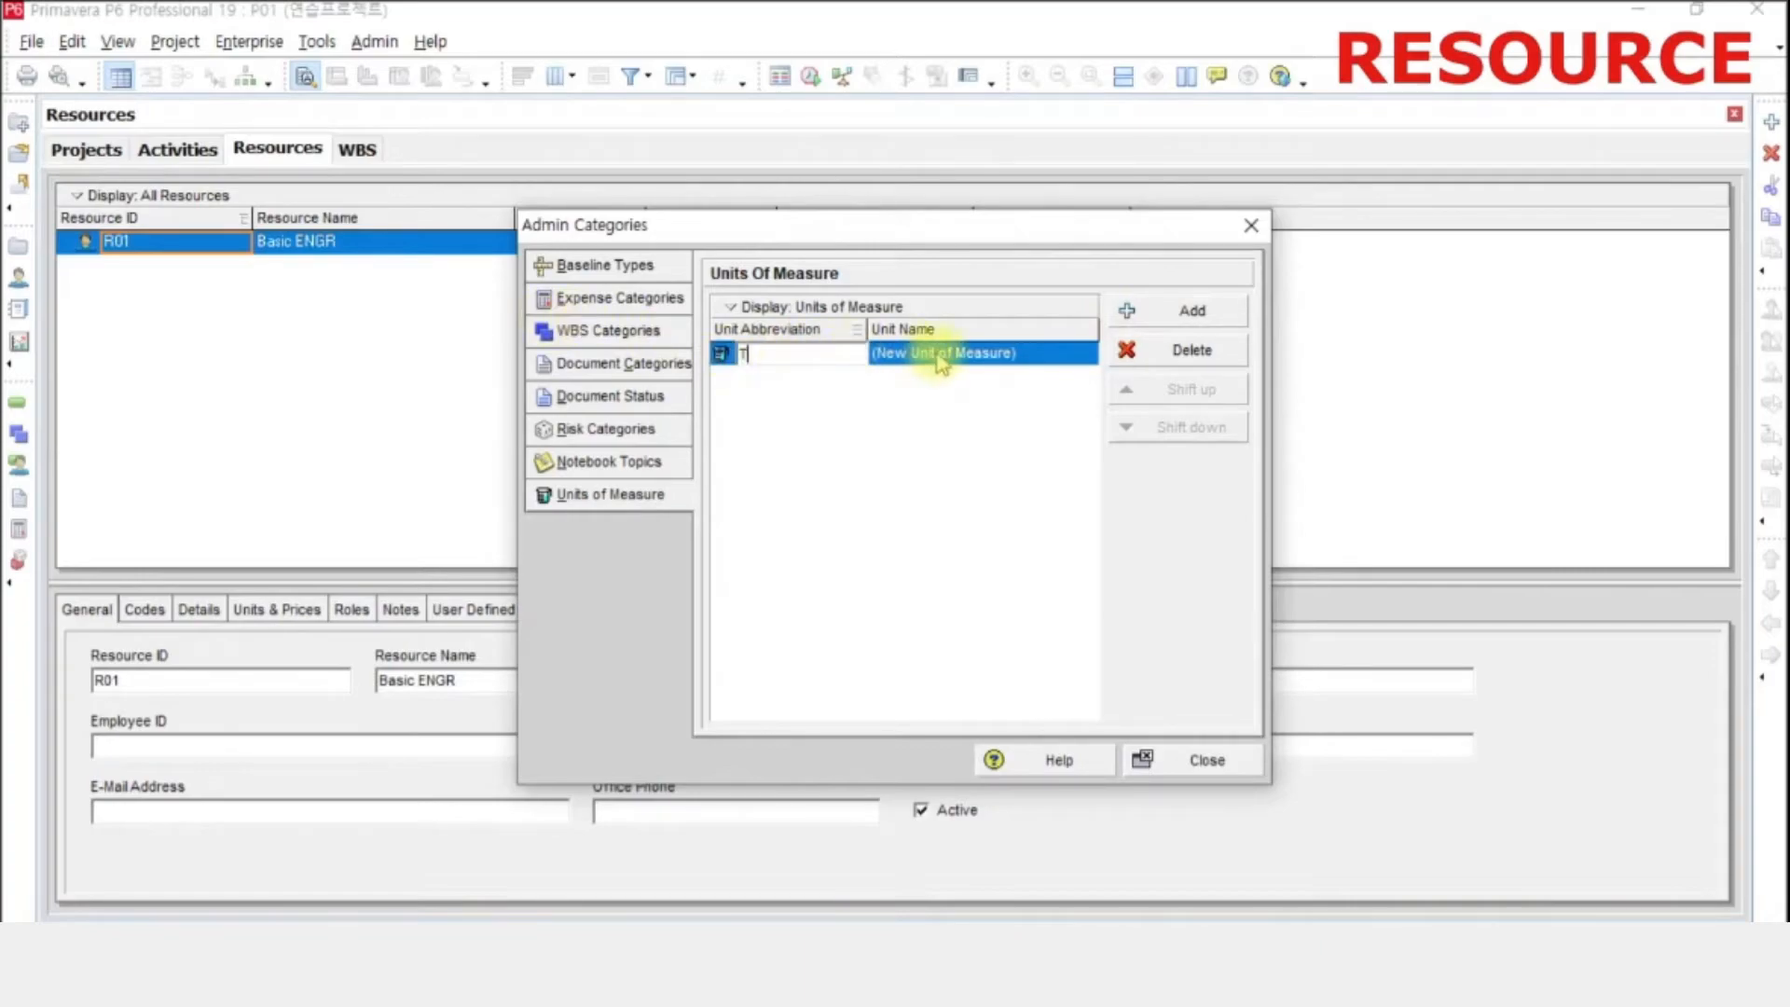
pyautogui.click(1031, 352)
pyautogui.write('Ton')
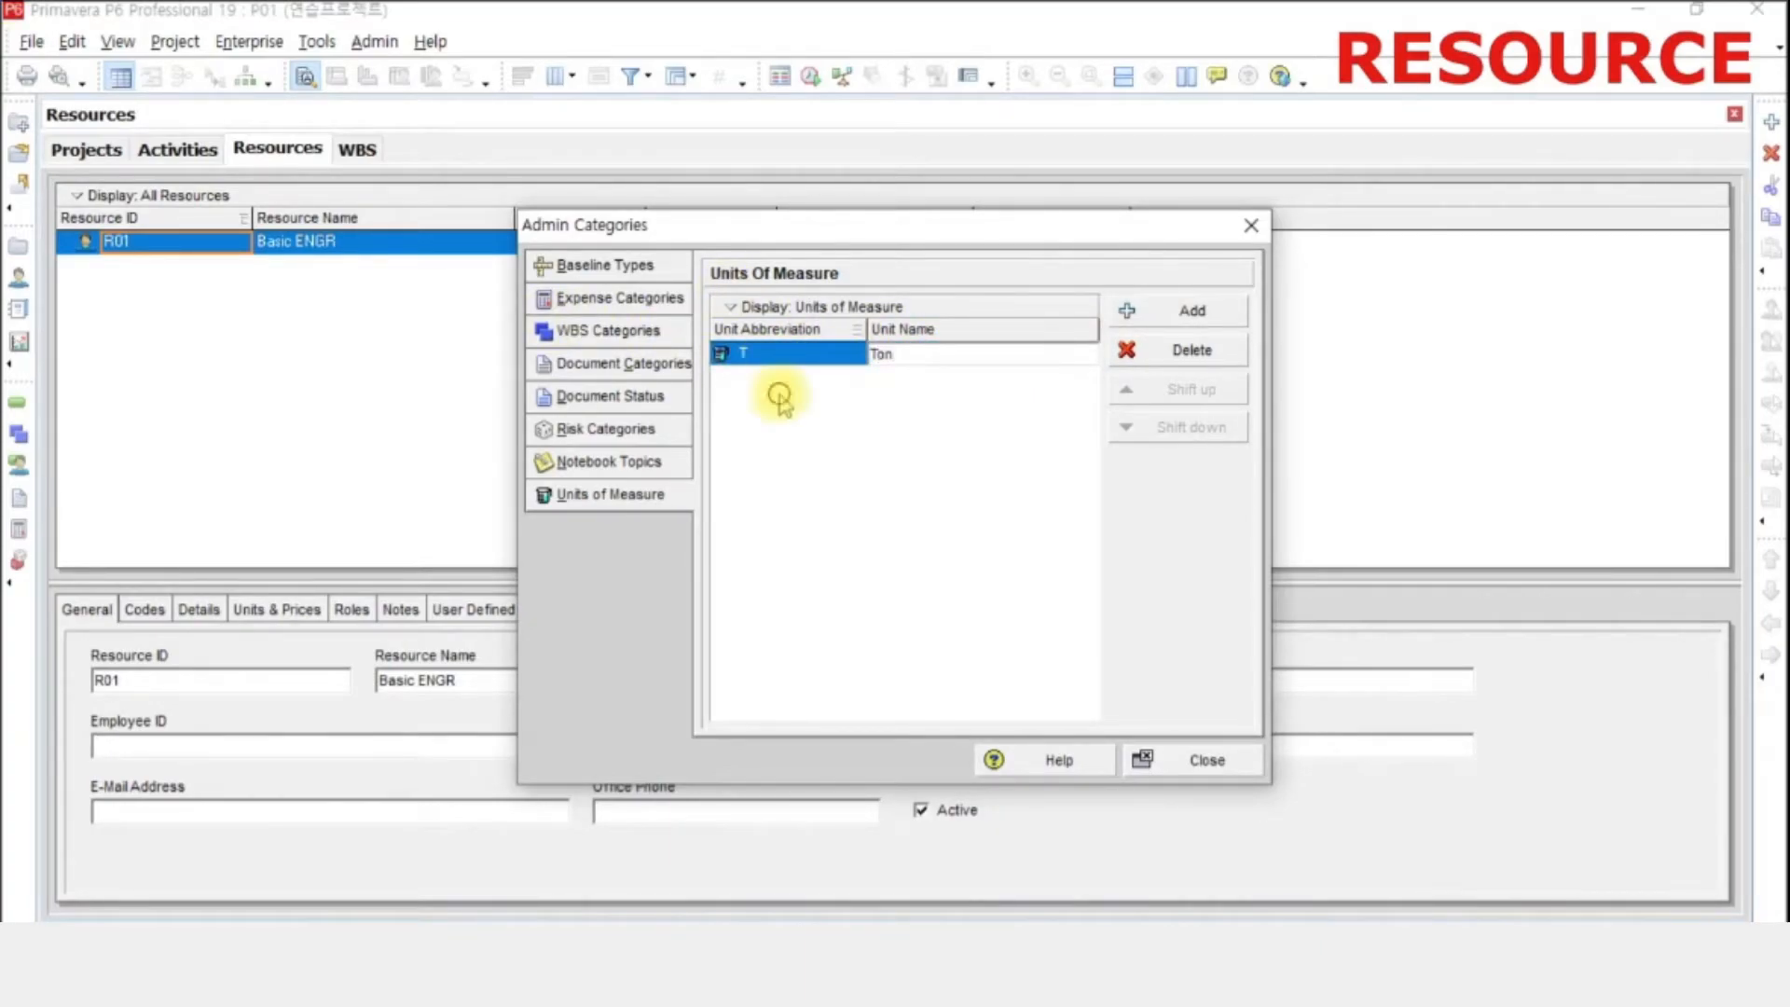
pyautogui.press('Return')
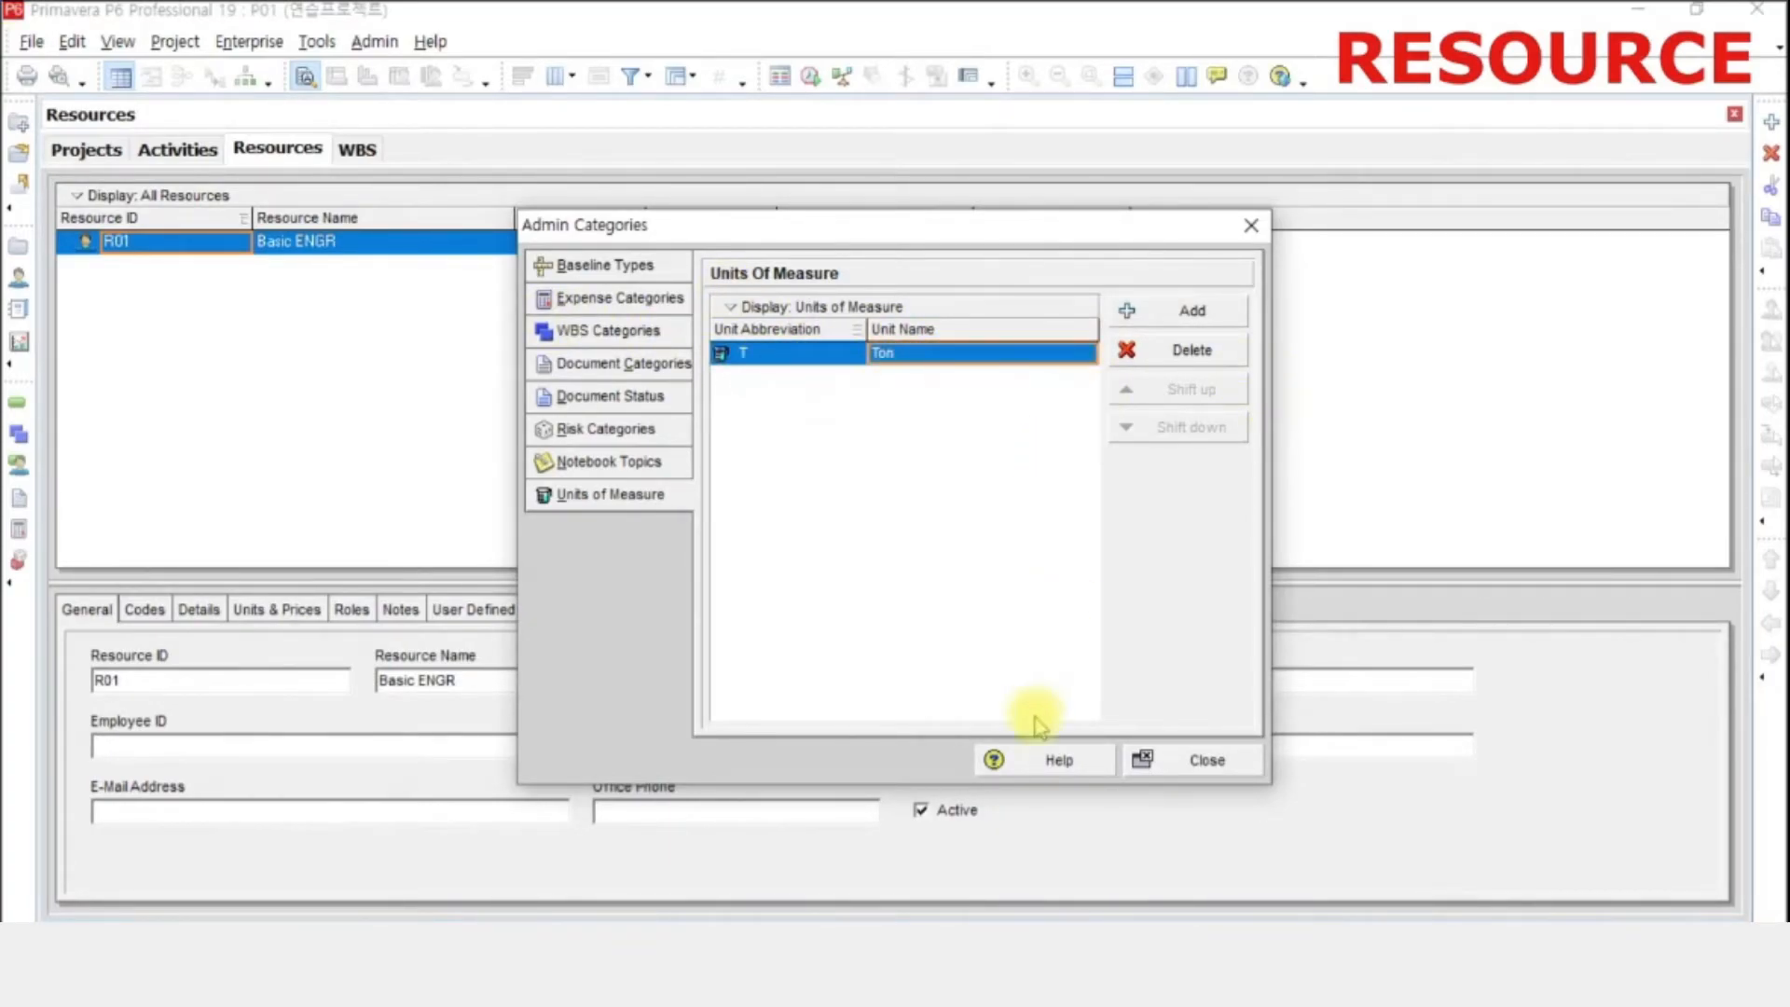
pyautogui.click(1216, 772)
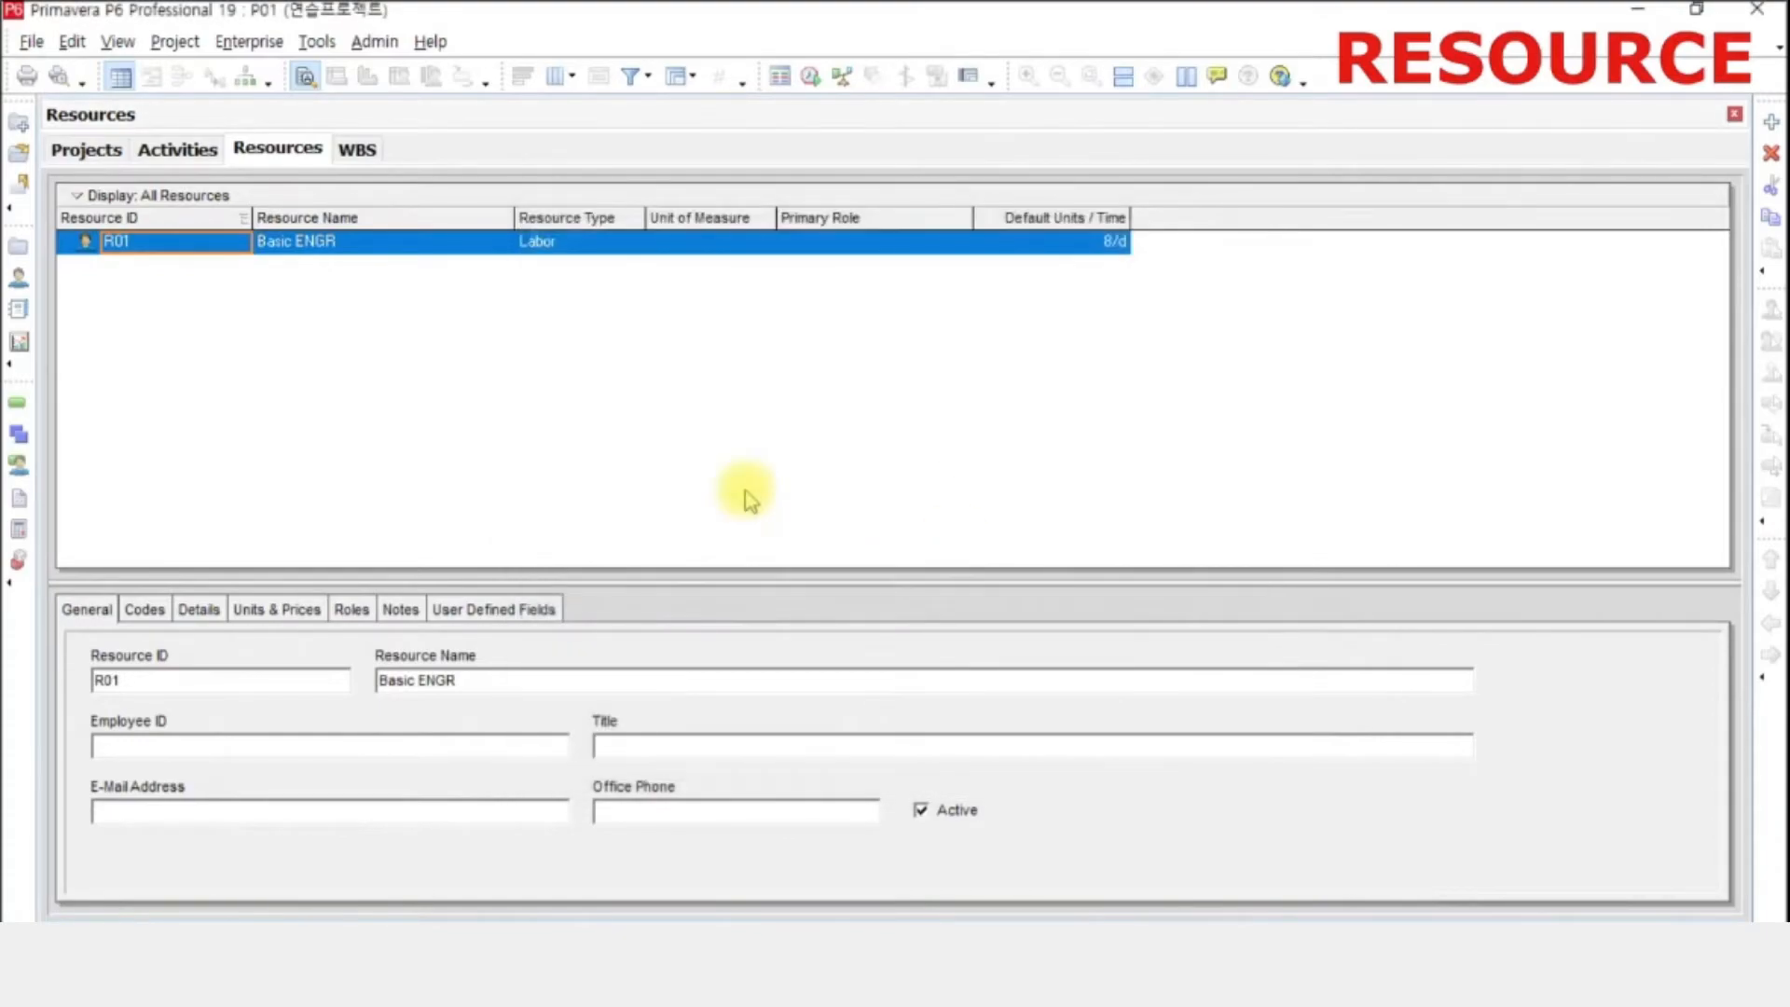
# - Create a resource named Material of type Material (Supplies) with Ton as its unit of measure, keeping the default ID, price and units per time
pyautogui.click(1771, 121)
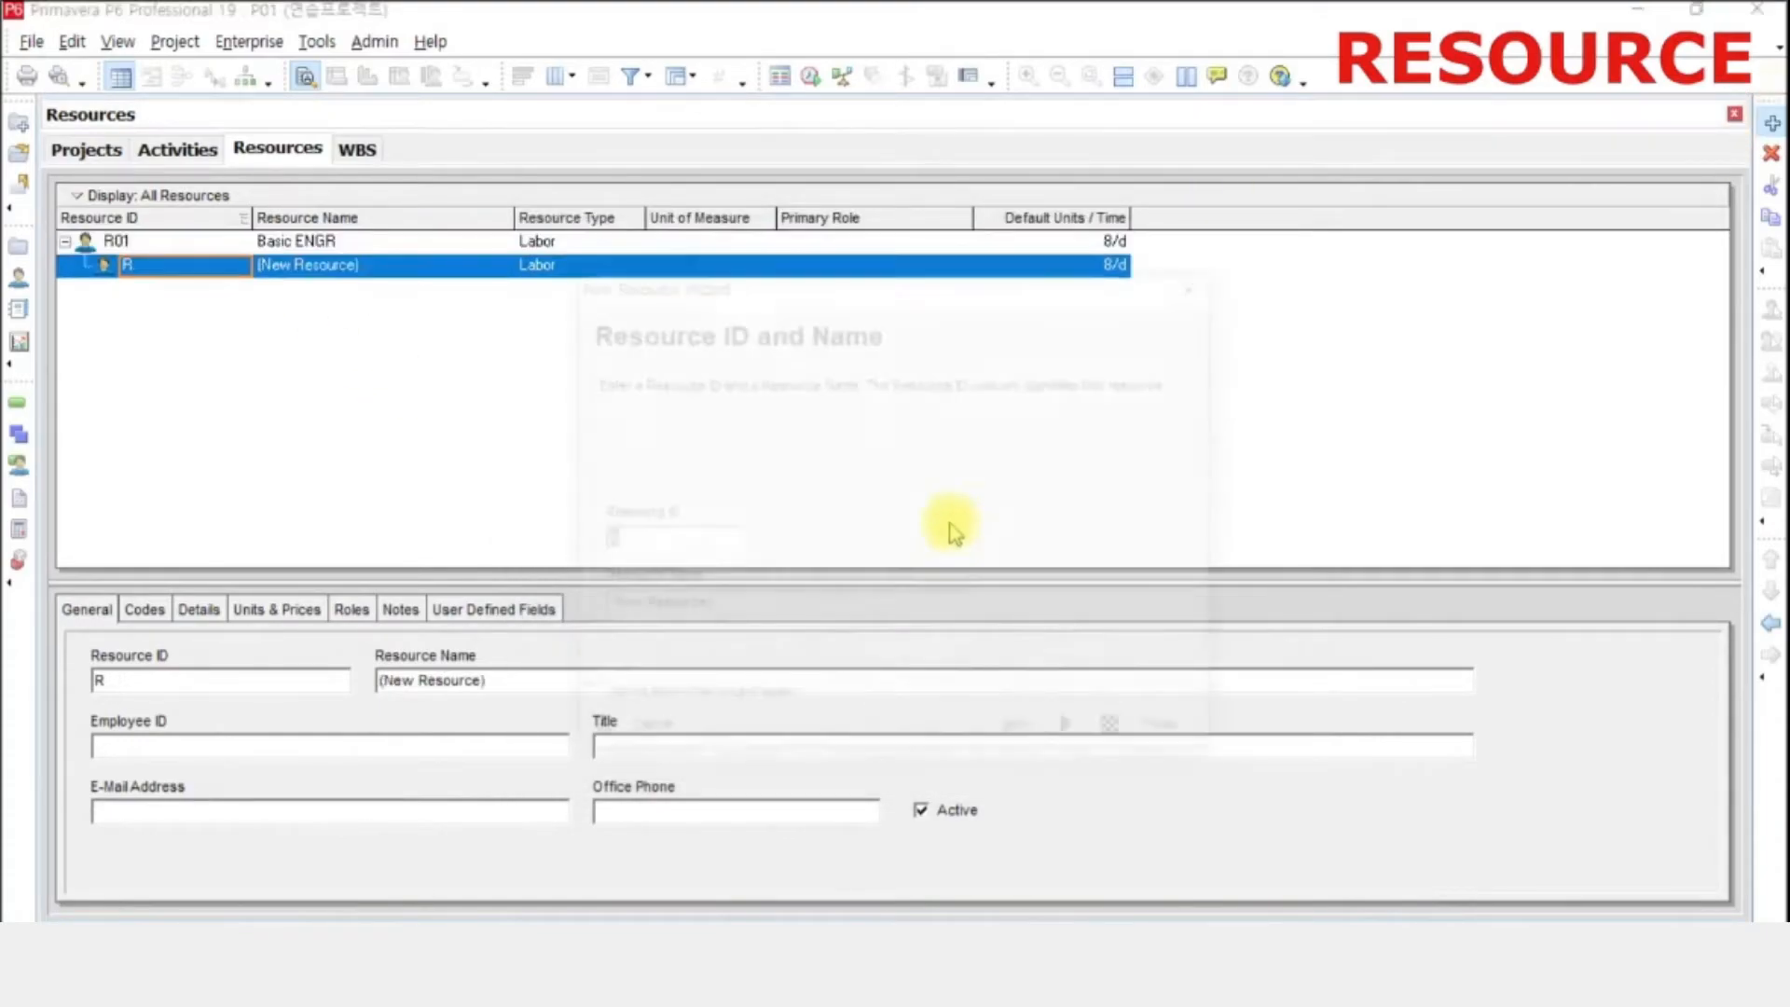
pyautogui.click(773, 608)
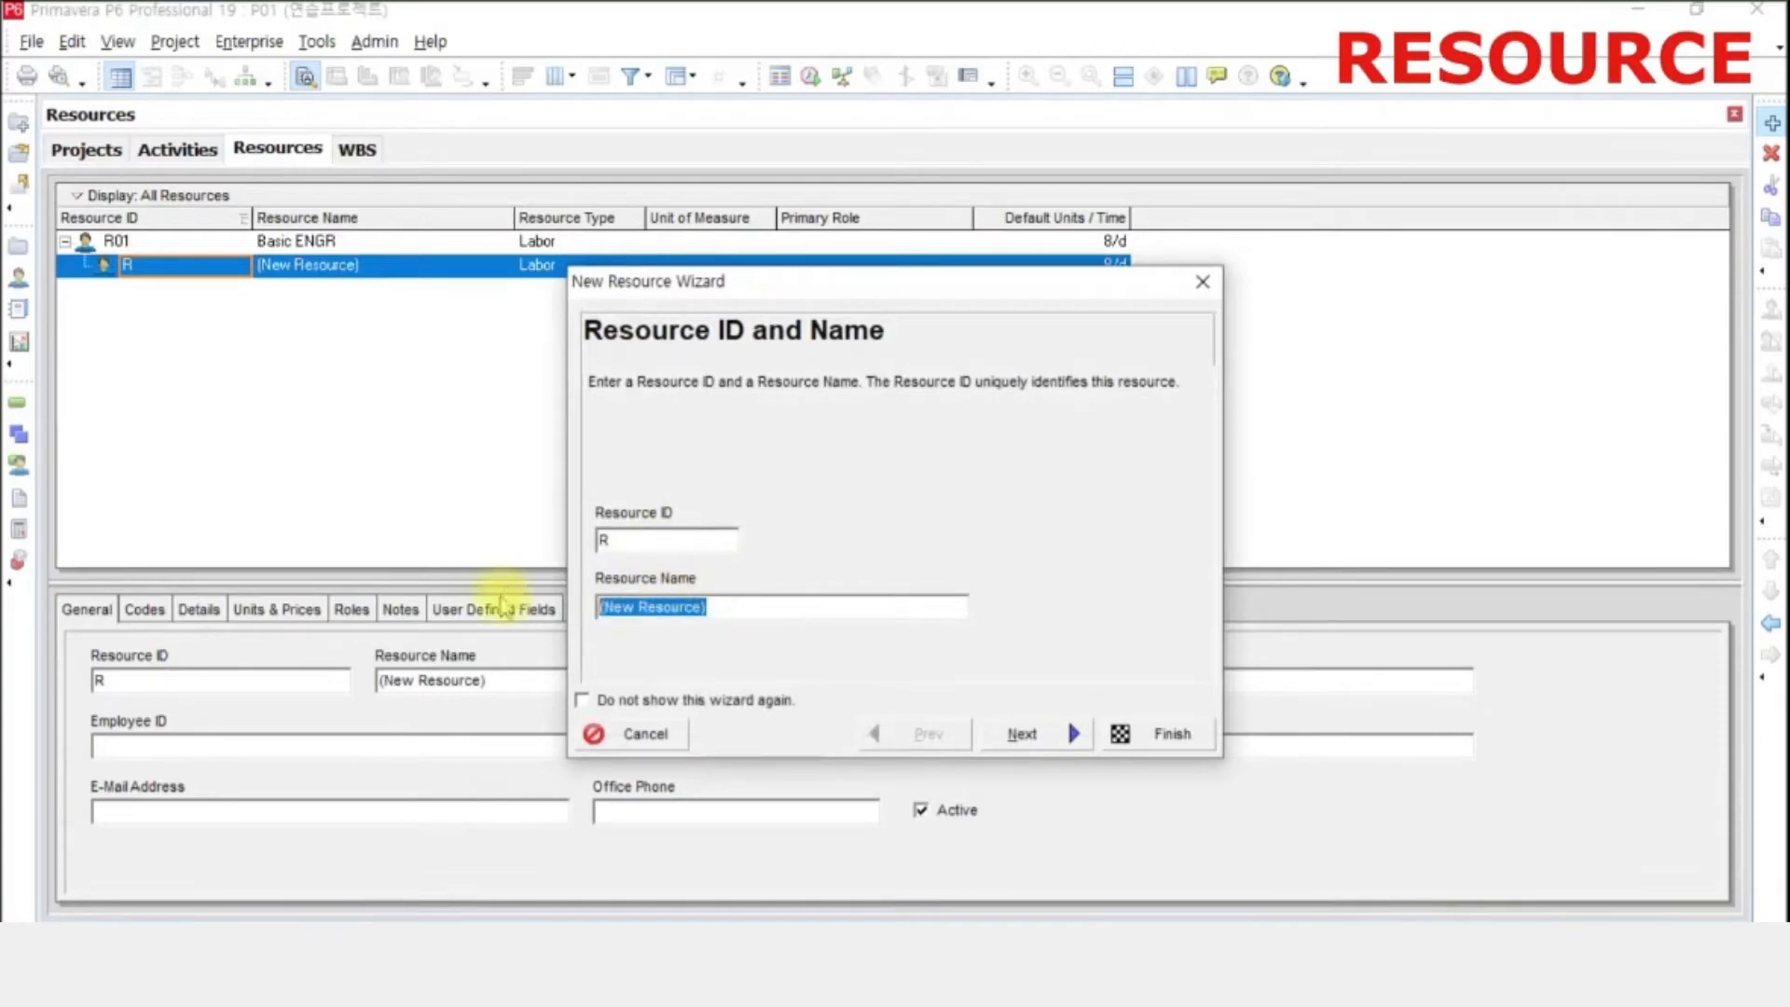
pyautogui.write('Material')
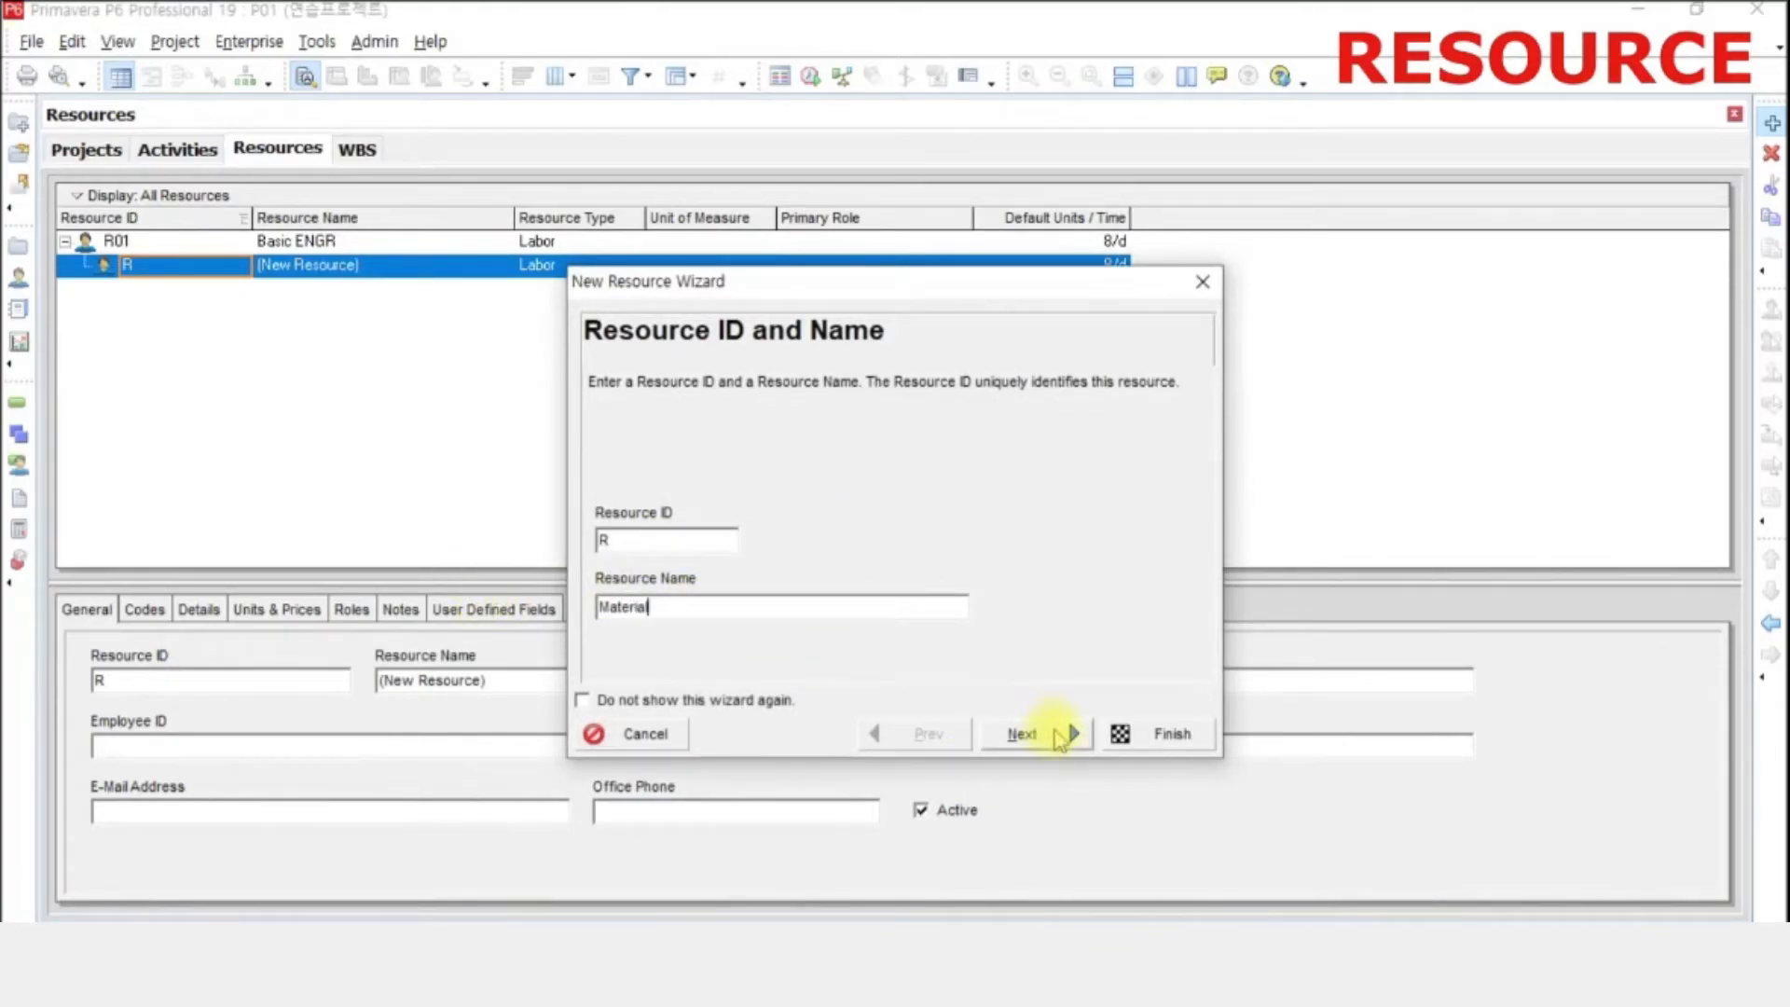
pyautogui.click(1060, 737)
pyautogui.click(706, 604)
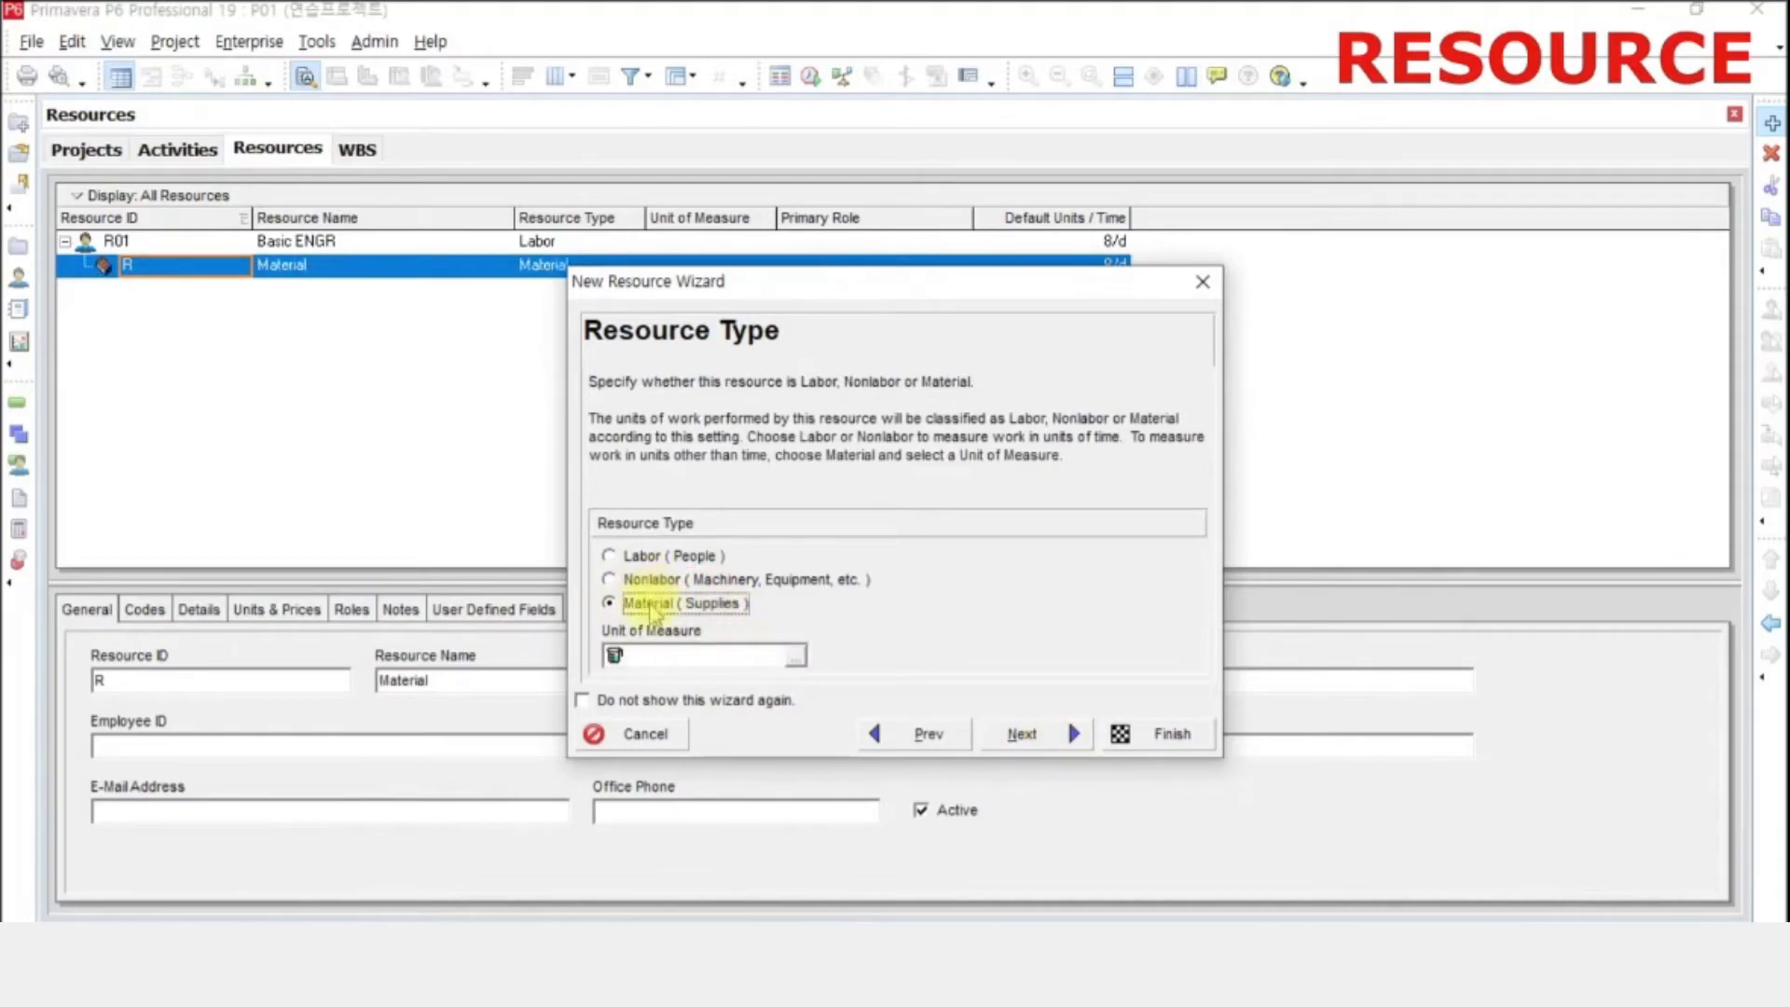
pyautogui.click(797, 657)
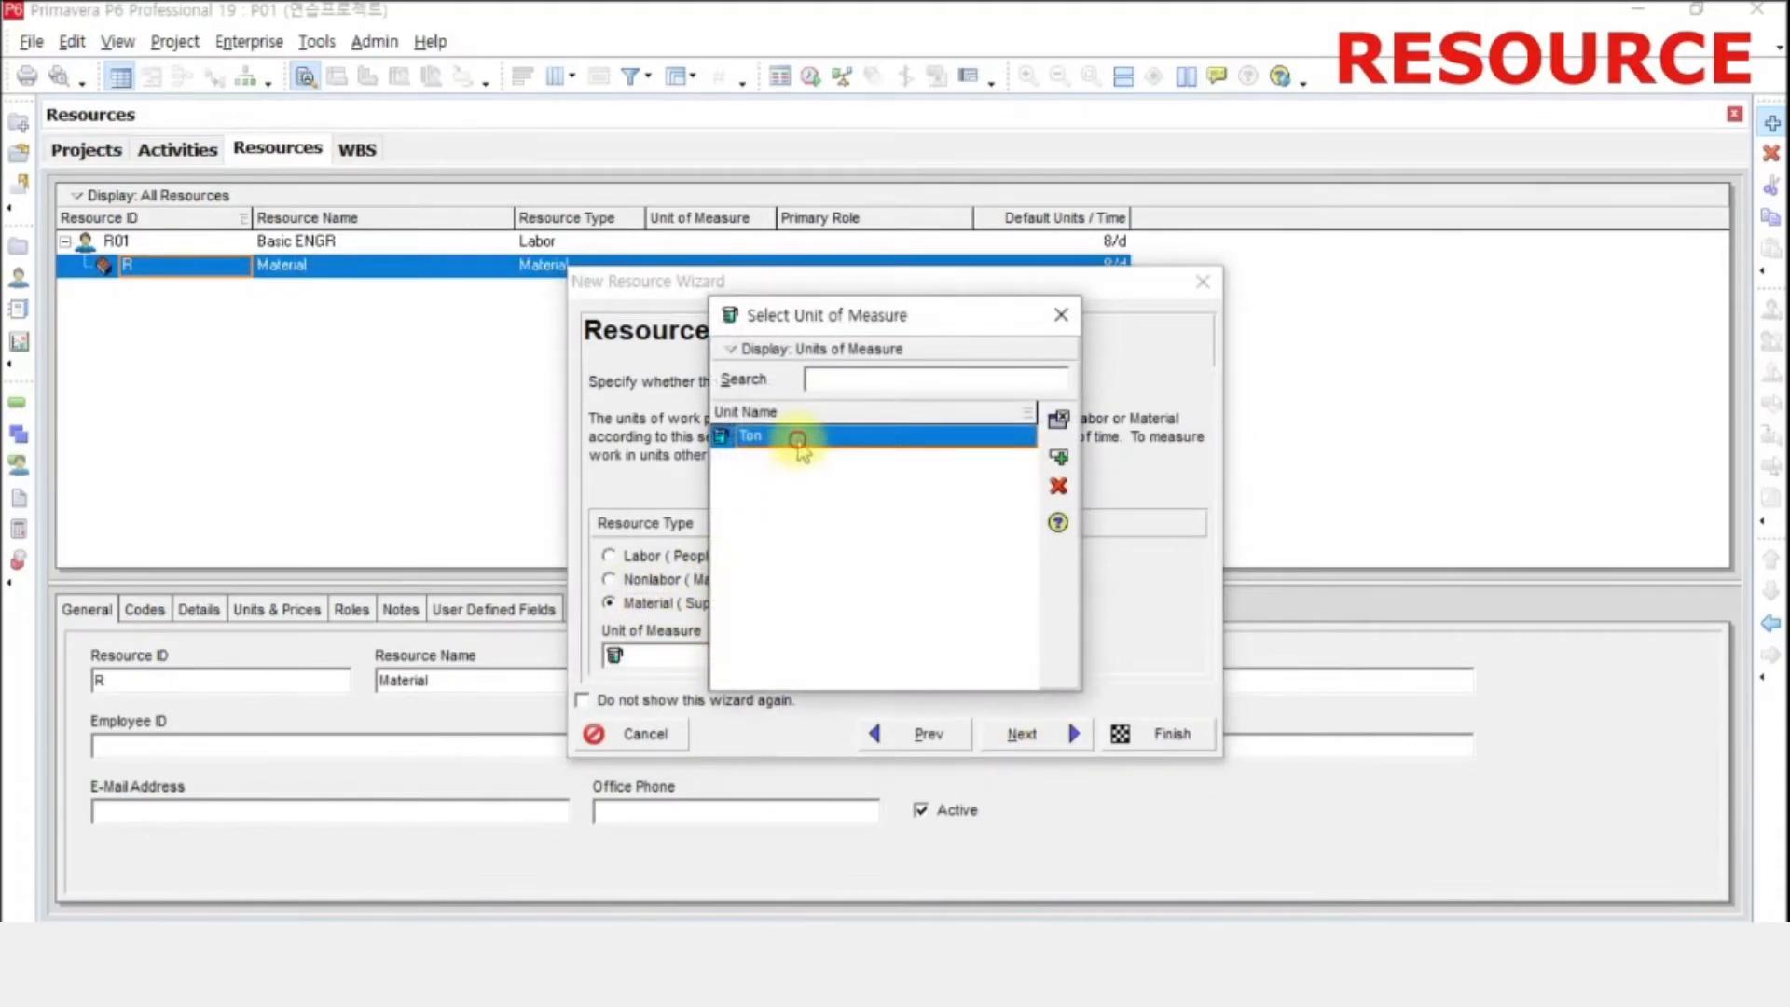
pyautogui.doubleClick(795, 442)
pyautogui.click(1050, 741)
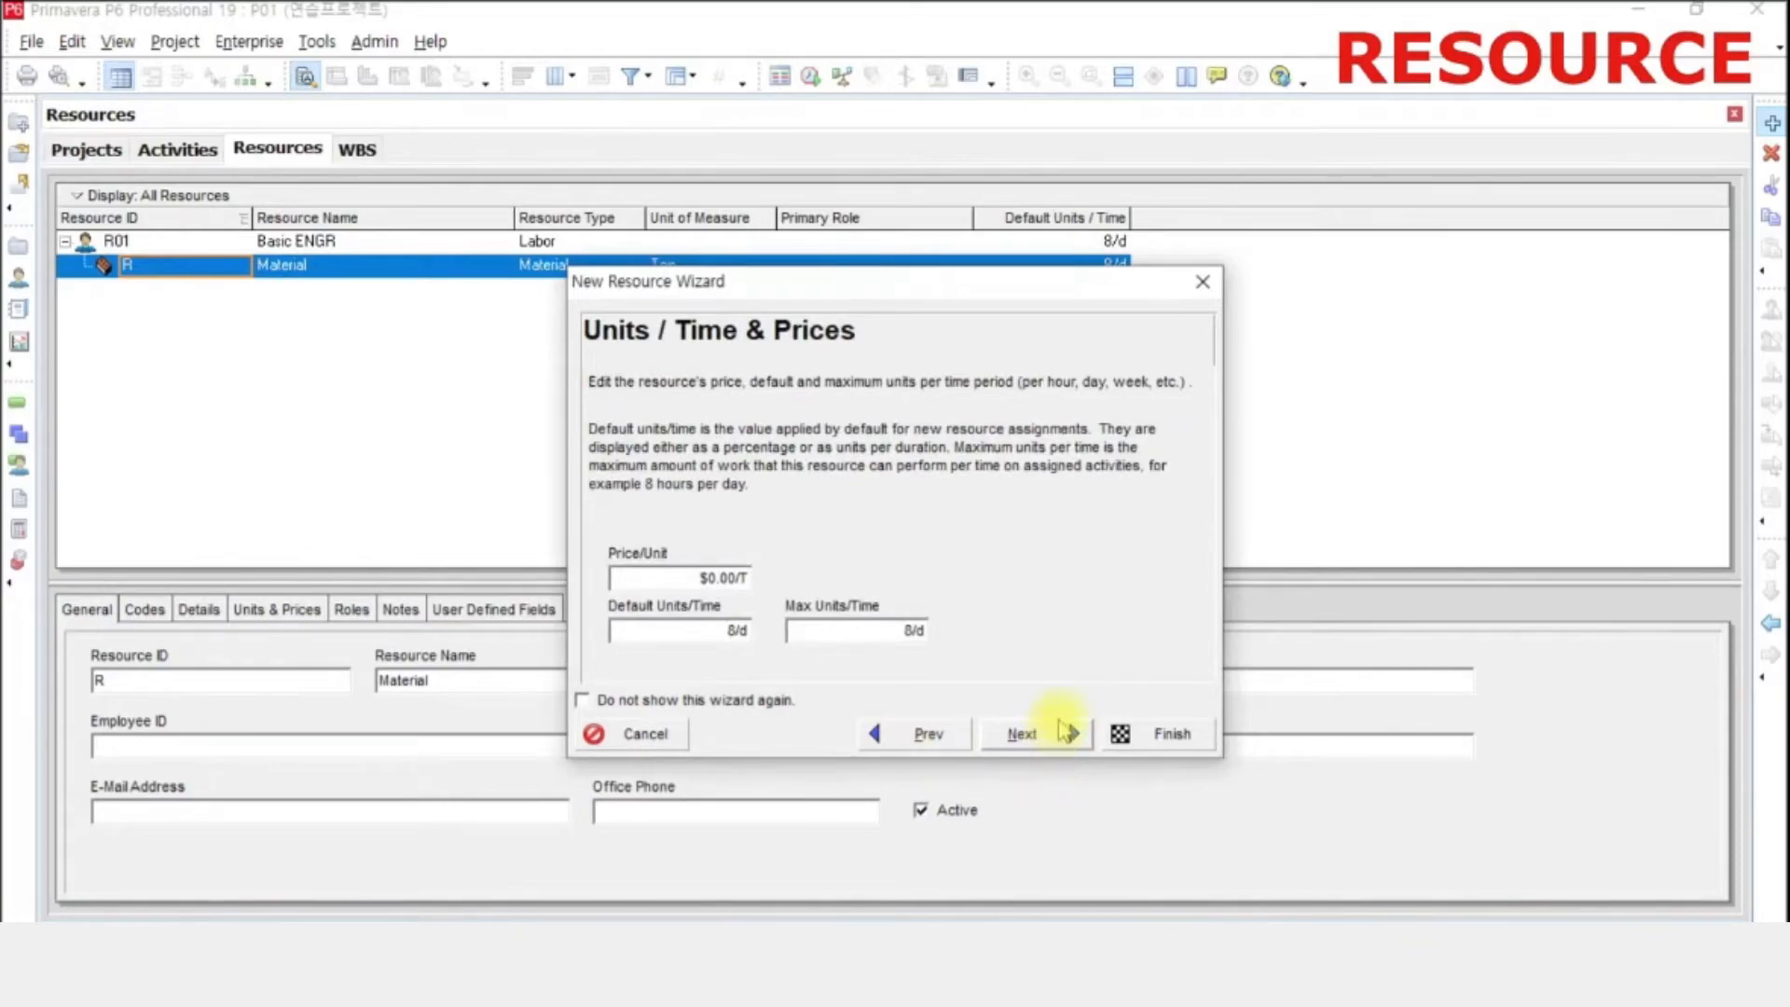
pyautogui.click(1057, 733)
pyautogui.click(1122, 732)
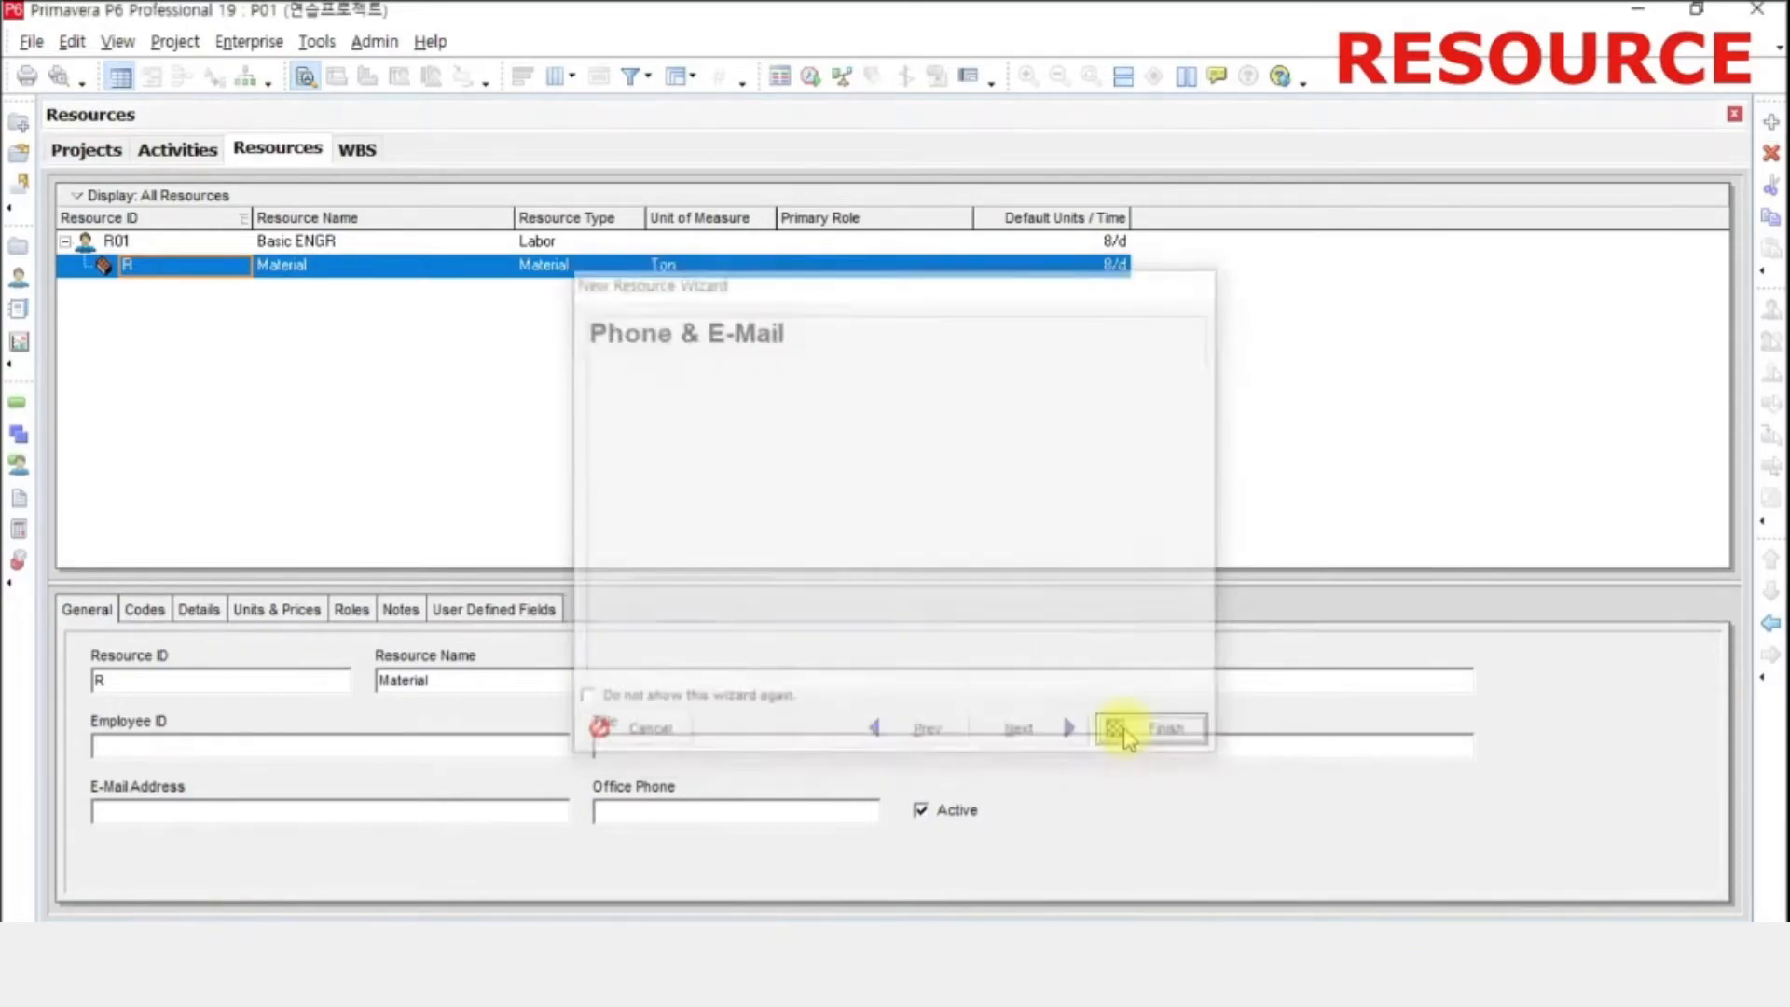
# - Outdent the Material resource so it sits at the same hierarchy level as R01 Basic ENGR
pyautogui.click(140, 240)
pyautogui.click(145, 265)
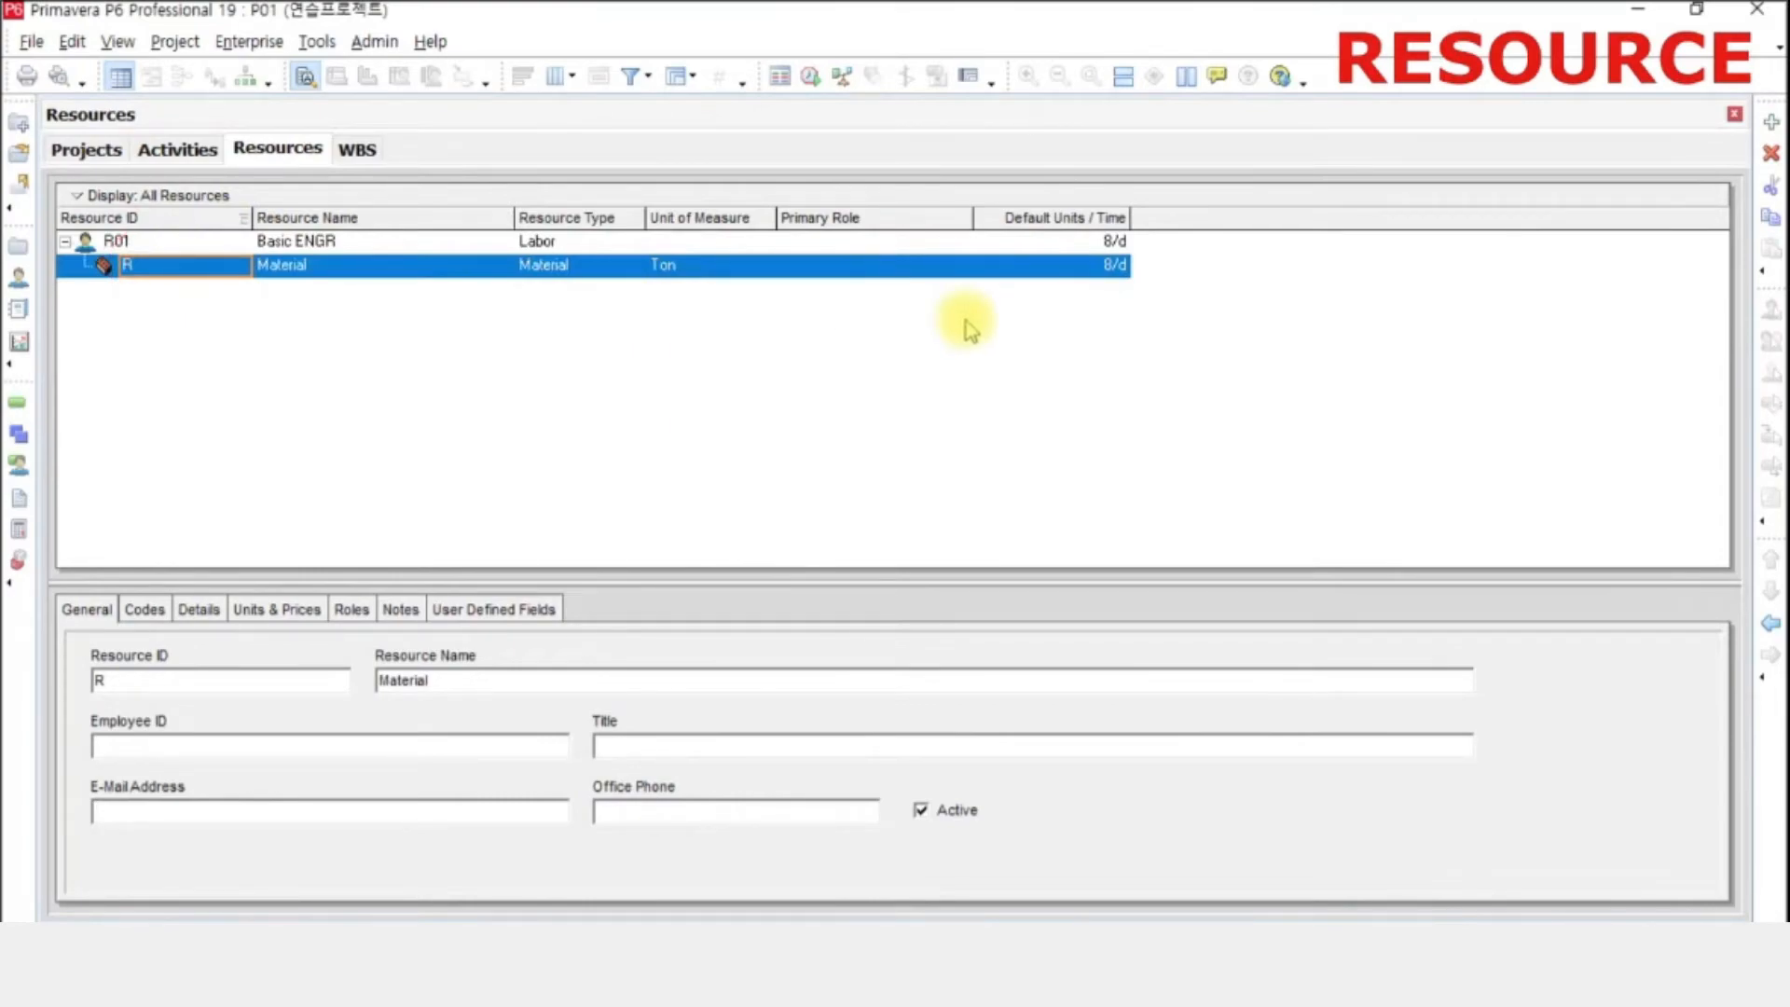
pyautogui.click(178, 241)
pyautogui.click(171, 265)
pyautogui.click(1765, 622)
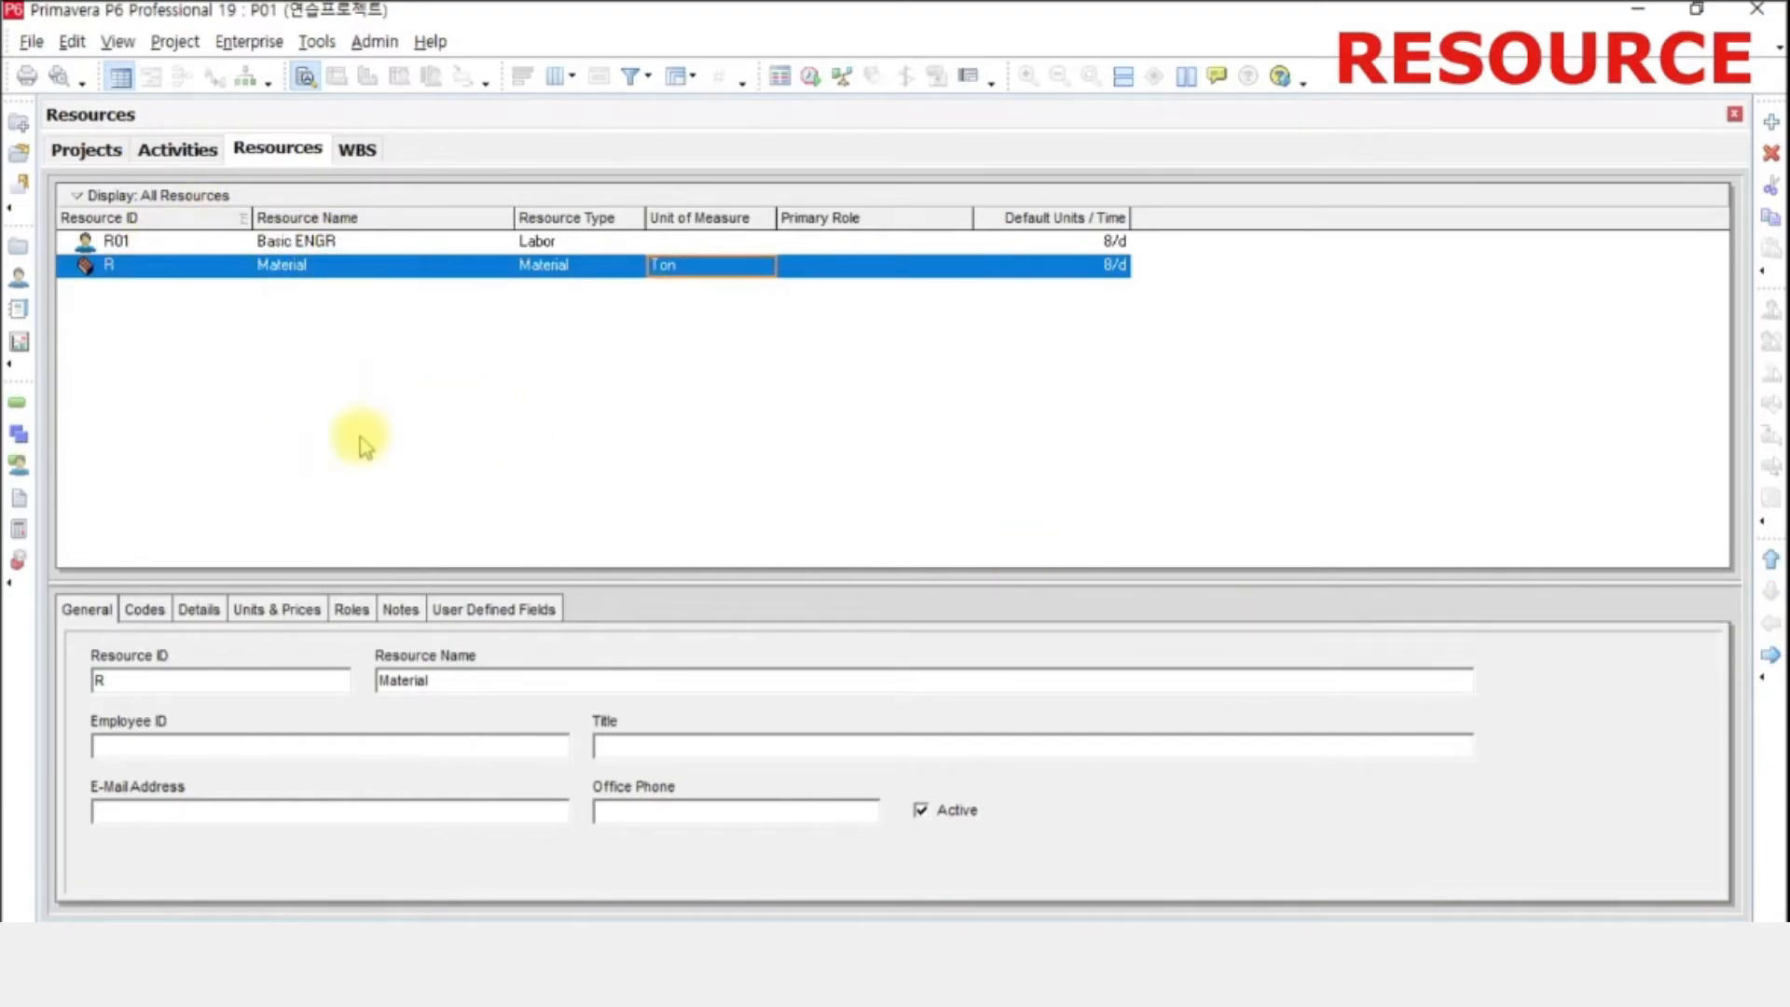
pyautogui.click(170, 244)
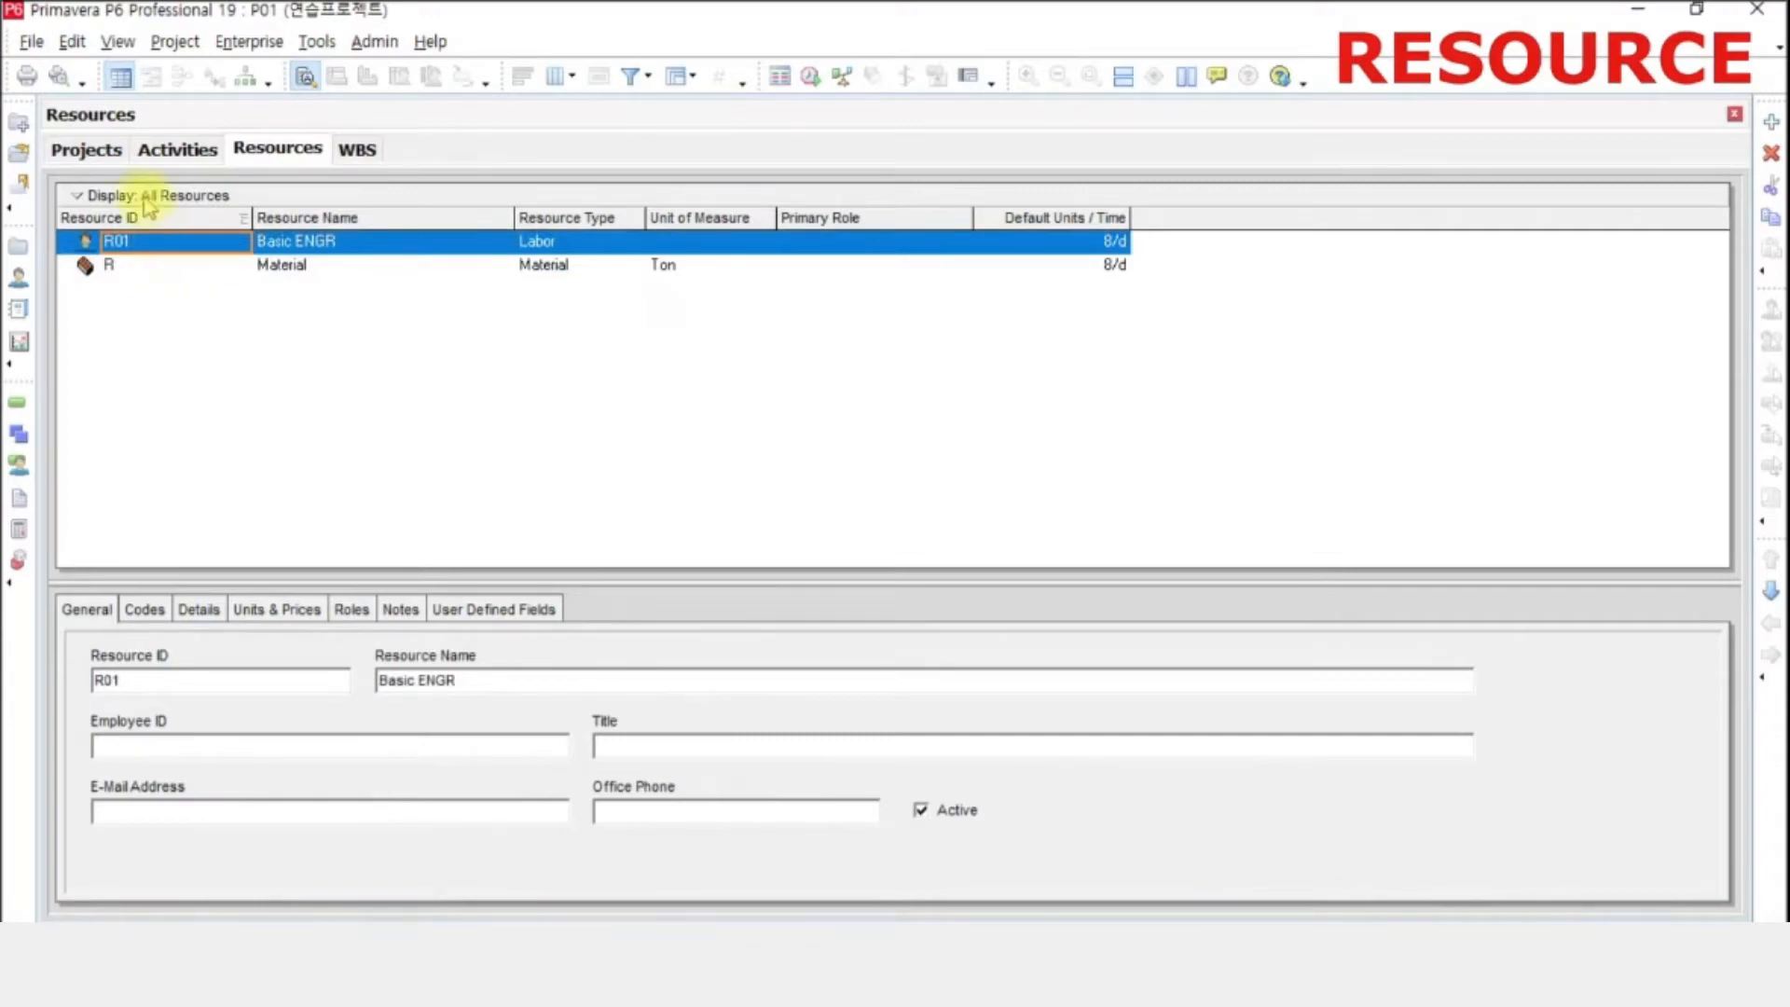
# - Return to the project's activities and assign resource R01 Basic ENGR to activity A1020 under Engineering
pyautogui.click(177, 151)
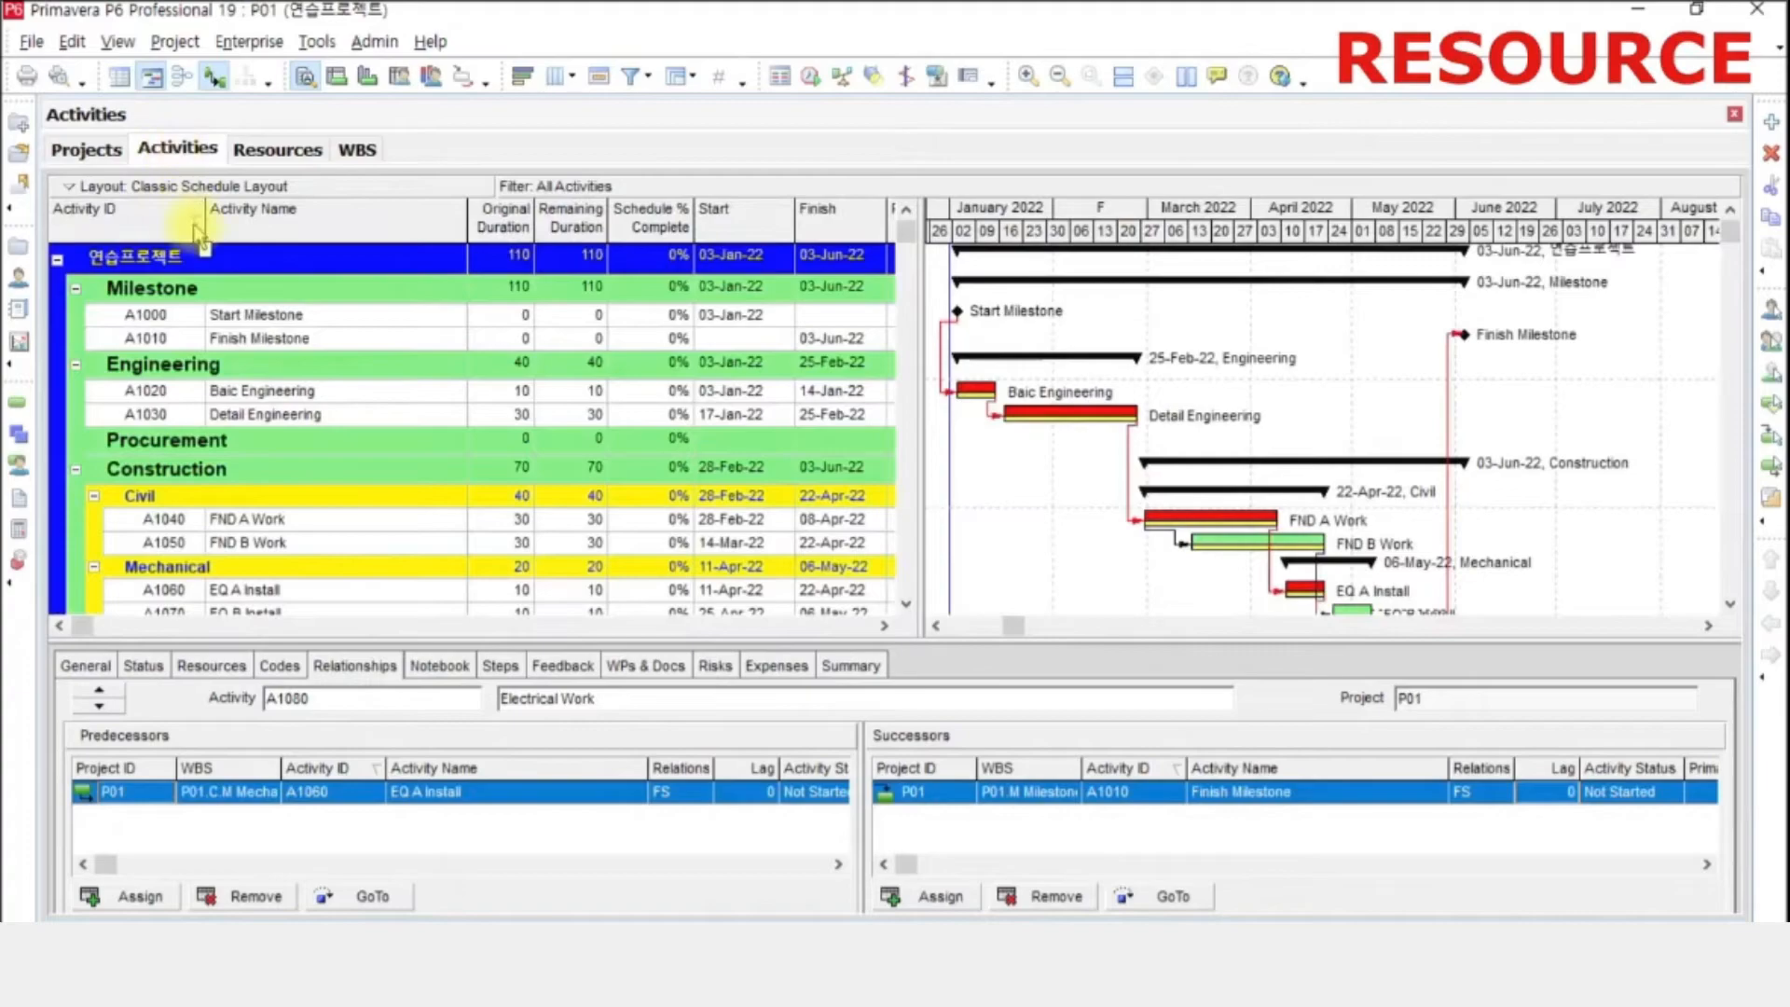
pyautogui.click(295, 390)
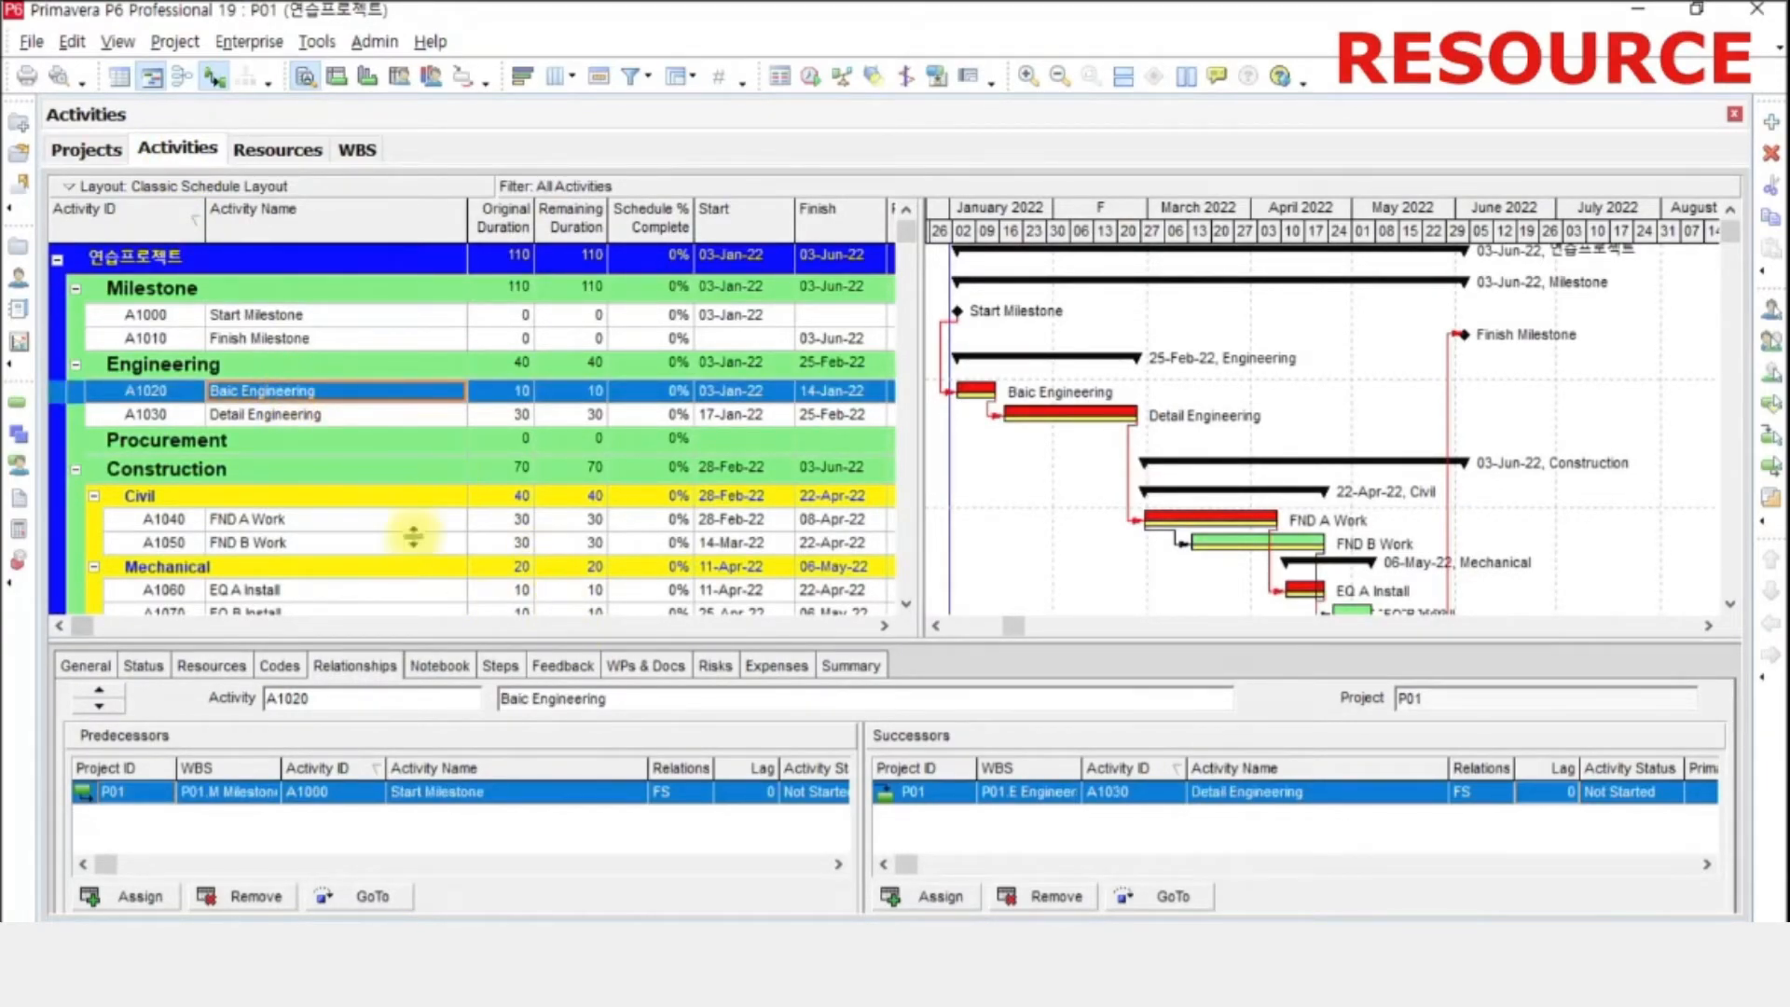
pyautogui.click(212, 665)
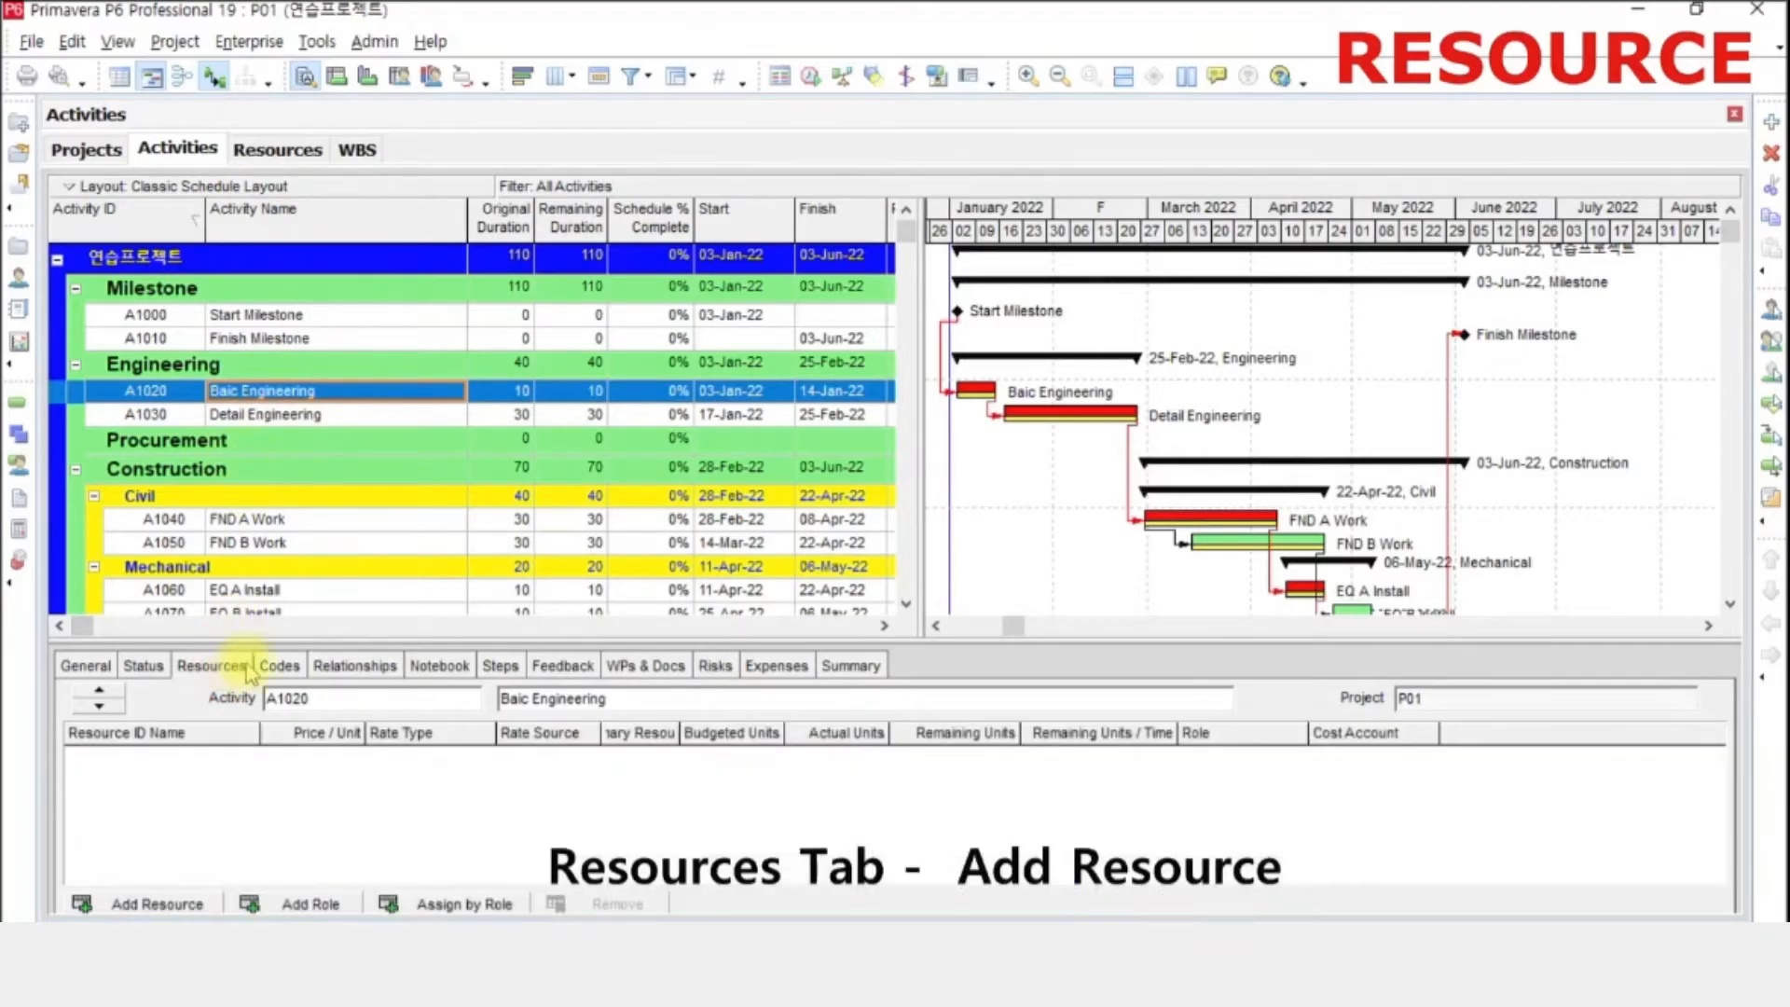
pyautogui.click(152, 904)
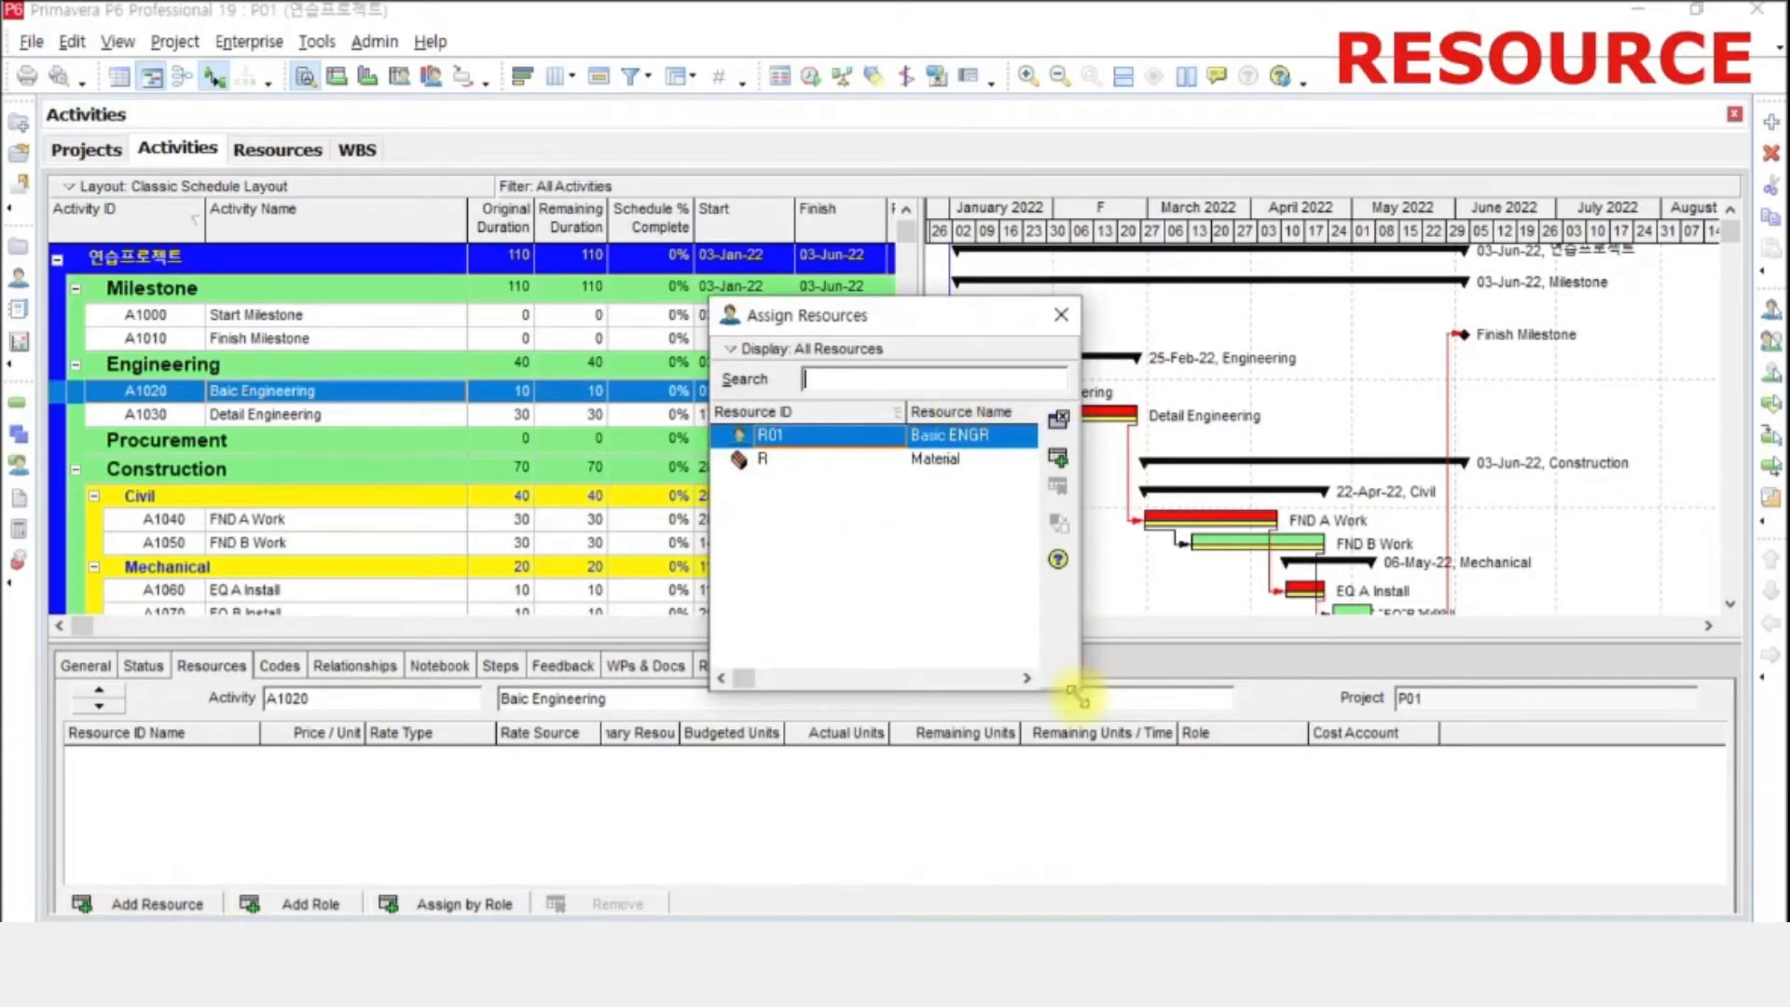
pyautogui.moveTo(1084, 700); pyautogui.dragTo(1252, 819)
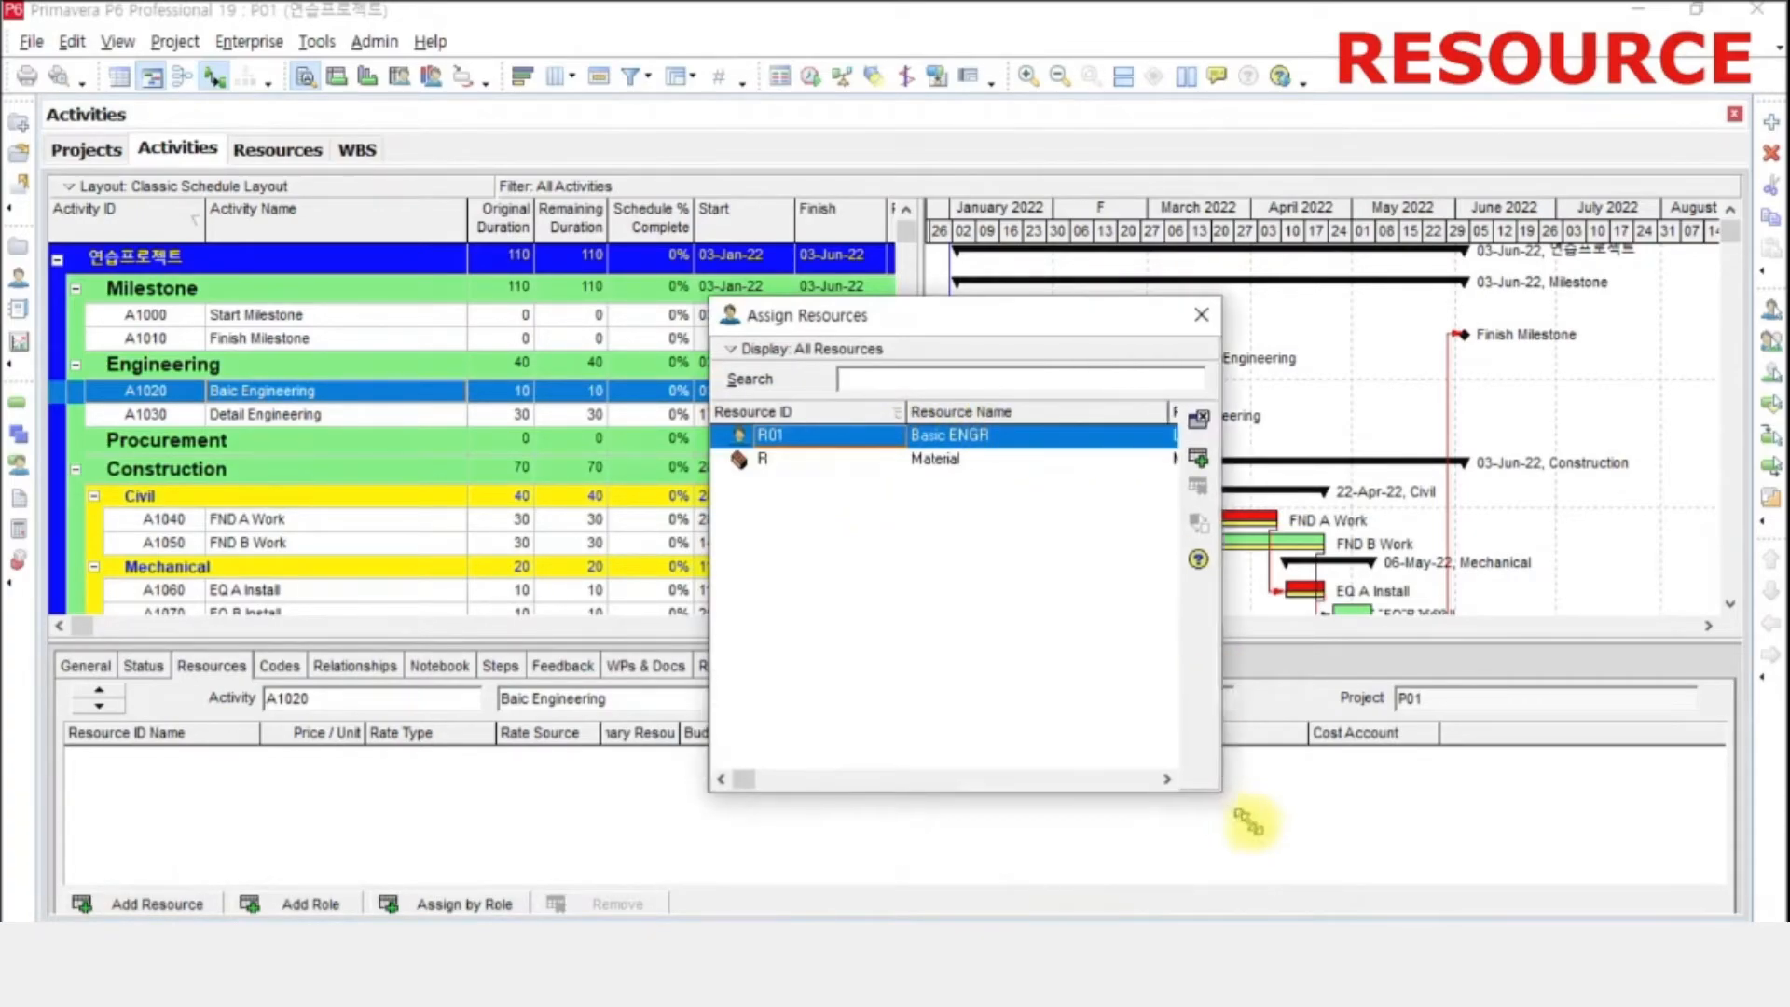
pyautogui.doubleClick(837, 438)
pyautogui.moveTo(783, 316); pyautogui.dragTo(1049, 43)
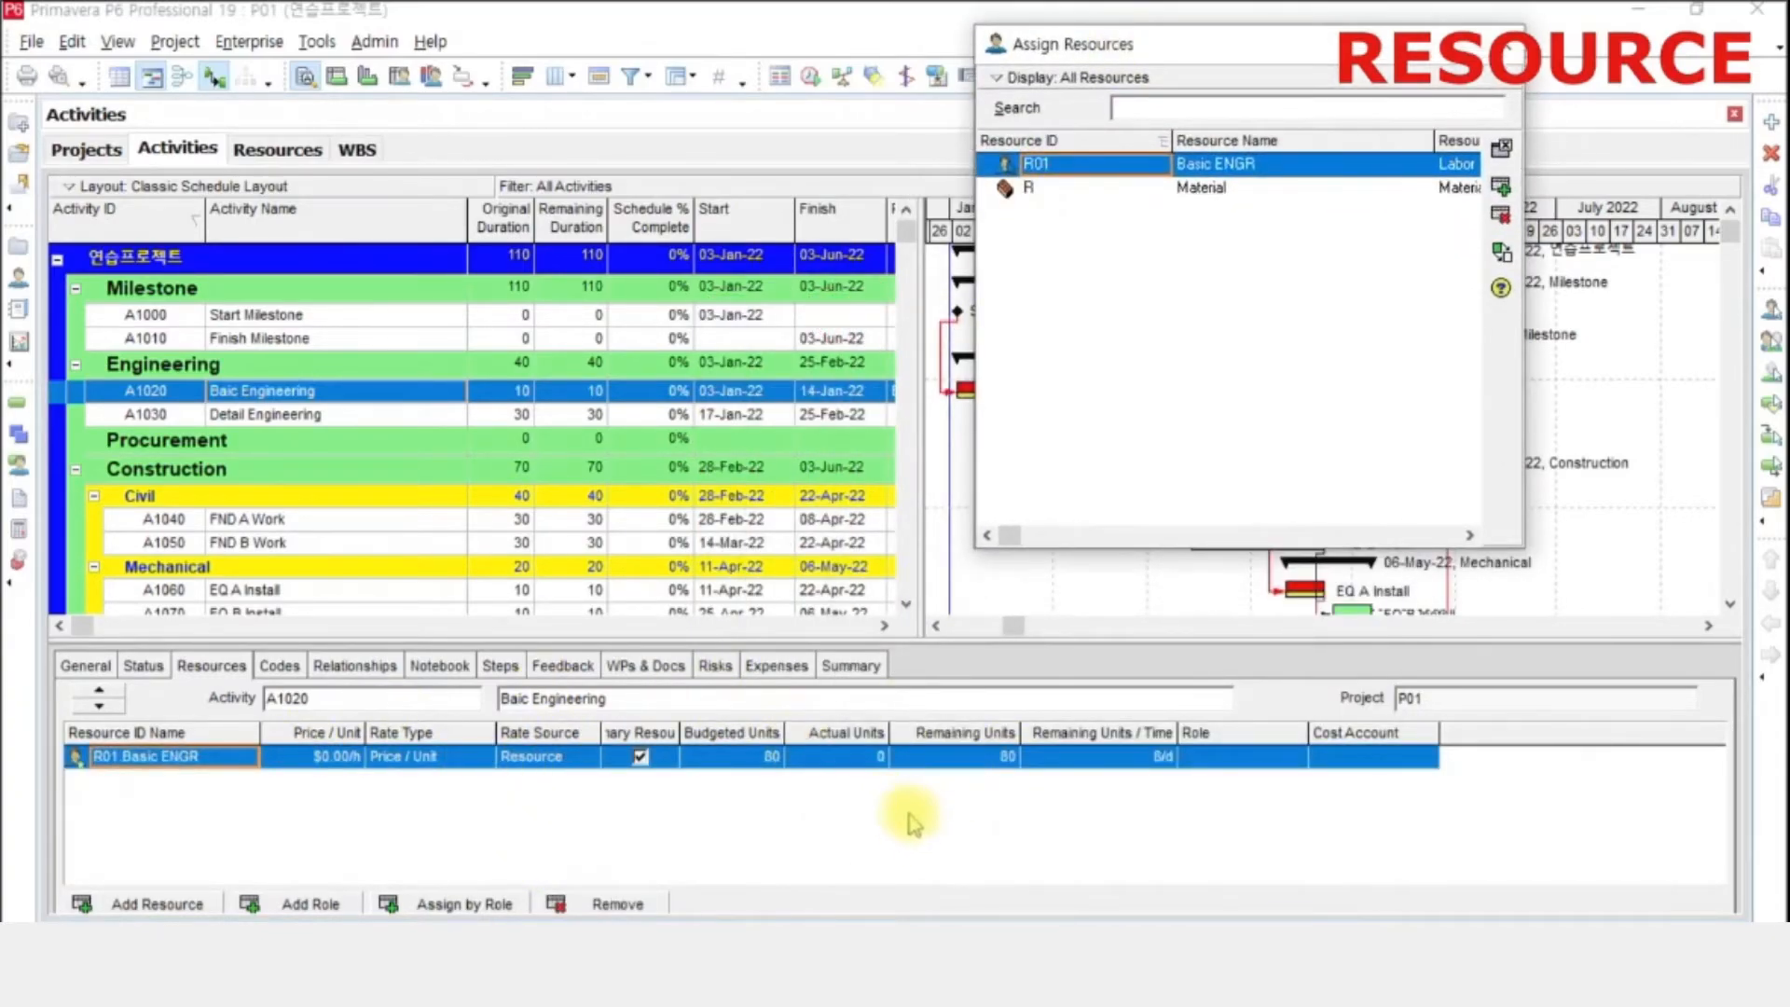
pyautogui.click(1514, 56)
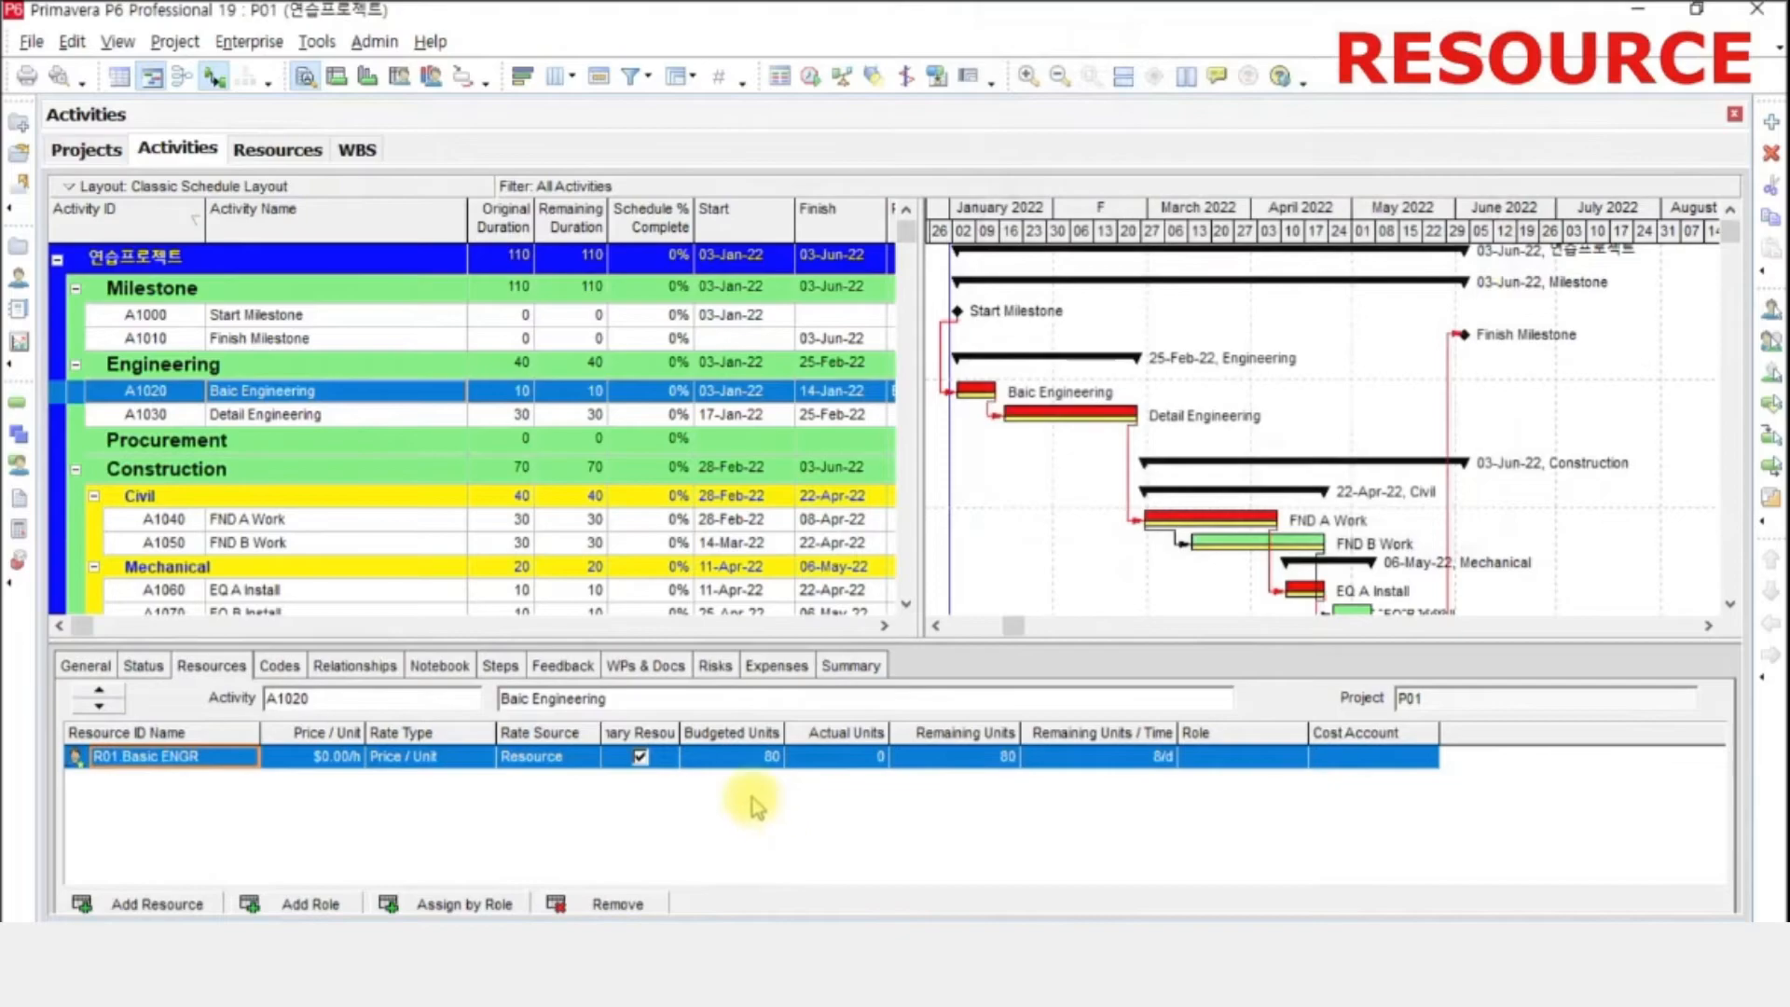
# - Widen the Budgeted Units and Actual Units columns and set A1020's budgeted units for Basic ENGR to 200
pyautogui.moveTo(786, 736); pyautogui.dragTo(831, 739)
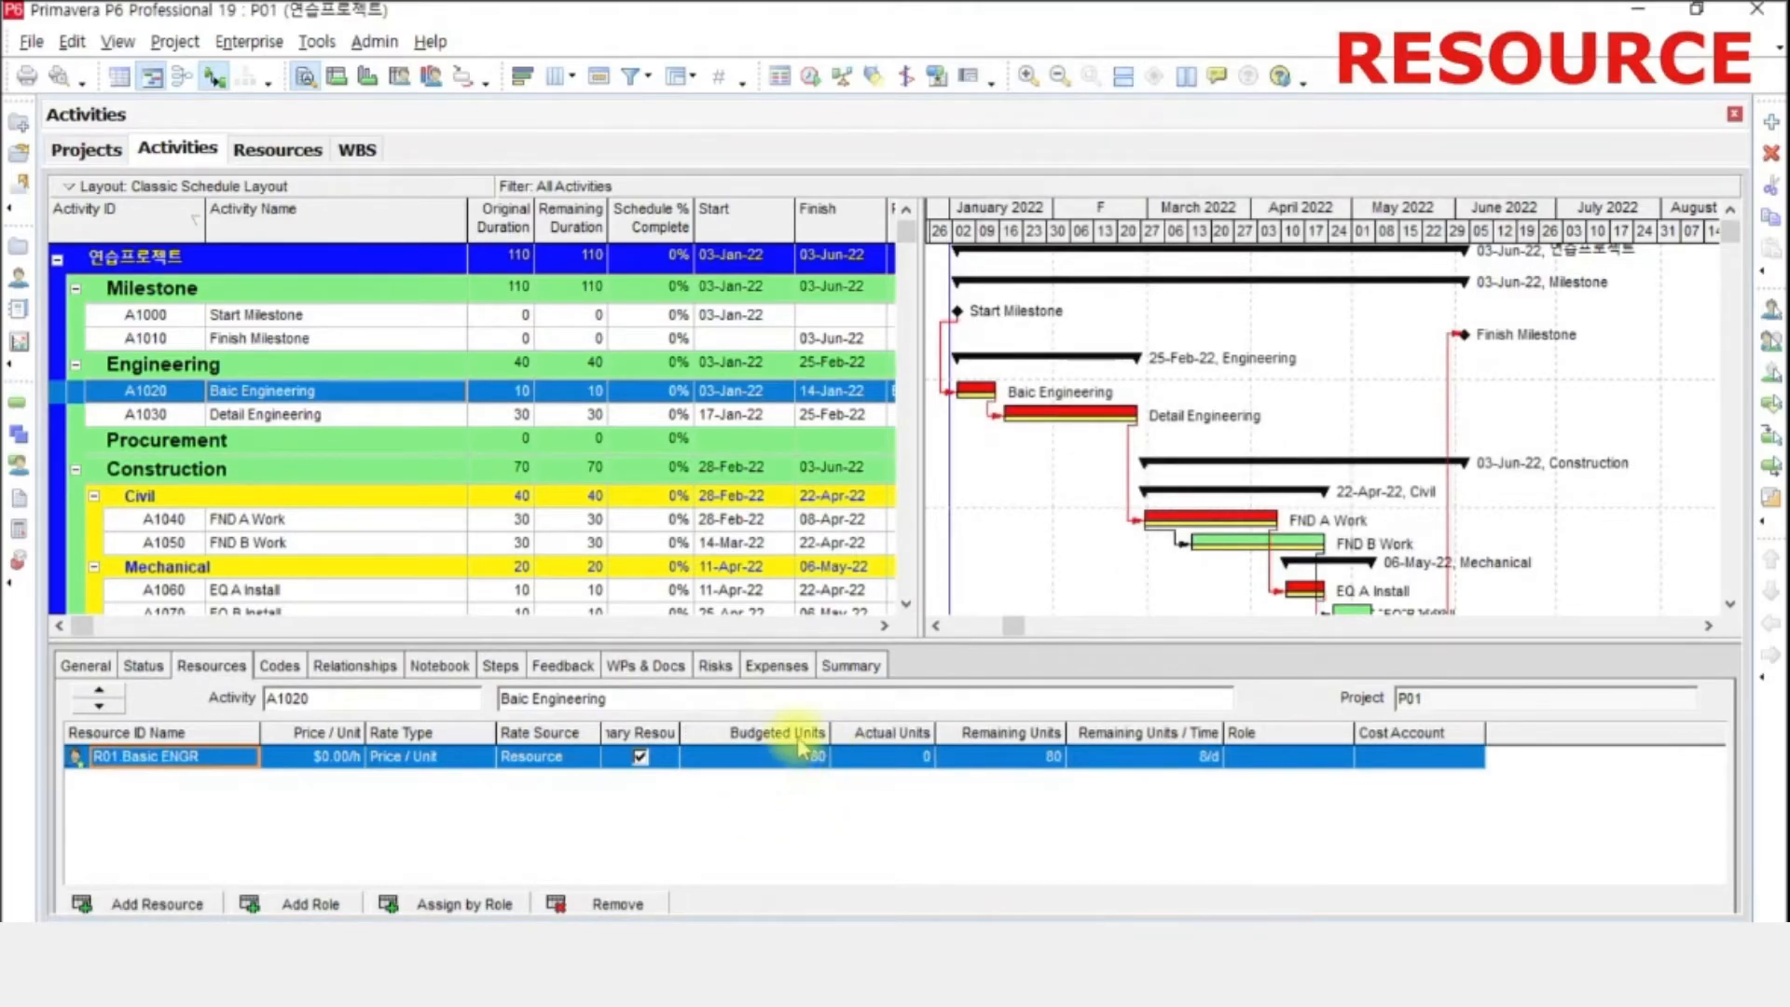
pyautogui.moveTo(940, 736); pyautogui.dragTo(955, 736)
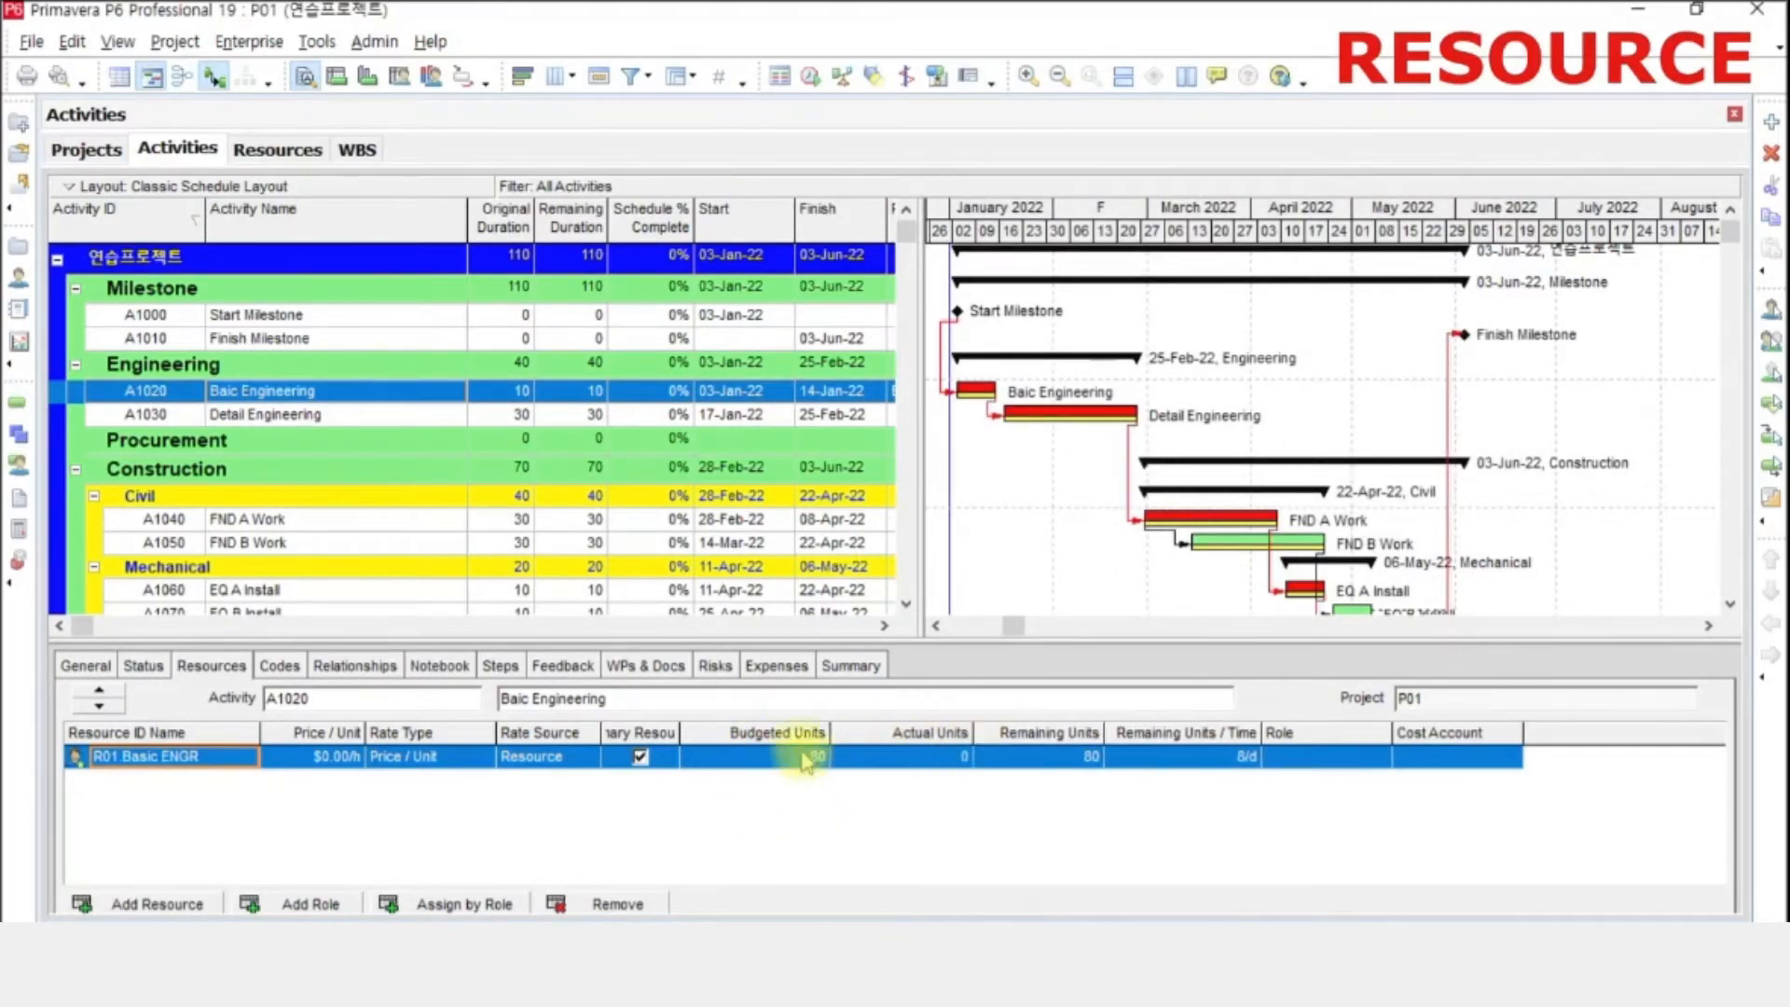
pyautogui.click(804, 756)
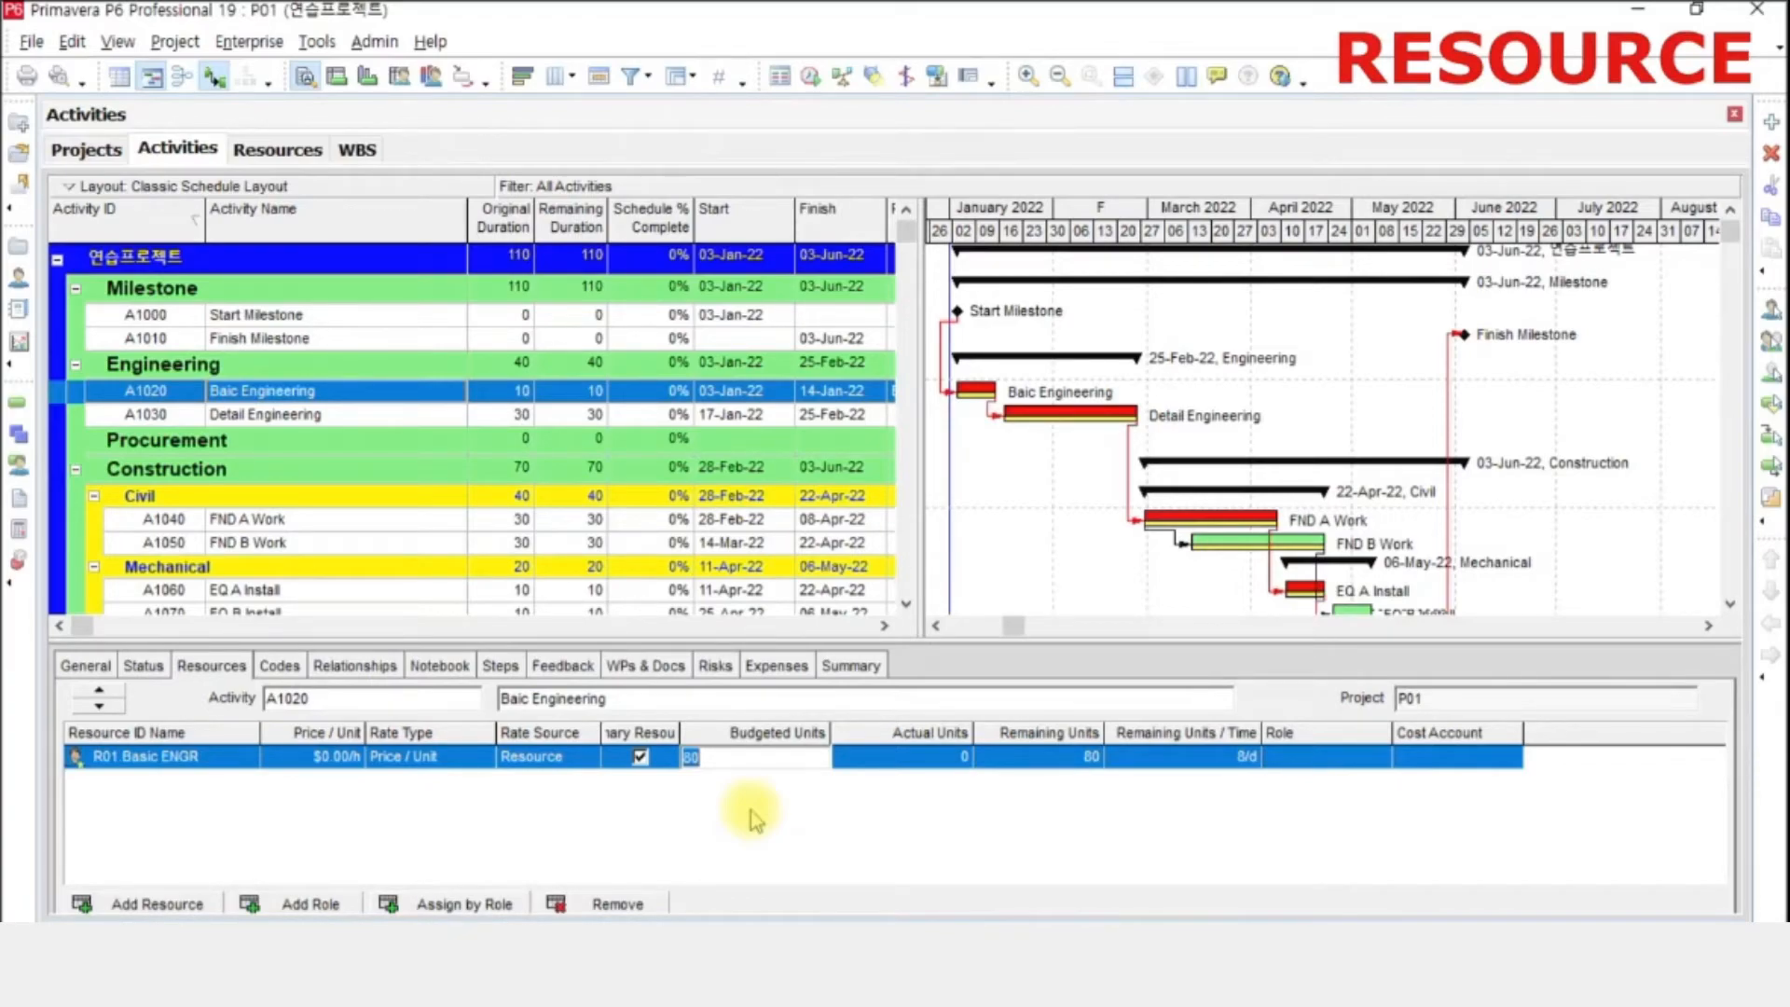
pyautogui.write('200')
pyautogui.press('Return')
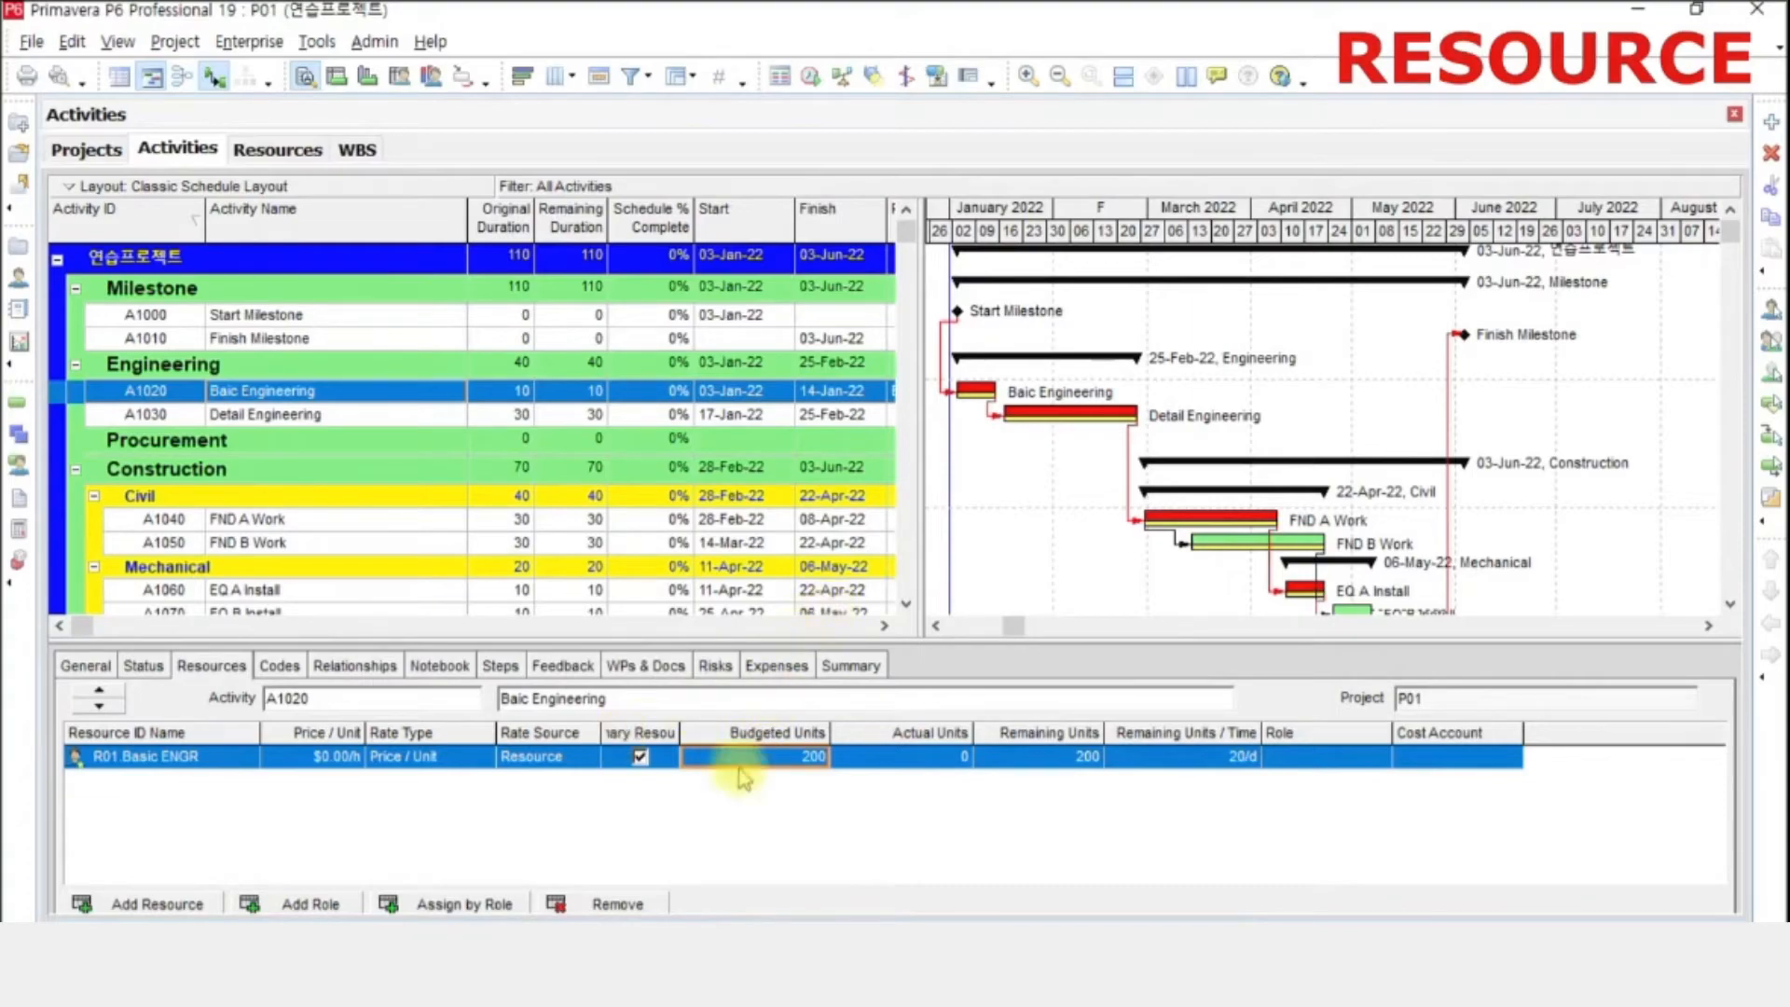
pyautogui.click(801, 757)
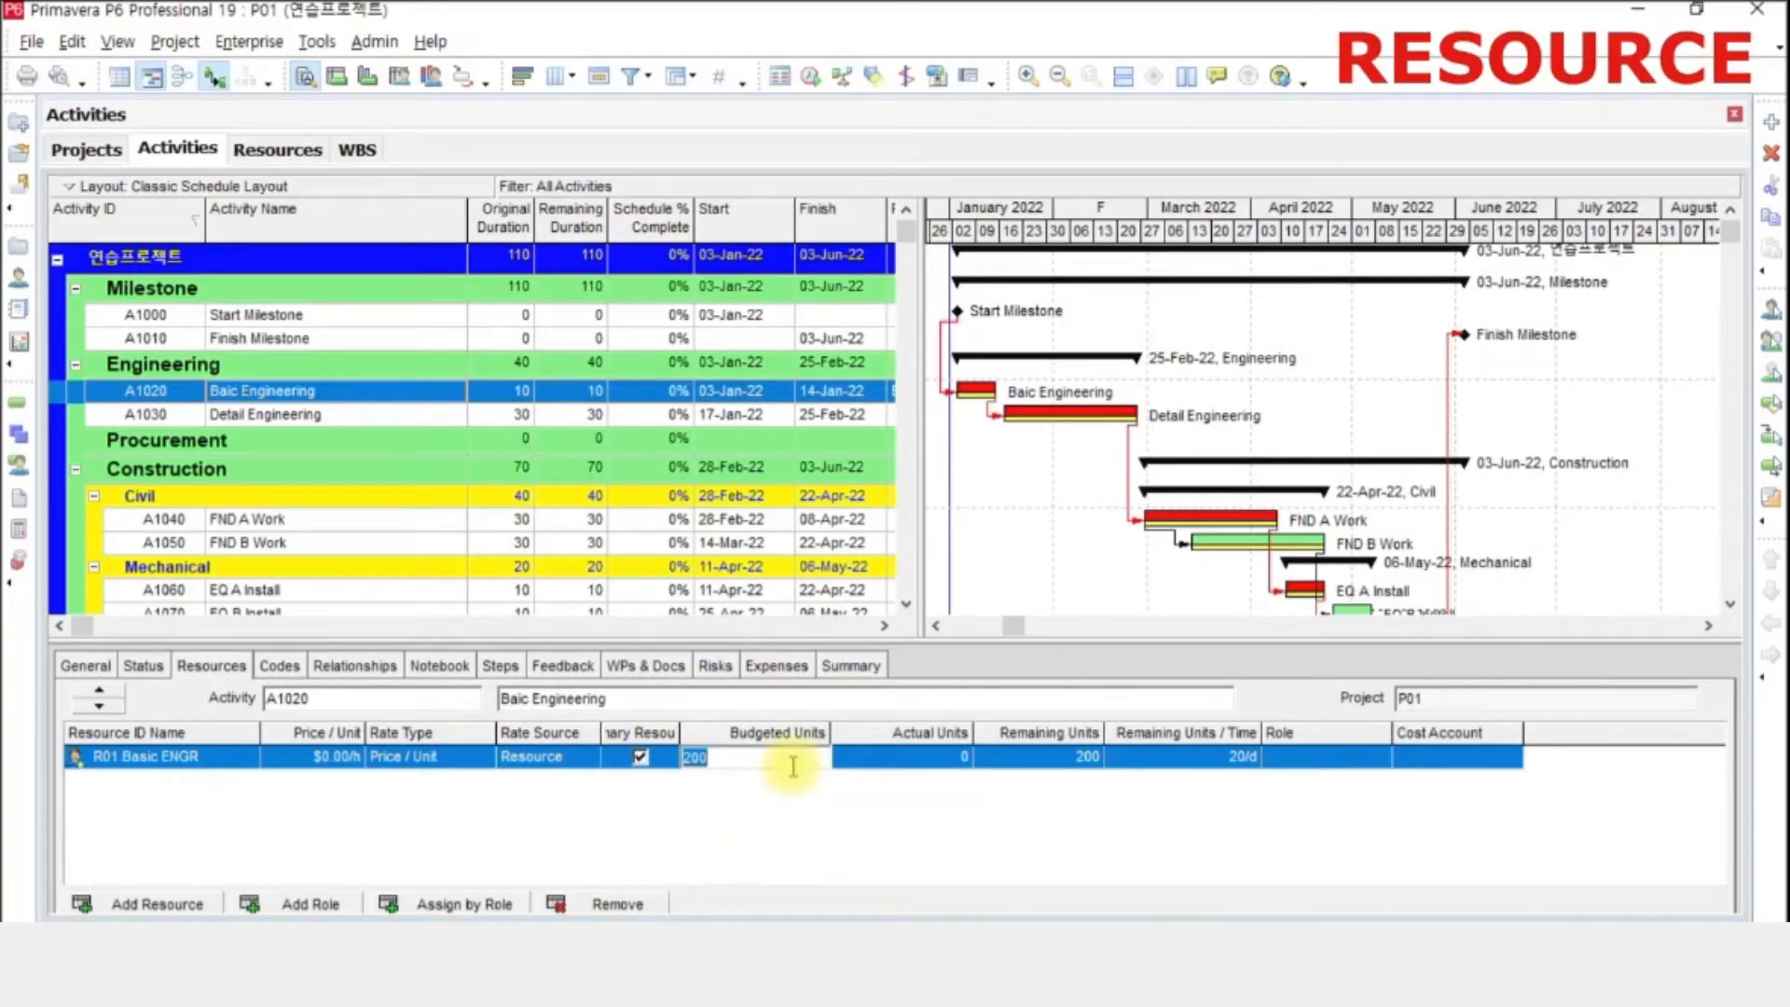
pyautogui.click(681, 843)
# - Assign the Material resource to activity A1060 EQ A Install under Mechanical
pyautogui.click(280, 530)
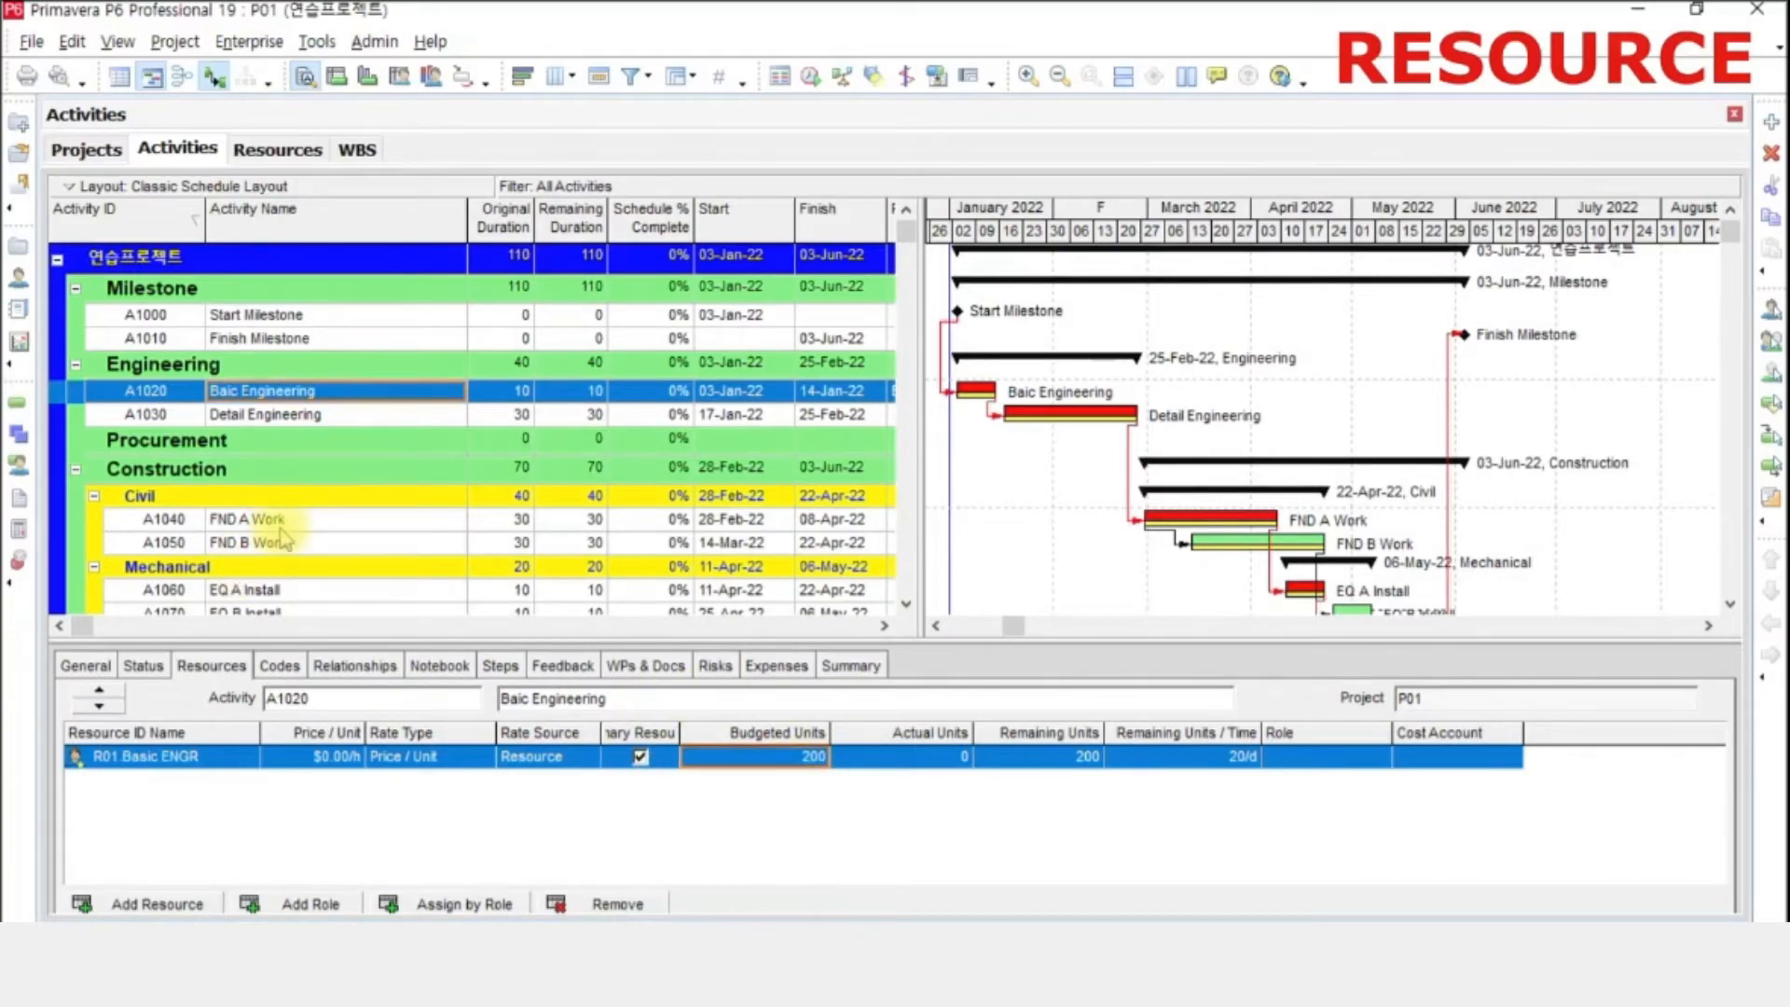
pyautogui.click(283, 531)
pyautogui.scroll(-1, 283, 531)
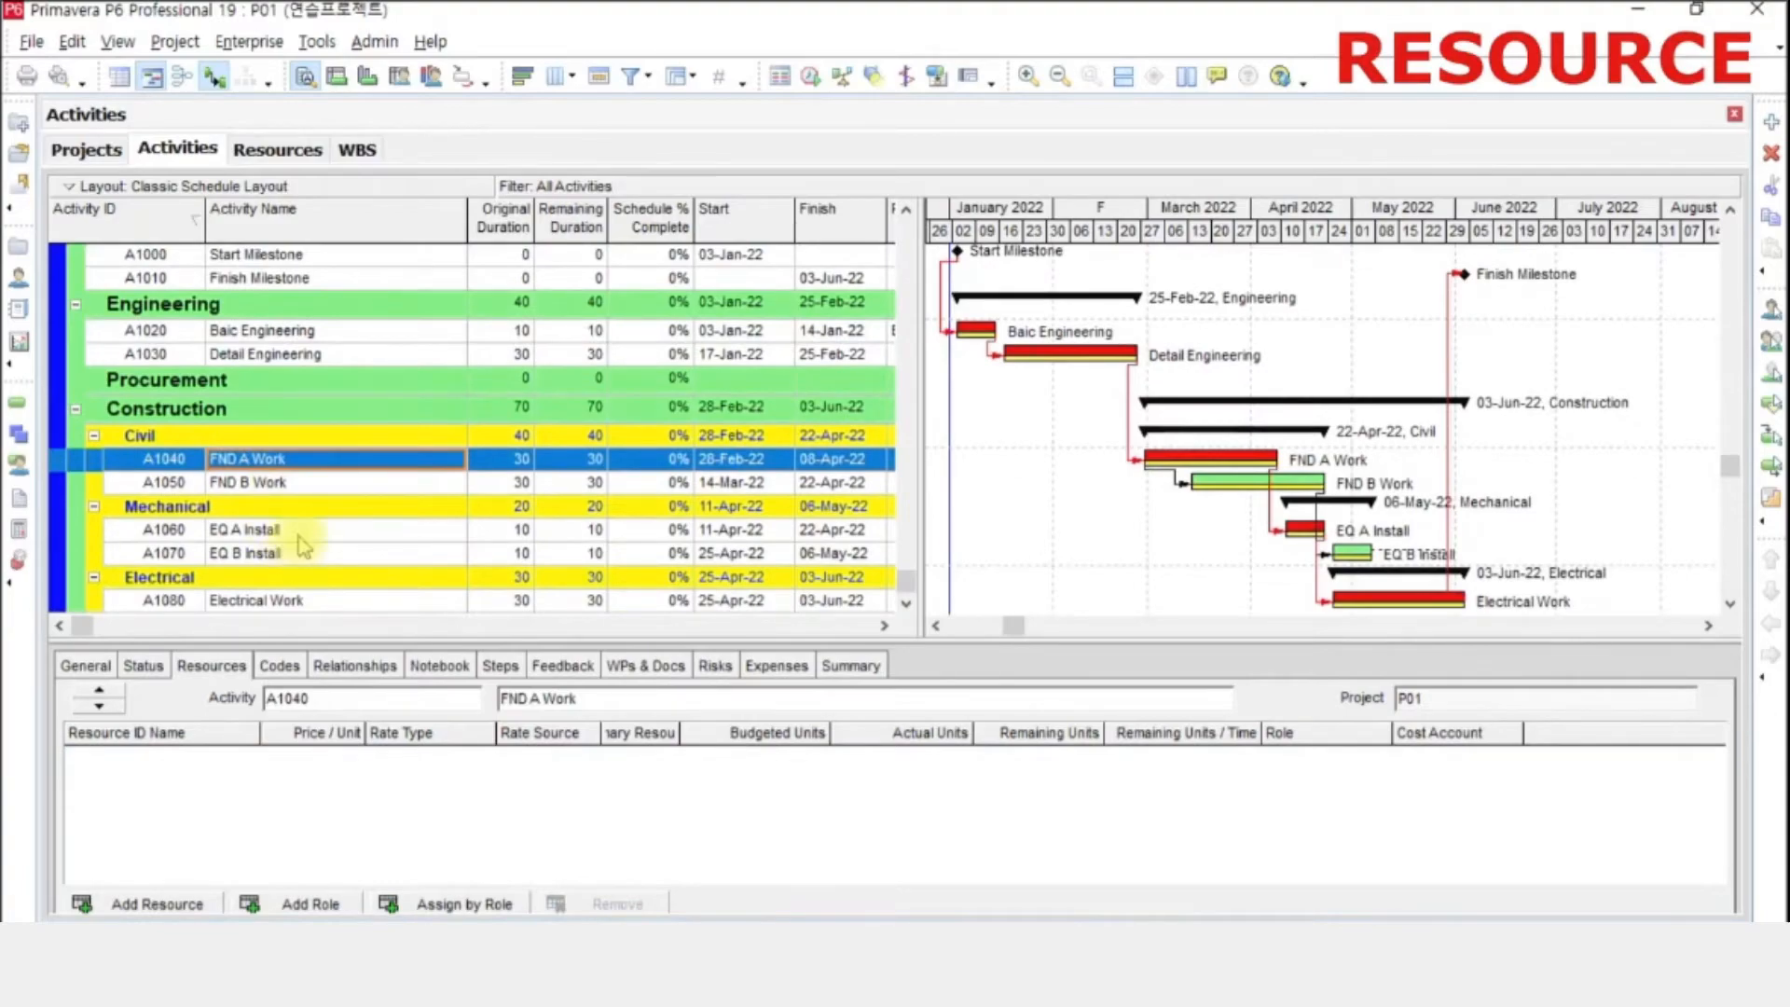
pyautogui.click(299, 530)
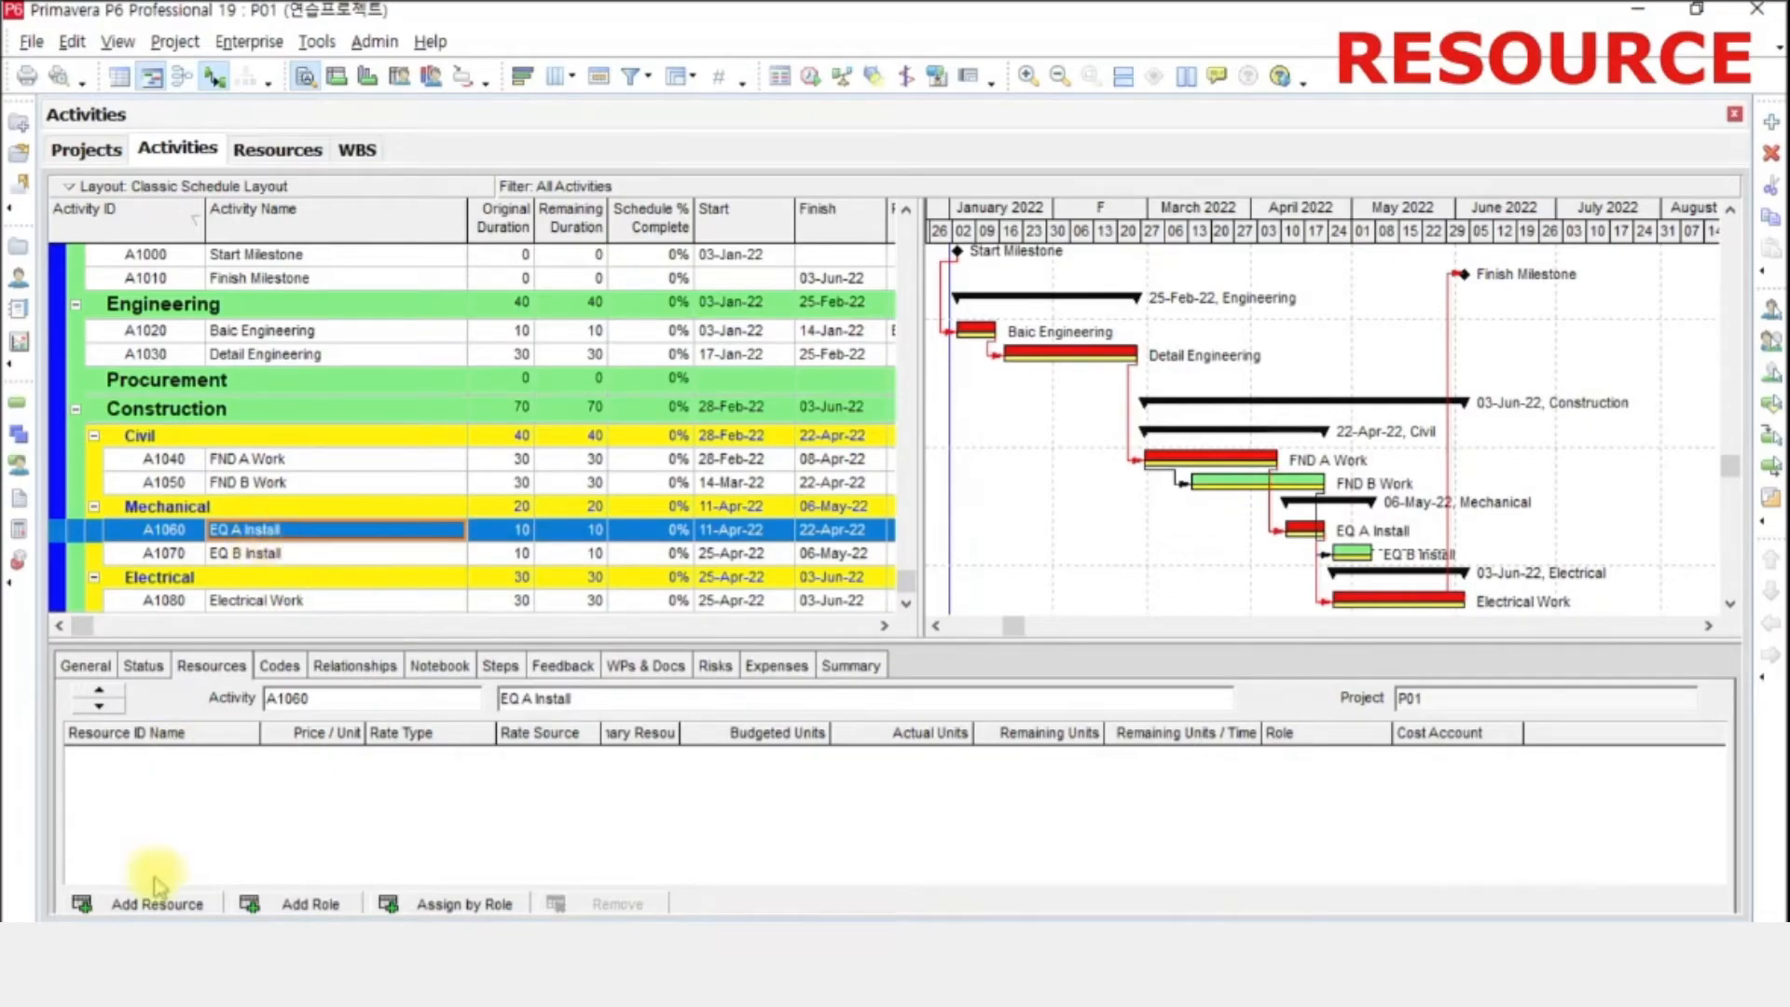
pyautogui.click(187, 899)
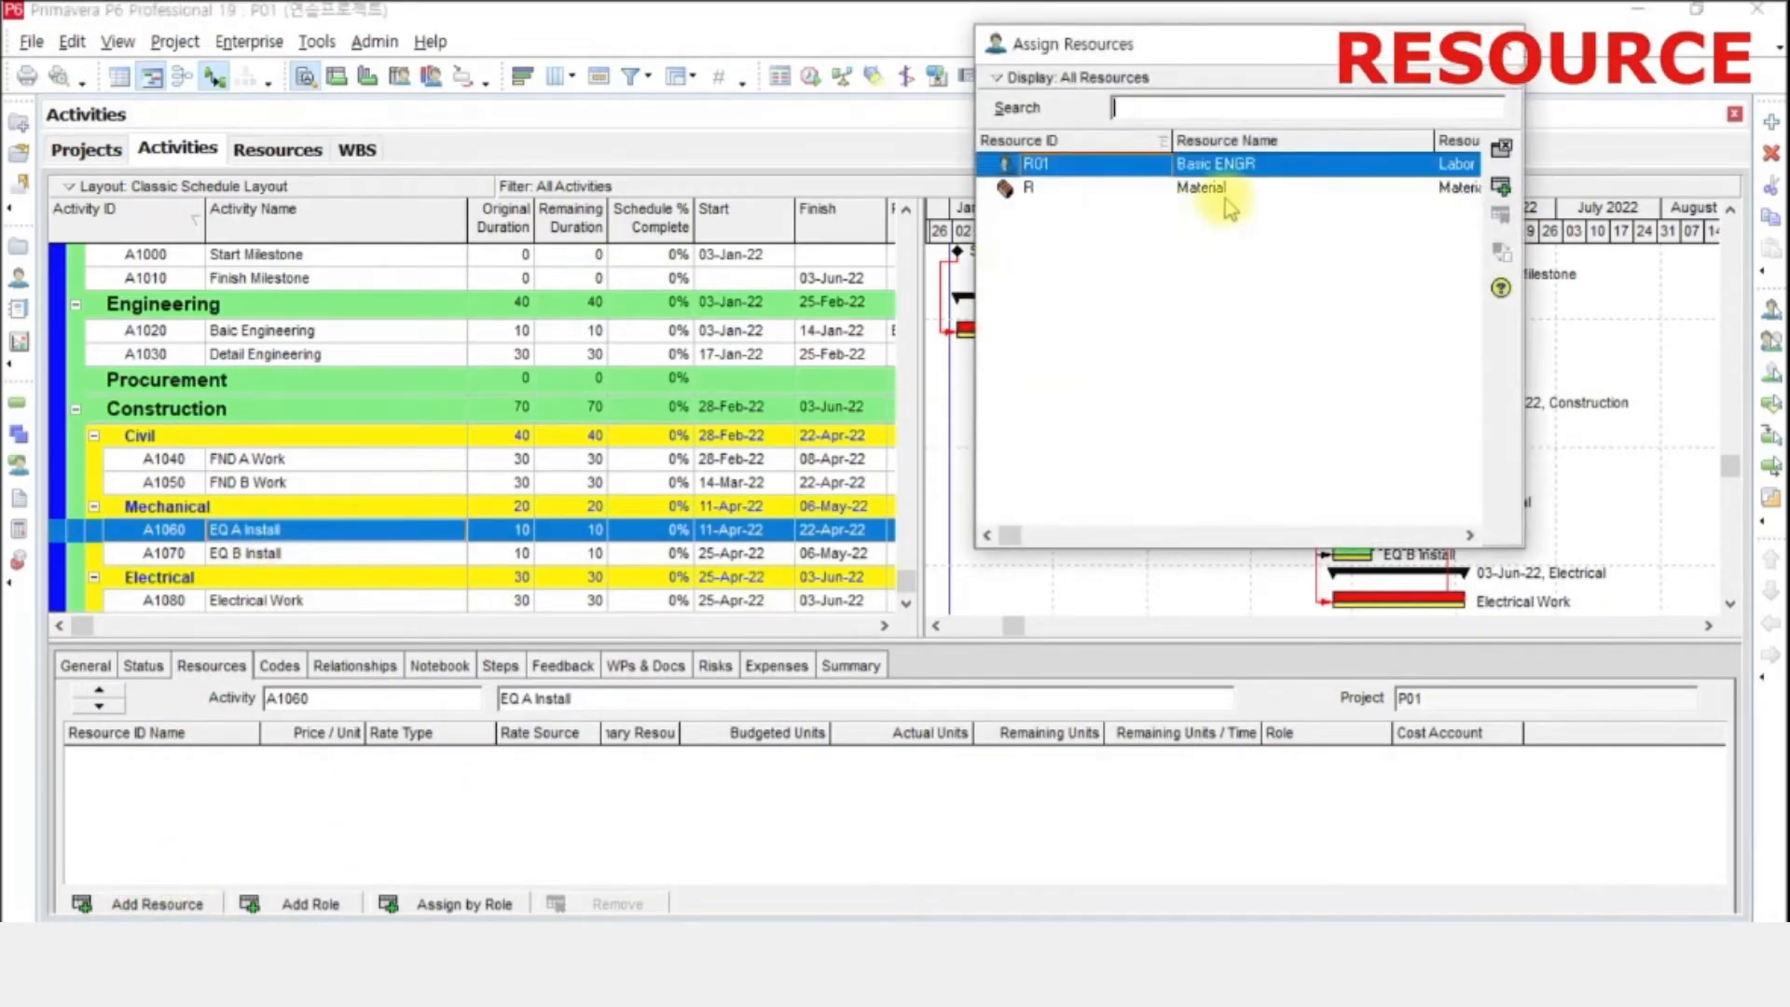
pyautogui.doubleClick(1218, 189)
pyautogui.click(1508, 42)
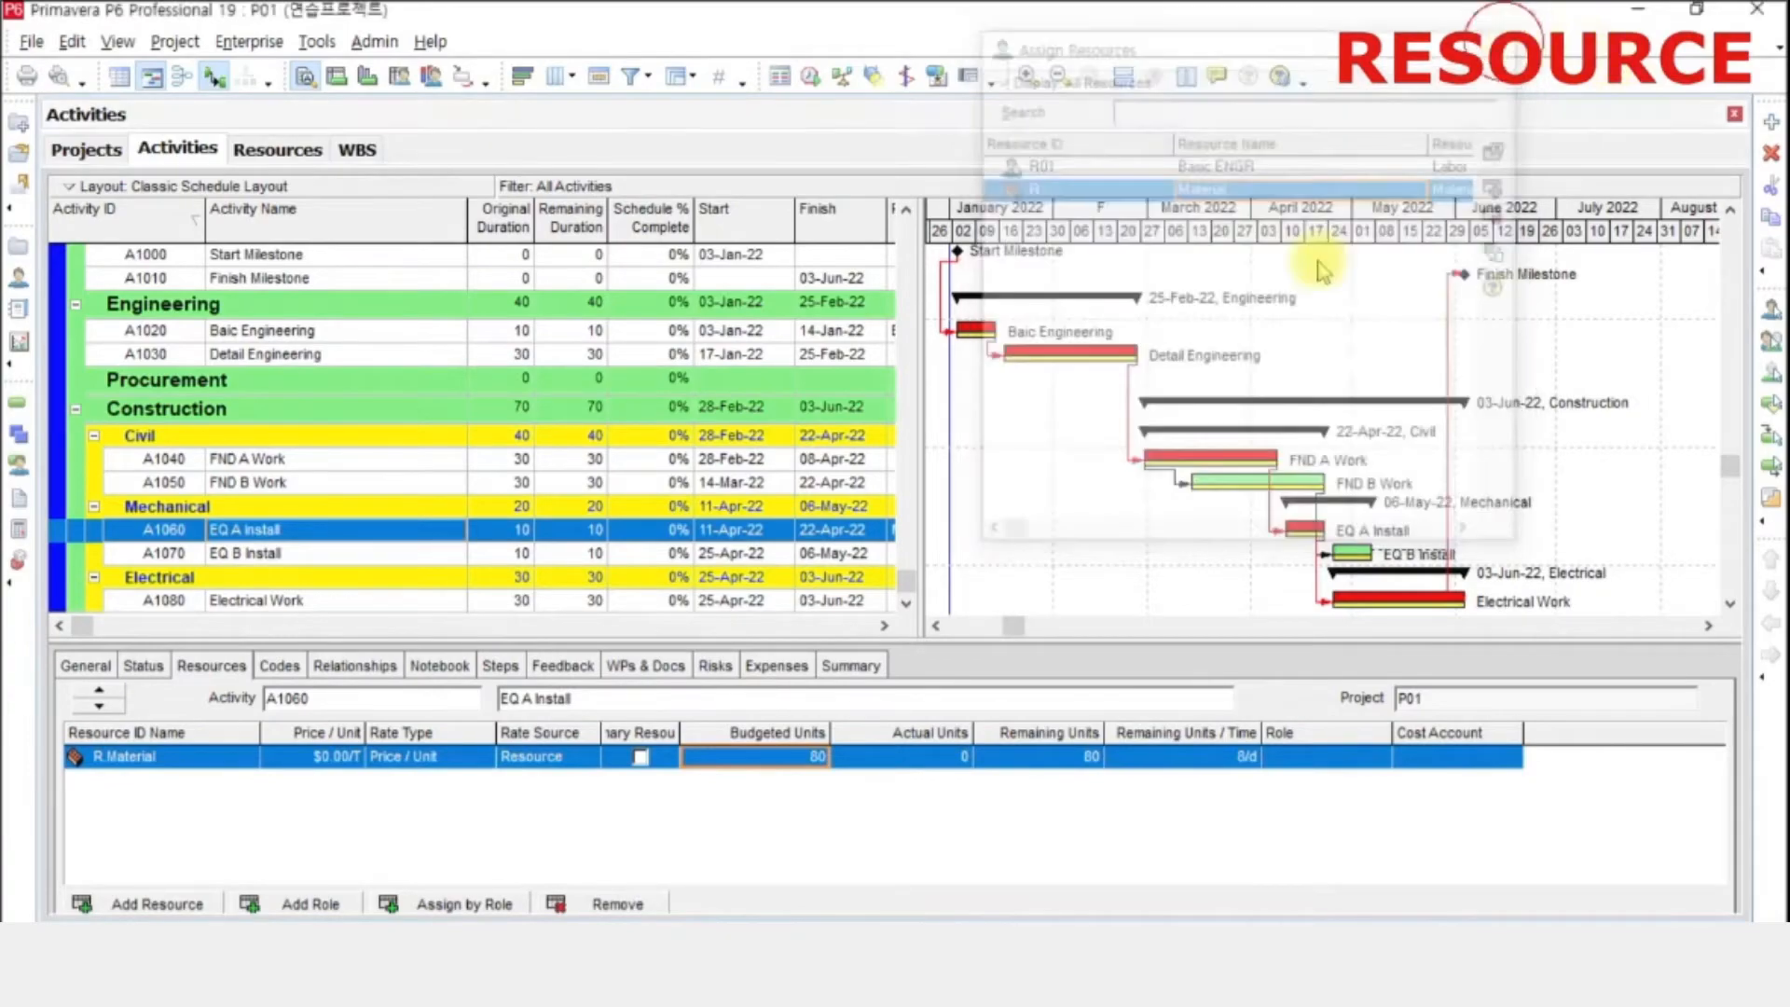
# - Set the budgeted units of the Material assignment on EQ A Install to 100
pyautogui.click(810, 756)
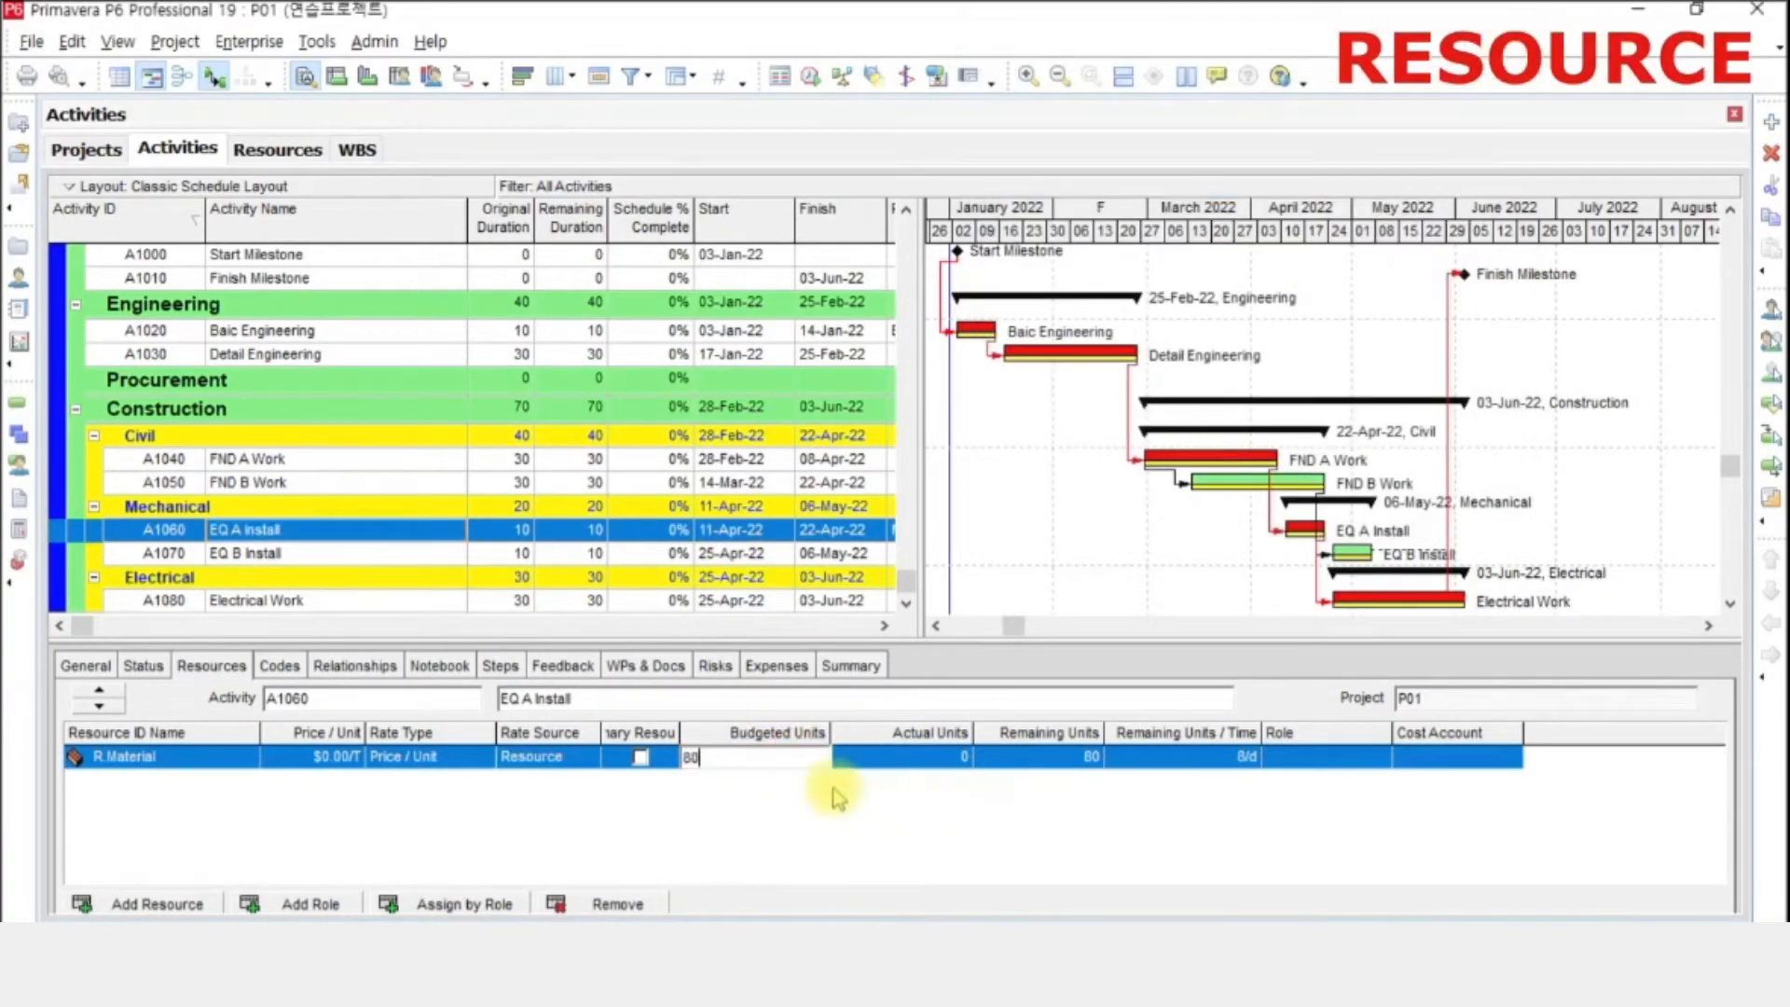
pyautogui.click(834, 794)
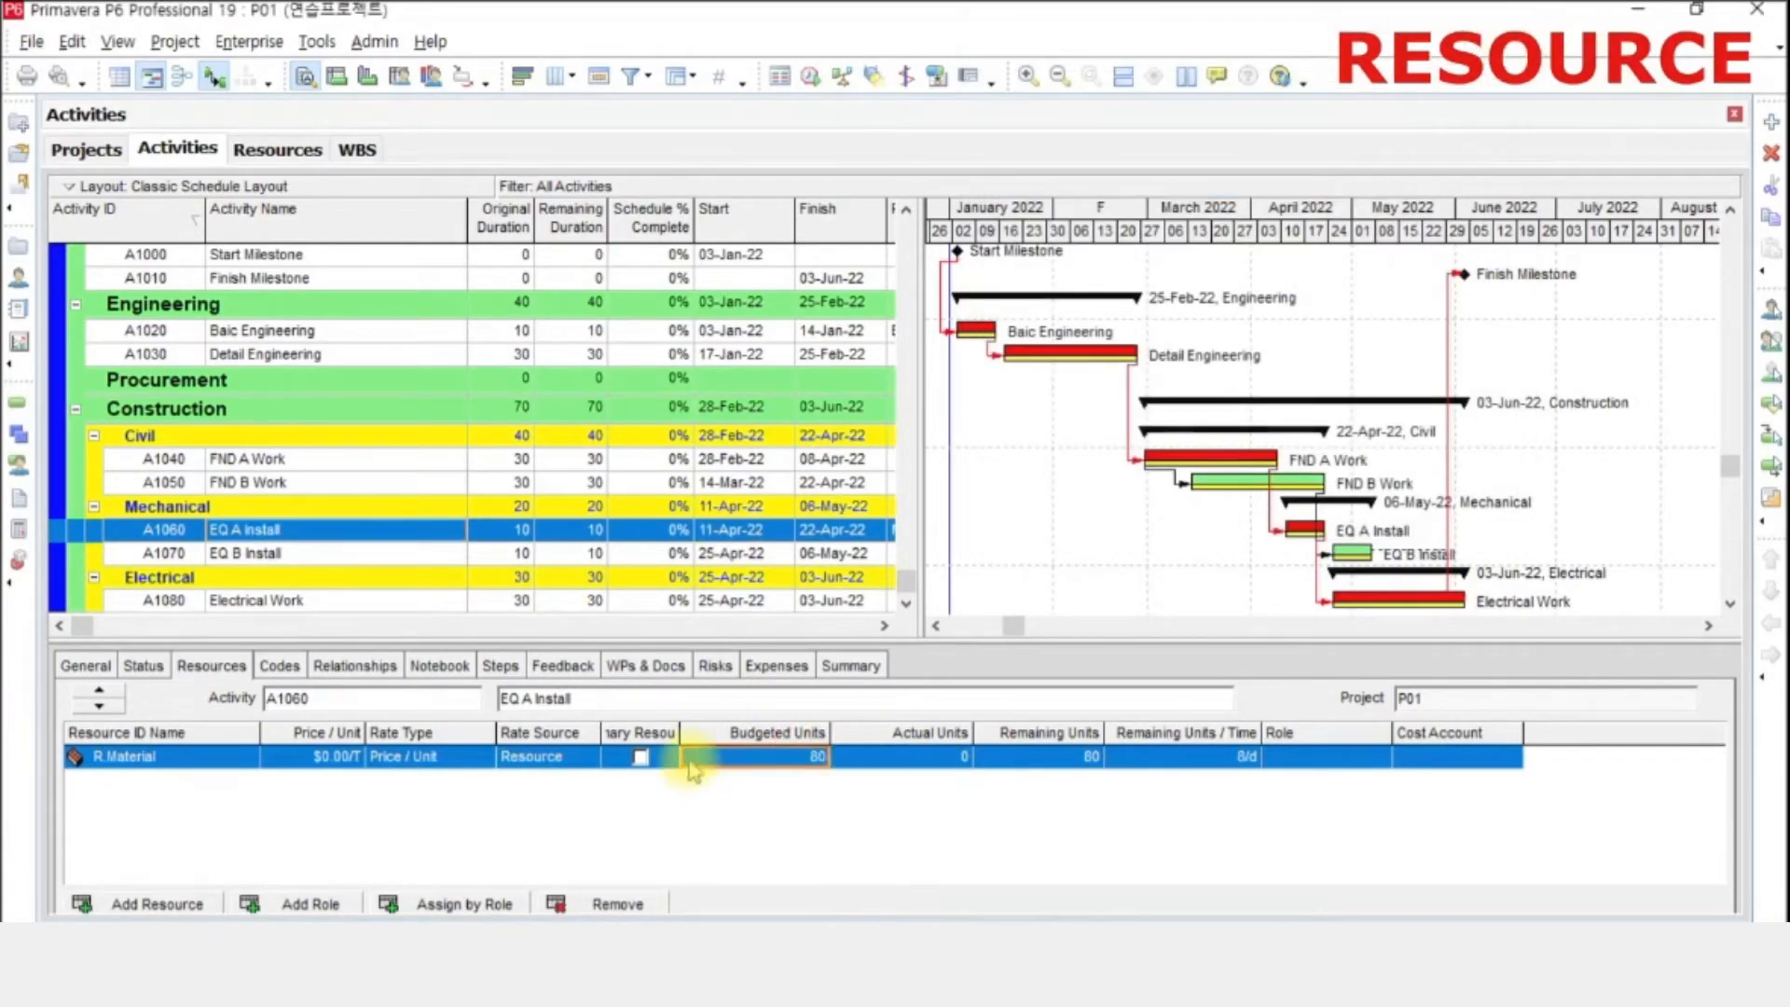
pyautogui.click(814, 760)
pyautogui.write('100')
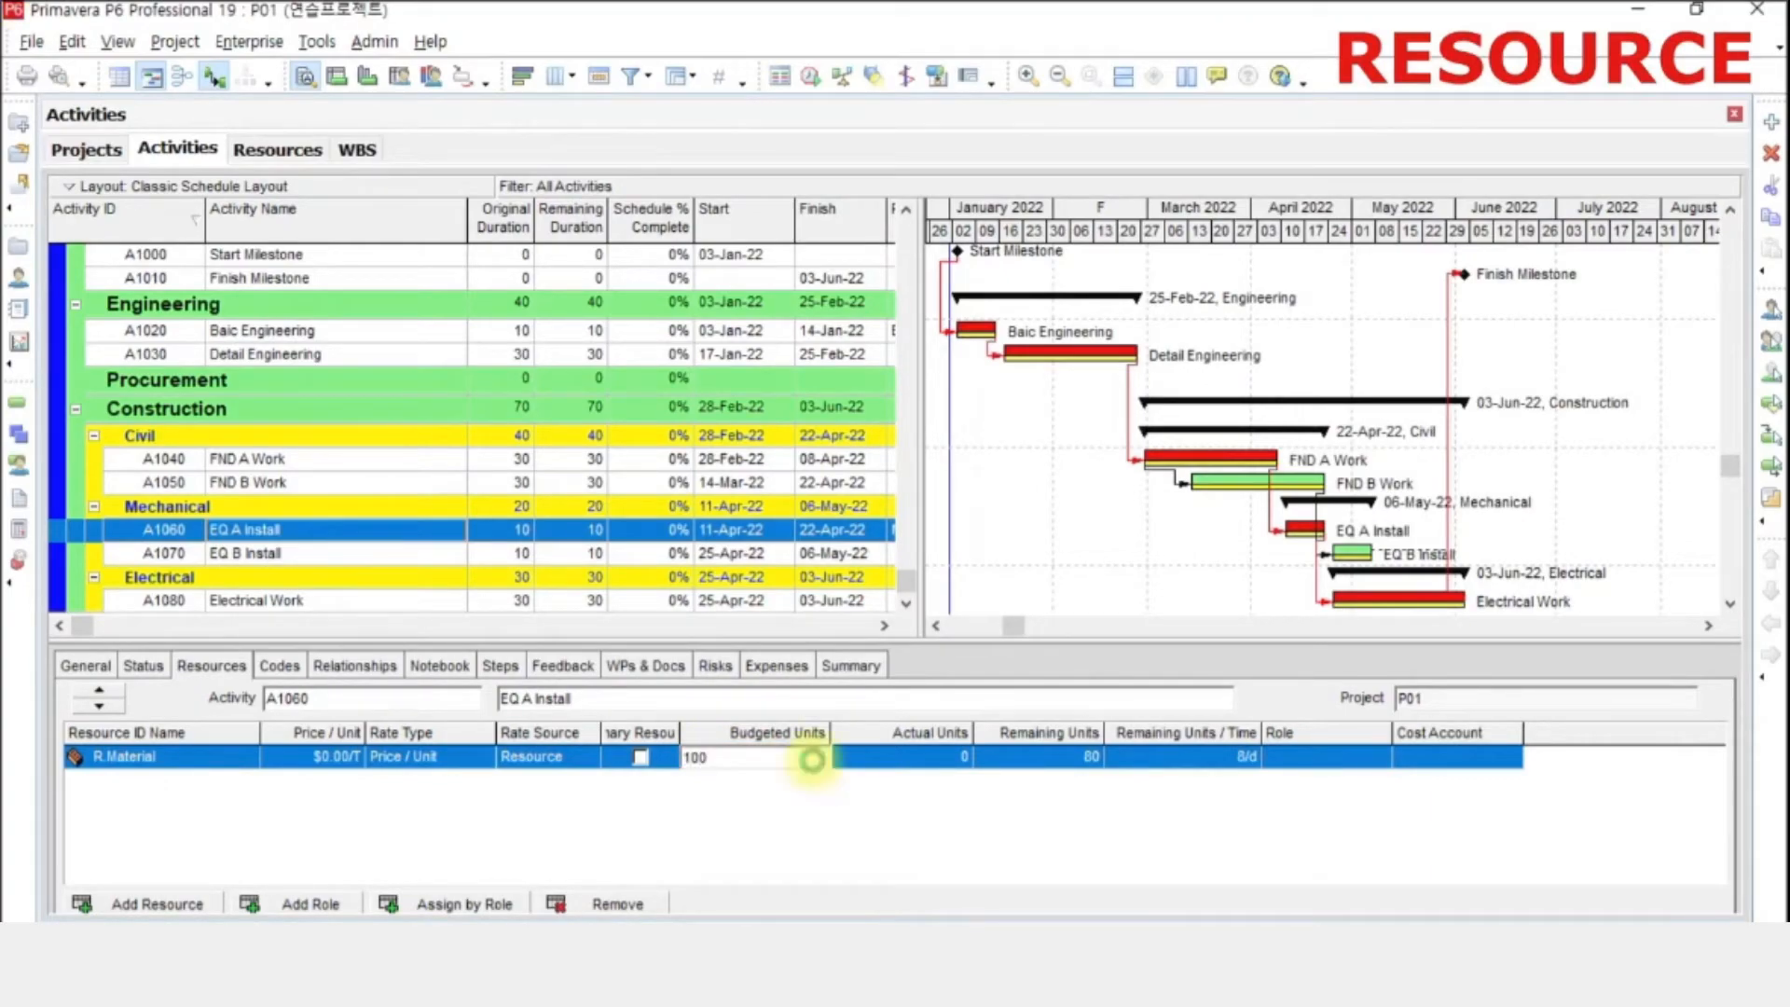
pyautogui.press('Return')
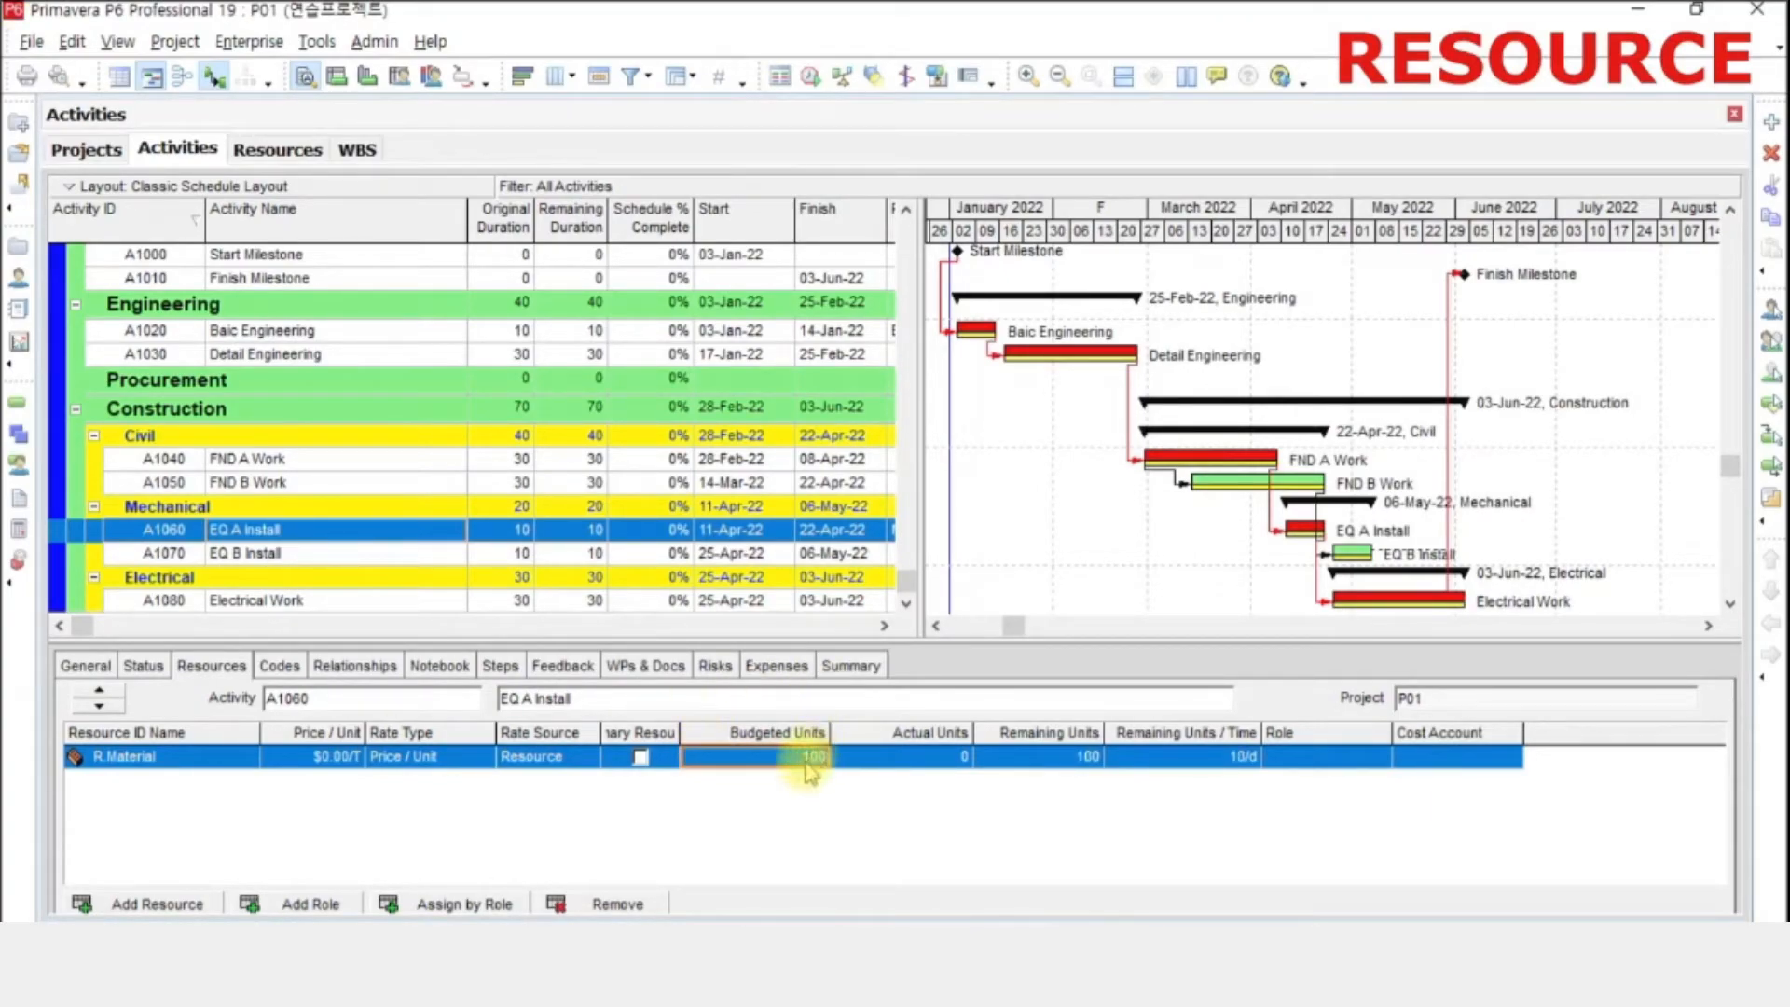
pyautogui.click(732, 556)
pyautogui.click(734, 531)
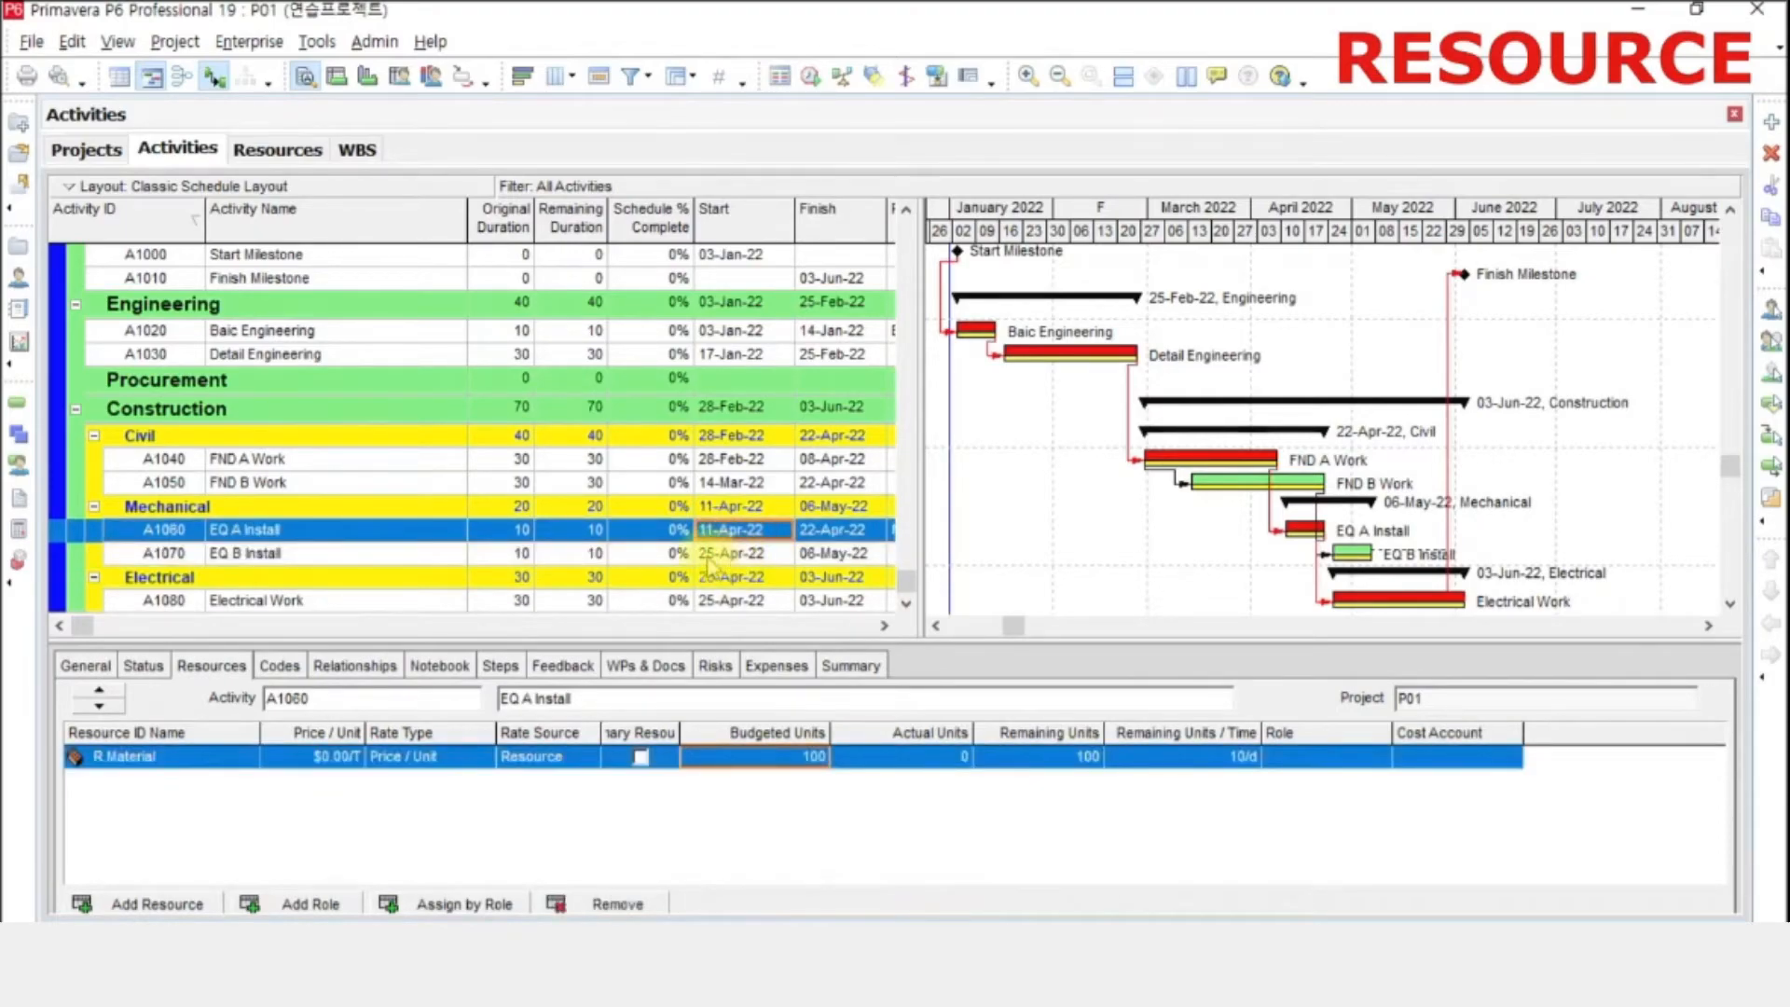
# - Assign resource R01 Basic ENGR to activity A1030 Detail Engineering
pyautogui.click(345, 356)
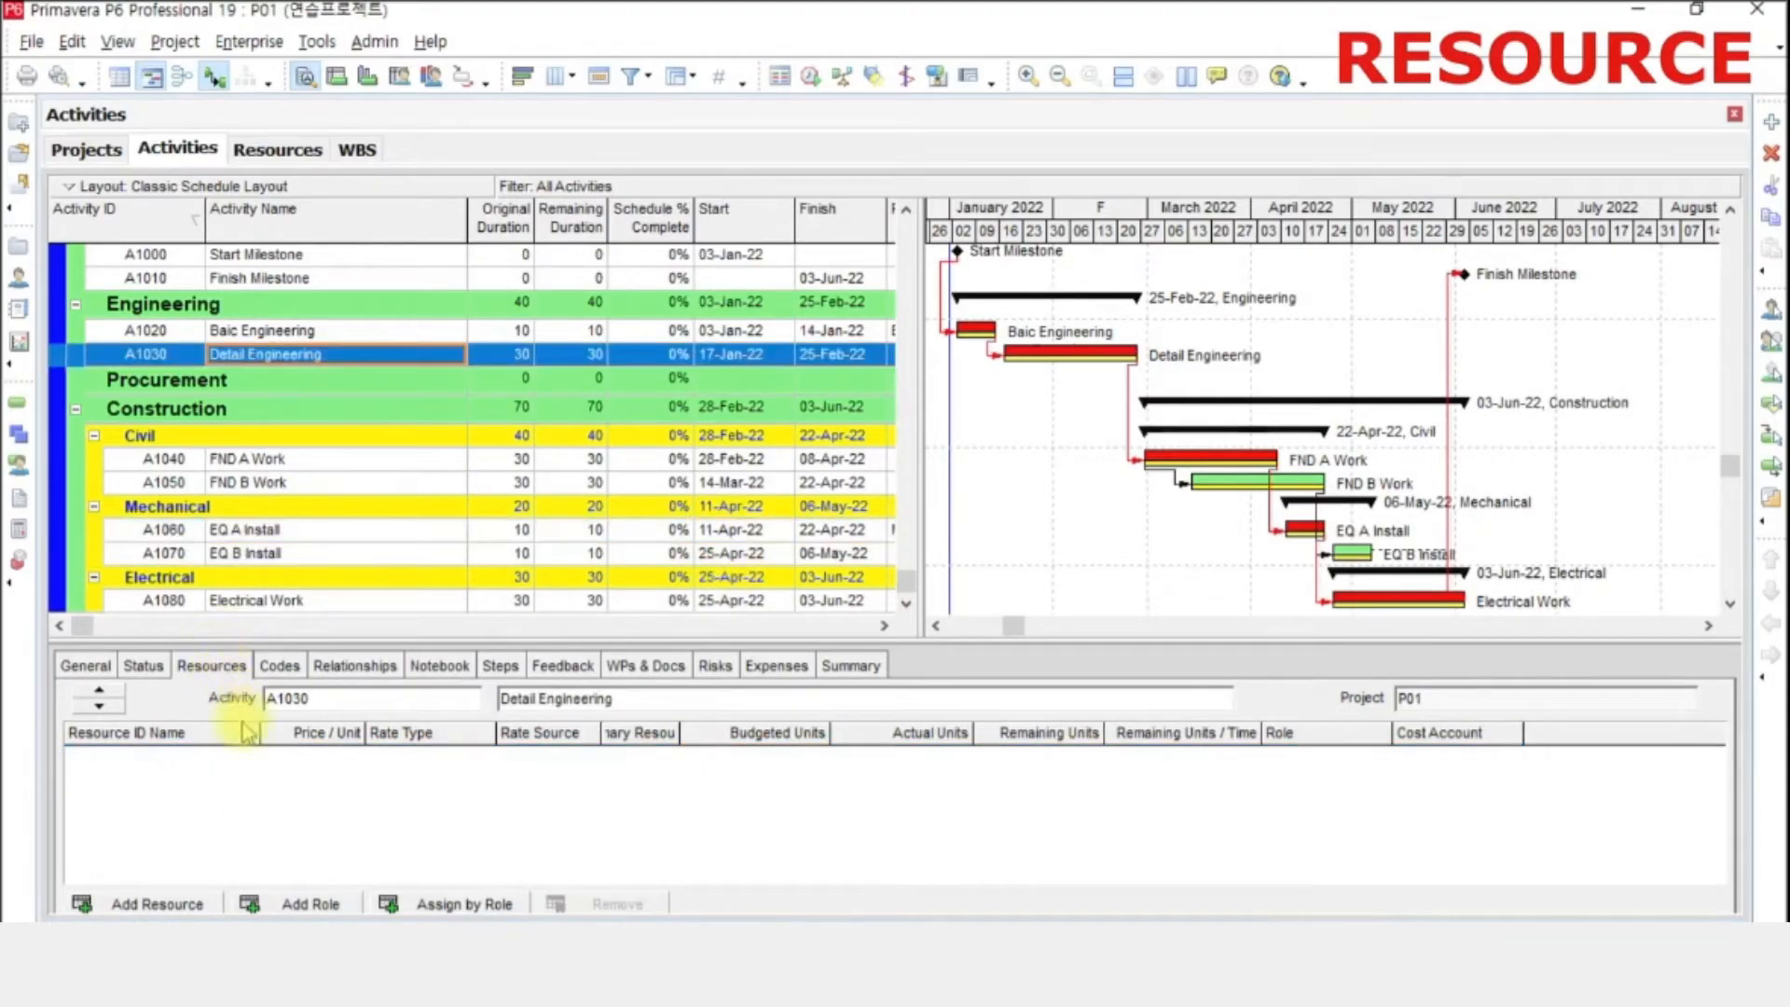
pyautogui.click(152, 904)
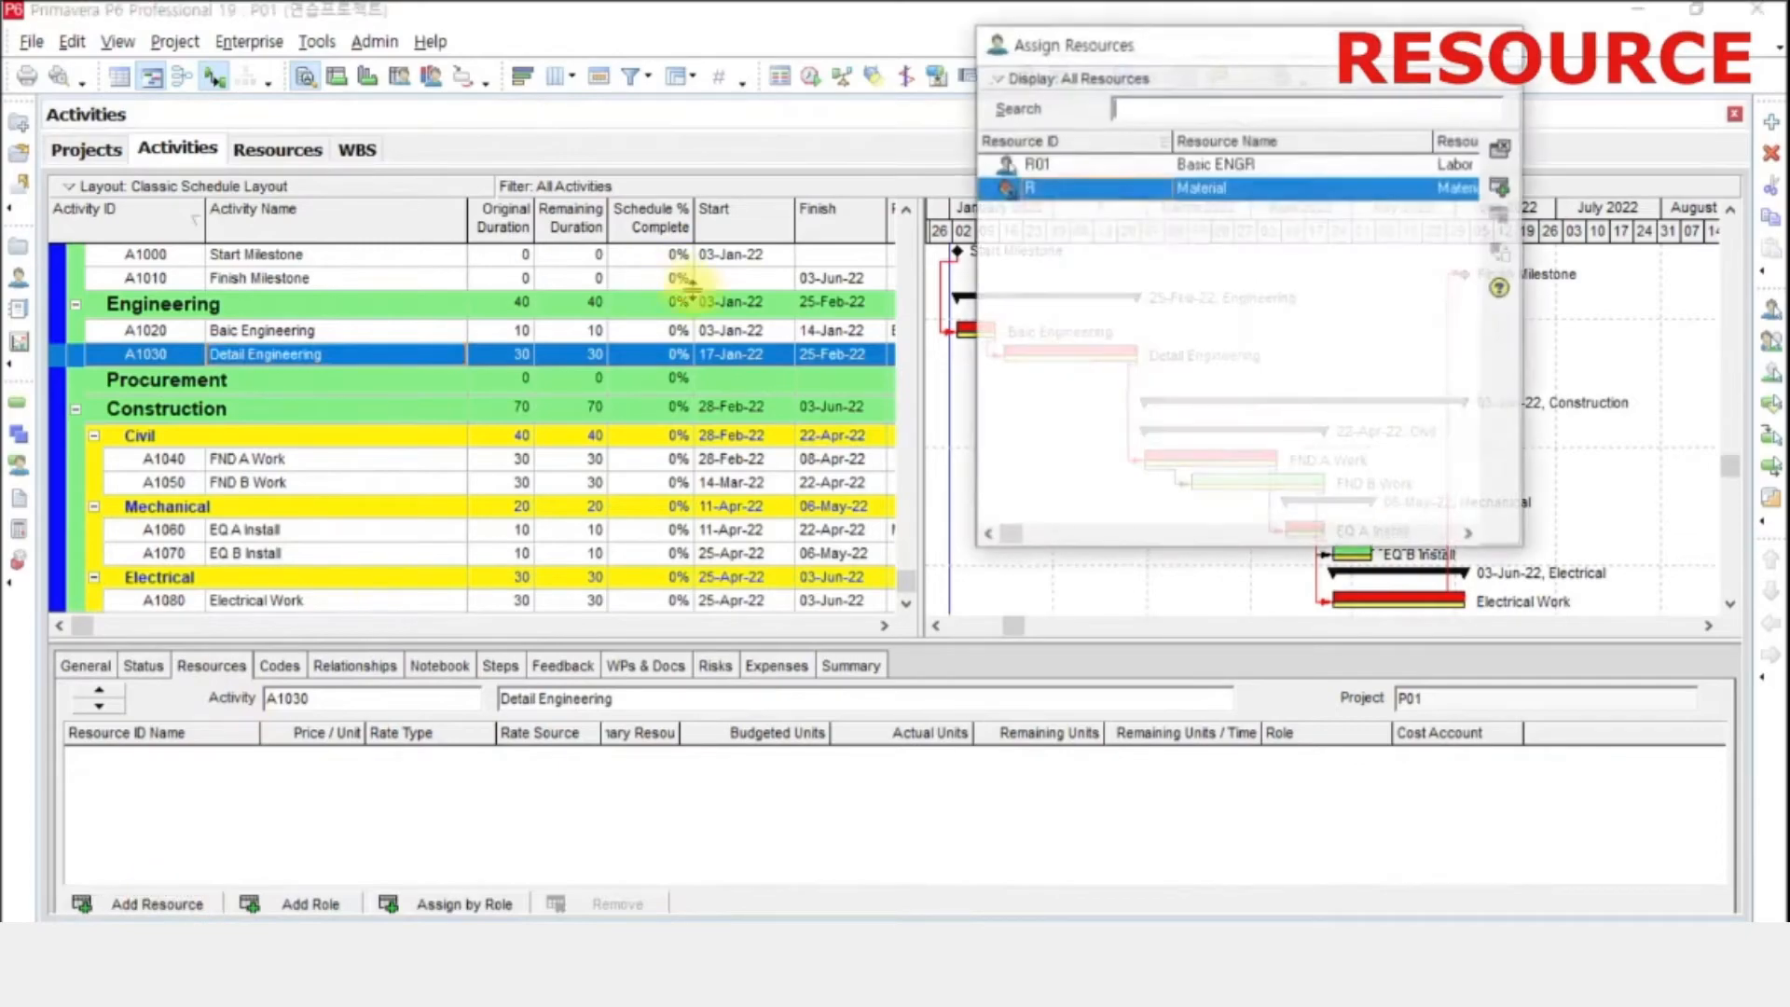
pyautogui.doubleClick(1117, 166)
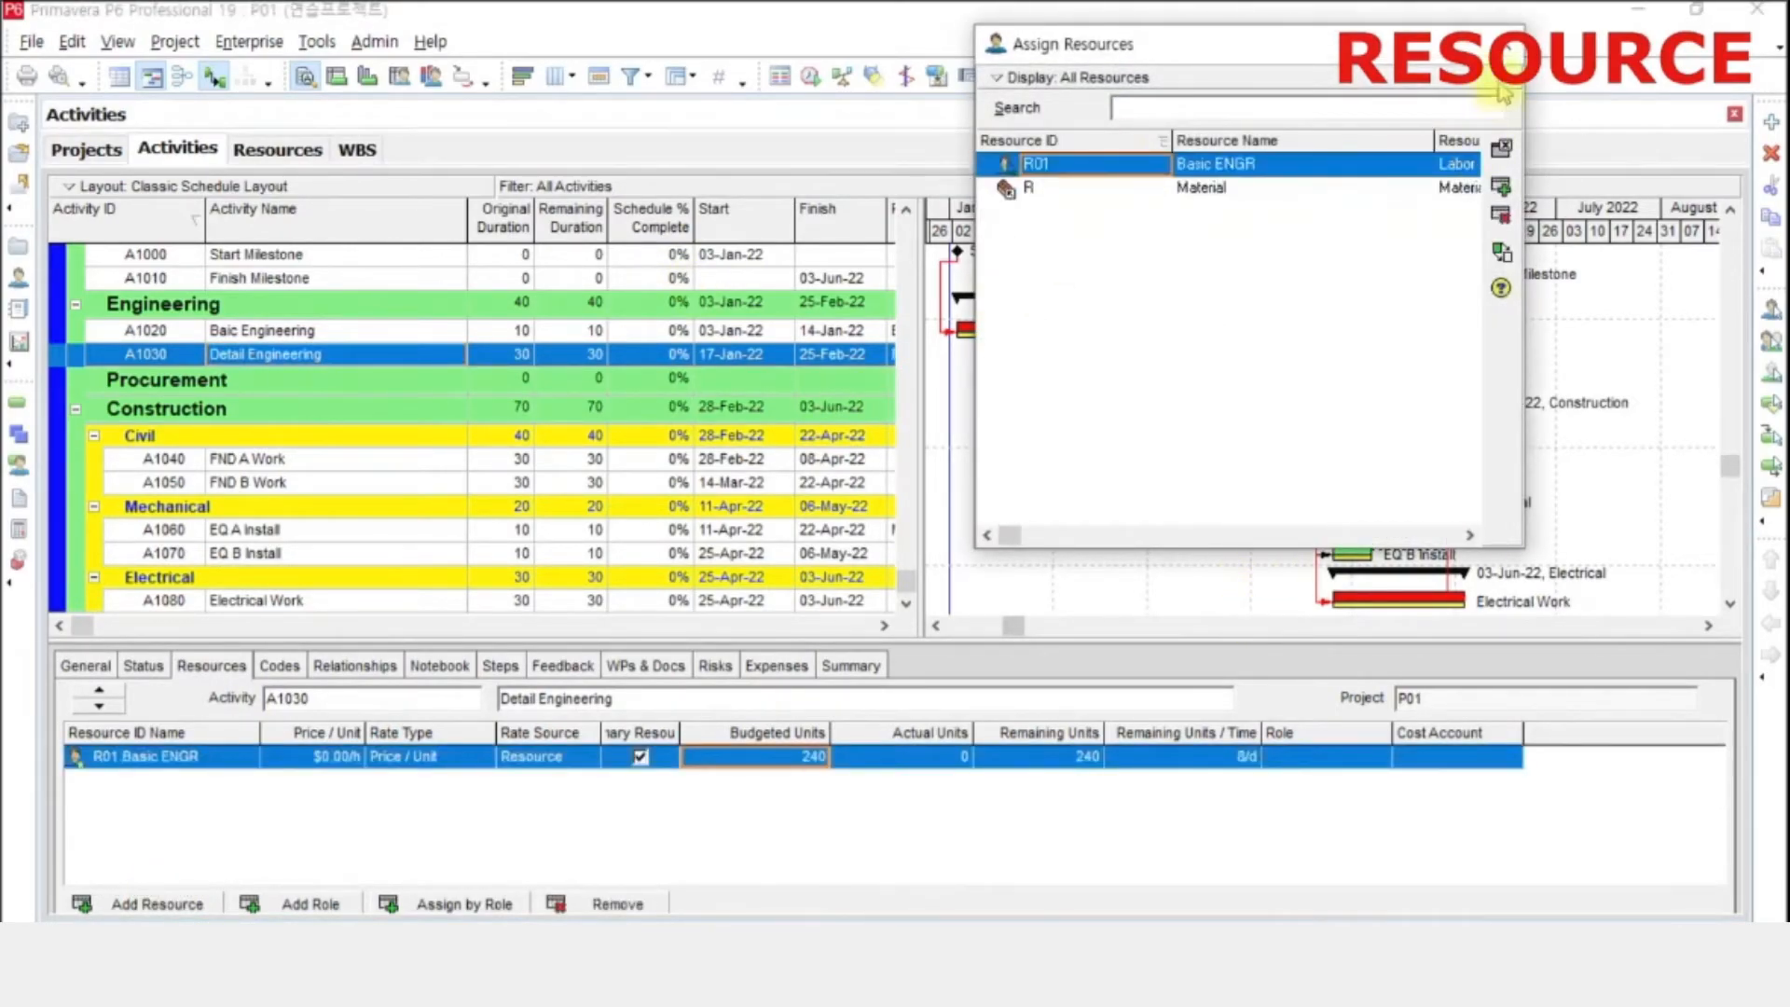
# - Assign the Material resource to activity A1070 EQ B Install under Mechanical and finish assigning resources
pyautogui.click(1511, 52)
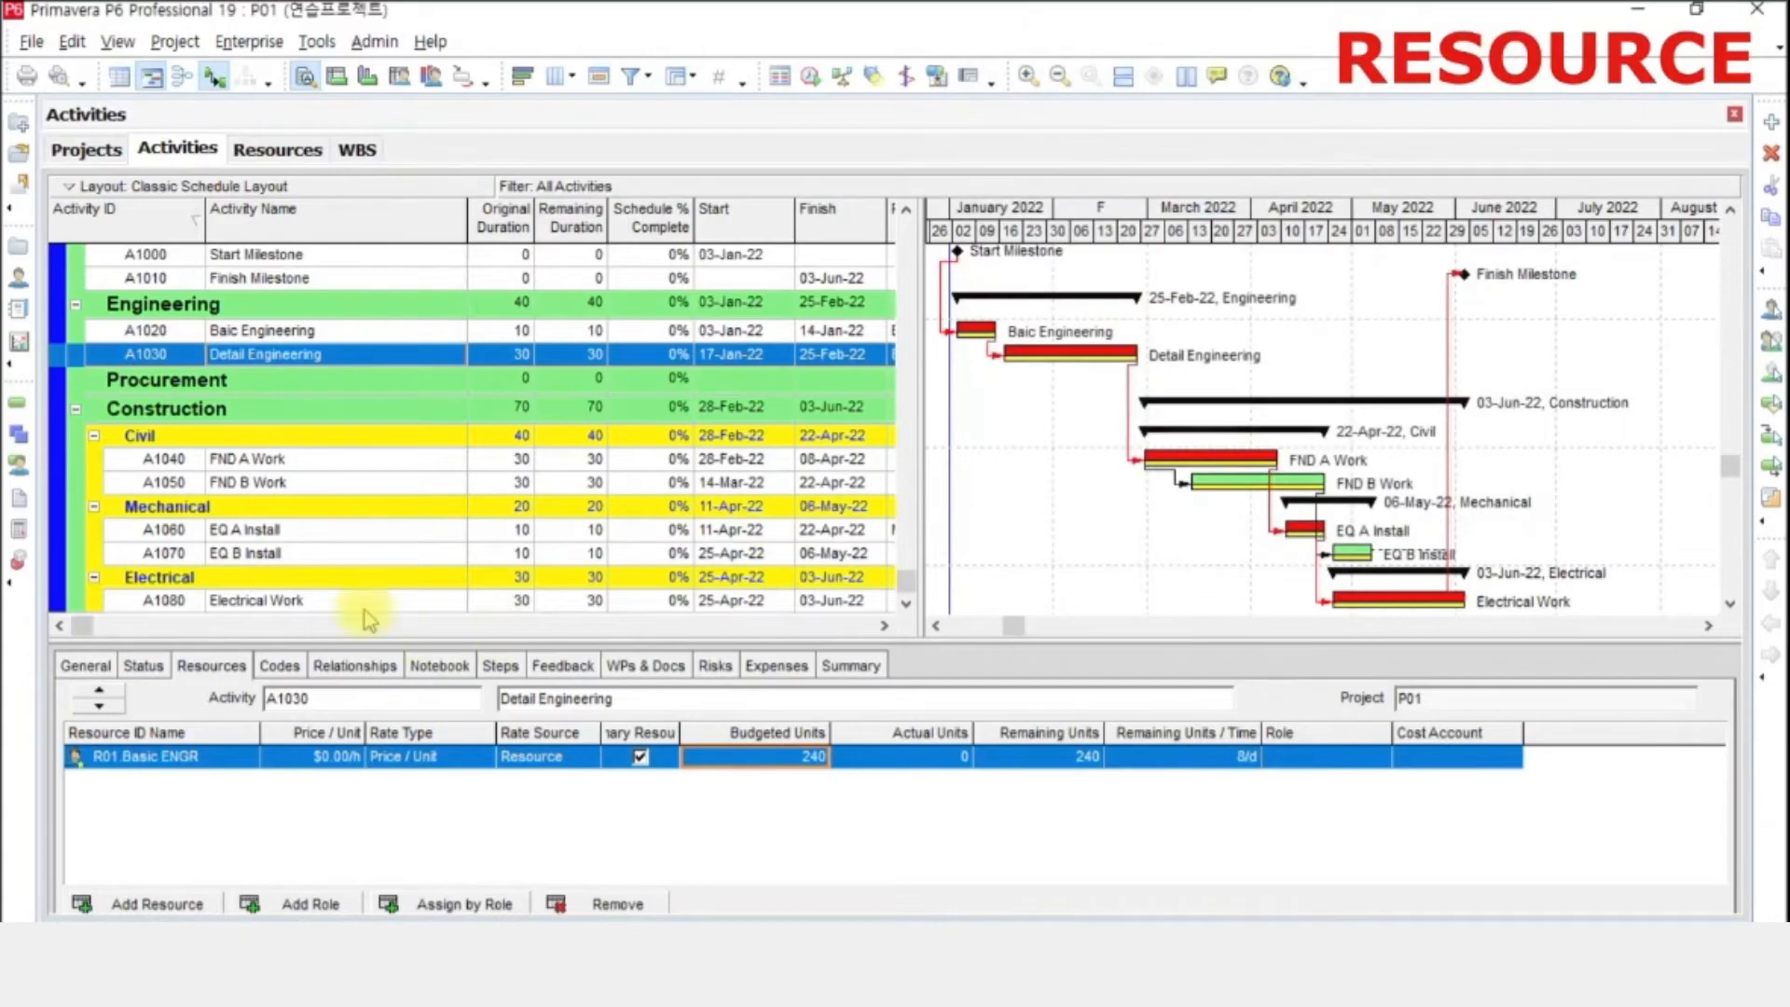
pyautogui.click(280, 550)
pyautogui.click(152, 903)
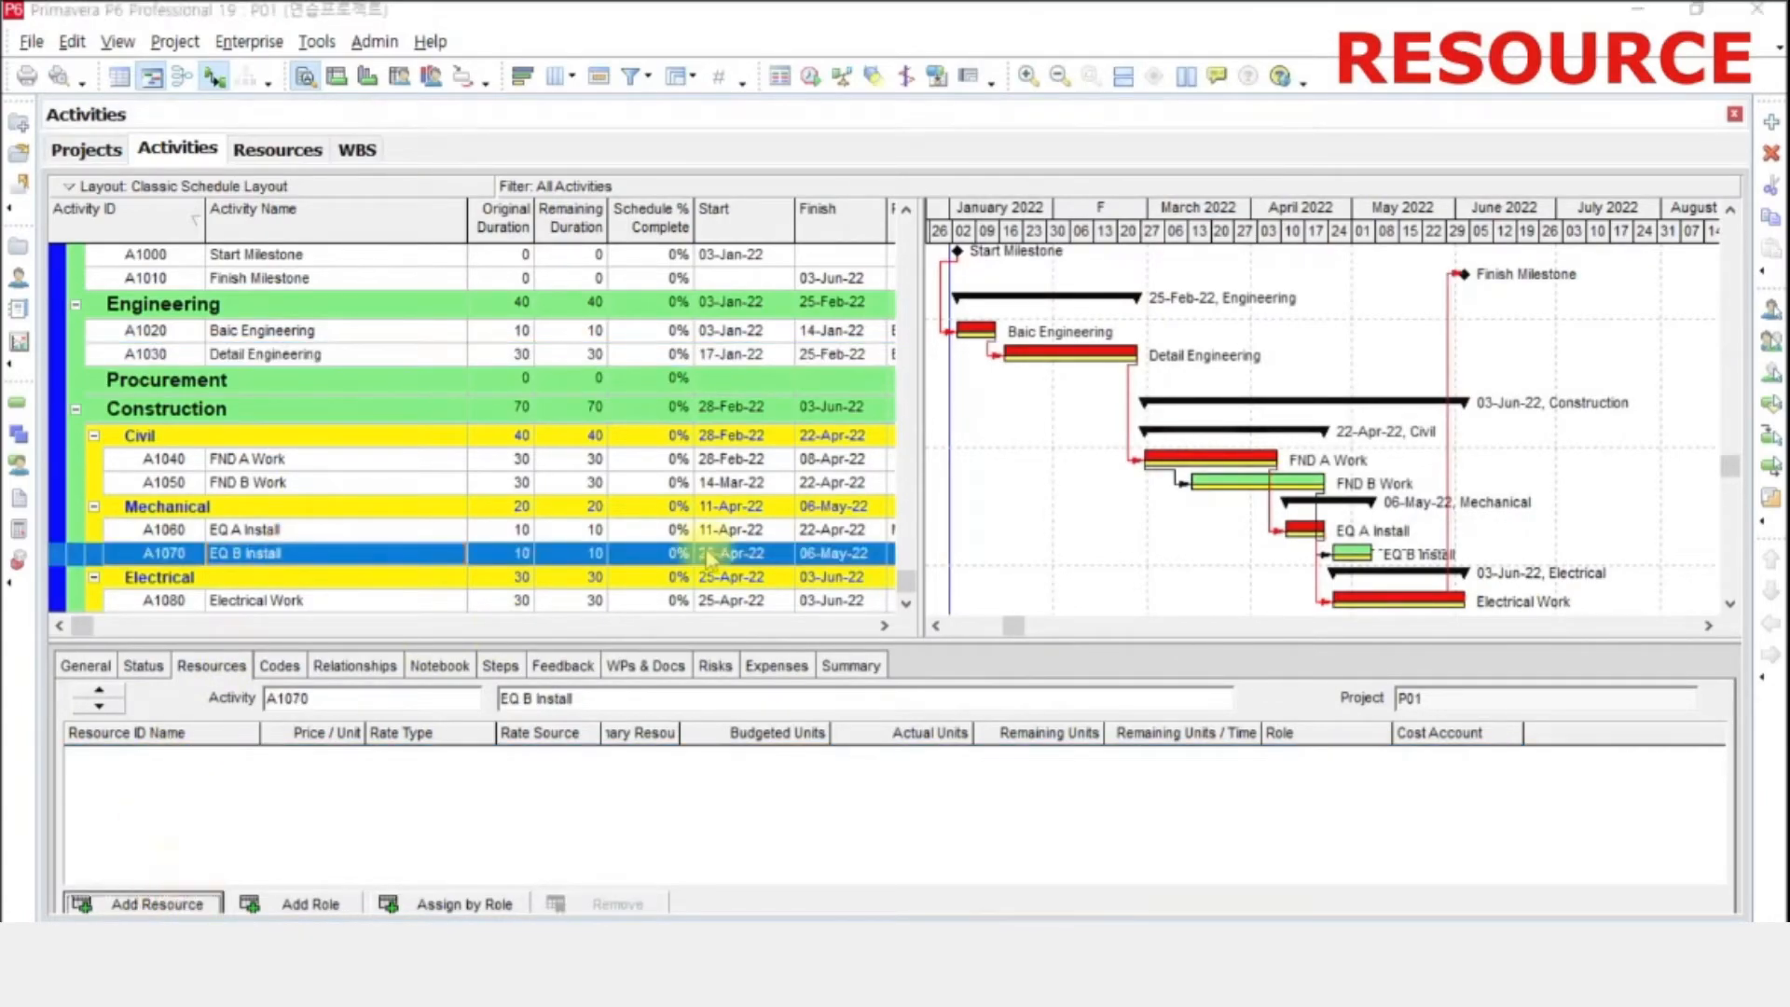
pyautogui.doubleClick(1156, 188)
pyautogui.click(1512, 51)
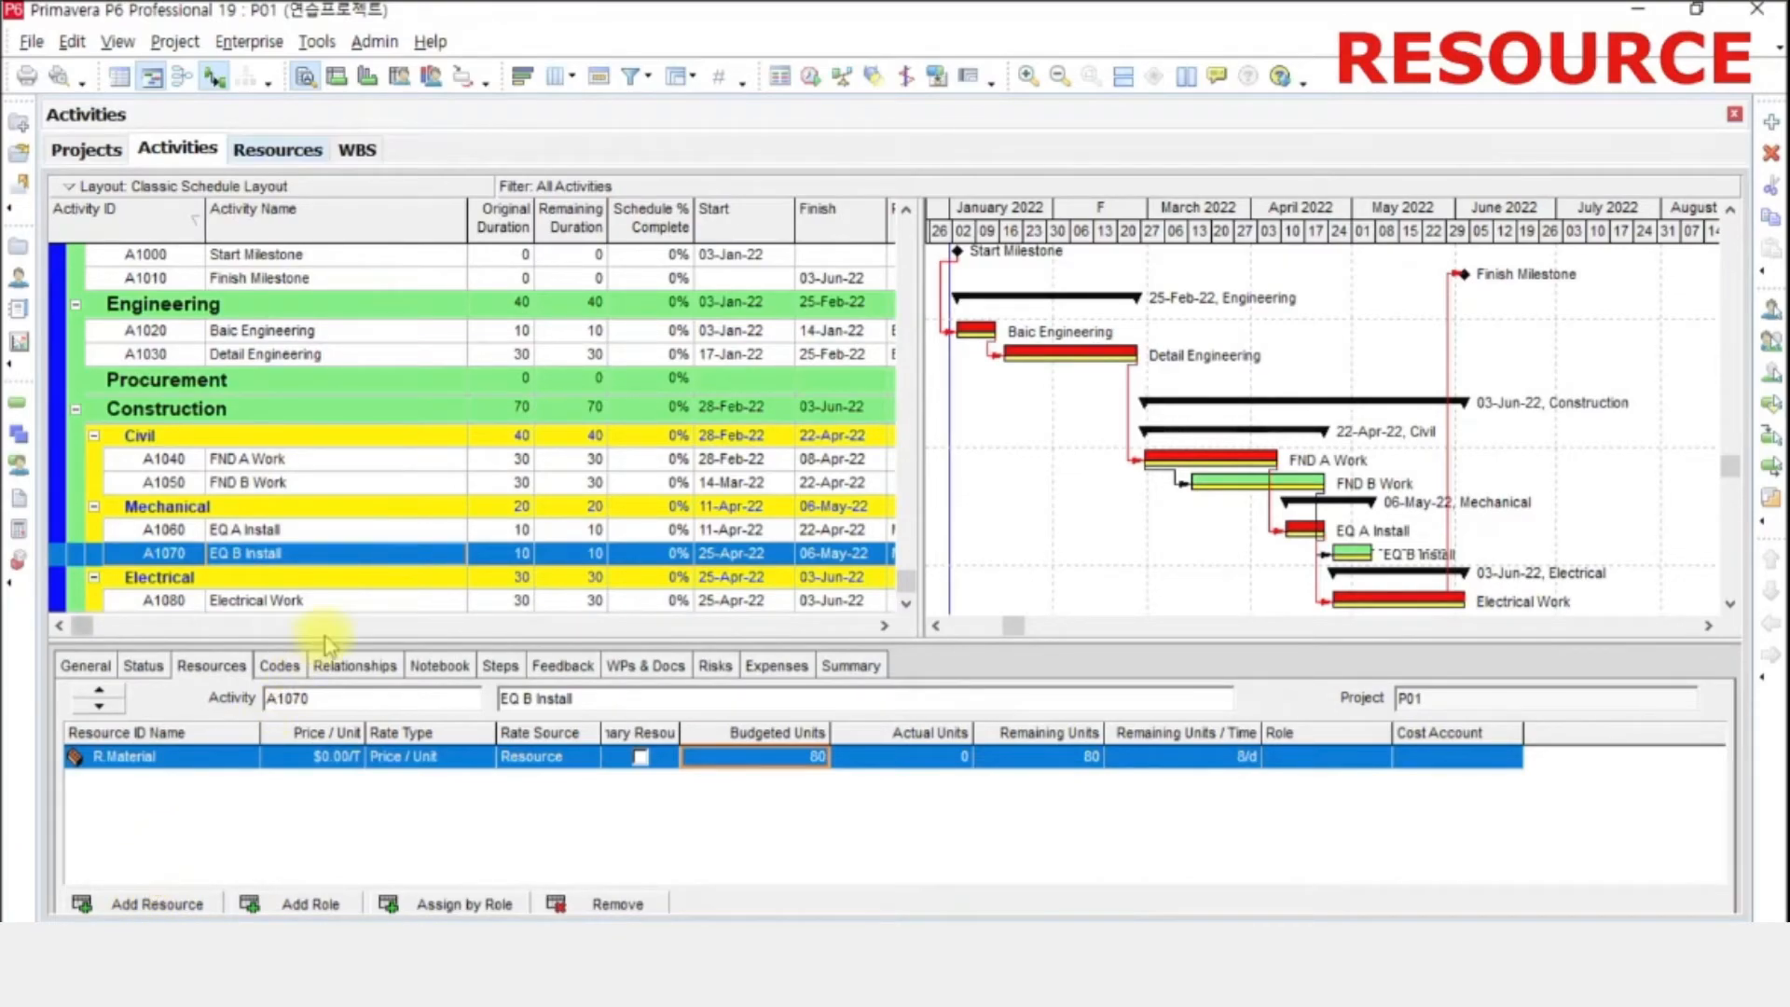
# - Display the activity usage spreadsheet and widen the timescale to read the weekly labor units of the Engineering activities
pyautogui.click(337, 82)
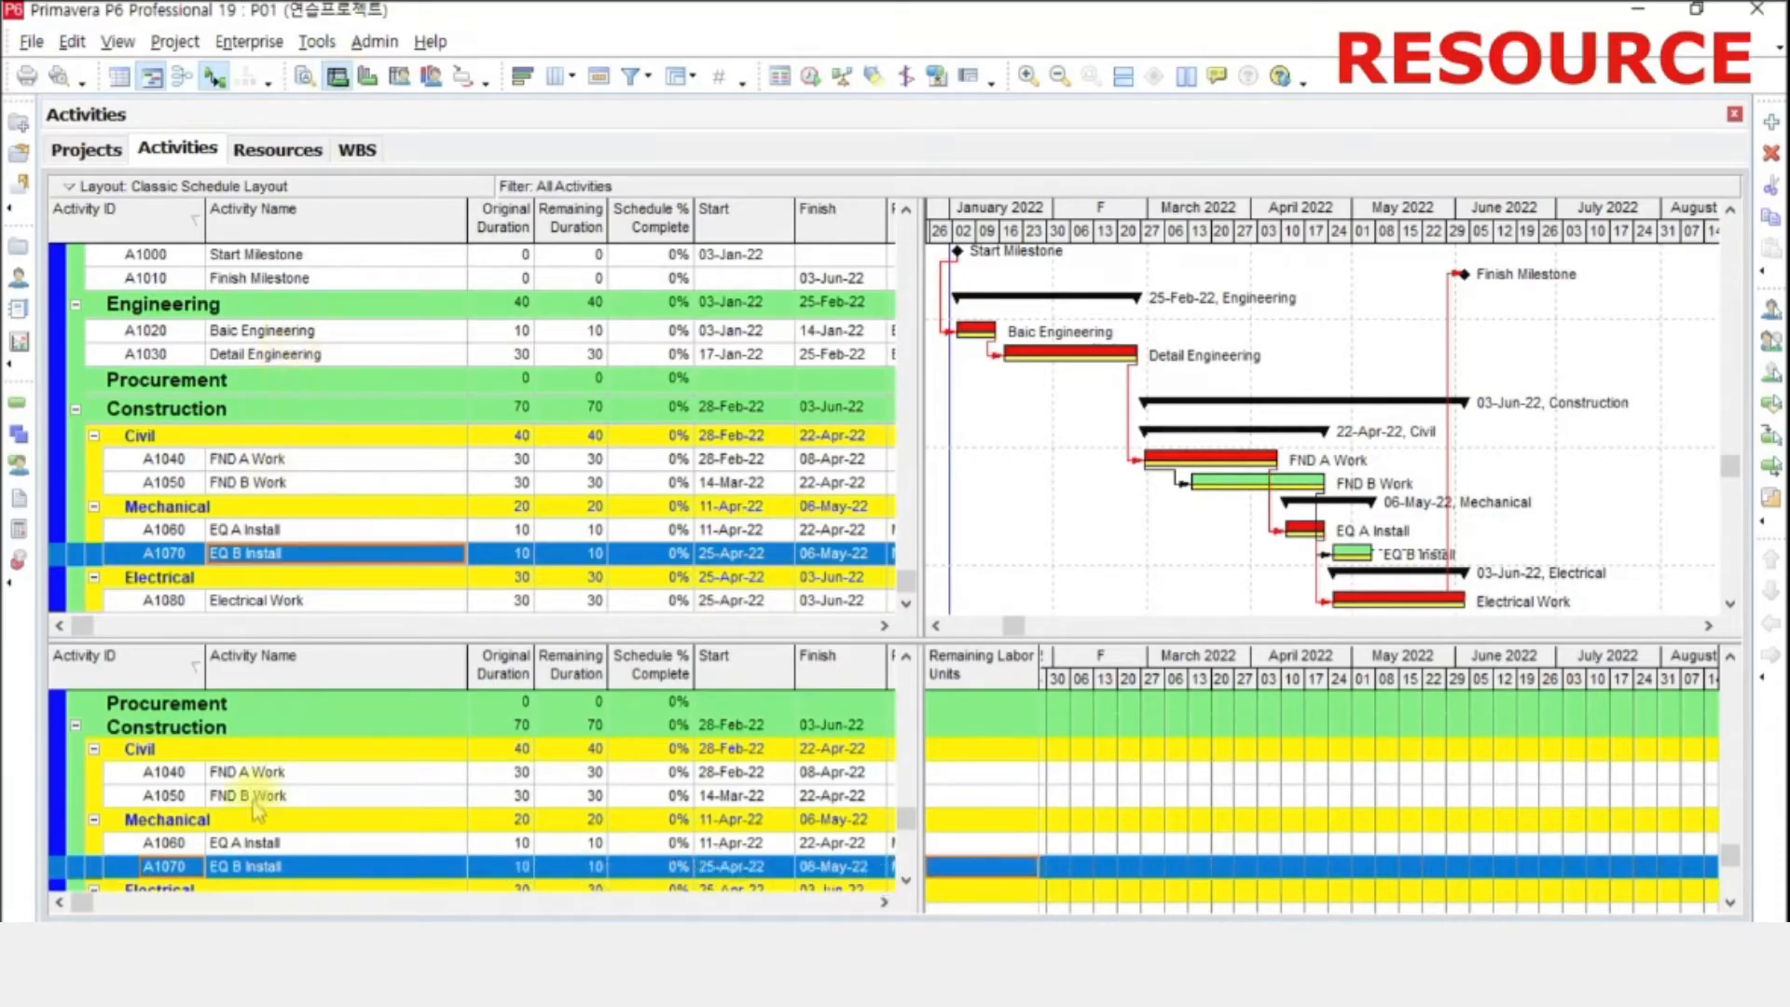
pyautogui.click(280, 774)
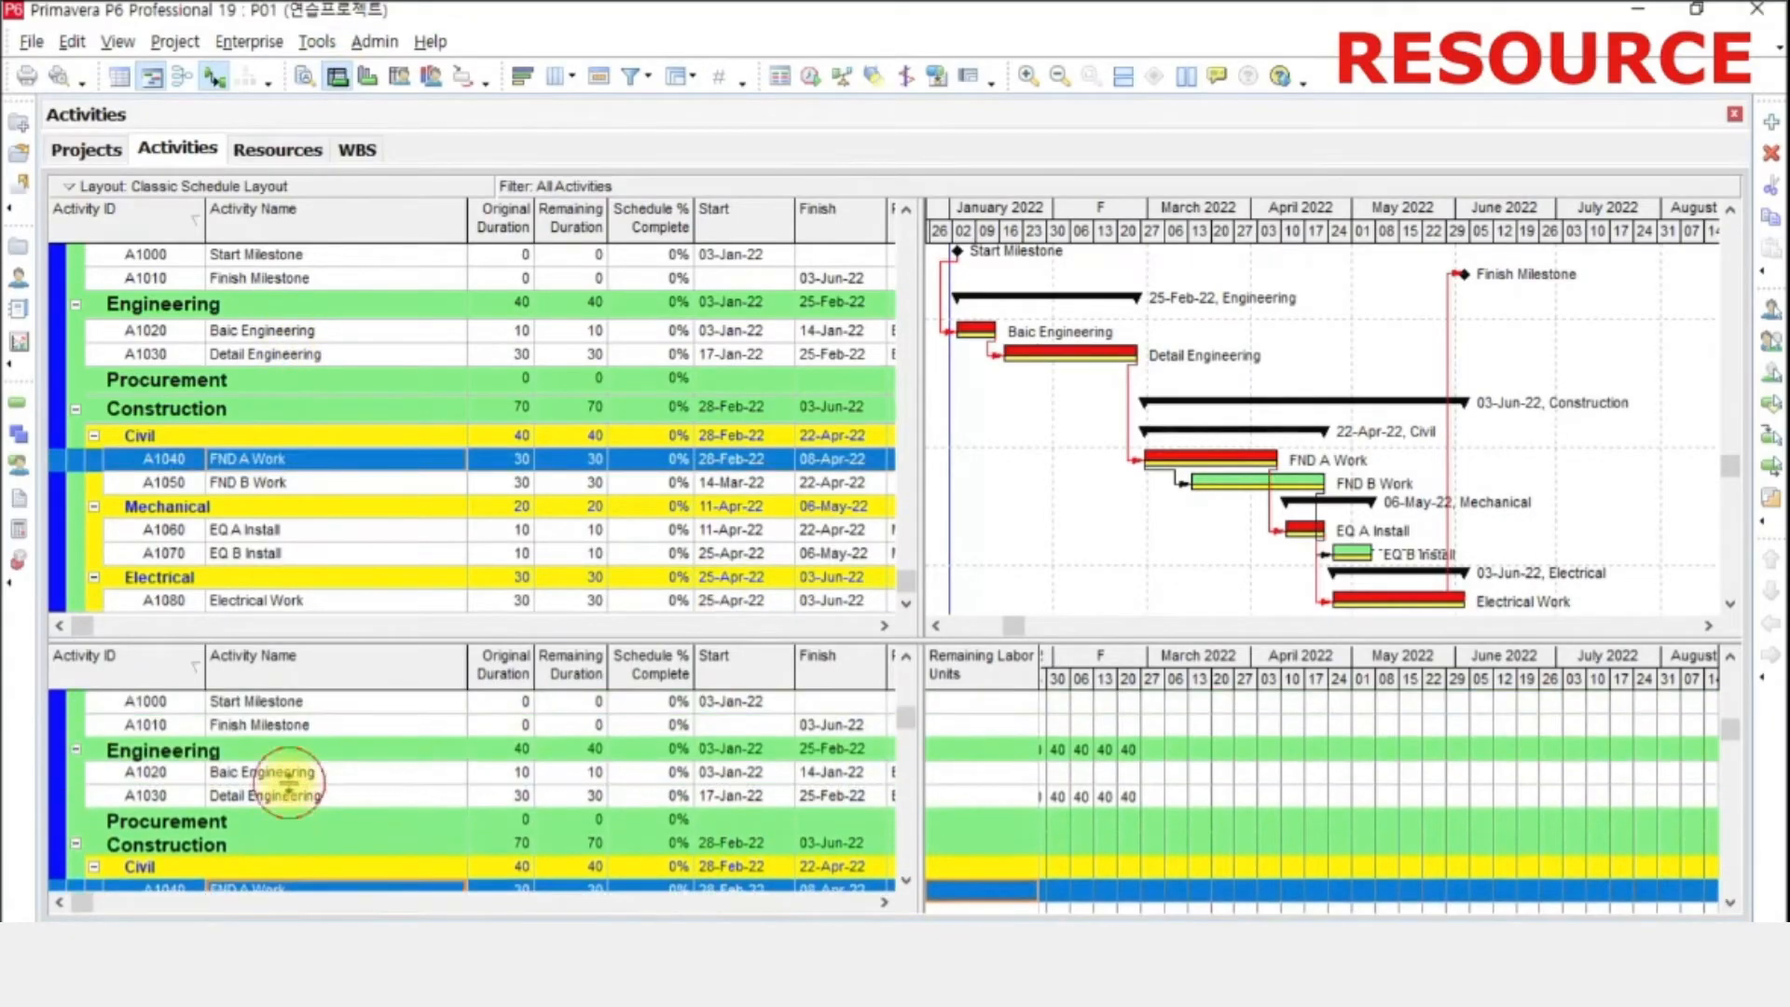
pyautogui.click(291, 775)
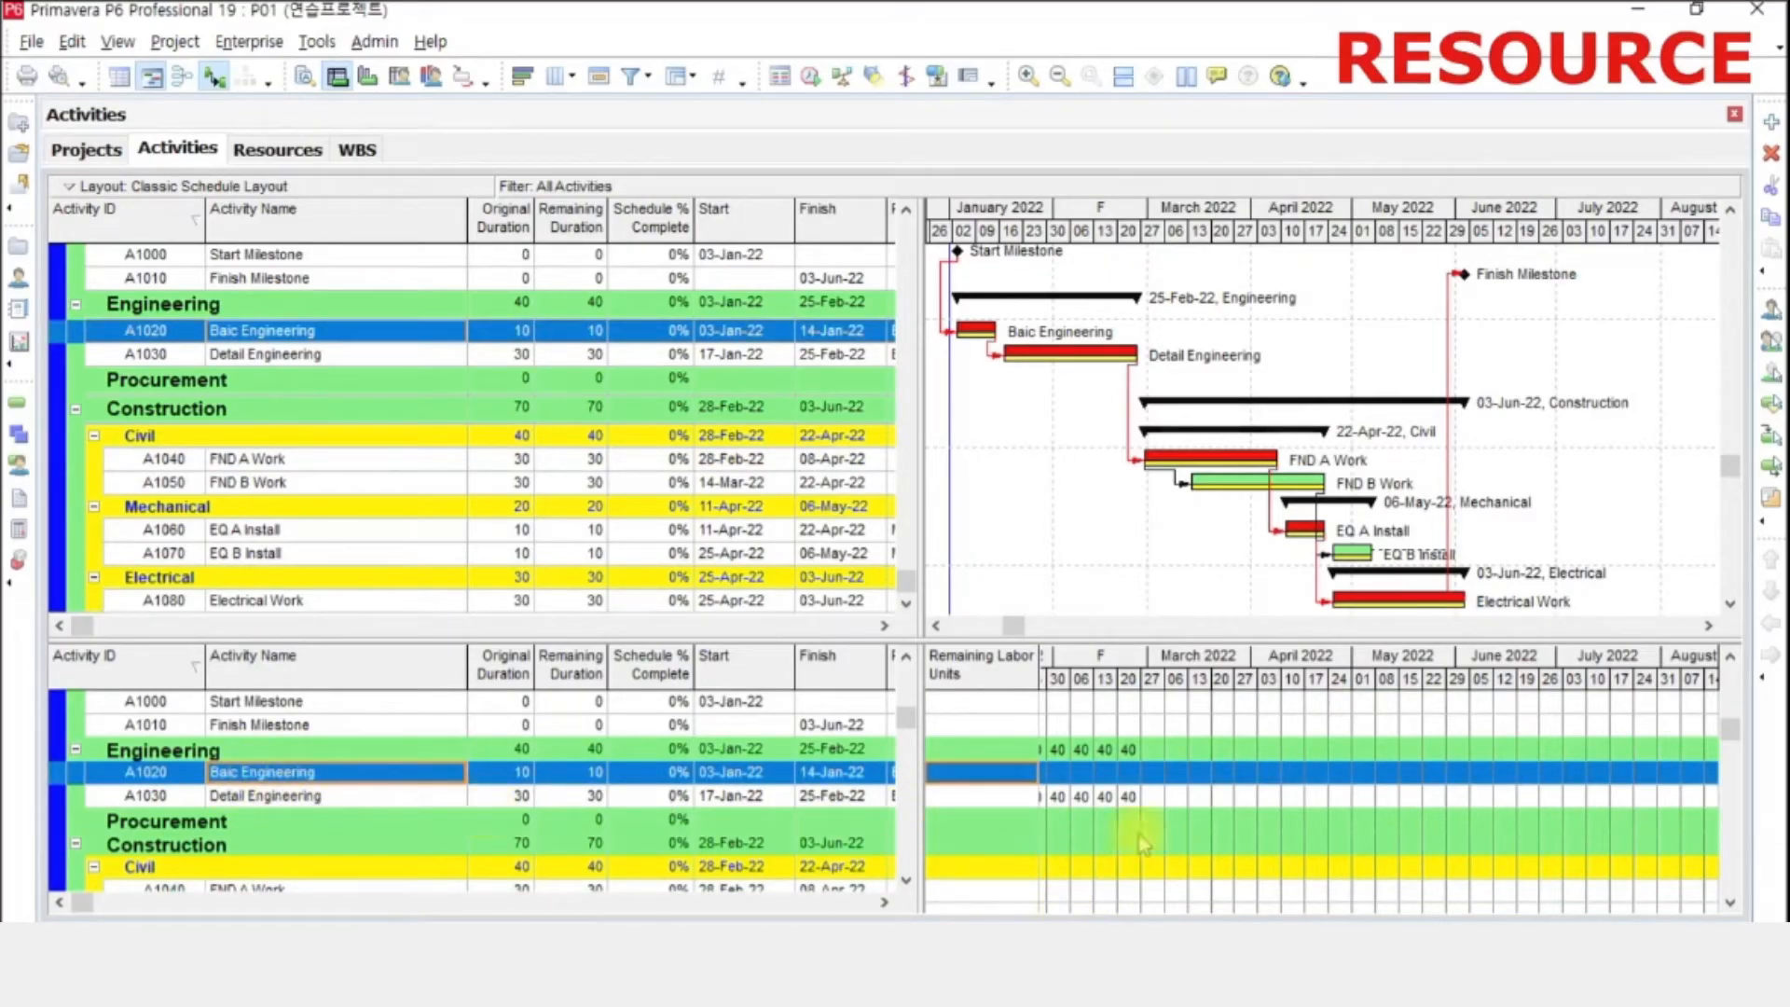
pyautogui.moveTo(1174, 678); pyautogui.dragTo(1386, 685)
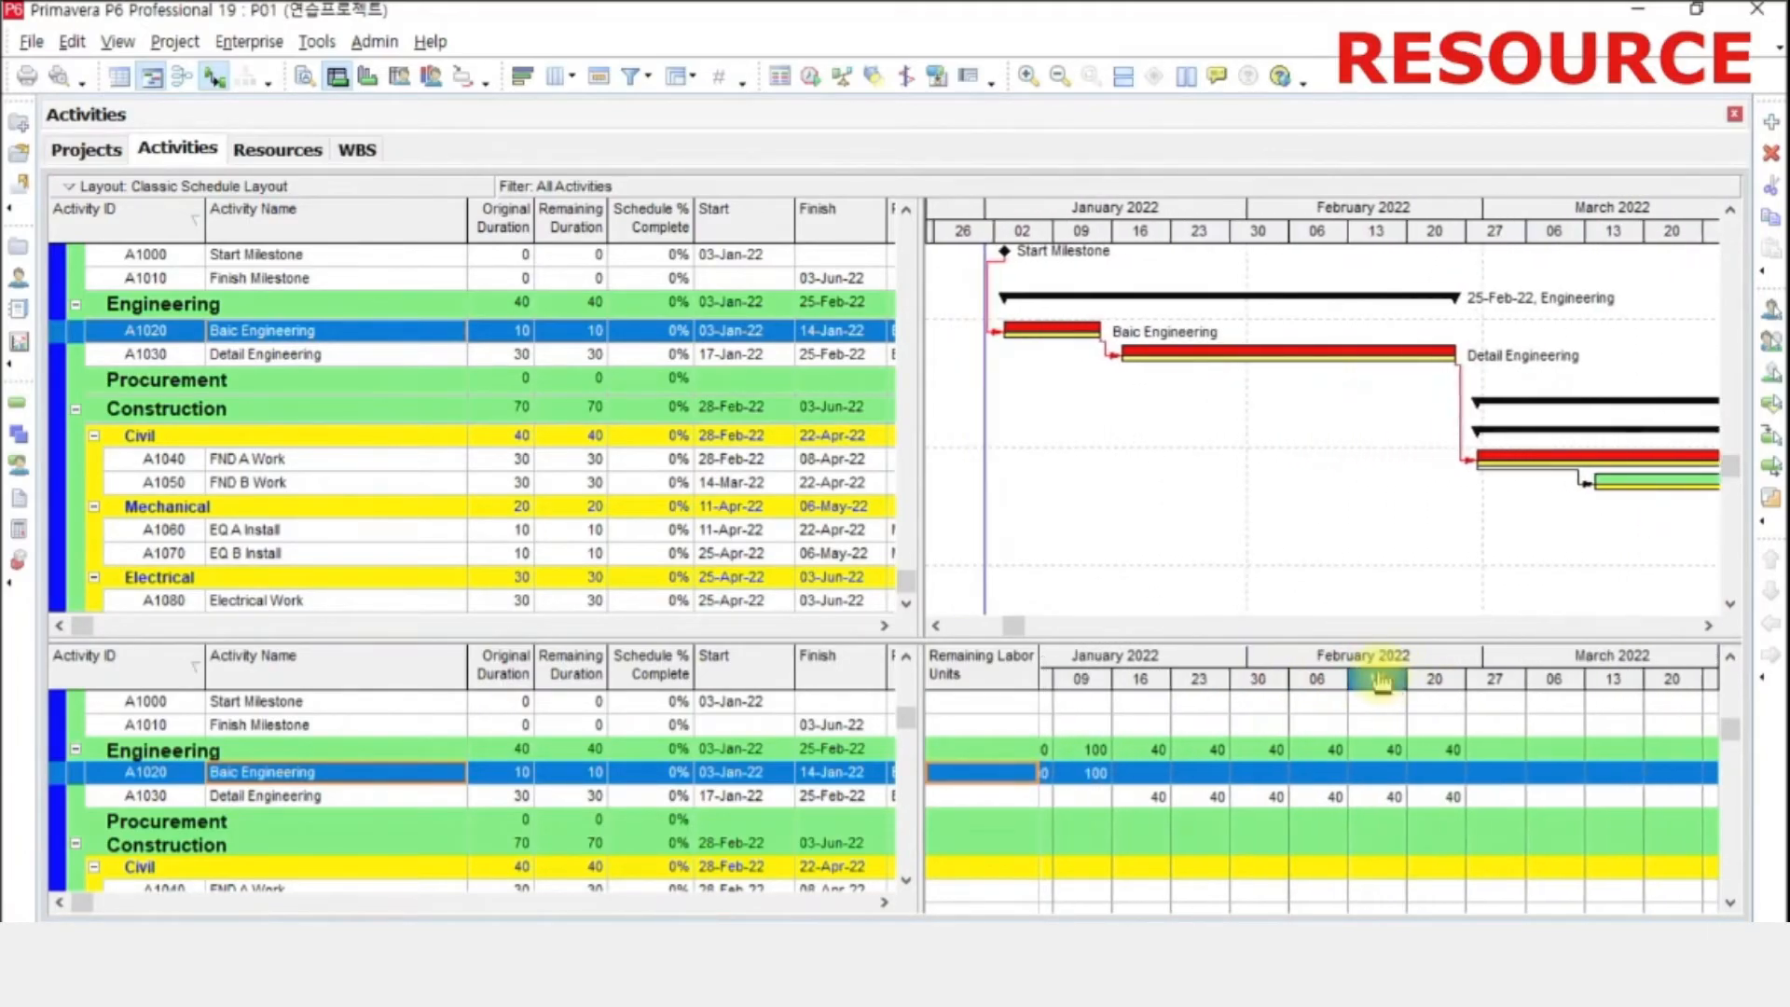
pyautogui.moveTo(1217, 682); pyautogui.dragTo(1254, 685)
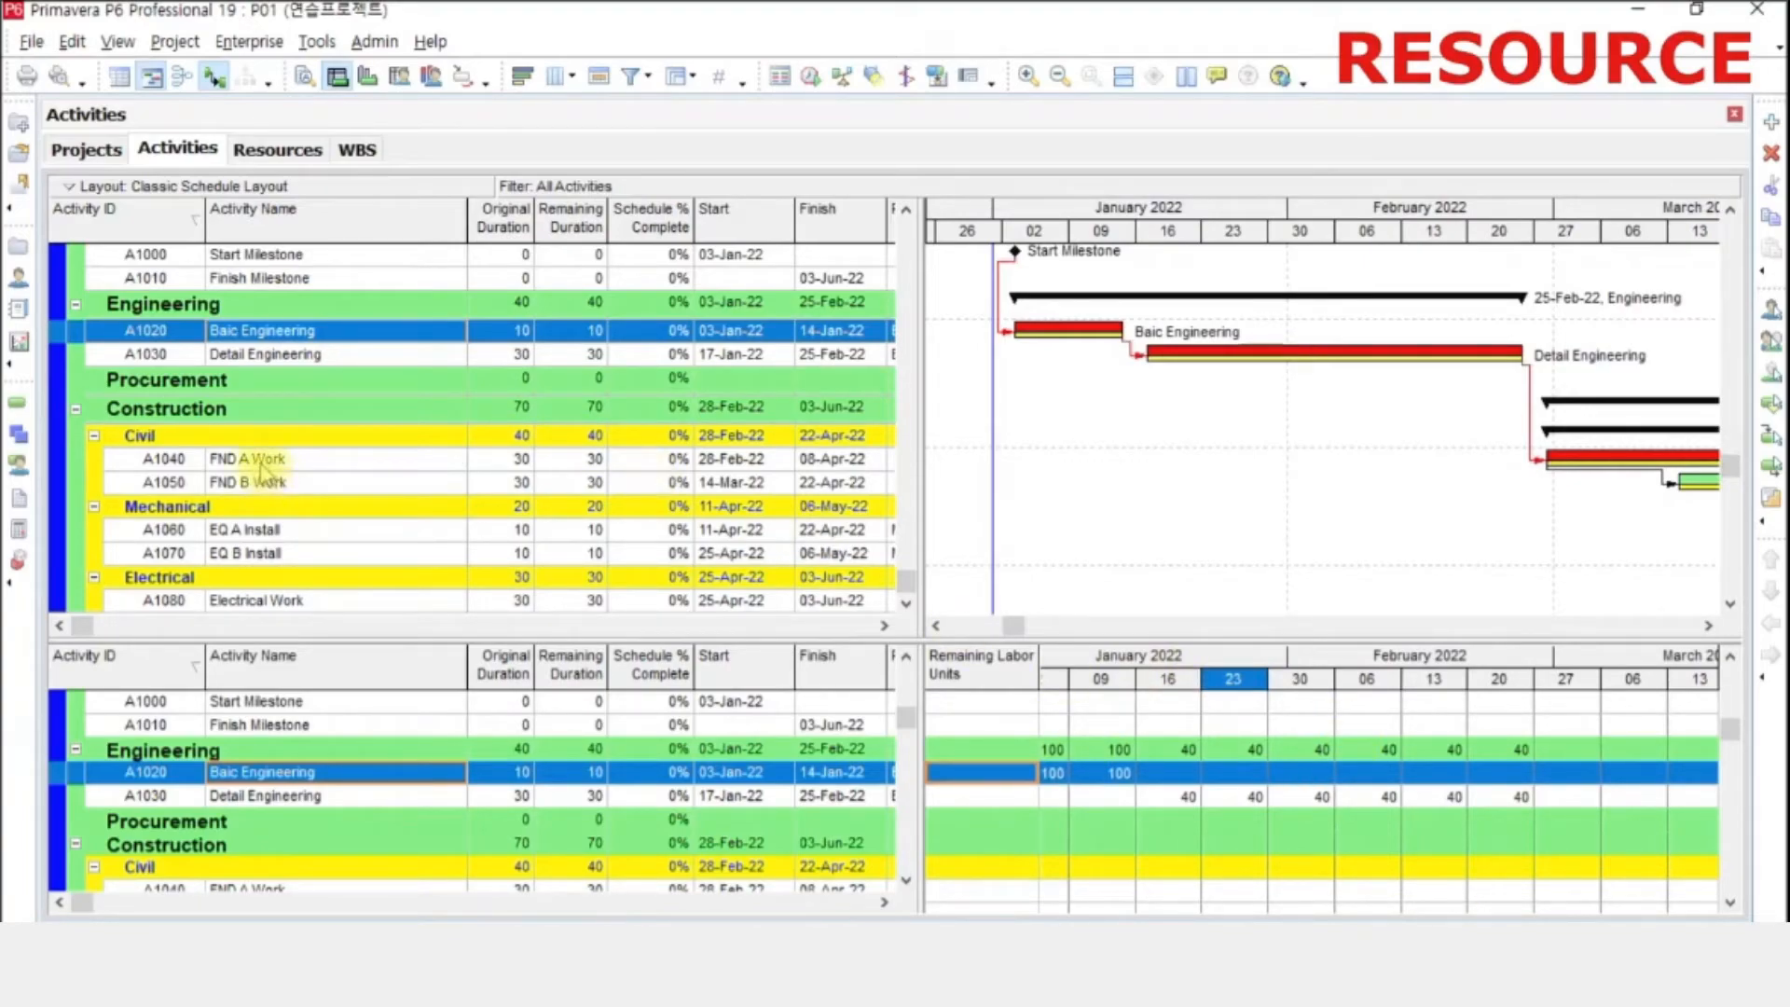
# - Display the resource usage spreadsheet and examine Basic ENGR's weekly remaining units on activities A1020 and A1030
pyautogui.click(400, 74)
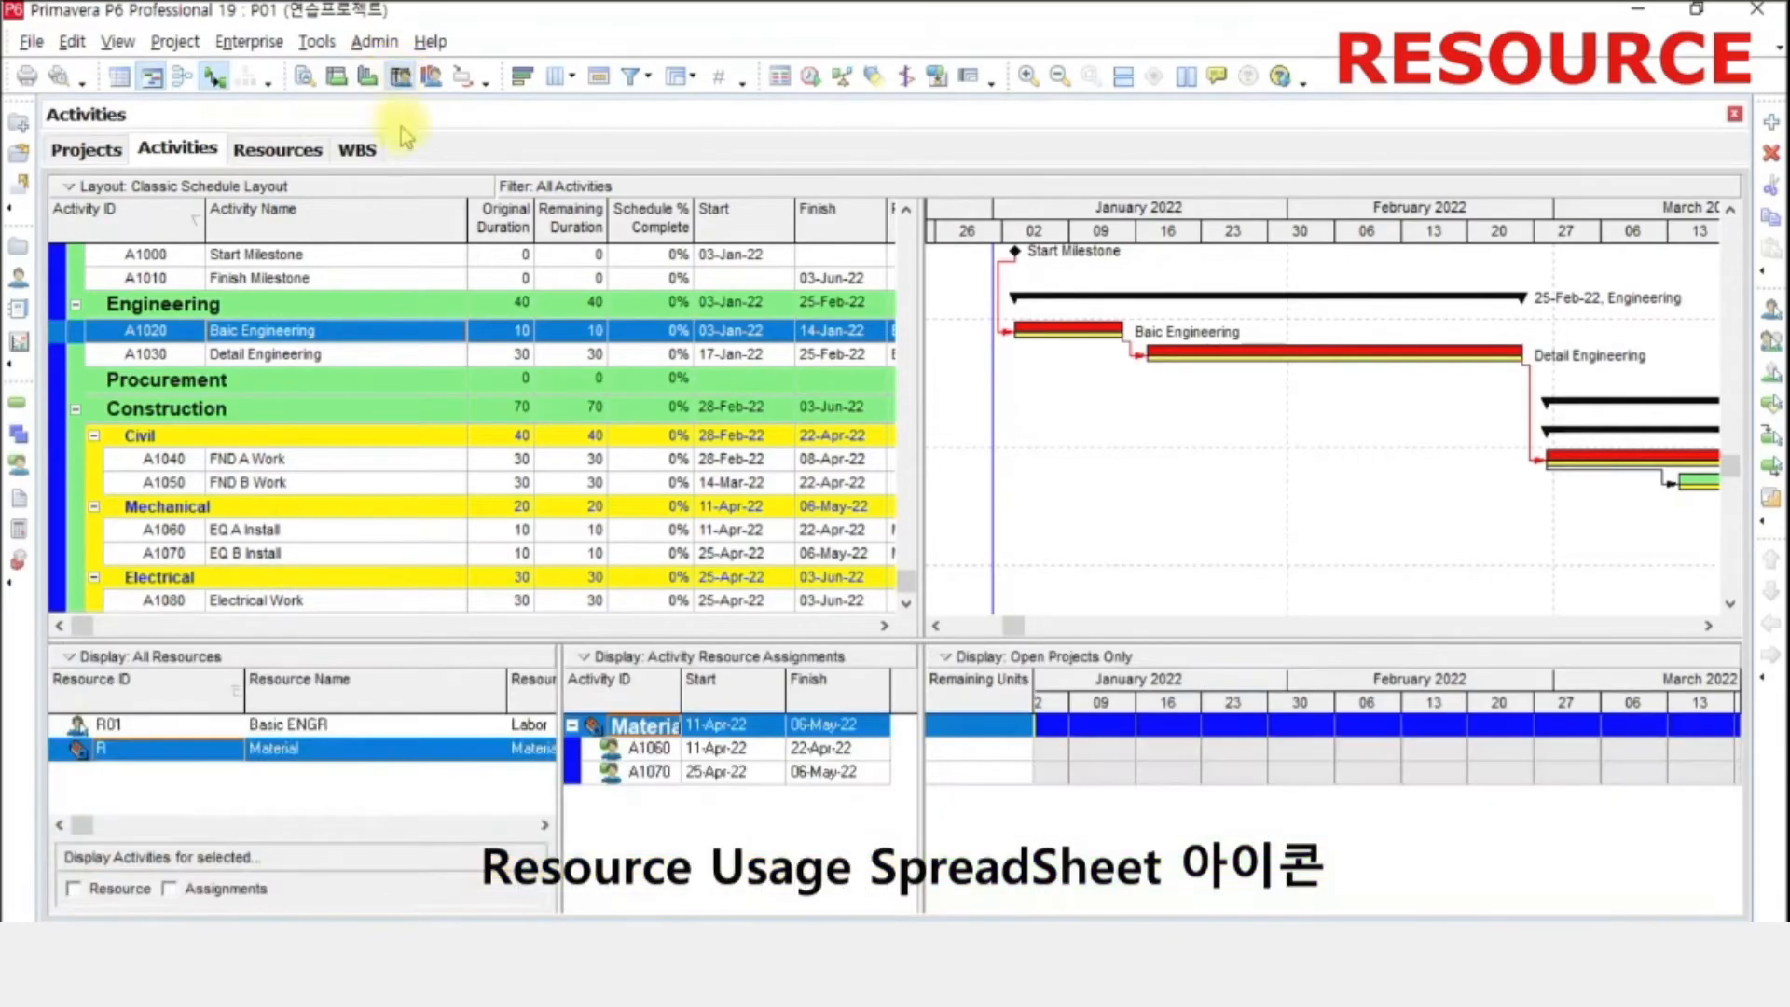
pyautogui.click(294, 728)
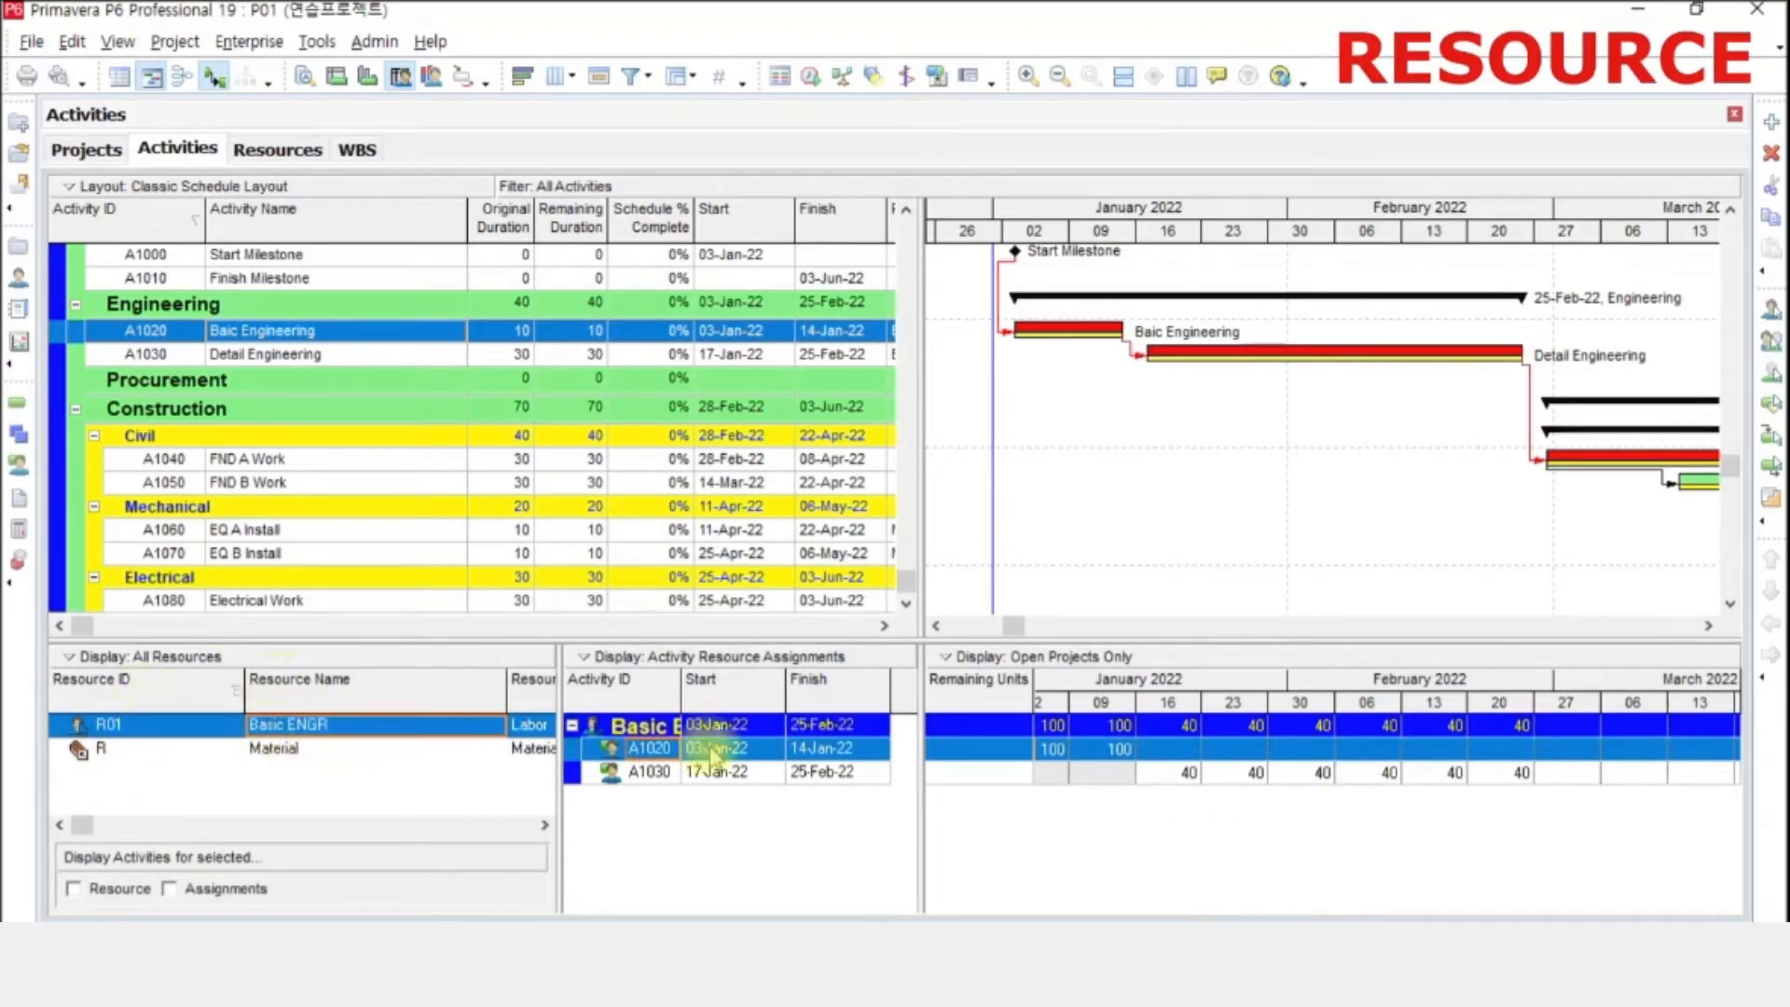
pyautogui.moveTo(682, 693); pyautogui.dragTo(707, 691)
pyautogui.click(644, 771)
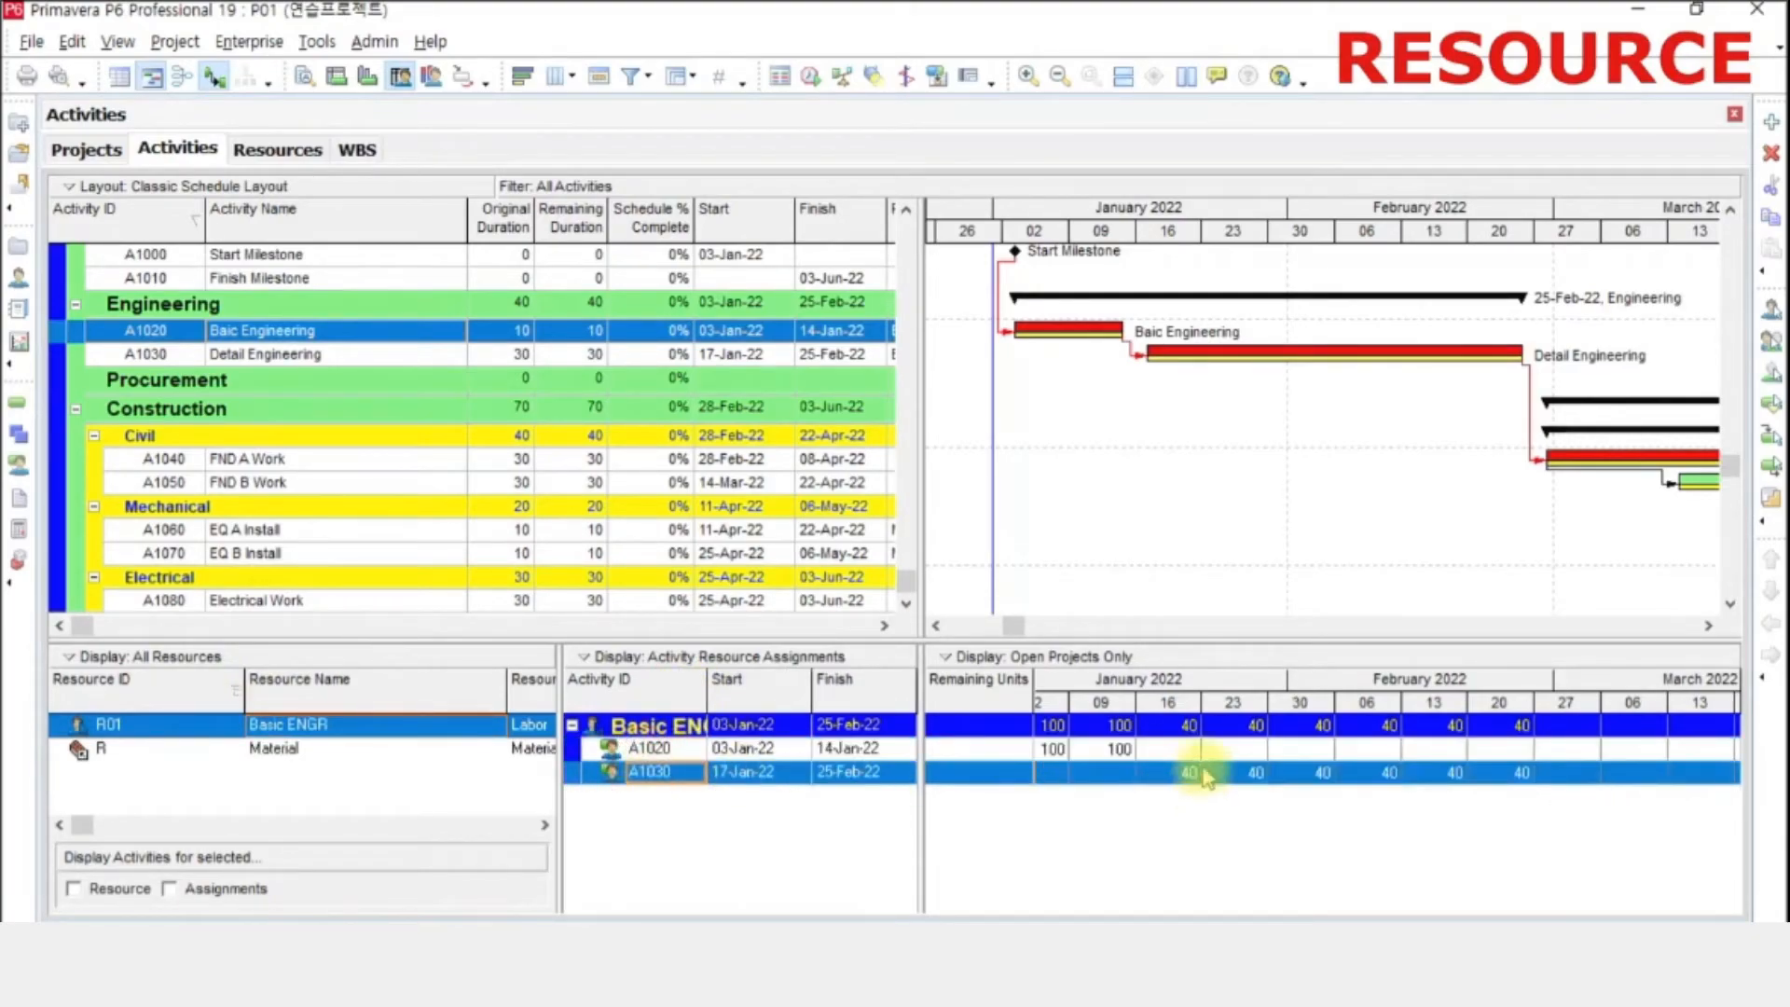
pyautogui.click(1262, 772)
pyautogui.click(1110, 749)
pyautogui.click(1233, 772)
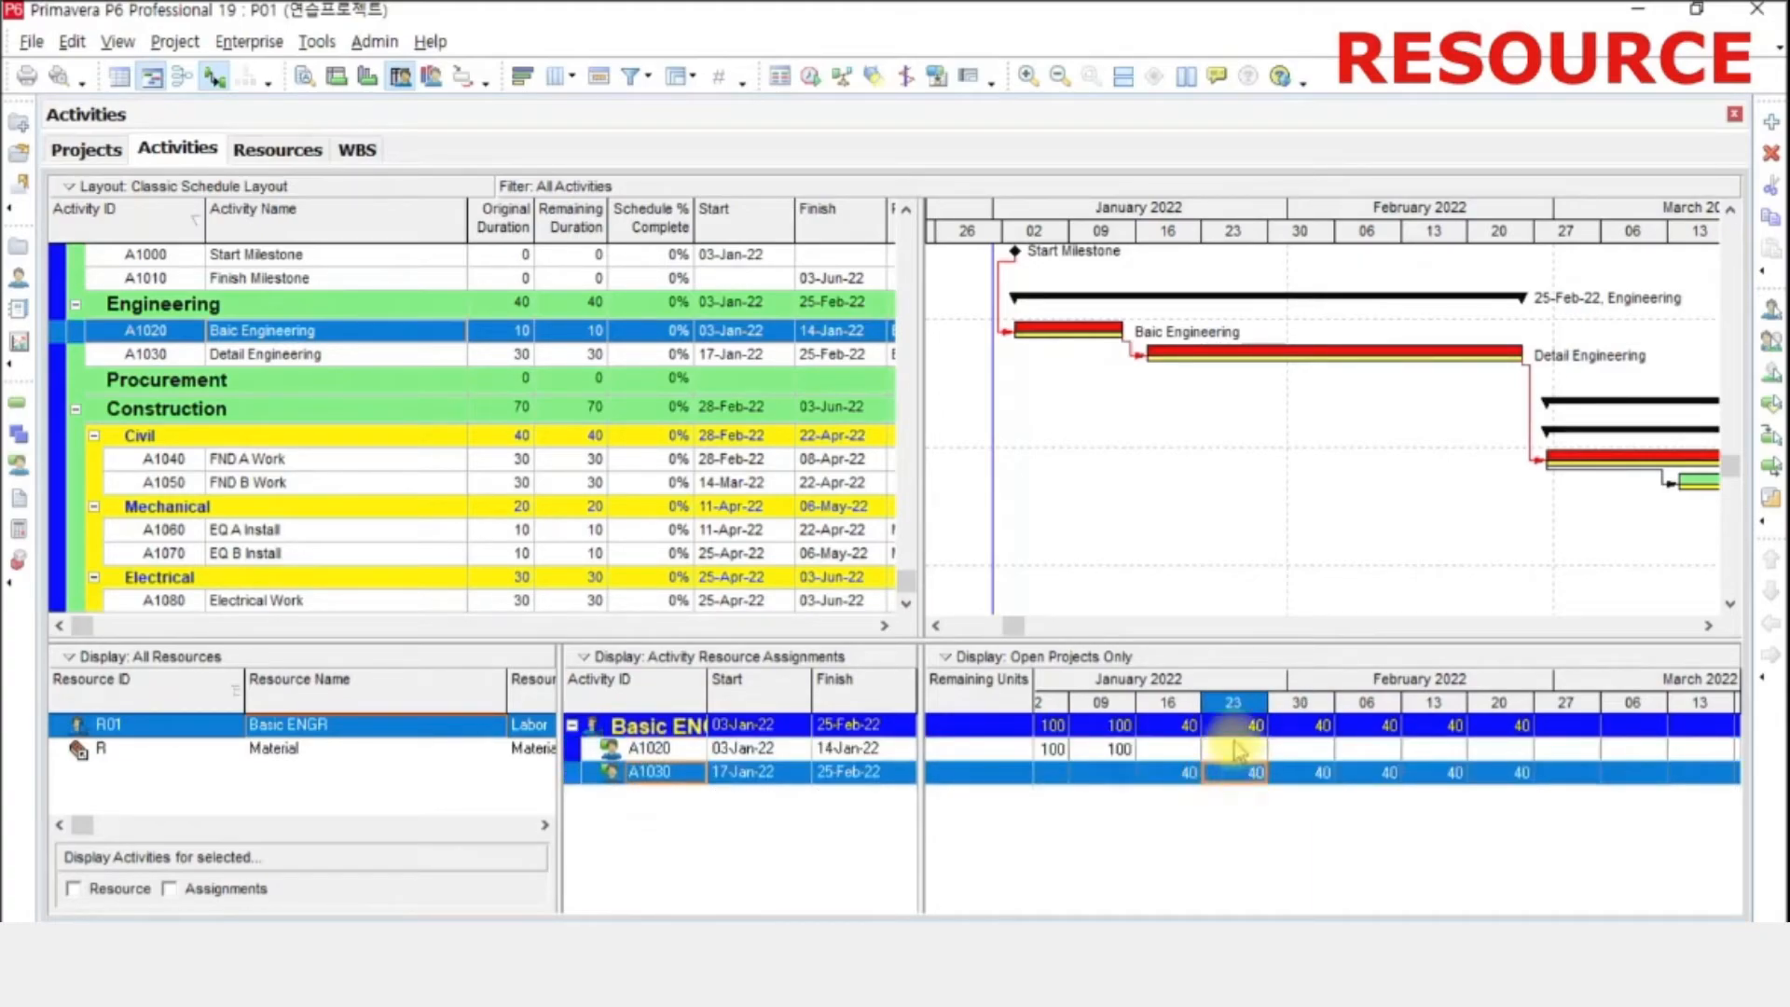
# - Display Basic ENGR's resource usage profile, compress the timescale, and move the legend clear of the bars
pyautogui.click(433, 80)
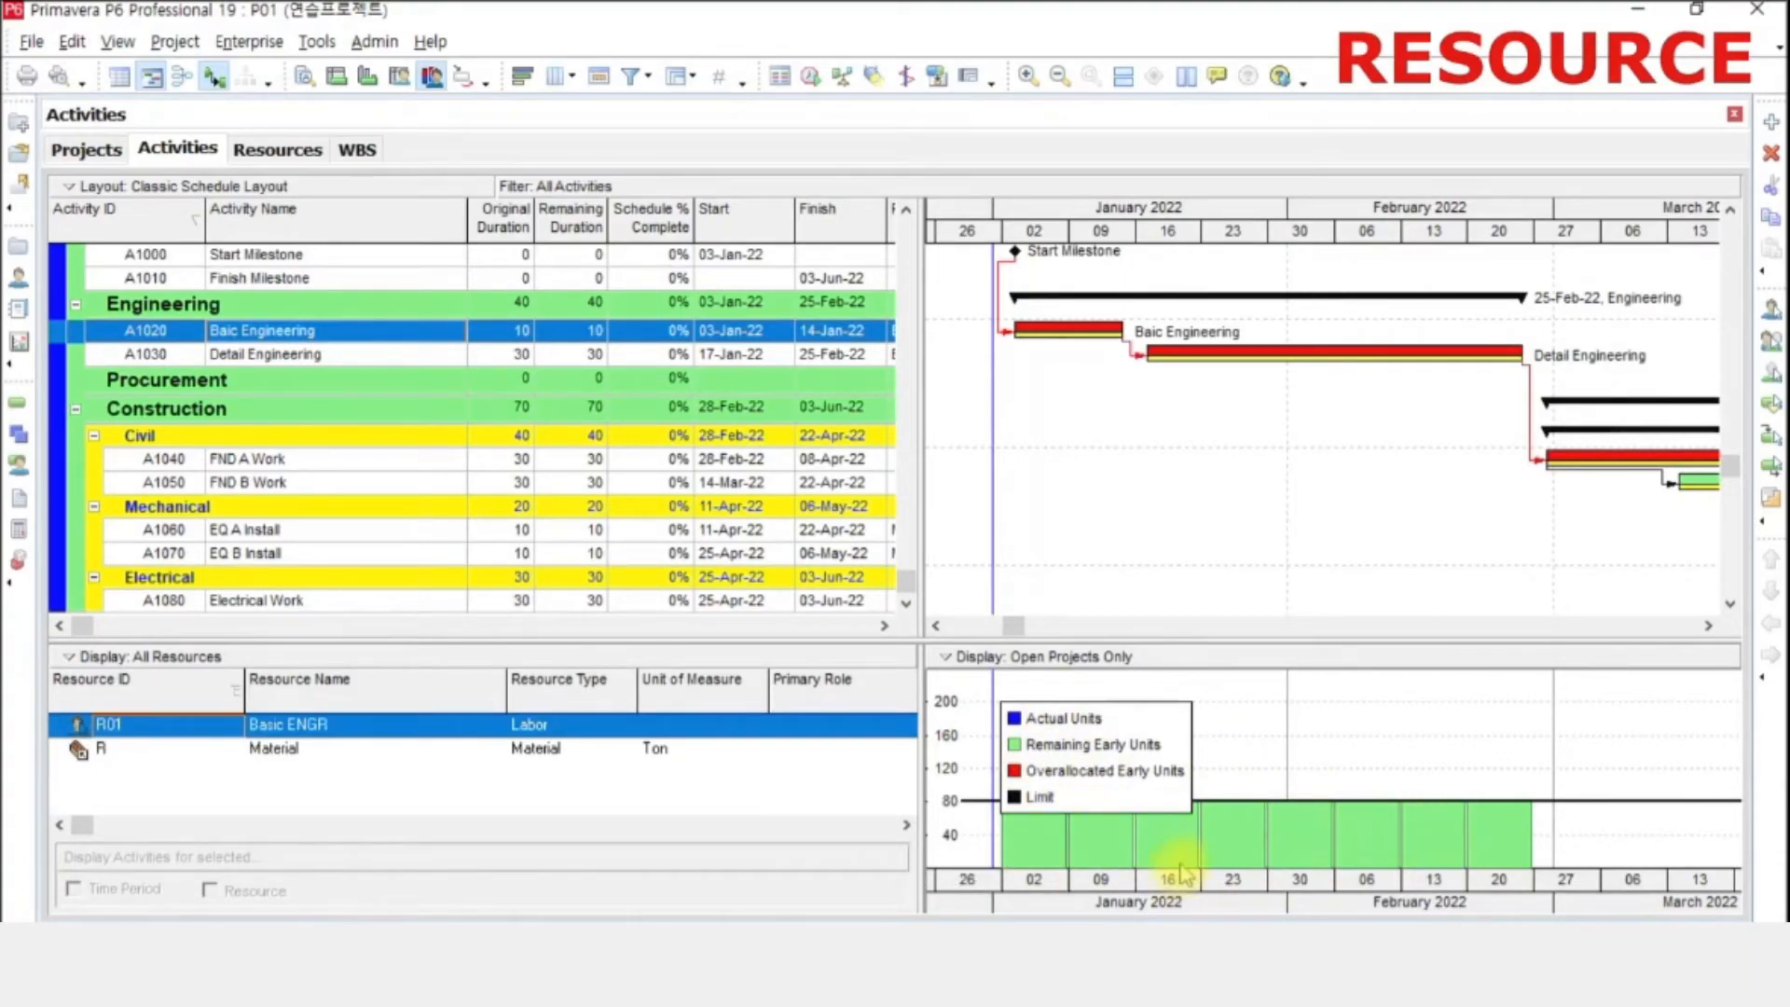
pyautogui.moveTo(1258, 900); pyautogui.dragTo(1170, 883)
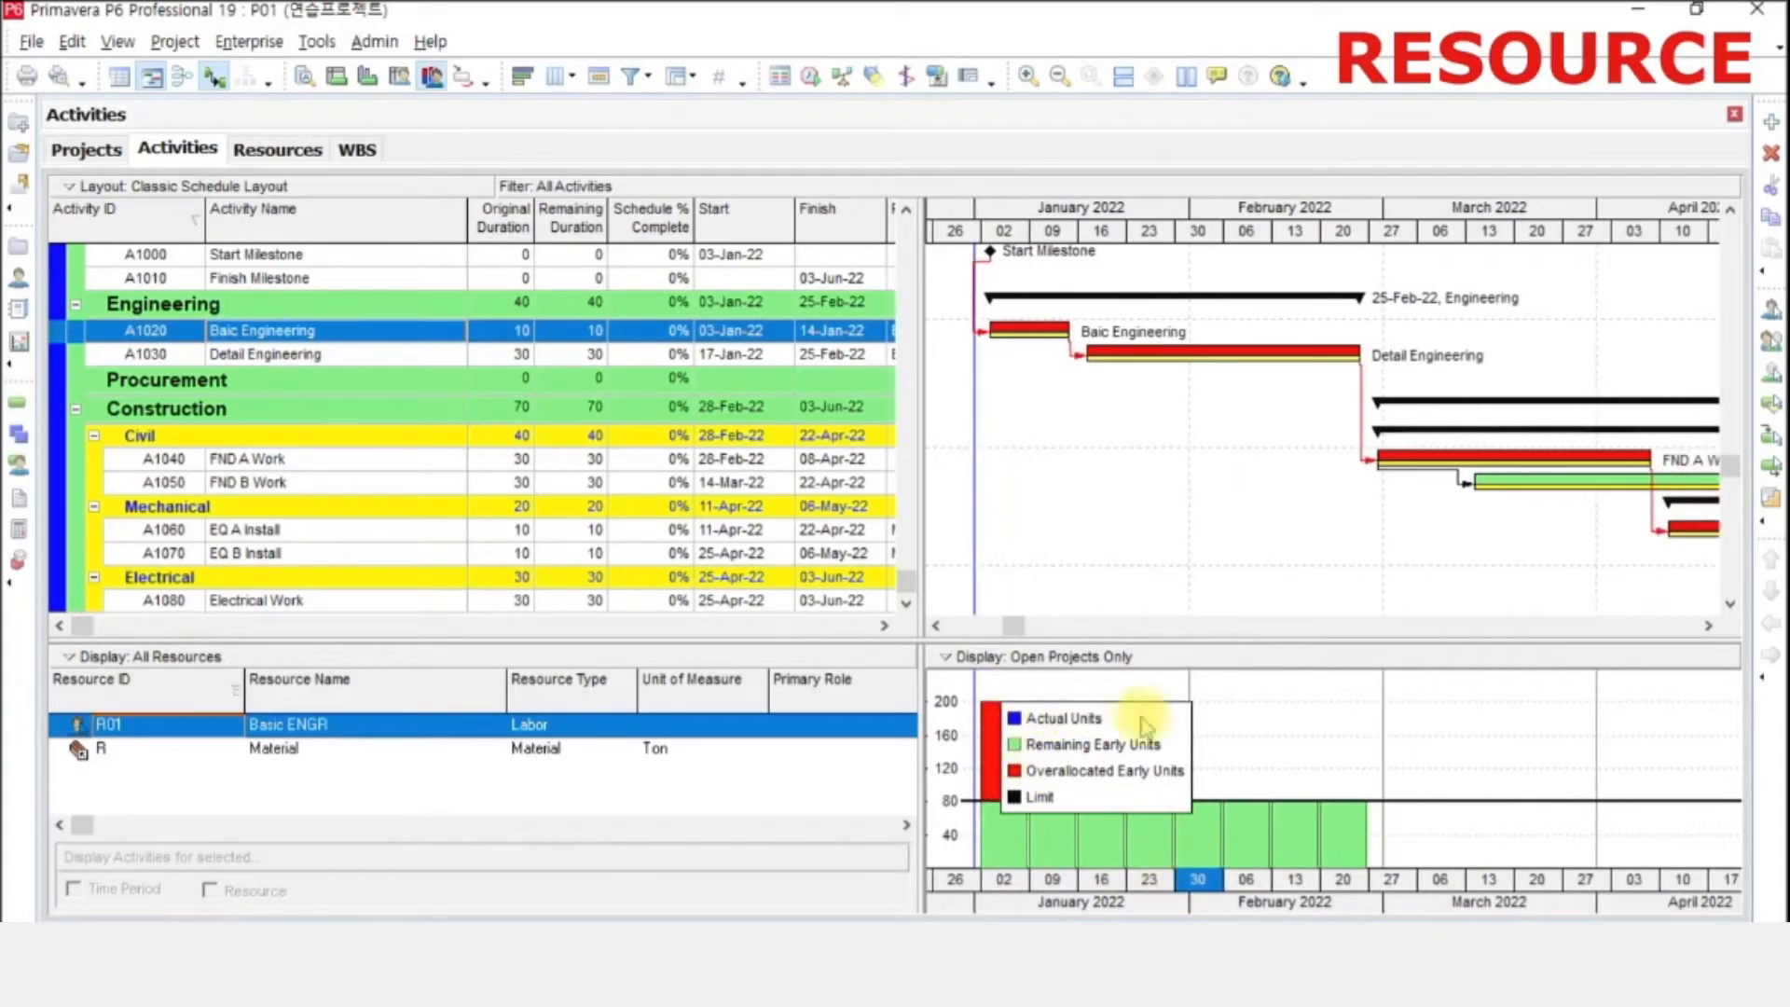
pyautogui.moveTo(1120, 712); pyautogui.dragTo(1650, 690)
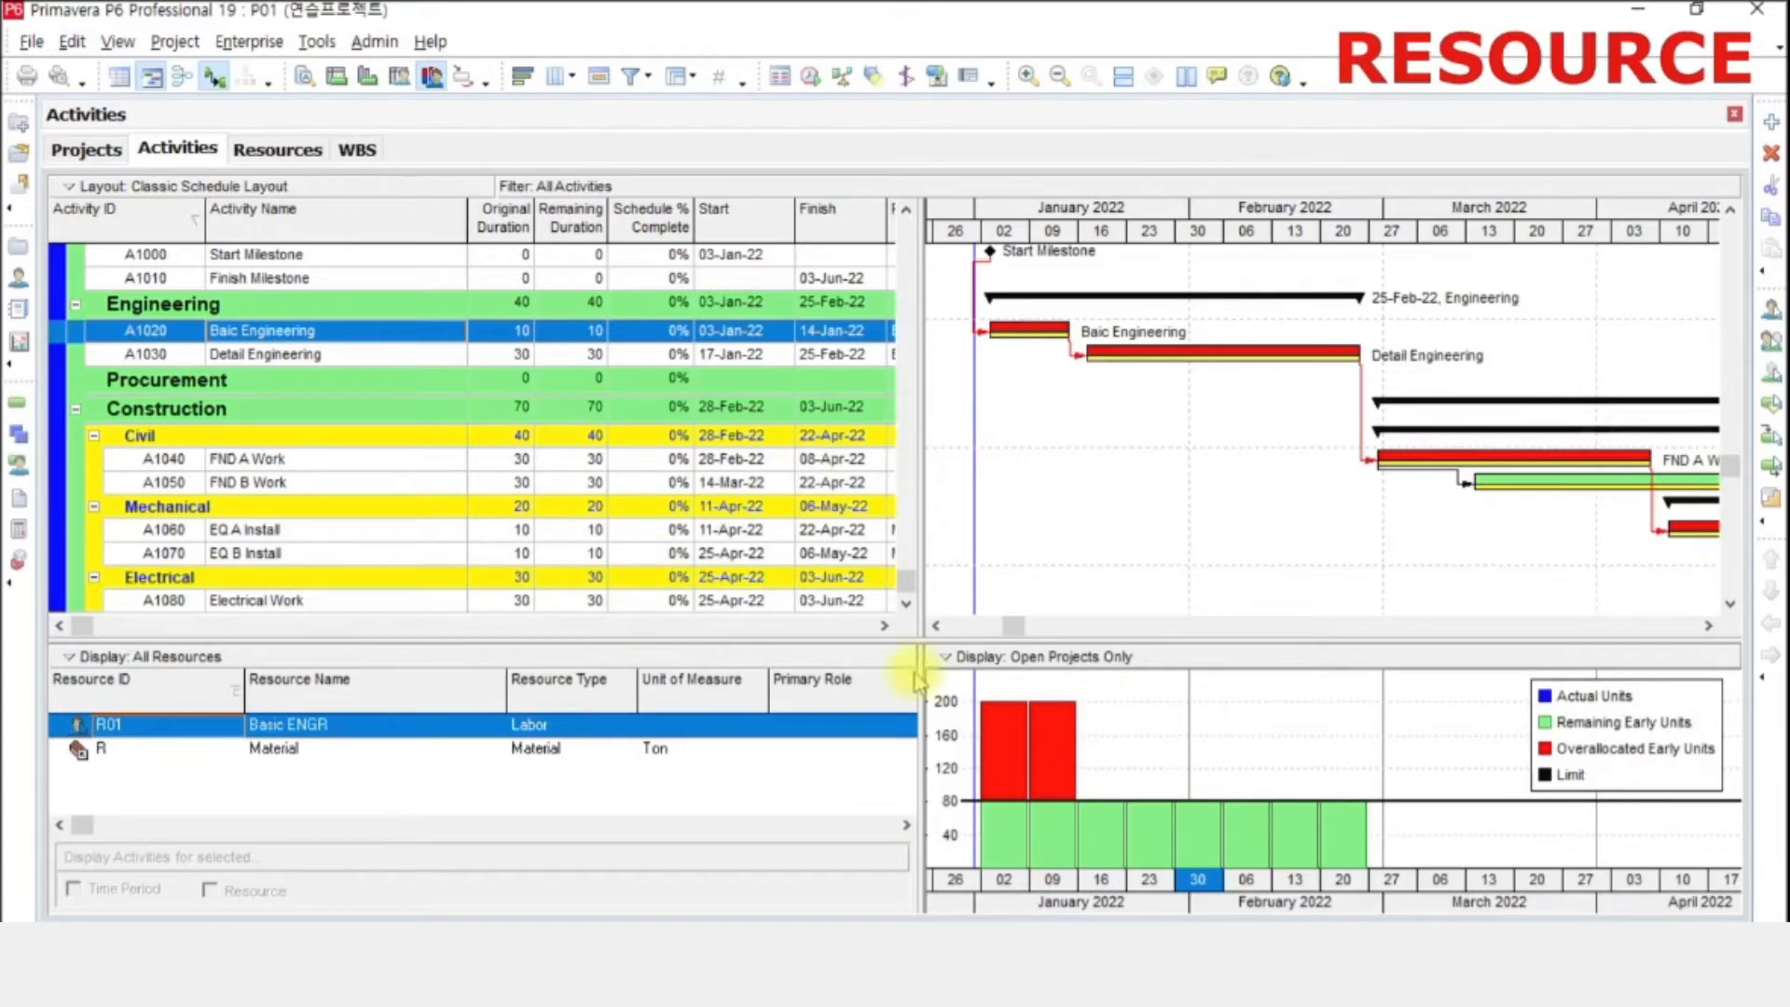
# - Replace the resource usage profile with the activity details for the Finish Milestone activity
pyautogui.click(446, 277)
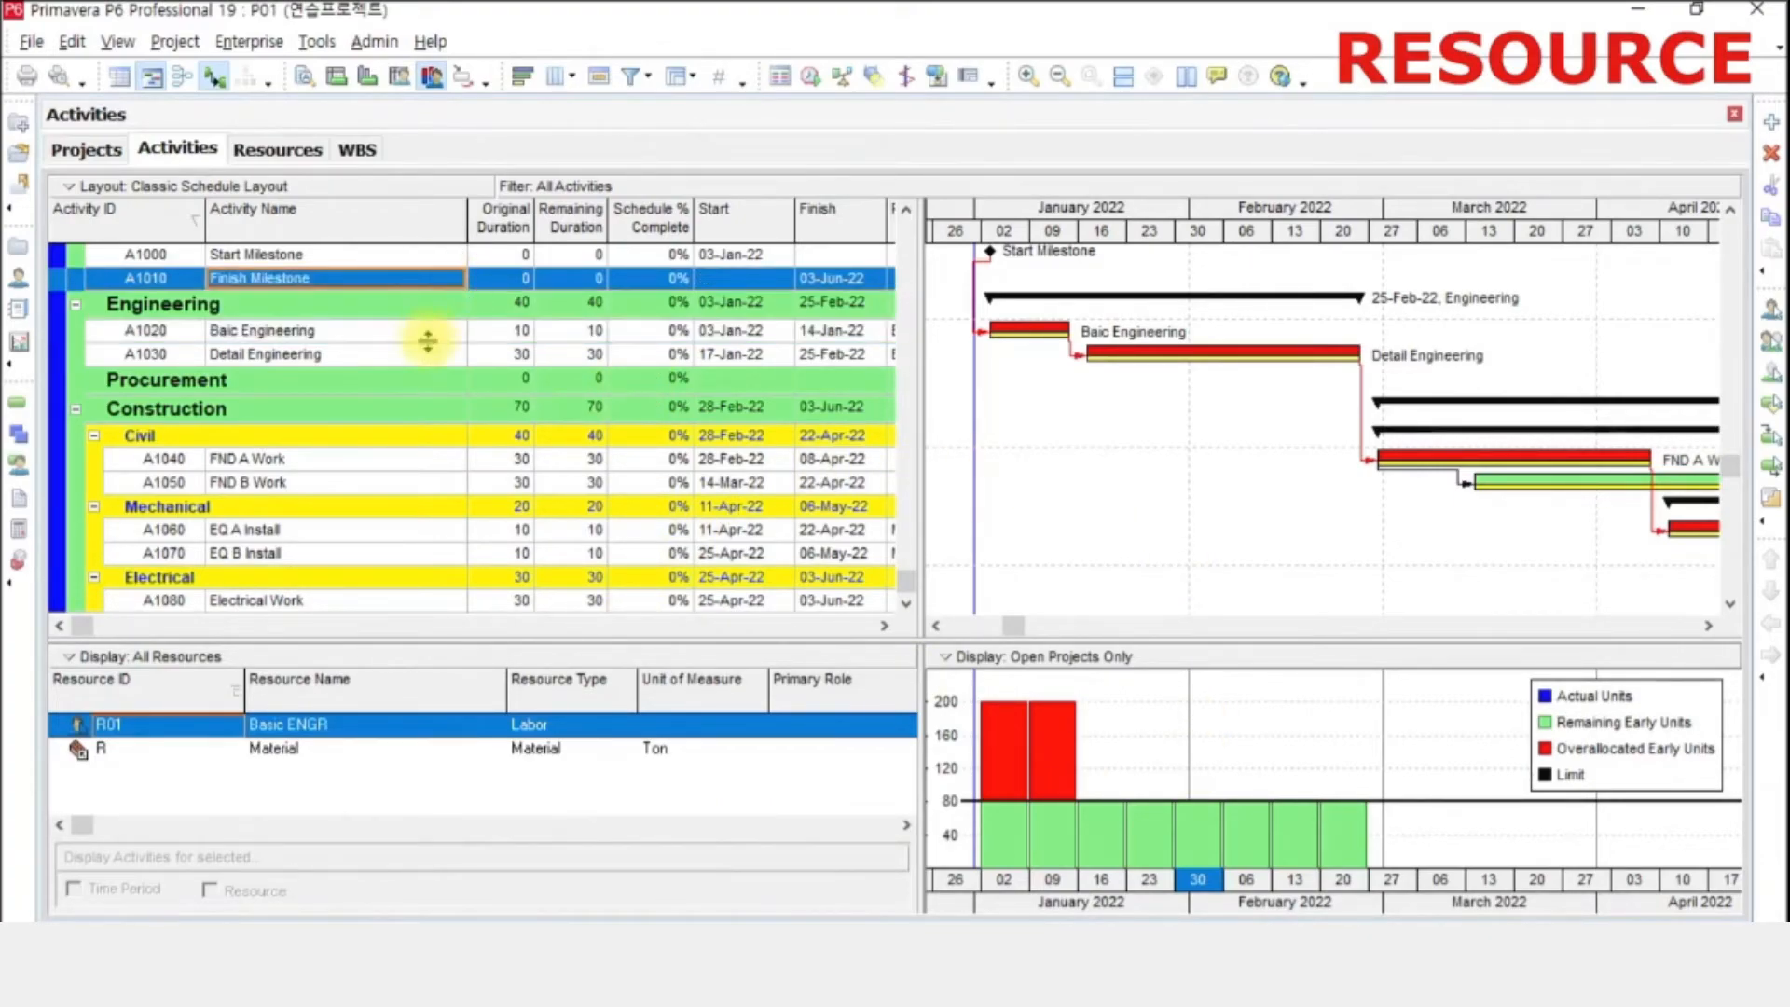
pyautogui.scroll(1, 421, 345)
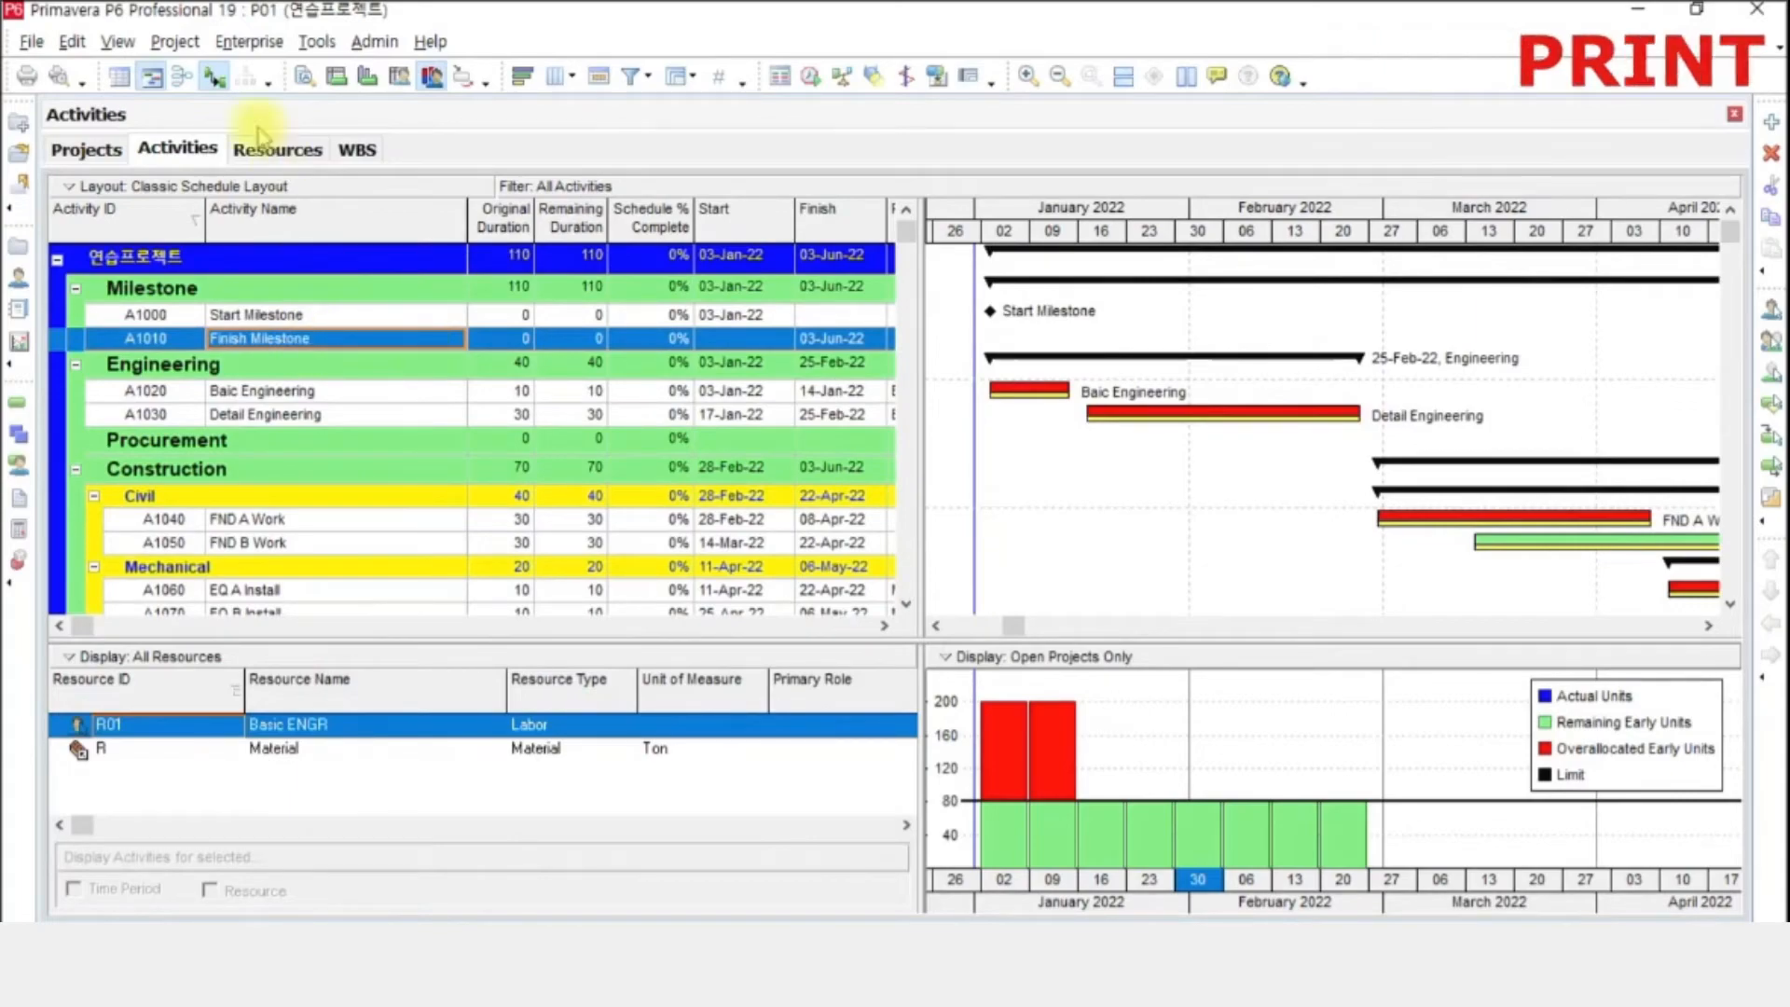
pyautogui.click(305, 75)
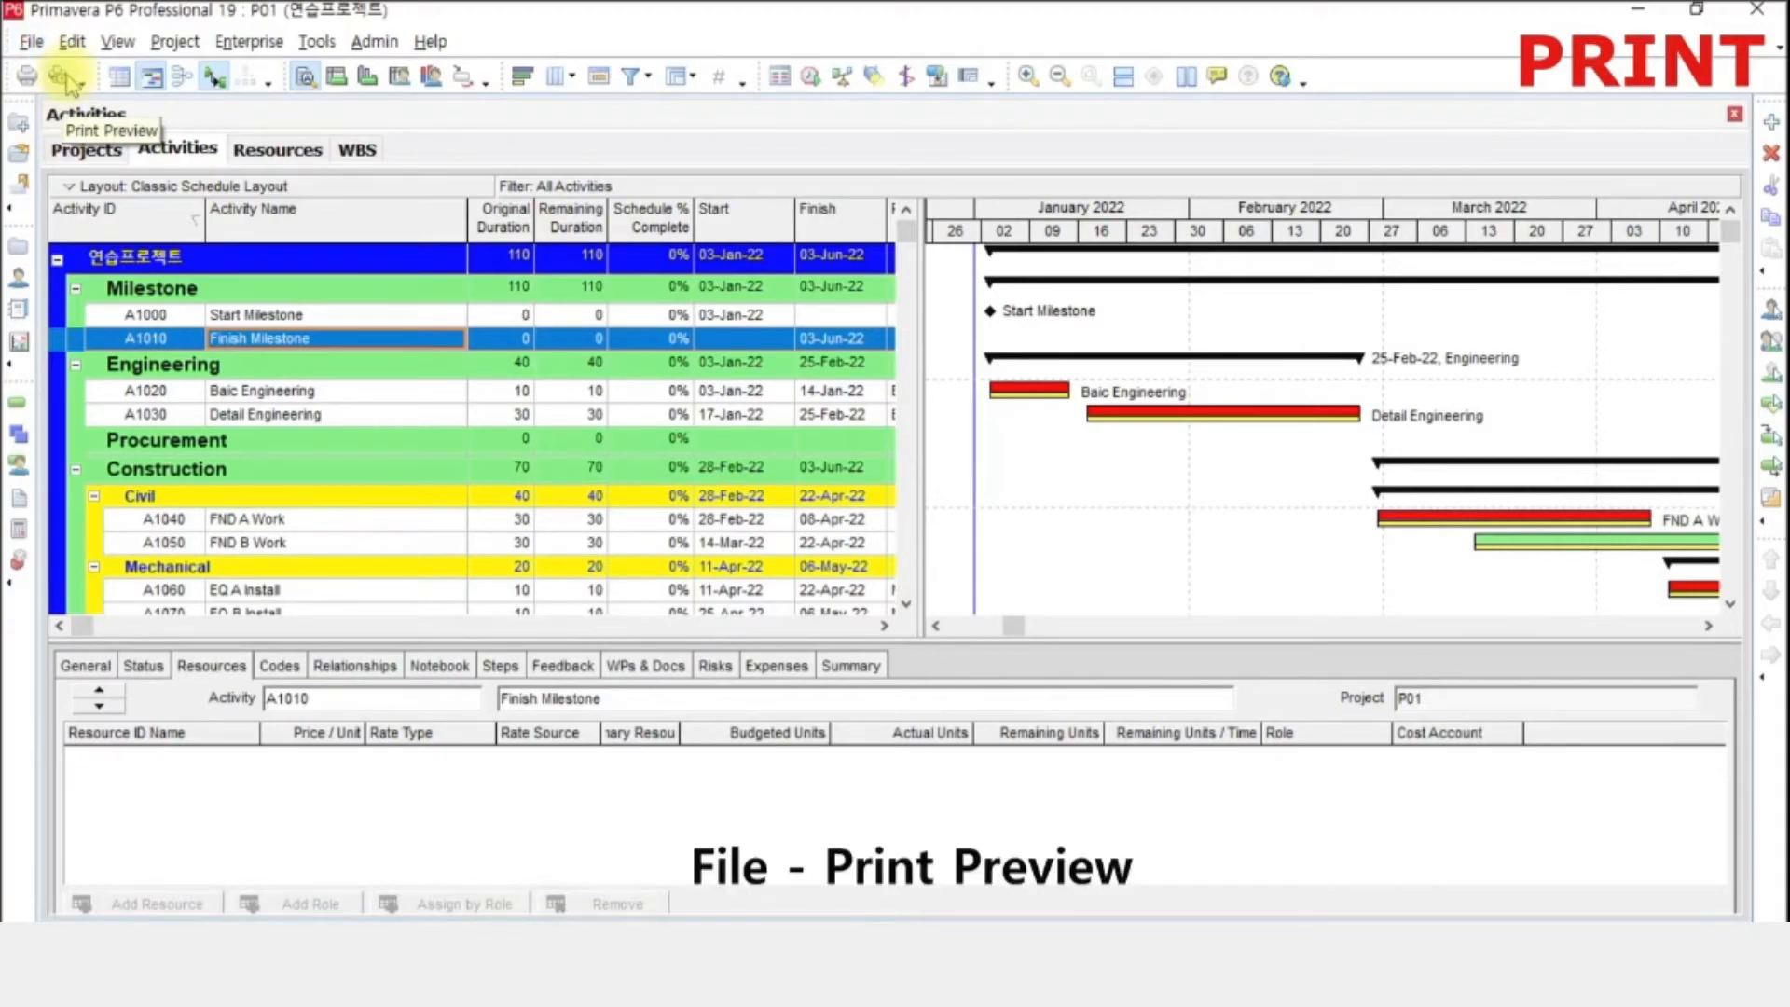
# - Open the print preview of the schedule layout and look through both pages
pyautogui.click(34, 43)
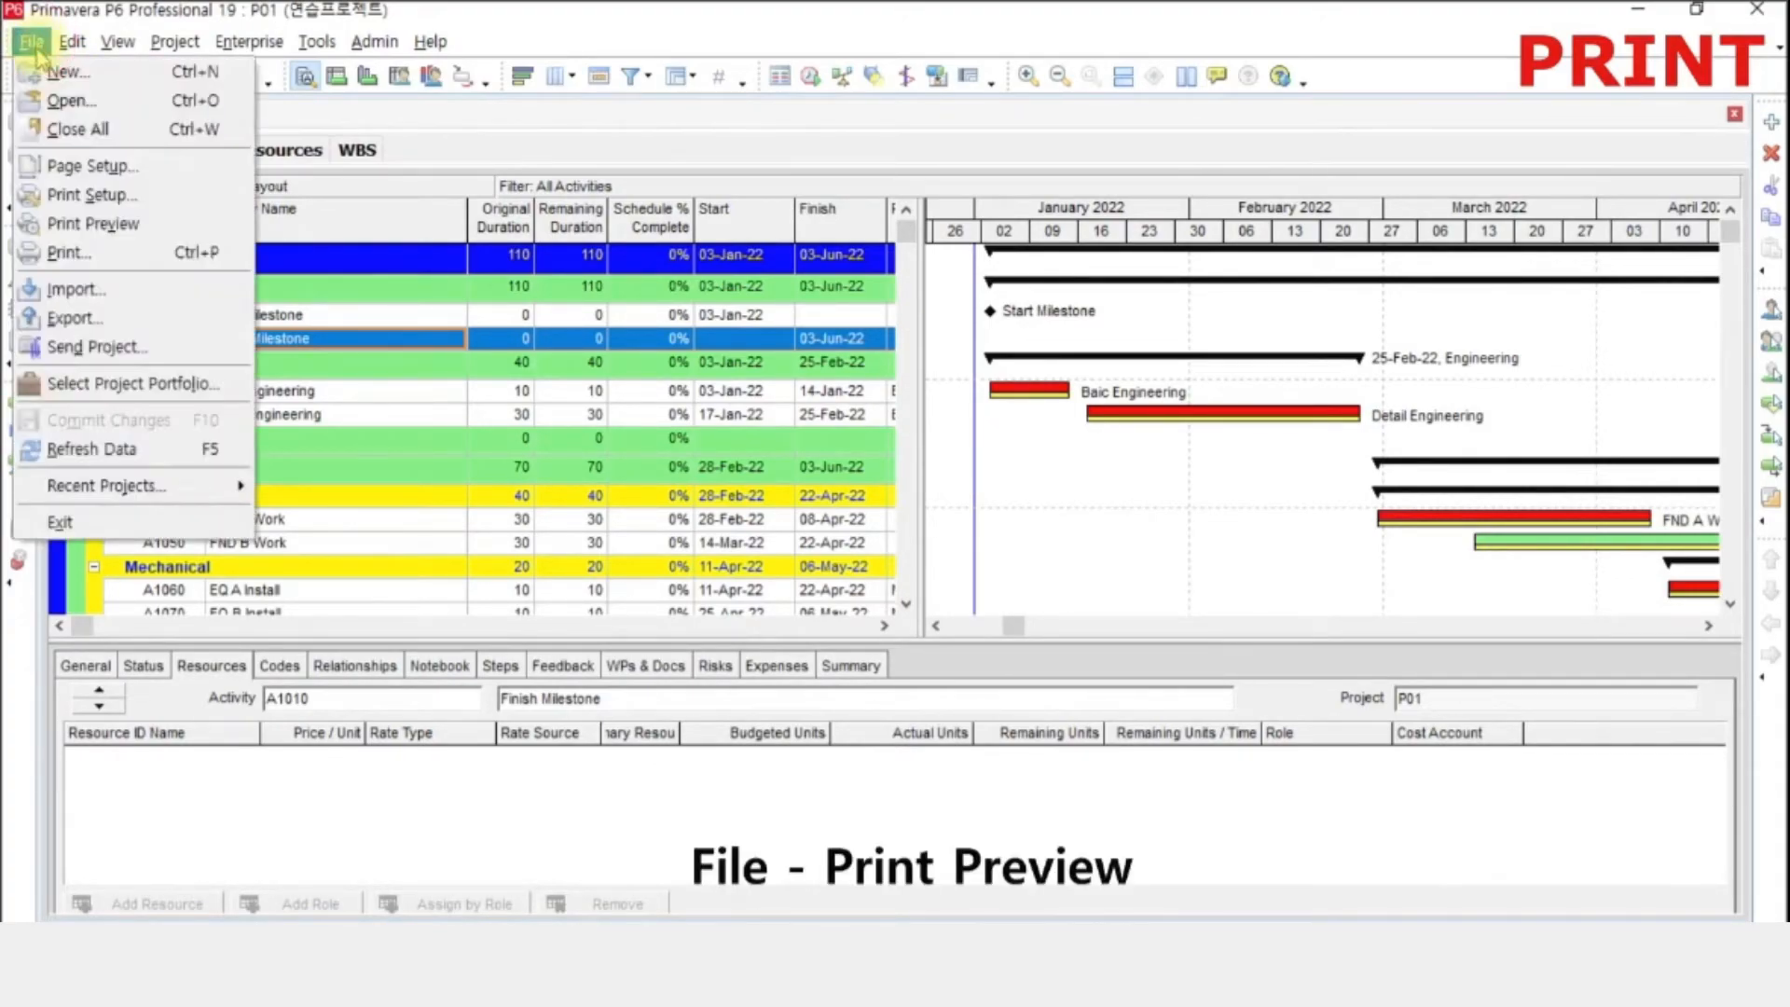
pyautogui.click(86, 237)
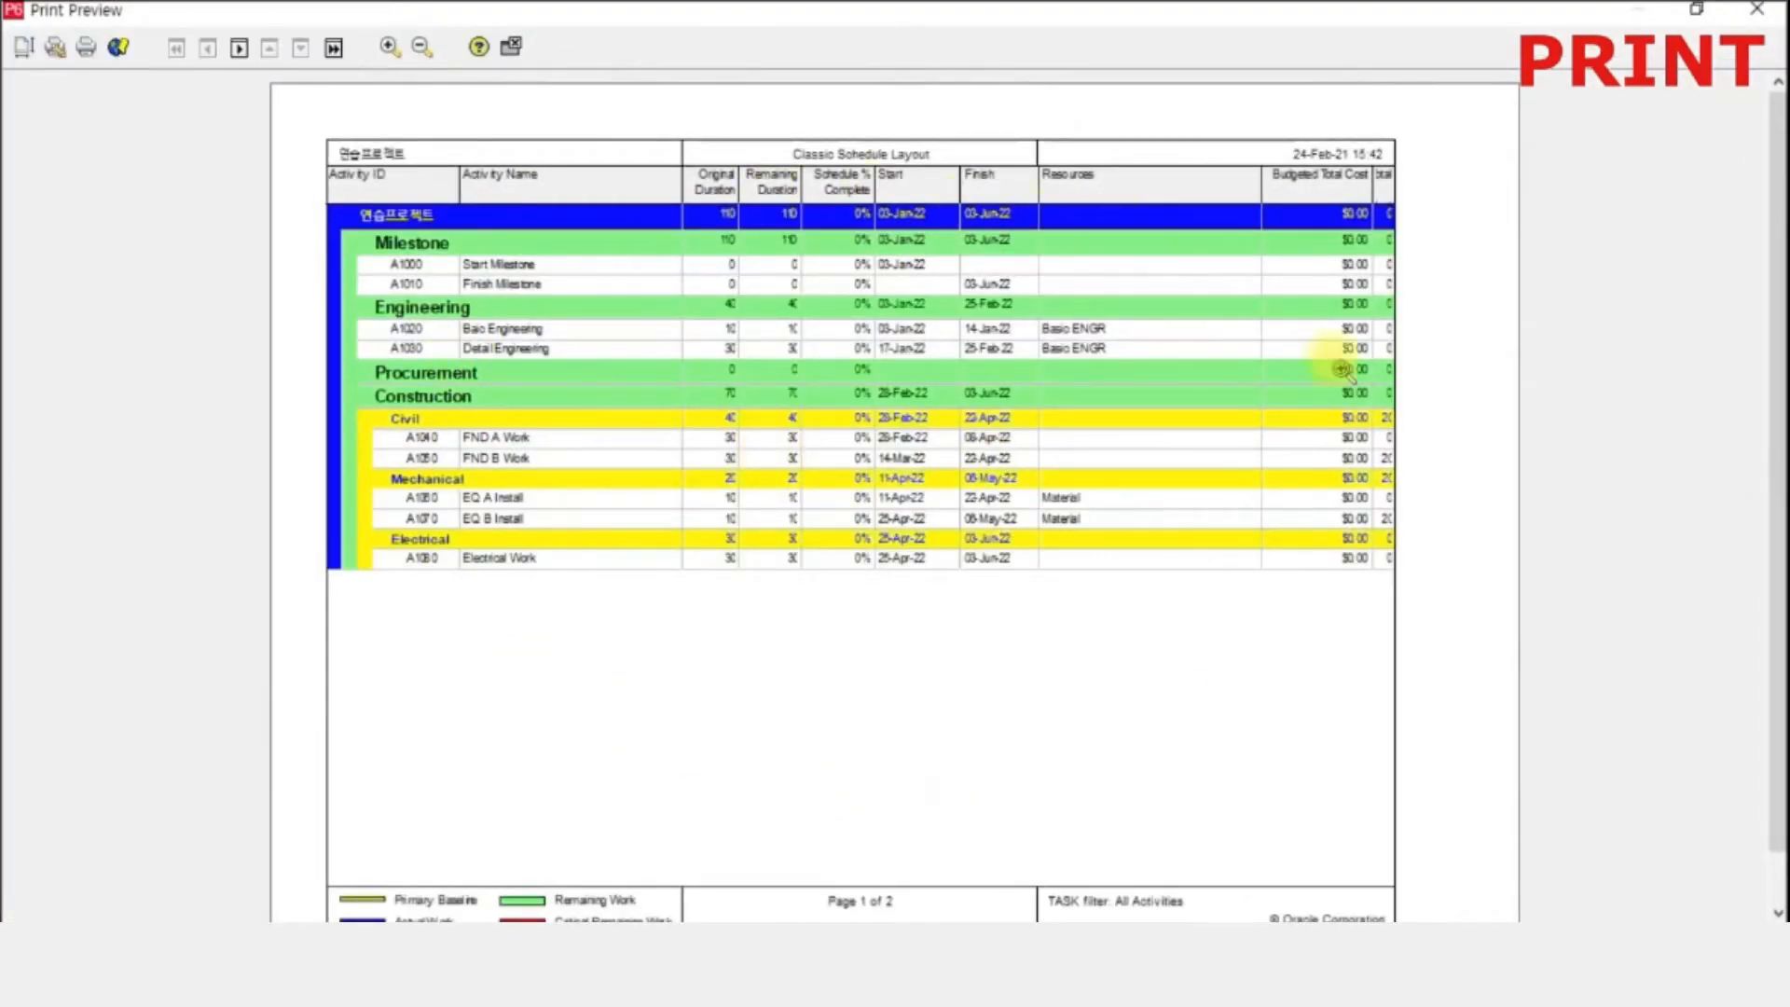
pyautogui.click(238, 47)
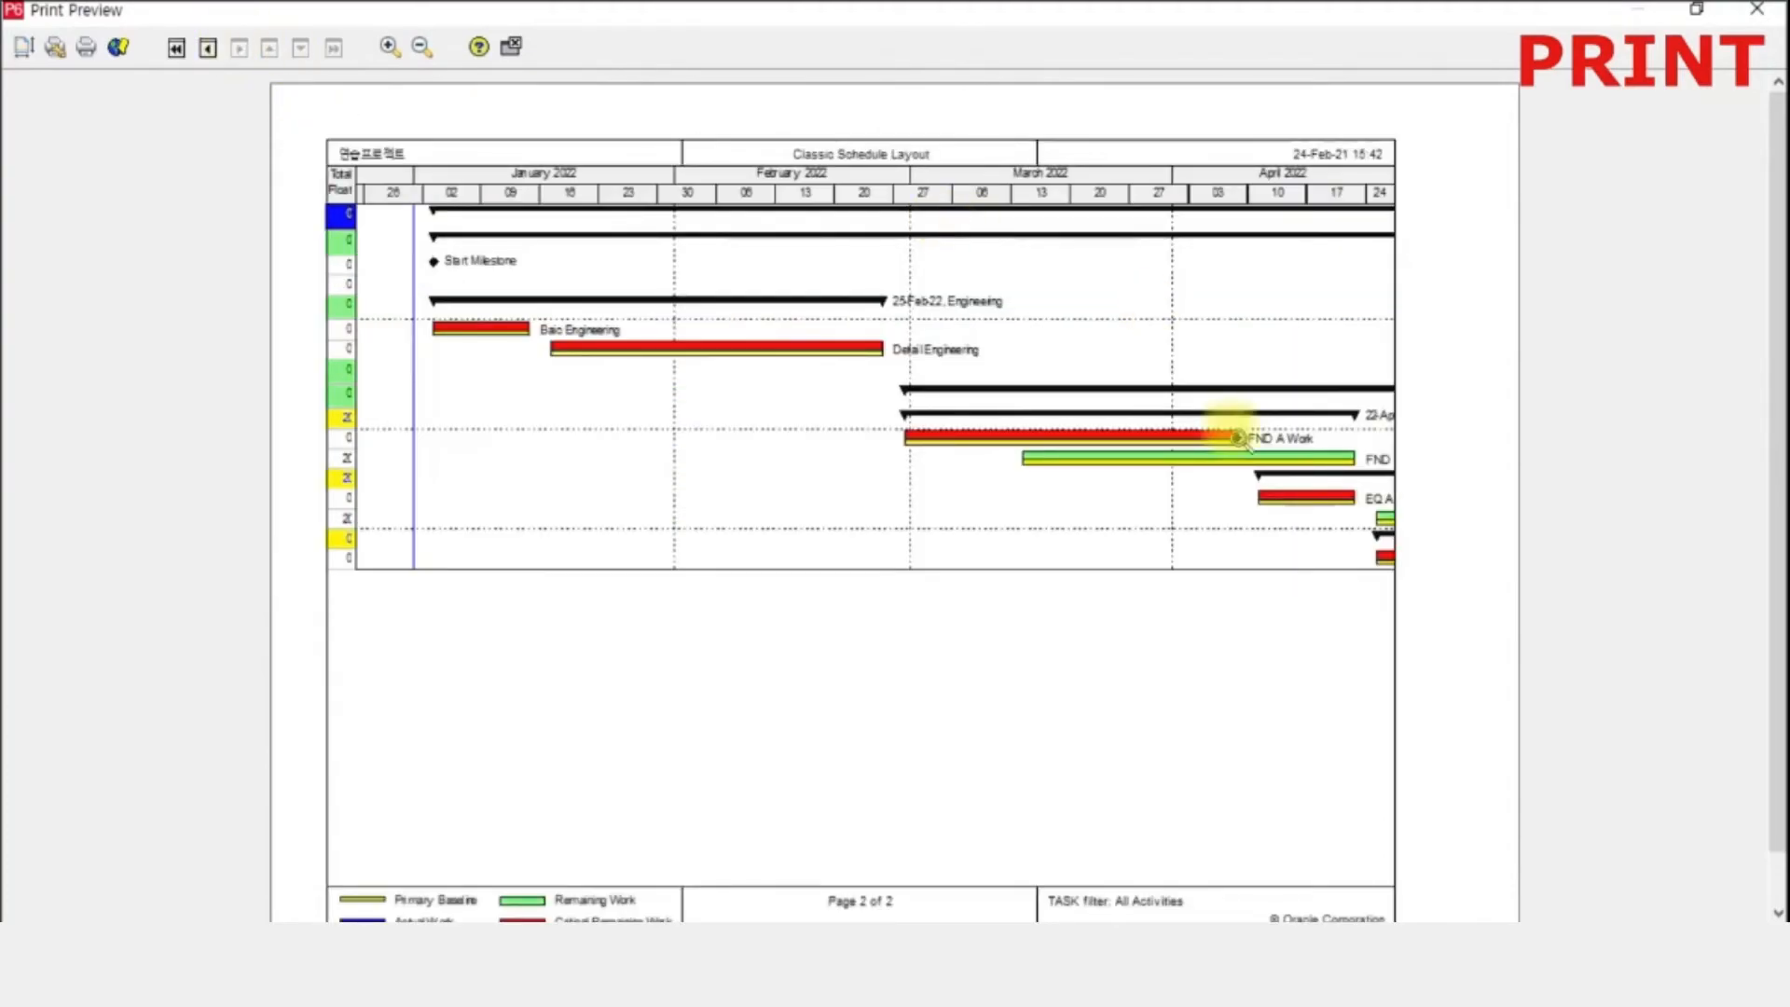
pyautogui.click(207, 51)
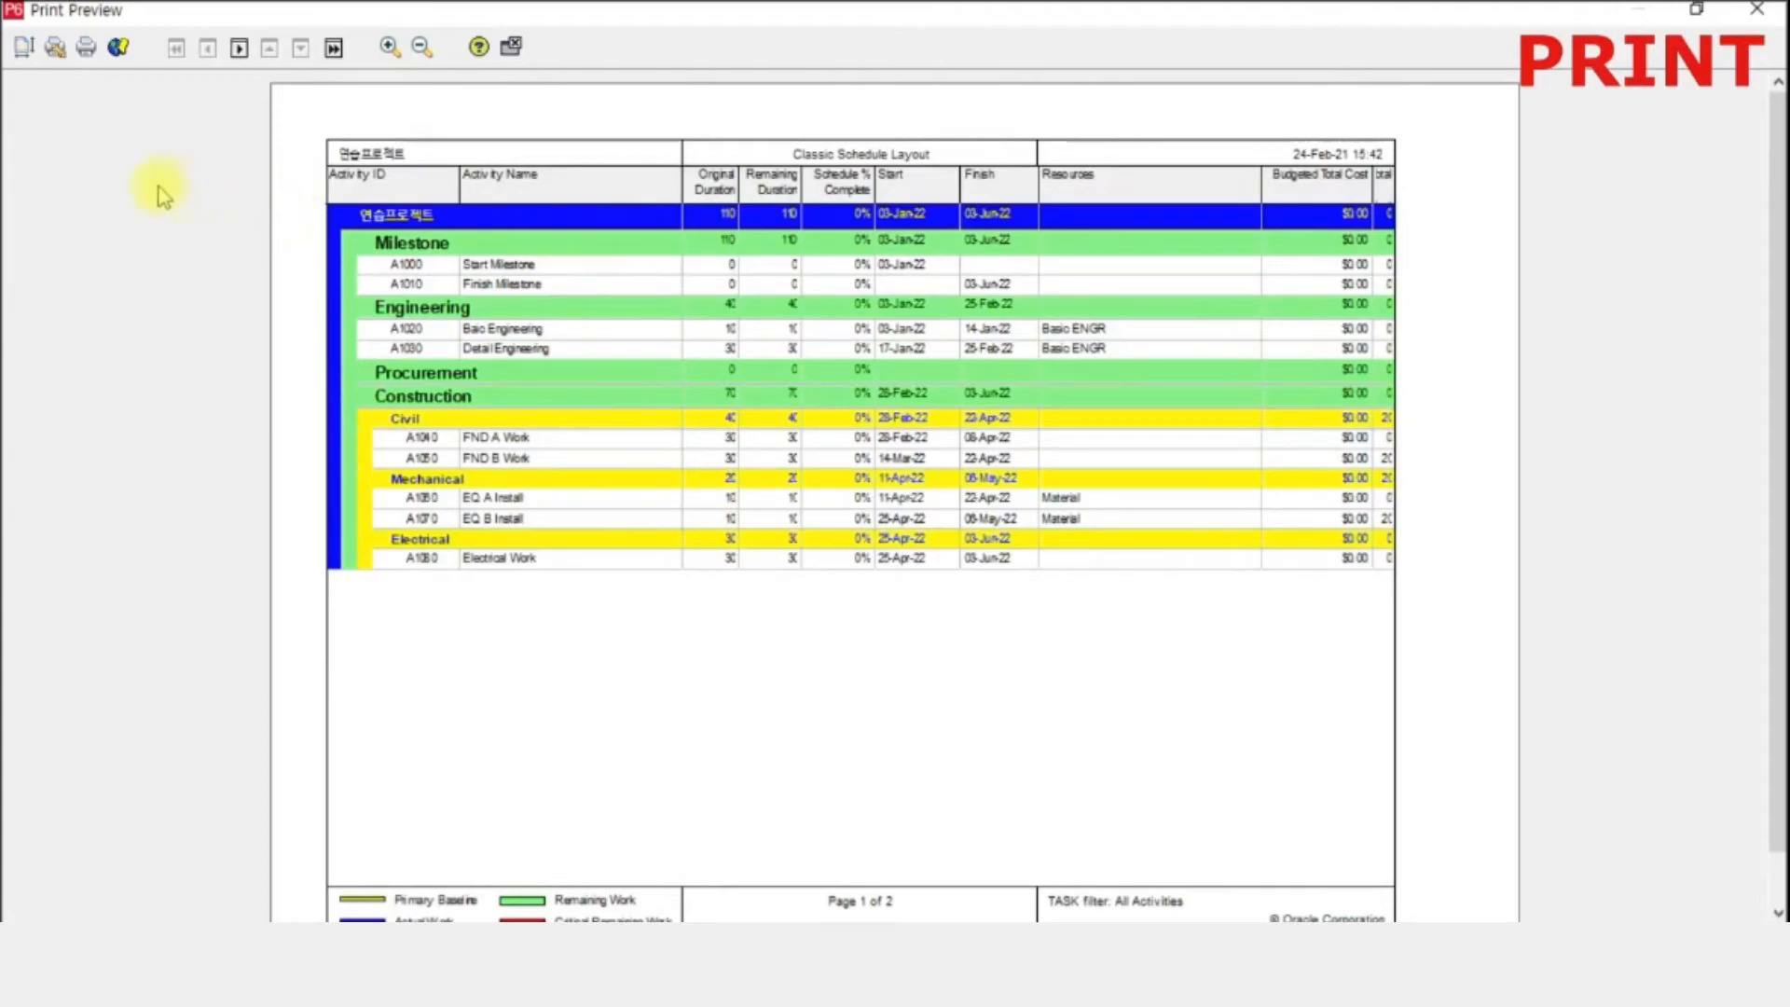
# - Apply a page setup with Landscape orientation and Fit to scaling
pyautogui.click(23, 51)
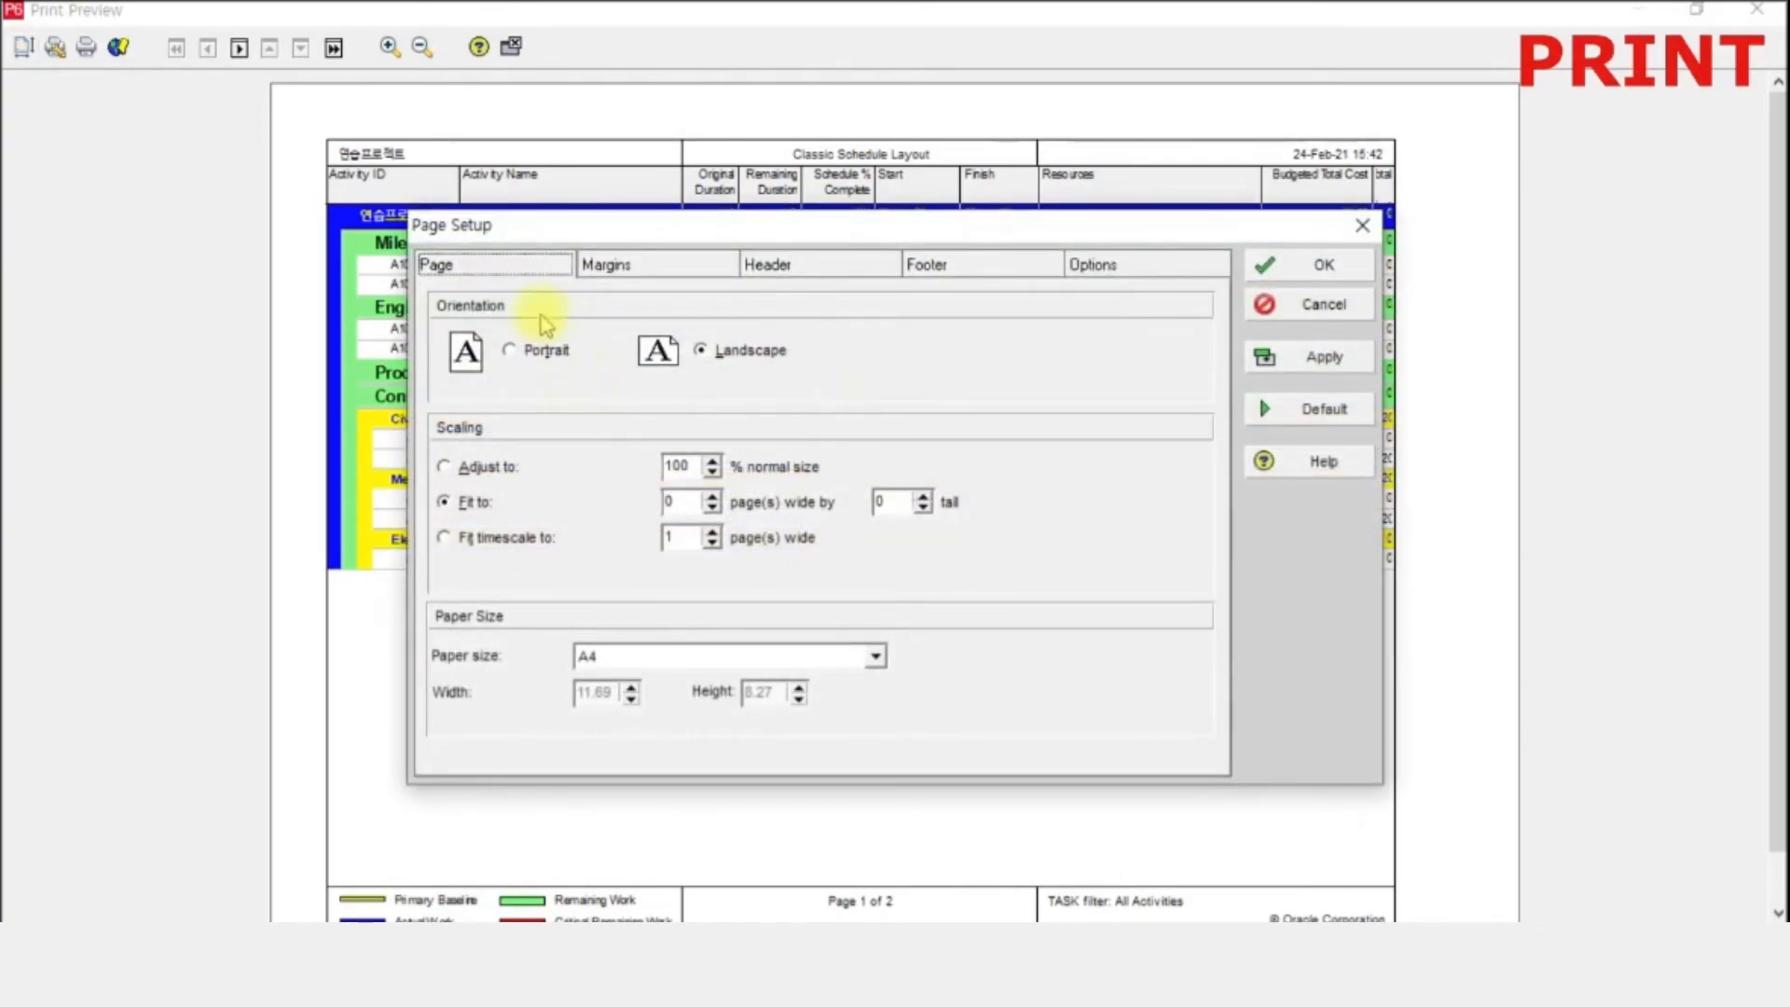
pyautogui.click(510, 352)
pyautogui.click(702, 351)
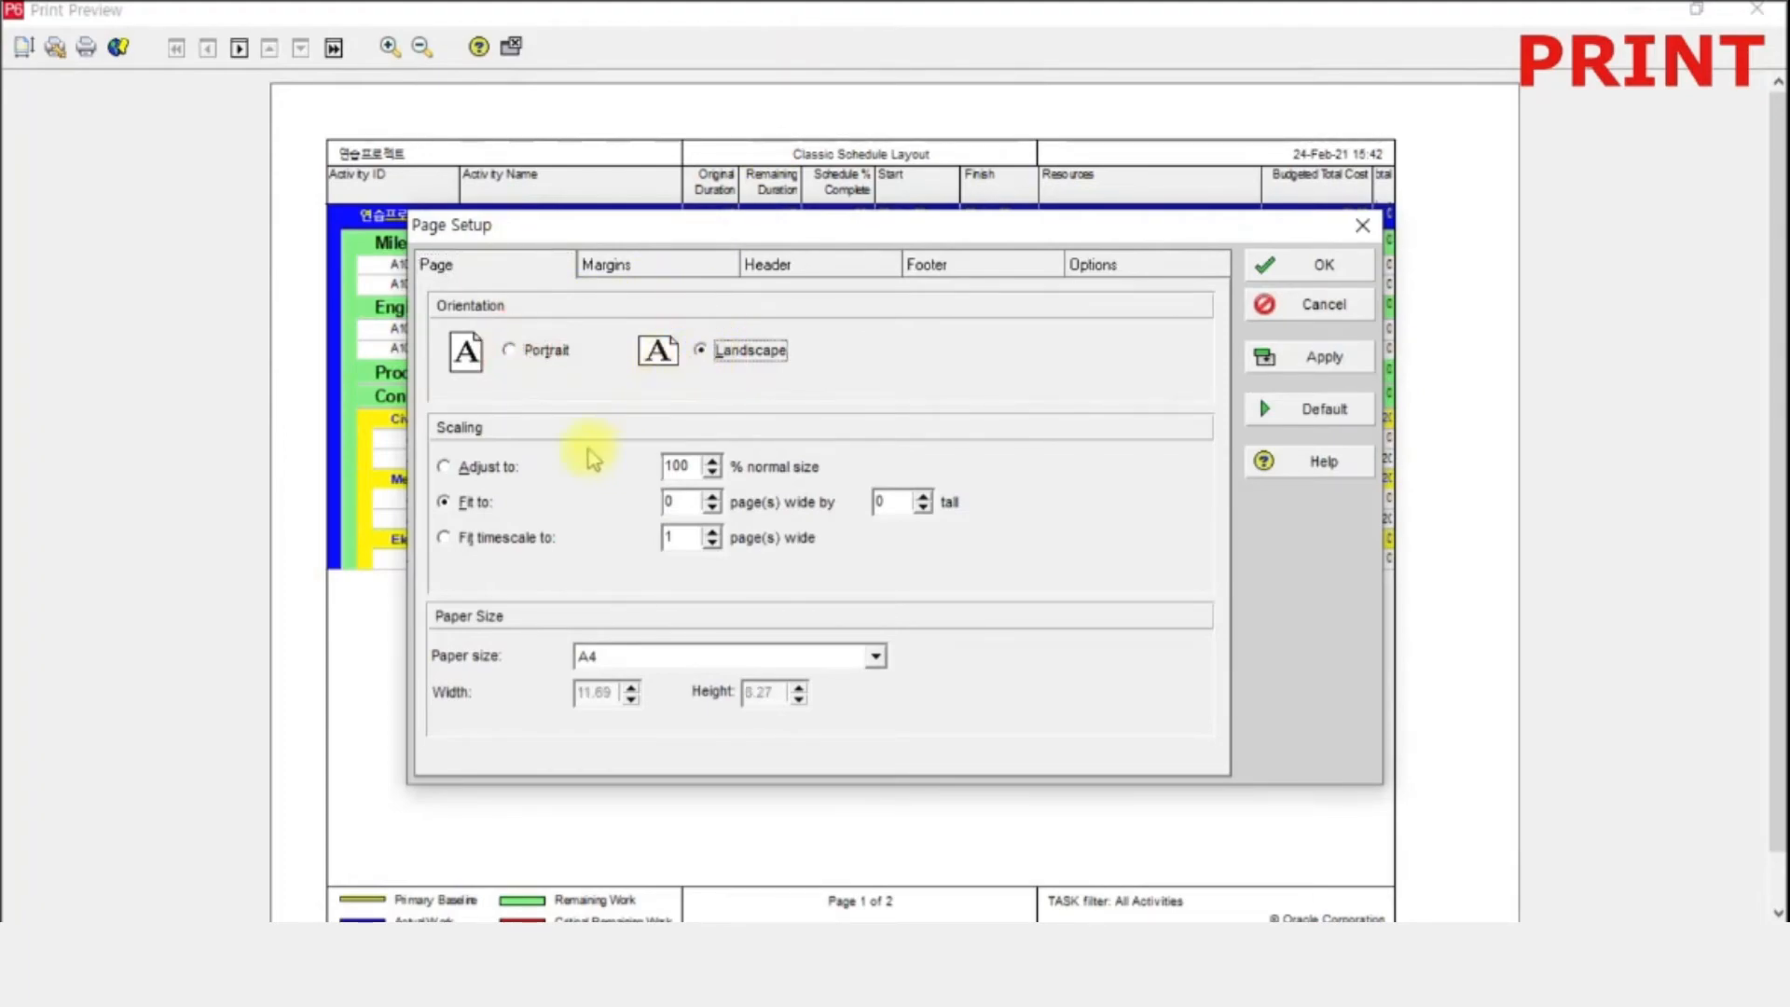
pyautogui.click(503, 538)
pyautogui.click(445, 504)
pyautogui.click(1342, 359)
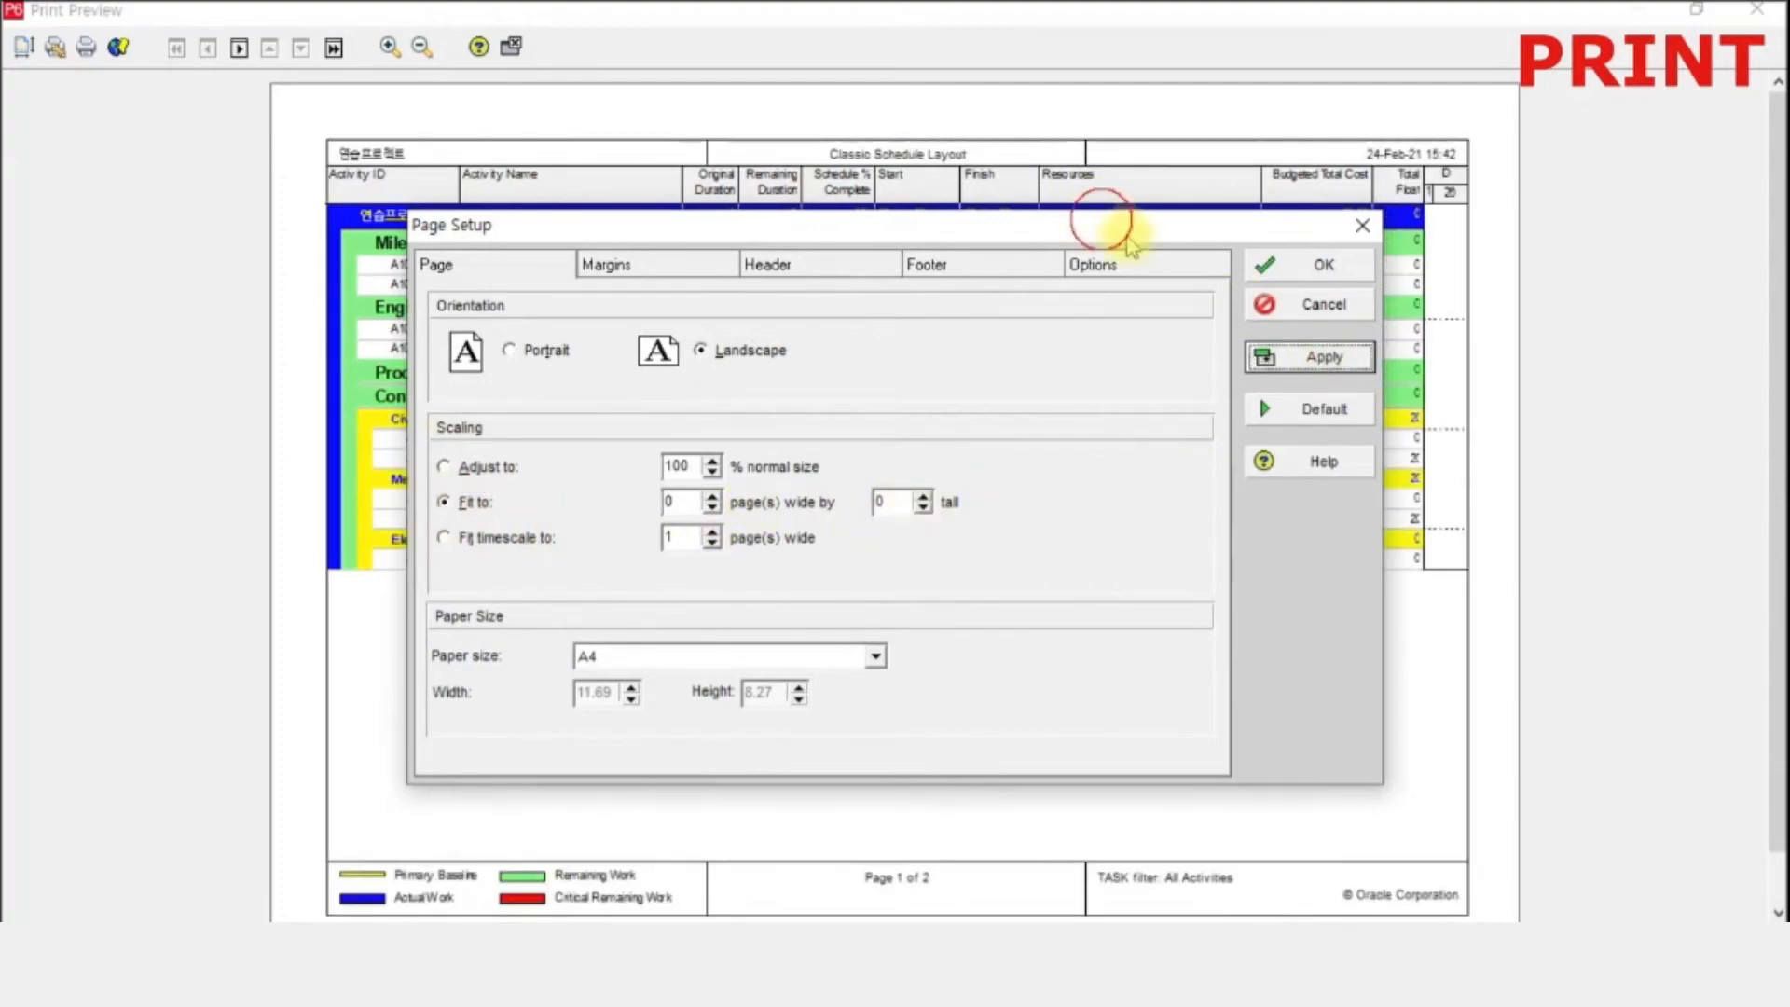
# - Fit the printout to 1 page wide, apply it, and uncover the preview to check the layout
pyautogui.moveTo(1130, 222); pyautogui.dragTo(1302, 245)
pyautogui.doubleClick(853, 525)
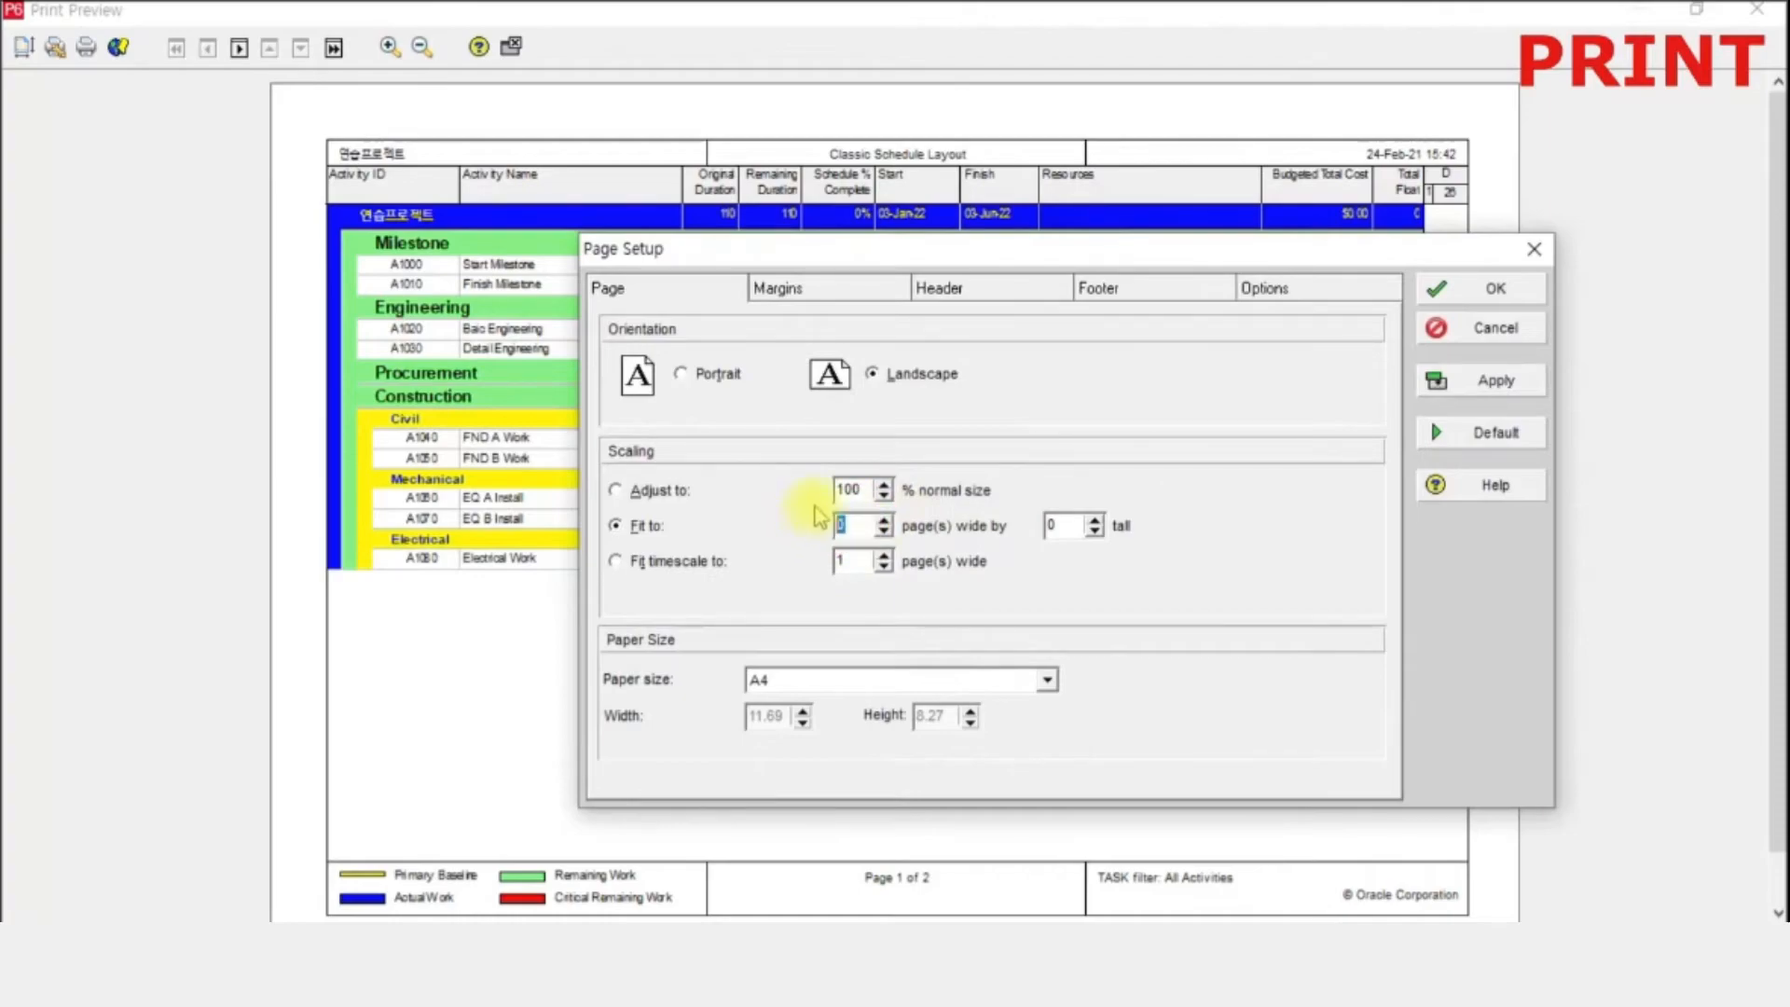
pyautogui.click(1484, 379)
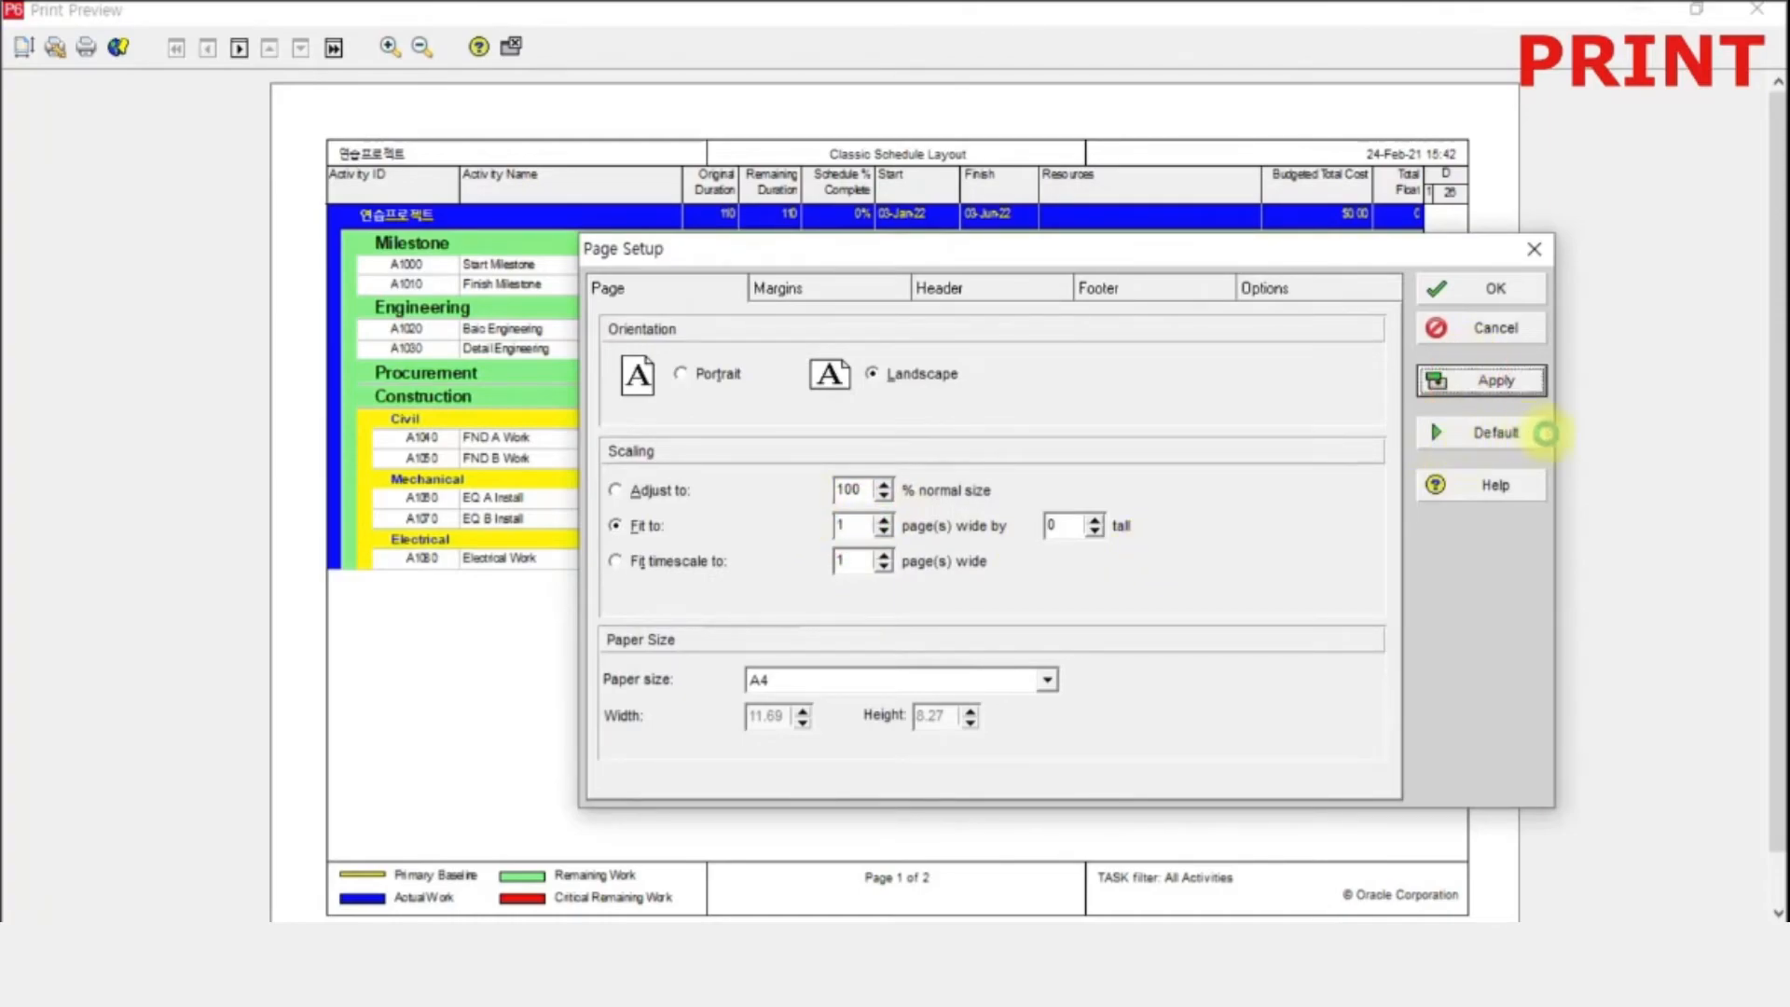
pyautogui.moveTo(1099, 251); pyautogui.dragTo(910, 744)
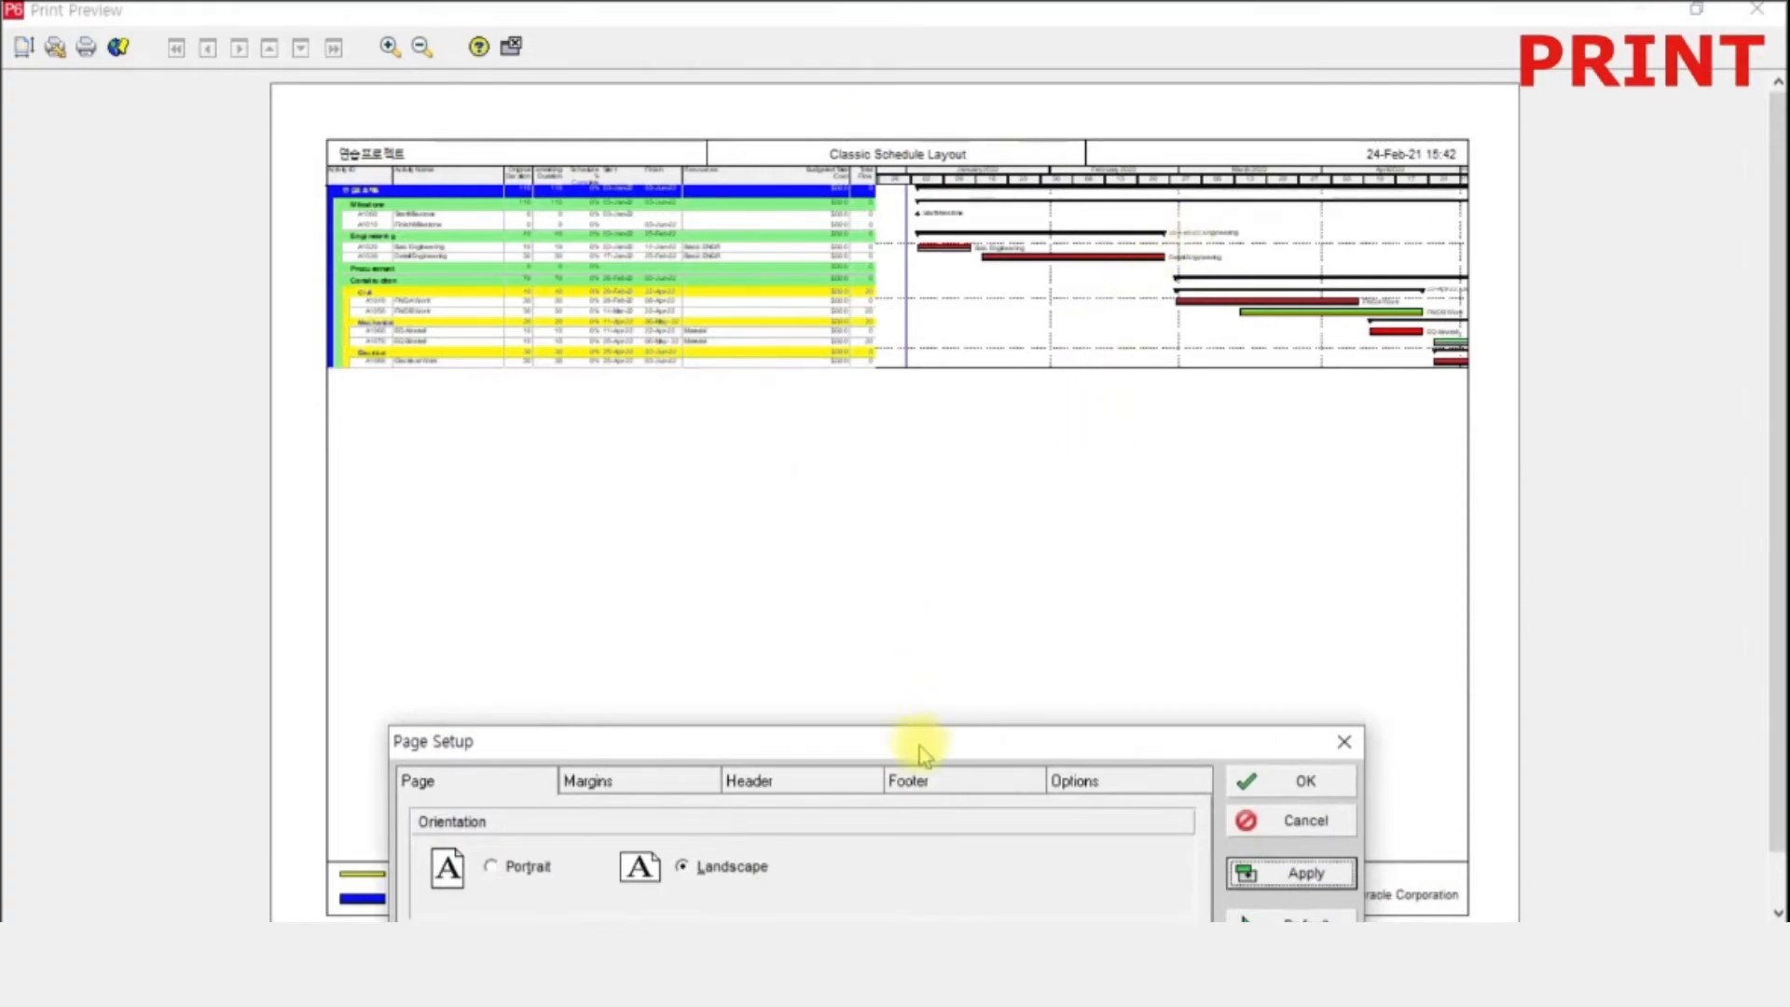
# - Check the available paper sizes in the page setup and keep A4
pyautogui.moveTo(921, 753); pyautogui.dragTo(967, 143)
pyautogui.click(641, 565)
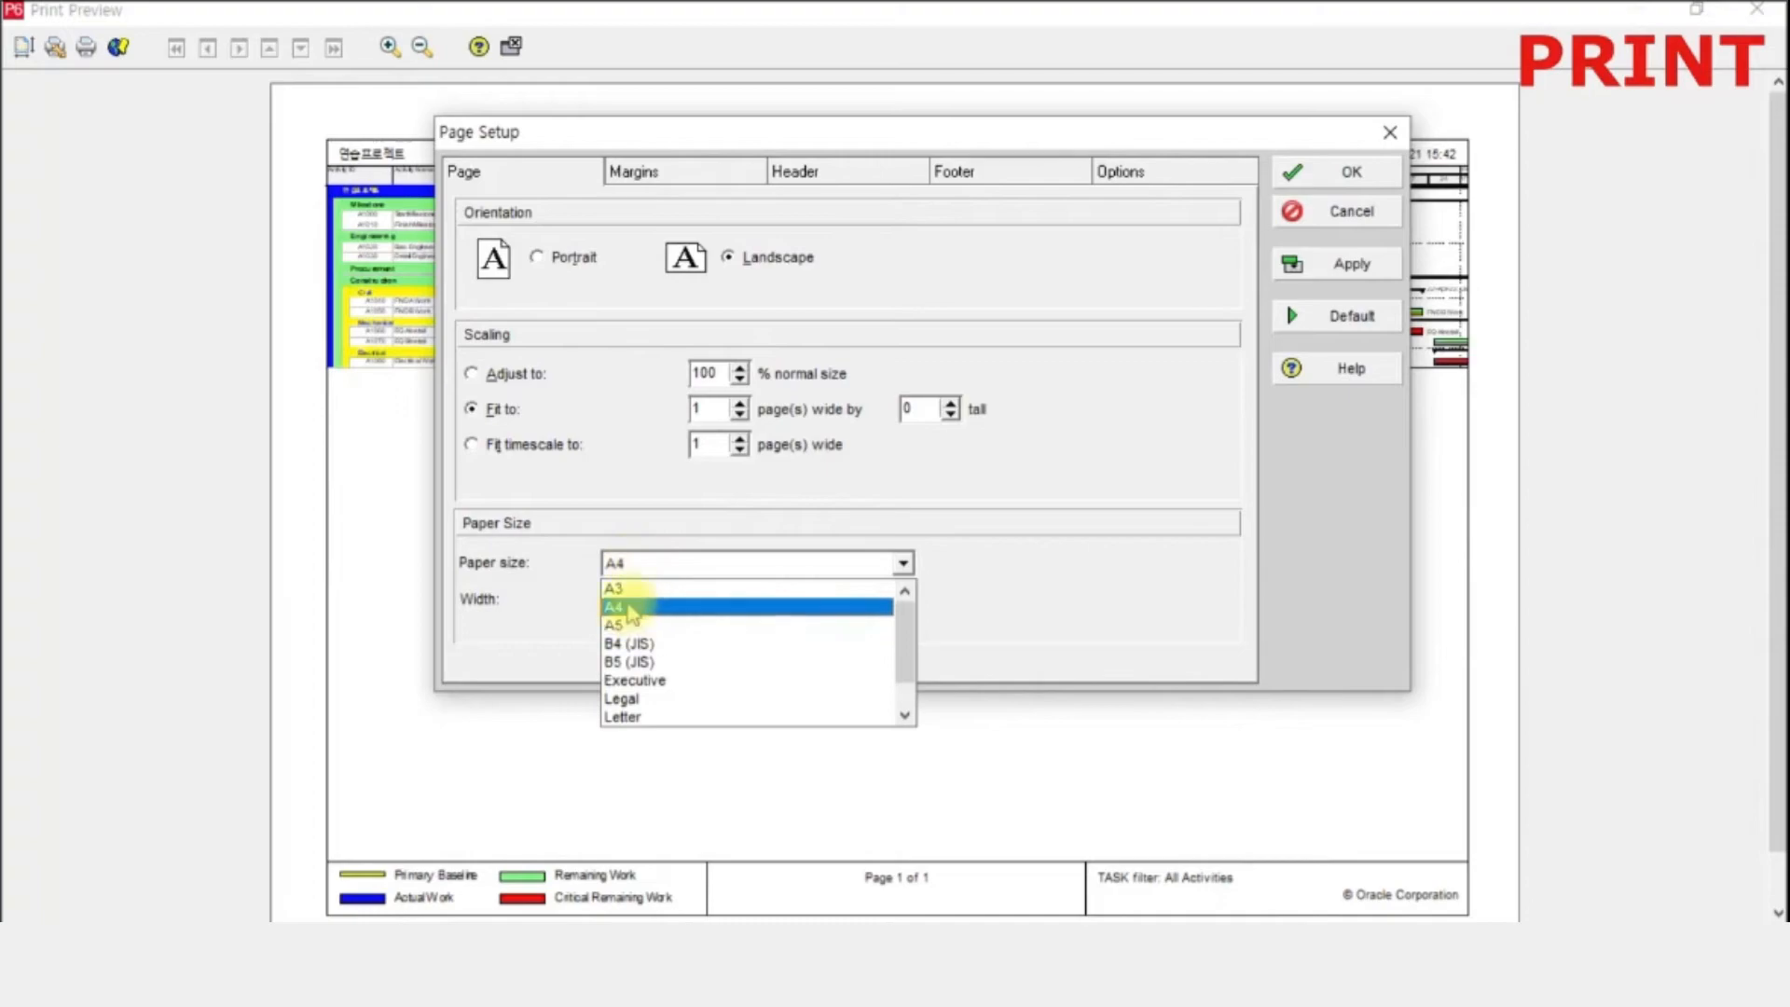
pyautogui.click(634, 588)
pyautogui.moveTo(669, 138); pyautogui.dragTo(525, 311)
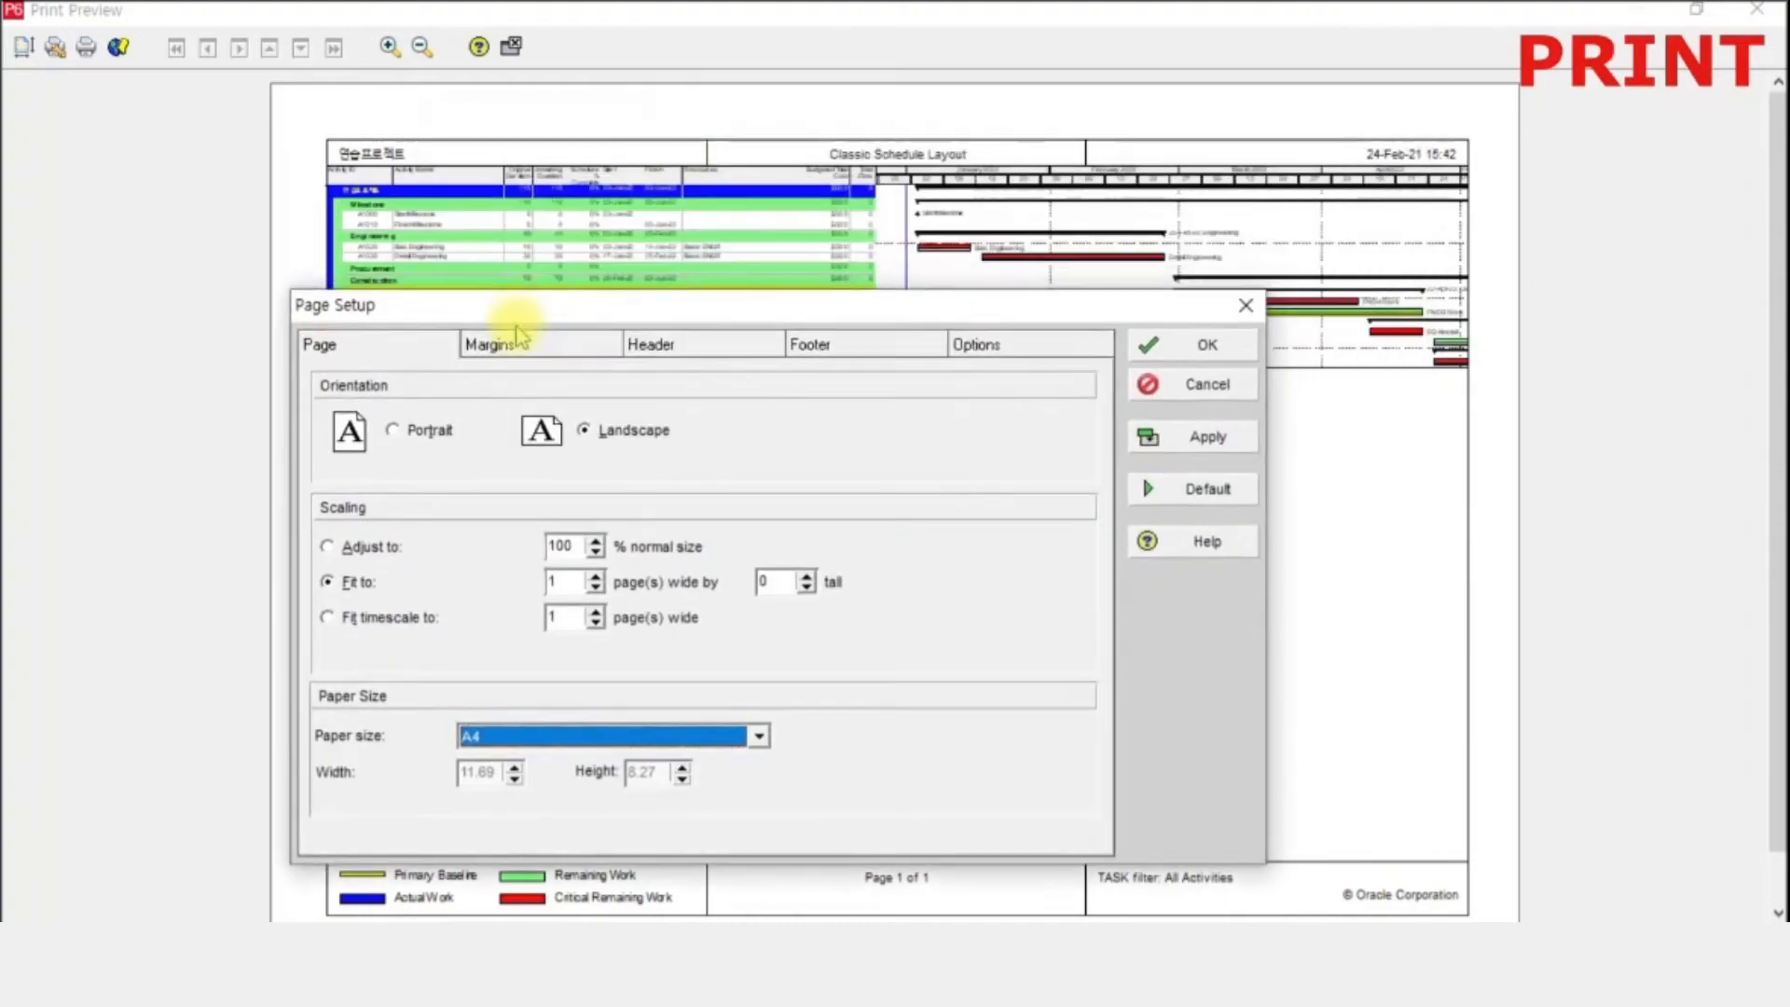
# - Examine the margins, header and footer settings in the page setup
pyautogui.click(508, 342)
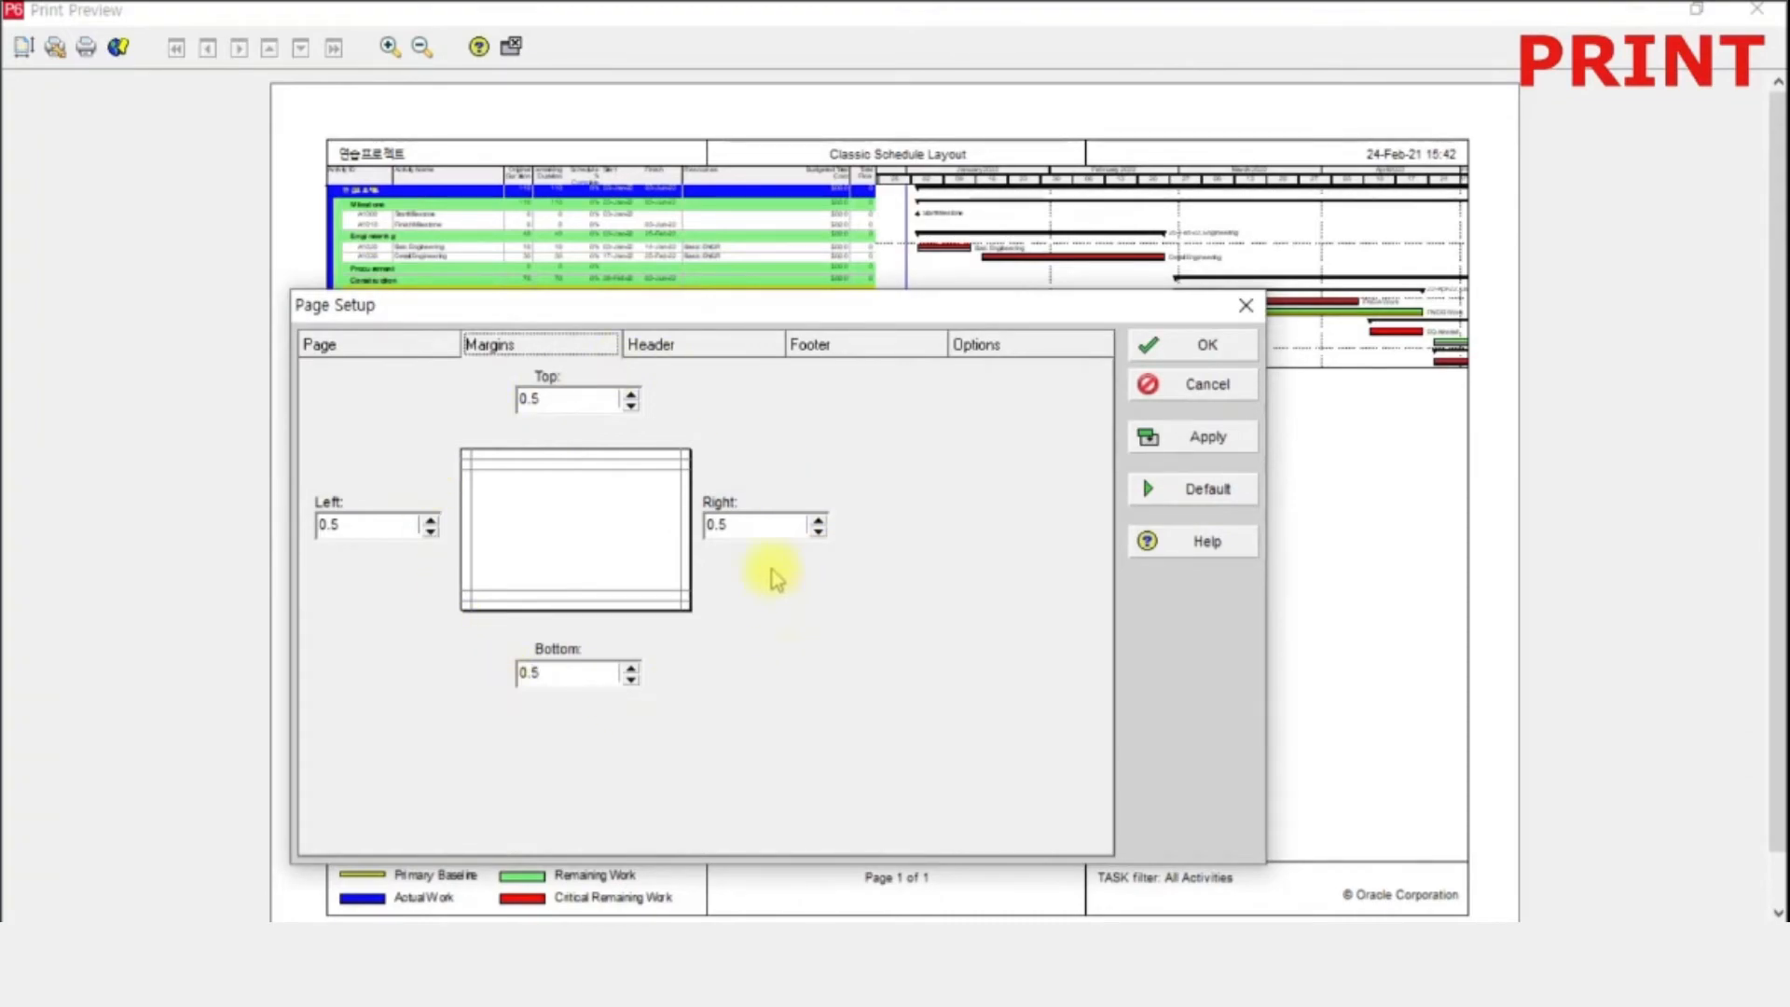
pyautogui.click(726, 356)
pyautogui.click(891, 344)
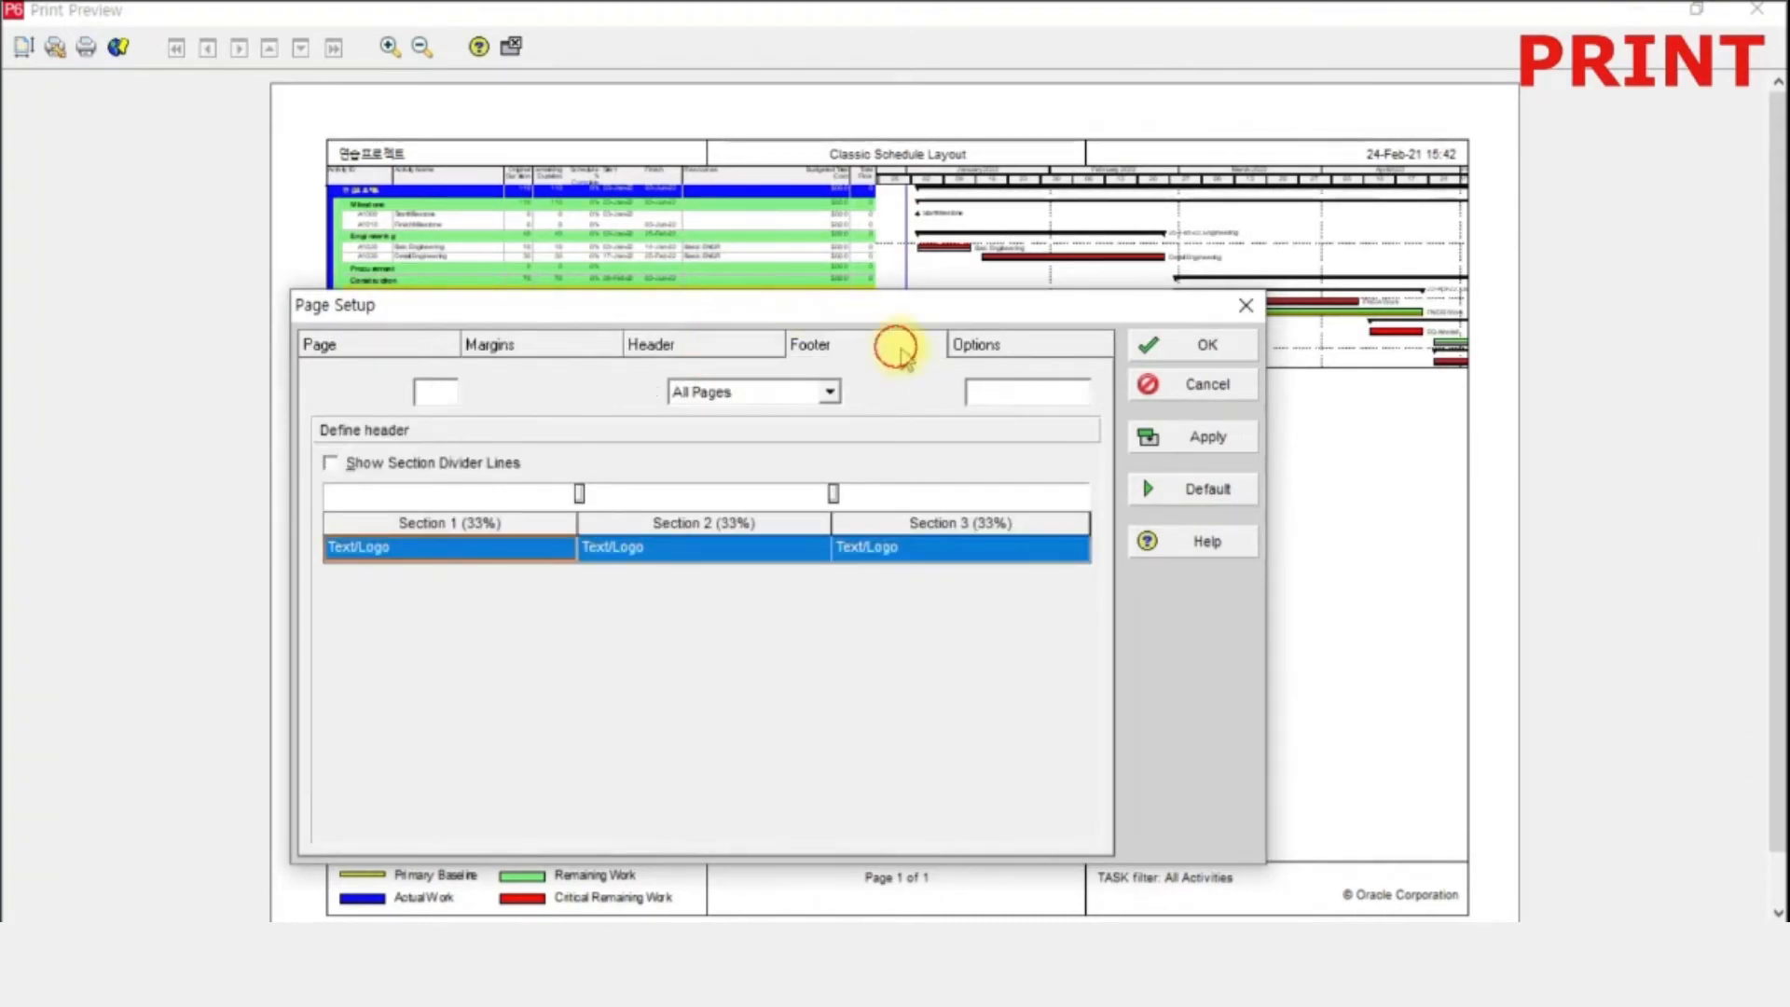
# - Try a larger number of header sections and return the header to 3 sections
pyautogui.click(736, 344)
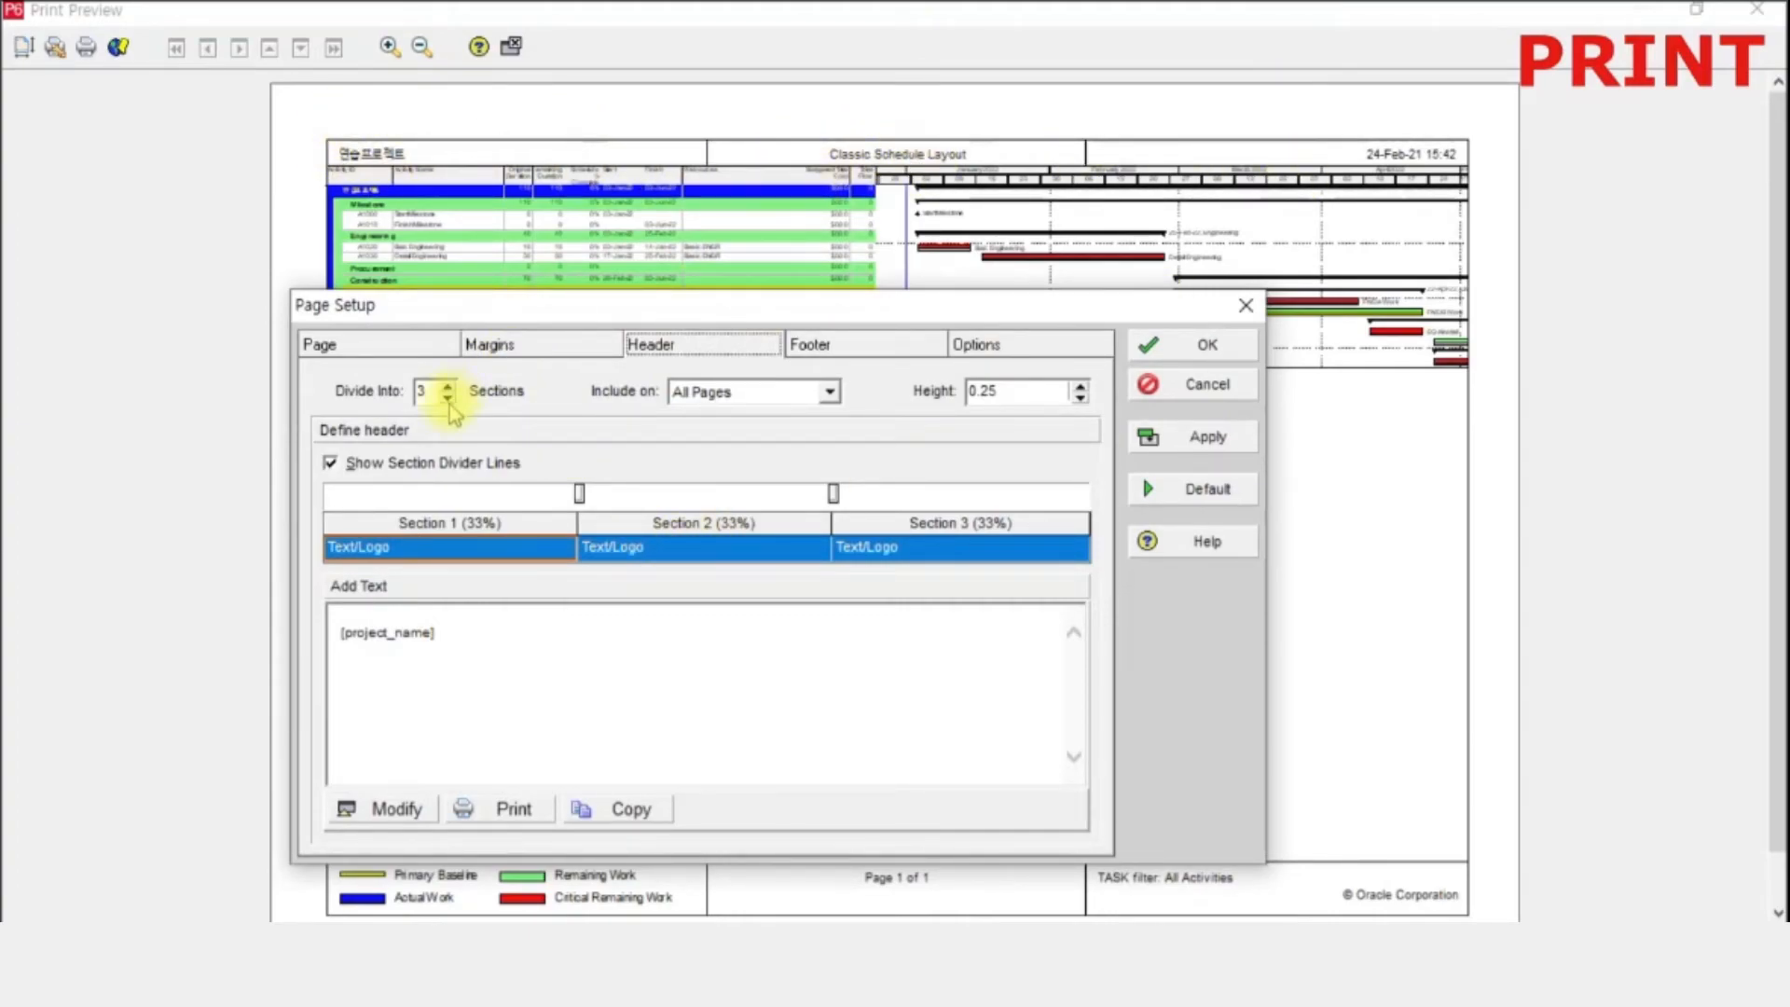
pyautogui.click(422, 393)
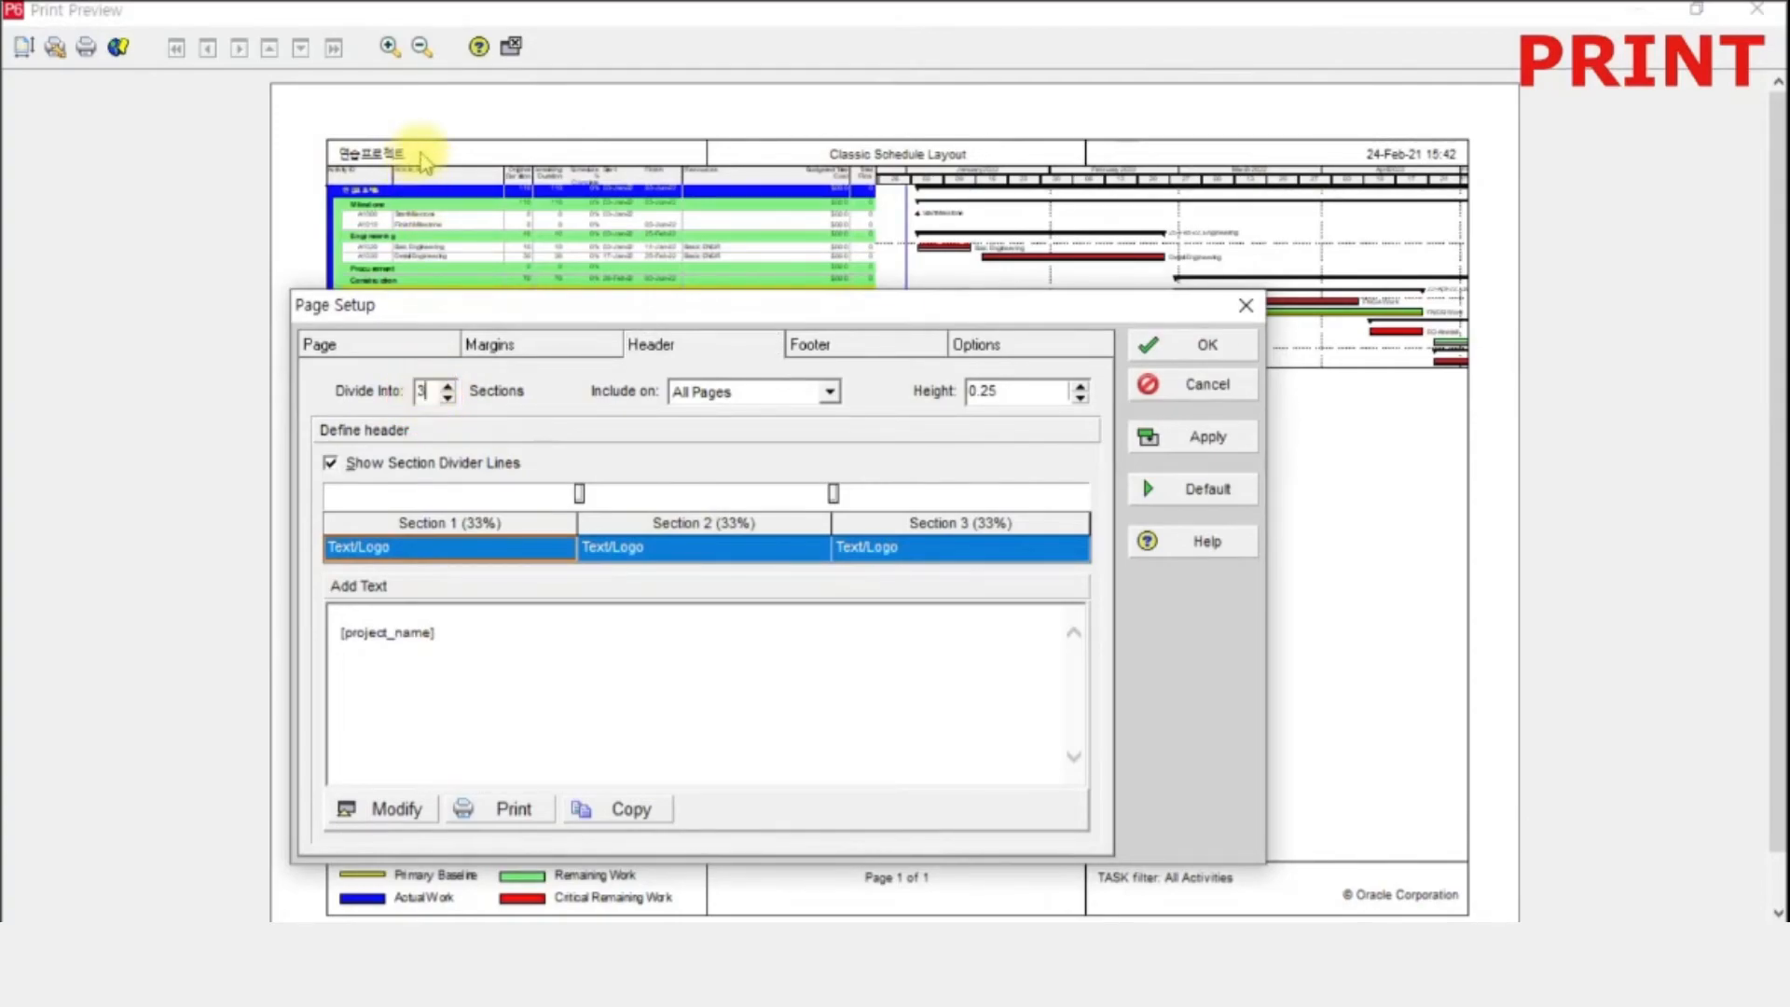
pyautogui.click(448, 385)
pyautogui.click(447, 398)
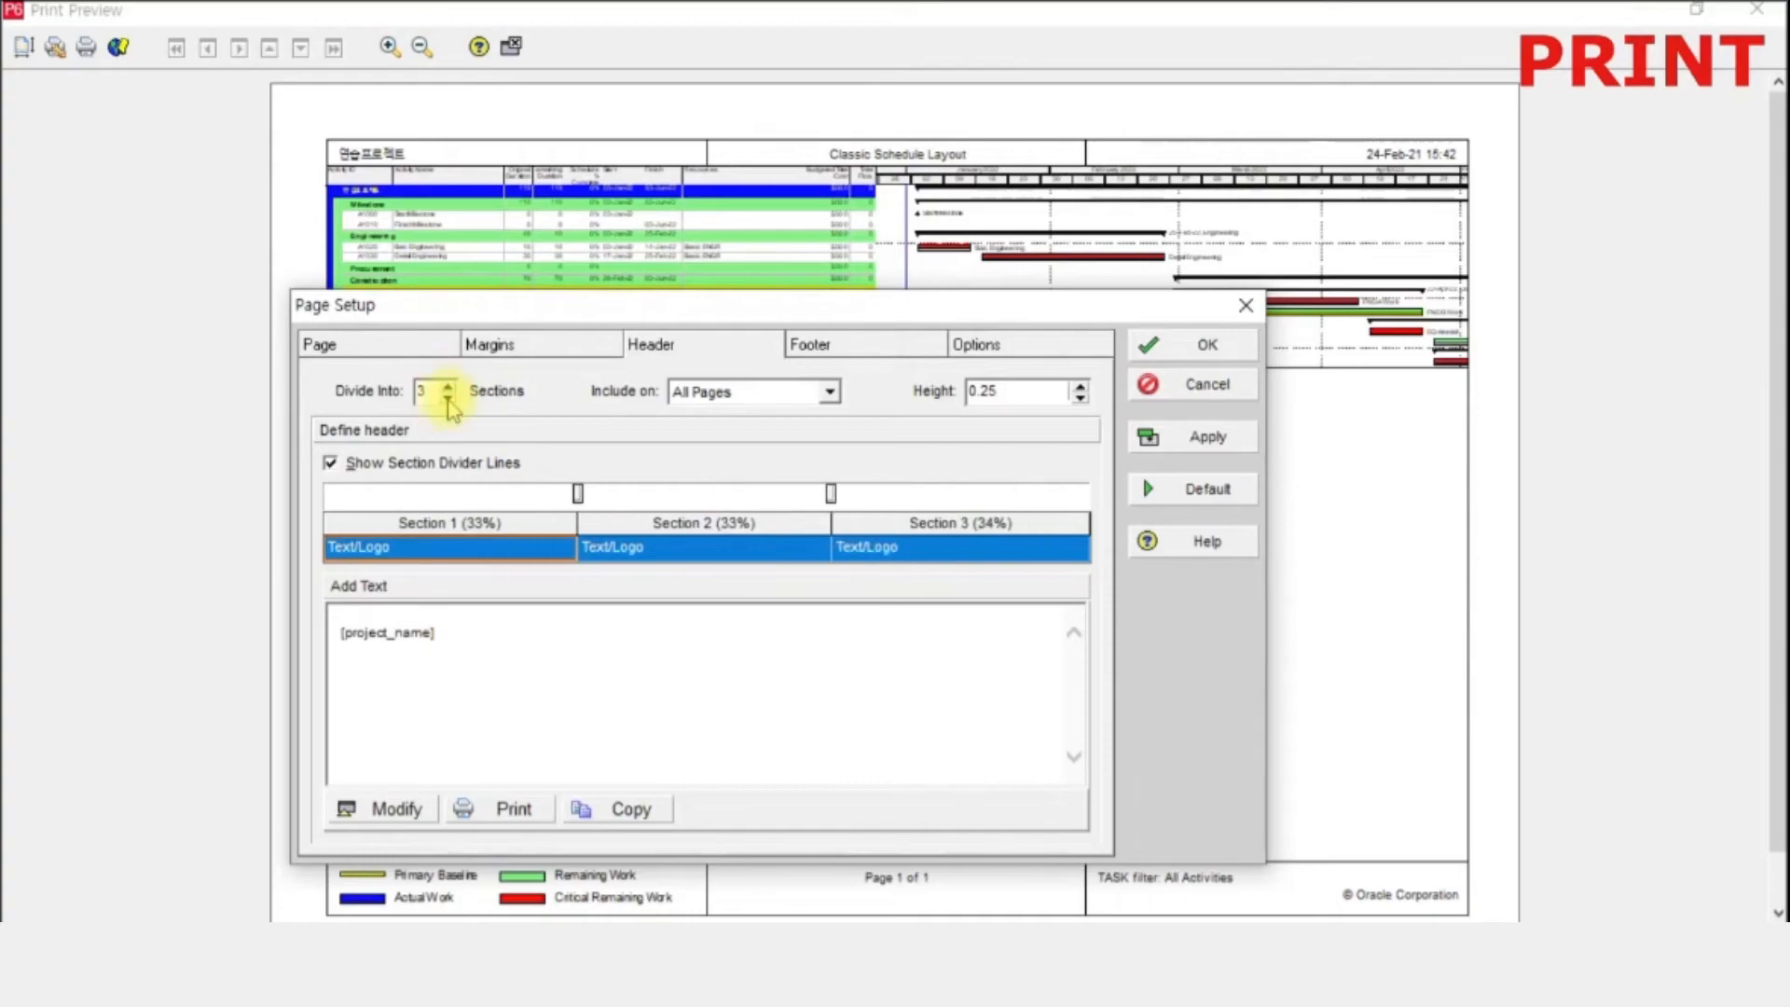
# - Try dividing the header into 4 sections, keeping it on all pages and Section 1 as Text/Logo
pyautogui.click(448, 386)
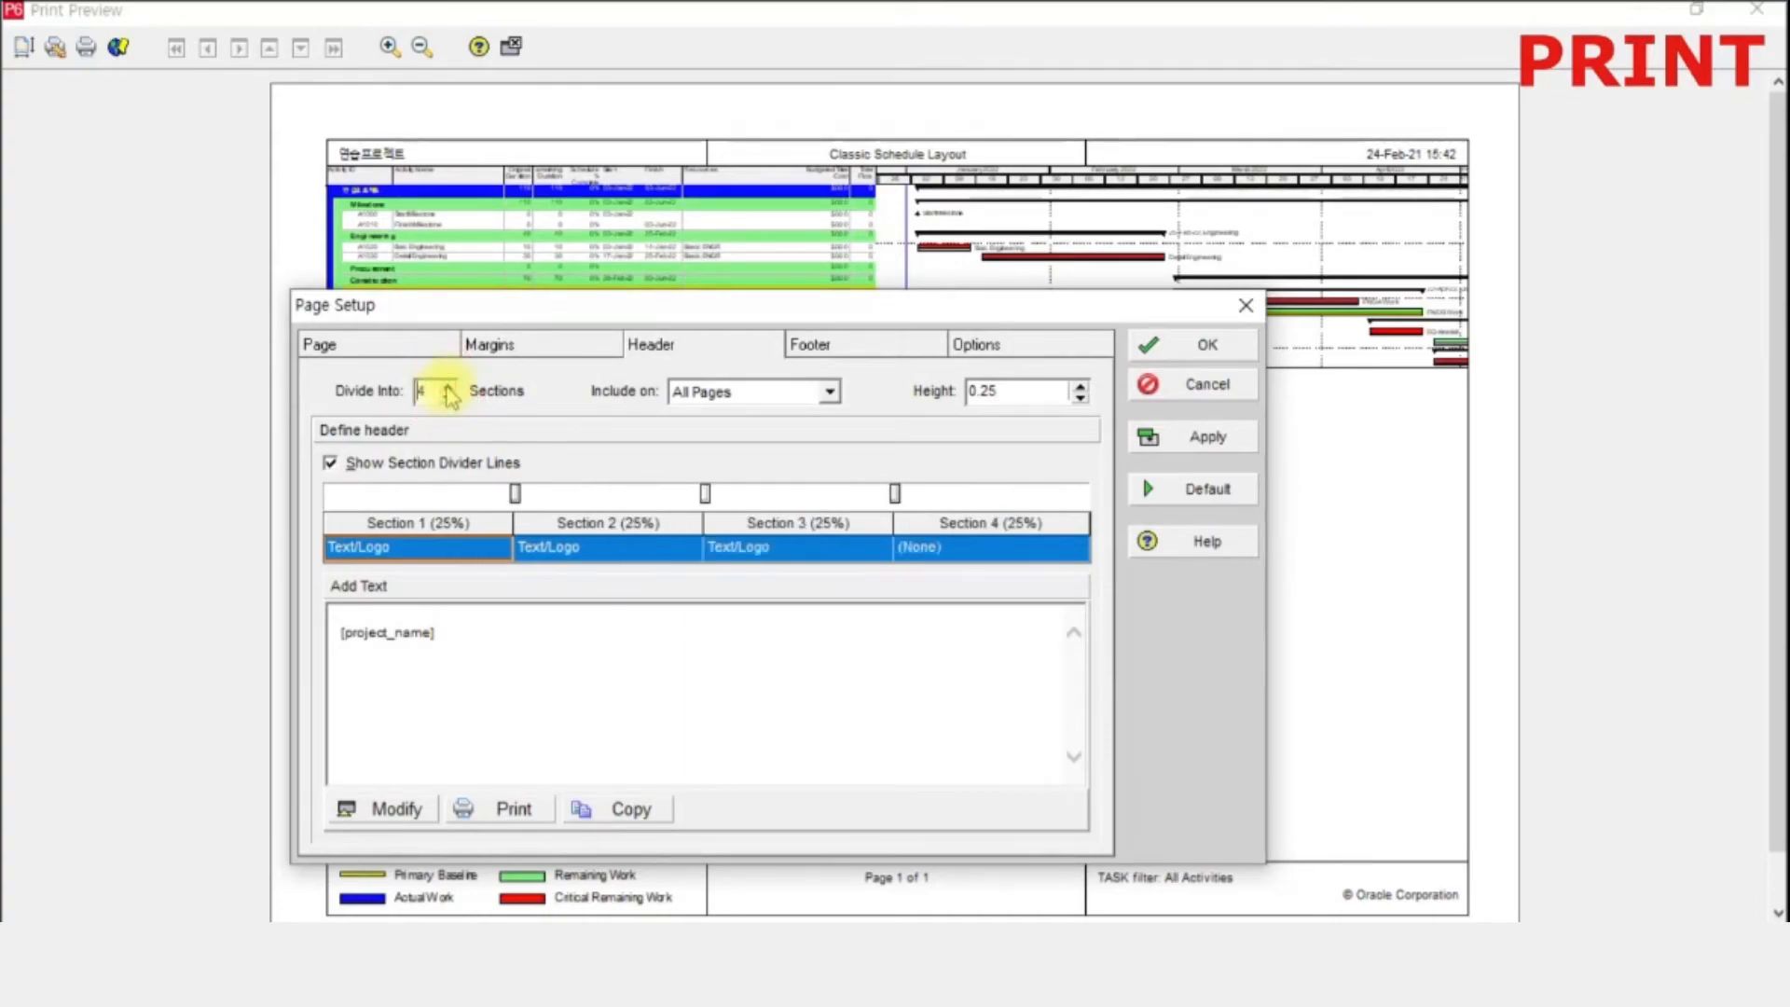
pyautogui.click(750, 401)
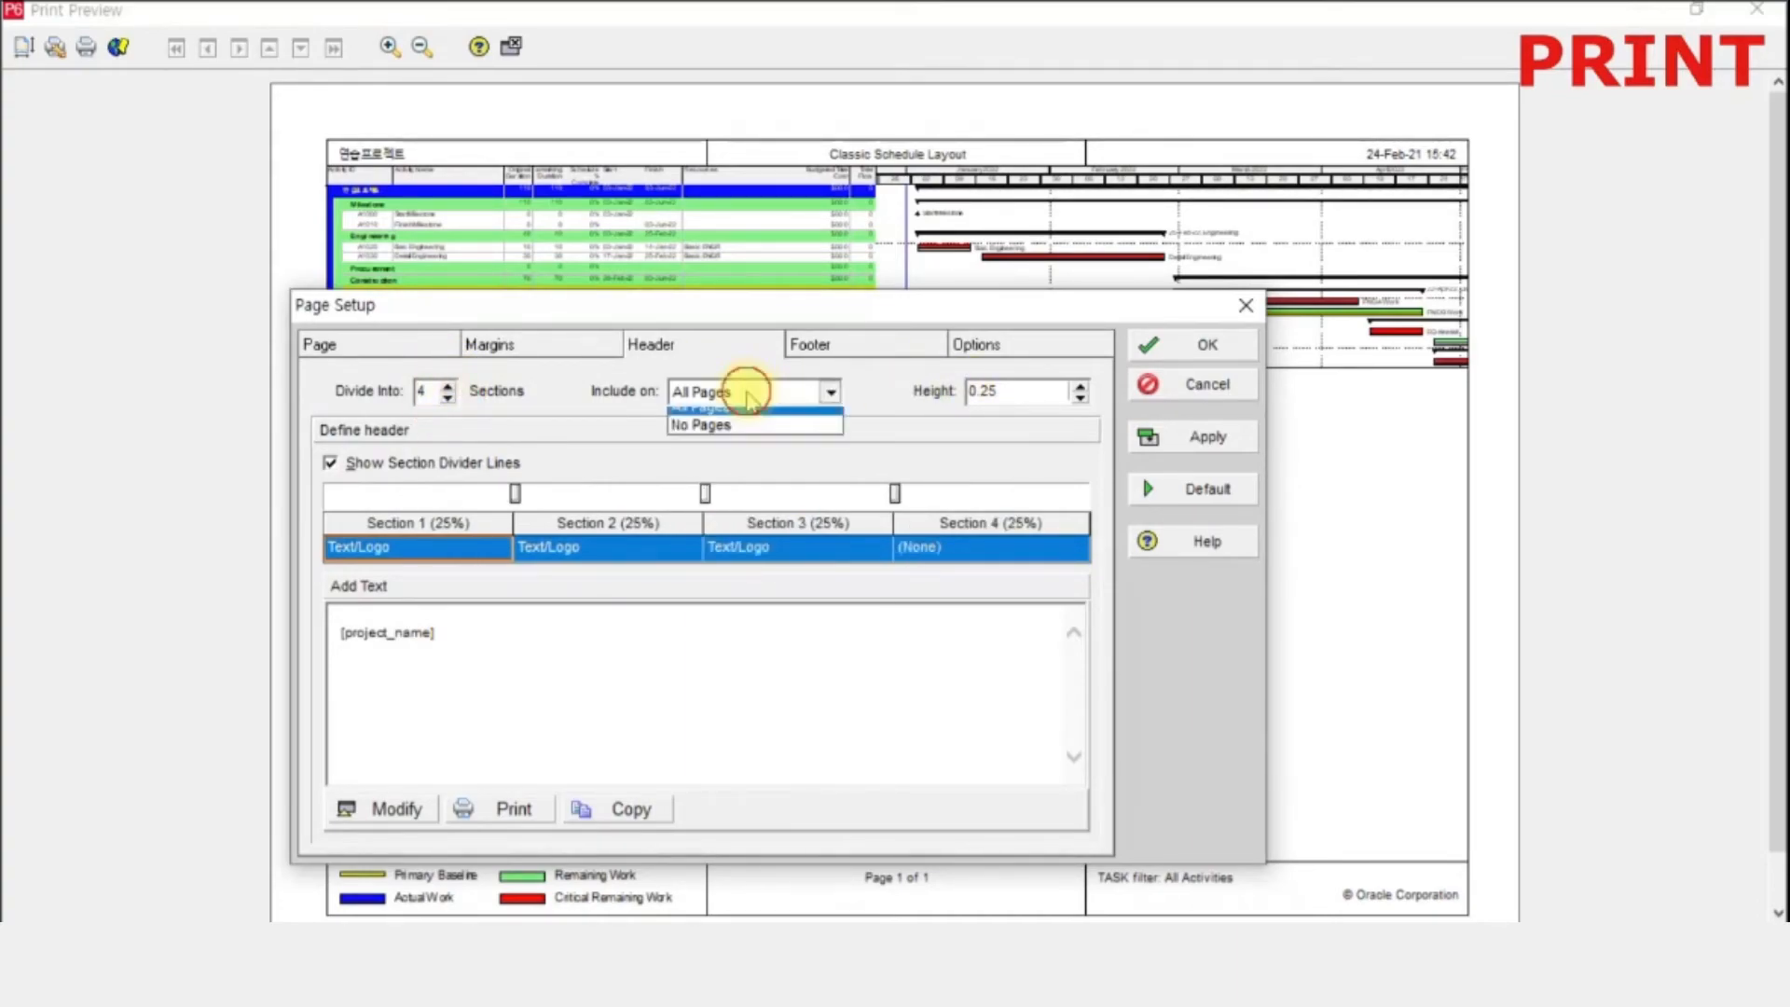
pyautogui.click(730, 451)
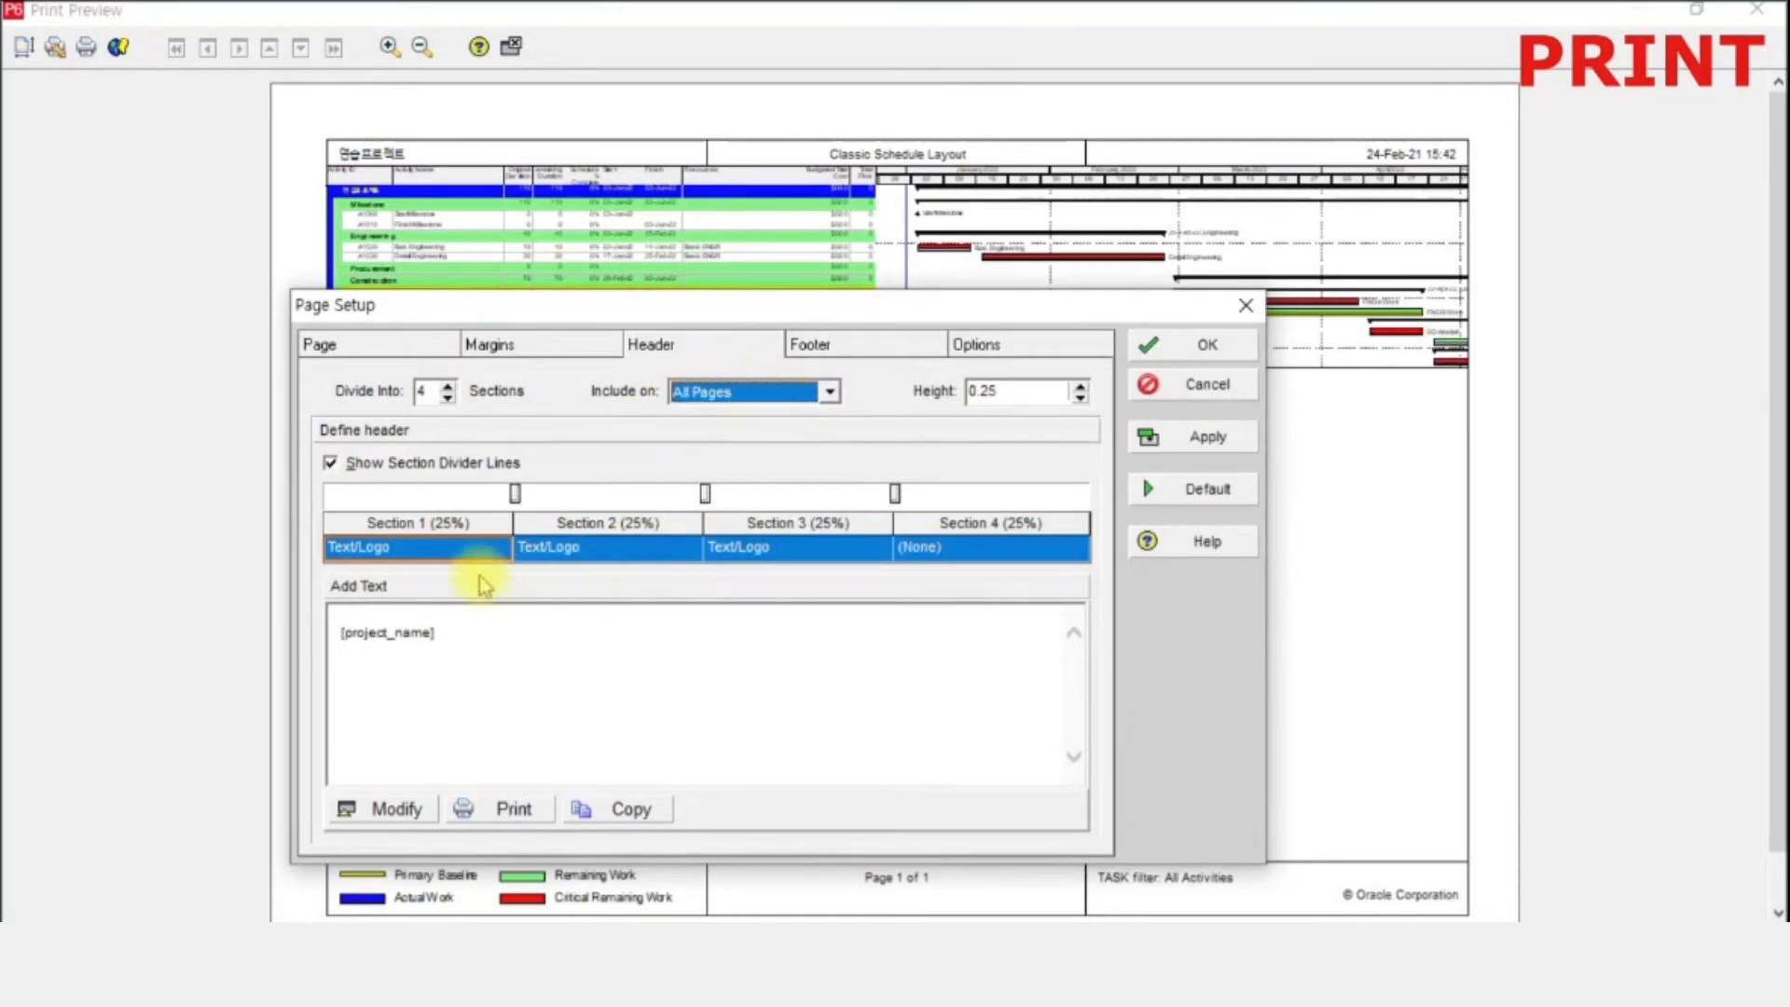
pyautogui.click(451, 552)
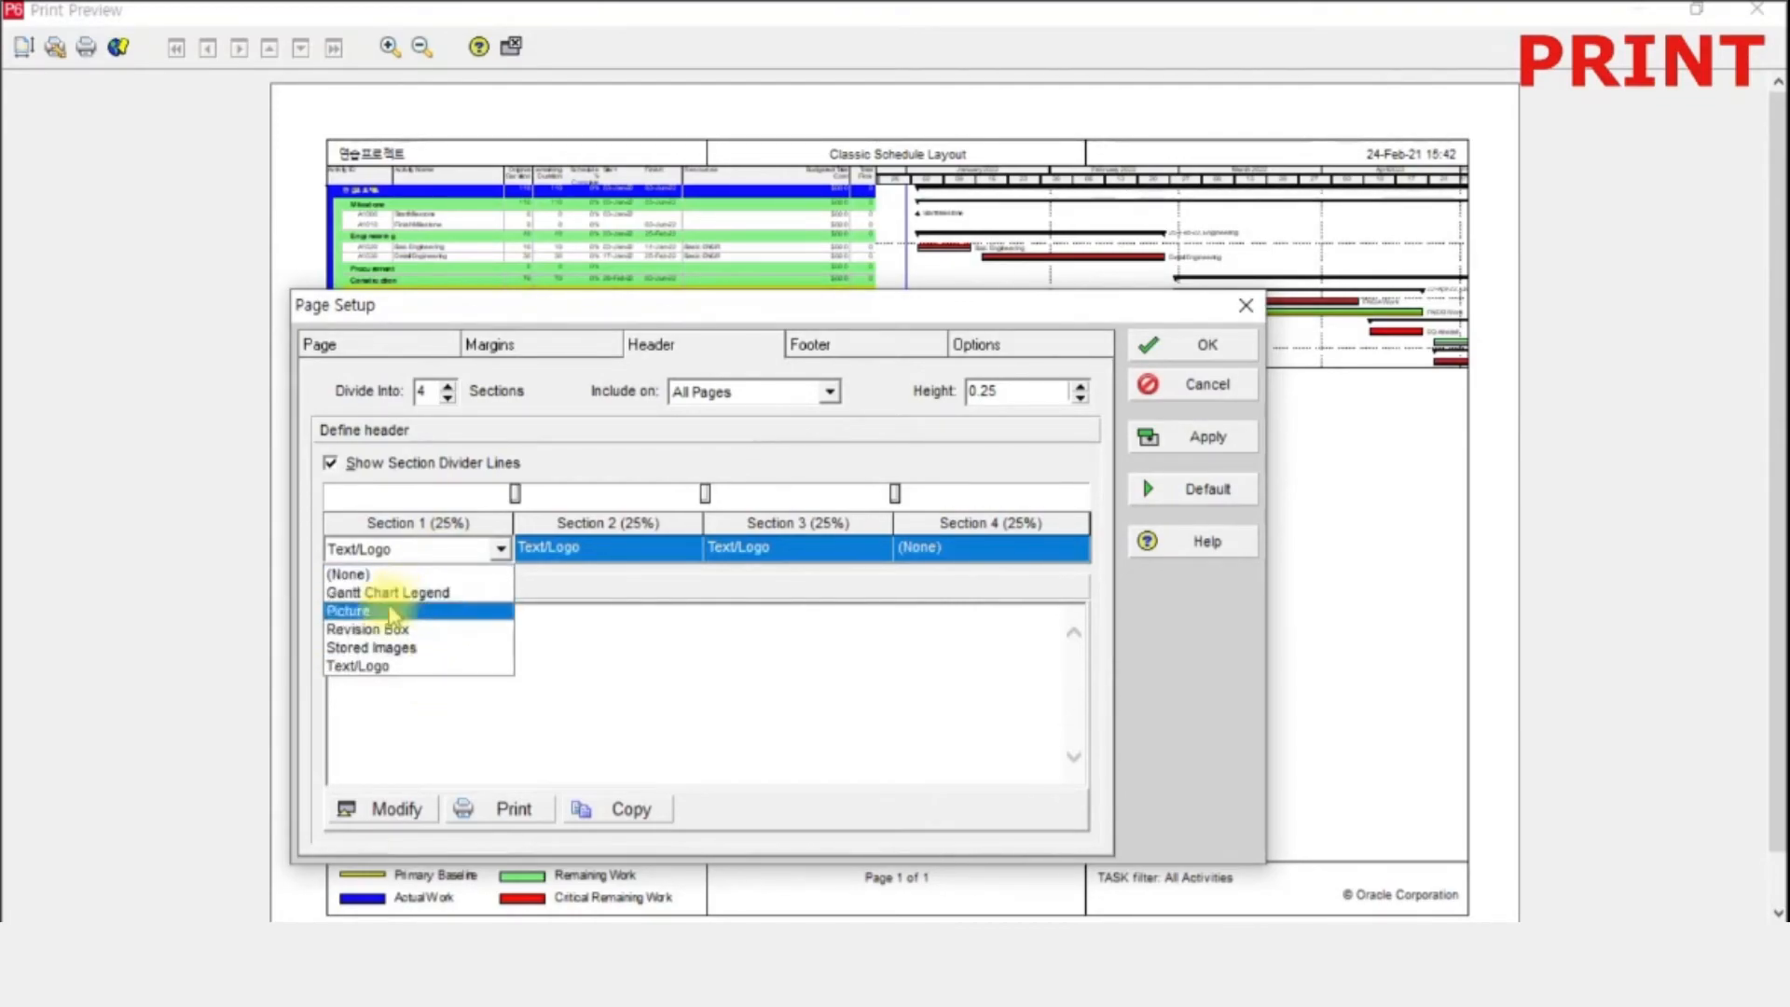
pyautogui.click(390, 667)
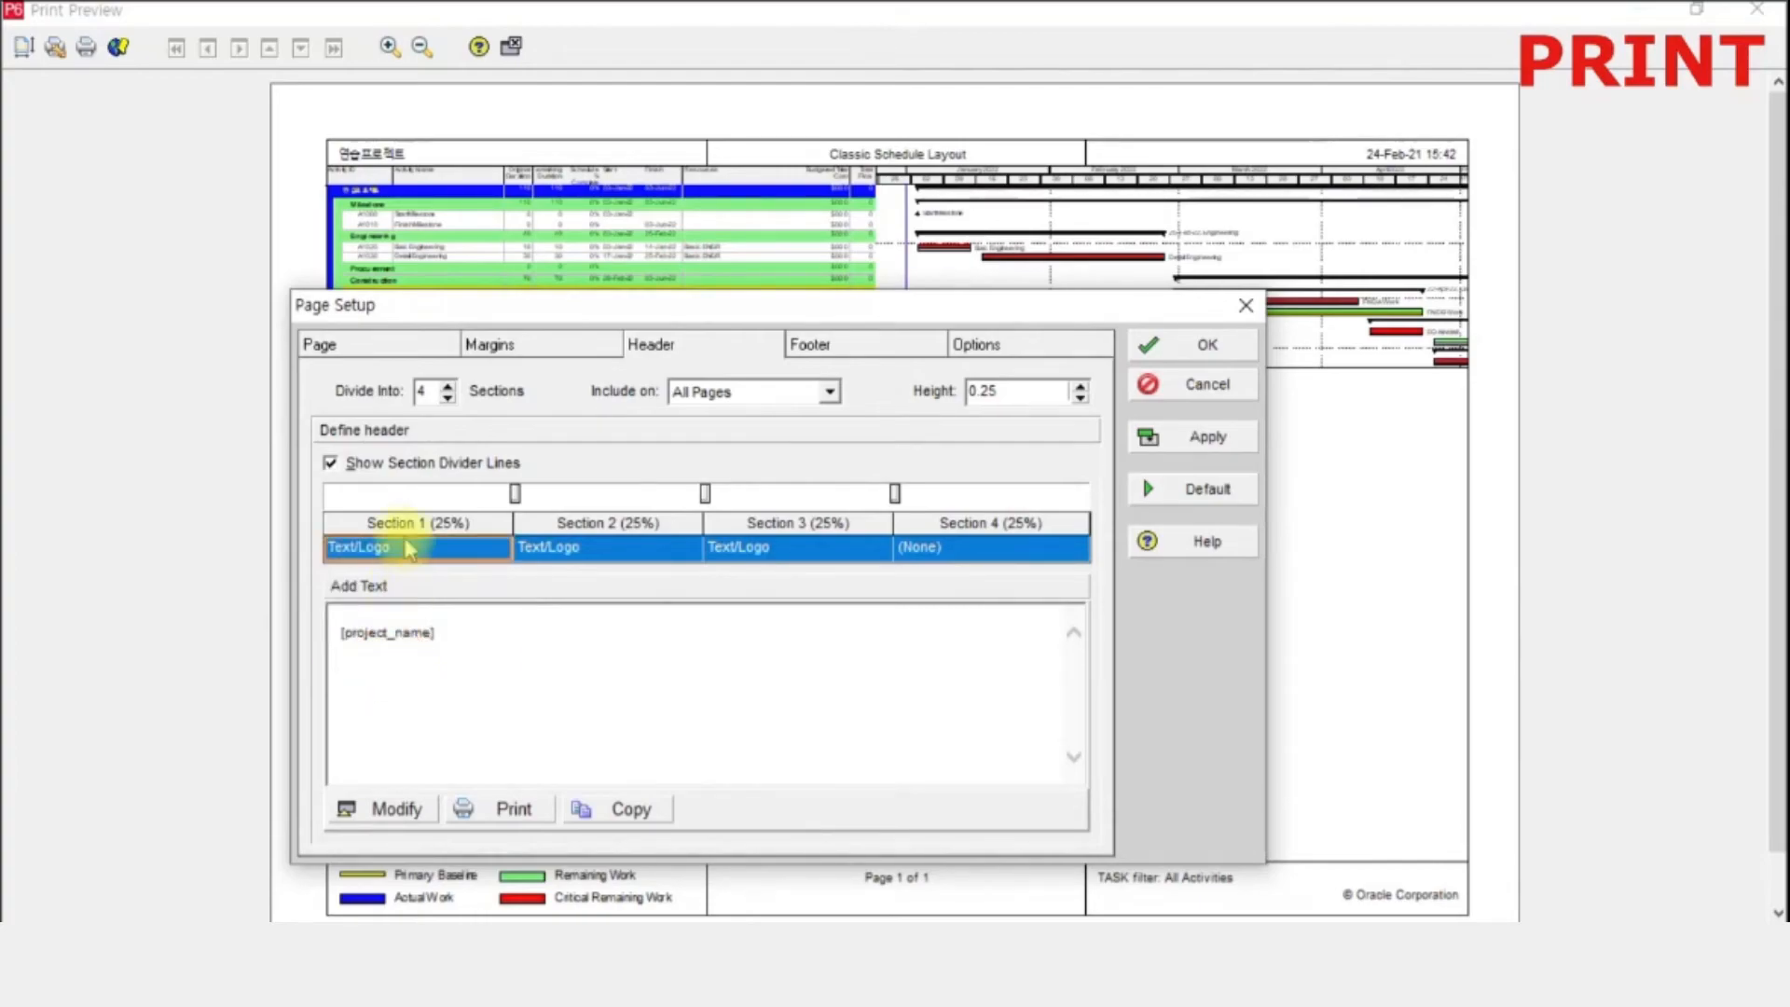
# - Add the Project ID variable to the header's Section 1 text so it reads [project_name] / [project_id]
pyautogui.doubleClick(401, 638)
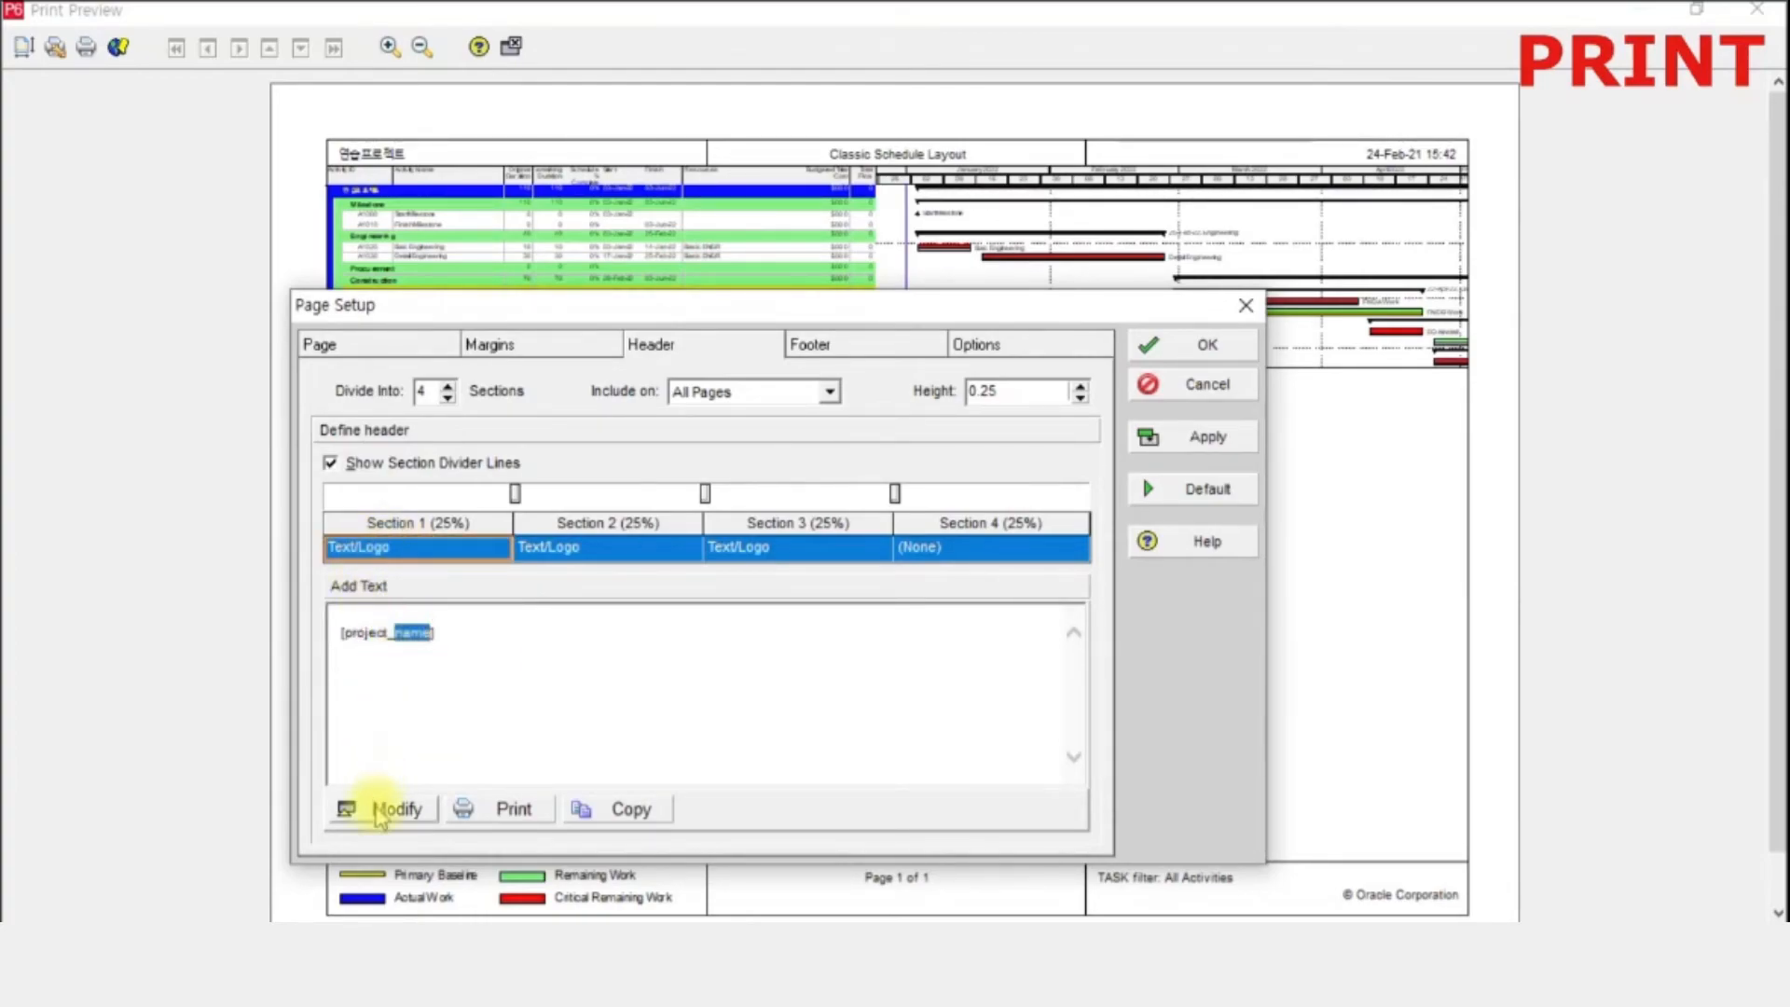
pyautogui.click(396, 809)
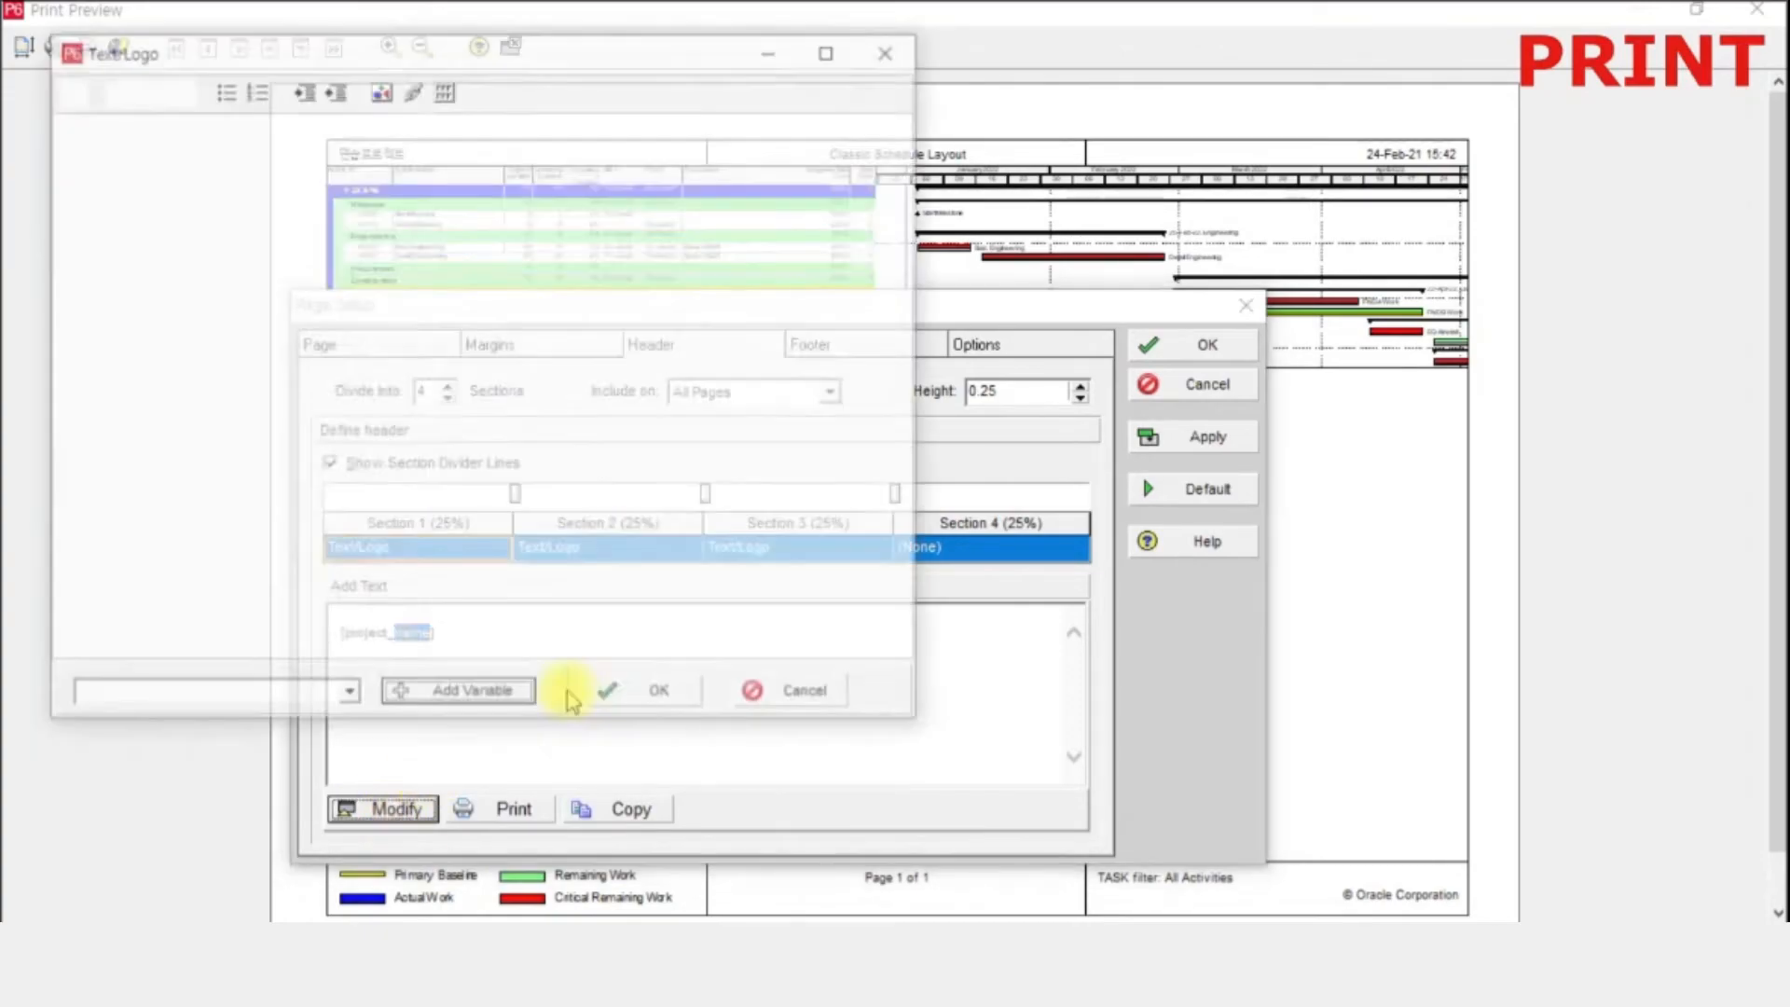
pyautogui.moveTo(451, 53); pyautogui.dragTo(895, 174)
pyautogui.click(703, 202)
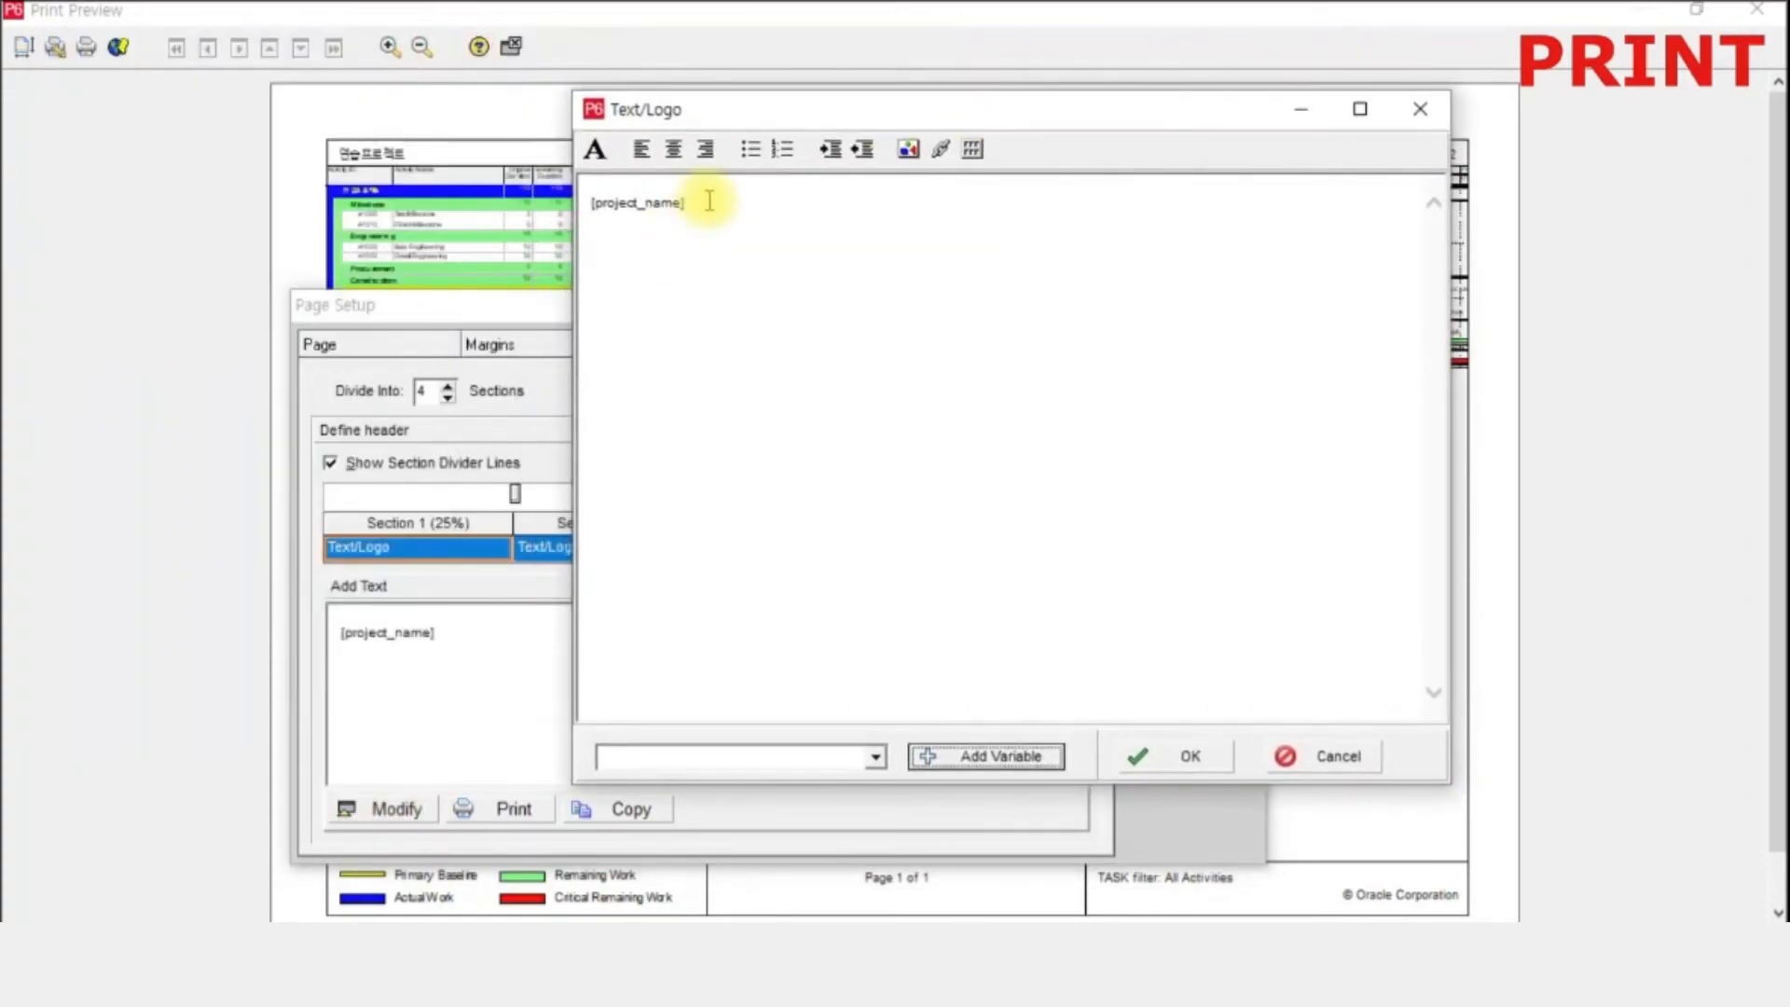
pyautogui.click(876, 758)
pyautogui.click(872, 758)
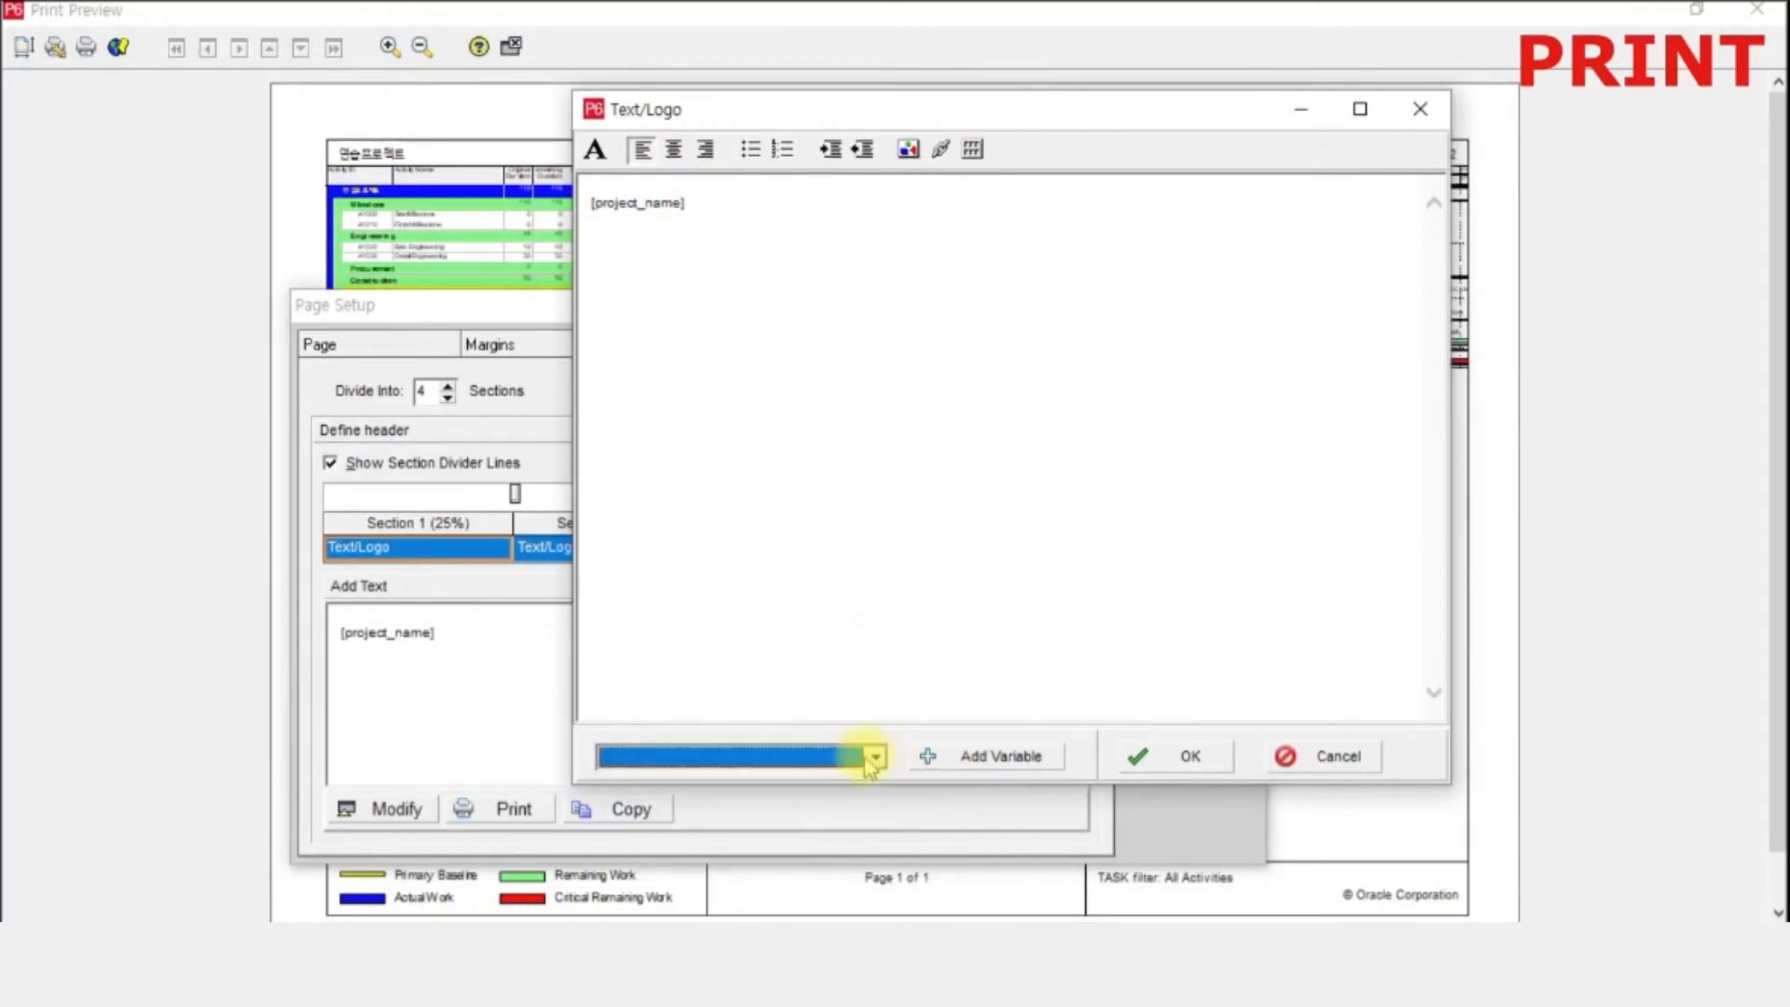
pyautogui.click(877, 758)
pyautogui.scroll(-3, 839, 839)
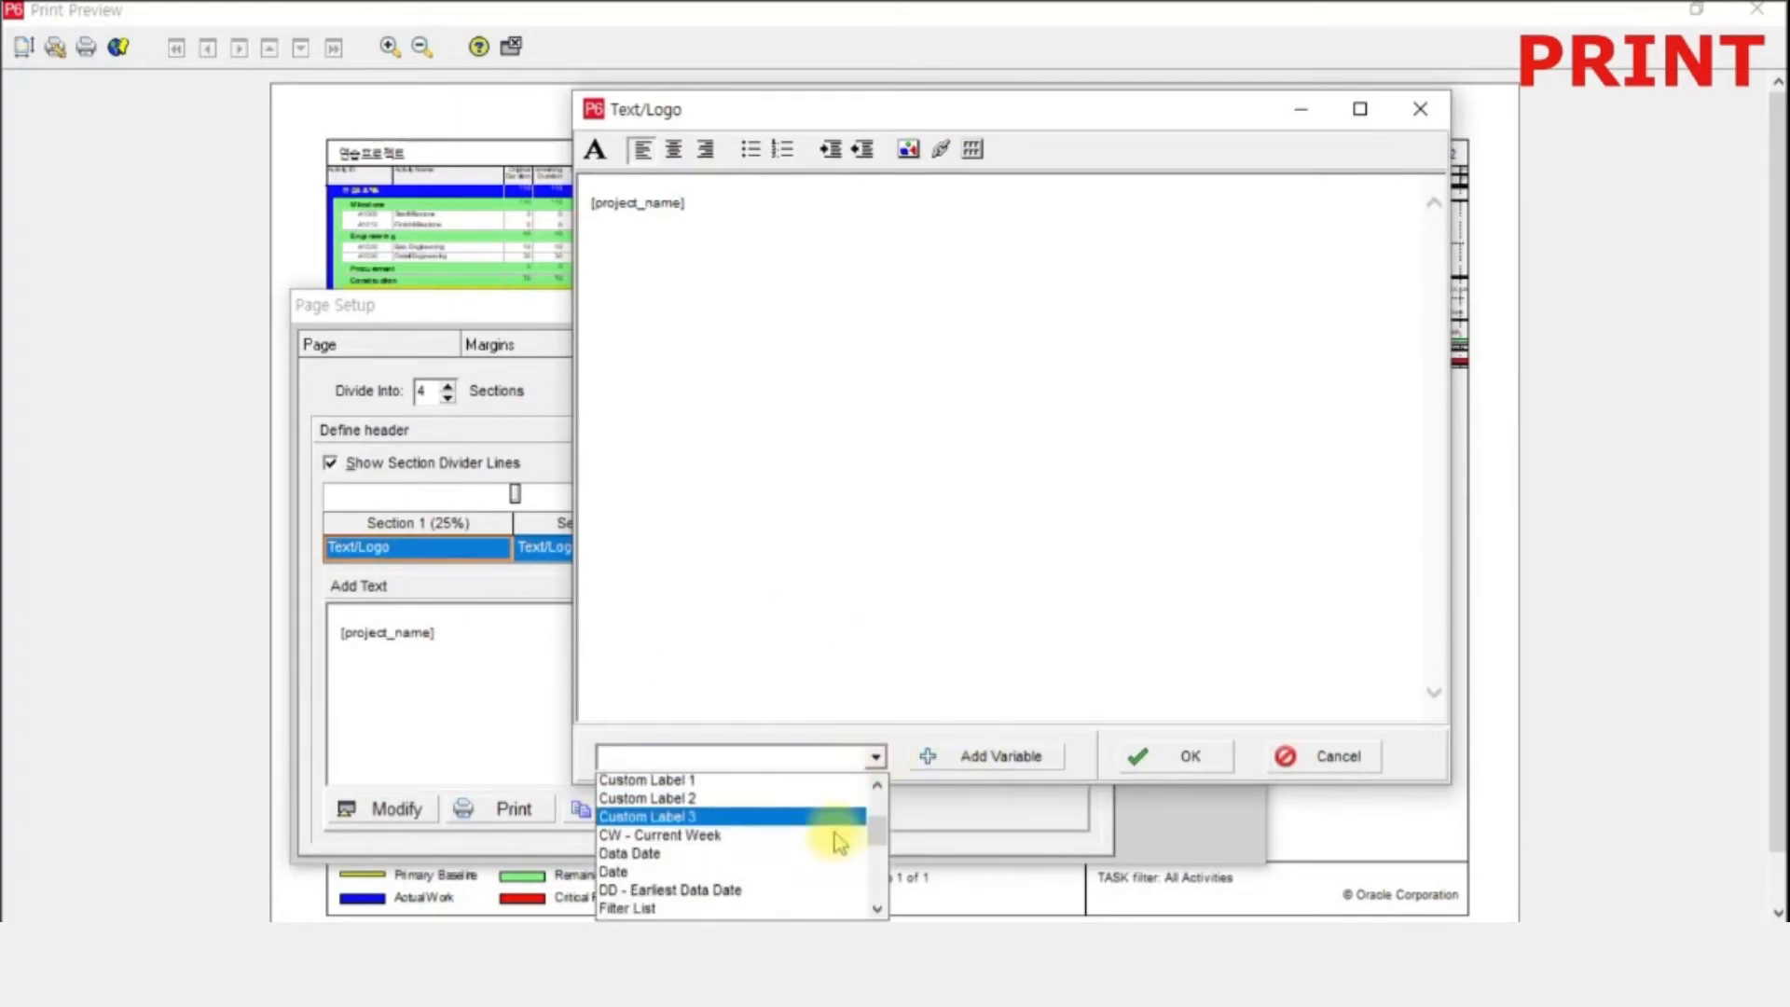
pyautogui.scroll(-4, 839, 844)
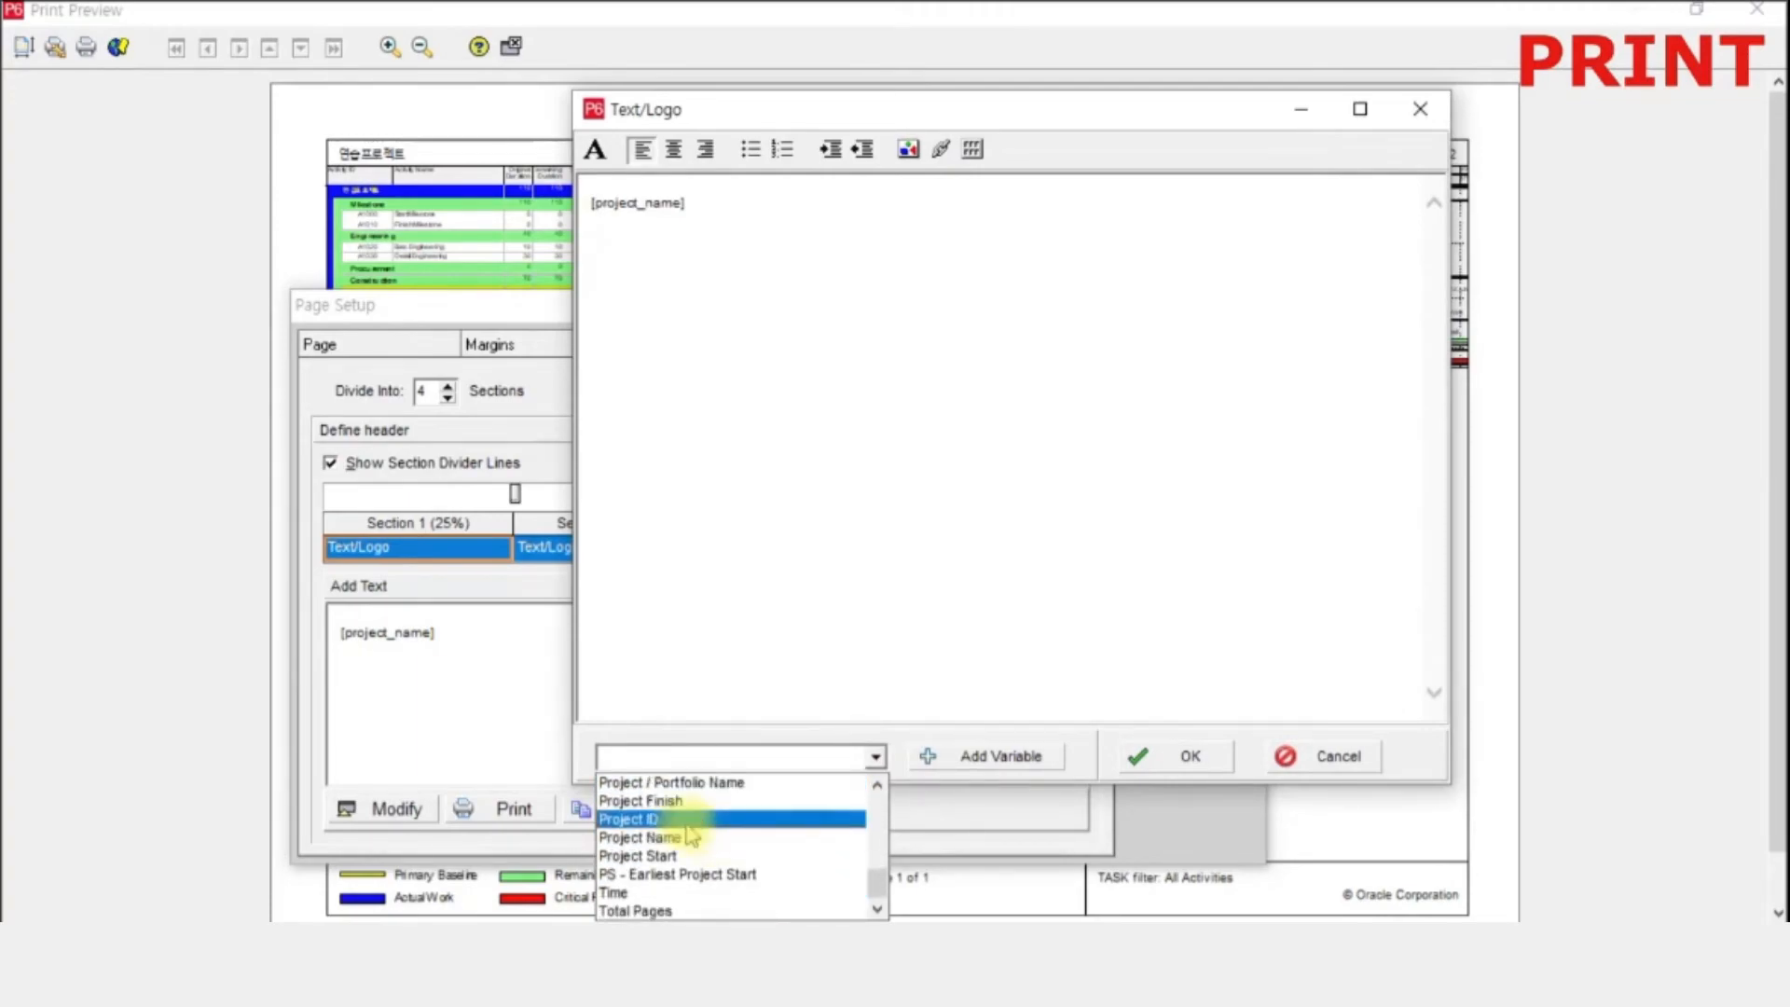
pyautogui.click(692, 820)
pyautogui.click(1015, 770)
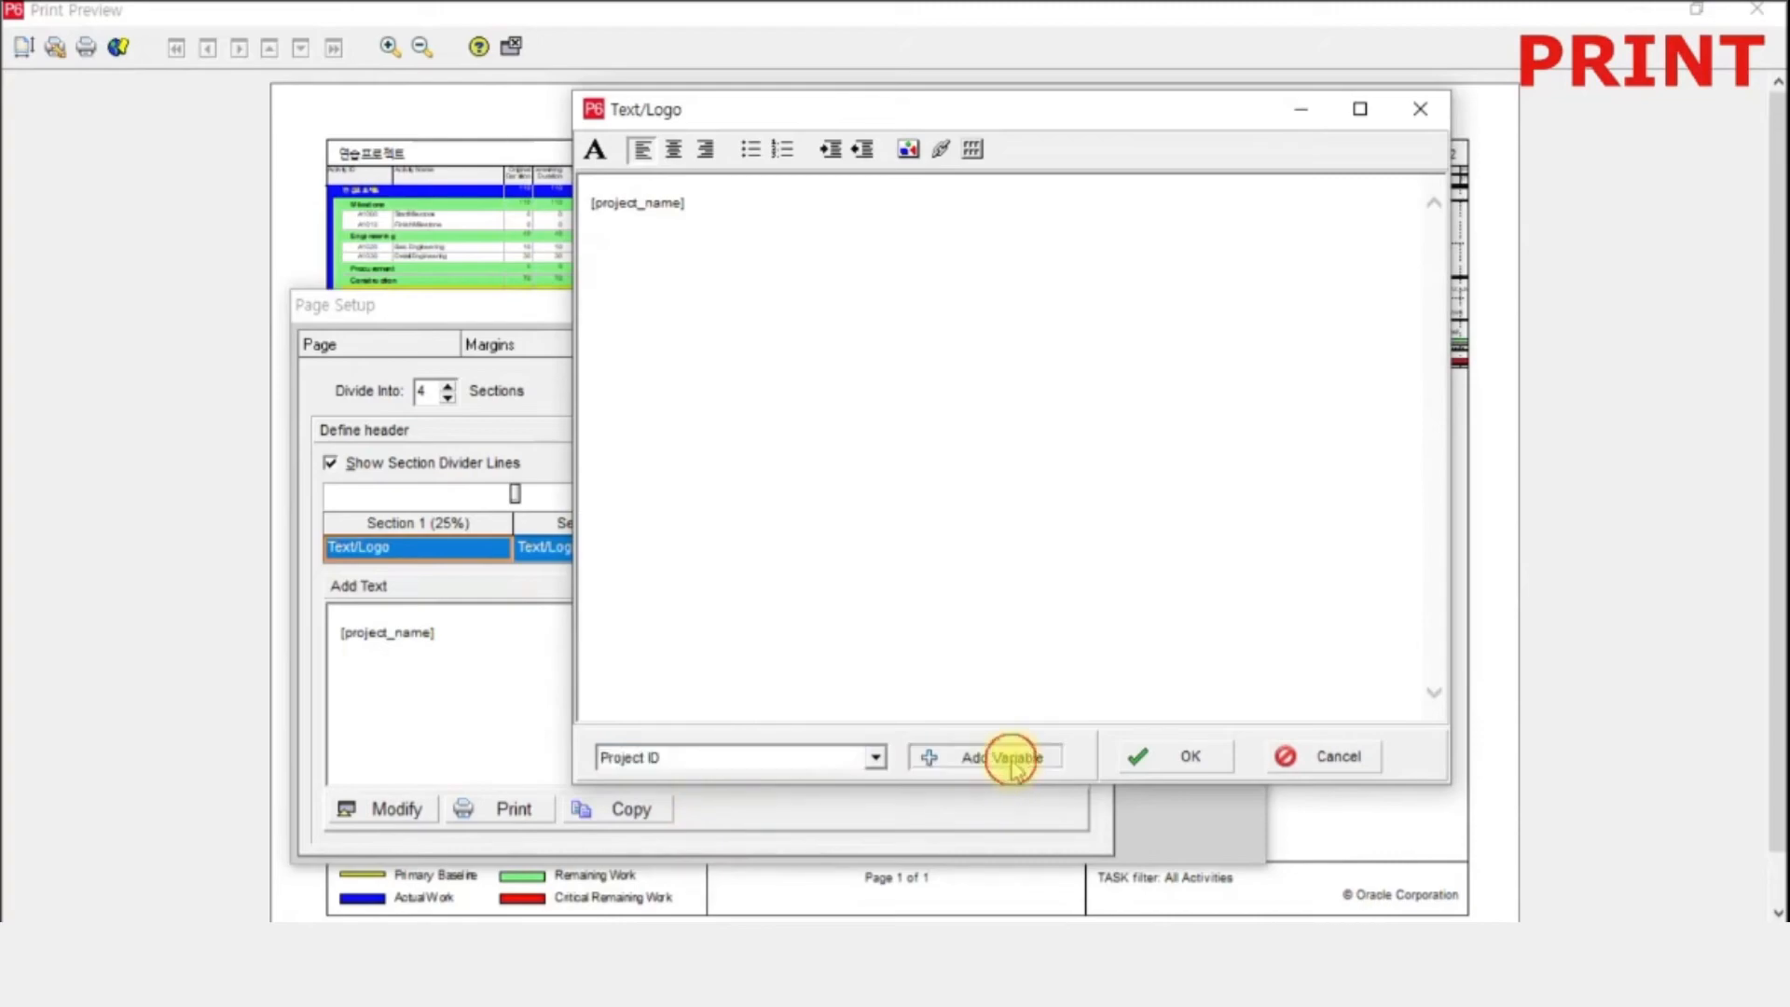
pyautogui.click(686, 205)
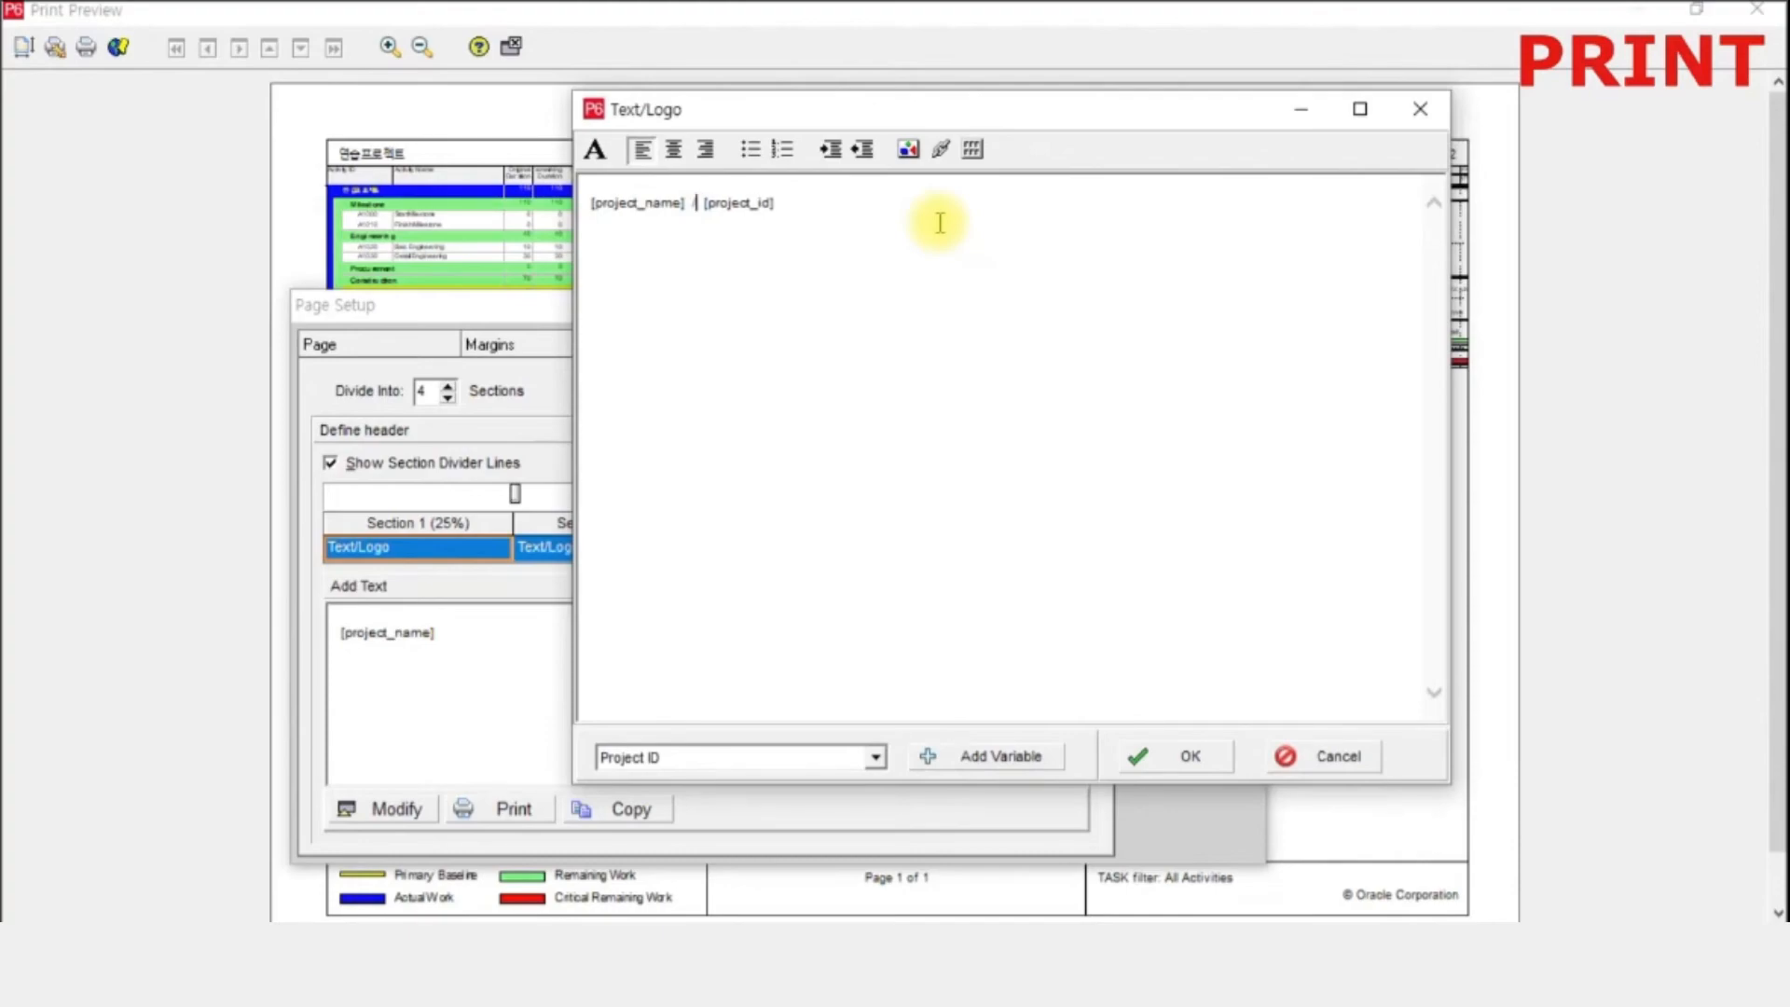
pyautogui.click(1191, 753)
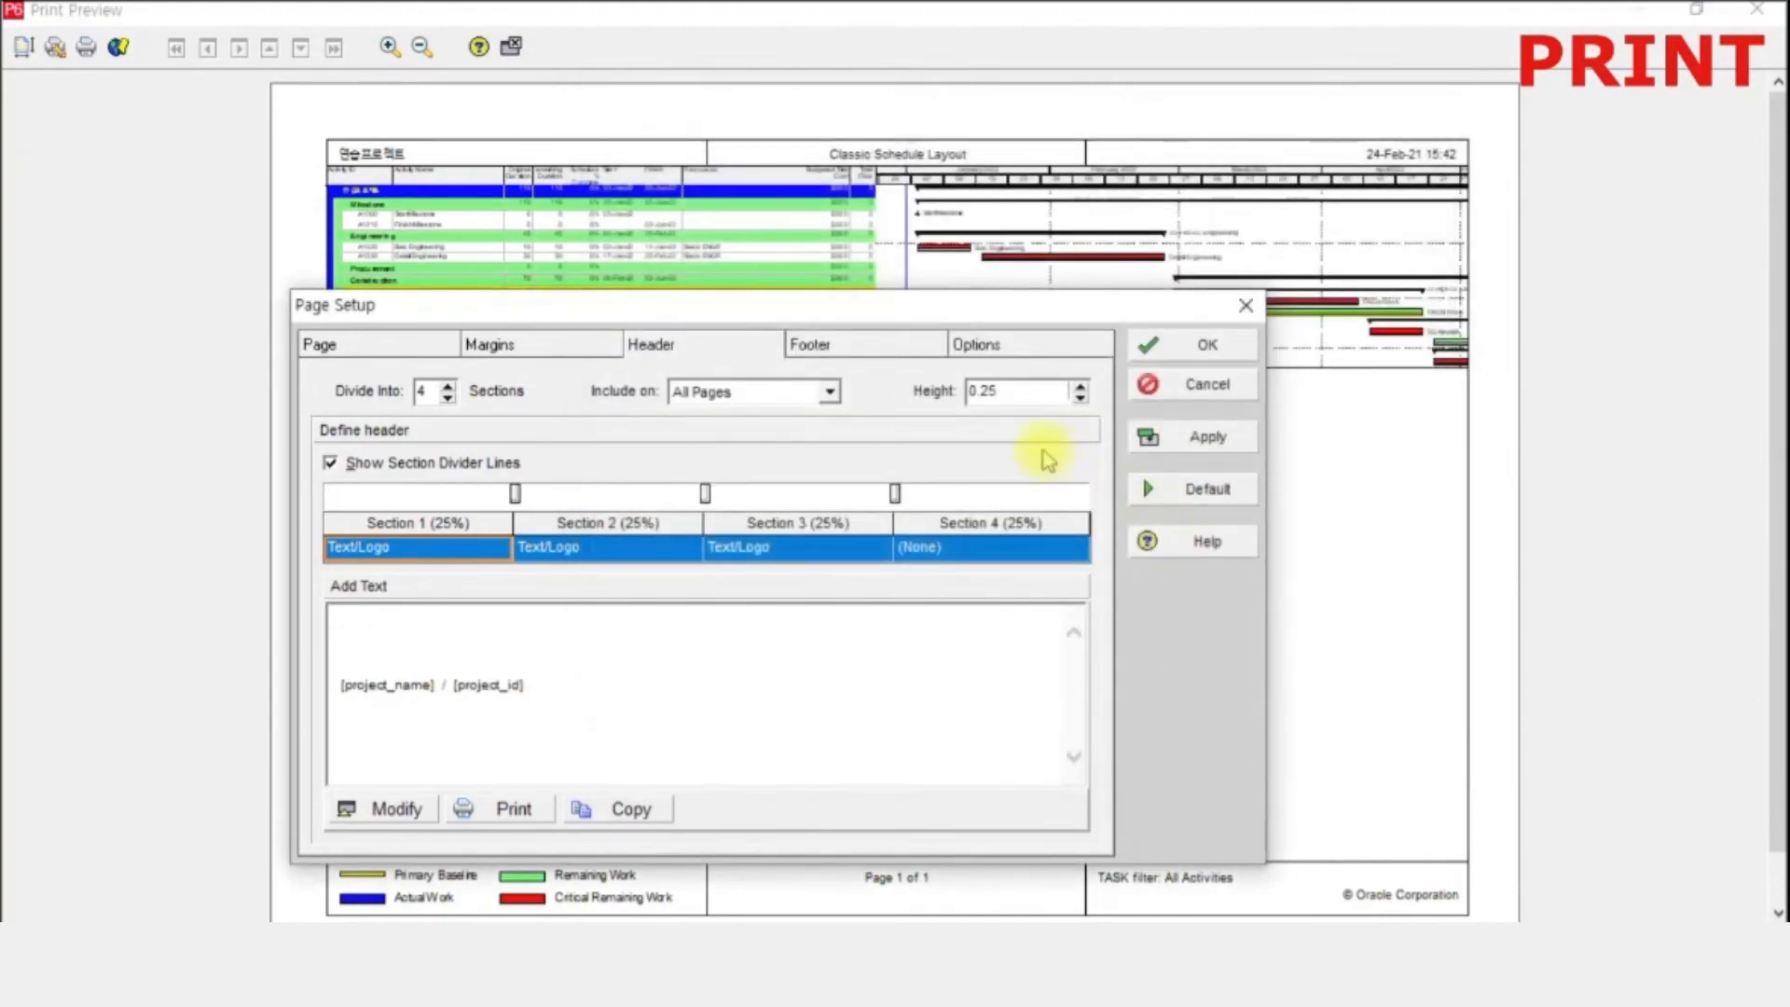
# - Replace the layout name variable in the header's Section 2 with the text 연습프로젝트
pyautogui.click(660, 544)
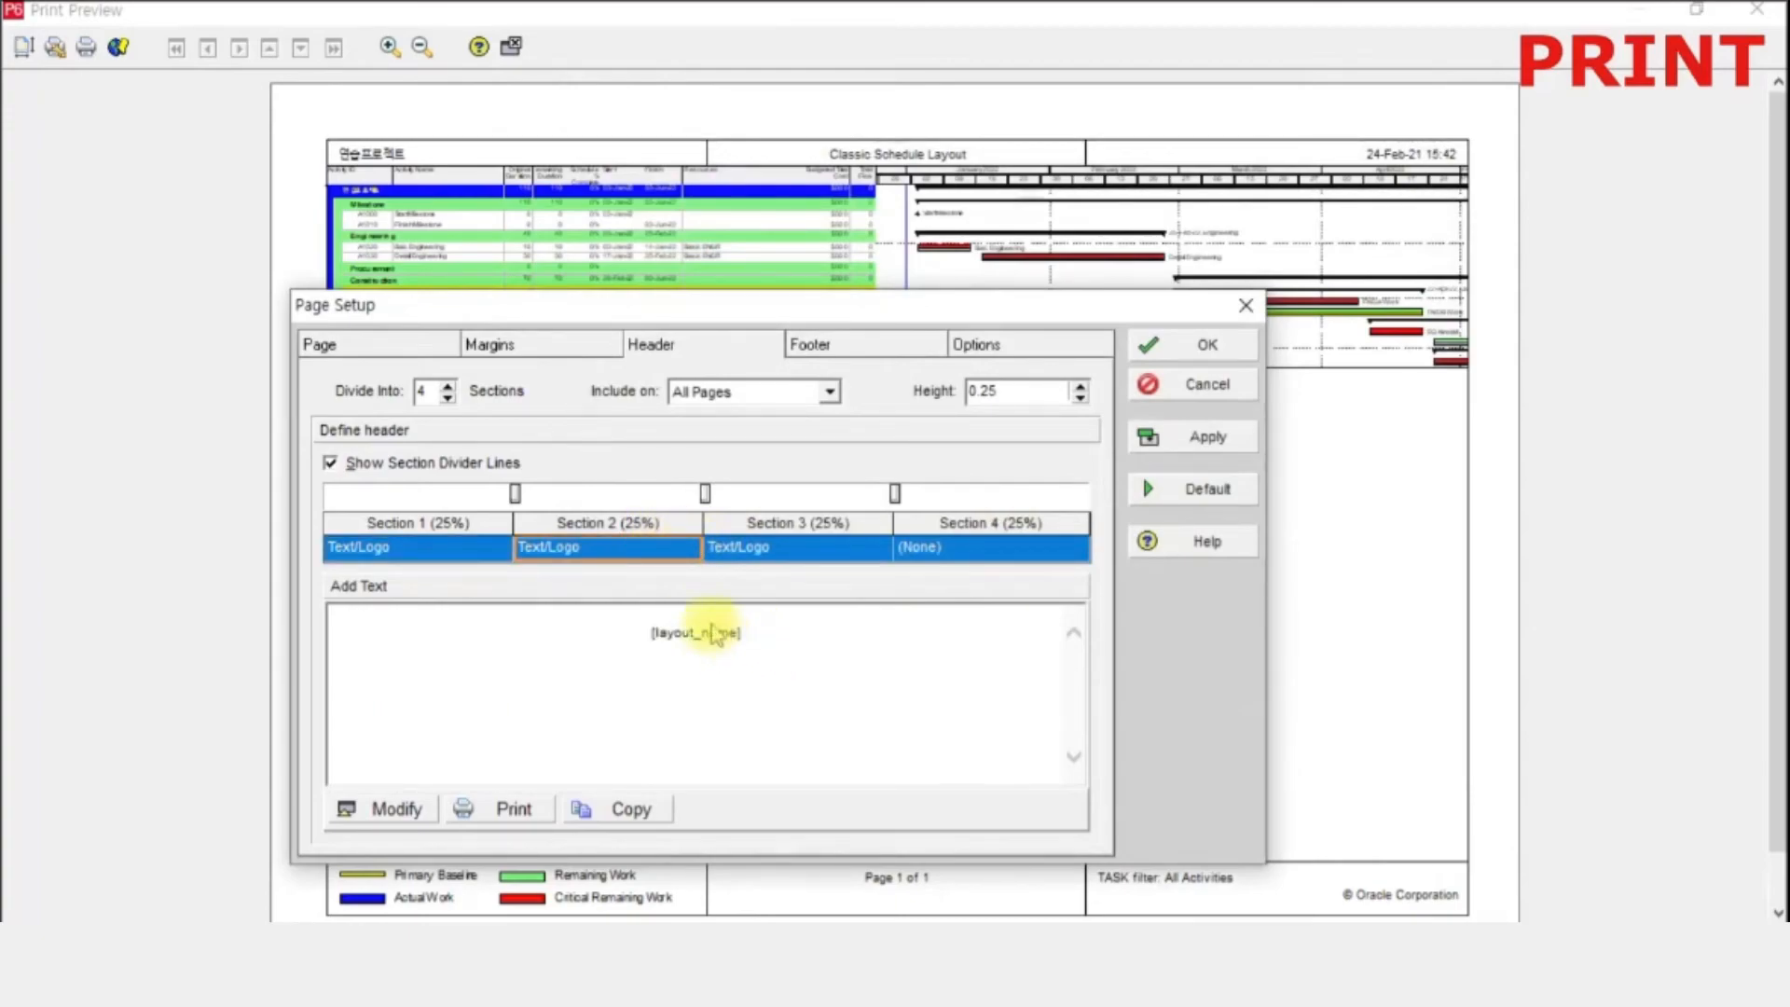
pyautogui.click(373, 807)
pyautogui.moveTo(709, 91); pyautogui.dragTo(1226, 233)
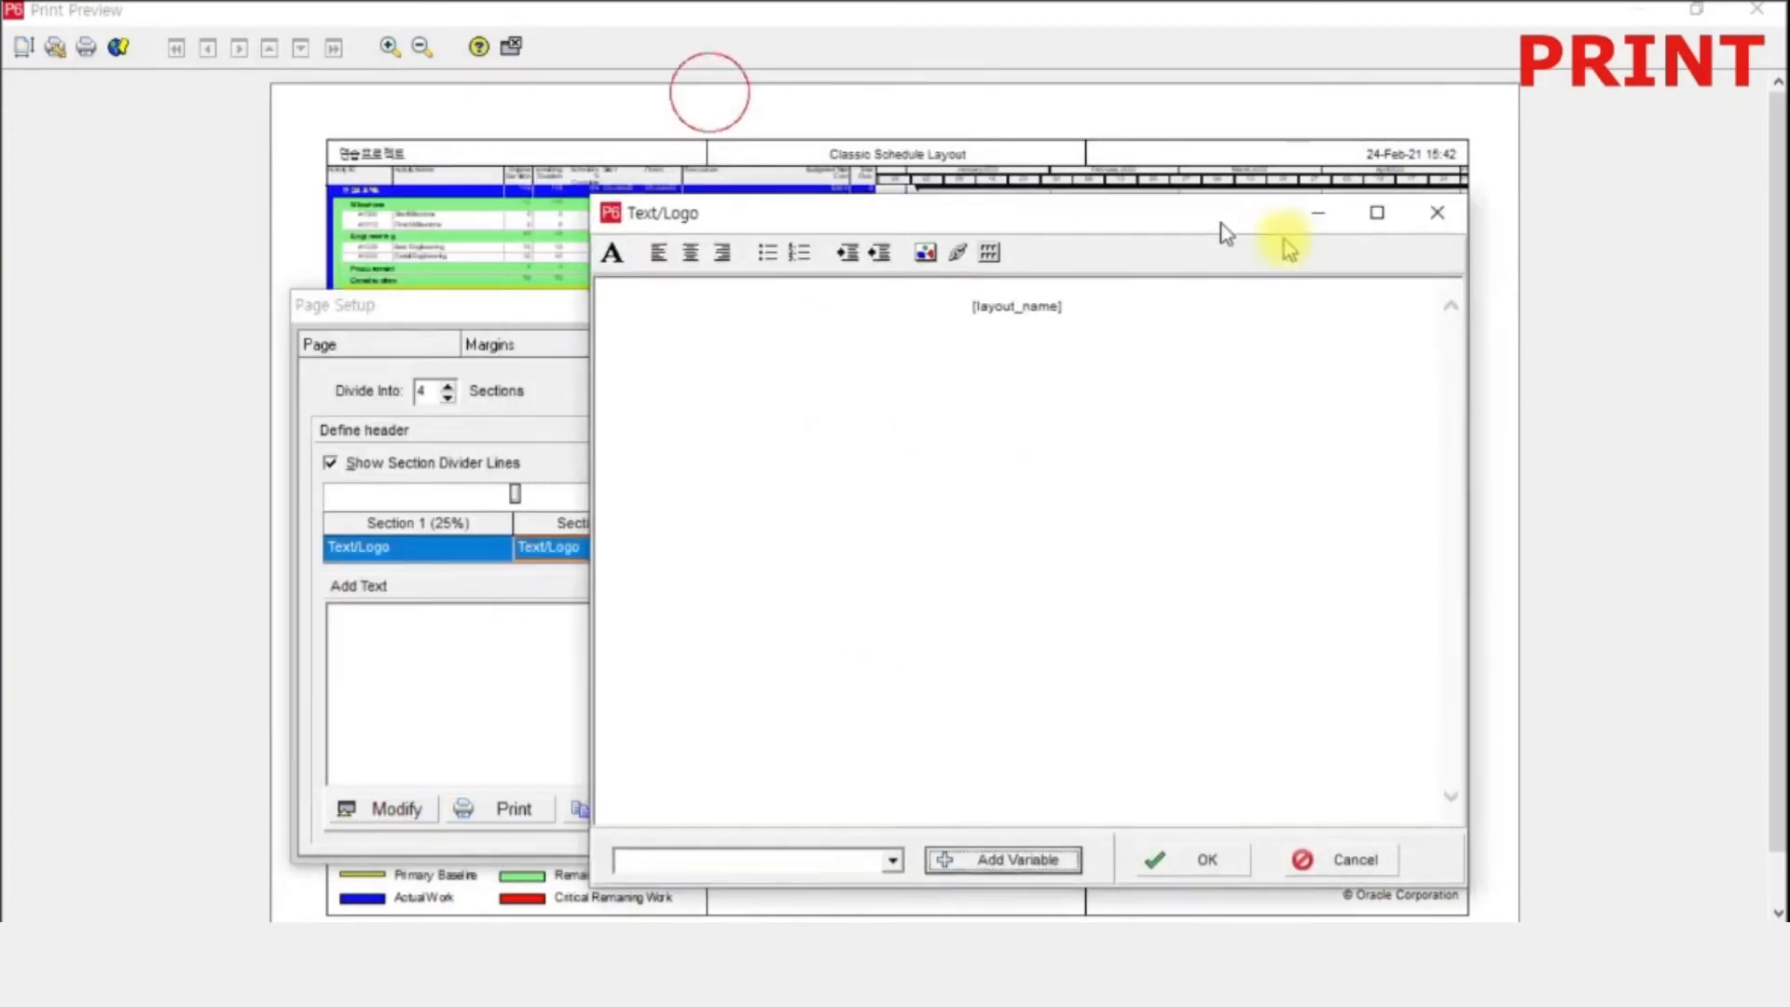
pyautogui.moveTo(1079, 227); pyautogui.dragTo(1003, 112)
pyautogui.doubleClick(960, 199)
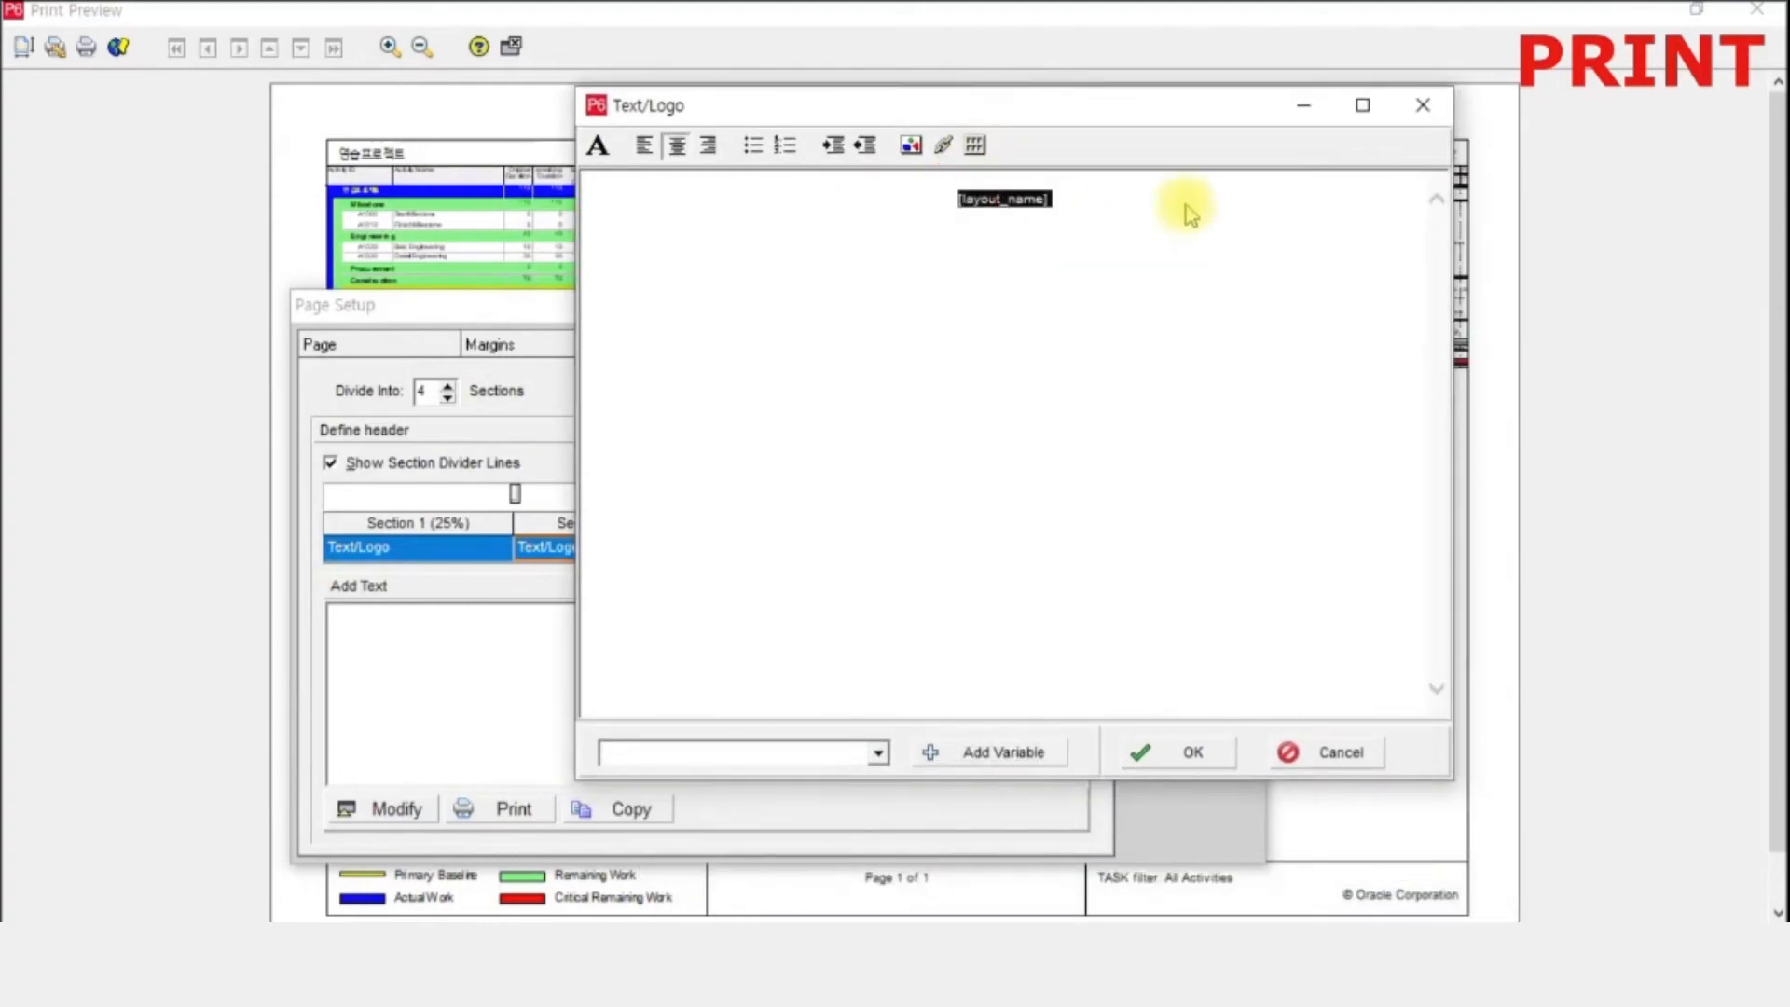
pyautogui.press('Delete')
pyautogui.write('dust')
pyautogui.press('BackSpace')
pyautogui.press('BackSpace')
pyautogui.press('BackSpace')
pyautogui.press('BackSpace')
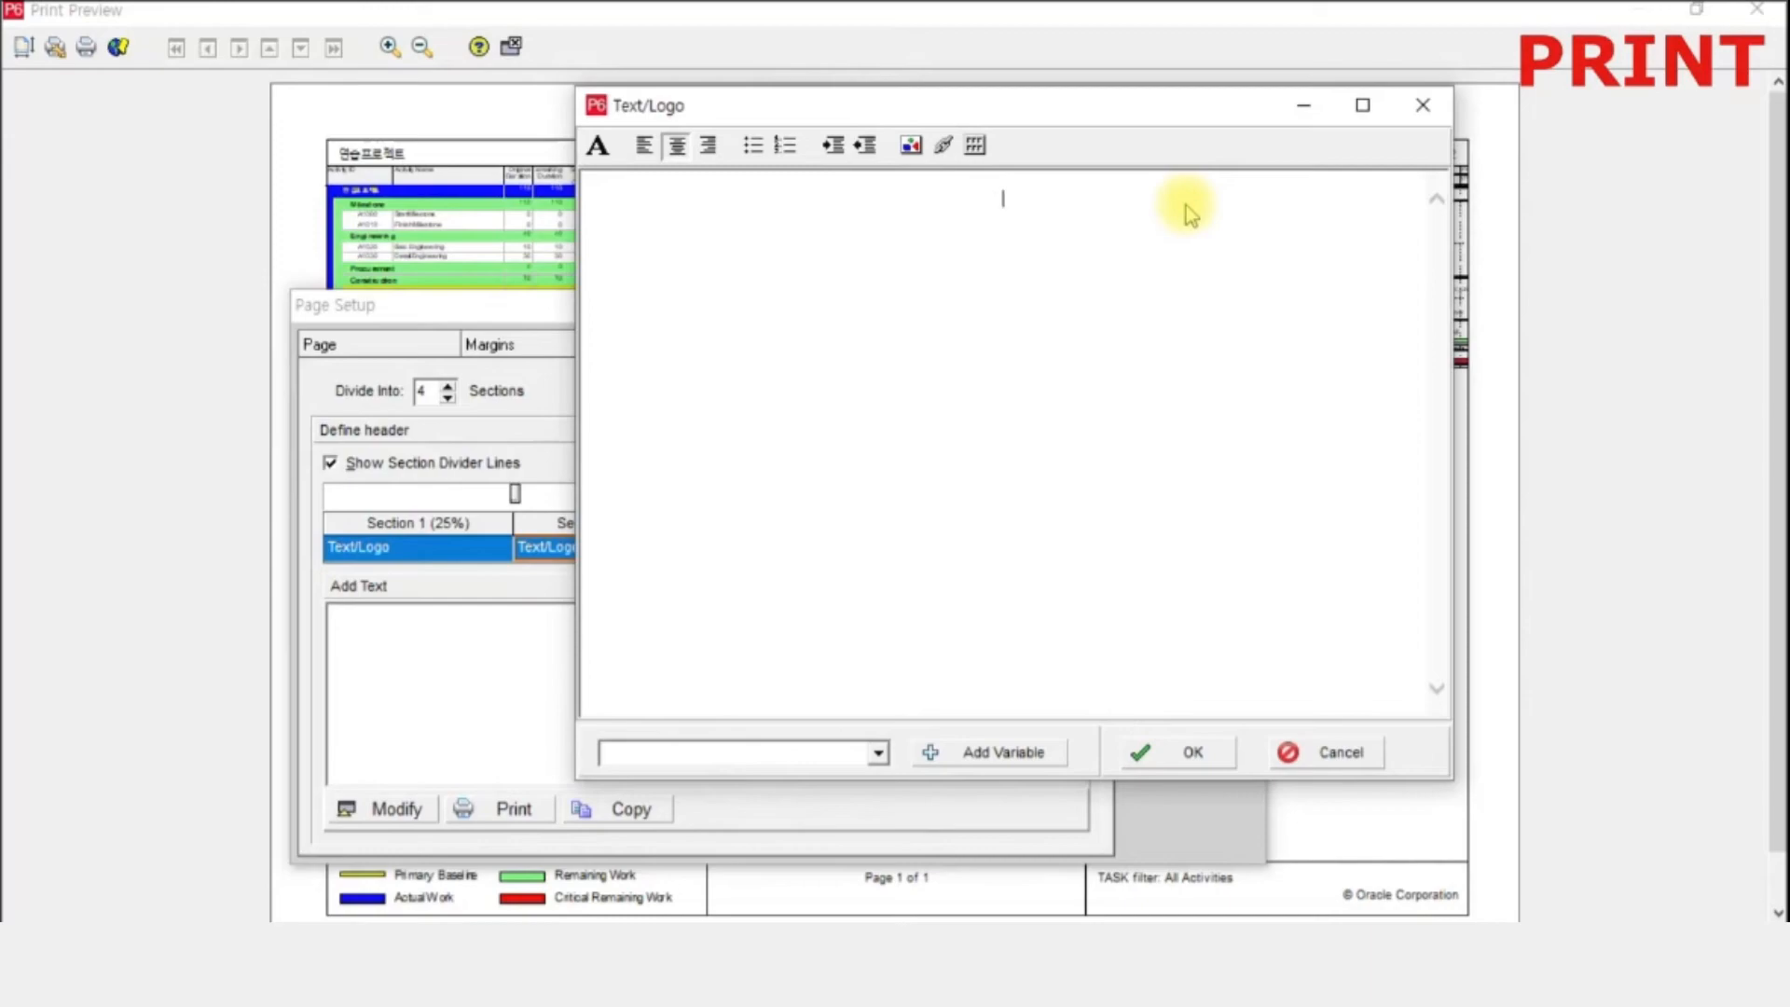
pyautogui.write('연습프로젝트')
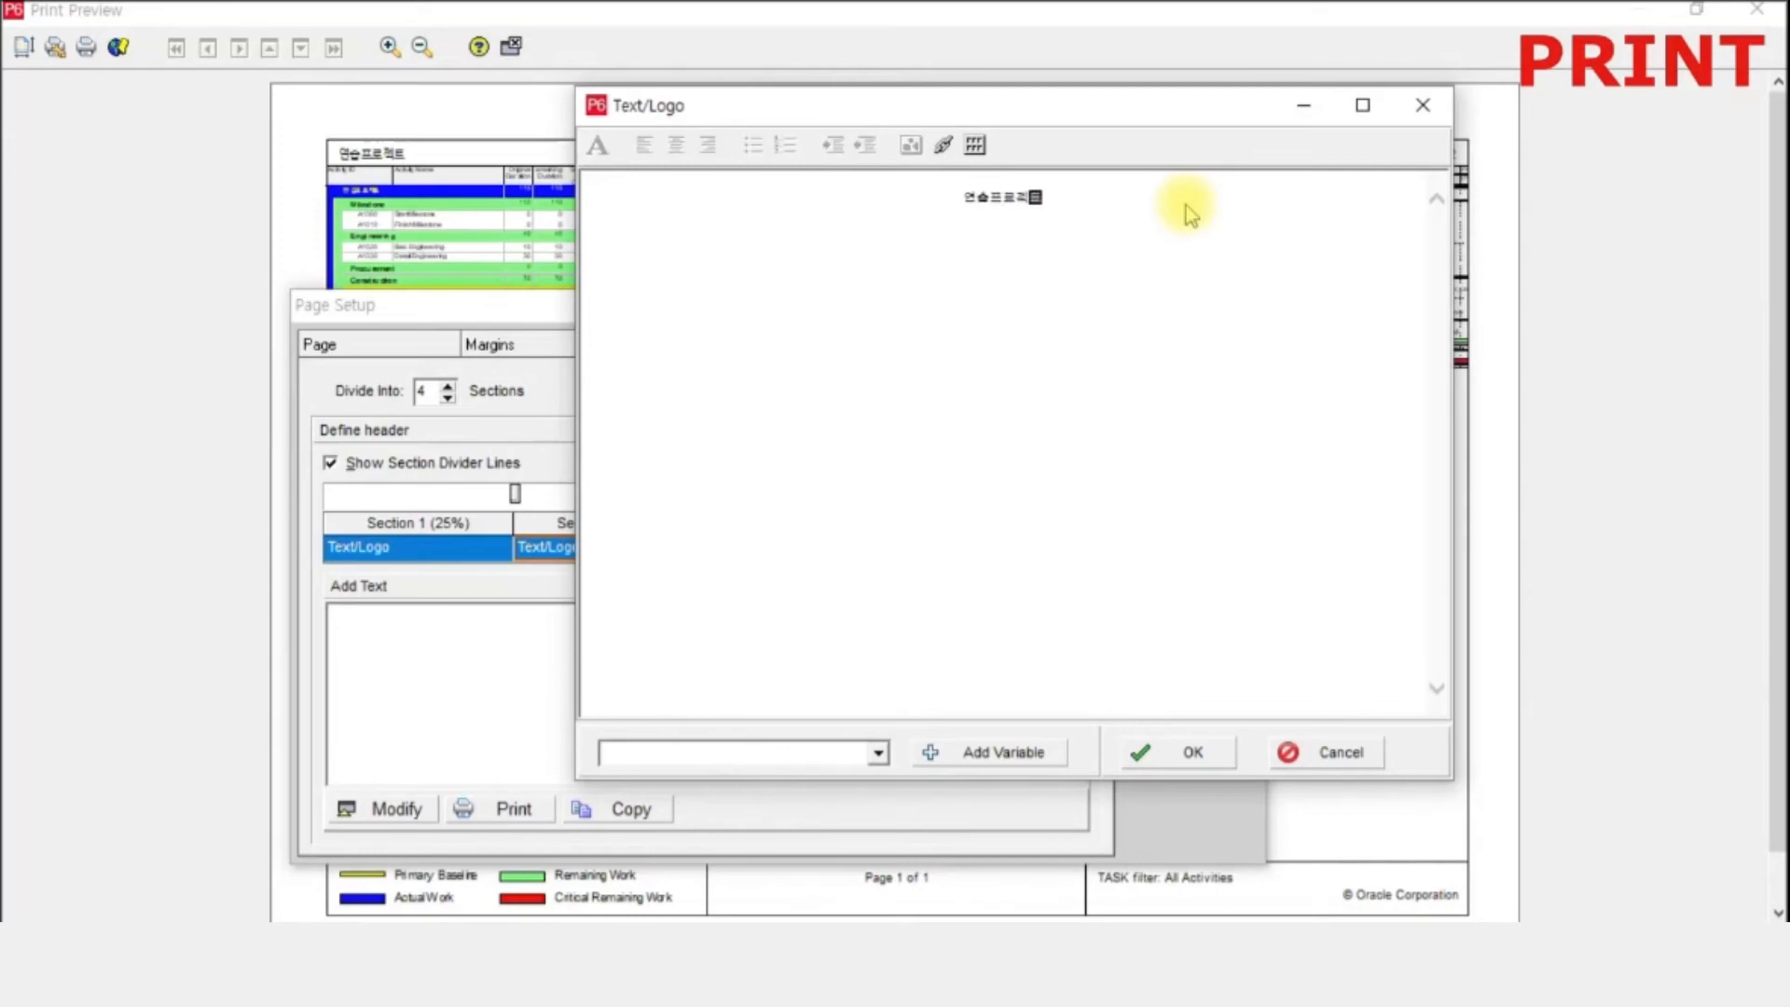
pyautogui.moveTo(1116, 121); pyautogui.dragTo(1086, 226)
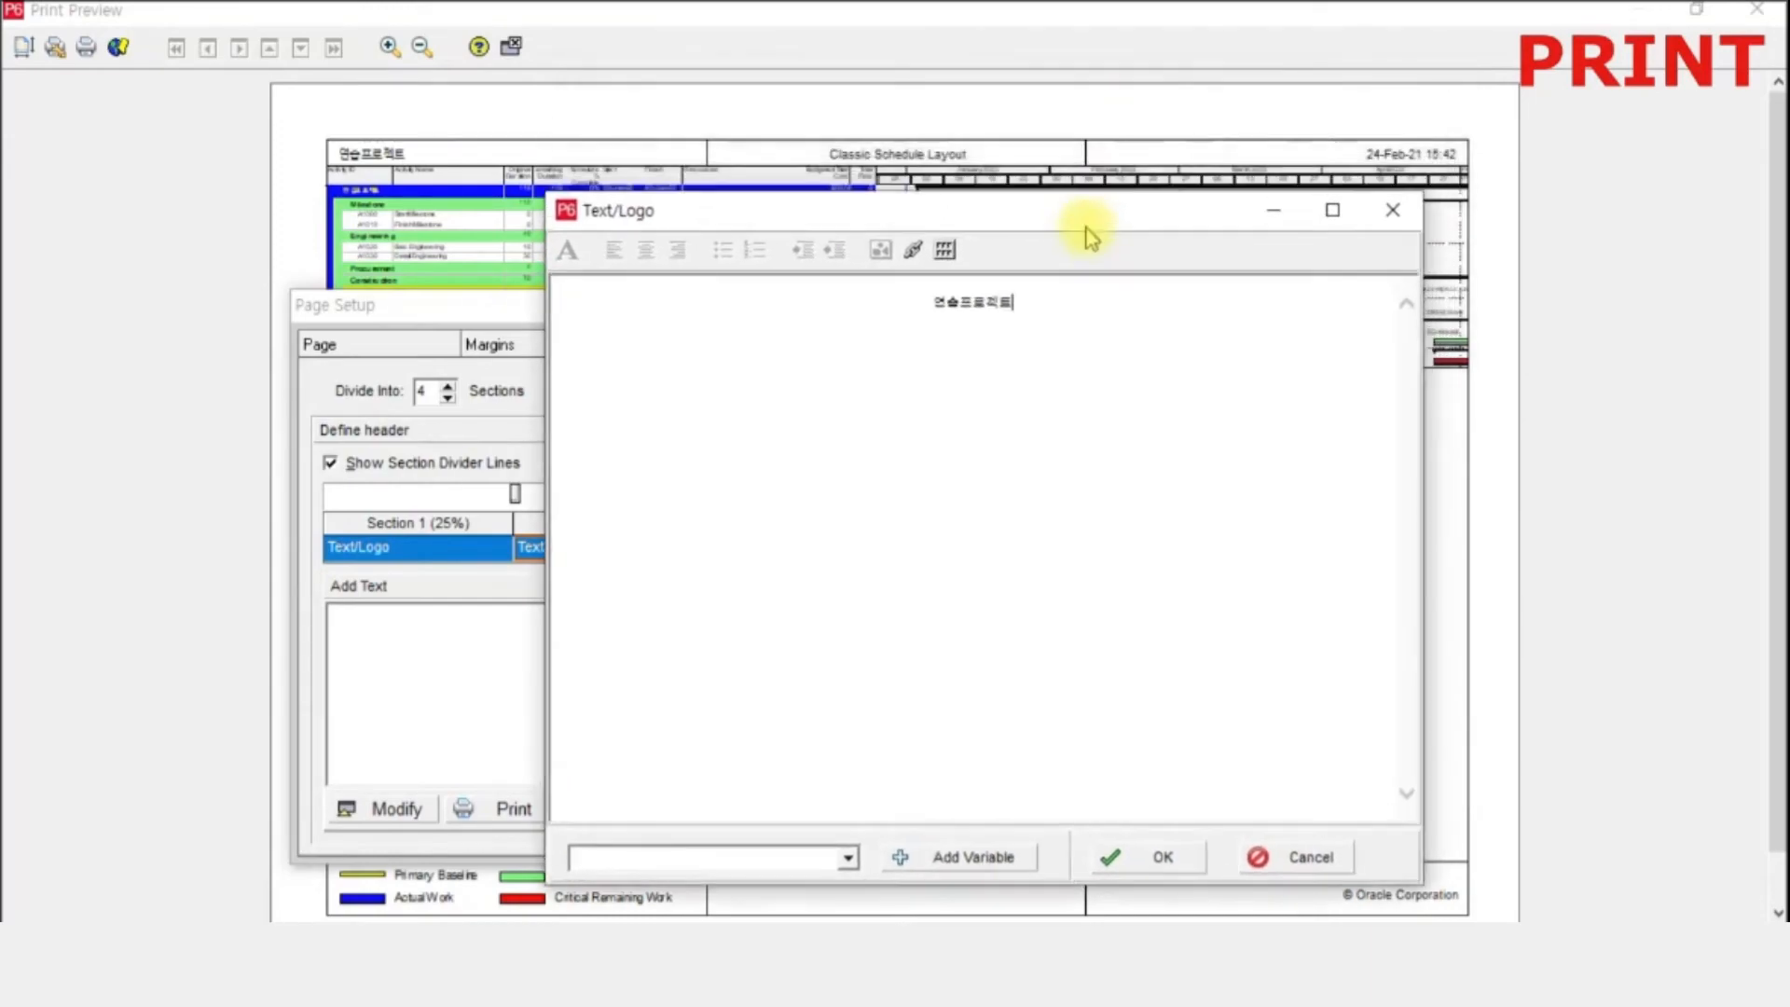
pyautogui.click(1139, 858)
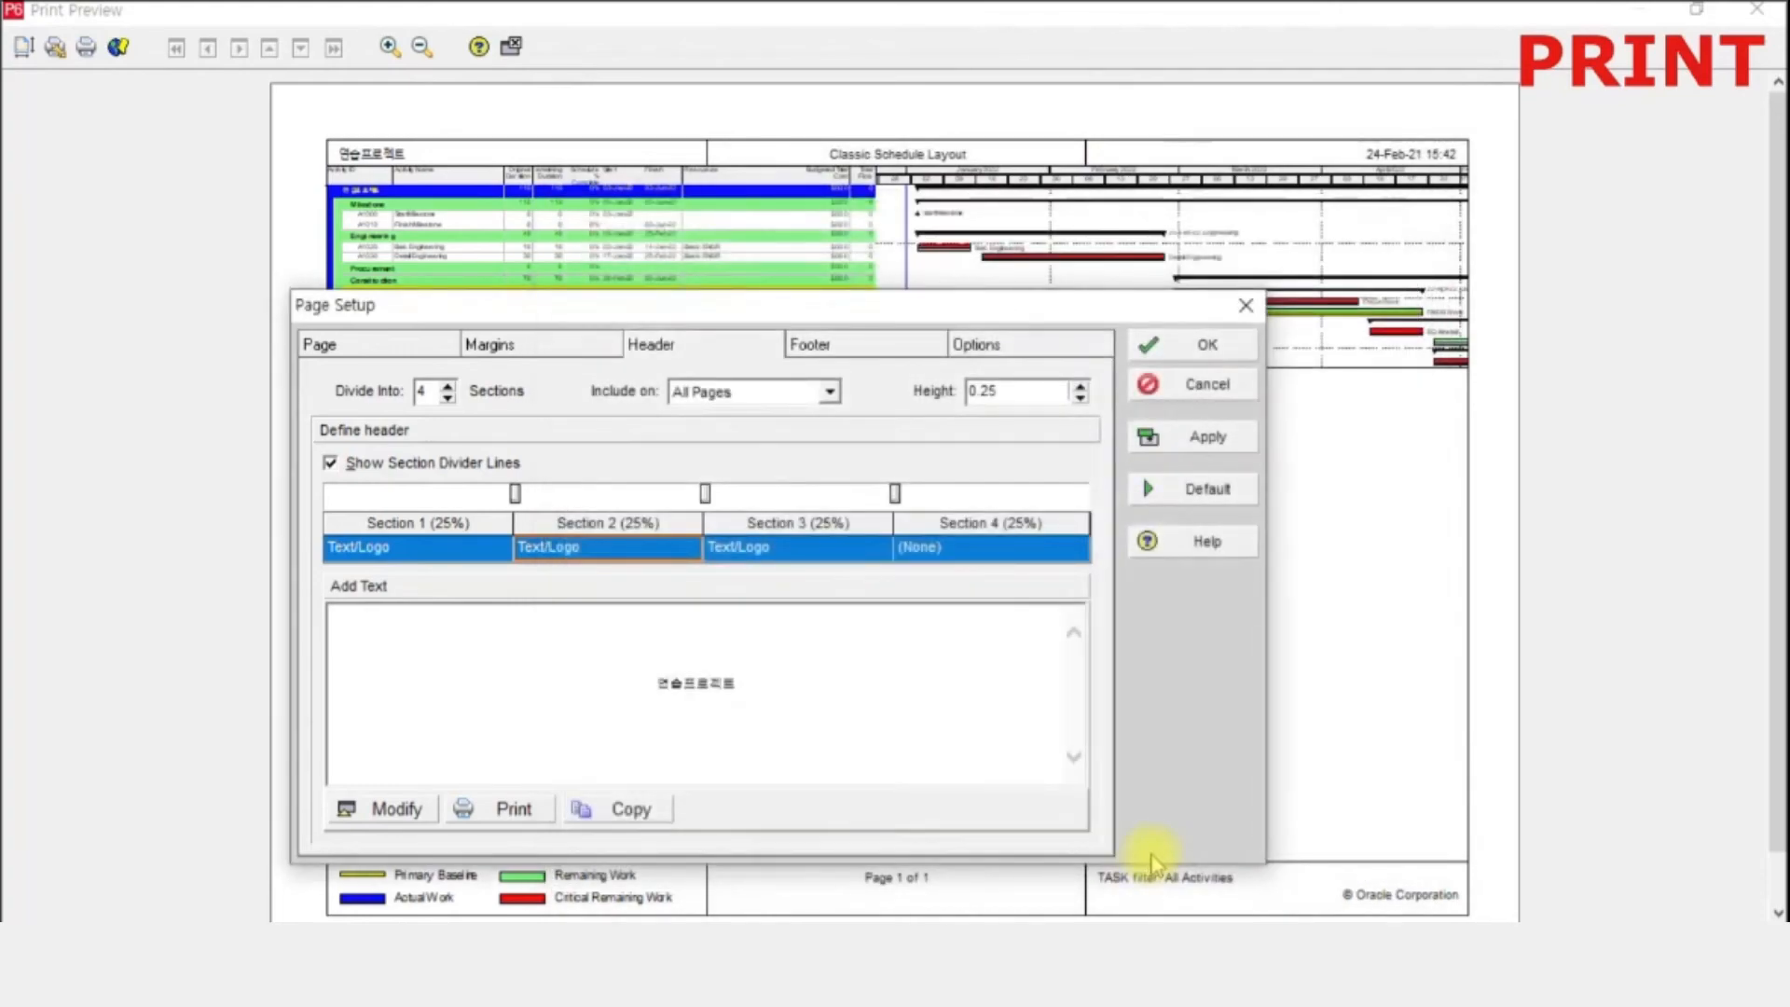
# - Keep header Section 3 as Text/Logo, reduce the header to 3 sections and apply the changes to the preview
pyautogui.click(837, 547)
pyautogui.click(838, 549)
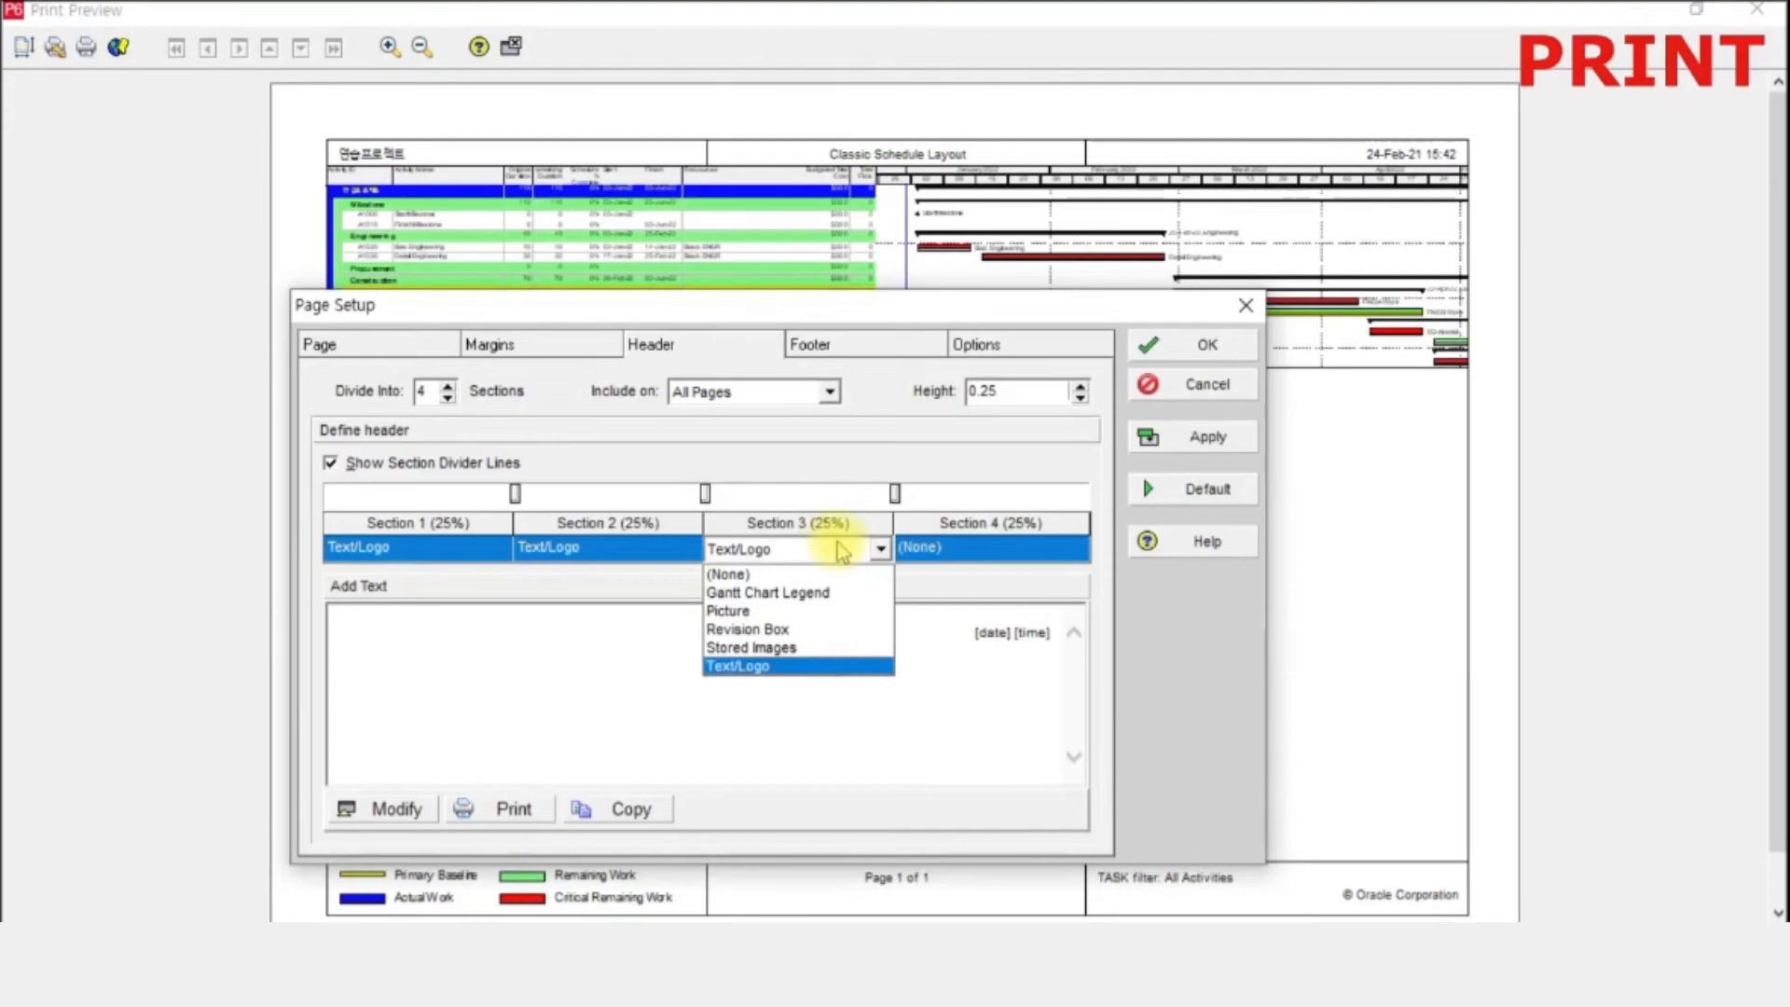
pyautogui.click(842, 550)
pyautogui.click(1060, 550)
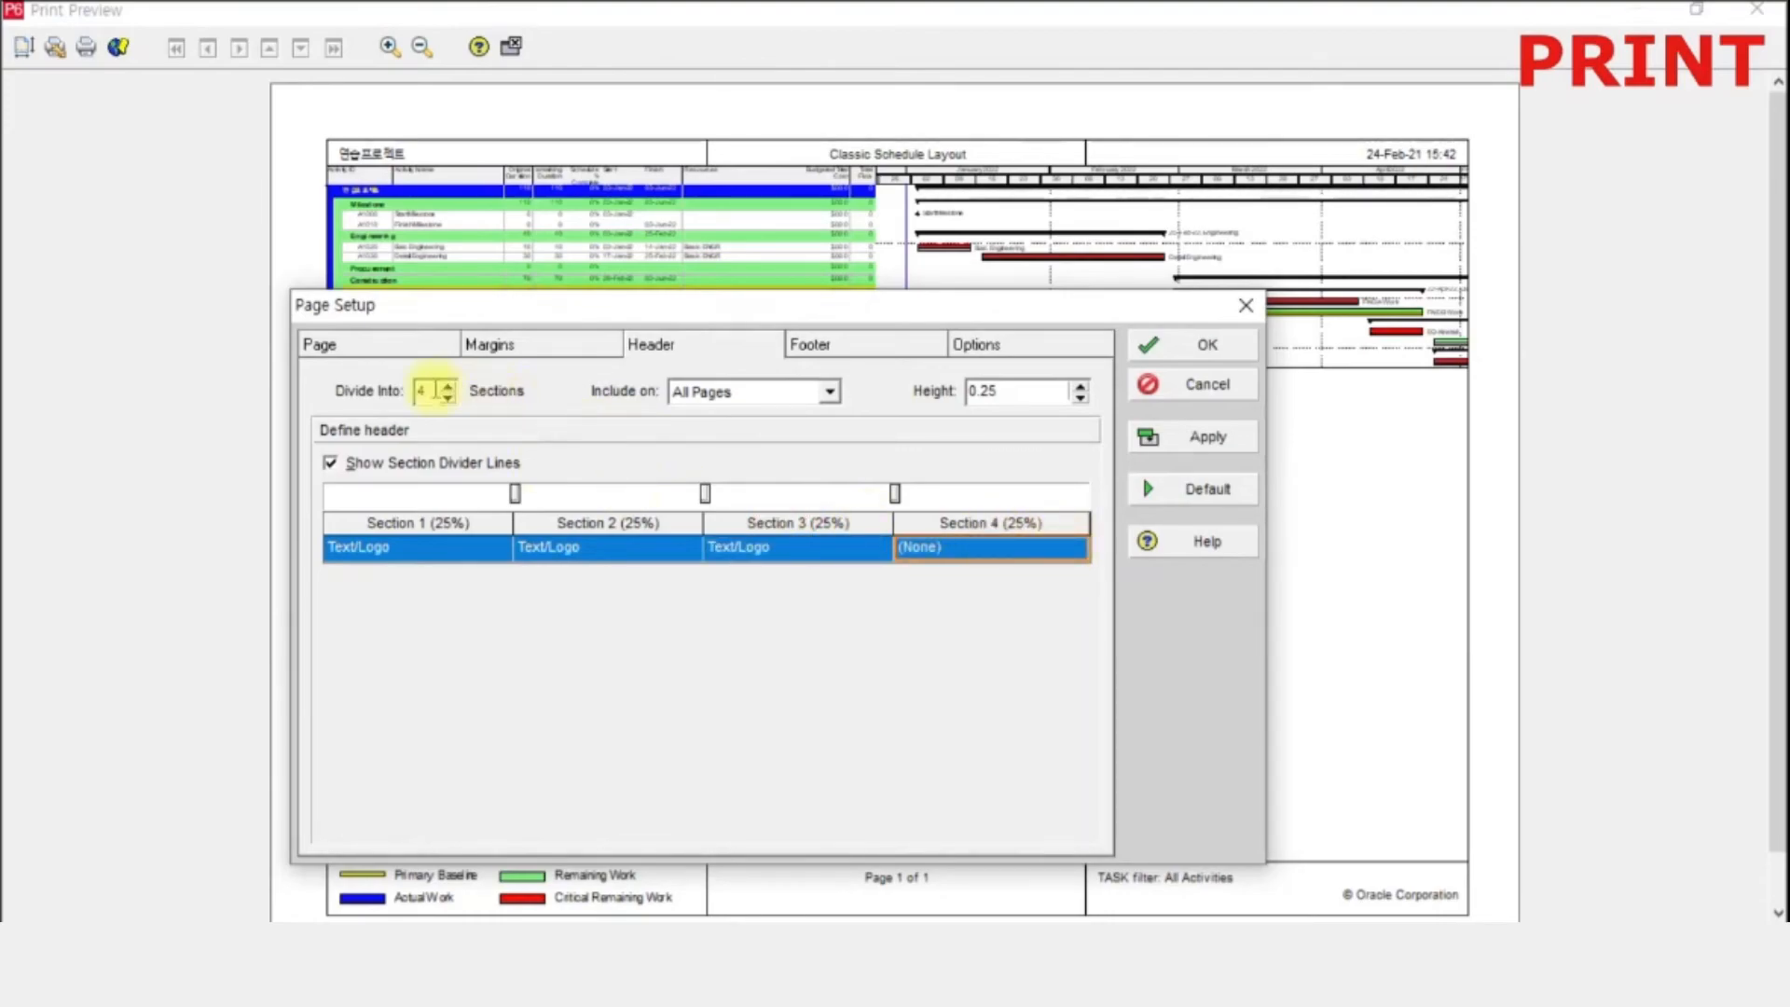
pyautogui.click(449, 397)
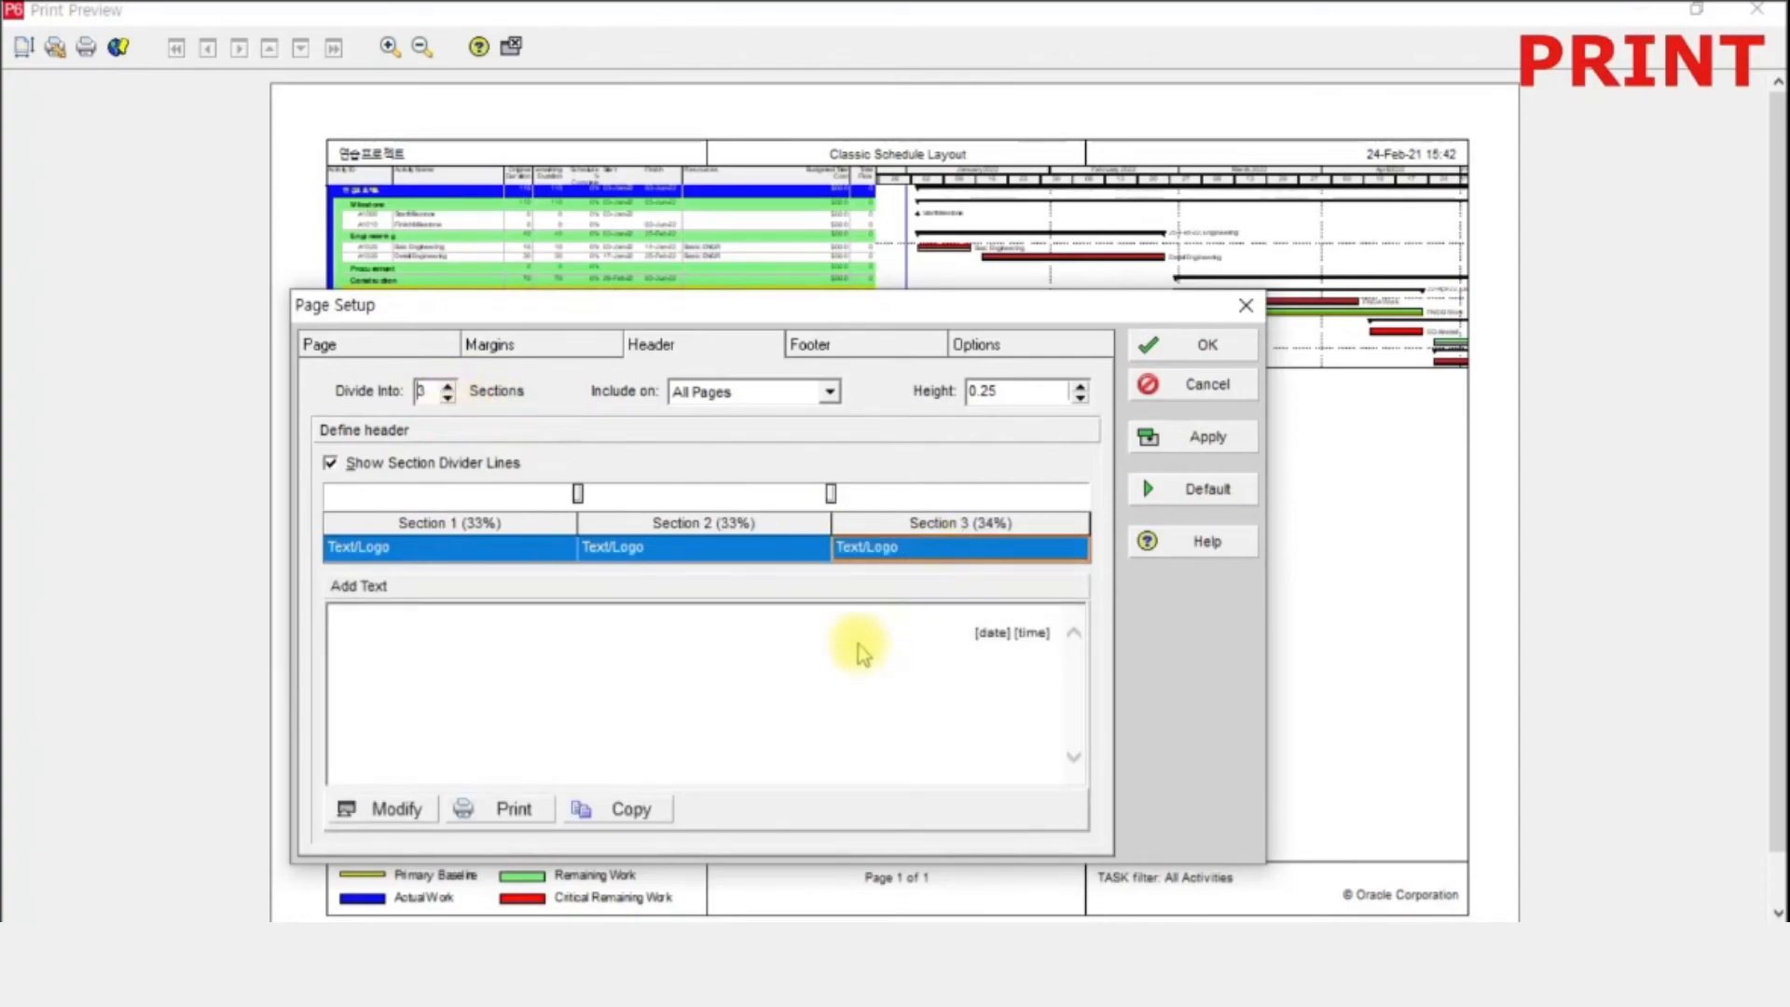
pyautogui.click(1192, 449)
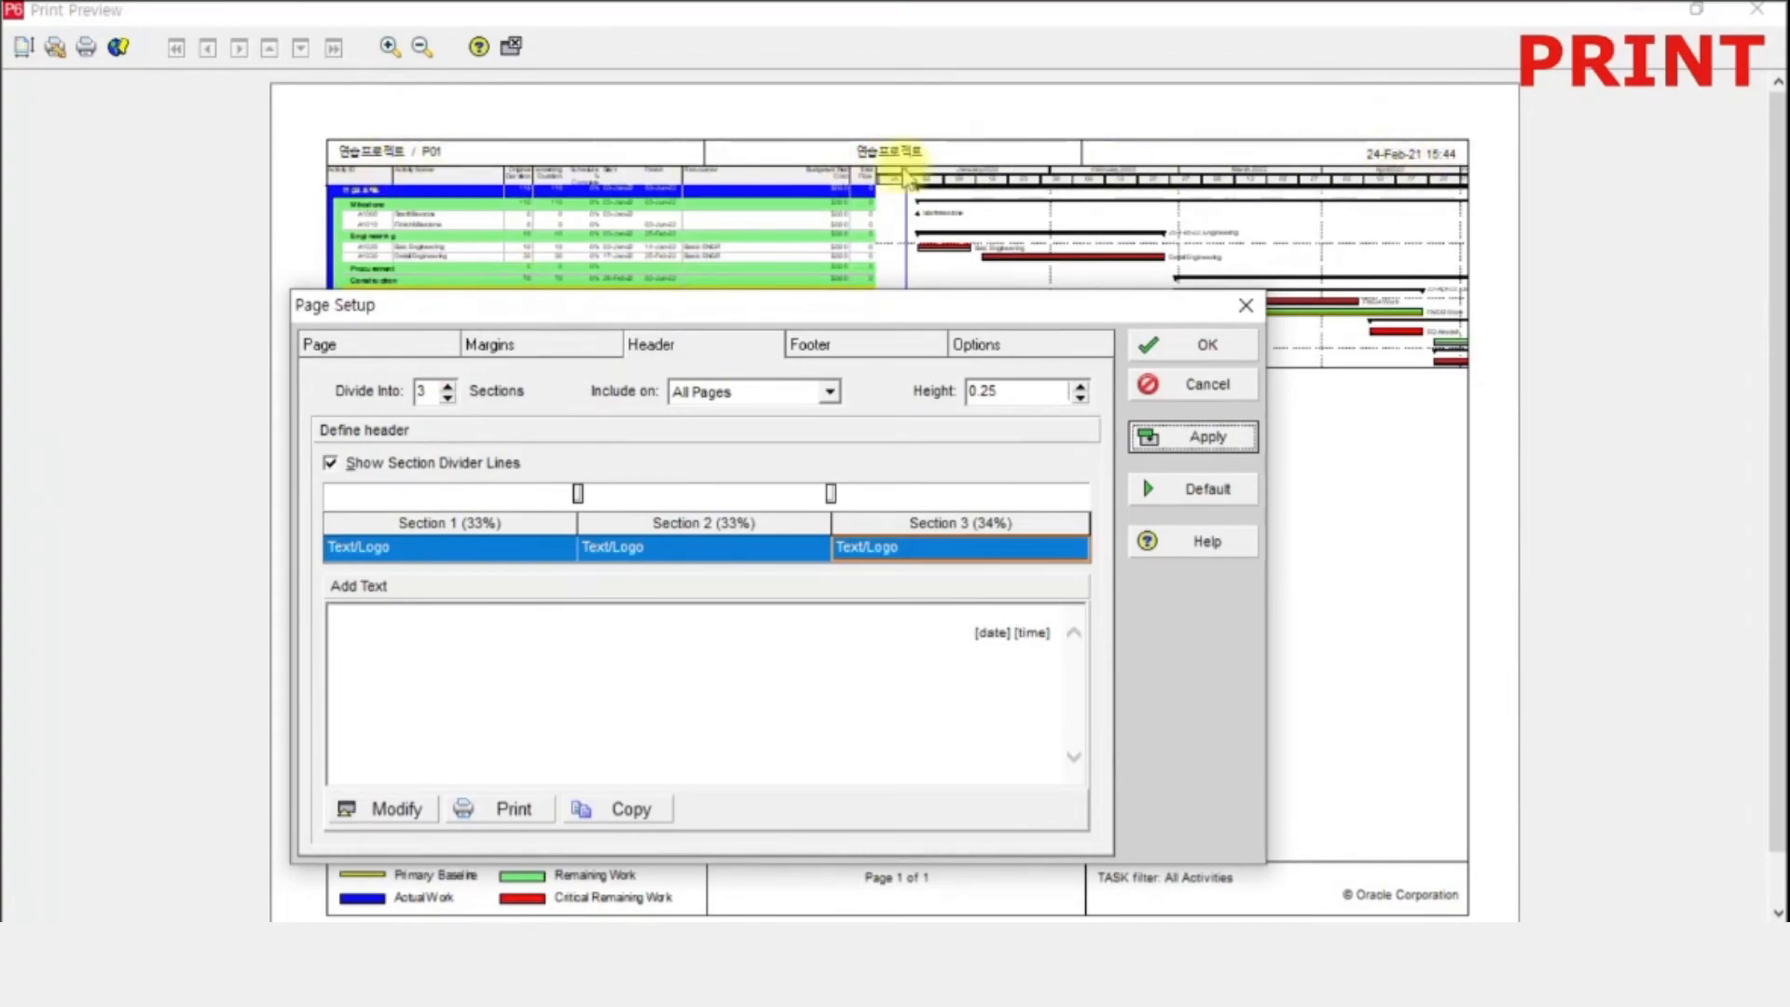
# - Uncover the header in the preview and examine the content of footer Sections 1 and 2
pyautogui.moveTo(669, 312); pyautogui.dragTo(755, 163)
pyautogui.click(895, 198)
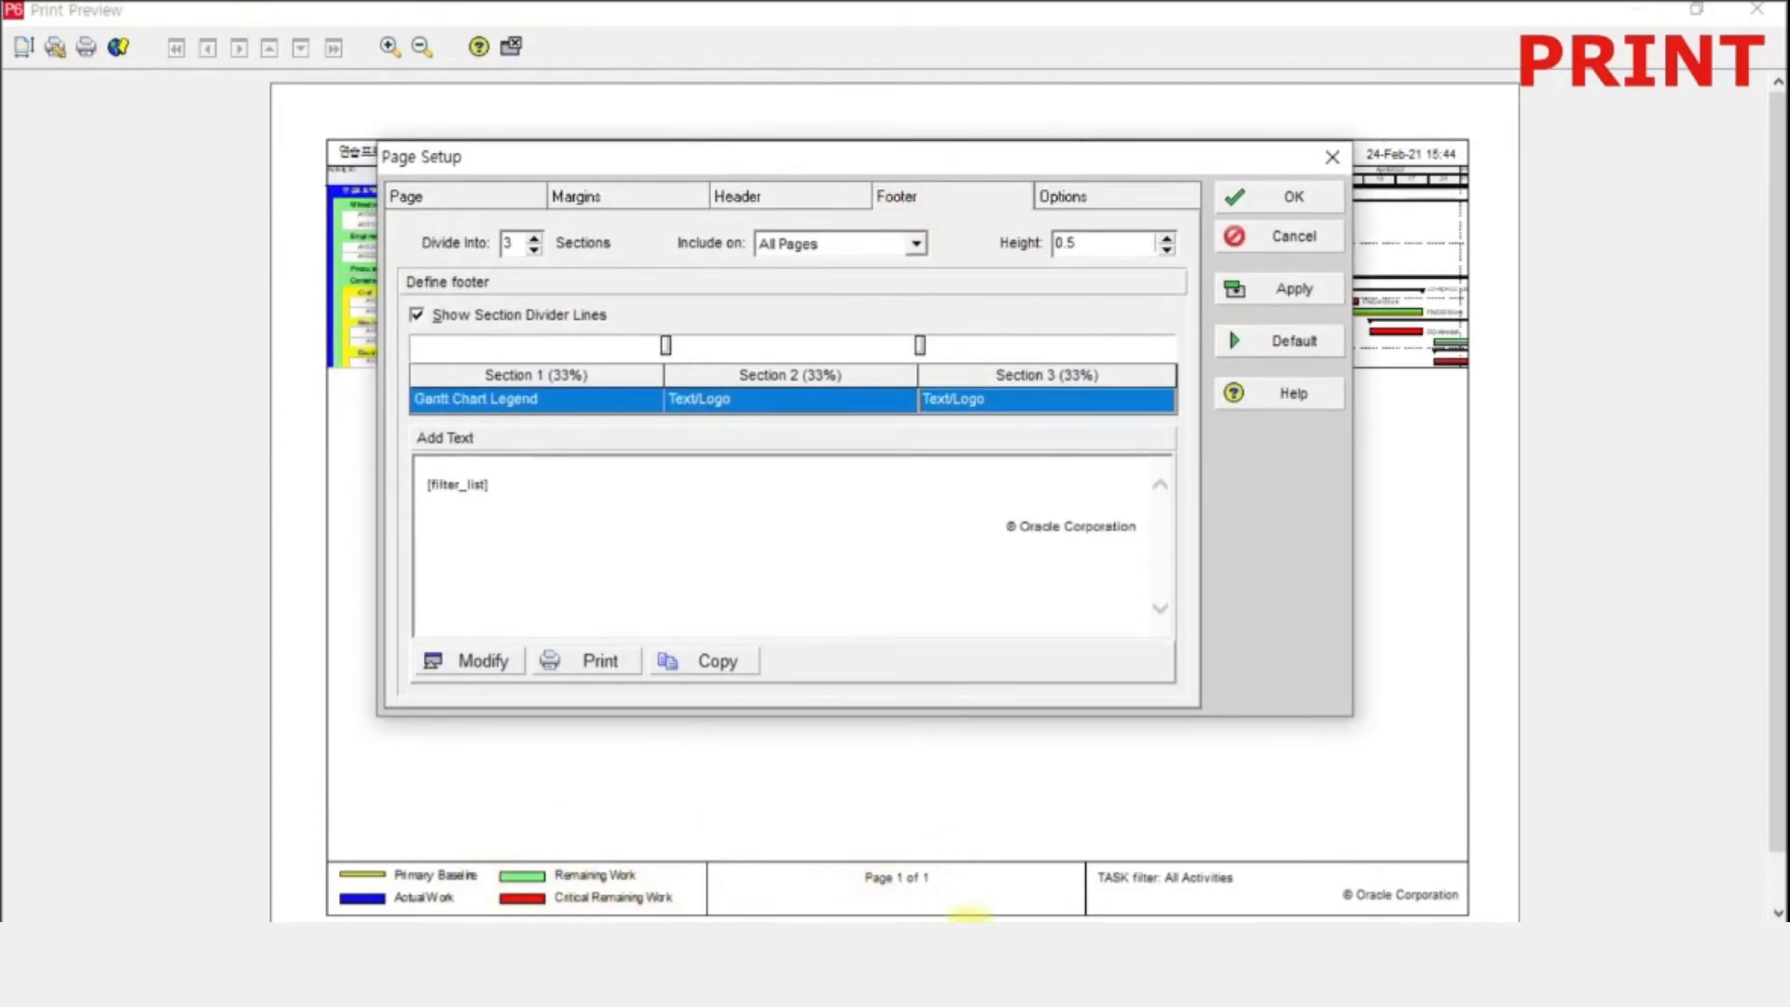
pyautogui.click(513, 407)
pyautogui.click(514, 406)
pyautogui.click(517, 404)
pyautogui.click(521, 403)
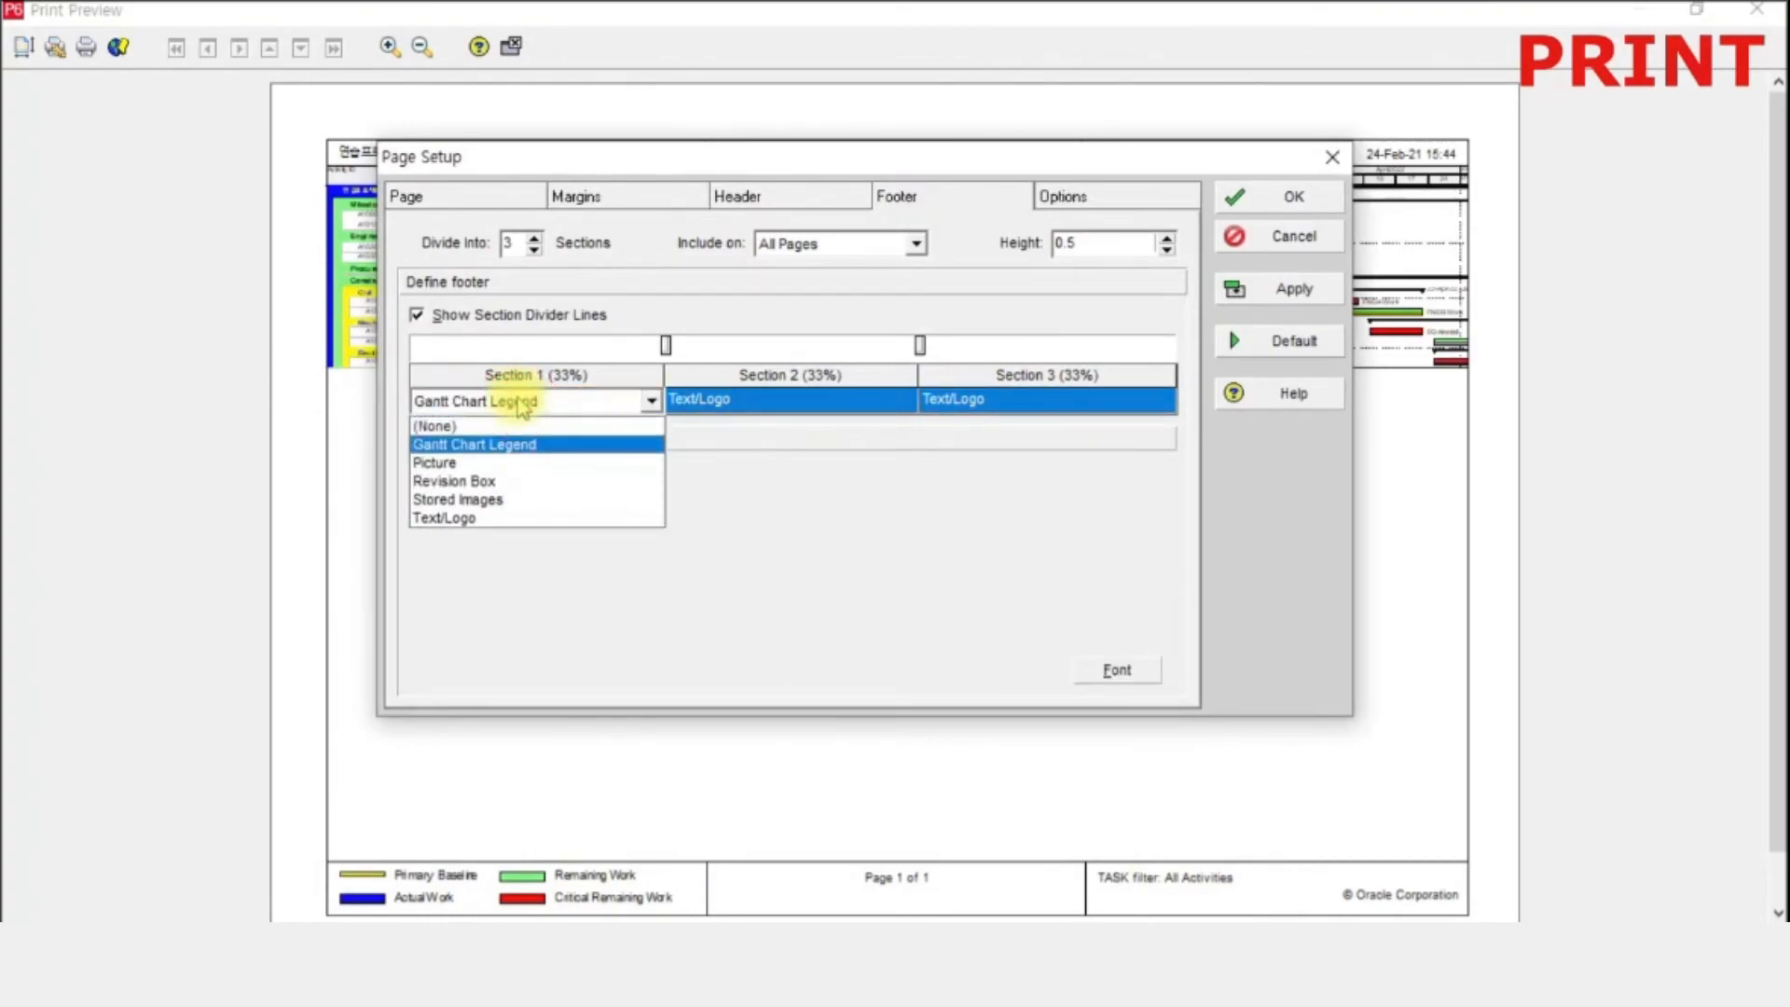
pyautogui.click(519, 403)
pyautogui.click(792, 399)
pyautogui.doubleClick(694, 486)
pyautogui.click(951, 531)
# - Change the content of footer Section 3 to a Revision Box
pyautogui.click(1044, 407)
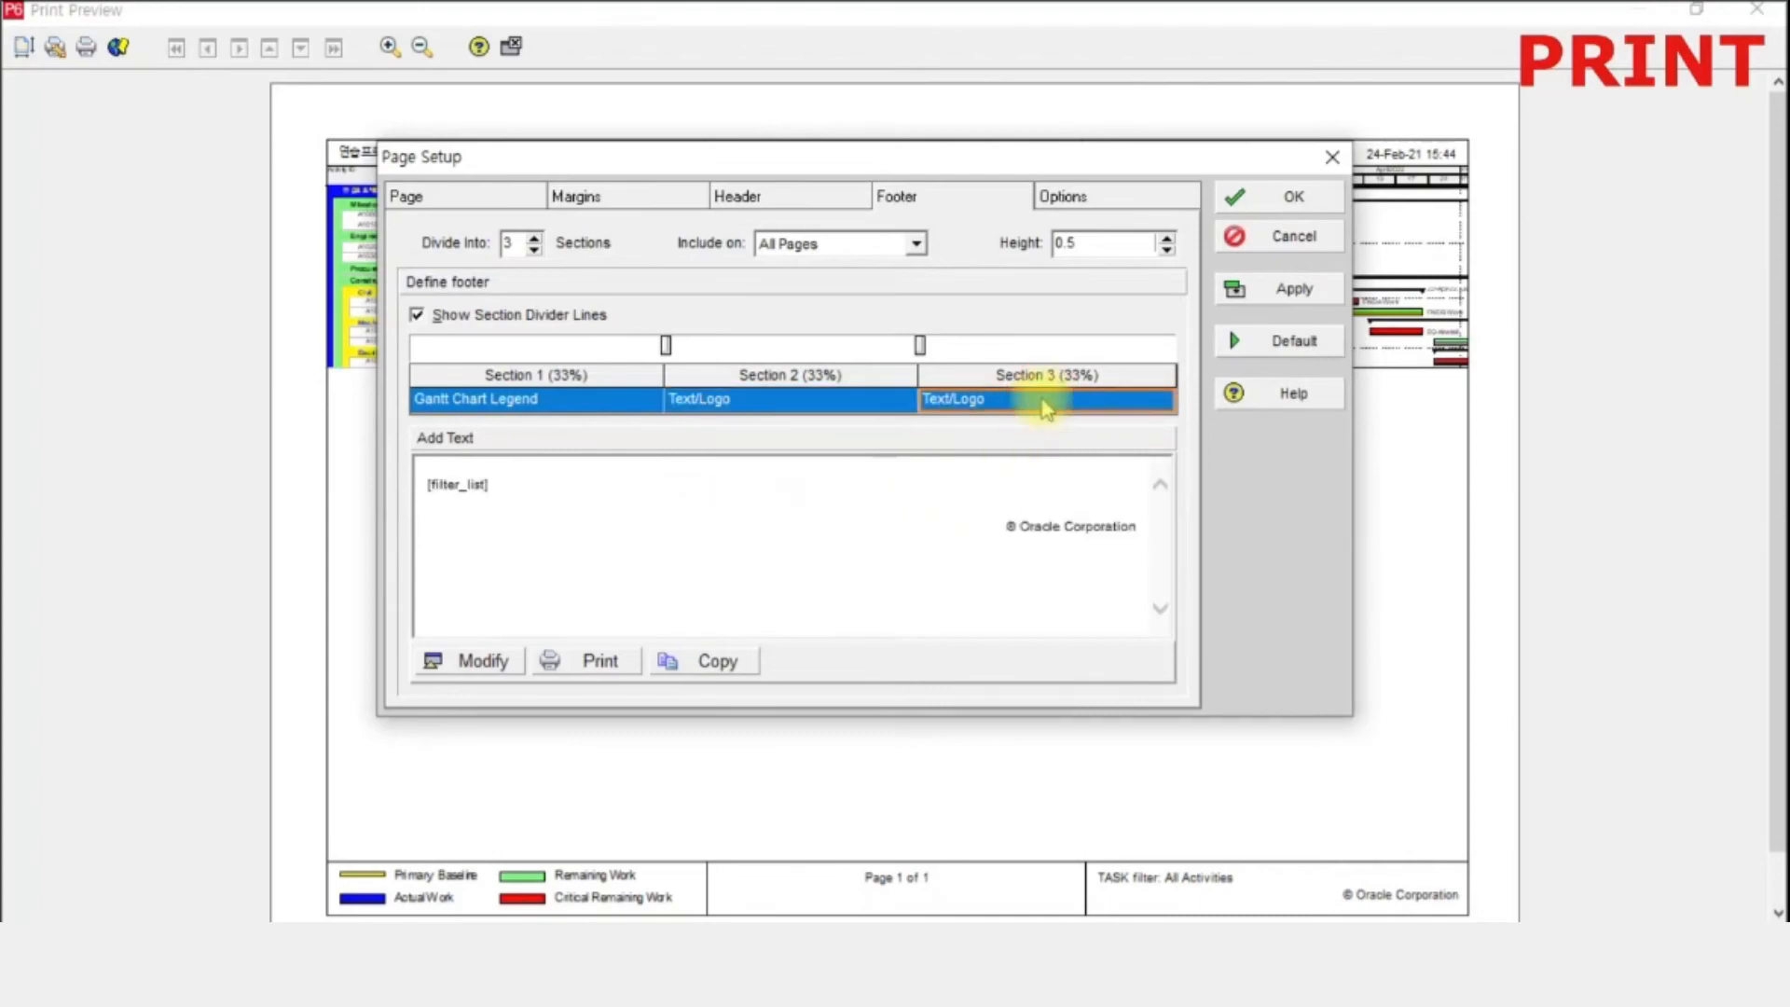
pyautogui.click(1044, 408)
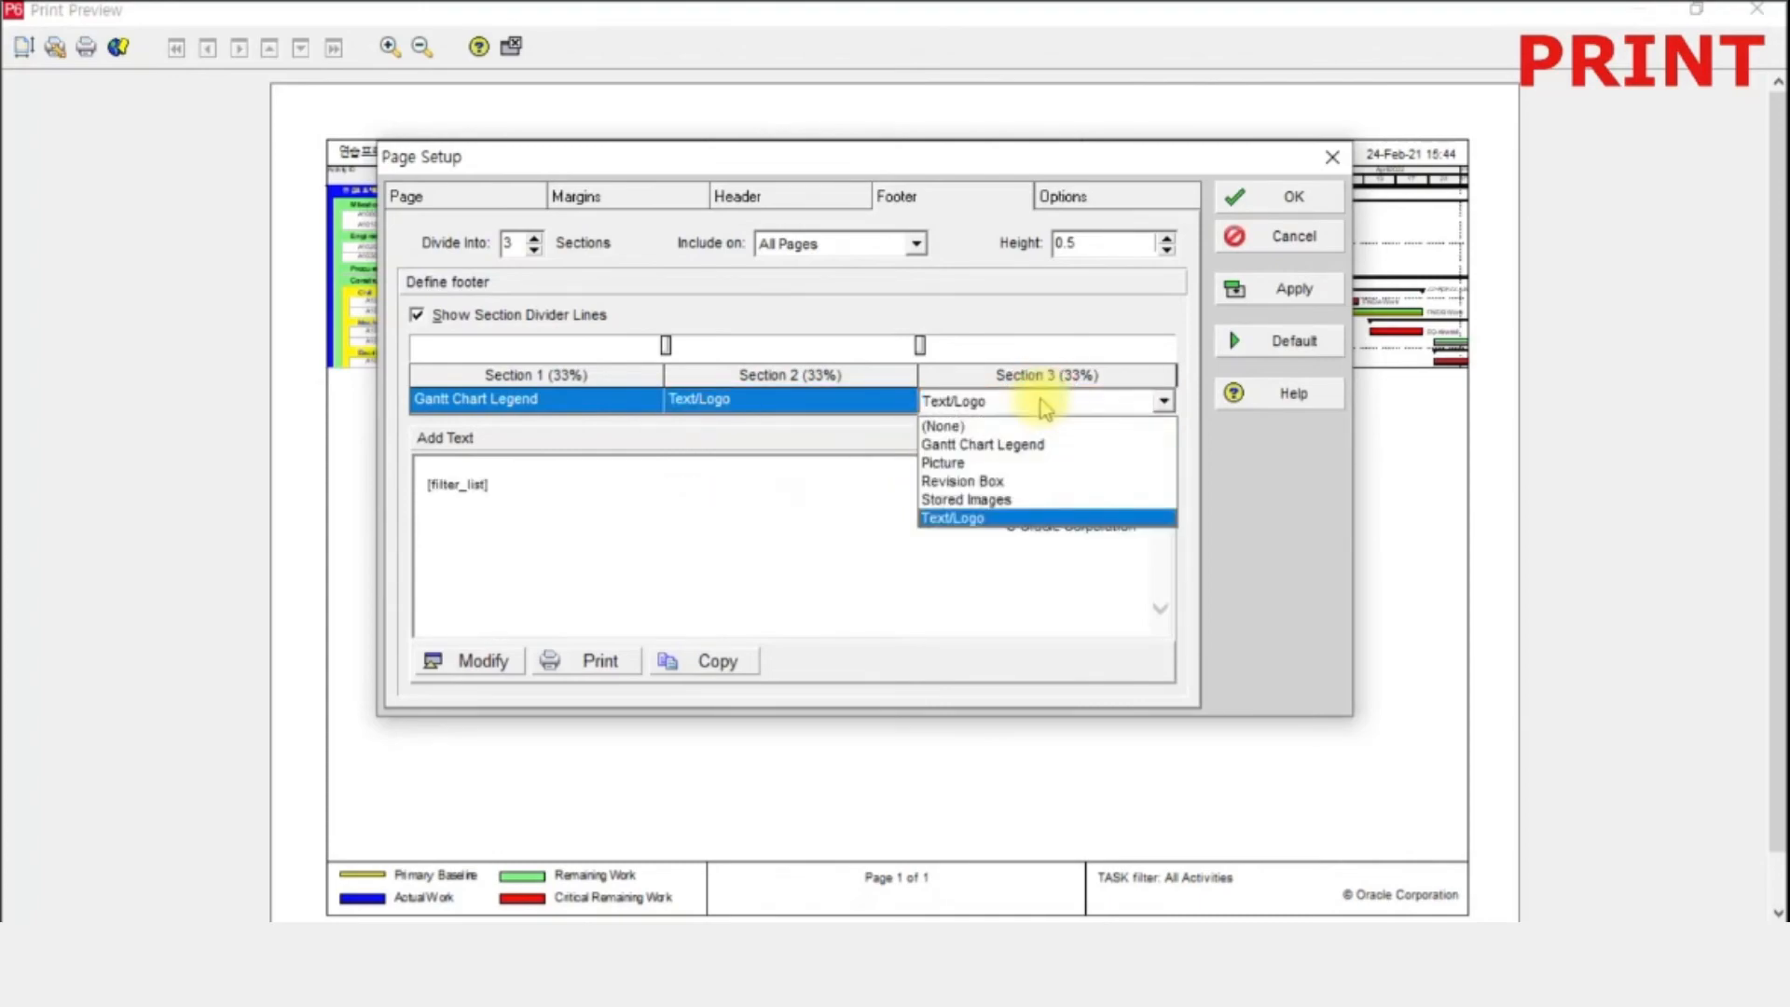
pyautogui.click(1030, 481)
# - Set the date of the first revision row to 01-Jan-22
pyautogui.click(485, 524)
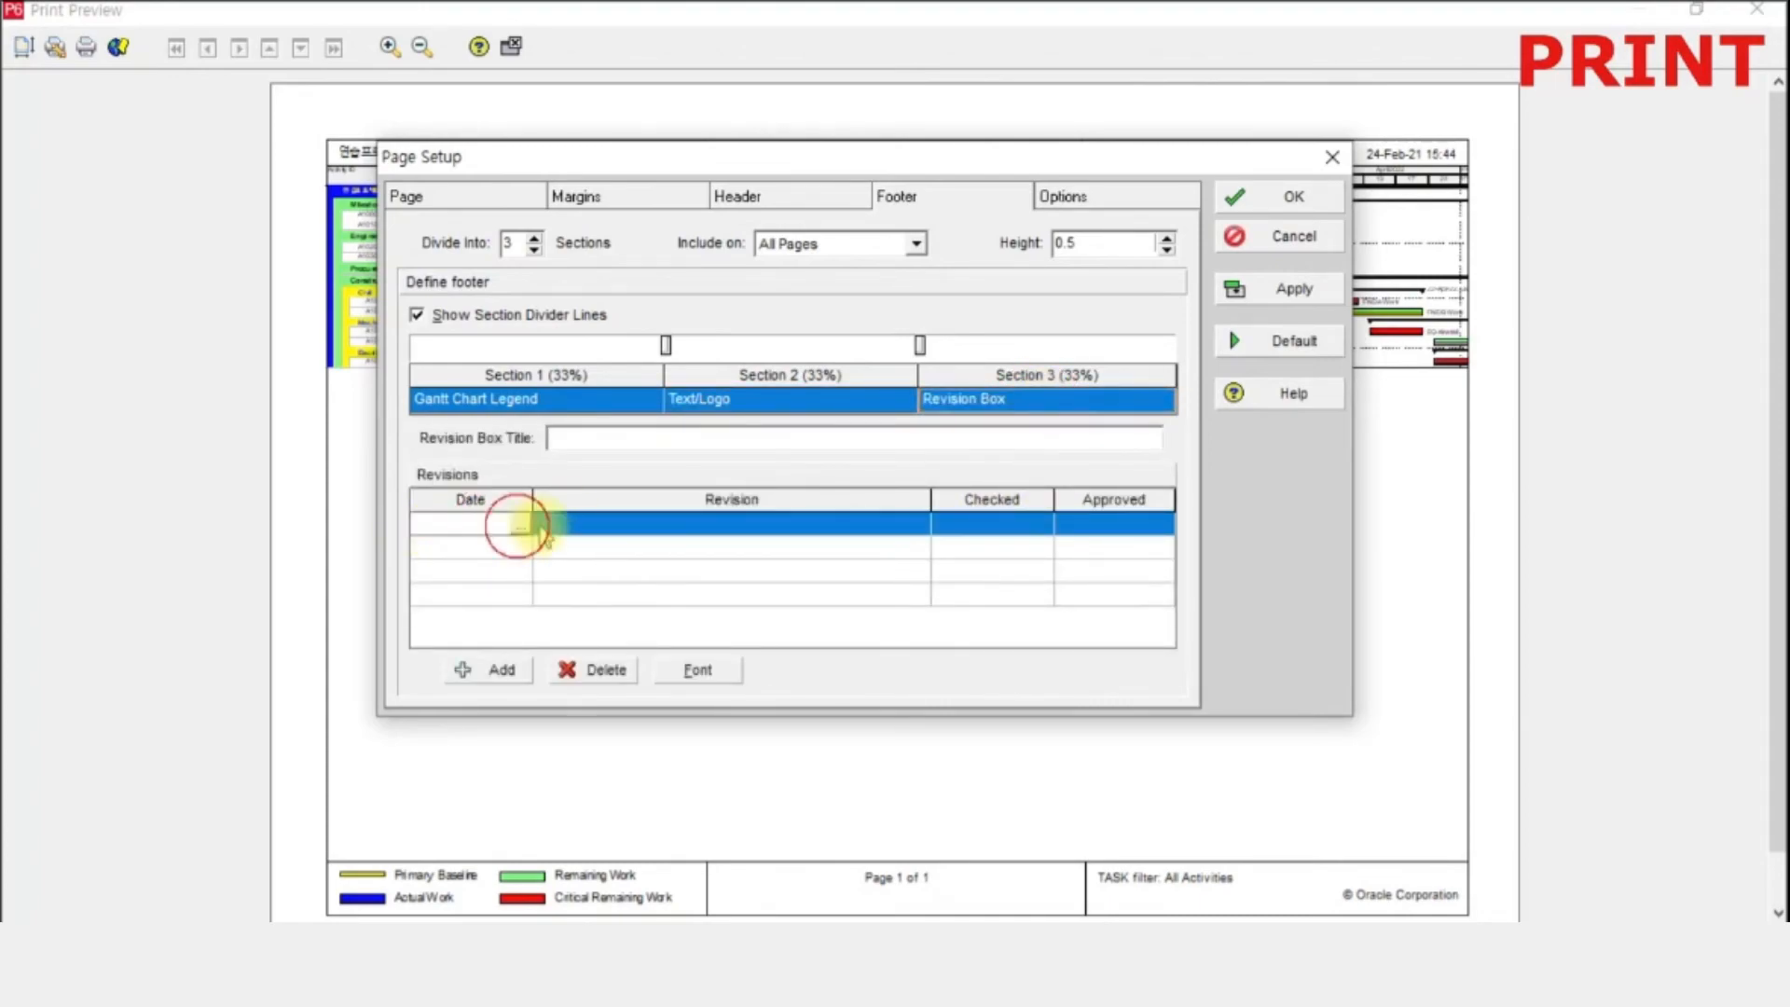
pyautogui.click(519, 525)
pyautogui.click(597, 91)
pyautogui.click(731, 96)
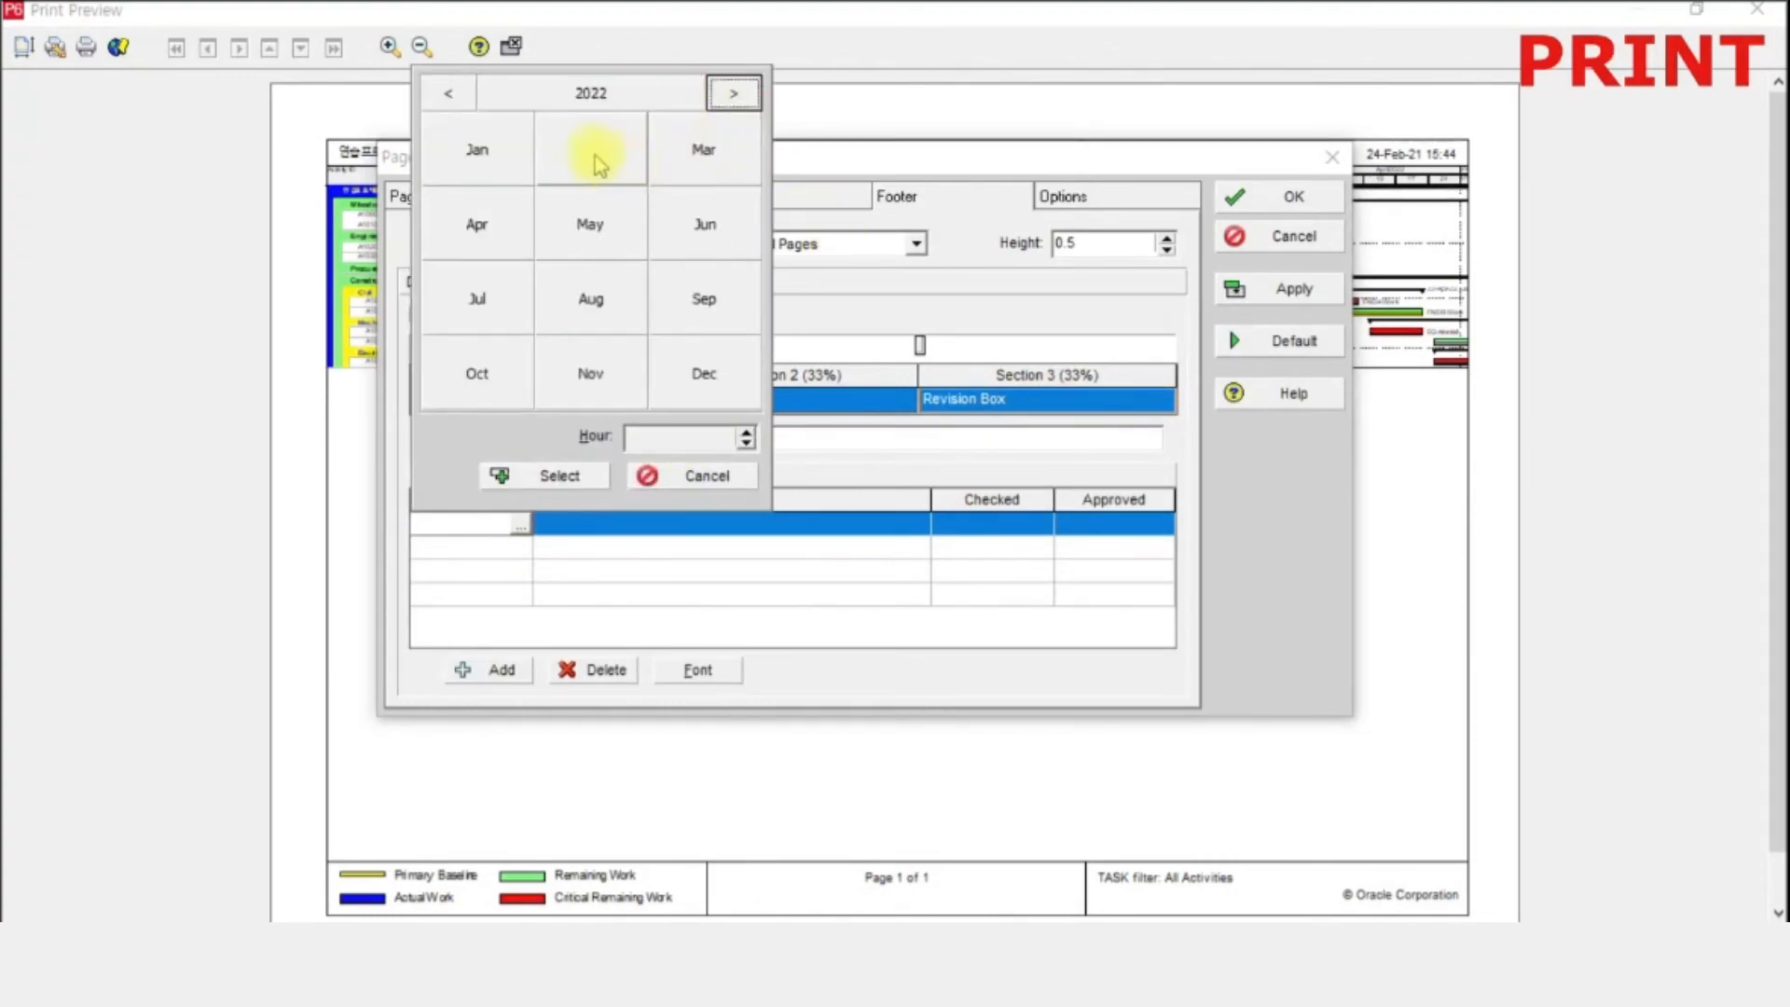
pyautogui.click(478, 150)
pyautogui.click(716, 169)
pyautogui.click(559, 475)
# - Enter 연습프로젝트 _ rev,0 as the first row's revision text and fill in the names of the checker and approver
pyautogui.click(603, 523)
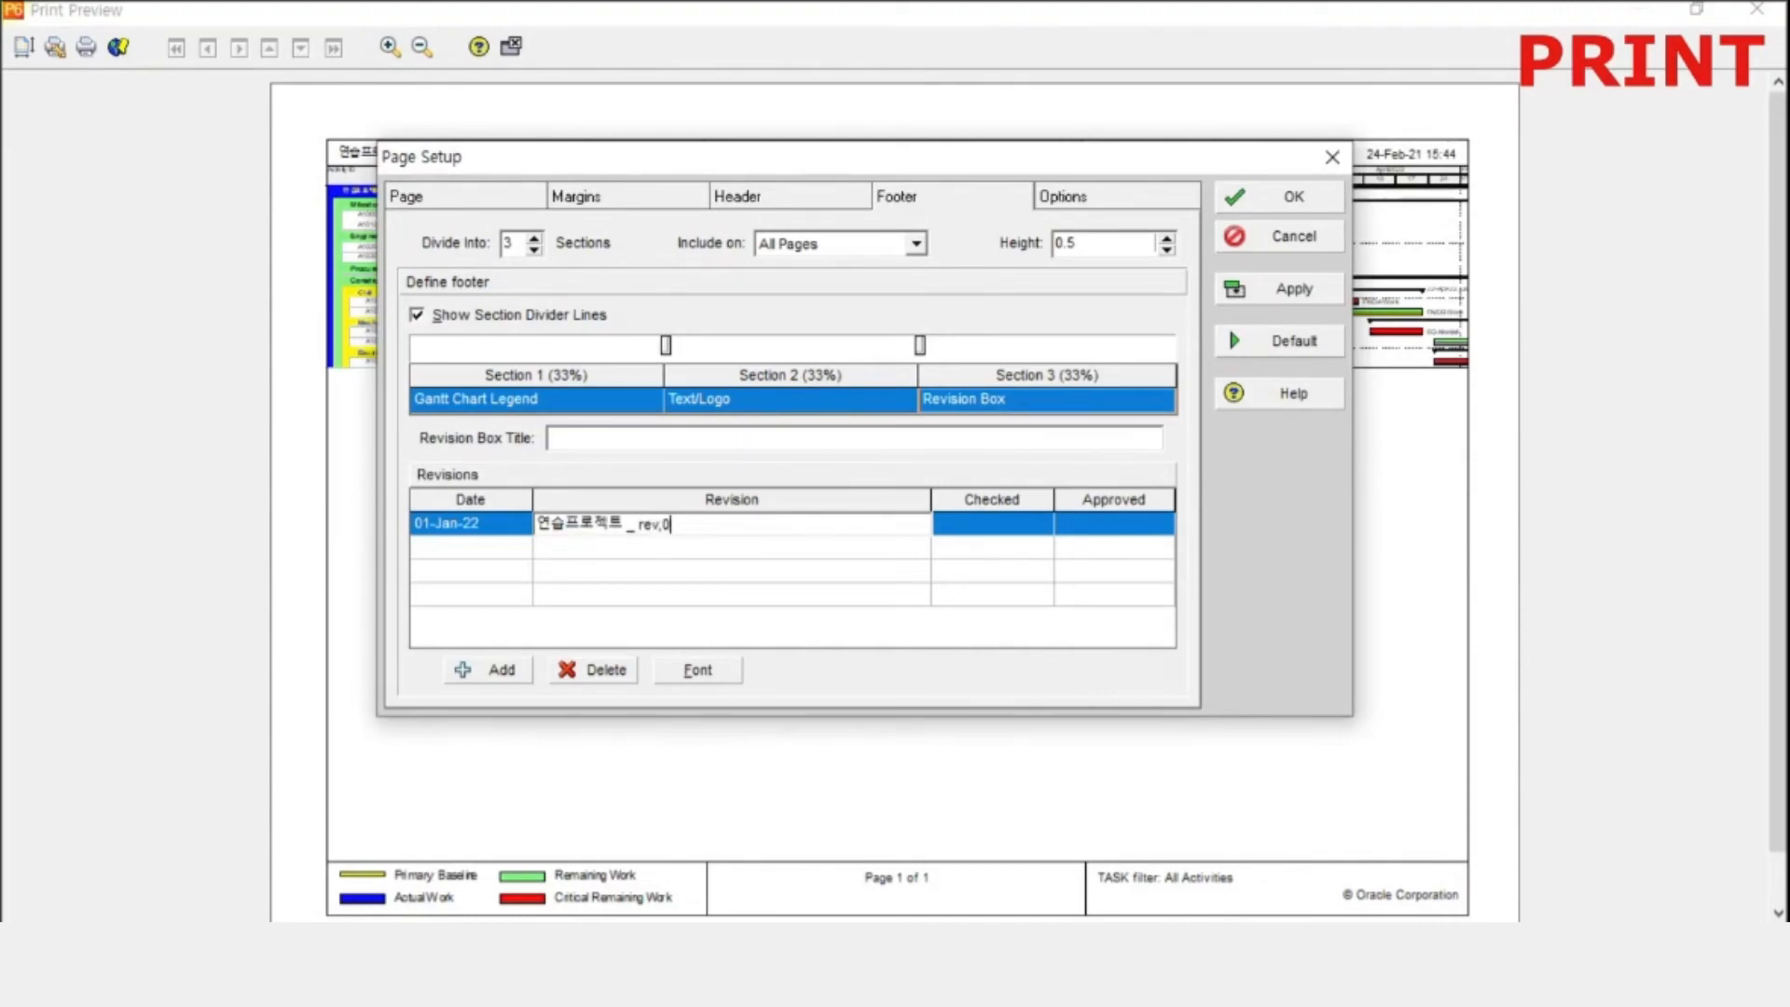
pyautogui.click(970, 525)
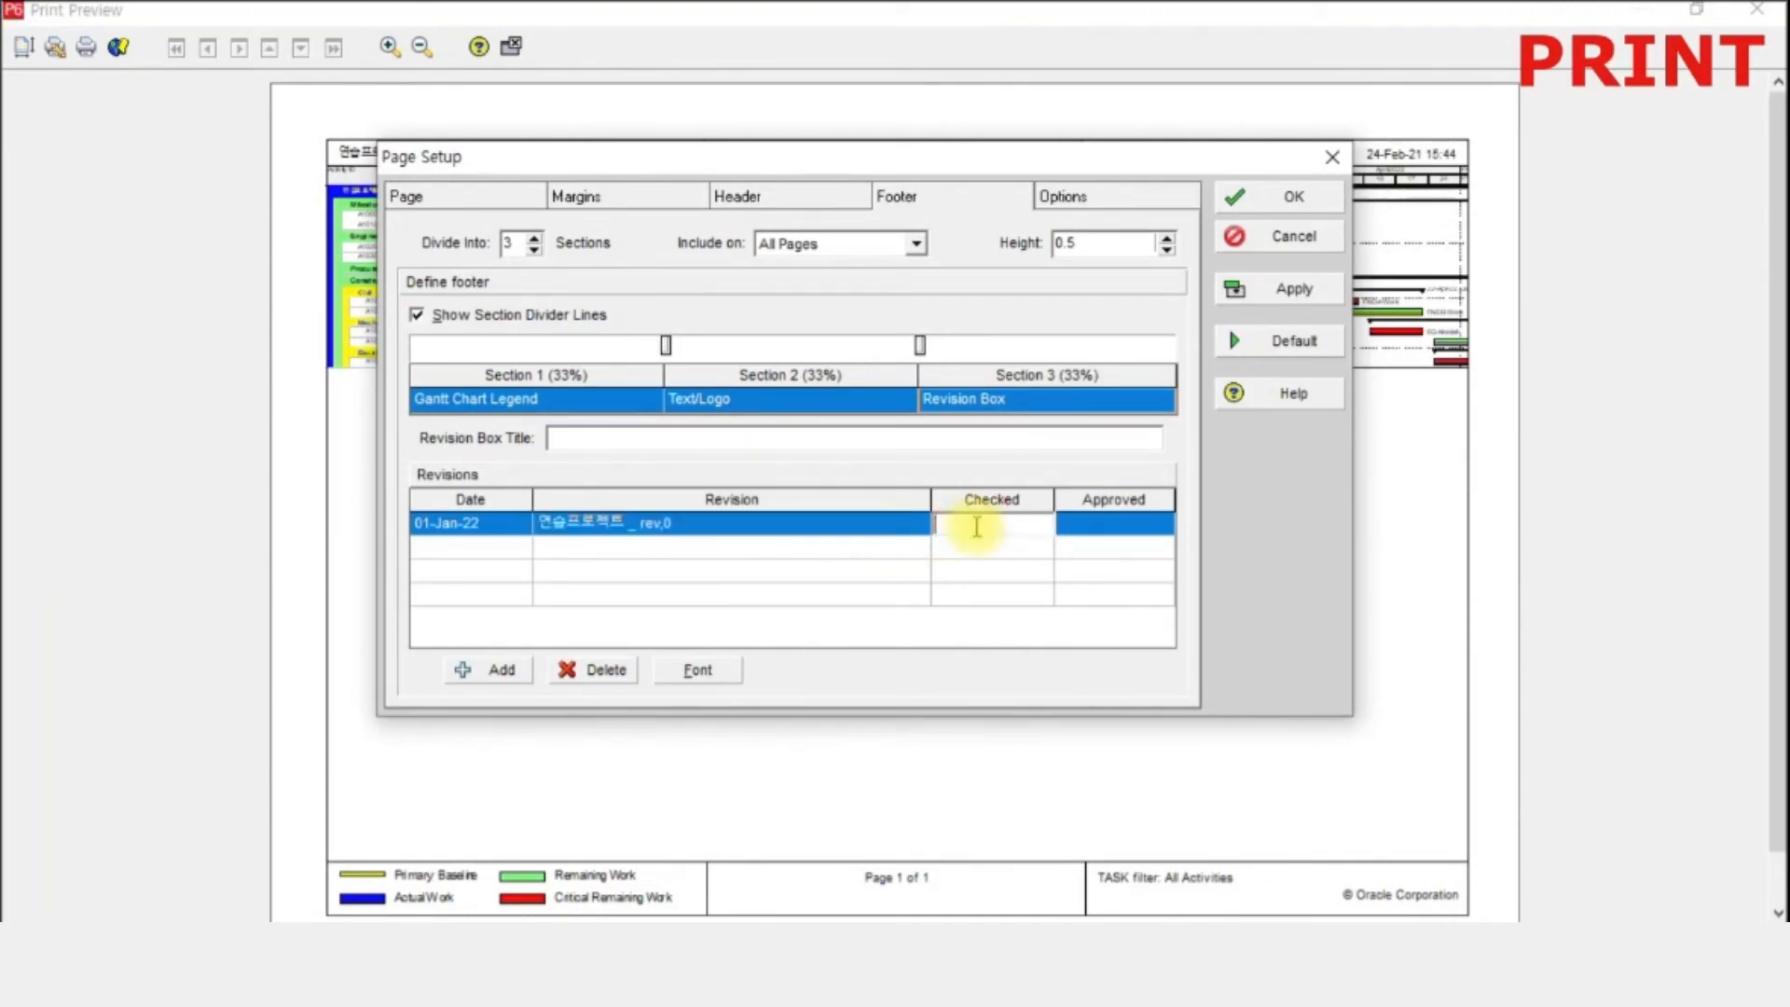
pyautogui.click(1131, 519)
pyautogui.click(1031, 519)
pyautogui.write('kim')
pyautogui.click(1170, 525)
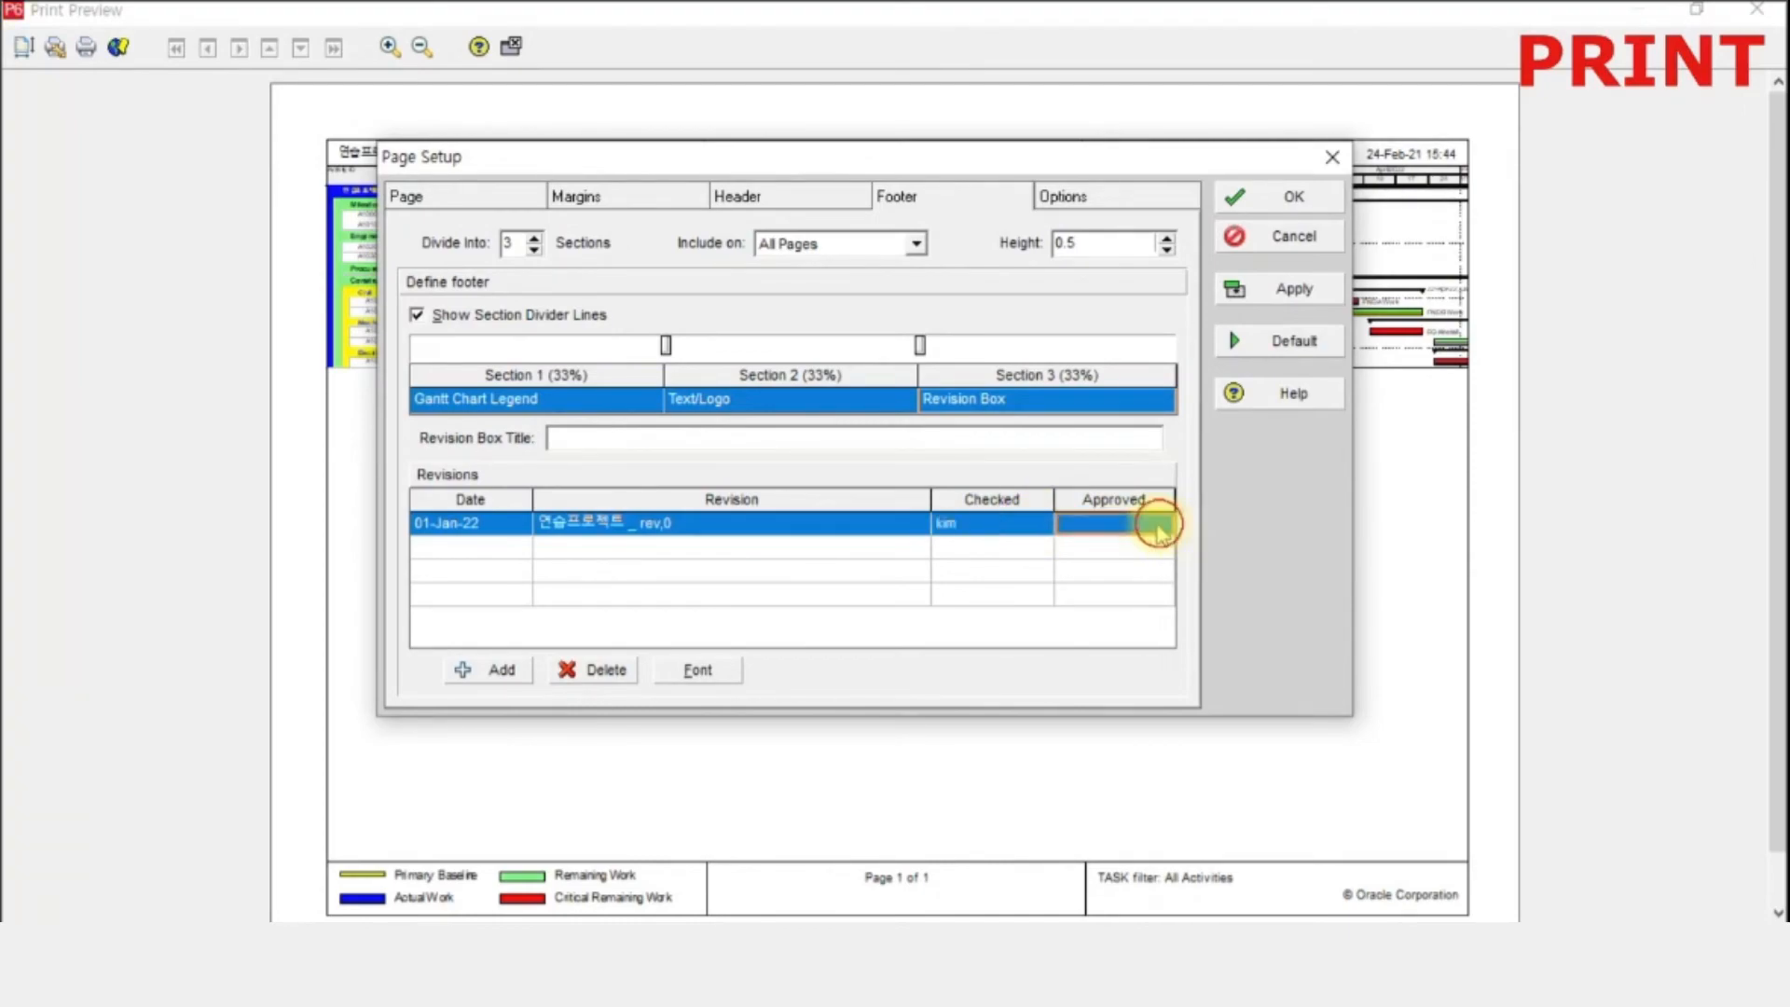
pyautogui.click(1109, 570)
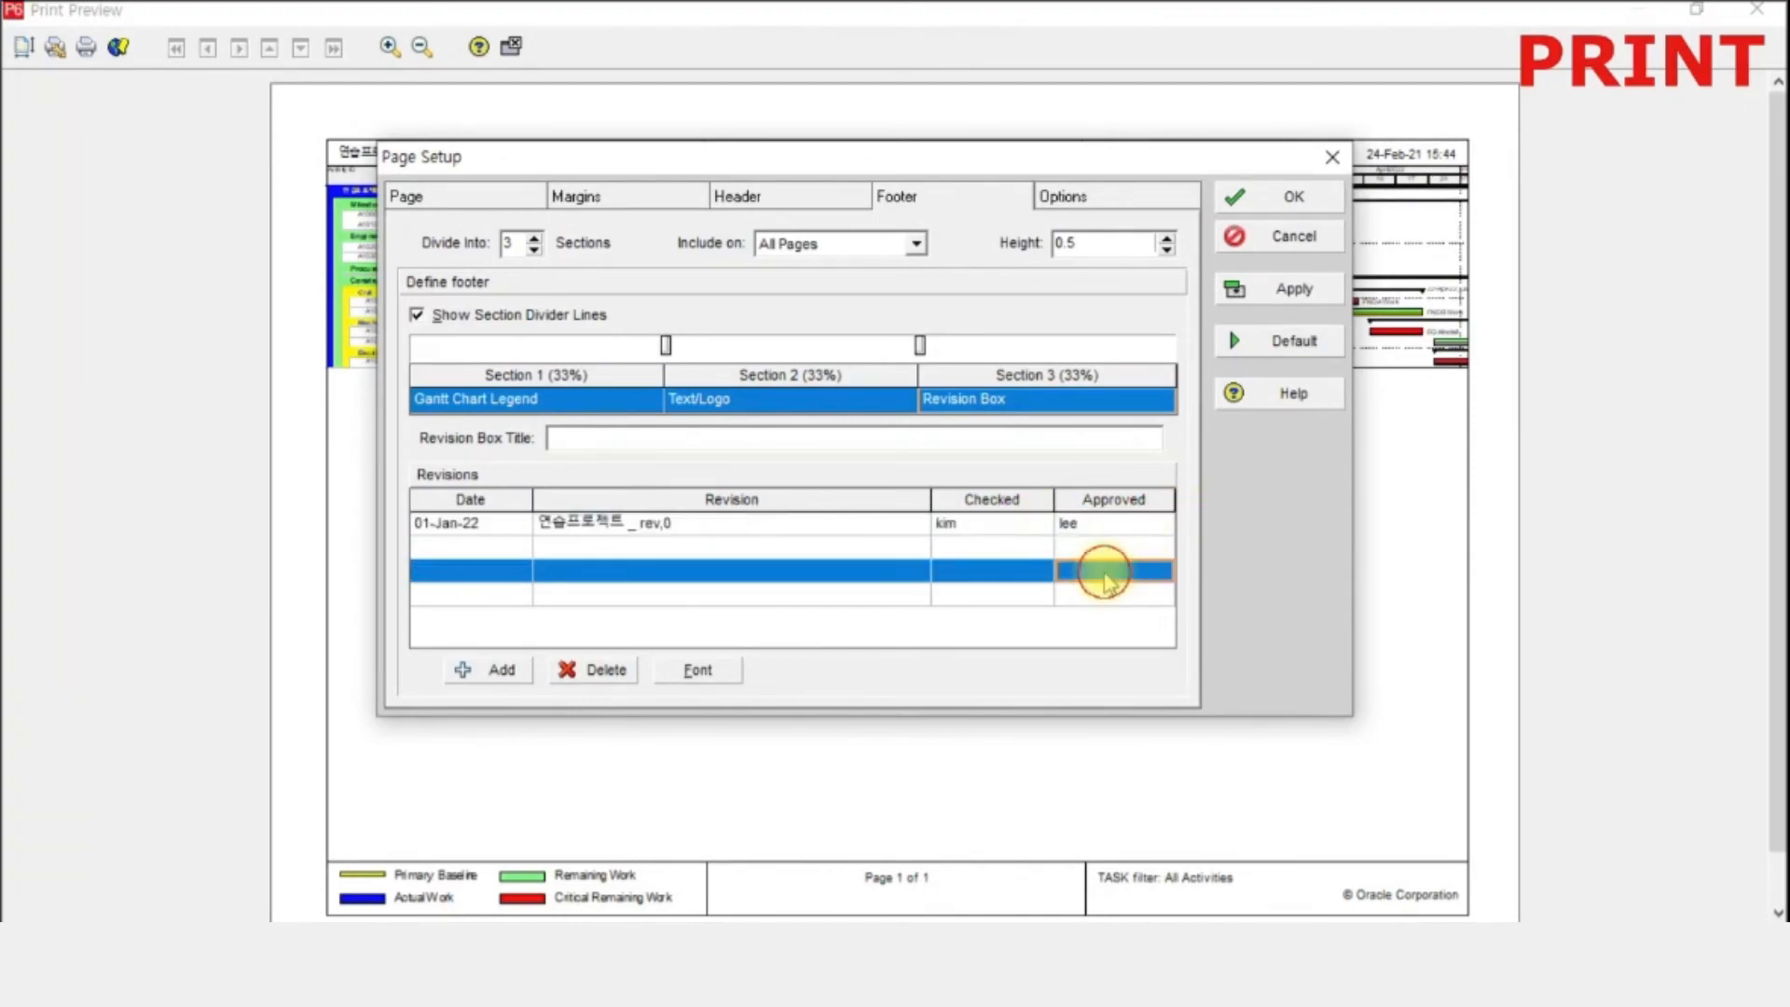
# - Apply the revision box to the footer and set the printed timescale start to the custom date 01-Nov-21
pyautogui.click(1269, 296)
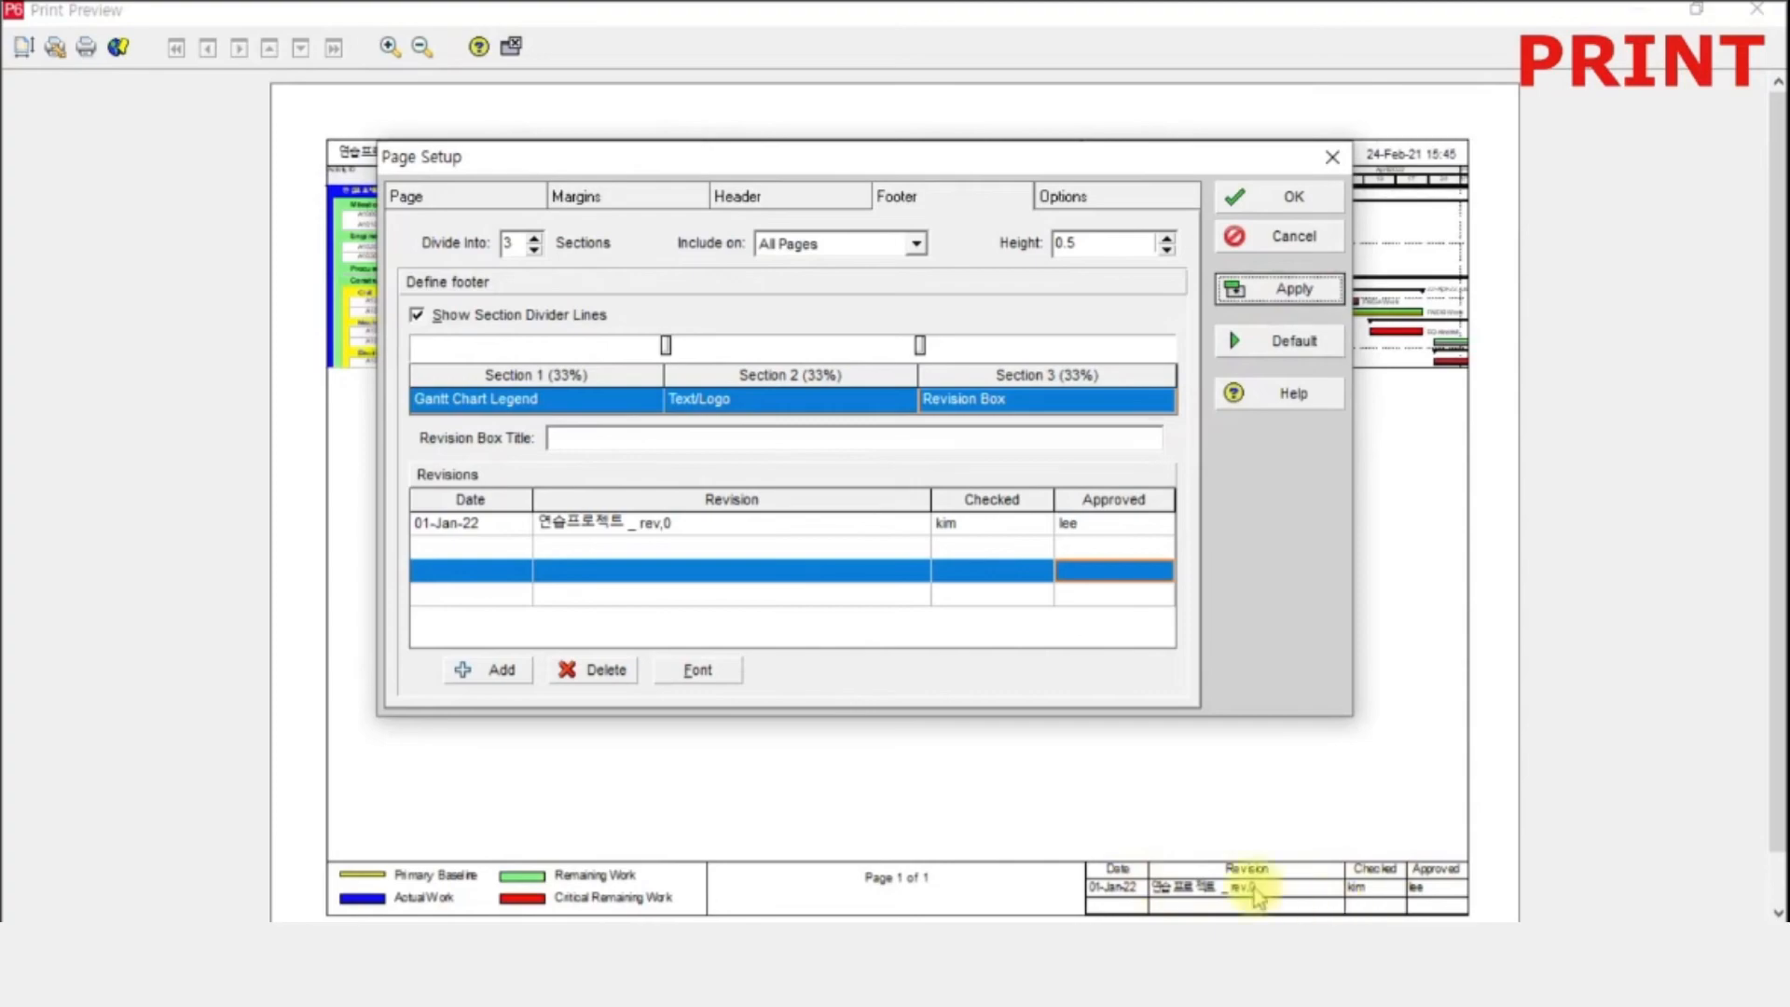
pyautogui.click(1124, 202)
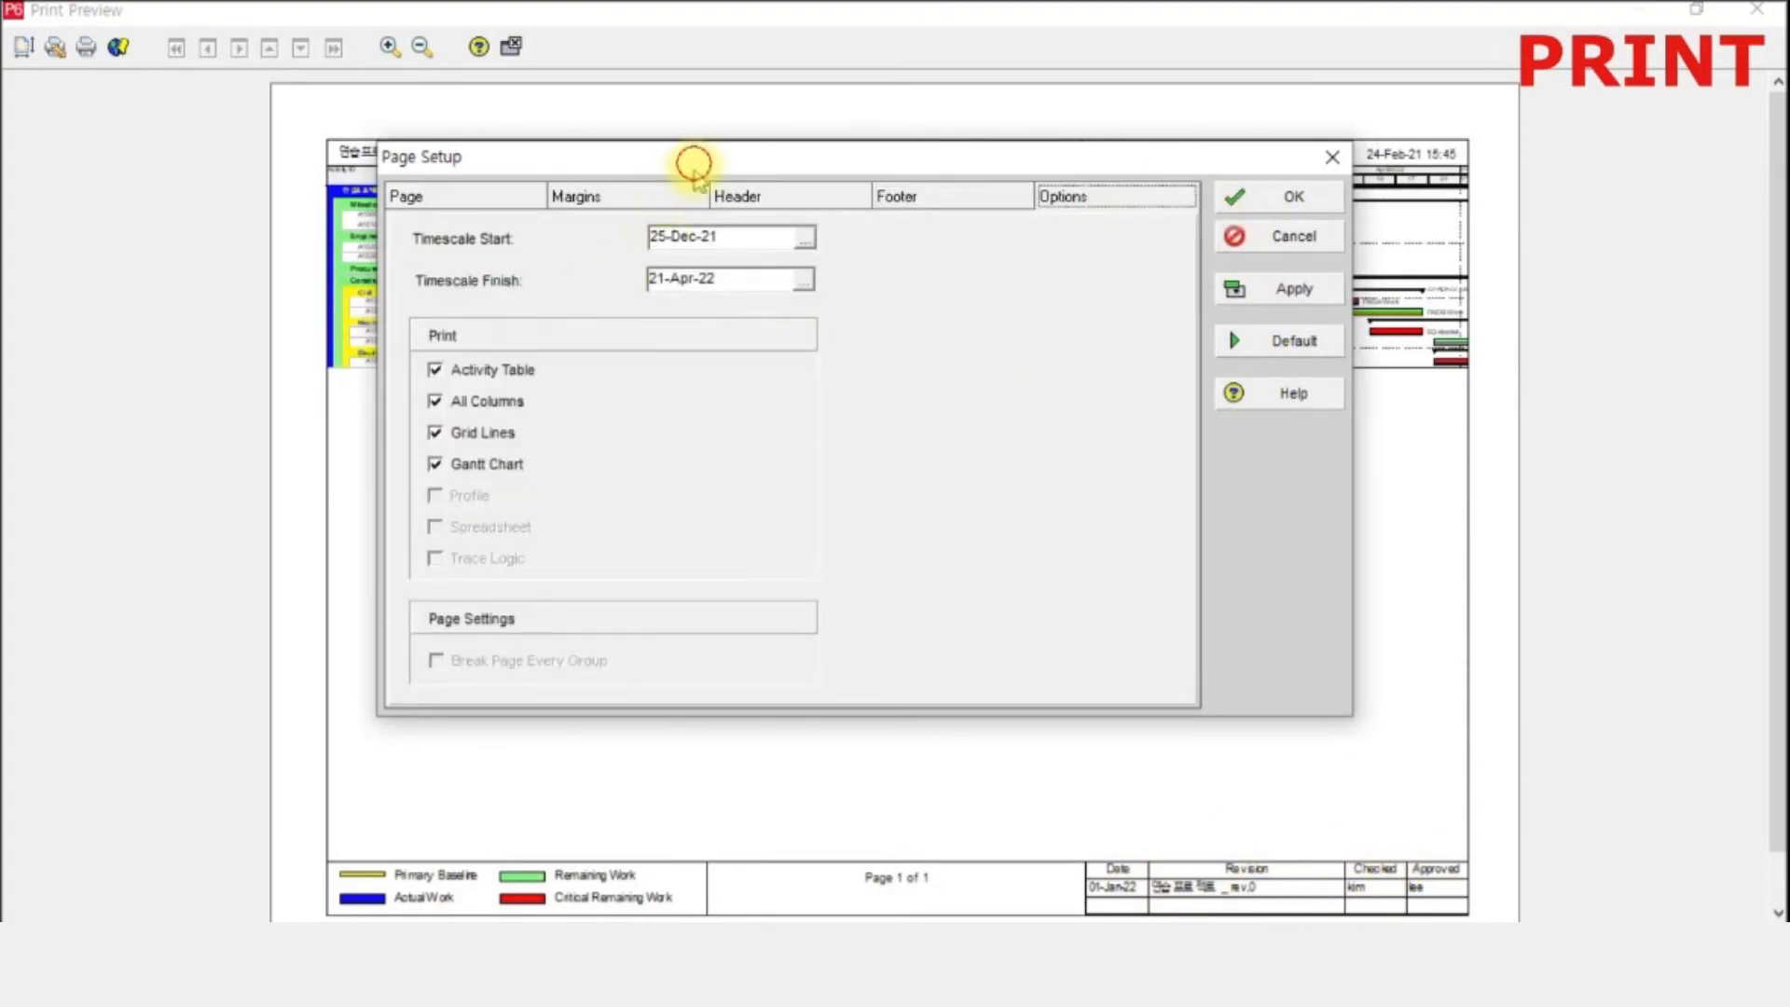
pyautogui.moveTo(694, 166); pyautogui.dragTo(647, 379)
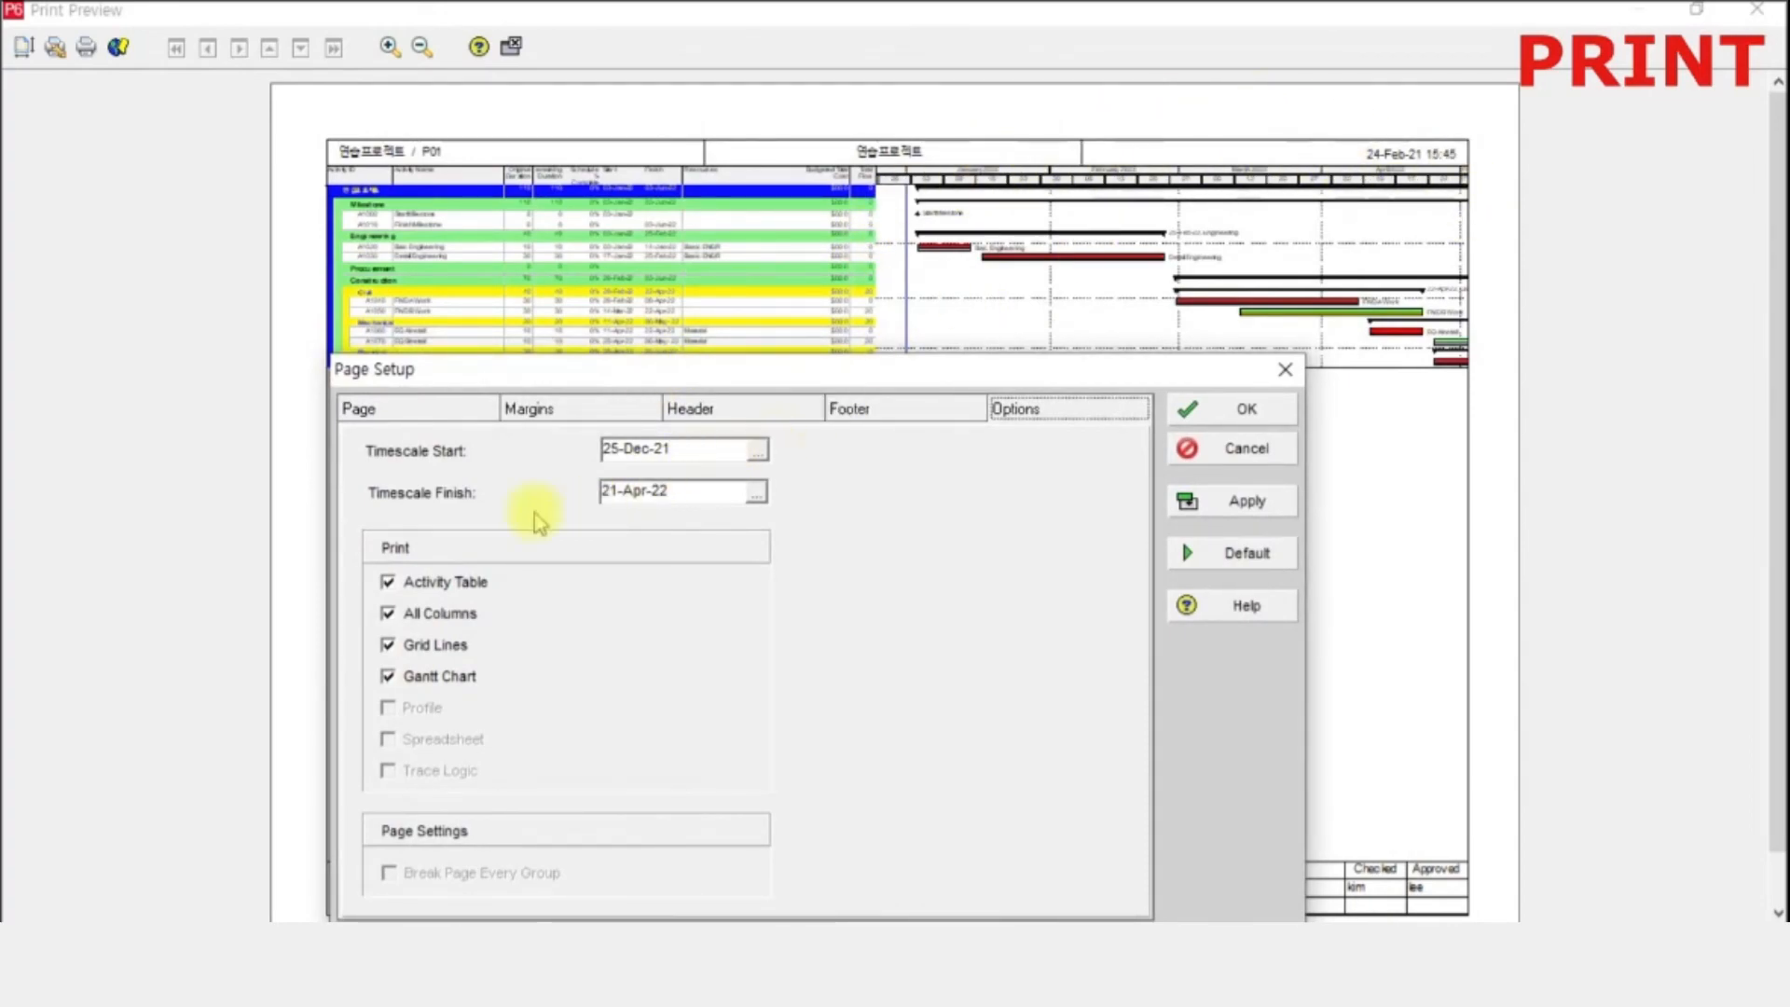
pyautogui.click(758, 454)
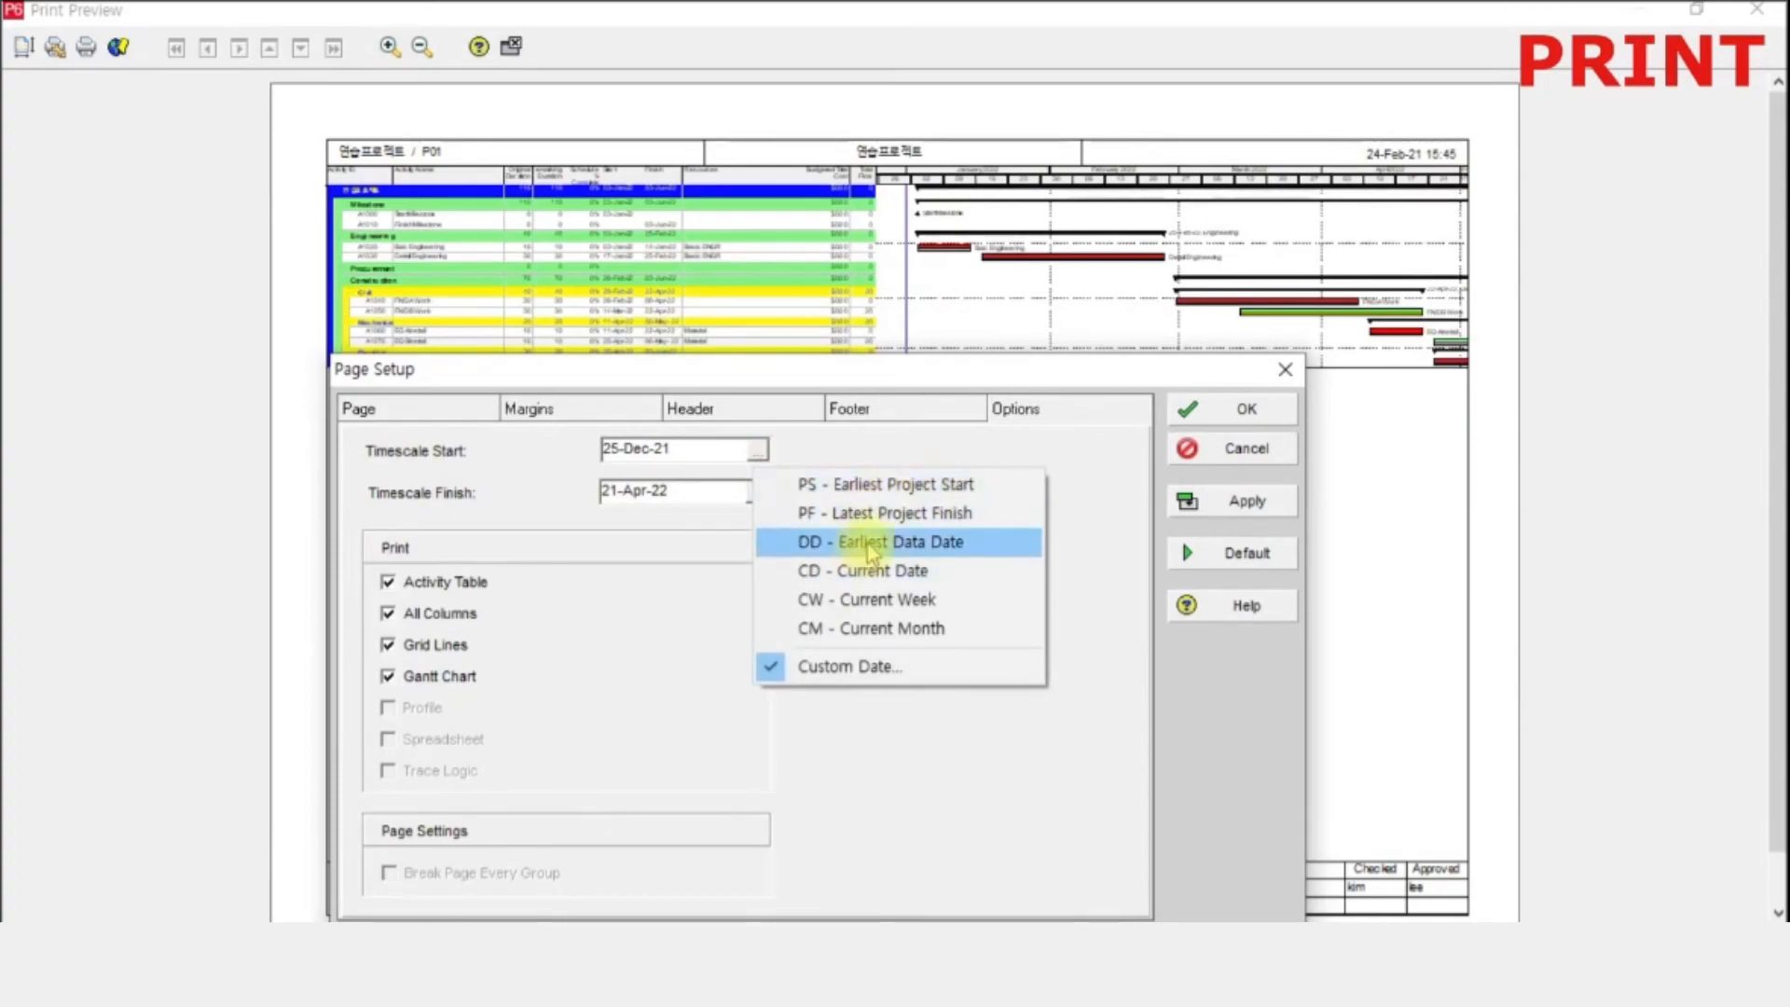
pyautogui.click(871, 664)
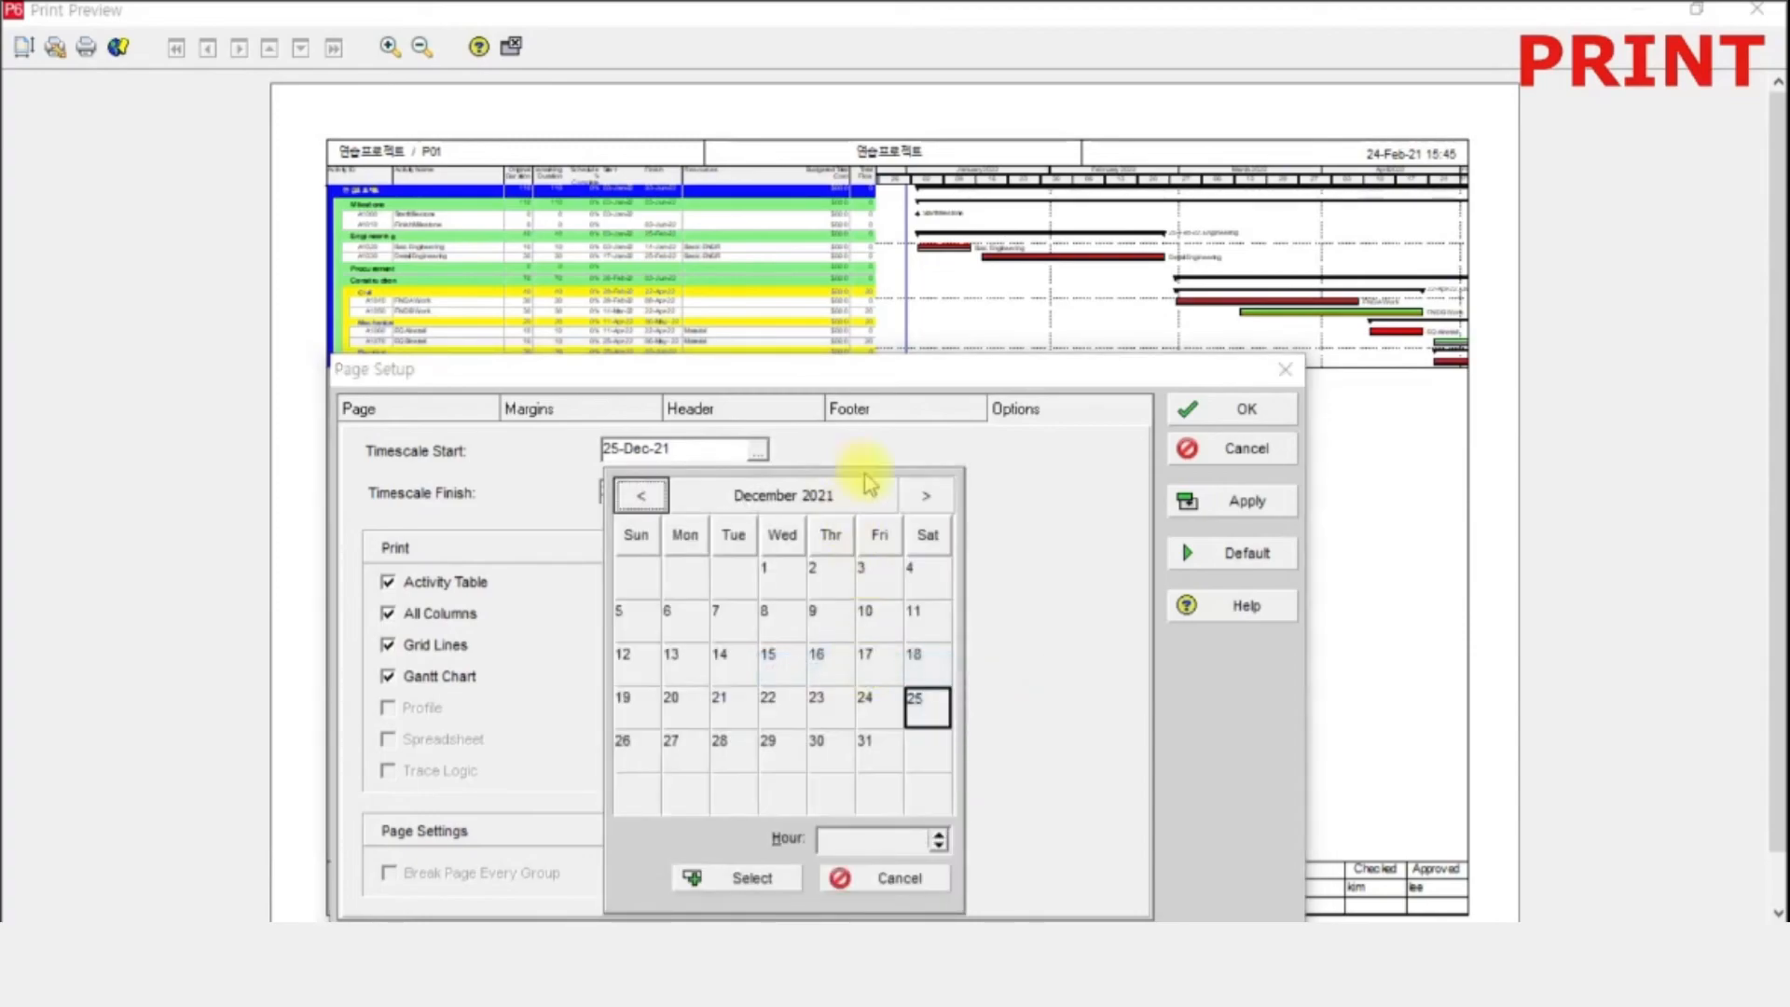
pyautogui.click(852, 494)
pyautogui.click(927, 499)
pyautogui.click(685, 550)
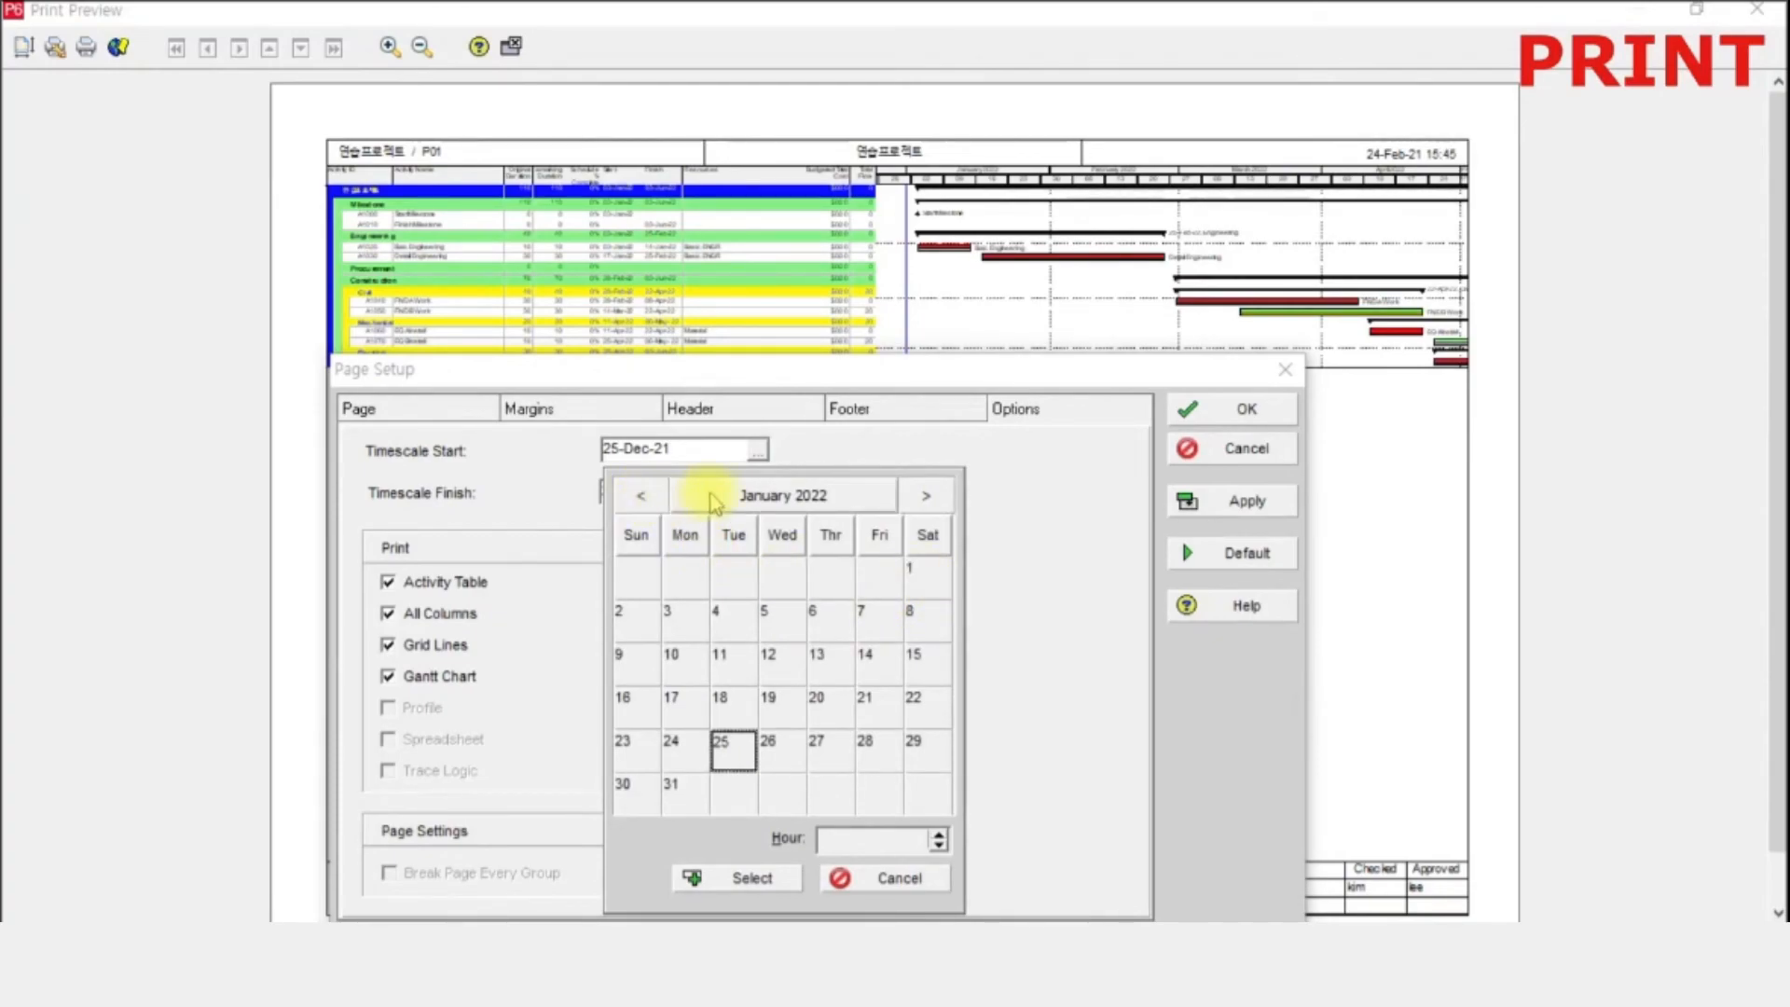
pyautogui.click(642, 497)
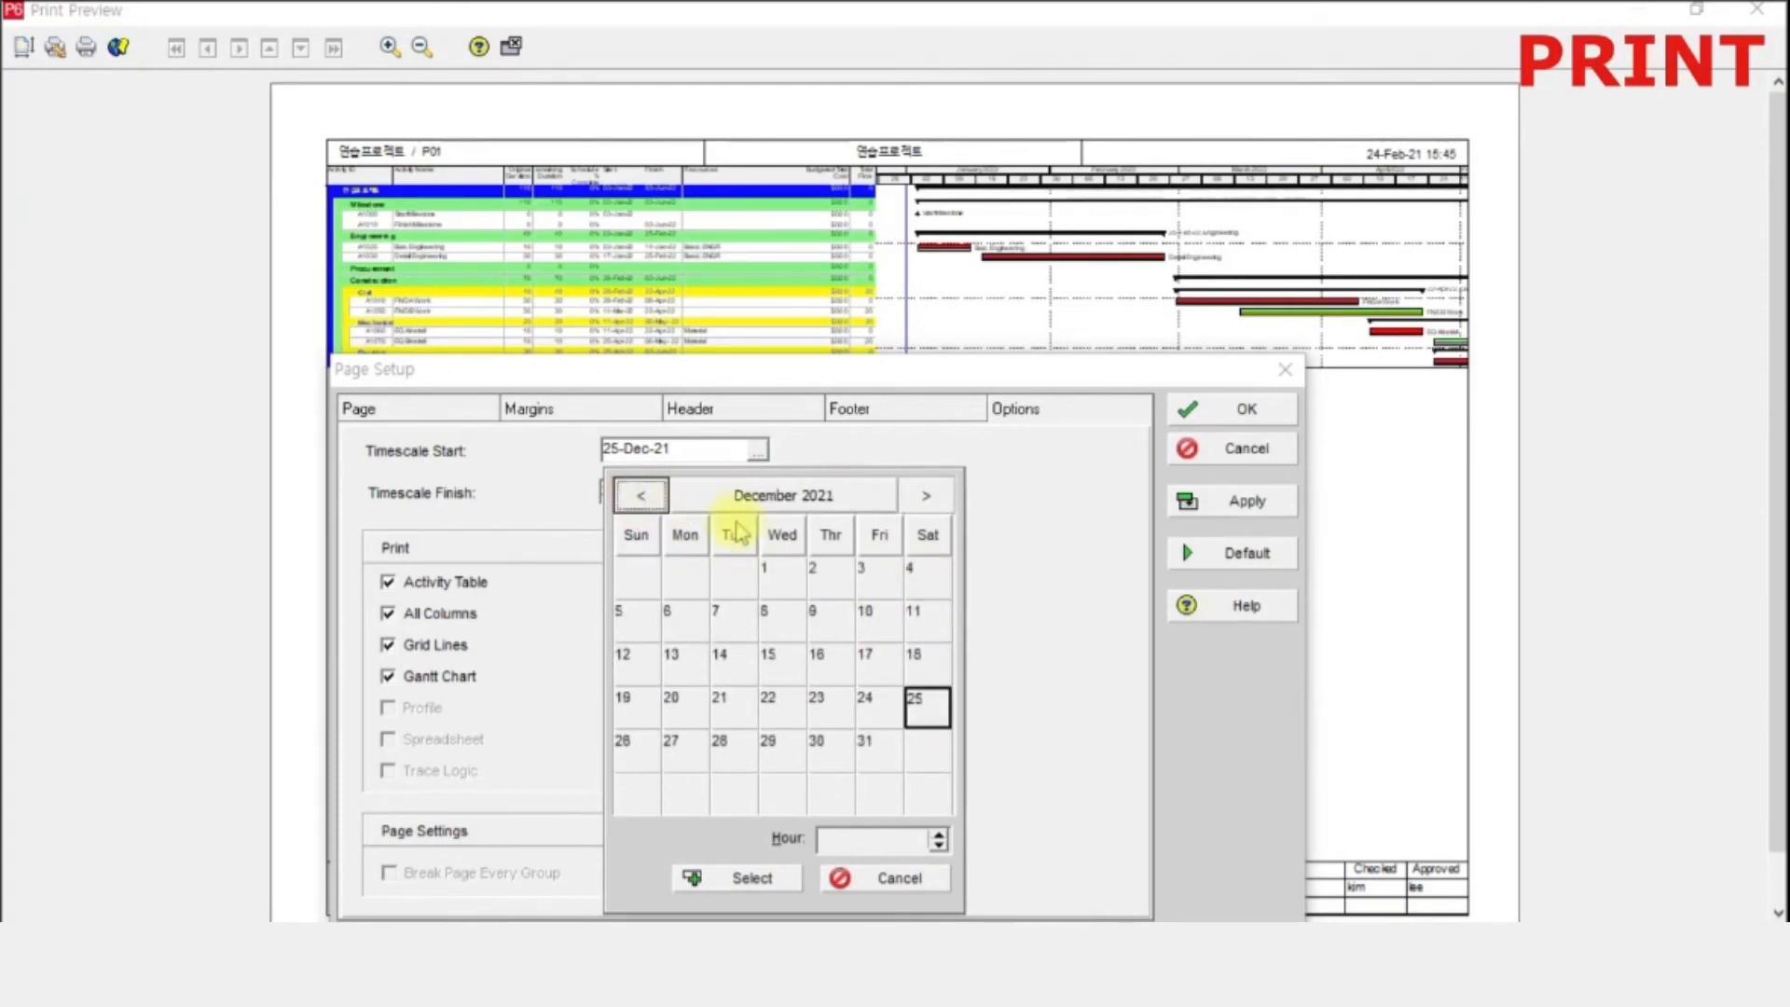
pyautogui.click(640, 495)
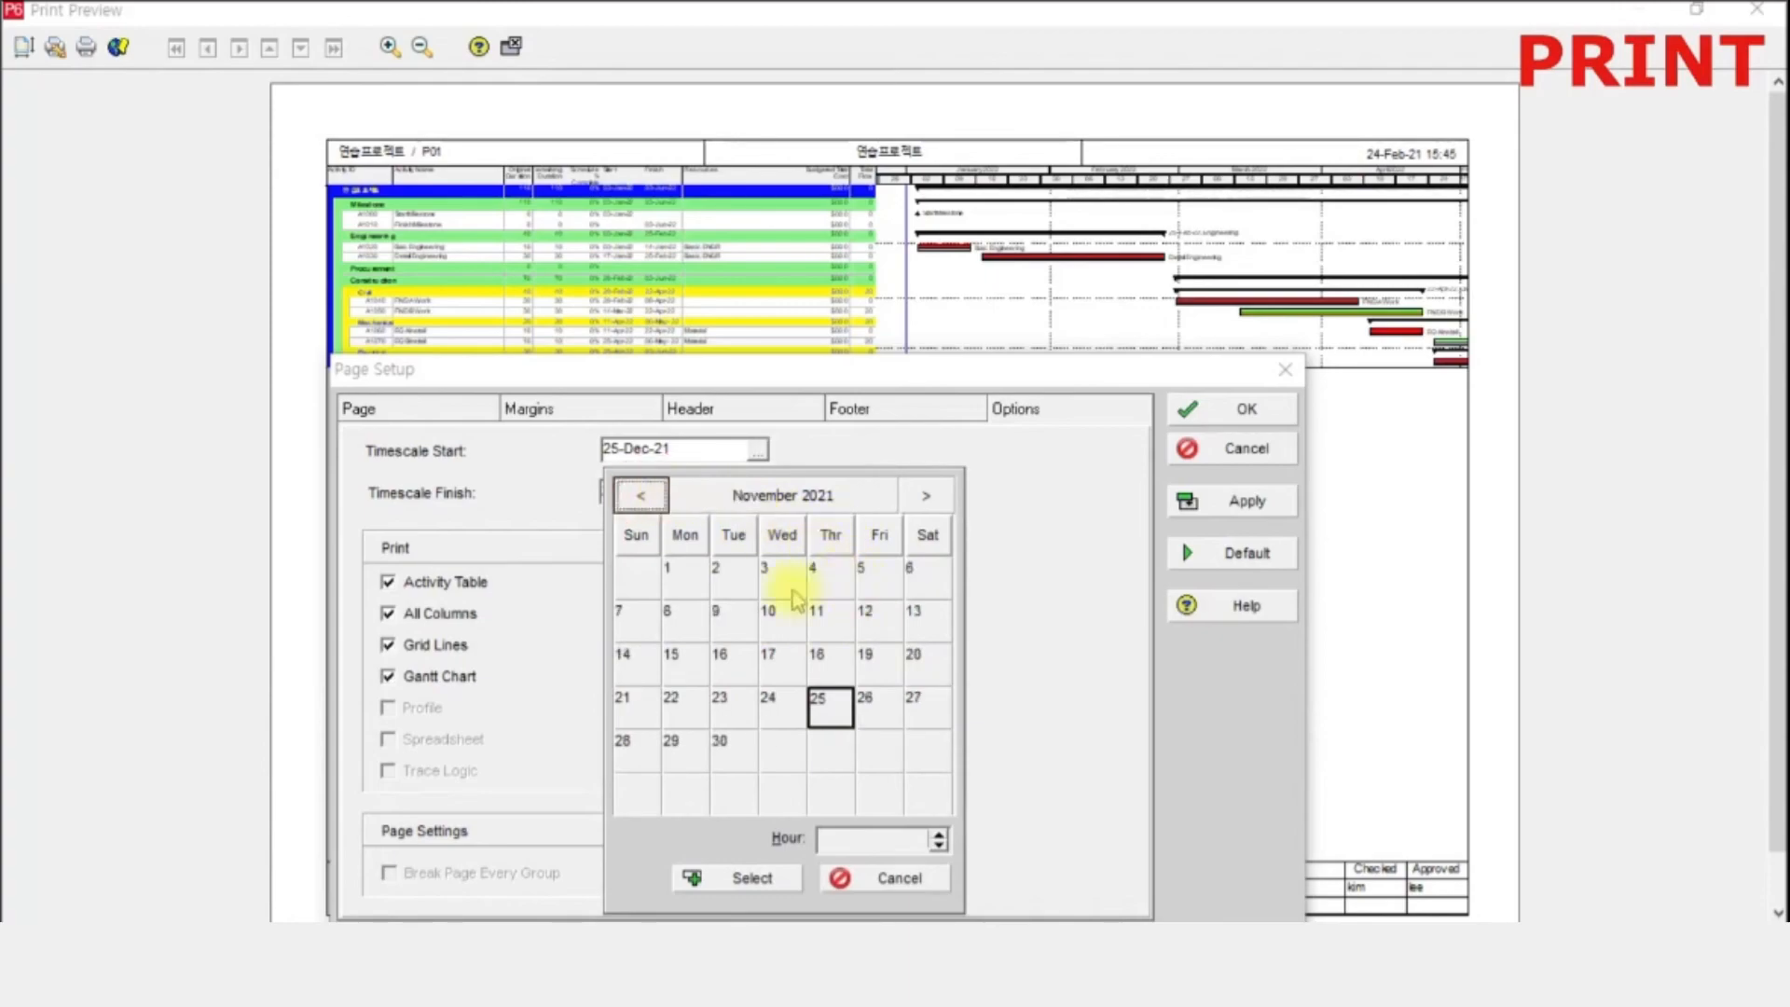
pyautogui.doubleClick(687, 571)
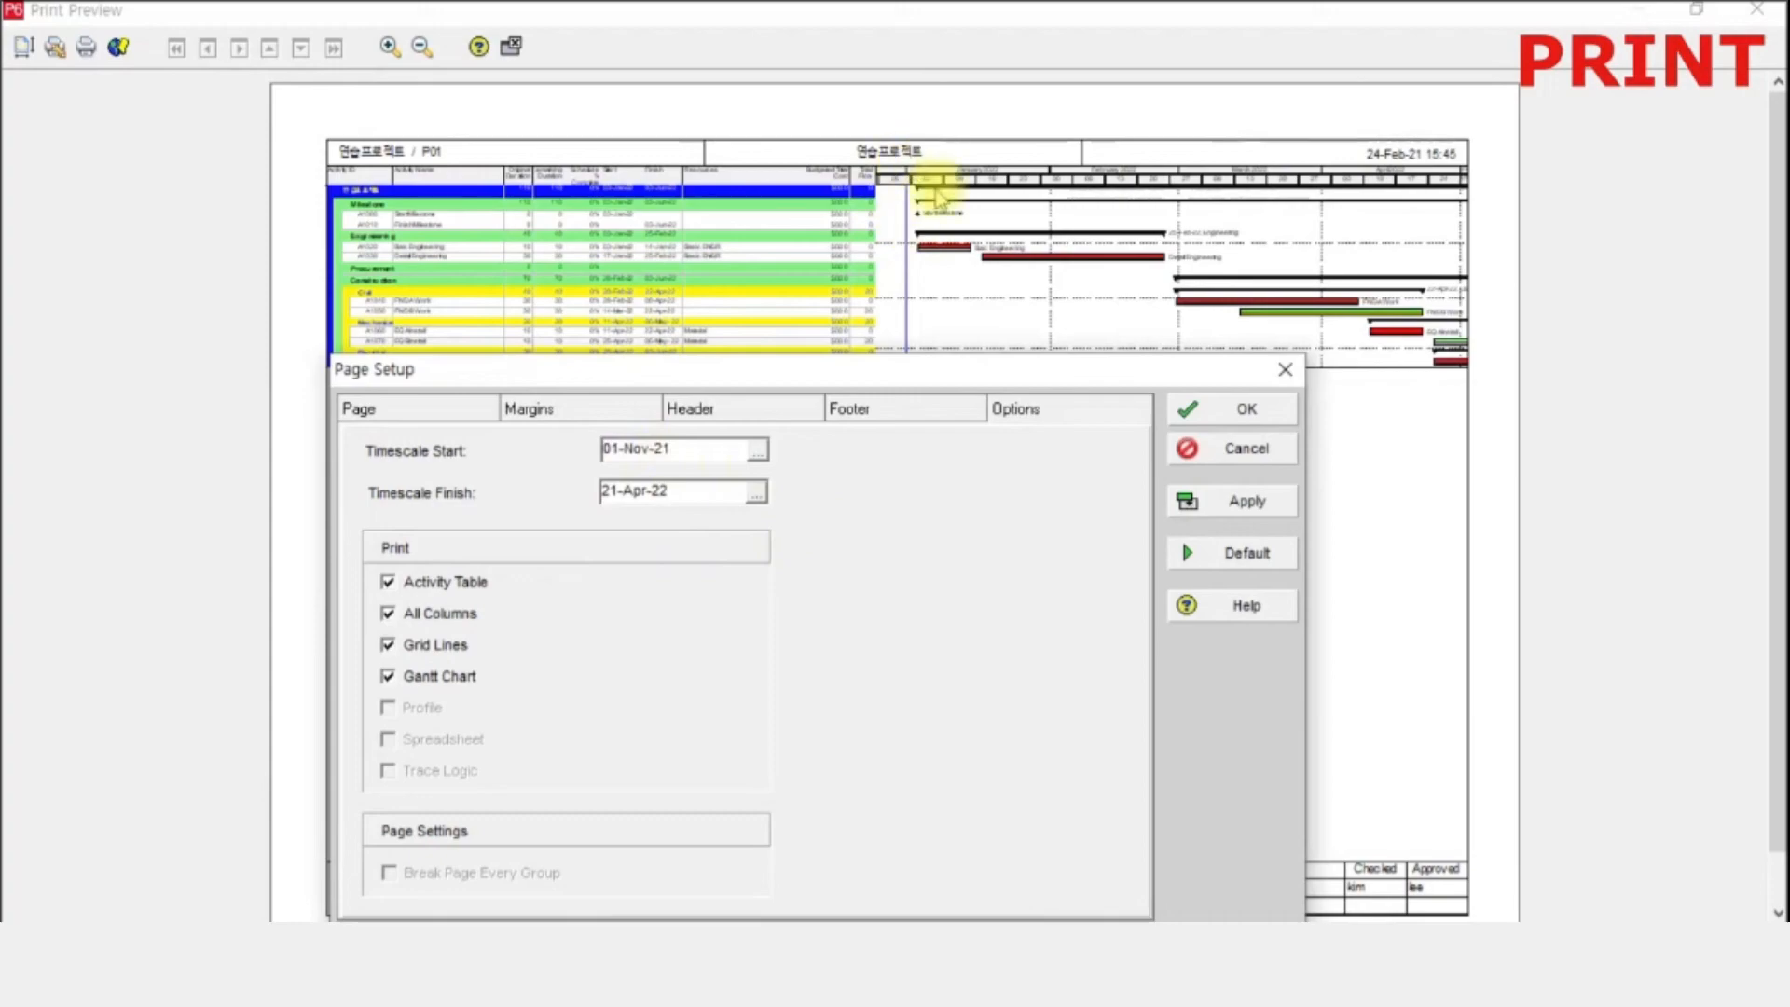
# - Set the printed timescale finish to the custom date 30-Jun-22
pyautogui.click(756, 494)
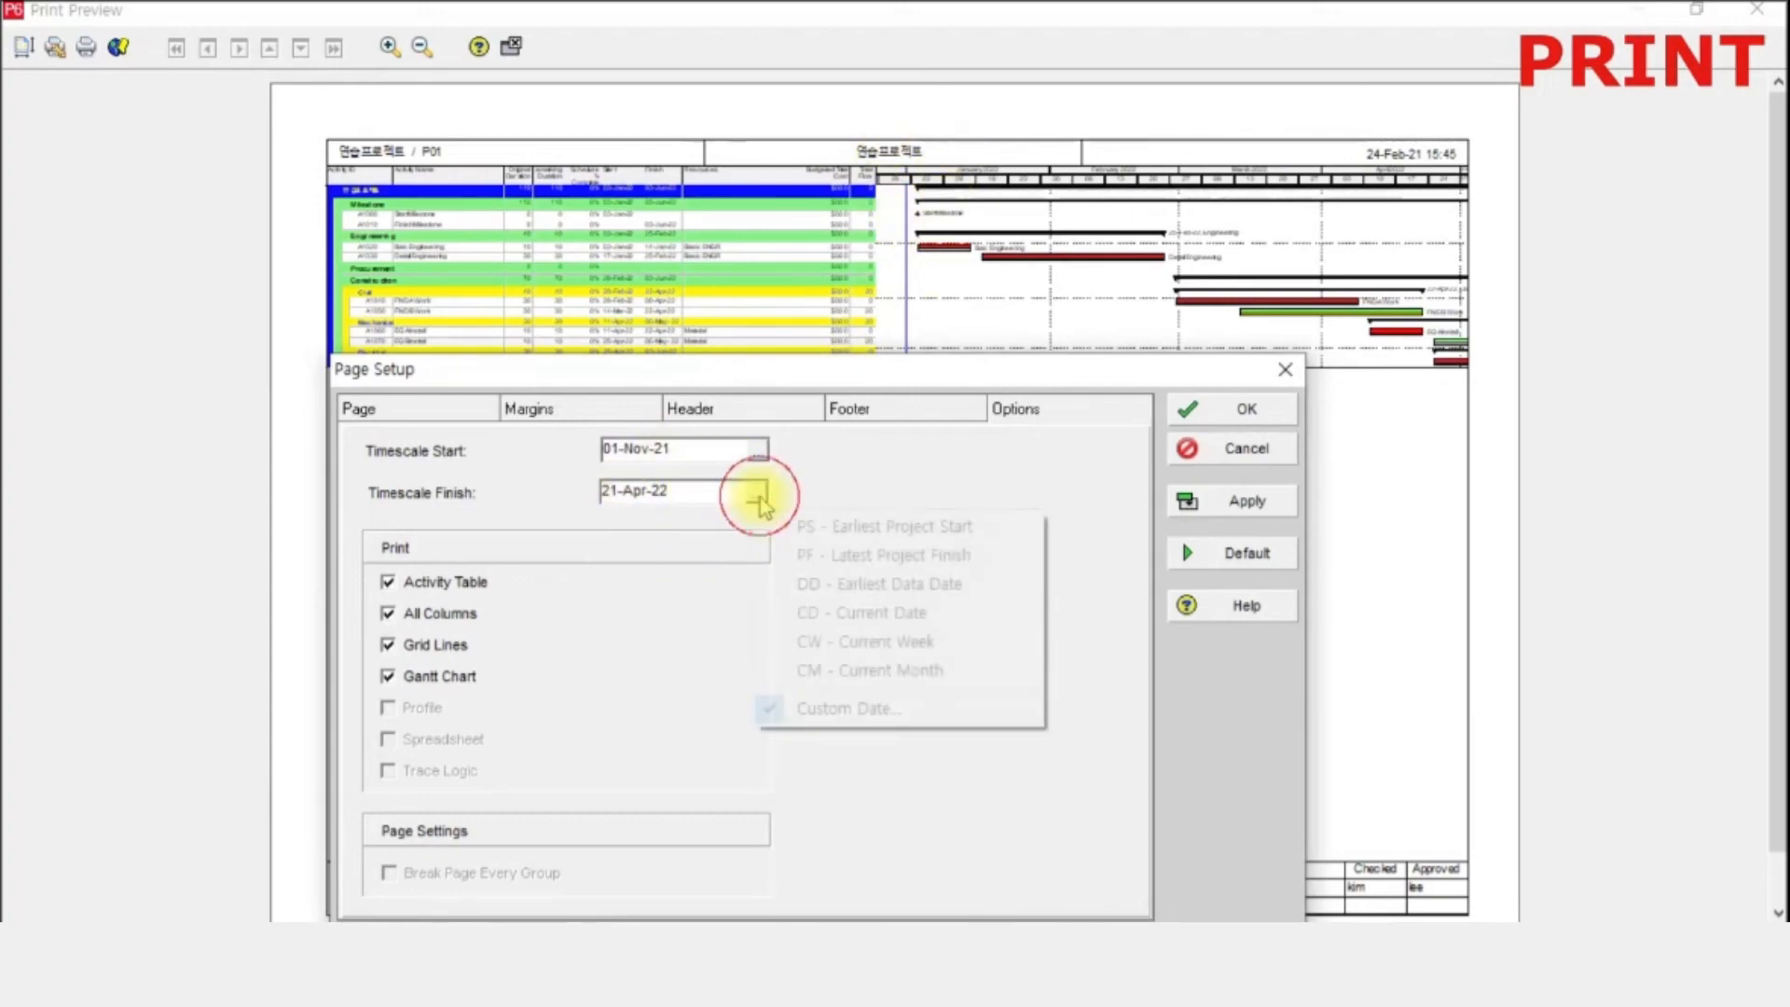
pyautogui.click(834, 711)
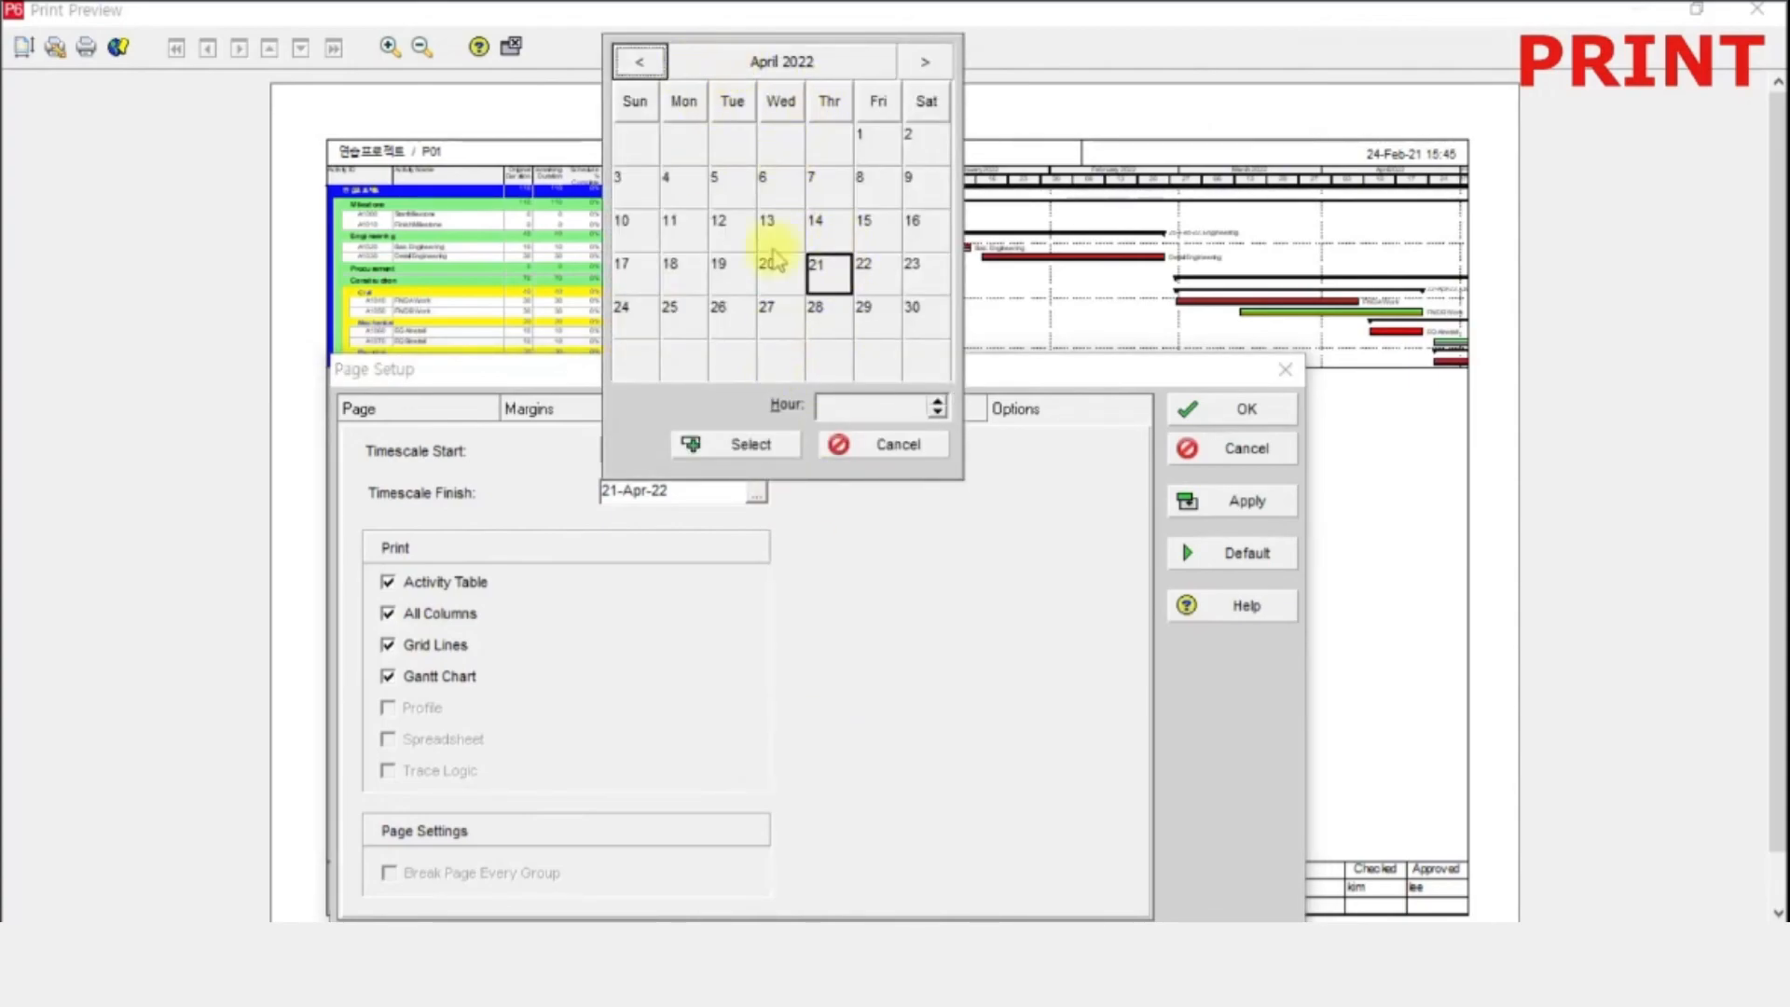
pyautogui.click(924, 62)
pyautogui.click(924, 61)
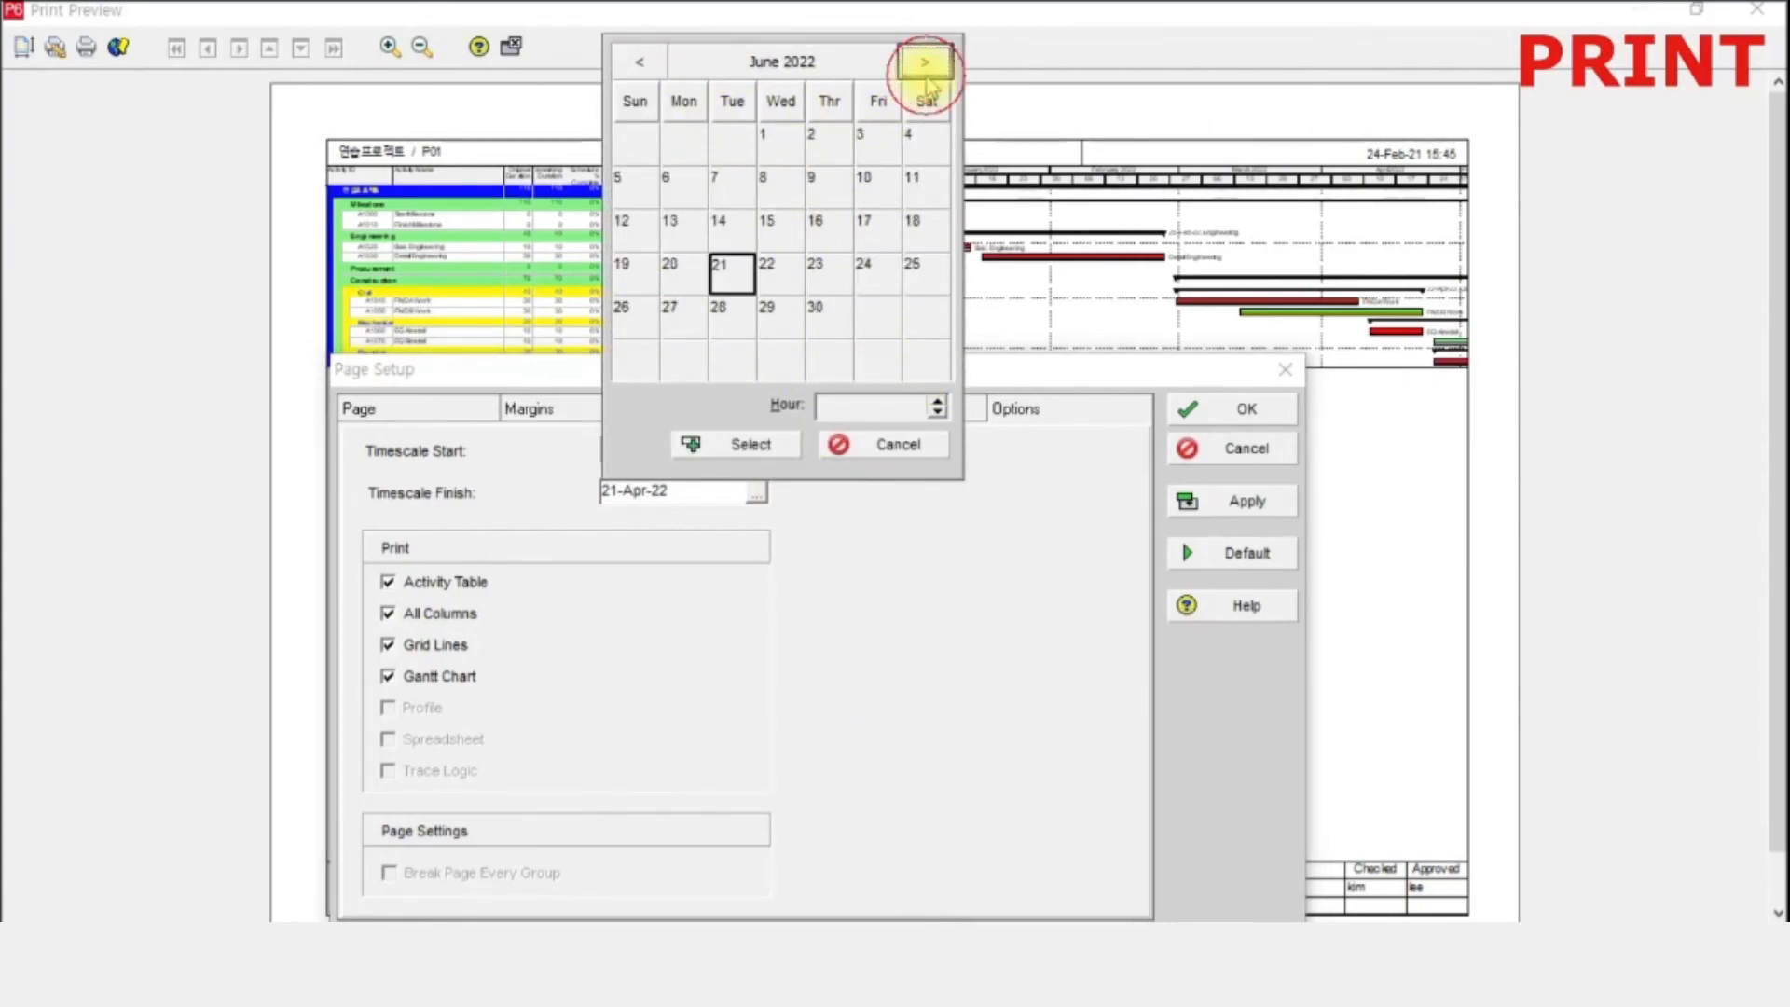
pyautogui.doubleClick(815, 299)
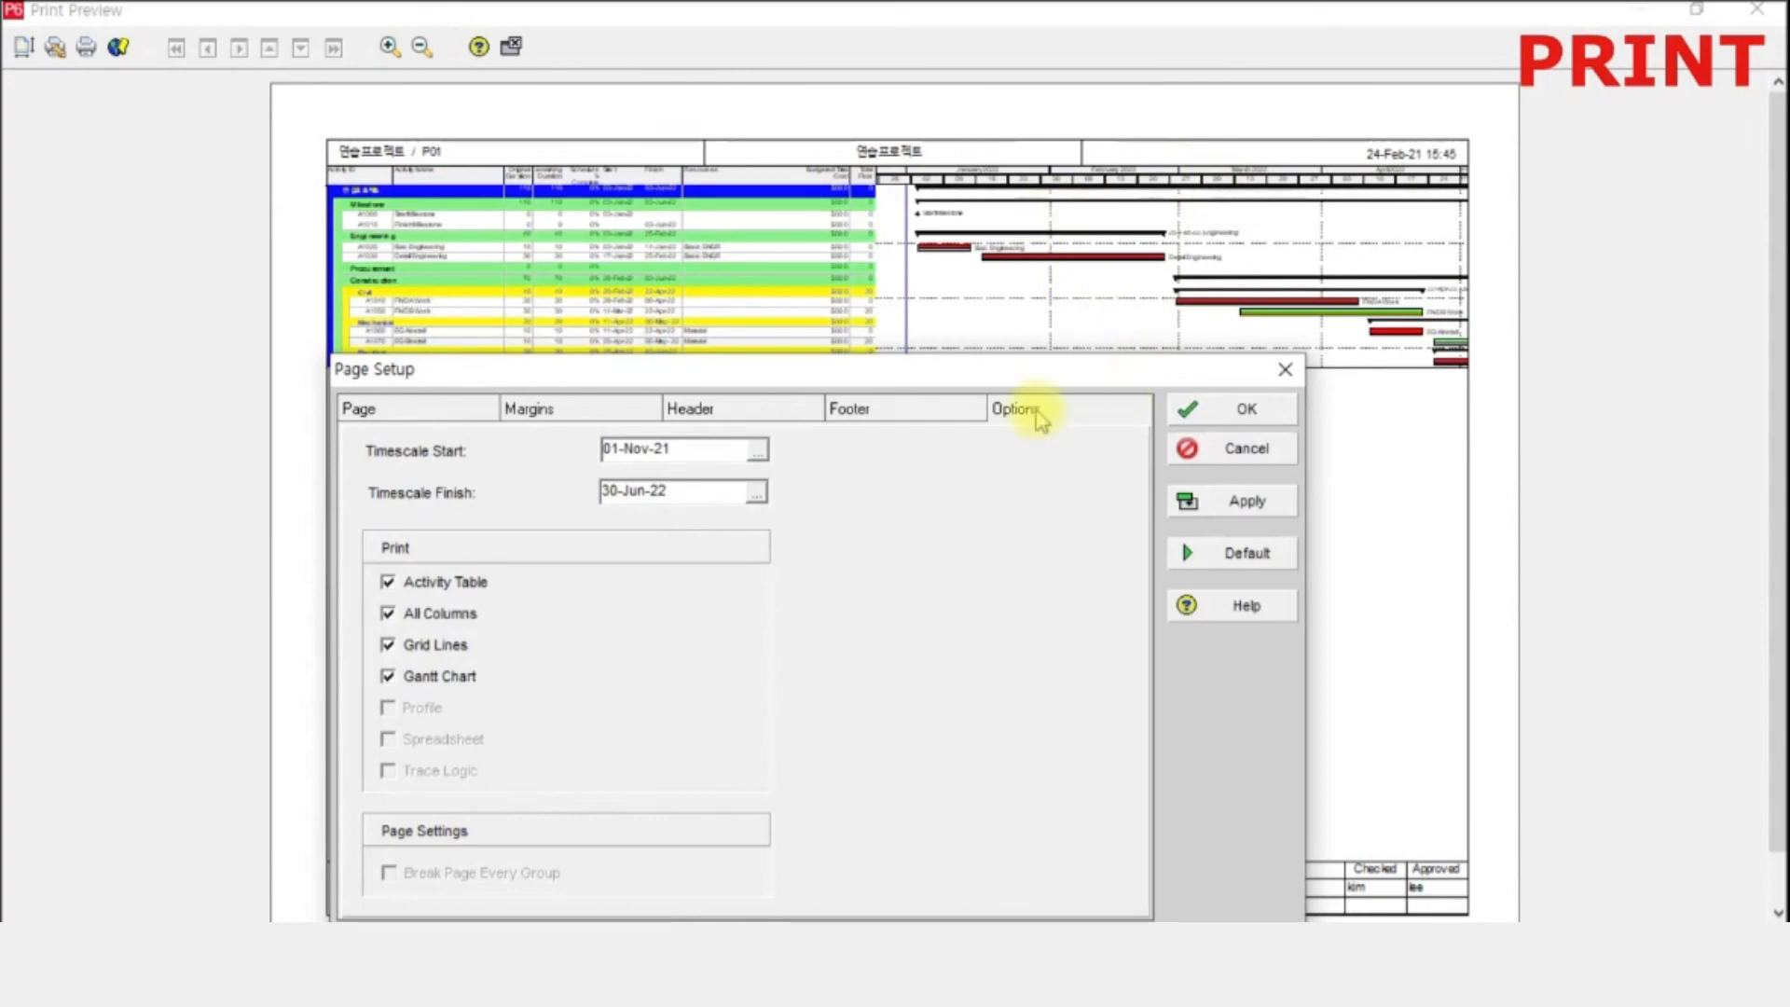
# - Exclude the Activity Table from the printout and apply the change to the preview
pyautogui.moveTo(619, 371); pyautogui.dragTo(1062, 356)
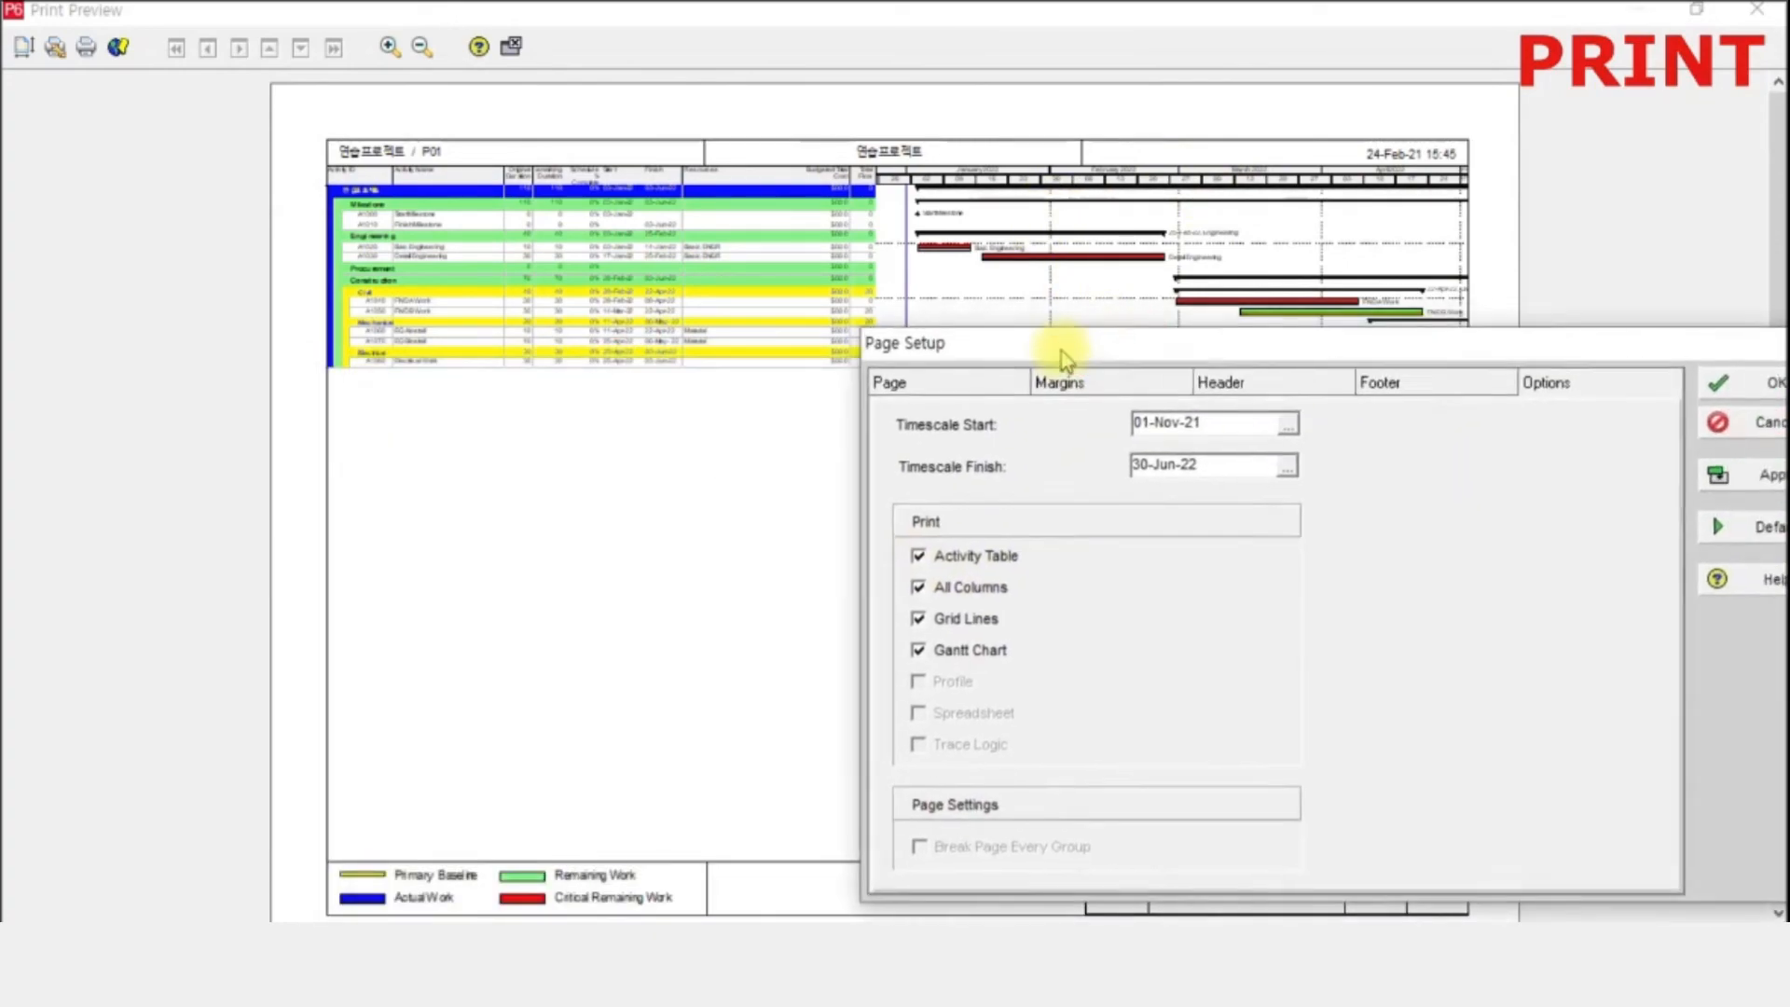
pyautogui.click(927, 559)
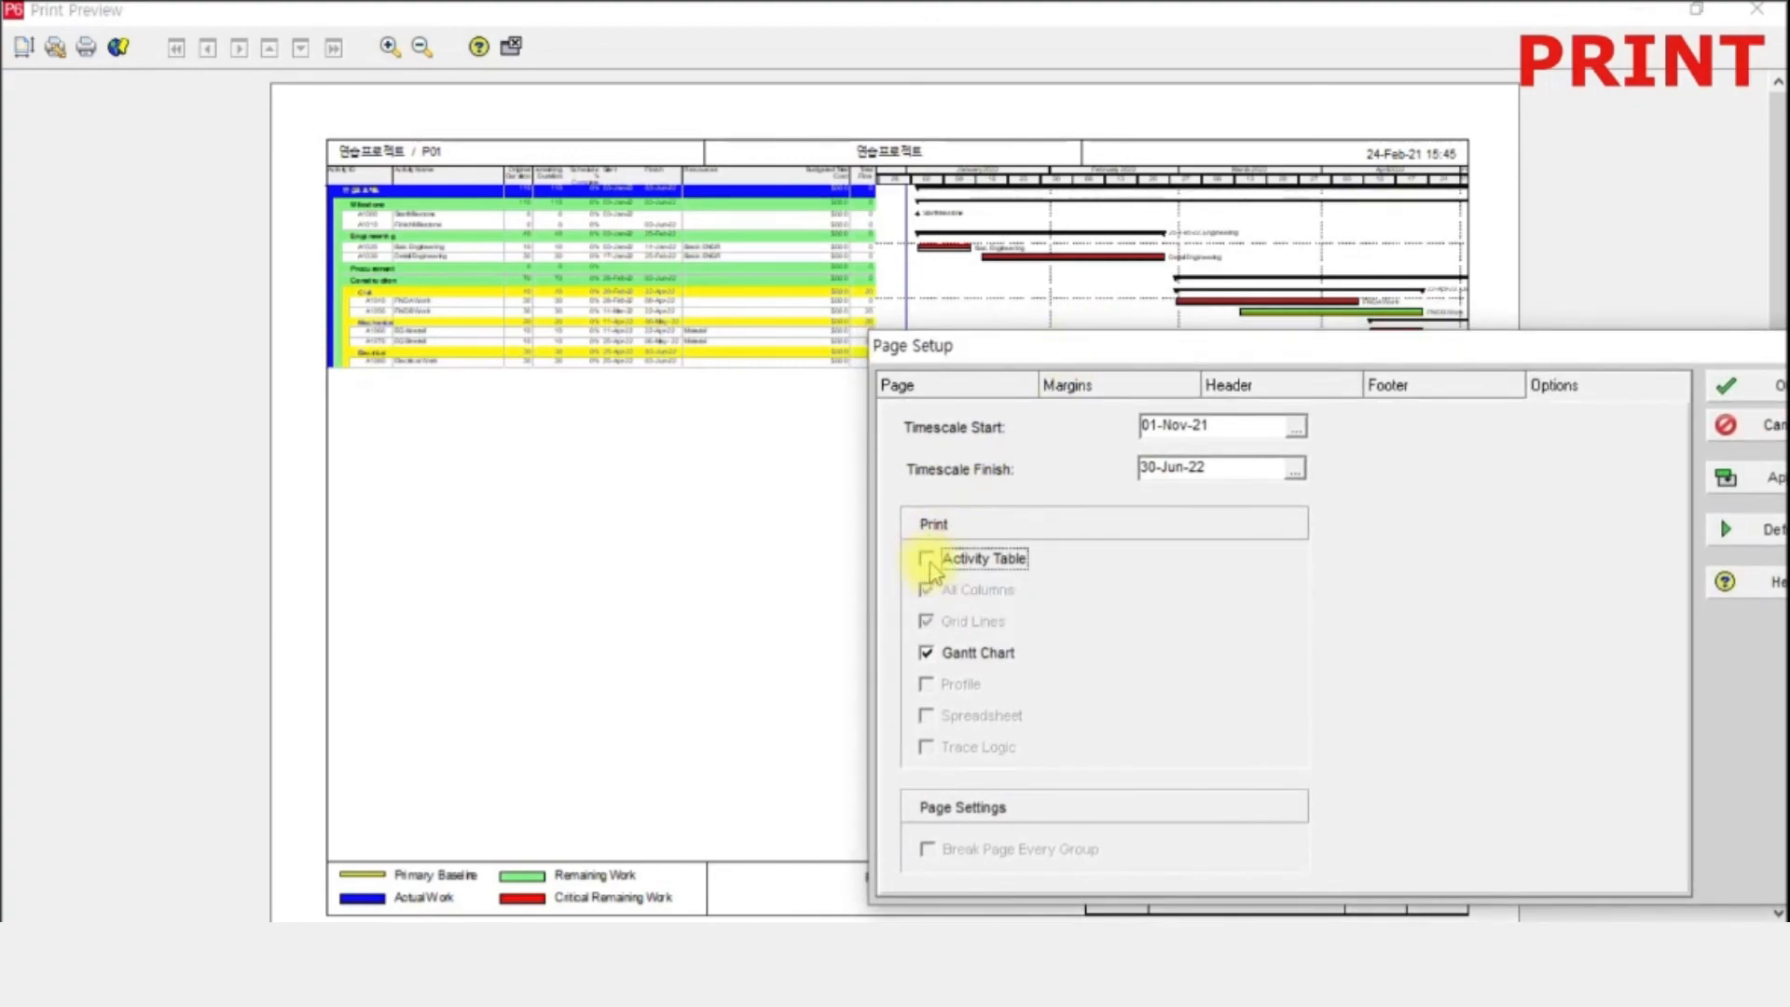
pyautogui.click(1726, 478)
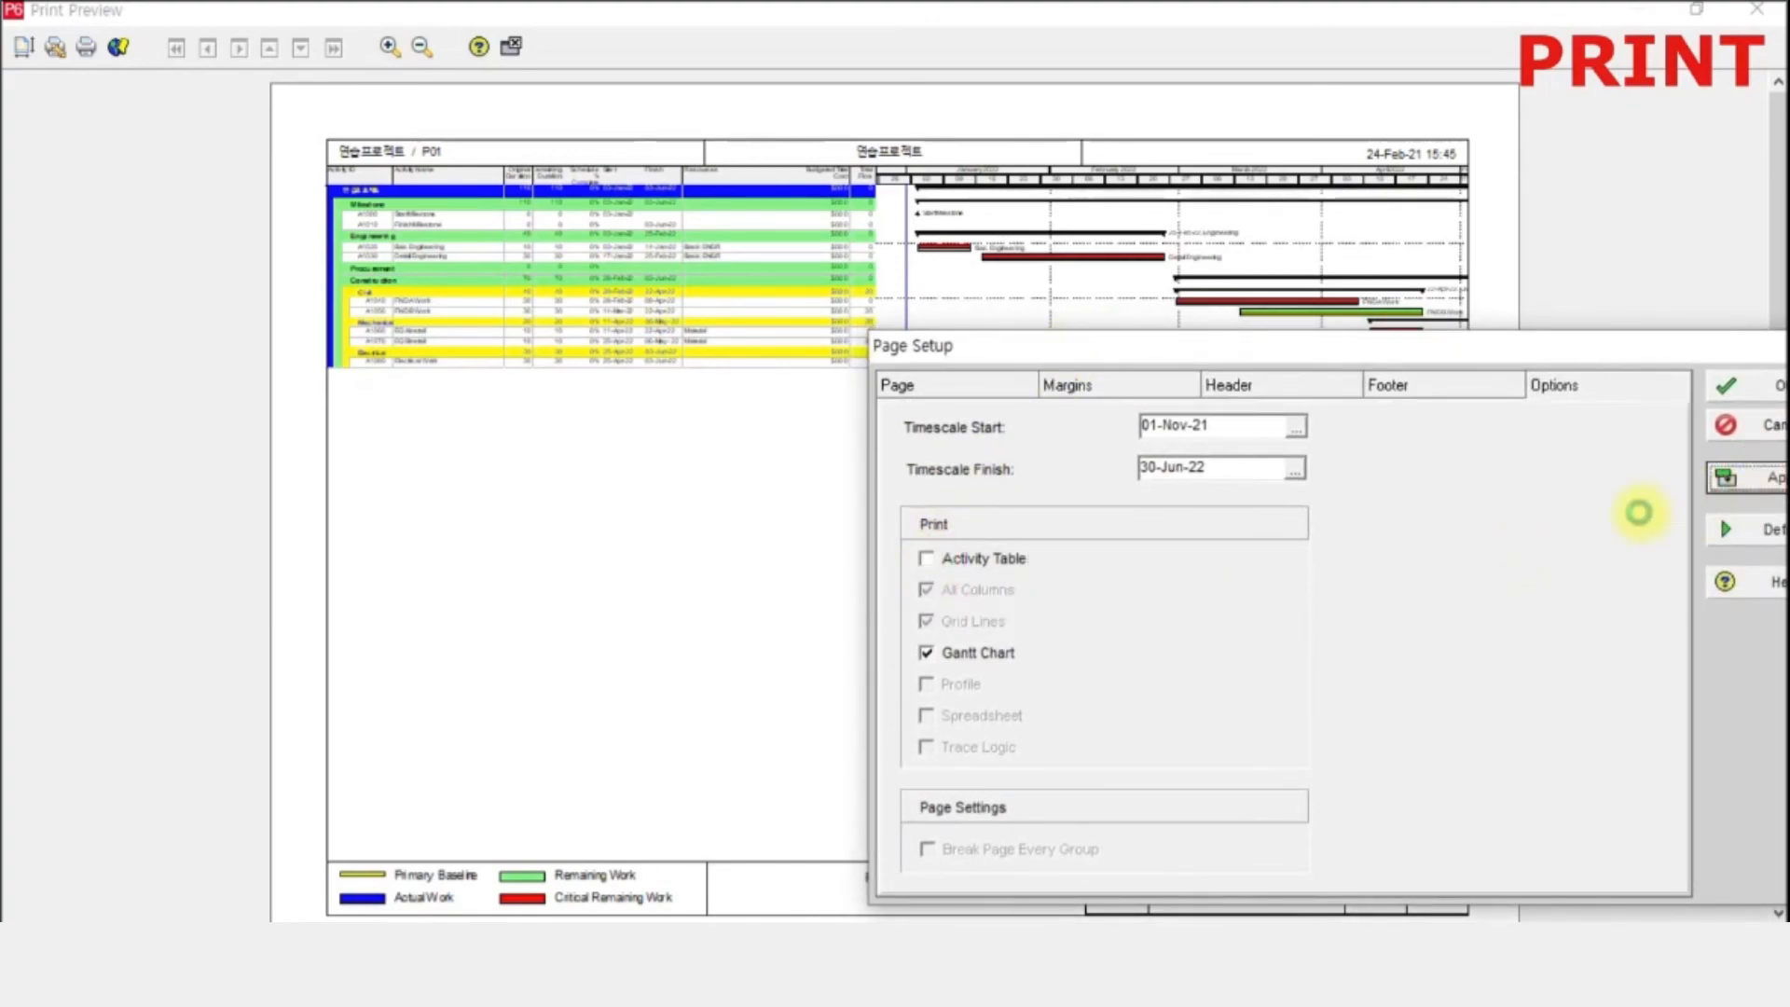
pyautogui.moveTo(951, 343); pyautogui.dragTo(1039, 337)
pyautogui.moveTo(1351, 350); pyautogui.dragTo(1238, 321)
# - Include the Activity Table in the printout again, exclude the Gantt Chart and apply this to the preview
pyautogui.click(952, 523)
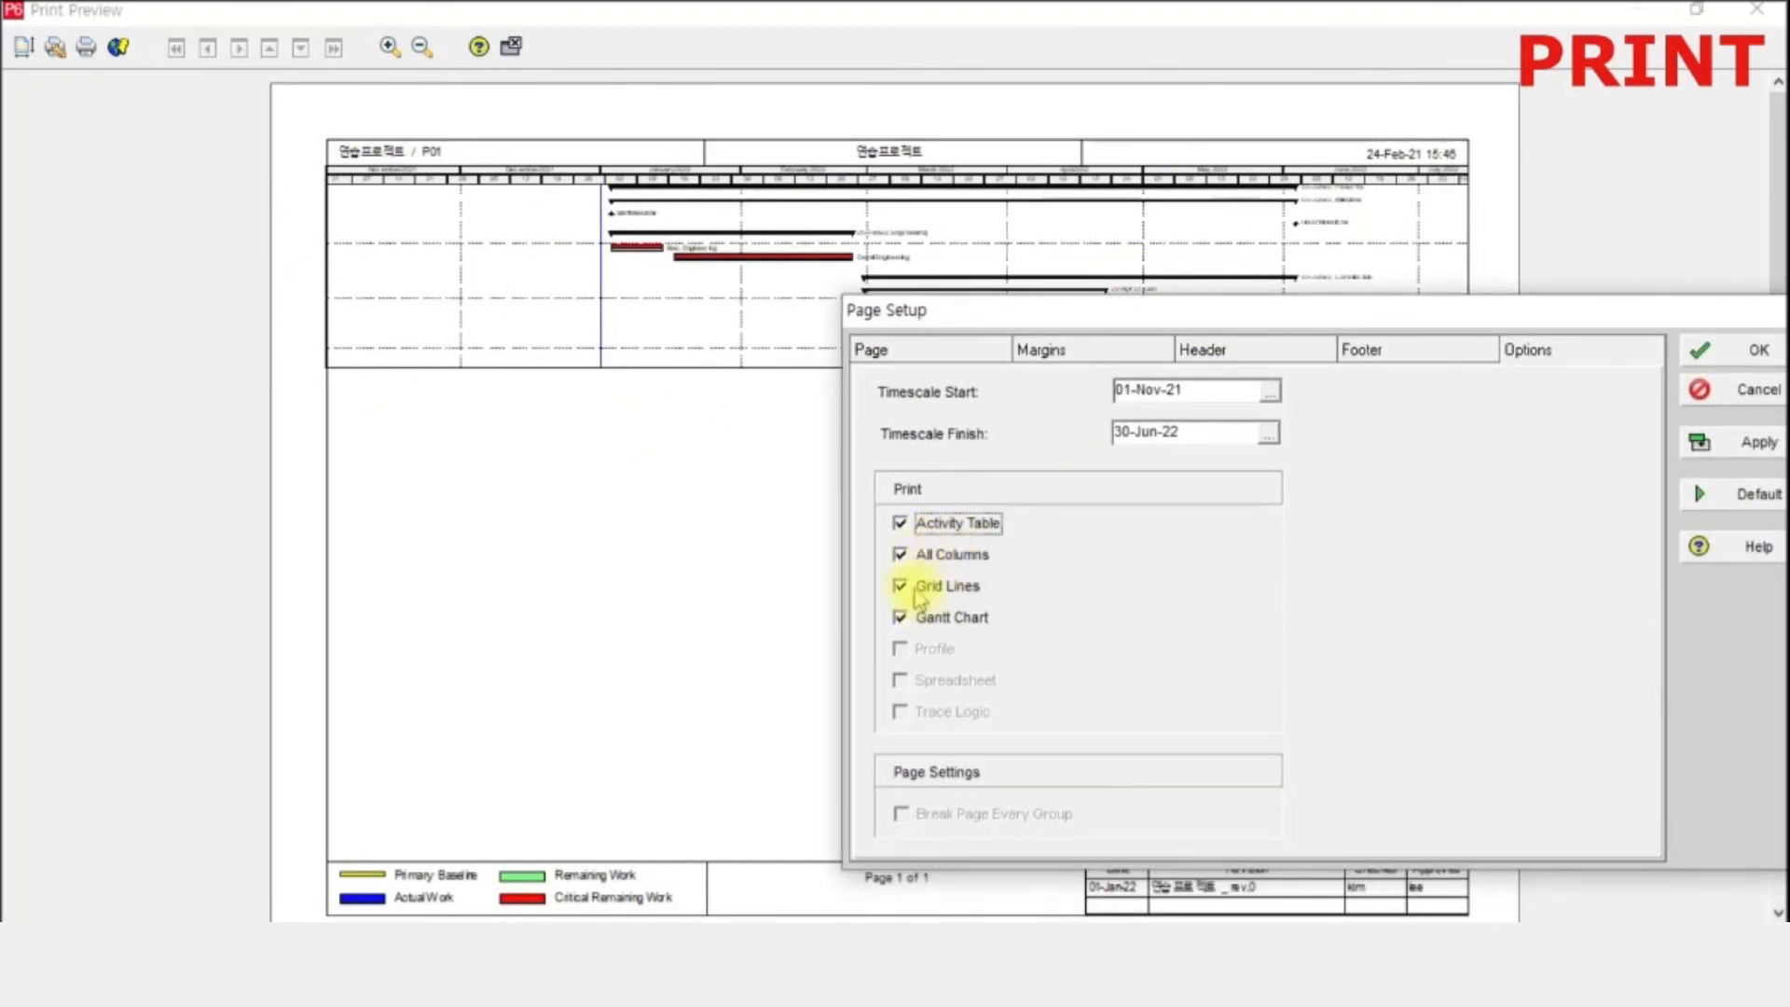
pyautogui.click(912, 620)
pyautogui.click(1759, 445)
pyautogui.moveTo(988, 320); pyautogui.dragTo(965, 273)
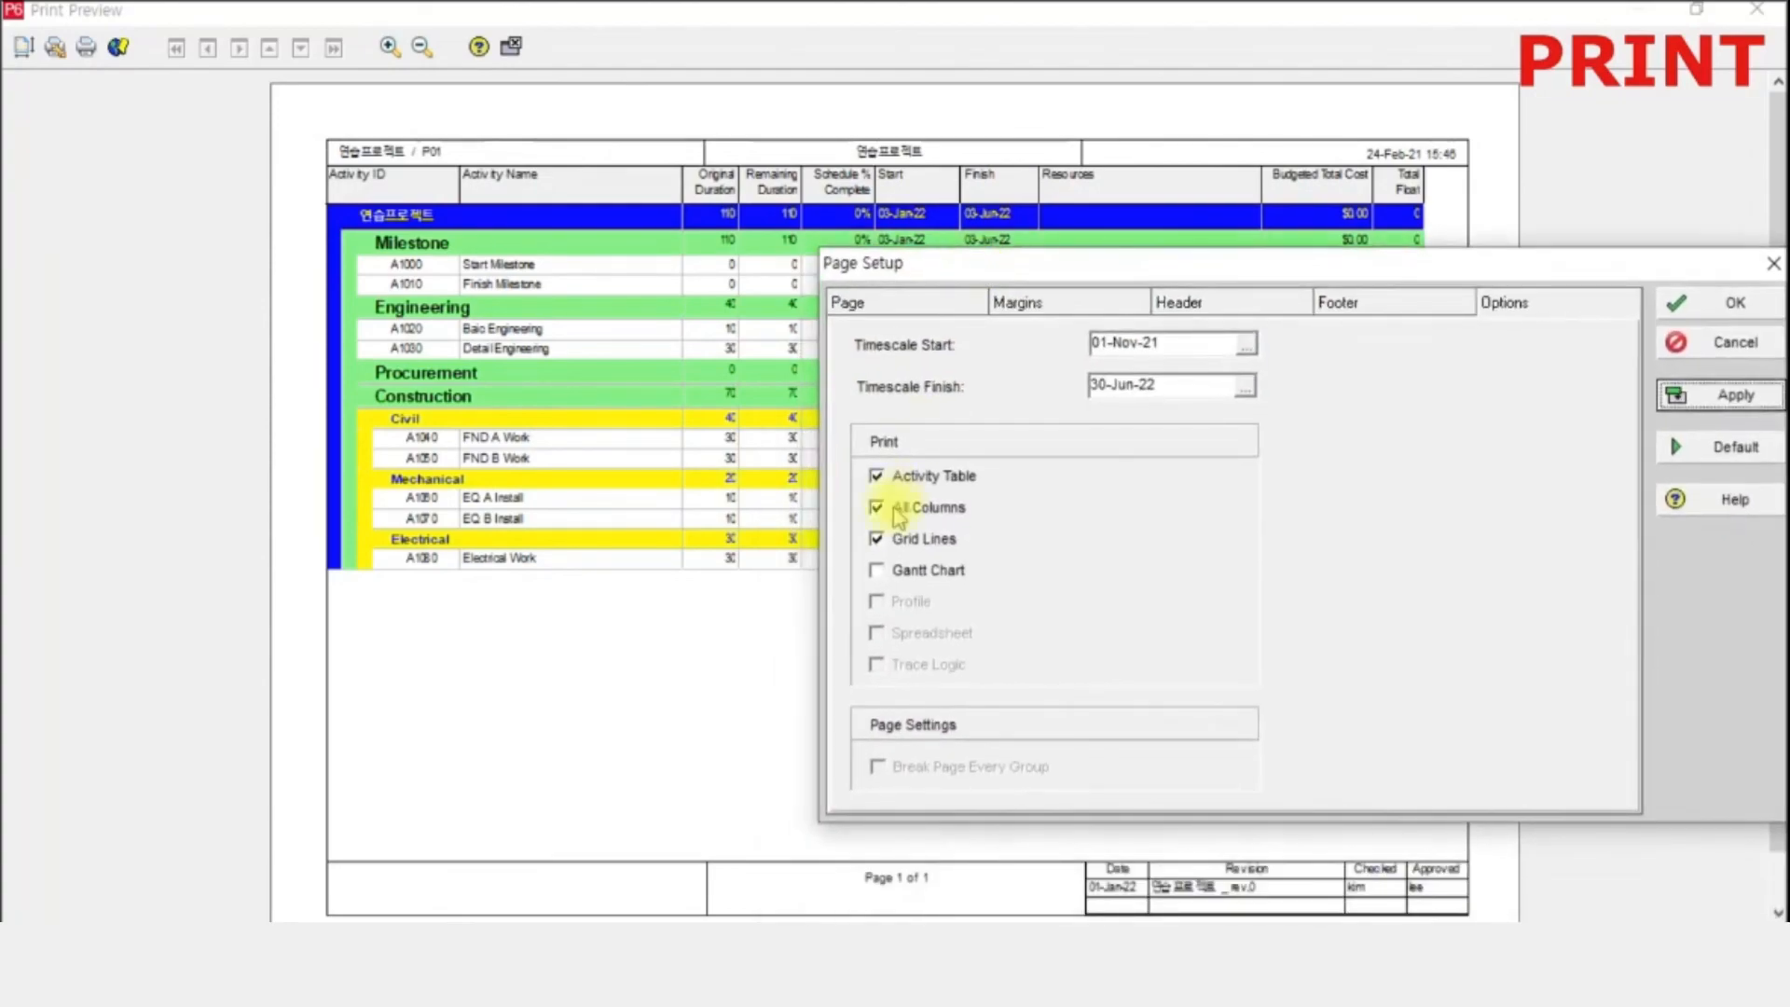
# - Include the Gantt Chart in the printout again, accept the page setup and close the print preview
pyautogui.click(898, 571)
pyautogui.moveTo(1137, 271); pyautogui.dragTo(979, 336)
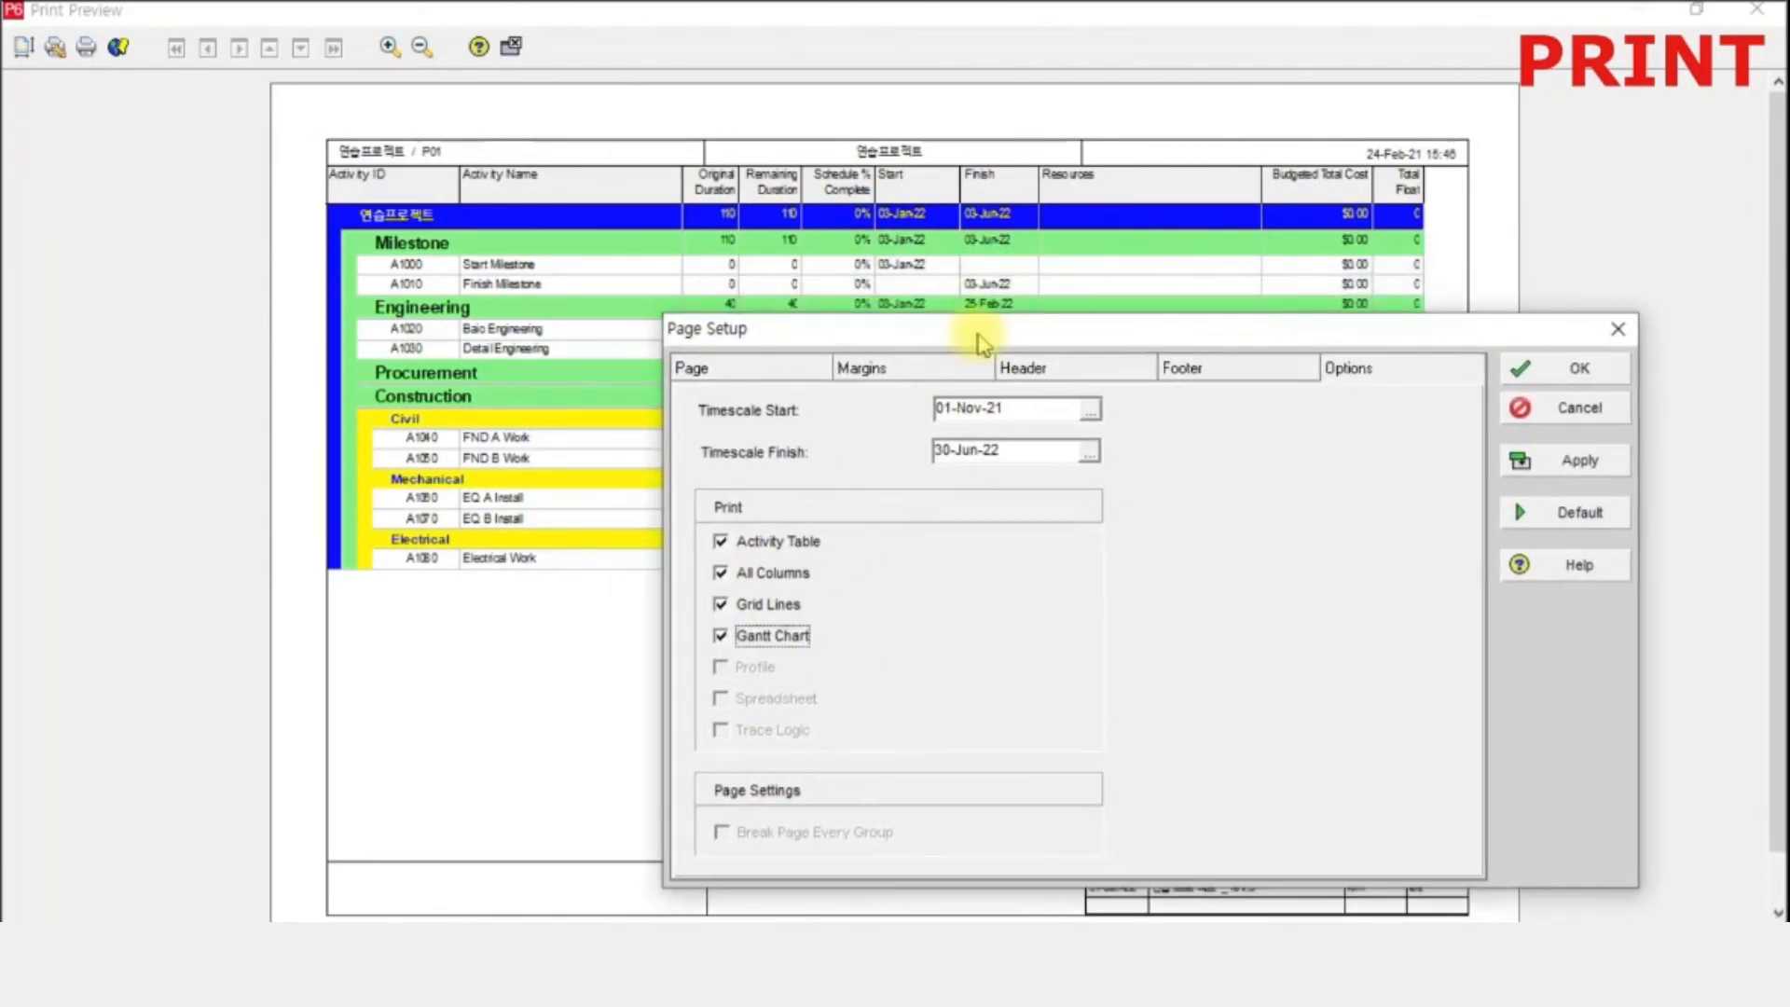
pyautogui.click(1552, 369)
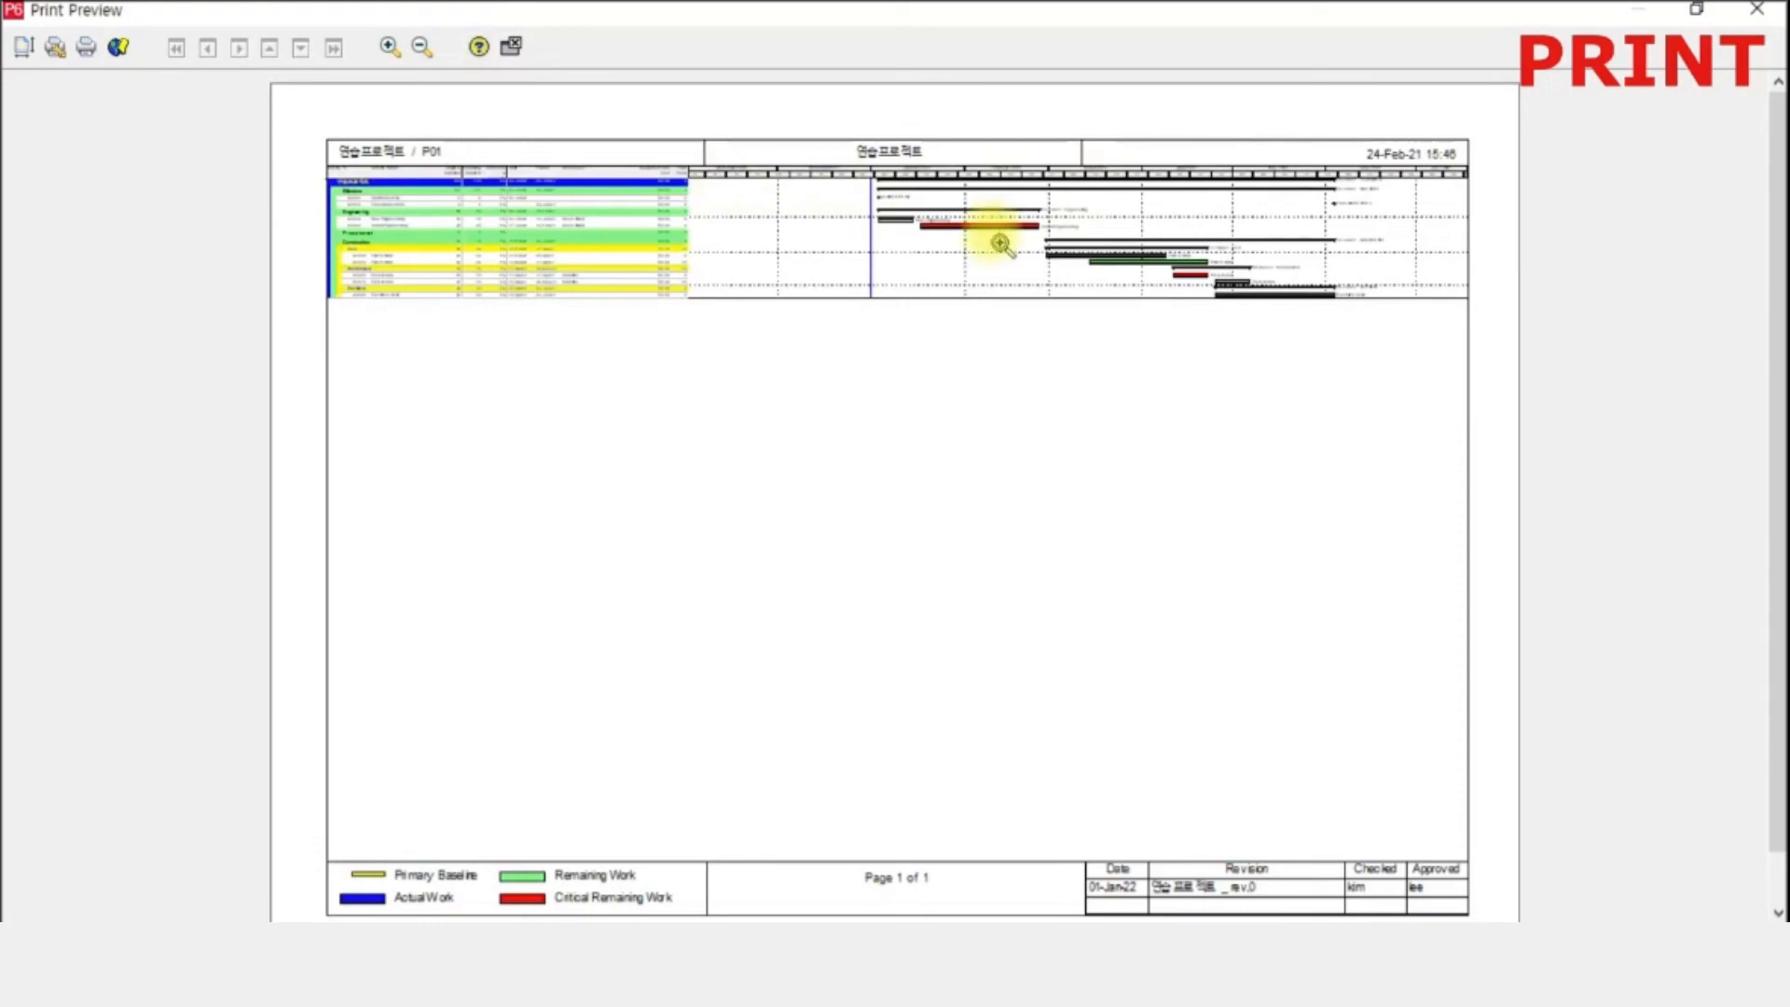
pyautogui.click(511, 46)
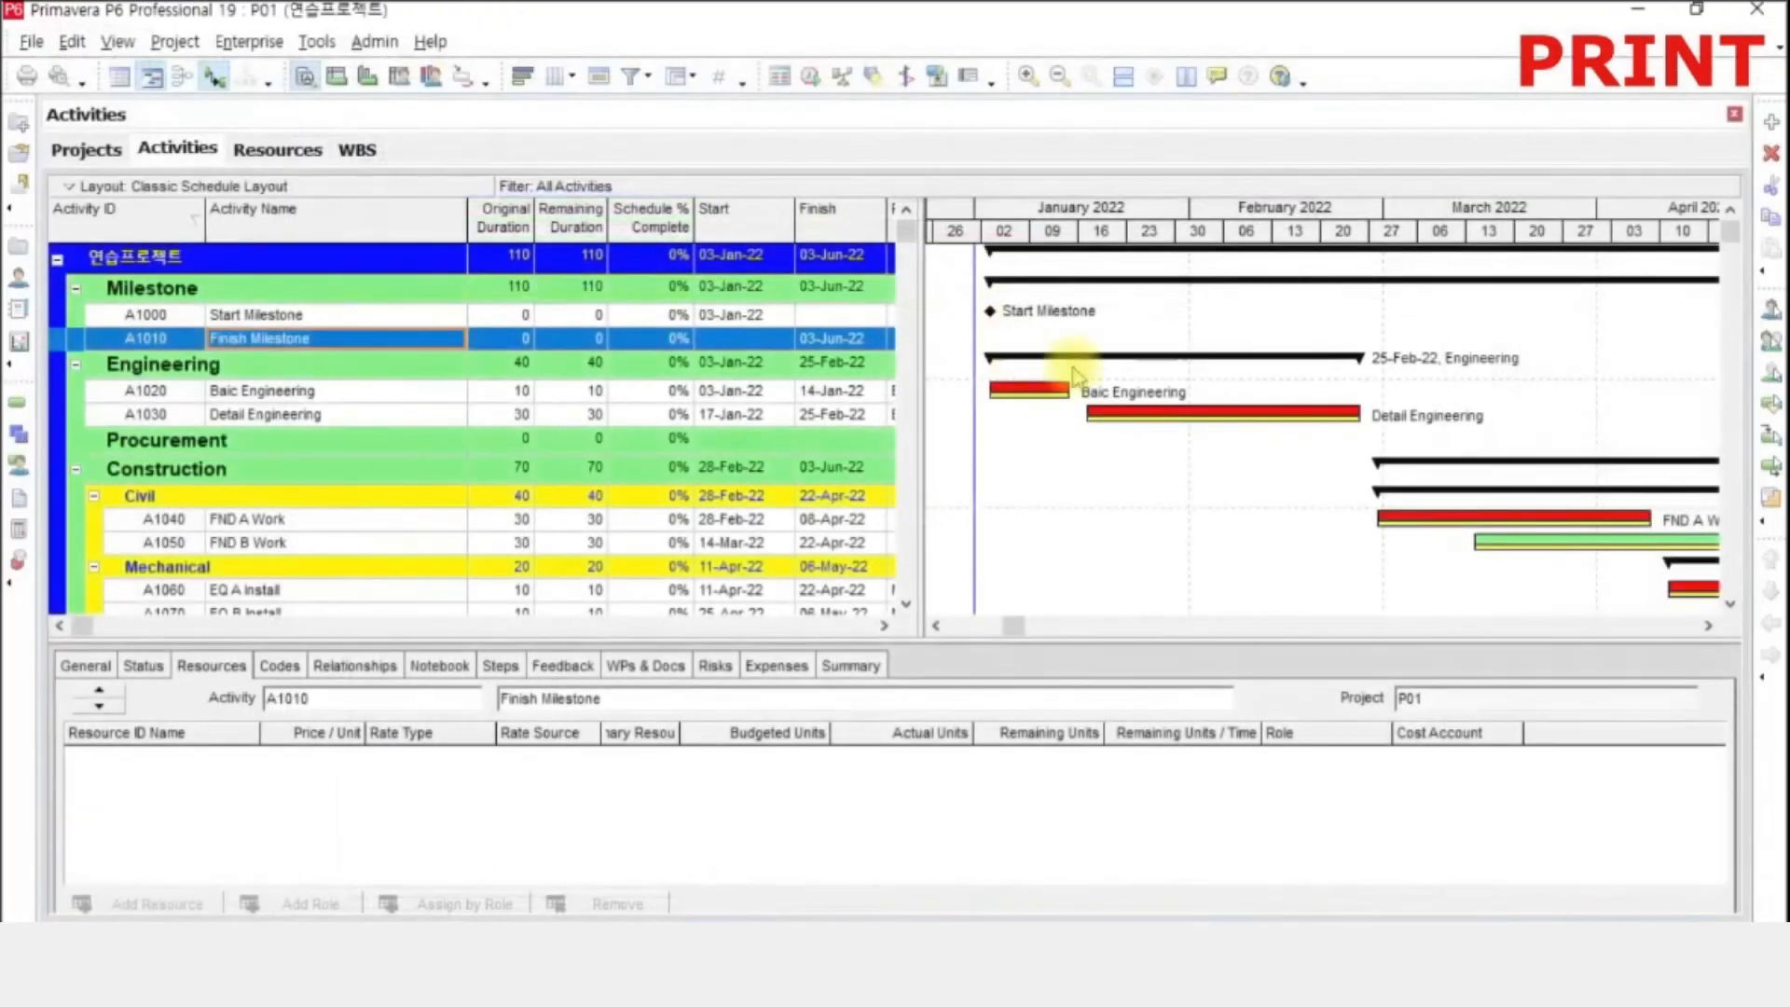
# - Set the Gantt chart timescale's date interval to Year/Month and slightly widen the month columns
pyautogui.rightClick(1316, 226)
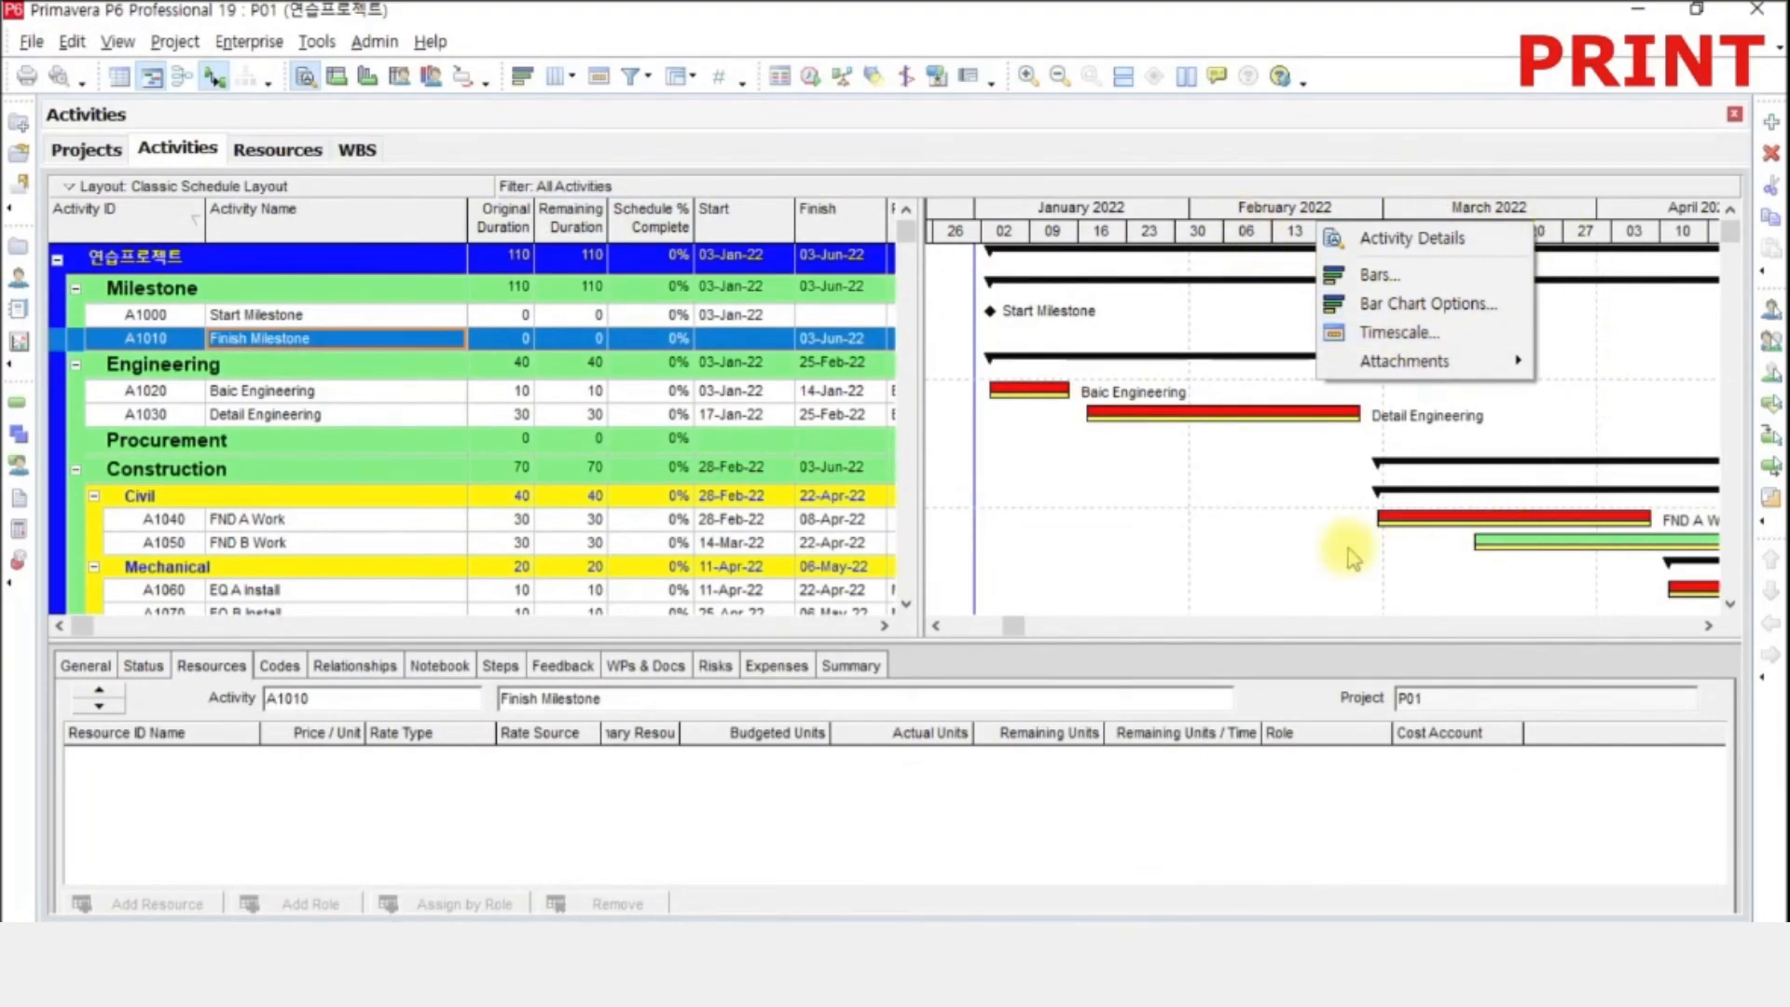
pyautogui.rightClick(1553, 216)
pyautogui.click(1610, 333)
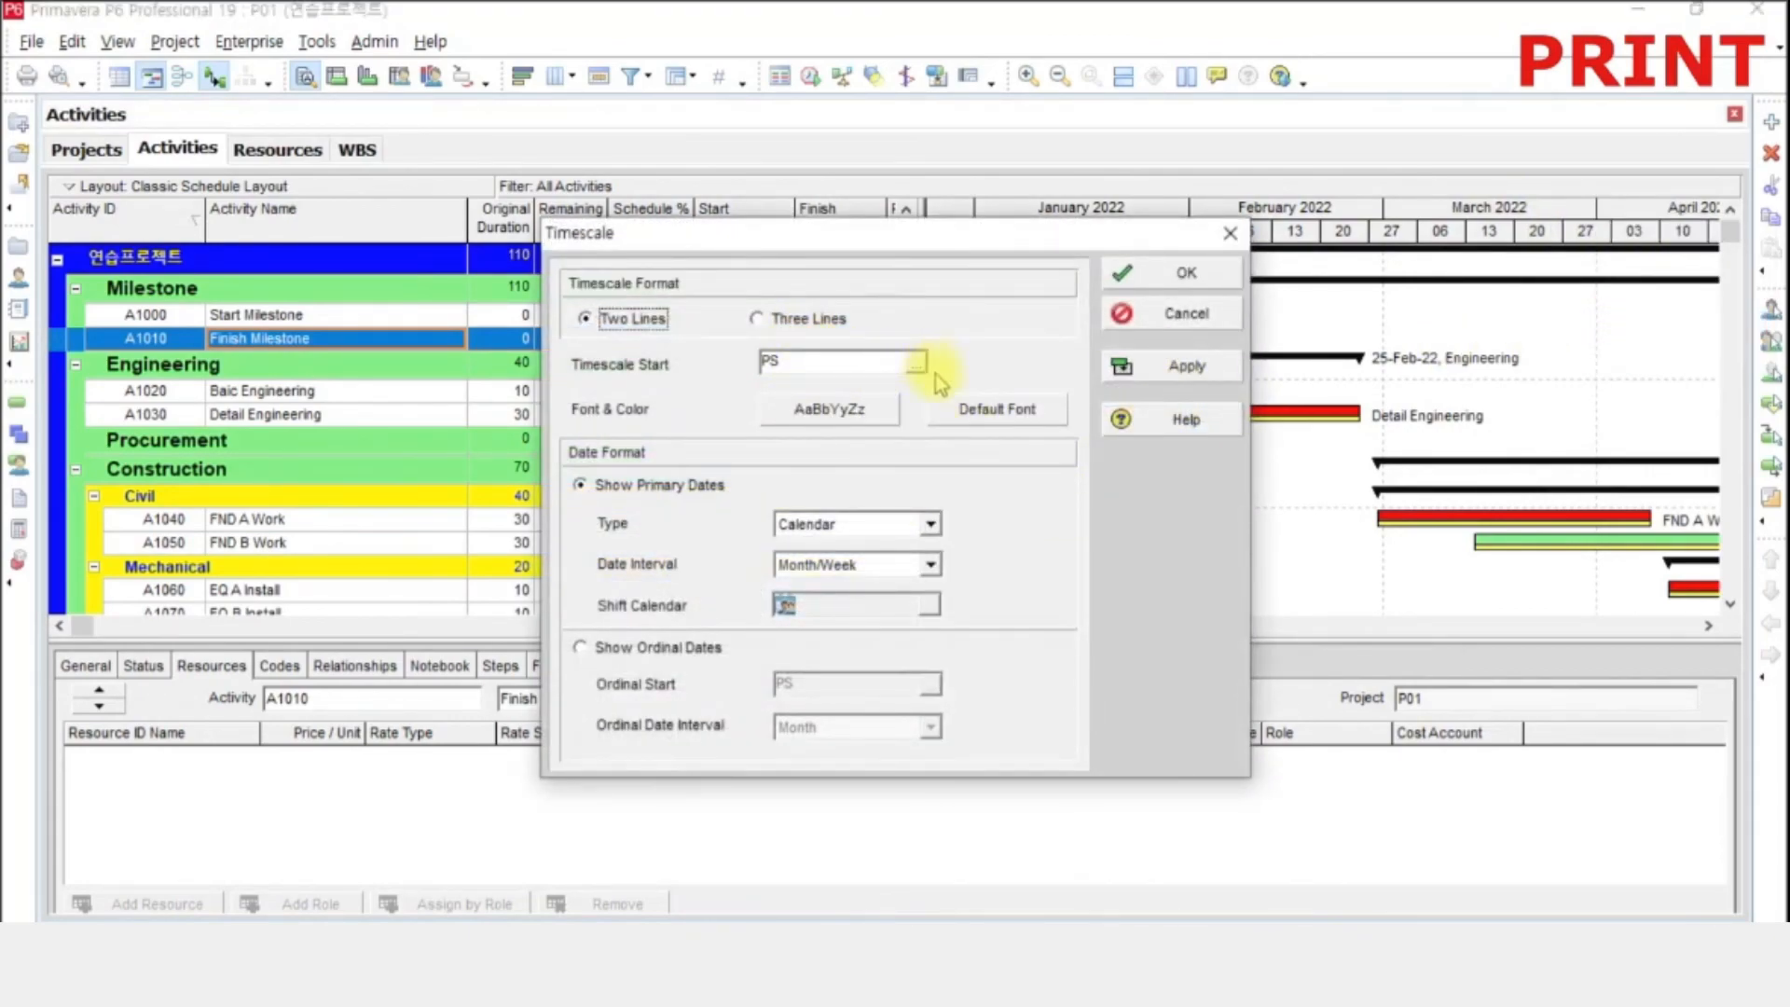
pyautogui.click(930, 566)
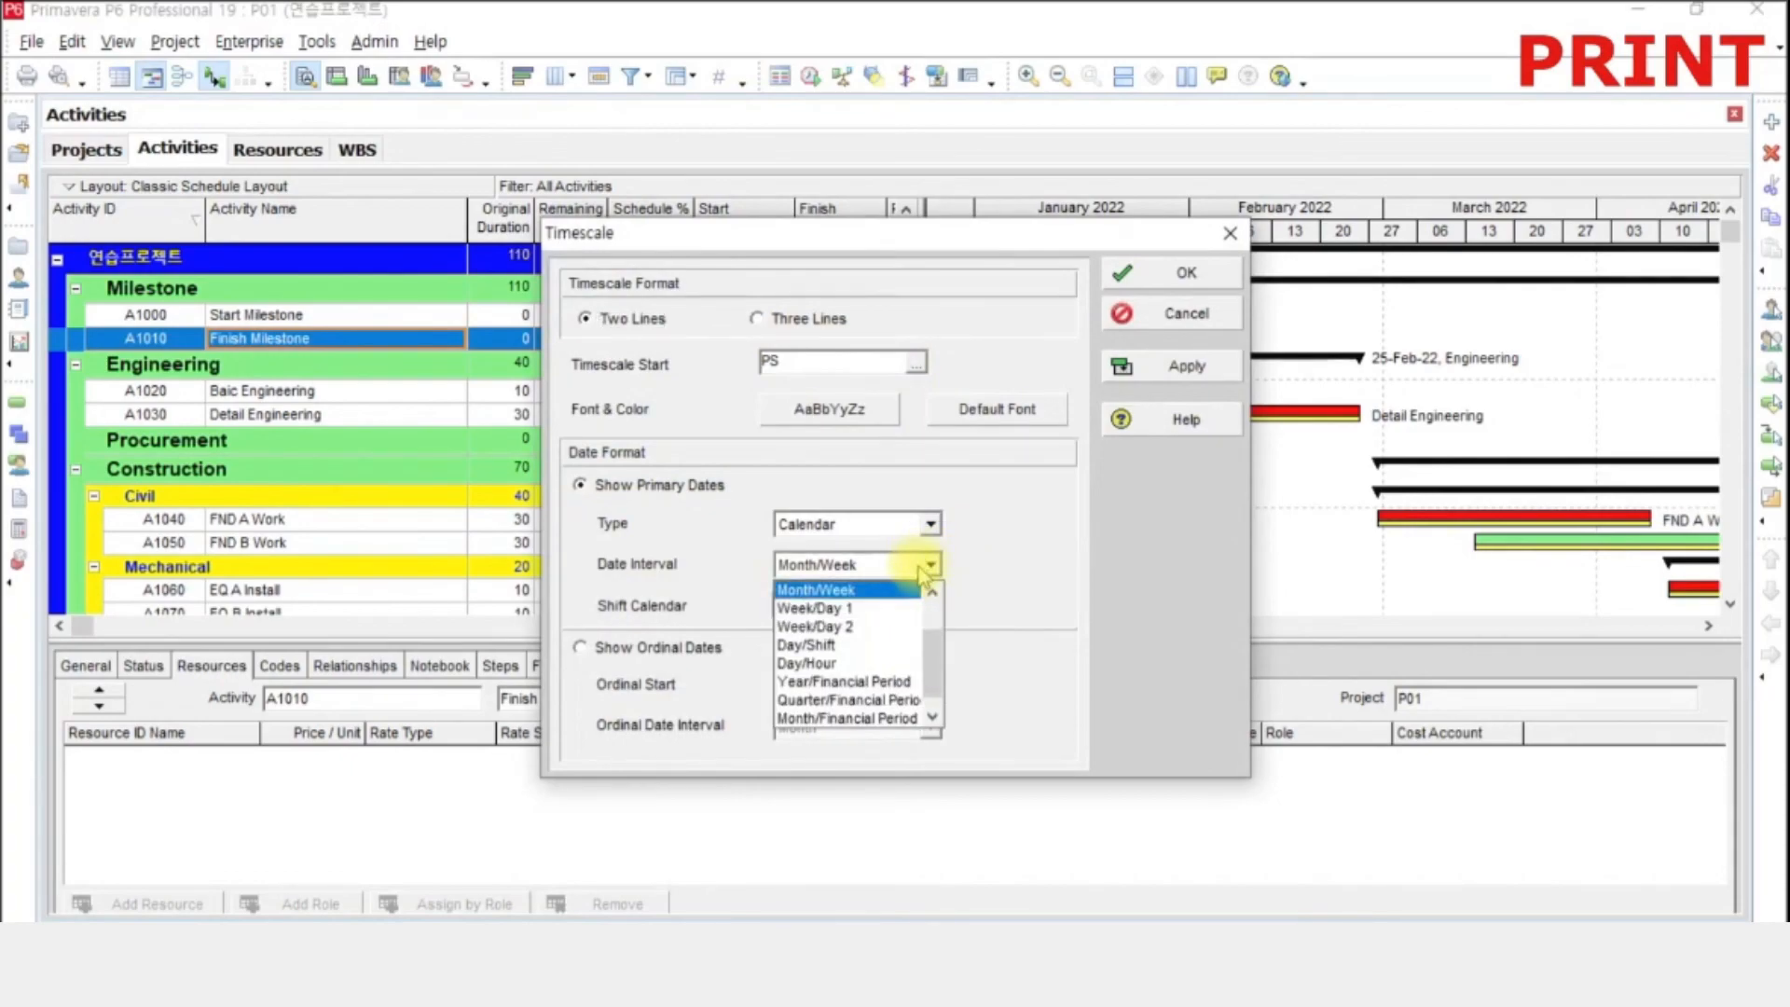
pyautogui.scroll(1, 881, 629)
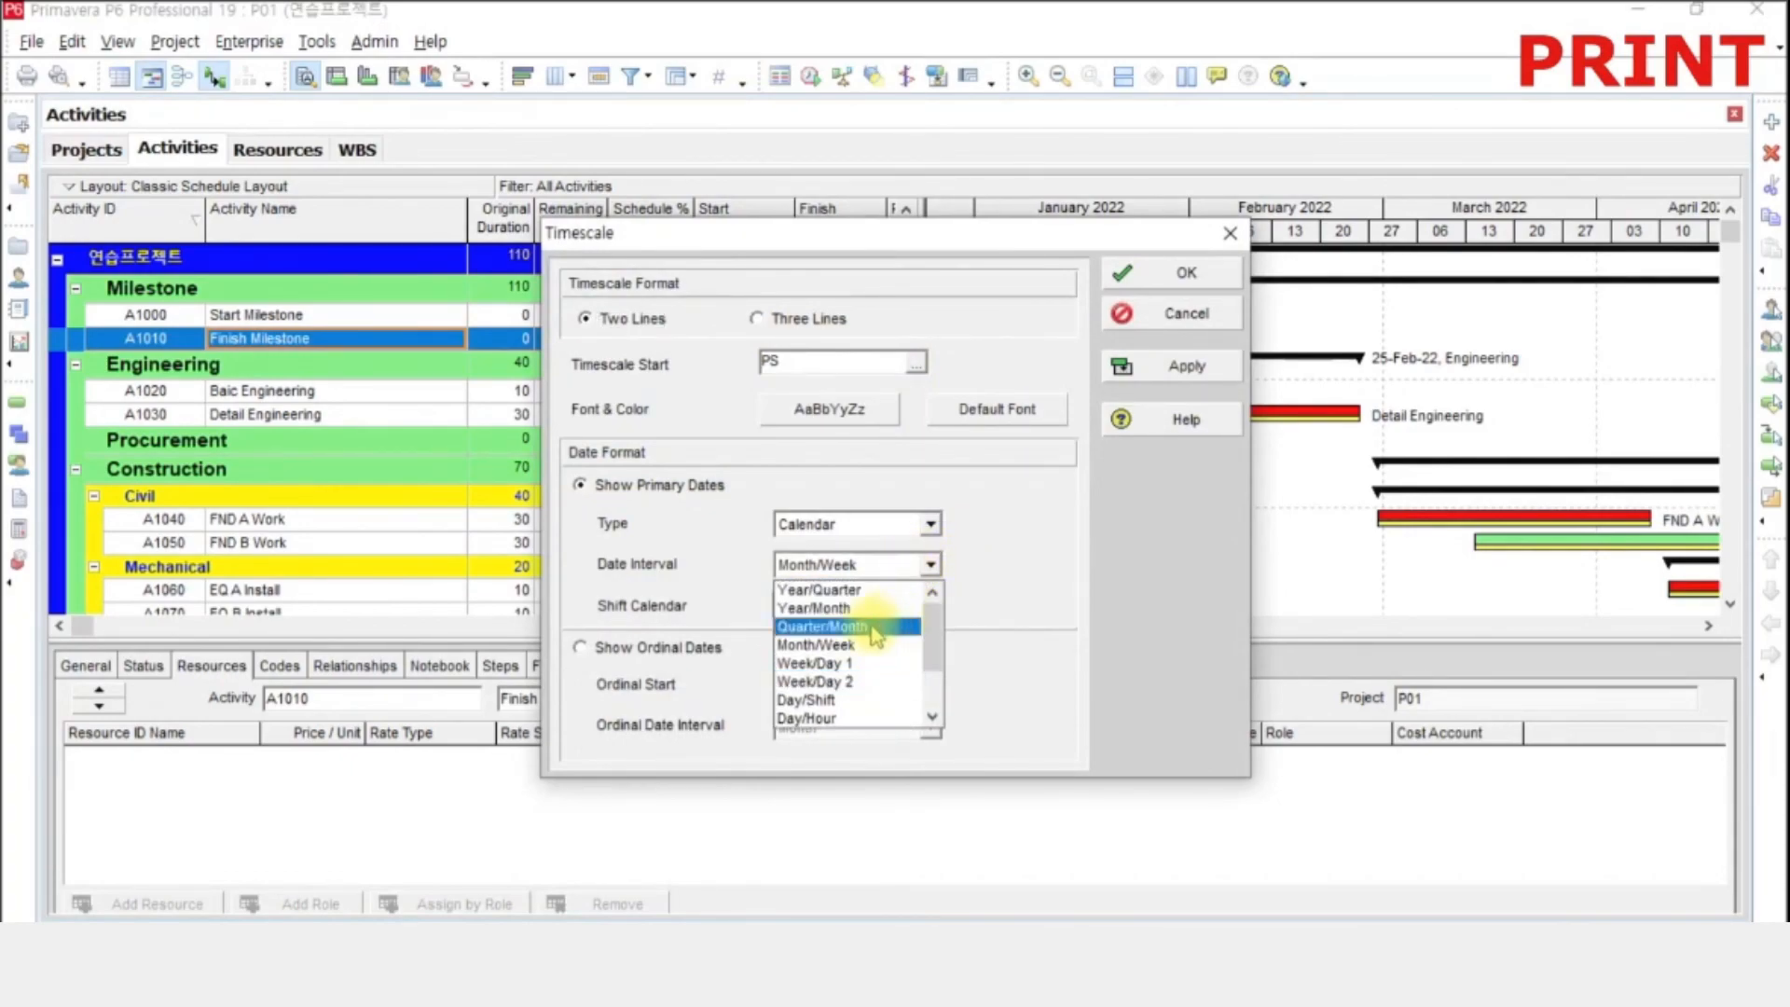
pyautogui.click(875, 609)
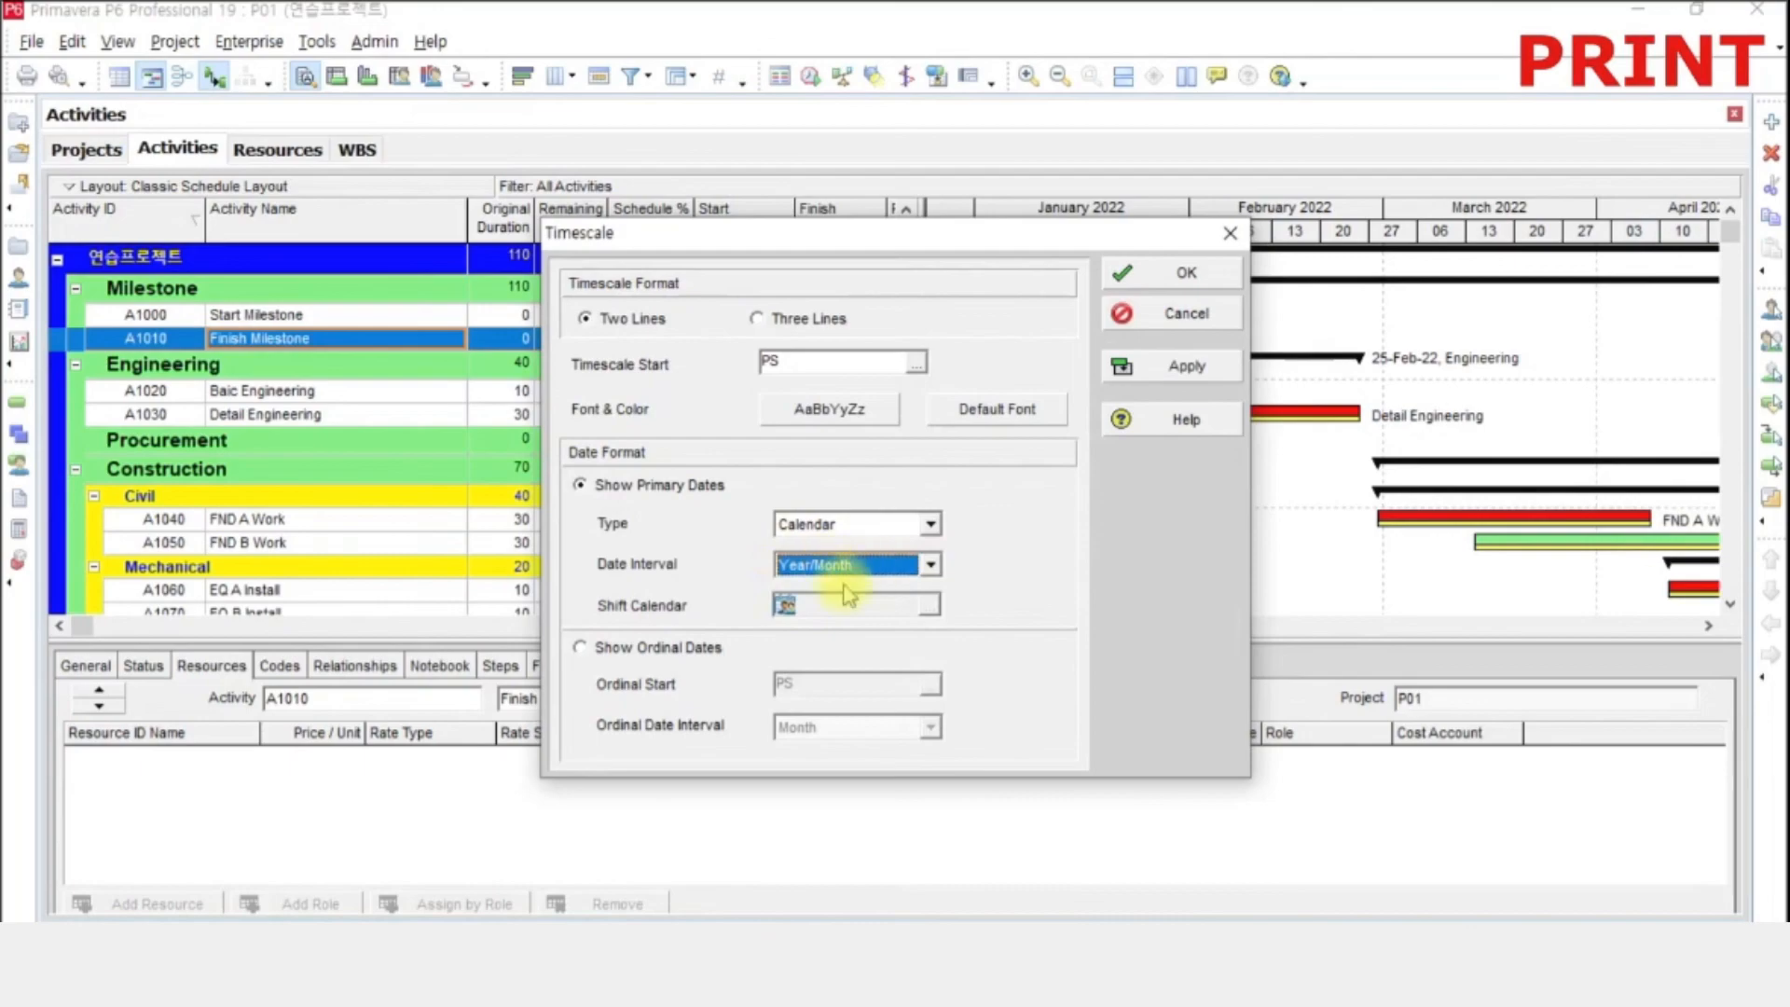
pyautogui.click(1183, 365)
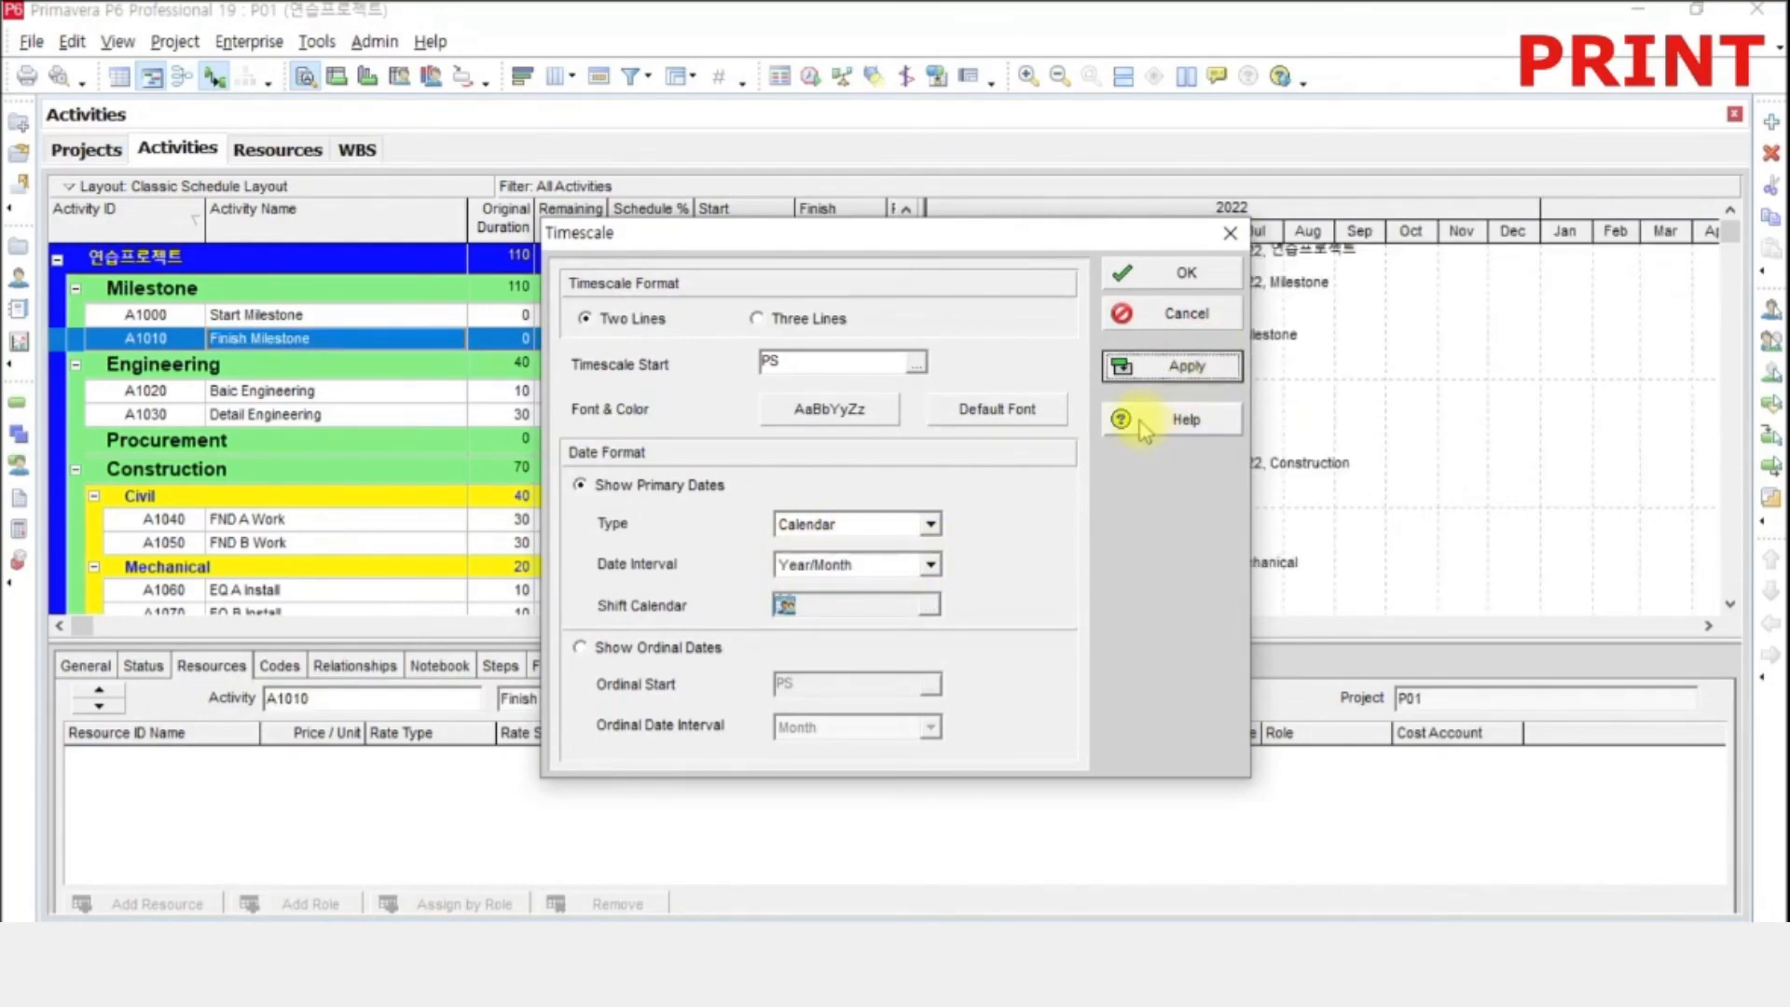
pyautogui.moveTo(1071, 246); pyautogui.dragTo(1107, 480)
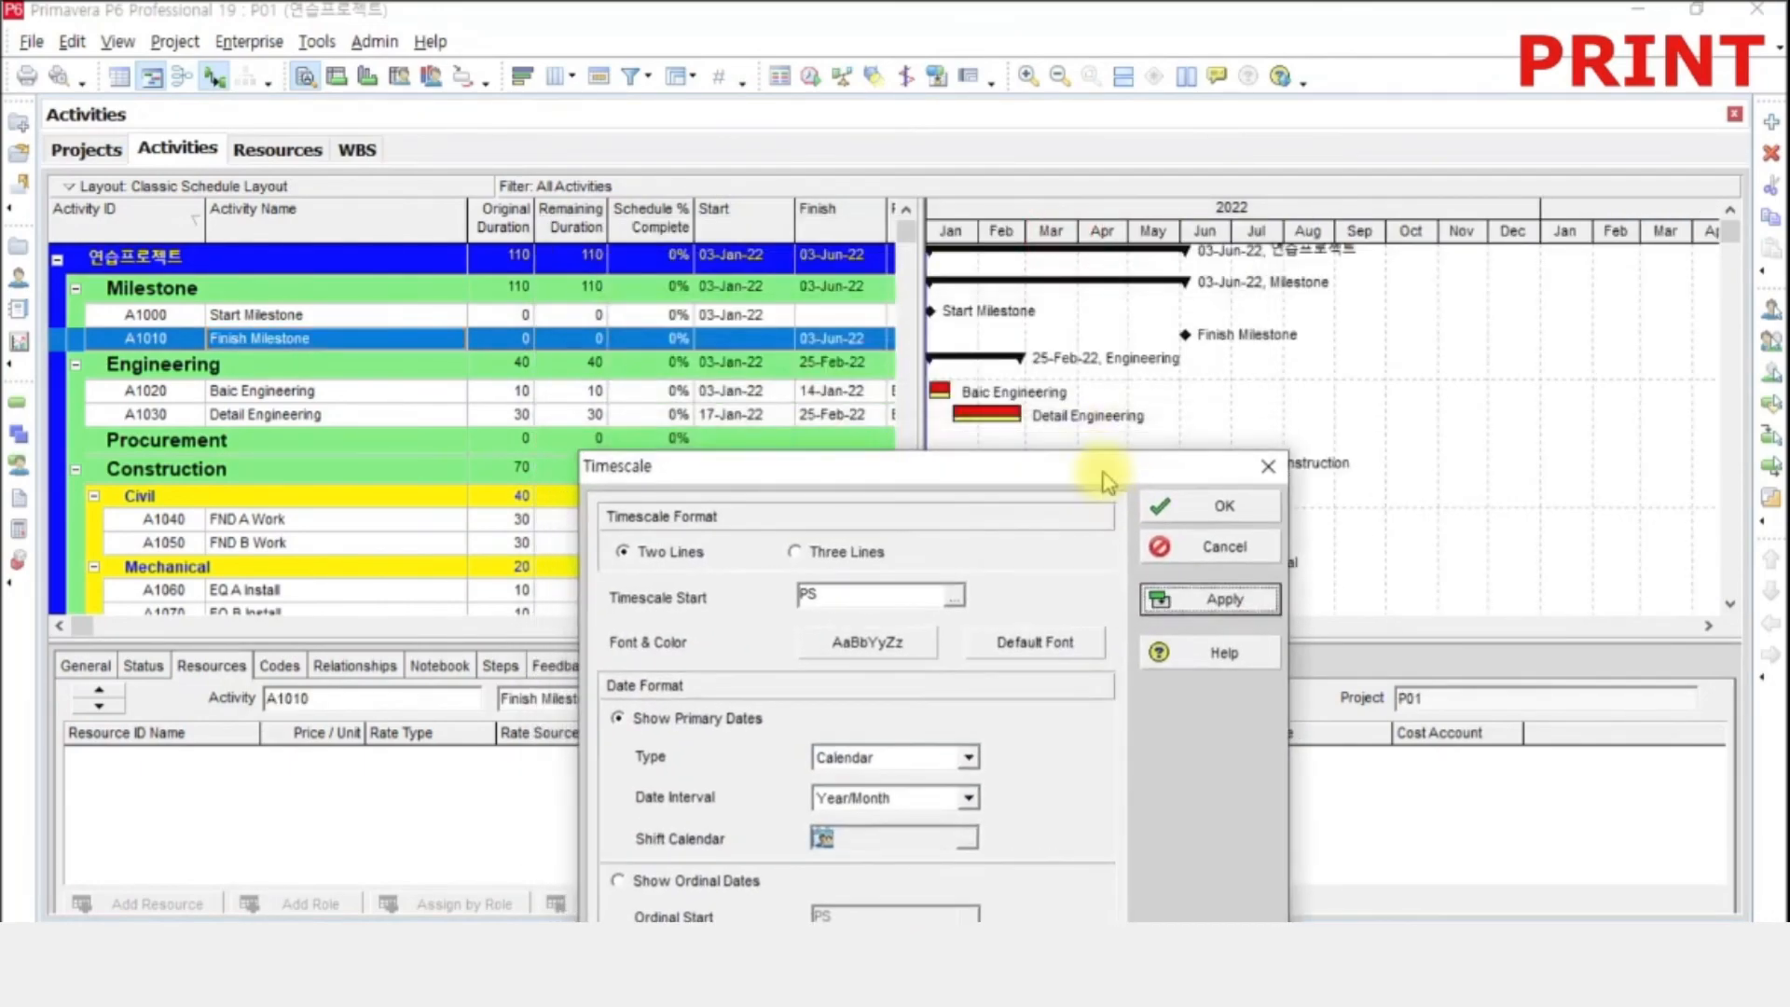
pyautogui.click(1198, 506)
pyautogui.click(935, 626)
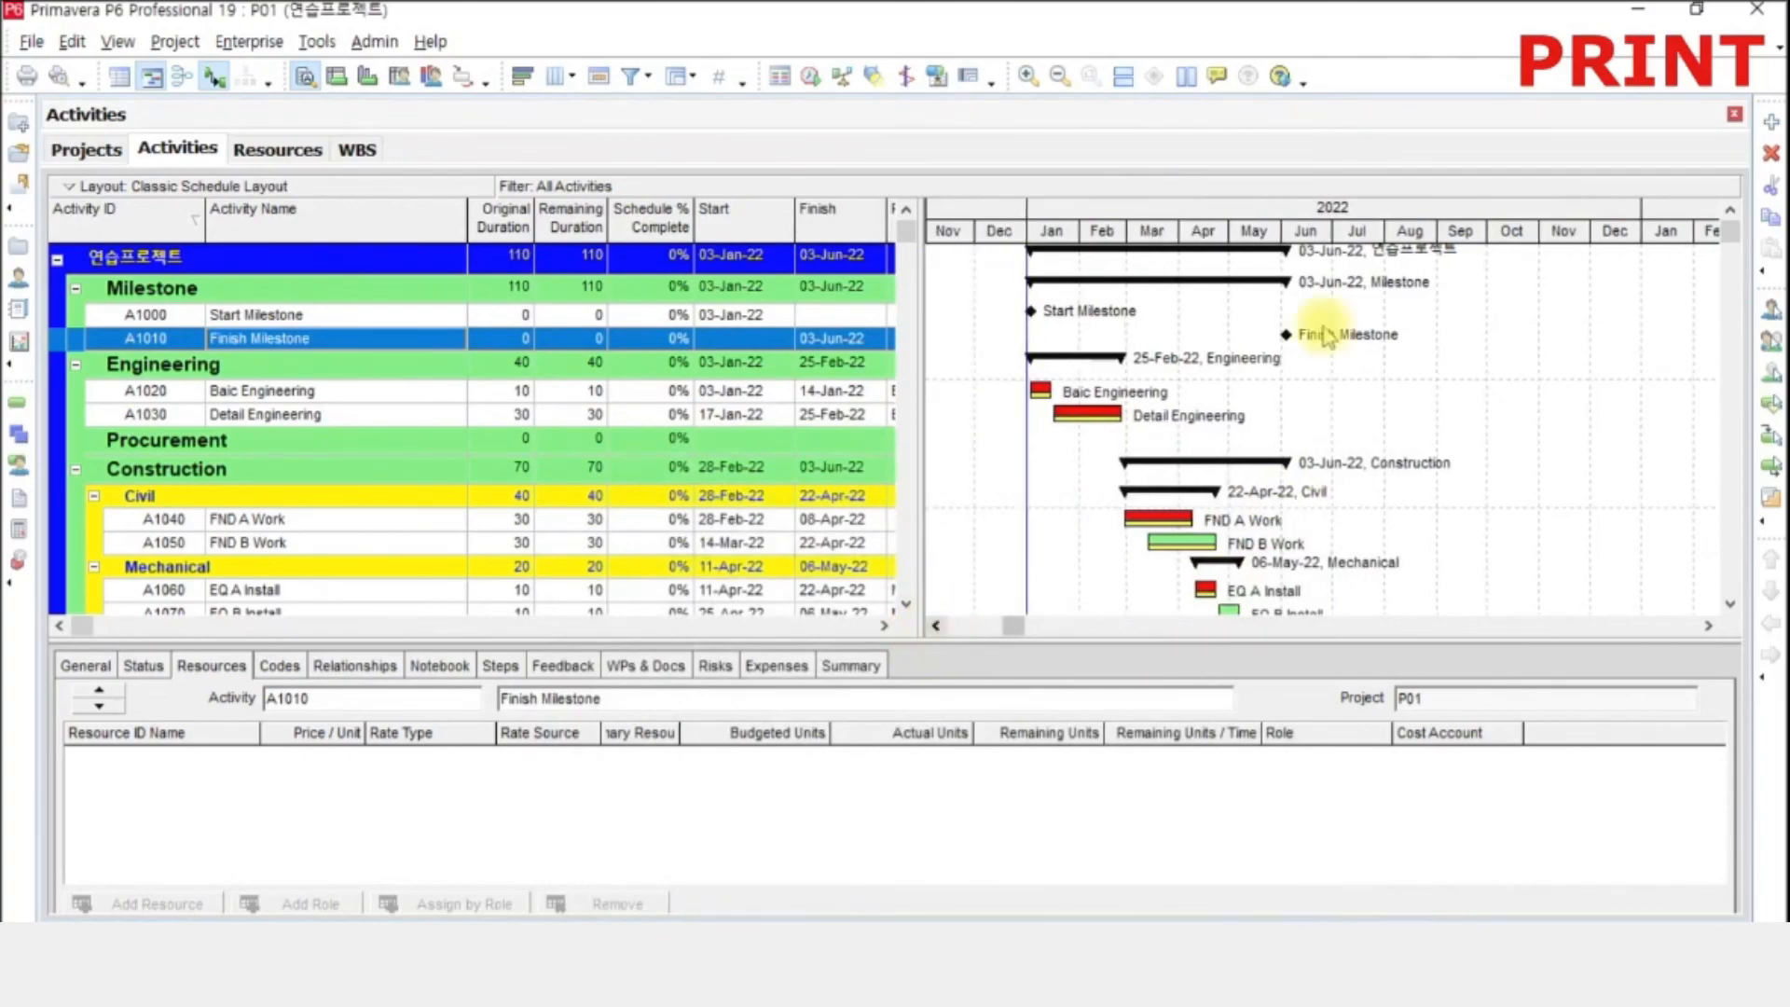
pyautogui.moveTo(1093, 242); pyautogui.dragTo(1131, 233)
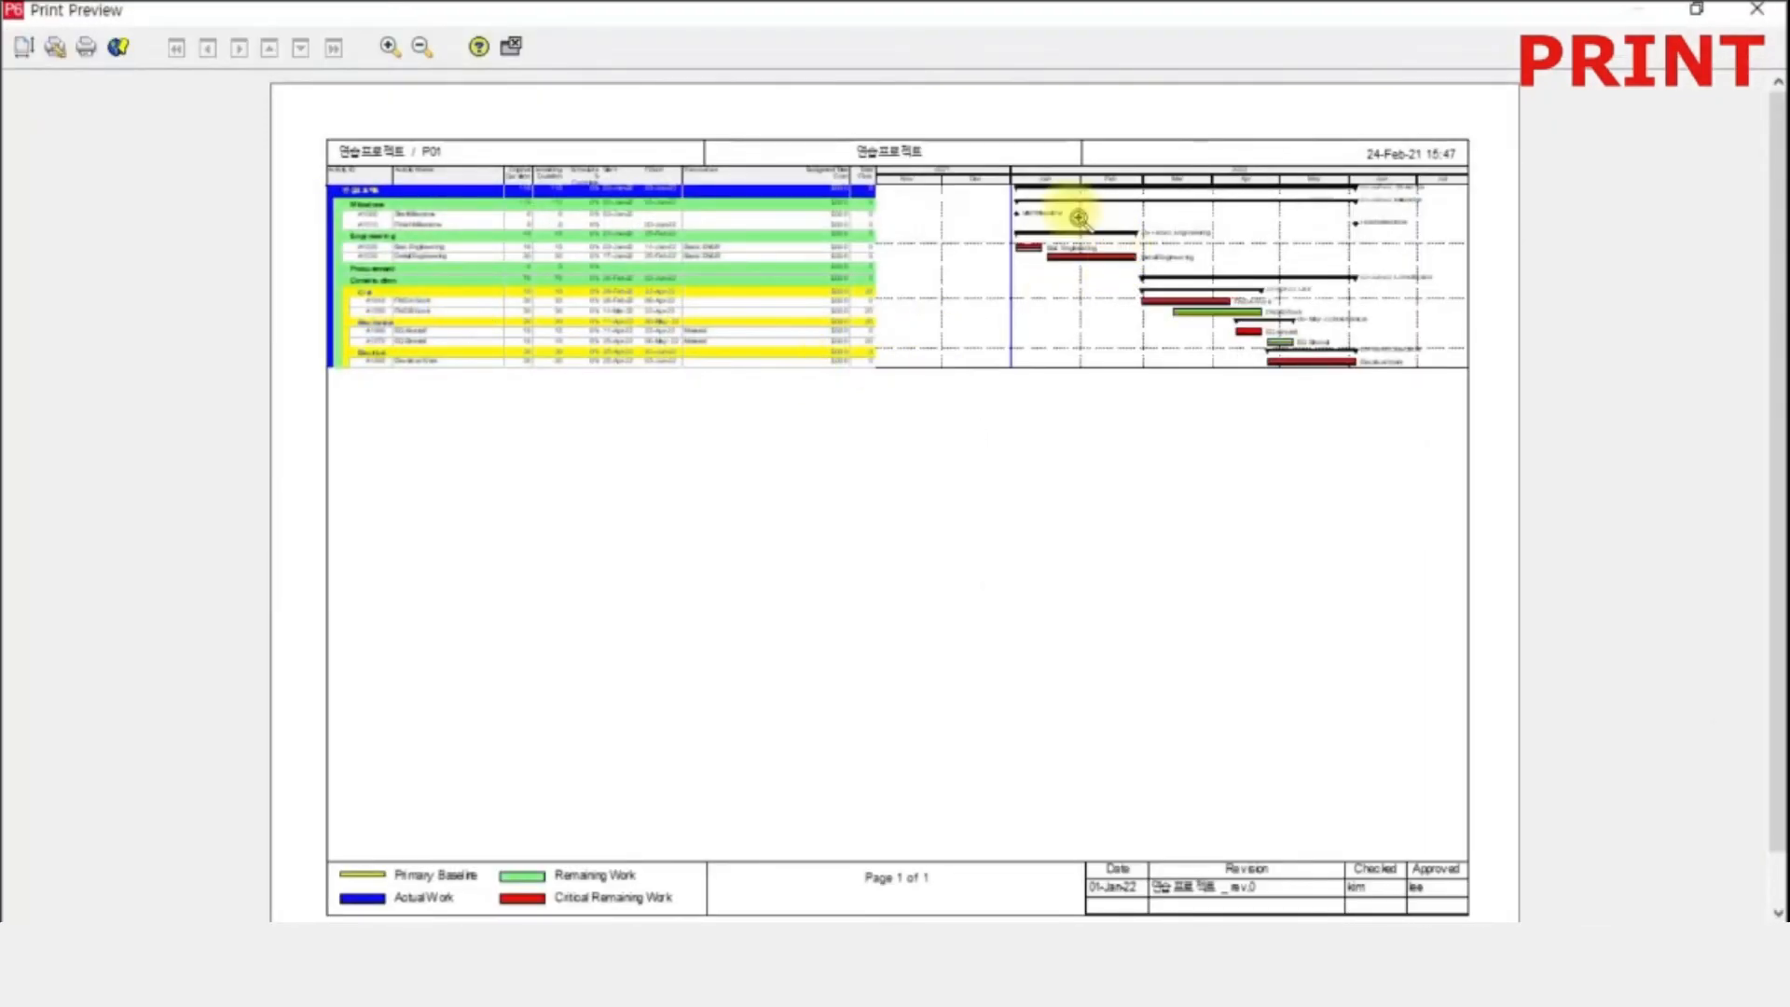
# - Examine the enlarged schedule and footer in the print preview, then leave the print dialog without printing and close the preview
pyautogui.click(1202, 248)
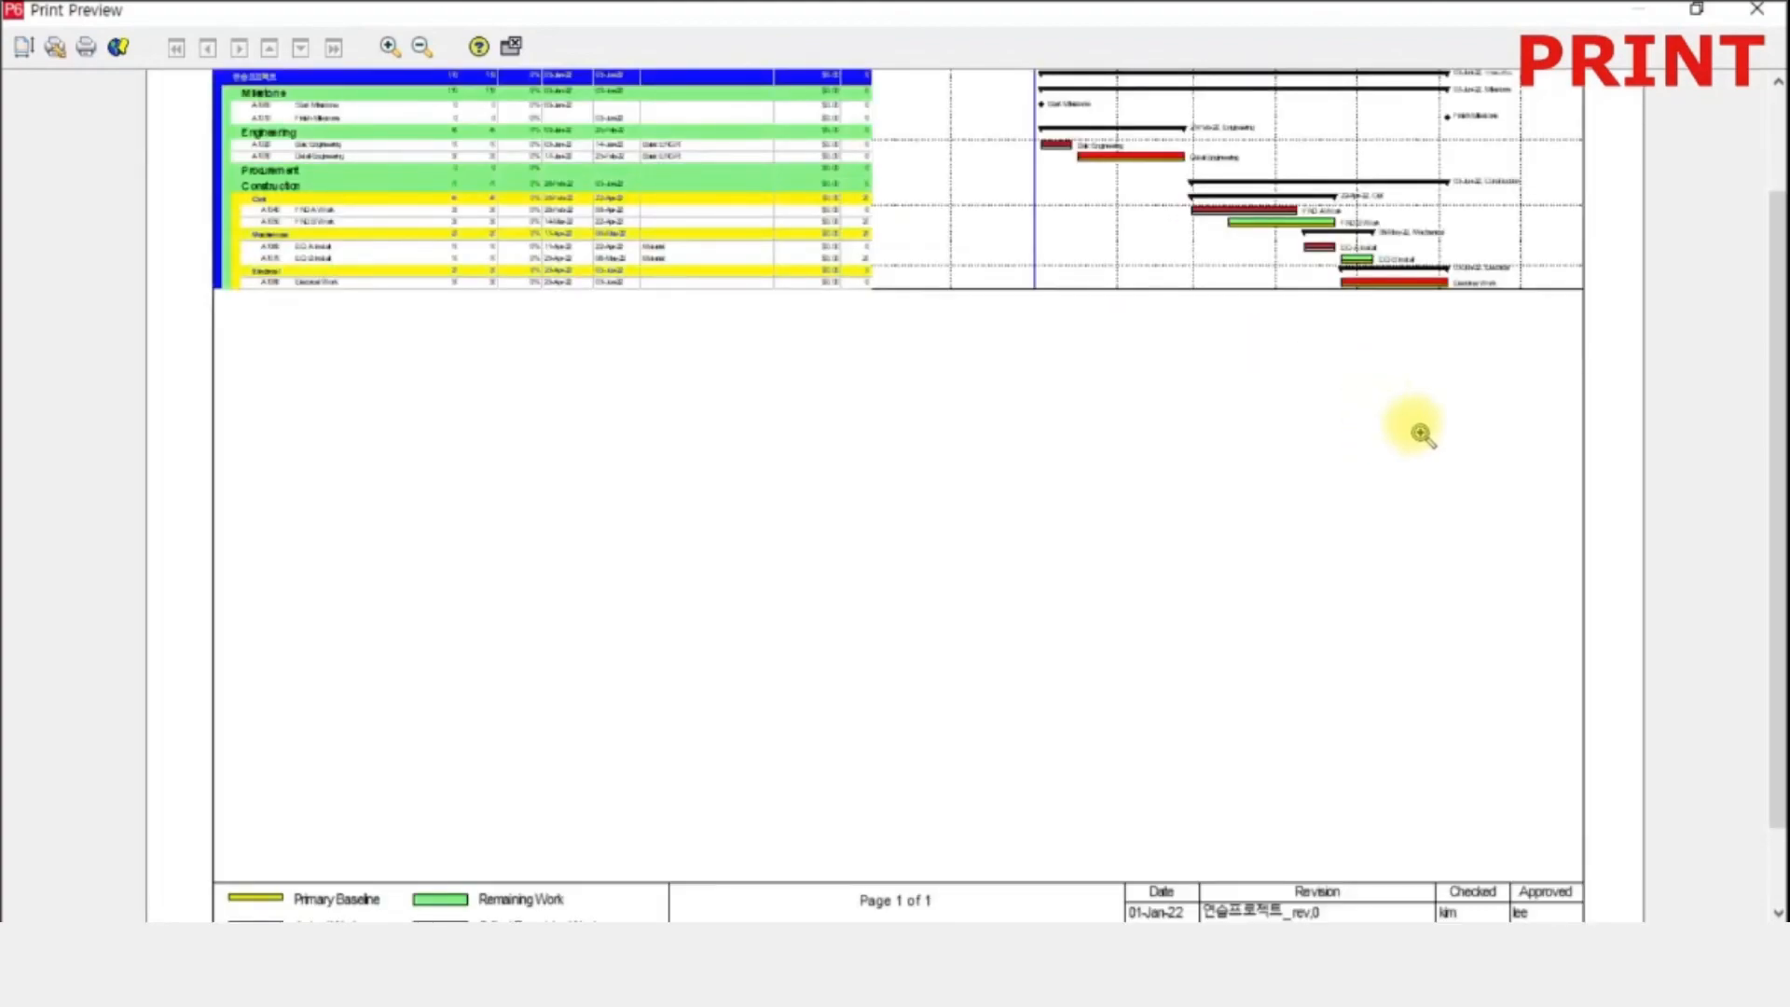
pyautogui.scroll(3, 1778, 270)
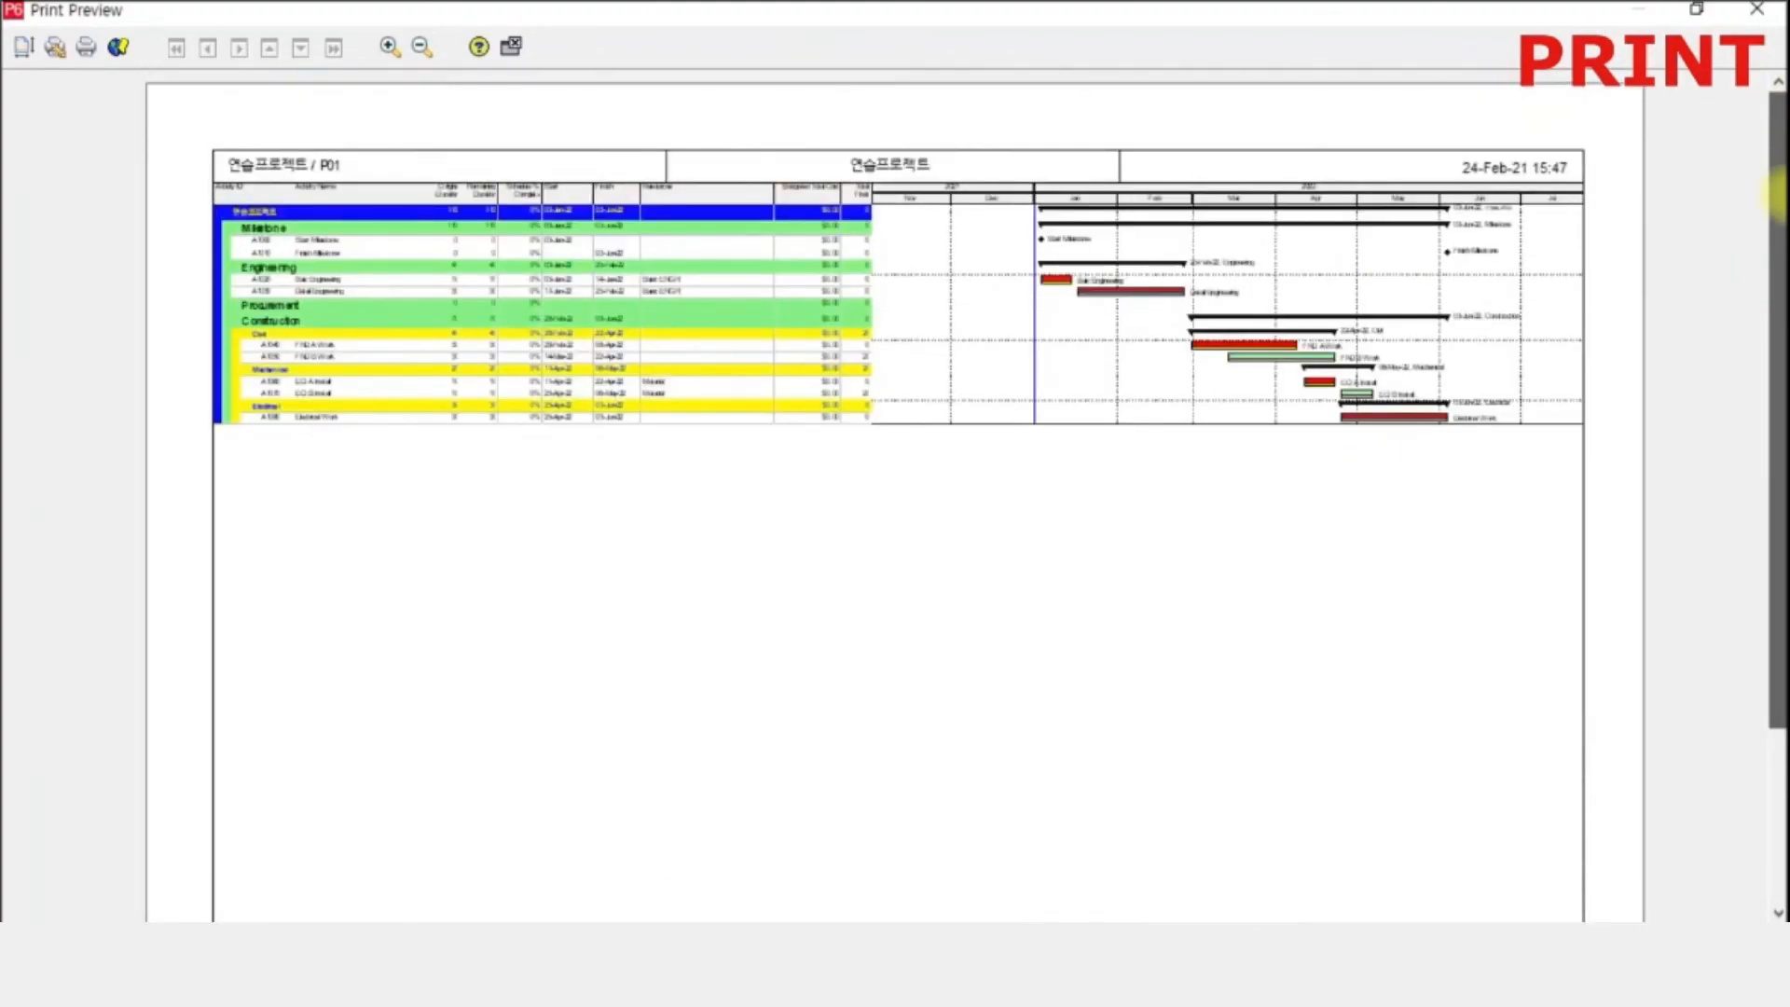
pyautogui.scroll(-3, 1778, 191)
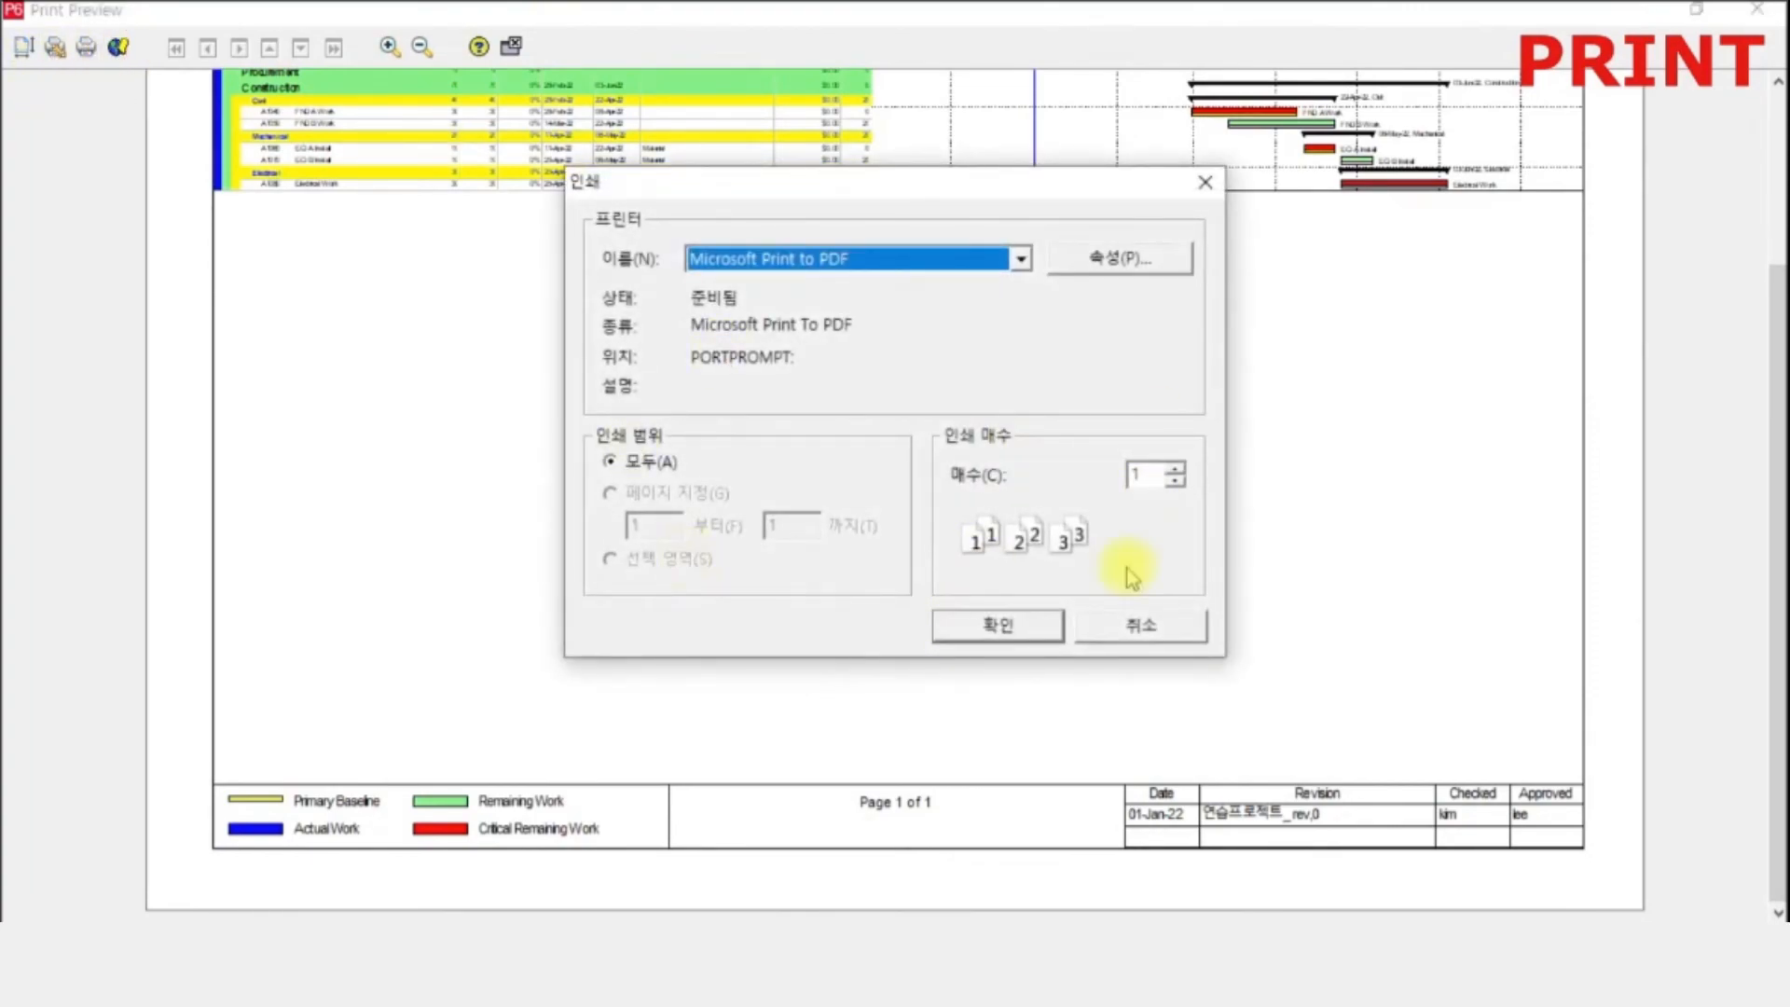
pyautogui.click(1106, 626)
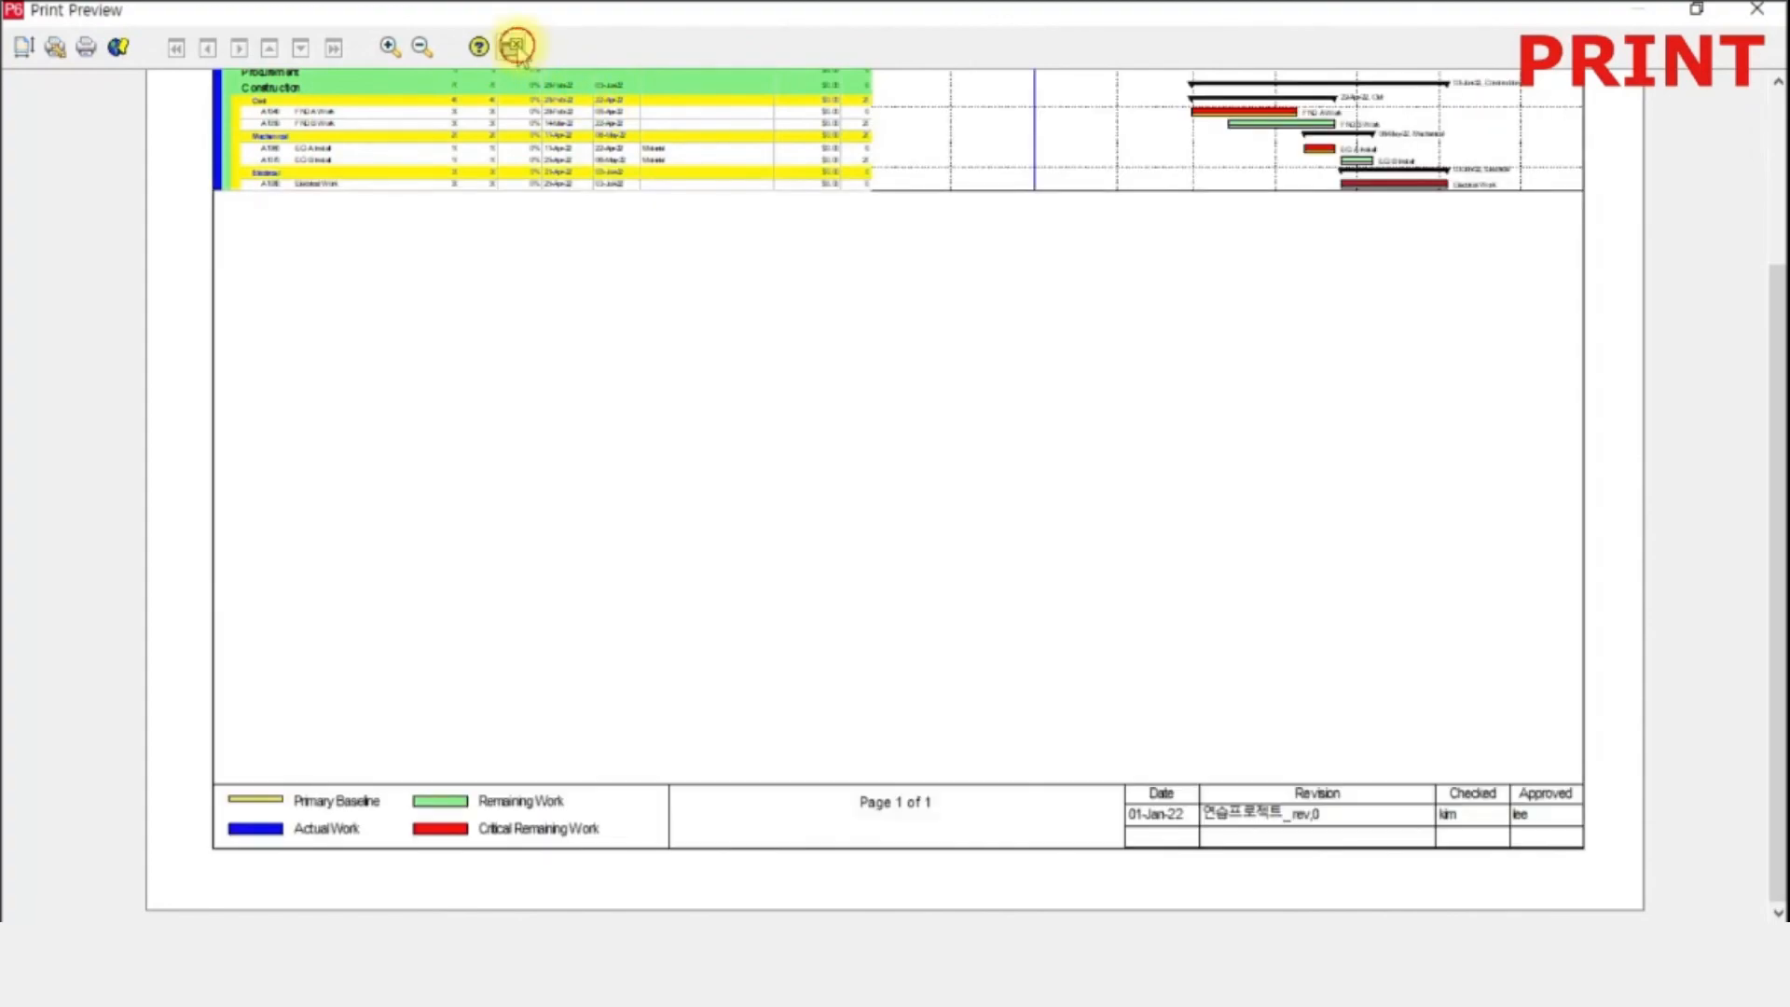
pyautogui.click(509, 47)
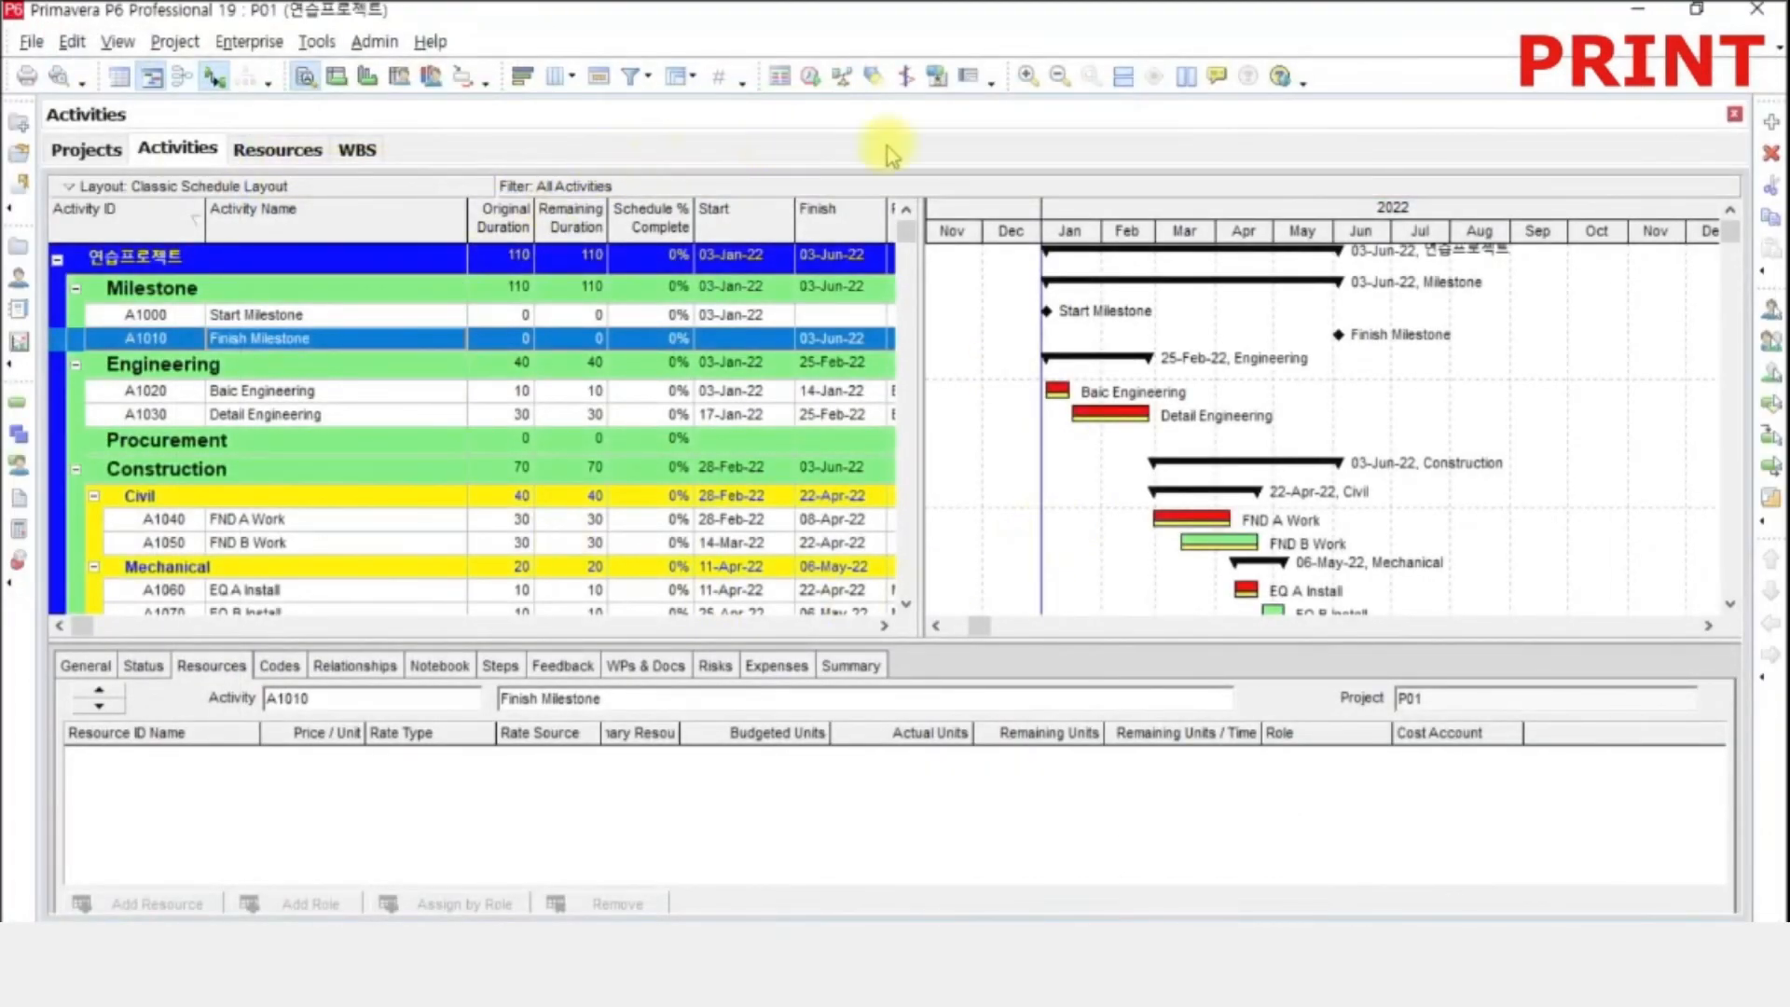